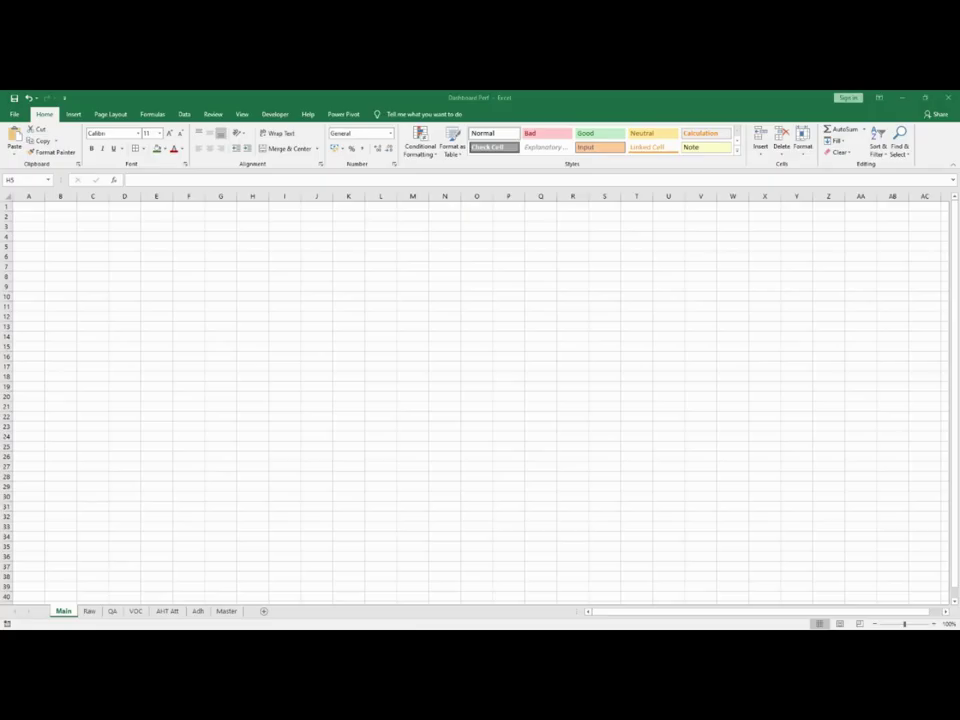
Merge cells A1:P2 into one centred block for the dashboard title
{"action": "left_click_drag", "start_coordinate": [34, 206], "coordinate": [500, 216]}
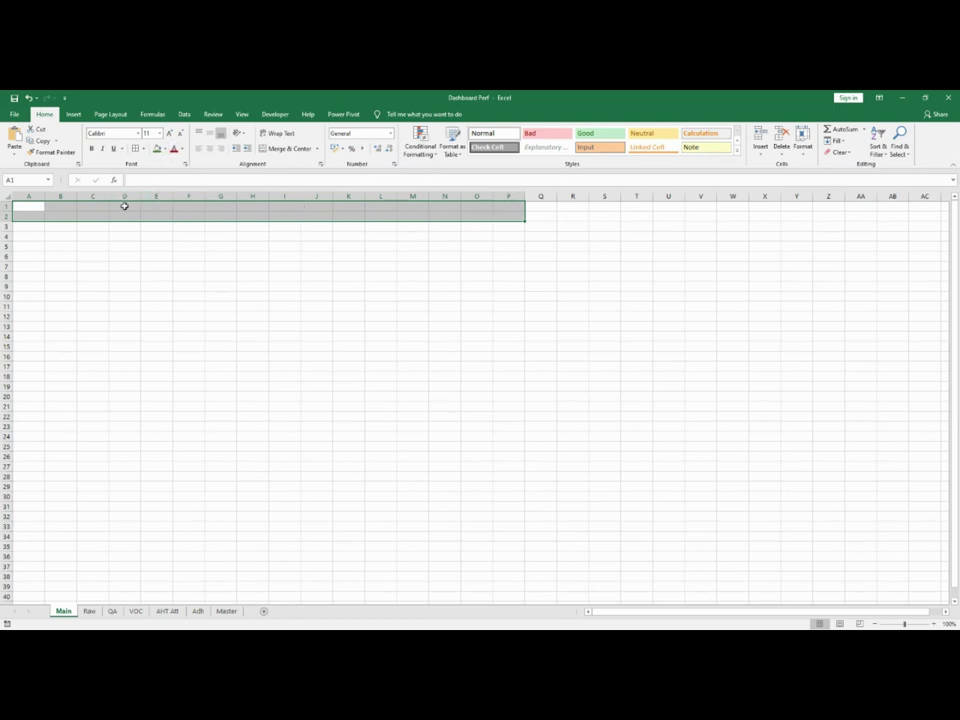
{"action": "left_click", "coordinate": [288, 149]}
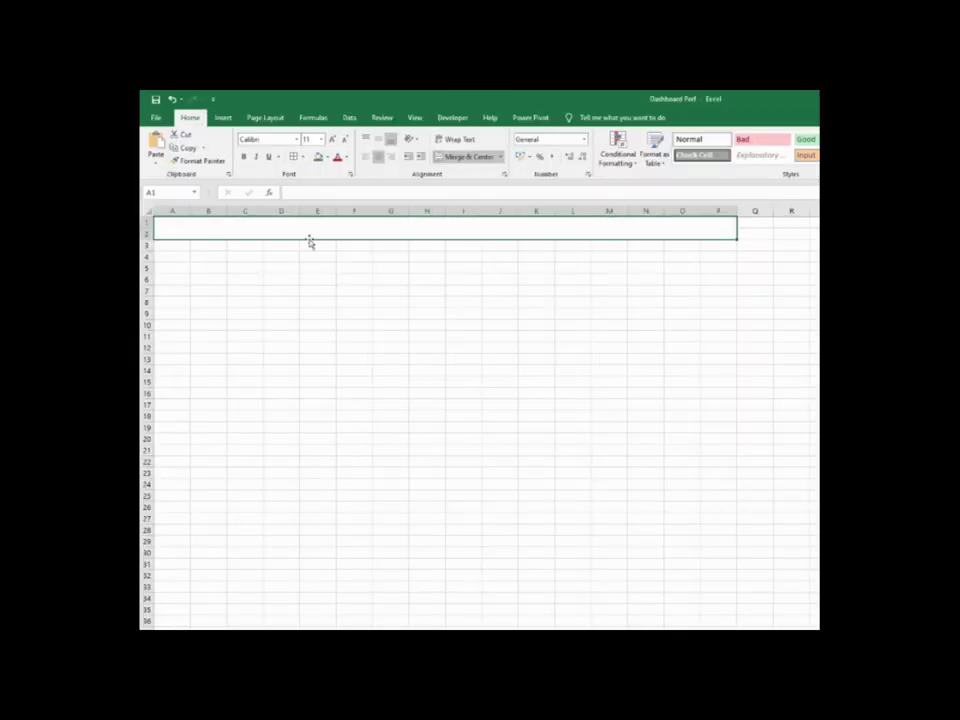
Fill the merged A1:P2 title cell with a two-colour light-blue horizontal gradient
{"action": "right_click", "coordinate": [164, 218]}
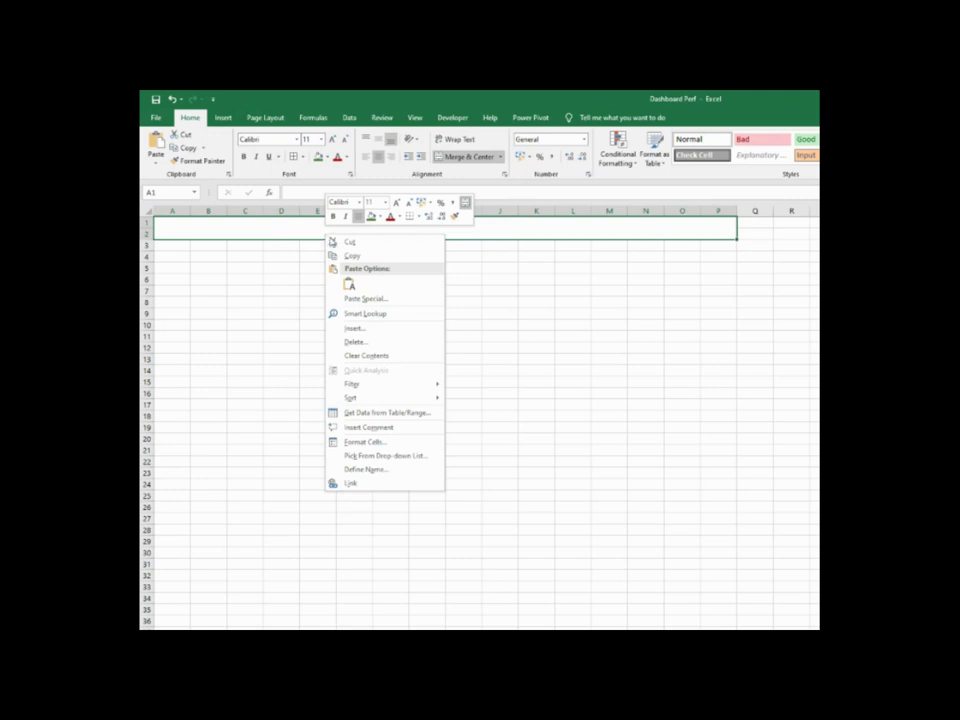
{"action": "left_click", "coordinate": [366, 442]}
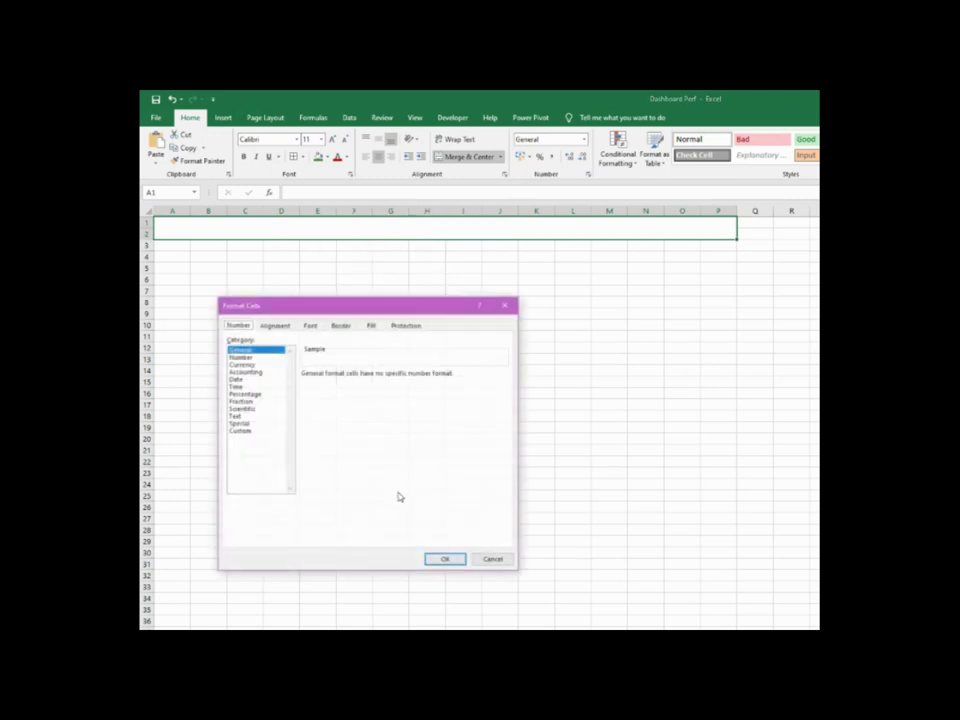
{"action": "left_click", "coordinate": [371, 326]}
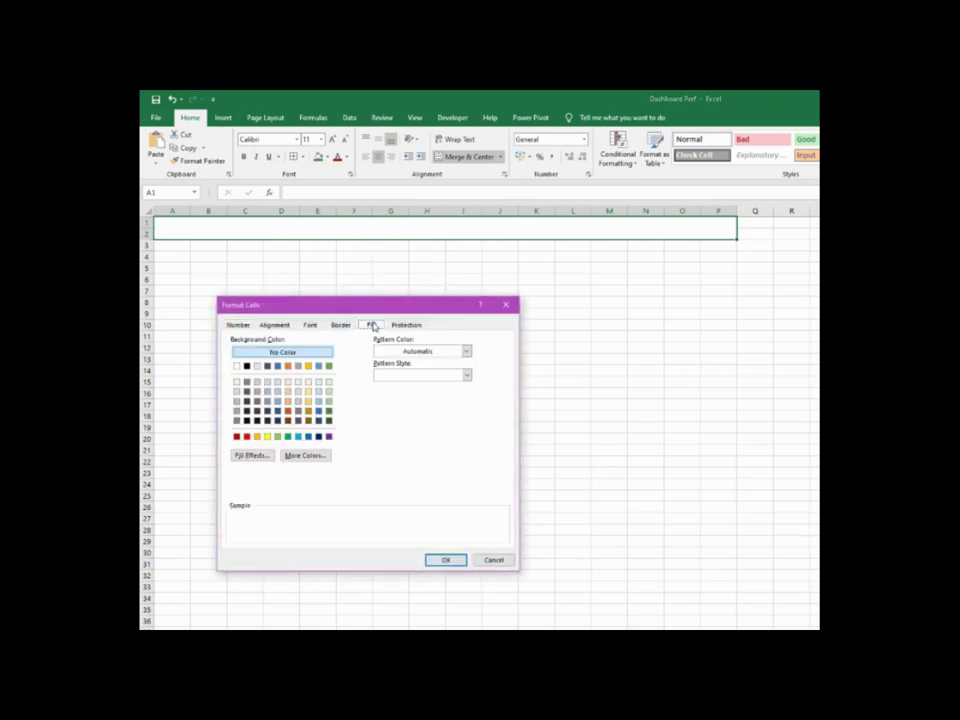
{"action": "left_click", "coordinate": [257, 457]}
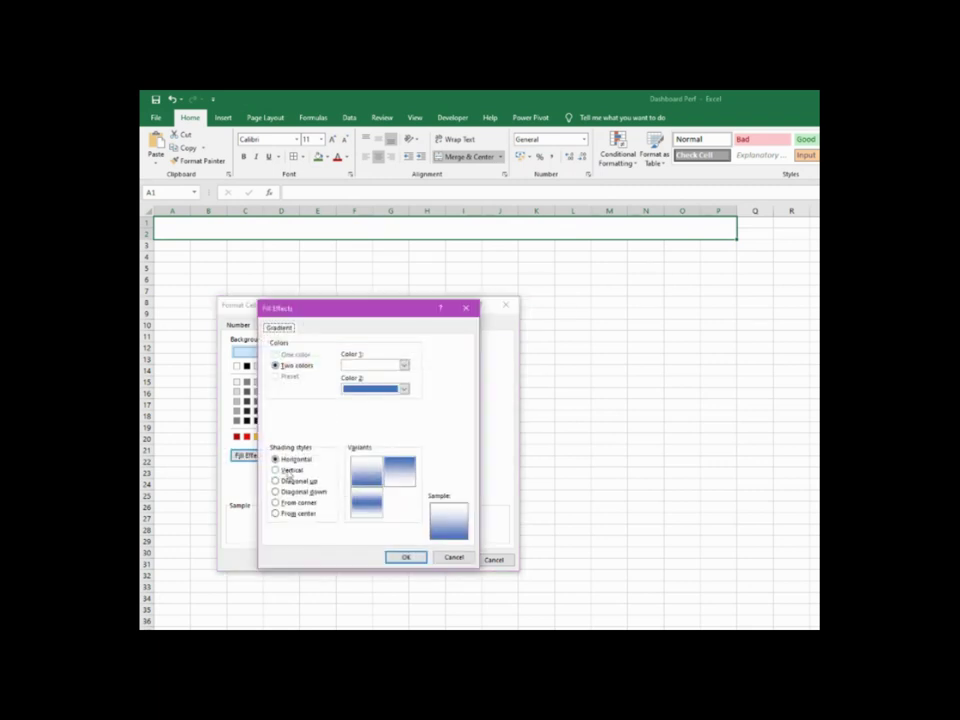
{"action": "left_click", "coordinate": [403, 366]}
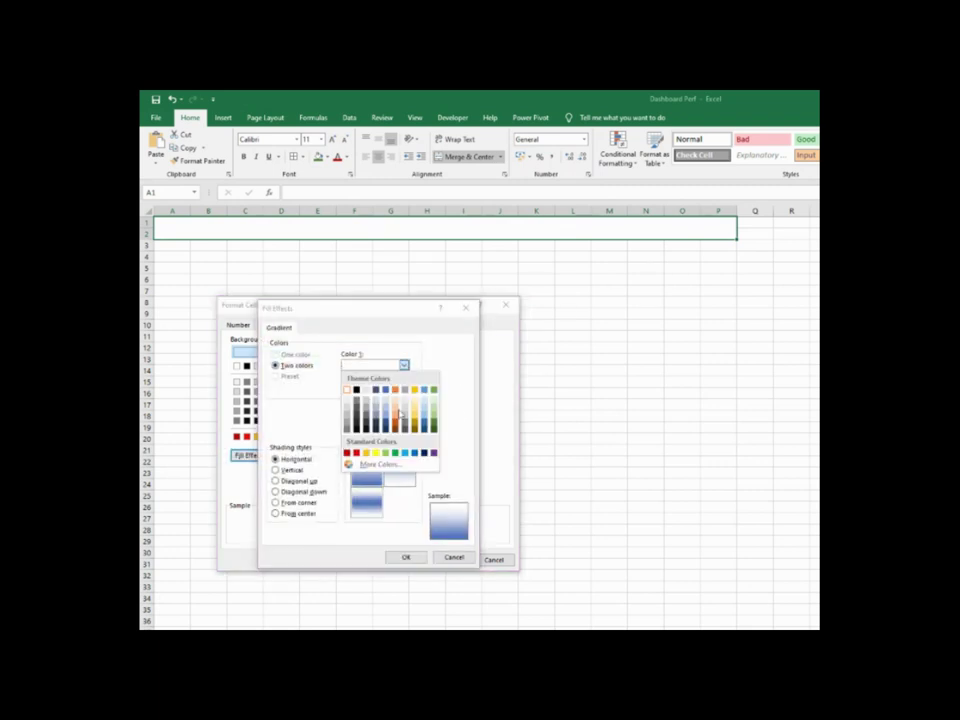
{"action": "left_click", "coordinate": [423, 405]}
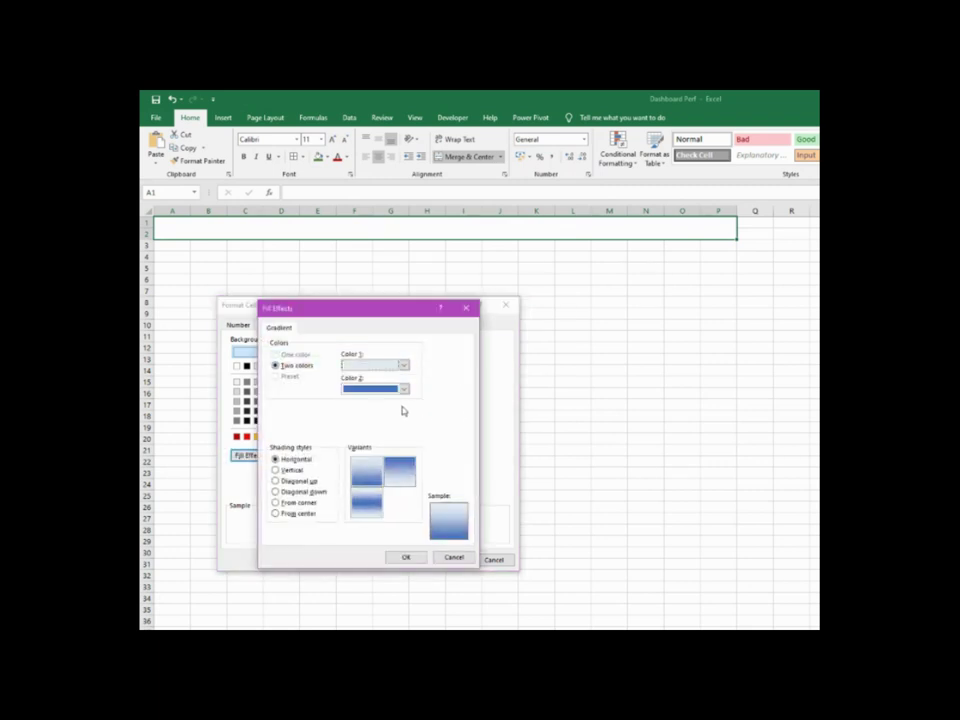
{"action": "left_click", "coordinate": [403, 389]}
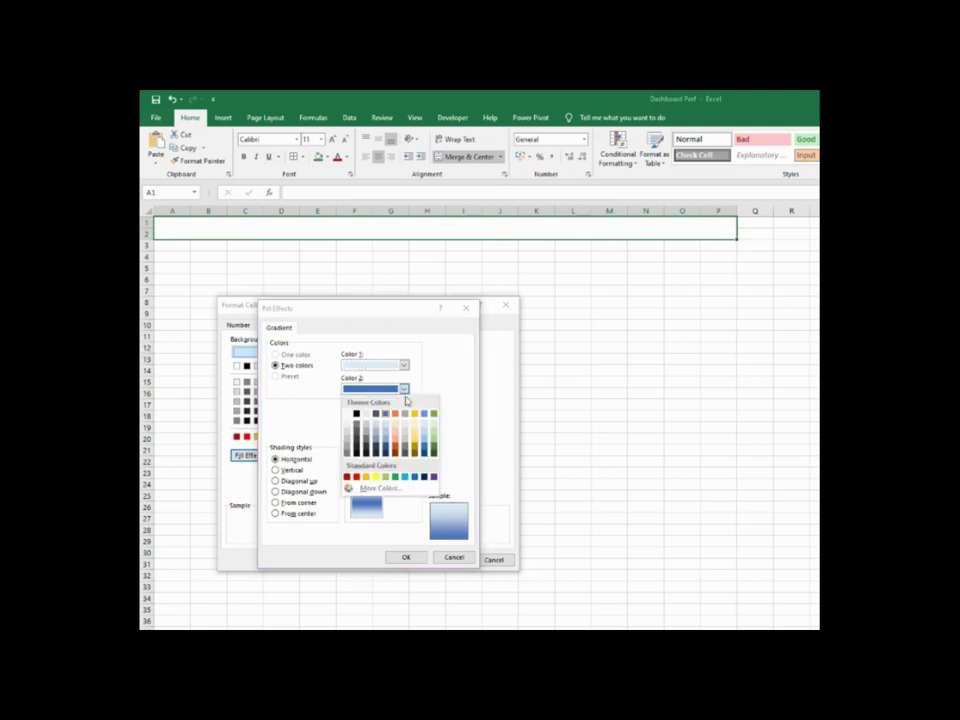
{"action": "left_click", "coordinate": [423, 435]}
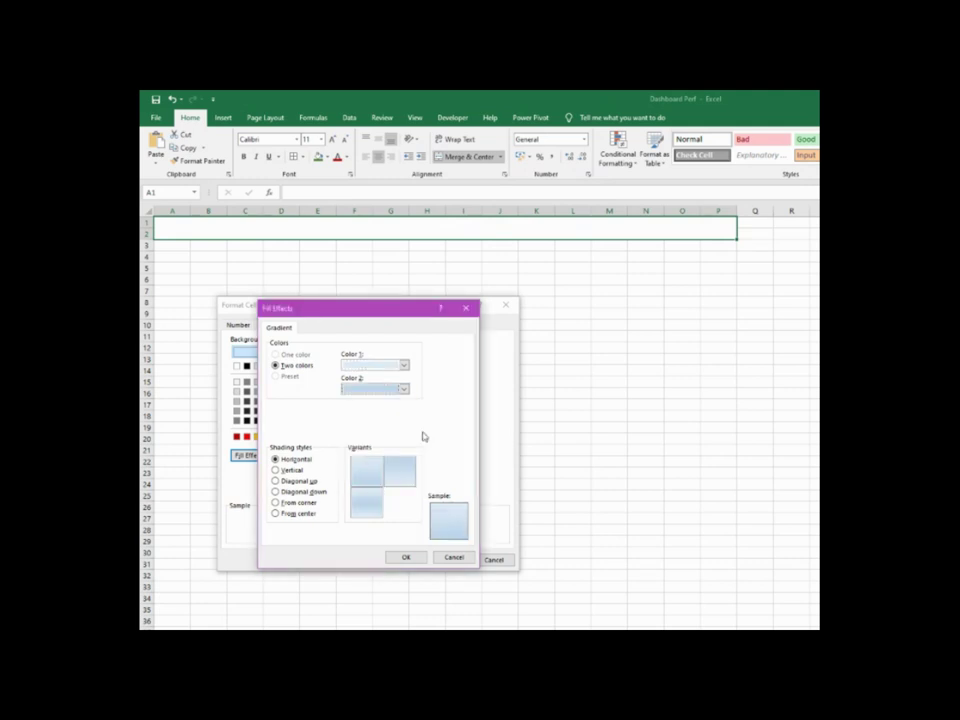
{"action": "left_click", "coordinate": [403, 559]}
{"action": "left_click", "coordinate": [443, 560]}
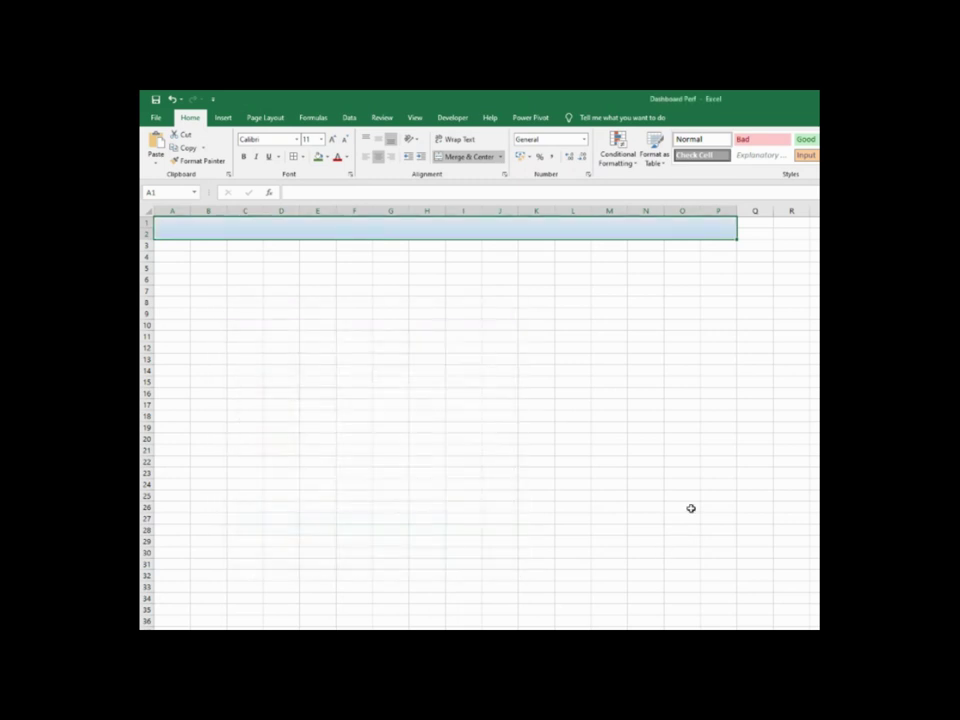
{"action": "left_click", "coordinate": [572, 336]}
{"action": "left_click", "coordinate": [209, 224]}
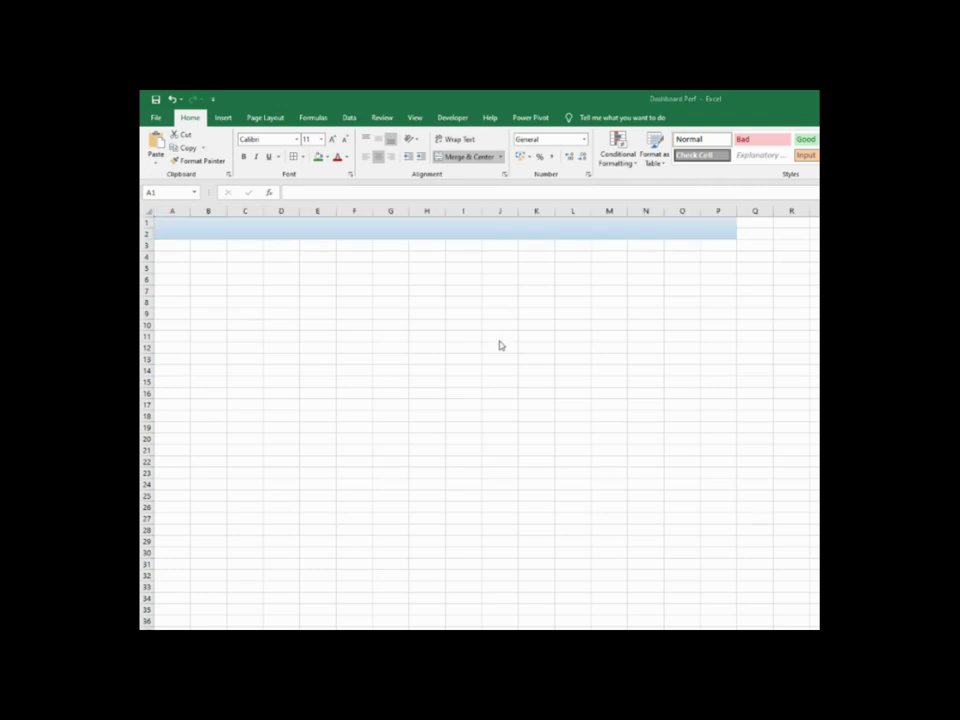
Paste '2020 PERFORMANCE DASHBOARD' into the merged title cell
{"action": "left_click", "coordinate": [413, 228]}
{"action": "left_click", "coordinate": [394, 192]}
{"action": "type", "text": "2020 PERFORMANCE DASHBOARD"}
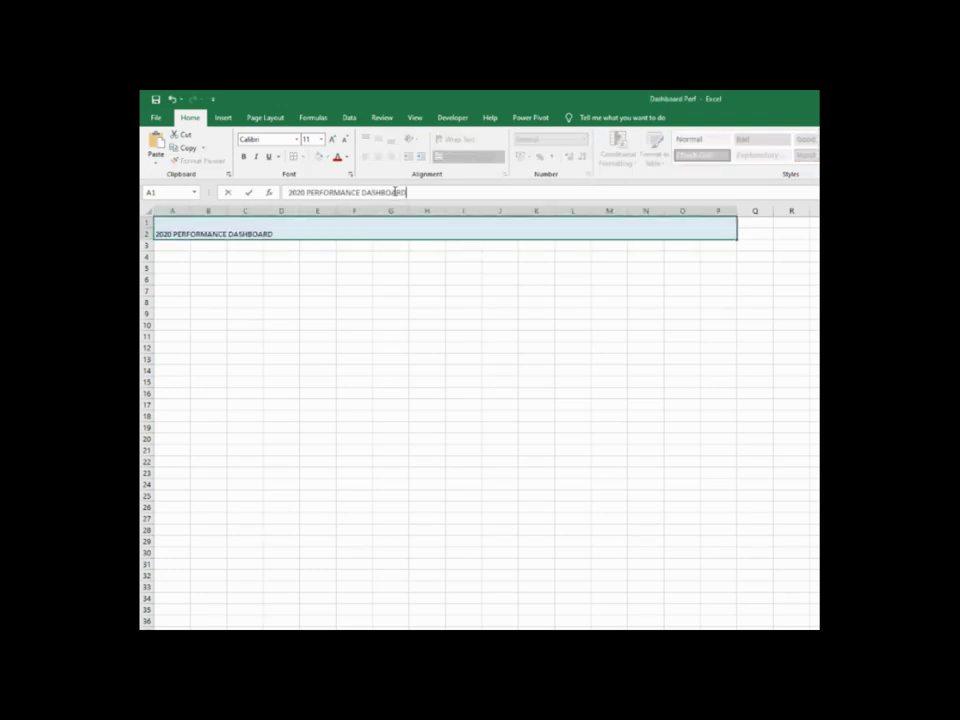
{"action": "key", "text": "Return"}
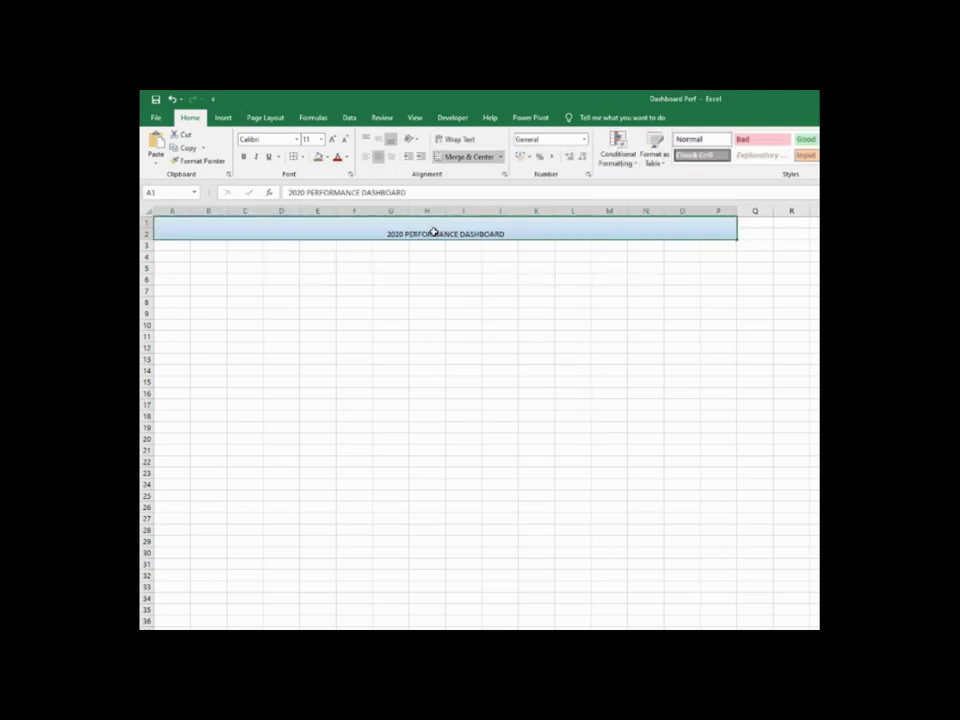
Middle-align the title, set it to bold 26 pt, and make rows 1–2 taller
{"action": "left_click", "coordinate": [378, 139]}
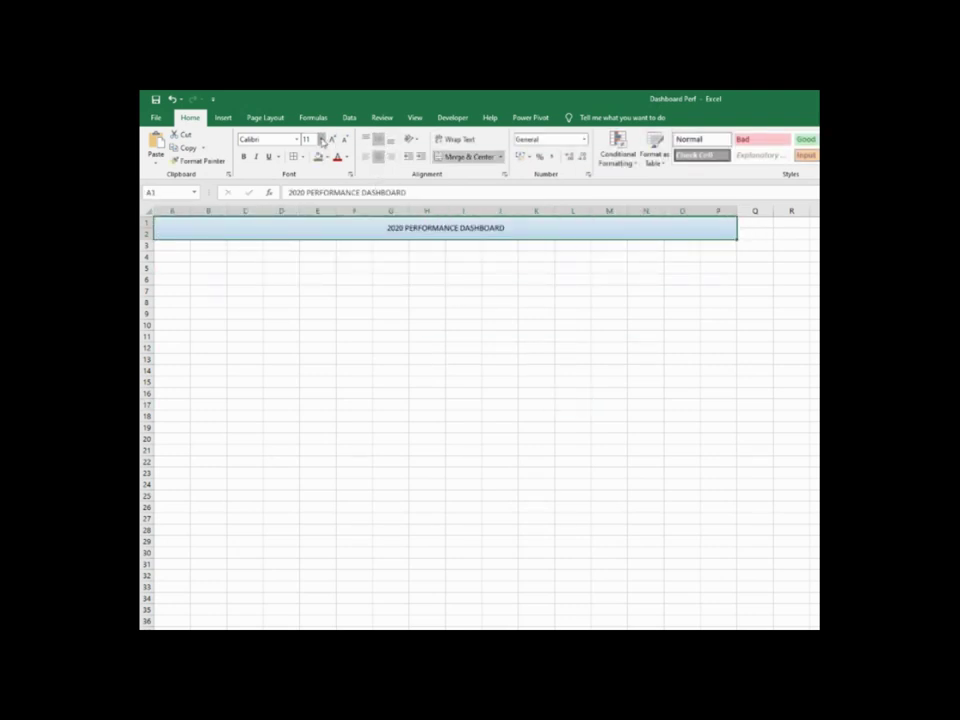
{"action": "left_click", "coordinate": [321, 140]}
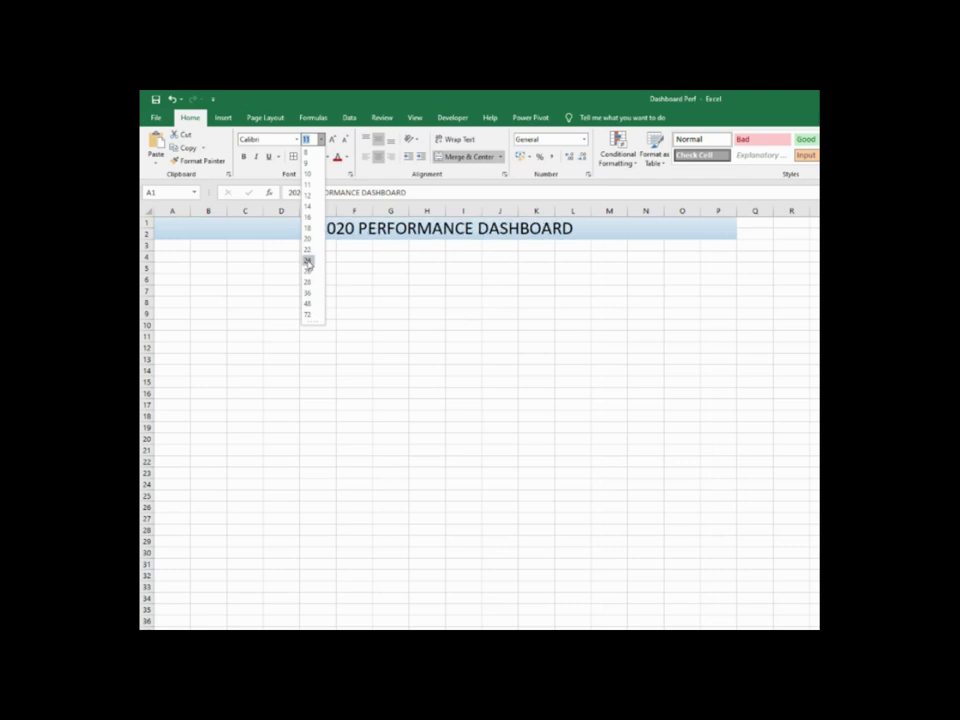
{"action": "left_click", "coordinate": [307, 270]}
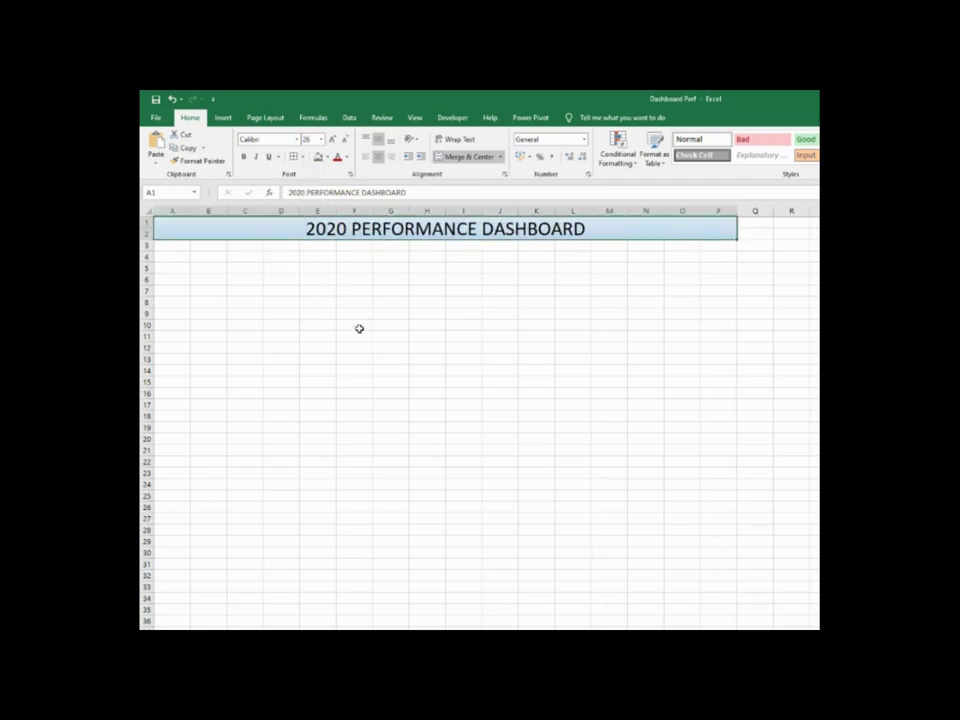
{"action": "left_click", "coordinate": [359, 328]}
{"action": "left_click", "coordinate": [147, 224]}
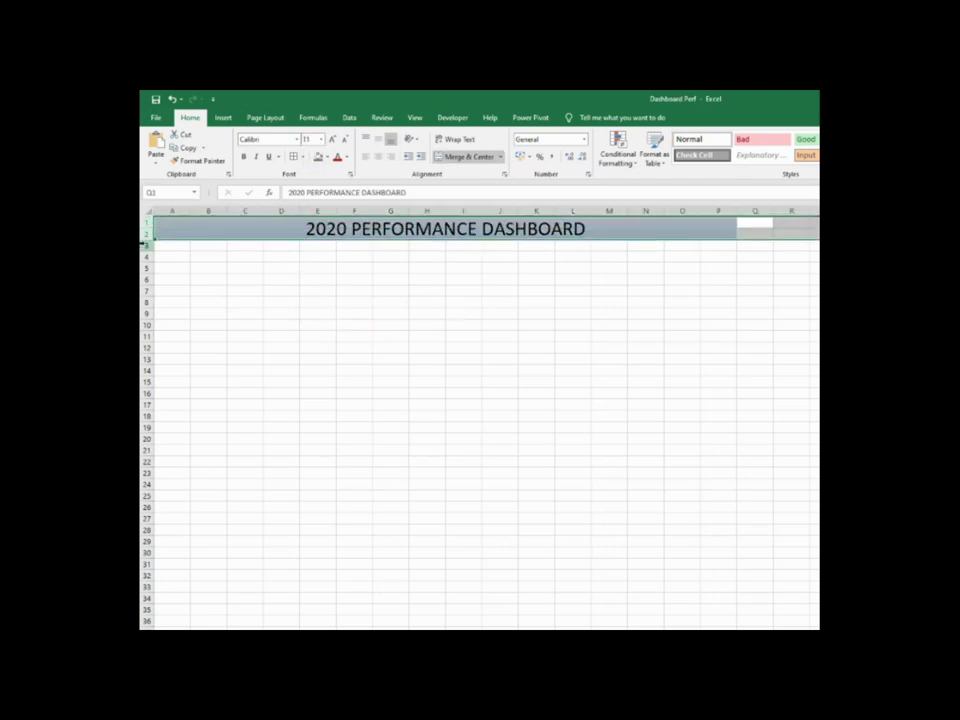
{"action": "left_click_drag", "start_coordinate": [147, 243], "coordinate": [146, 245]}
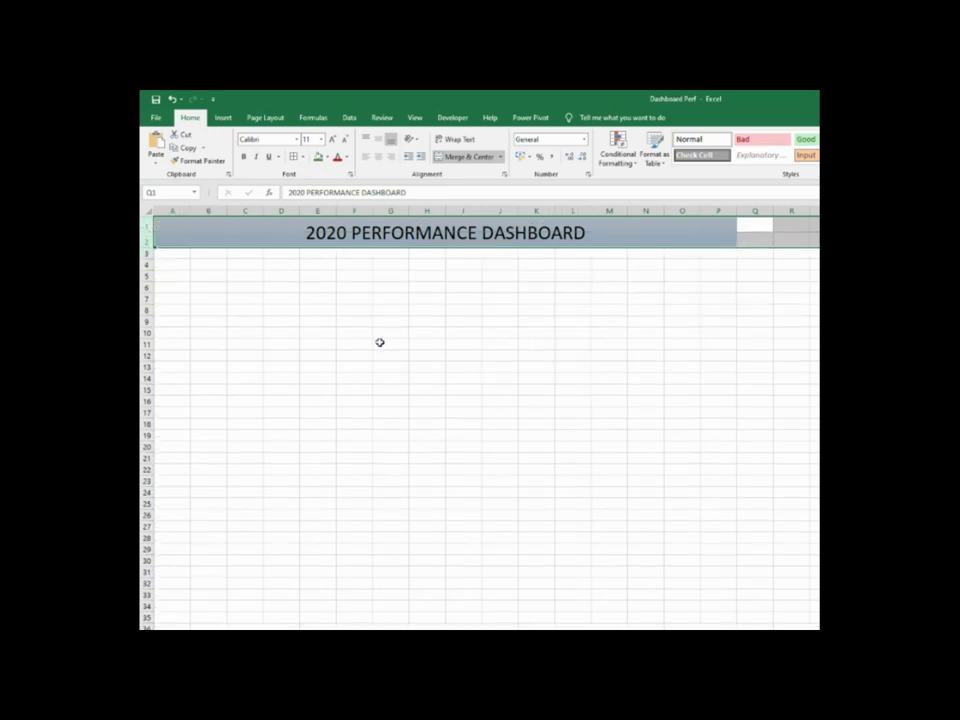
{"action": "left_click", "coordinate": [243, 157]}
{"action": "left_click", "coordinate": [421, 348]}
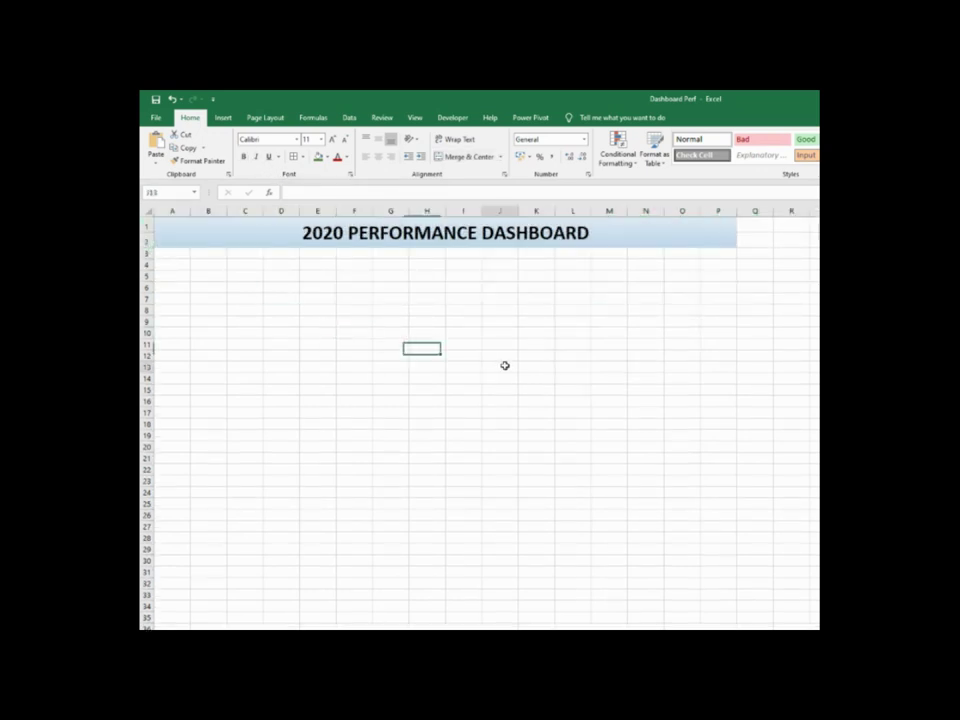
Merge A3:P3 and give it a two-colour light peach gradient fill
{"action": "left_click_drag", "start_coordinate": [180, 252], "coordinate": [707, 249]}
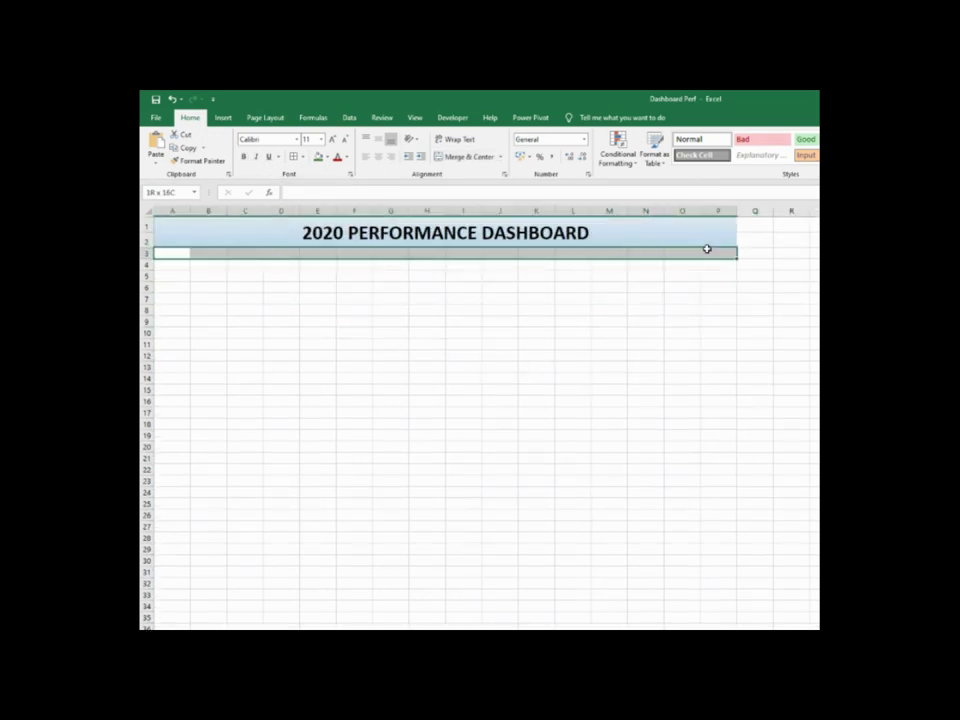
{"action": "left_click", "coordinate": [469, 157]}
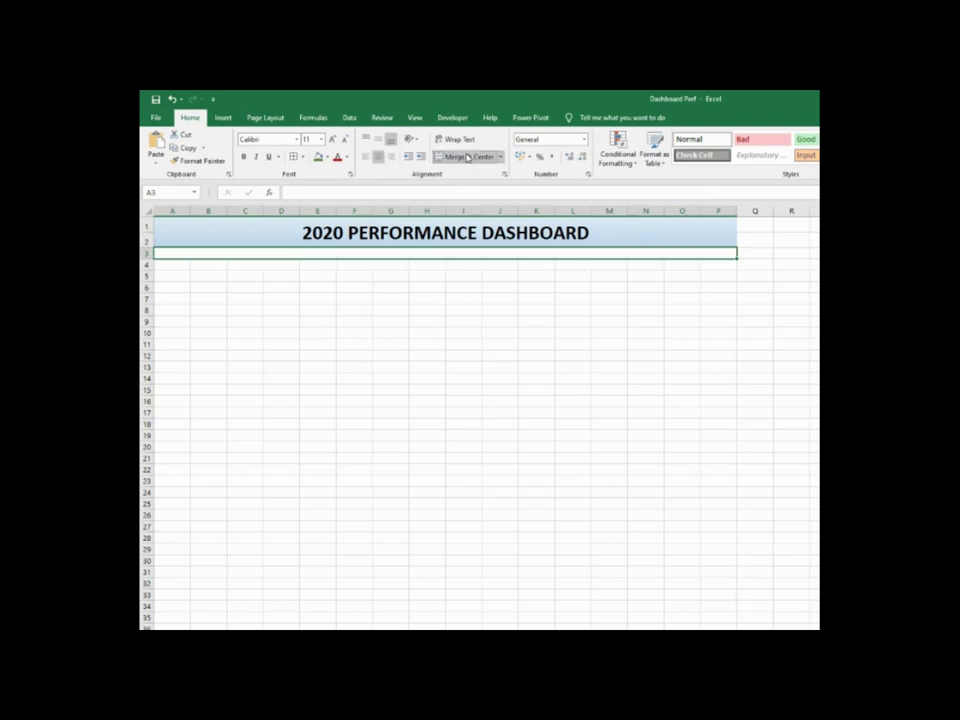
{"action": "right_click", "coordinate": [347, 253]}
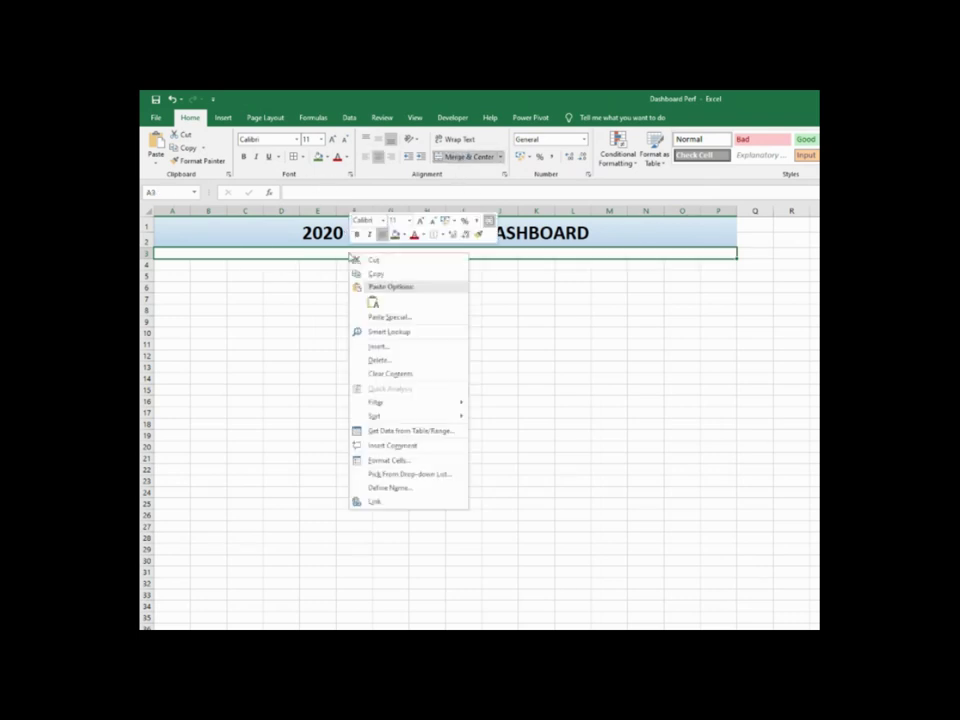
{"action": "left_click", "coordinate": [413, 460]}
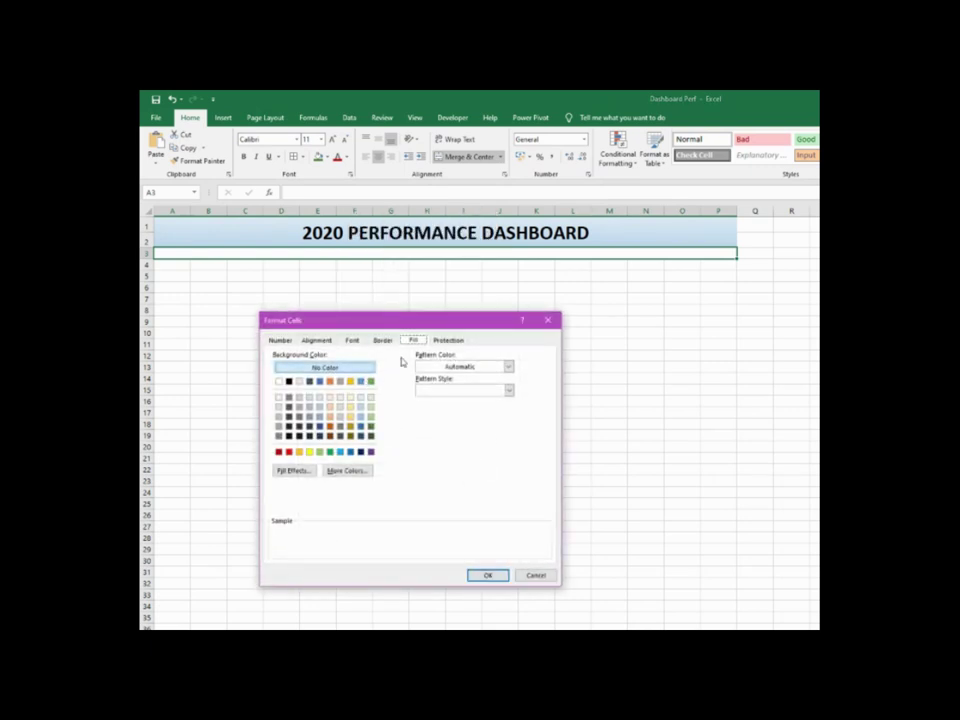
{"action": "left_click", "coordinate": [293, 471]}
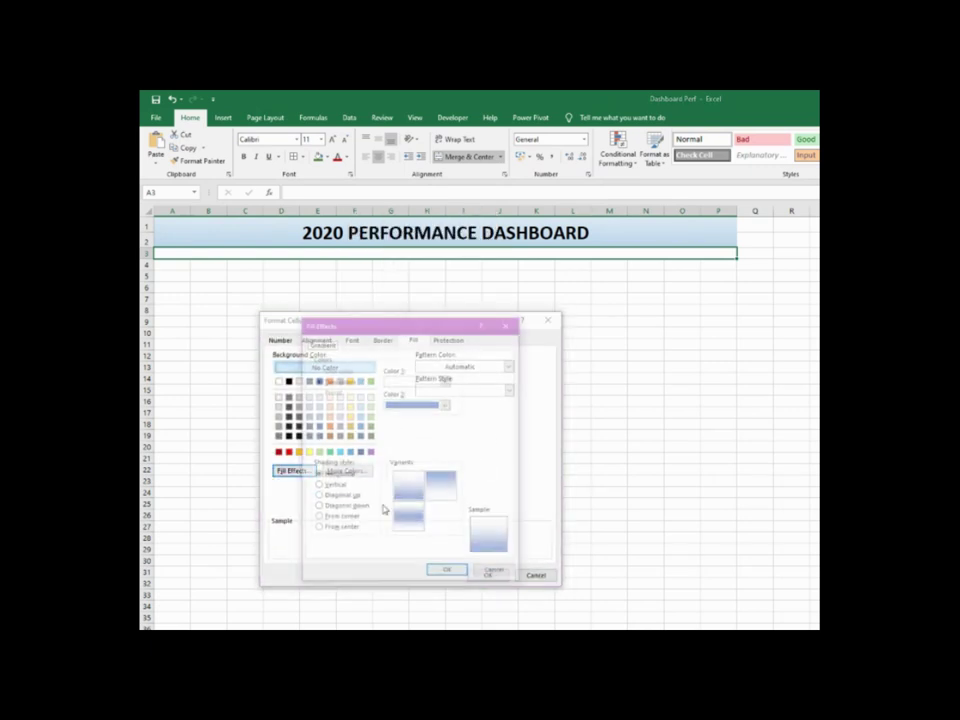
{"action": "left_click", "coordinate": [446, 382]}
{"action": "left_click", "coordinate": [437, 414]}
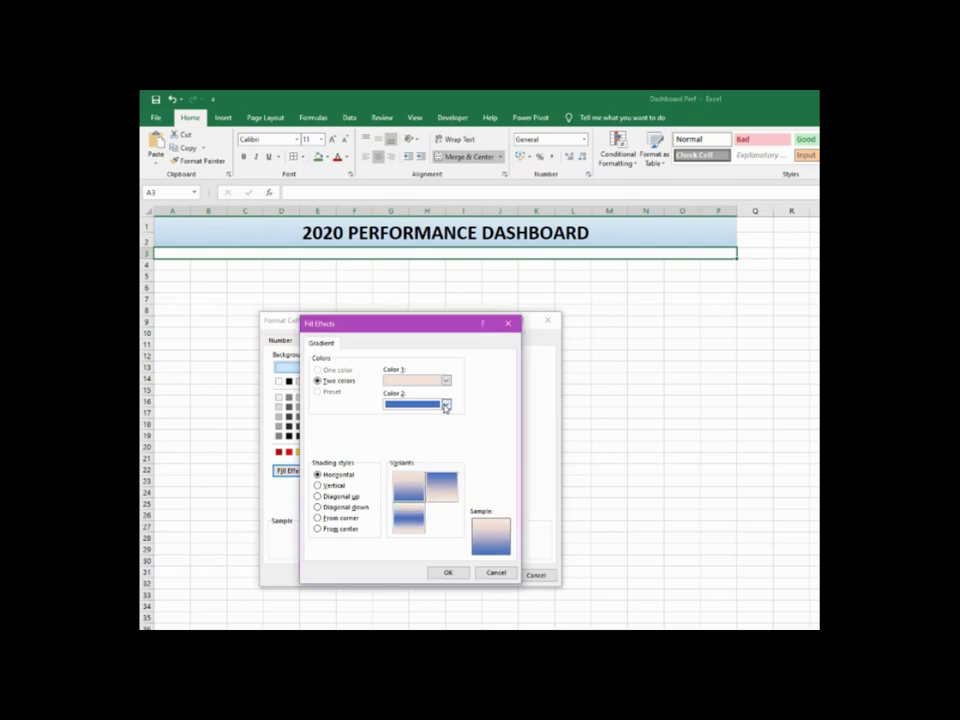
{"action": "left_click", "coordinate": [446, 405]}
{"action": "left_click", "coordinate": [437, 414]}
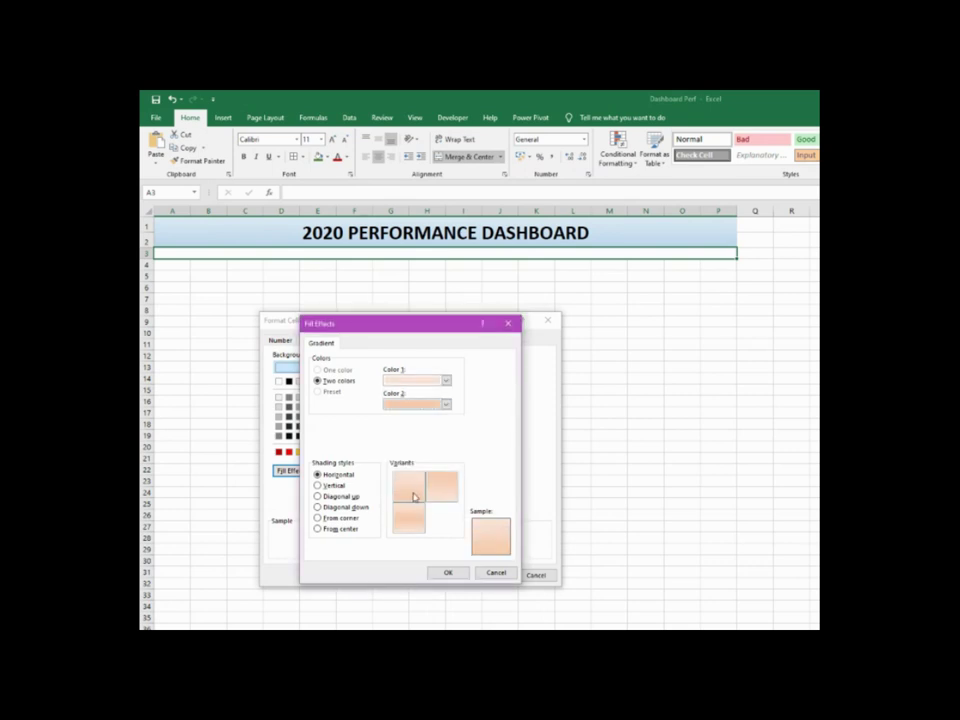
{"action": "left_click", "coordinate": [448, 572]}
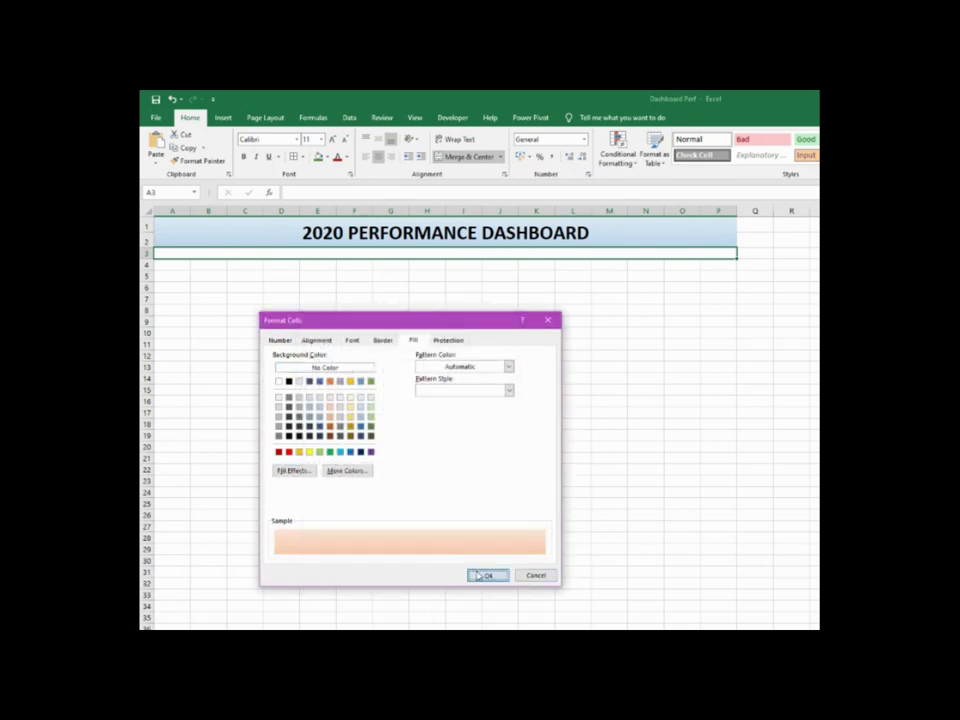
{"action": "left_click", "coordinate": [489, 574]}
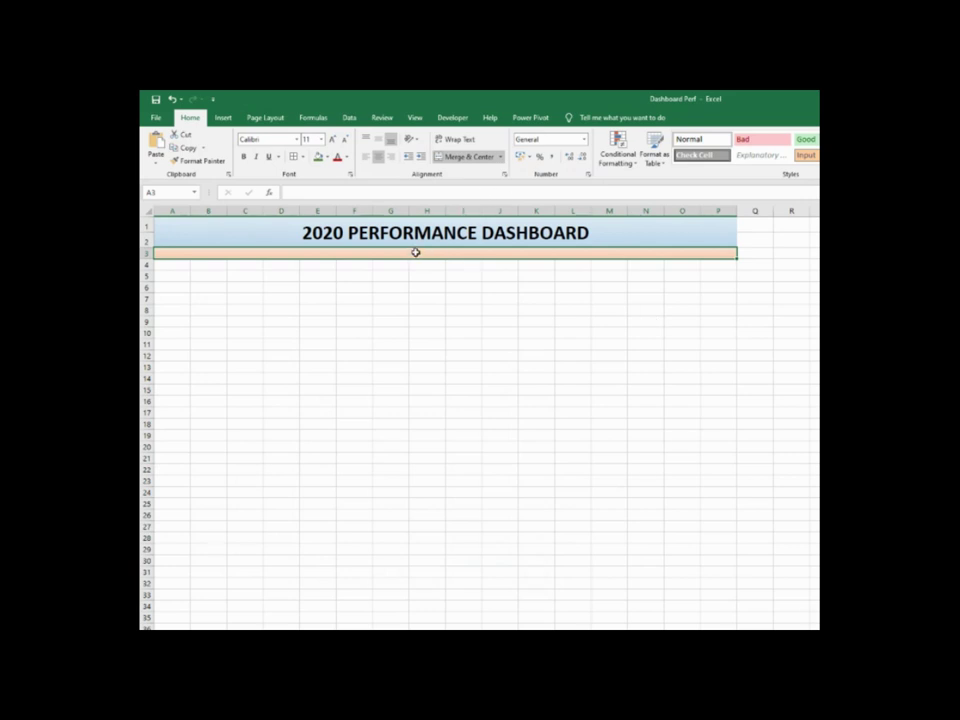
Enter the team-name subtitle in the row 3 band
{"action": "type", "text": "t"}
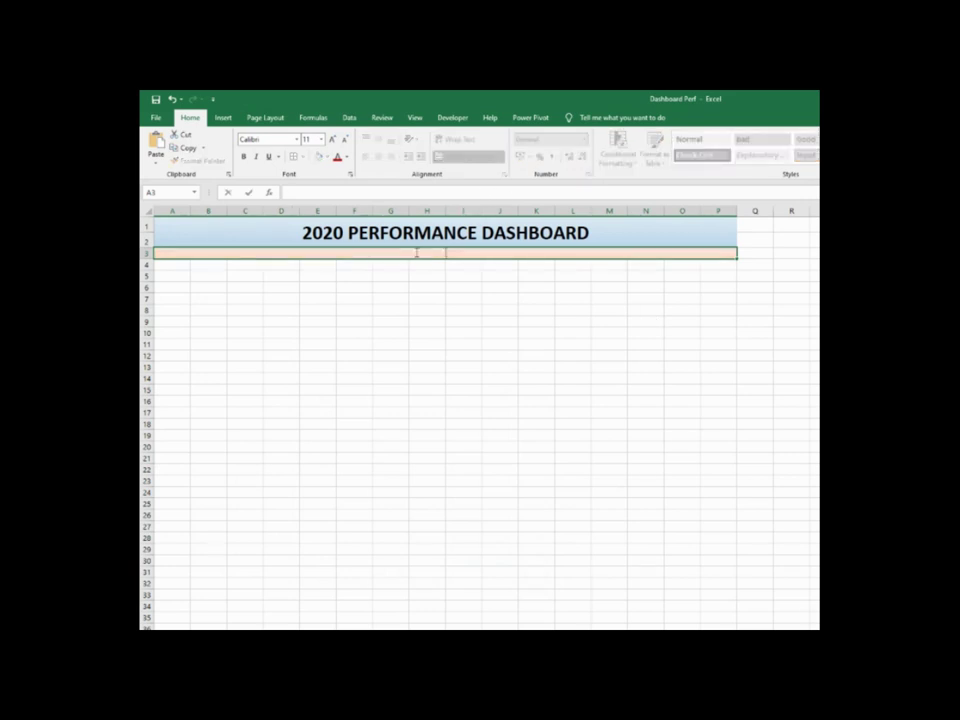
{"action": "type", "text": "TEAM MARISA"}
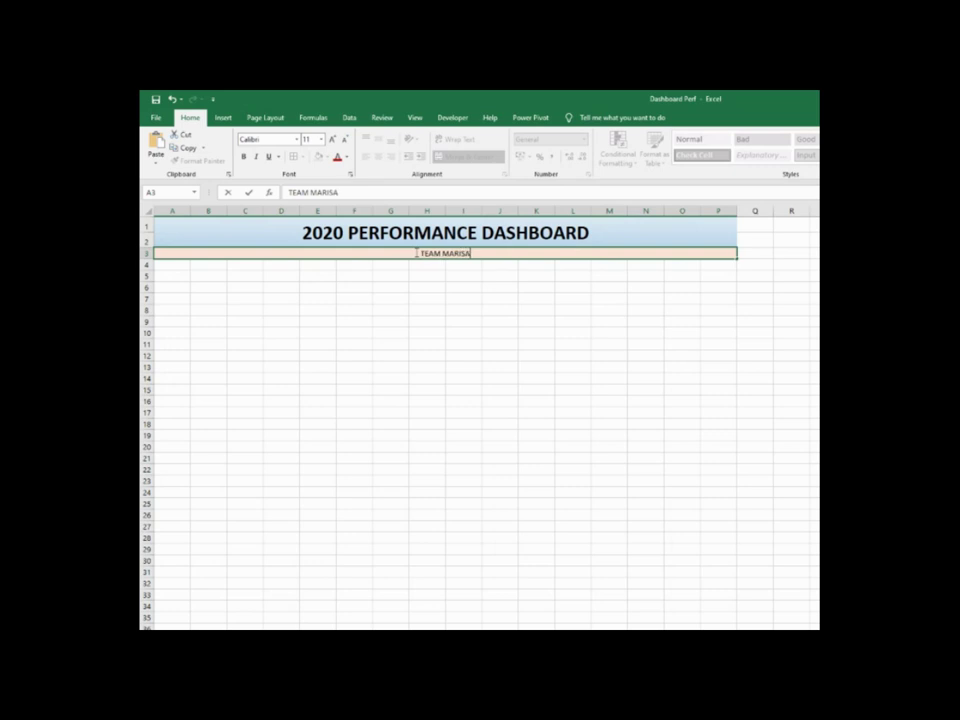
{"action": "left_click", "coordinate": [428, 287]}
{"action": "left_click", "coordinate": [290, 287]}
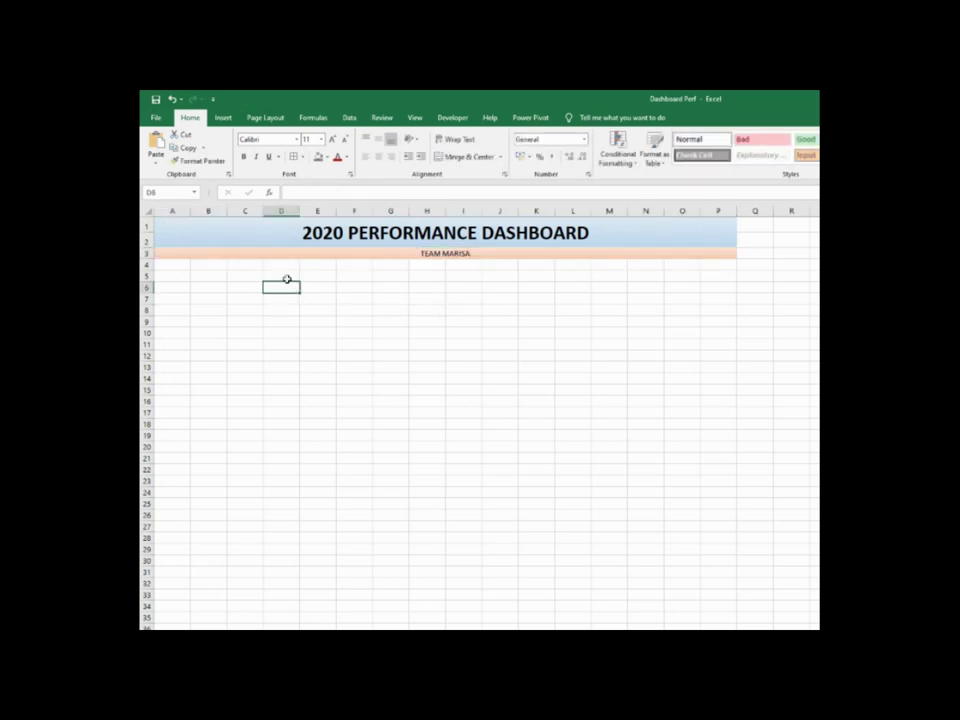
Make the team subtitle in merged cell A3 bold
{"action": "left_click", "coordinate": [155, 252]}
{"action": "left_click", "coordinate": [463, 355]}
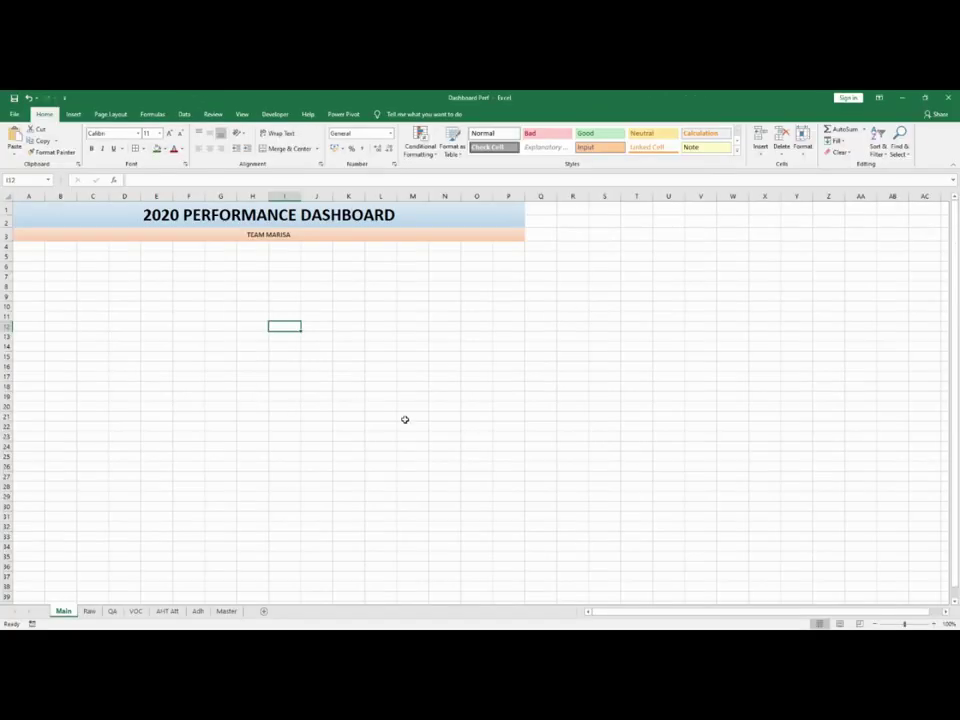
{"action": "left_click", "coordinate": [251, 236]}
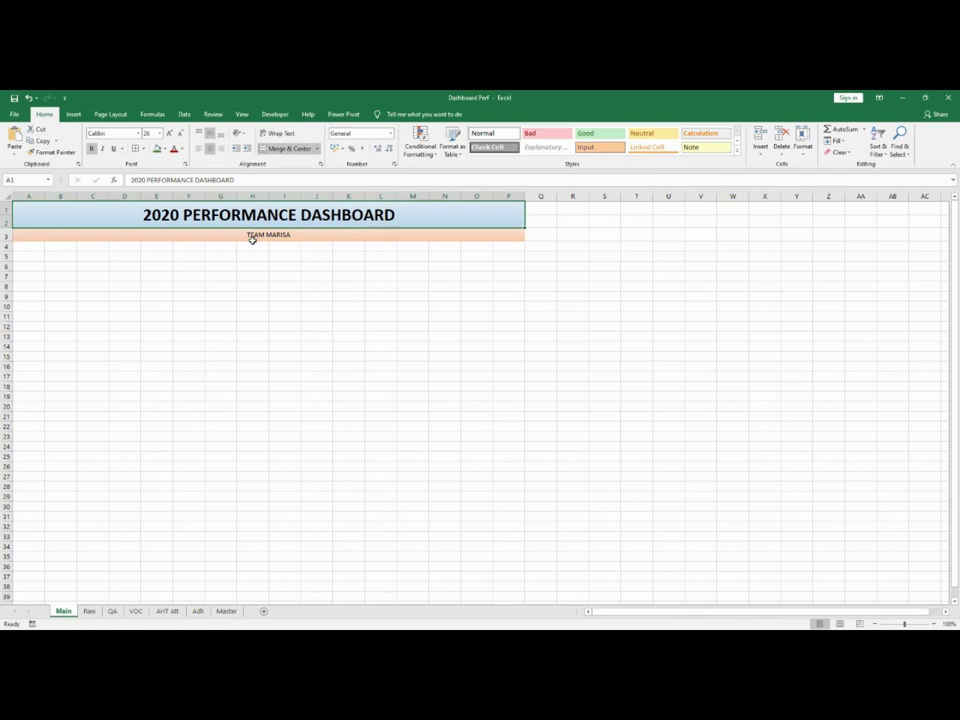
{"action": "left_click", "coordinate": [91, 148]}
{"action": "left_click", "coordinate": [268, 215]}
{"action": "left_click", "coordinate": [130, 266]}
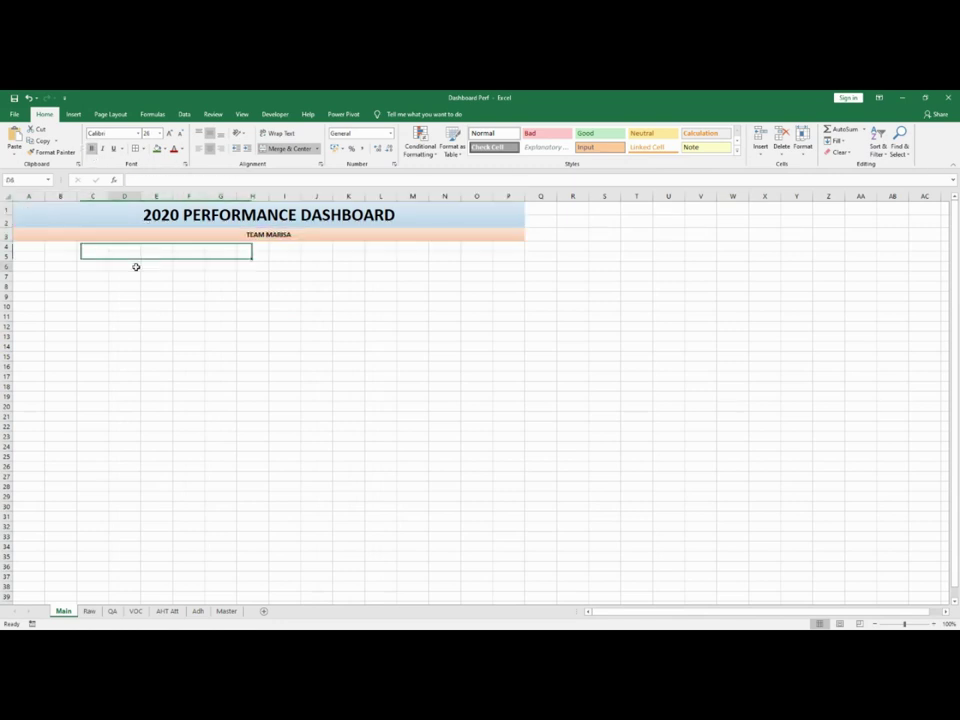
{"action": "left_click", "coordinate": [27, 247]}
Fill the dashboard body from A4 through column P with light green
{"action": "left_click_drag", "start_coordinate": [27, 247], "coordinate": [483, 628]}
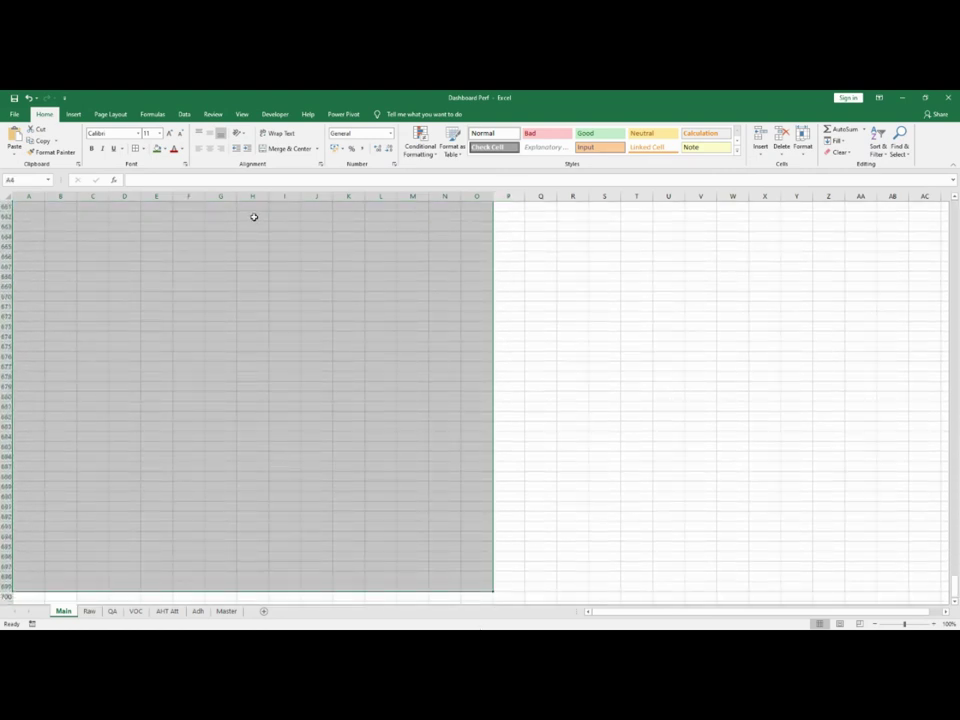
{"action": "left_click", "coordinate": [165, 149]}
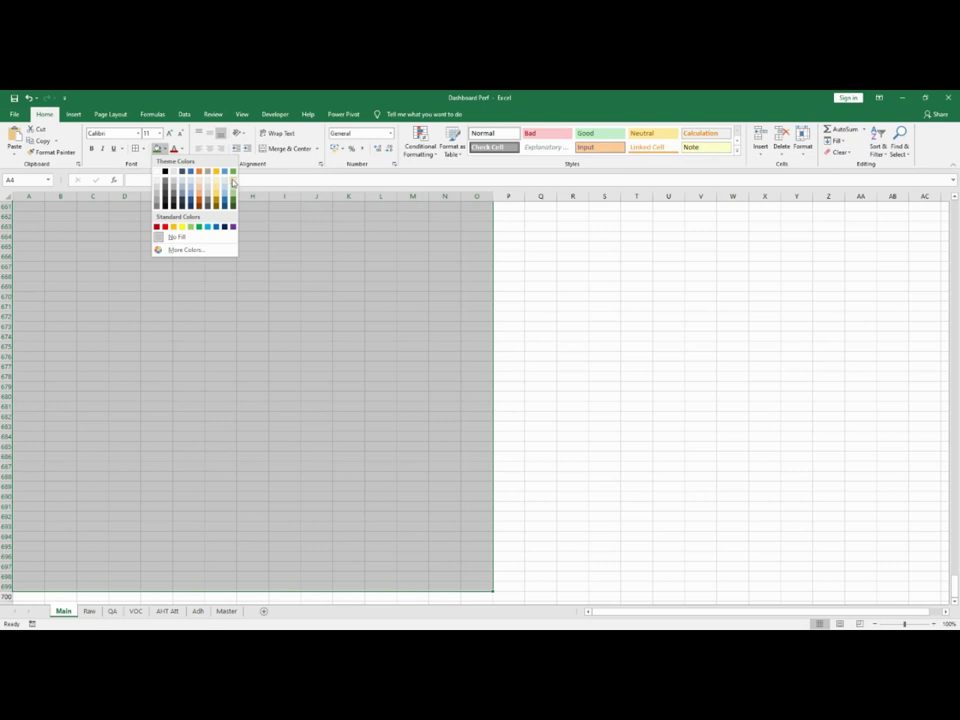
{"action": "left_click", "coordinate": [232, 181]}
{"action": "key", "text": "ctrl+BackSpace"}
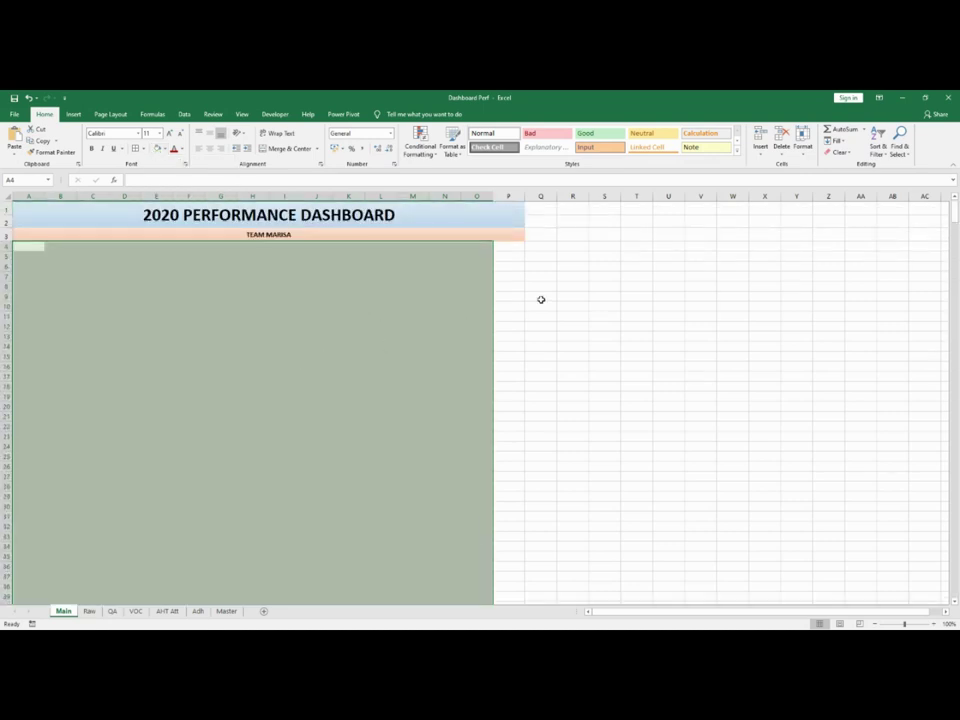
{"action": "key", "text": "shift+Right"}
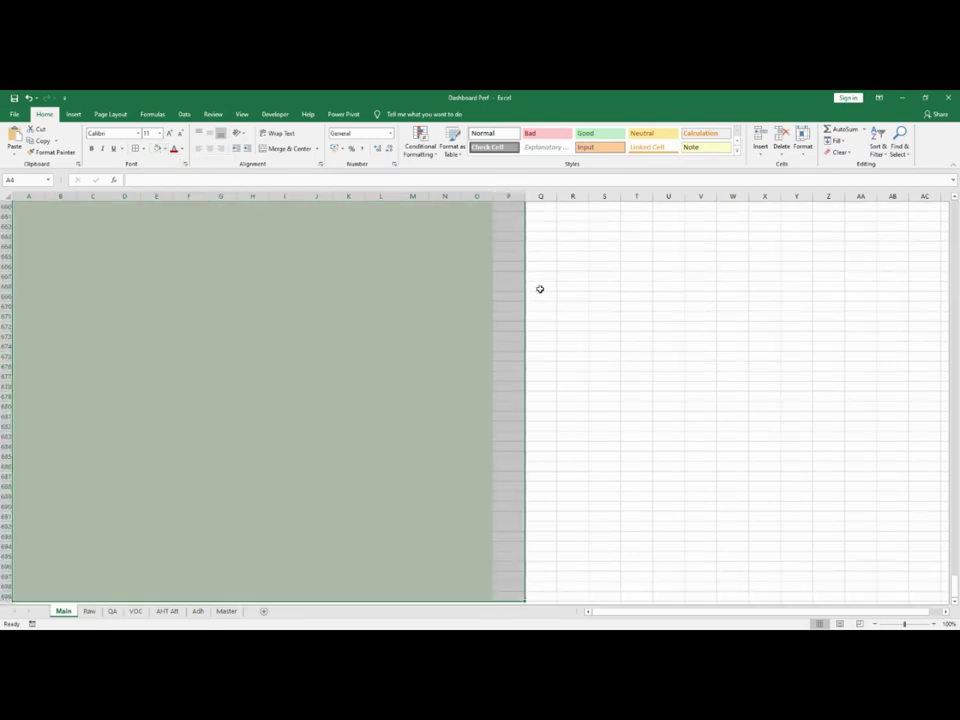
{"action": "left_click", "coordinate": [165, 149]}
{"action": "left_click", "coordinate": [232, 181]}
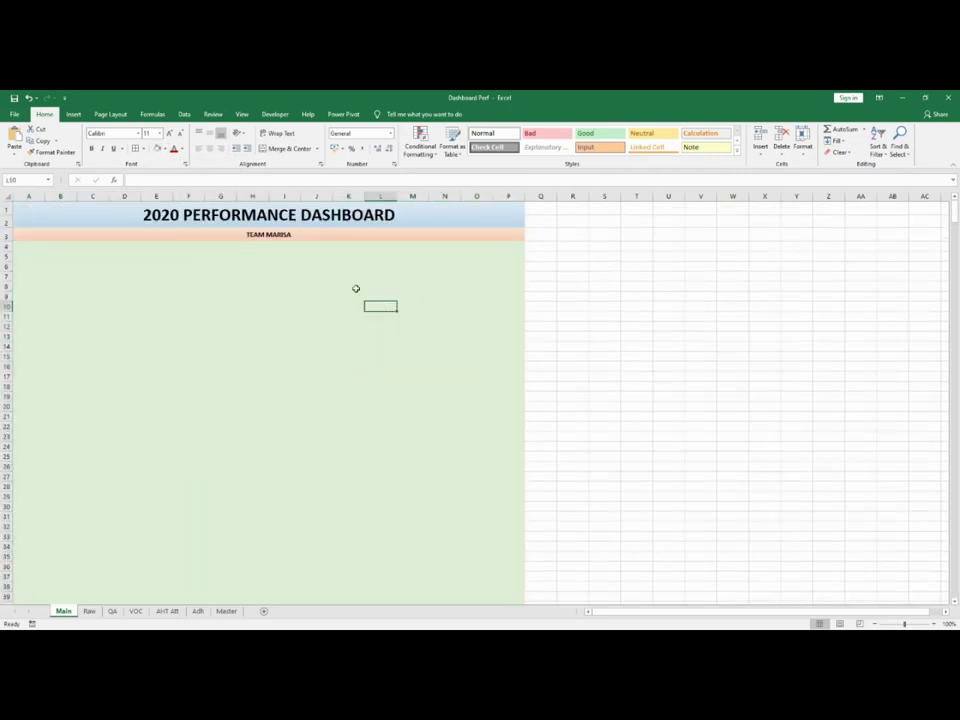
{"action": "left_click", "coordinate": [349, 336]}
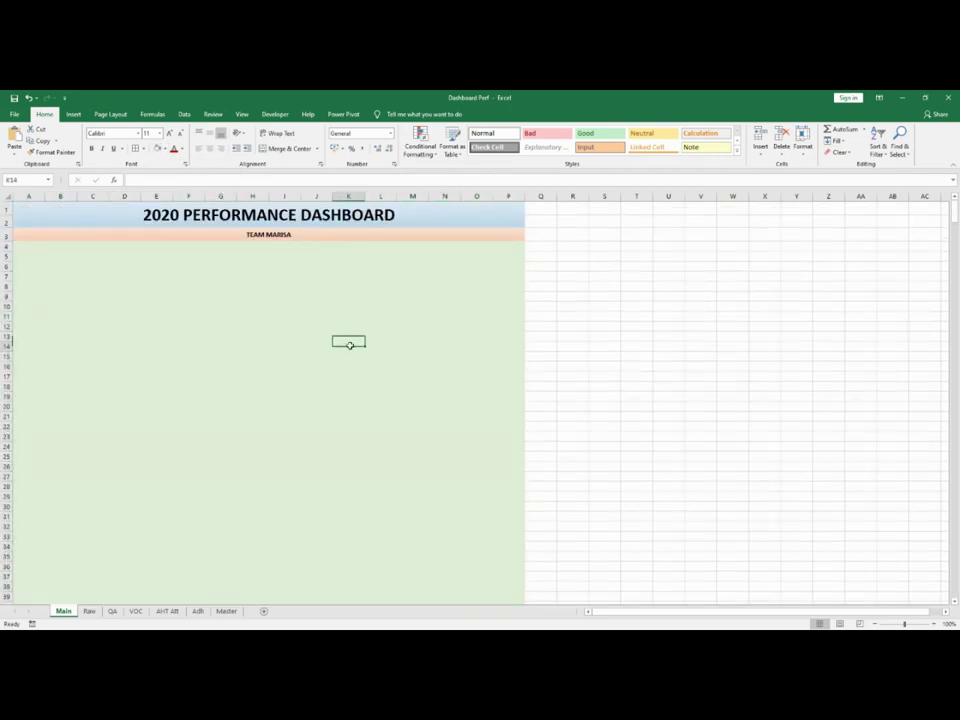
Switch to the Raw data sheet
{"action": "left_click", "coordinate": [355, 347]}
{"action": "left_click", "coordinate": [200, 326]}
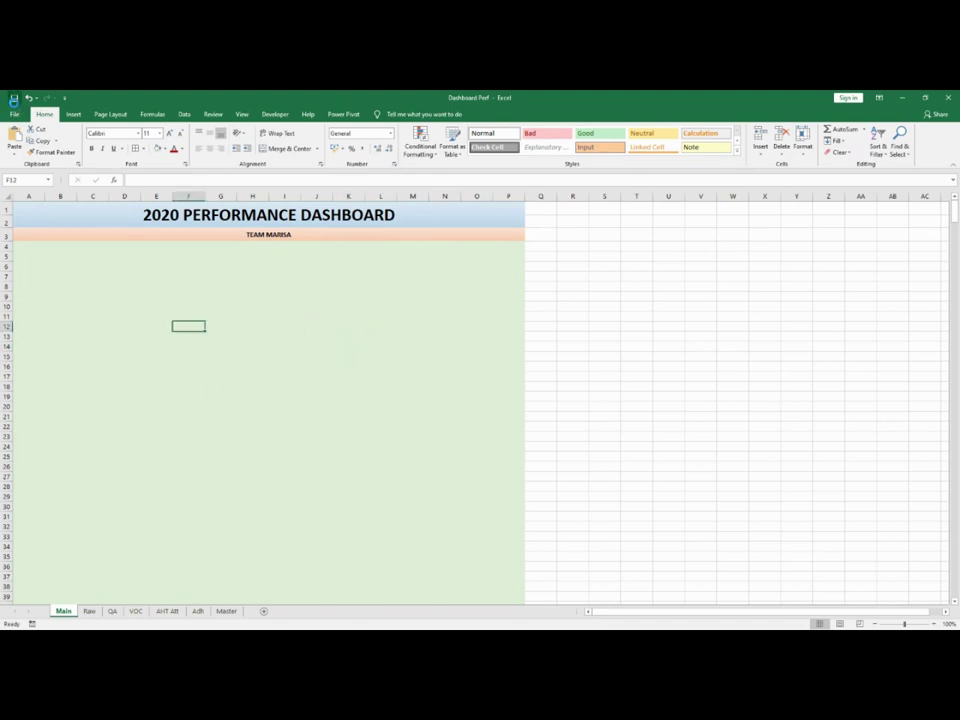
{"action": "left_click", "coordinate": [208, 420]}
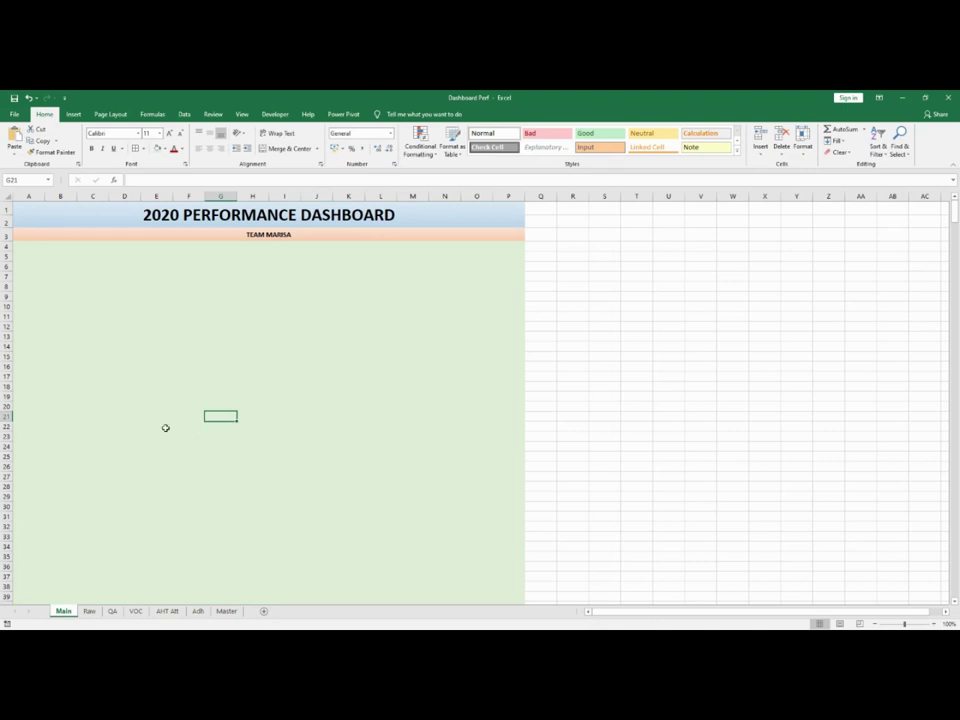
{"action": "left_click", "coordinate": [89, 611]}
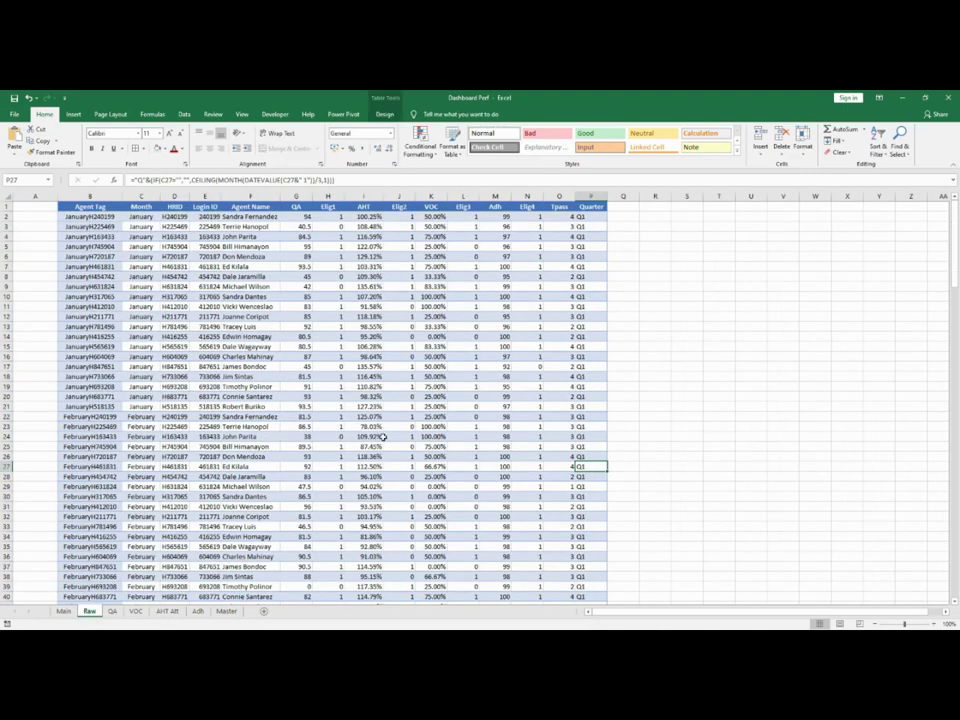
Insert a PivotTable from the whole Raw table at Main!$B$6
{"action": "left_click", "coordinate": [352, 437]}
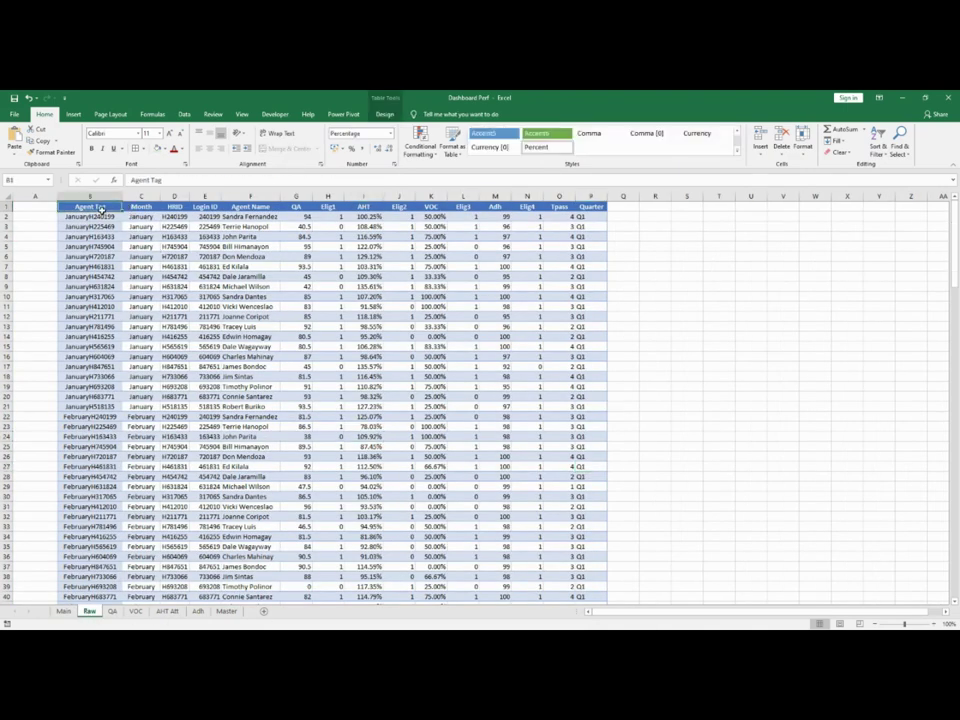
{"action": "left_click", "coordinate": [101, 207]}
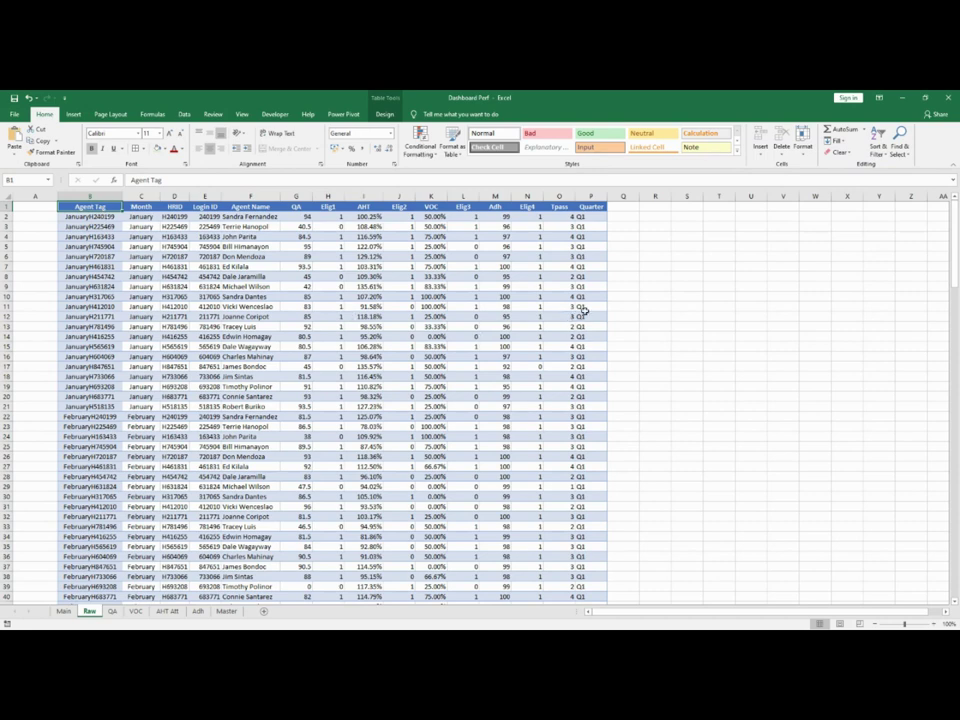
{"action": "key", "text": "ctrl+shift+End"}
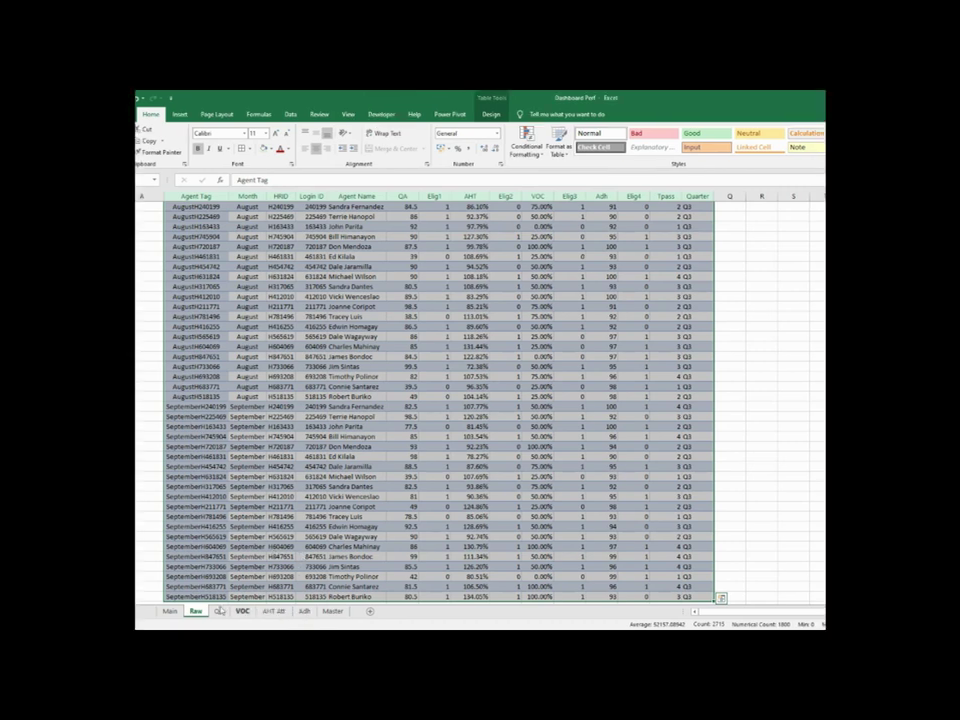
{"action": "left_click", "coordinate": [179, 114]}
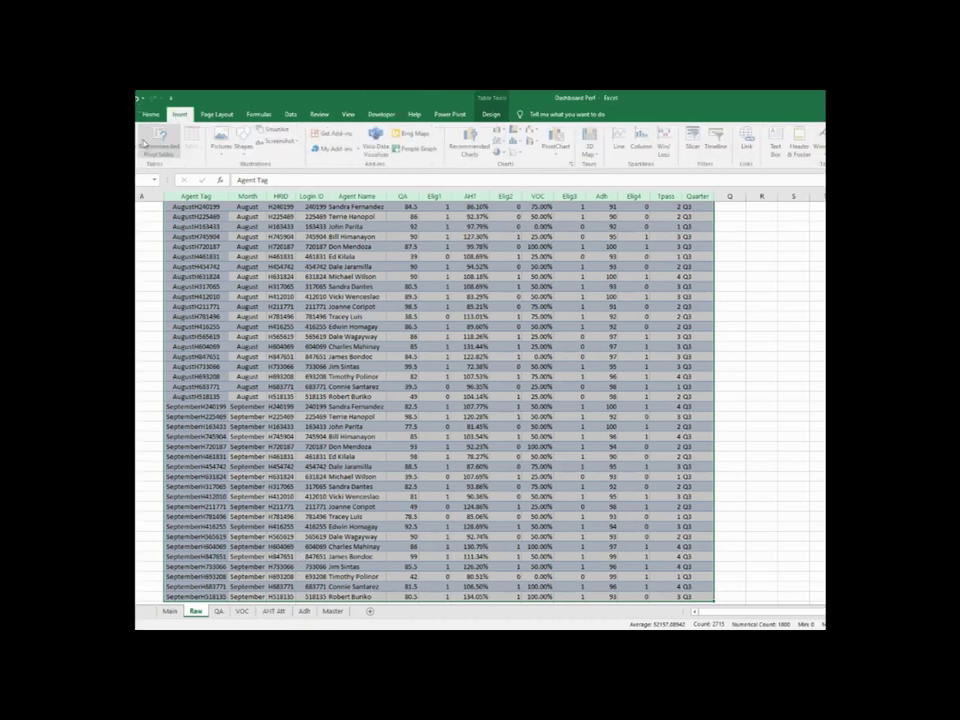
{"action": "left_click", "coordinate": [163, 148]}
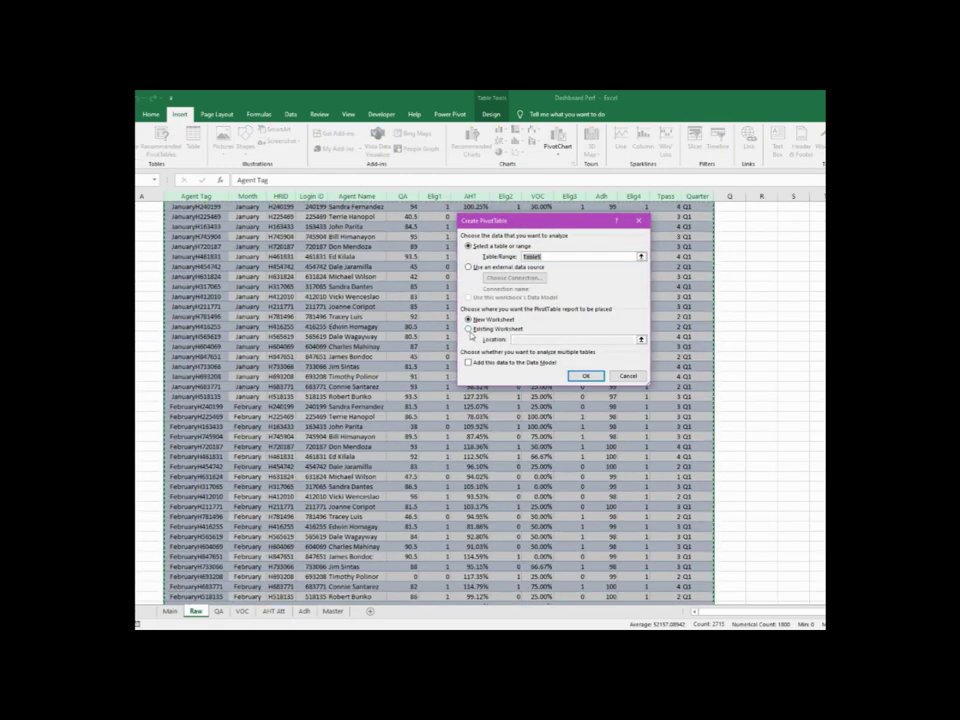
{"action": "left_click", "coordinate": [469, 328]}
{"action": "left_click", "coordinate": [170, 611]}
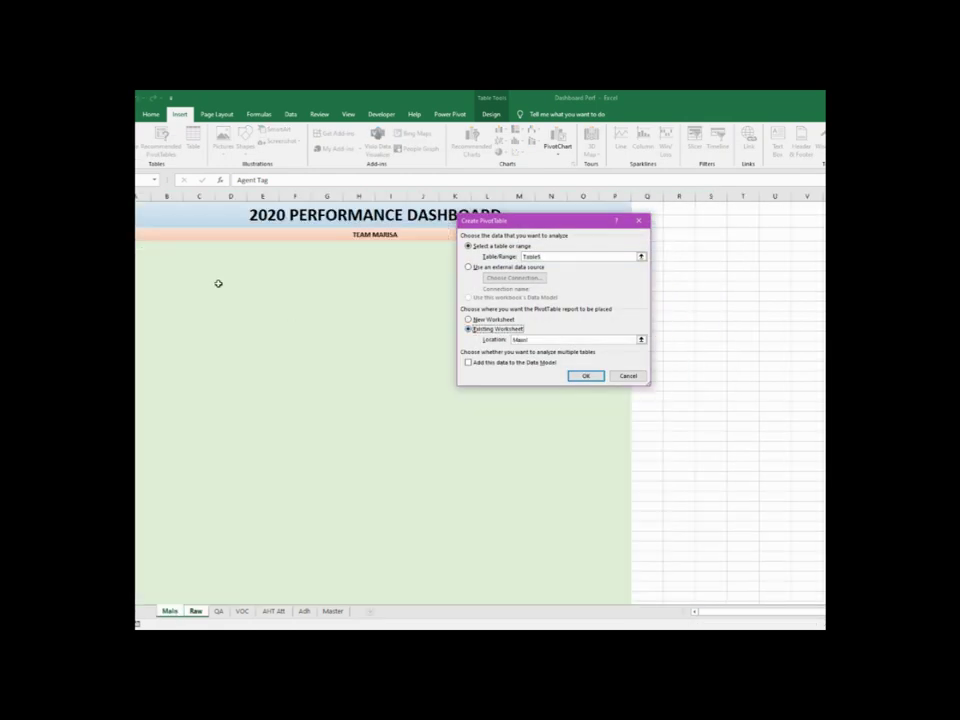
{"action": "left_click", "coordinate": [158, 269]}
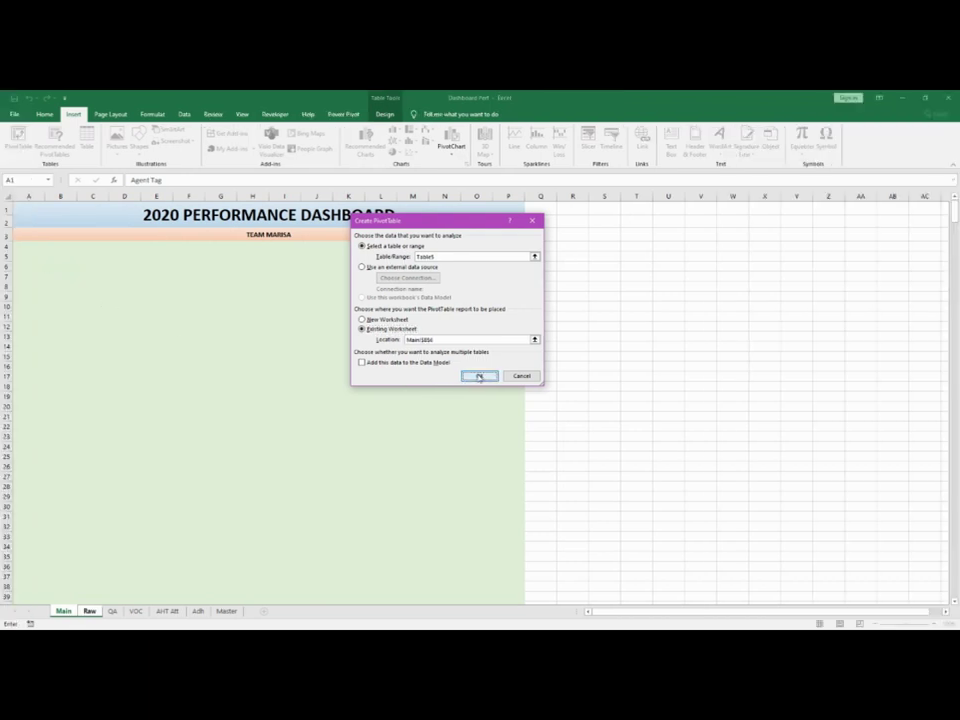
{"action": "left_click", "coordinate": [585, 376]}
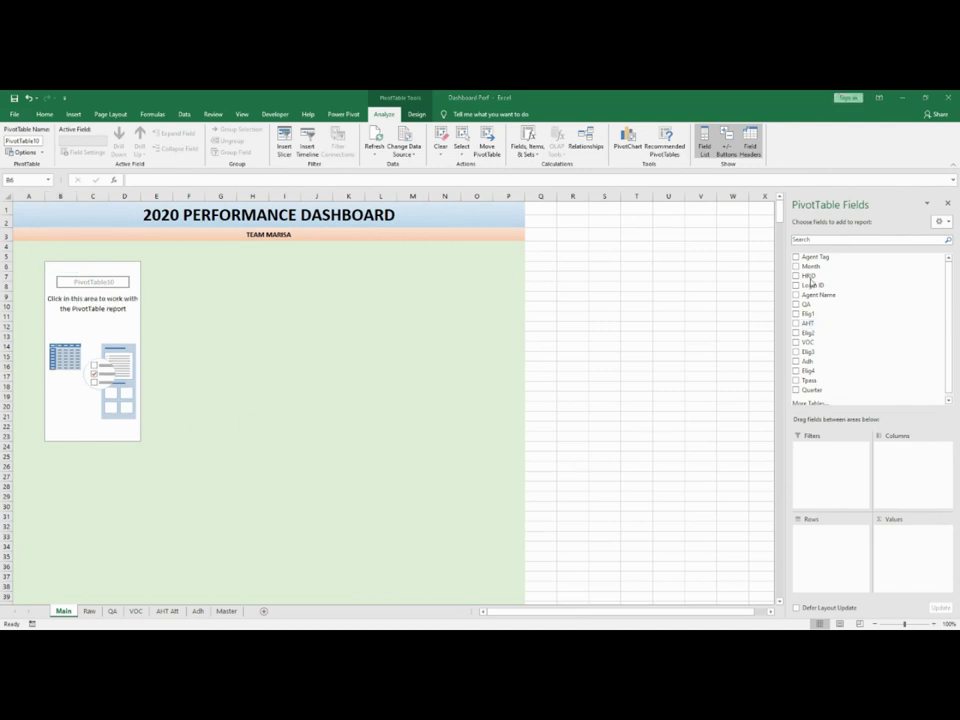
Put Month in Rows and QA in Values, summarised as Average
{"action": "left_click_drag", "start_coordinate": [813, 266], "coordinate": [820, 538]}
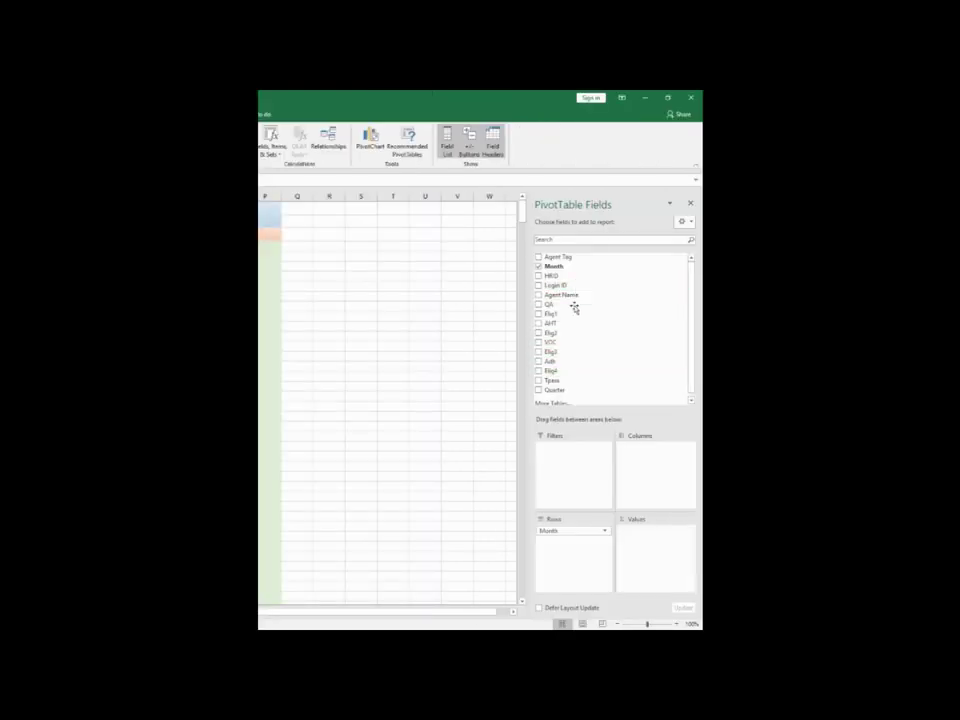
{"action": "left_click_drag", "start_coordinate": [556, 305], "coordinate": [628, 557]}
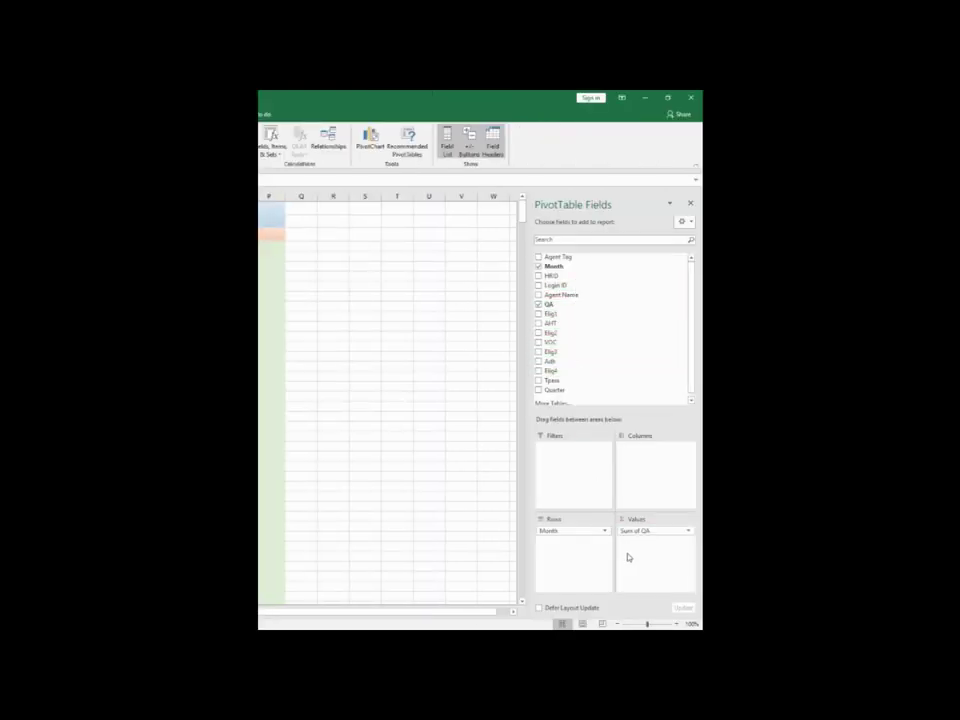
{"action": "left_click", "coordinate": [688, 530]}
{"action": "left_click", "coordinate": [667, 522]}
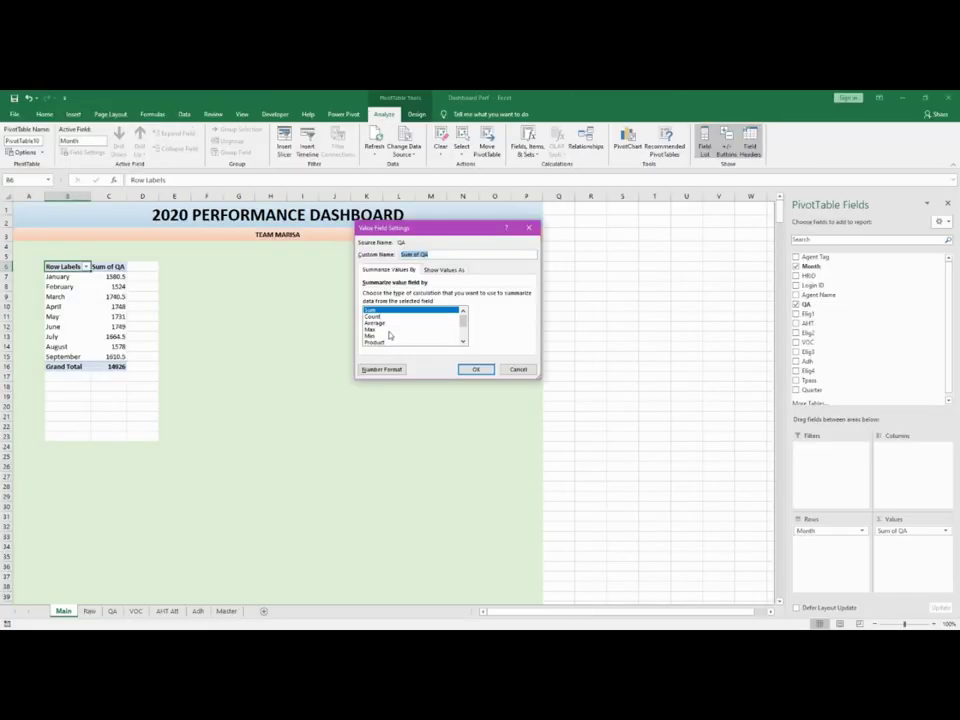
{"action": "left_click", "coordinate": [372, 323]}
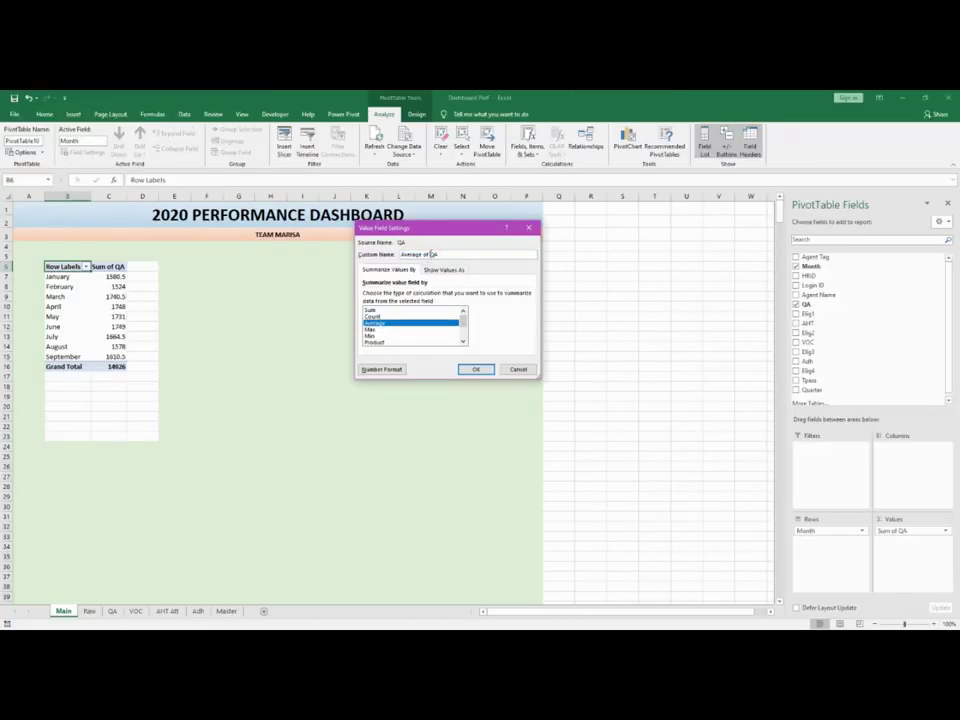
Rename the QA value field to 'Ave QA' and give it Number format
{"action": "left_click_drag", "start_coordinate": [433, 255], "coordinate": [268, 258]}
{"action": "type", "text": "avE"}
{"action": "key", "text": "BackSpace"}
{"action": "key", "text": "BackSpace"}
{"action": "key", "text": "BackSpace"}
{"action": "key", "text": "BackSpace"}
{"action": "type", "text": "Ave"}
{"action": "left_click", "coordinate": [400, 370]}
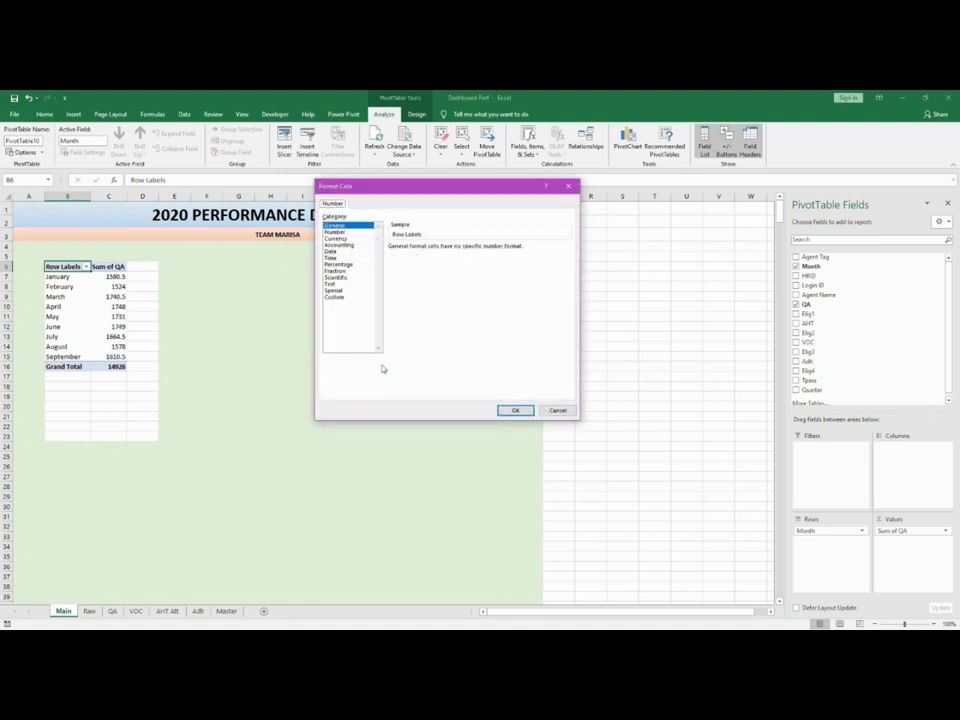
{"action": "left_click", "coordinate": [335, 232]}
{"action": "left_click", "coordinate": [514, 411]}
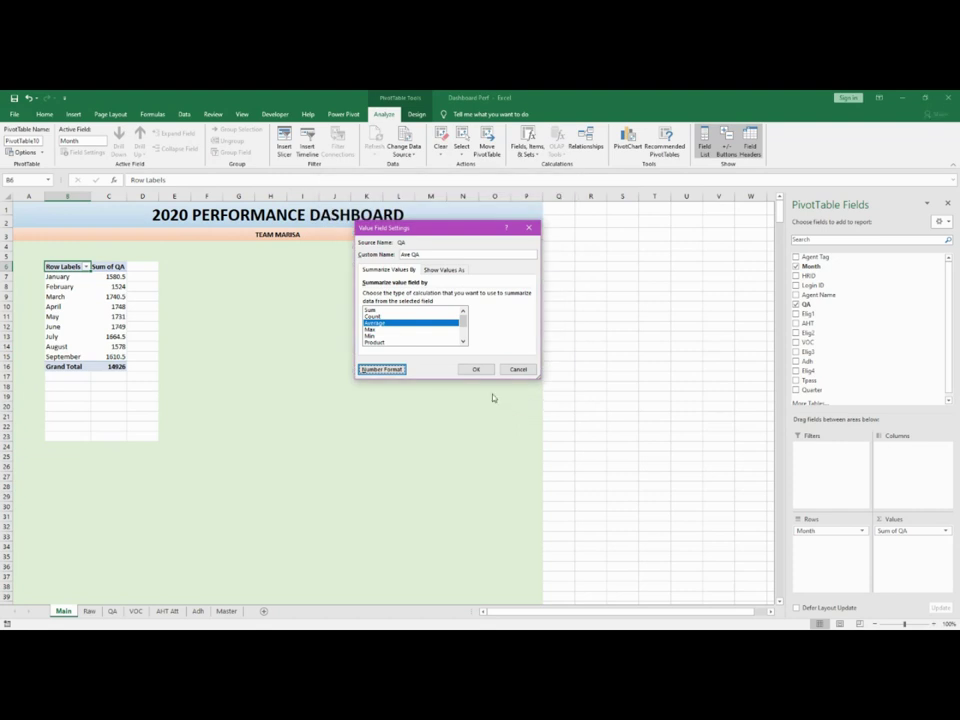
{"action": "left_click", "coordinate": [475, 368]}
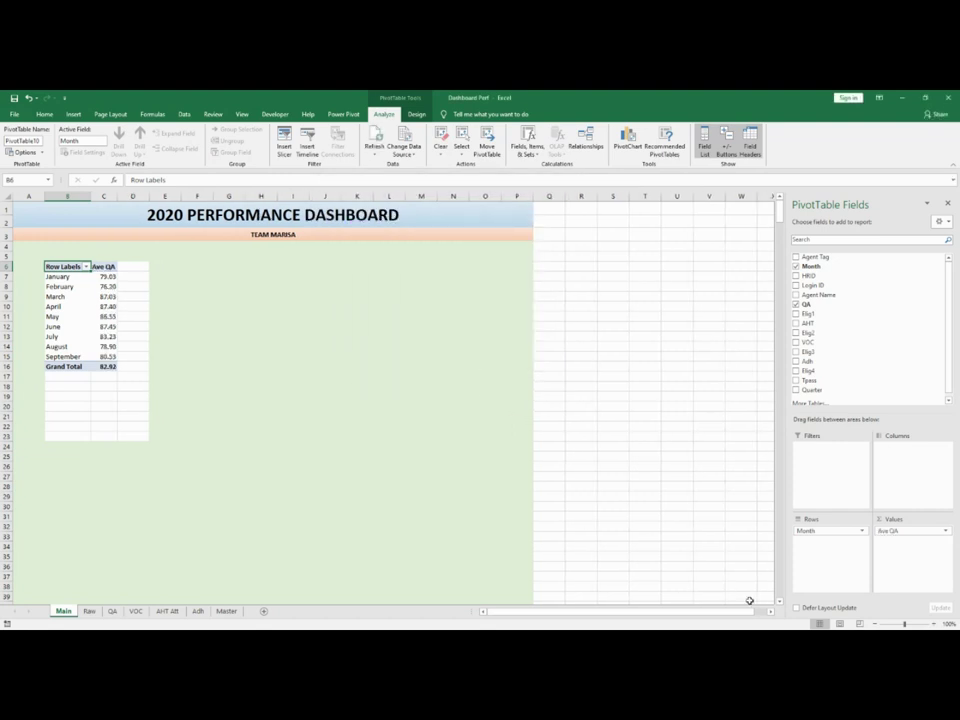
{"action": "key", "text": "Down"}
{"action": "key", "text": "Down"}
{"action": "key", "text": "Down"}
{"action": "key", "text": "Down"}
{"action": "key", "text": "Down"}
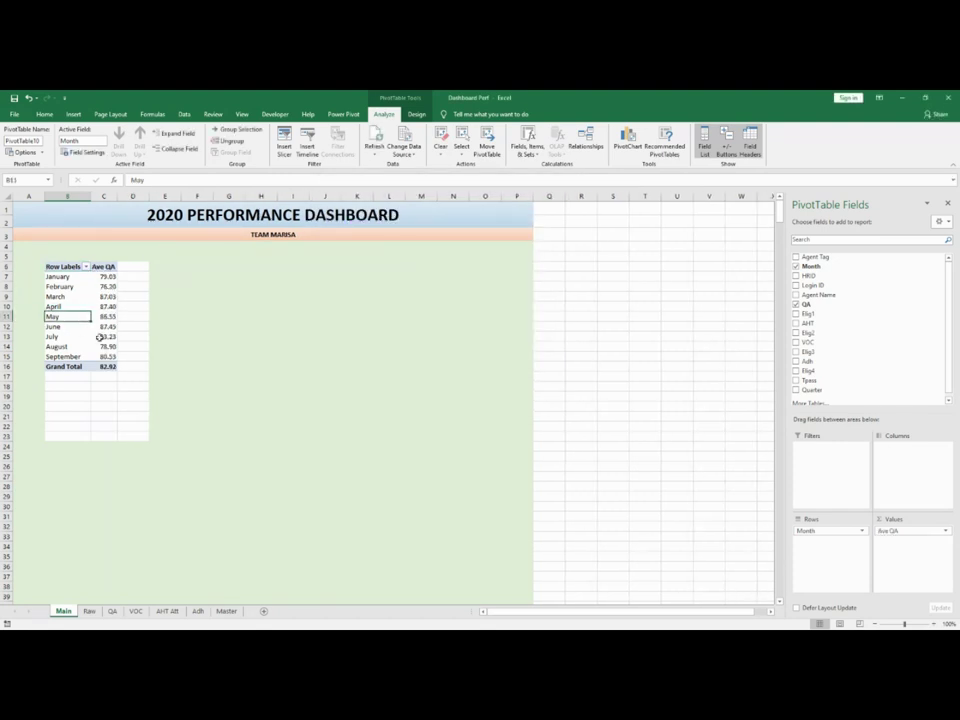
Check June's average QA against the QA sheet
{"action": "left_click", "coordinate": [106, 328]}
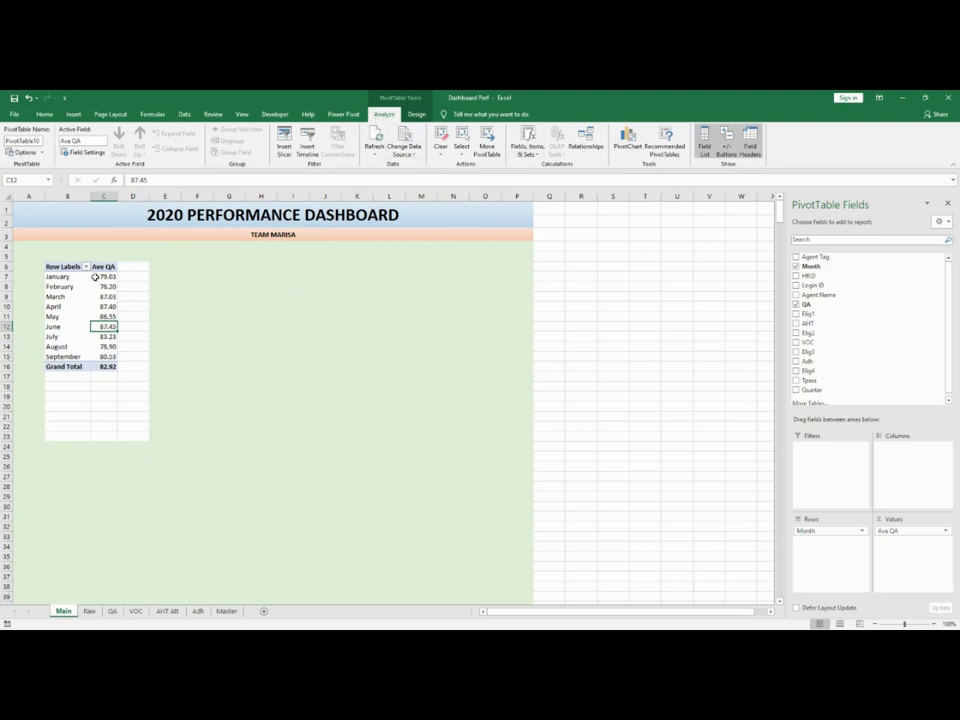
{"action": "mouse_move", "coordinate": [105, 352]}
{"action": "left_click", "coordinate": [113, 611]}
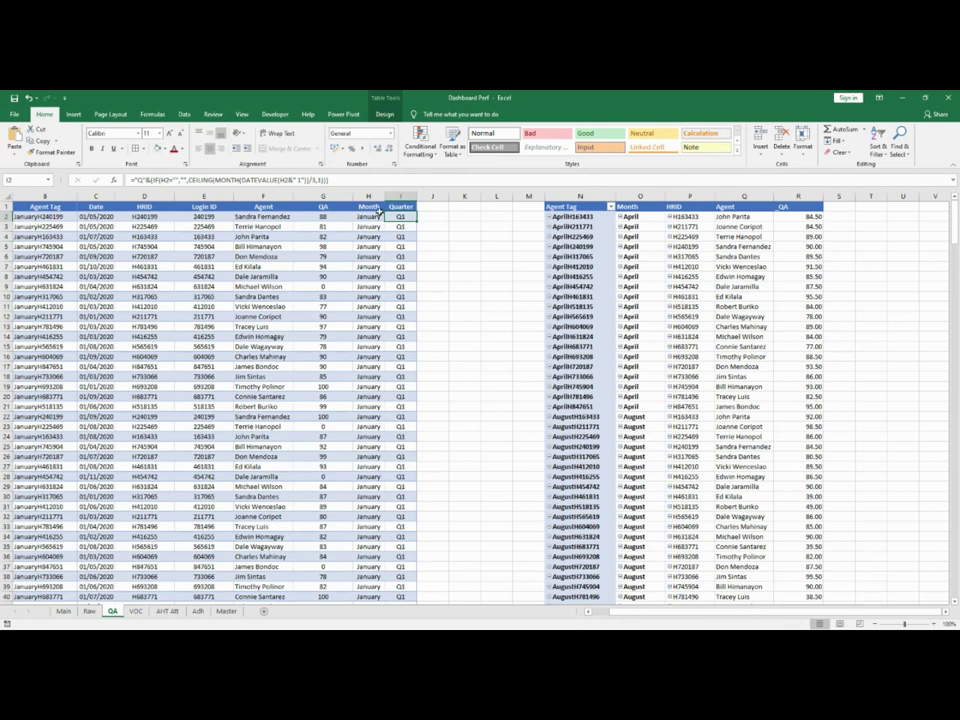
{"action": "left_click", "coordinate": [63, 611]}
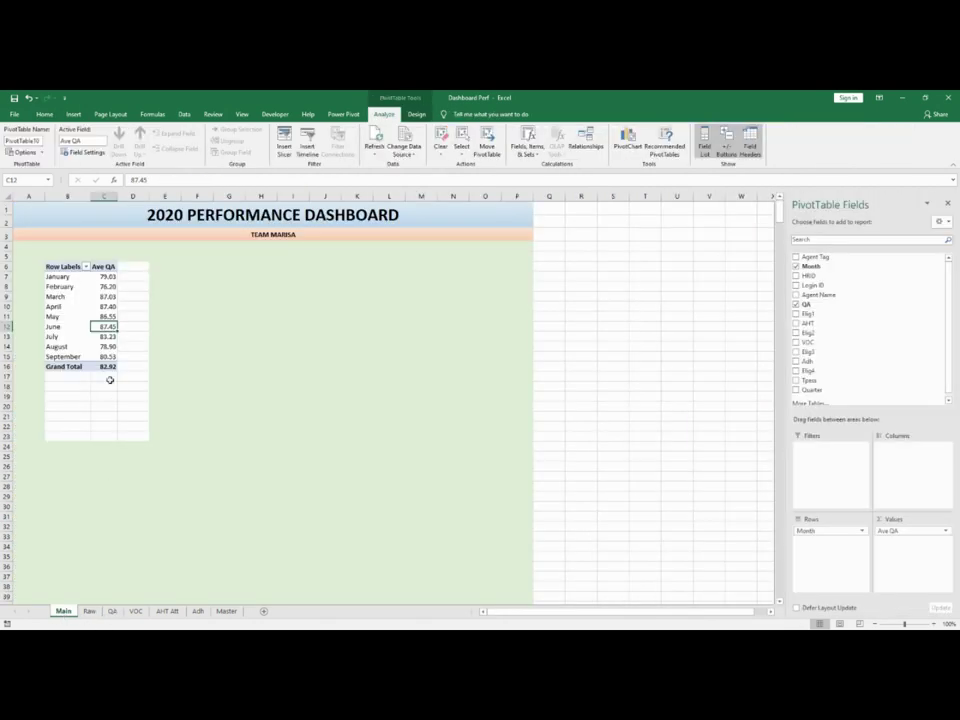
Add calculated field 'Goal 1' with formula =80 and move it before Ave QA
{"action": "left_click", "coordinate": [528, 145]}
{"action": "left_click", "coordinate": [536, 166]}
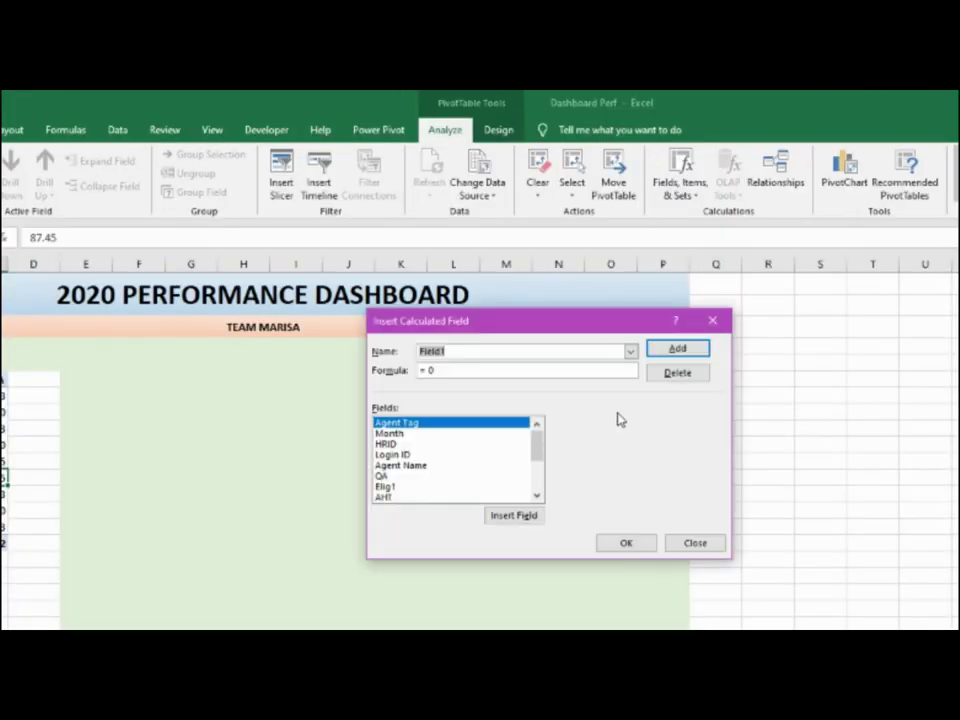
{"action": "type", "text": "Goal 1"}
{"action": "left_click", "coordinate": [456, 372]}
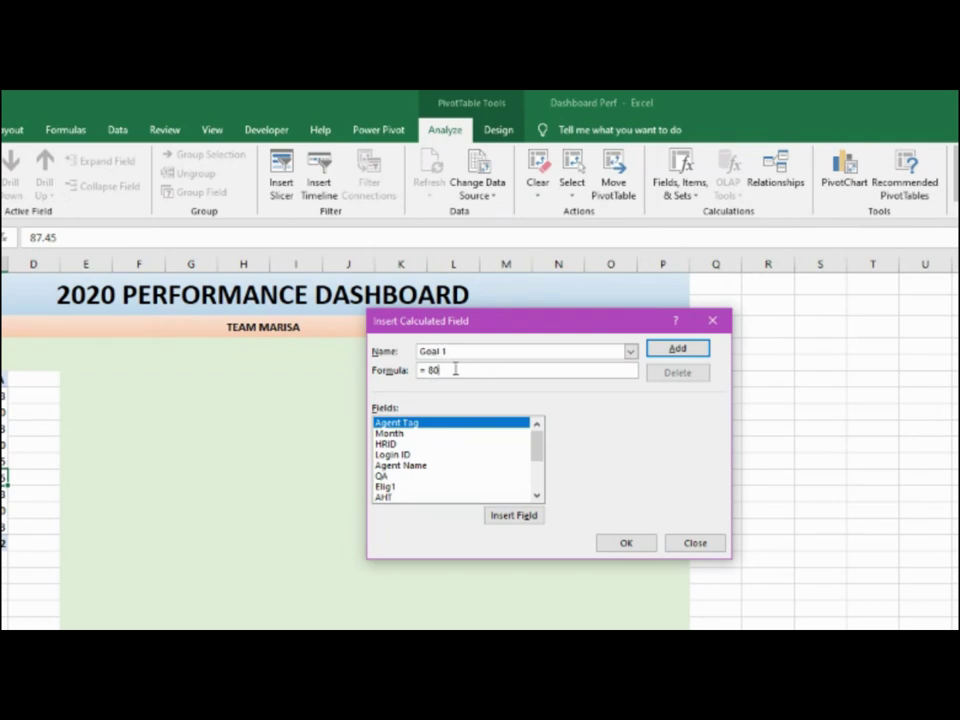
{"action": "left_click", "coordinate": [639, 544]}
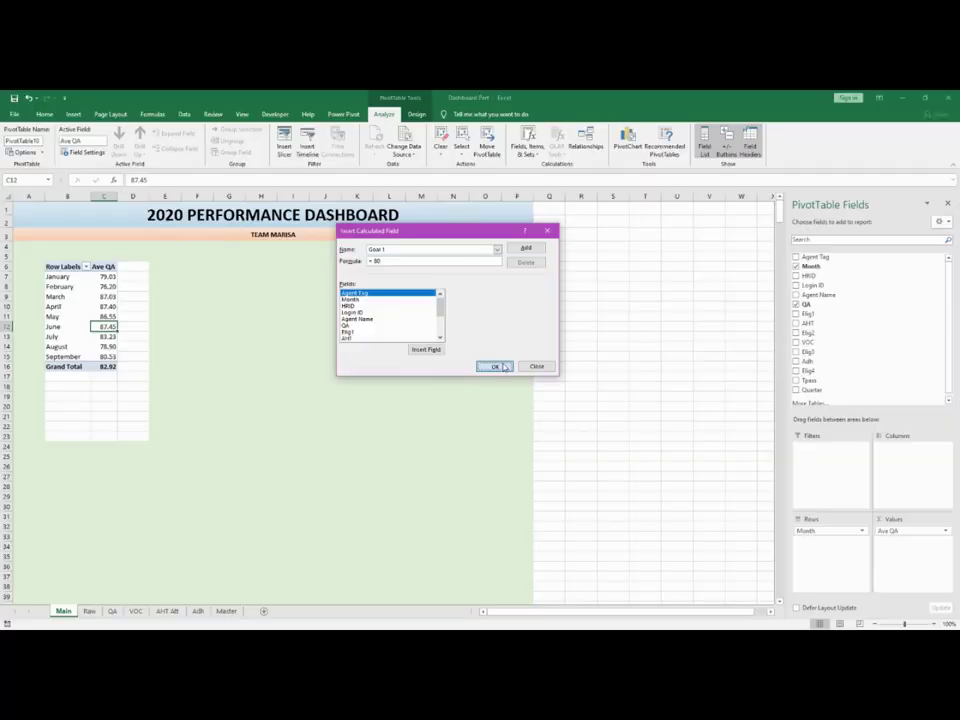
{"action": "left_click_drag", "start_coordinate": [904, 541], "coordinate": [903, 529]}
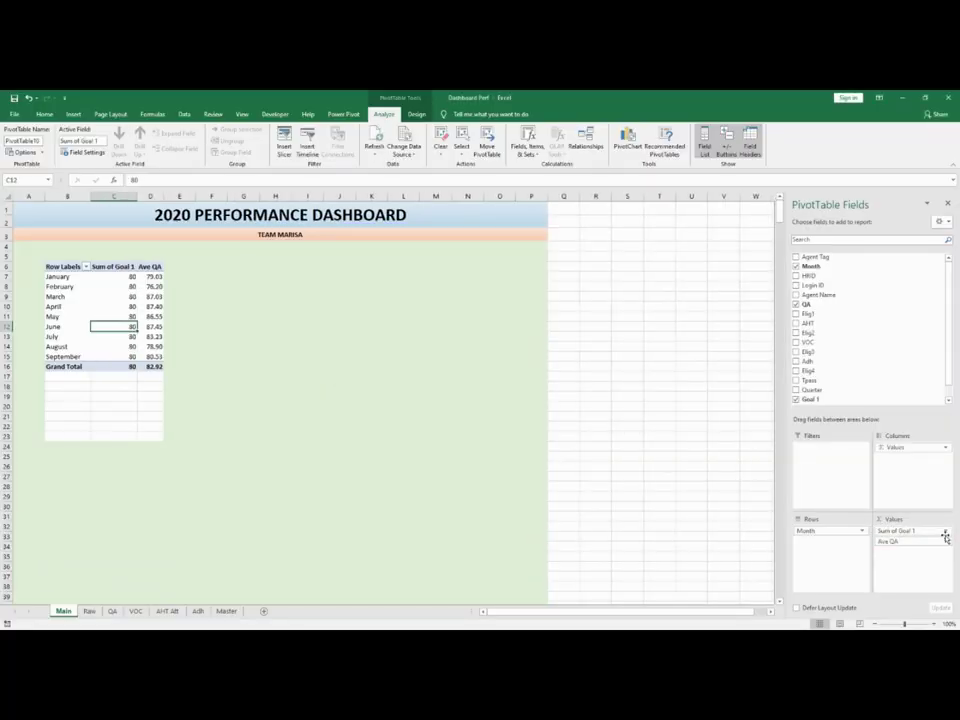
Rename the Sum of Goal 1 value column to 'QA_Goal'
{"action": "left_click", "coordinate": [945, 531]}
{"action": "left_click", "coordinate": [942, 532]}
{"action": "left_click", "coordinate": [940, 531]}
{"action": "left_click", "coordinate": [903, 521]}
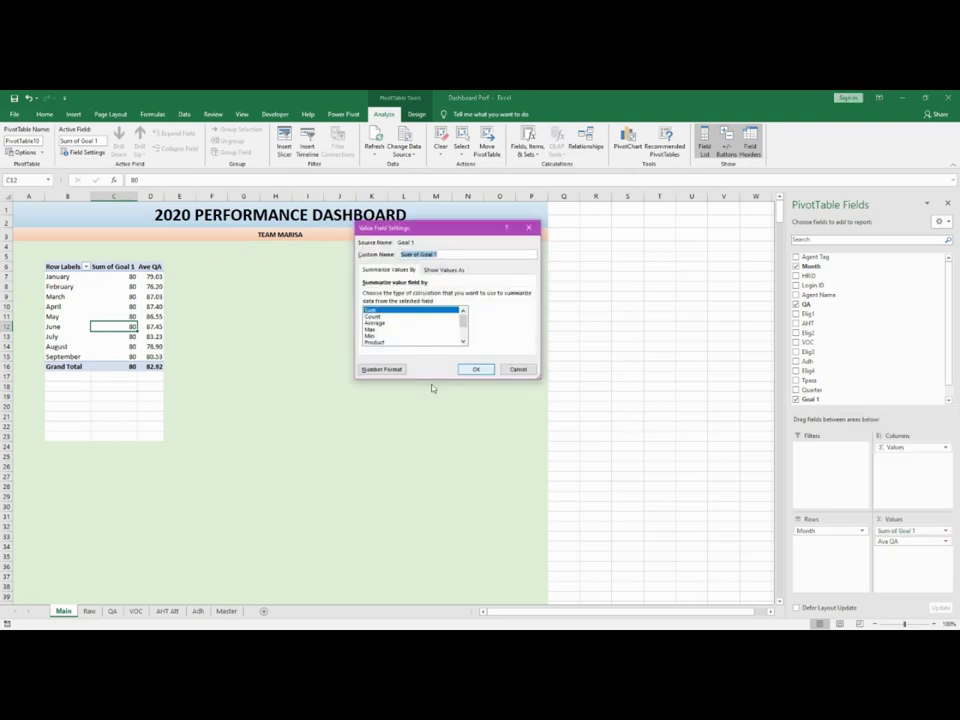
{"action": "type", "text": "Goal"}
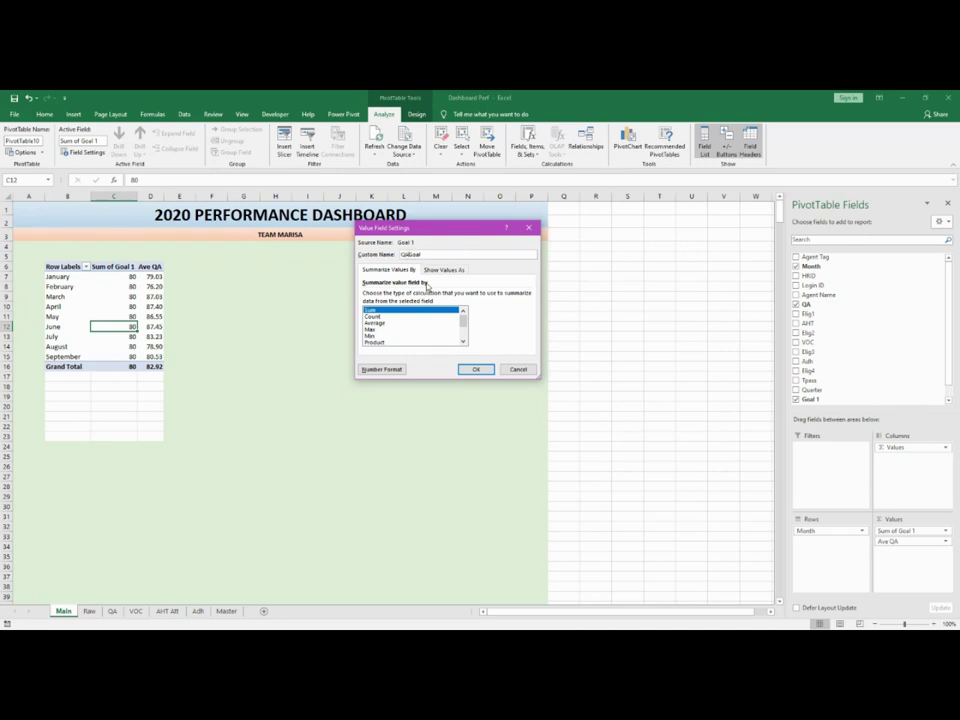
{"action": "left_click", "coordinate": [470, 369]}
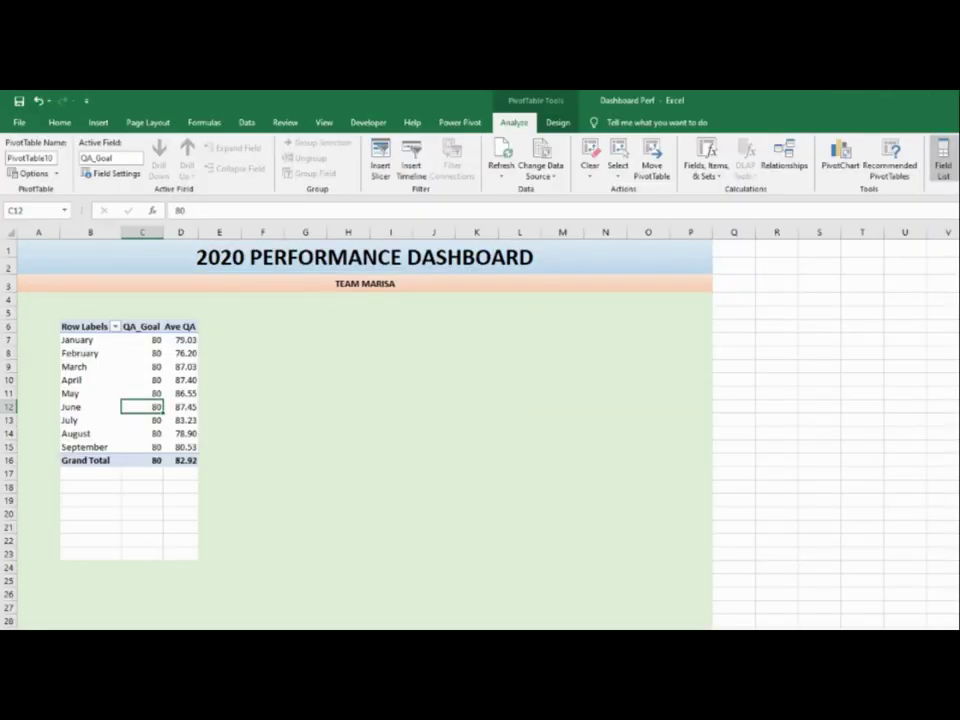
Paste green-filled cells over the white area below the pivot
{"action": "left_click_drag", "start_coordinate": [61, 493], "coordinate": [186, 550]}
{"action": "key", "text": "ctrl+v"}
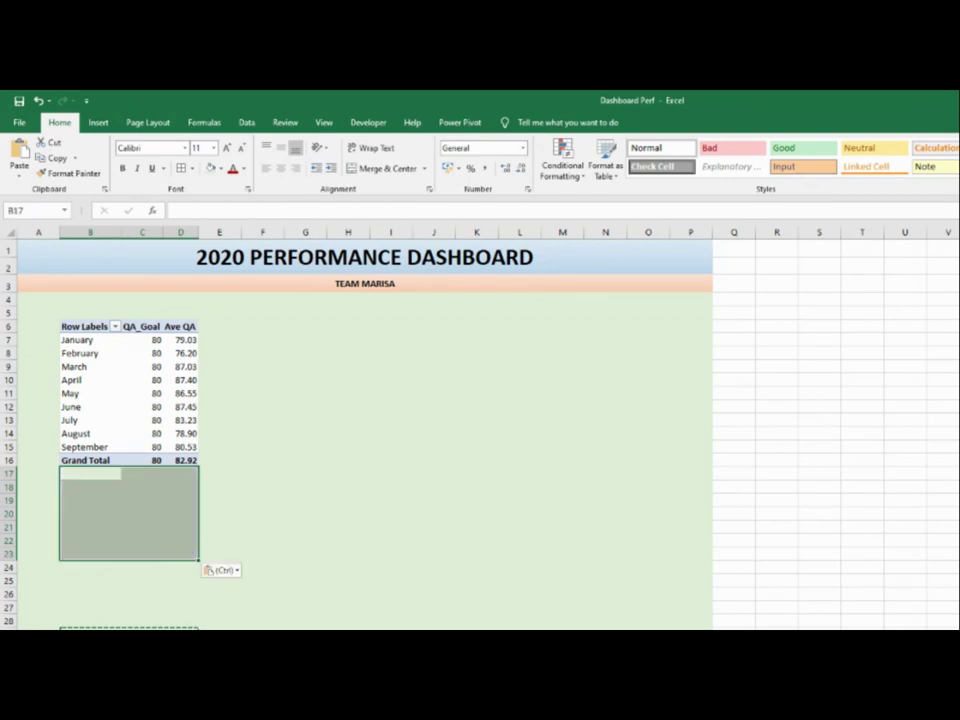
{"action": "left_click", "coordinate": [391, 527]}
{"action": "left_click", "coordinate": [354, 555]}
Hide the pivot's Row Labels field header
{"action": "left_click", "coordinate": [98, 332]}
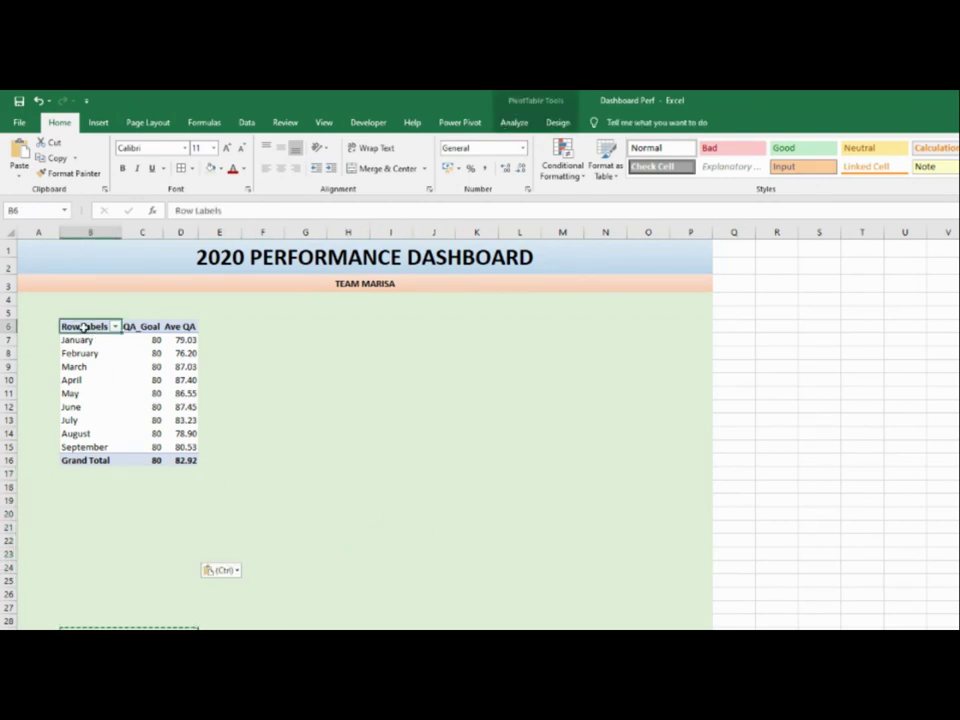
{"action": "left_click", "coordinate": [514, 122]}
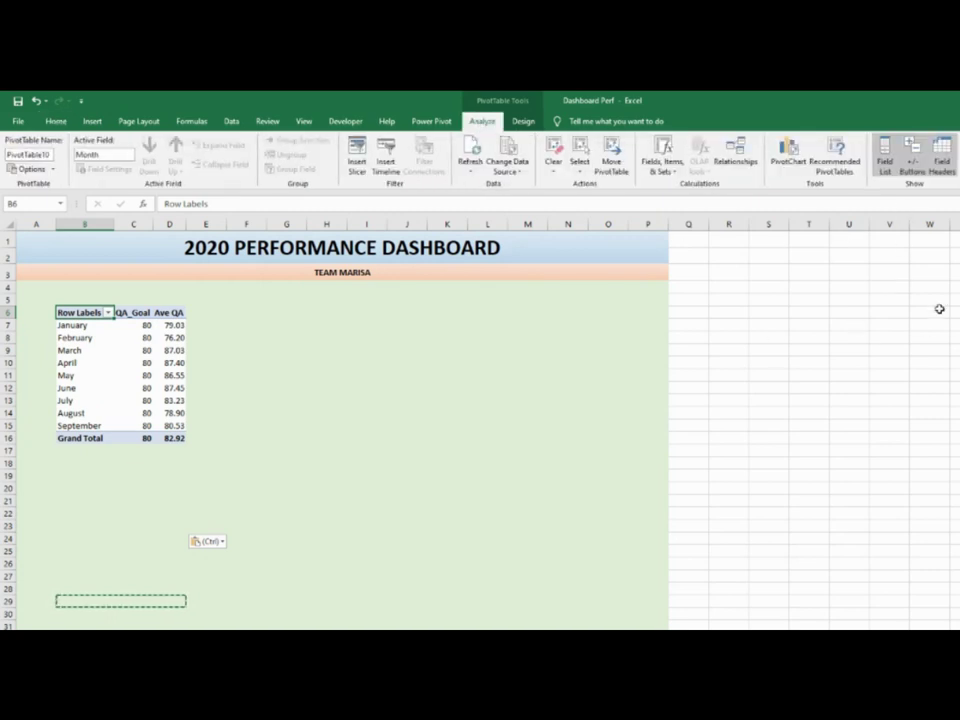
{"action": "left_click", "coordinate": [946, 165]}
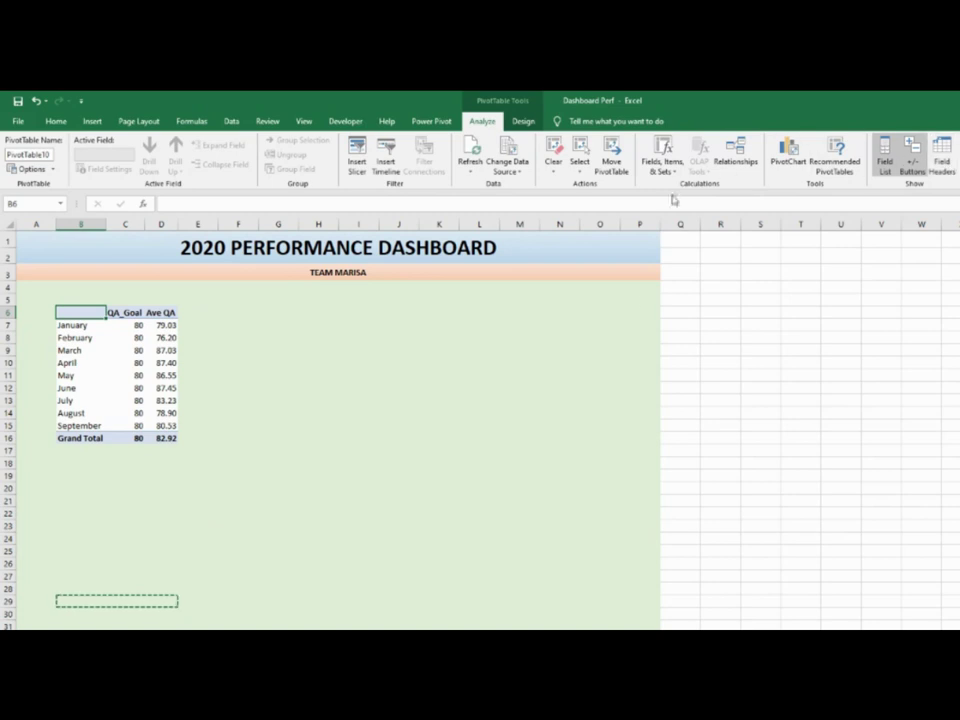
{"action": "left_click", "coordinate": [523, 121]}
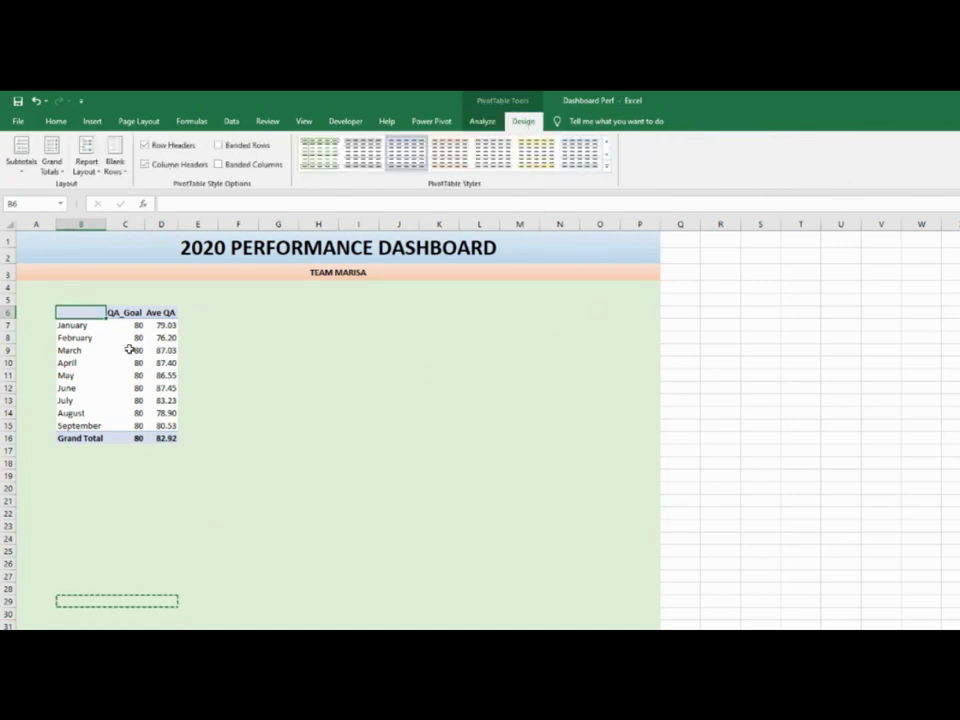
Apply the green Medium style to the pivot table
{"action": "left_click", "coordinate": [606, 166]}
{"action": "left_click", "coordinate": [583, 402]}
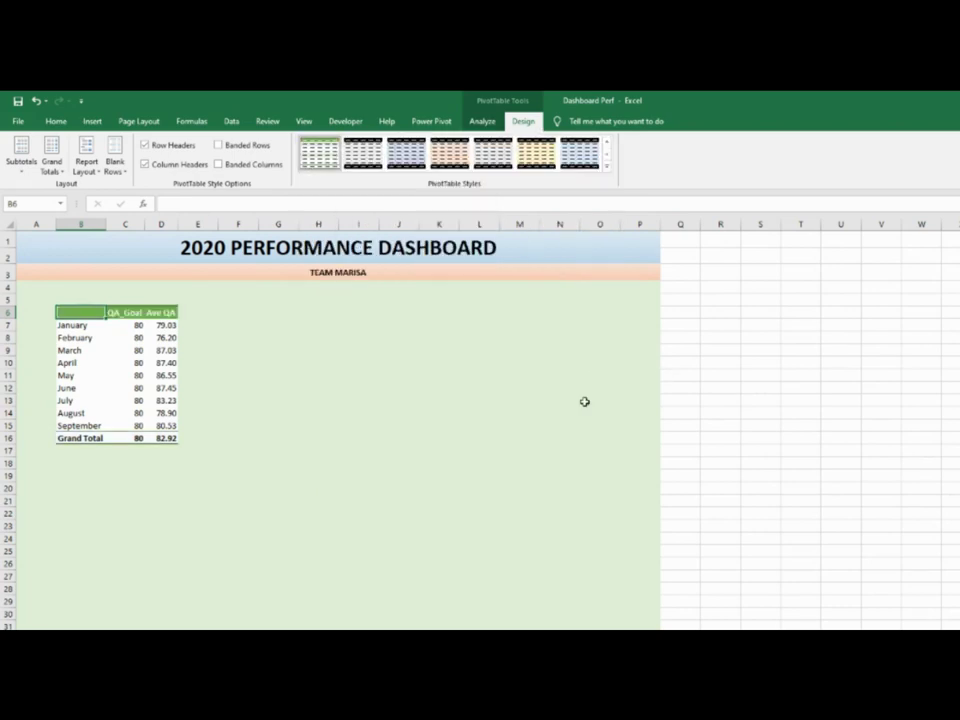
{"action": "left_click", "coordinate": [606, 166]}
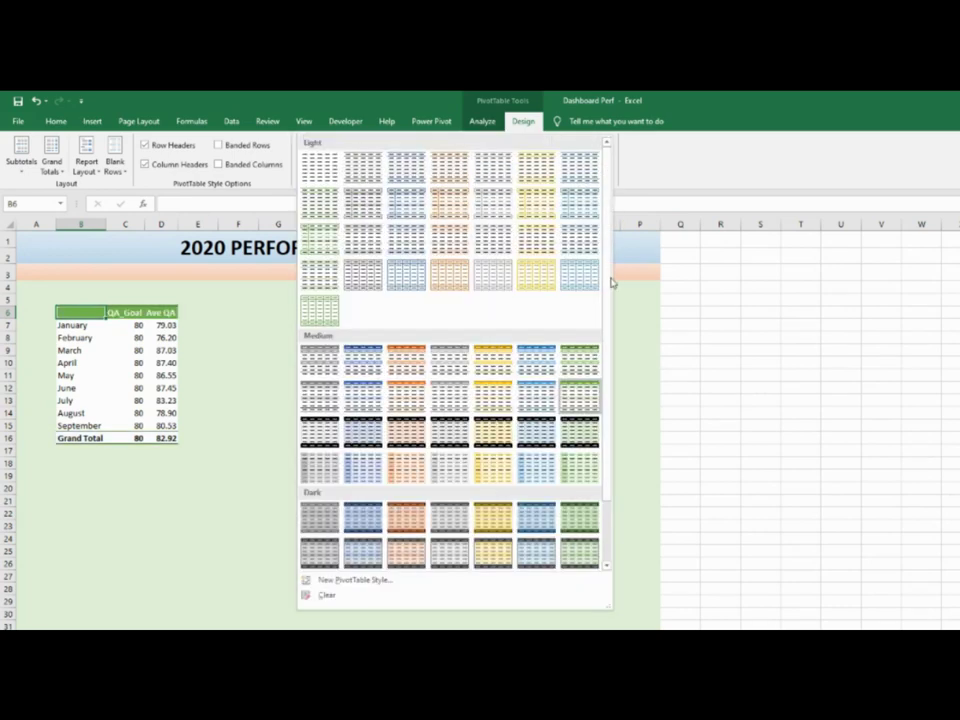
{"action": "left_click", "coordinate": [581, 372]}
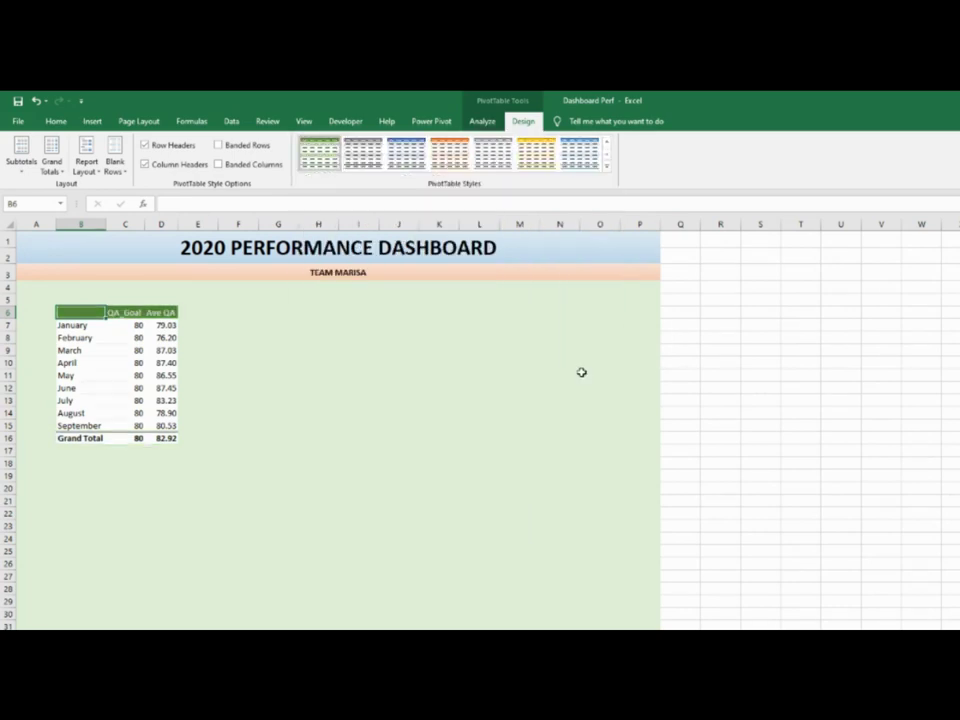
{"action": "left_click", "coordinate": [256, 434]}
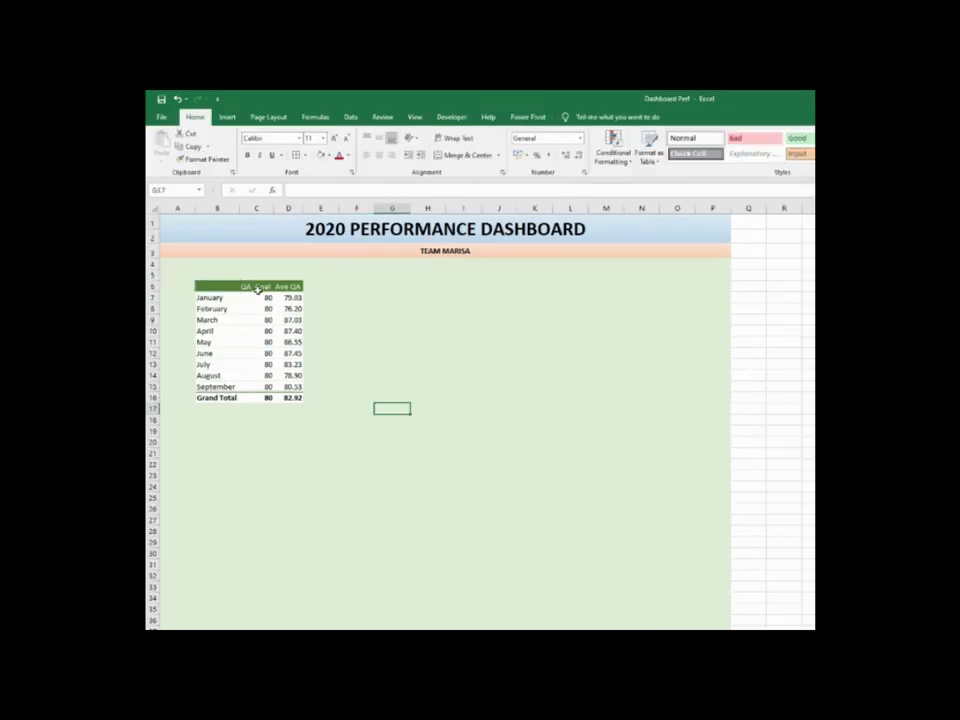
Centre the QA_Goal and Ave QA values in C6:D16
{"action": "left_click_drag", "start_coordinate": [125, 312], "coordinate": [171, 439]}
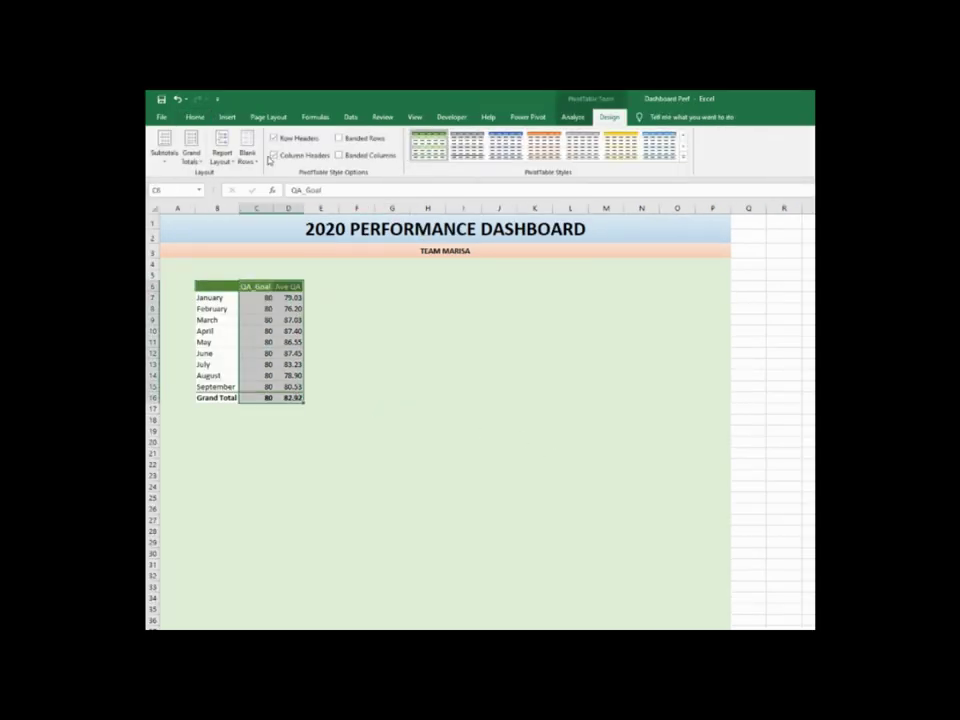
{"action": "left_click", "coordinate": [195, 117]}
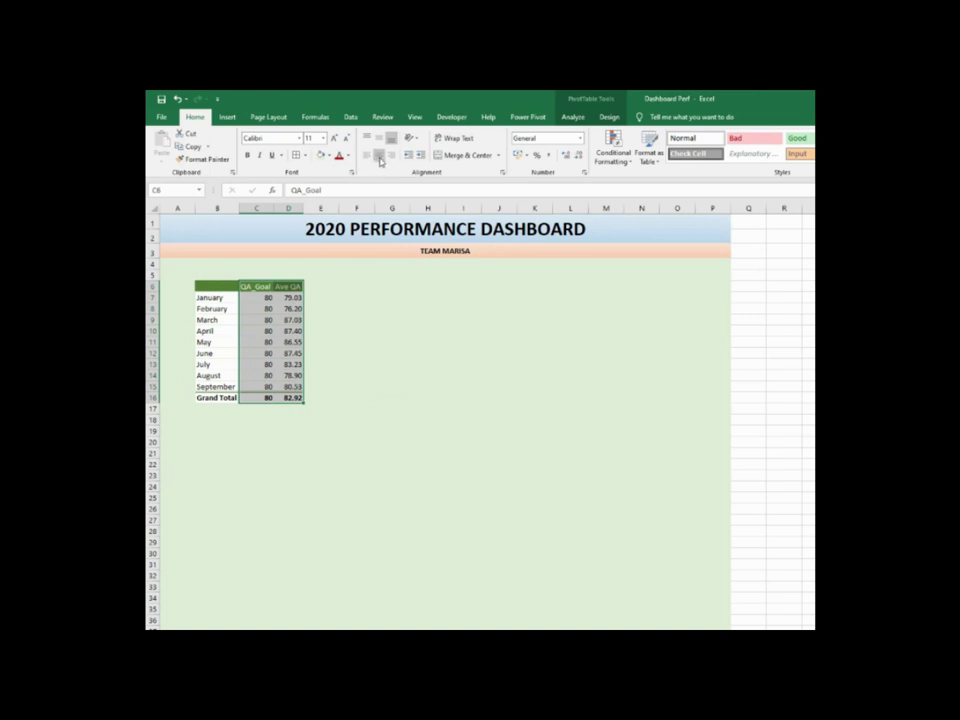
{"action": "left_click", "coordinate": [379, 154]}
{"action": "left_click", "coordinate": [356, 330]}
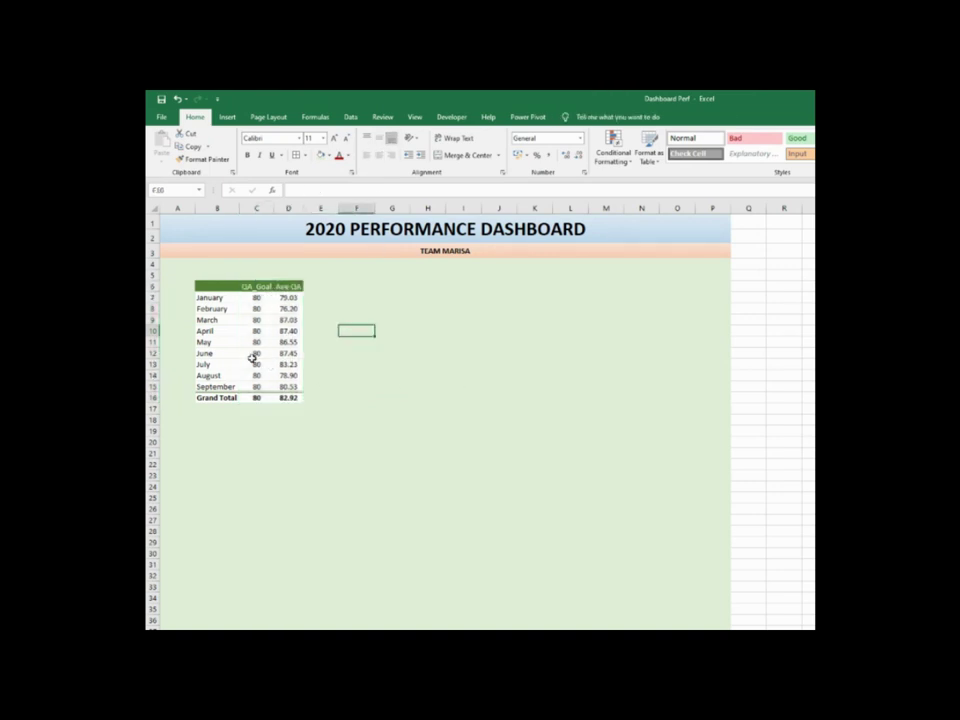
{"action": "left_click", "coordinate": [252, 356]}
Turn off Autofit column widths on update in the PivotTable Options
{"action": "right_click", "coordinate": [248, 354]}
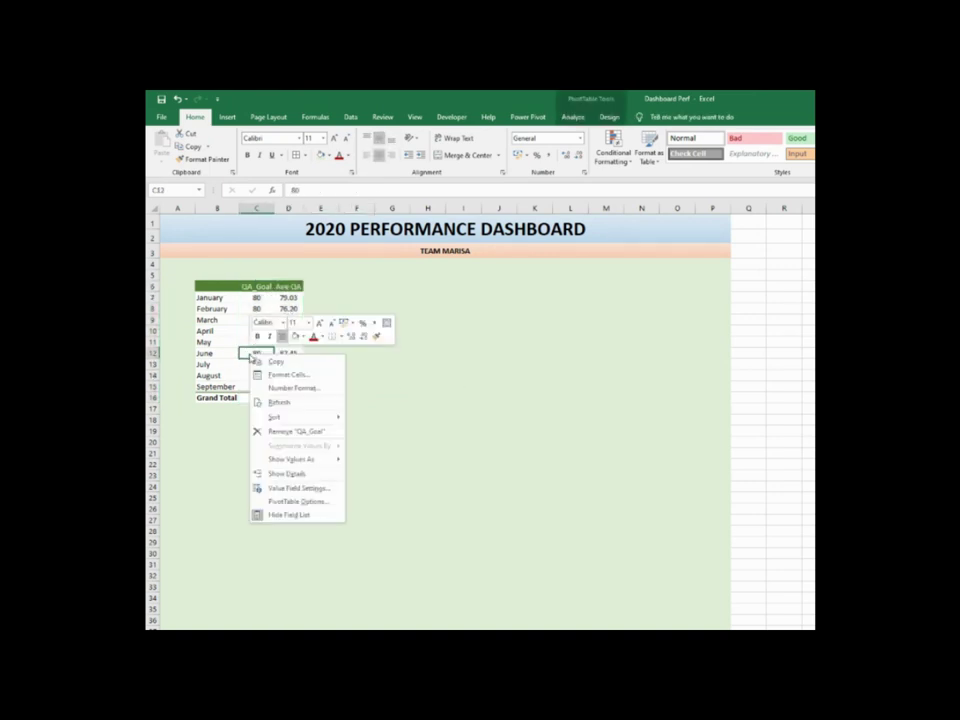
{"action": "left_click", "coordinate": [319, 503]}
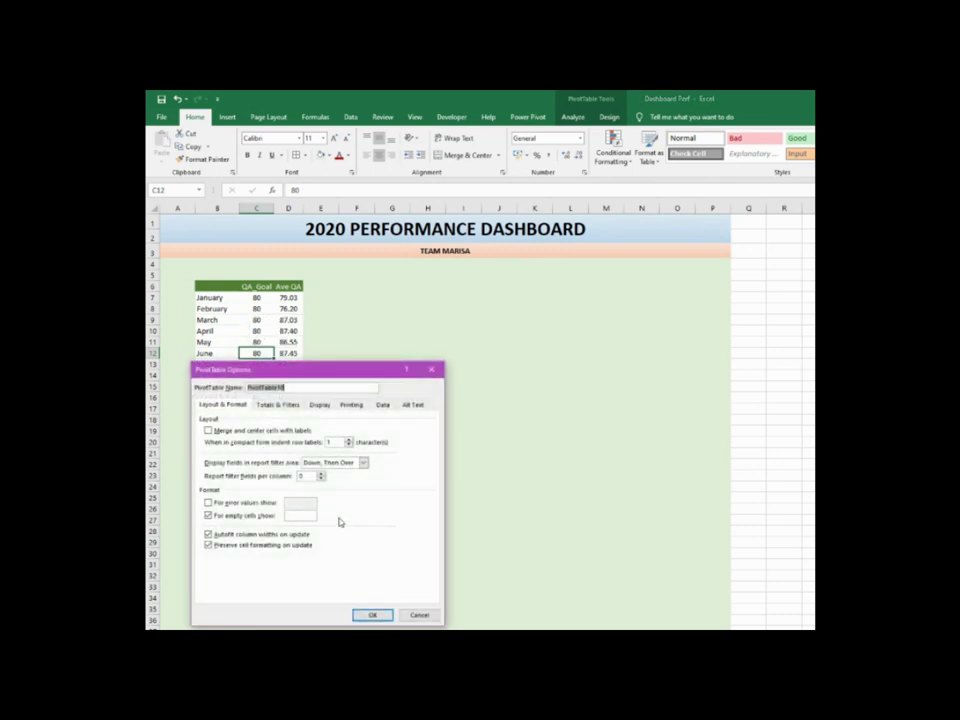
{"action": "left_click", "coordinate": [209, 535]}
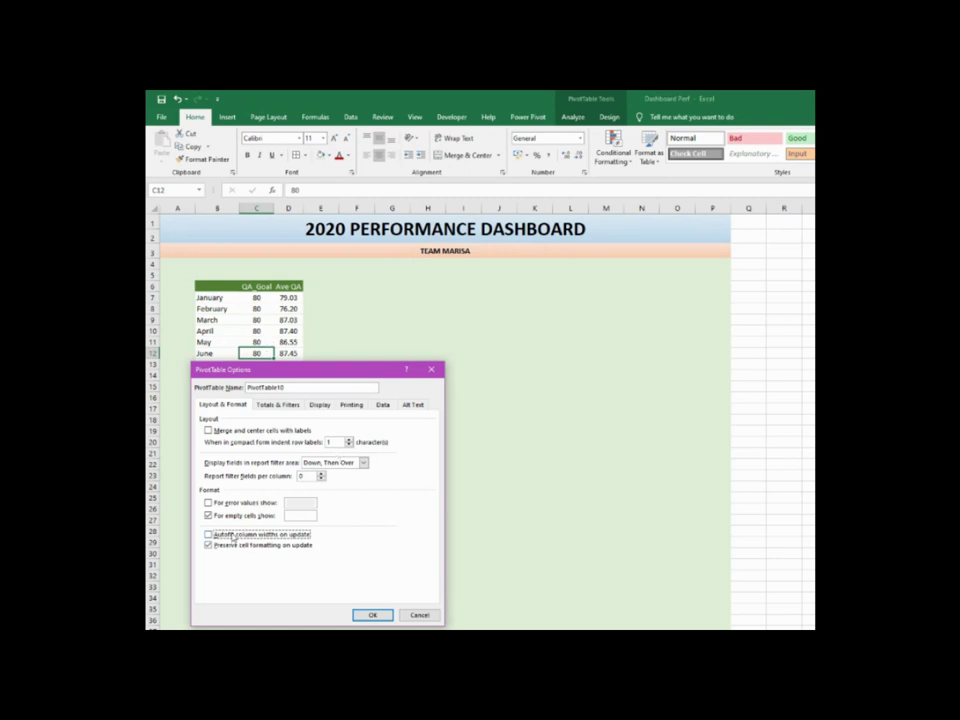
{"action": "left_click", "coordinate": [375, 617]}
Select the pivot table B6:D16 and bring up the PivotChart choices
{"action": "left_click", "coordinate": [574, 478]}
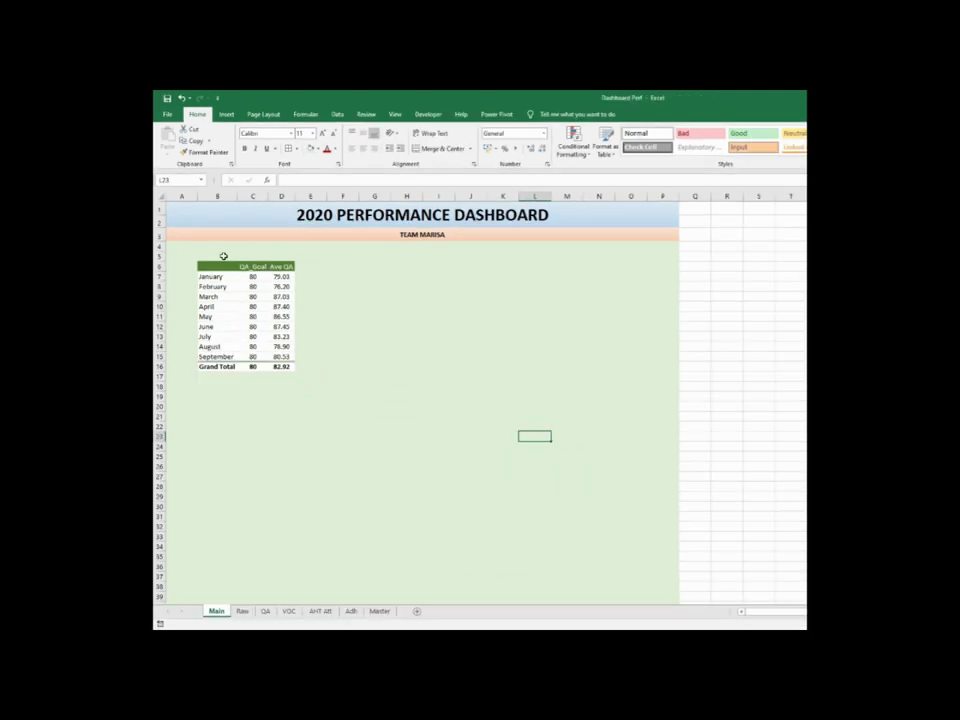
{"action": "left_click_drag", "start_coordinate": [222, 265], "coordinate": [281, 357]}
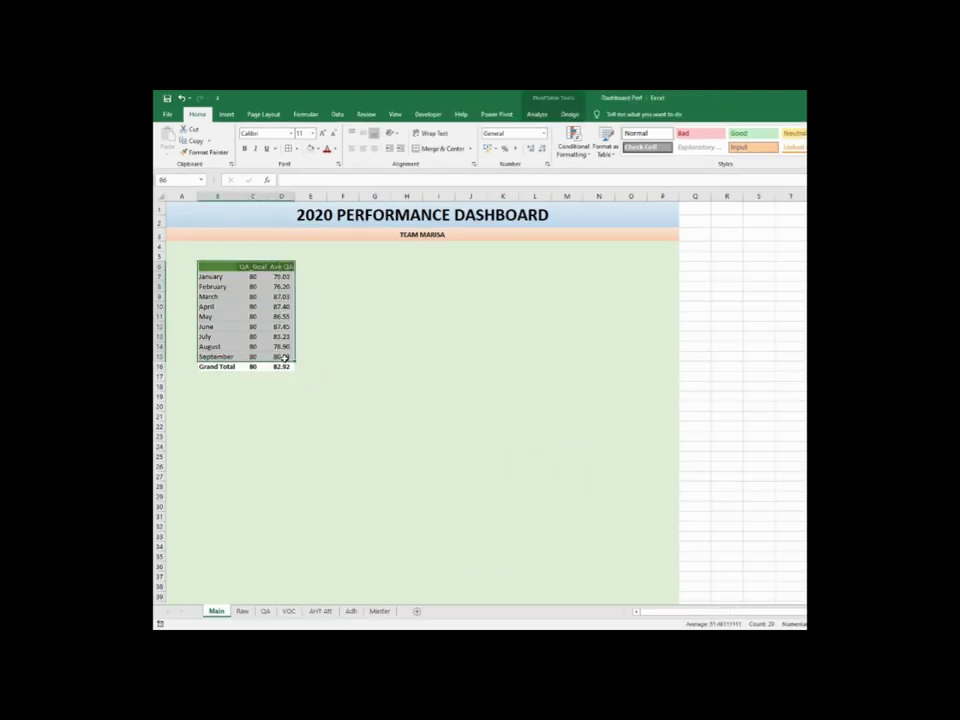
{"action": "left_click", "coordinate": [228, 115]}
{"action": "left_click", "coordinate": [606, 154]}
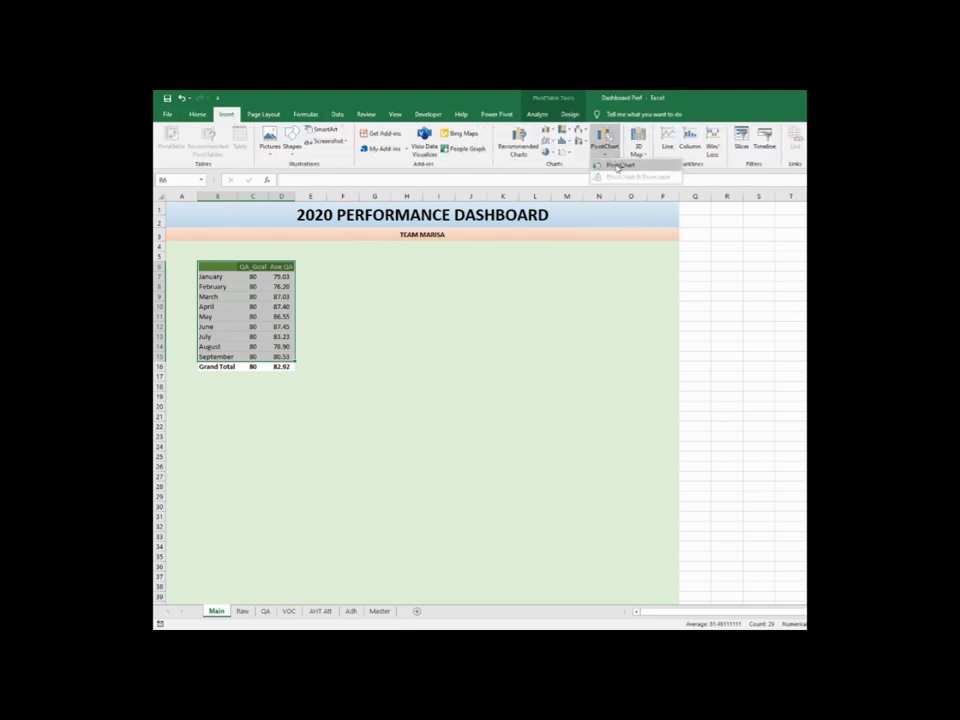
Insert a Combo pivot chart: Ave QA as Clustered Column, QA_Goal as Line with Markers, placed beside the pivot
{"action": "left_click", "coordinate": [620, 168]}
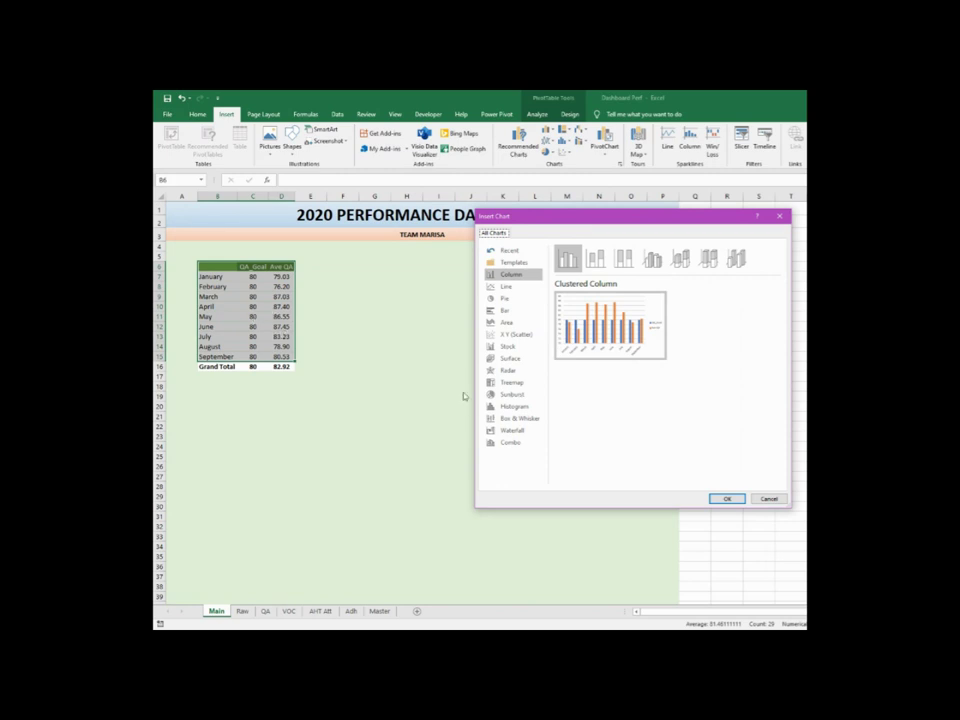
{"action": "left_click", "coordinate": [508, 443]}
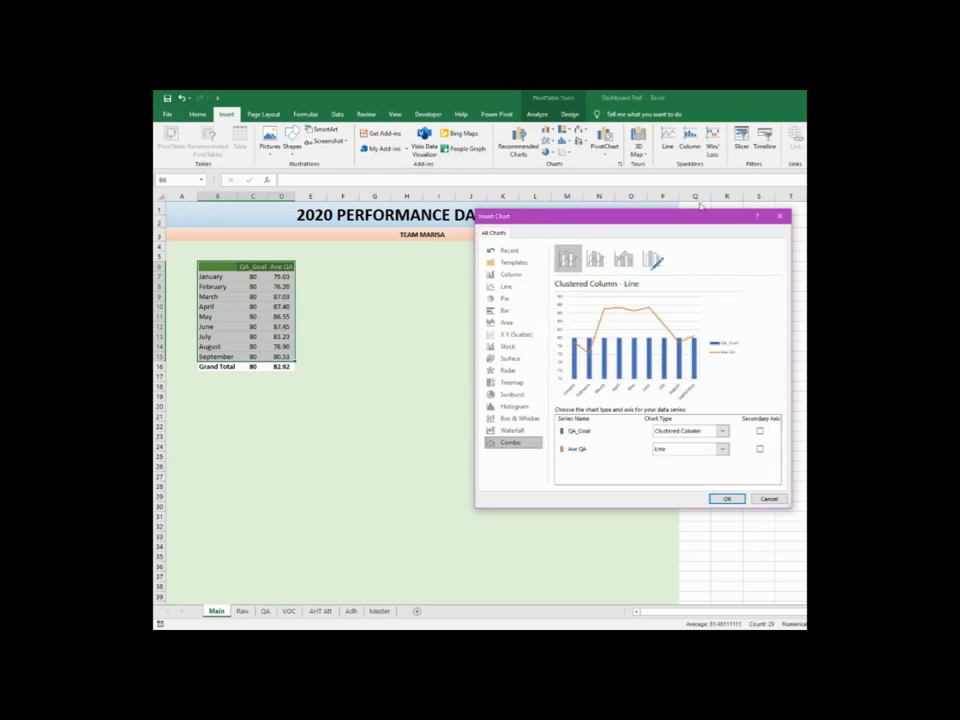
{"action": "left_click_drag", "start_coordinate": [694, 219], "coordinate": [573, 292]}
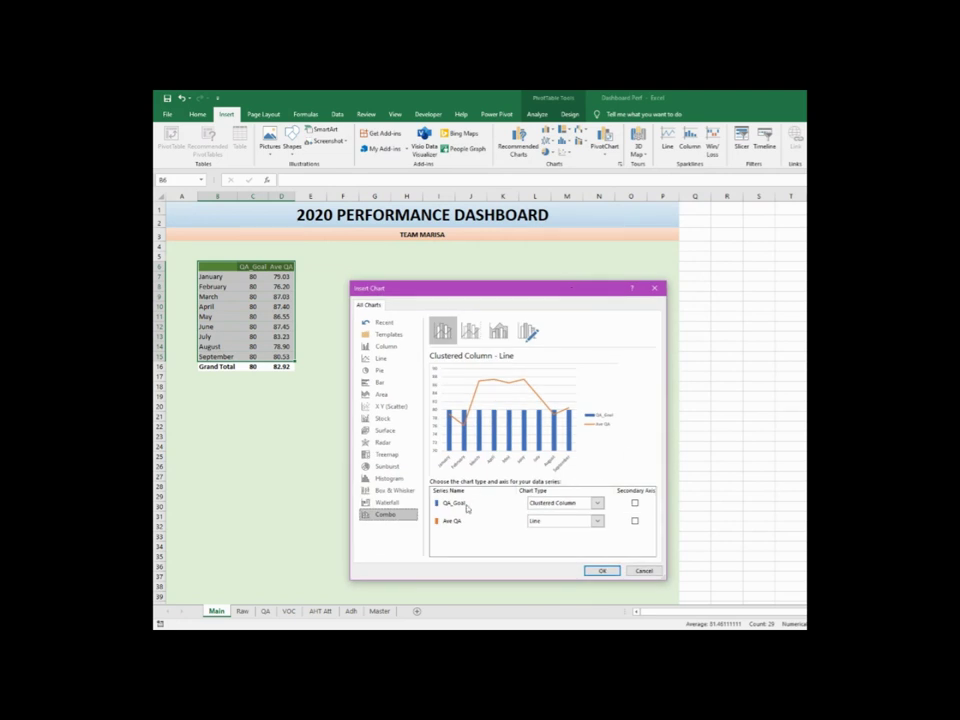
{"action": "left_click", "coordinate": [597, 504]}
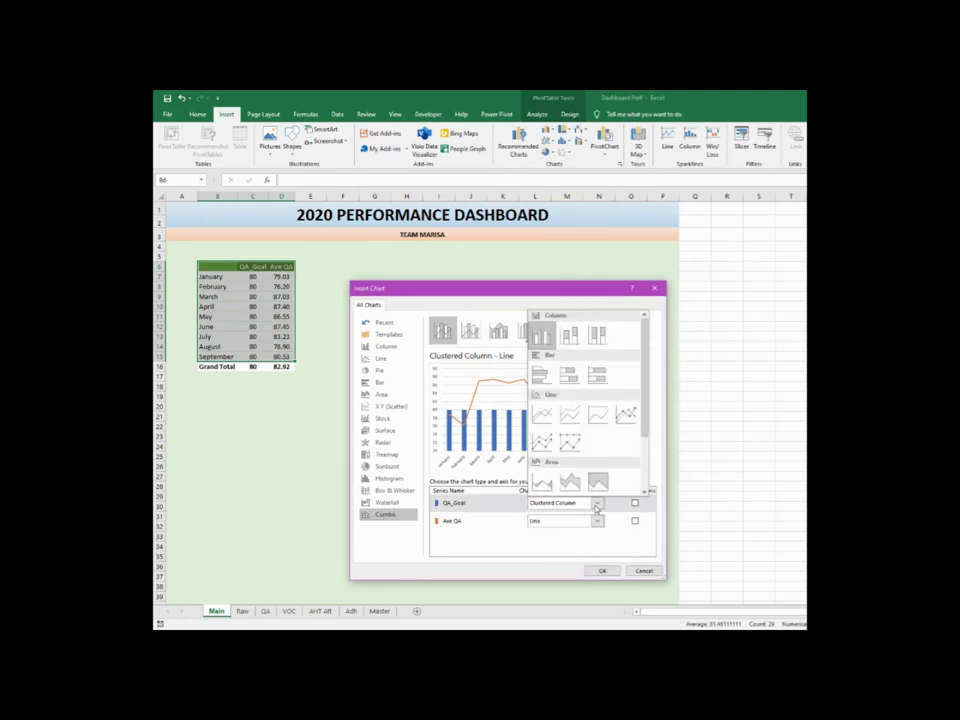
{"action": "left_click", "coordinate": [627, 418]}
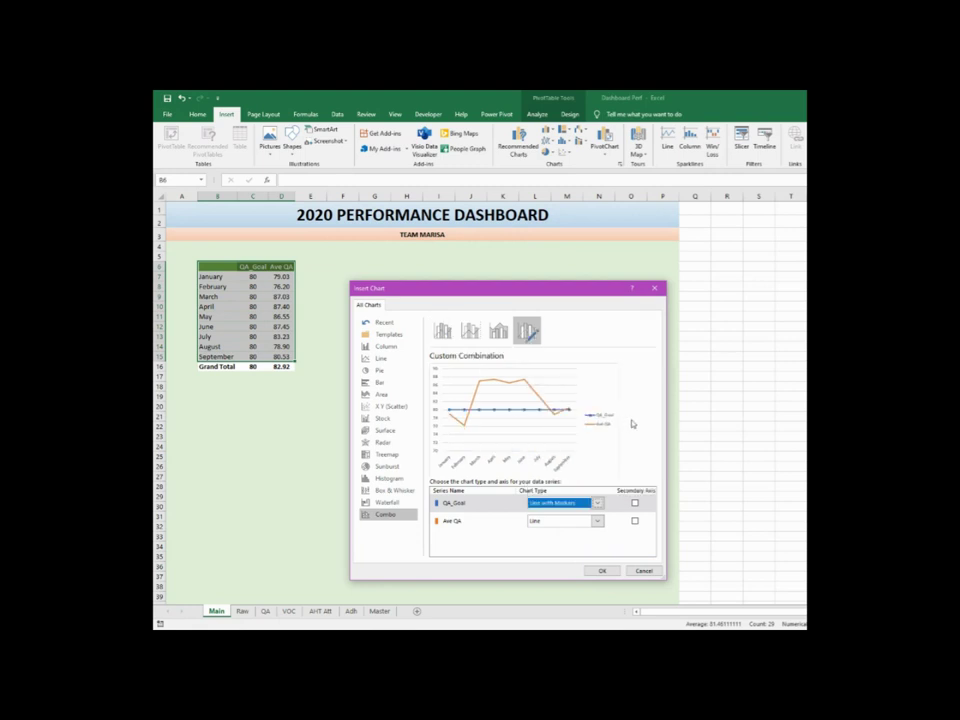
{"action": "left_click", "coordinate": [597, 521]}
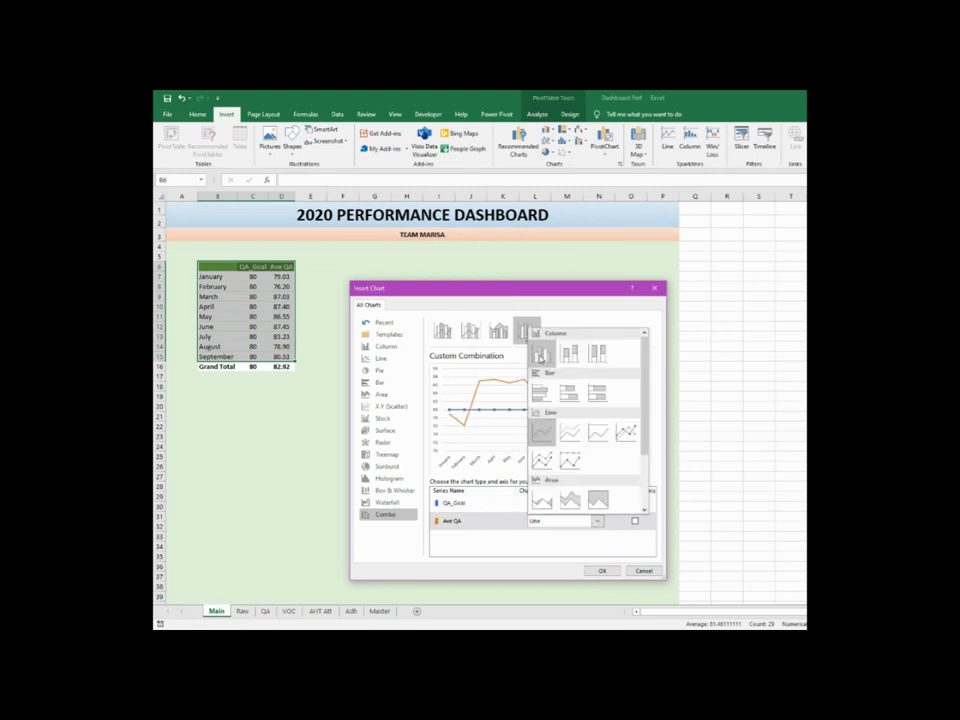
{"action": "left_click", "coordinate": [541, 353]}
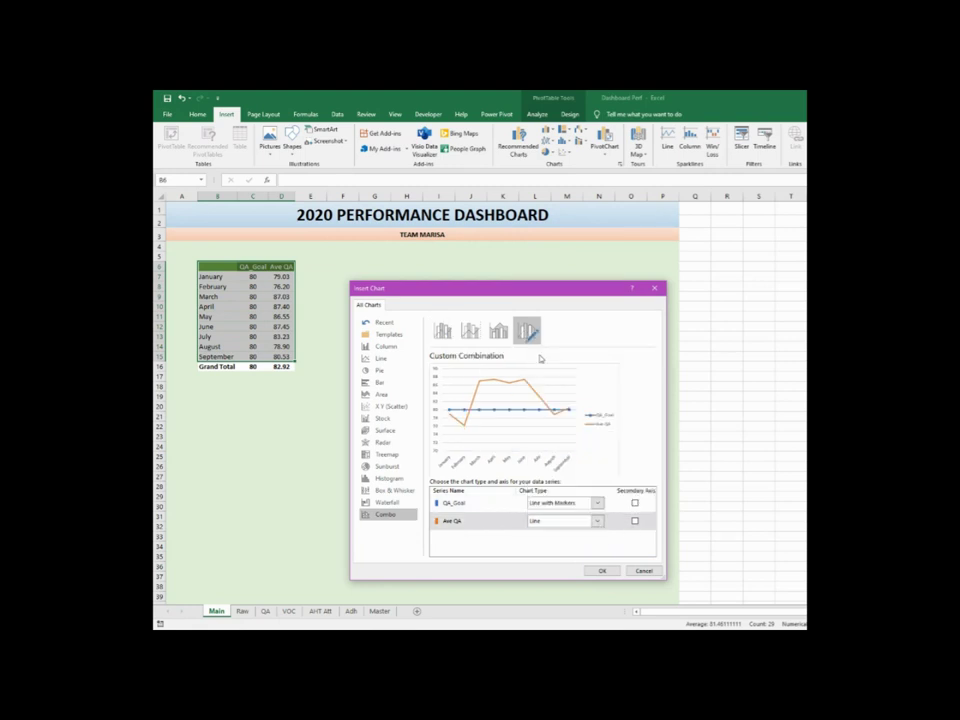
{"action": "left_click", "coordinate": [602, 572]}
{"action": "left_click_drag", "start_coordinate": [566, 343], "coordinate": [464, 252]}
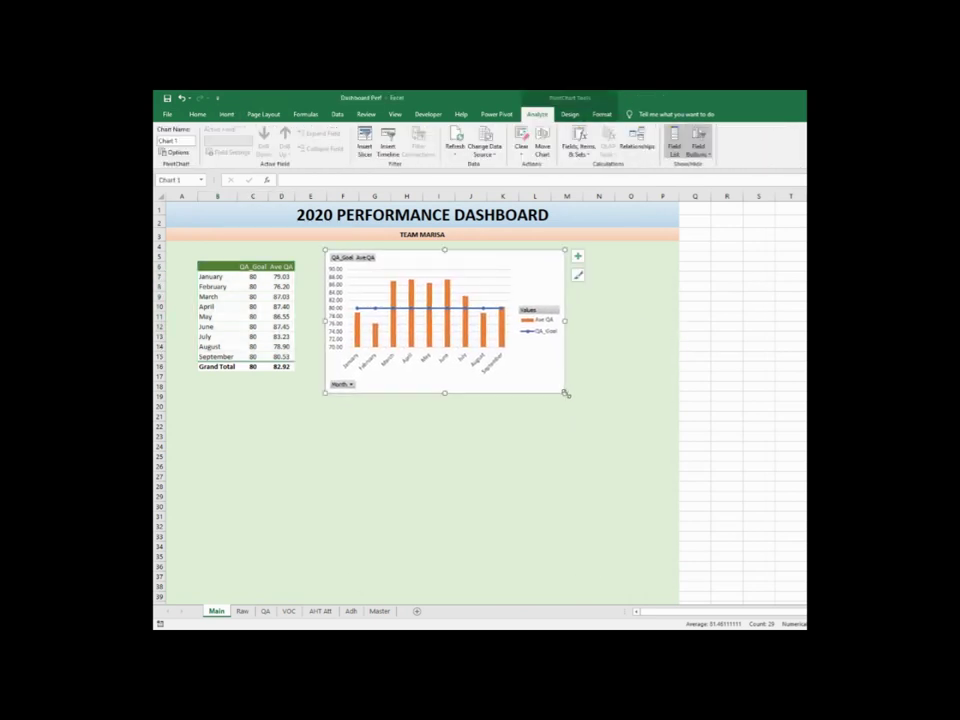
Enlarge the QA chart and hide all its field buttons
{"action": "left_click_drag", "start_coordinate": [565, 393], "coordinate": [615, 433]}
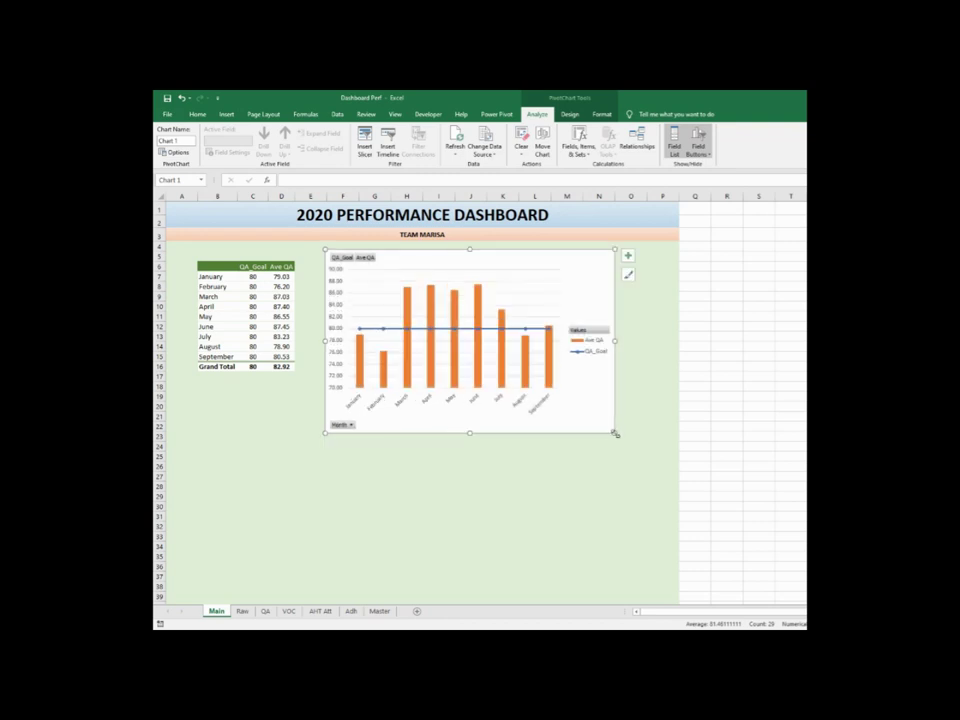
{"action": "left_click", "coordinate": [598, 494]}
{"action": "right_click", "coordinate": [366, 259]}
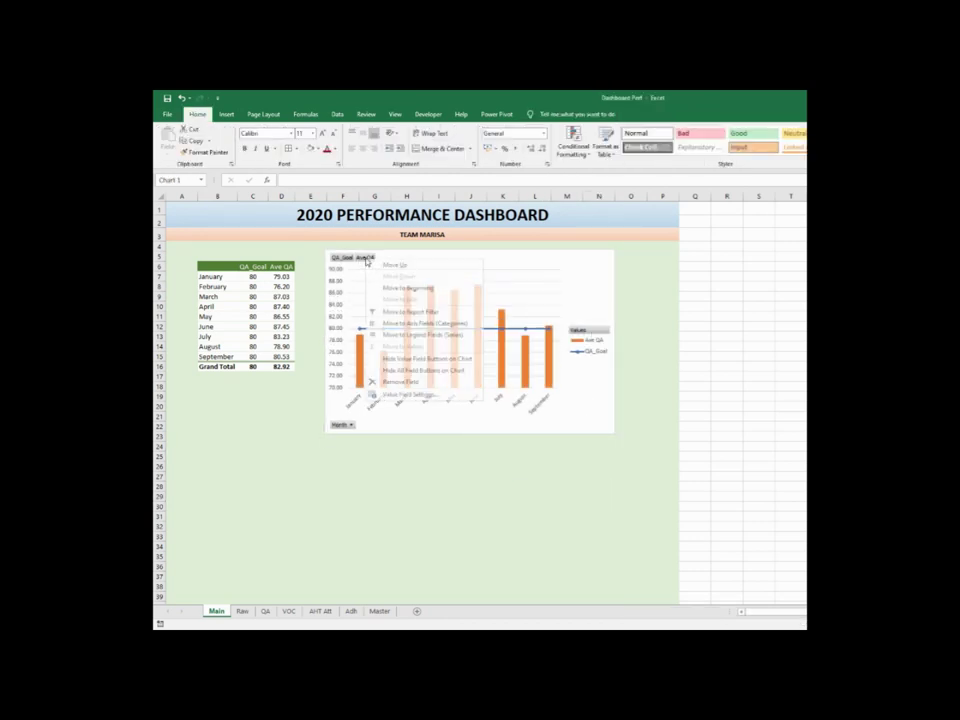
{"action": "left_click", "coordinate": [418, 371]}
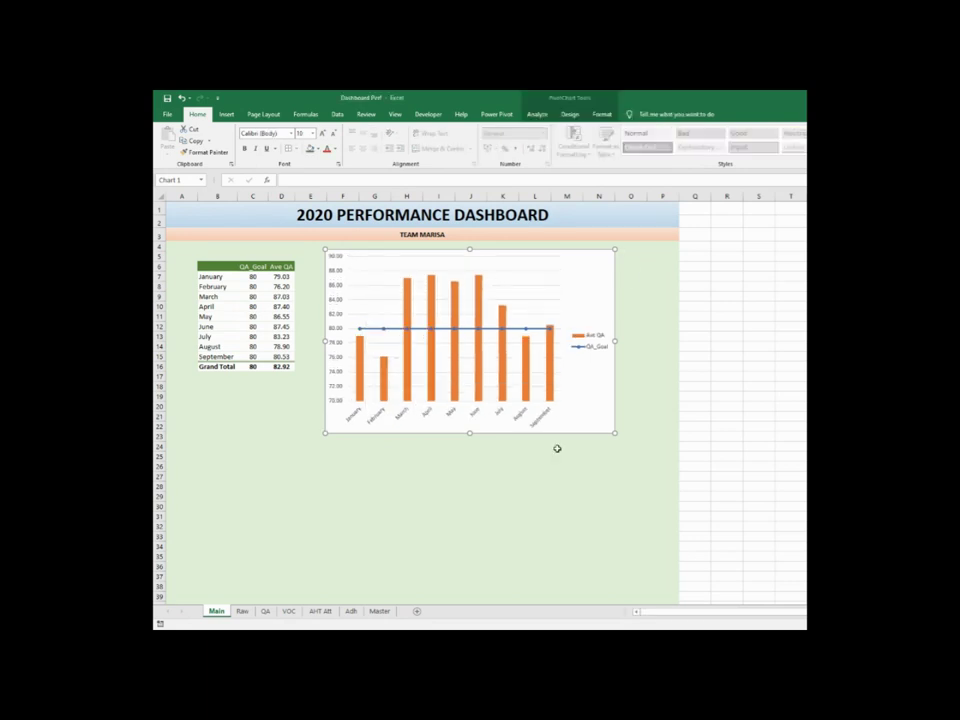
Remove the legend and horizontal gridlines from the QA chart
{"action": "left_click", "coordinate": [592, 347]}
{"action": "left_click", "coordinate": [628, 256]}
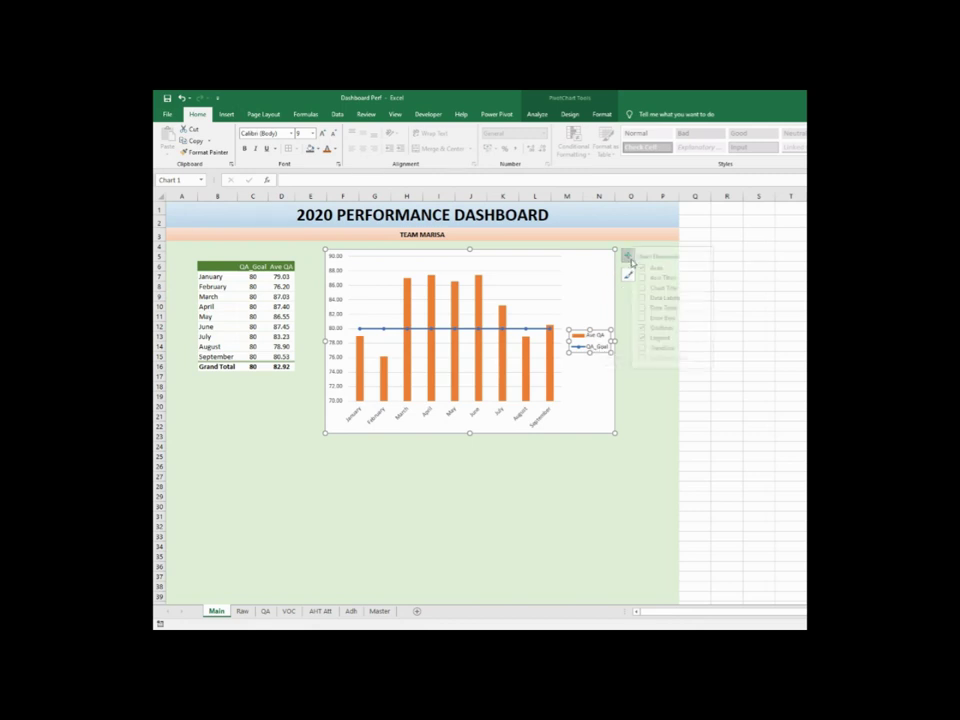
{"action": "left_click", "coordinate": [652, 338]}
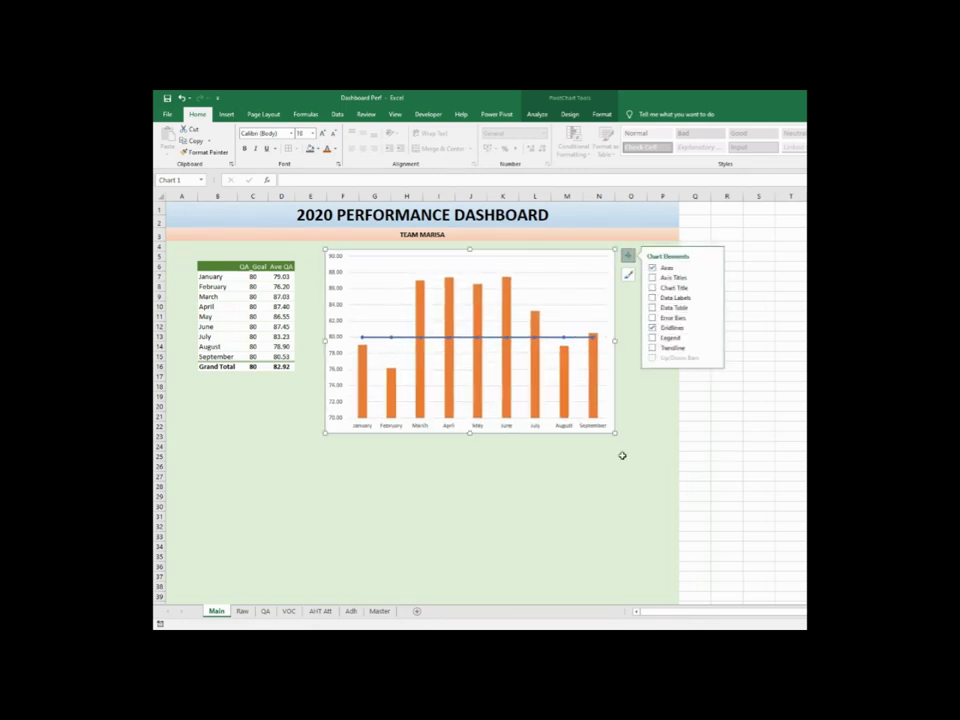
{"action": "left_click", "coordinate": [544, 293]}
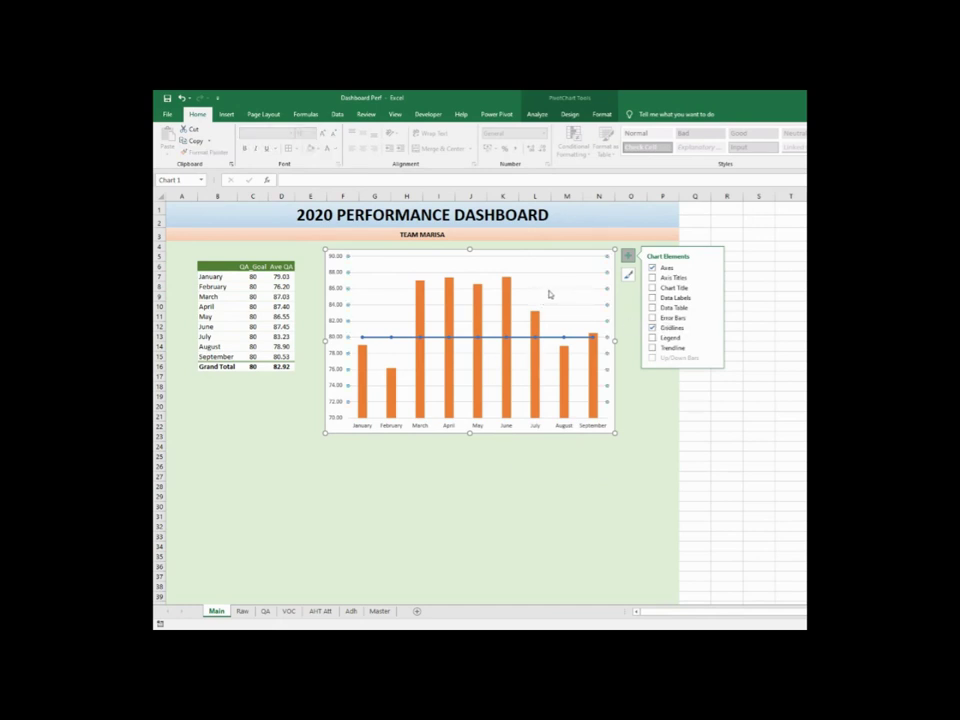
{"action": "left_click", "coordinate": [604, 528]}
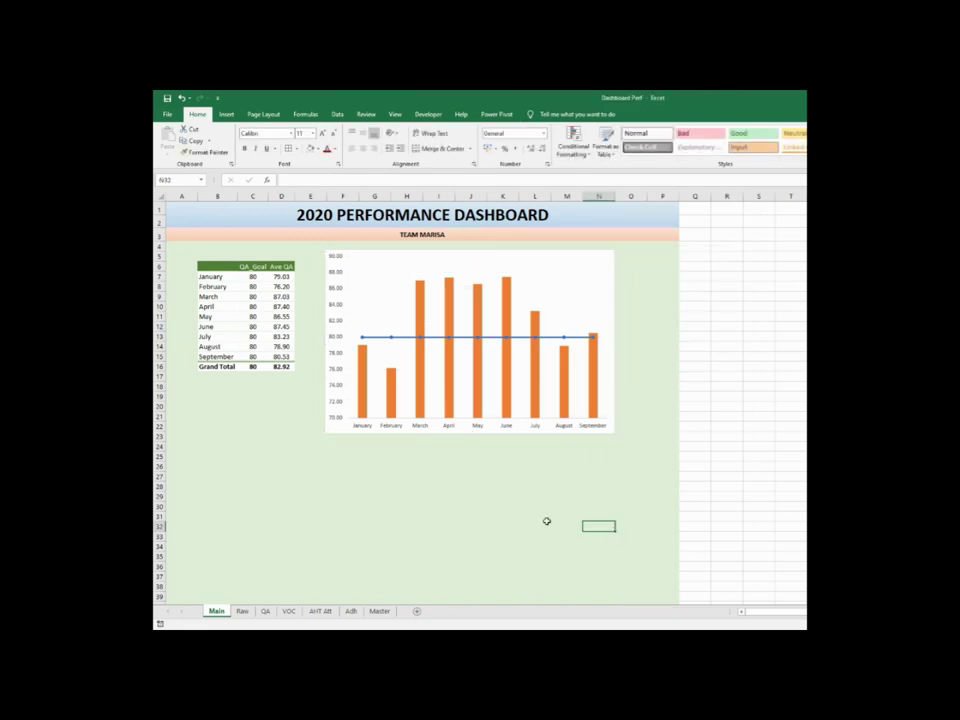
Nudge the QA chart left and shorten it to end near row 20
{"action": "left_click", "coordinate": [519, 260]}
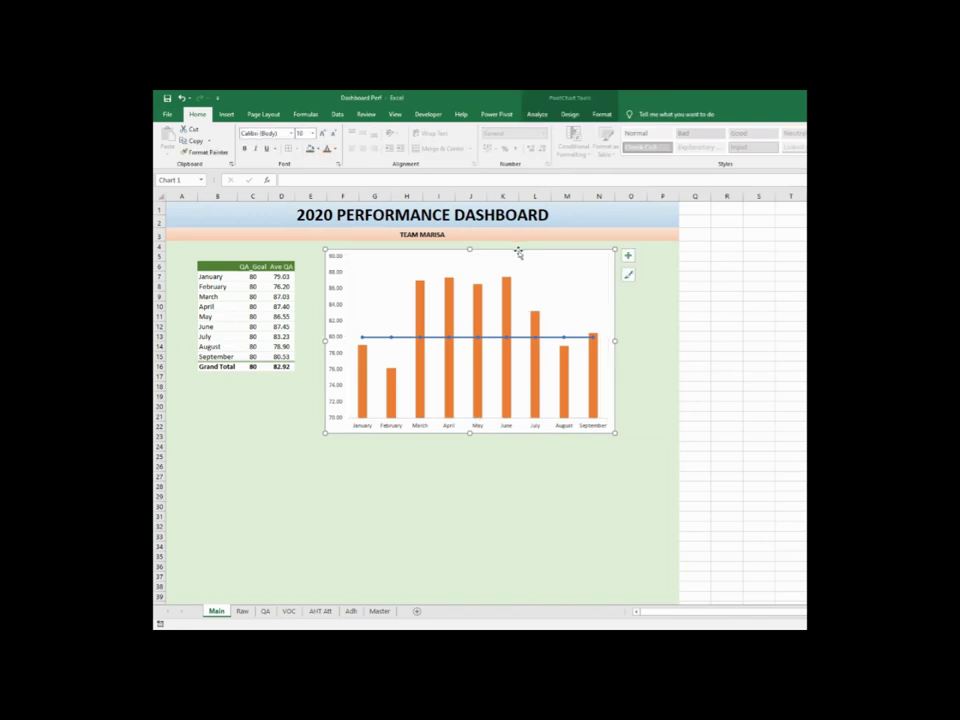
{"action": "left_click_drag", "start_coordinate": [514, 249], "coordinate": [510, 249]}
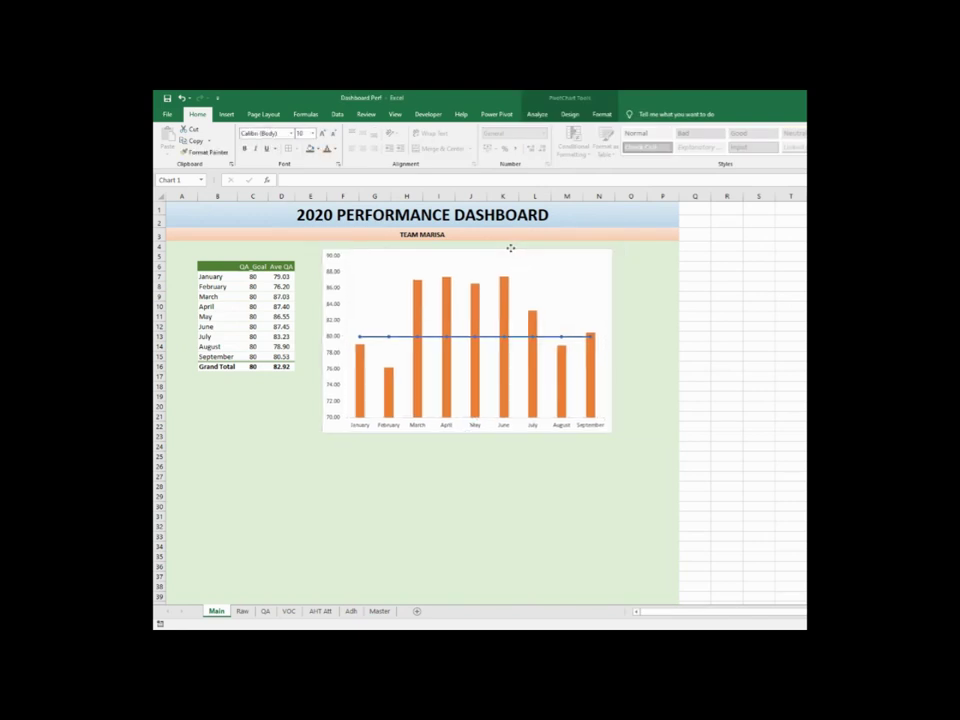
{"action": "left_click", "coordinate": [470, 496]}
{"action": "left_click", "coordinate": [464, 434]}
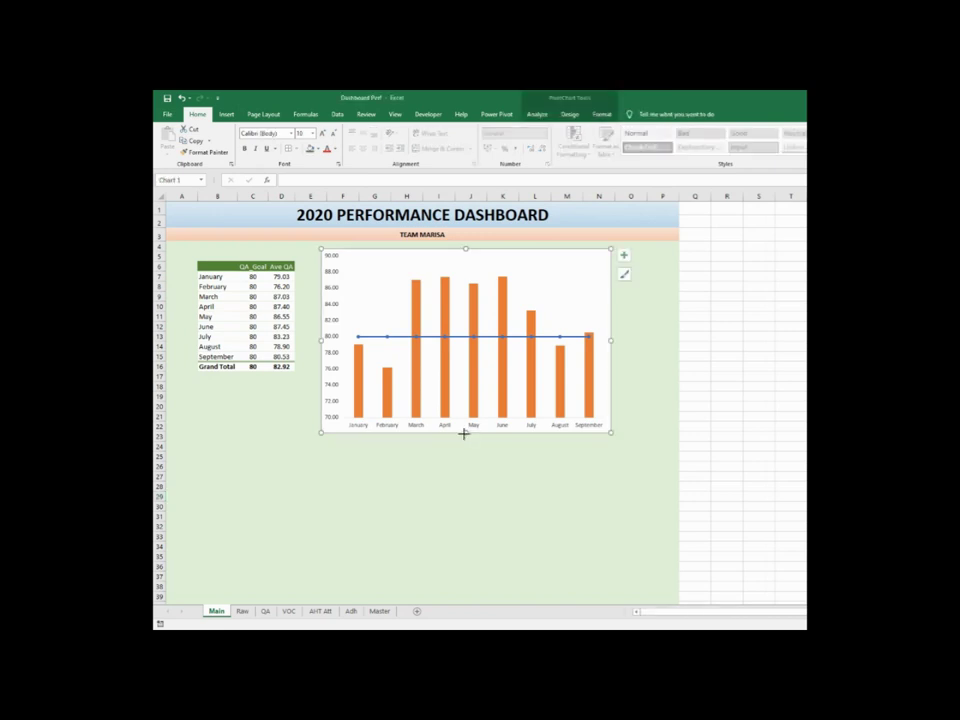
{"action": "left_click_drag", "start_coordinate": [465, 432], "coordinate": [458, 405]}
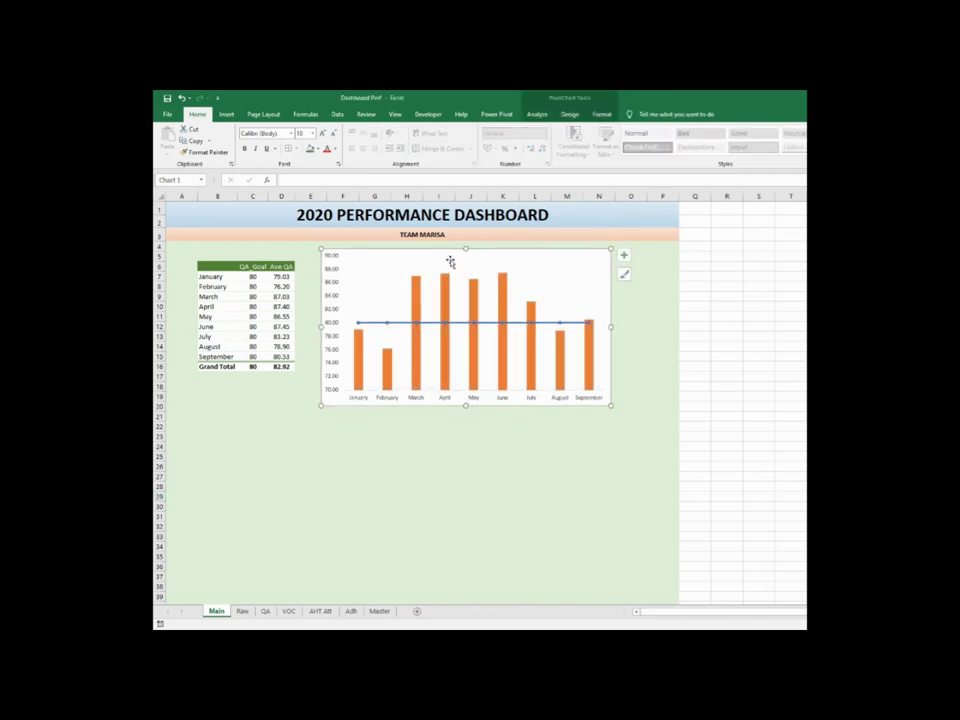
Add a chart title reading 'QA' to the pivot chart
{"action": "left_click", "coordinate": [623, 255]}
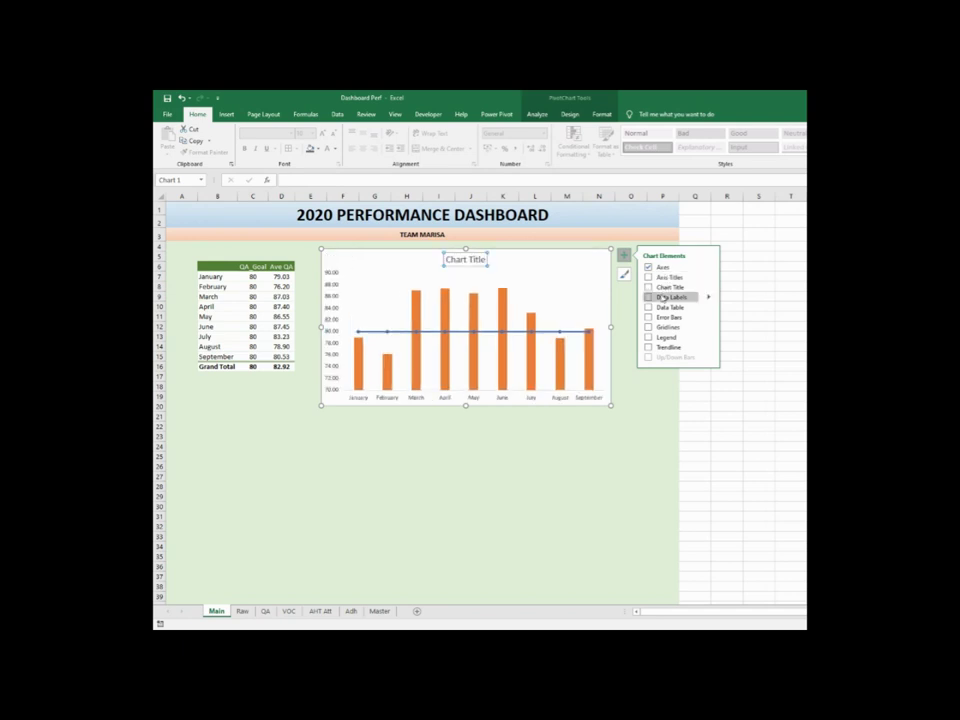
{"action": "left_click", "coordinate": [649, 287]}
{"action": "left_click", "coordinate": [466, 260]}
{"action": "triple_click", "coordinate": [466, 261]}
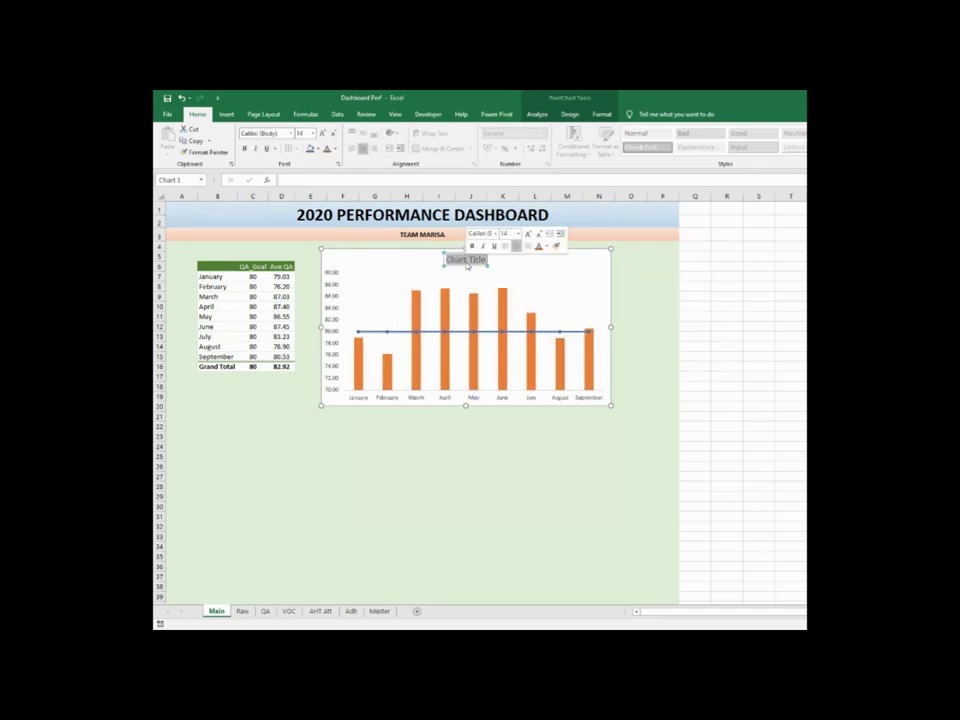
{"action": "type", "text": "QA"}
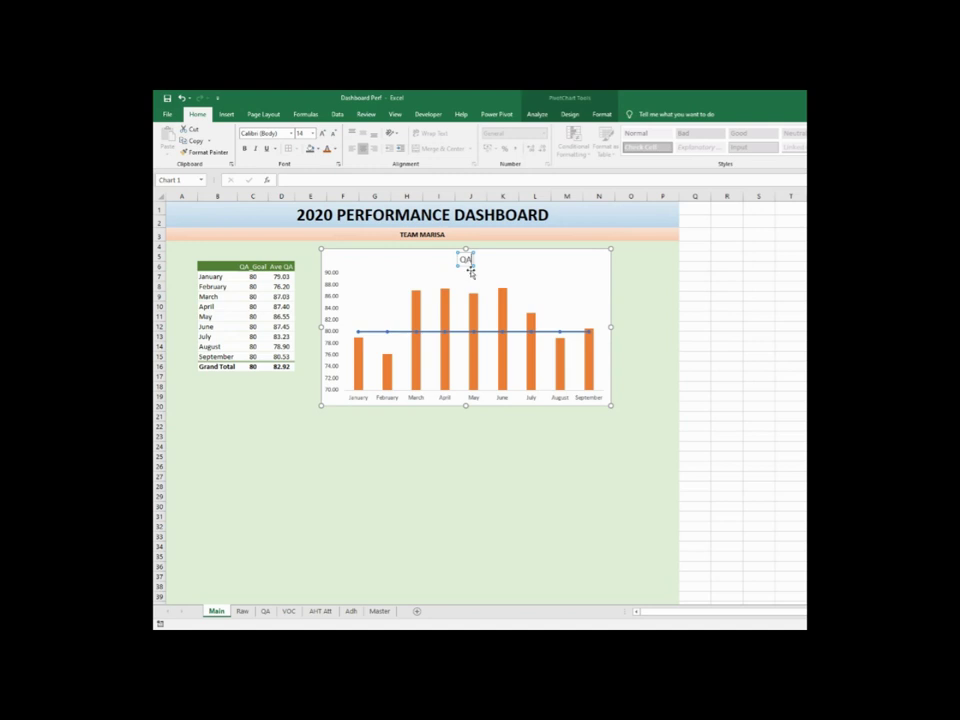
Make the QA title bold and green
{"action": "double_click", "coordinate": [466, 260]}
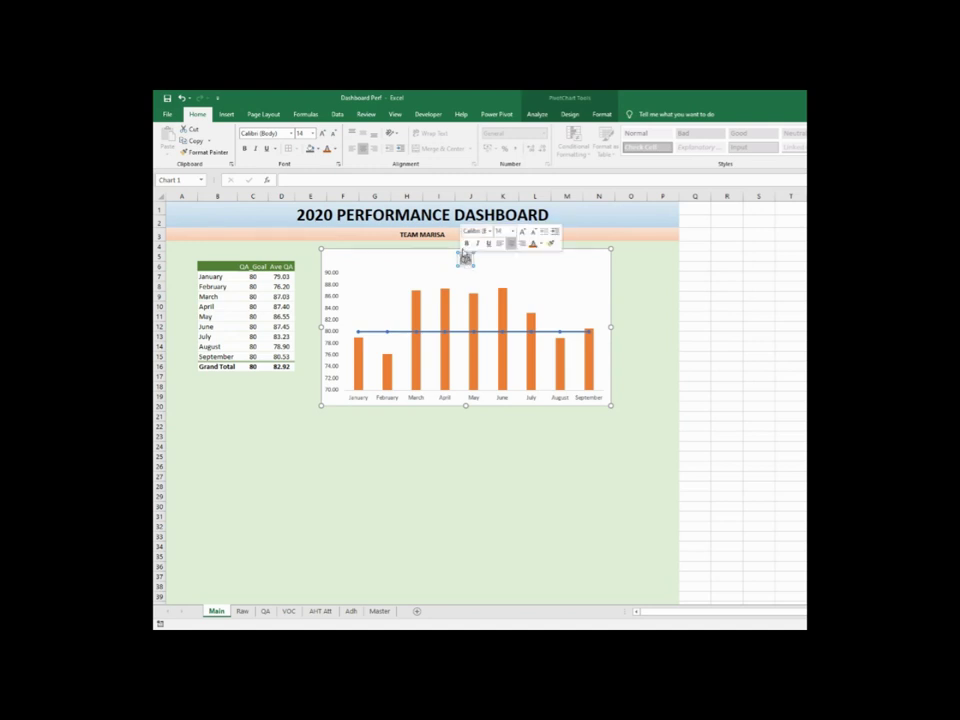
{"action": "left_click", "coordinate": [467, 245]}
{"action": "left_click", "coordinate": [540, 245]}
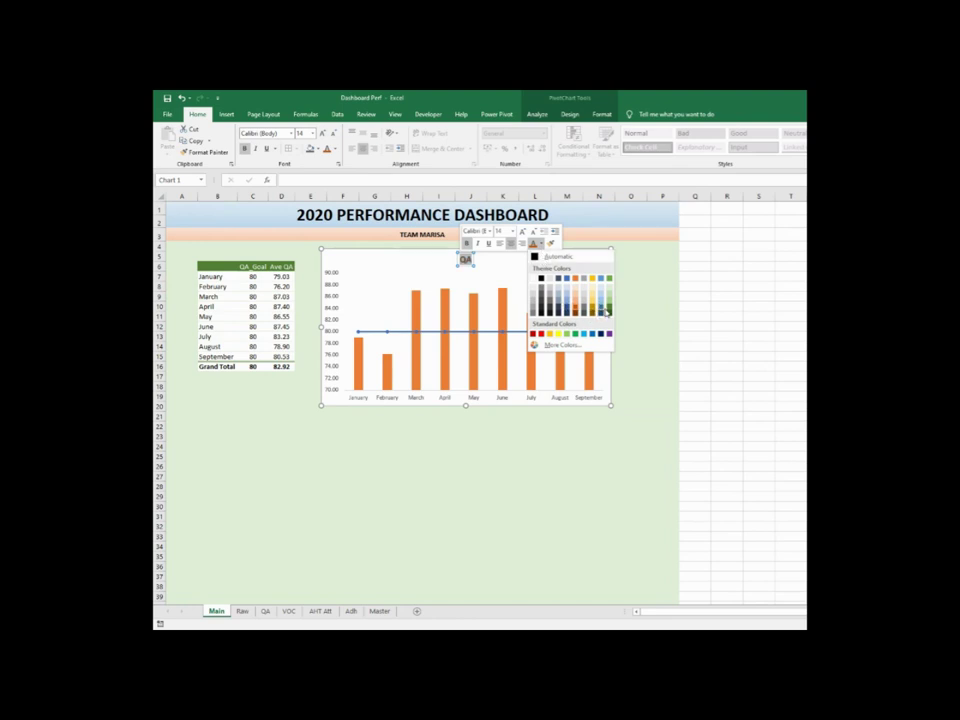
{"action": "left_click", "coordinate": [607, 312]}
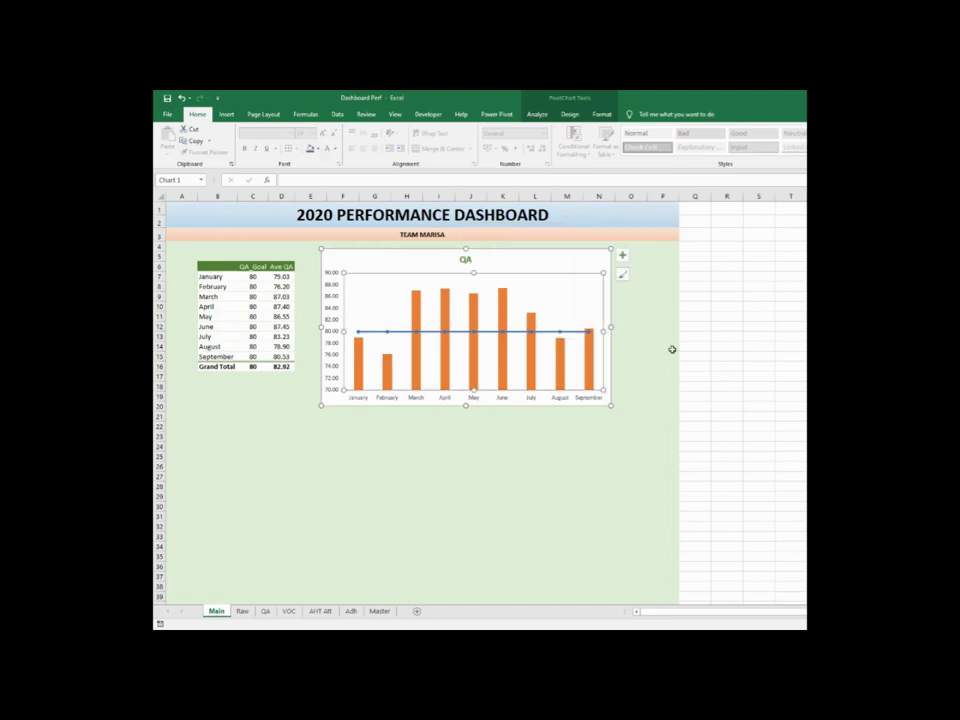
{"action": "left_click", "coordinate": [617, 475]}
{"action": "left_click", "coordinate": [438, 489]}
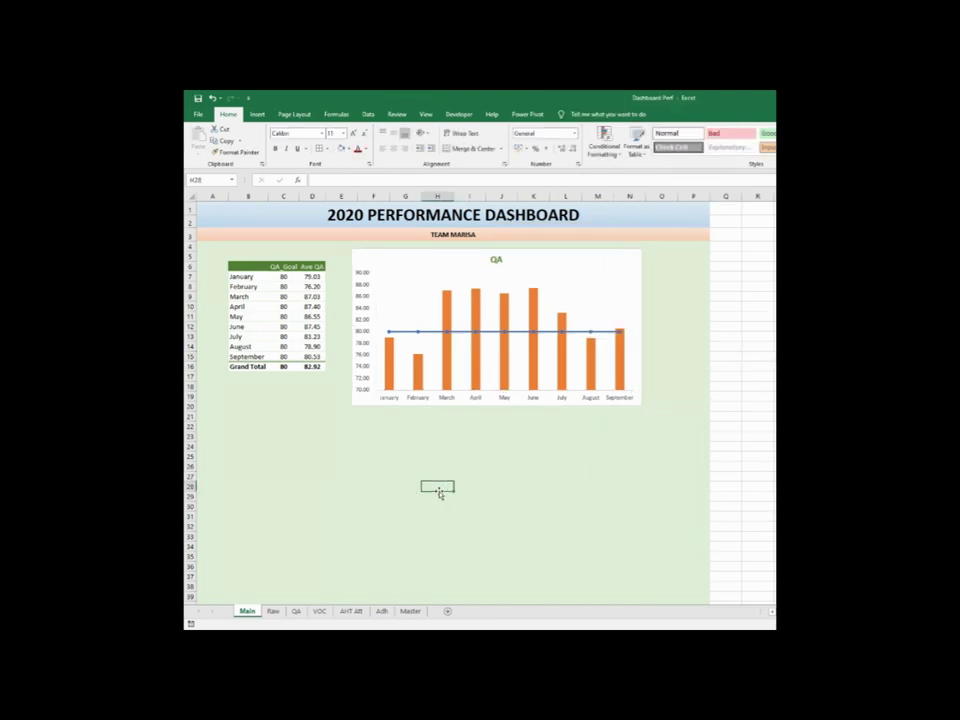
Copy the QA pivot table B6:D16 to B24 and select the copy's QA_Goal header
{"action": "left_click_drag", "start_coordinate": [255, 266], "coordinate": [318, 362]}
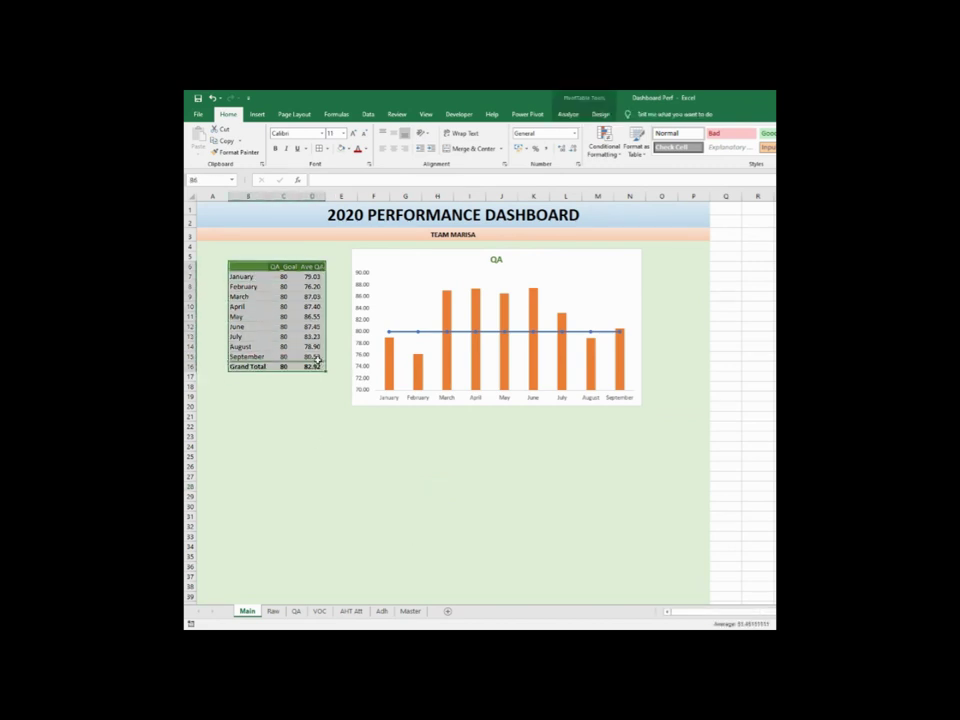
{"action": "key", "text": "ctrl+c"}
{"action": "left_click", "coordinate": [246, 437]}
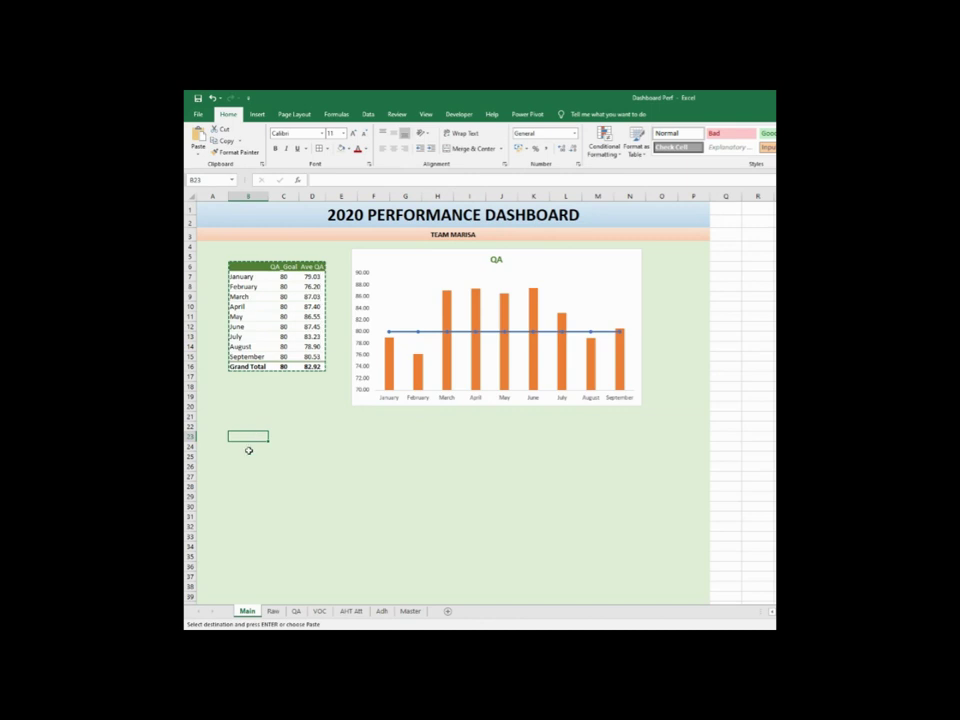
{"action": "left_click", "coordinate": [248, 447]}
{"action": "key", "text": "ctrl+v"}
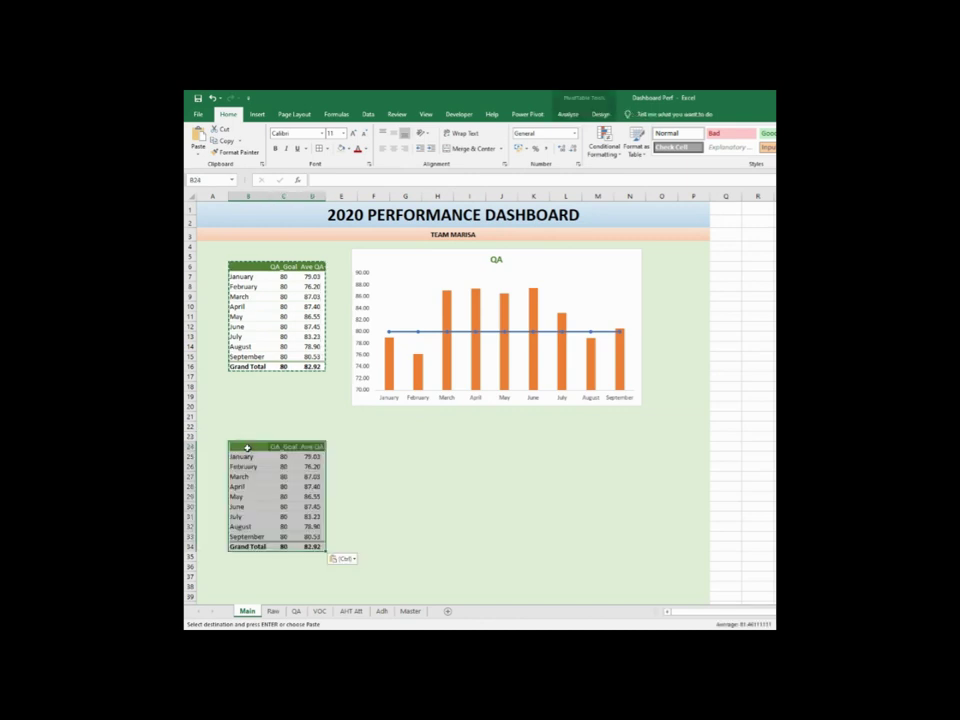
{"action": "left_click", "coordinate": [421, 257]}
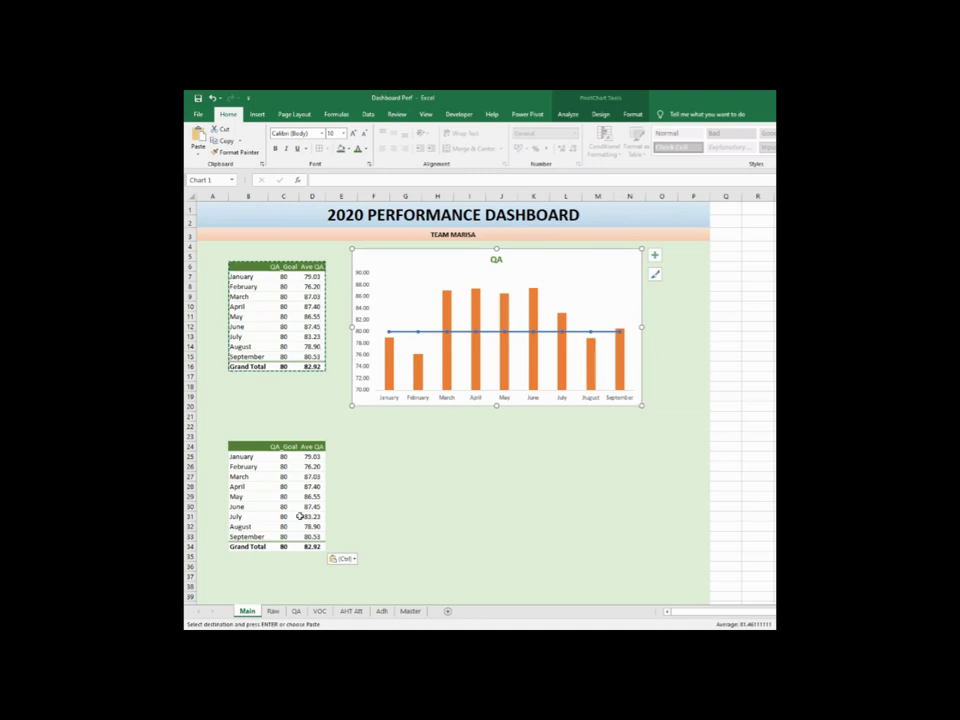
{"action": "left_click", "coordinate": [278, 460]}
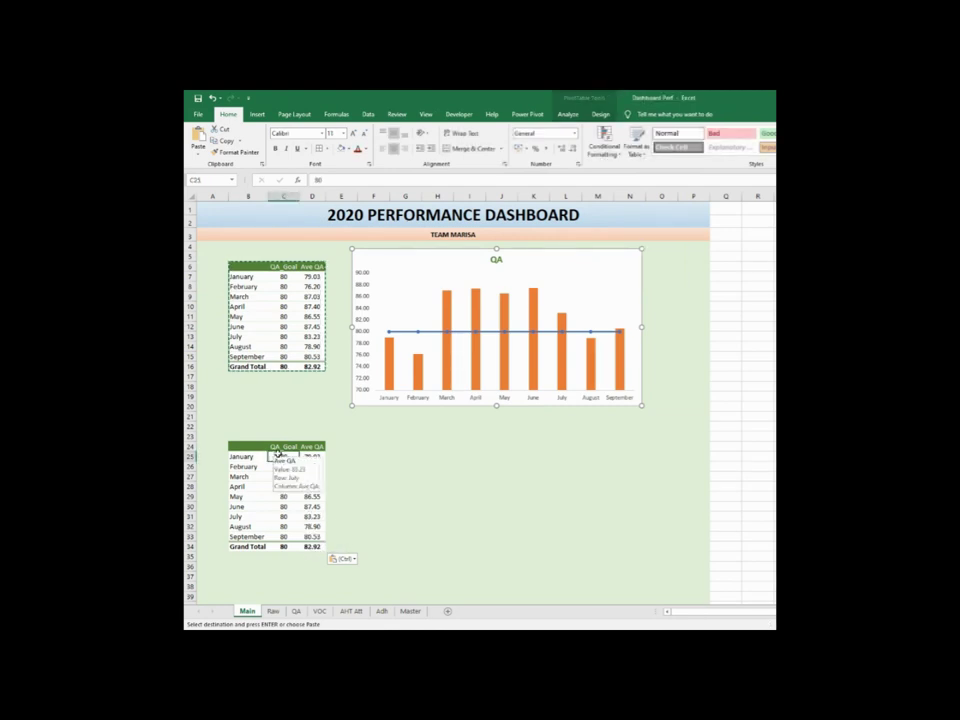
{"action": "left_click", "coordinate": [280, 446]}
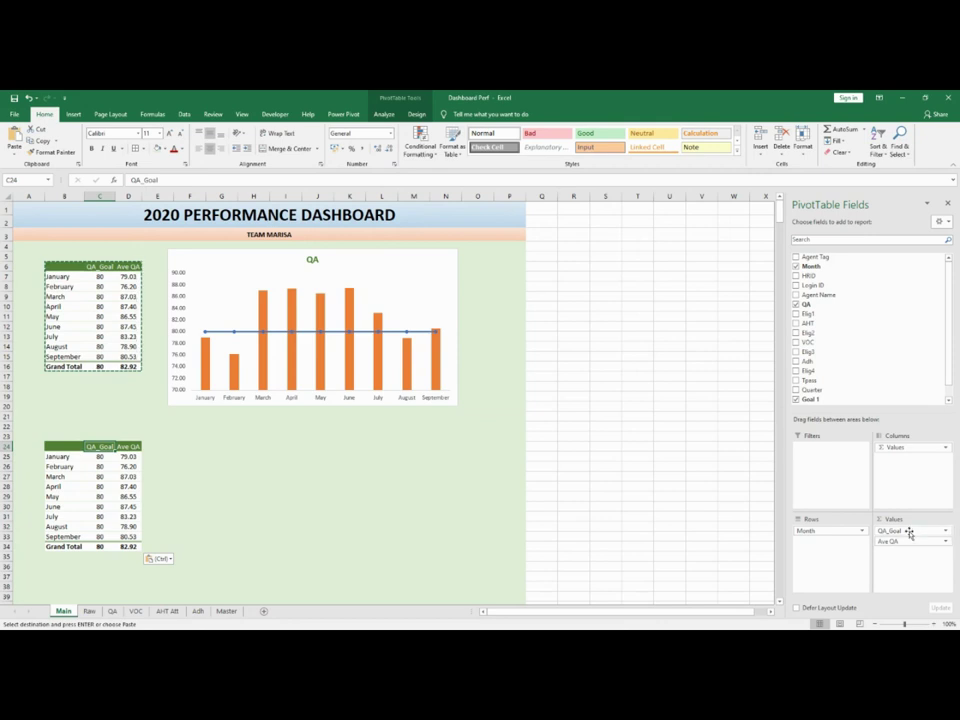
Replace QA_Goal with VOC in the copied pivot's values
{"action": "mouse_move", "coordinate": [890, 530]}
{"action": "left_mouse_down"}
{"action": "mouse_move", "coordinate": [893, 366]}
{"action": "mouse_move", "coordinate": [881, 360]}
{"action": "mouse_move", "coordinate": [864, 414]}
{"action": "mouse_move", "coordinate": [906, 530]}
{"action": "left_mouse_up"}
{"action": "left_click", "coordinate": [945, 531]}
{"action": "left_click", "coordinate": [925, 518]}
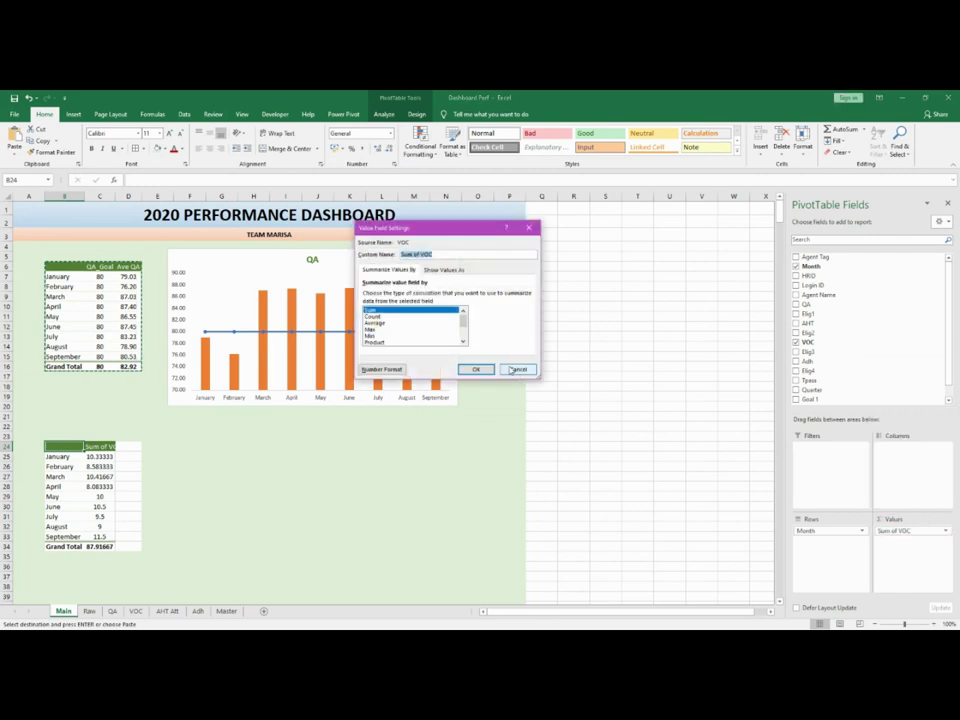
Summarize VOC by Average in Percentage format and name it 'Ave VOC'
{"action": "left_click", "coordinate": [375, 322]}
{"action": "left_click", "coordinate": [381, 369]}
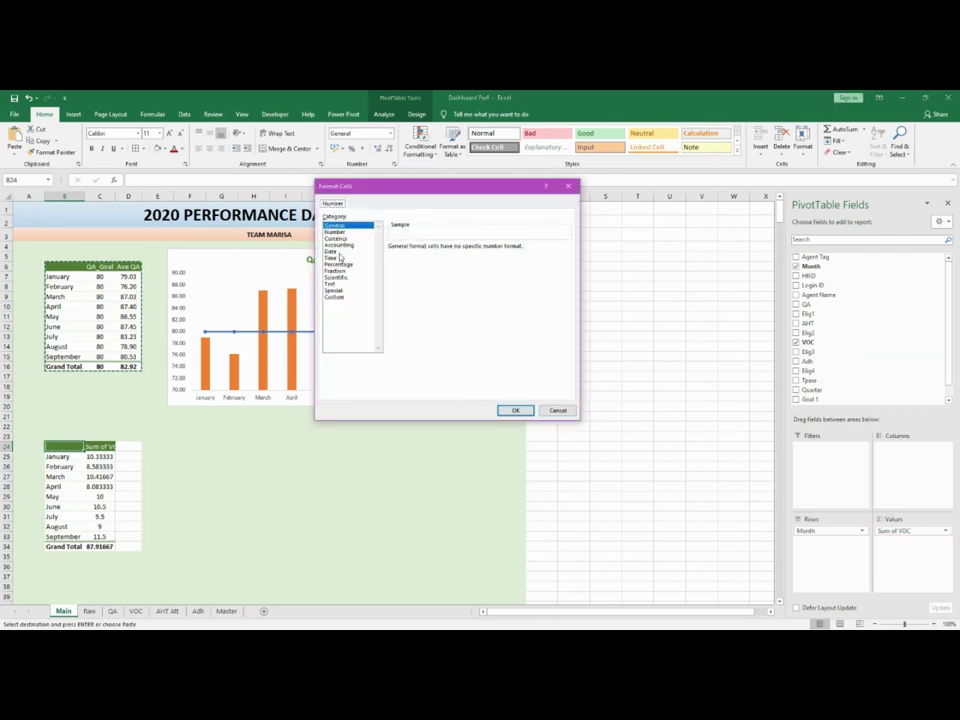
{"action": "left_click", "coordinate": [338, 264]}
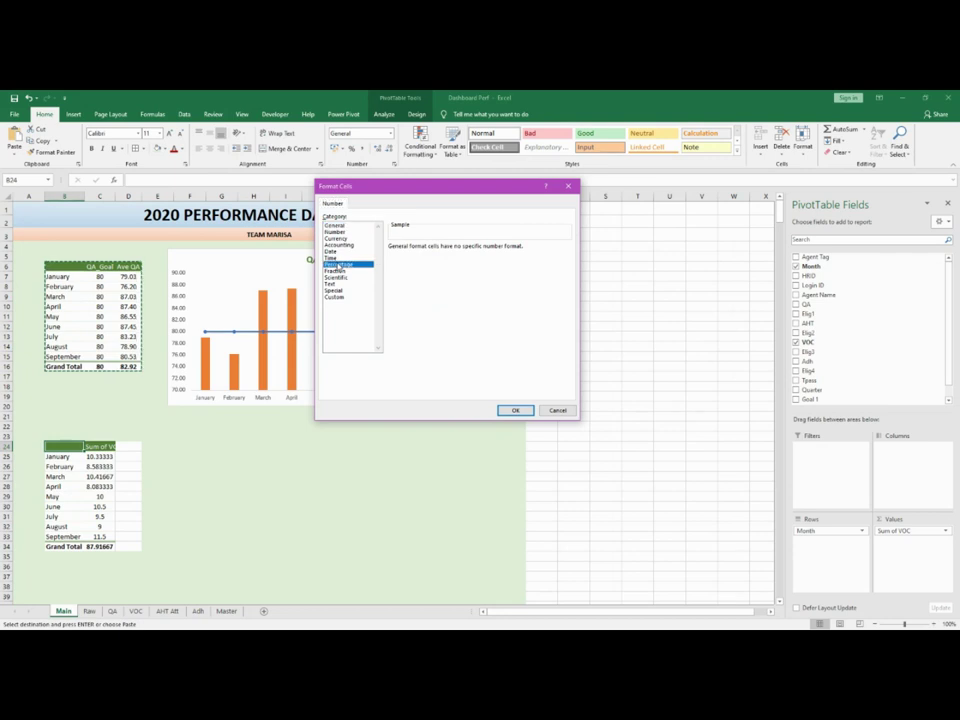
{"action": "left_click", "coordinate": [515, 410]}
{"action": "left_click", "coordinate": [477, 370]}
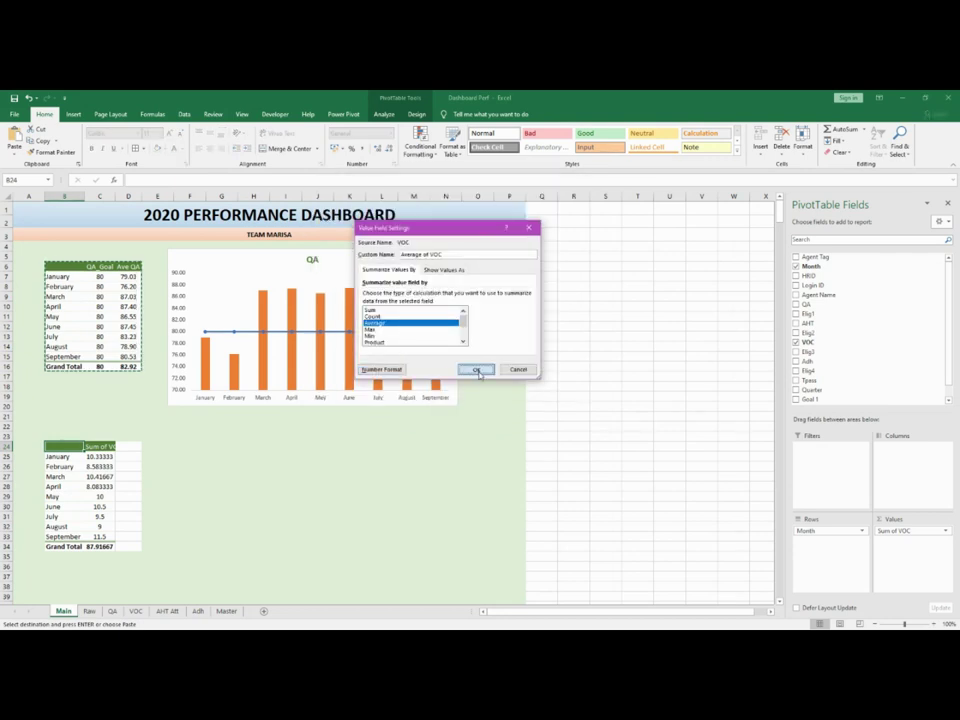
{"action": "left_click_drag", "start_coordinate": [431, 254], "coordinate": [411, 254]}
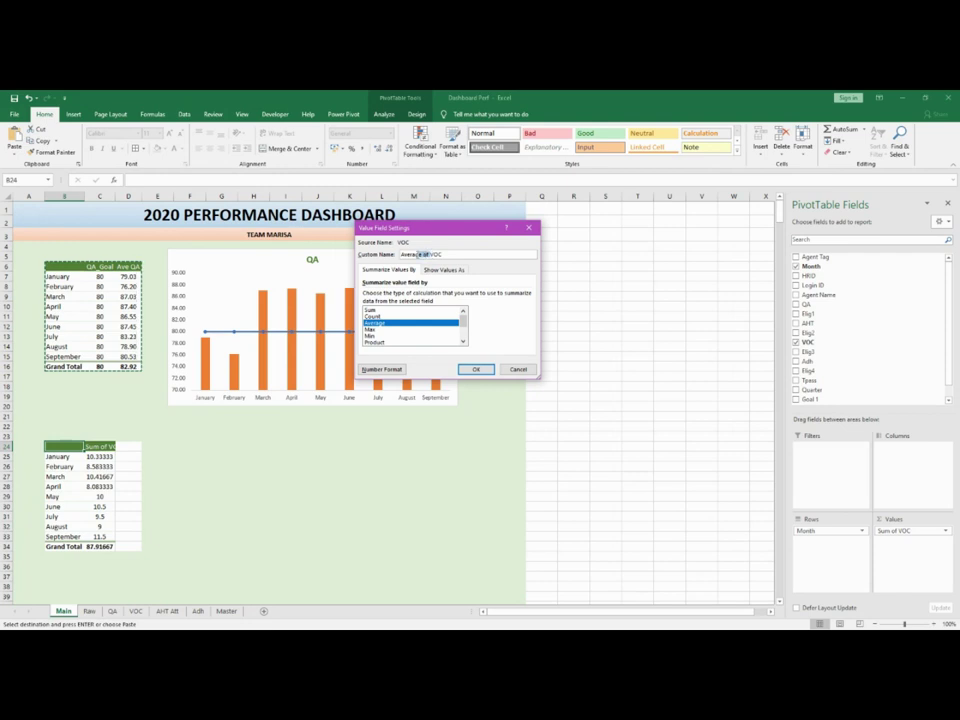
{"action": "key", "text": "BackSpace"}
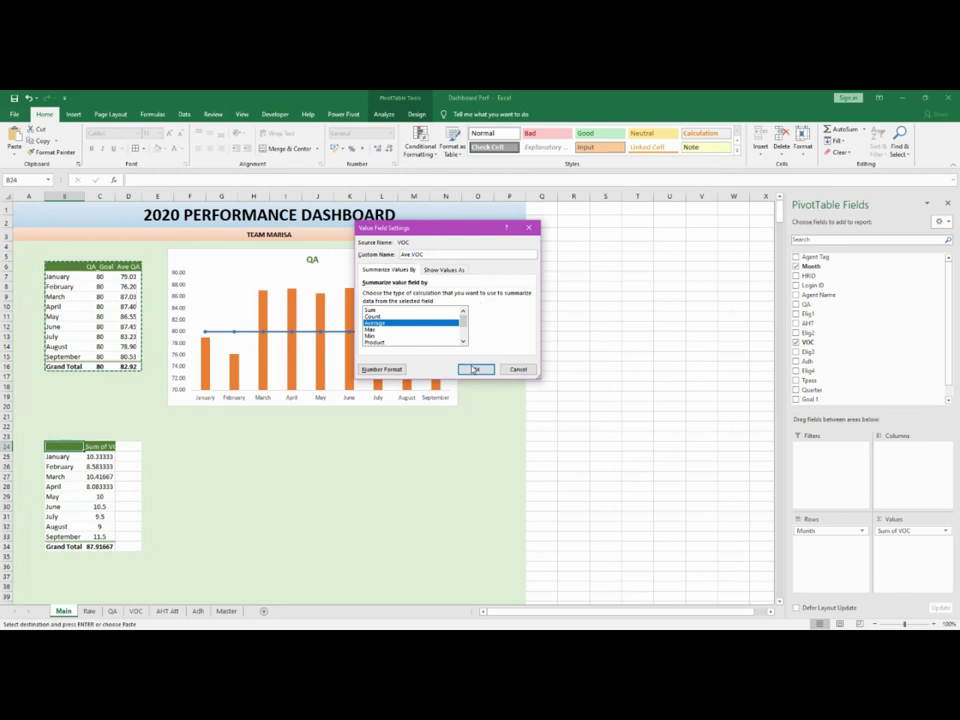
{"action": "left_click", "coordinate": [475, 370]}
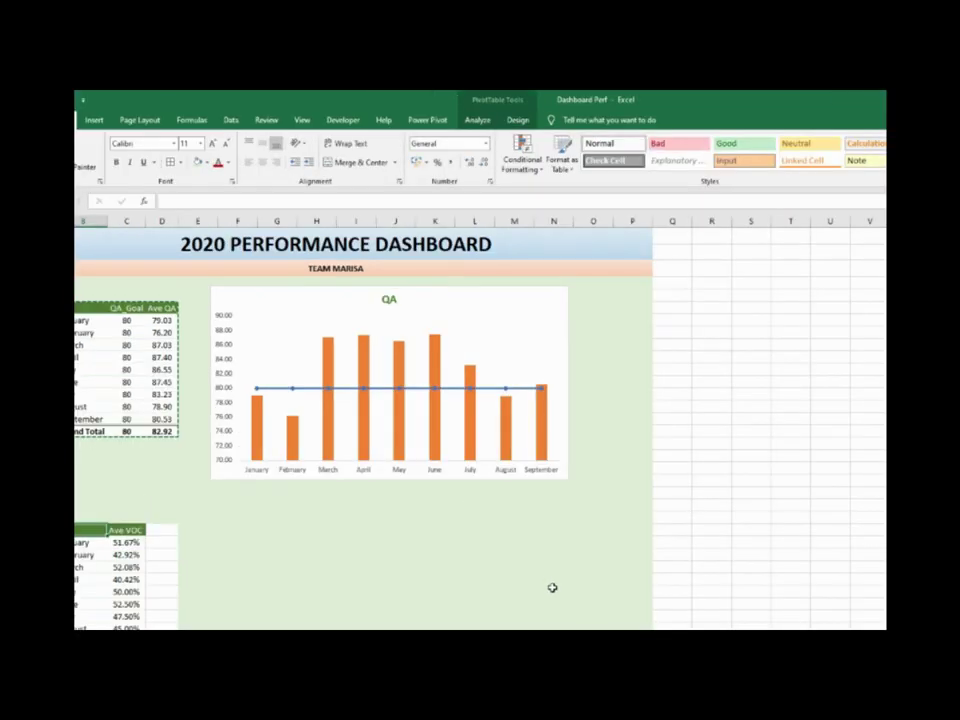
Create a calculated field Goal2 equal to 50%
{"action": "left_click", "coordinate": [477, 119]}
{"action": "left_click", "coordinate": [655, 162]}
{"action": "left_click", "coordinate": [668, 184]}
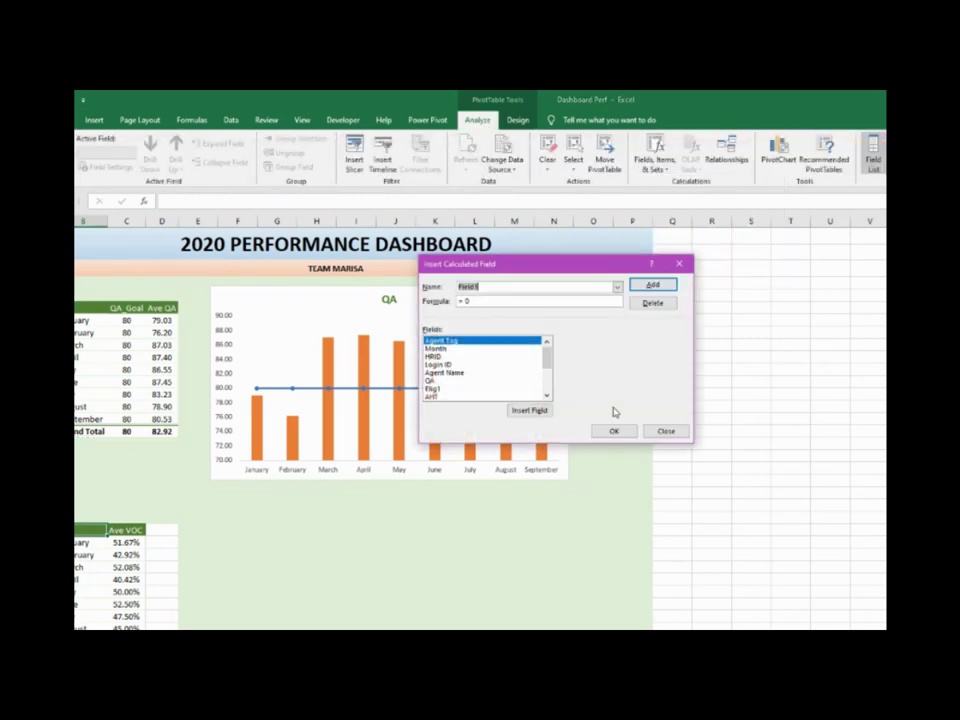
{"action": "type", "text": "Goal2"}
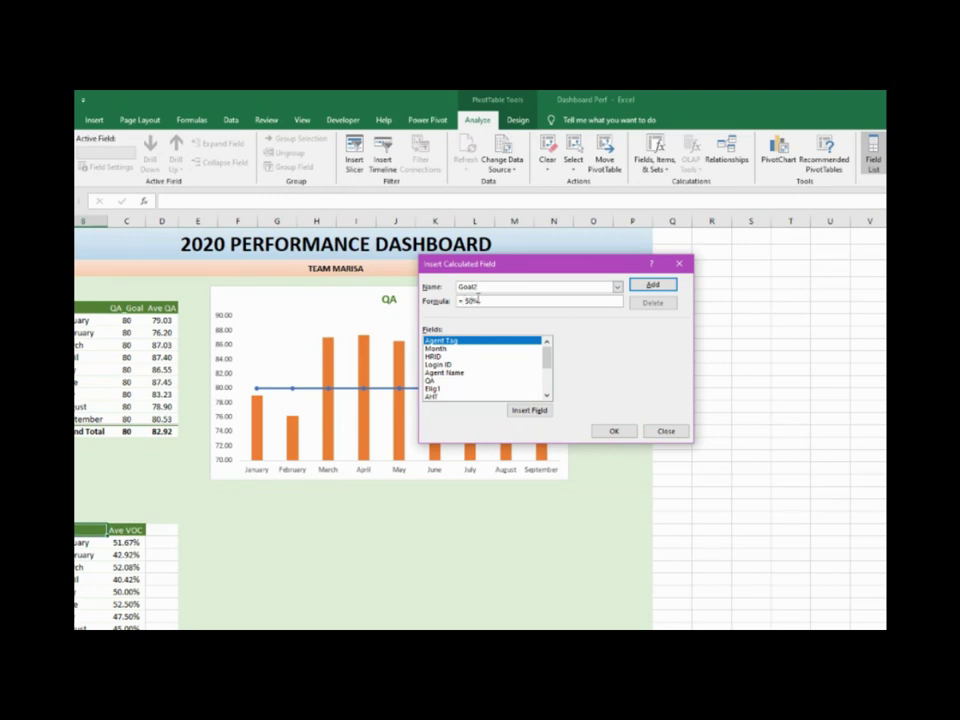
{"action": "left_click", "coordinate": [614, 431]}
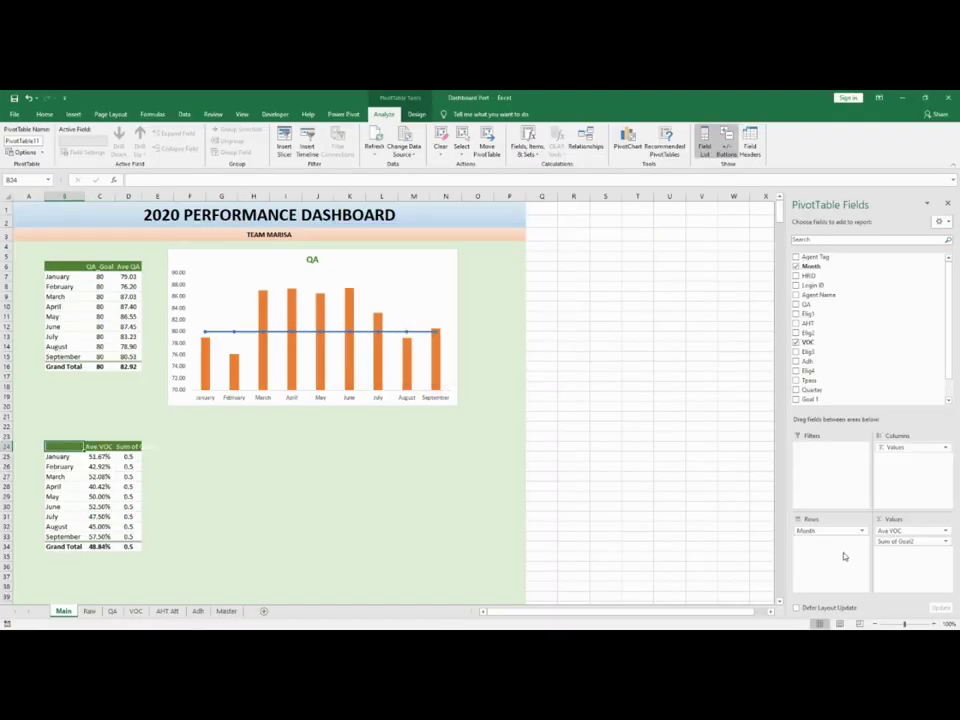
Move Goal2 ahead of Ave VOC in Values and start renaming it VOC_Goal
{"action": "left_click_drag", "start_coordinate": [881, 542], "coordinate": [882, 523]}
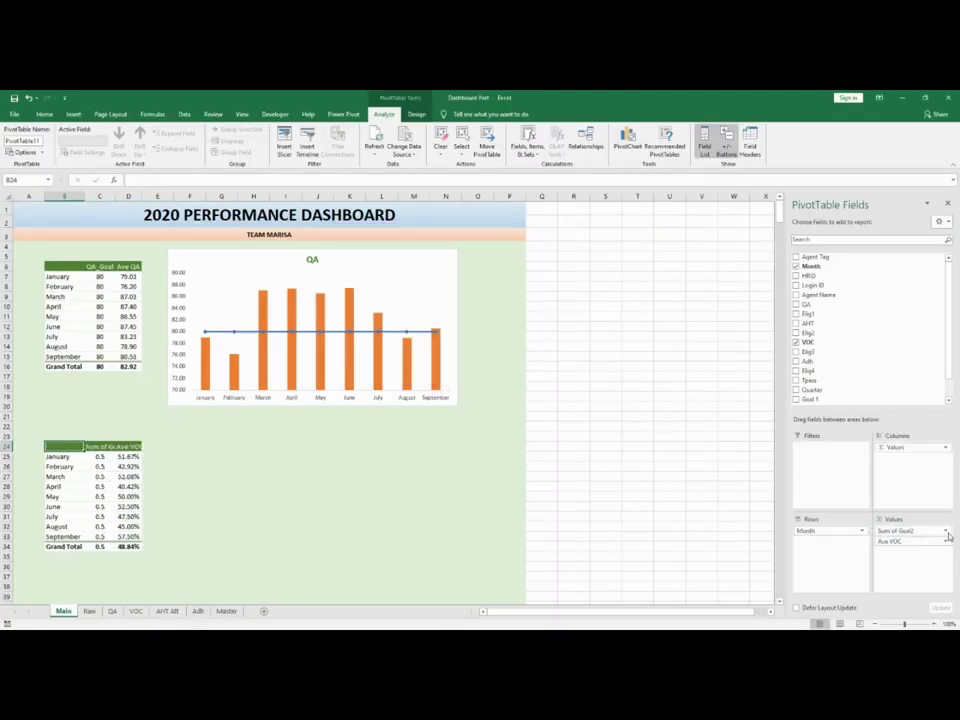
{"action": "left_click", "coordinate": [946, 531]}
{"action": "left_click", "coordinate": [905, 518]}
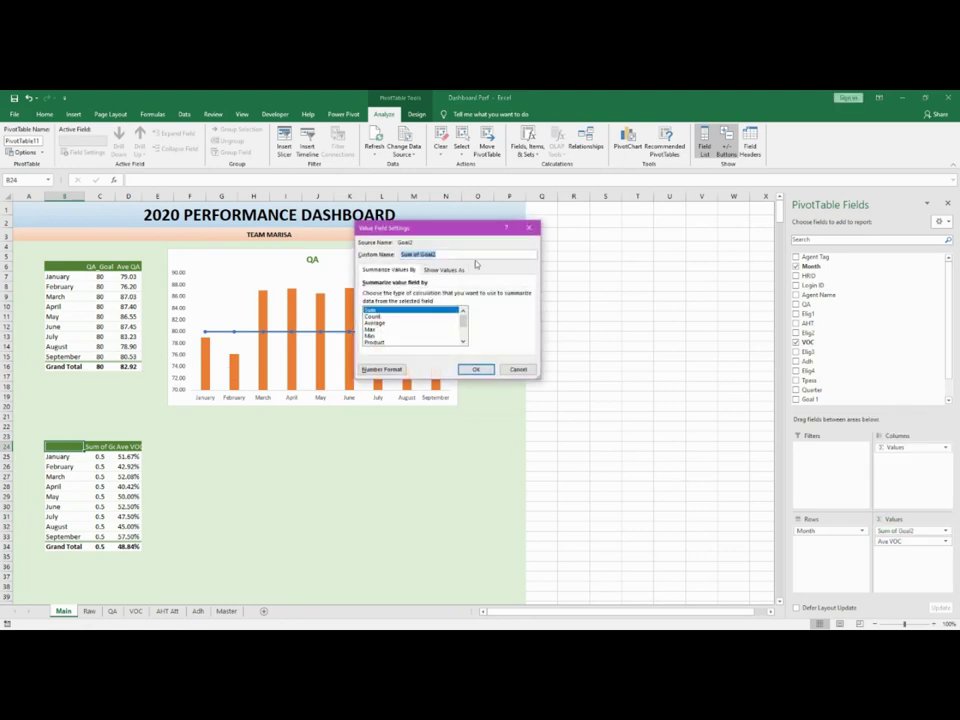
{"action": "type", "text": "VOC_Goal"}
Name the goal field VOC_Goal and format it as Percentage with 0 decimals
{"action": "left_click", "coordinate": [381, 369]}
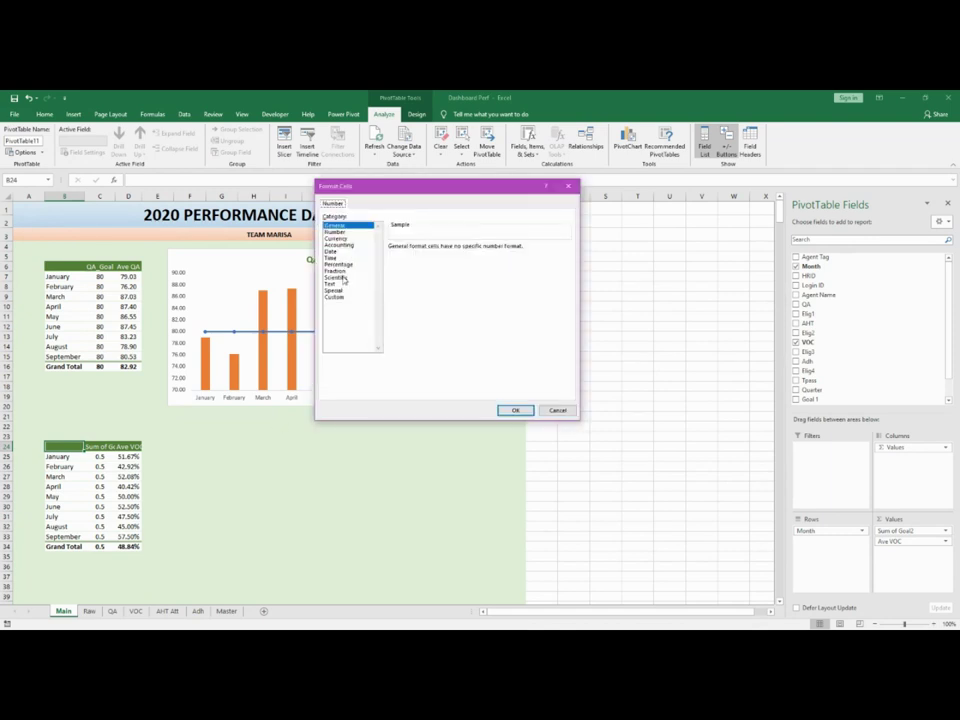
{"action": "left_click", "coordinate": [338, 264]}
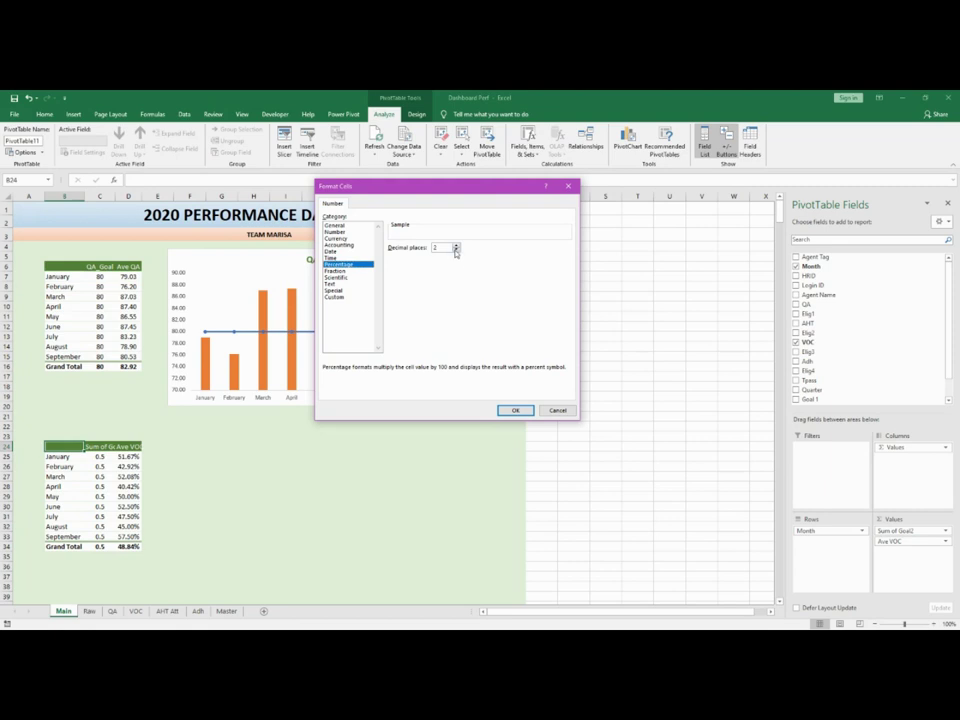
{"action": "left_click", "coordinate": [513, 410]}
{"action": "left_click", "coordinate": [476, 369]}
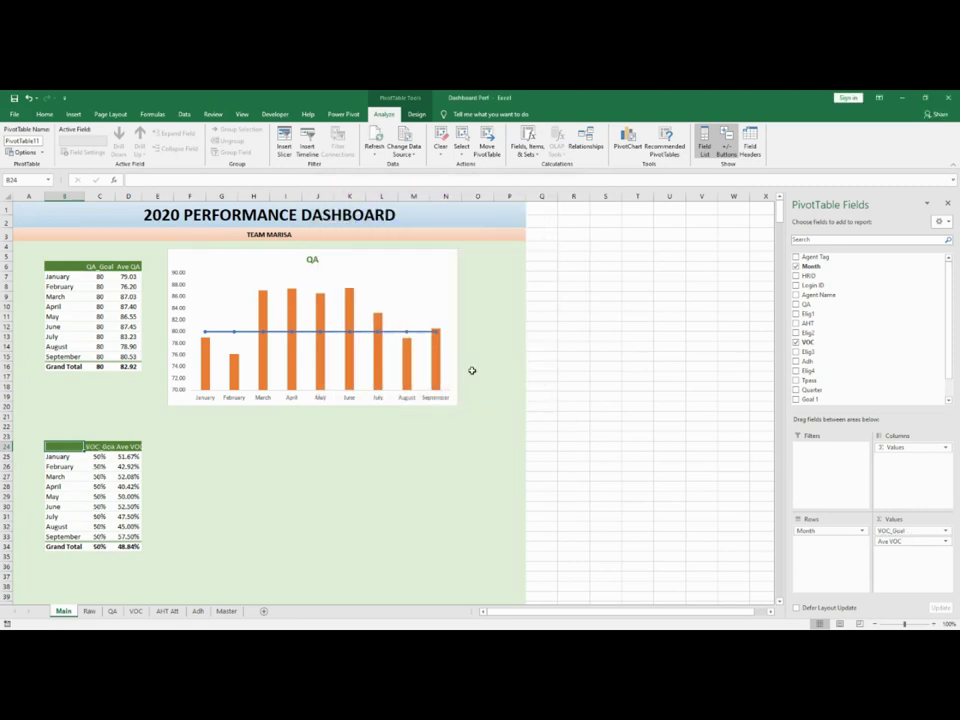
Turn off autofit column widths in the VOC pivot's options, then select B24:D33
{"action": "left_click", "coordinate": [446, 536]}
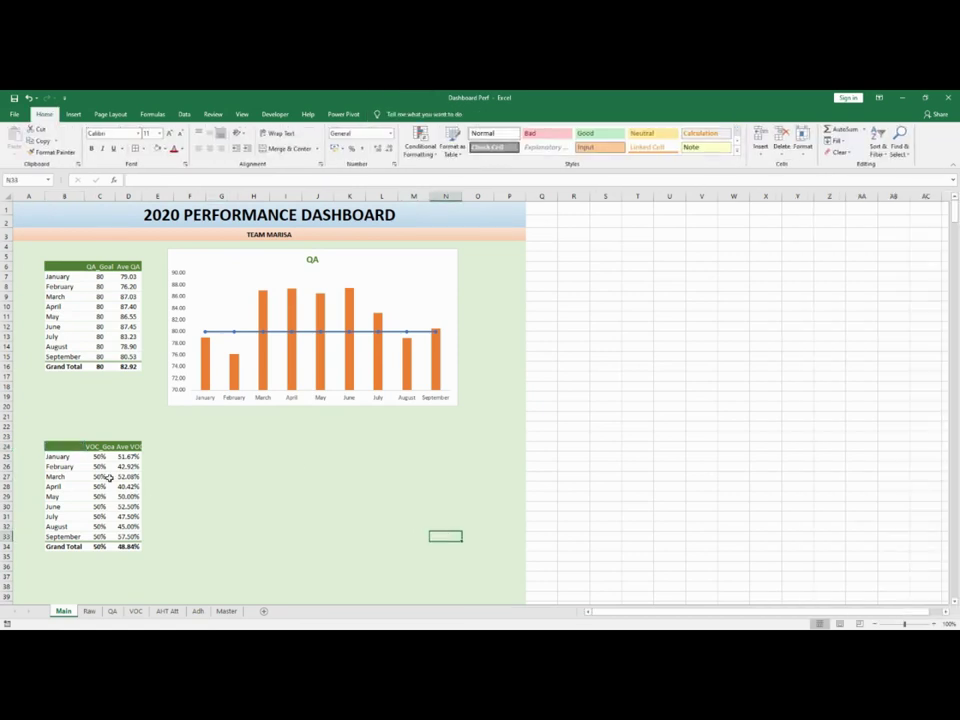
{"action": "left_click", "coordinate": [106, 477]}
{"action": "right_click", "coordinate": [106, 477]}
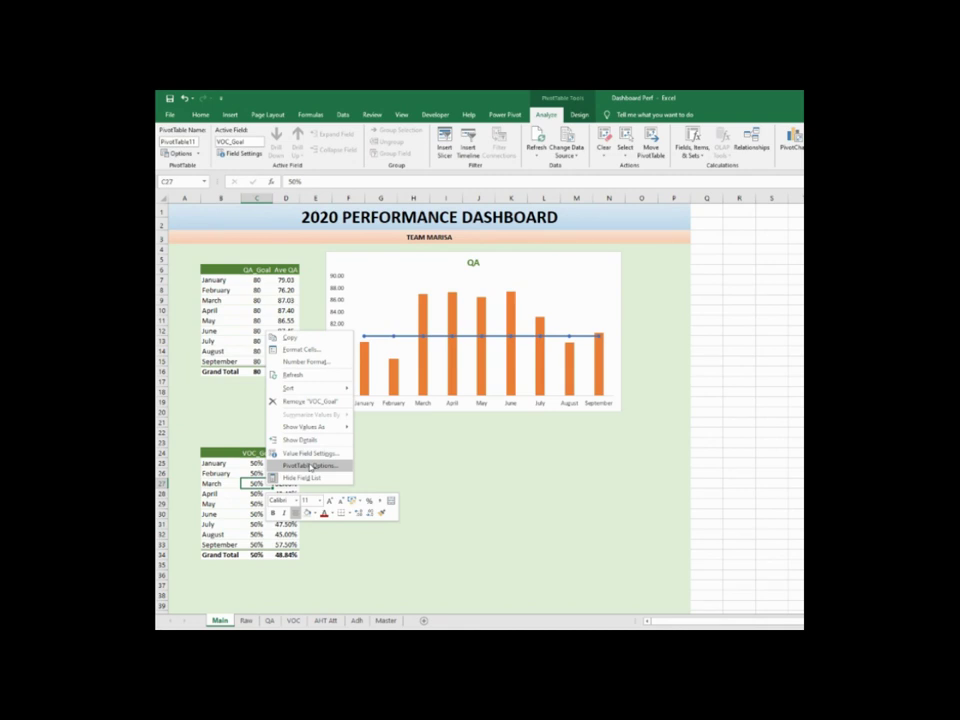
{"action": "left_click", "coordinate": [311, 466]}
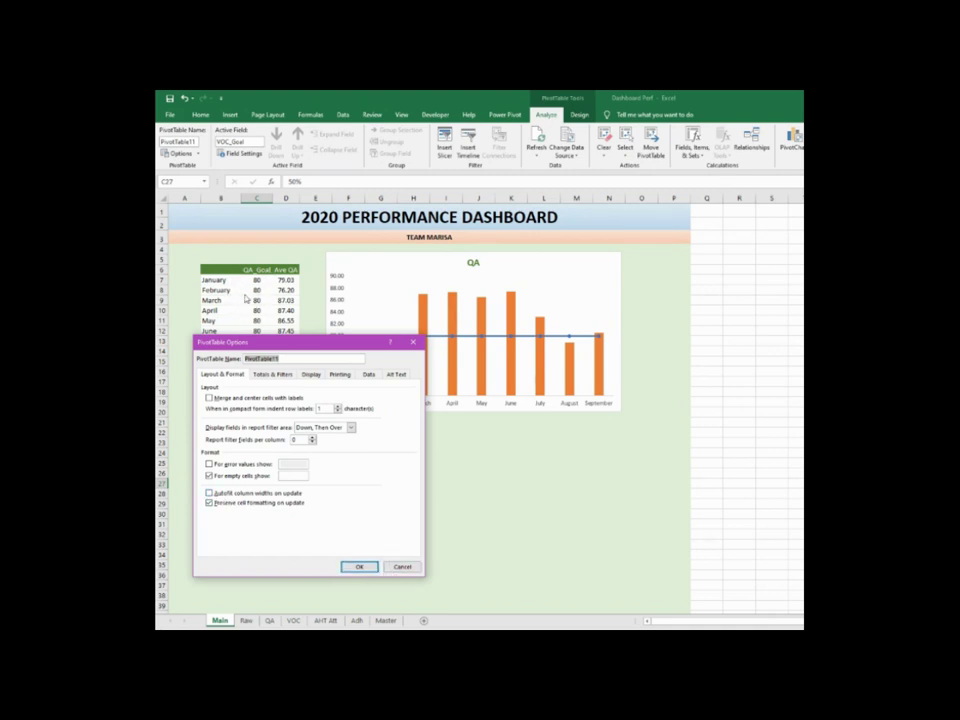
{"action": "left_click", "coordinate": [359, 566]}
{"action": "left_click", "coordinate": [512, 523]}
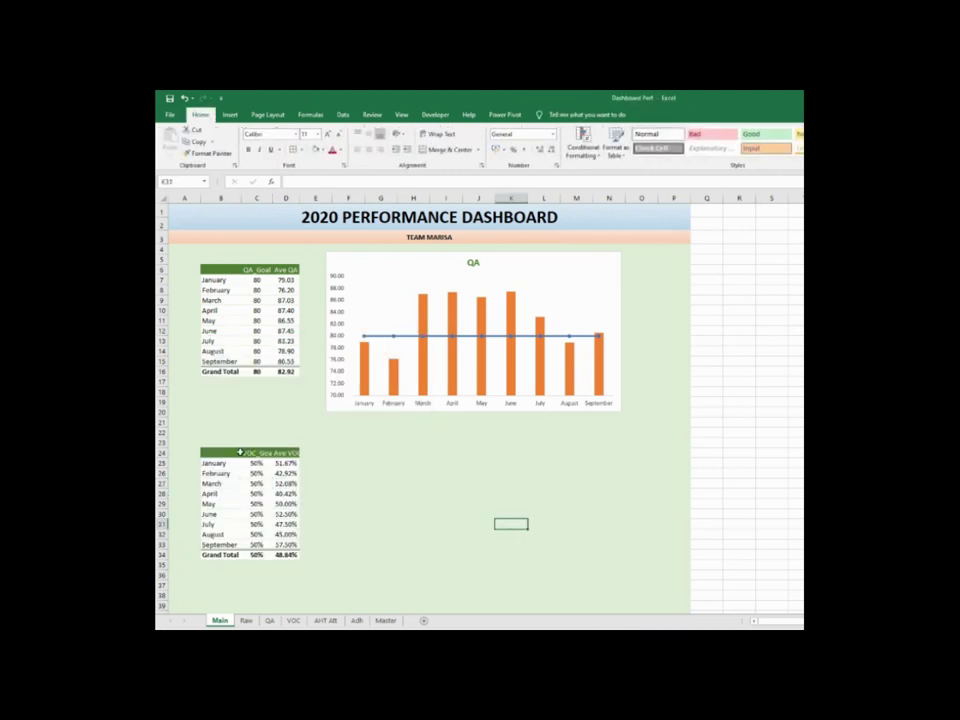
{"action": "left_click_drag", "start_coordinate": [240, 452], "coordinate": [292, 544]}
Insert a Combo pivot chart: Ave VOC as Clustered Column, VOC_Goal as Line with Markers
{"action": "left_click", "coordinate": [545, 114]}
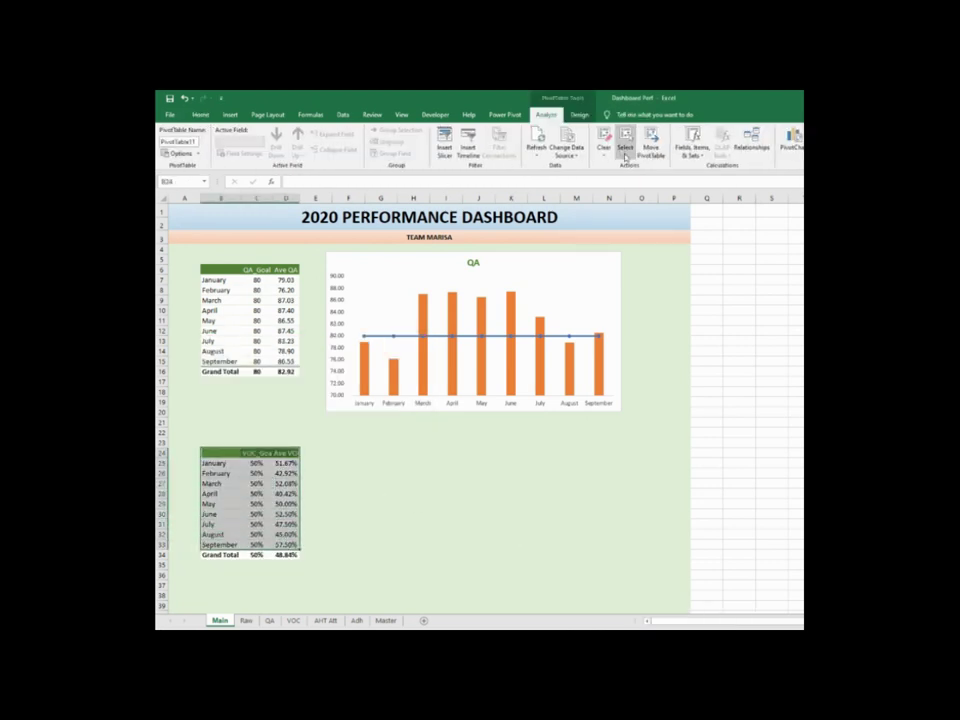
{"action": "left_click", "coordinate": [230, 115]}
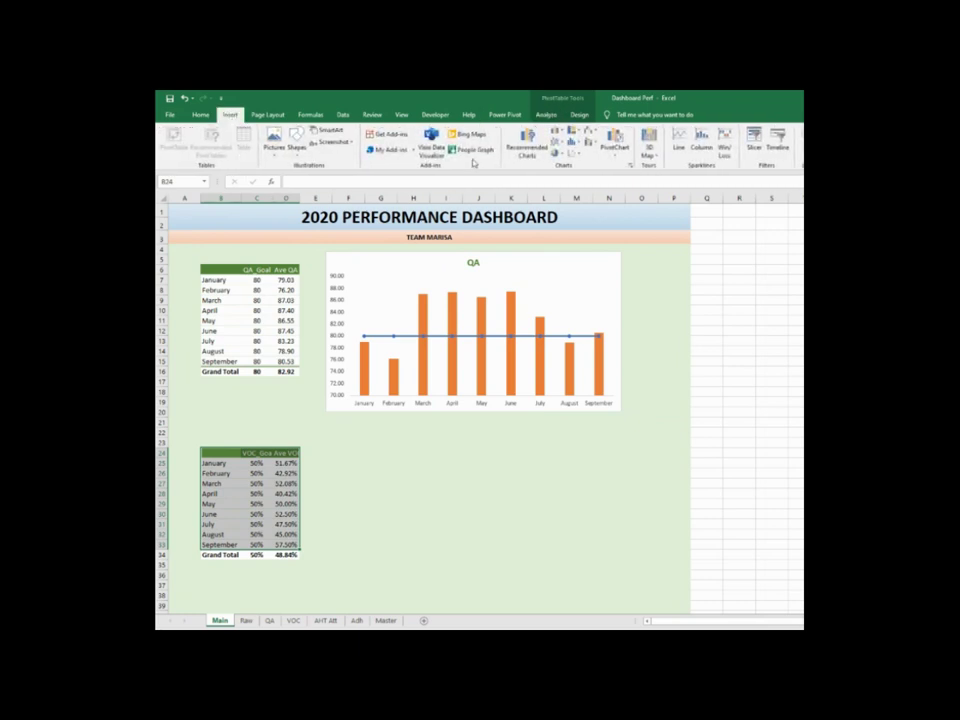
{"action": "left_click", "coordinate": [614, 145]}
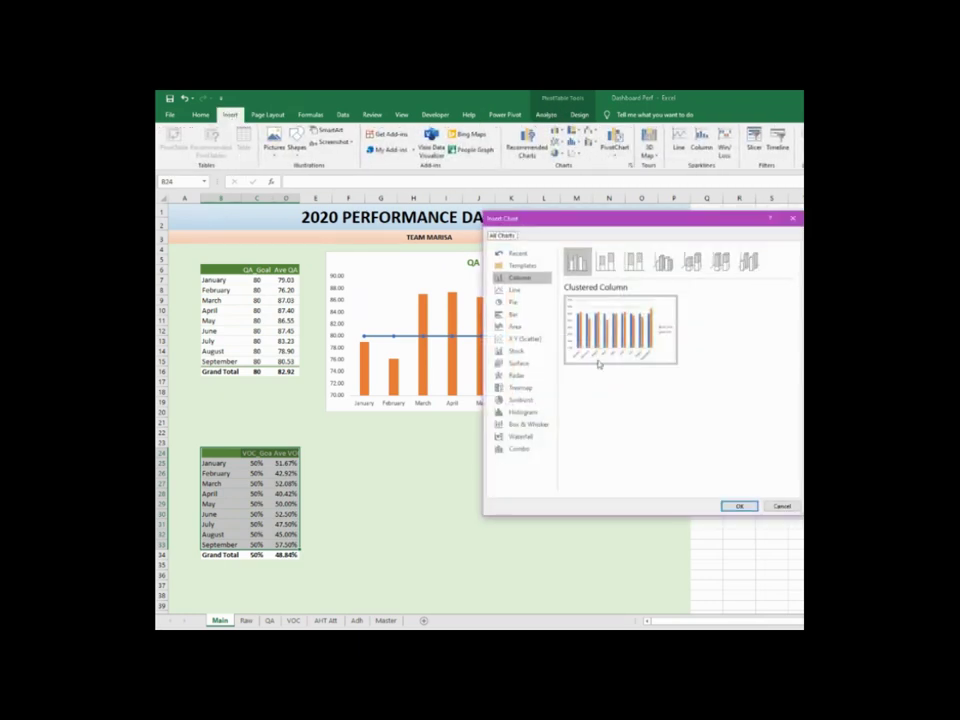
{"action": "left_click", "coordinate": [520, 449]}
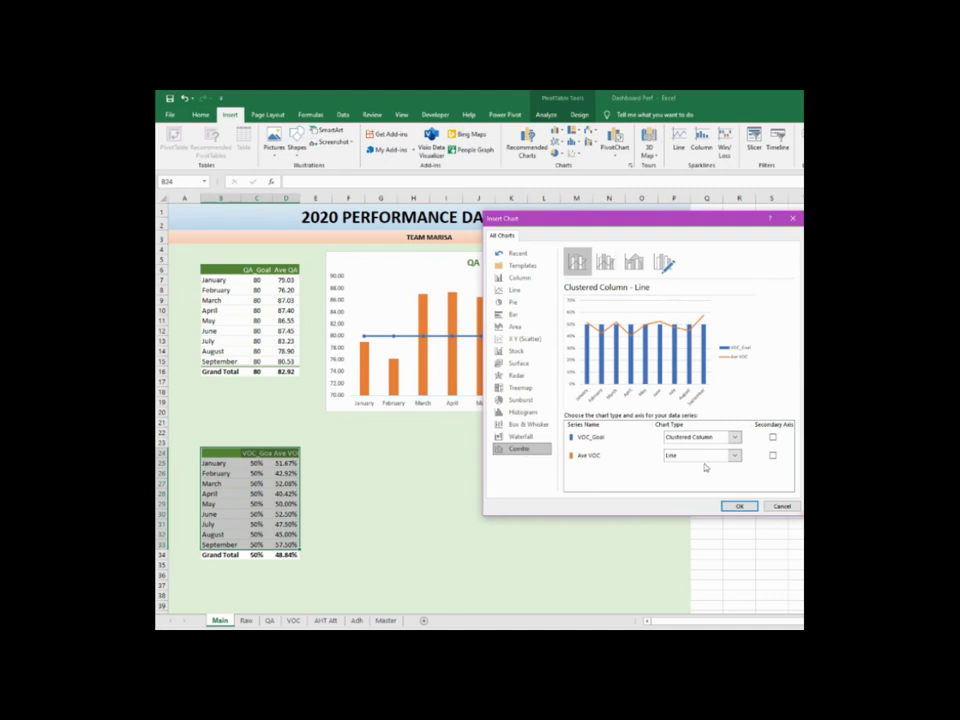
{"action": "left_click", "coordinate": [736, 437]}
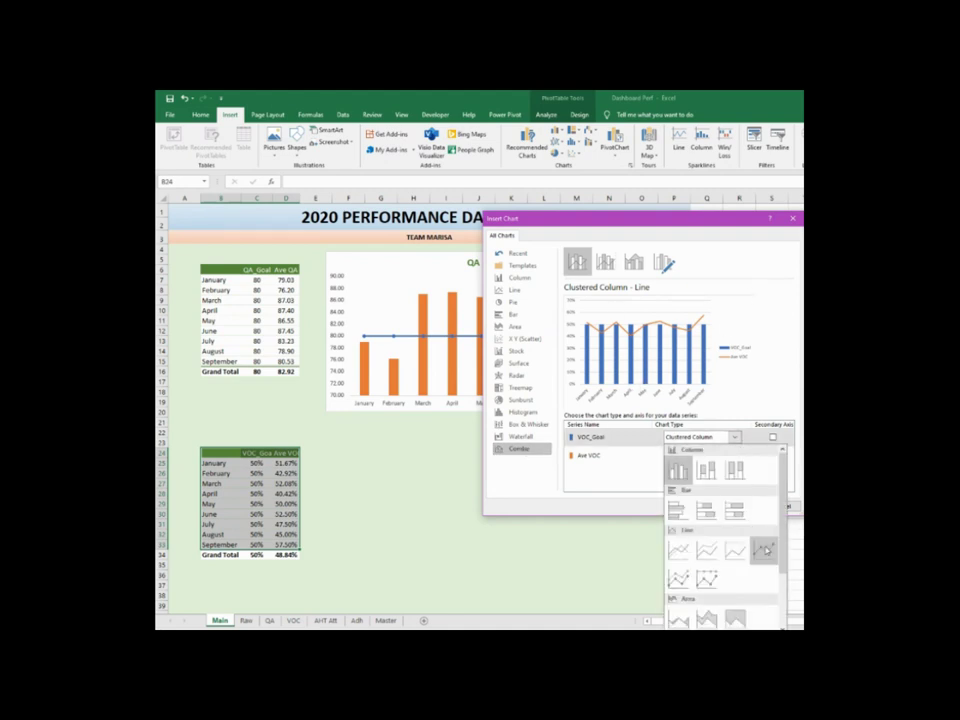
{"action": "left_click", "coordinate": [760, 542]}
{"action": "left_click", "coordinate": [736, 456]}
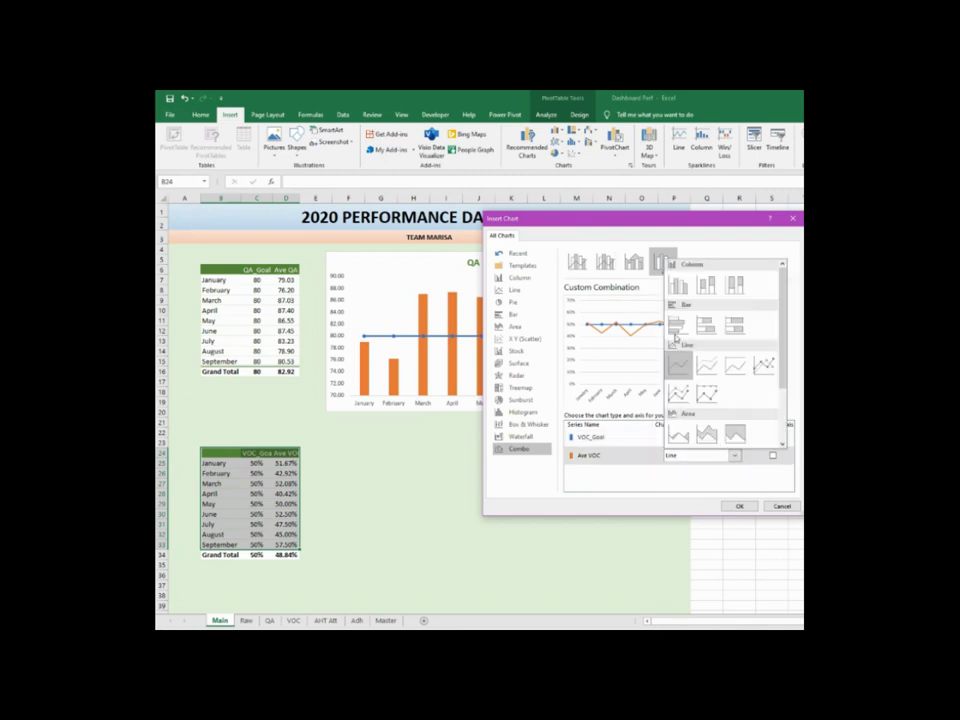
{"action": "left_click", "coordinate": [678, 285]}
{"action": "left_click", "coordinate": [742, 507]}
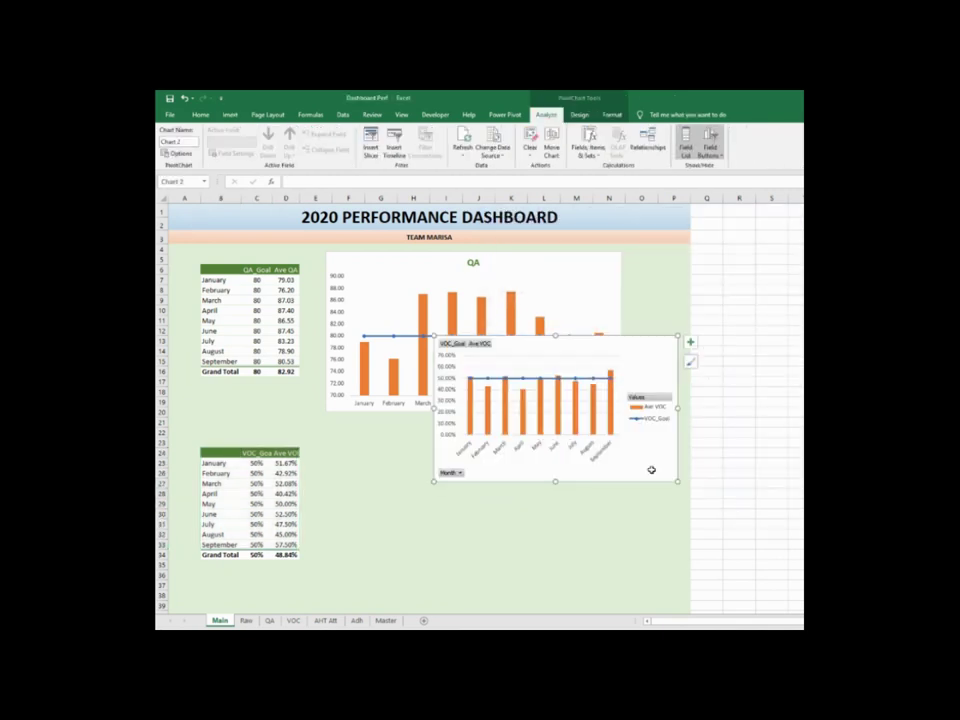
Move and resize the VOC chart to sit below the QA chart
{"action": "left_click_drag", "start_coordinate": [542, 336], "coordinate": [433, 257]}
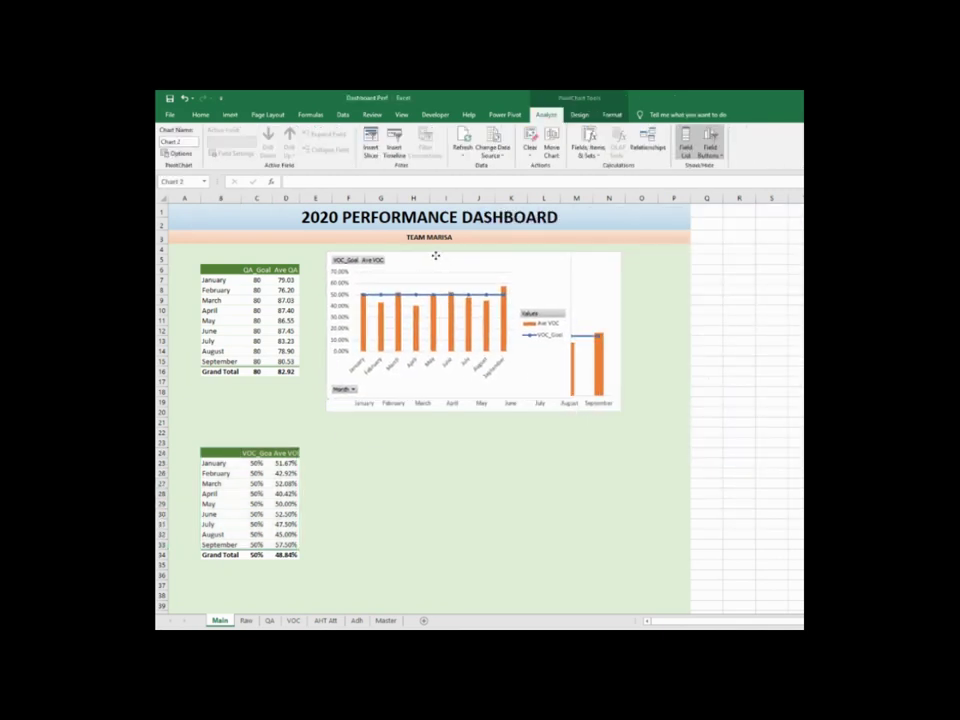
{"action": "left_click", "coordinate": [438, 271]}
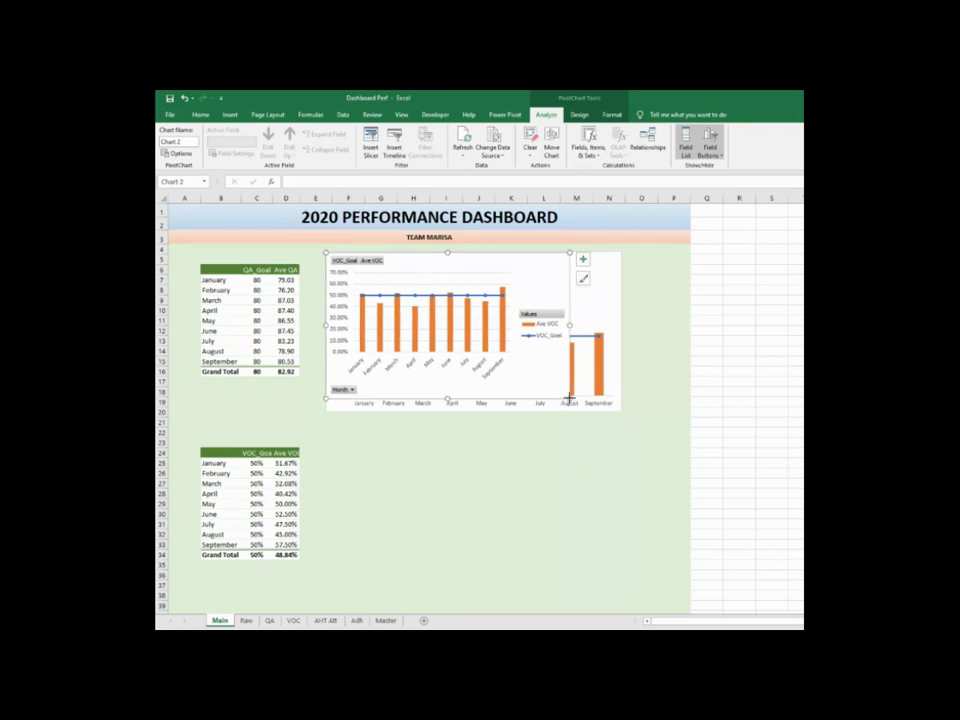
{"action": "left_click_drag", "start_coordinate": [569, 400], "coordinate": [581, 574]}
{"action": "left_click", "coordinate": [583, 438]}
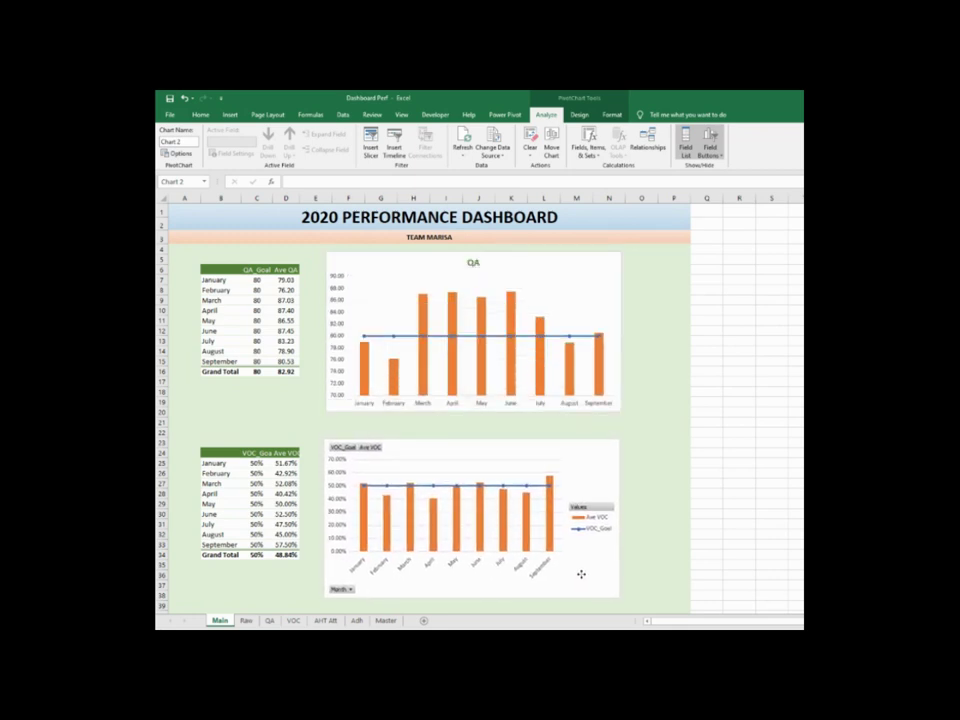
Hide all field buttons on the VOC chart and delete its legend
{"action": "right_click", "coordinate": [378, 448]}
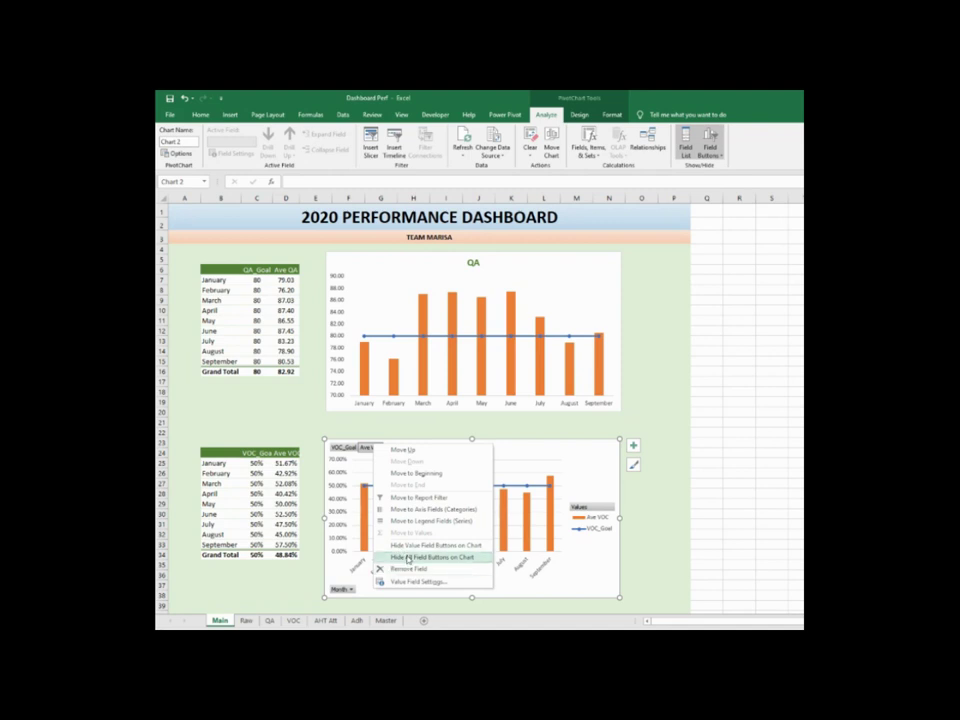
{"action": "left_click", "coordinate": [432, 557]}
{"action": "left_click", "coordinate": [585, 515]}
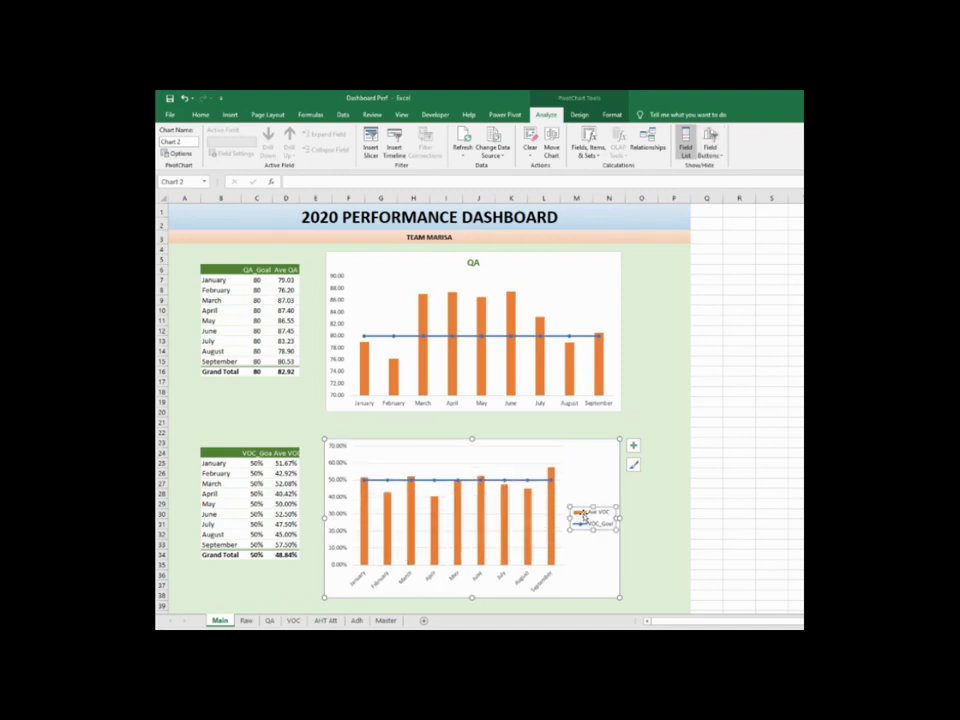
{"action": "key", "text": "Delete"}
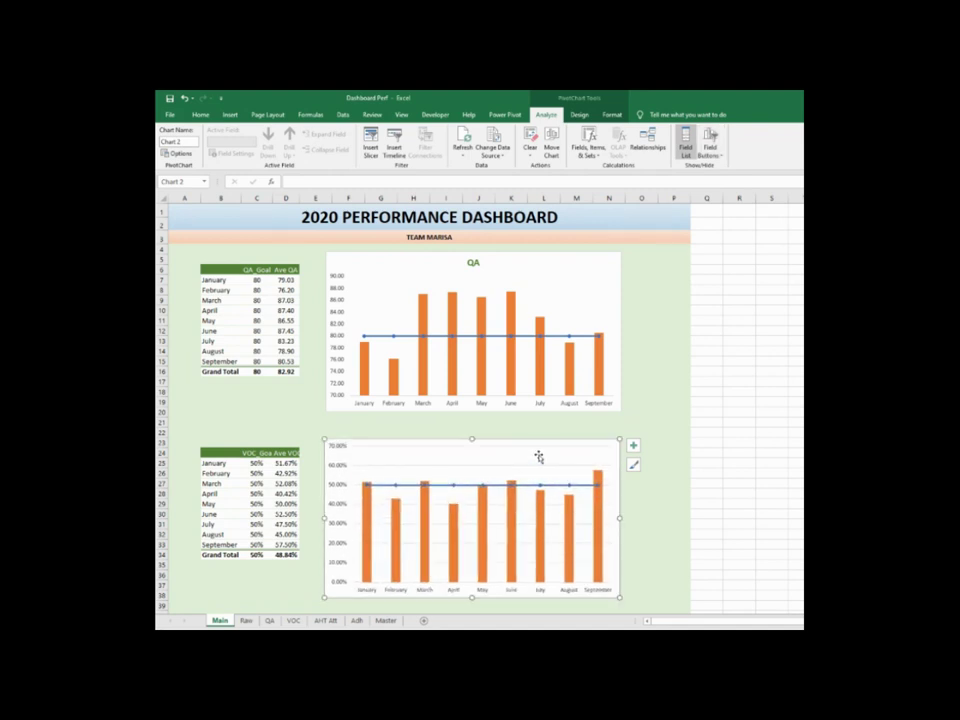
Add the chart title 'VOC' and colour it blue
{"action": "left_click", "coordinate": [635, 446]}
{"action": "left_click", "coordinate": [662, 477]}
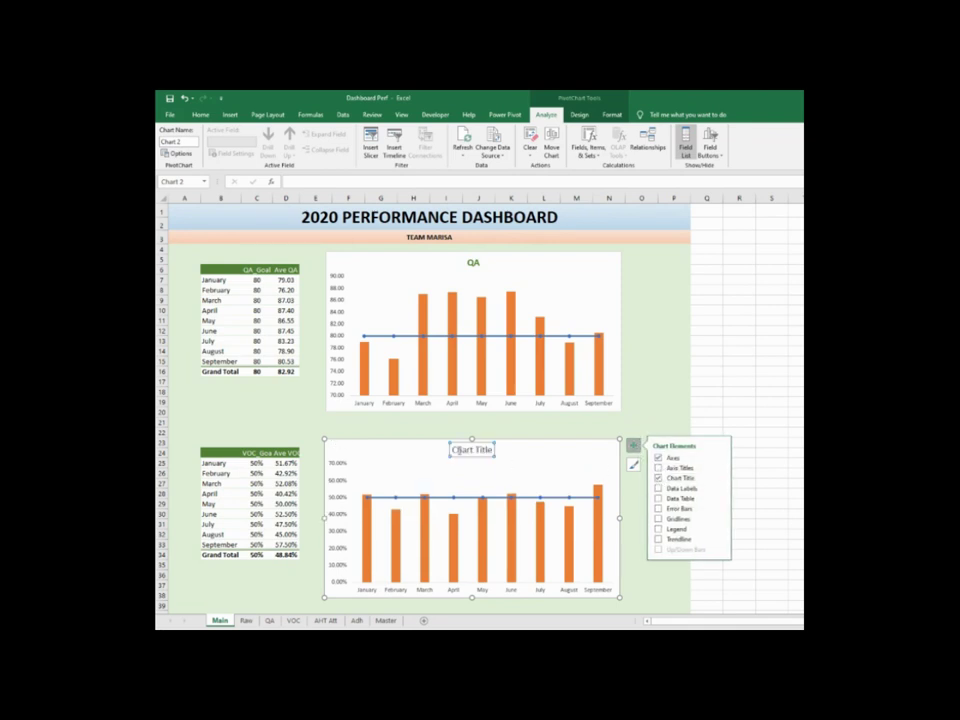
{"action": "left_click", "coordinate": [458, 450]}
{"action": "triple_click", "coordinate": [462, 451]}
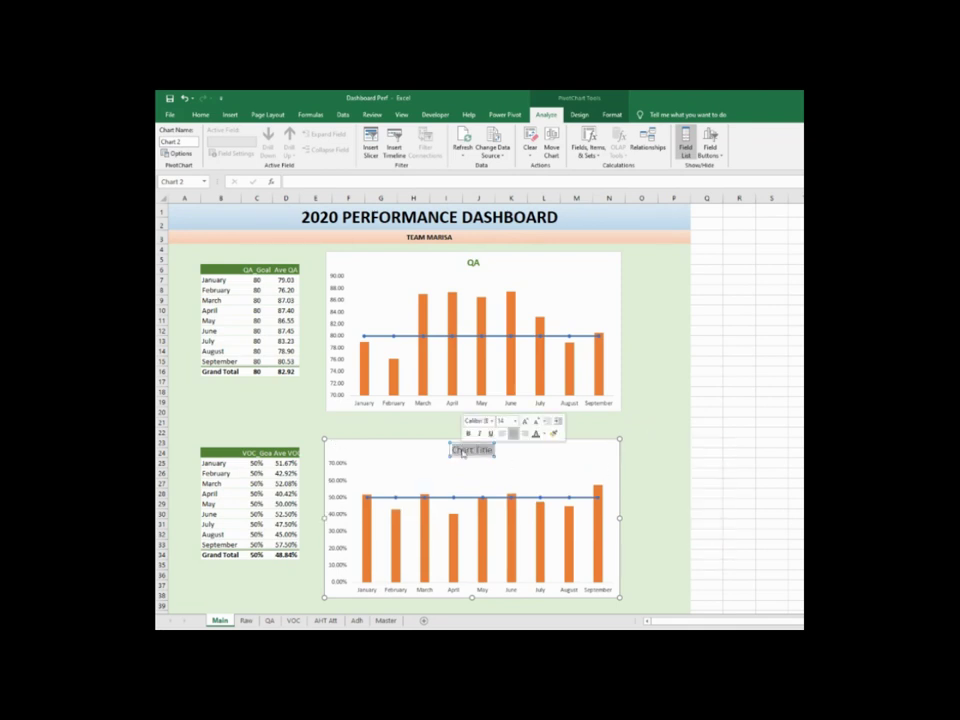
{"action": "type", "text": "VOC"}
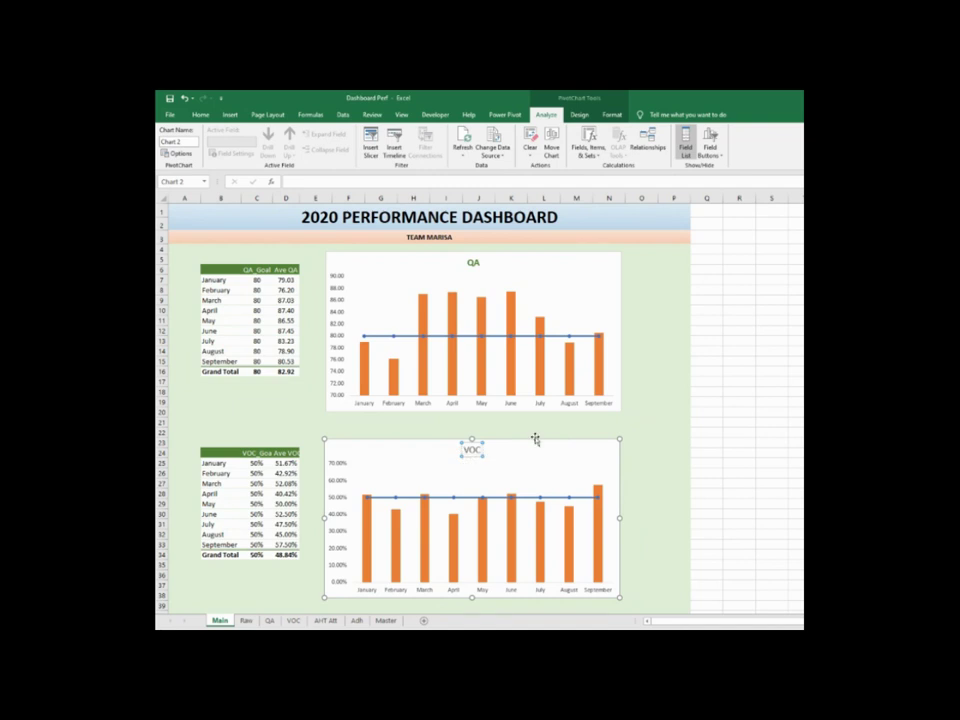
{"action": "double_click", "coordinate": [472, 450]}
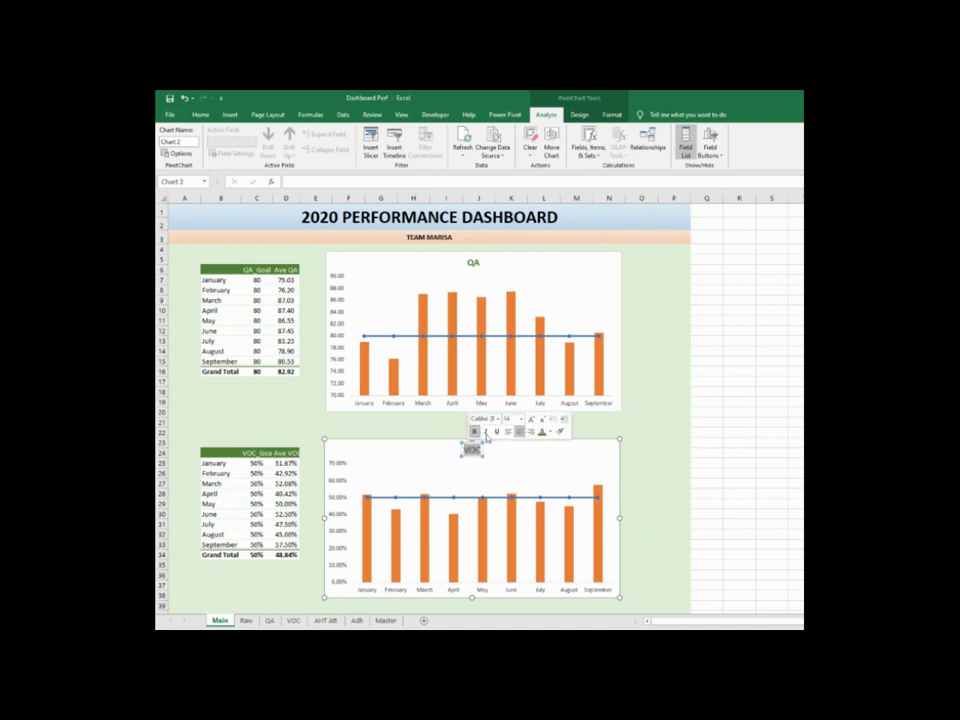
{"action": "left_click", "coordinate": [549, 432]}
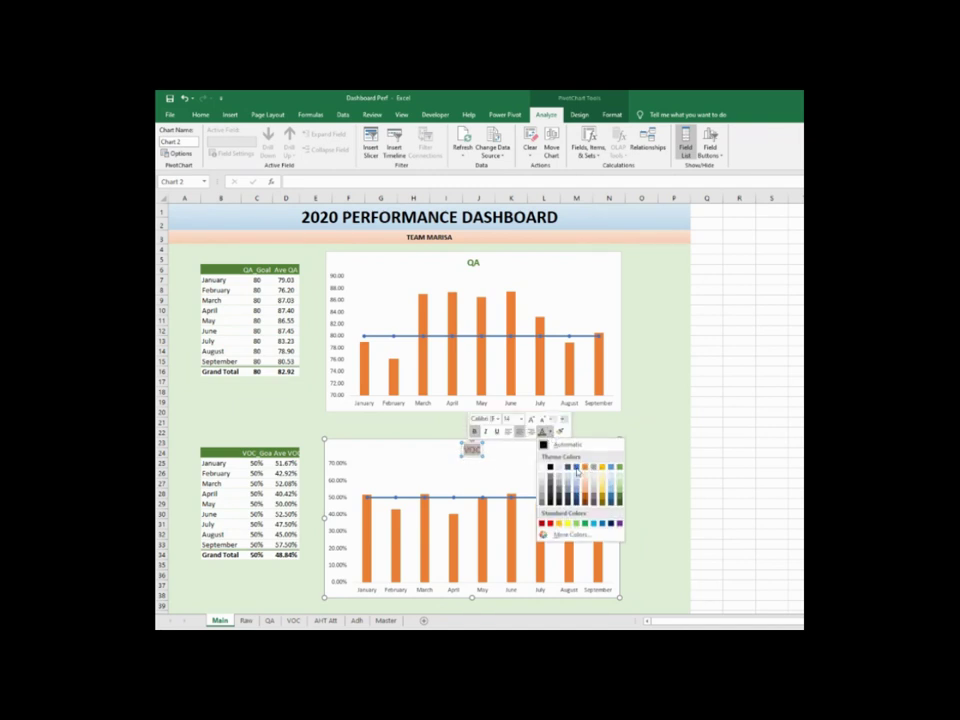
{"action": "left_click", "coordinate": [575, 469]}
Select the VOC pivot table cells
{"action": "scroll", "coordinate": [649, 456], "scroll_direction": "down", "scroll_amount": 3}
{"action": "left_click", "coordinate": [610, 548]}
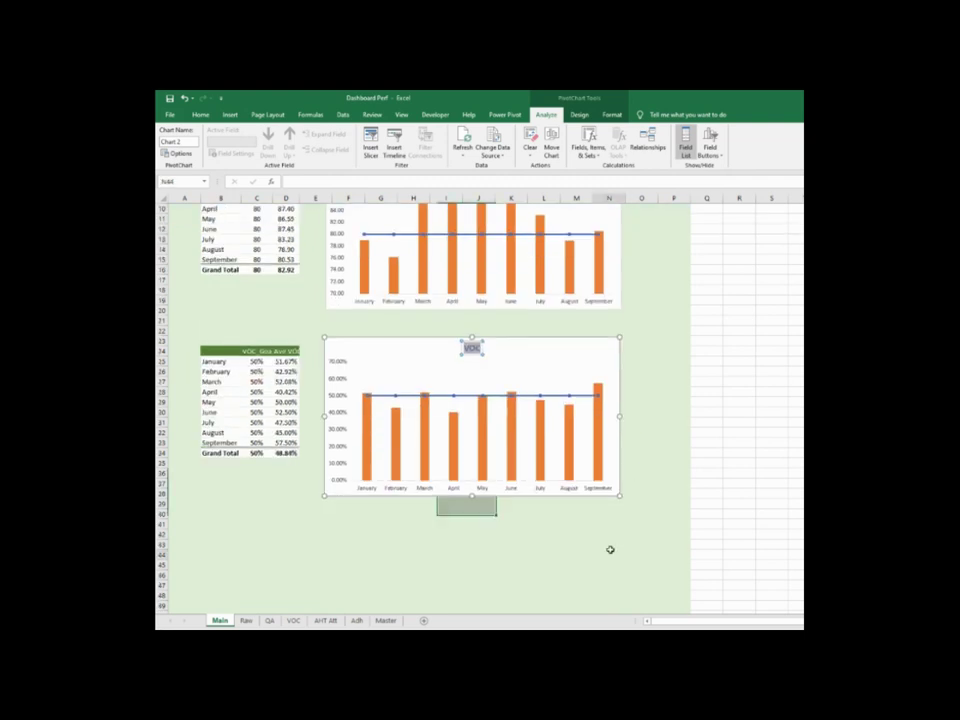
{"action": "left_click_drag", "start_coordinate": [204, 351], "coordinate": [290, 454]}
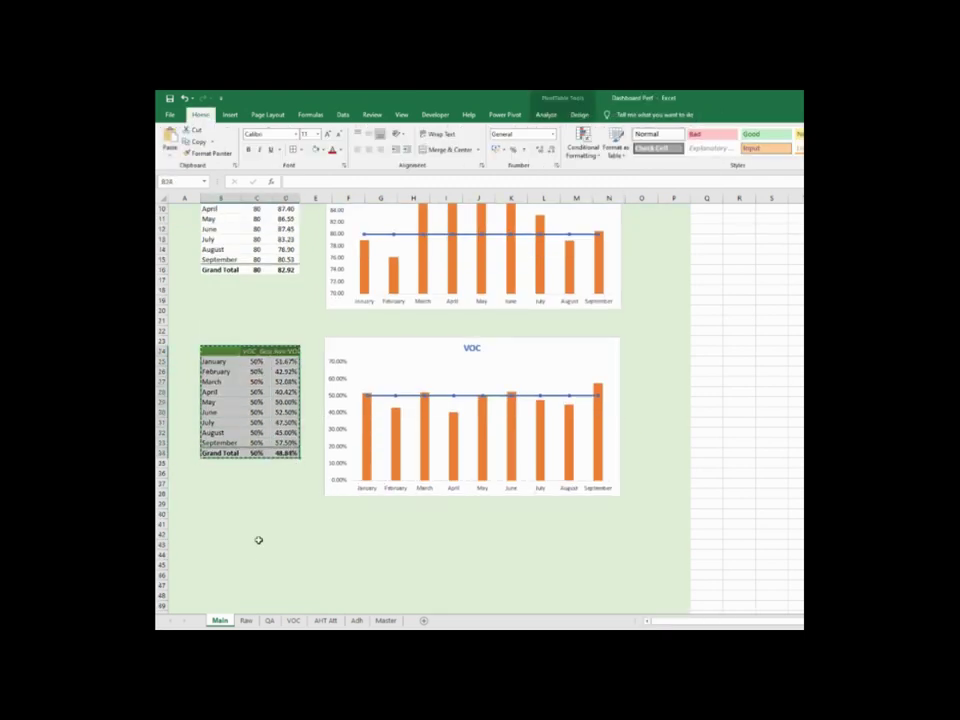
Paste a copy of the VOC pivot at B42 and remove Ave VOC from its values
{"action": "key", "text": "ctrl+c"}
{"action": "left_click", "coordinate": [216, 549]}
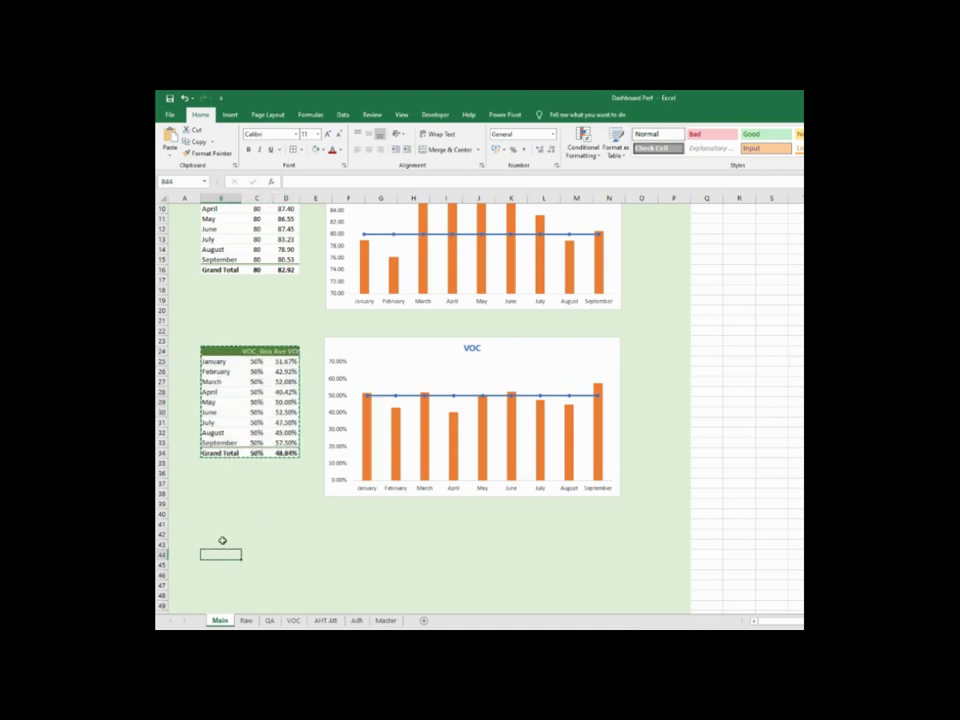
{"action": "left_click", "coordinate": [223, 533]}
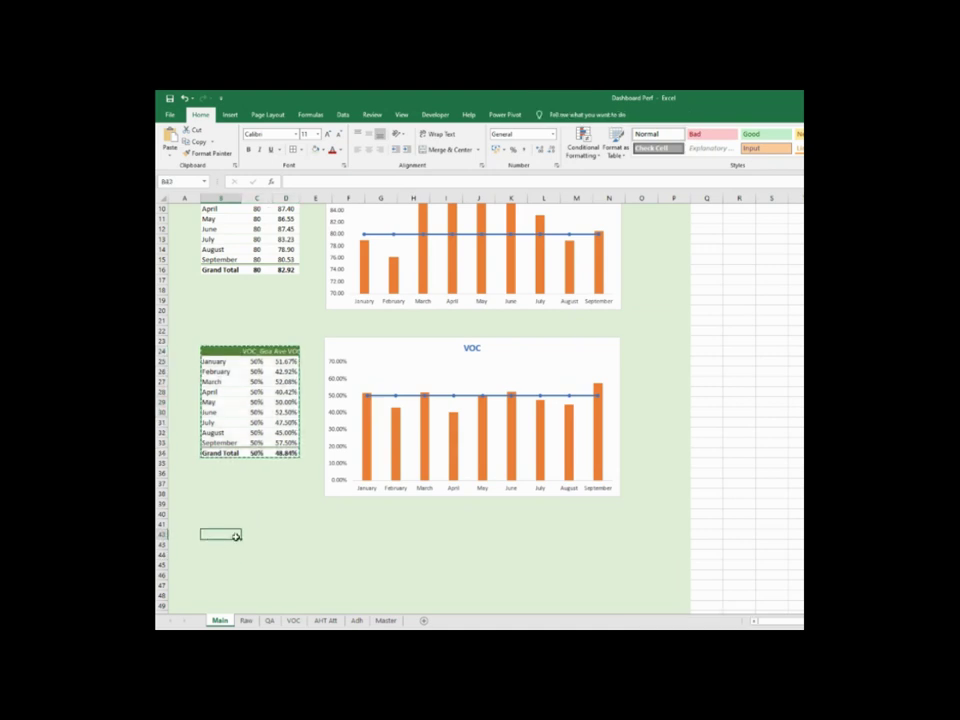
{"action": "key", "text": "ctrl+v"}
{"action": "scroll", "coordinate": [236, 520], "scroll_direction": "down", "scroll_amount": 4}
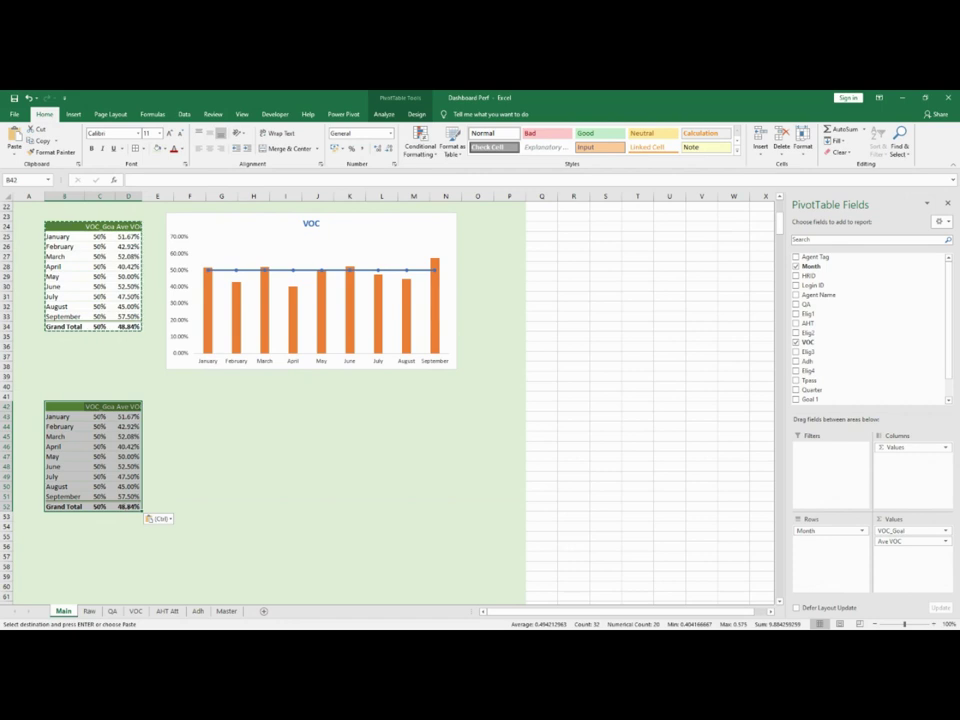
{"action": "left_click", "coordinate": [64, 406]}
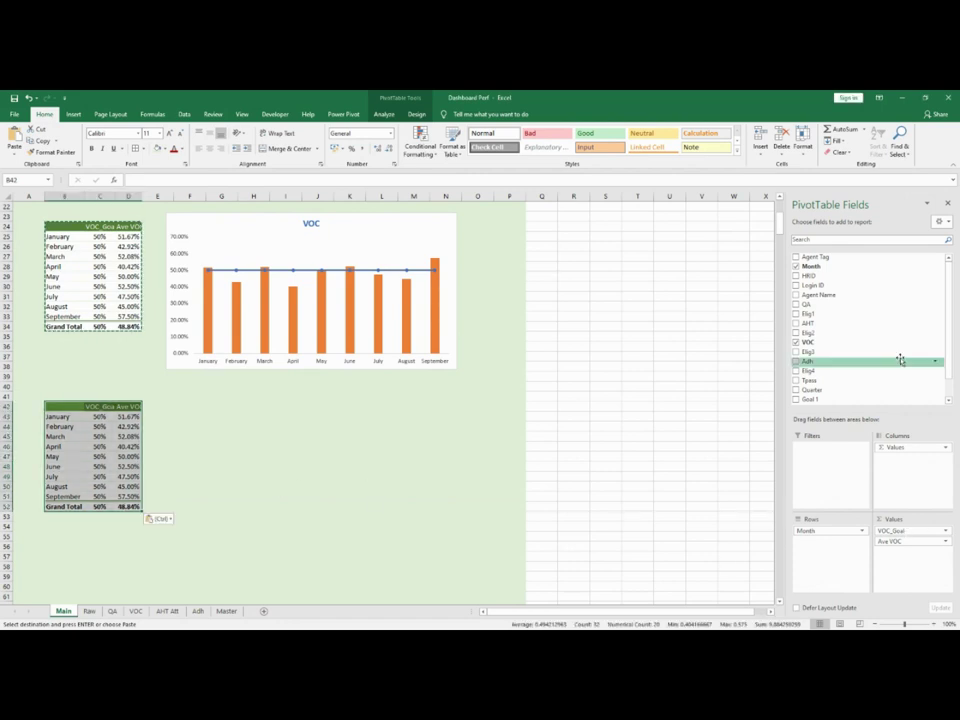
{"action": "left_click_drag", "start_coordinate": [913, 541], "coordinate": [890, 550]}
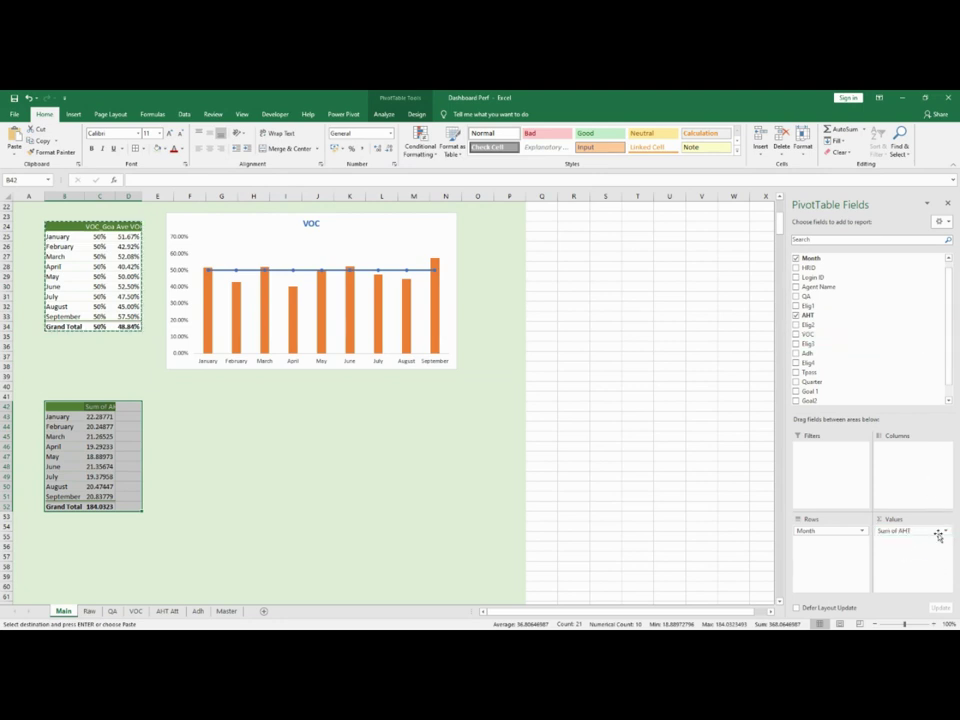
Change Sum of AHT to Average, named Ave AHT, in Percentage format
{"action": "left_click", "coordinate": [935, 535]}
{"action": "left_click", "coordinate": [900, 519]}
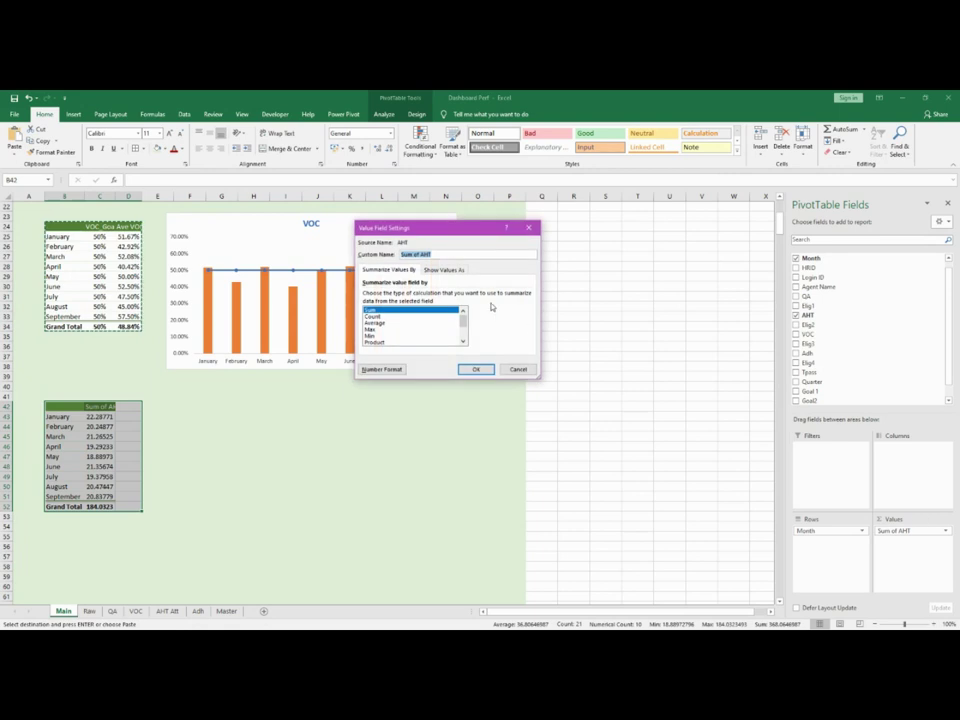
{"action": "left_click", "coordinate": [379, 324]}
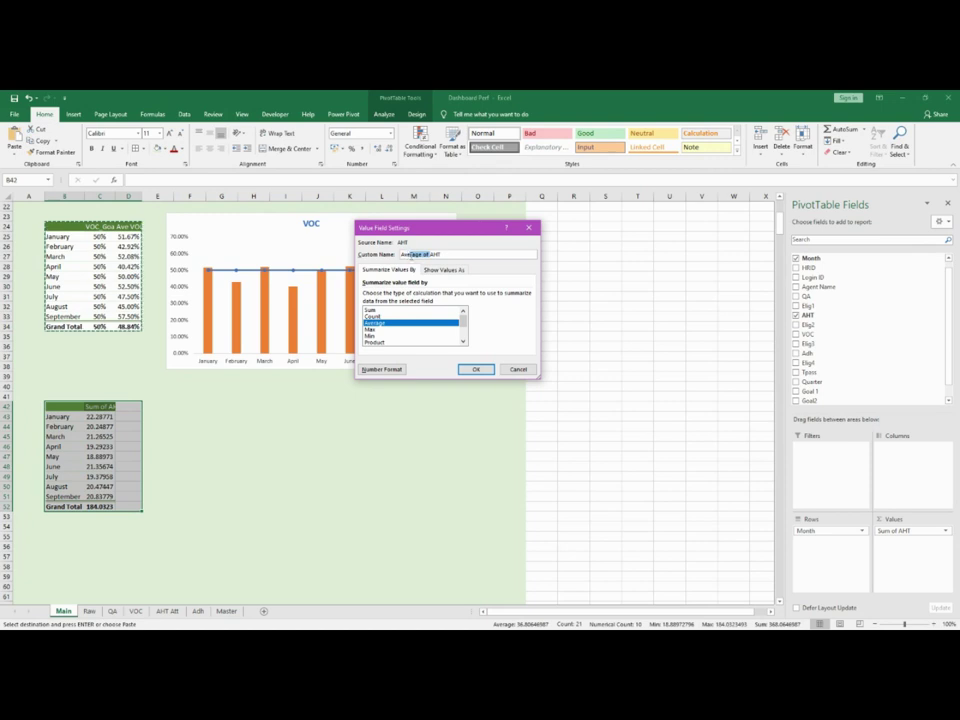
{"action": "type", "text": "Ave"}
{"action": "left_click", "coordinate": [386, 370]}
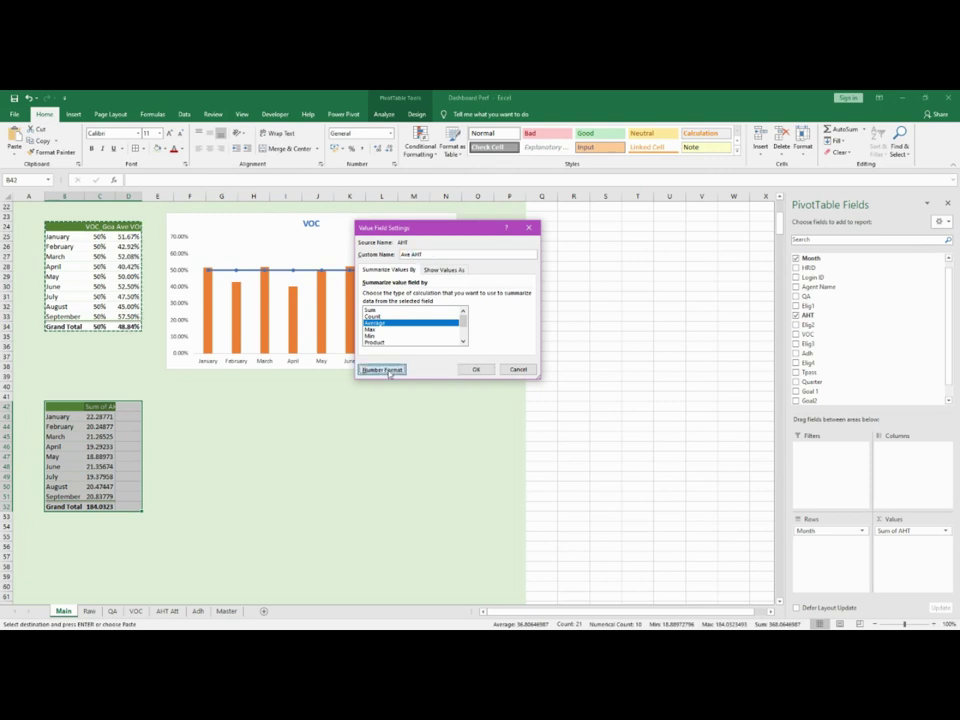
{"action": "left_click", "coordinate": [339, 264]}
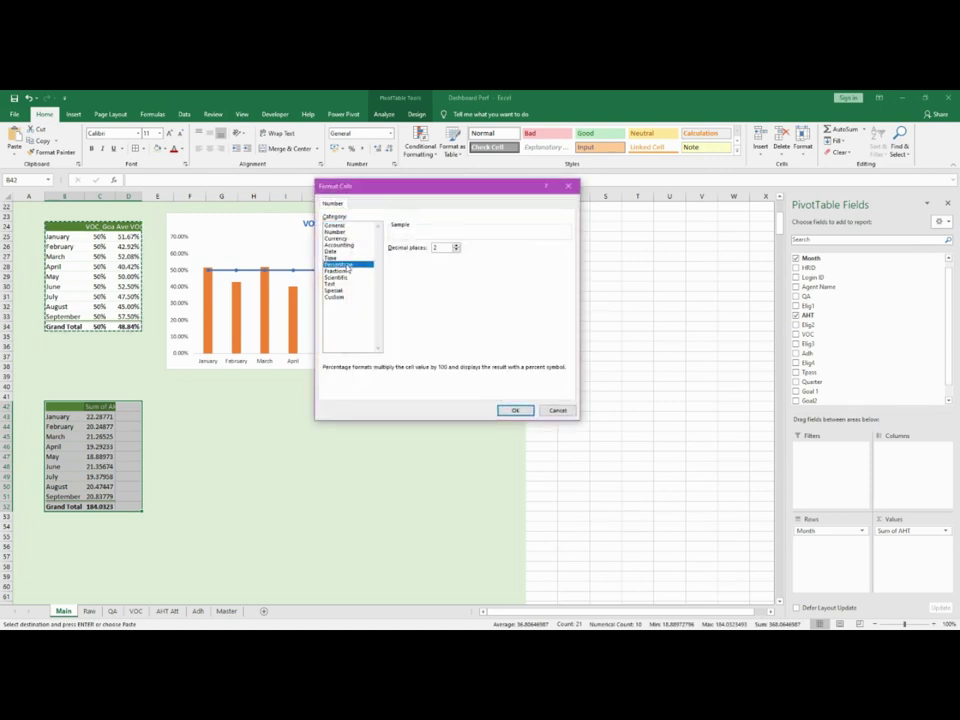
{"action": "left_click", "coordinate": [515, 410]}
{"action": "left_click", "coordinate": [477, 370]}
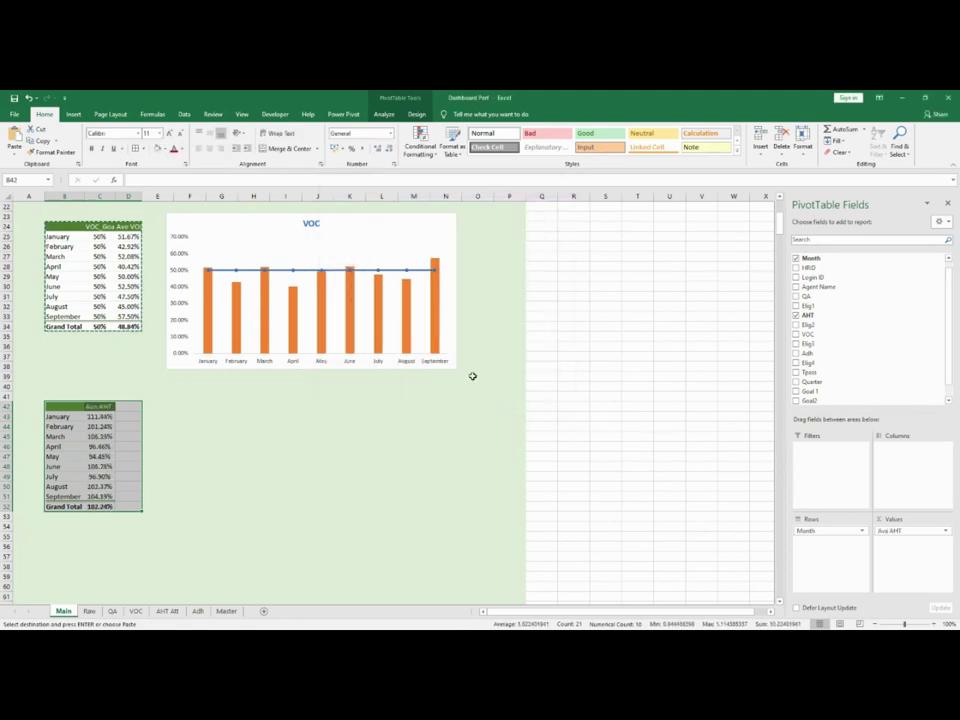
Select an Ave AHT value cell inside the B42 pivot
{"action": "left_click", "coordinate": [509, 436]}
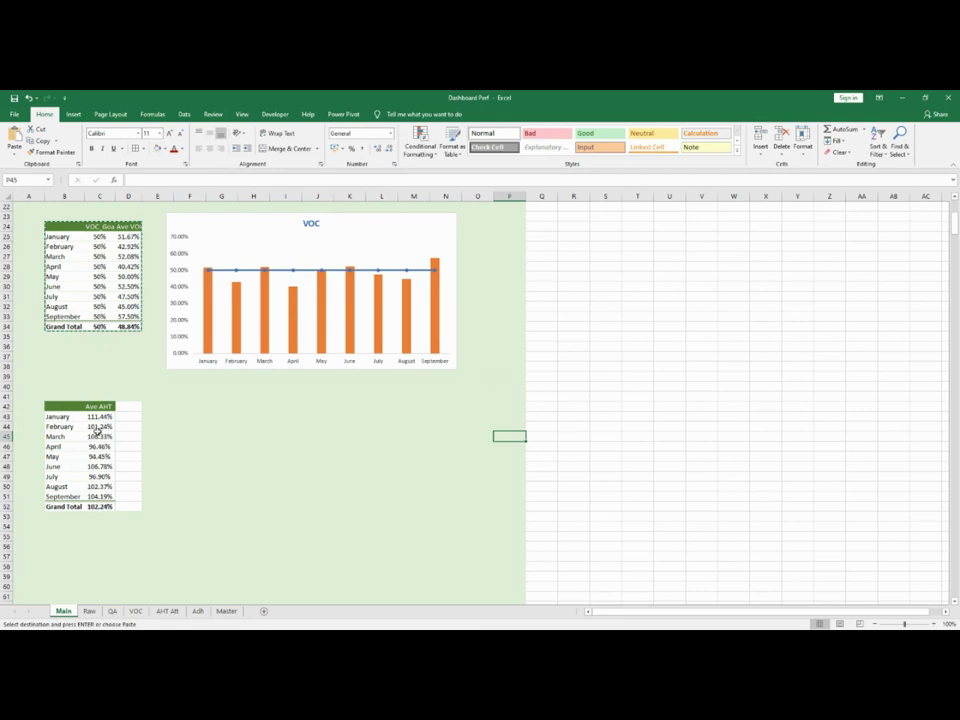
{"action": "left_click", "coordinate": [152, 448]}
{"action": "left_click", "coordinate": [140, 446]}
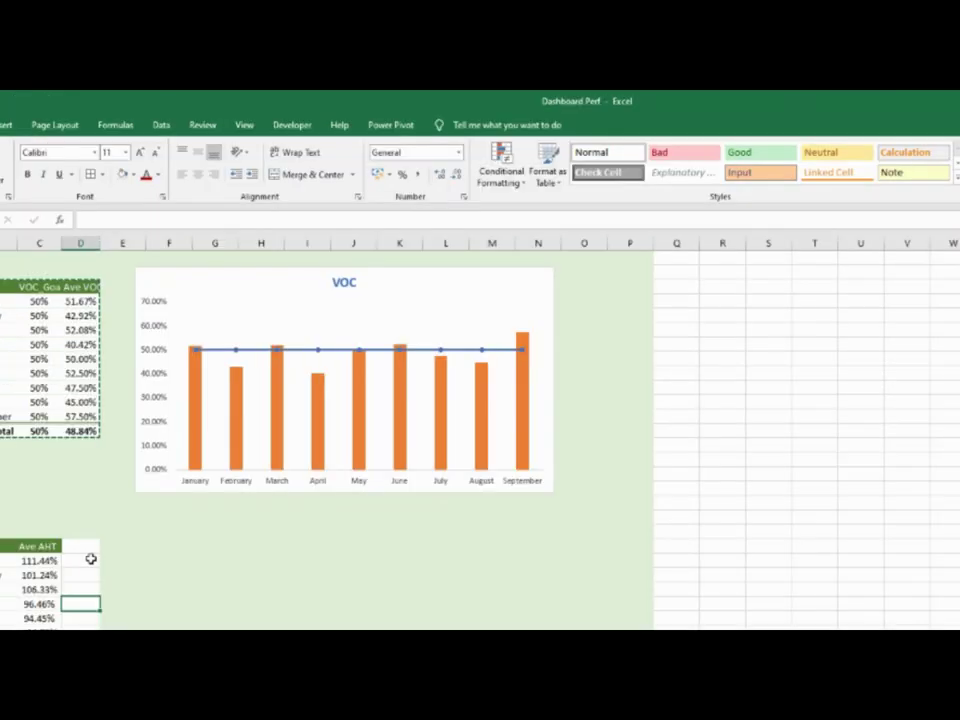
{"action": "left_click", "coordinate": [100, 426]}
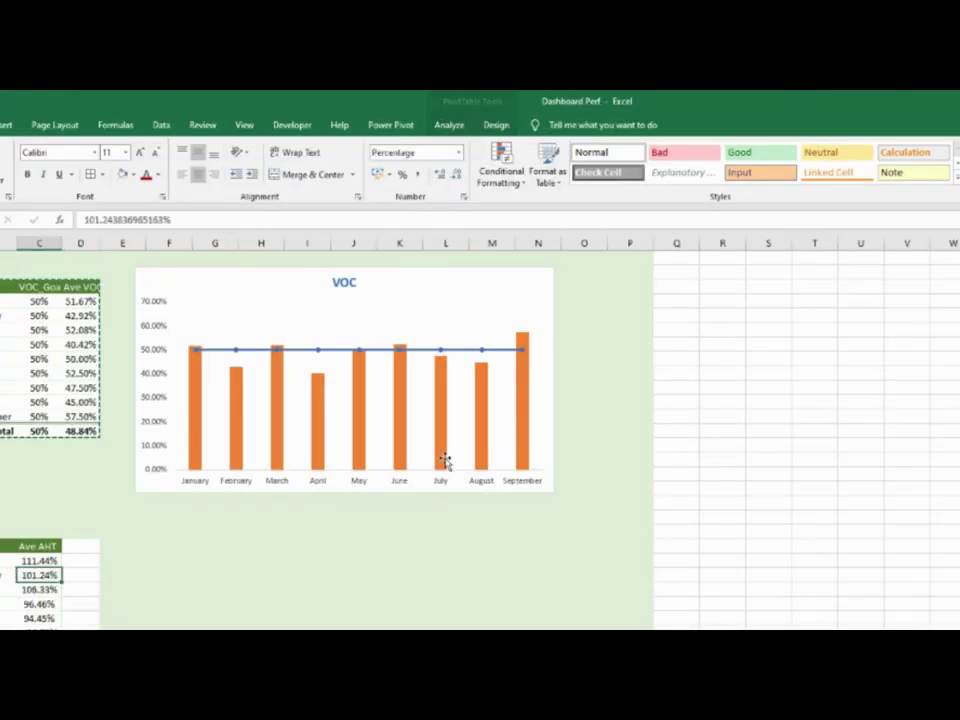
Add calculated field Goal 3 with formula =100% to the B42 pivot
{"action": "left_click", "coordinate": [450, 127]}
{"action": "left_click", "coordinate": [657, 180]}
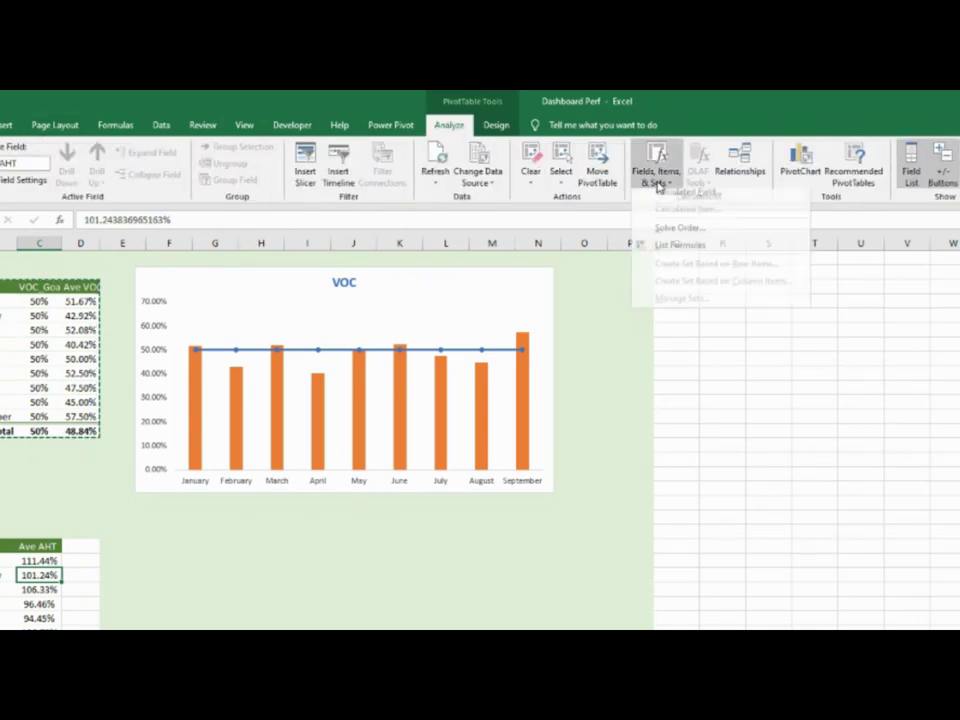
{"action": "left_click", "coordinate": [690, 195]}
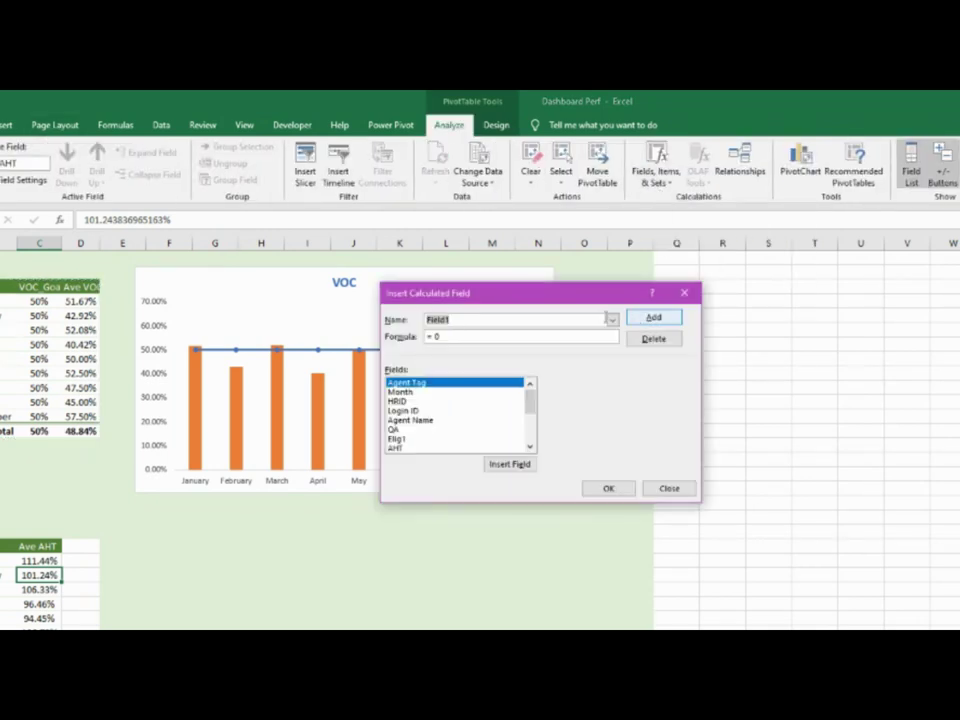
{"action": "type", "text": "Goal 3"}
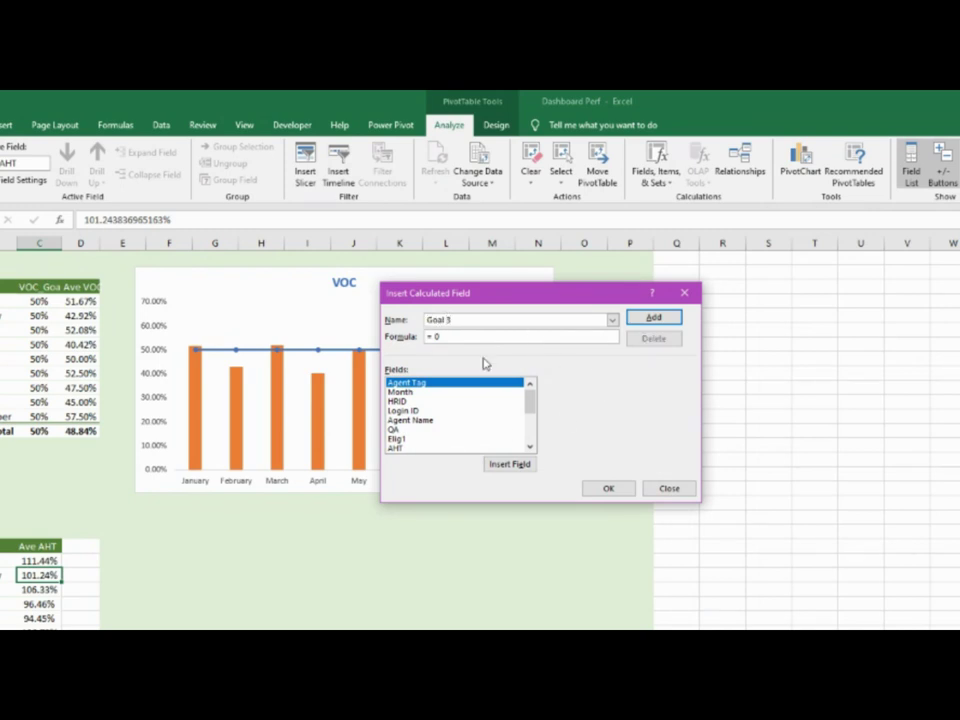
{"action": "left_click_drag", "start_coordinate": [437, 338], "coordinate": [463, 336]}
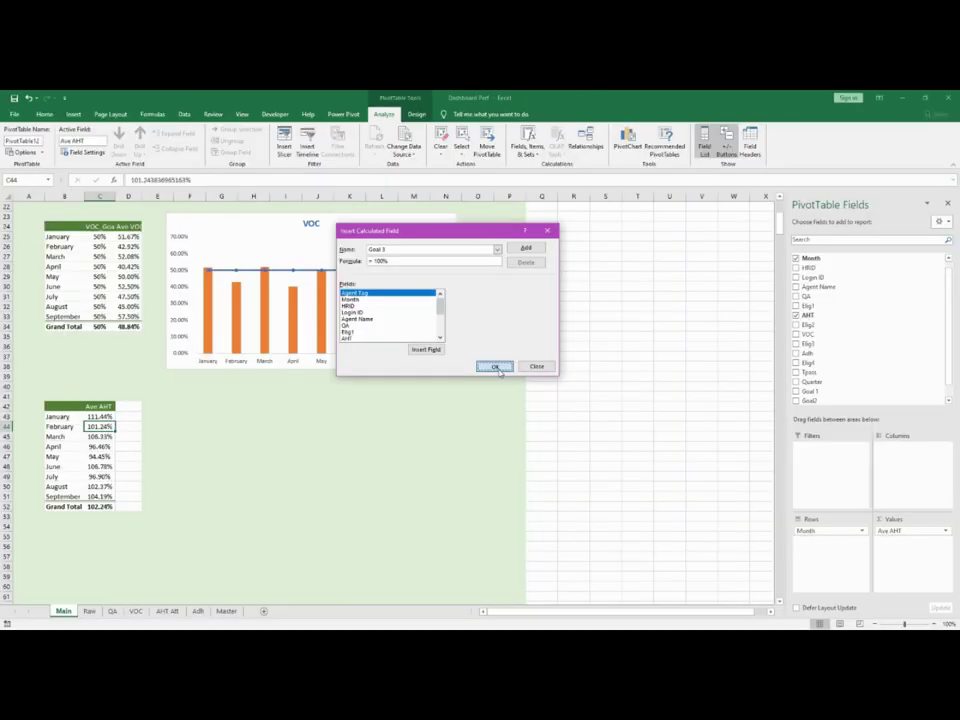
{"action": "left_click", "coordinate": [608, 488]}
Move Goal 3 above Ave AHT and rename it AHT_Goal
{"action": "left_click_drag", "start_coordinate": [911, 535], "coordinate": [913, 530]}
{"action": "left_click", "coordinate": [930, 530]}
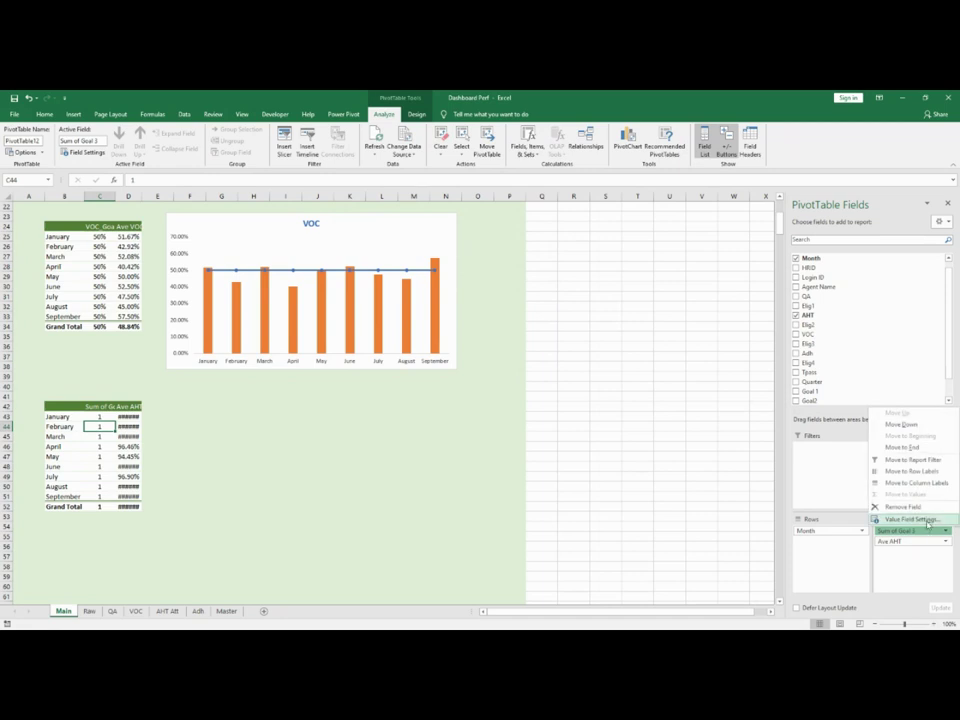
{"action": "left_click", "coordinate": [910, 519]}
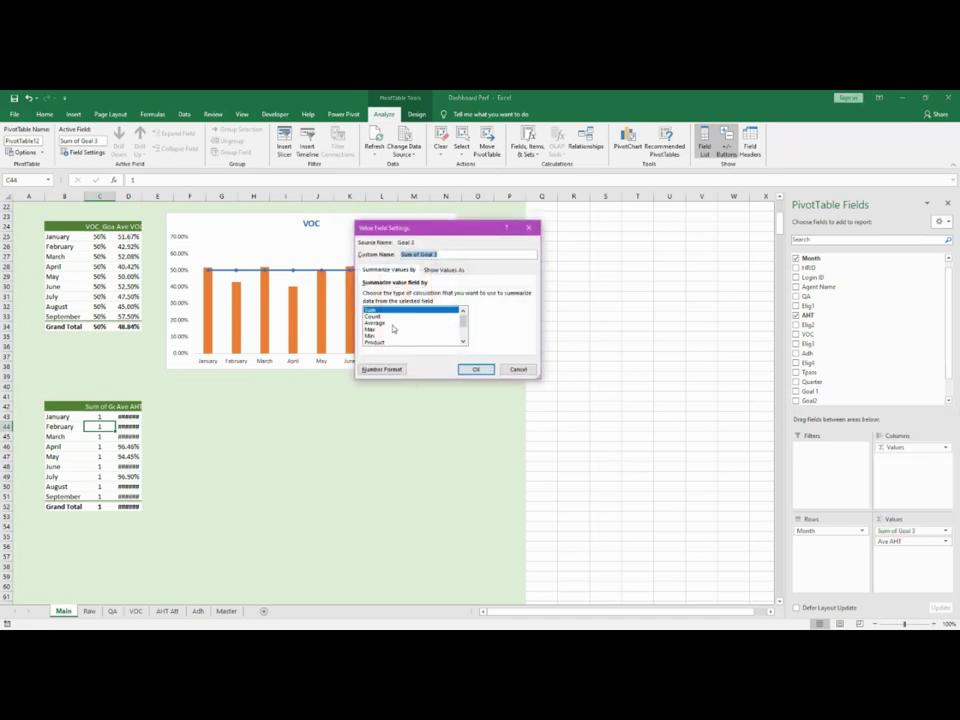
{"action": "left_click", "coordinate": [444, 254]}
{"action": "left_click_drag", "start_coordinate": [421, 254], "coordinate": [350, 252]}
{"action": "key", "text": "BackSpace"}
Give AHT_Goal Percentage format and widen column D to show full averages
{"action": "left_click", "coordinate": [390, 369]}
{"action": "left_click", "coordinate": [338, 264]}
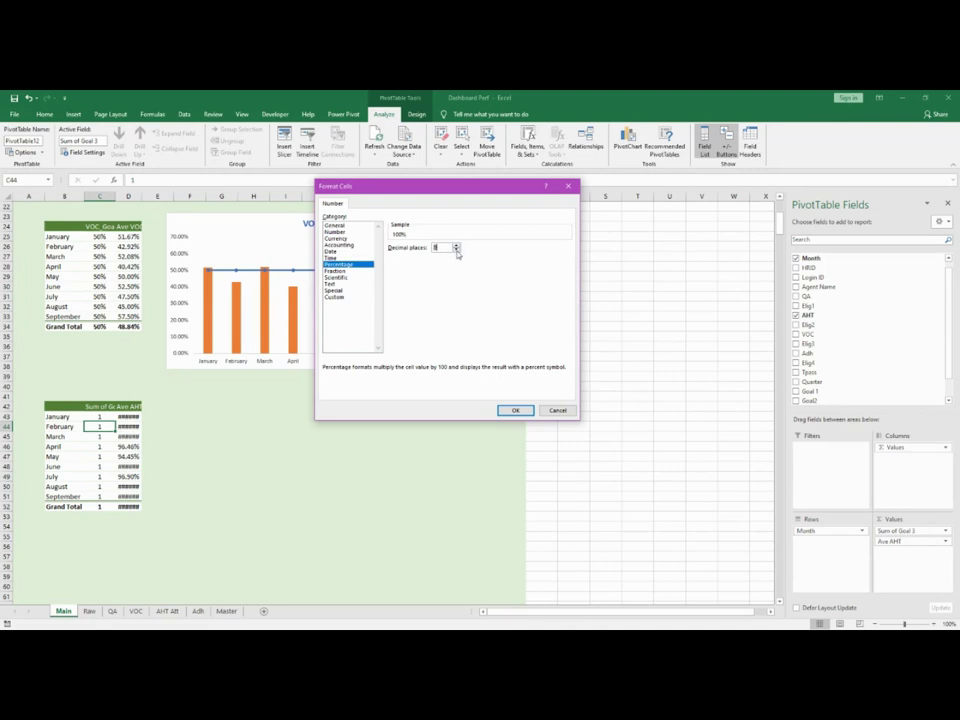
{"action": "left_click", "coordinate": [514, 410]}
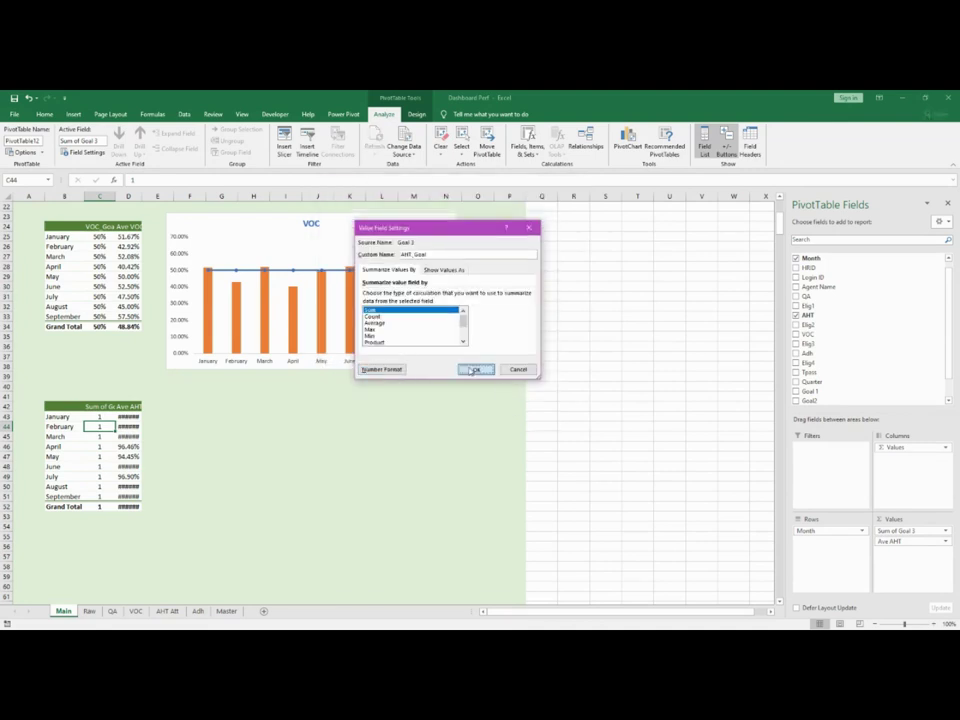
{"action": "left_click", "coordinate": [474, 370]}
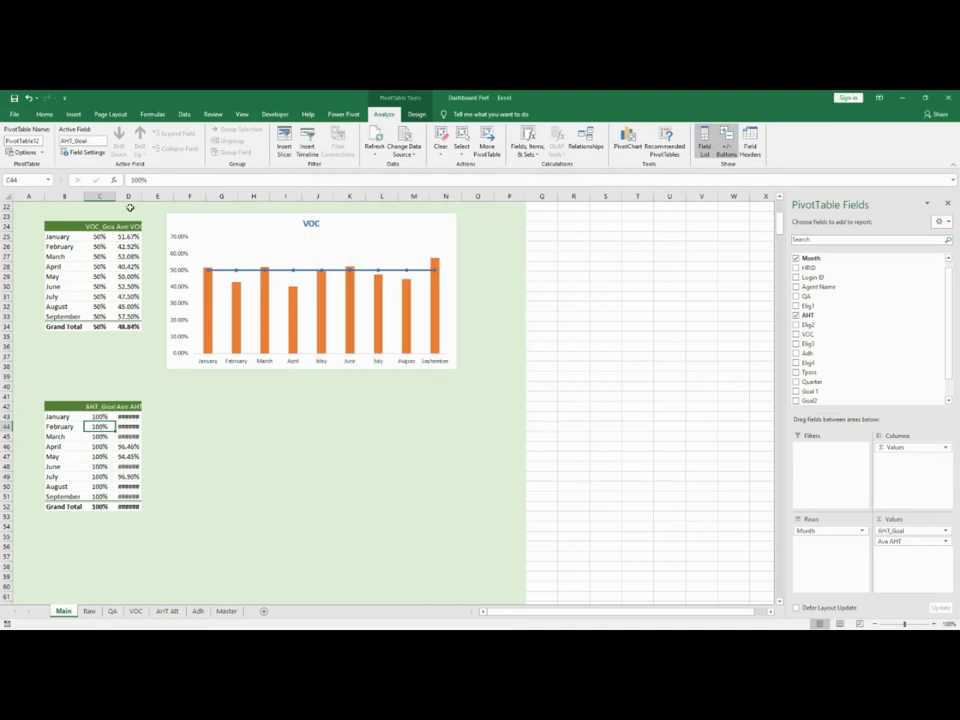
{"action": "left_click_drag", "start_coordinate": [142, 197], "coordinate": [154, 201]}
Insert a combo PivotChart: AHT_Goal as line with markers, Ave AHT as clustered columns
{"action": "left_click", "coordinate": [234, 466]}
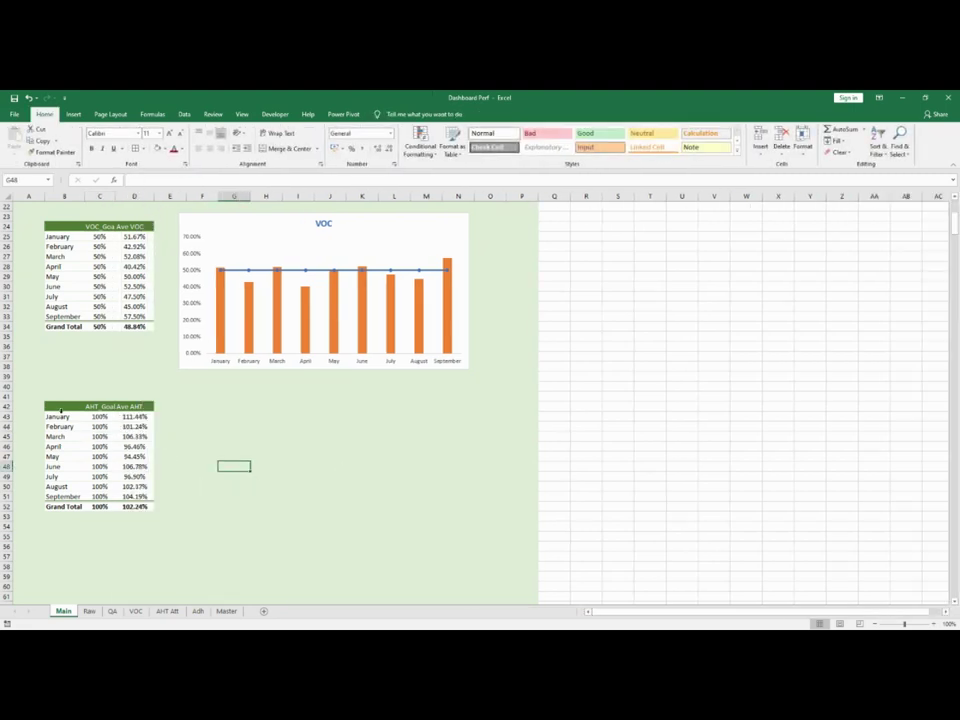
{"action": "left_click_drag", "start_coordinate": [60, 410], "coordinate": [140, 496]}
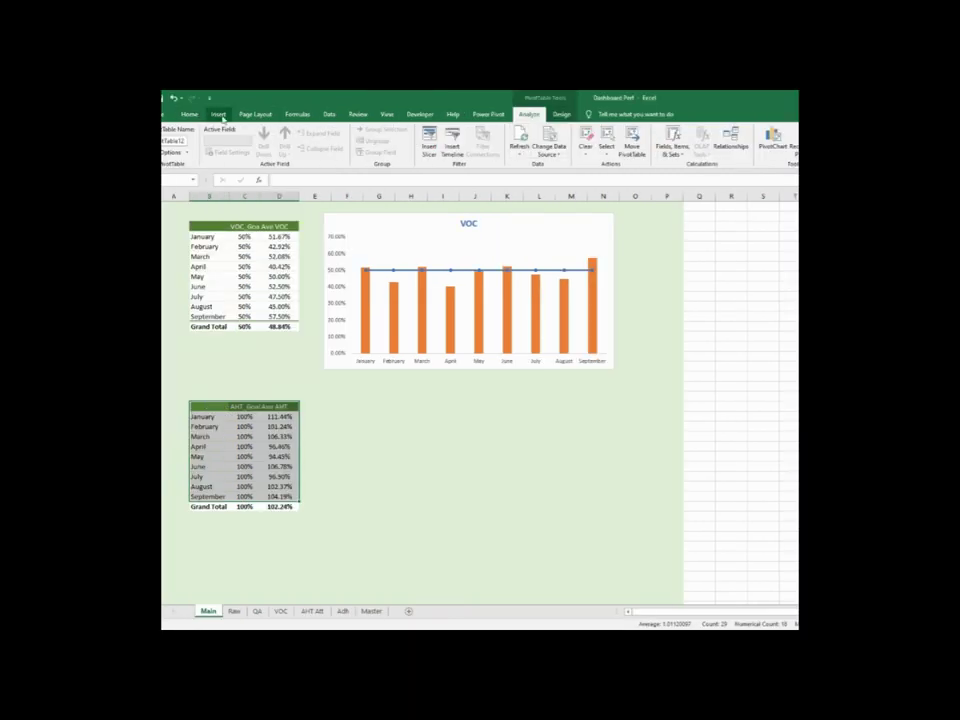
{"action": "left_click", "coordinate": [73, 114]}
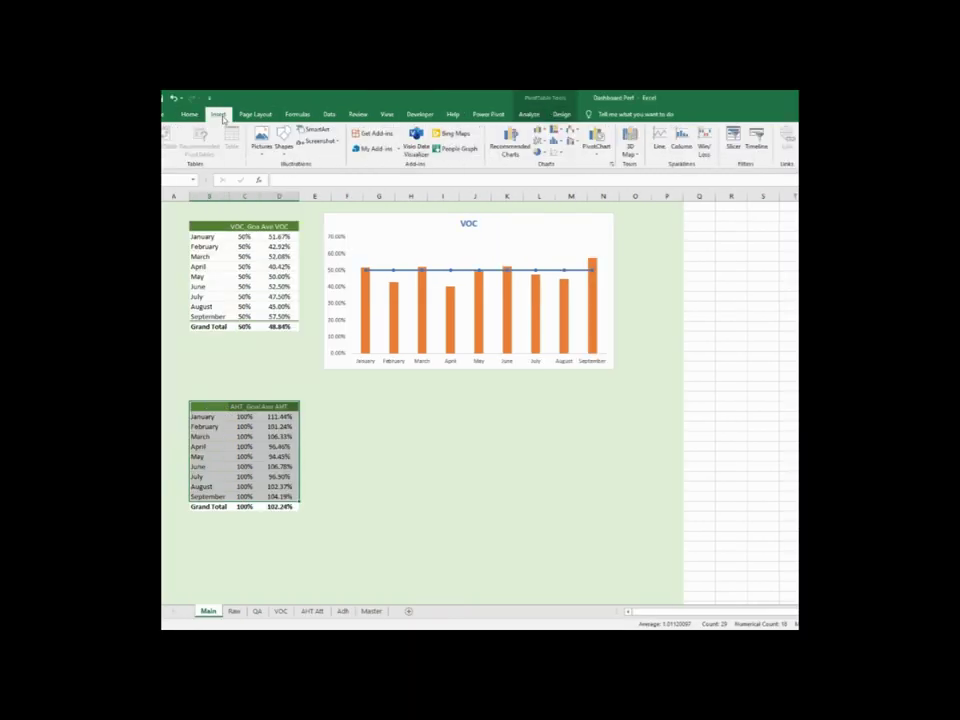
{"action": "left_click", "coordinate": [596, 148]}
{"action": "left_click", "coordinate": [600, 168]}
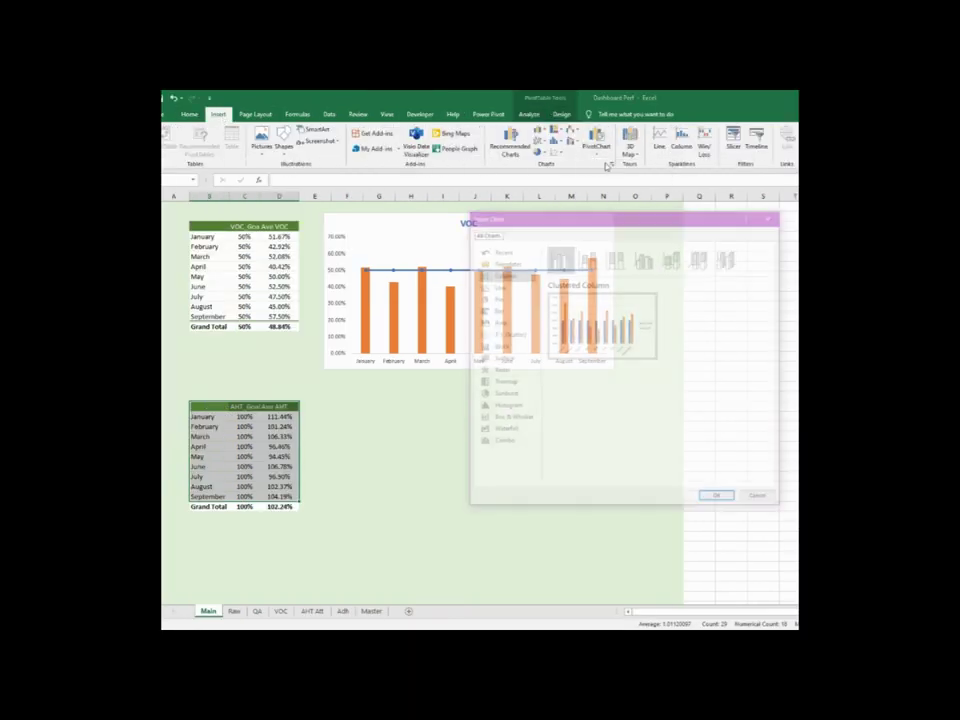
{"action": "left_click", "coordinate": [502, 442]}
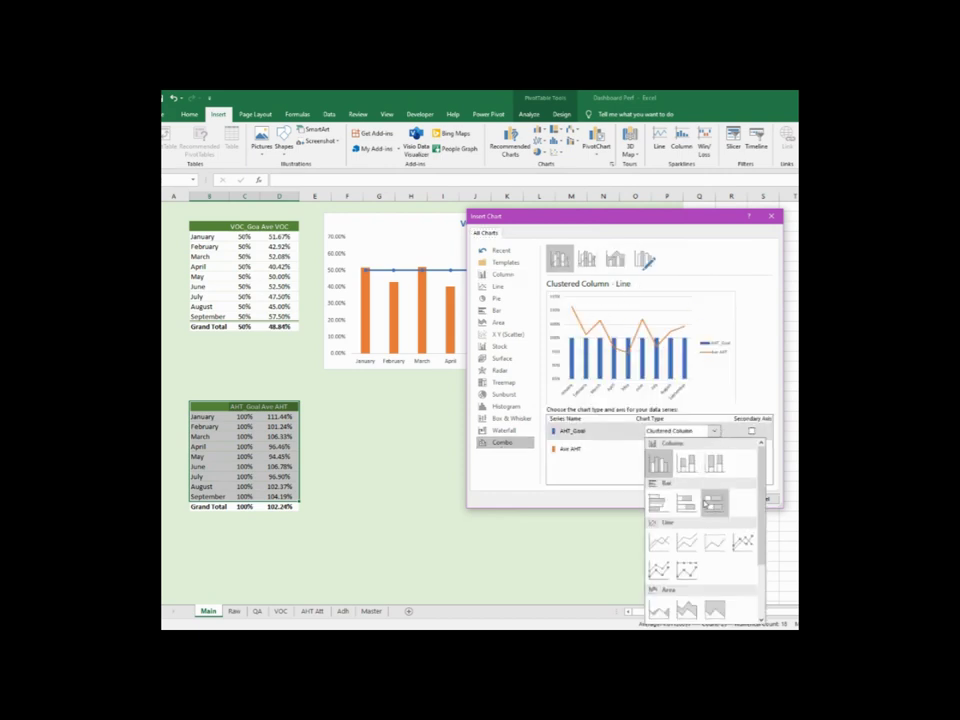
{"action": "left_click", "coordinate": [742, 541]}
{"action": "left_click", "coordinate": [716, 455]}
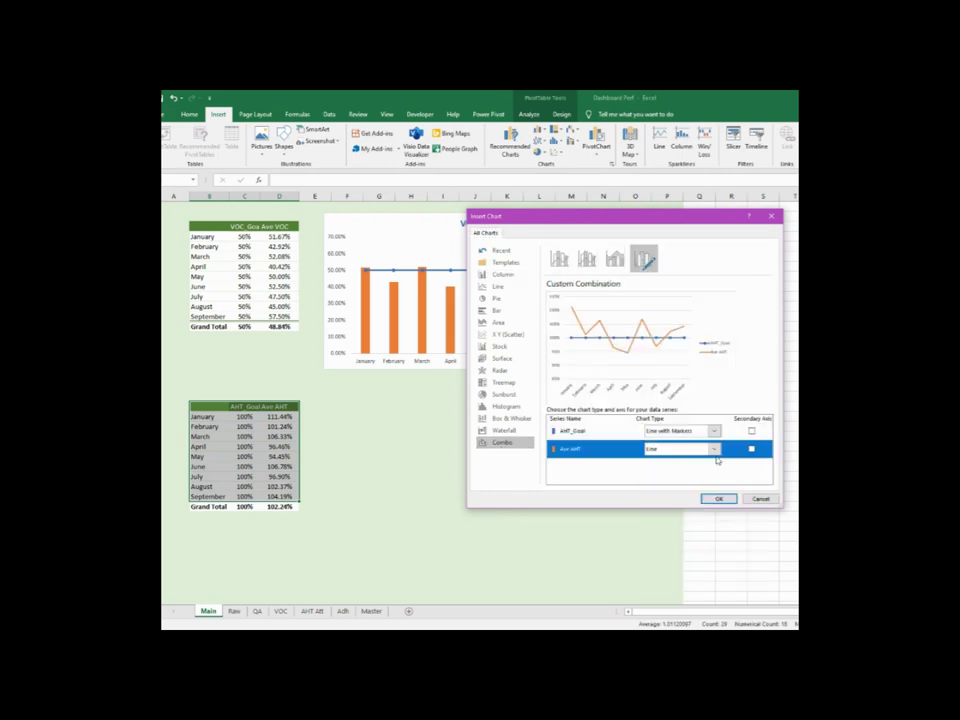
{"action": "left_click", "coordinate": [716, 452]}
{"action": "left_click", "coordinate": [667, 282]}
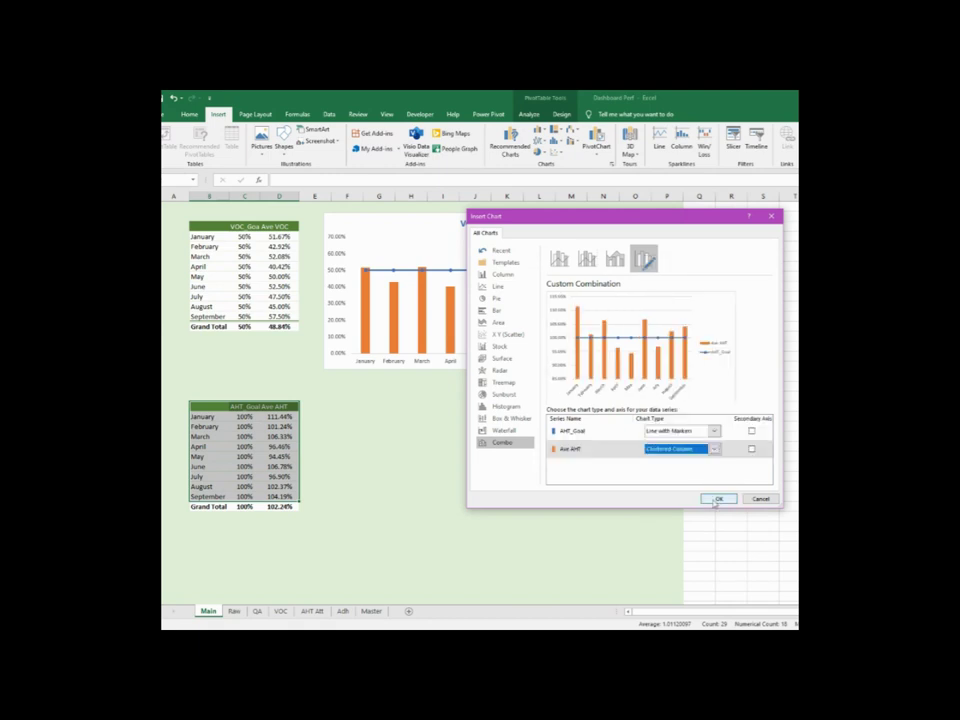
{"action": "left_click", "coordinate": [716, 498]}
Enlarge the AHT chart and place it below the VOC chart
{"action": "left_click_drag", "start_coordinate": [497, 343], "coordinate": [407, 215]}
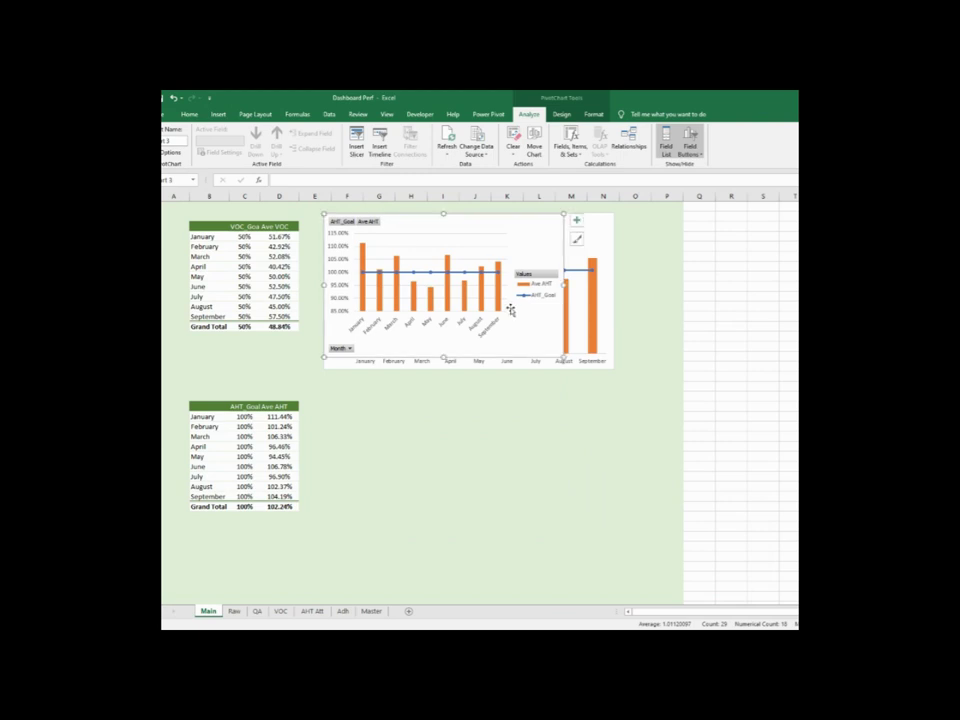
{"action": "left_click_drag", "start_coordinate": [563, 356], "coordinate": [613, 369]}
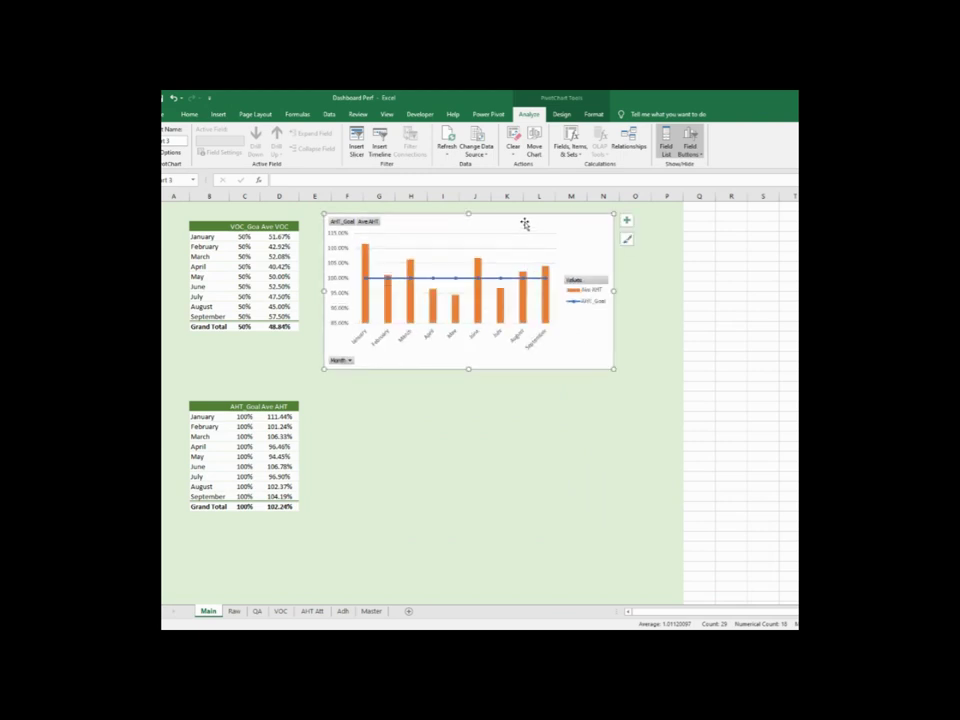
{"action": "left_click_drag", "start_coordinate": [524, 224], "coordinate": [527, 403]}
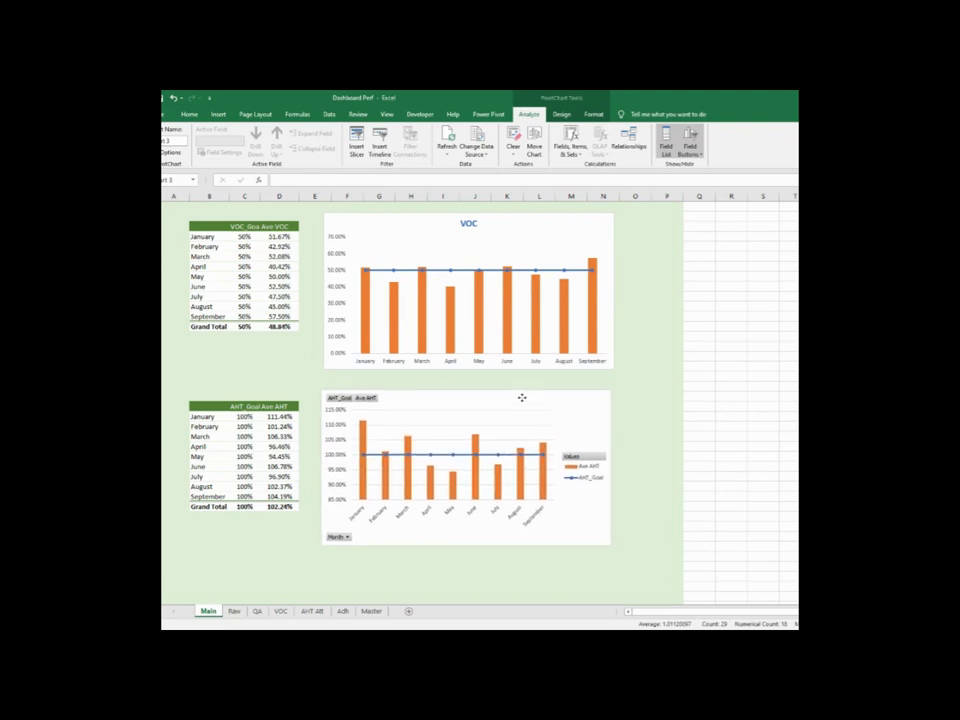
Hide all field buttons on the AHT chart and delete its legend
{"action": "left_click", "coordinate": [521, 407]}
{"action": "right_click", "coordinate": [373, 399]}
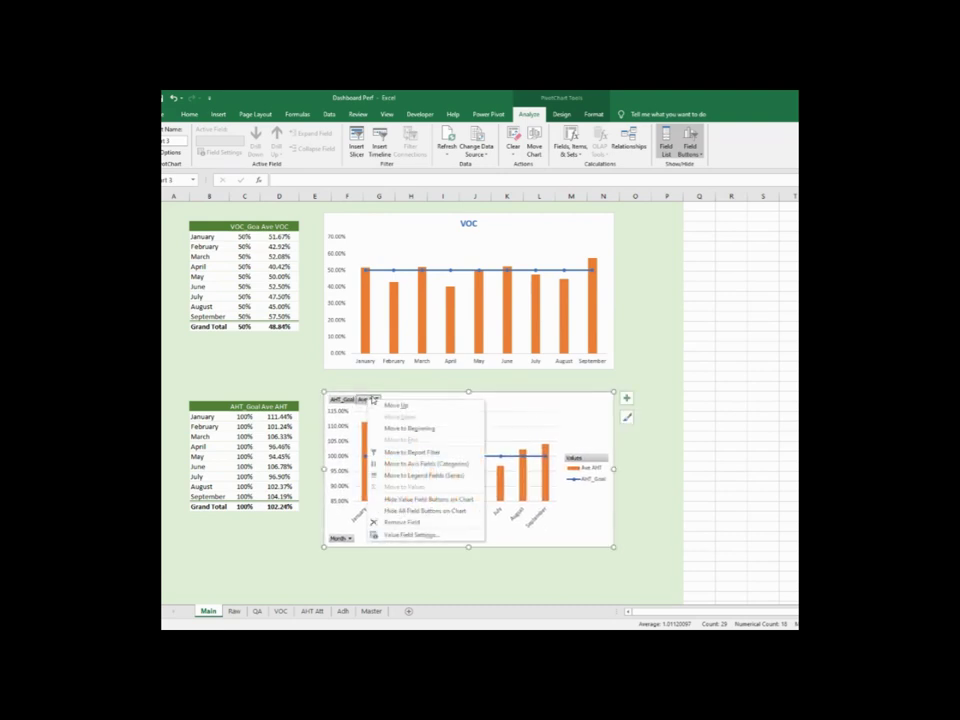
{"action": "left_click", "coordinate": [420, 510]}
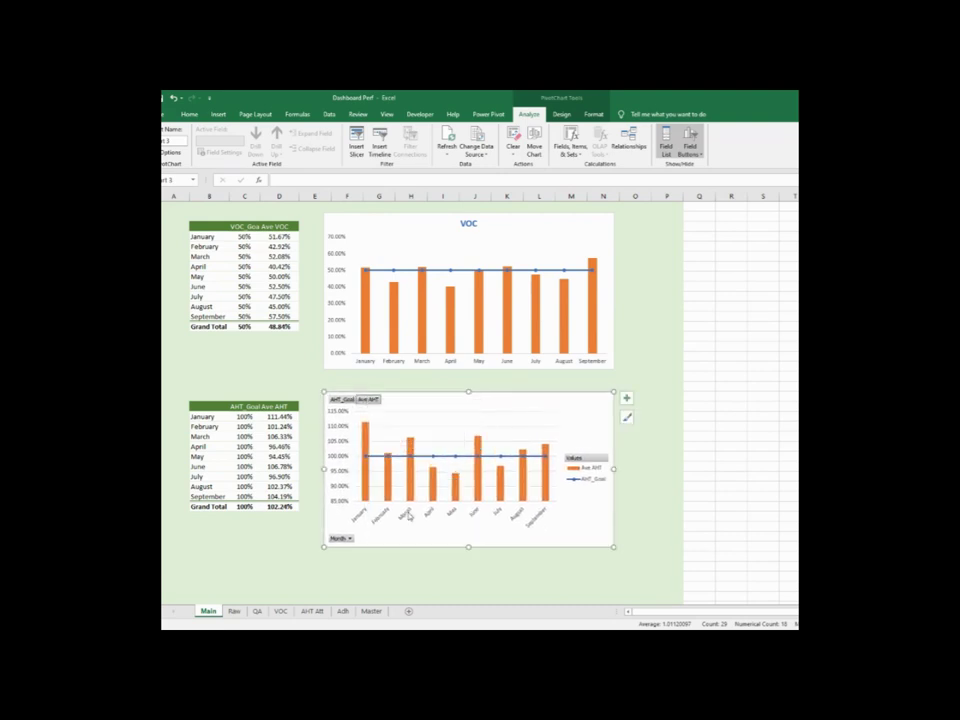
{"action": "left_click", "coordinate": [592, 470]}
{"action": "key", "text": "Delete"}
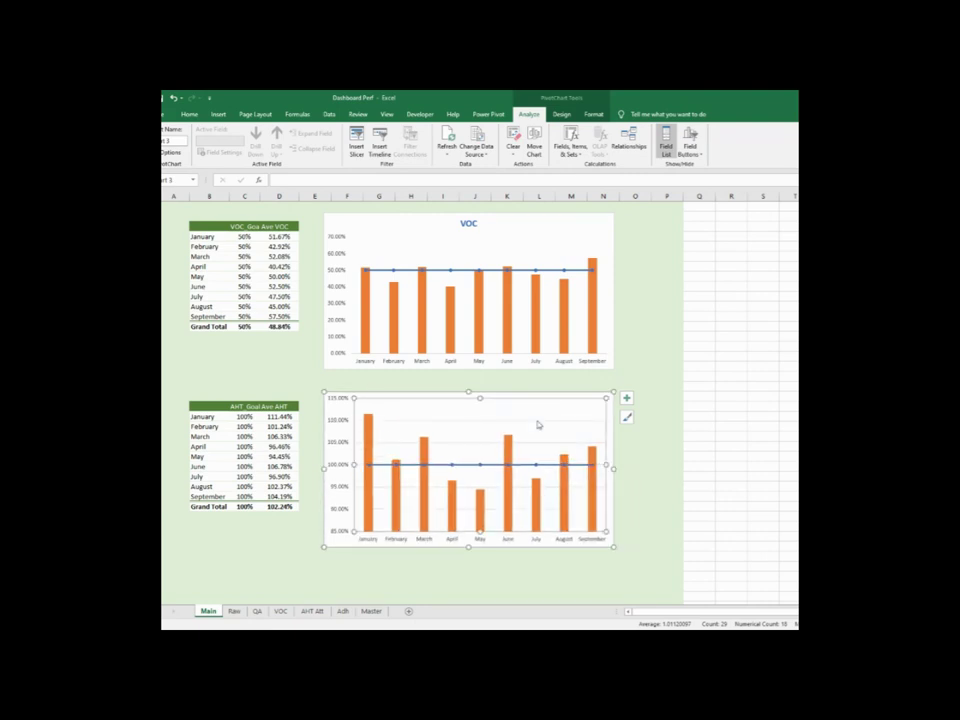
Add the chart title 'AHT Att' and colour it orange
{"action": "left_click", "coordinate": [626, 398]}
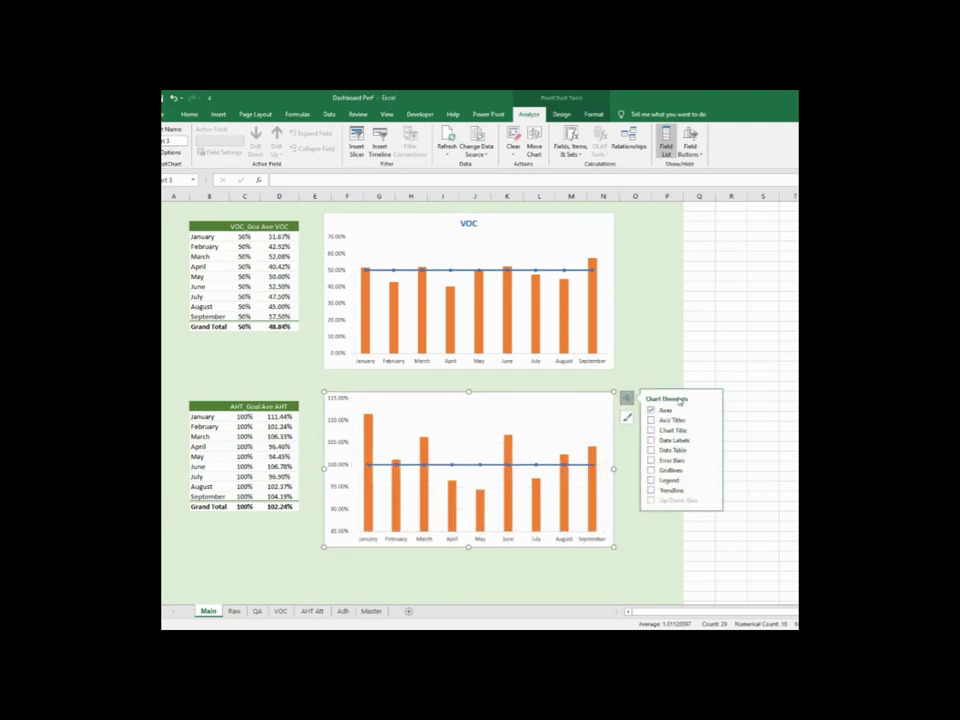
{"action": "left_click", "coordinate": [660, 430]}
{"action": "triple_click", "coordinate": [462, 404]}
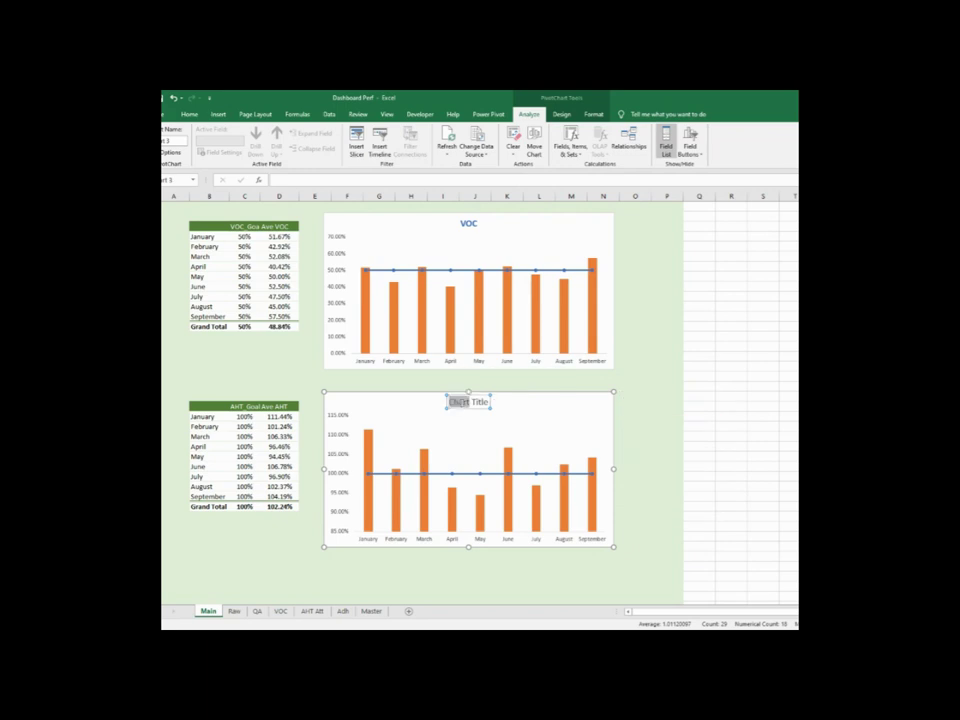
{"action": "type", "text": "AHT Att"}
{"action": "triple_click", "coordinate": [463, 405]}
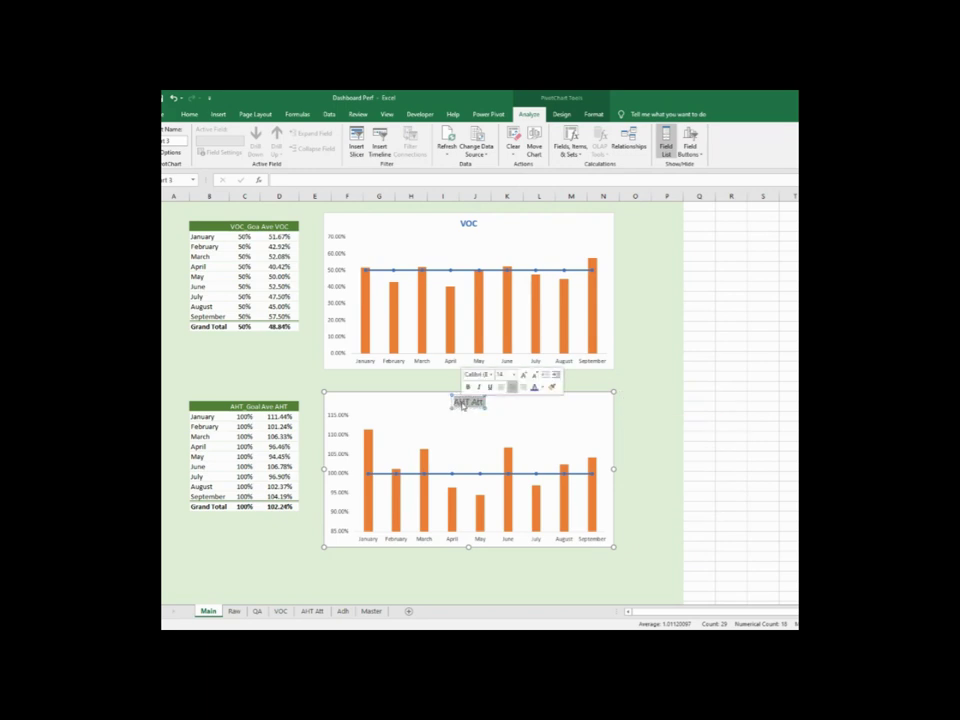
{"action": "left_click", "coordinate": [542, 387]}
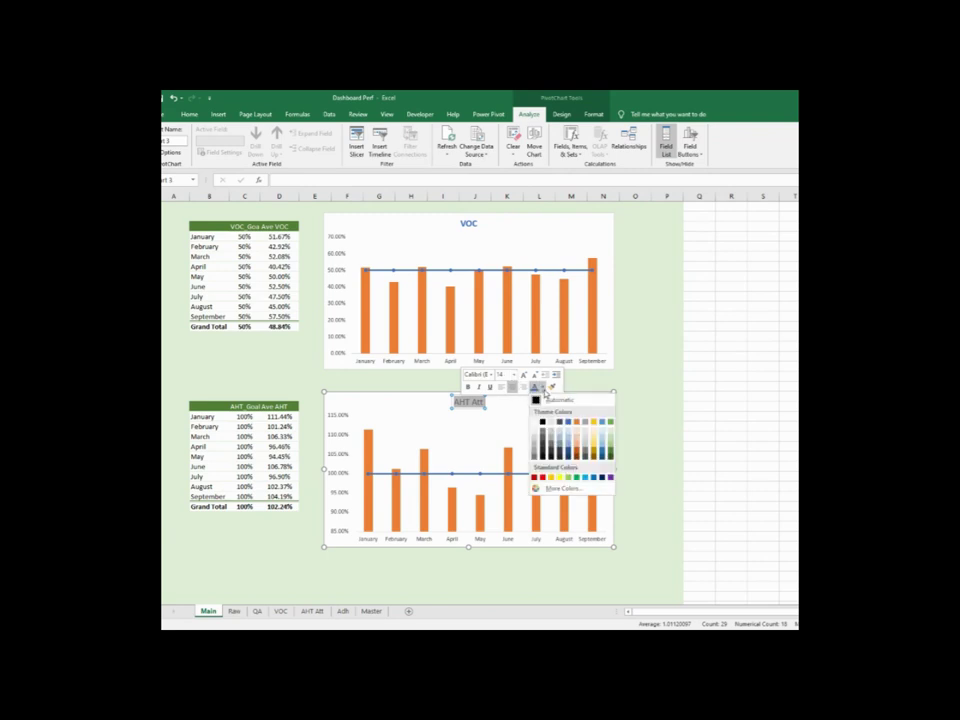
{"action": "left_click", "coordinate": [577, 461]}
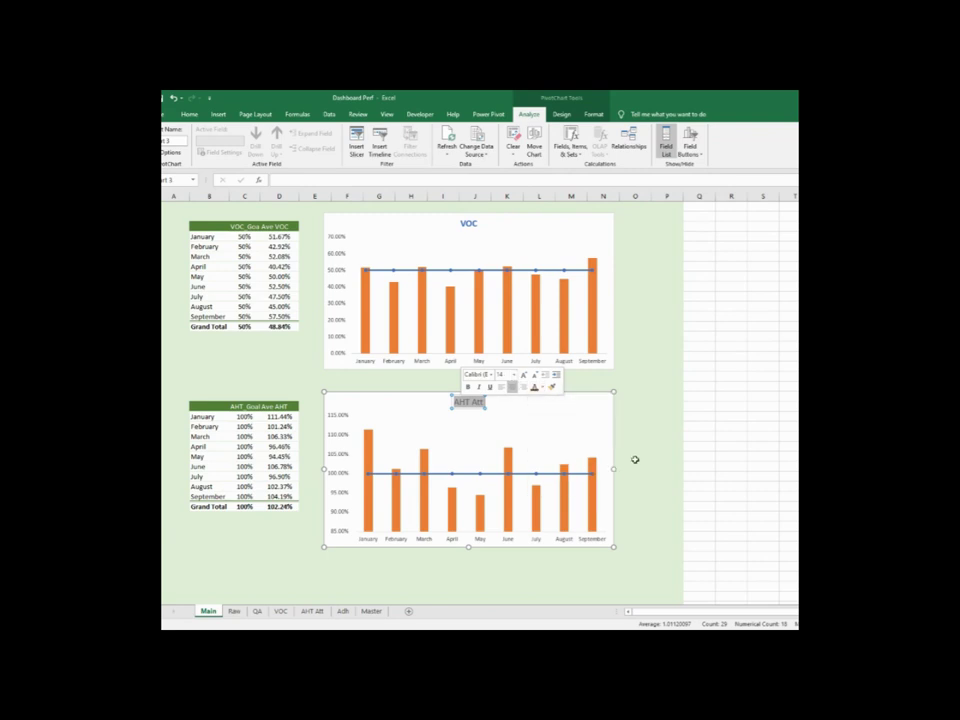
{"action": "left_click", "coordinate": [640, 456]}
{"action": "scroll", "coordinate": [594, 426], "scroll_direction": "down", "scroll_amount": 3}
Copy the AHT pivot table and paste it at B59
{"action": "scroll", "coordinate": [598, 410], "scroll_direction": "up", "scroll_amount": 10}
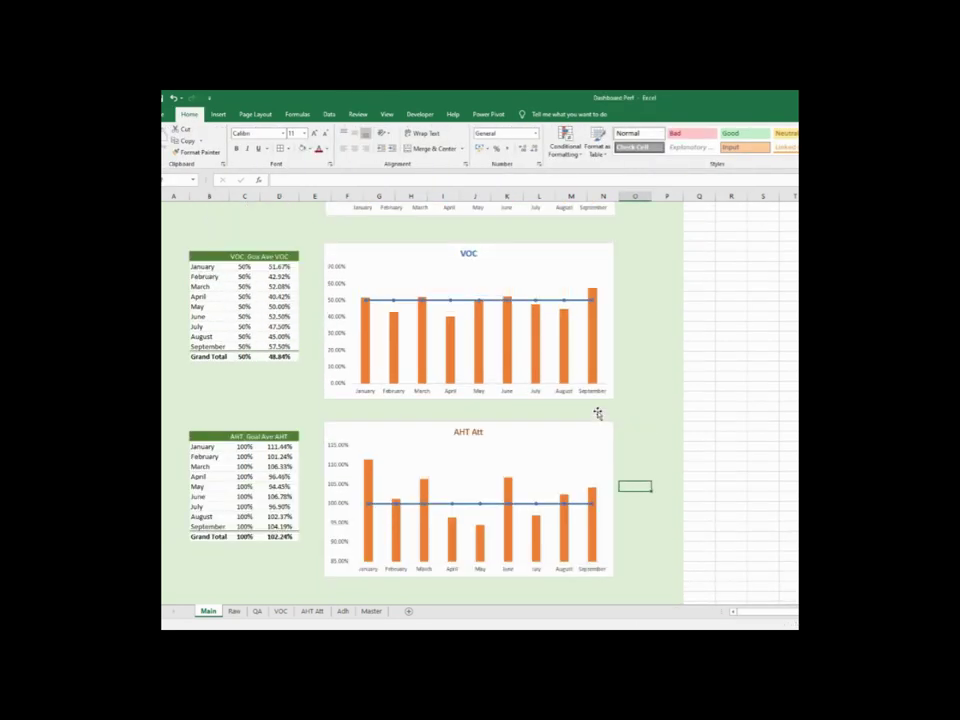
{"action": "scroll", "coordinate": [600, 411], "scroll_direction": "down", "scroll_amount": 8}
{"action": "left_click_drag", "start_coordinate": [222, 350], "coordinate": [287, 447]}
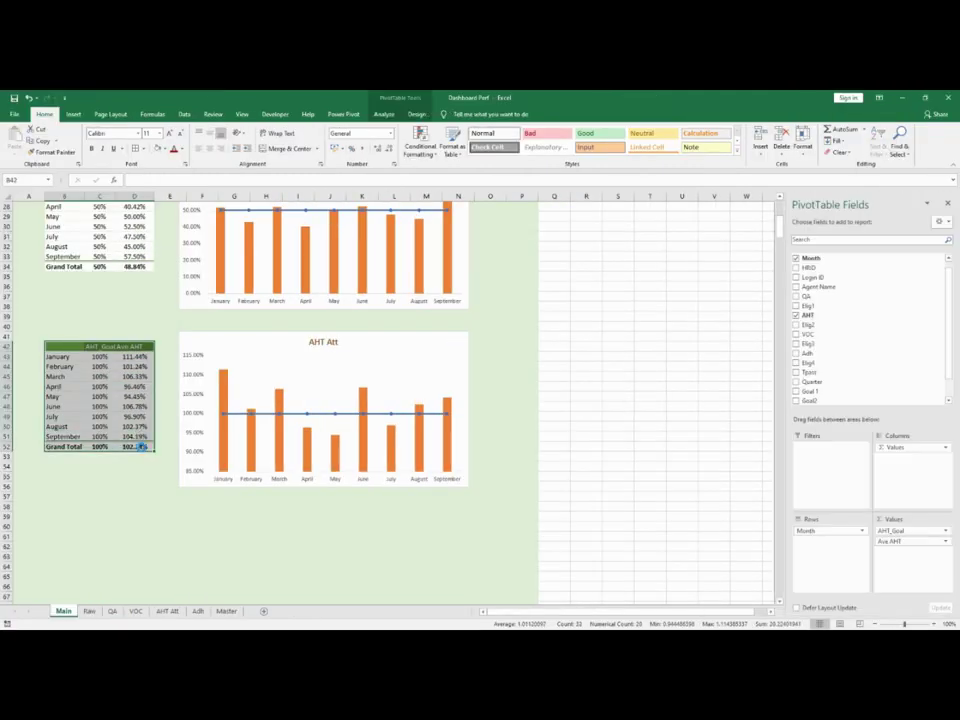
{"action": "key", "text": "ctrl+c"}
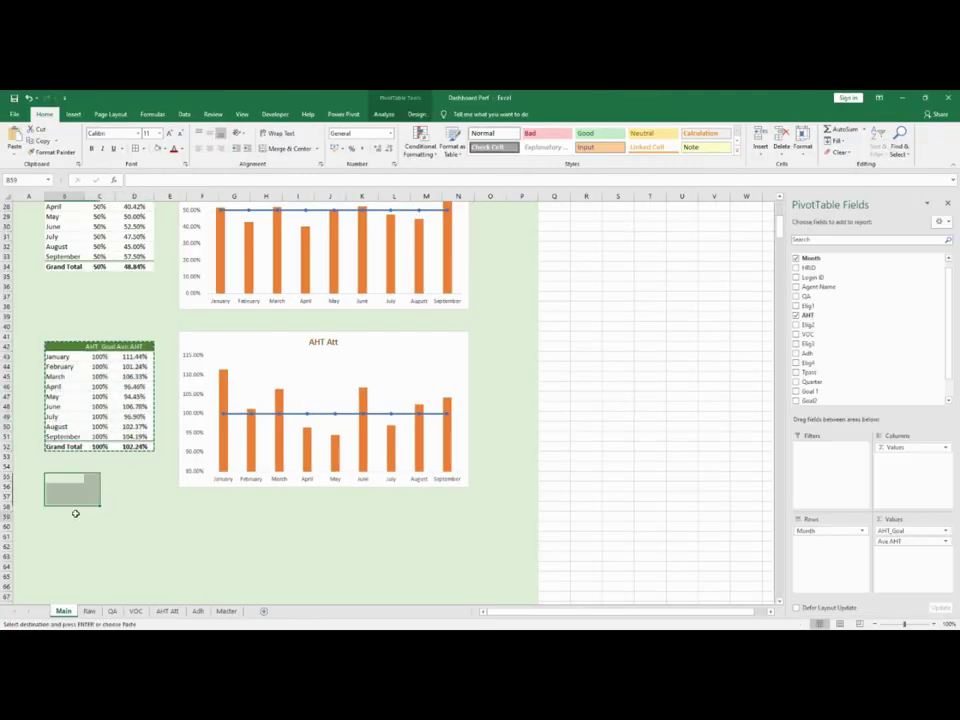
{"action": "left_click", "coordinate": [66, 515]}
{"action": "key", "text": "ctrl+v"}
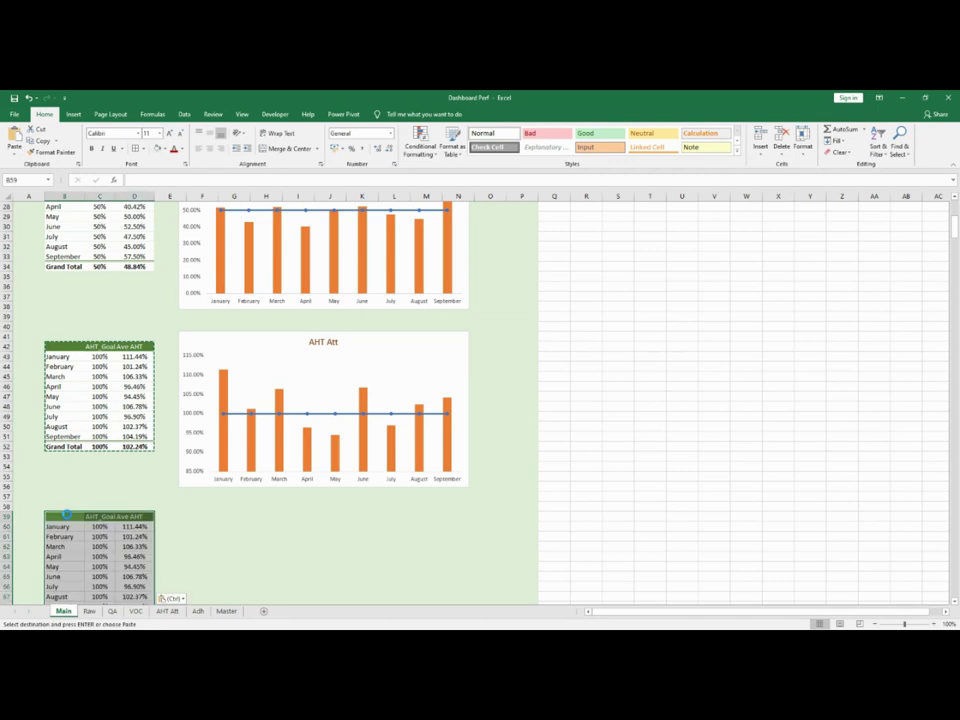
{"action": "scroll", "coordinate": [185, 509], "scroll_direction": "down", "scroll_amount": 4}
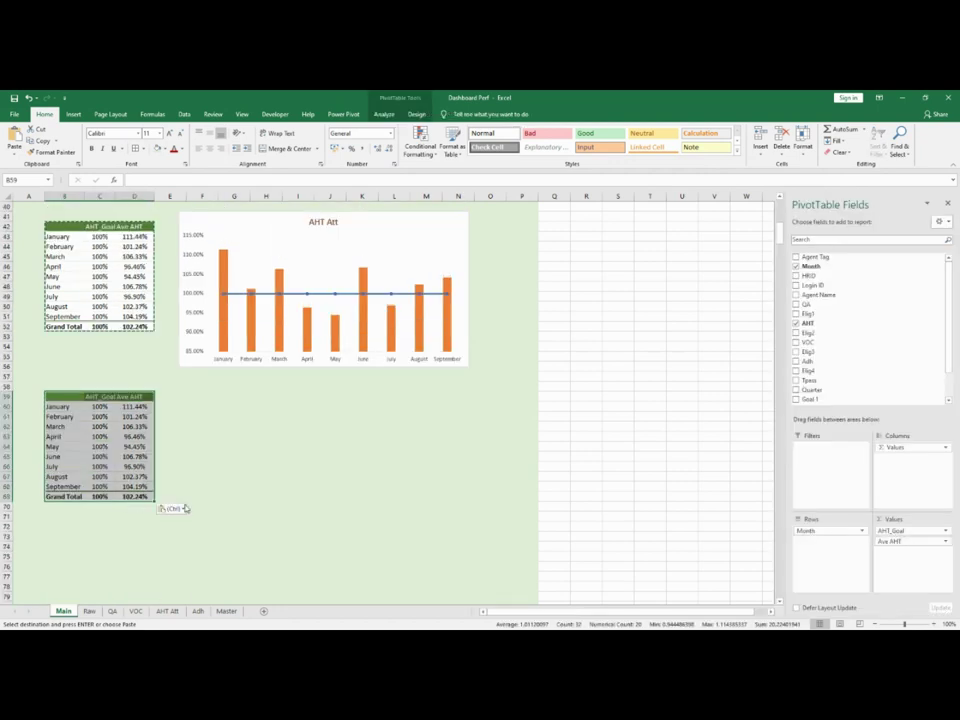
{"action": "left_click", "coordinate": [253, 477]}
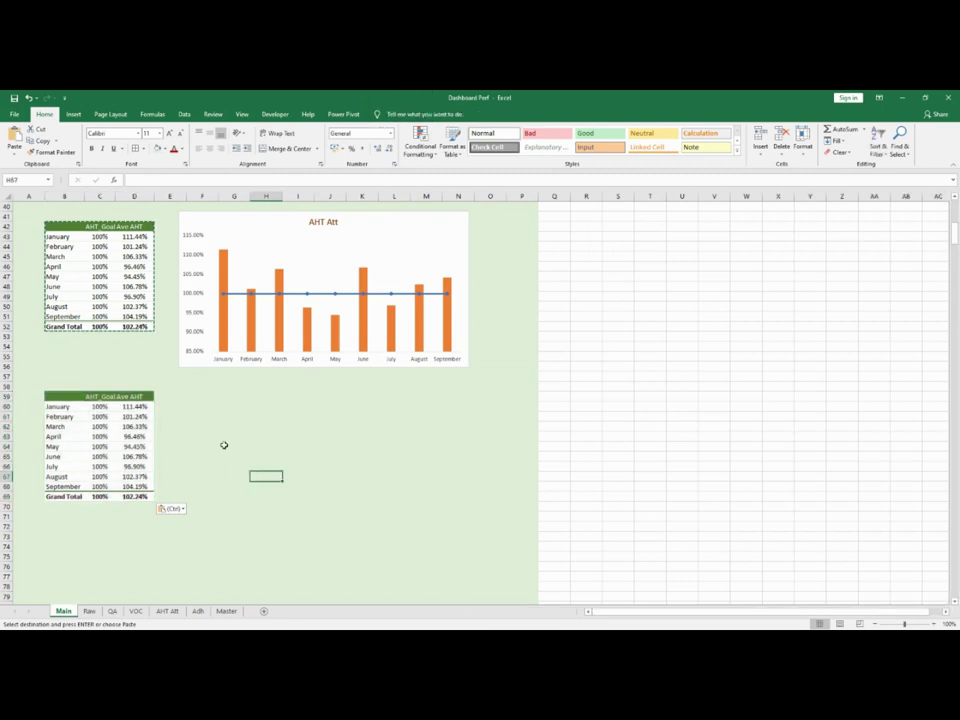
Remove AHT_Goal and Ave AHT from the copy so it sums Adh by month
{"action": "left_click", "coordinate": [101, 426]}
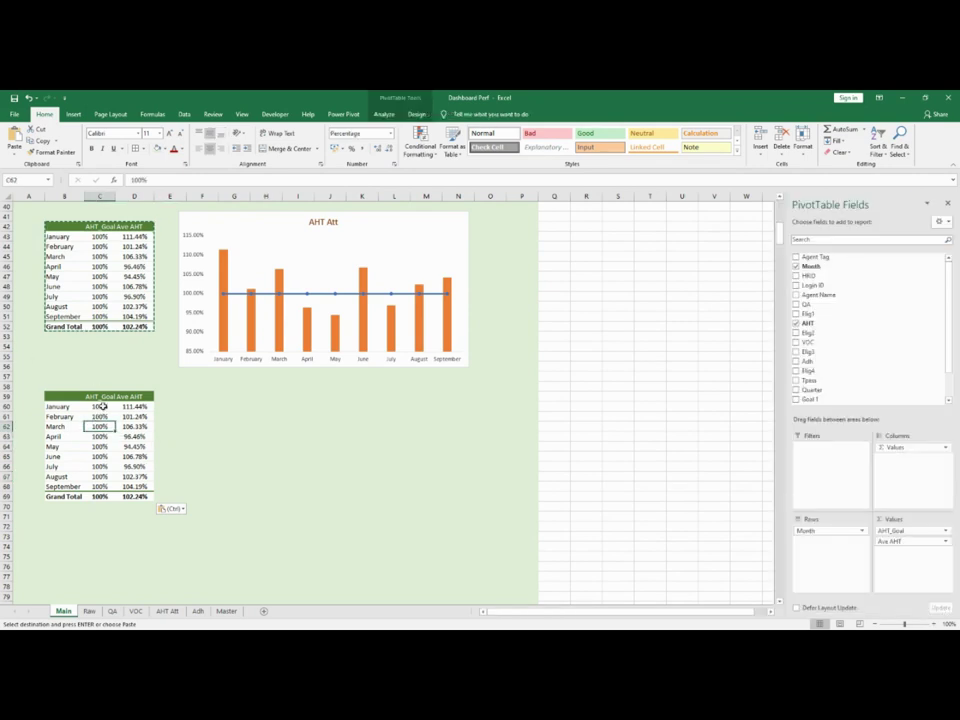
{"action": "left_click", "coordinate": [102, 406]}
{"action": "left_click_drag", "start_coordinate": [905, 530], "coordinate": [872, 328]}
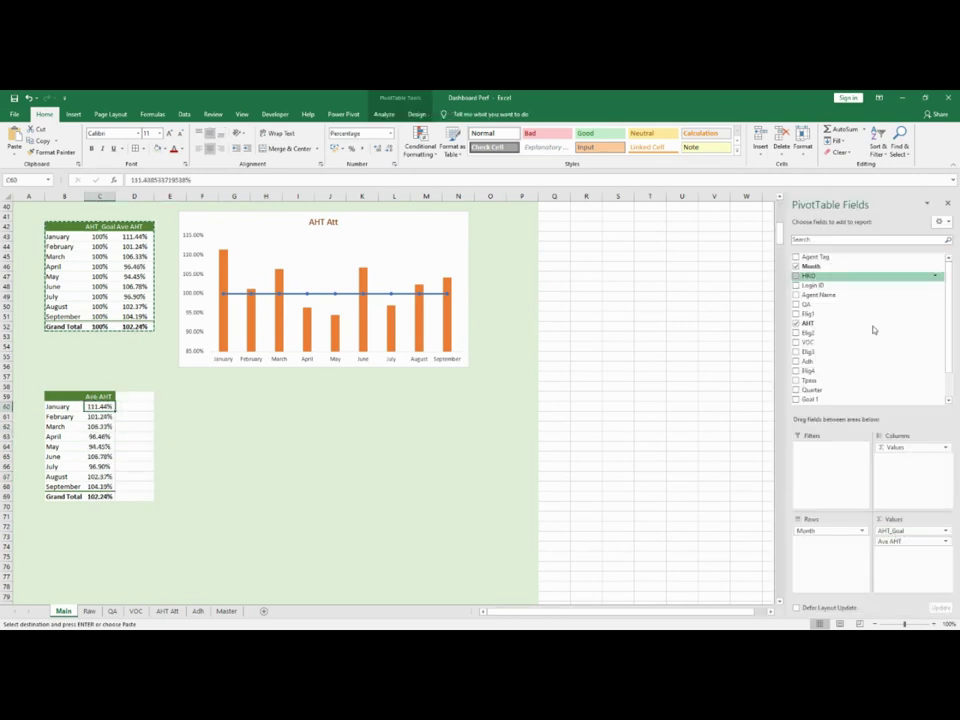
{"action": "mouse_move", "coordinate": [896, 530]}
{"action": "left_mouse_down"}
{"action": "mouse_move", "coordinate": [859, 302]}
{"action": "mouse_move", "coordinate": [882, 538]}
{"action": "left_mouse_up"}
{"action": "scroll", "coordinate": [833, 365], "scroll_direction": "down", "scroll_amount": 1}
Average Adh per month in the B59 pivot, formatted as Number with 2 decimals
{"action": "left_click", "coordinate": [944, 531]}
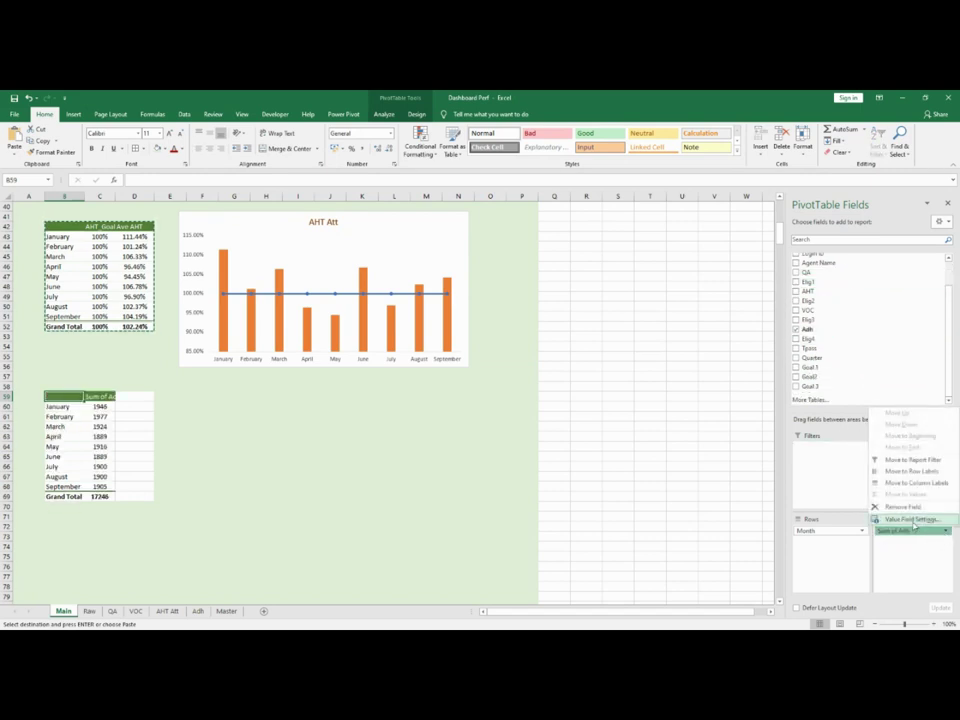
{"action": "left_click", "coordinate": [880, 519]}
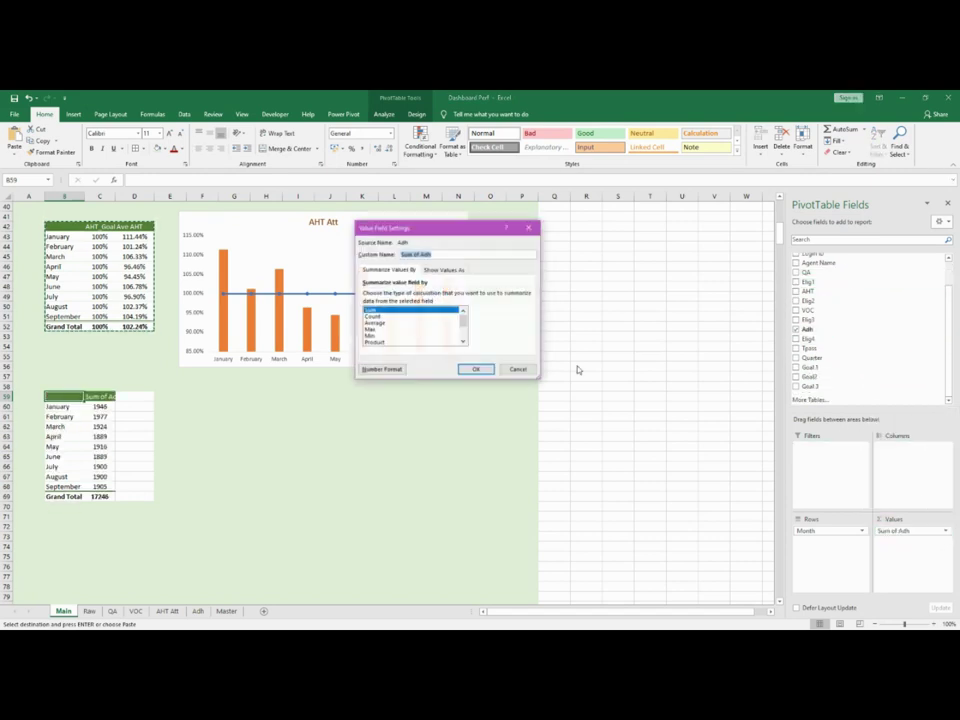
{"action": "left_click", "coordinate": [381, 369]}
{"action": "left_click", "coordinate": [335, 232]}
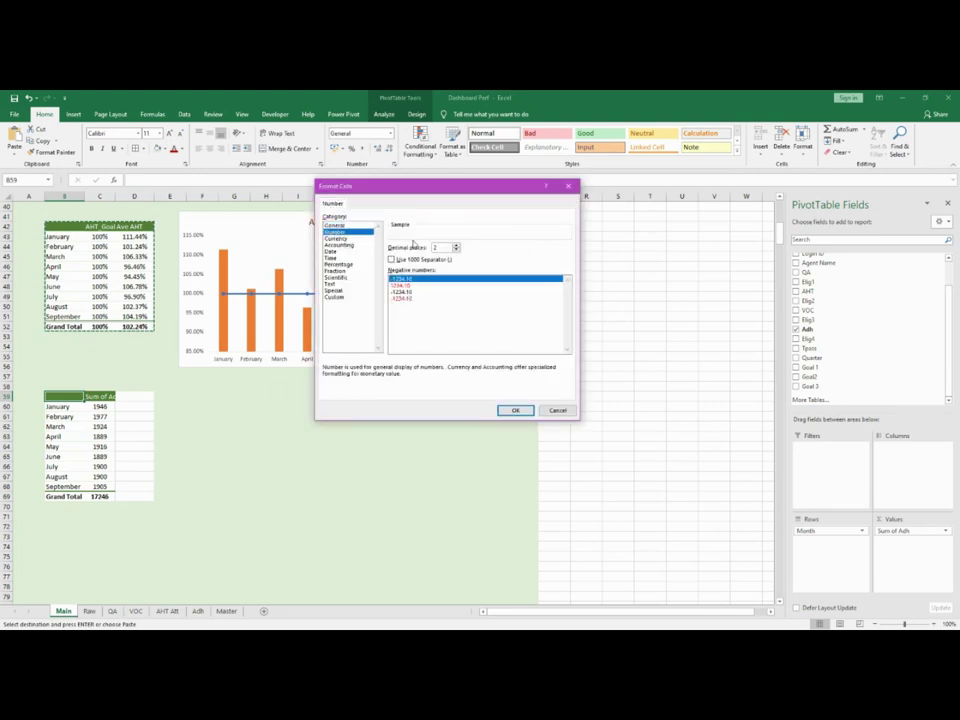
{"action": "left_click", "coordinate": [515, 410]}
{"action": "left_click", "coordinate": [476, 370]}
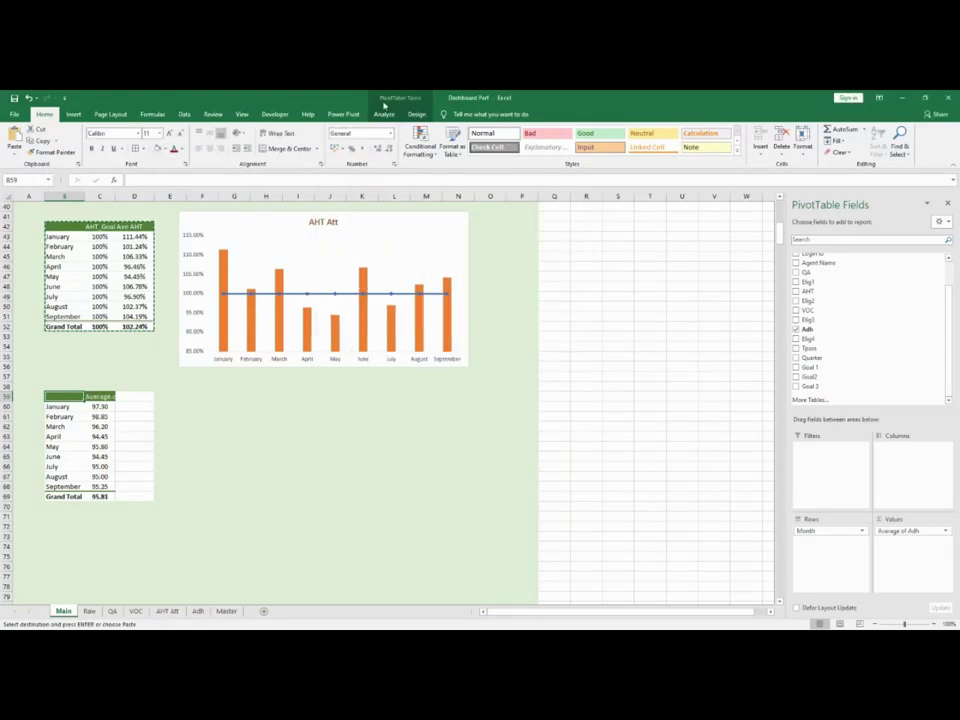
Create calculated field Goal 4 equal to 95 in the B59 pivot
{"action": "left_click", "coordinate": [384, 114]}
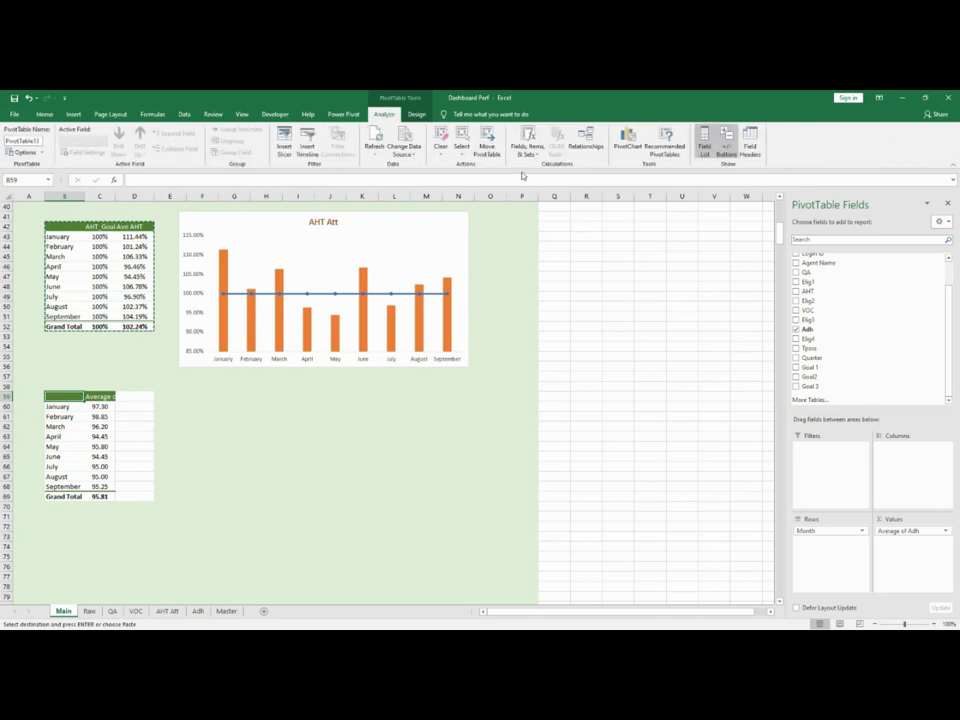
{"action": "left_click", "coordinate": [528, 150]}
{"action": "left_click", "coordinate": [558, 167]}
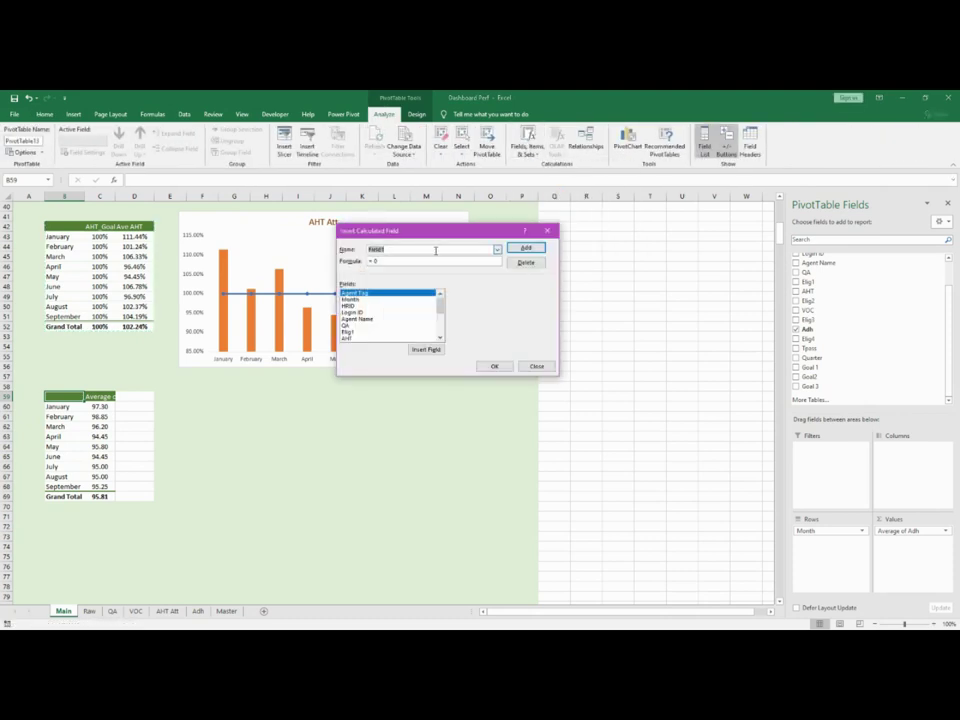
{"action": "type", "text": "Goal 4"}
{"action": "left_click", "coordinate": [526, 248]}
{"action": "left_click", "coordinate": [494, 366]}
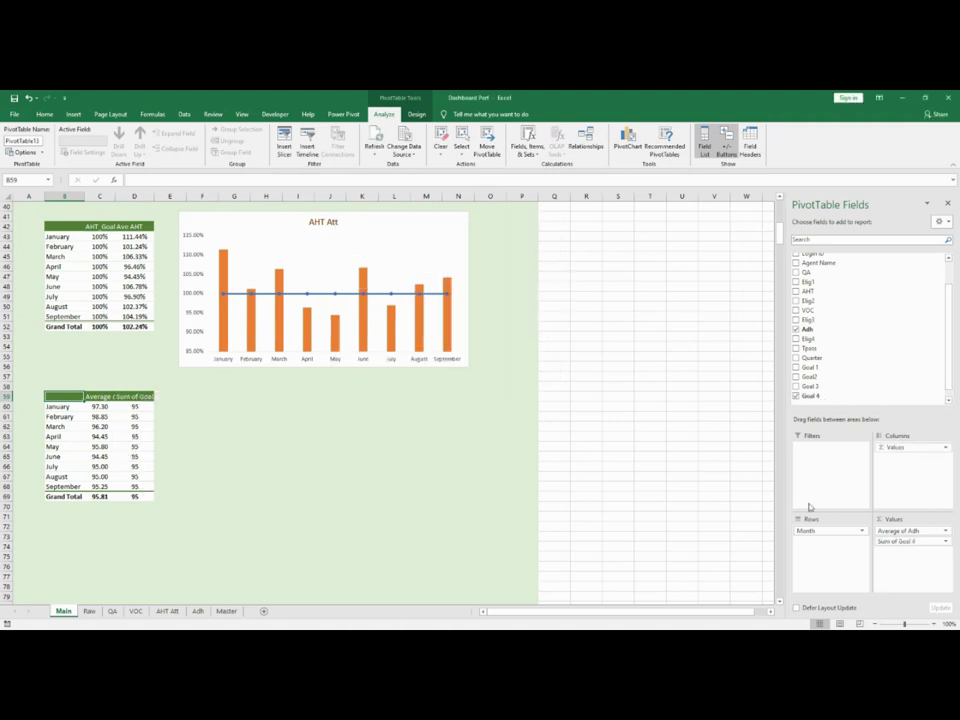
Move Goal 4 before Average of Adh and begin renaming it in Value Field Settings
{"action": "mouse_move", "coordinate": [900, 541]}
{"action": "left_mouse_down"}
{"action": "mouse_move", "coordinate": [890, 528]}
{"action": "mouse_move", "coordinate": [900, 530]}
{"action": "left_mouse_up"}
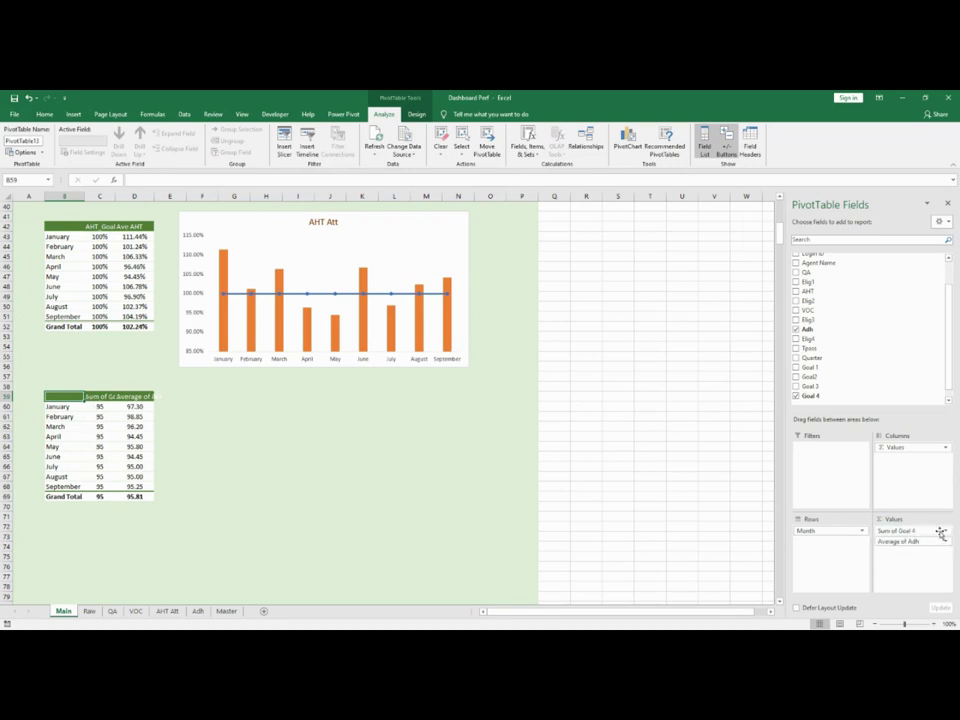
{"action": "left_click", "coordinate": [942, 533]}
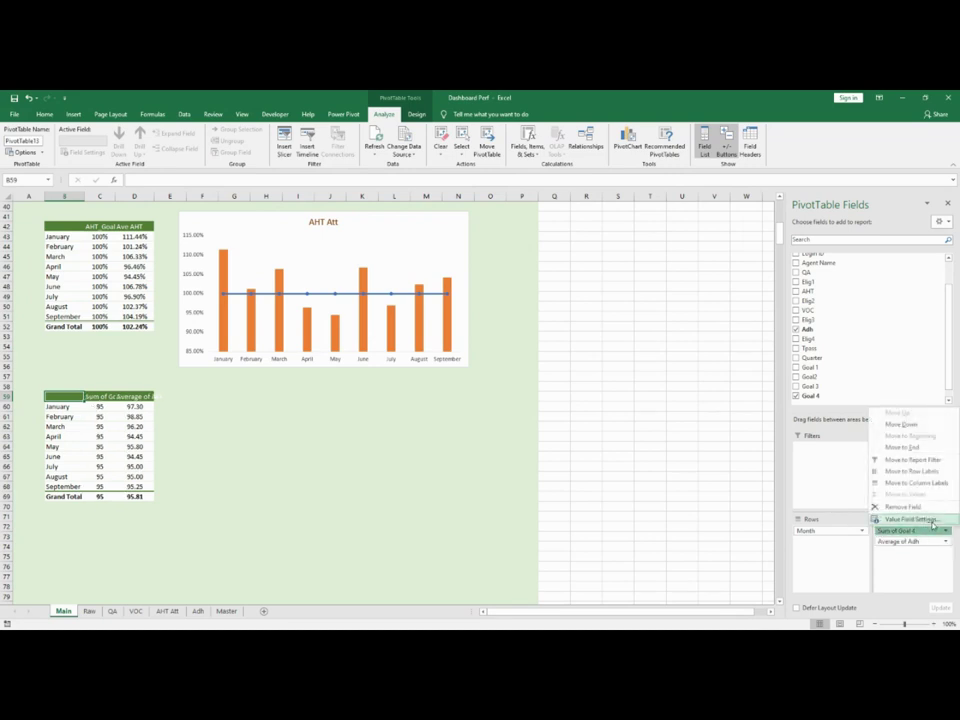
{"action": "left_click", "coordinate": [889, 521]}
{"action": "left_click", "coordinate": [412, 255]}
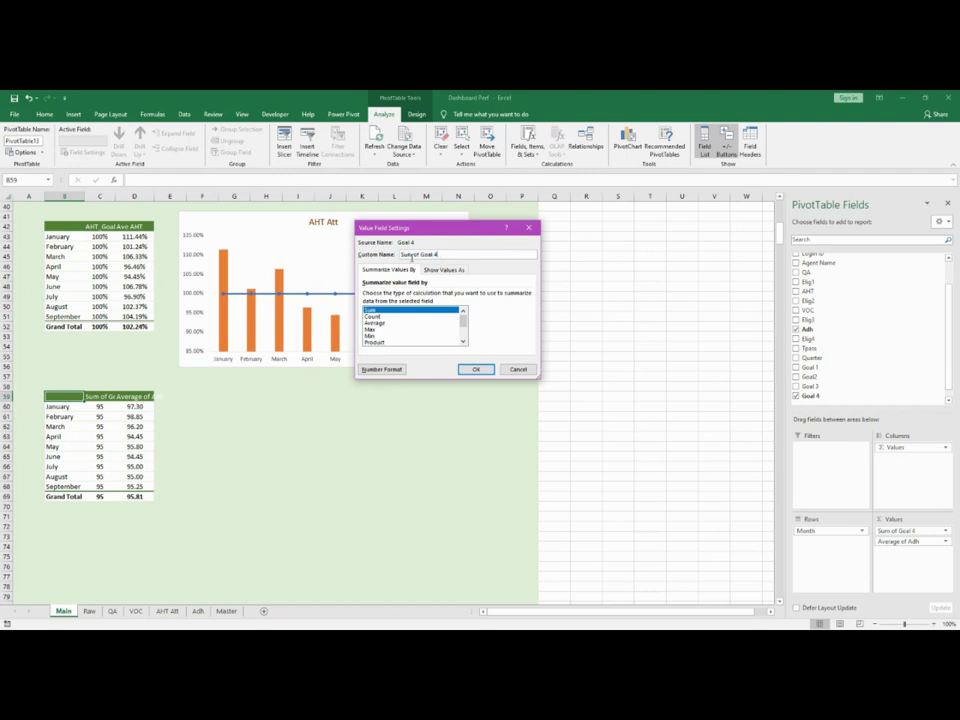
{"action": "type", "text": "ADH_Goal"}
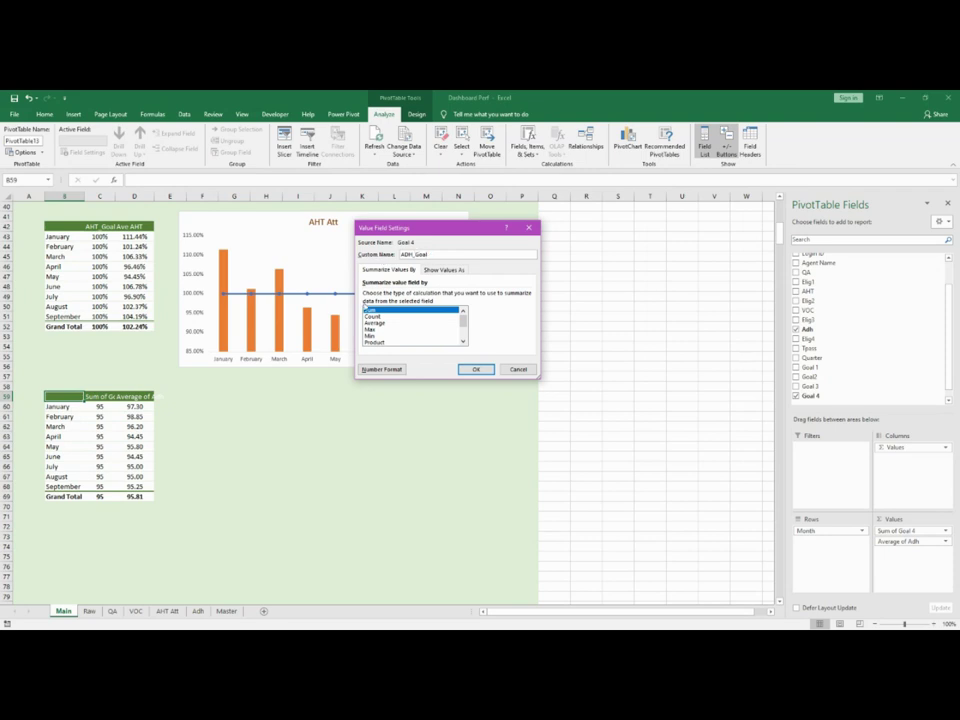
Confirm ADH_Goal as the custom name for Sum of Goal 4, leaving the number format unchanged
{"action": "left_click", "coordinate": [384, 369]}
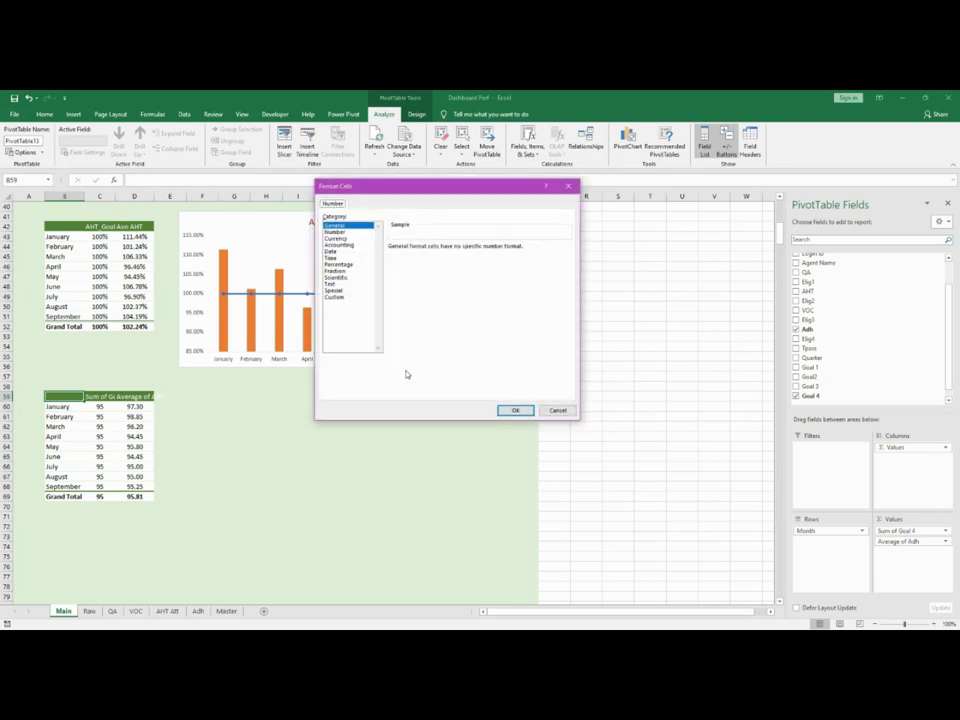
{"action": "left_click", "coordinate": [517, 413]}
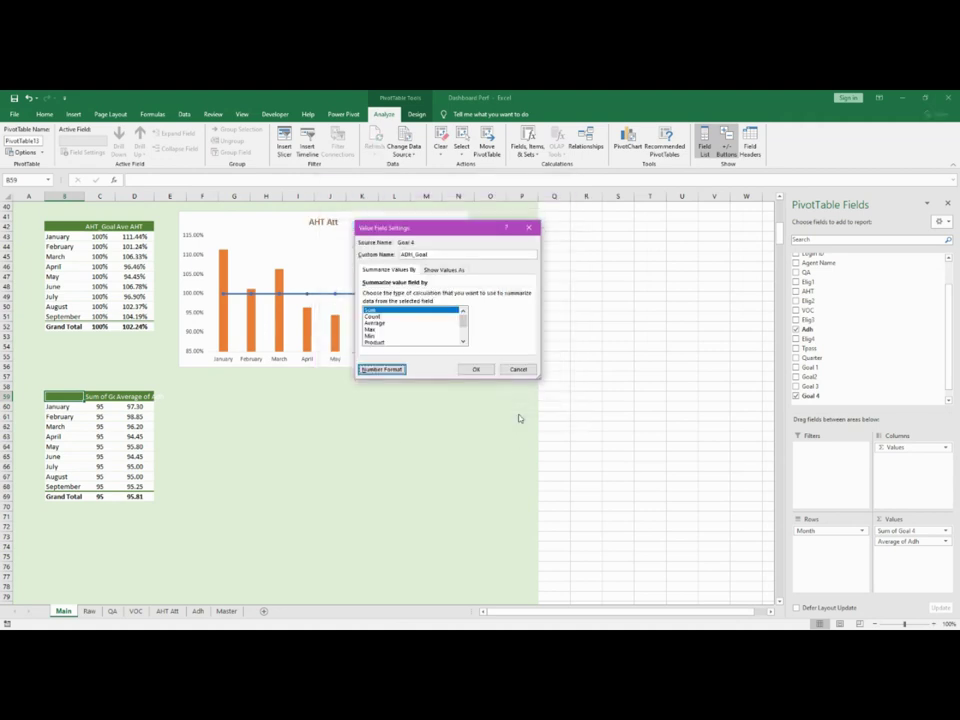
{"action": "left_click", "coordinate": [476, 369]}
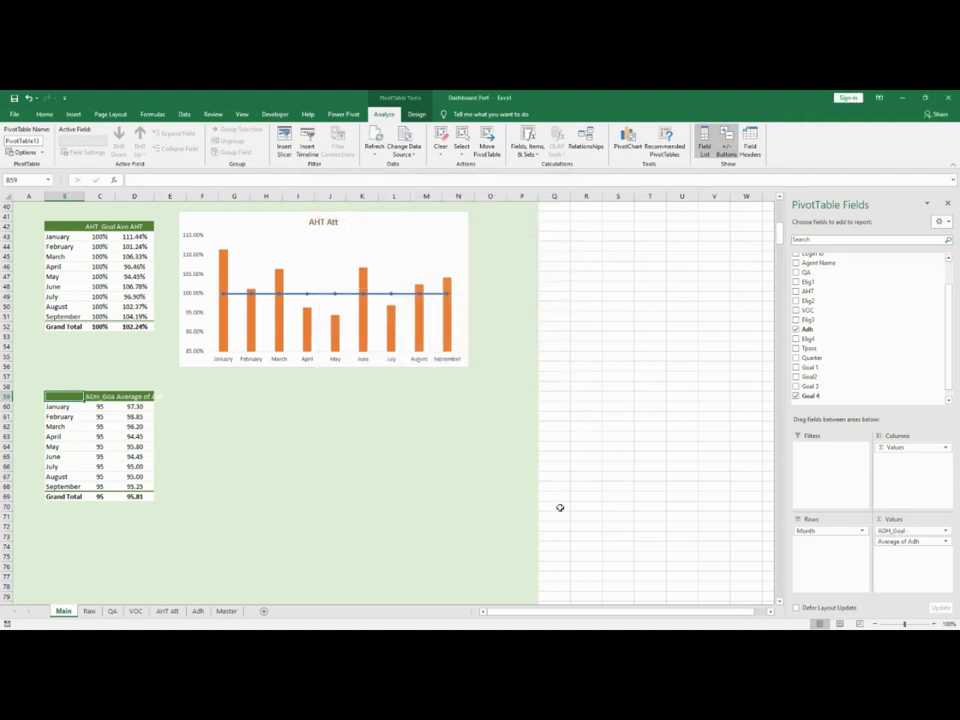
Select the adherence pivot table range B59:D69 with the Insert ribbon showing
{"action": "left_click", "coordinate": [507, 522]}
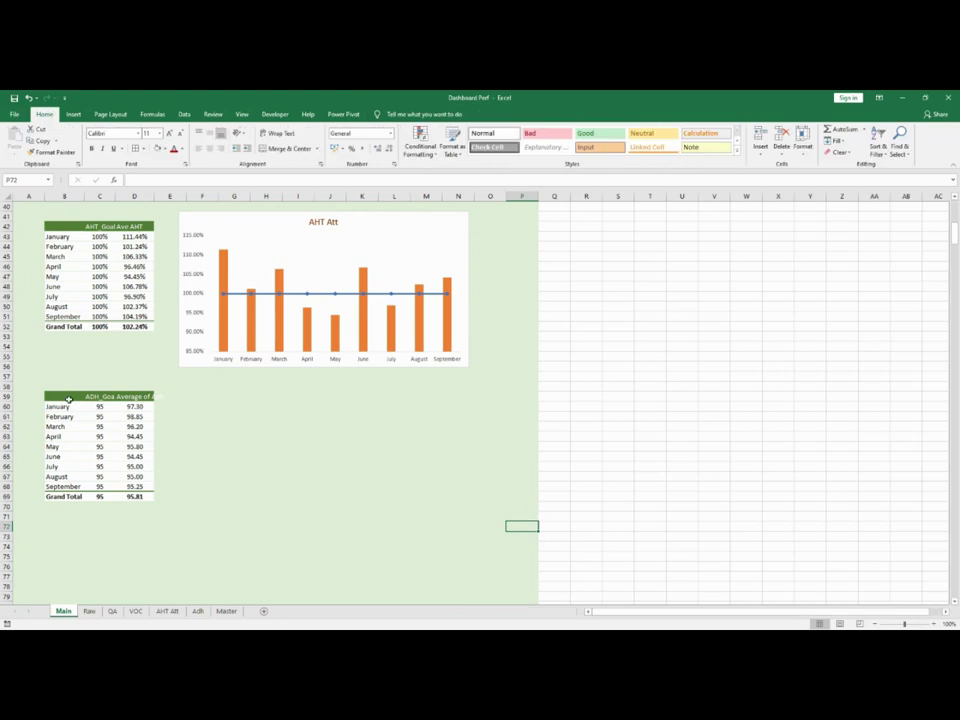
{"action": "left_click_drag", "start_coordinate": [55, 397], "coordinate": [147, 489]}
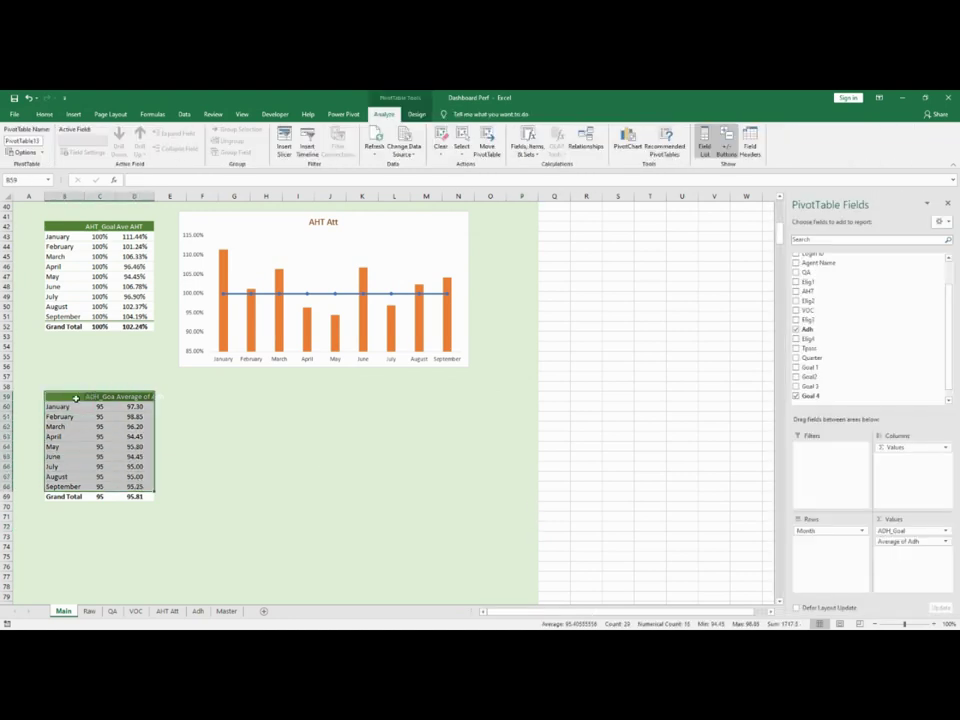
{"action": "left_click_drag", "start_coordinate": [75, 398], "coordinate": [139, 488]}
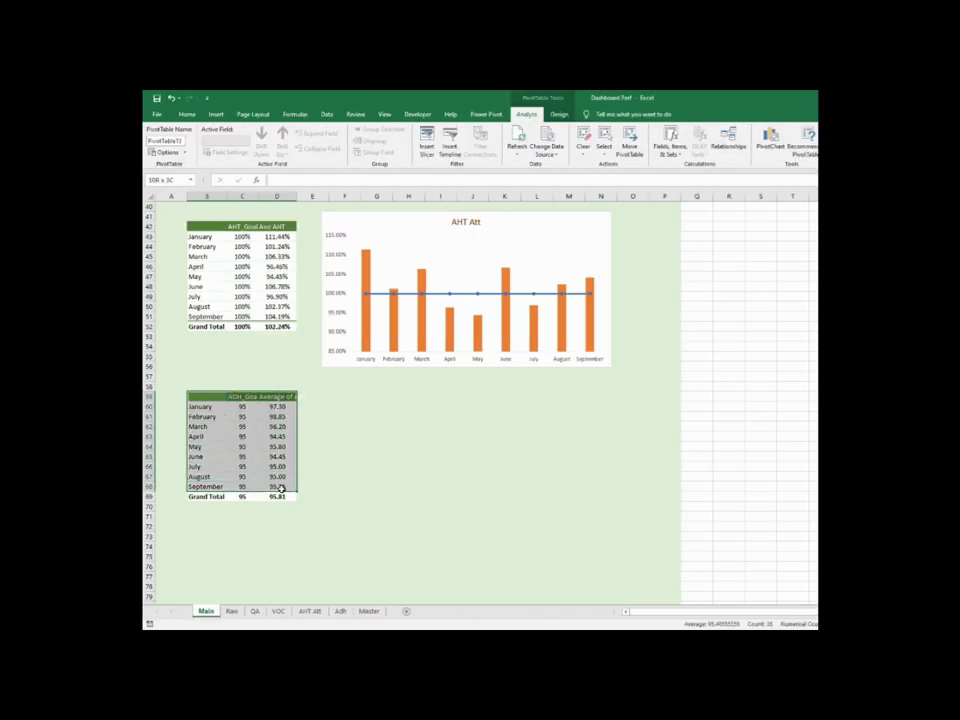
{"action": "left_click_drag", "start_coordinate": [282, 488], "coordinate": [283, 496]}
{"action": "left_click", "coordinate": [214, 115]}
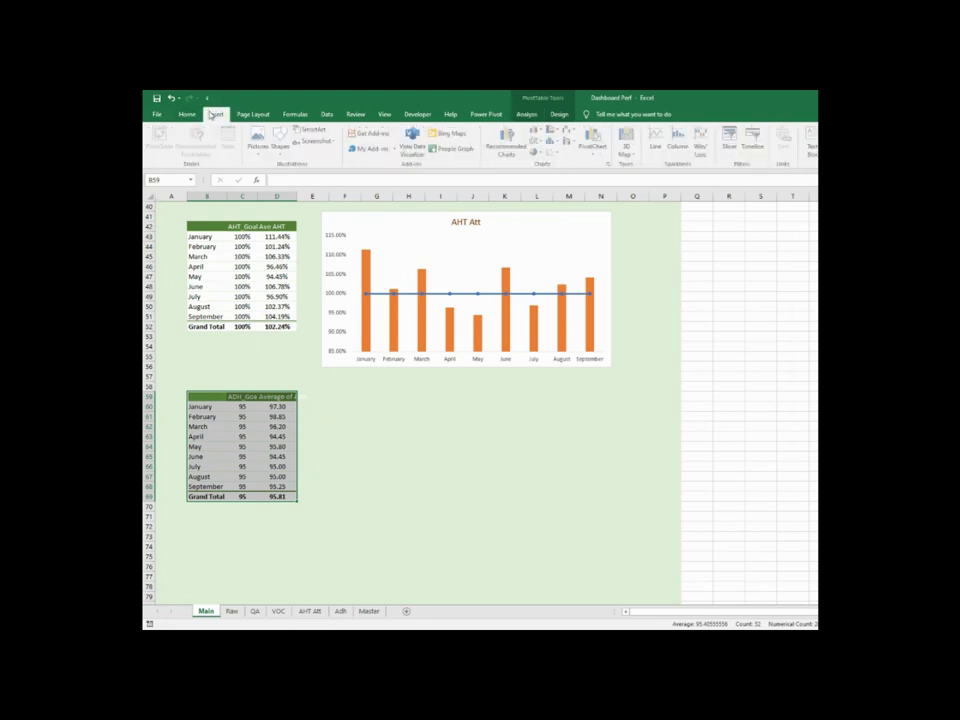
{"action": "left_click", "coordinate": [242, 418]}
{"action": "left_click_drag", "start_coordinate": [196, 397], "coordinate": [290, 489]}
{"action": "left_click", "coordinate": [188, 115]}
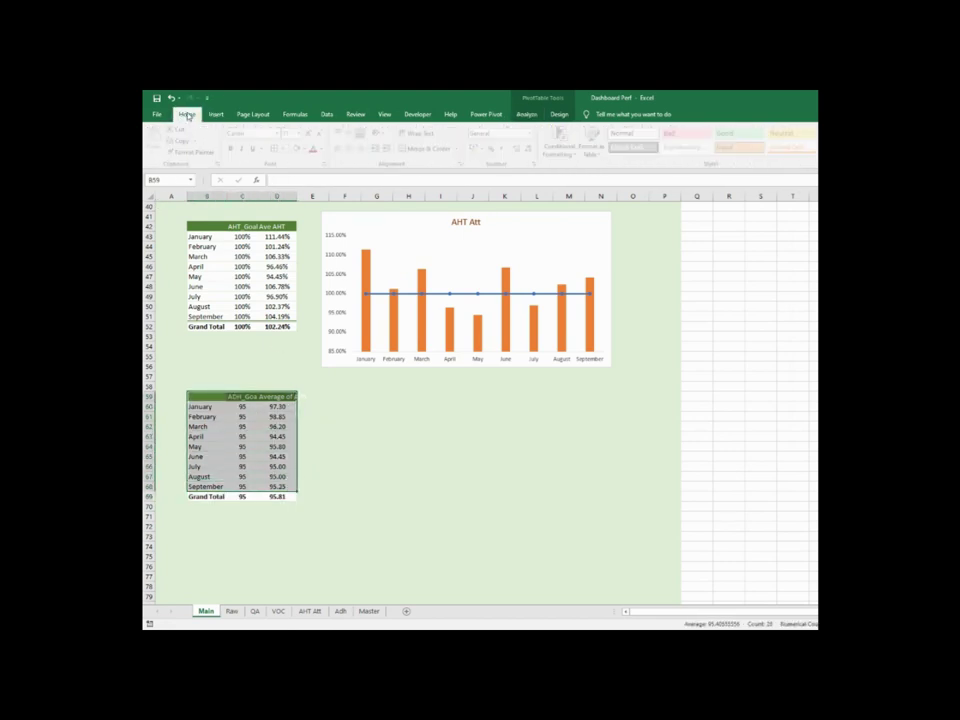
{"action": "left_click", "coordinate": [216, 115]}
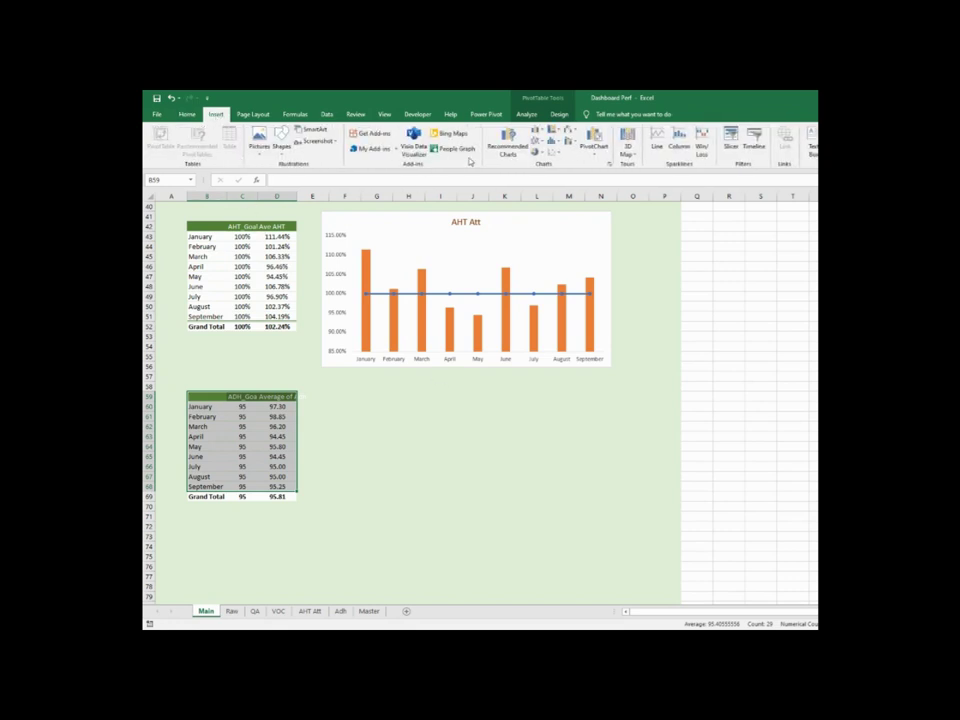
{"action": "left_click_drag", "start_coordinate": [196, 397], "coordinate": [286, 500]}
{"action": "left_click_drag", "start_coordinate": [203, 396], "coordinate": [282, 496]}
Insert a combo pivot chart: ADH_Goal as Line with Markers, Average of Adh as Clustered Column
{"action": "left_click", "coordinate": [597, 157]}
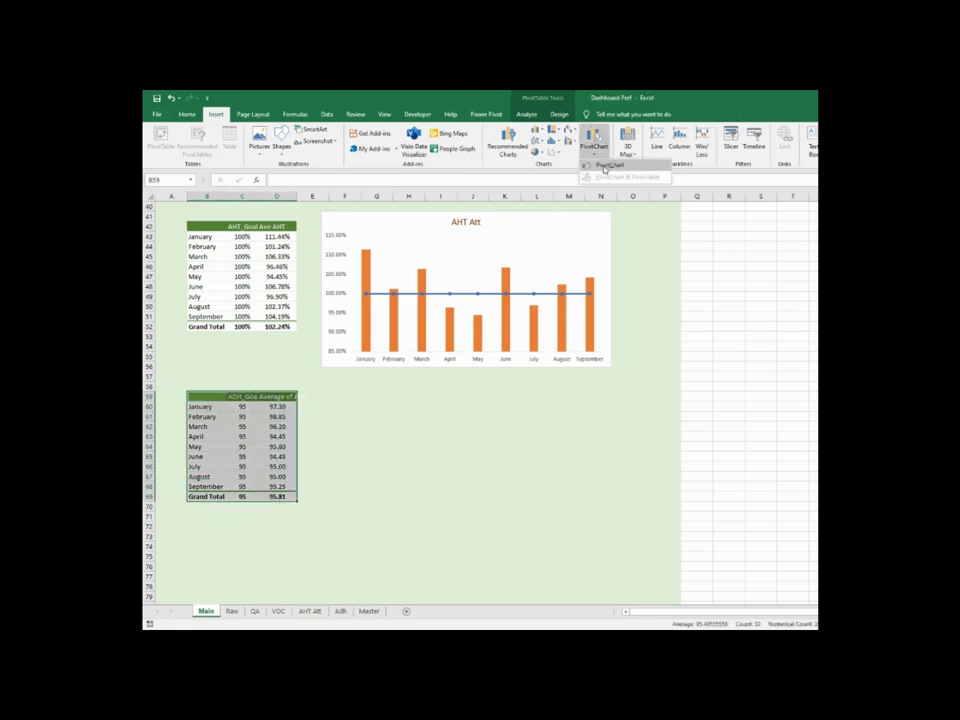
{"action": "left_click", "coordinate": [605, 168]}
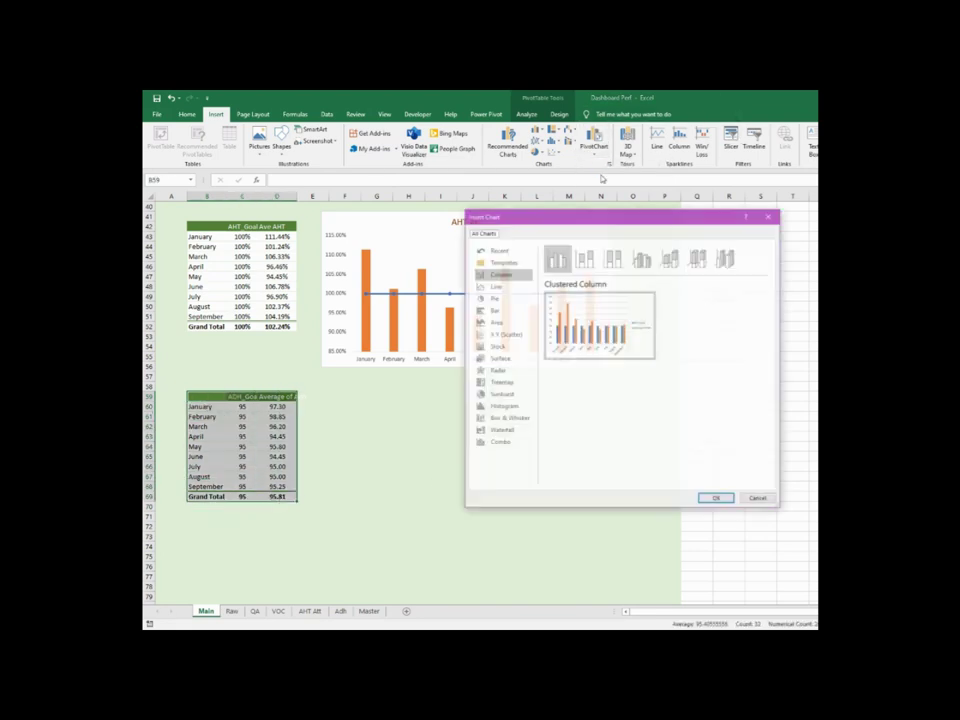
{"action": "left_click", "coordinate": [512, 443]}
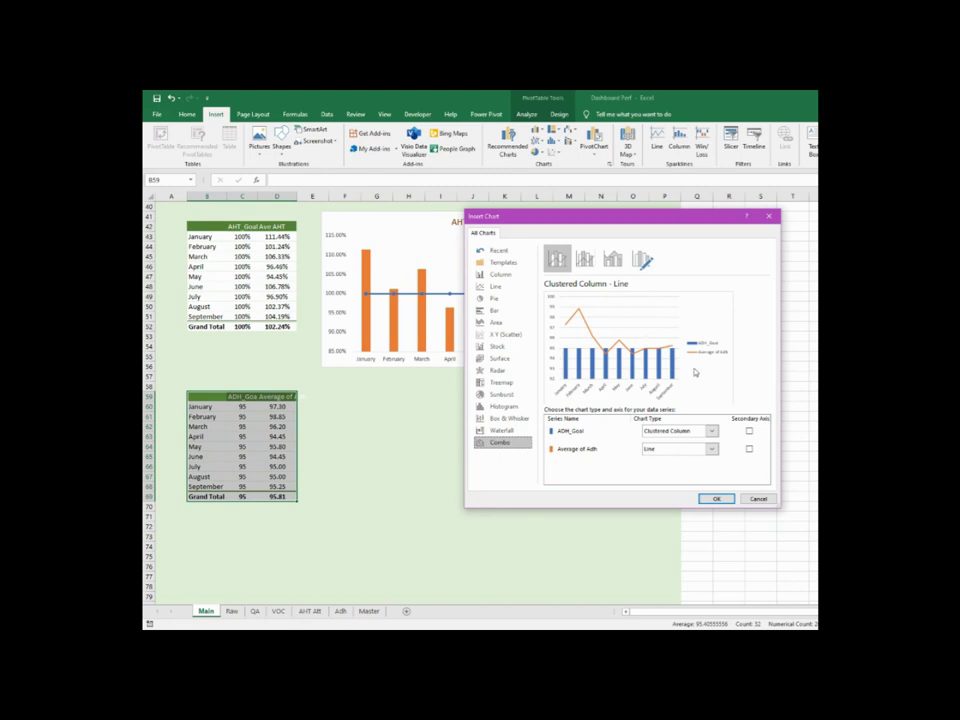
{"action": "left_click", "coordinate": [713, 432]}
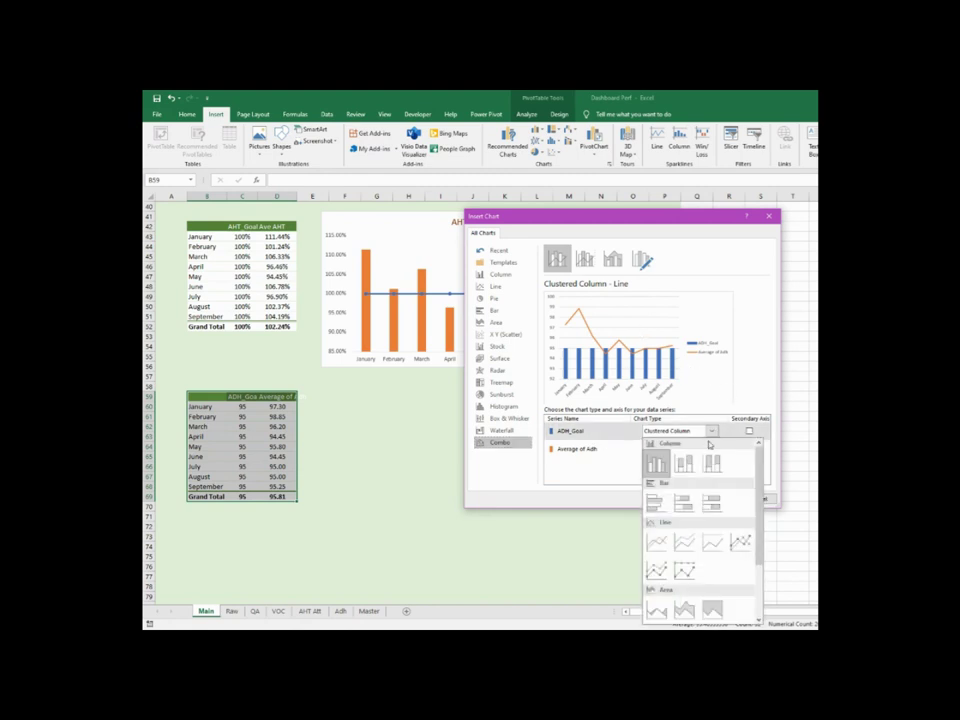
{"action": "left_click", "coordinate": [737, 542]}
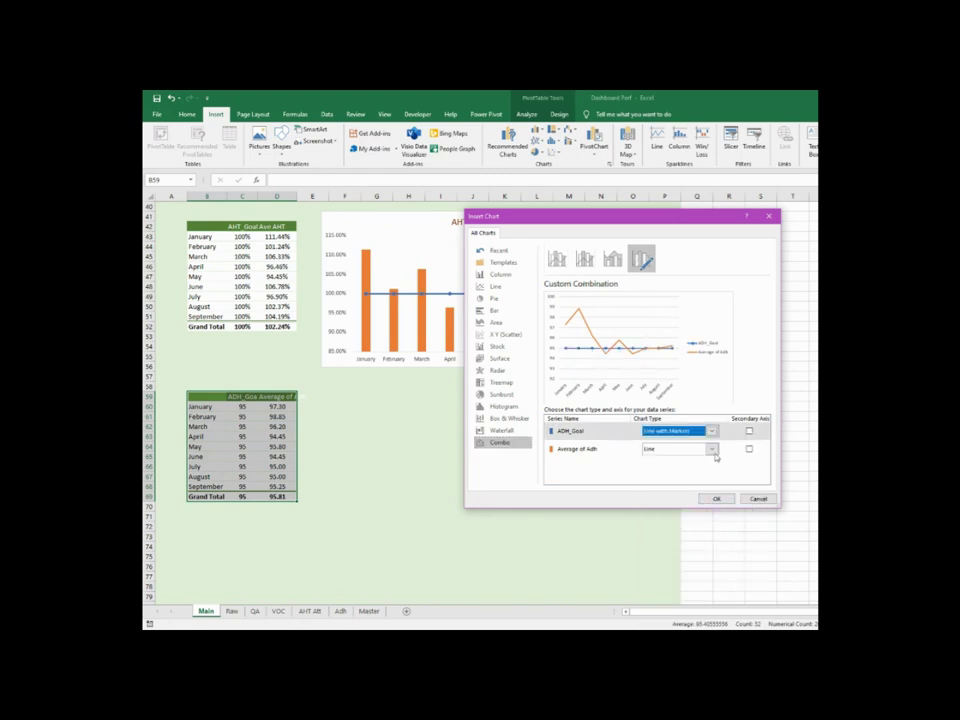
{"action": "left_click", "coordinate": [712, 449]}
{"action": "left_click", "coordinate": [657, 280]}
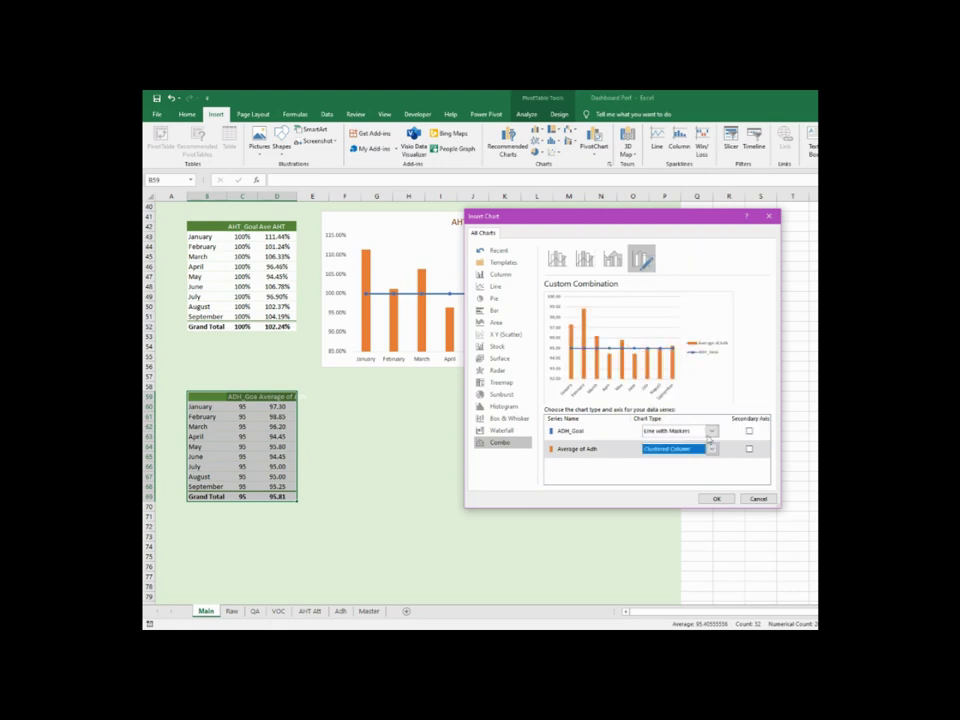
{"action": "left_click", "coordinate": [716, 498]}
{"action": "left_click_drag", "start_coordinate": [506, 343], "coordinate": [411, 221]}
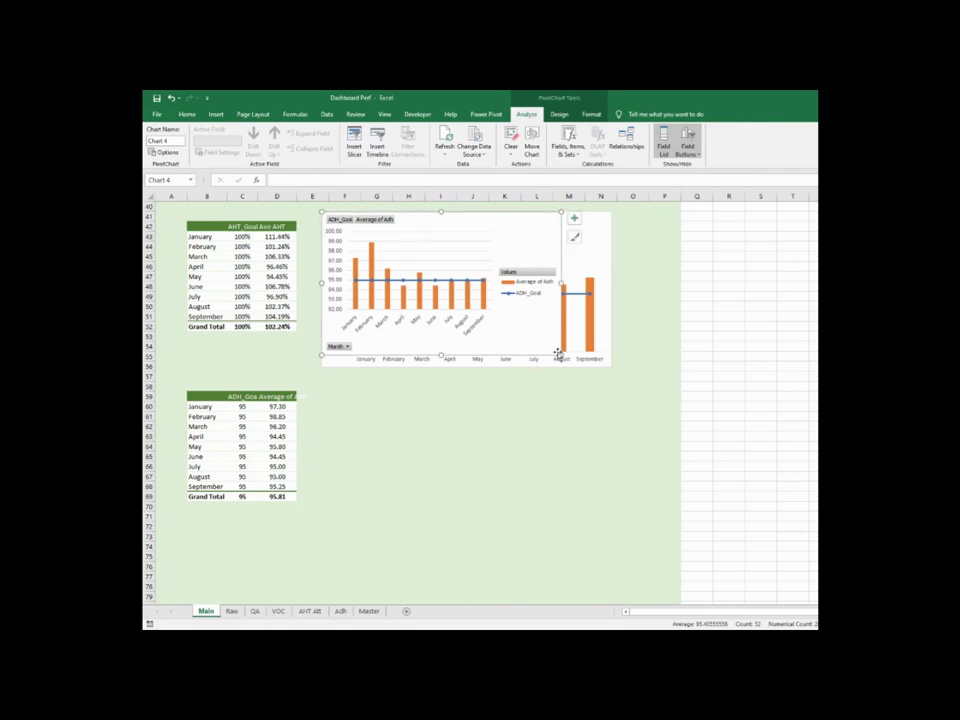
Enlarge the adherence chart, place it below AHT Att, and rename header D59 to Ave Adh
{"action": "left_click_drag", "start_coordinate": [558, 354], "coordinate": [610, 367]}
{"action": "left_click_drag", "start_coordinate": [546, 256], "coordinate": [547, 397]}
{"action": "left_click", "coordinate": [293, 396]}
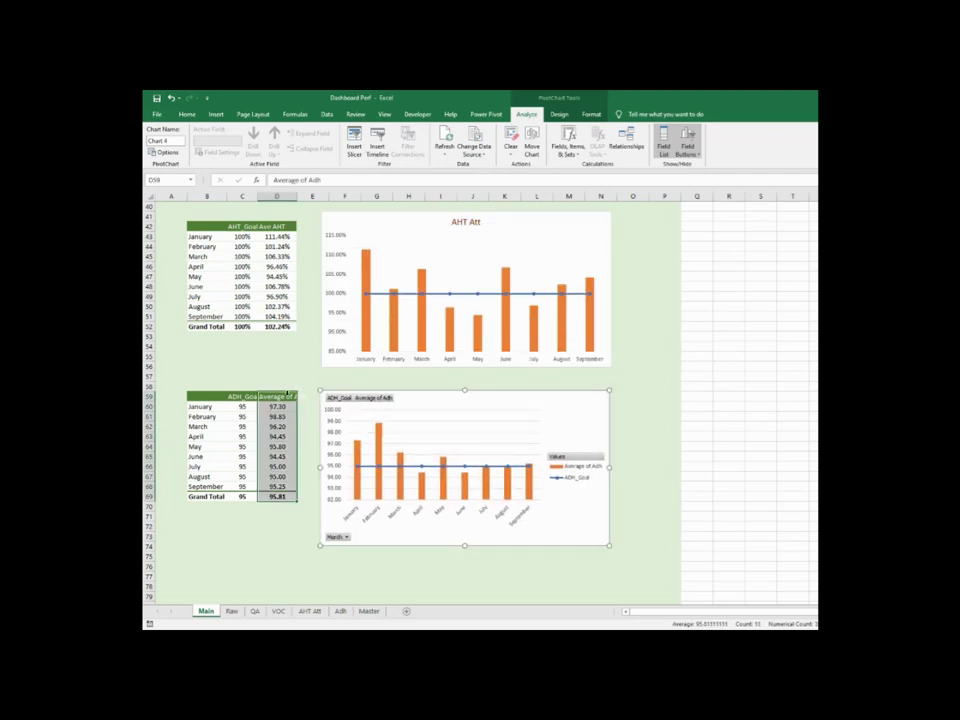
{"action": "left_click_drag", "start_coordinate": [303, 180], "coordinate": [281, 181]}
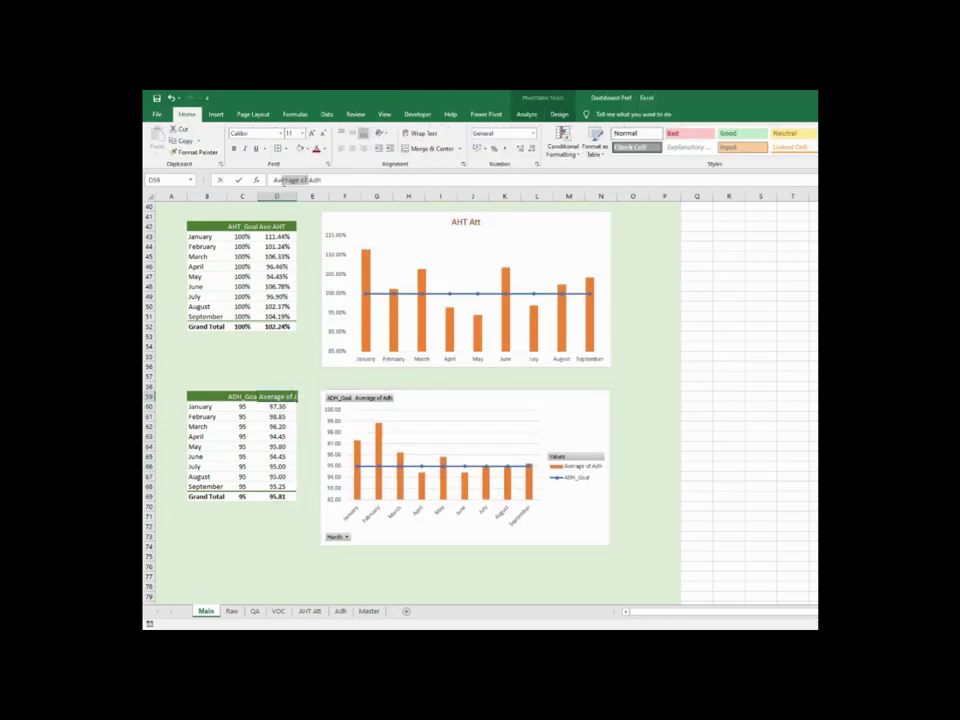
{"action": "type", "text": "e"}
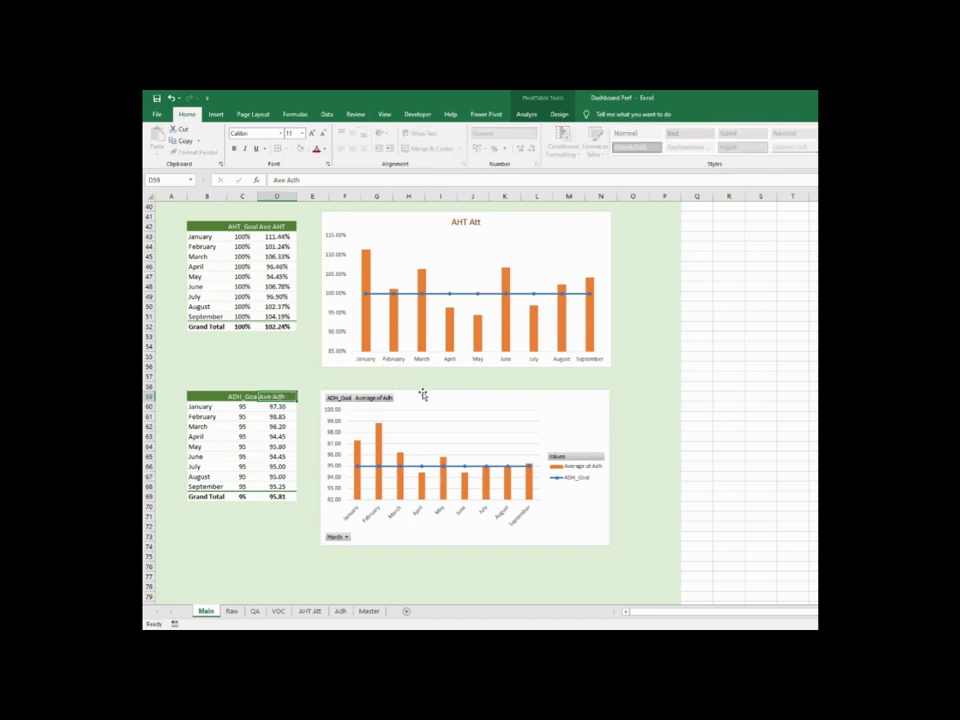
{"action": "left_click", "coordinate": [381, 400]}
Hide all field buttons on the adherence chart and remove its legend
{"action": "right_click", "coordinate": [381, 400]}
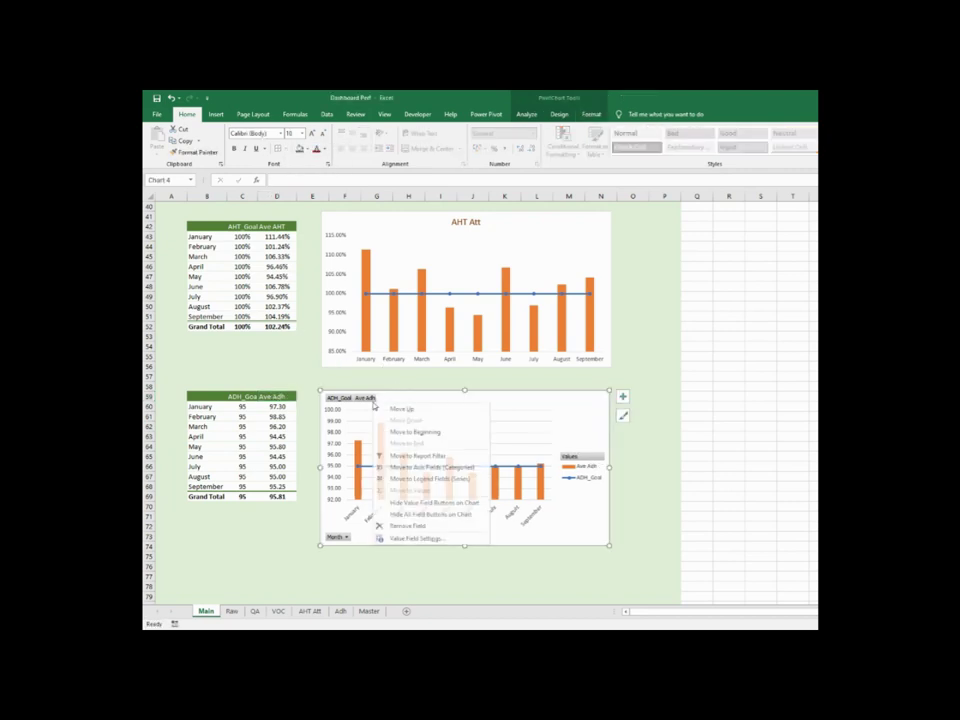
{"action": "left_click", "coordinate": [404, 514]}
{"action": "left_click", "coordinate": [586, 468]}
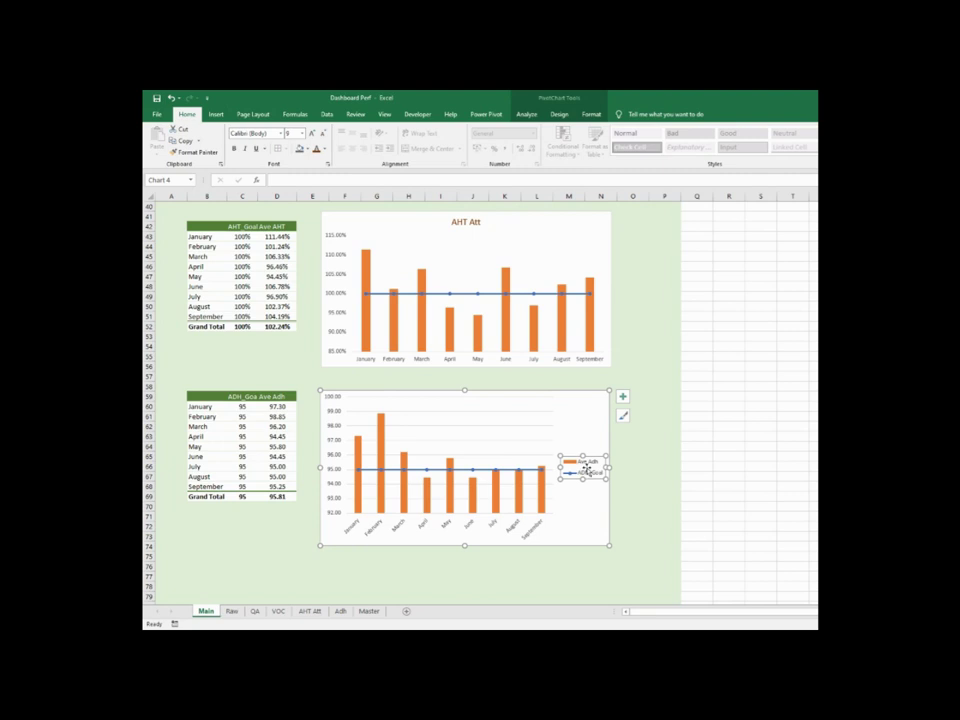
{"action": "key", "text": "Delete"}
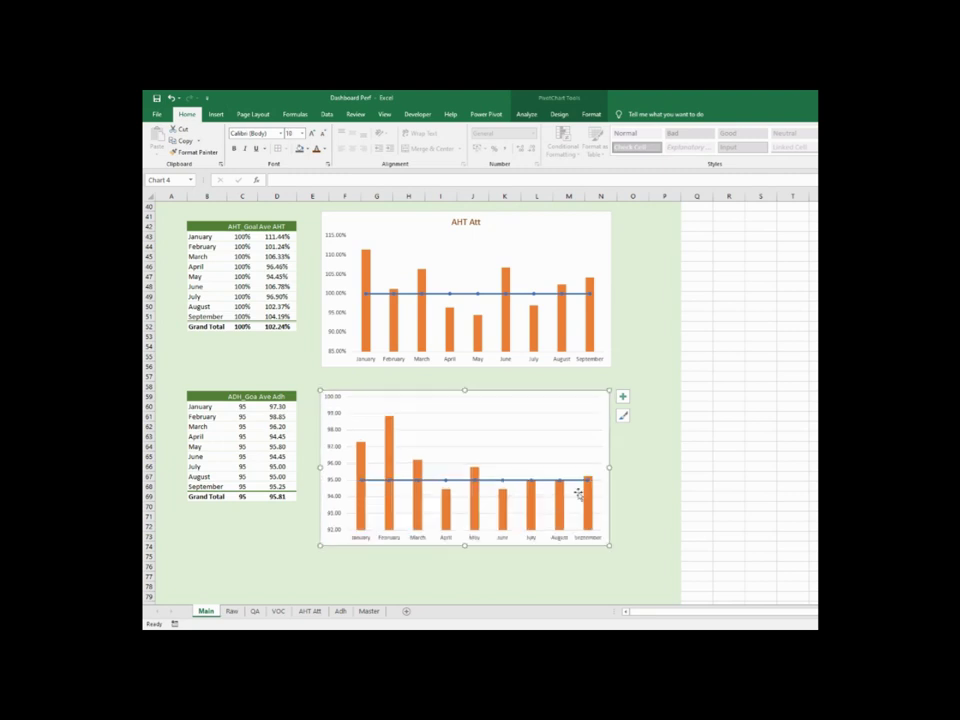
{"action": "left_click", "coordinate": [622, 399]}
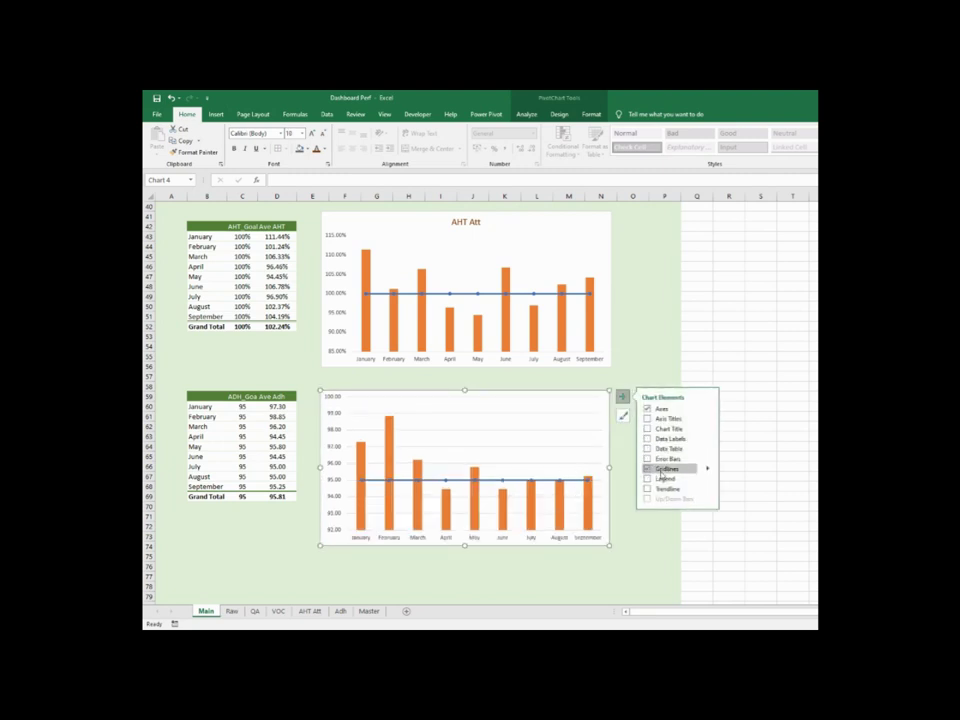
{"action": "left_click", "coordinate": [647, 479]}
{"action": "left_click", "coordinate": [647, 479]}
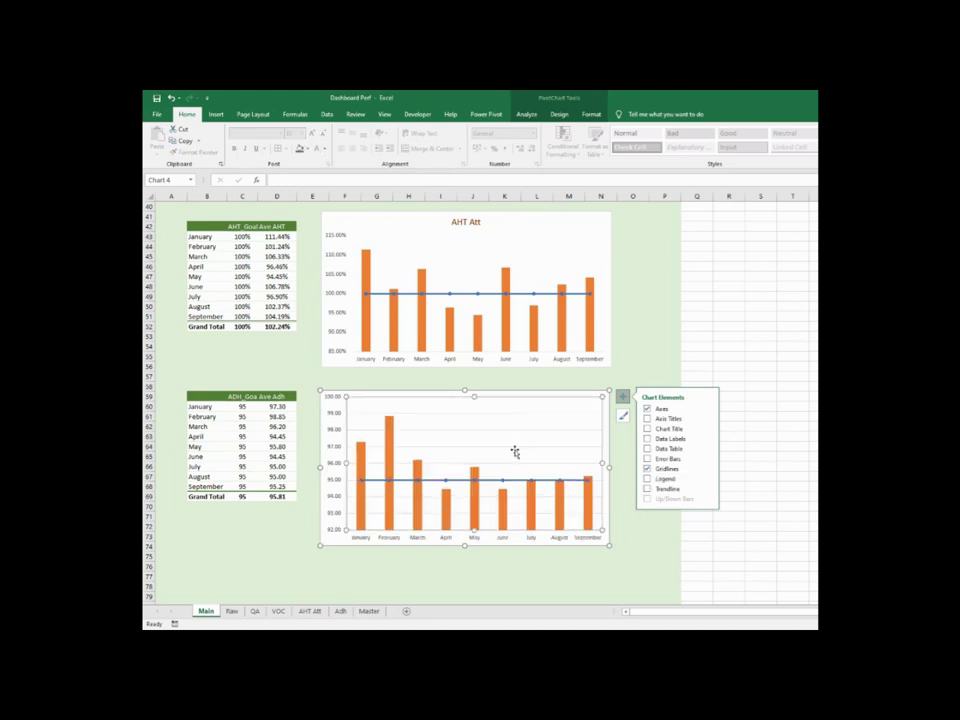
{"action": "left_click", "coordinate": [630, 386]}
{"action": "left_click", "coordinate": [608, 405]}
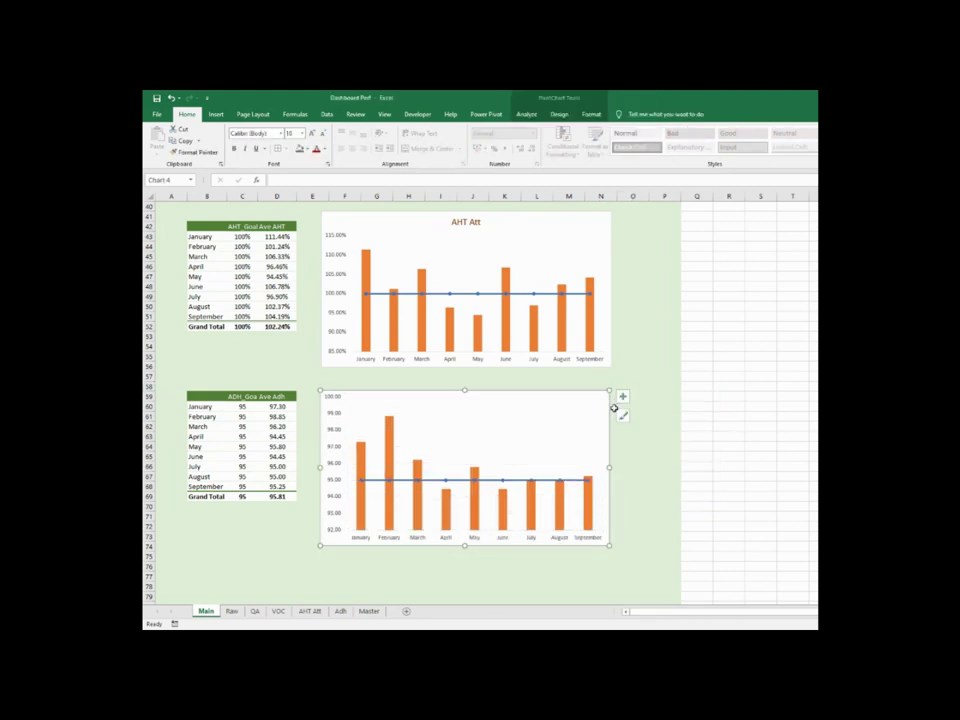
Add the chart title ADH and recolour the title text
{"action": "left_click", "coordinate": [622, 397]}
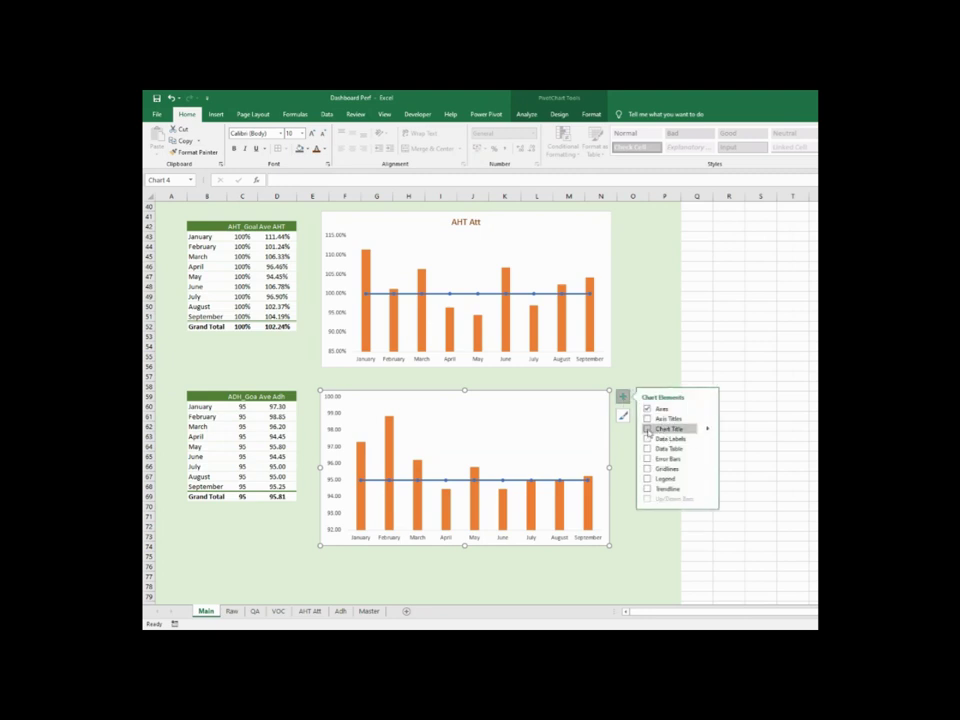
{"action": "left_click", "coordinate": [646, 428]}
{"action": "left_click", "coordinate": [462, 402]}
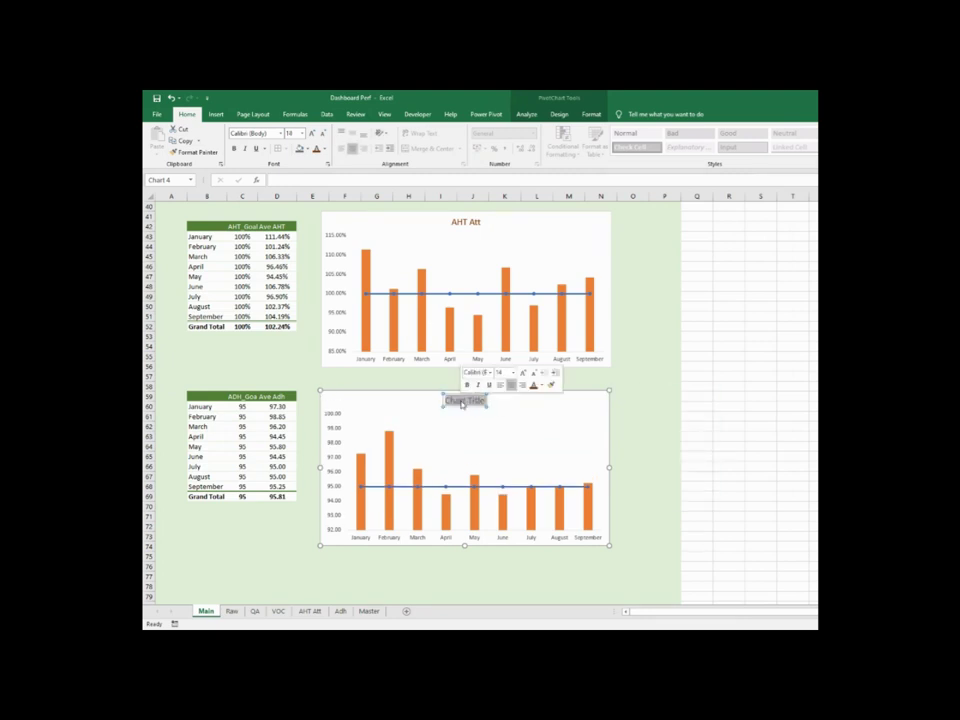
{"action": "type", "text": "ADH"}
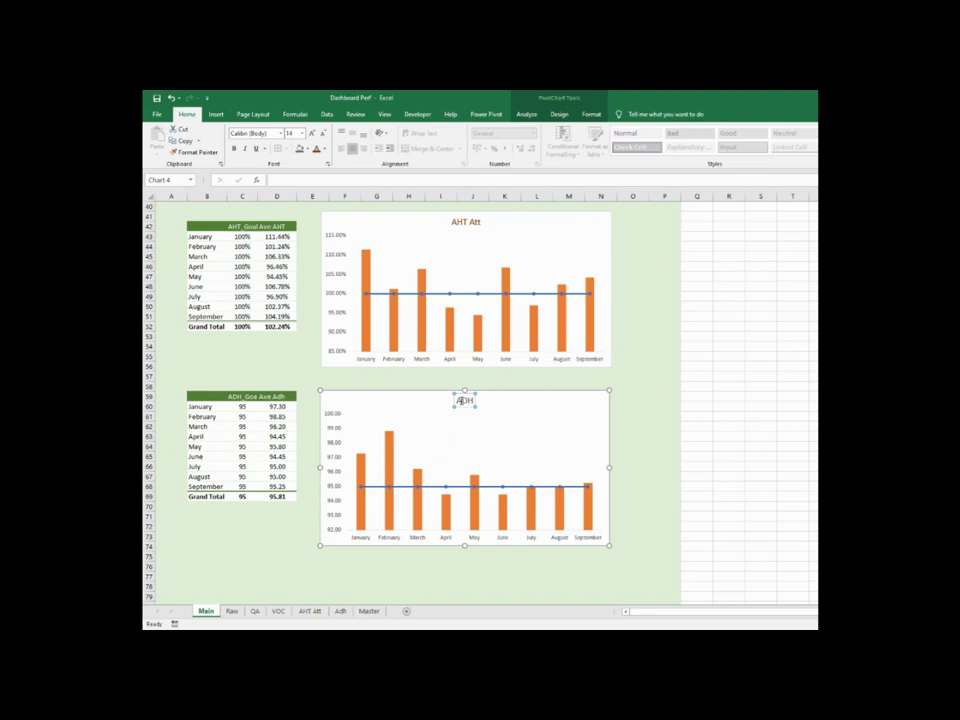
{"action": "double_click", "coordinate": [462, 401]}
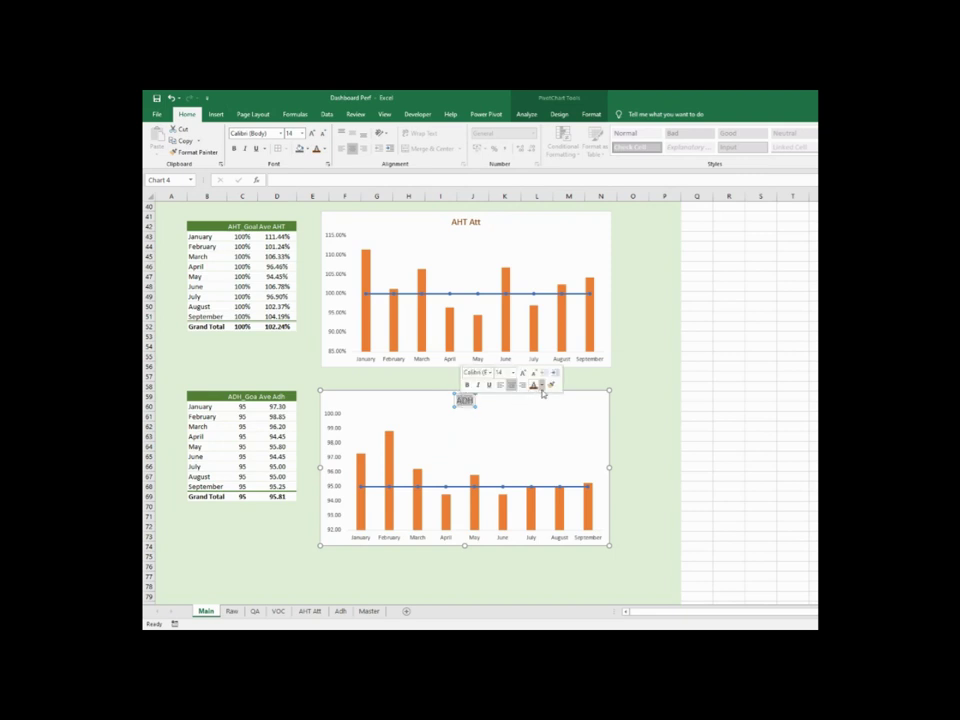
{"action": "left_click", "coordinate": [542, 387]}
{"action": "left_click", "coordinate": [592, 457]}
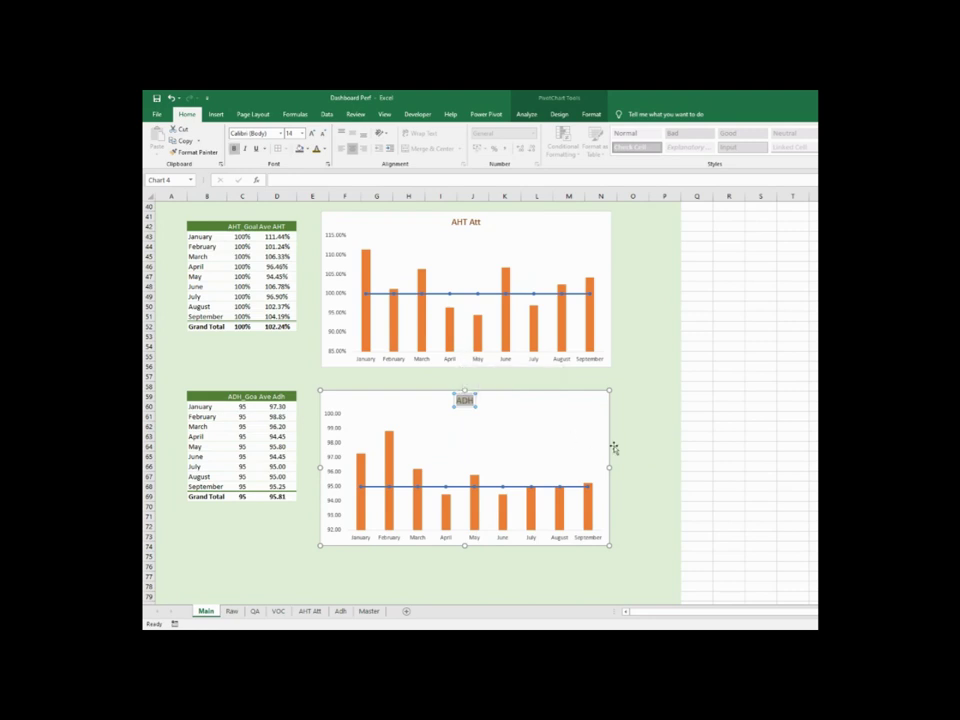
{"action": "left_click", "coordinate": [630, 443]}
{"action": "key", "text": "super+Up"}
{"action": "key", "text": "ctrl+Home"}
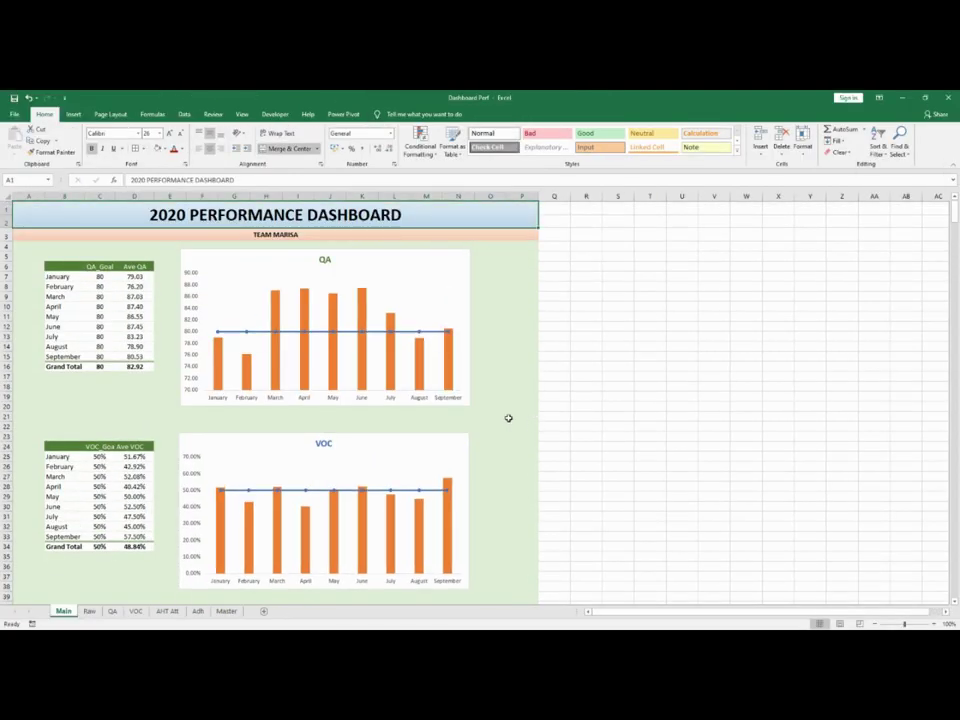
{"action": "left_click", "coordinate": [358, 258]}
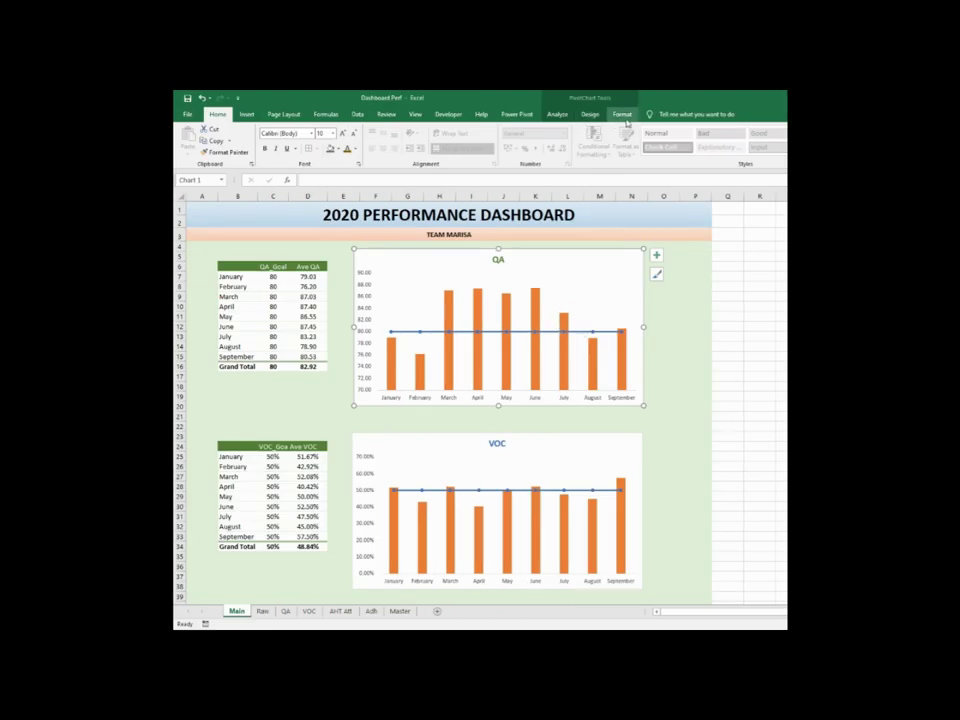
{"action": "left_click", "coordinate": [576, 445]}
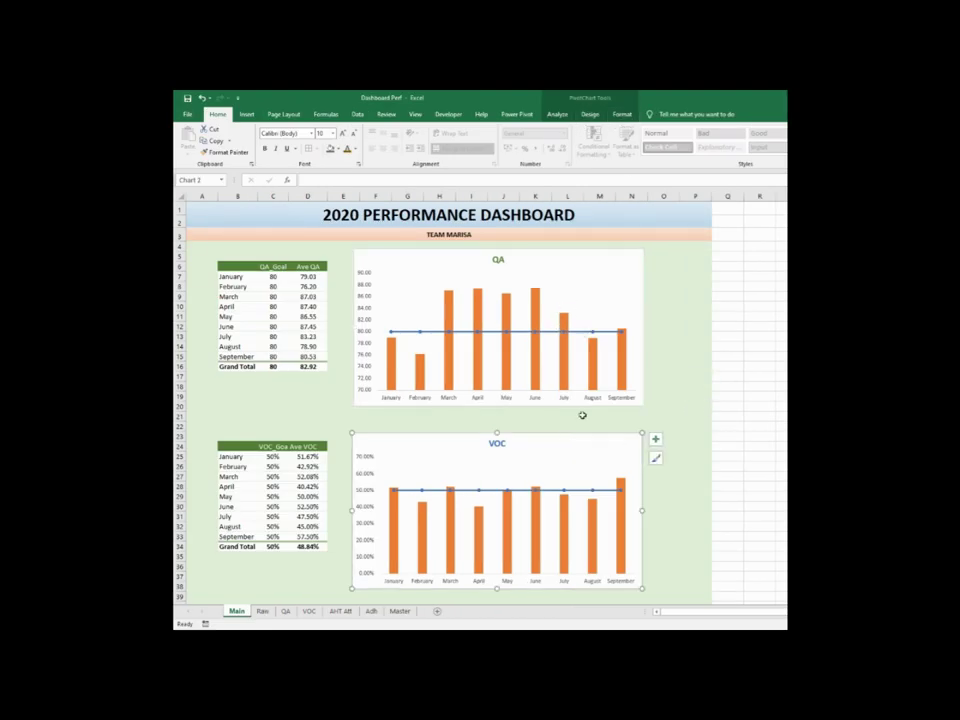
{"action": "left_click", "coordinate": [580, 263]}
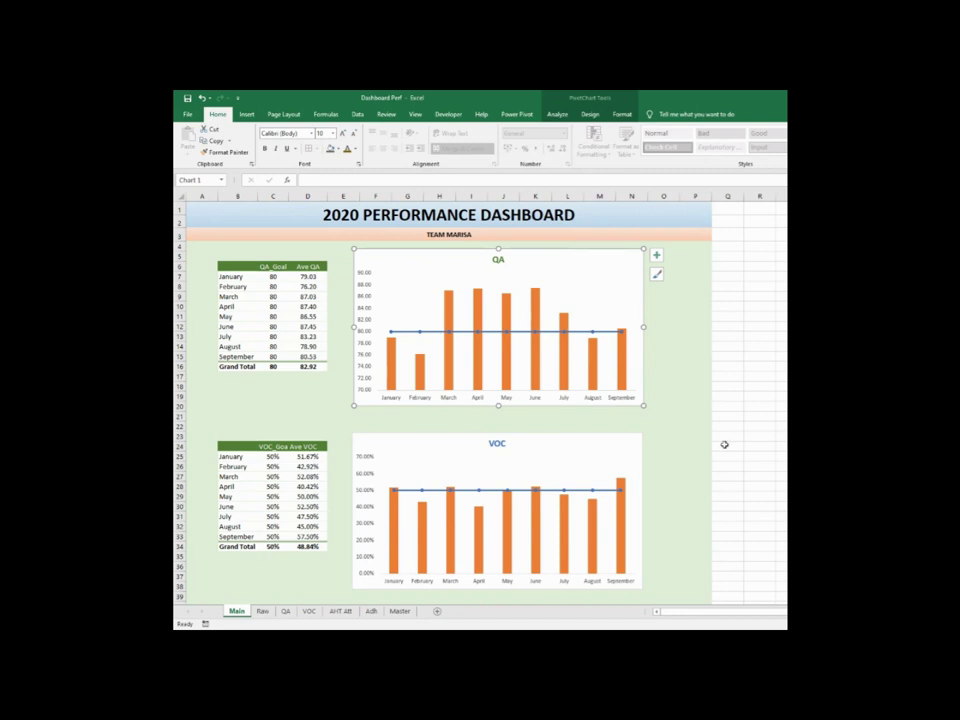
{"action": "left_click", "coordinate": [622, 115]}
{"action": "left_click", "coordinate": [562, 152]}
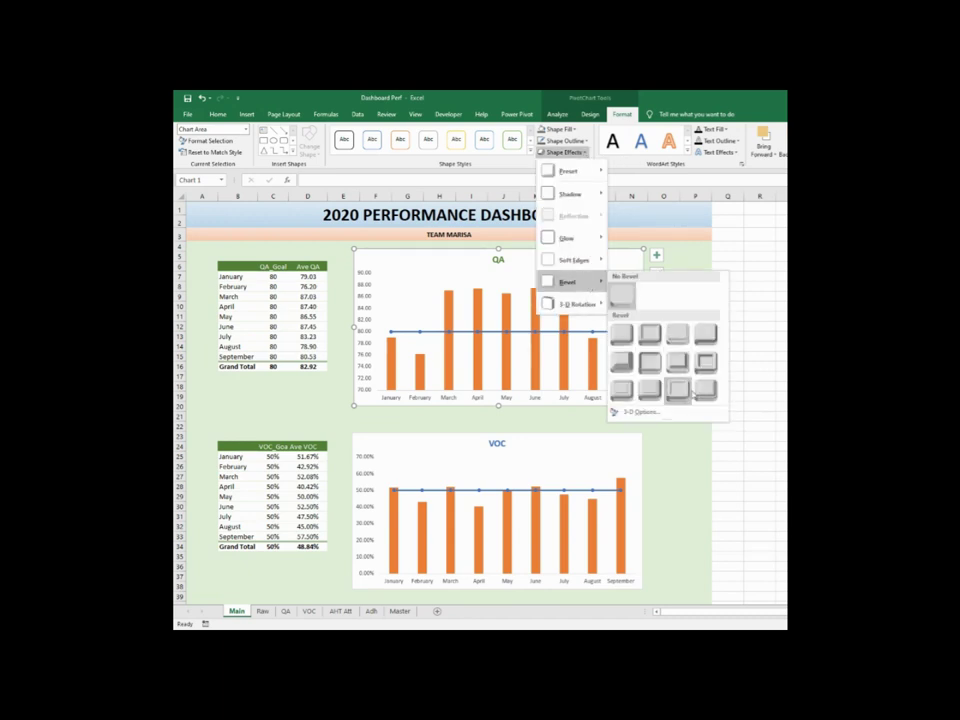
{"action": "left_click", "coordinate": [698, 394]}
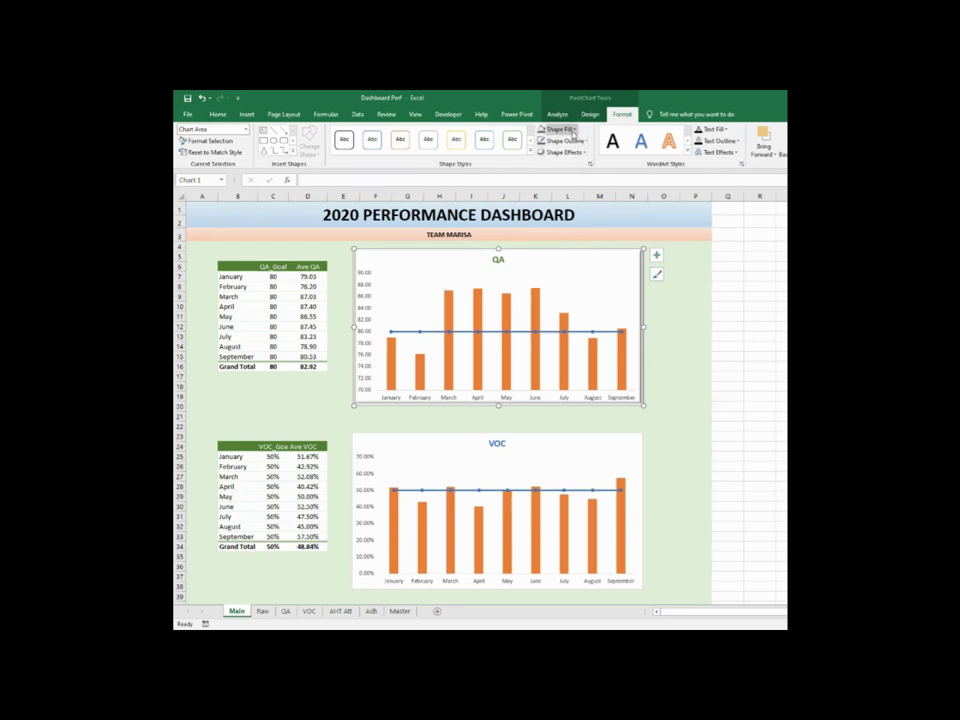
{"action": "left_click", "coordinate": [572, 129]}
{"action": "left_click", "coordinate": [565, 141]}
{"action": "left_click", "coordinate": [565, 141]}
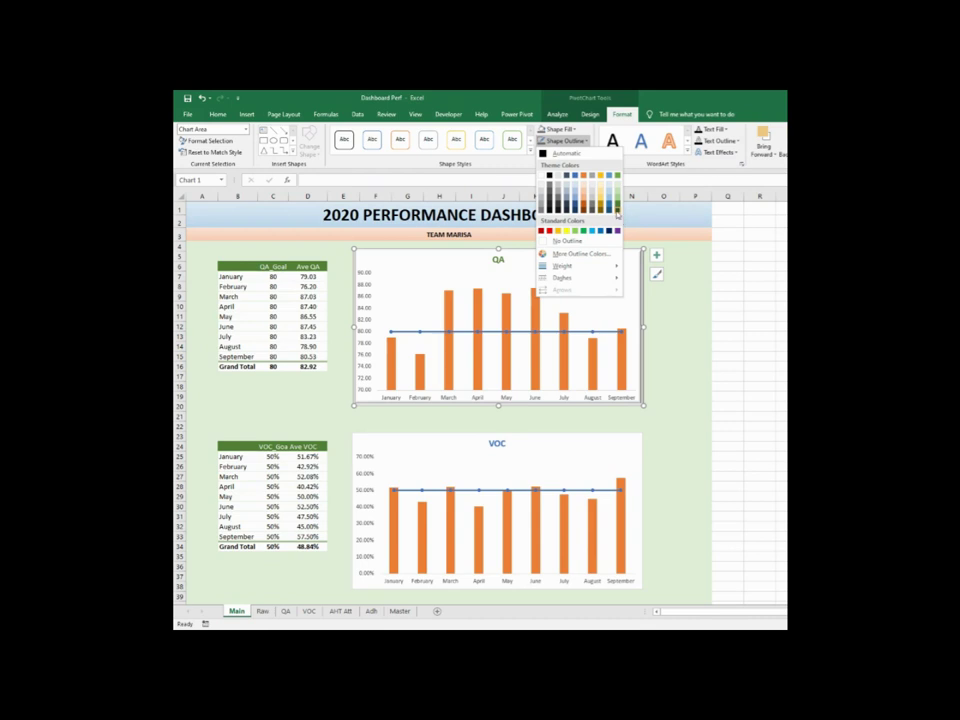
{"action": "left_click", "coordinate": [617, 212]}
Fill the Ave QA bars light green with a green outline
{"action": "left_click", "coordinate": [537, 322]}
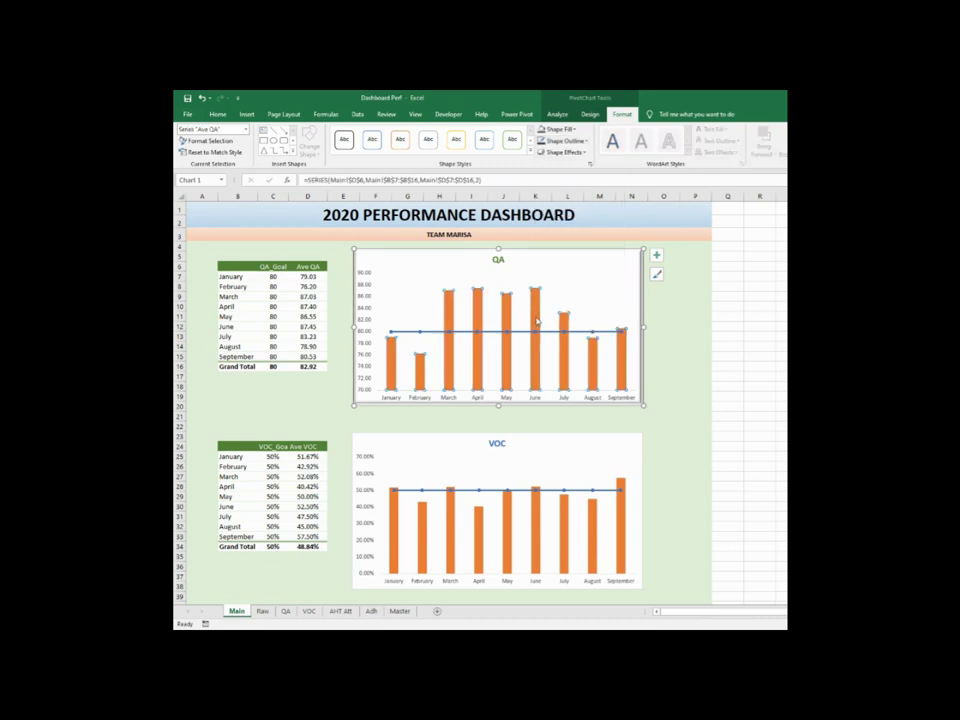
{"action": "right_click", "coordinate": [537, 320]}
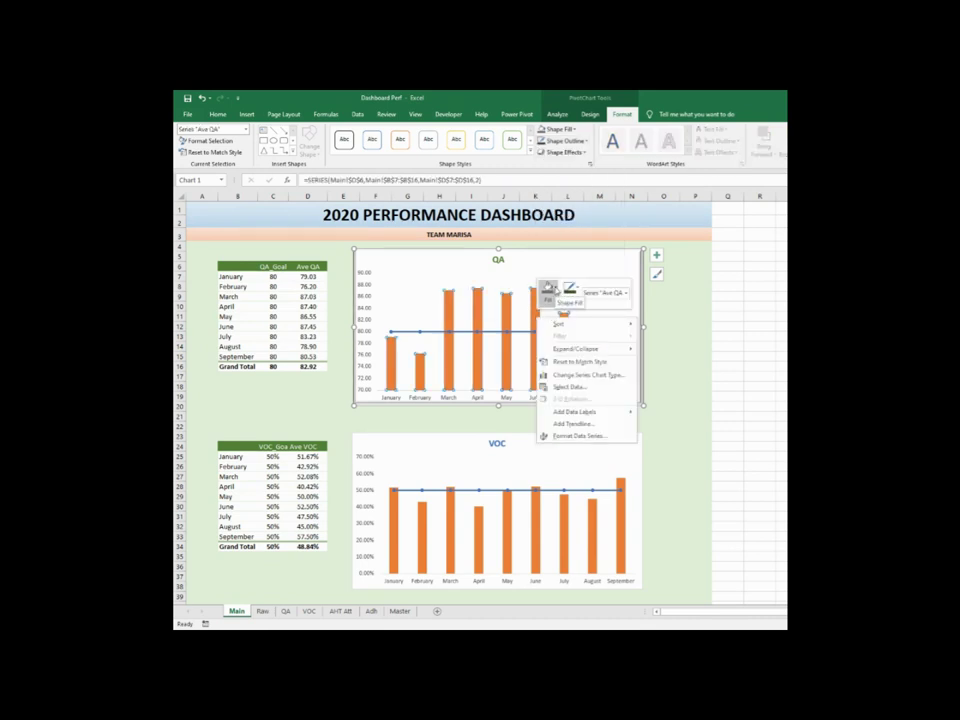
{"action": "left_click", "coordinate": [548, 290]}
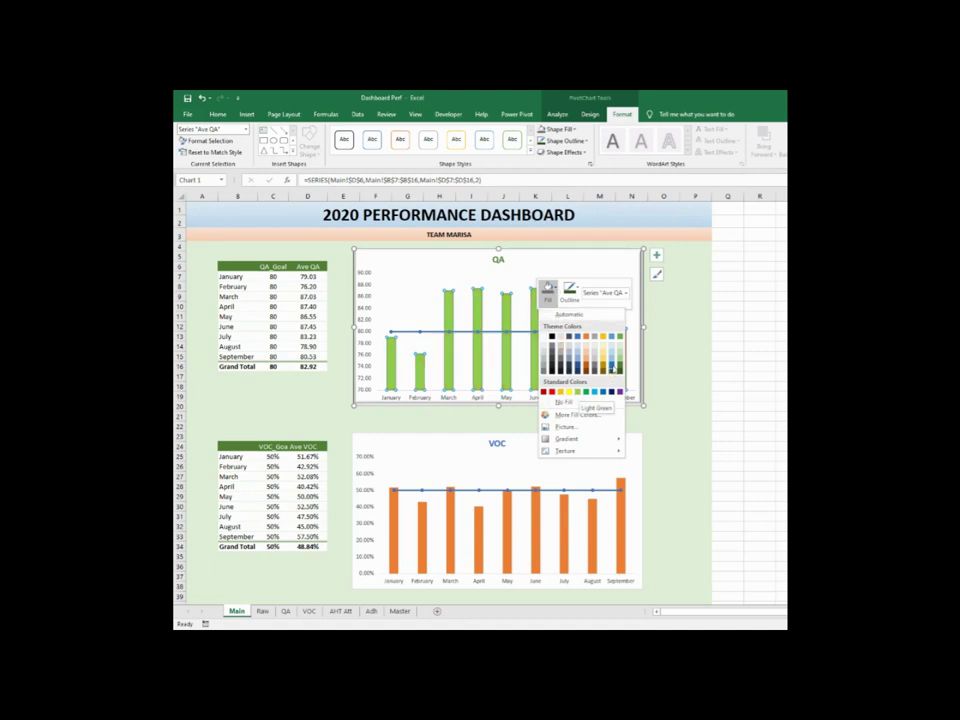
{"action": "left_click", "coordinate": [580, 391]}
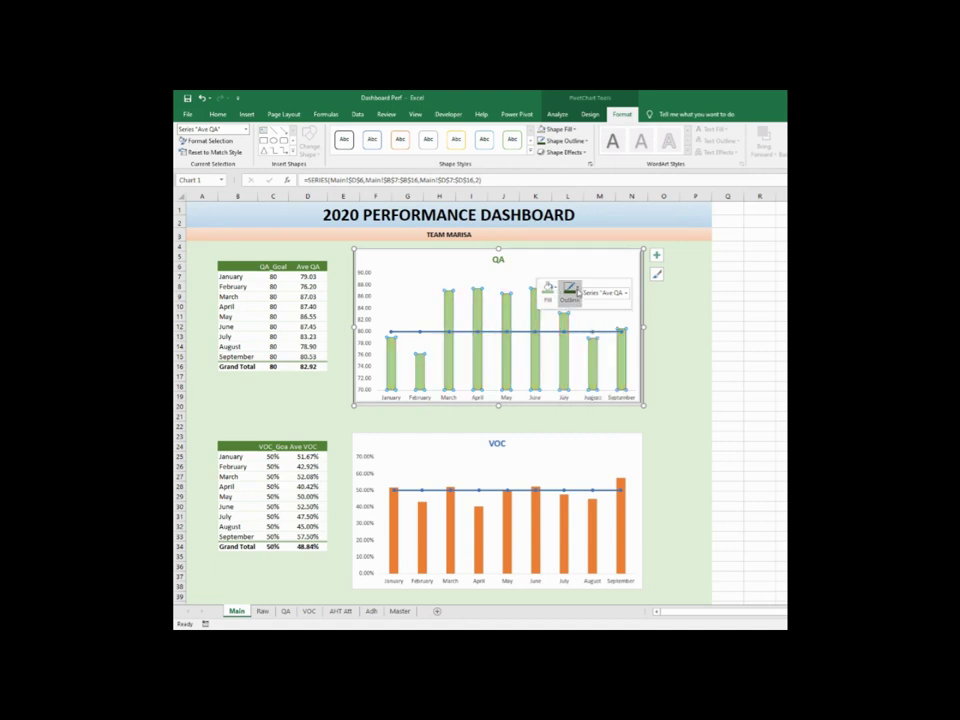
{"action": "left_click", "coordinate": [576, 291]}
{"action": "left_click", "coordinate": [640, 365]}
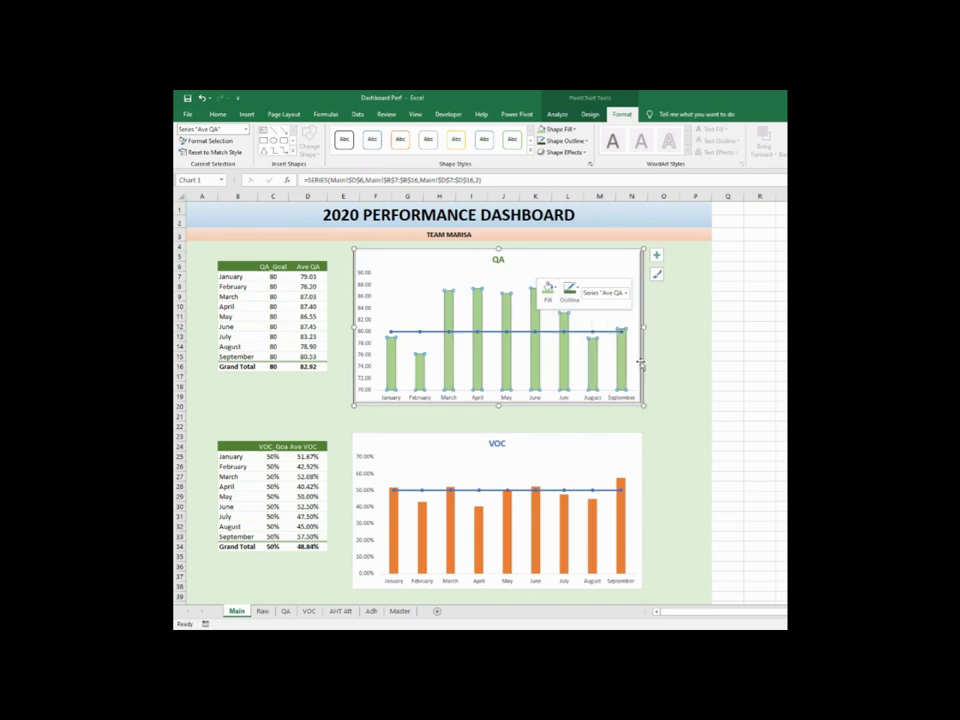
Colour the QA_Goal line pink using a custom outline colour
{"action": "left_click", "coordinate": [495, 345]}
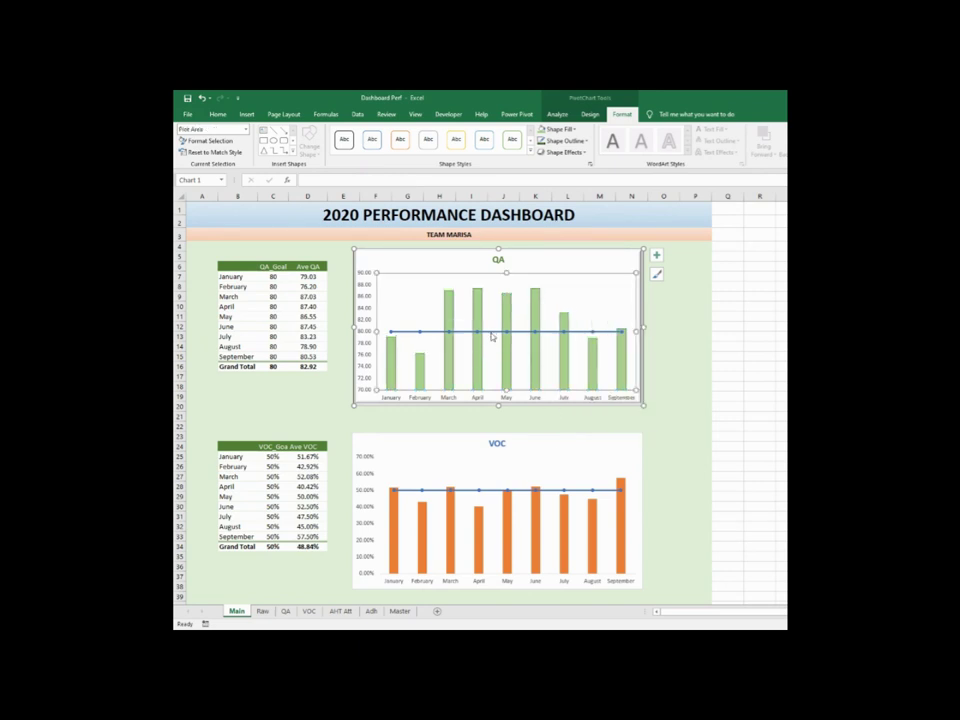
{"action": "left_click", "coordinate": [491, 335]}
{"action": "right_click", "coordinate": [491, 335]}
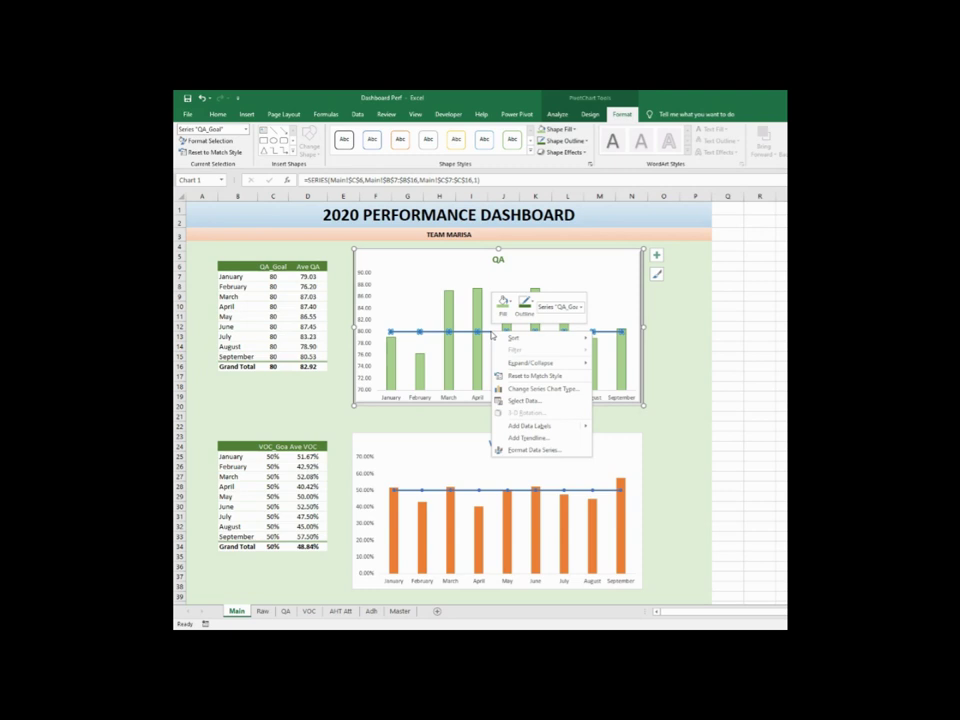
{"action": "left_click", "coordinate": [505, 302]}
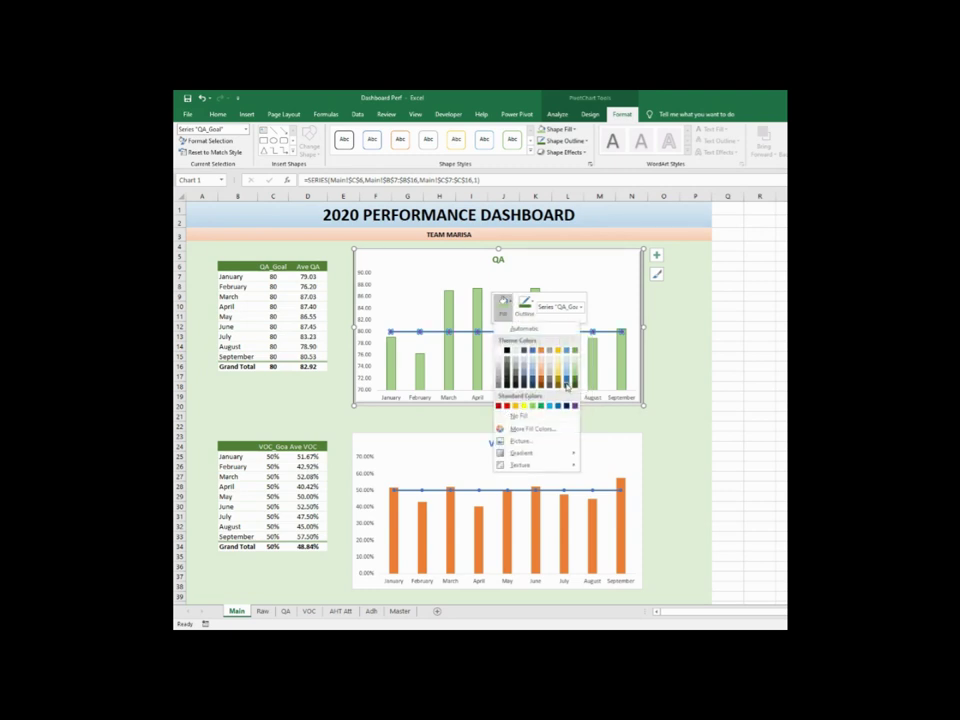
{"action": "left_click", "coordinate": [575, 384]}
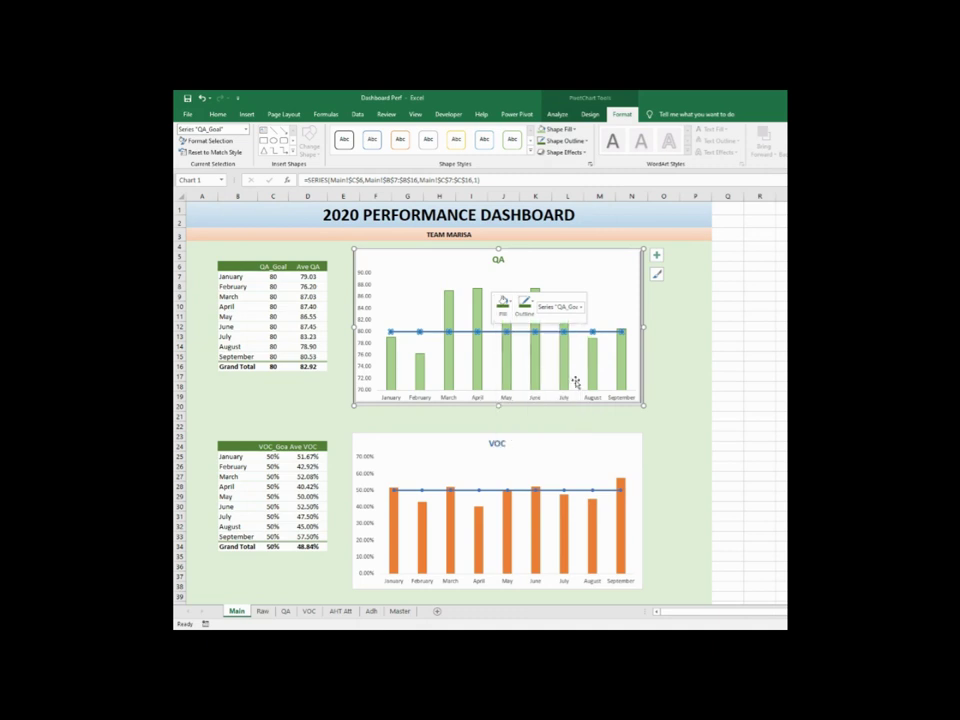
{"action": "left_click", "coordinate": [526, 304]}
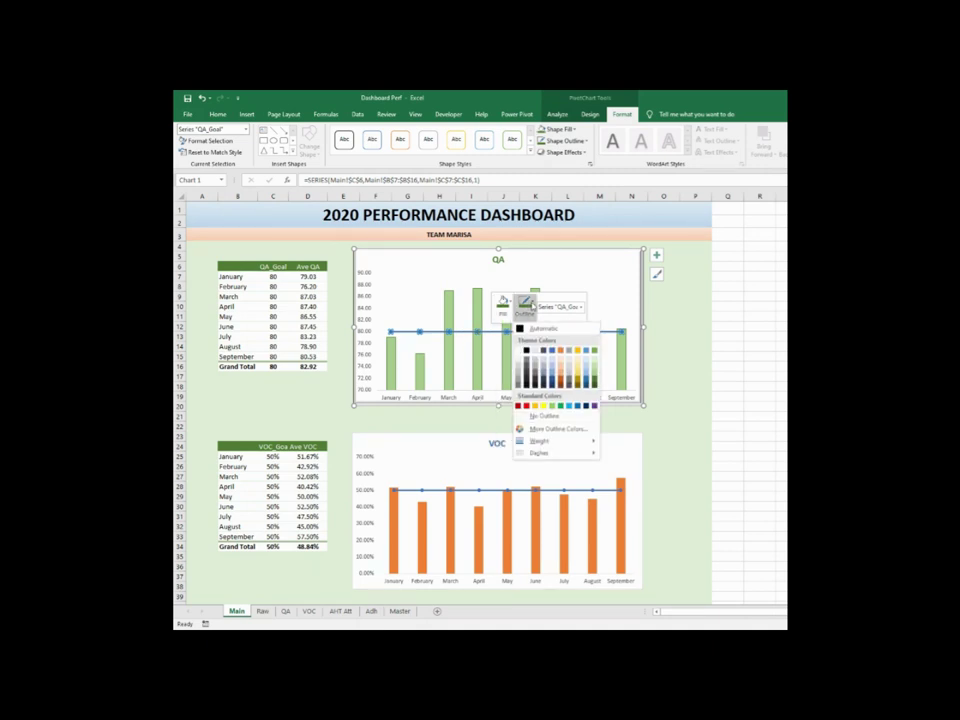
{"action": "left_click", "coordinate": [556, 428]}
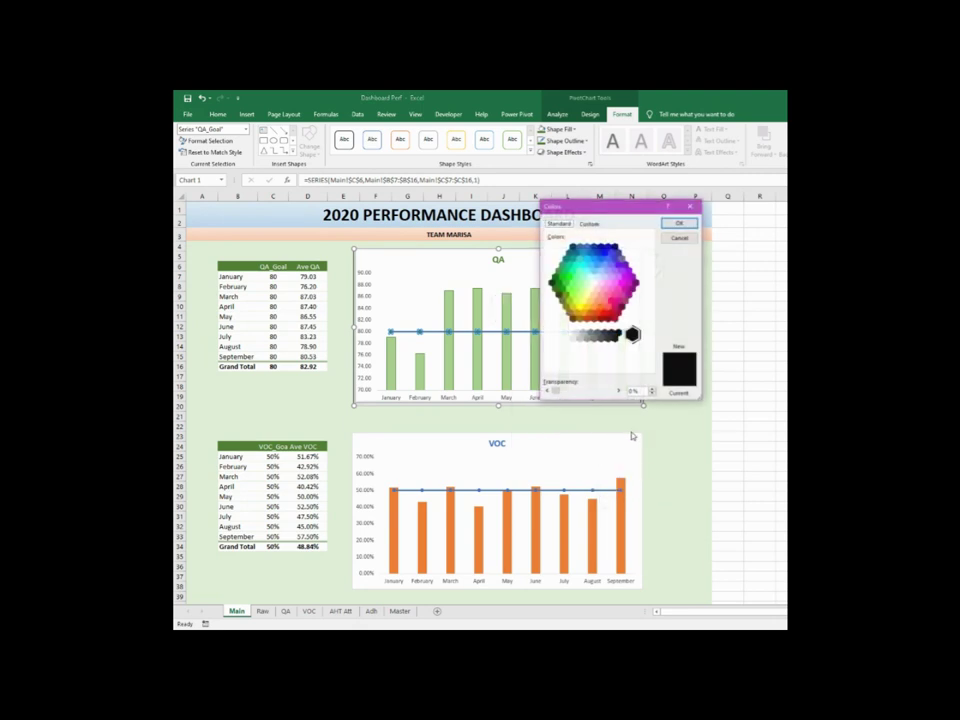
{"action": "left_click", "coordinate": [608, 284]}
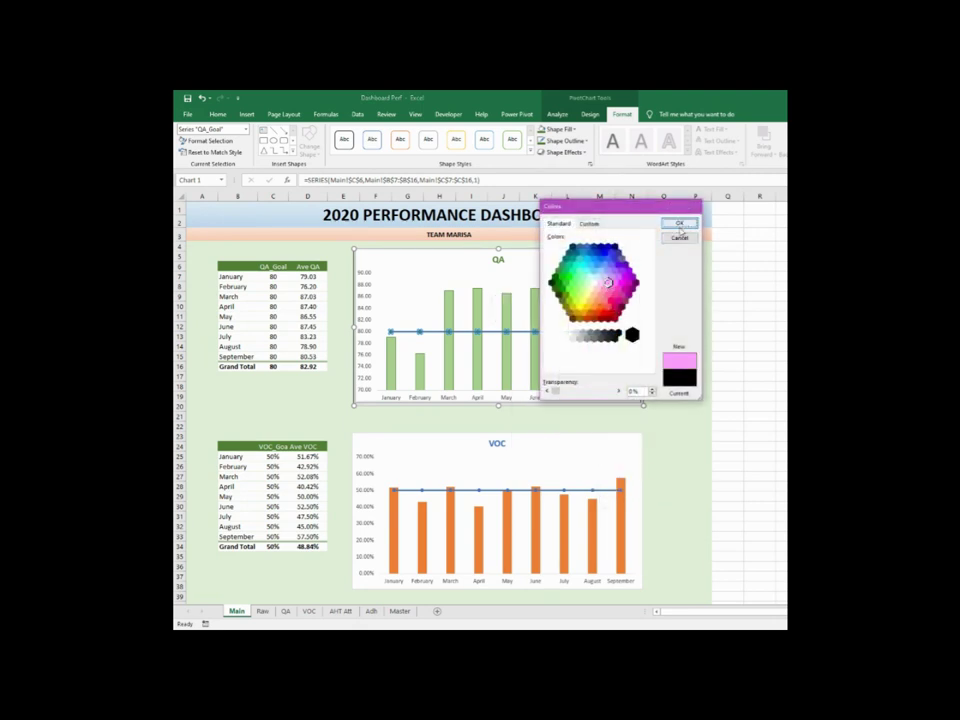
{"action": "left_click", "coordinate": [680, 225]}
{"action": "left_click", "coordinate": [656, 424]}
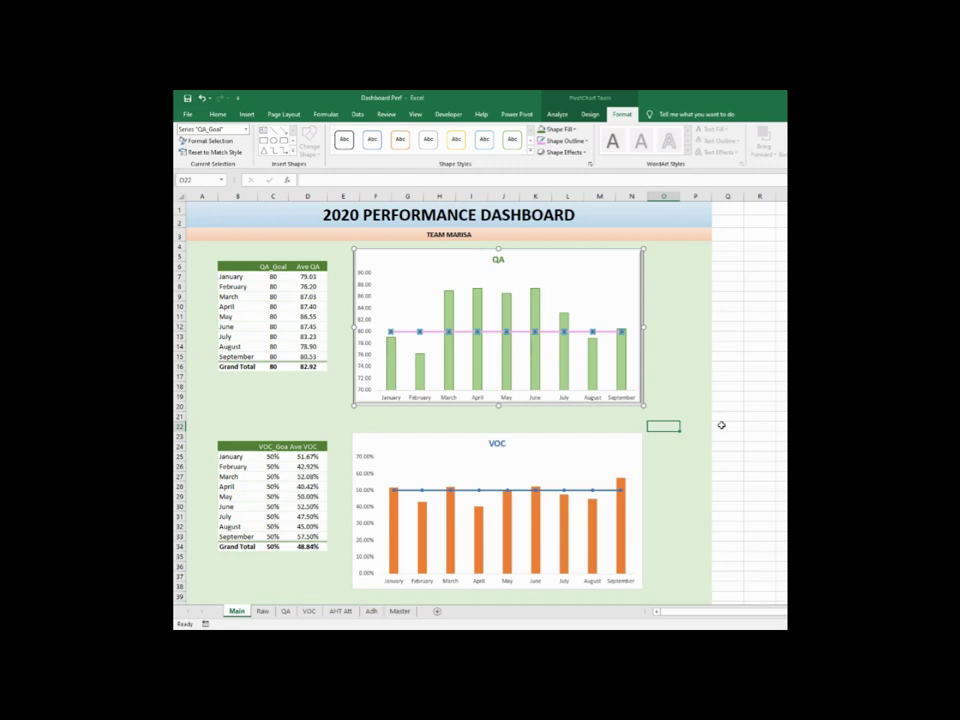
{"action": "left_click", "coordinate": [683, 315]}
Apply a Bevel shape effect preset to the green QA bars
{"action": "left_click", "coordinate": [696, 265]}
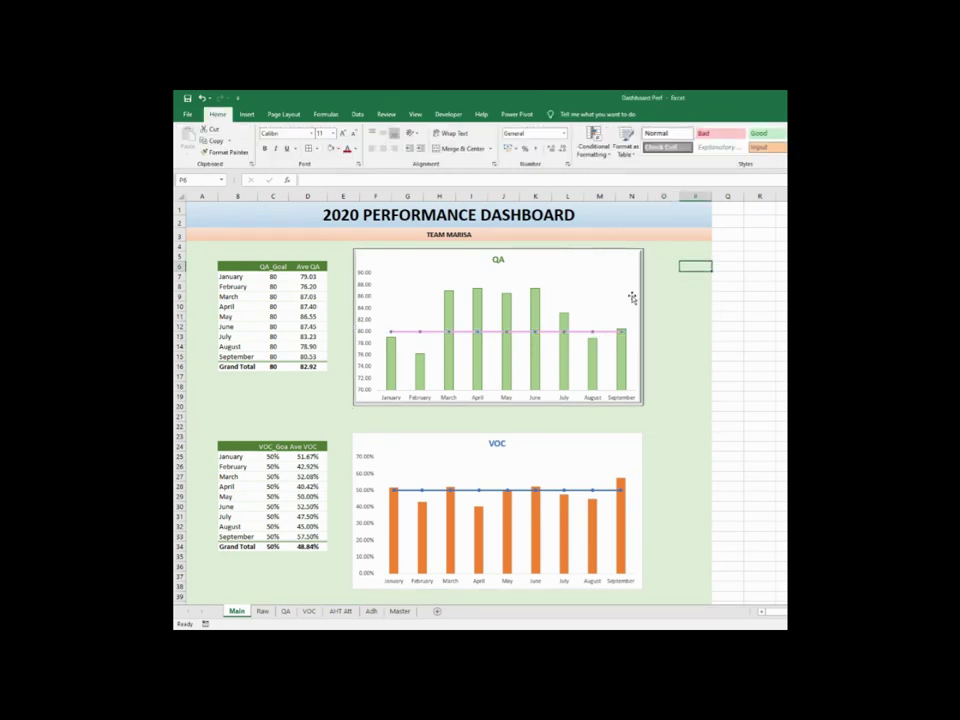
{"action": "left_click", "coordinate": [533, 318]}
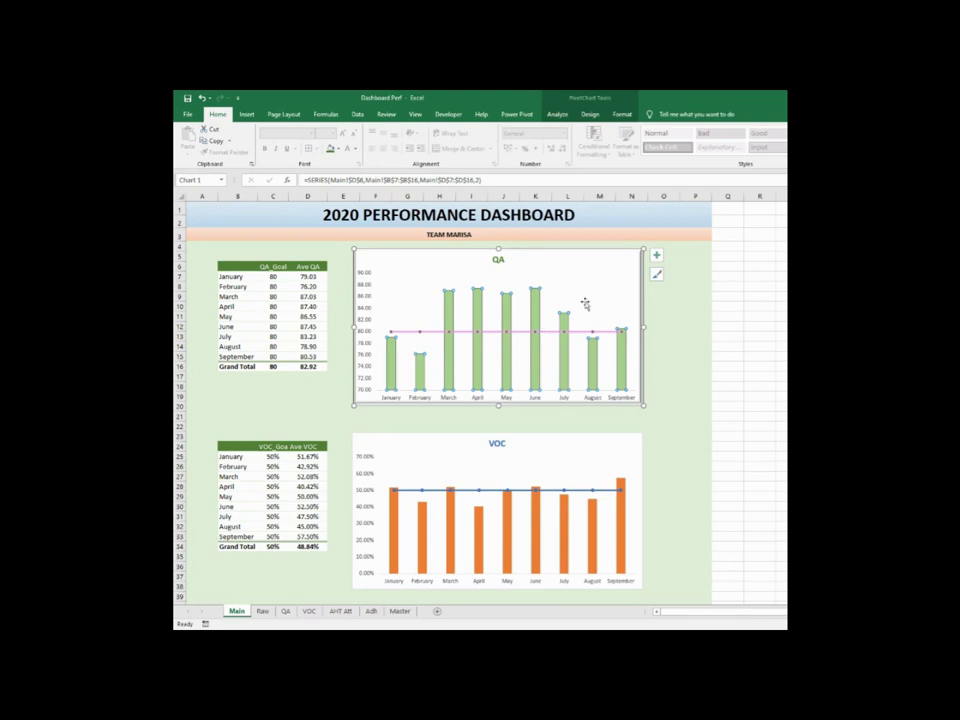
{"action": "left_click", "coordinate": [622, 114]}
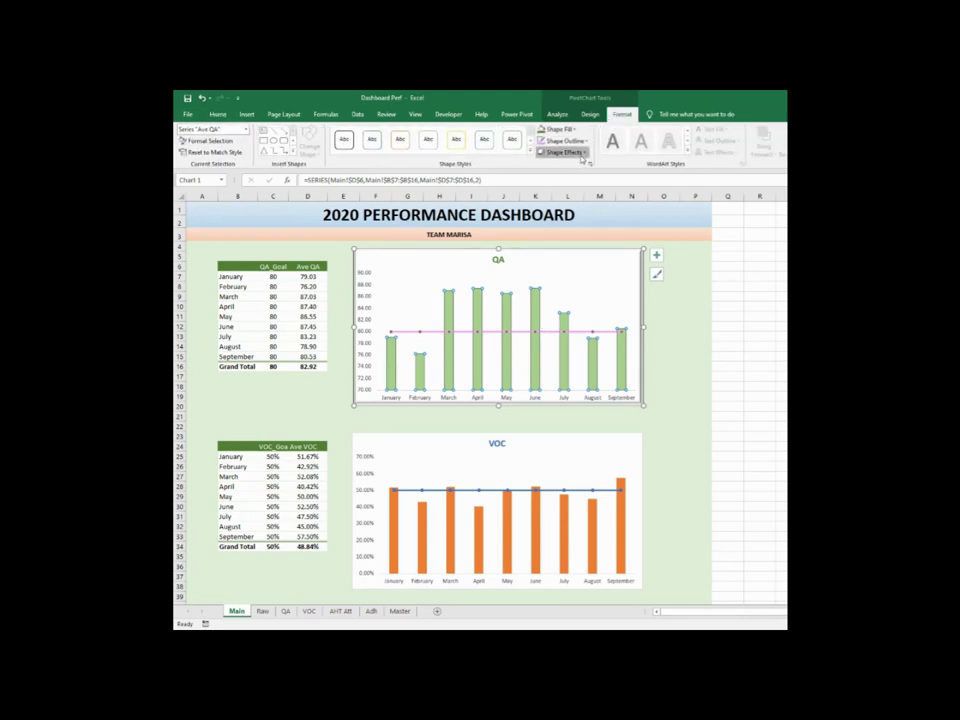
{"action": "left_click", "coordinate": [562, 152]}
{"action": "mouse_move", "coordinate": [579, 283]}
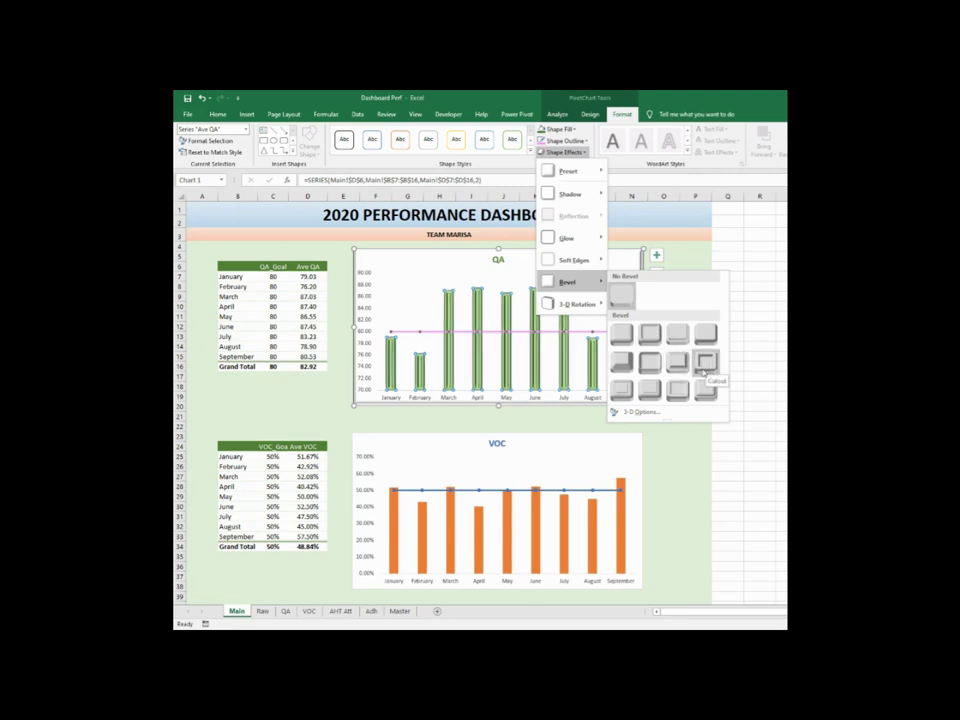
{"action": "left_click", "coordinate": [651, 396]}
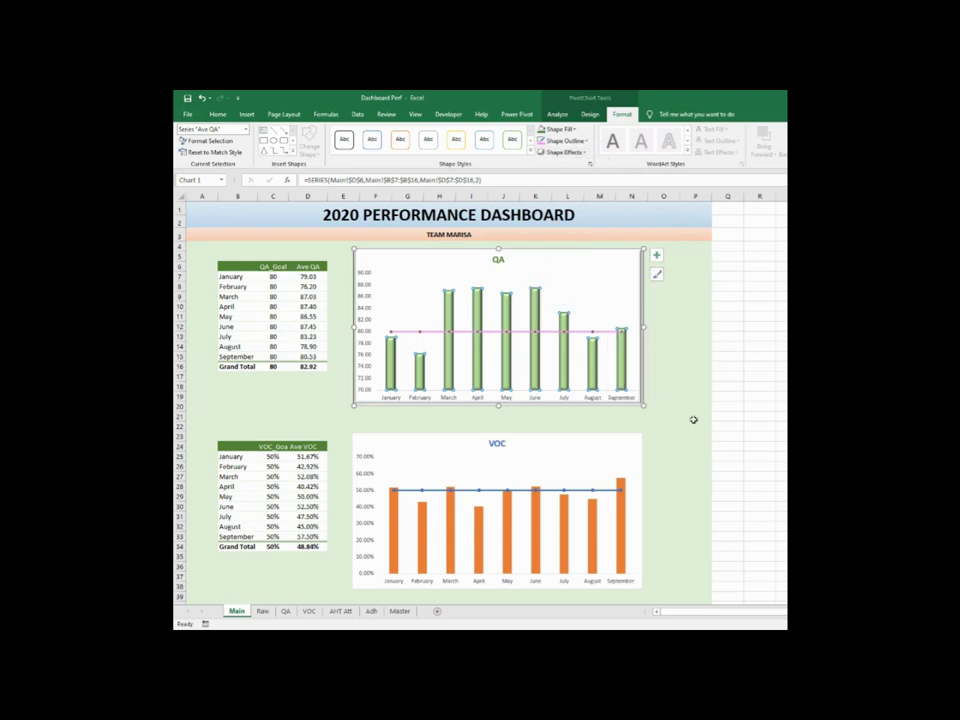
{"action": "left_click", "coordinate": [694, 416]}
Apply a Bevel preset to the pink QA_Goal line
{"action": "left_click", "coordinate": [577, 332]}
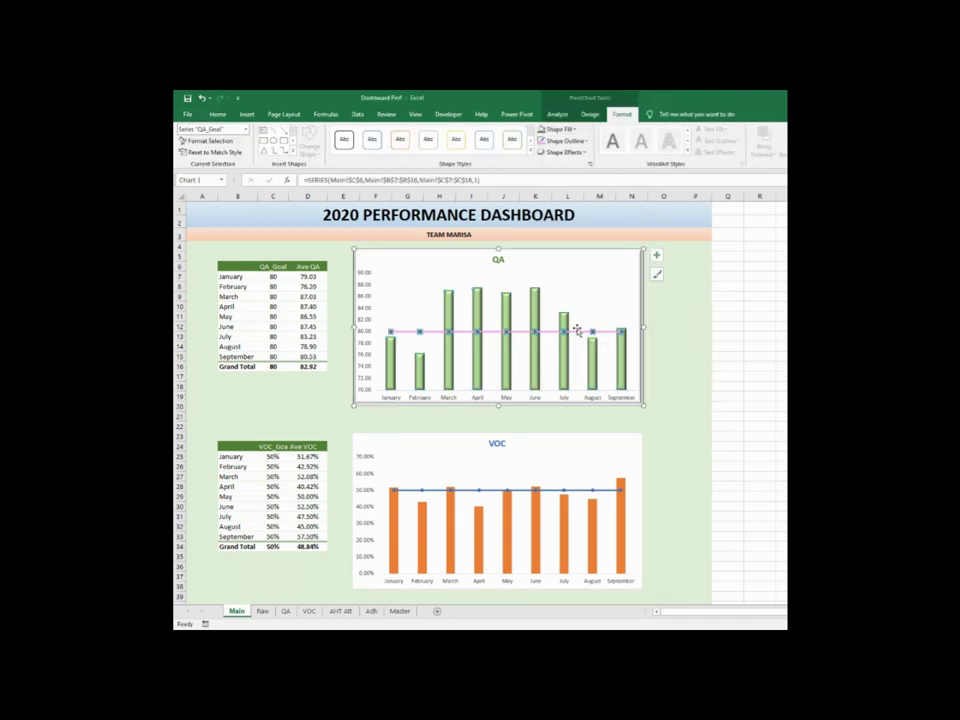
{"action": "right_click", "coordinate": [577, 330]}
{"action": "left_click", "coordinate": [578, 332]}
{"action": "left_click", "coordinate": [610, 331]}
{"action": "left_click", "coordinate": [580, 152]}
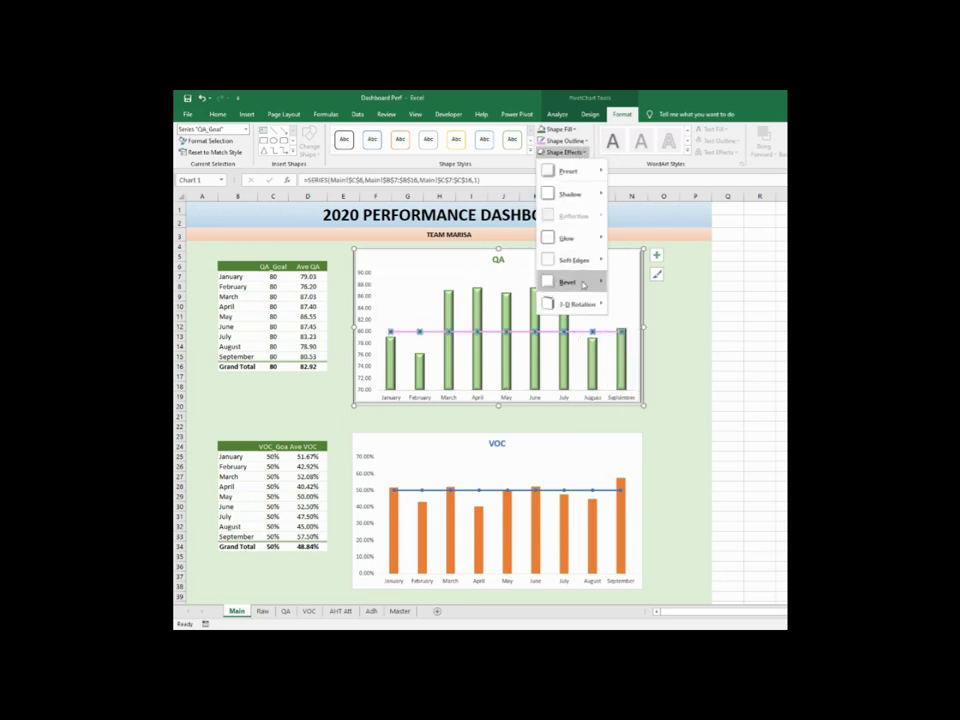
{"action": "left_click", "coordinate": [707, 397]}
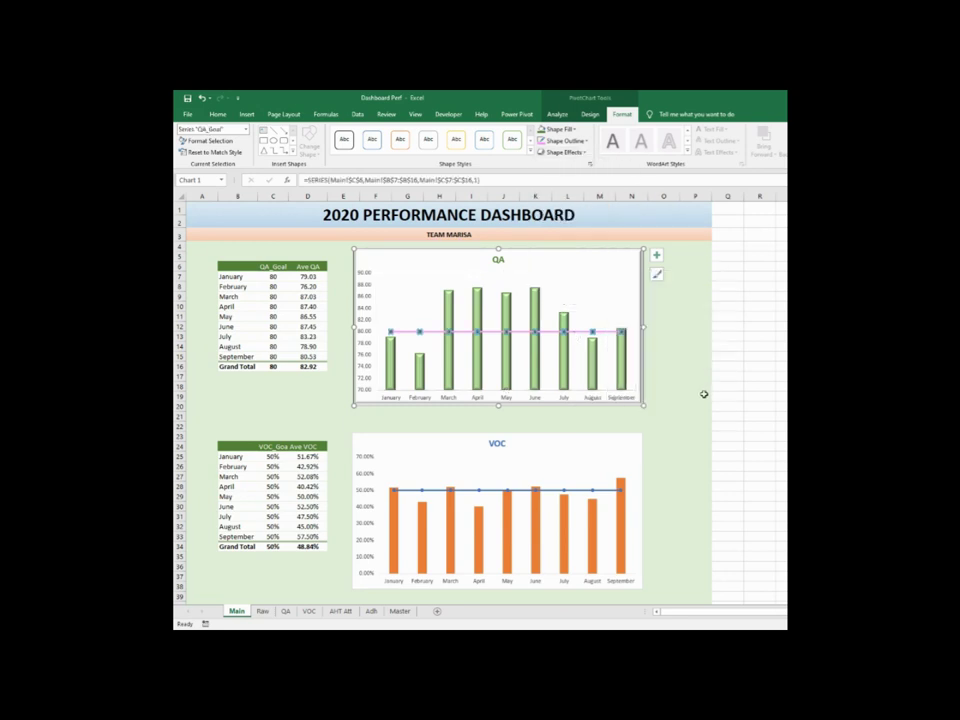
{"action": "left_click", "coordinate": [690, 396]}
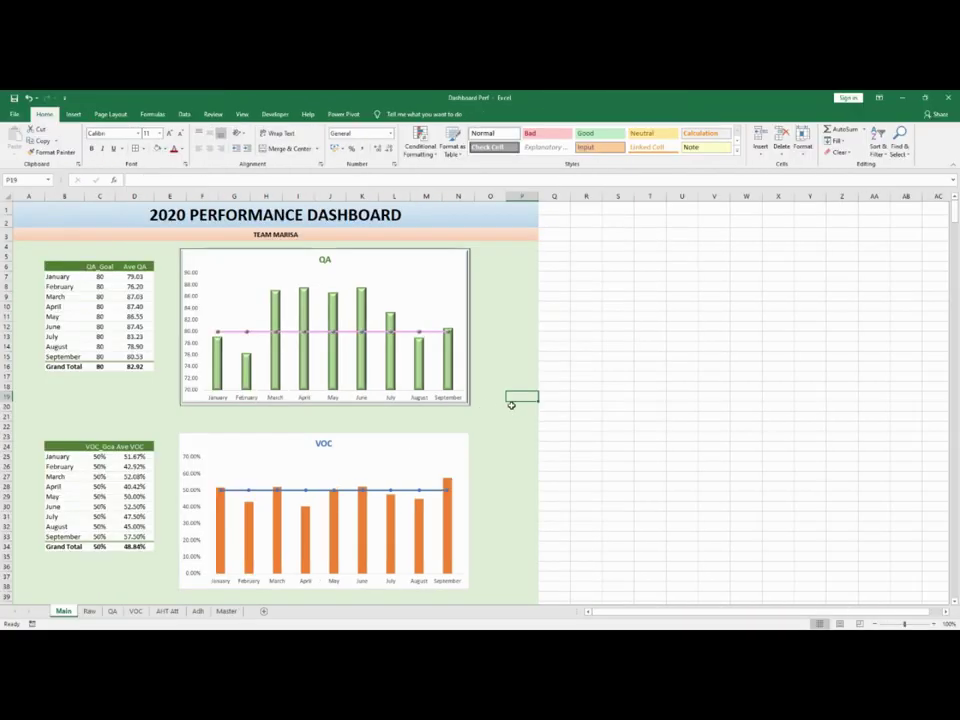
{"action": "scroll", "coordinate": [520, 400], "scroll_direction": "up", "scroll_amount": 5}
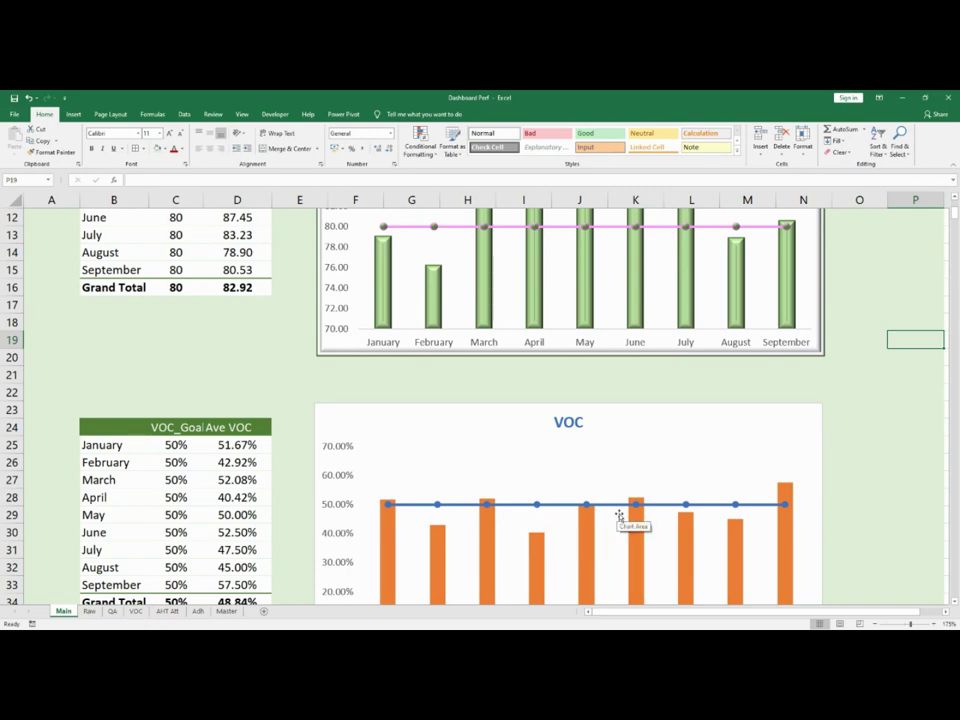
{"action": "scroll", "coordinate": [620, 515], "scroll_direction": "up", "scroll_amount": 3}
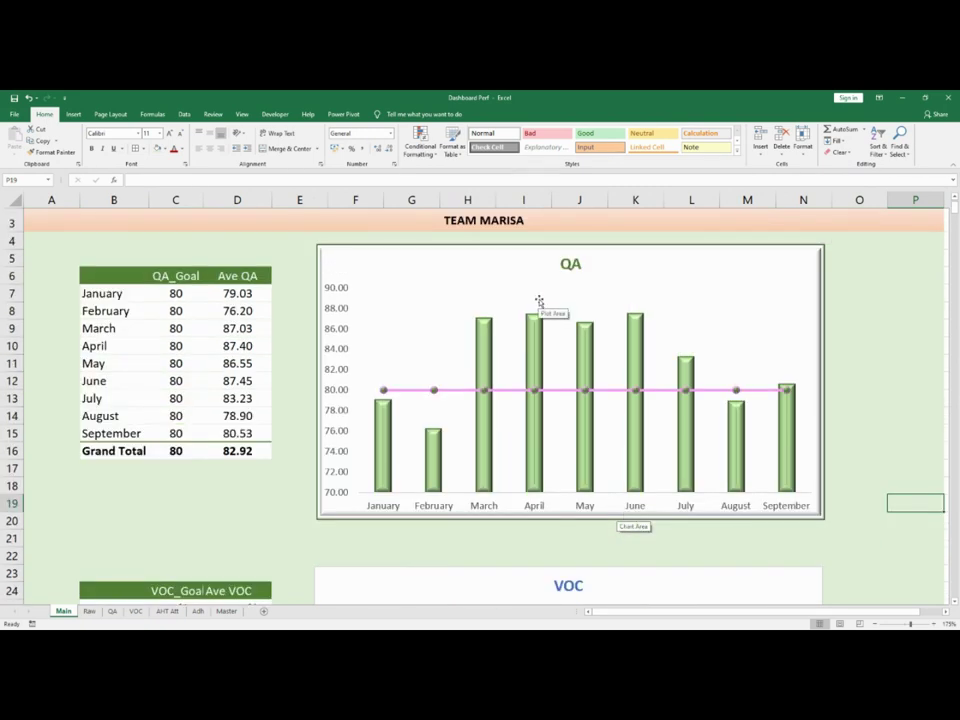
{"action": "scroll", "coordinate": [598, 342], "scroll_direction": "down", "scroll_amount": 4}
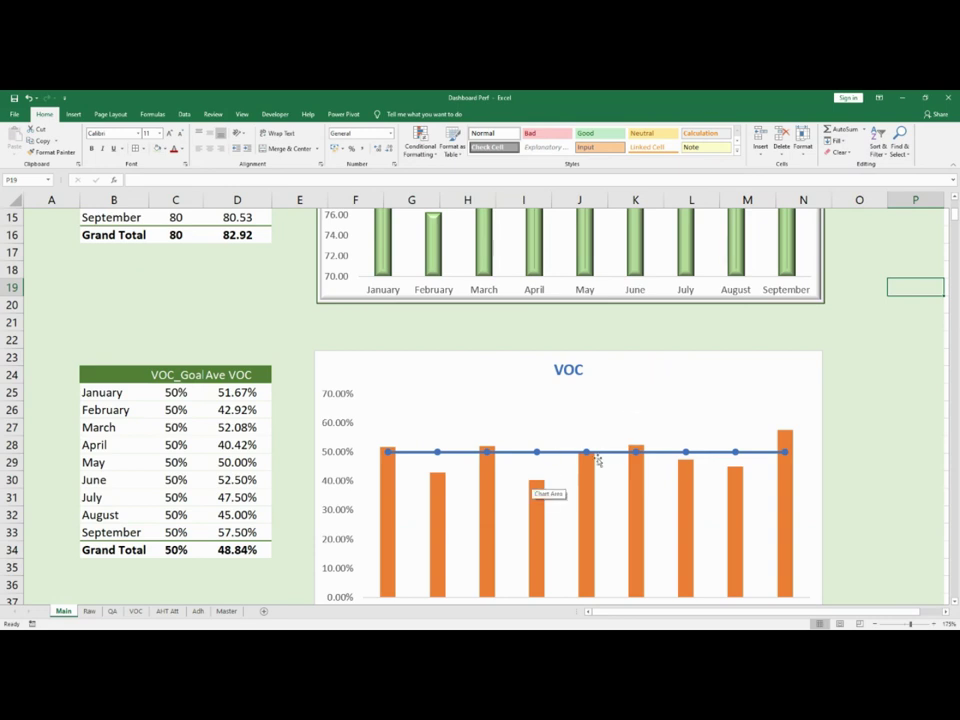
{"action": "scroll", "coordinate": [604, 446], "scroll_direction": "up", "scroll_amount": 4}
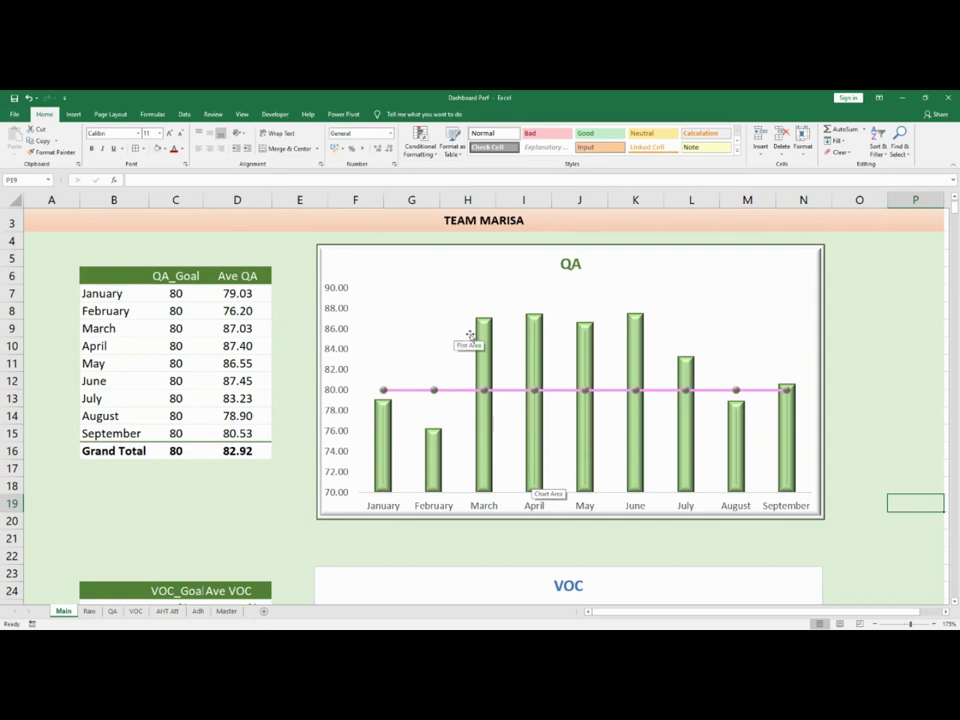
{"action": "scroll", "coordinate": [594, 360], "scroll_direction": "down", "scroll_amount": 2}
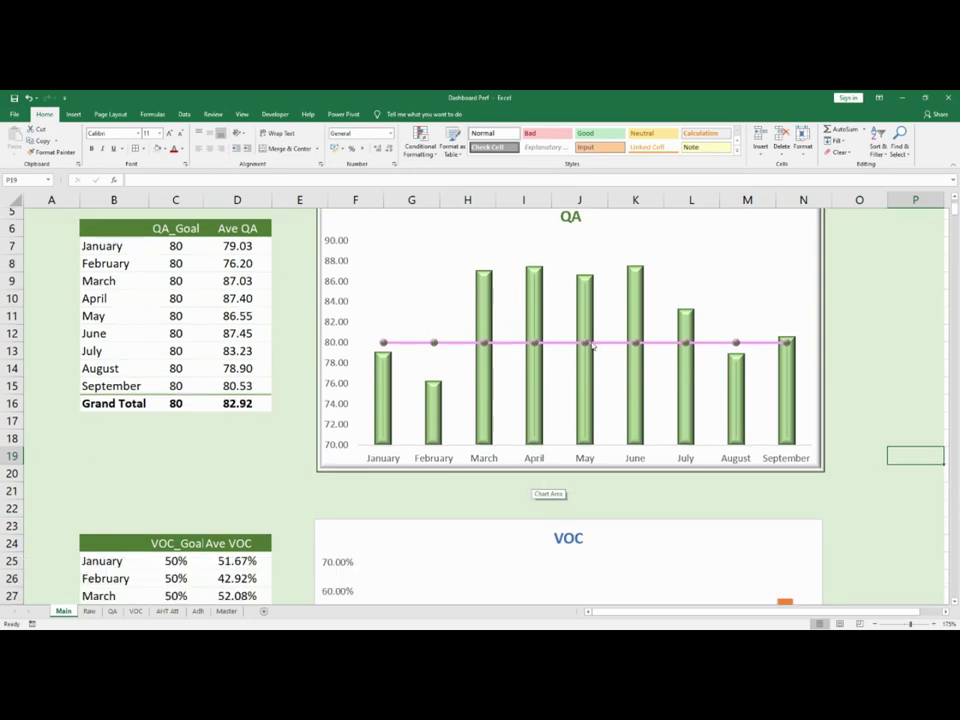
{"action": "scroll", "coordinate": [590, 375], "scroll_direction": "down", "scroll_amount": 2, "text": "ctrl"}
{"action": "scroll", "coordinate": [582, 379], "scroll_direction": "down", "scroll_amount": 1, "text": "ctrl"}
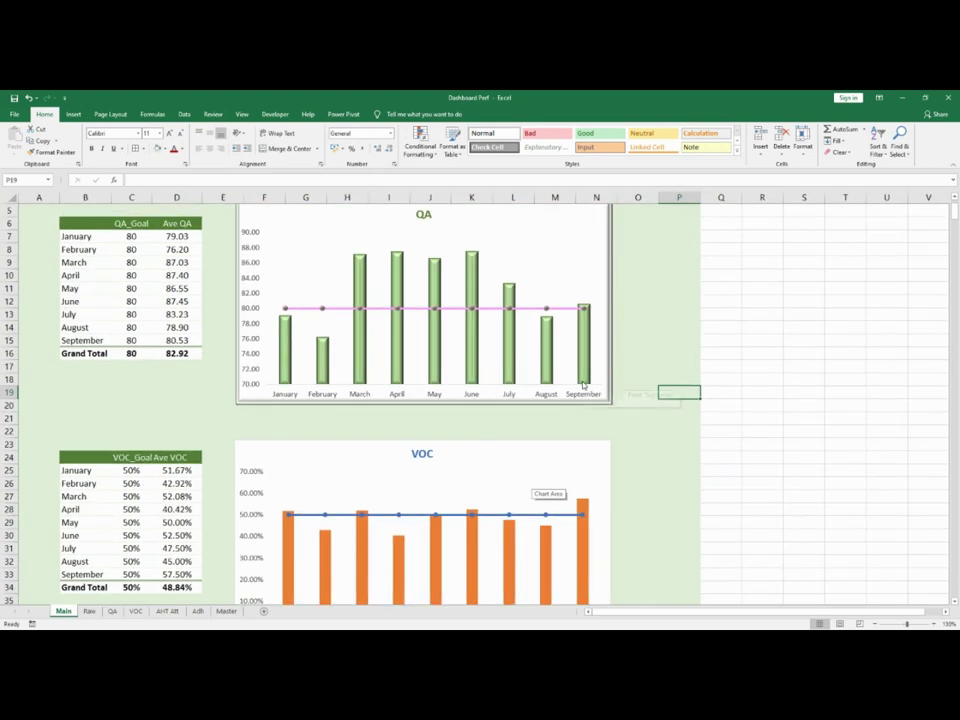
{"action": "scroll", "coordinate": [640, 380], "scroll_direction": "down", "scroll_amount": 2}
Apply a blue PivotTable style to the VOC pivot table
{"action": "left_click", "coordinate": [551, 388]}
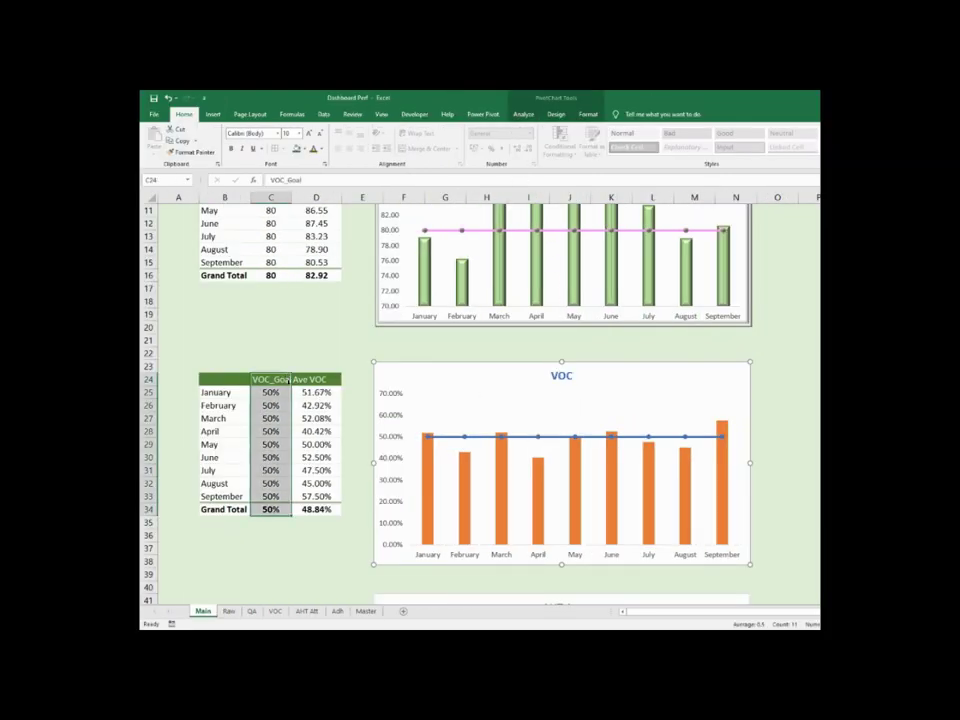
{"action": "left_click", "coordinate": [305, 379]}
{"action": "left_click", "coordinate": [556, 114]}
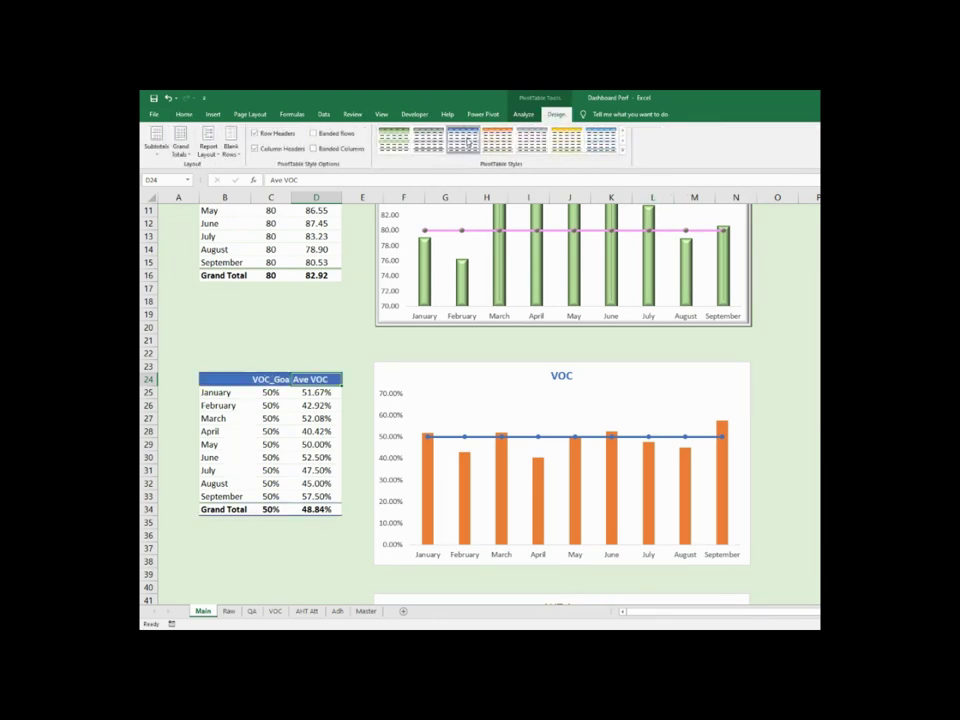
Give the VOC chart a darker shape outline and a bevelled edge effect
{"action": "left_click", "coordinate": [443, 376]}
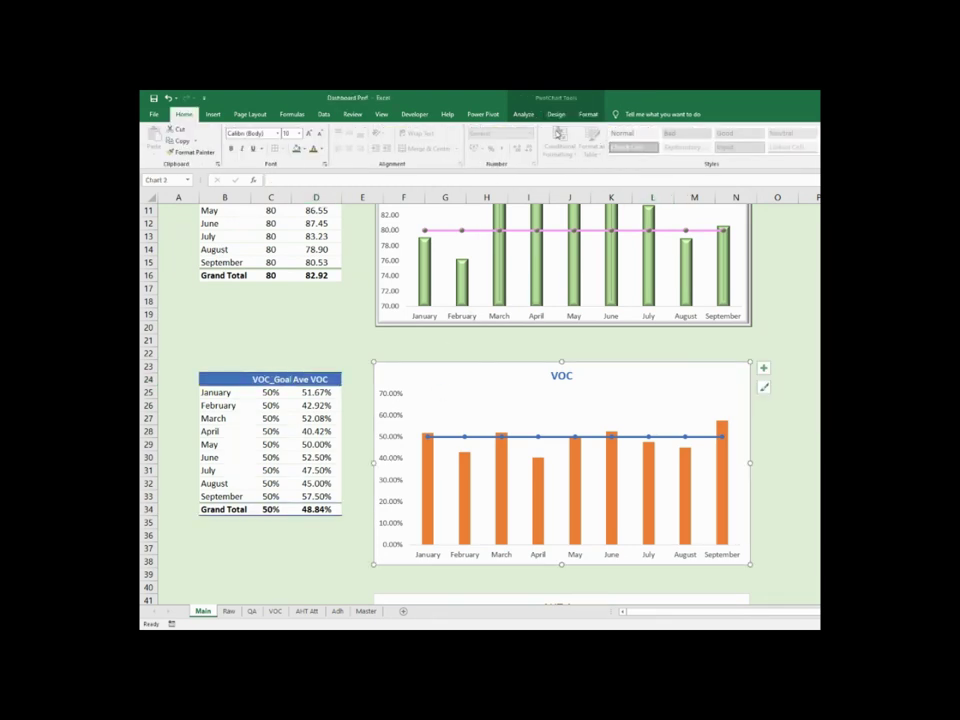
{"action": "left_click", "coordinate": [588, 115]}
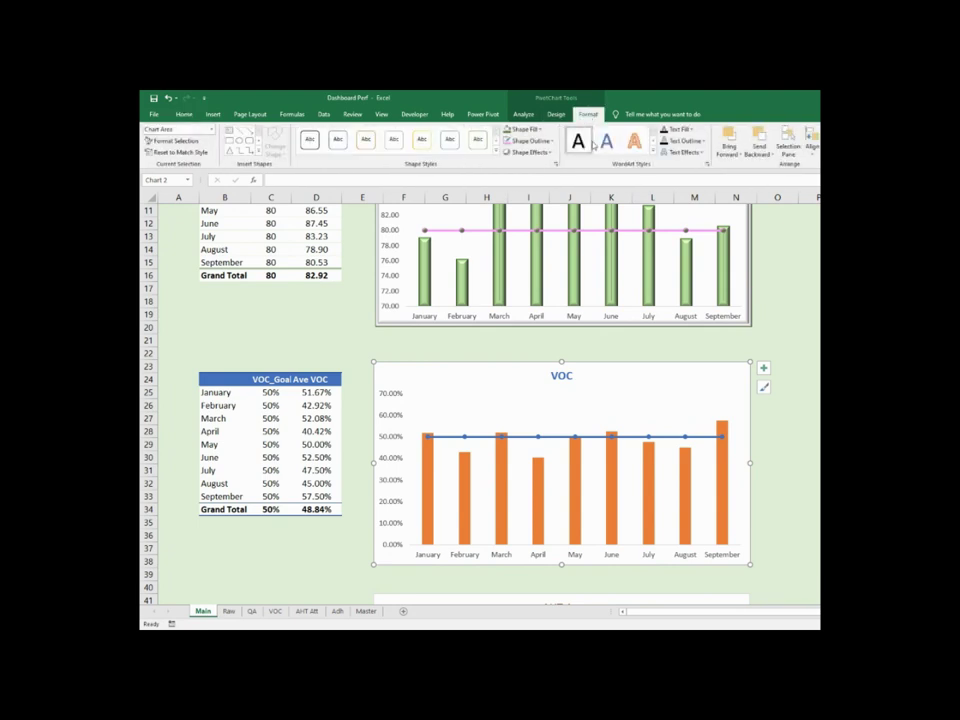
{"action": "left_click", "coordinate": [530, 141]}
{"action": "left_click", "coordinate": [576, 218]}
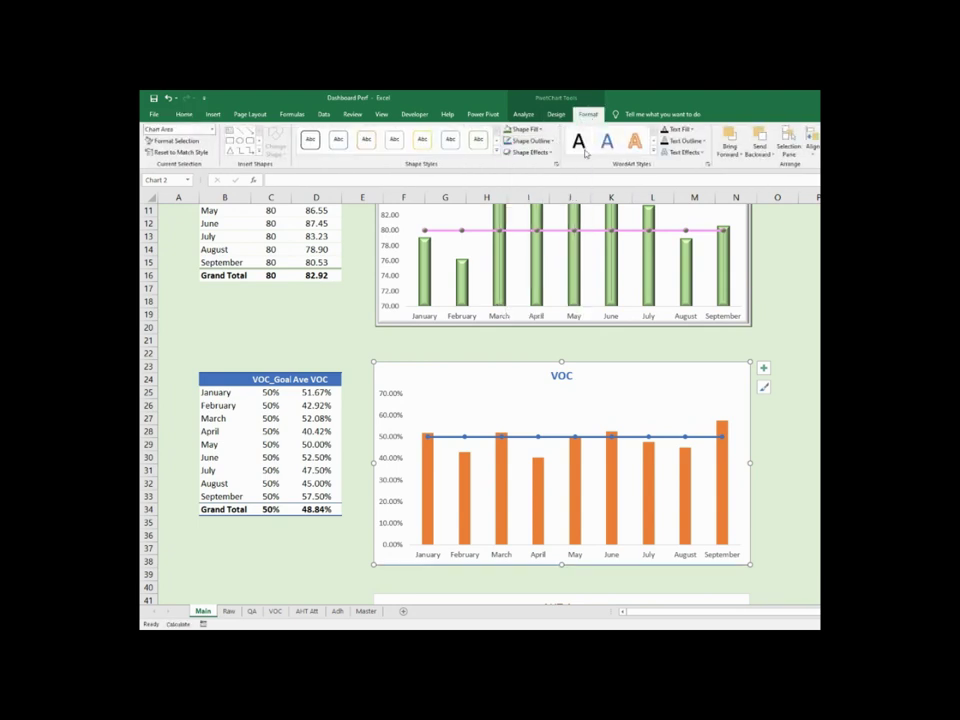
{"action": "left_click", "coordinate": [530, 152]}
{"action": "mouse_move", "coordinate": [535, 282]}
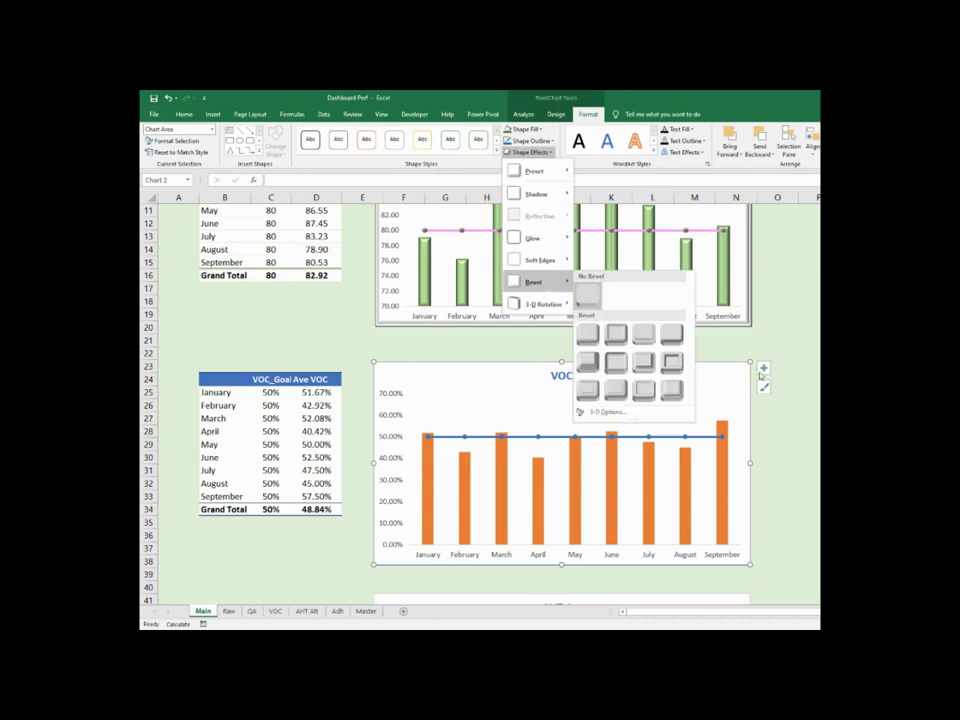
{"action": "left_click", "coordinate": [671, 362]}
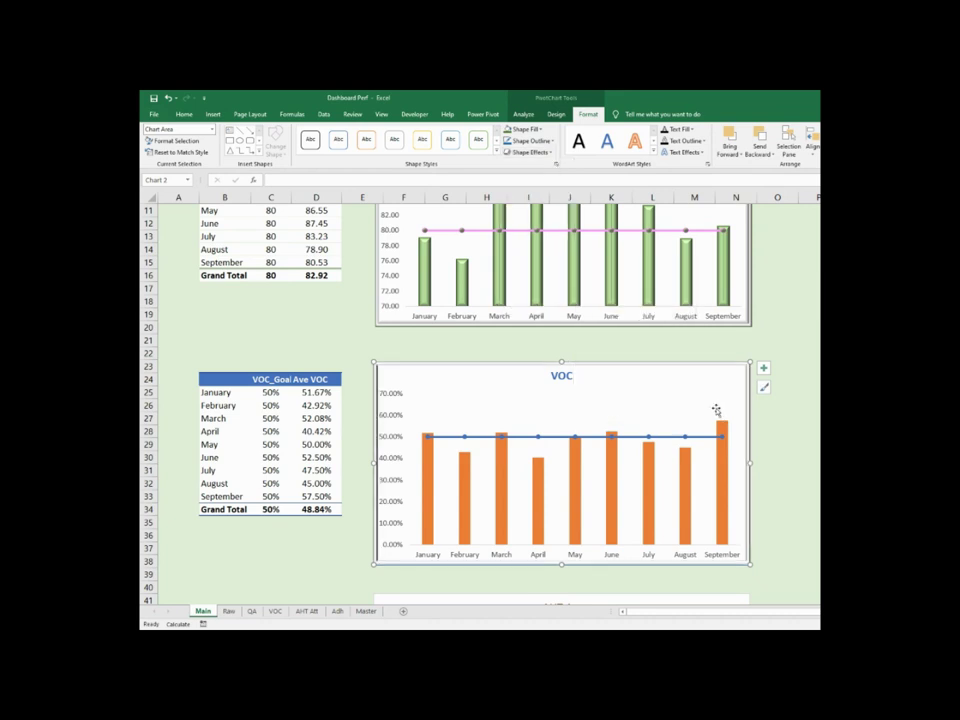
Fill the Ave VOC bars with light blue (Blue Accent 1, Lighter 60%)
{"action": "left_click", "coordinate": [650, 450]}
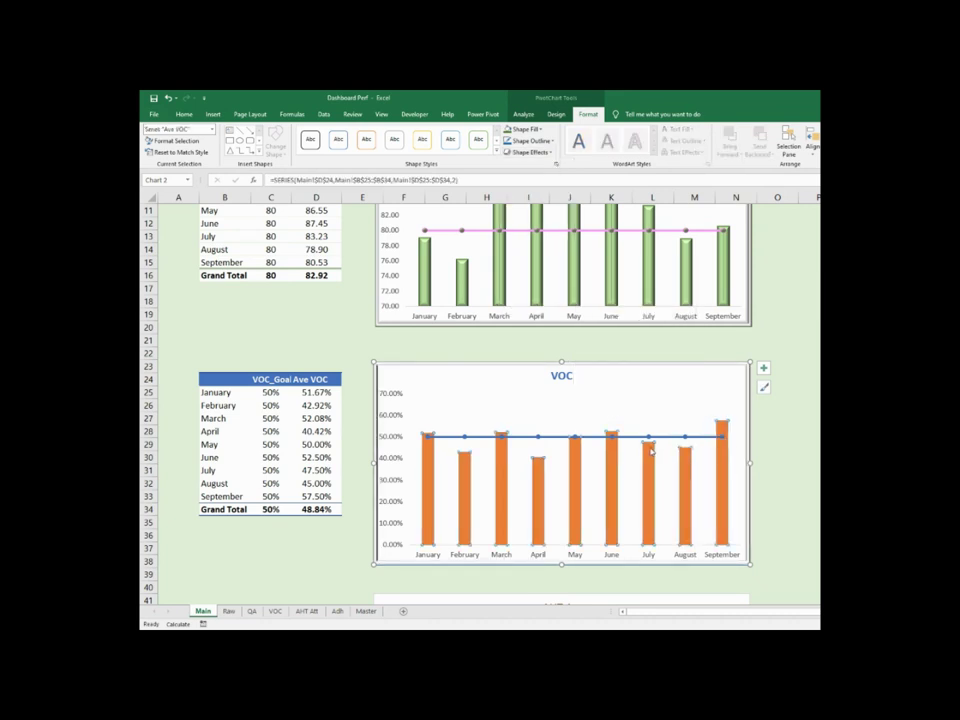
{"action": "right_click", "coordinate": [650, 452]}
{"action": "left_click", "coordinate": [663, 420]}
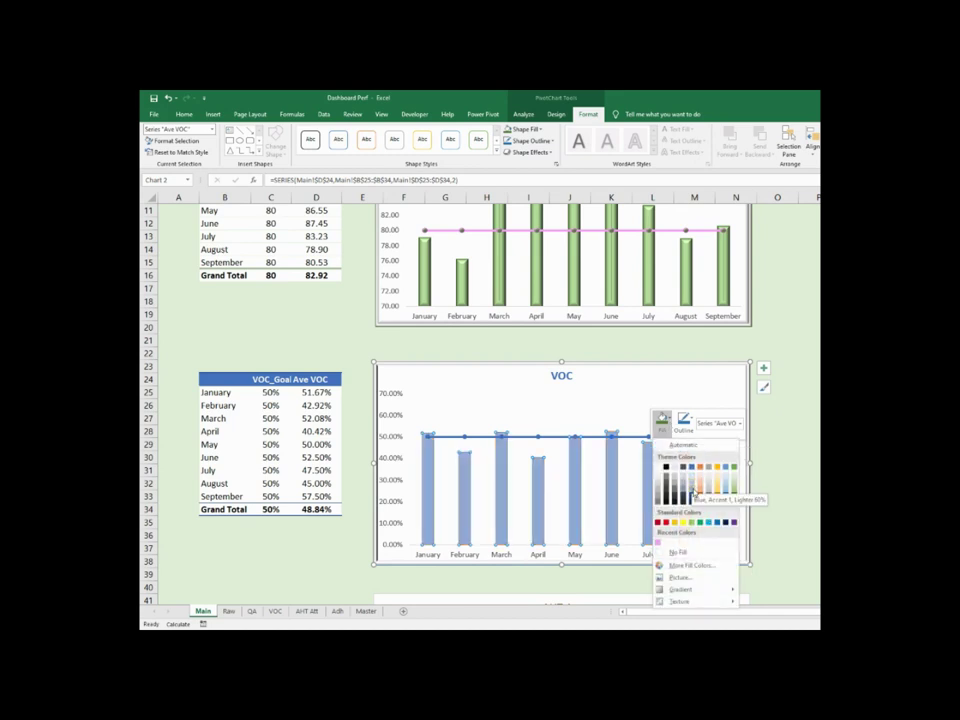
{"action": "left_click", "coordinate": [692, 494]}
{"action": "left_click", "coordinate": [691, 424]}
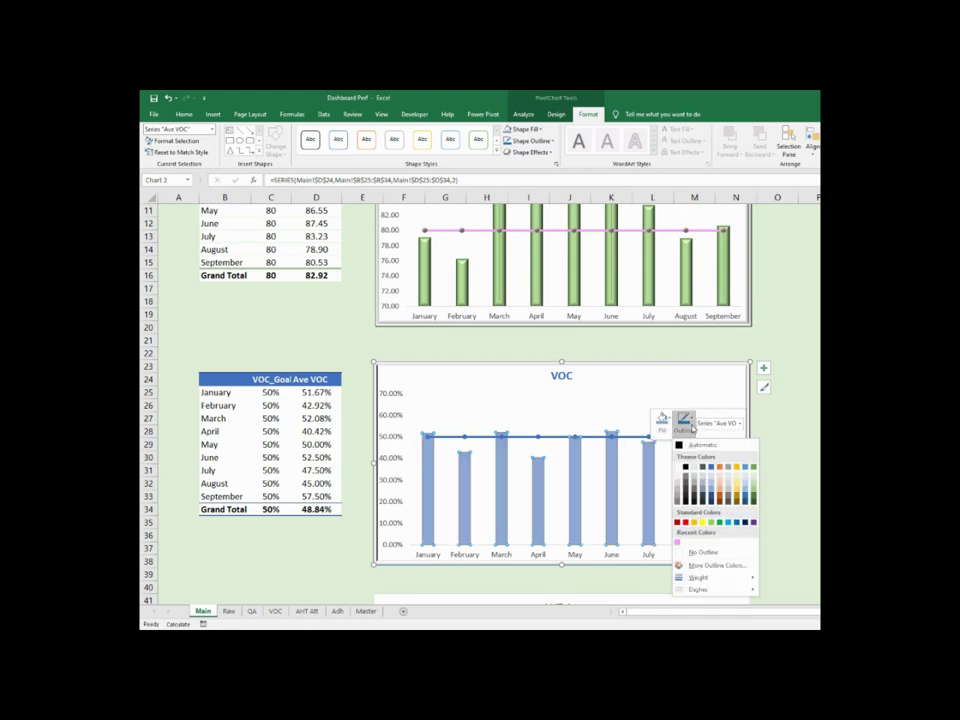
{"action": "key", "text": "Escape"}
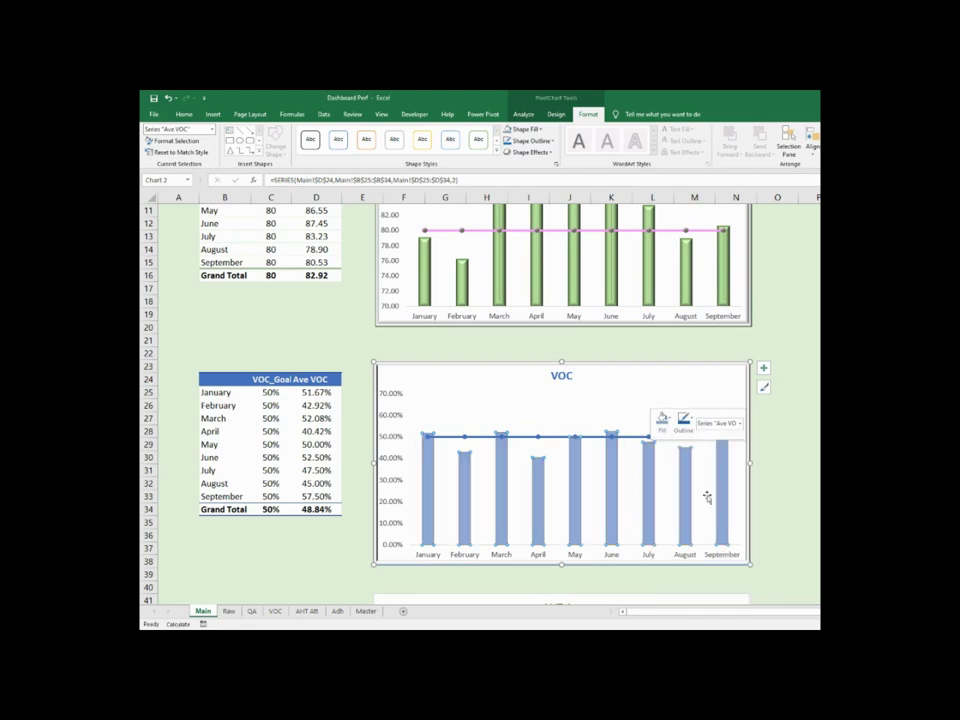
Set the VOC_Goal line outline to pink
{"action": "left_click", "coordinate": [634, 440]}
{"action": "right_click", "coordinate": [634, 440]}
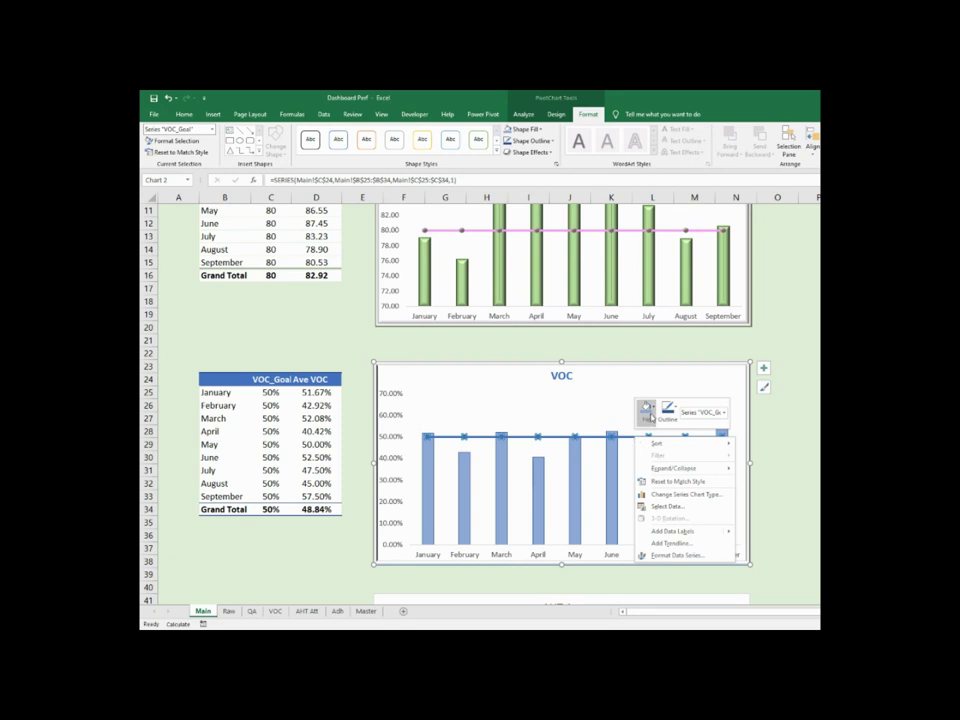
{"action": "left_click", "coordinate": [645, 410]}
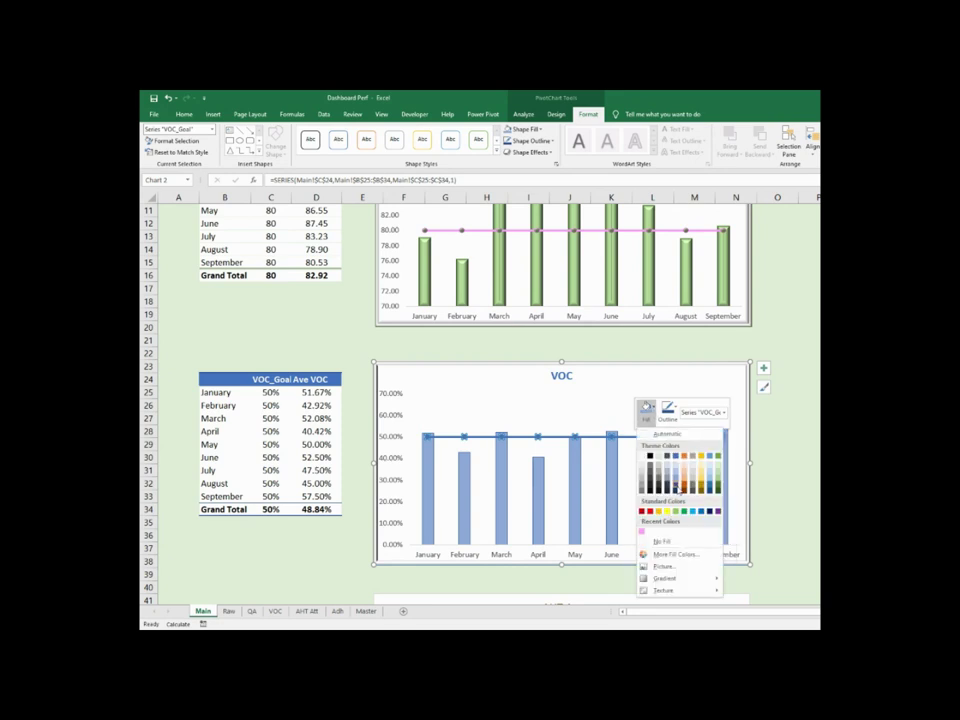
{"action": "key", "text": "Escape"}
{"action": "left_click", "coordinate": [668, 409]}
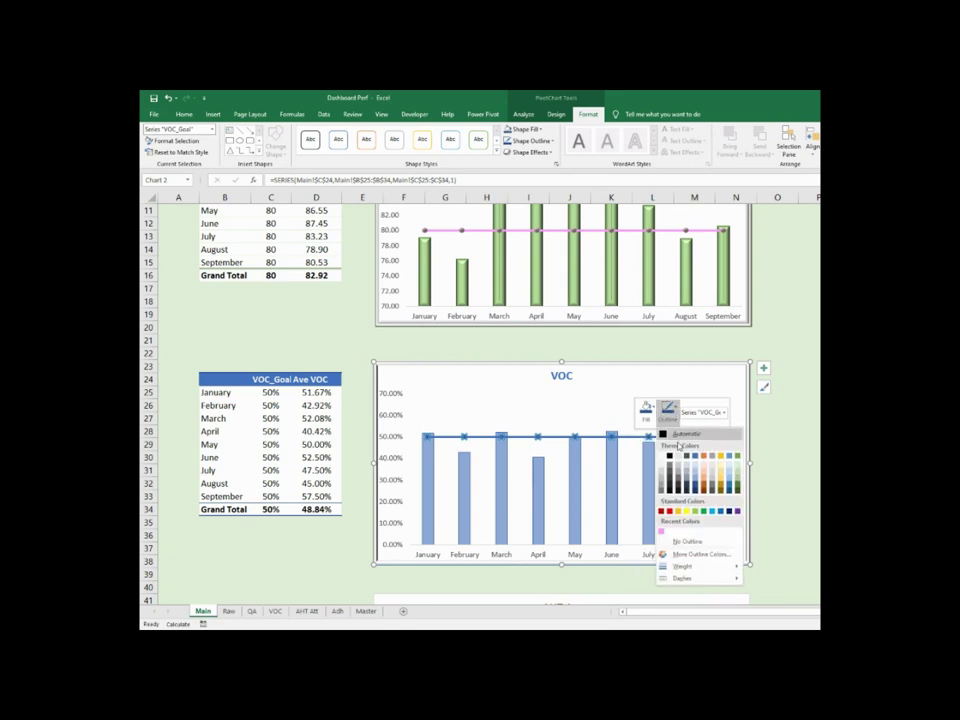
{"action": "left_click", "coordinate": [660, 533]}
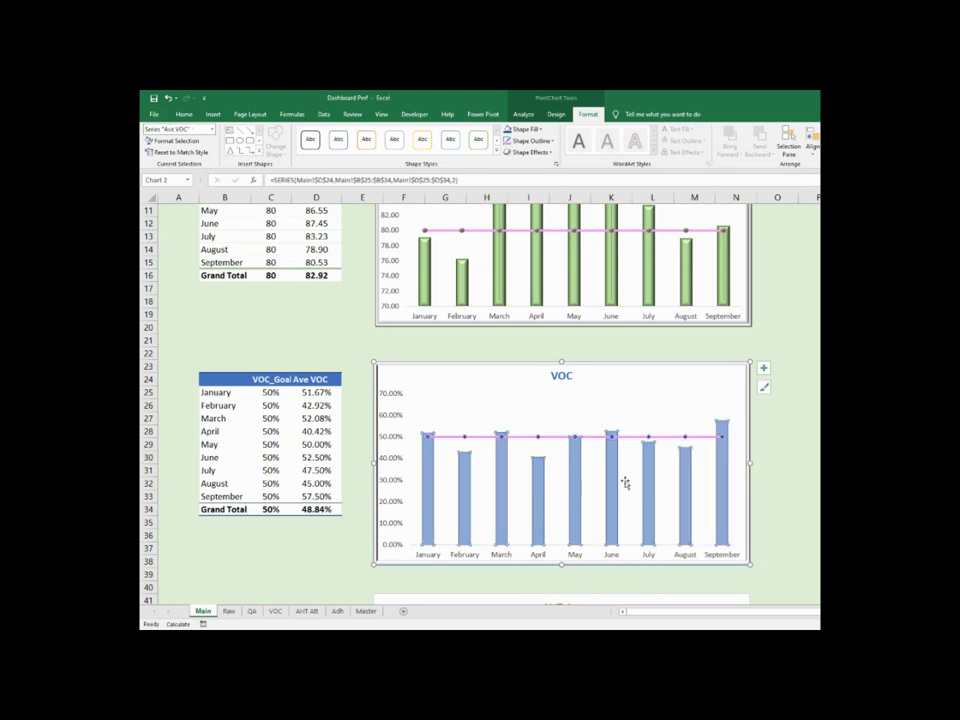
Apply a Bevel shape effect to the VOC bars
{"action": "left_click", "coordinate": [530, 152]}
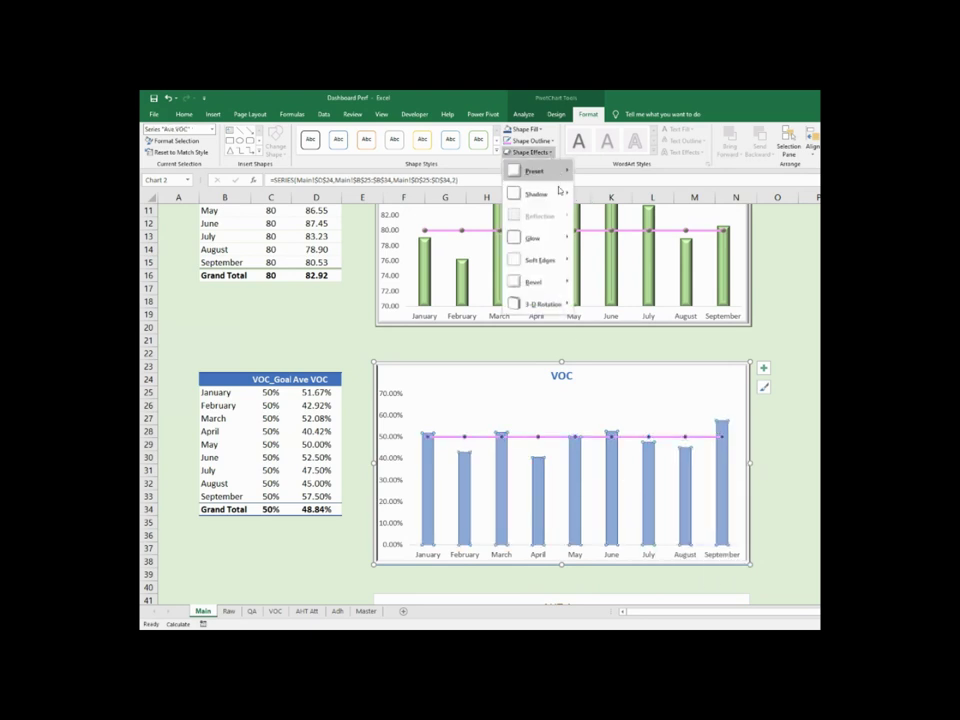
{"action": "mouse_move", "coordinate": [533, 282]}
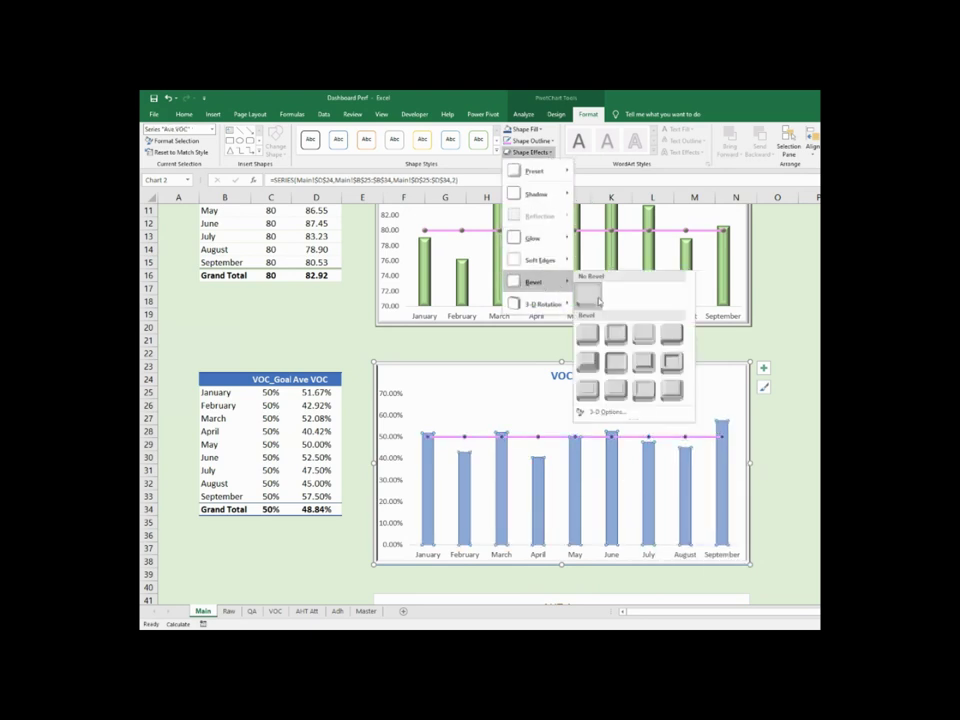
{"action": "left_click", "coordinate": [671, 362]}
{"action": "left_click", "coordinate": [643, 437]}
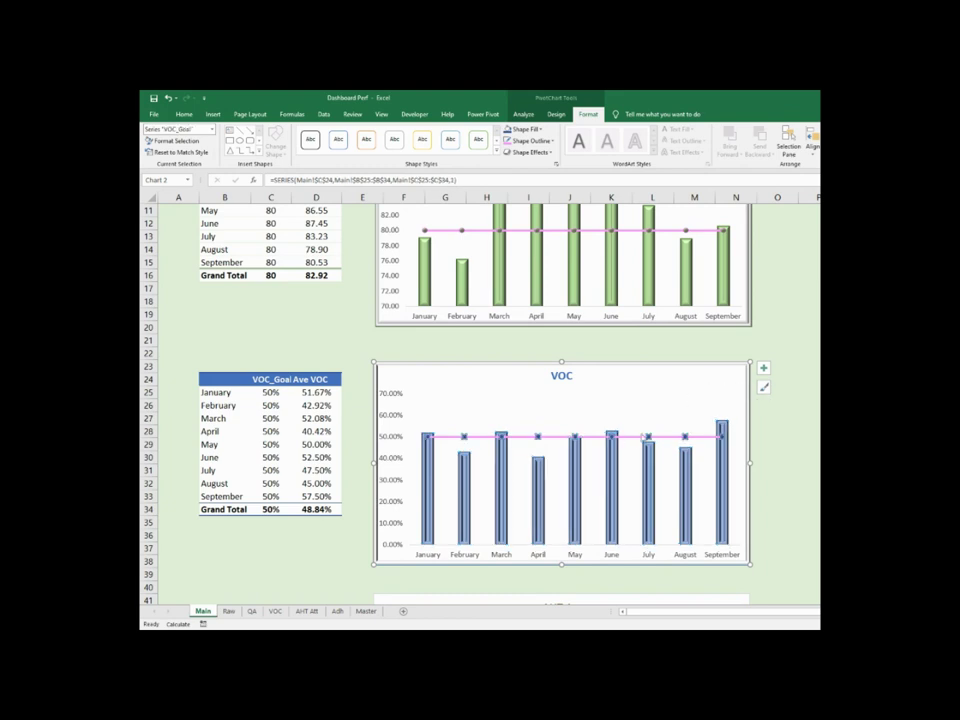
{"action": "left_click", "coordinate": [530, 152]}
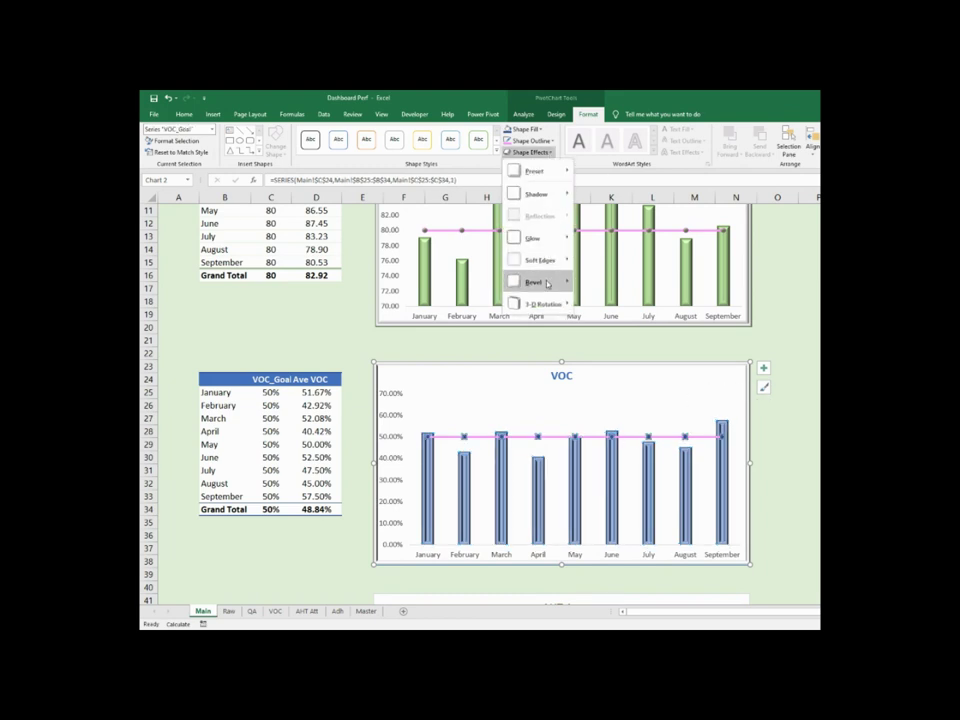
{"action": "mouse_move", "coordinate": [533, 282]}
{"action": "left_click", "coordinate": [804, 478]}
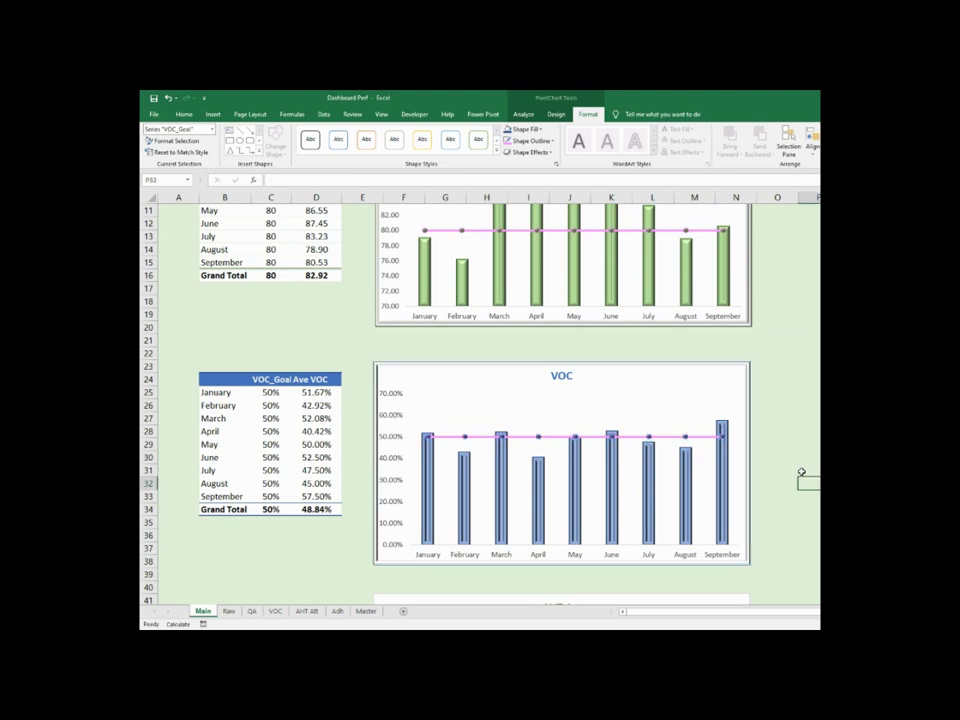
Apply an orange PivotTable style to the AHT pivot table
{"action": "scroll", "coordinate": [810, 386], "scroll_direction": "down", "scroll_amount": 4}
{"action": "scroll", "coordinate": [812, 388], "scroll_direction": "down", "scroll_amount": 3}
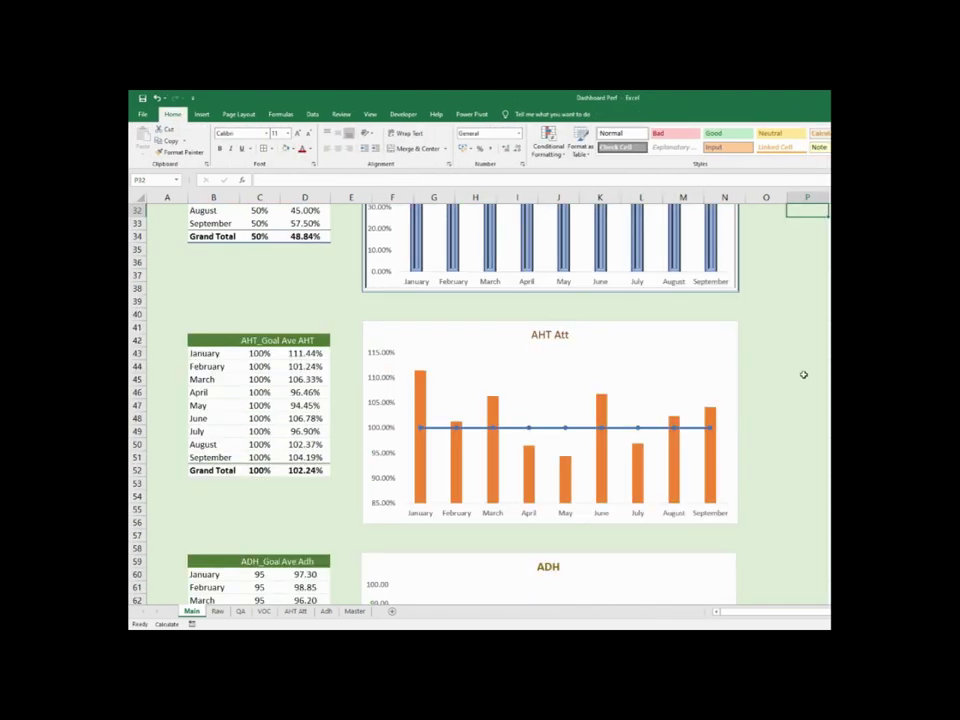
{"action": "scroll", "coordinate": [611, 336], "scroll_direction": "down", "scroll_amount": 2}
{"action": "scroll", "coordinate": [615, 349], "scroll_direction": "up", "scroll_amount": 1}
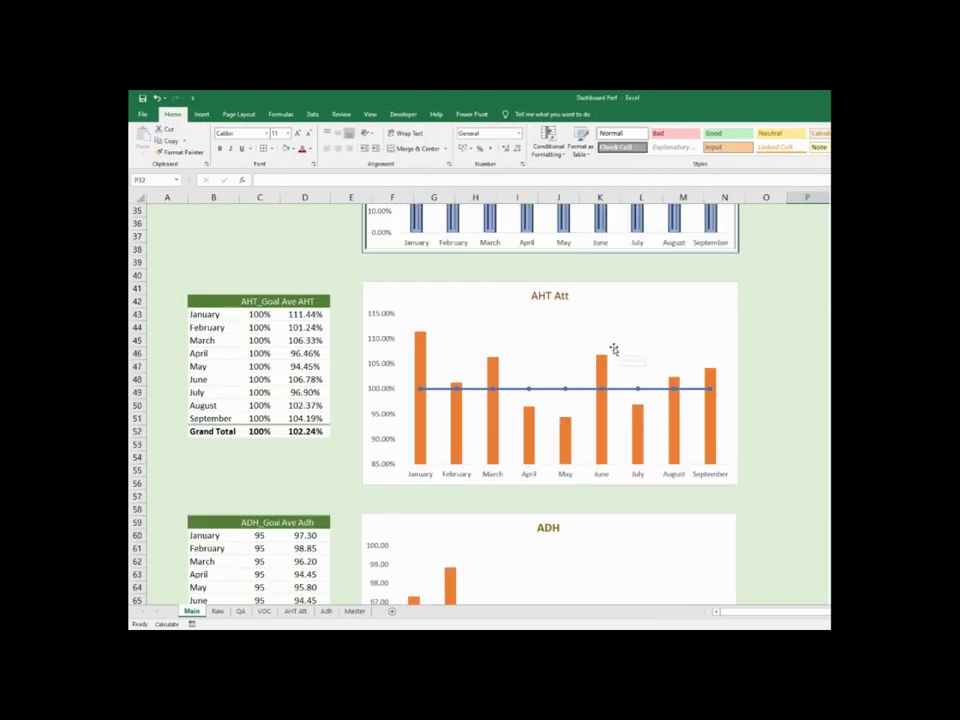
{"action": "left_click", "coordinate": [297, 302]}
{"action": "left_click", "coordinate": [544, 114]}
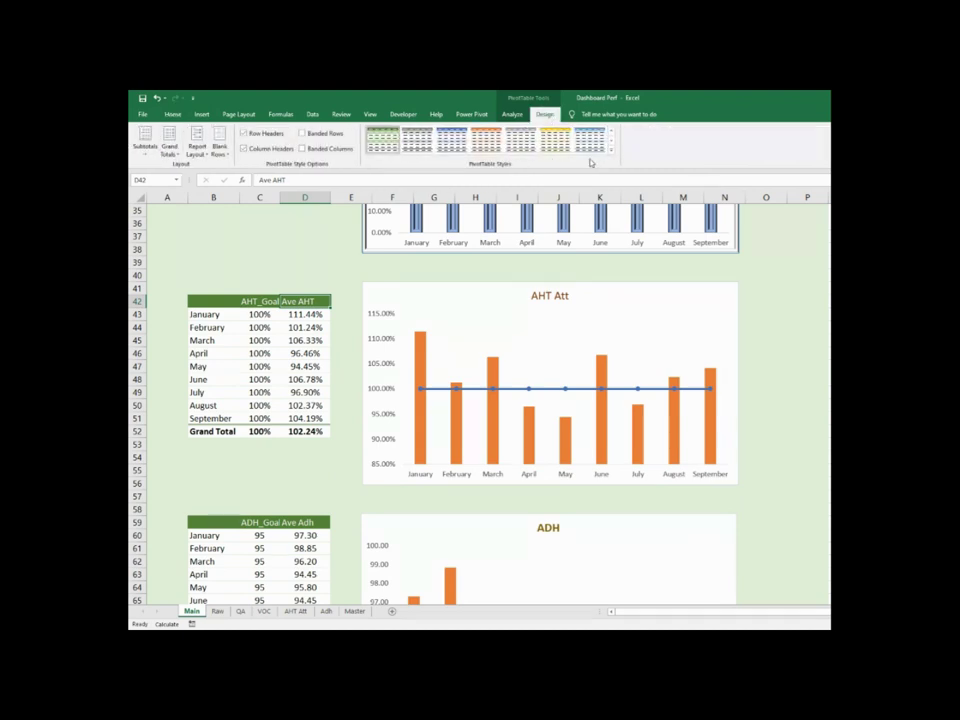
{"action": "left_click", "coordinate": [486, 140]}
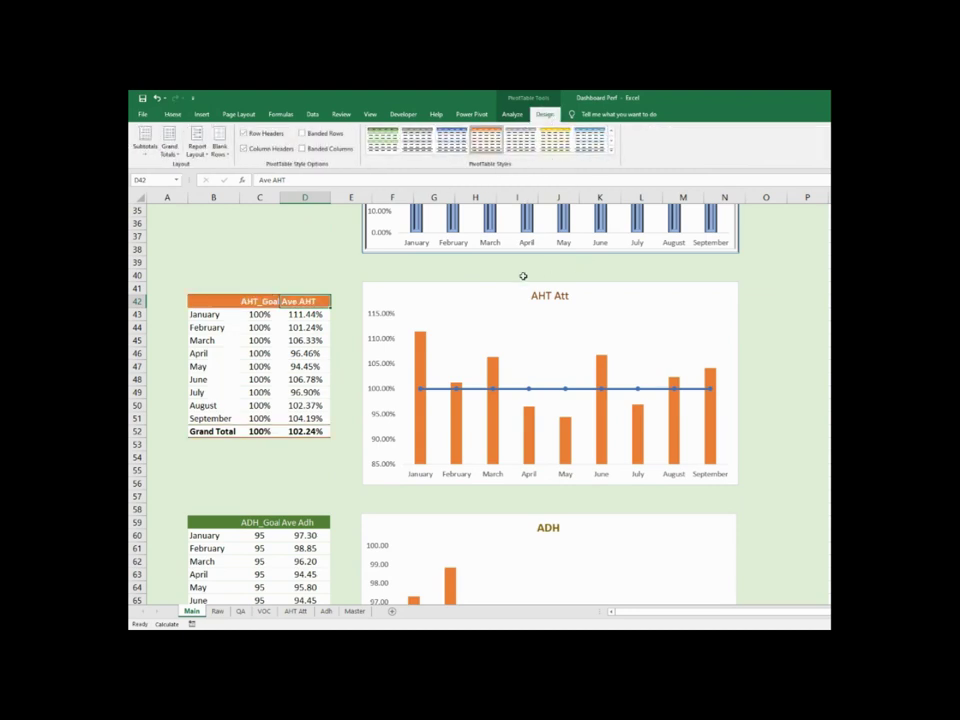
Fill the AHT Att chart bars light orange
{"action": "left_click", "coordinate": [423, 355]}
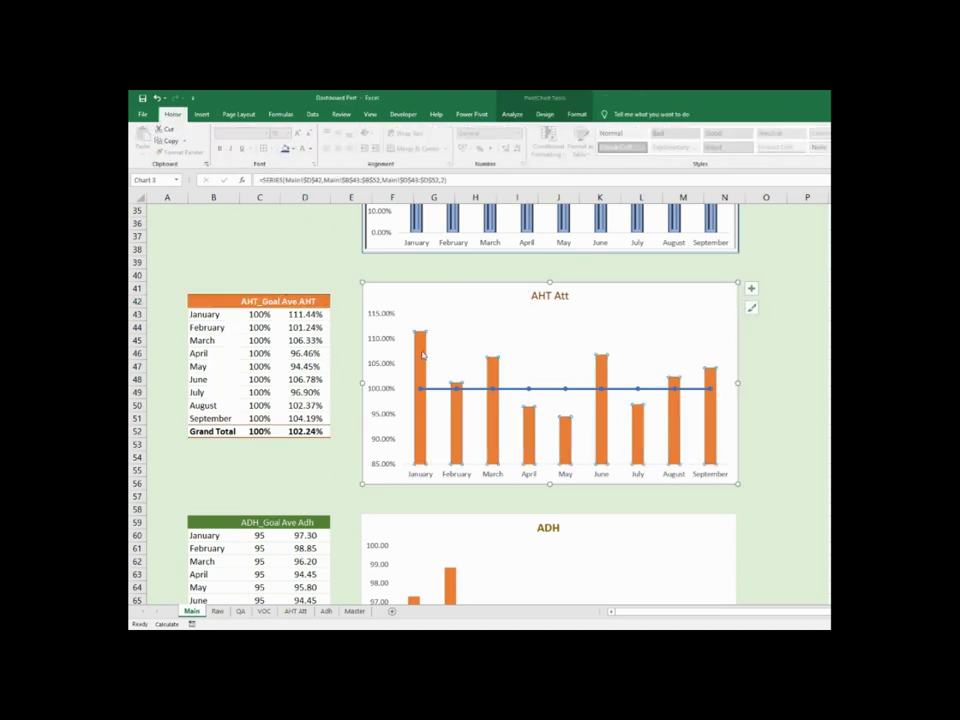
{"action": "right_click", "coordinate": [423, 355]}
{"action": "left_click", "coordinate": [436, 324]}
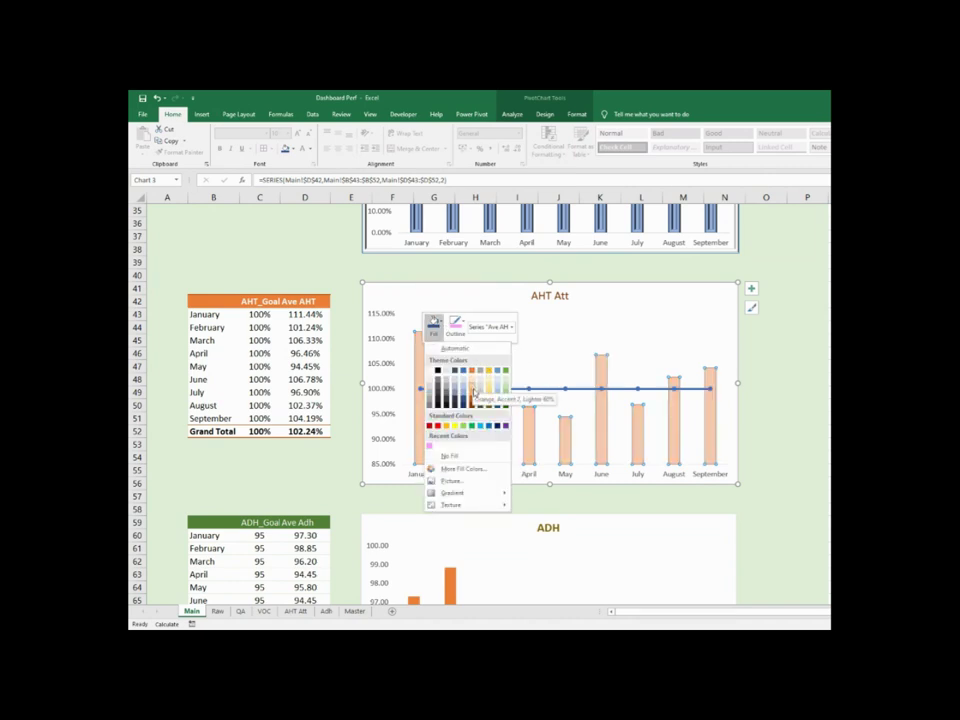
{"action": "left_click", "coordinate": [477, 390]}
{"action": "left_click", "coordinate": [463, 324]}
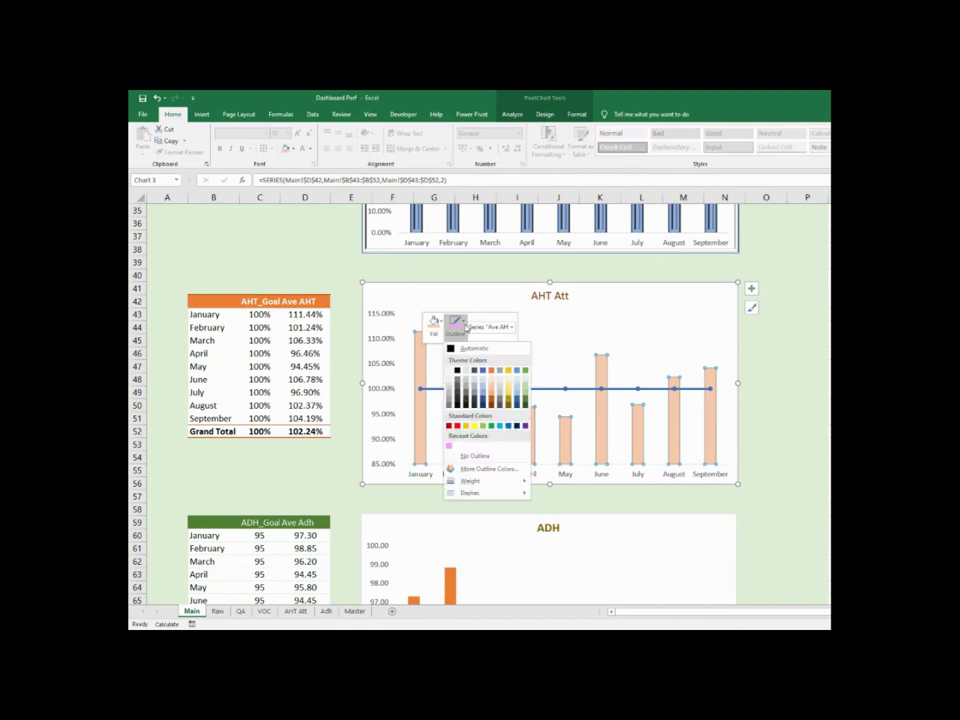
{"action": "left_click", "coordinate": [492, 397]}
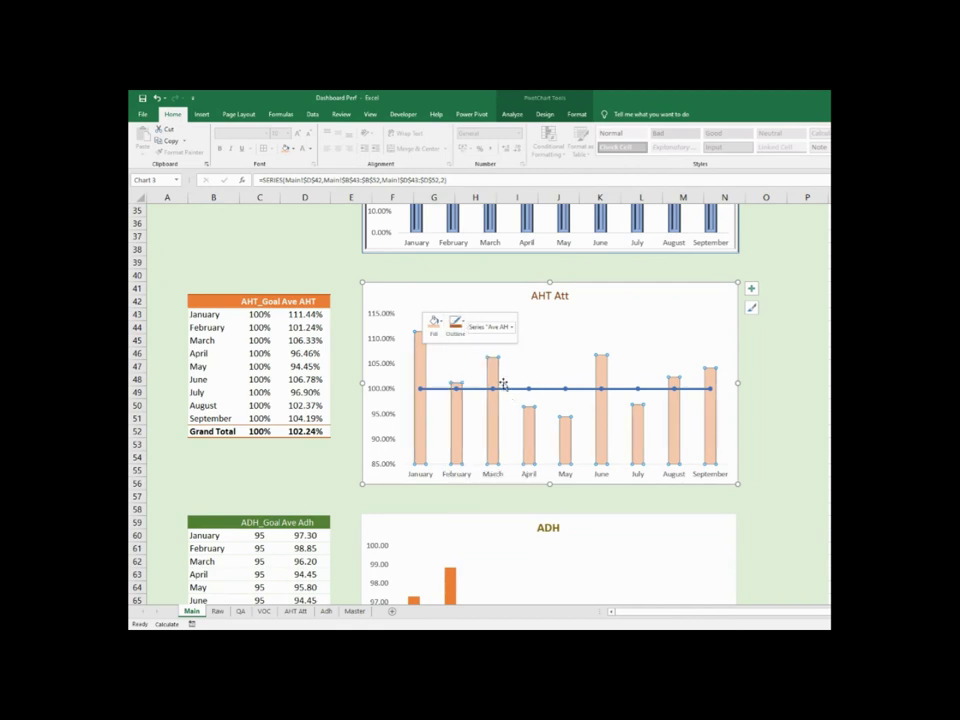
Set the AHT_Goal line outline to the pink recent colour
{"action": "left_click", "coordinate": [505, 392]}
{"action": "right_click", "coordinate": [505, 392]}
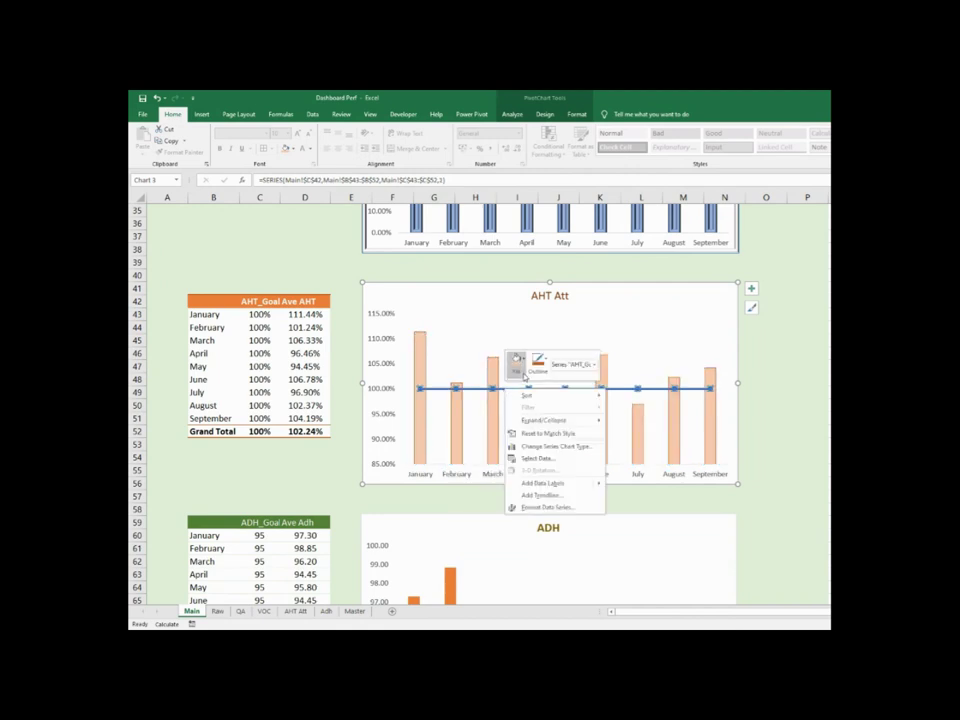
{"action": "left_click", "coordinate": [516, 360]}
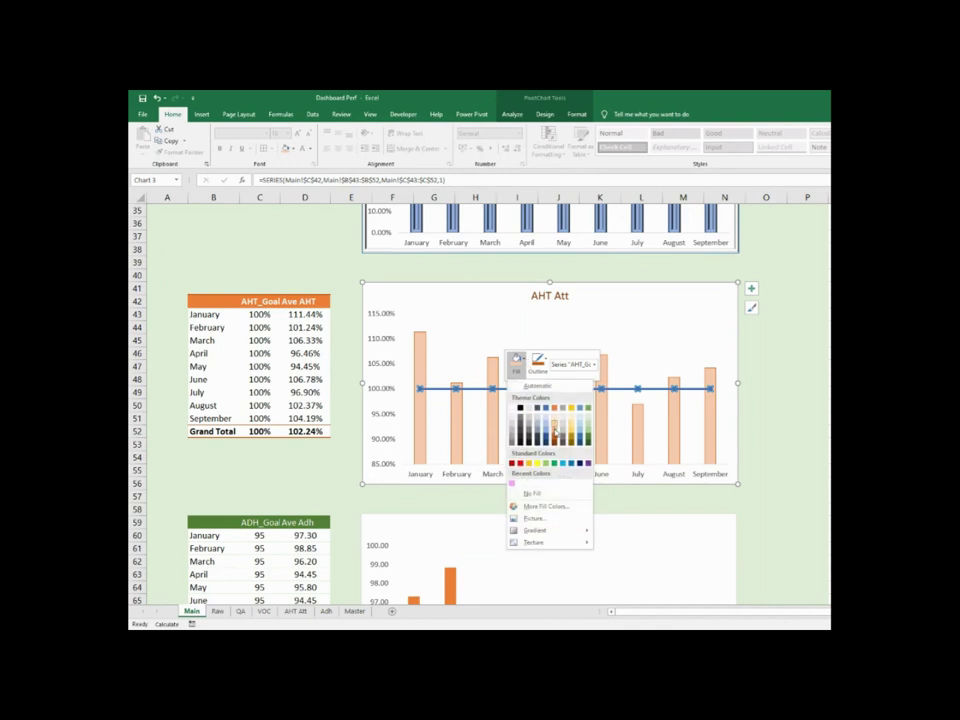
{"action": "left_click", "coordinate": [556, 435]}
{"action": "left_click", "coordinate": [541, 362]}
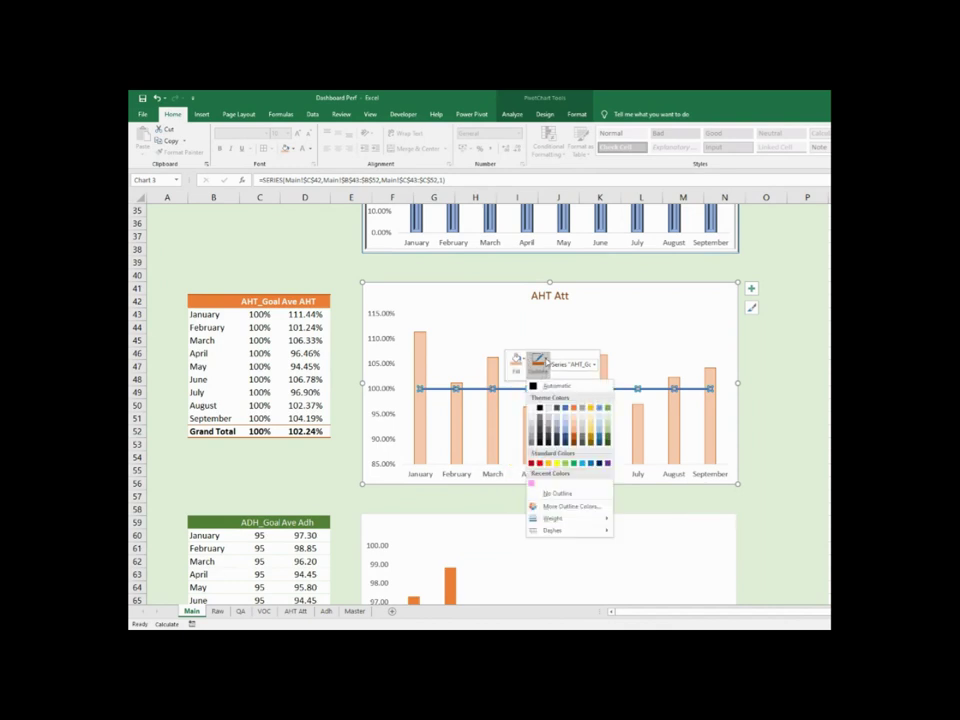
{"action": "left_click", "coordinate": [531, 485]}
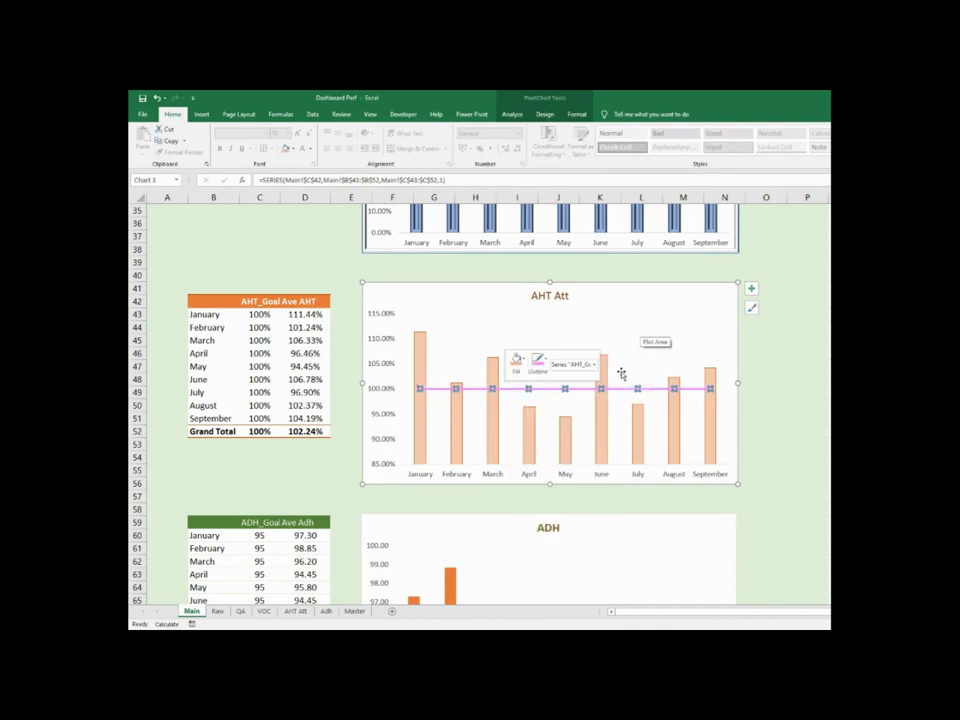
{"action": "left_click", "coordinate": [611, 286]}
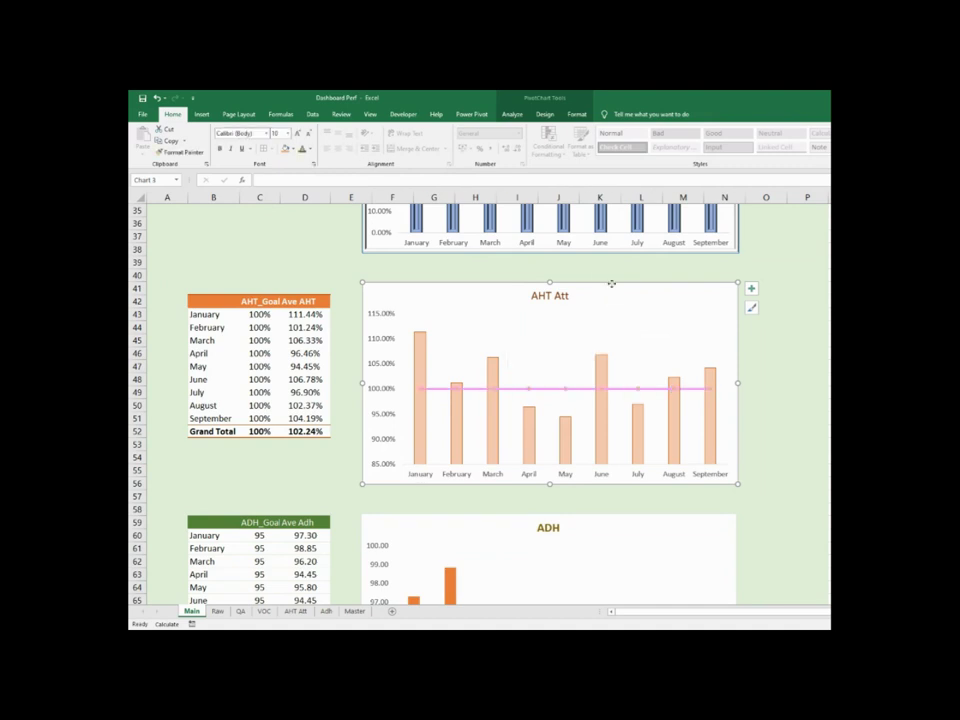
Give the AHT Att chart's border a bevel effect, leaving its outline colour unchanged
{"action": "left_click", "coordinate": [575, 115]}
{"action": "left_click", "coordinate": [537, 155]}
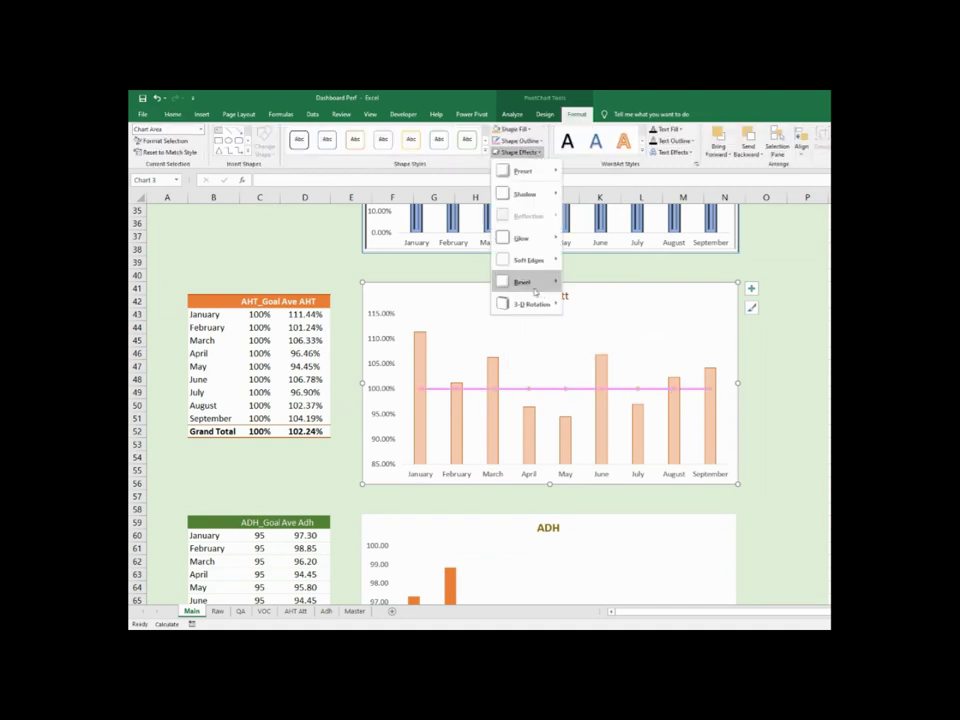
{"action": "mouse_move", "coordinate": [552, 282]}
{"action": "left_click", "coordinate": [576, 362]}
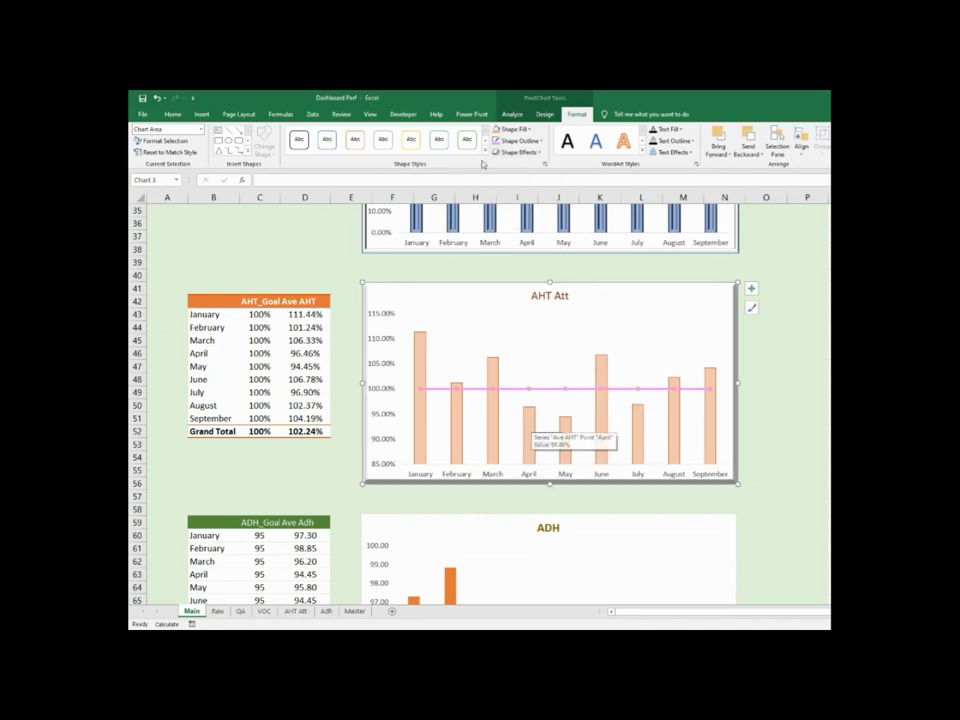
{"action": "left_click", "coordinate": [518, 141]}
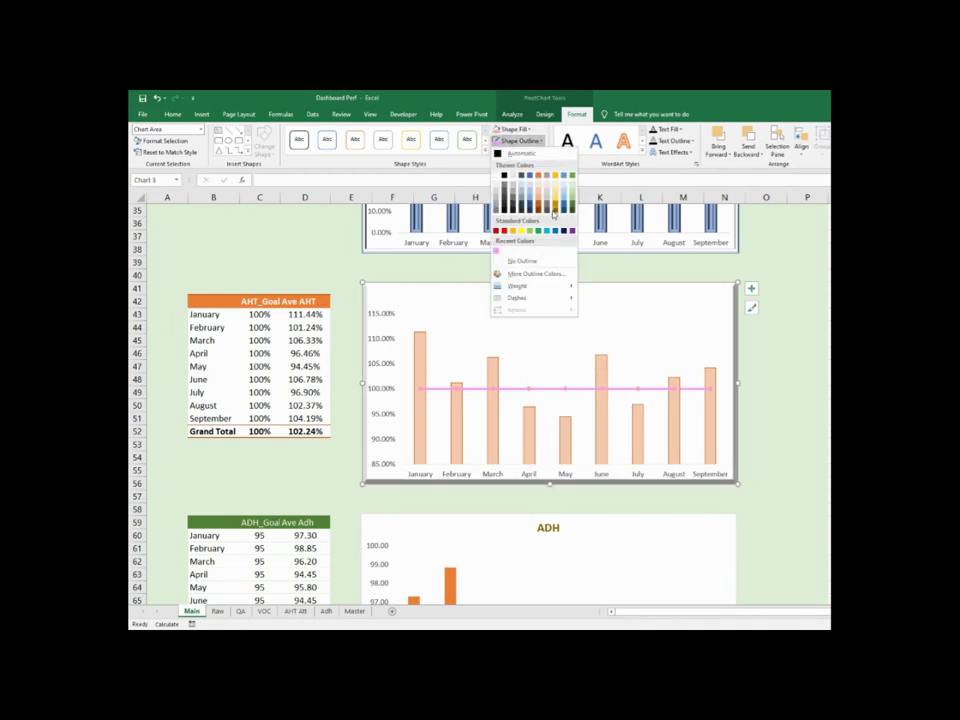
{"action": "left_click", "coordinate": [538, 212]}
Apply bevel presets to the AHT bars and the AHT_Goal line series
{"action": "left_click", "coordinate": [604, 369]}
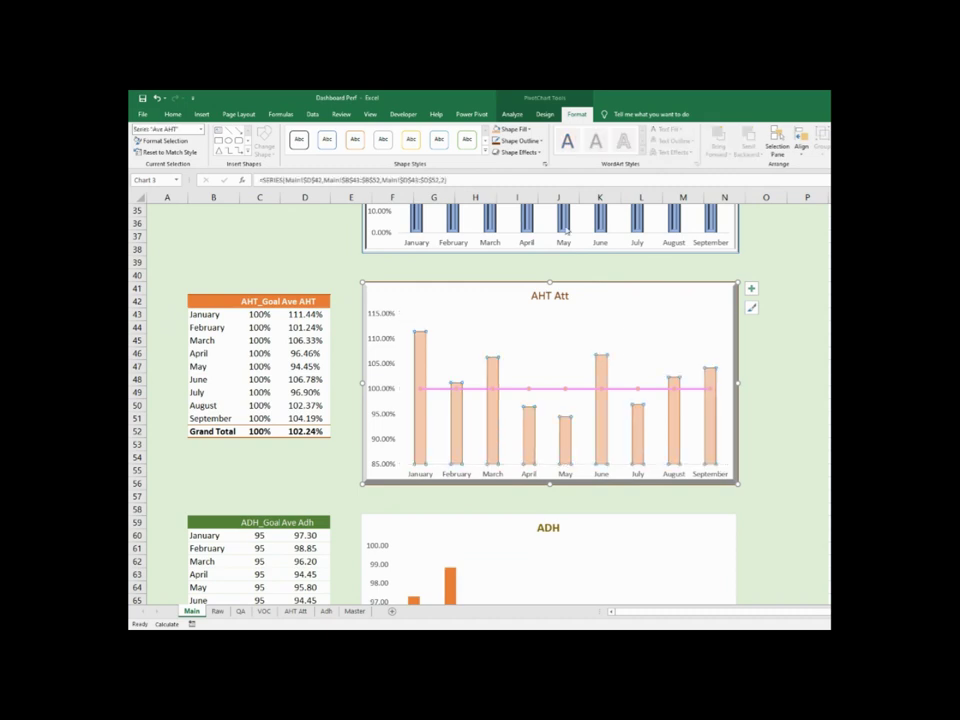
{"action": "left_click", "coordinate": [540, 157]}
{"action": "mouse_move", "coordinate": [552, 281]}
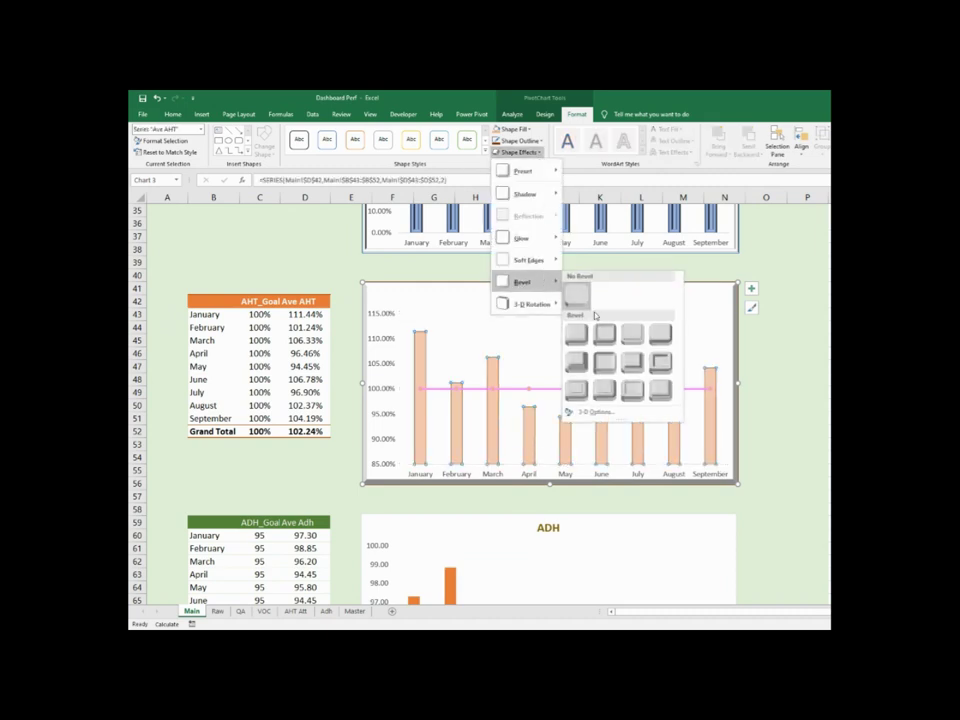
{"action": "left_click", "coordinate": [622, 361]}
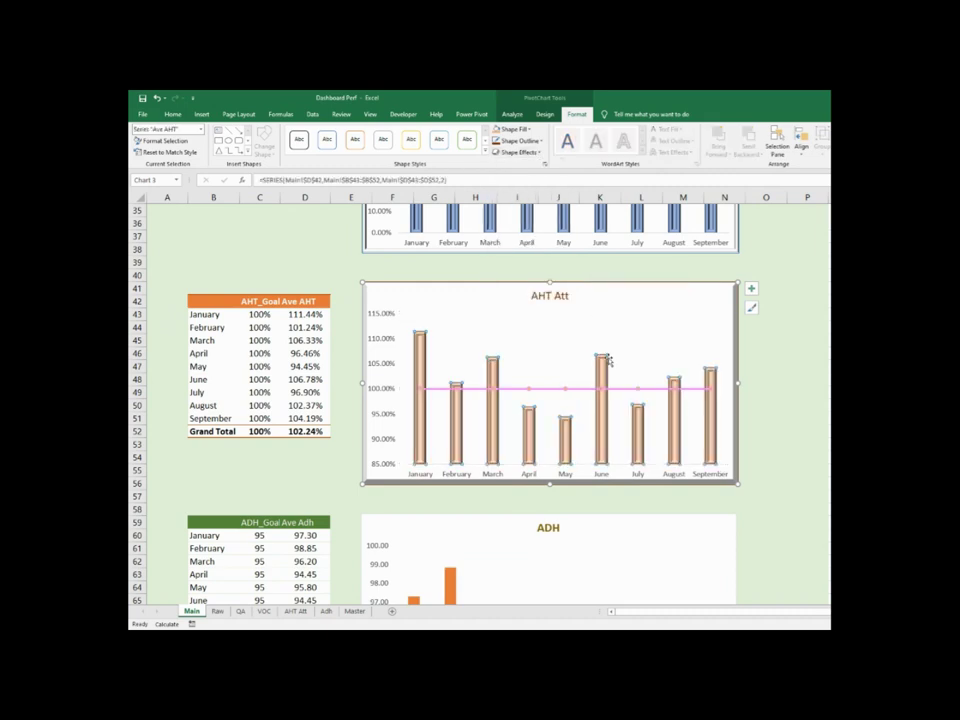
{"action": "left_click", "coordinate": [575, 390]}
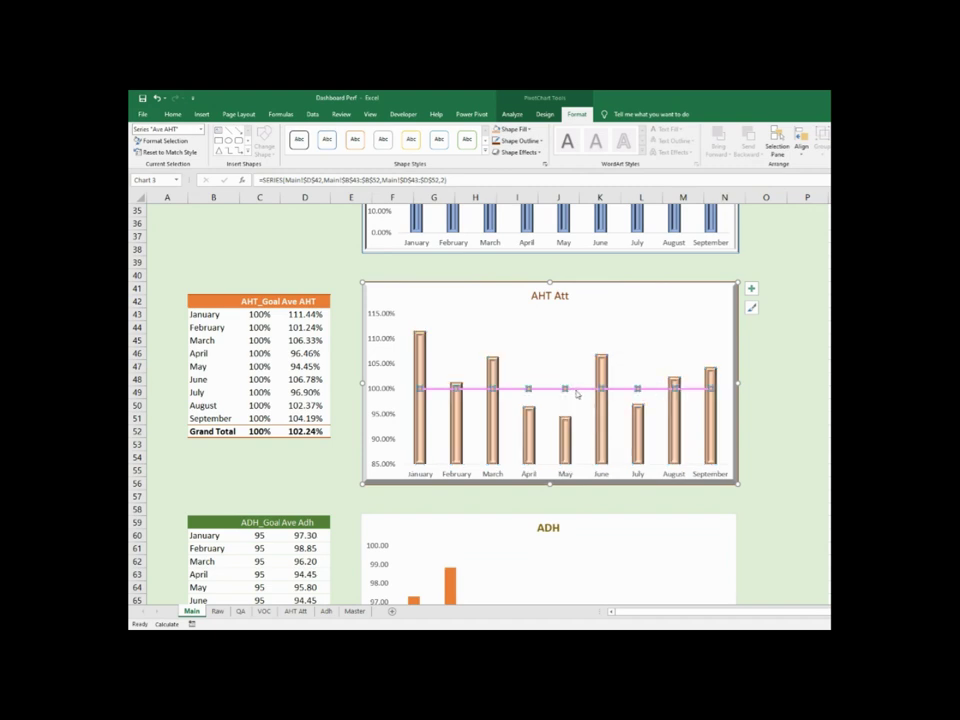
{"action": "left_click", "coordinate": [517, 152]}
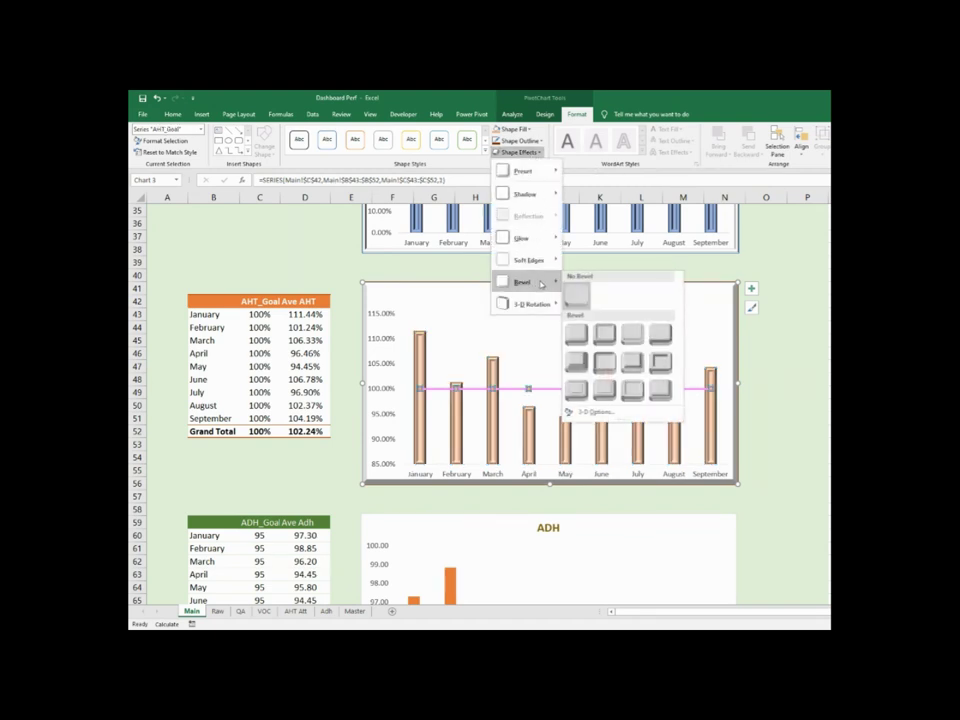
{"action": "left_click", "coordinate": [628, 337]}
Select the ADH chart, the Ave Adh header cell and the ADH chart title
{"action": "left_click", "coordinate": [771, 431]}
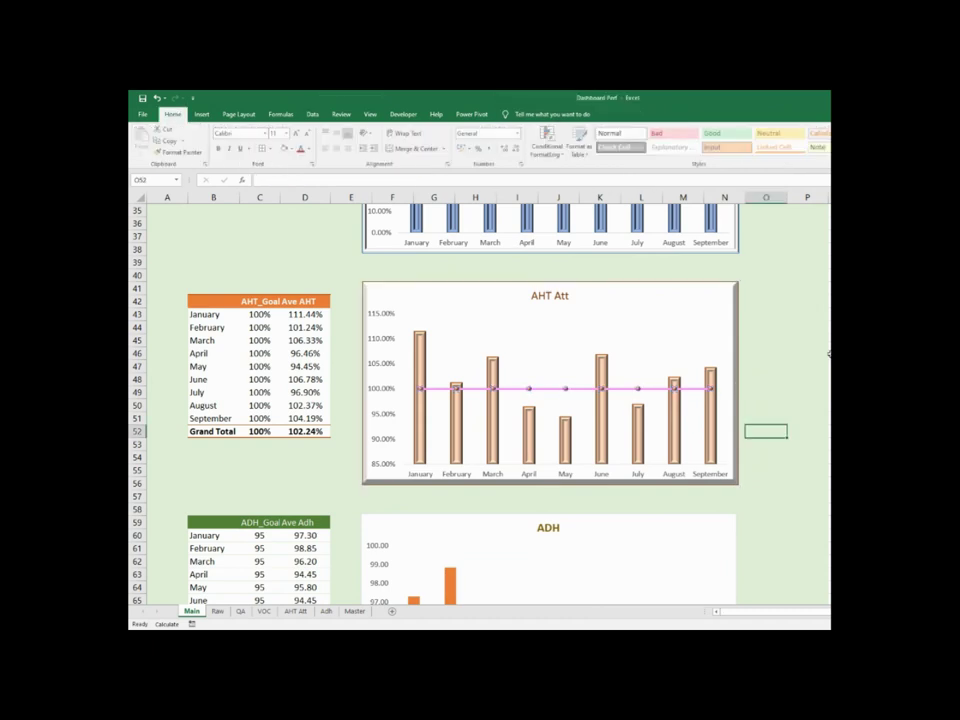
{"action": "scroll", "coordinate": [765, 435], "scroll_direction": "down", "scroll_amount": 3}
{"action": "left_click", "coordinate": [687, 416]}
{"action": "left_click", "coordinate": [308, 405]}
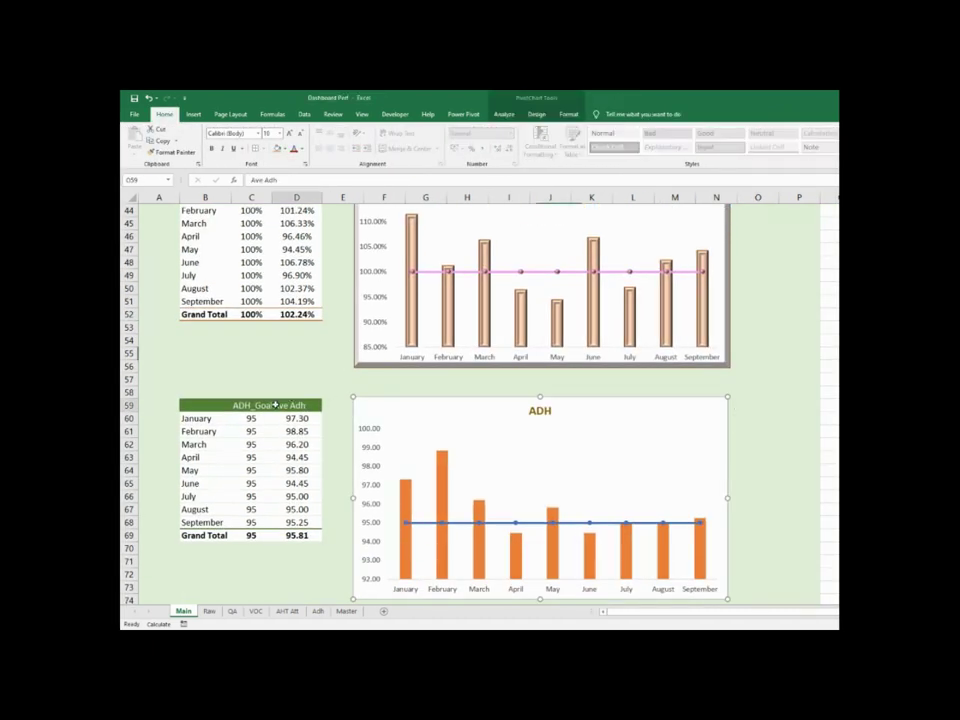
{"action": "scroll", "coordinate": [441, 410], "scroll_direction": "up", "scroll_amount": 2}
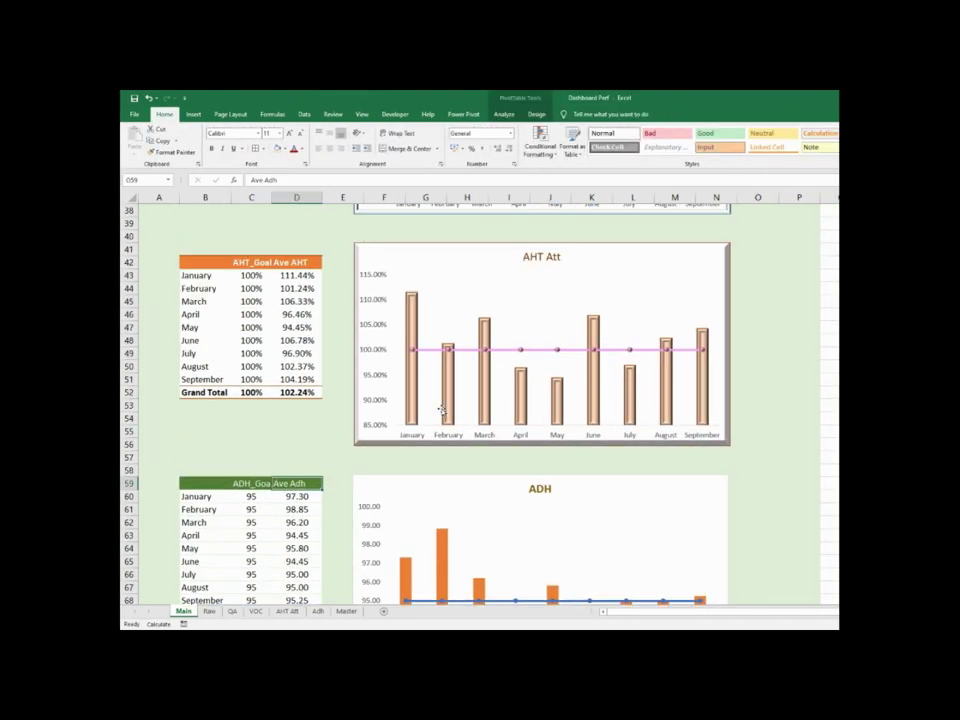
{"action": "double_click", "coordinate": [540, 490]}
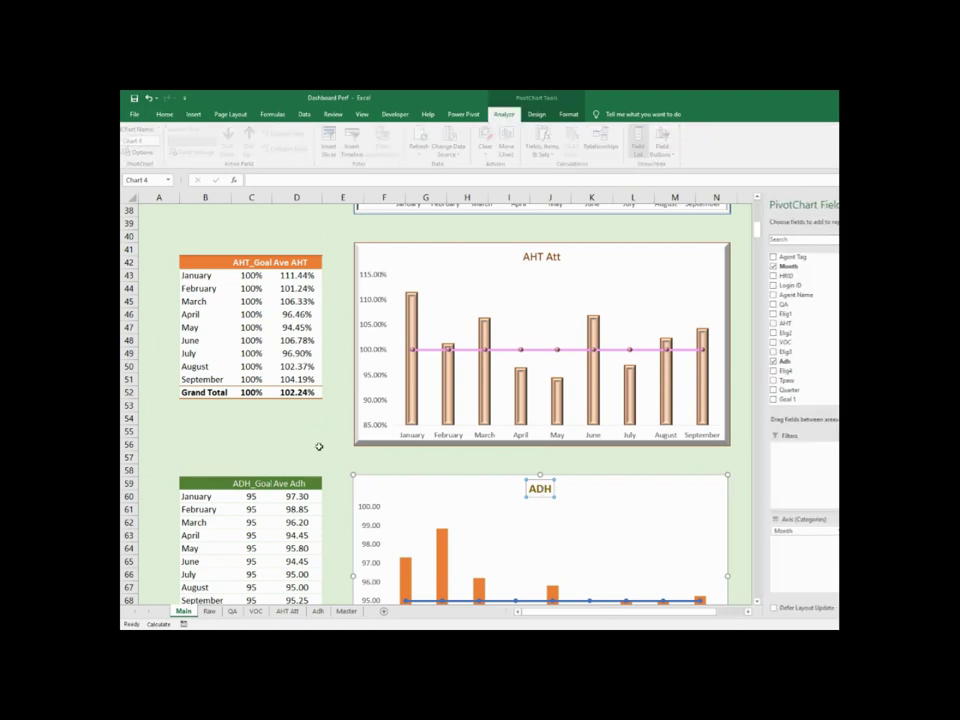
Apply a medium gold PivotTable style to the ADH pivot table
{"action": "left_click", "coordinate": [232, 488]}
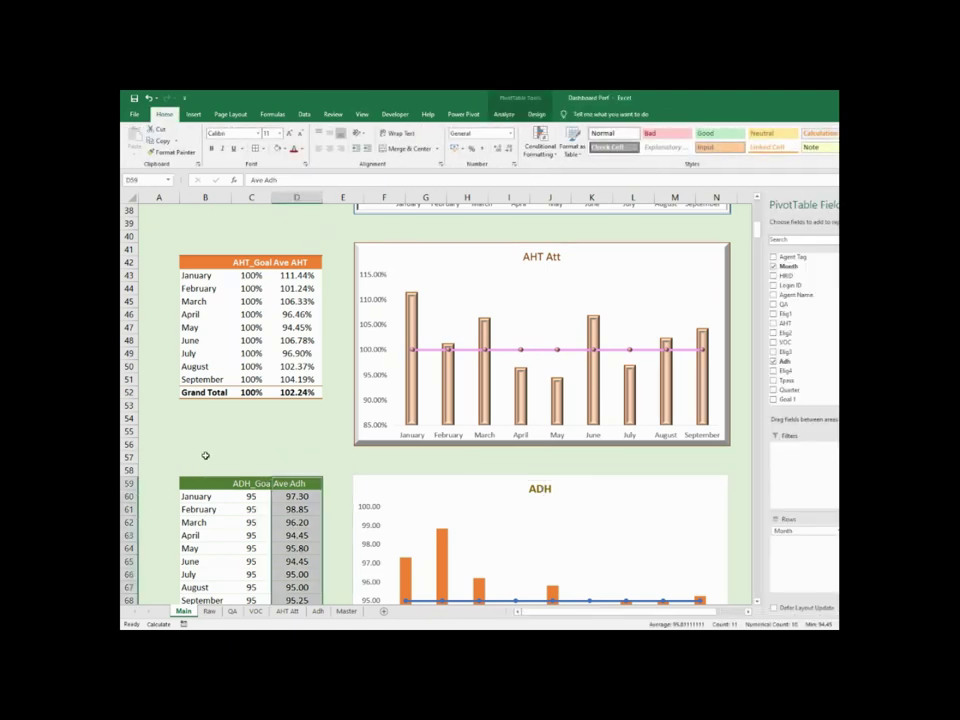
{"action": "left_click", "coordinate": [536, 114]}
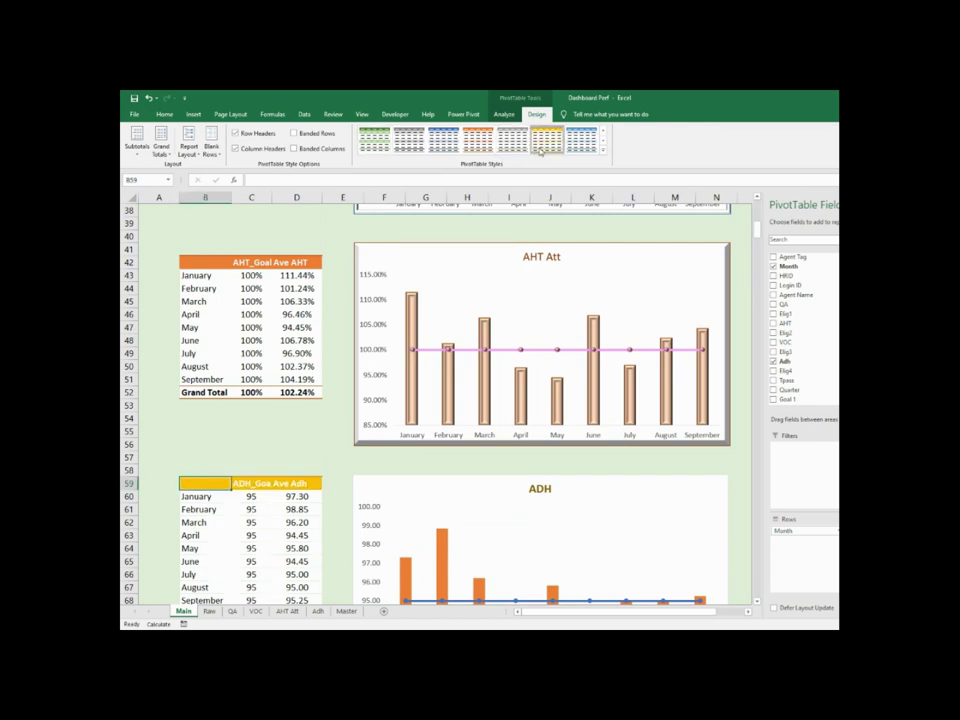
{"action": "left_click", "coordinate": [603, 150]}
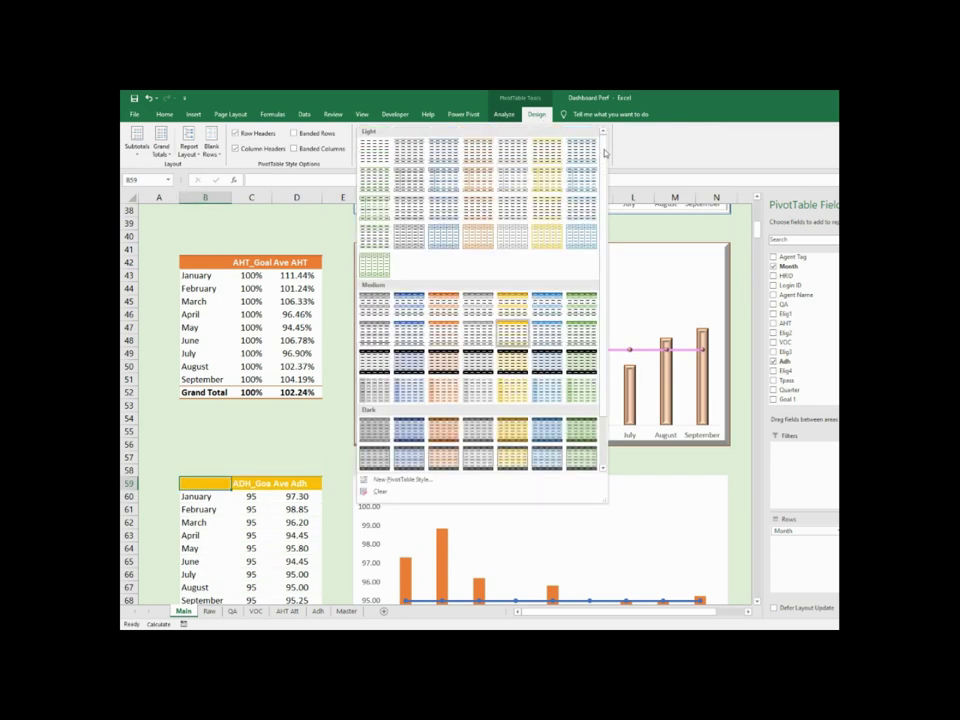
{"action": "left_click", "coordinate": [501, 306]}
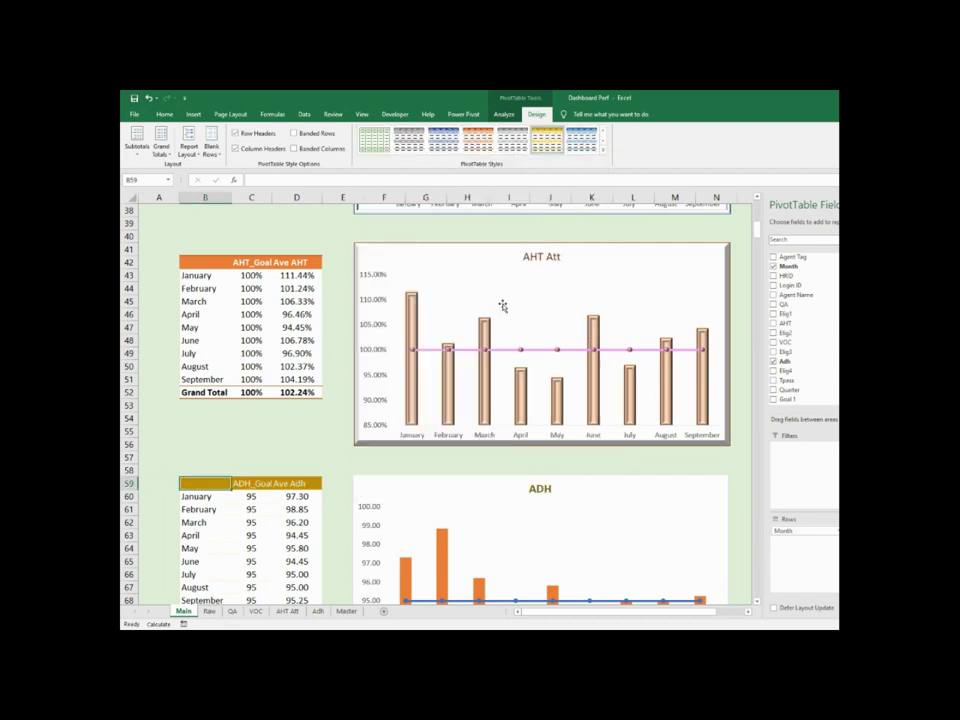
{"action": "left_click", "coordinate": [273, 444]}
{"action": "scroll", "coordinate": [321, 415], "scroll_direction": "down", "scroll_amount": 2}
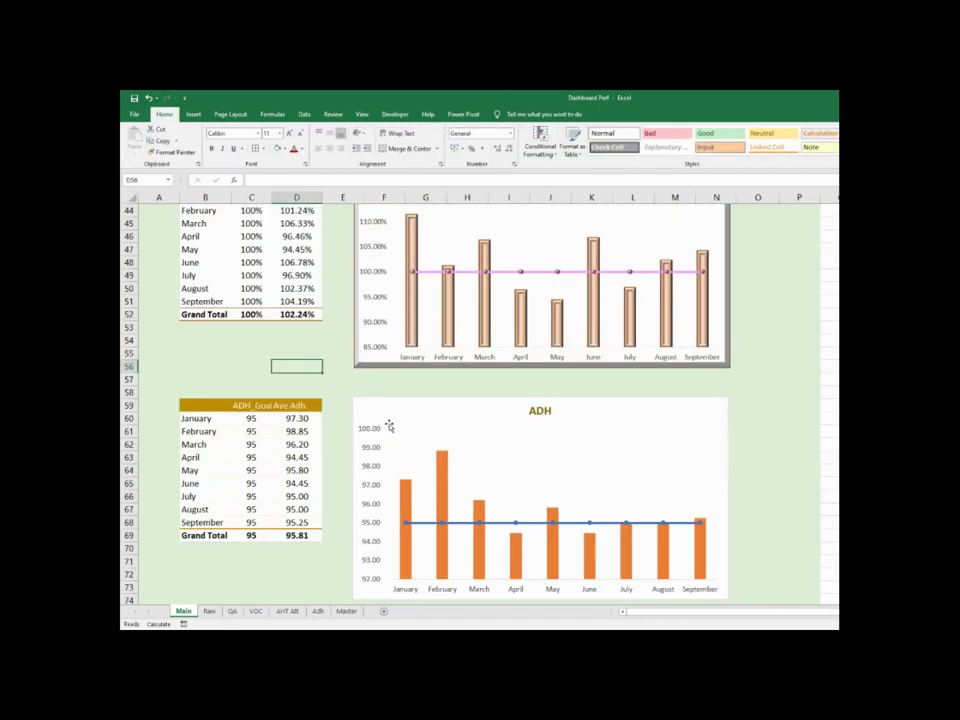
Give the ADH chart's border a bevel effect, keeping its outline colour
{"action": "left_click", "coordinate": [602, 423]}
{"action": "scroll", "coordinate": [602, 420], "scroll_direction": "down", "scroll_amount": 3}
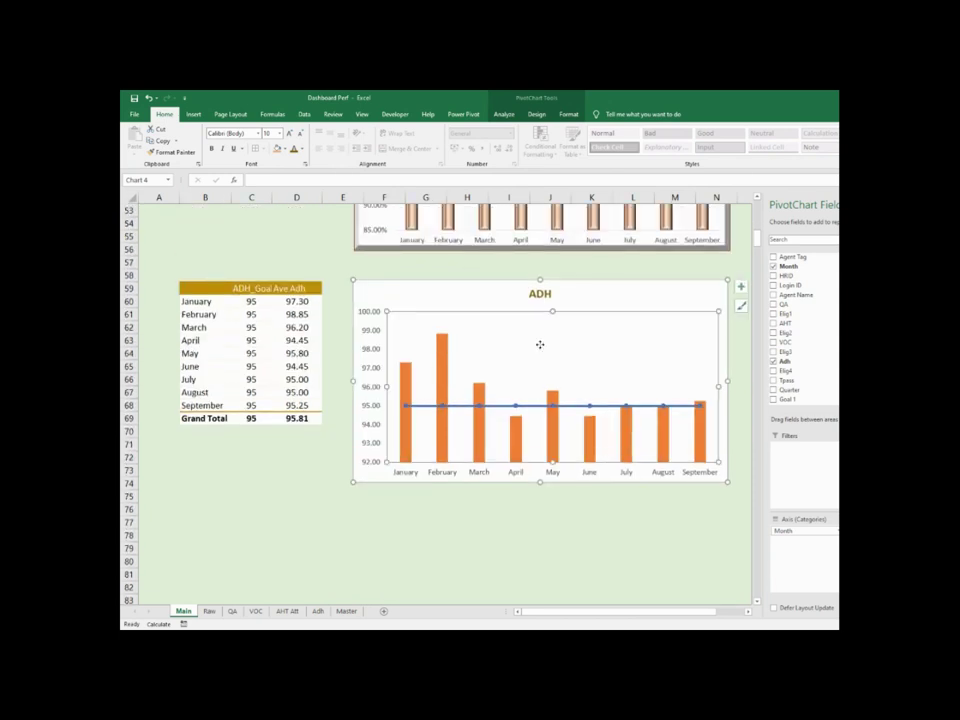
{"action": "left_click", "coordinate": [658, 289]}
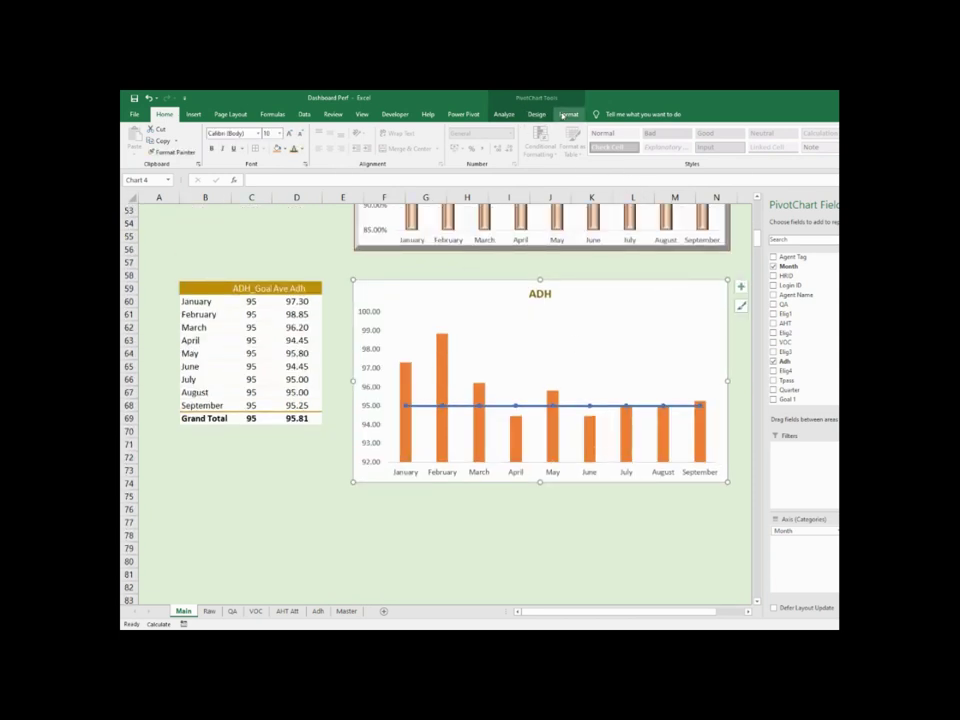
{"action": "left_click", "coordinate": [568, 114]}
{"action": "left_click", "coordinate": [528, 152]}
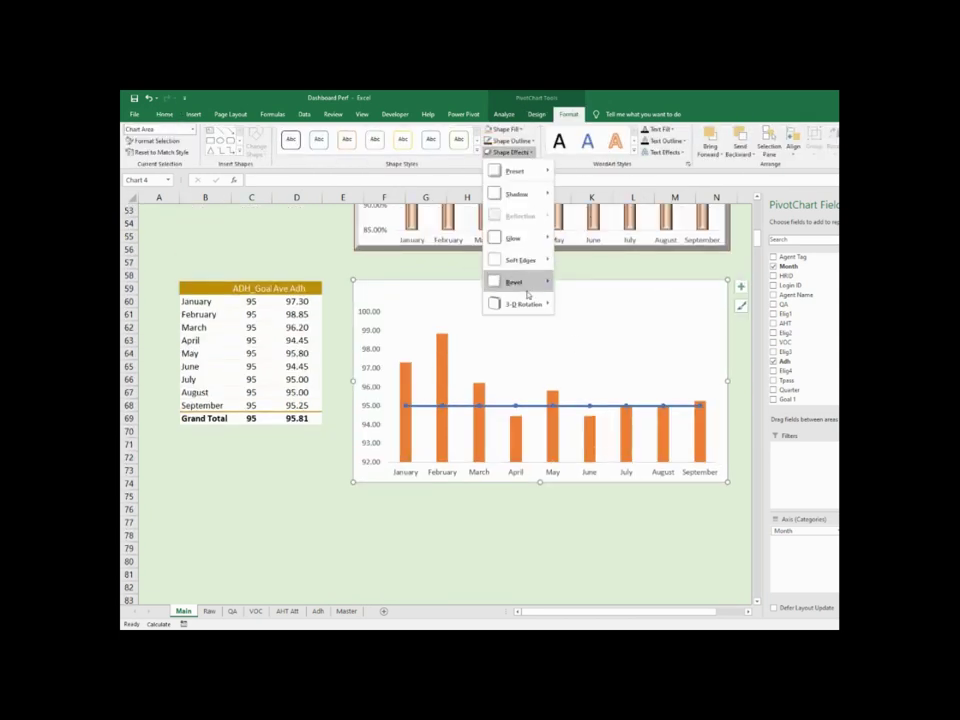
{"action": "mouse_move", "coordinate": [547, 286]}
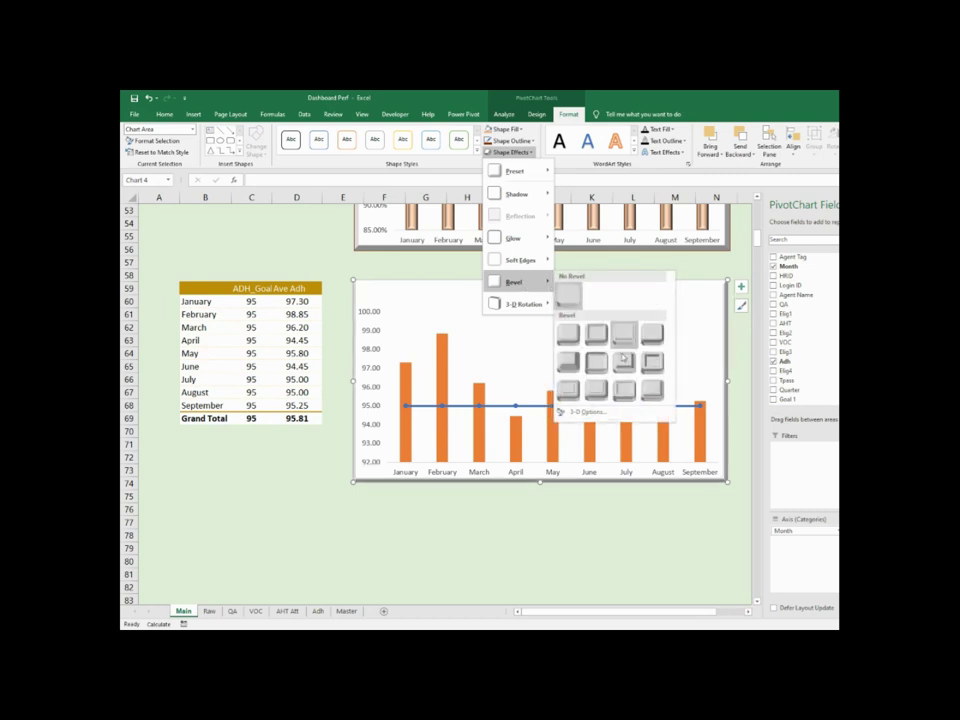
{"action": "left_click", "coordinate": [574, 387]}
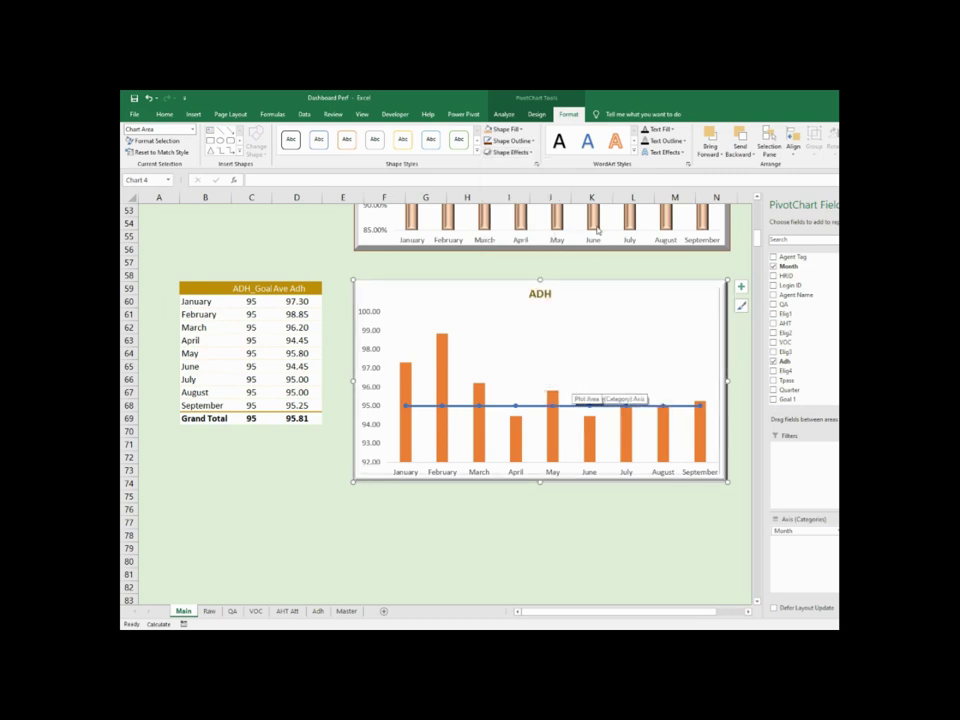
{"action": "left_click", "coordinate": [533, 141]}
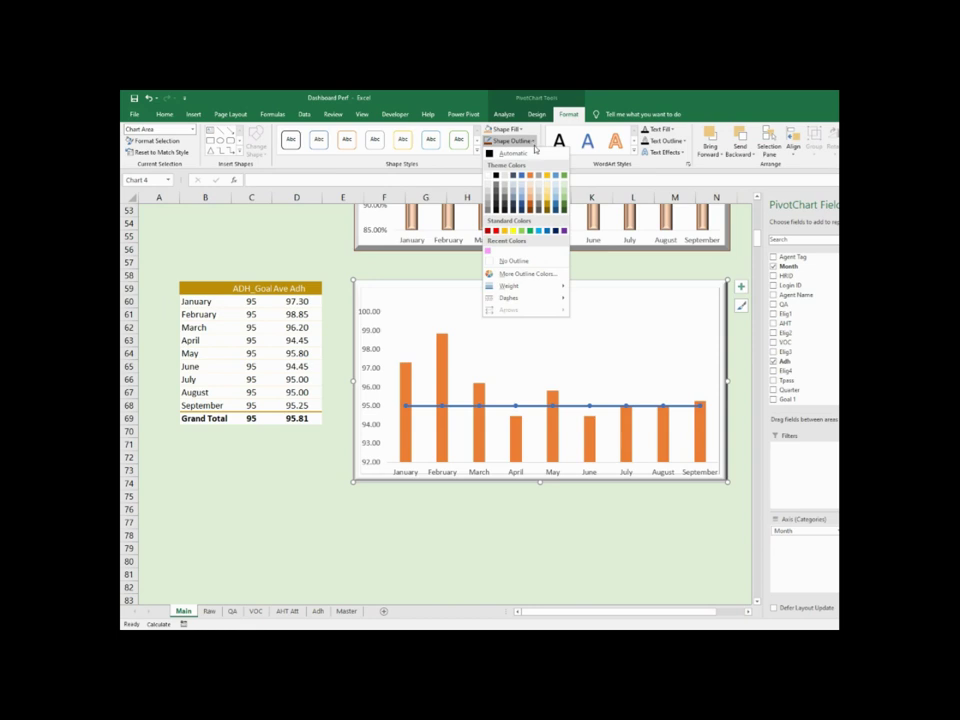
{"action": "left_click", "coordinate": [456, 364]}
Keep the gold fill on the Ave Adh bars and give them an outline colour
{"action": "left_click", "coordinate": [447, 362]}
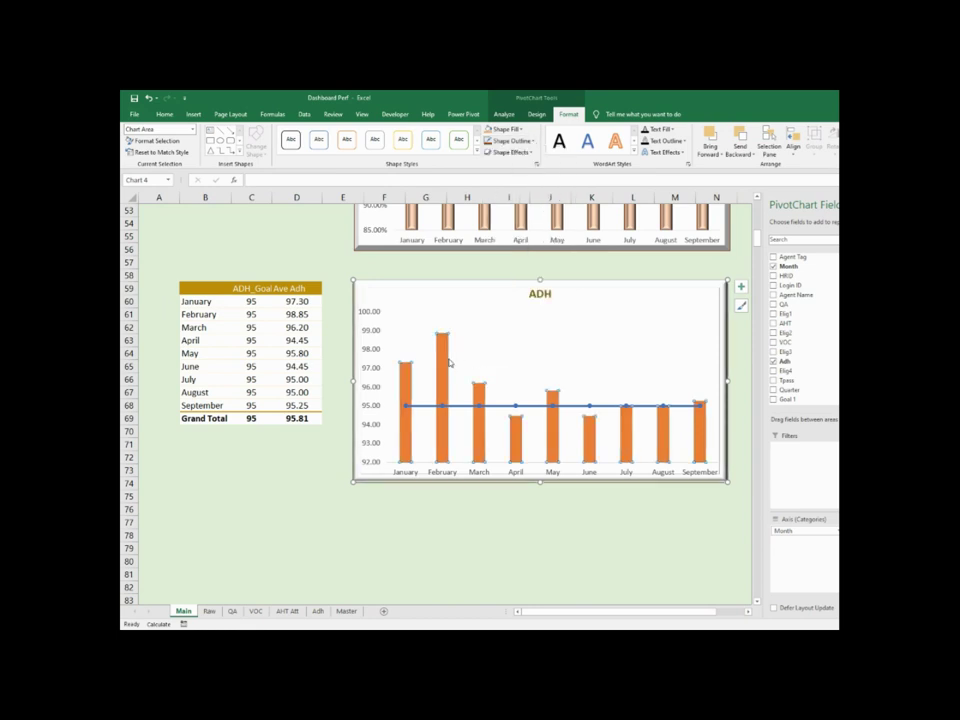
{"action": "right_click", "coordinate": [447, 362]}
{"action": "left_click", "coordinate": [456, 328]}
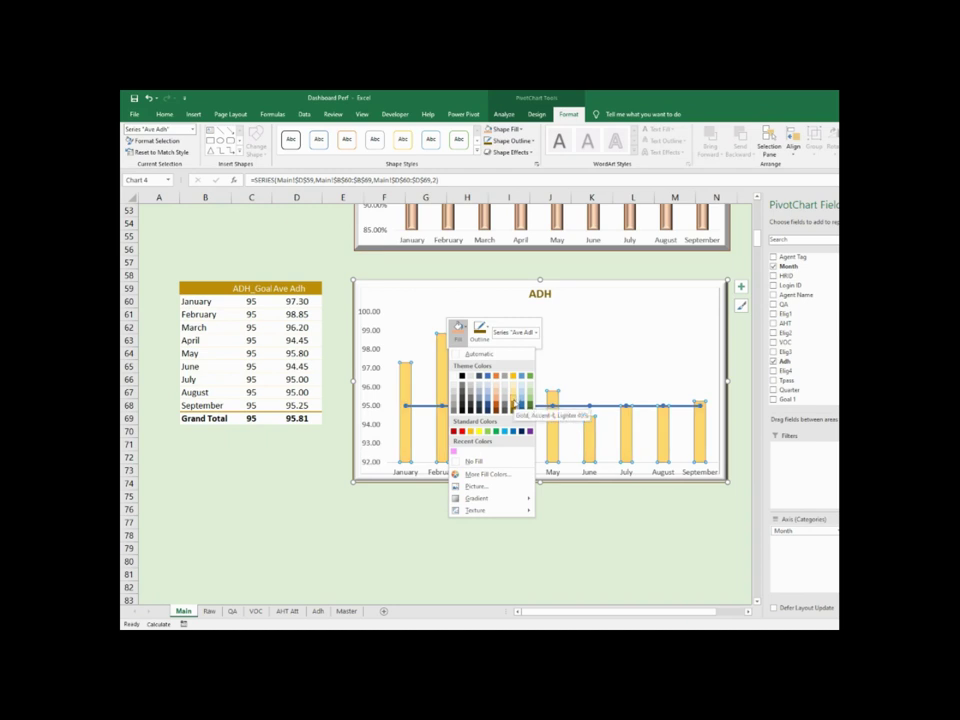
{"action": "left_click", "coordinate": [512, 403]}
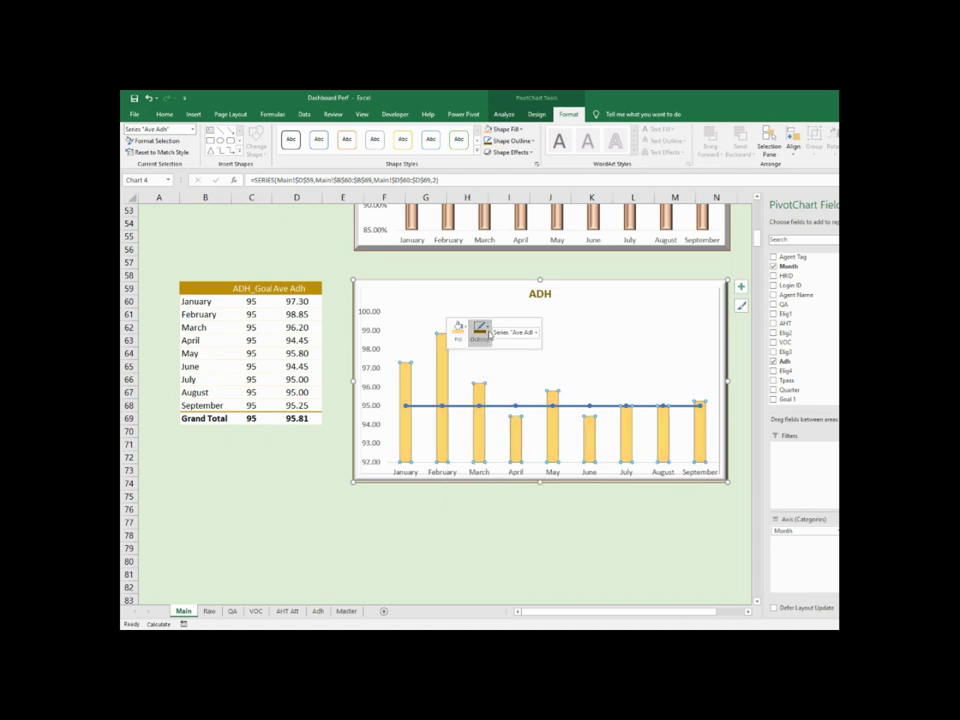
{"action": "left_click", "coordinate": [480, 330]}
{"action": "left_click", "coordinate": [505, 412]}
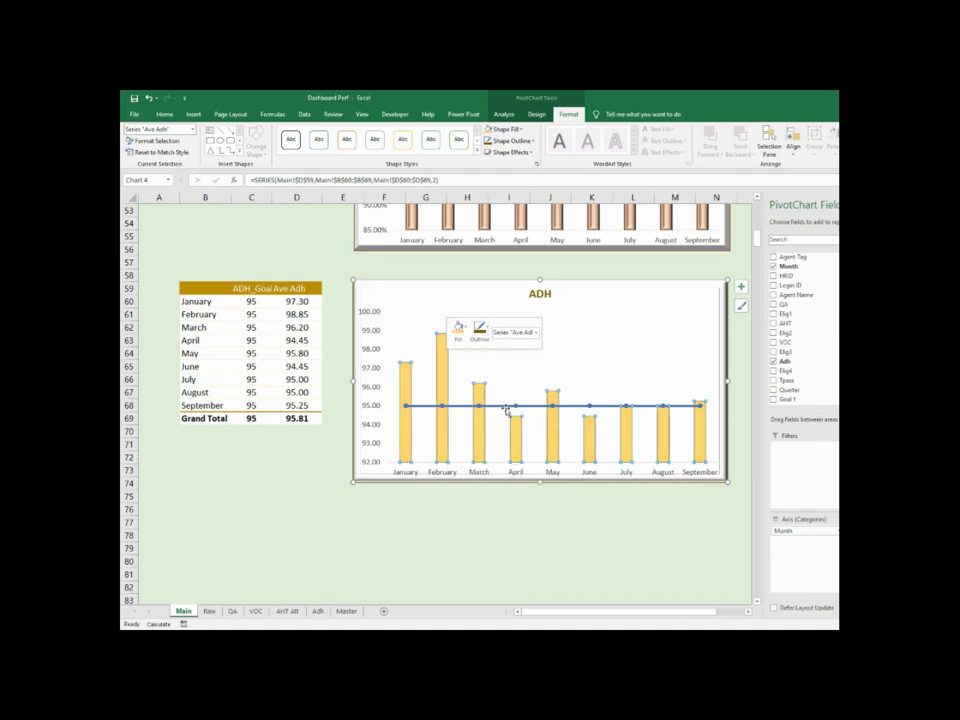
Leave the plot area unchanged and colour the ADH_Goal line pink
{"action": "left_click", "coordinate": [490, 406]}
{"action": "right_click", "coordinate": [493, 403]}
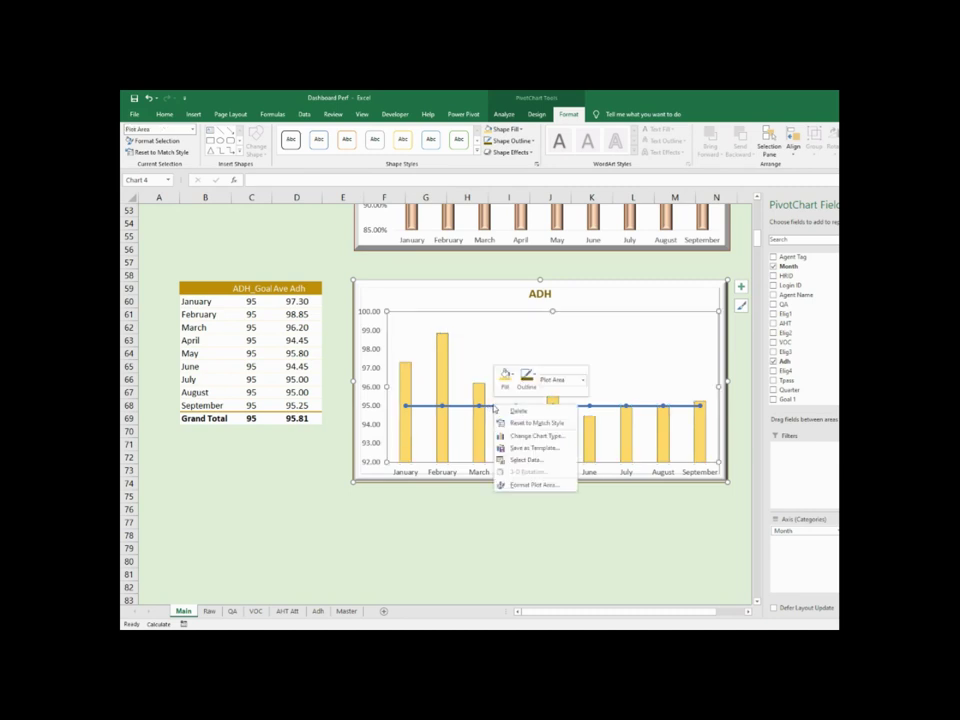
{"action": "left_click", "coordinate": [506, 376]}
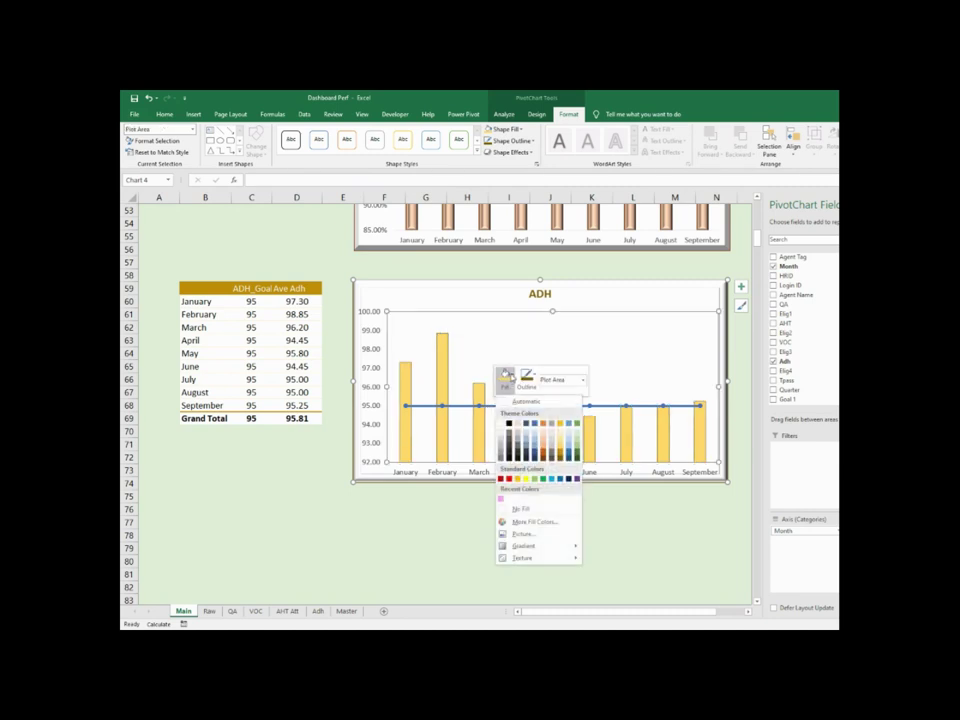
{"action": "left_click", "coordinate": [479, 408]}
{"action": "left_click", "coordinate": [476, 406]}
{"action": "right_click", "coordinate": [473, 405]}
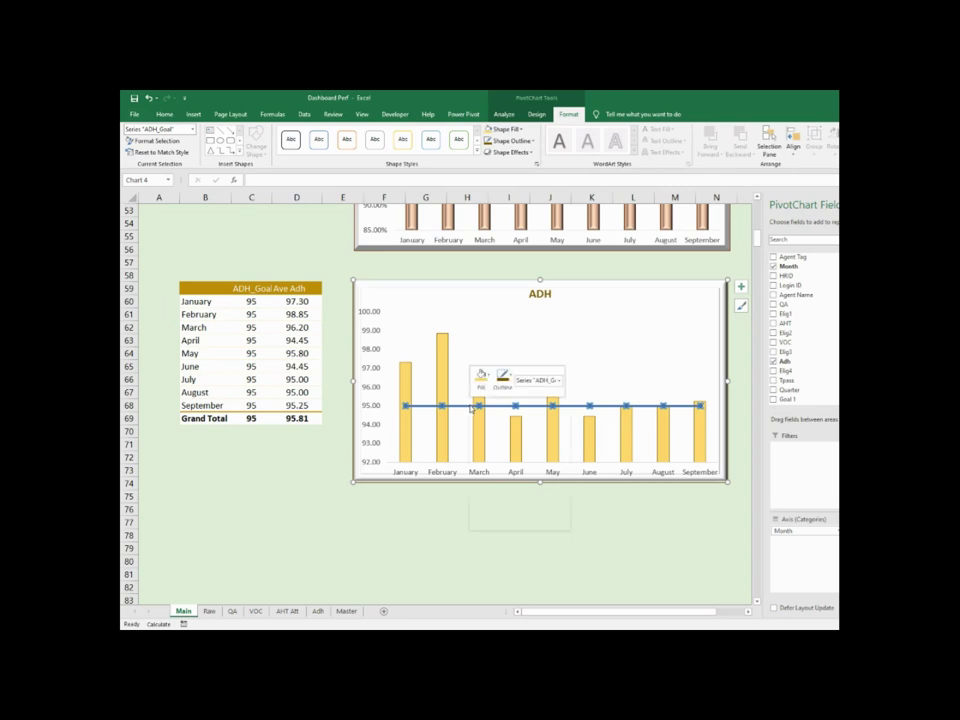
{"action": "left_click", "coordinate": [481, 376]}
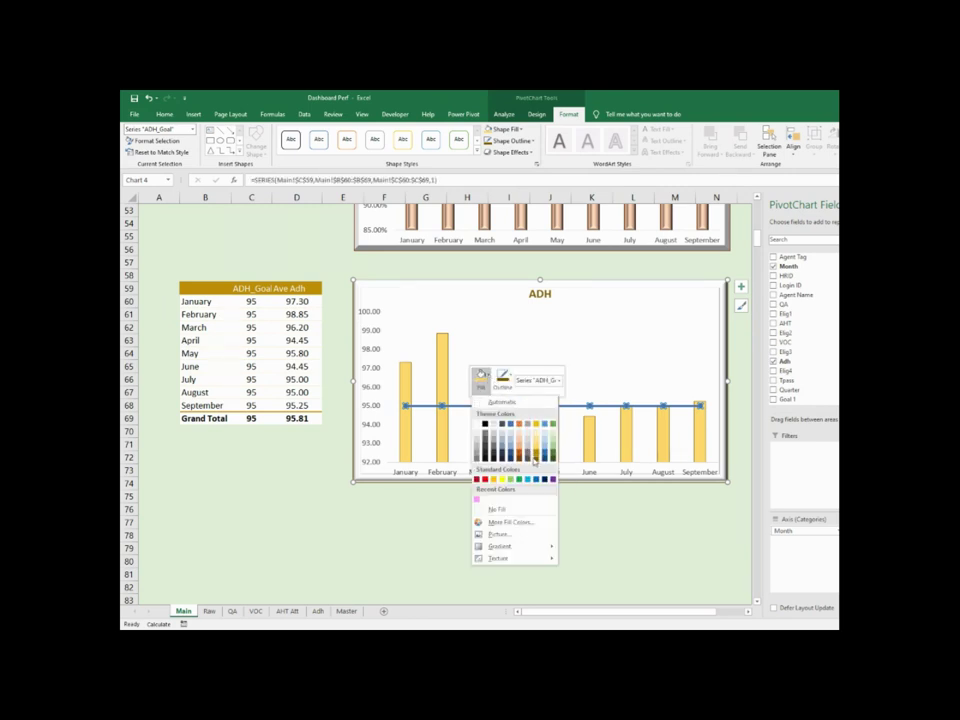
{"action": "left_click", "coordinate": [509, 382]}
{"action": "left_click", "coordinate": [507, 380]}
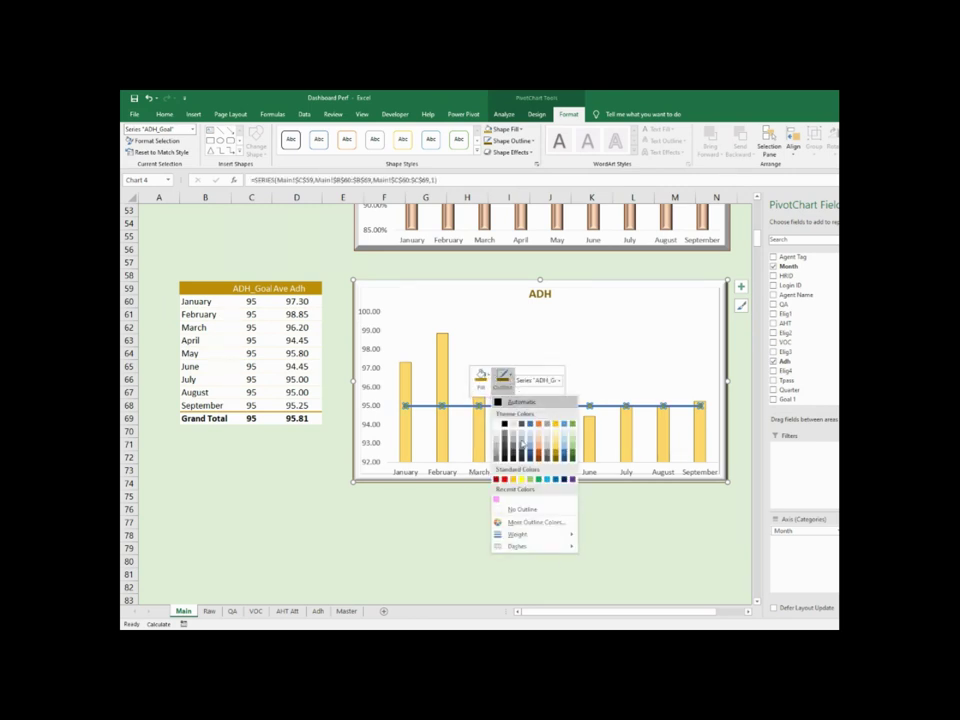
{"action": "left_click", "coordinate": [495, 501]}
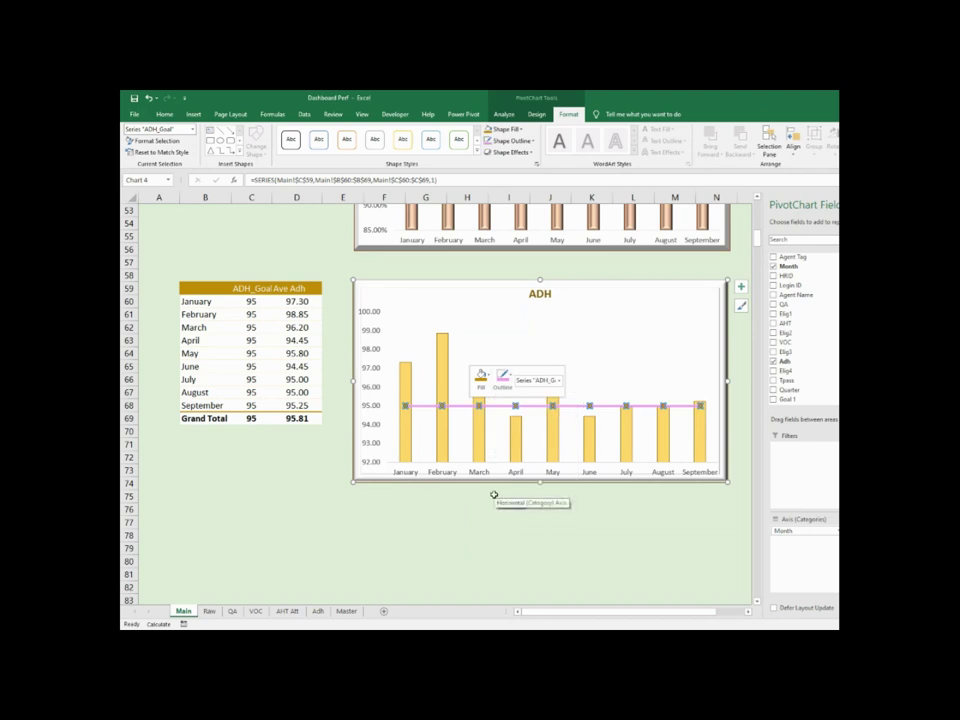
{"action": "left_click", "coordinate": [489, 511]}
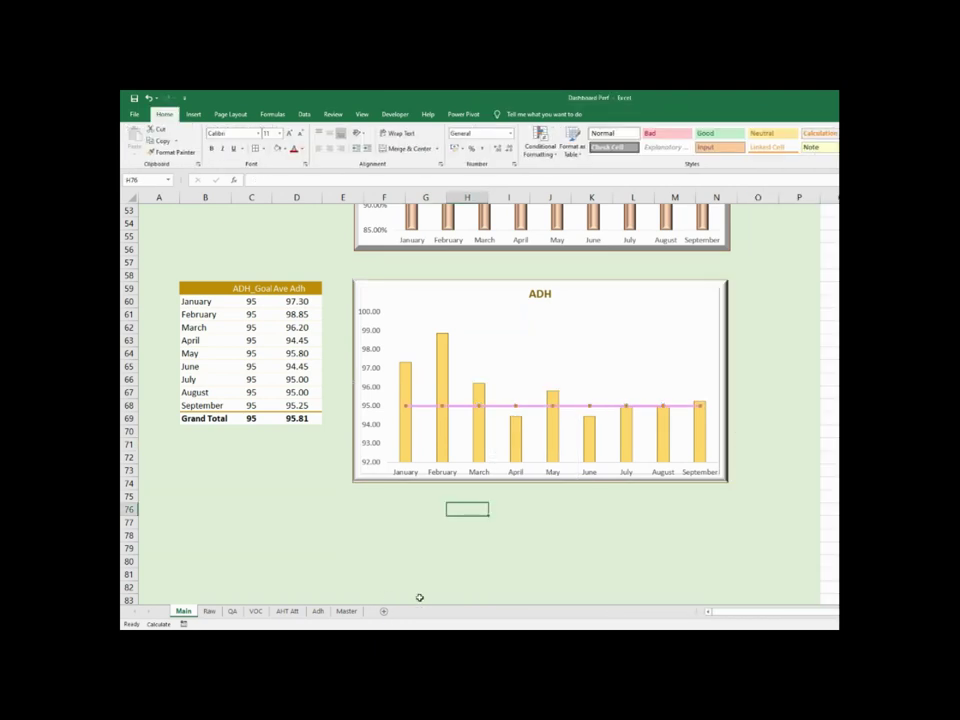
Apply a bevel preset to the Ave Adh bars in the ADH chart
{"action": "left_click", "coordinate": [445, 362]}
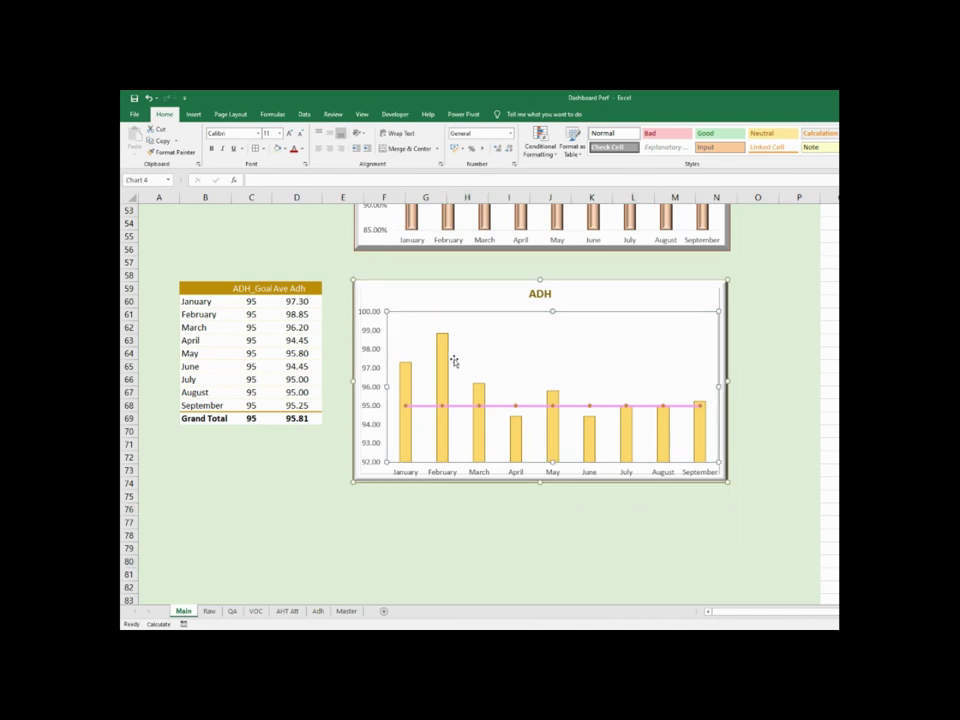
{"action": "left_click", "coordinate": [567, 114]}
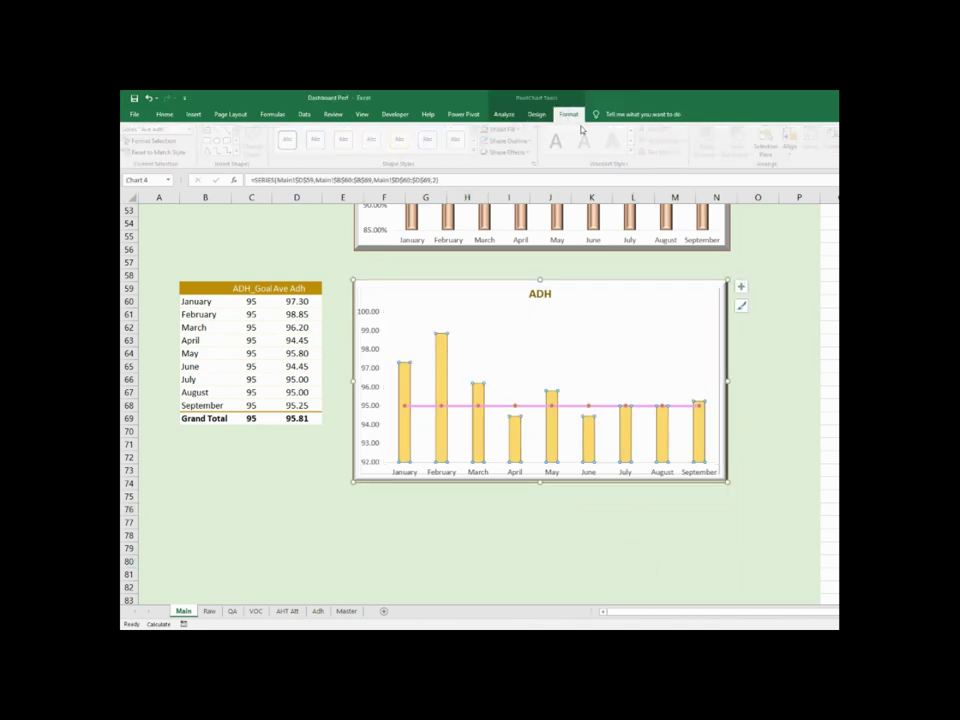
{"action": "left_click", "coordinate": [510, 152]}
{"action": "mouse_move", "coordinate": [513, 282]}
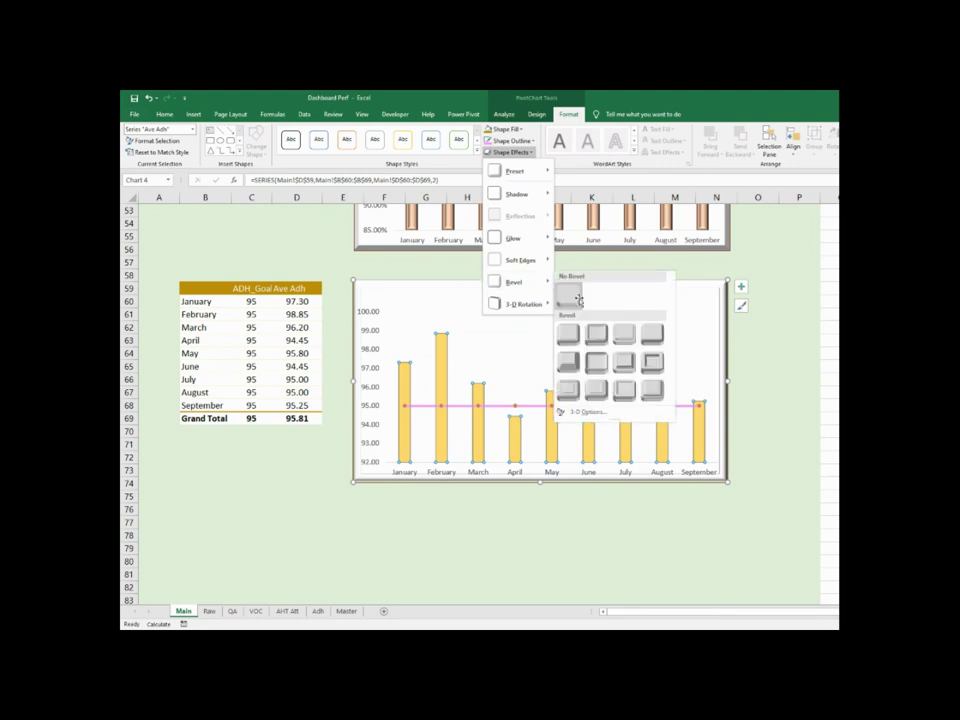
{"action": "left_click", "coordinate": [570, 362]}
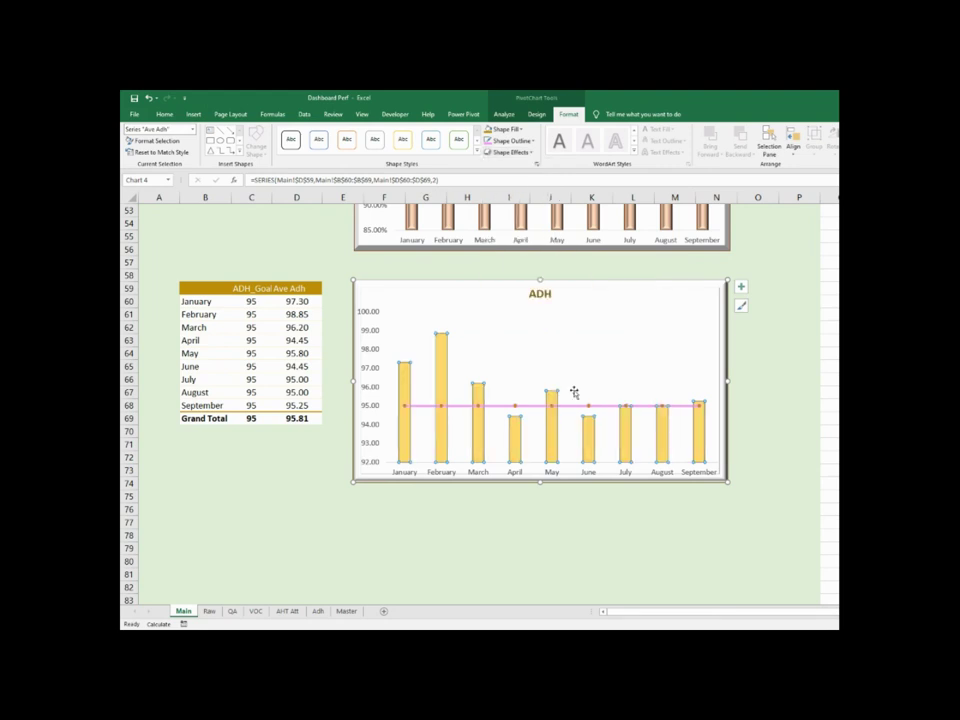
Review the ADH_Goal line's bevel options without applying one, then deselect the chart
{"action": "left_click", "coordinate": [522, 407]}
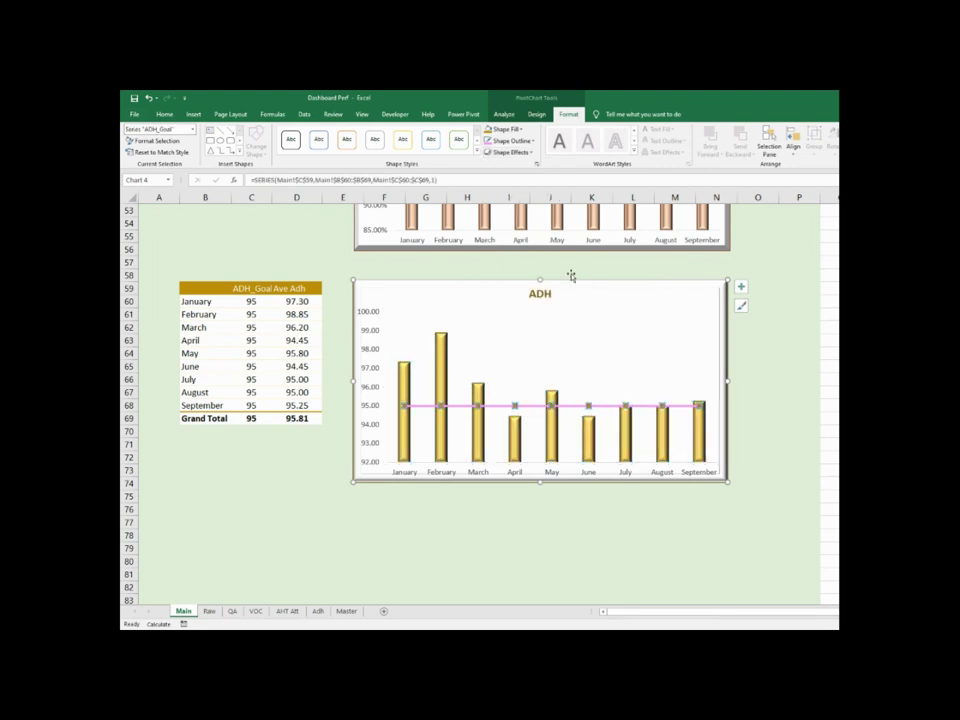
{"action": "left_click", "coordinate": [525, 153]}
{"action": "mouse_move", "coordinate": [540, 282]}
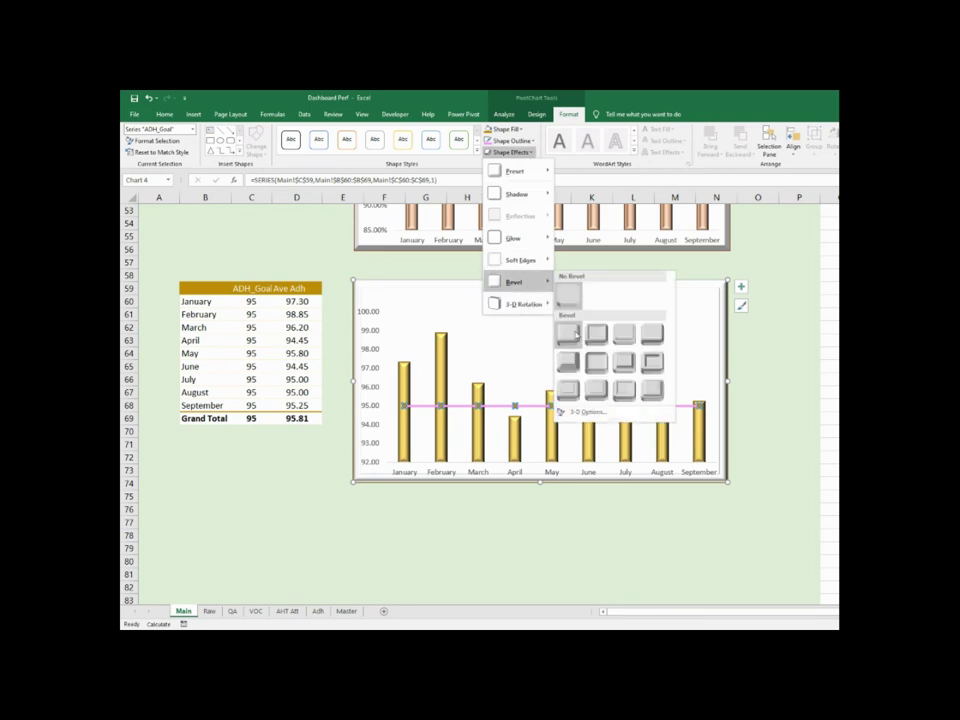
{"action": "left_click", "coordinate": [754, 388]}
{"action": "left_click", "coordinate": [762, 390]}
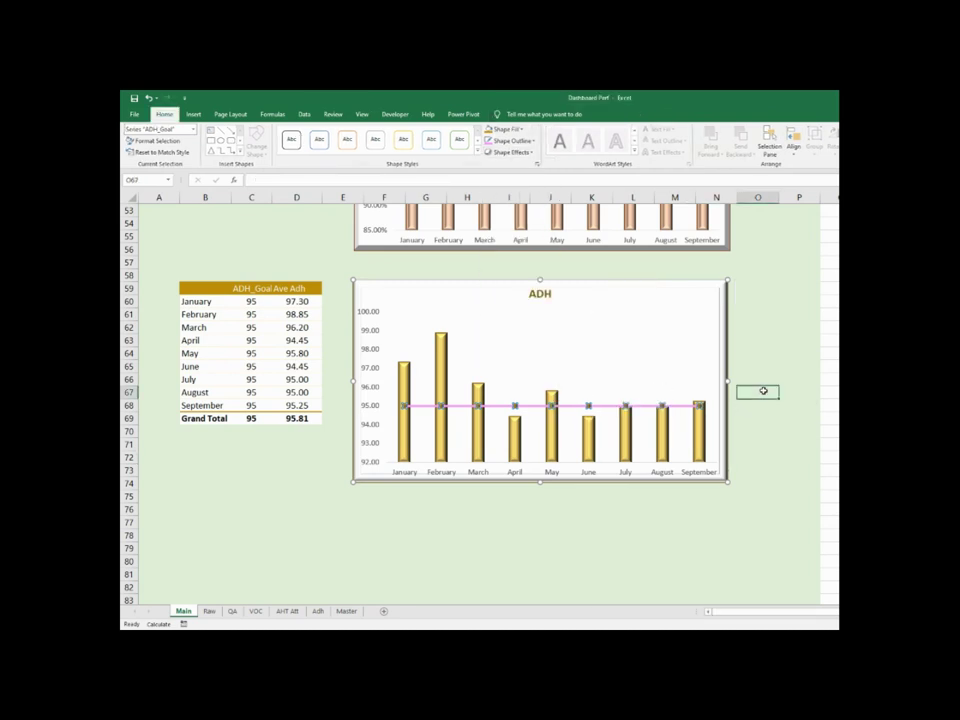
{"action": "scroll", "coordinate": [745, 480], "scroll_direction": "up", "scroll_amount": 9}
{"action": "scroll", "coordinate": [700, 540], "scroll_direction": "up", "scroll_amount": 8}
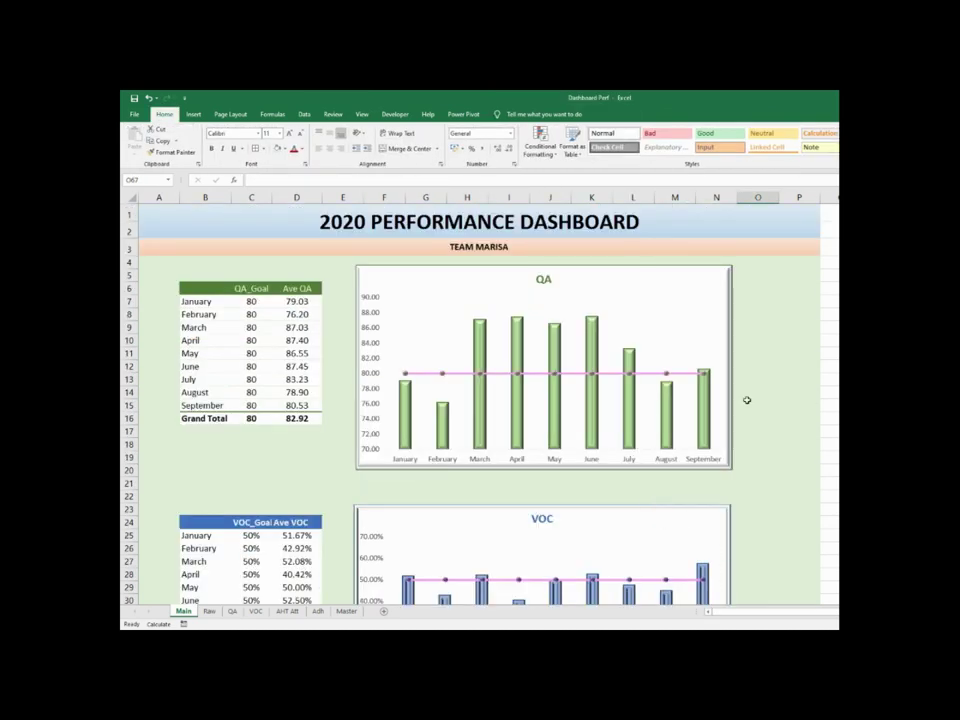
{"action": "scroll", "coordinate": [760, 400], "scroll_direction": "down", "scroll_amount": 4}
{"action": "scroll", "coordinate": [779, 408], "scroll_direction": "up", "scroll_amount": 4}
{"action": "left_click", "coordinate": [805, 407]}
{"action": "left_click", "coordinate": [797, 433]}
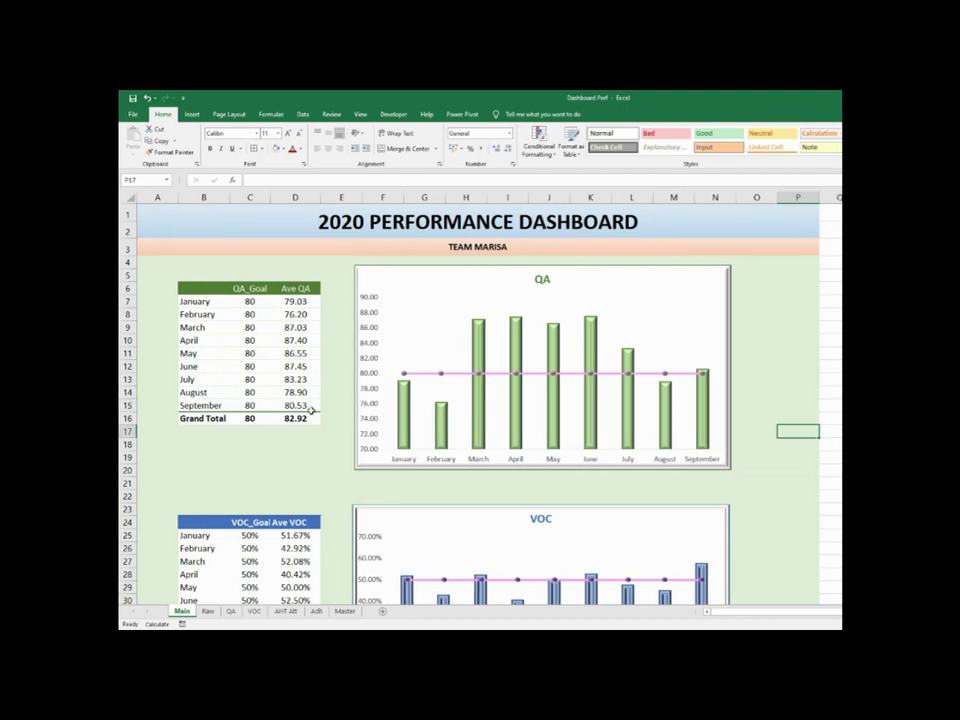
{"action": "left_click", "coordinate": [283, 341]}
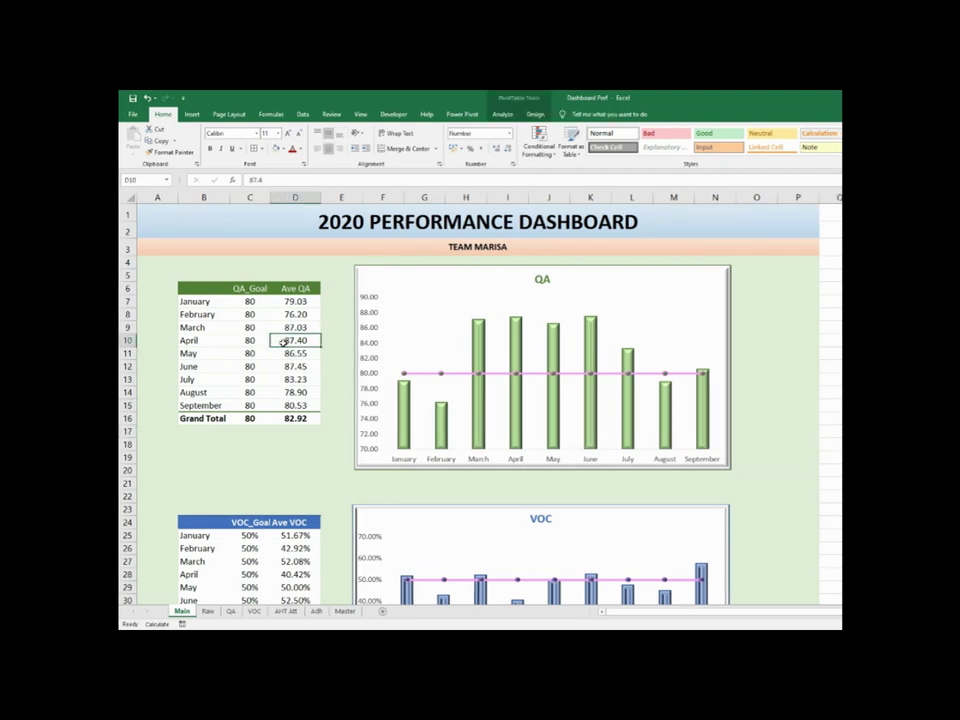
Insert a slicer on the QA pivot table for the Quarter field
{"action": "left_click", "coordinate": [502, 114]}
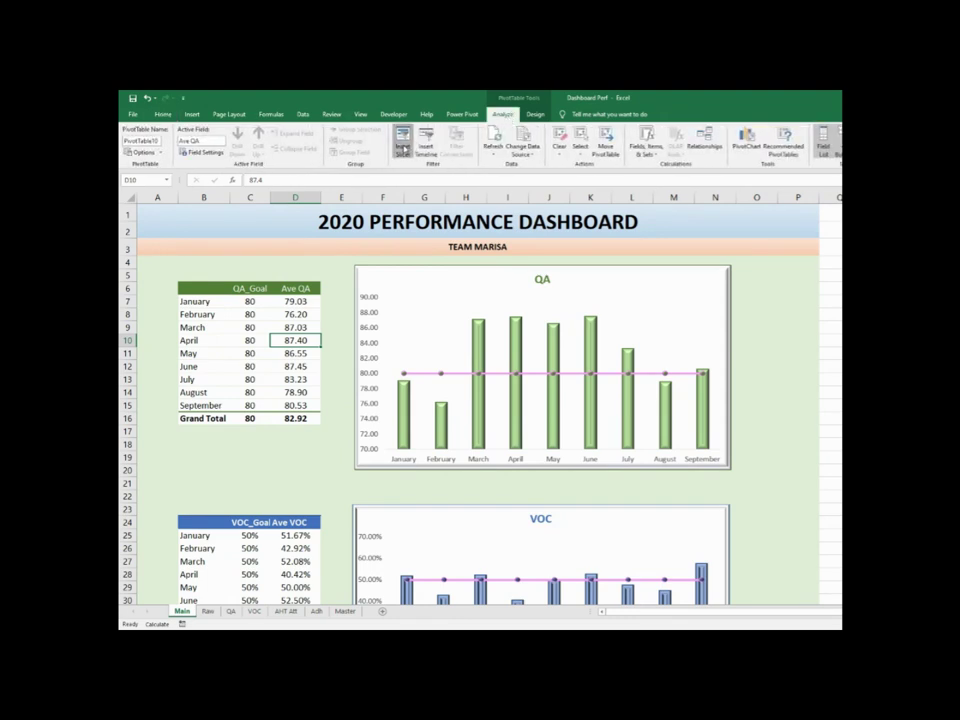
{"action": "left_click", "coordinate": [403, 147]}
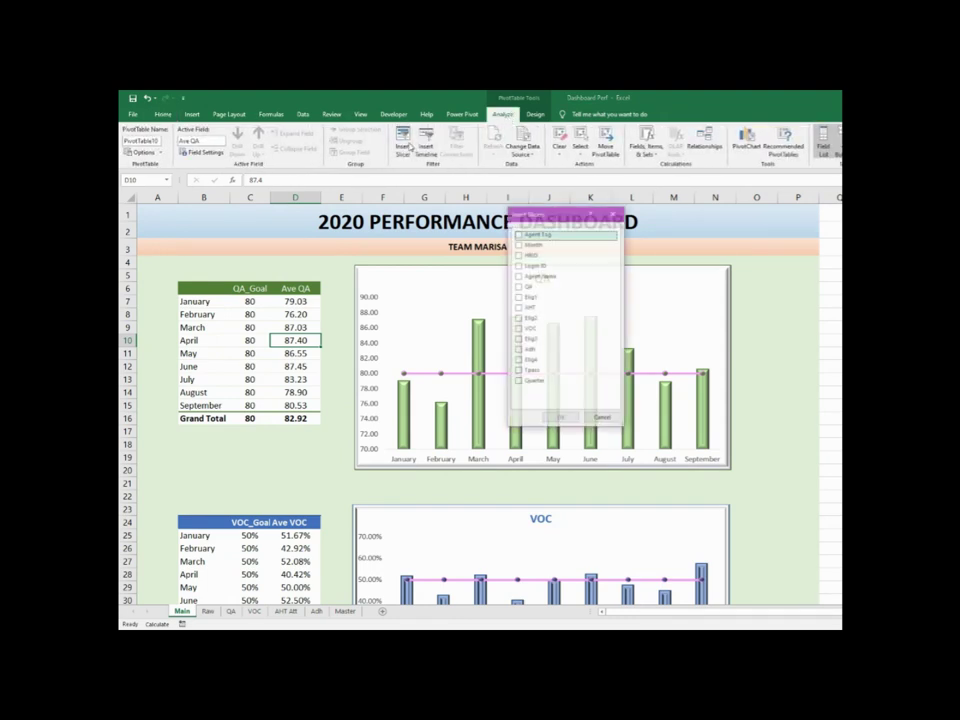
{"action": "left_click", "coordinate": [525, 383]}
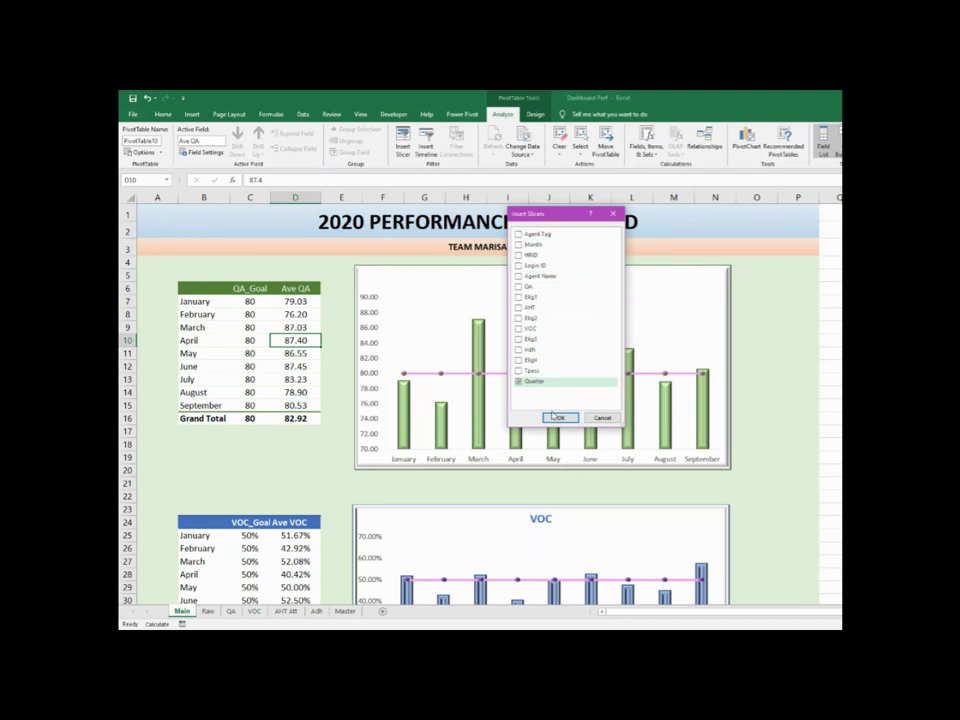
{"action": "left_click", "coordinate": [562, 420]}
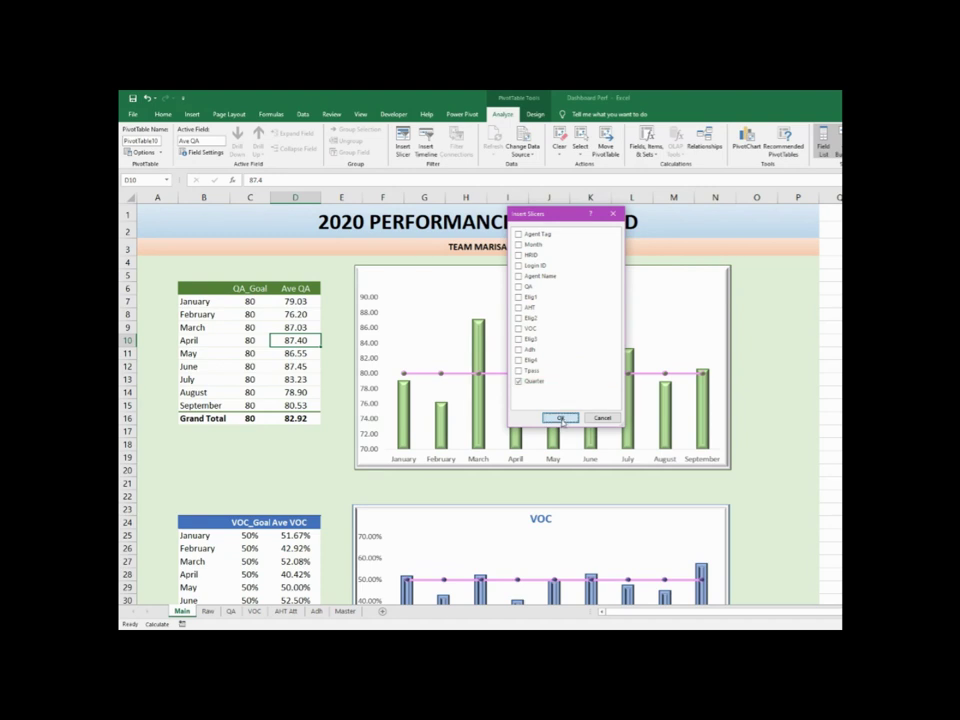
Move the Quarter slicer right of the QA chart and resize it to about 2.25 cm wide, fitting Q1–Q3
{"action": "left_click_drag", "start_coordinate": [542, 328], "coordinate": [791, 339]}
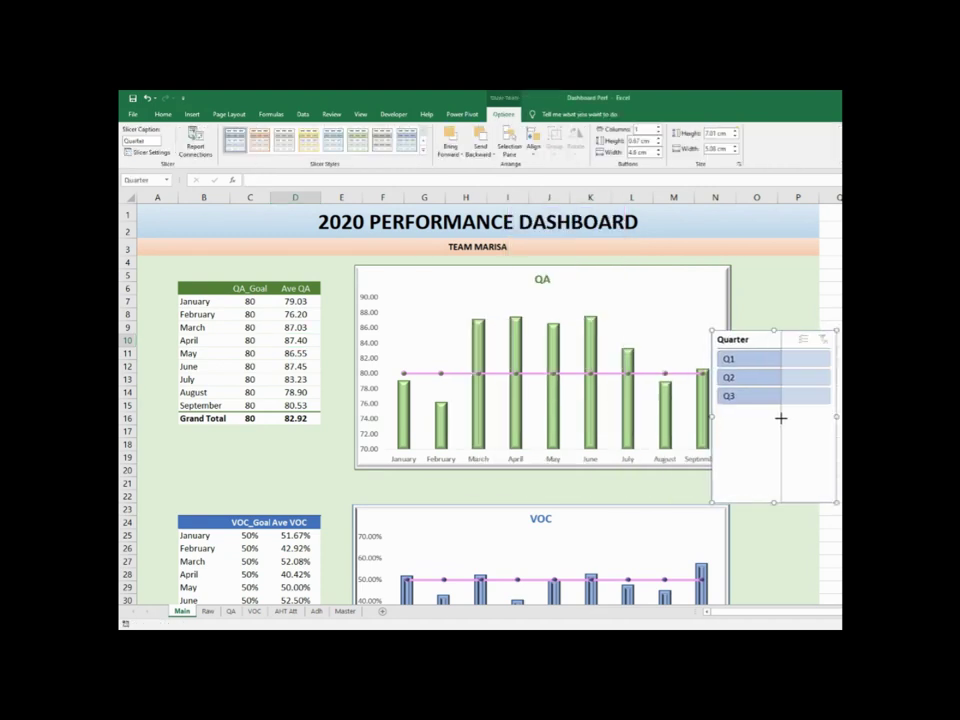
{"action": "left_click_drag", "start_coordinate": [781, 418], "coordinate": [782, 418]}
{"action": "mouse_move", "coordinate": [810, 503]}
{"action": "left_mouse_down"}
{"action": "mouse_move", "coordinate": [810, 420]}
{"action": "mouse_move", "coordinate": [810, 508]}
{"action": "left_mouse_up"}
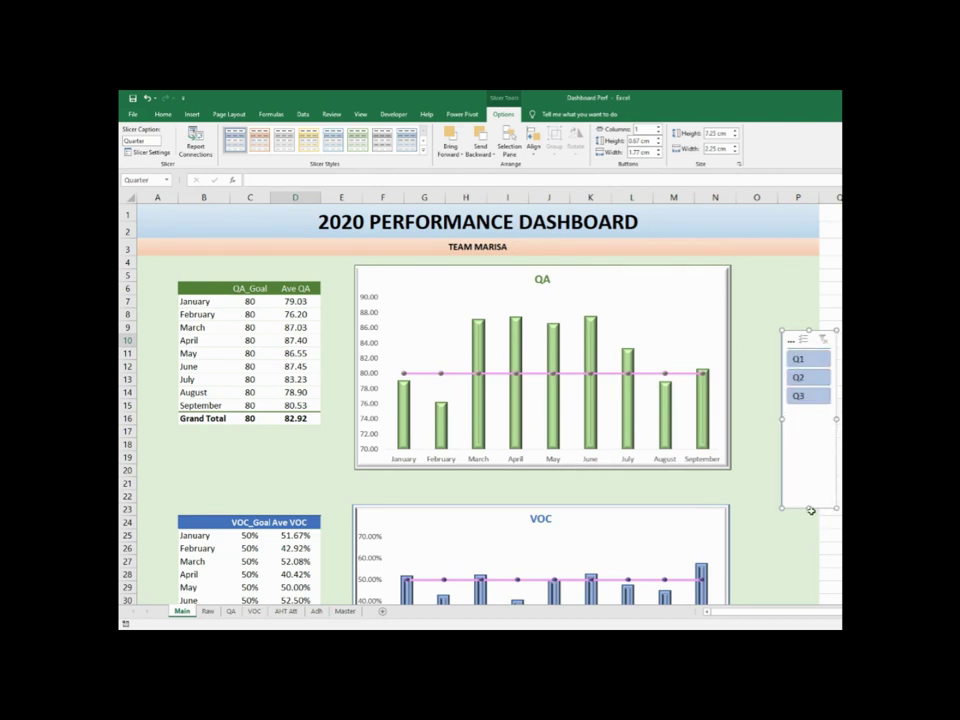
{"action": "left_click_drag", "start_coordinate": [812, 331], "coordinate": [786, 310]}
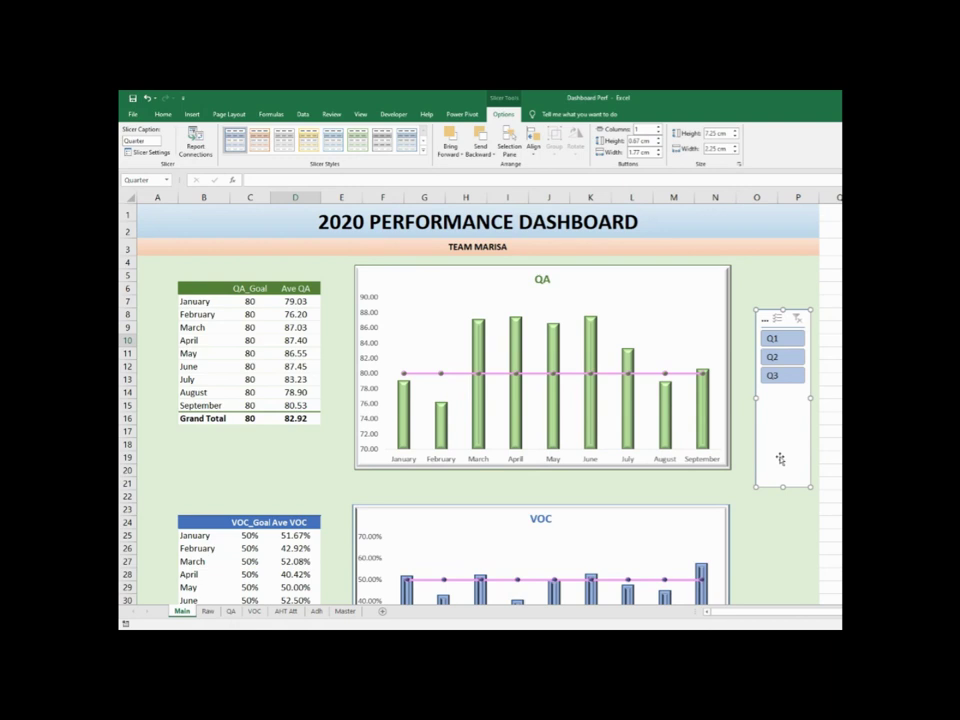
{"action": "left_click_drag", "start_coordinate": [781, 488], "coordinate": [783, 396]}
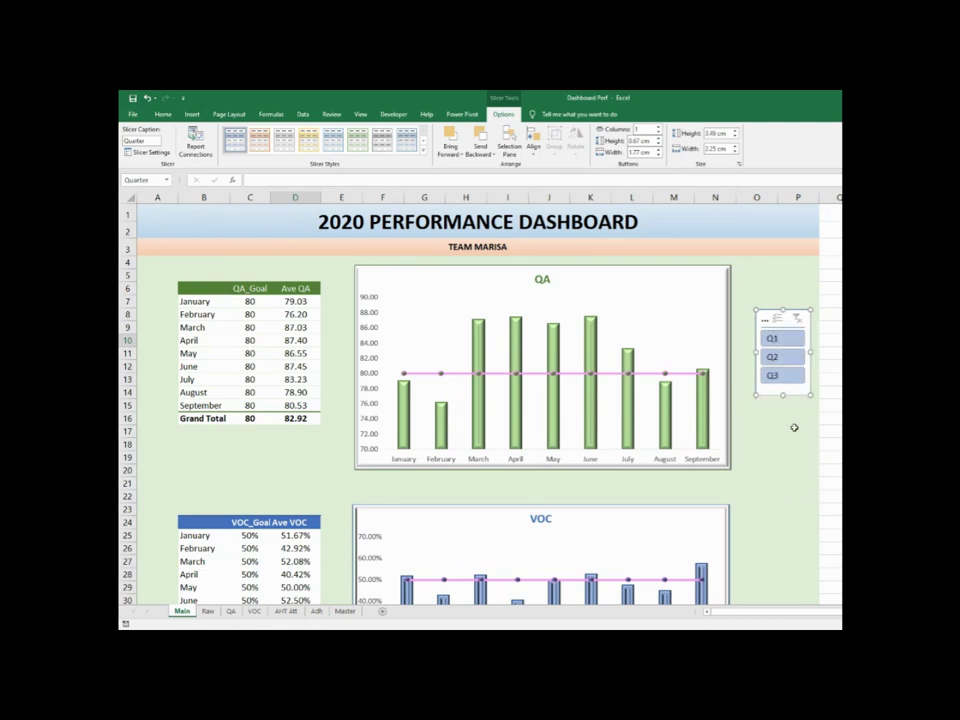
{"action": "left_click", "coordinate": [793, 428]}
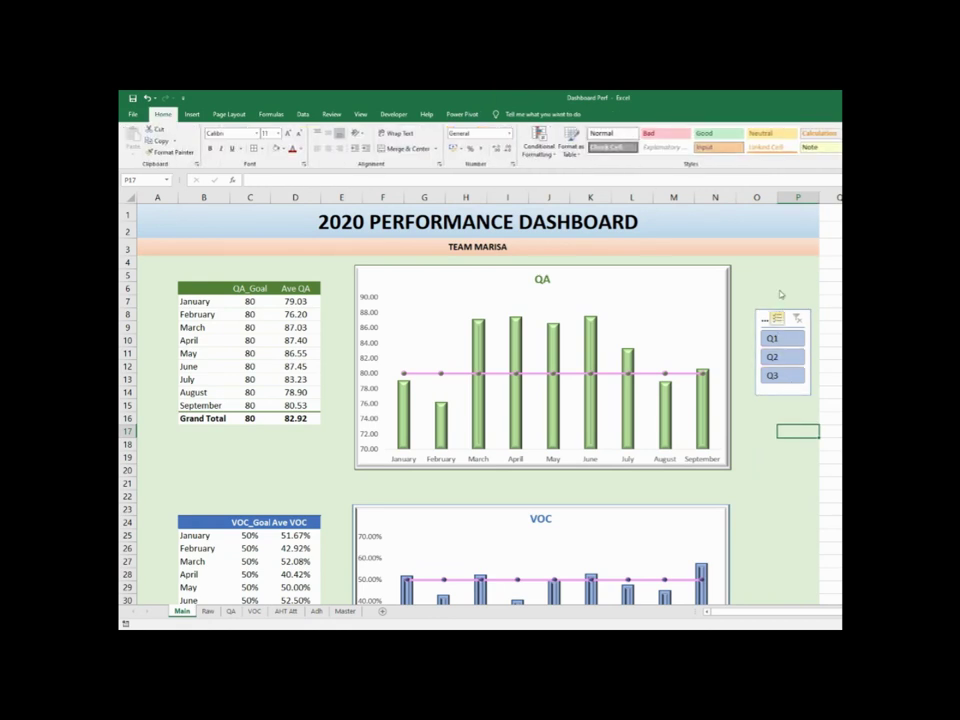
Nudge the Quarter slicer up and test filtering to Q1, then clear the filter
{"action": "left_click_drag", "start_coordinate": [781, 318], "coordinate": [781, 291]}
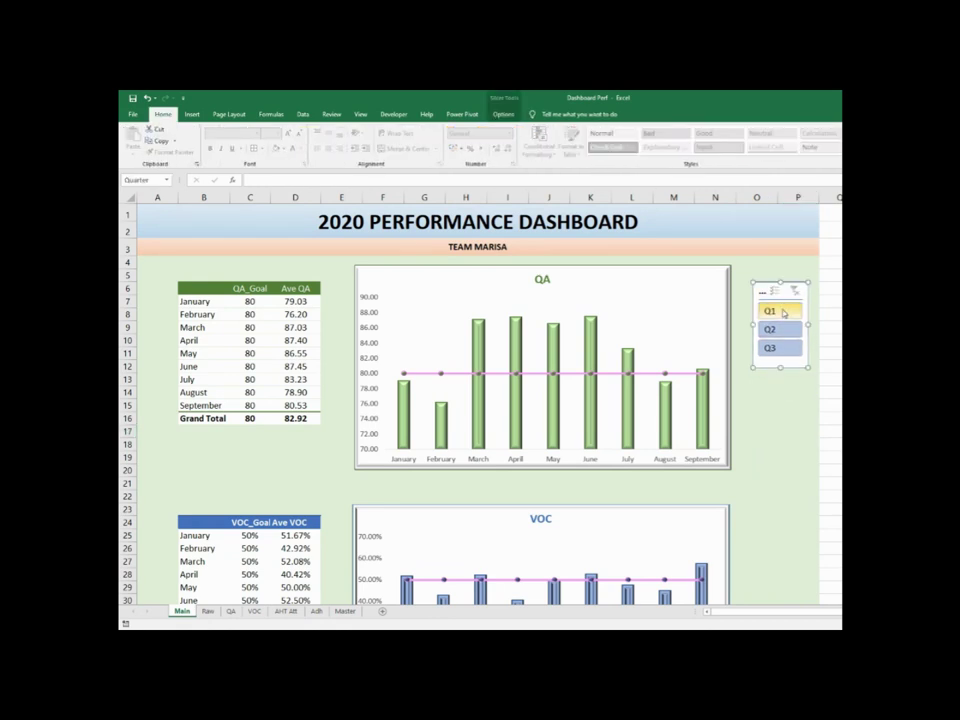
{"action": "left_click", "coordinate": [783, 312]}
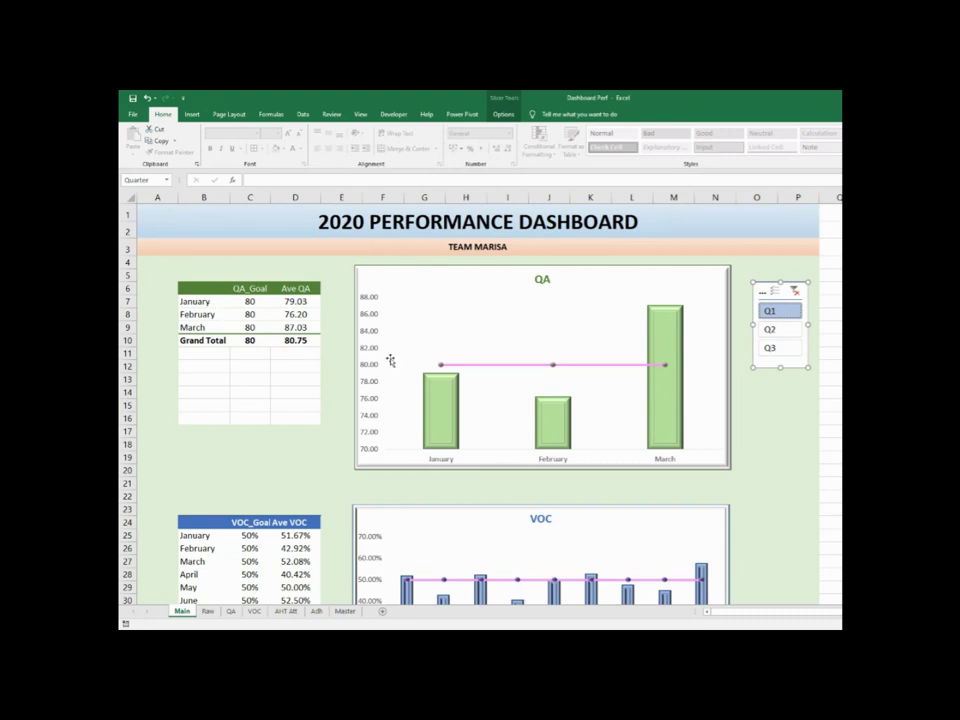
{"action": "left_click", "coordinate": [795, 291]}
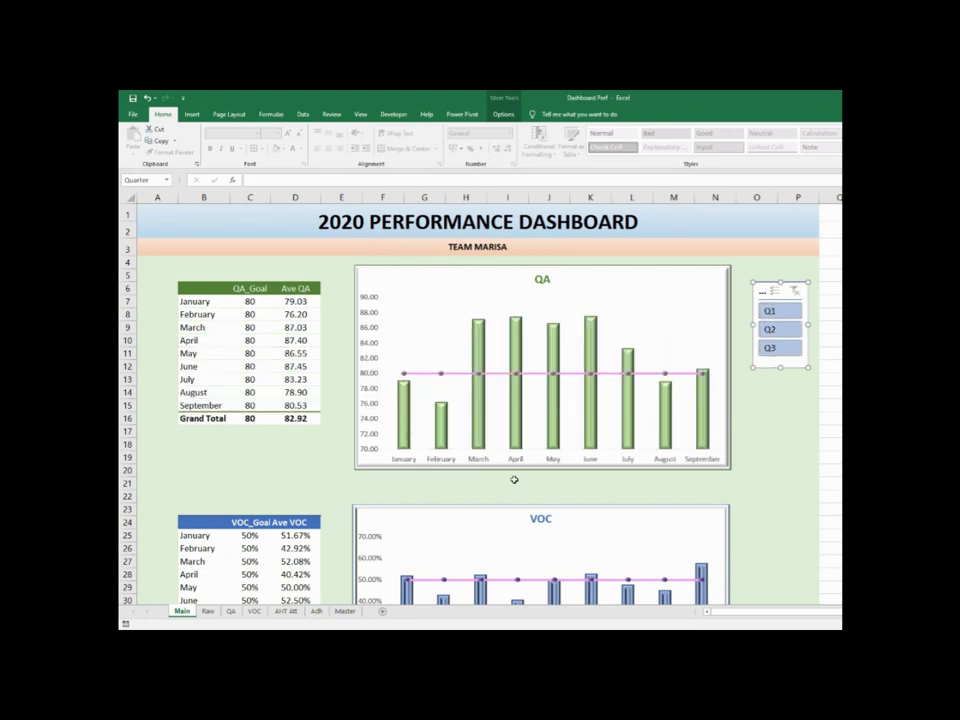
{"action": "left_click", "coordinate": [758, 492]}
Switch to the Raw sheet's source data table
{"action": "scroll", "coordinate": [466, 500], "scroll_direction": "down", "scroll_amount": 9}
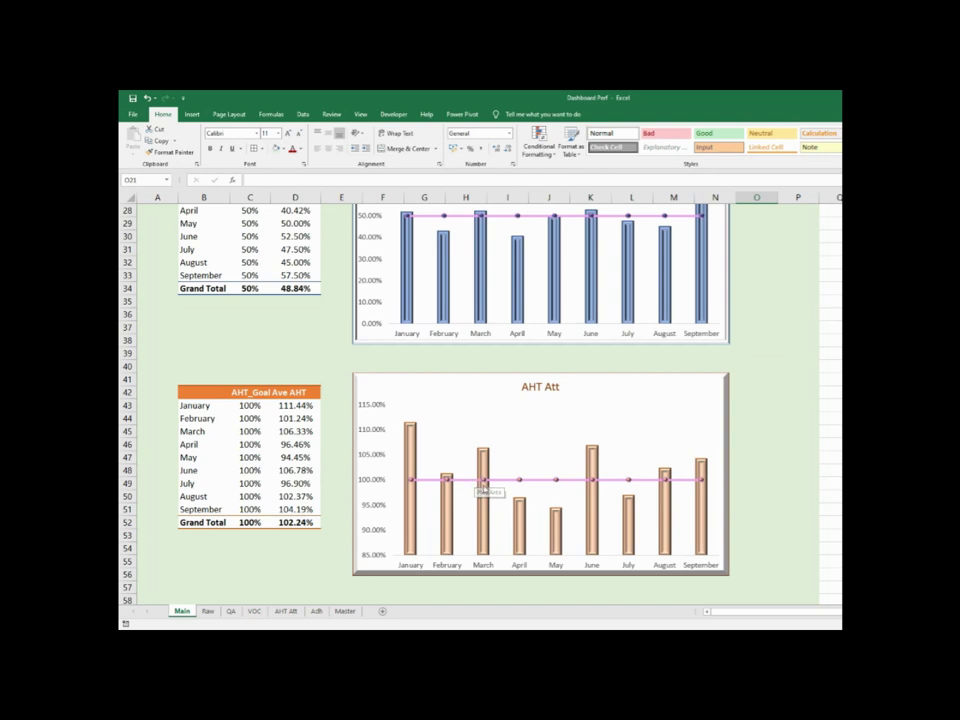
{"action": "scroll", "coordinate": [600, 428], "scroll_direction": "up", "scroll_amount": 9}
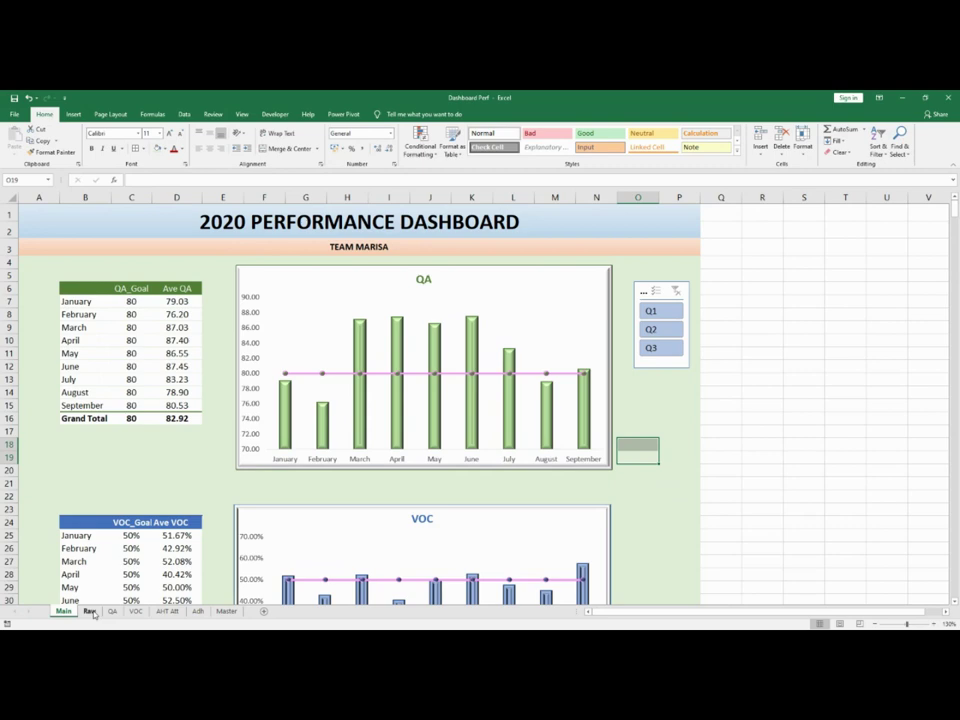
{"action": "left_click", "coordinate": [208, 611]}
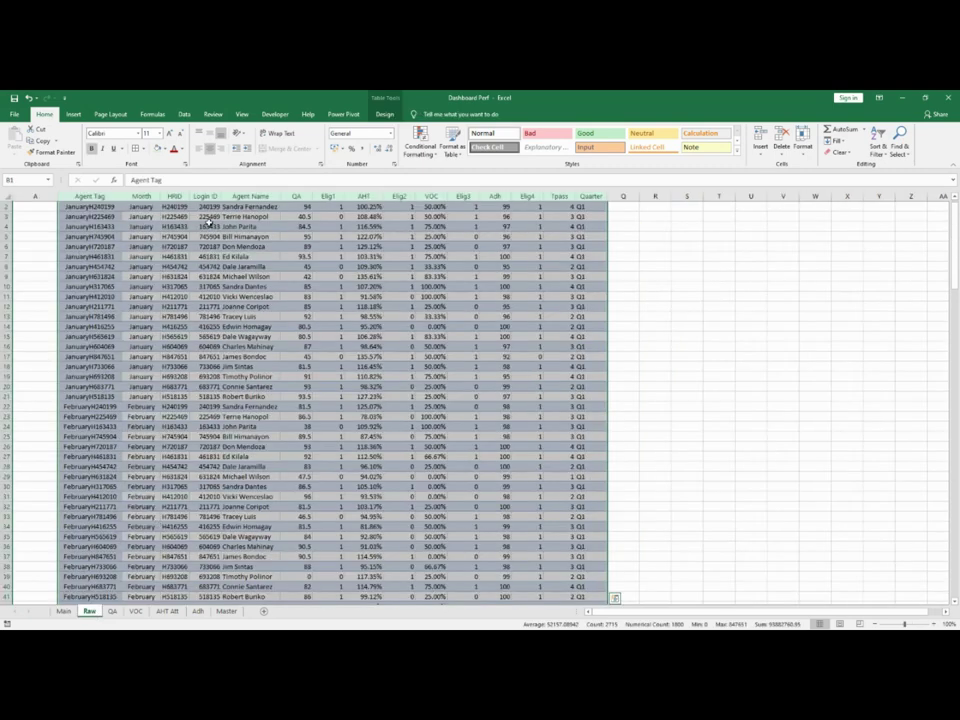
Return to the Main sheet and bring up the Quarter slicer's context menu
{"action": "left_click", "coordinate": [64, 612]}
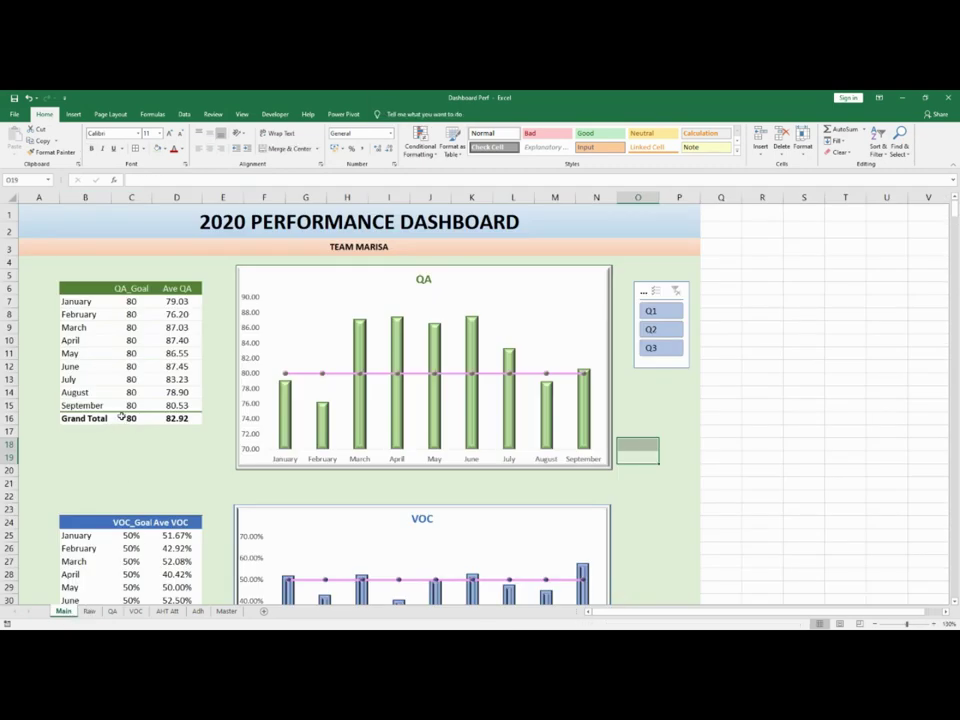
{"action": "left_click", "coordinate": [684, 340]}
{"action": "right_click", "coordinate": [506, 341]}
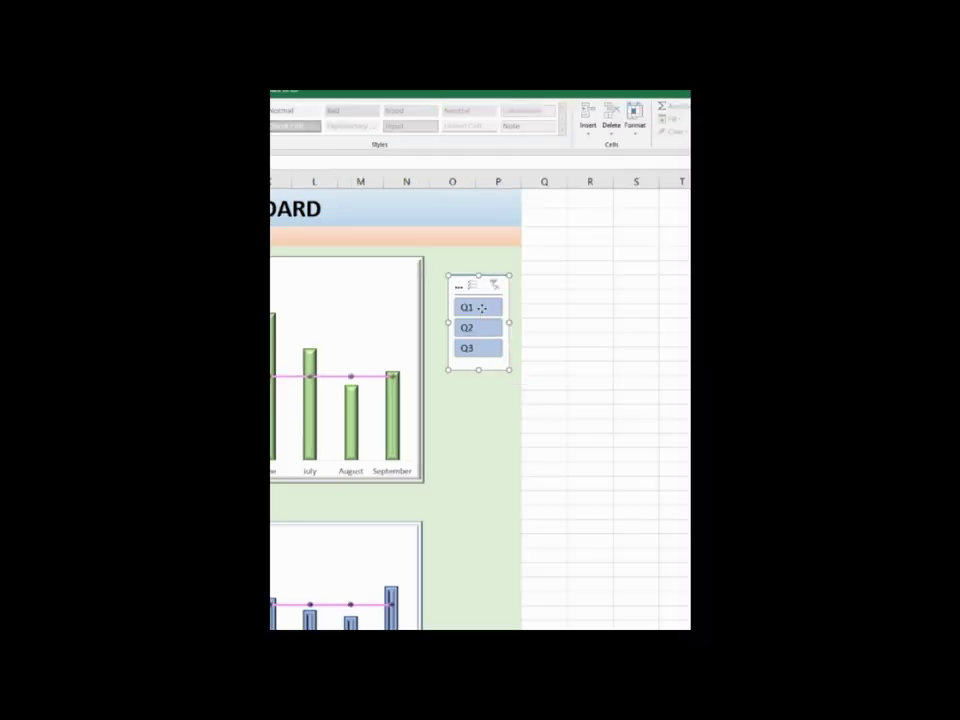
{"action": "right_click", "coordinate": [484, 312]}
Tick PivotTable11, PivotTable12 and PivotTable13 in the Quarter slicer's Report Connections
{"action": "left_click", "coordinate": [530, 442]}
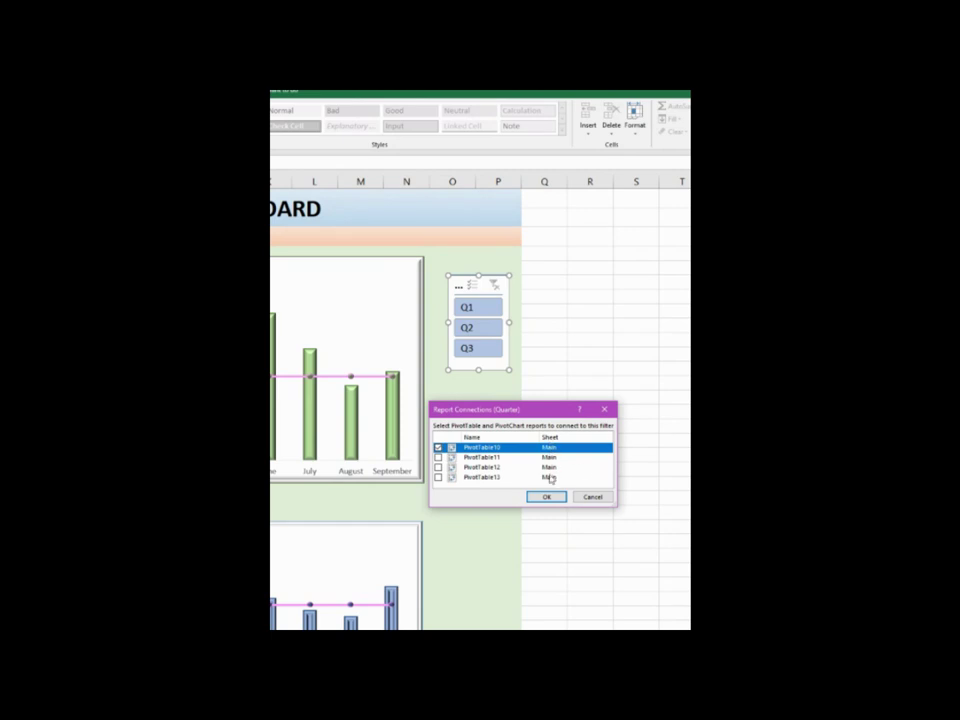
{"action": "left_click", "coordinate": [438, 457]}
{"action": "left_click", "coordinate": [438, 467]}
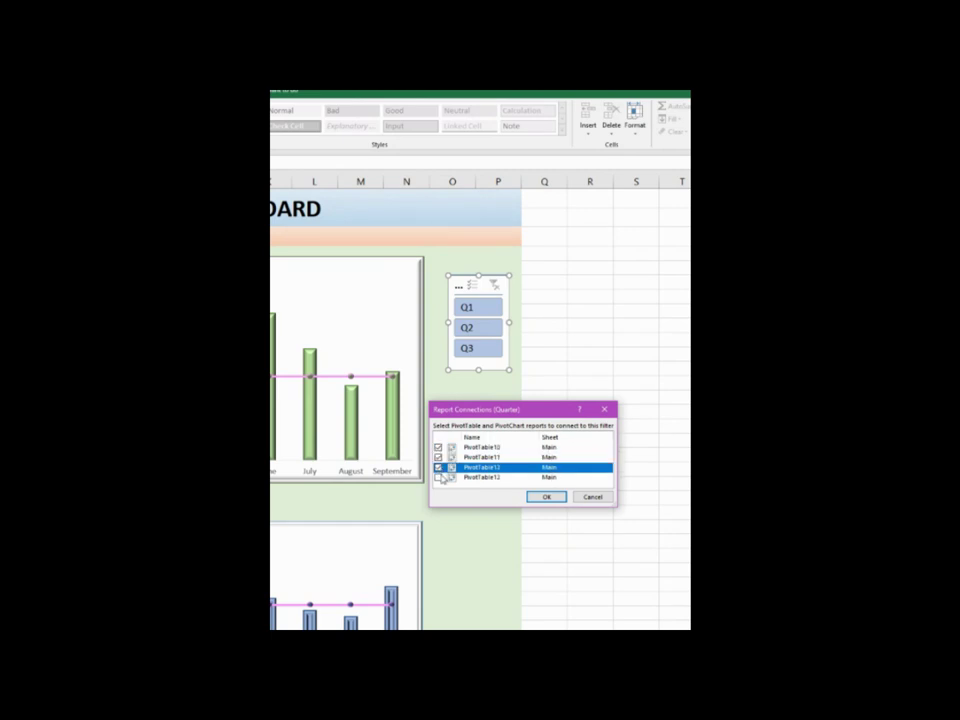
{"action": "left_click", "coordinate": [438, 477]}
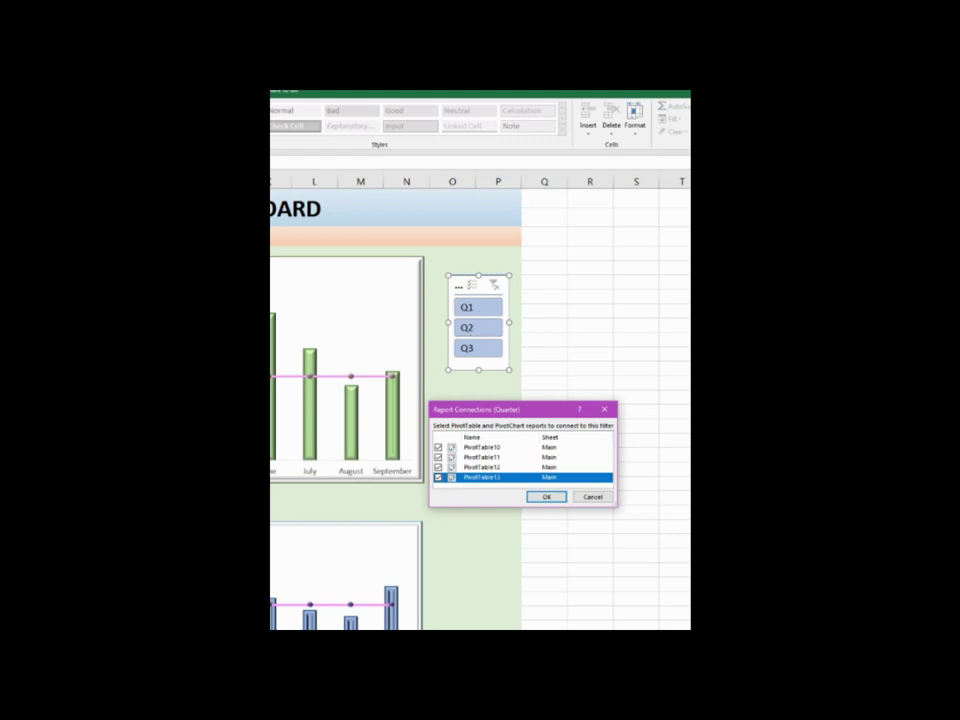
{"action": "left_click", "coordinate": [546, 496]}
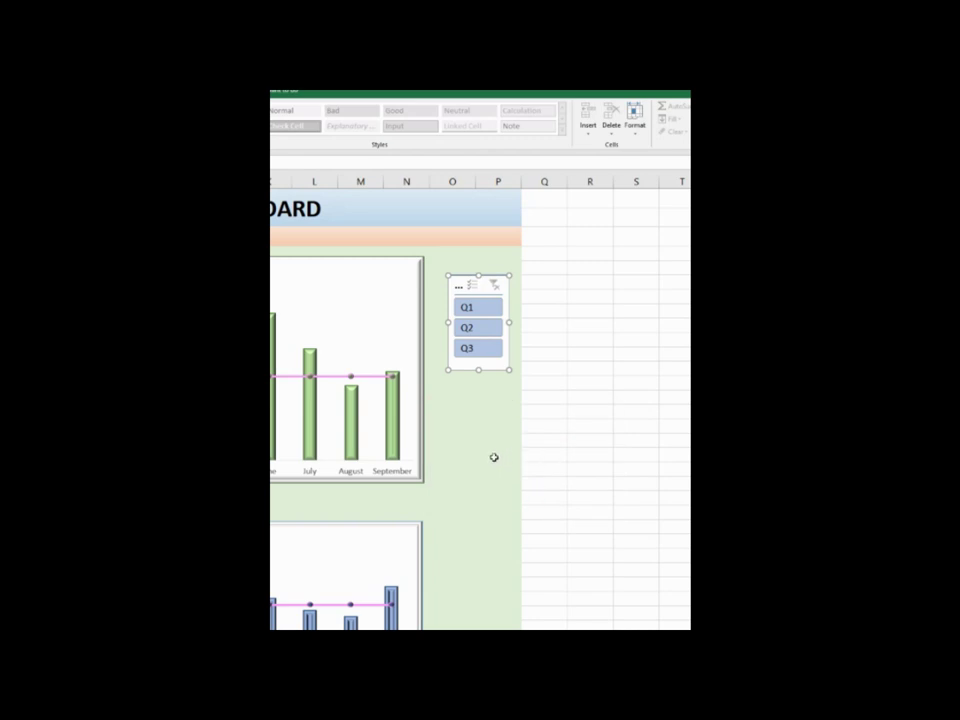
{"action": "scroll", "coordinate": [480, 400], "scroll_direction": "down", "scroll_amount": 3}
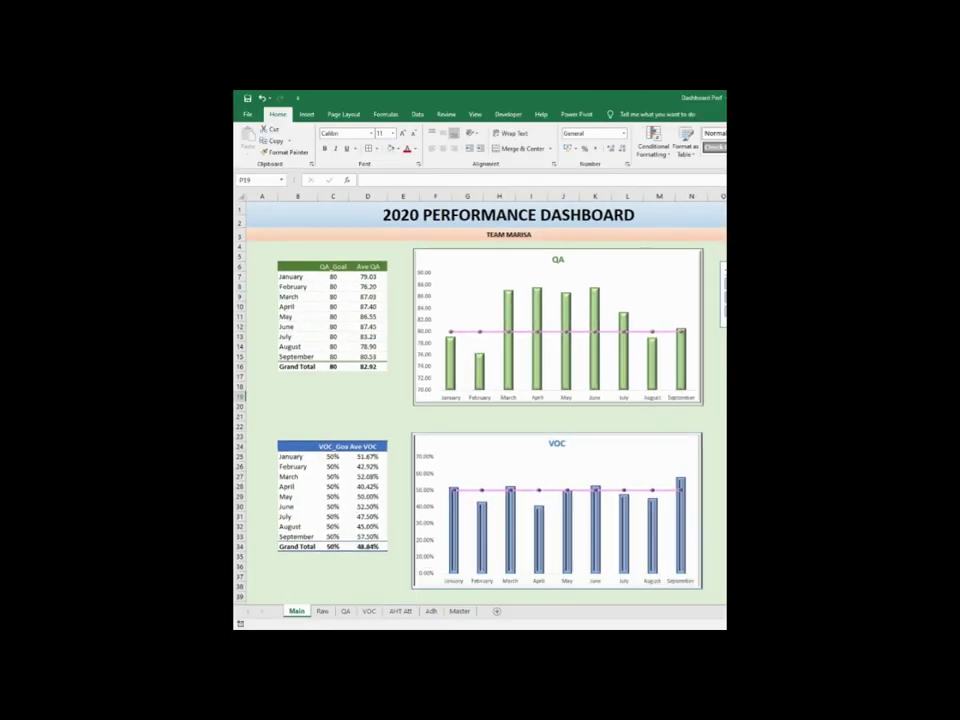
{"action": "scroll", "coordinate": [691, 444], "scroll_direction": "down", "scroll_amount": 3}
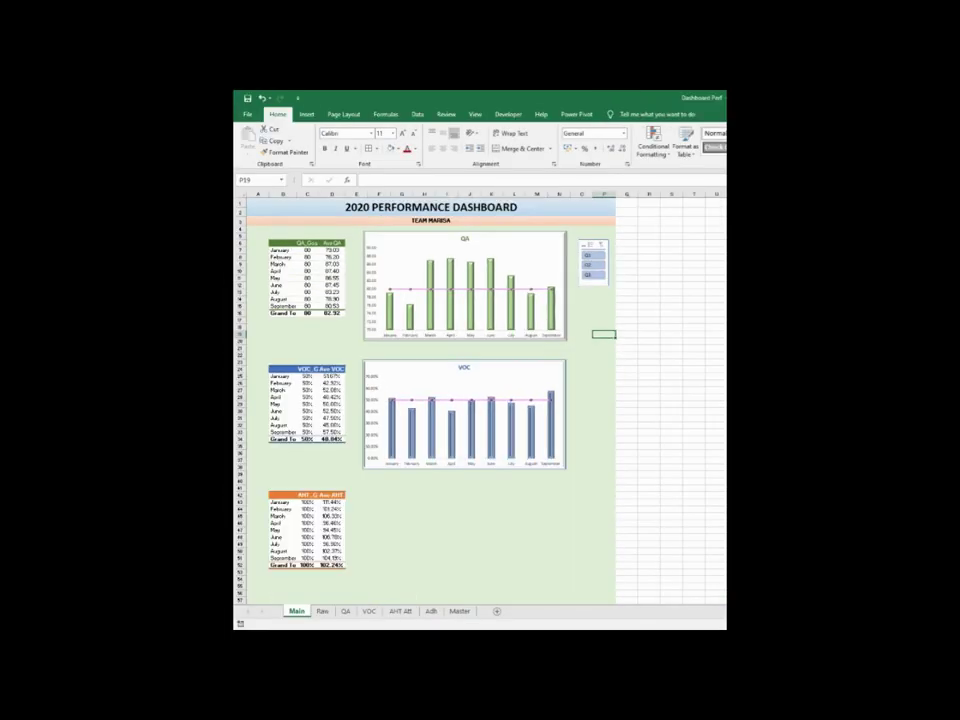
{"action": "left_click", "coordinate": [590, 255]}
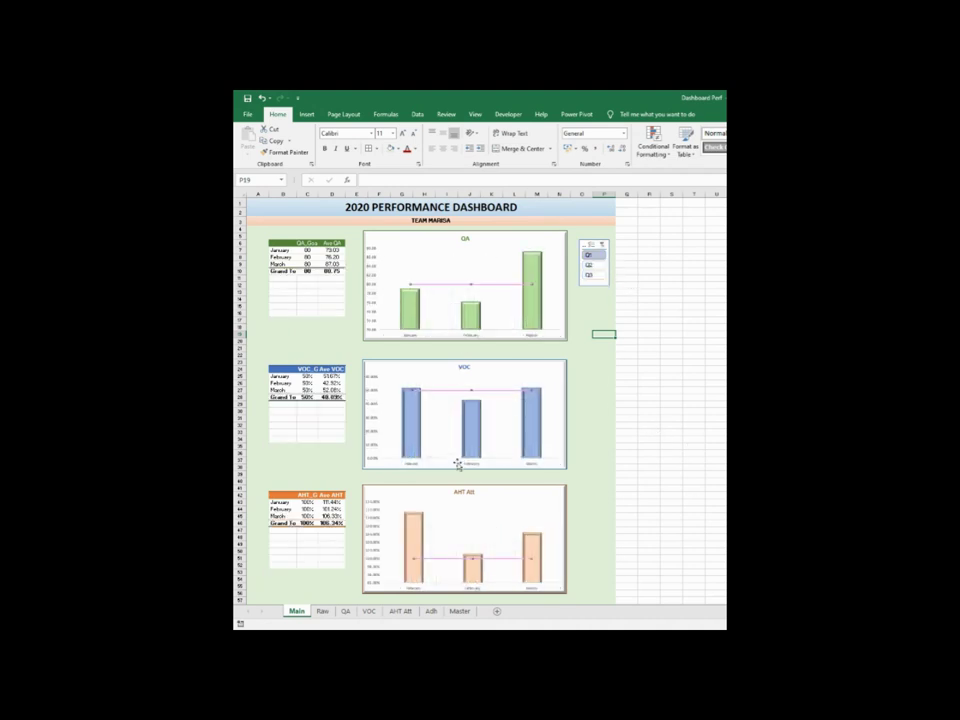
{"action": "scroll", "coordinate": [462, 460], "scroll_direction": "down", "scroll_amount": 8}
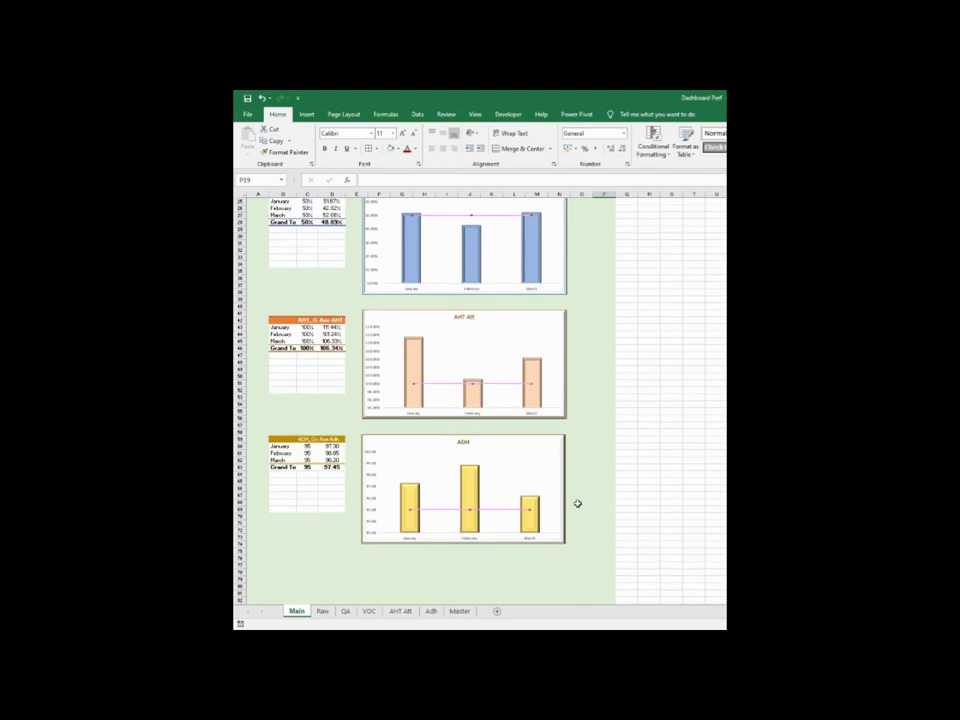
{"action": "scroll", "coordinate": [579, 495], "scroll_direction": "up", "scroll_amount": 8}
{"action": "left_click", "coordinate": [589, 246]}
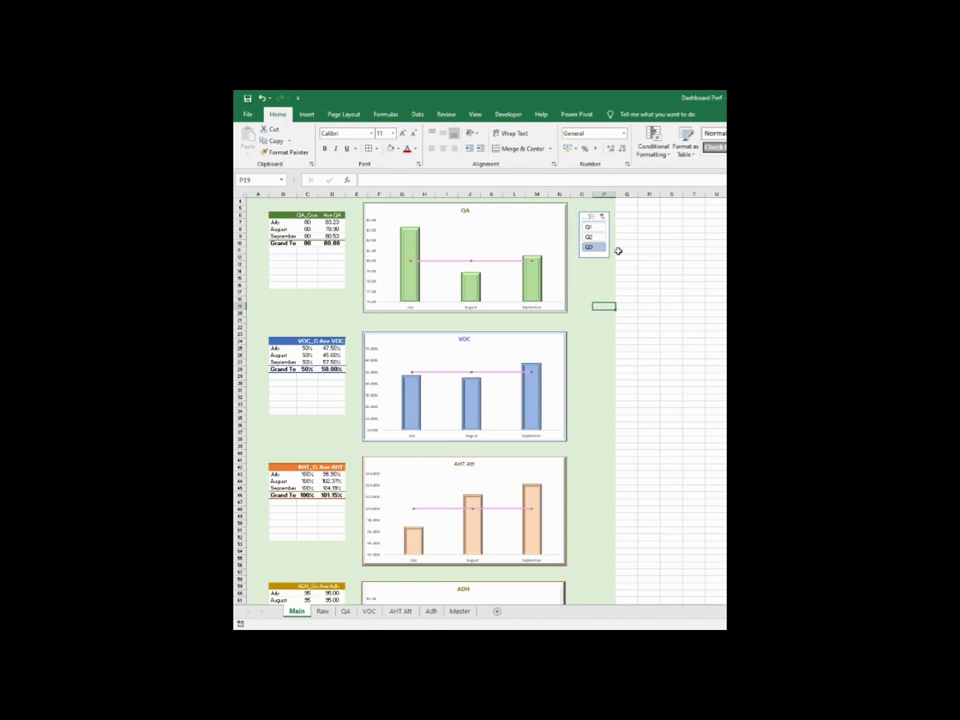
{"action": "left_click", "coordinate": [602, 216]}
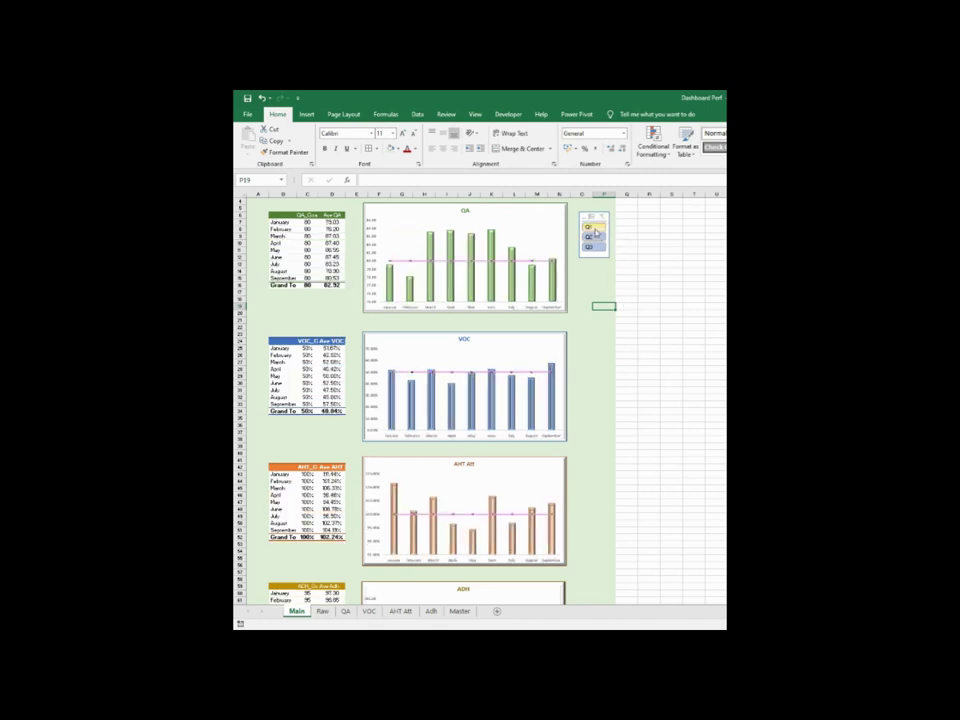
{"action": "left_click", "coordinate": [592, 227]}
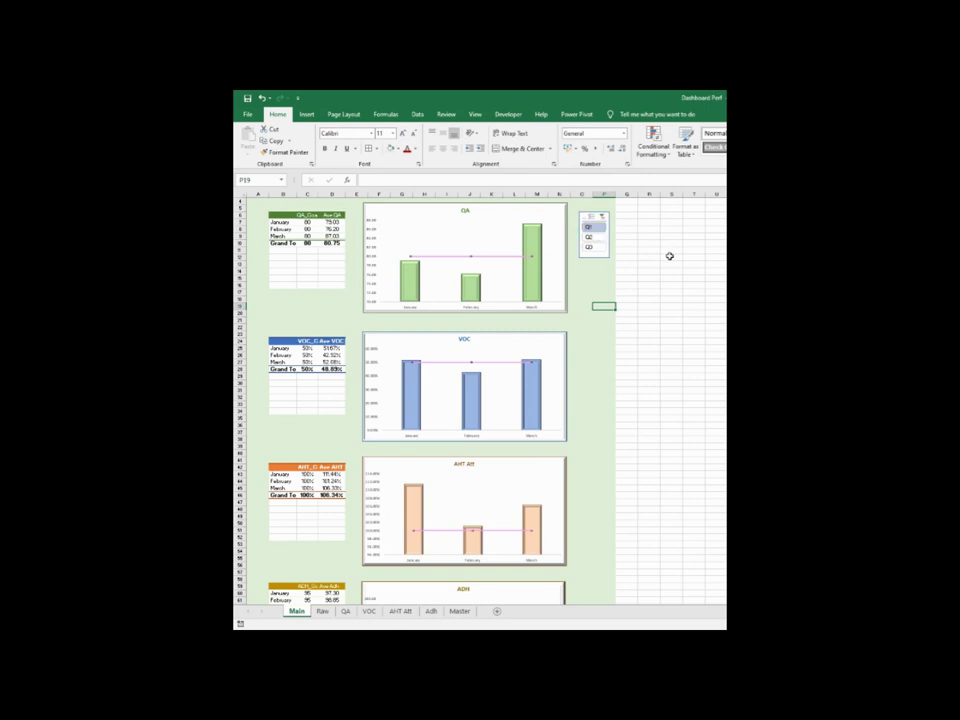
{"action": "left_click", "coordinate": [592, 237], "text": "ctrl"}
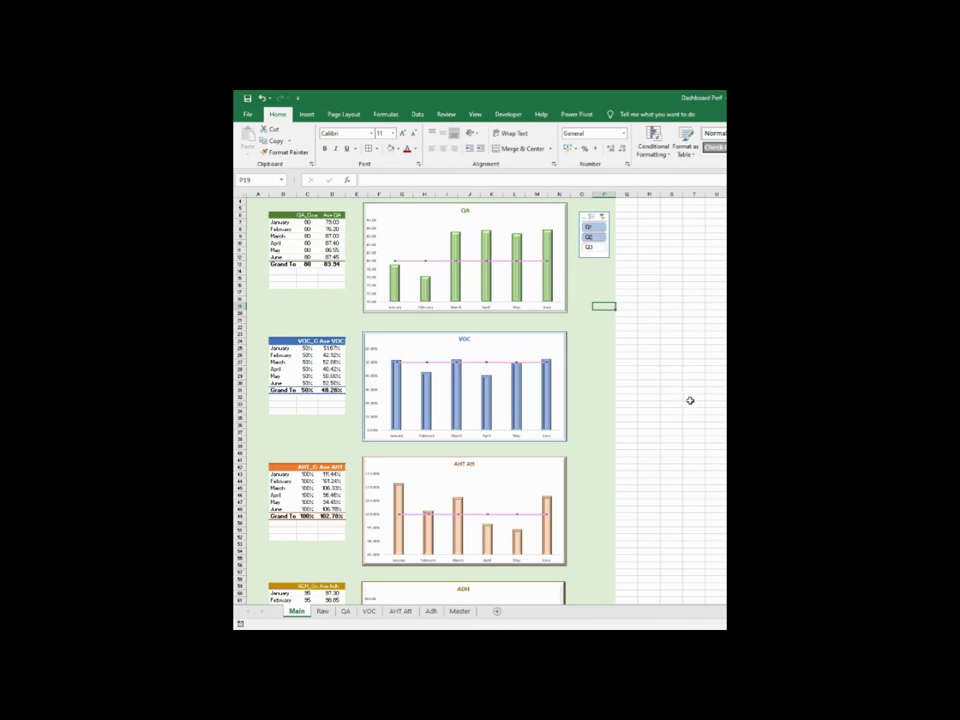
{"action": "left_click", "coordinate": [602, 216]}
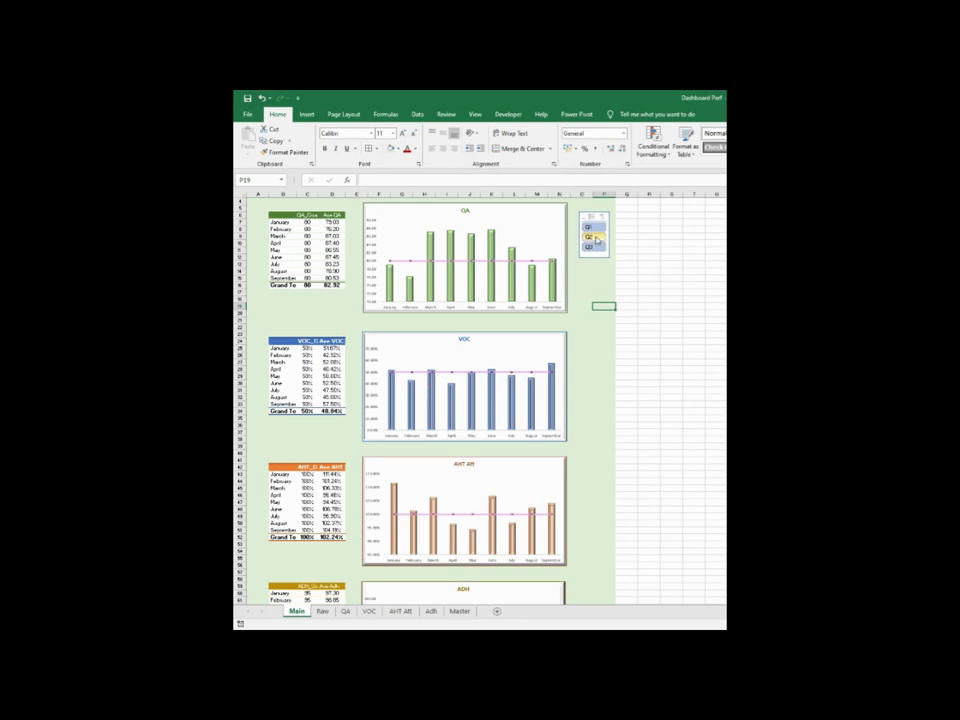
{"action": "left_click", "coordinate": [592, 237]}
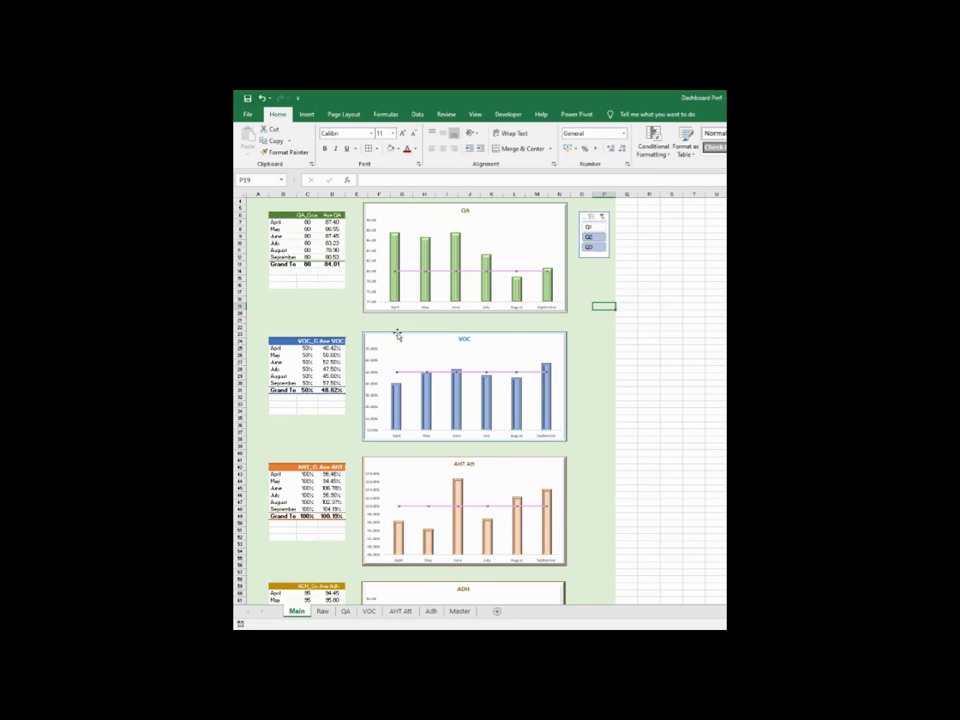
{"action": "scroll", "coordinate": [590, 445], "scroll_direction": "down", "scroll_amount": 2}
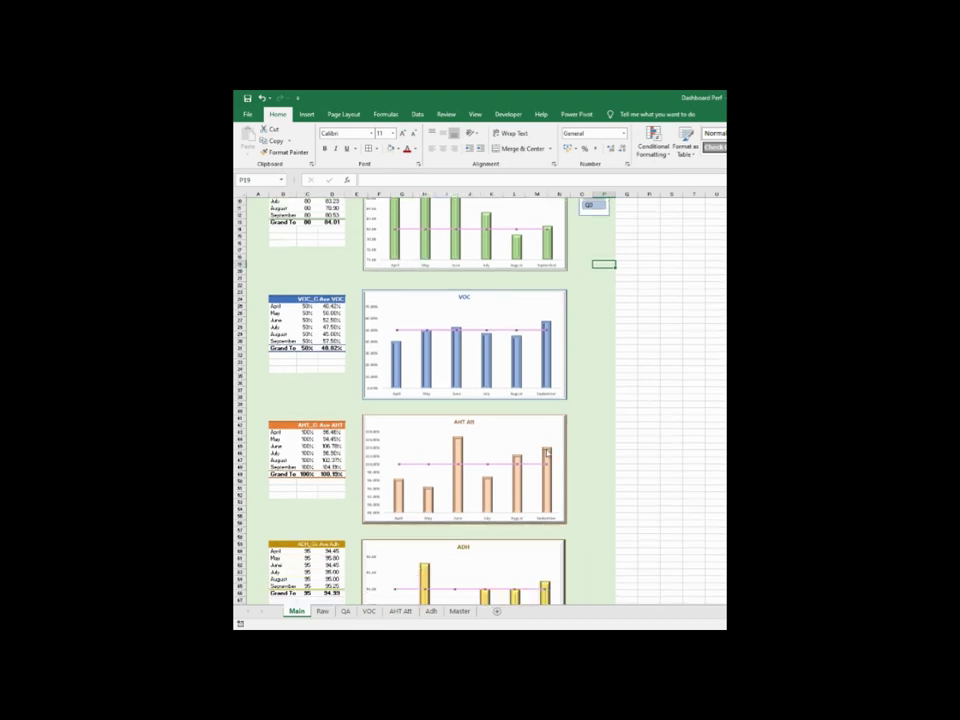
{"action": "scroll", "coordinate": [548, 452], "scroll_direction": "down", "scroll_amount": 3}
{"action": "scroll", "coordinate": [581, 437], "scroll_direction": "up", "scroll_amount": 2}
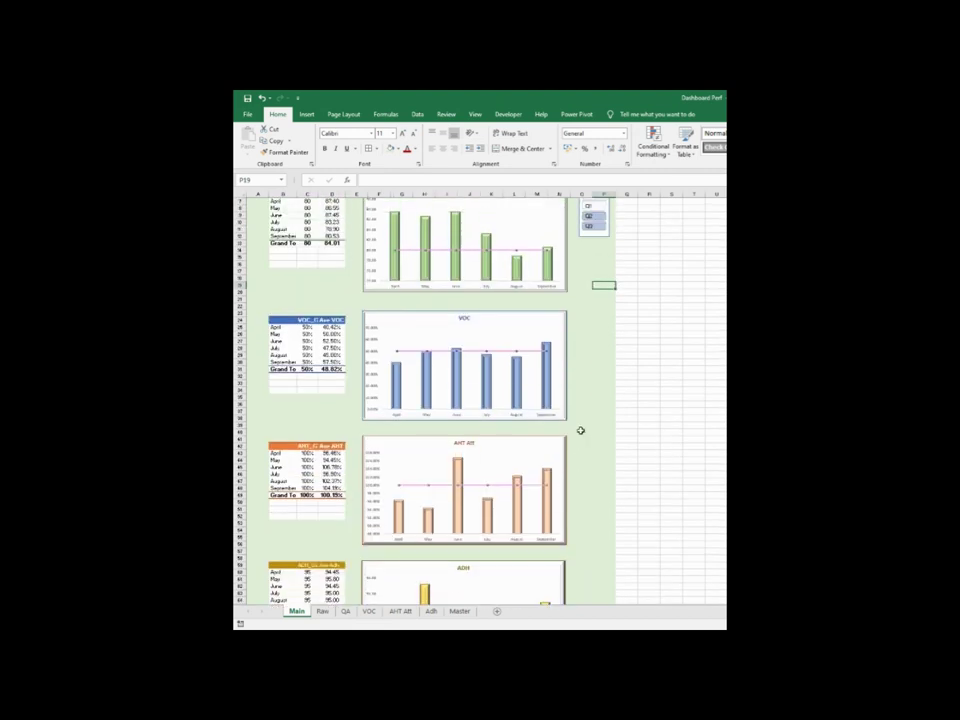
{"action": "scroll", "coordinate": [597, 364], "scroll_direction": "up", "scroll_amount": 2}
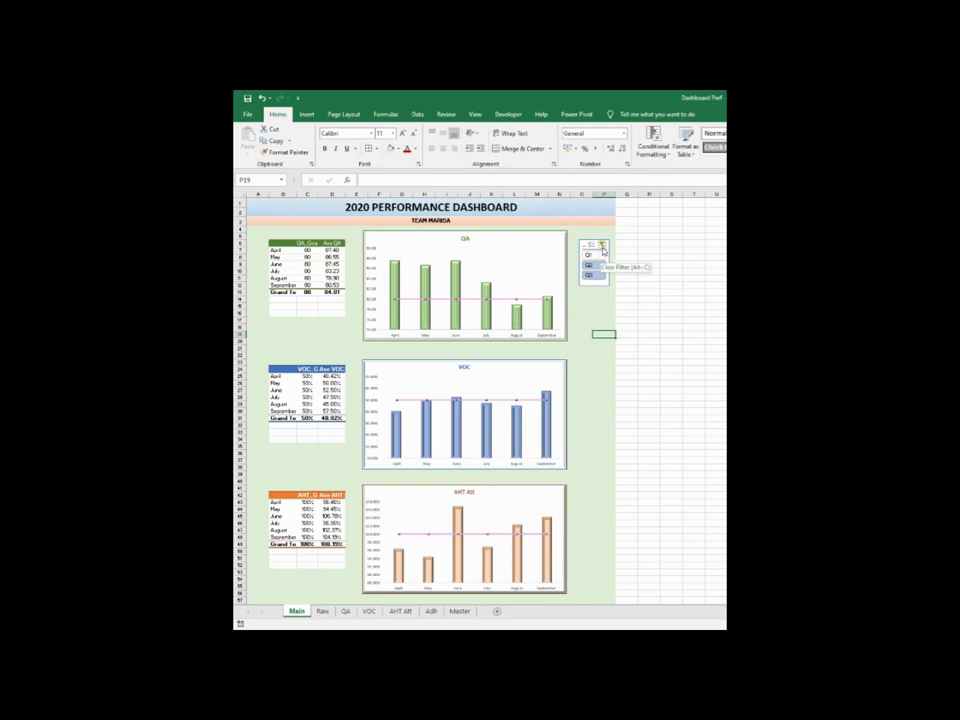
{"action": "left_click", "coordinate": [603, 246]}
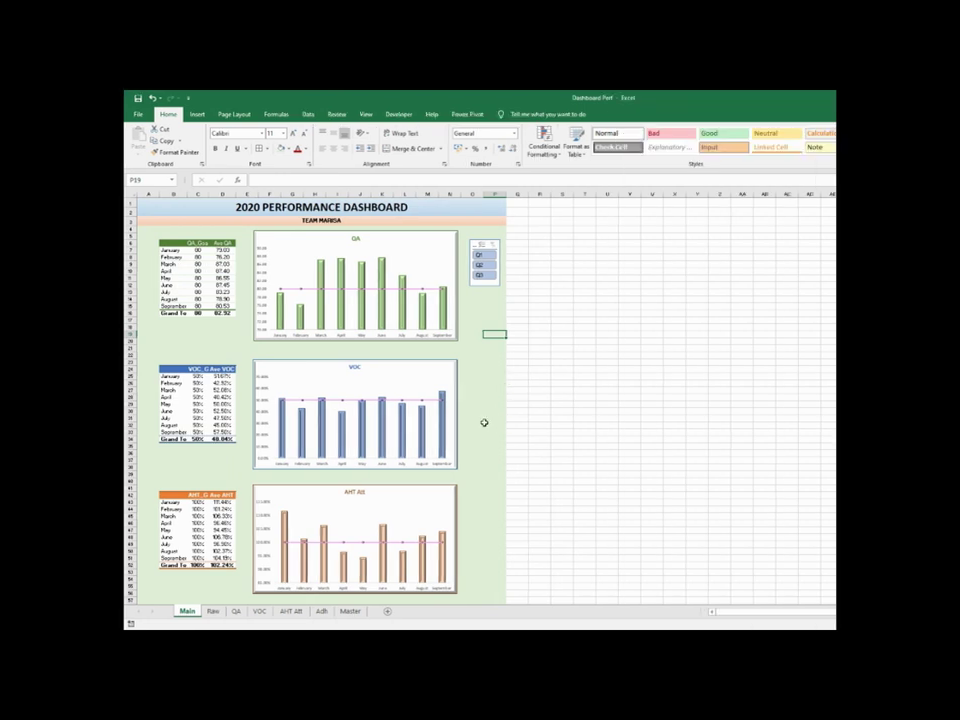
{"action": "scroll", "coordinate": [552, 427], "scroll_direction": "up", "scroll_amount": 2}
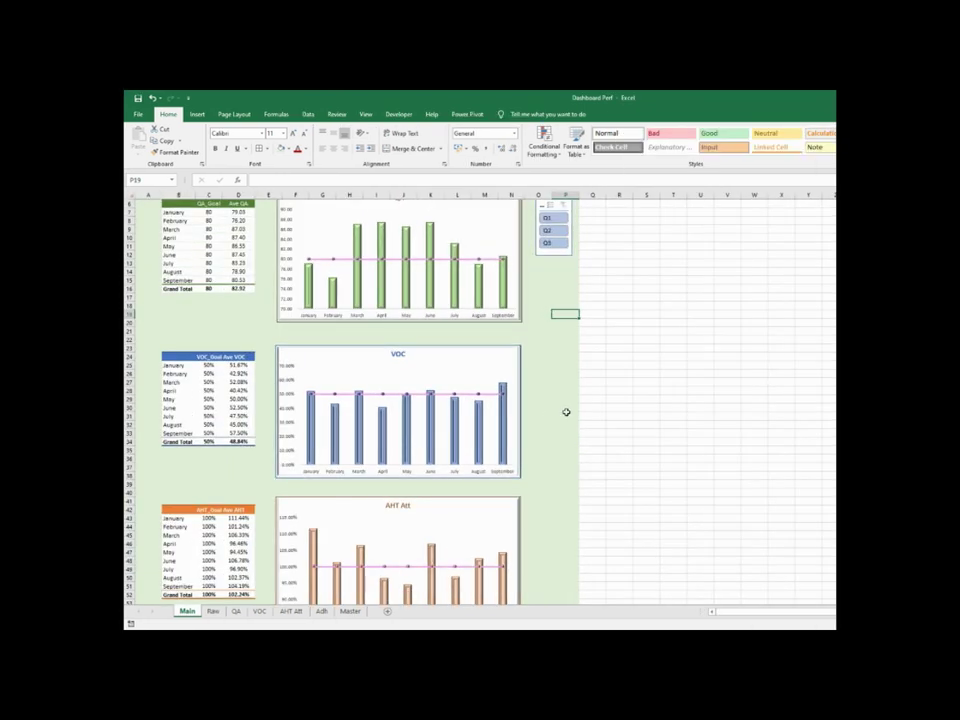
{"action": "scroll", "coordinate": [579, 413], "scroll_direction": "up", "scroll_amount": 2}
{"action": "scroll", "coordinate": [579, 418], "scroll_direction": "up", "scroll_amount": 3}
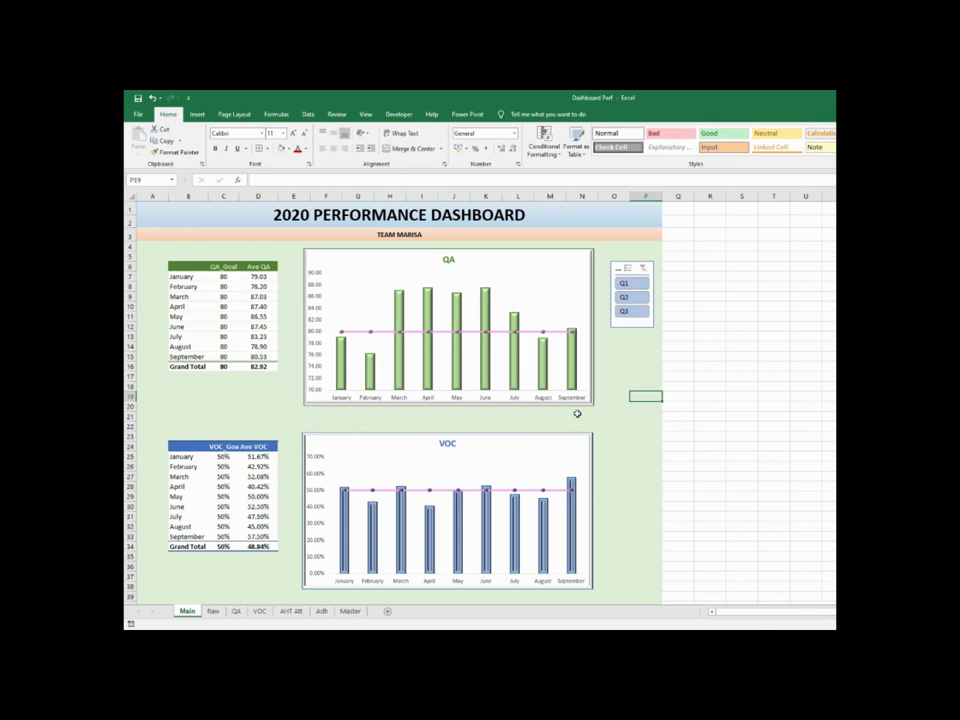
{"action": "left_click", "coordinate": [654, 447]}
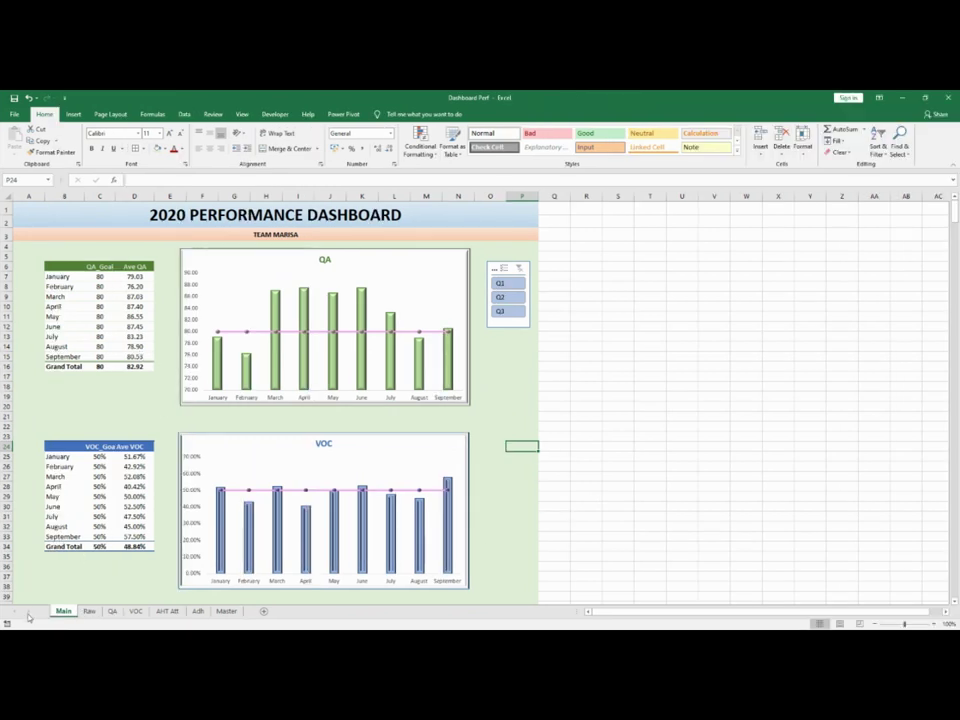
Make a copy of the Main sheet, placed before the Raw sheet
{"action": "right_click", "coordinate": [62, 612]}
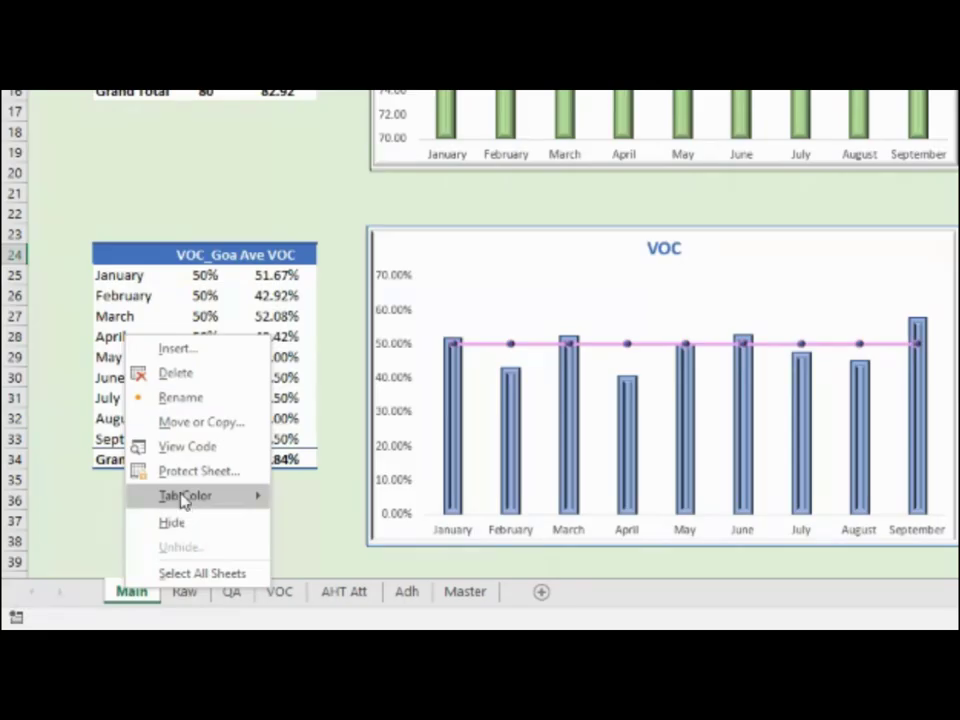
{"action": "left_click", "coordinate": [195, 422]}
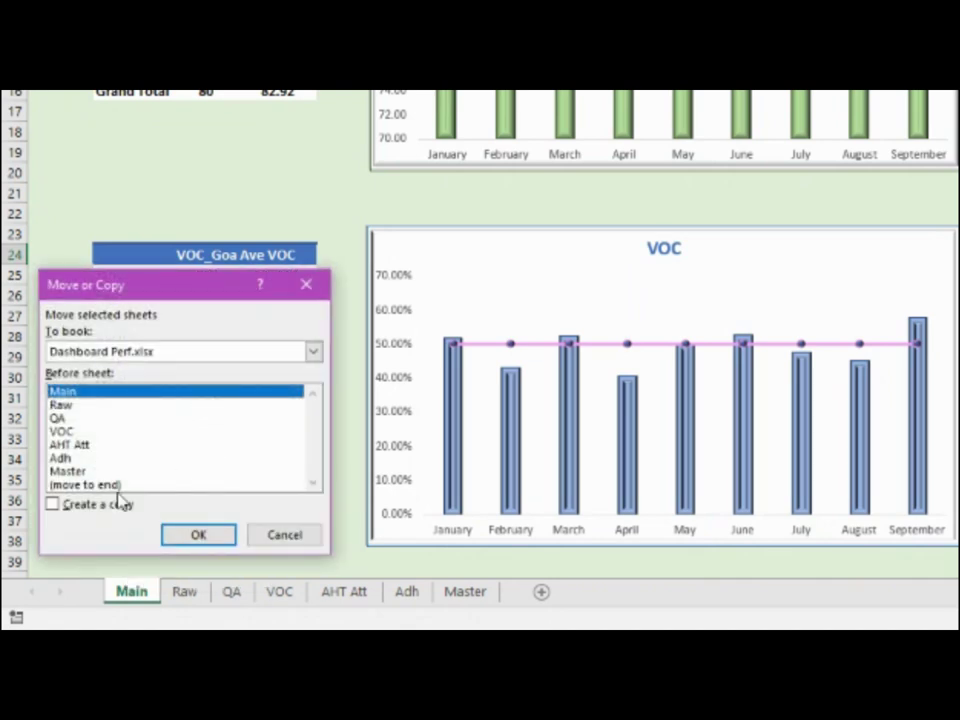
{"action": "left_click", "coordinate": [291, 541]}
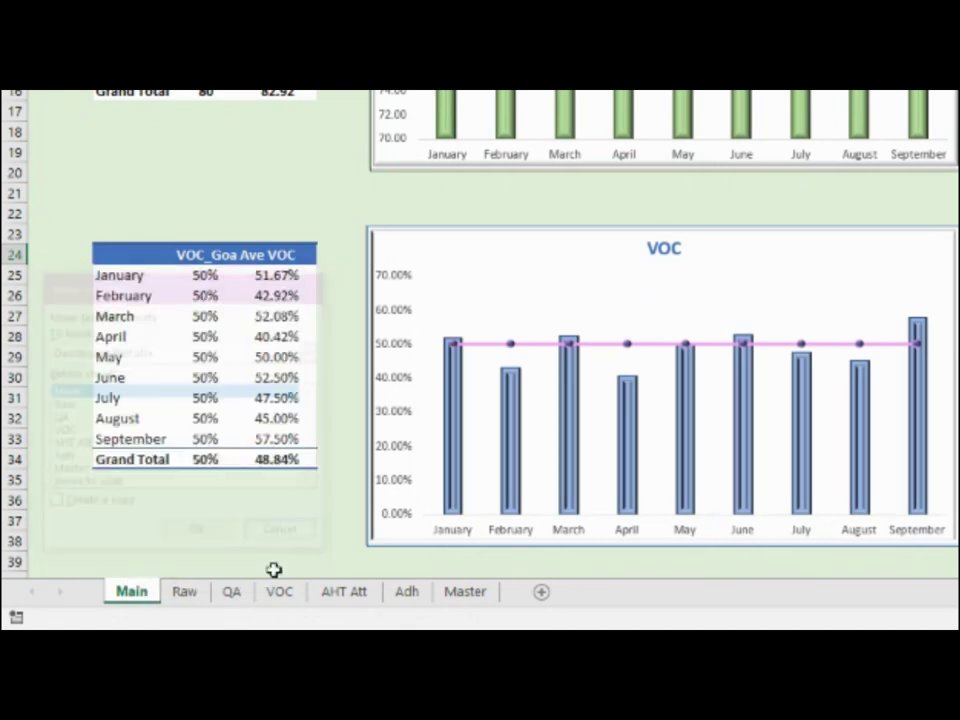
{"action": "right_click", "coordinate": [134, 597]}
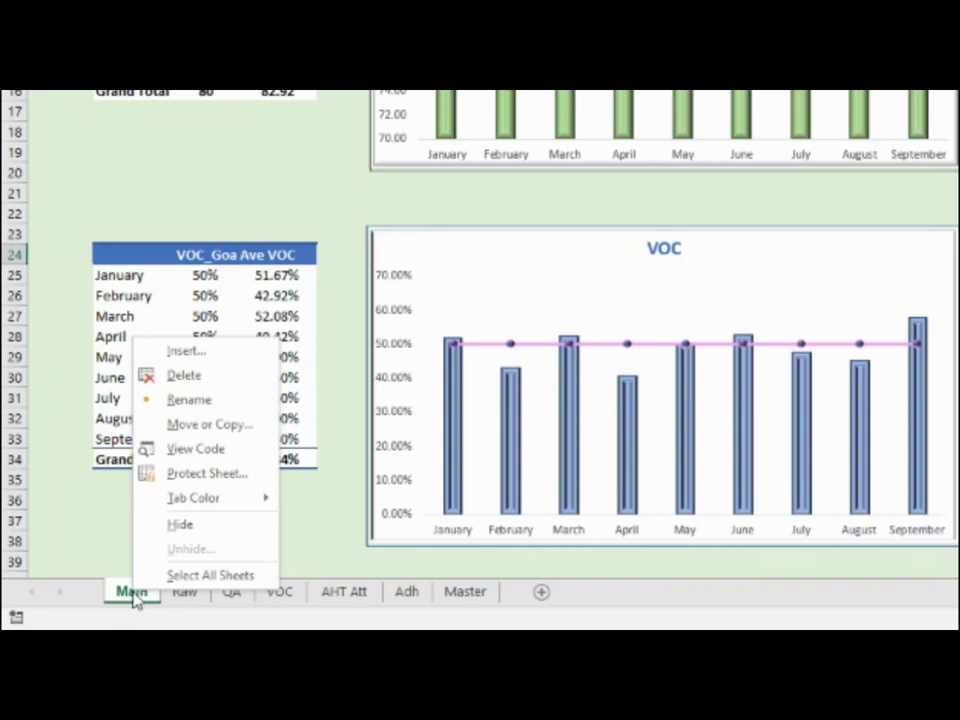
{"action": "left_click", "coordinate": [194, 425]}
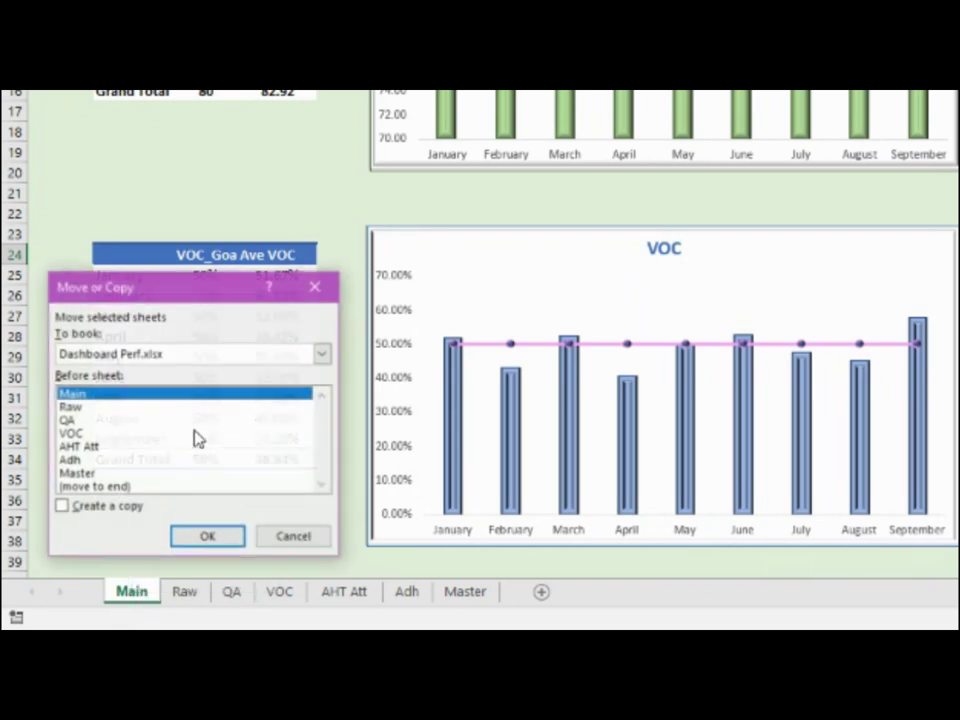
{"action": "left_click", "coordinate": [63, 506]}
{"action": "left_click", "coordinate": [72, 409]}
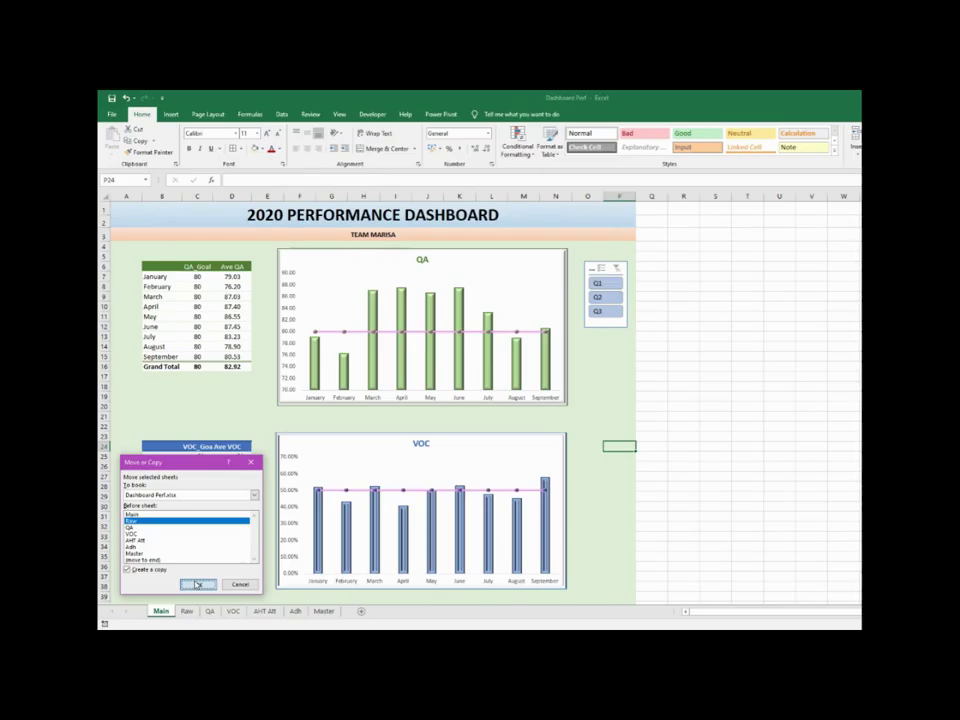
{"action": "left_click", "coordinate": [201, 540]}
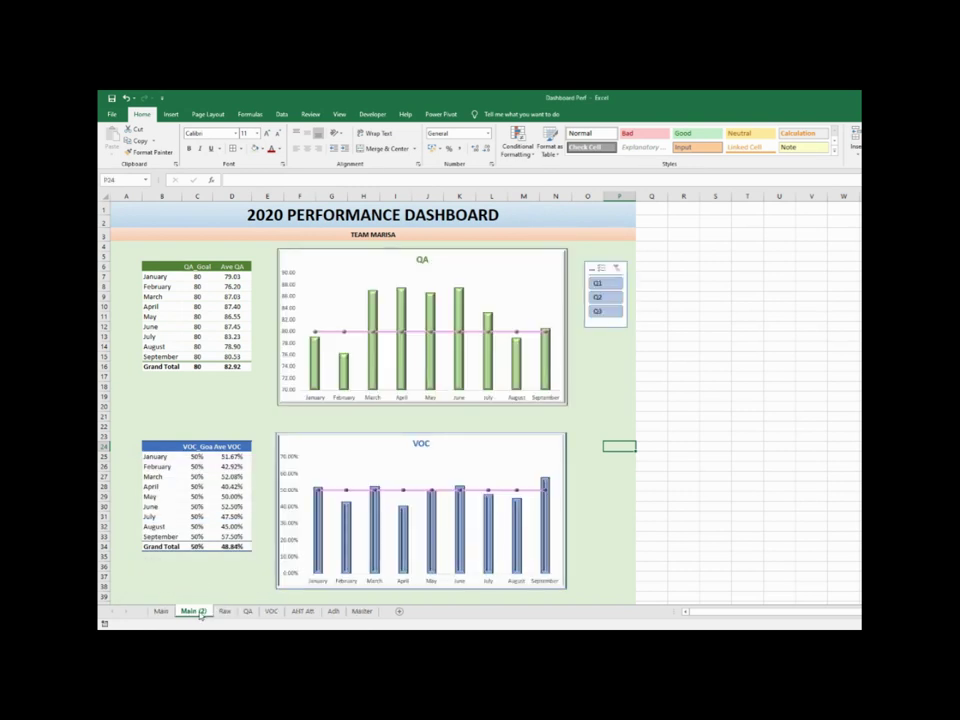
Rename the Main (2) sheet to Agent
{"action": "double_click", "coordinate": [196, 611]}
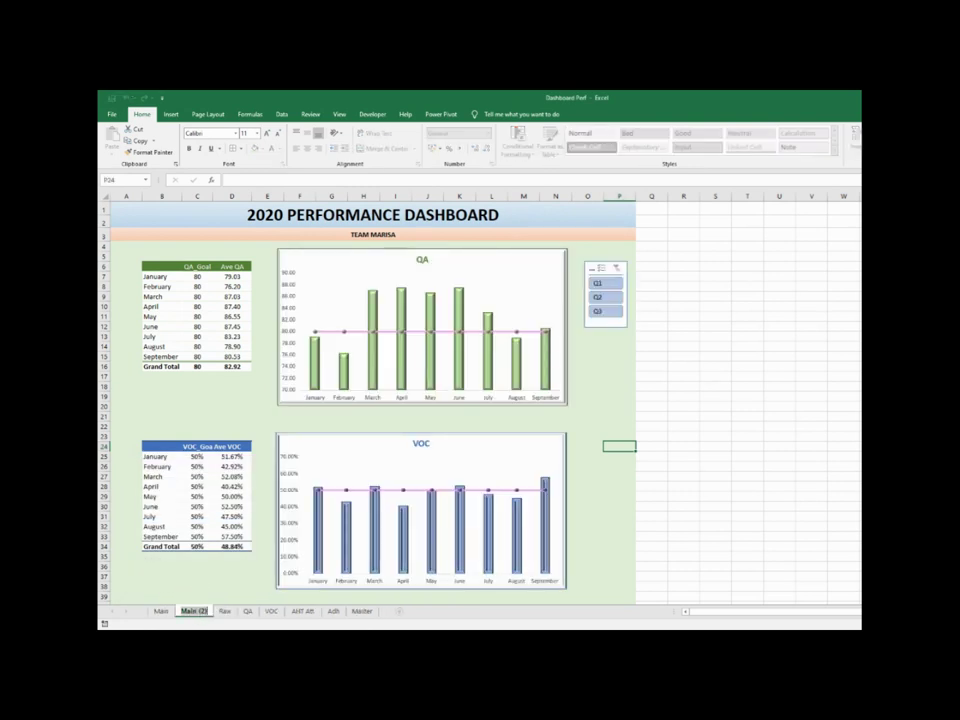
{"action": "type", "text": "Agent"}
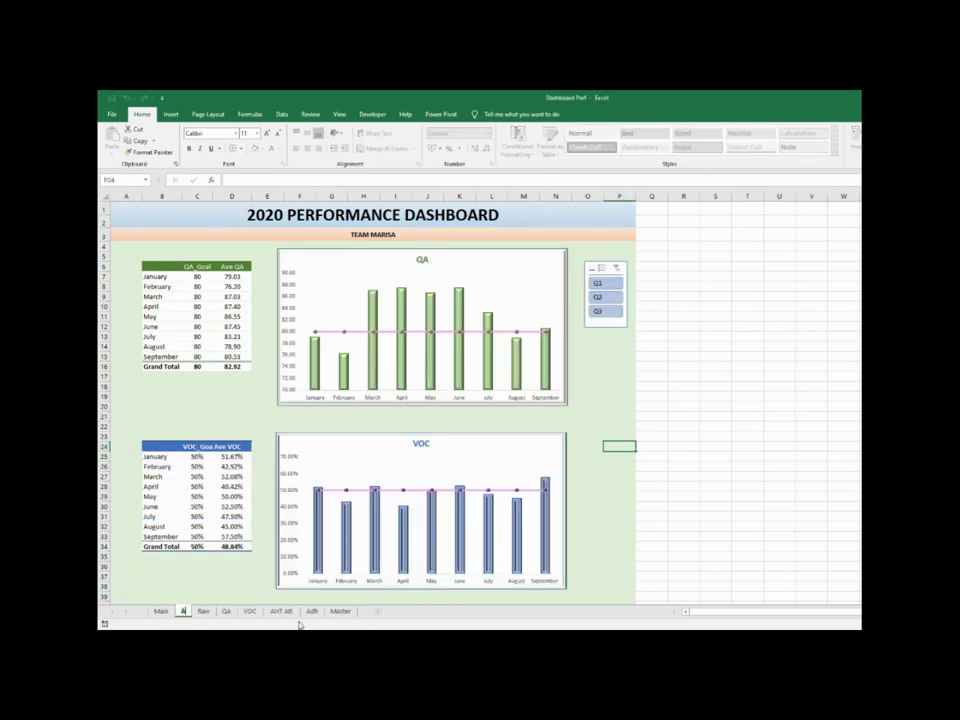
{"action": "left_click", "coordinate": [226, 405]}
Delete the Quarter slicer and move the QA pivot table from B6:D16 to columns S–U
{"action": "left_click", "coordinate": [592, 268]}
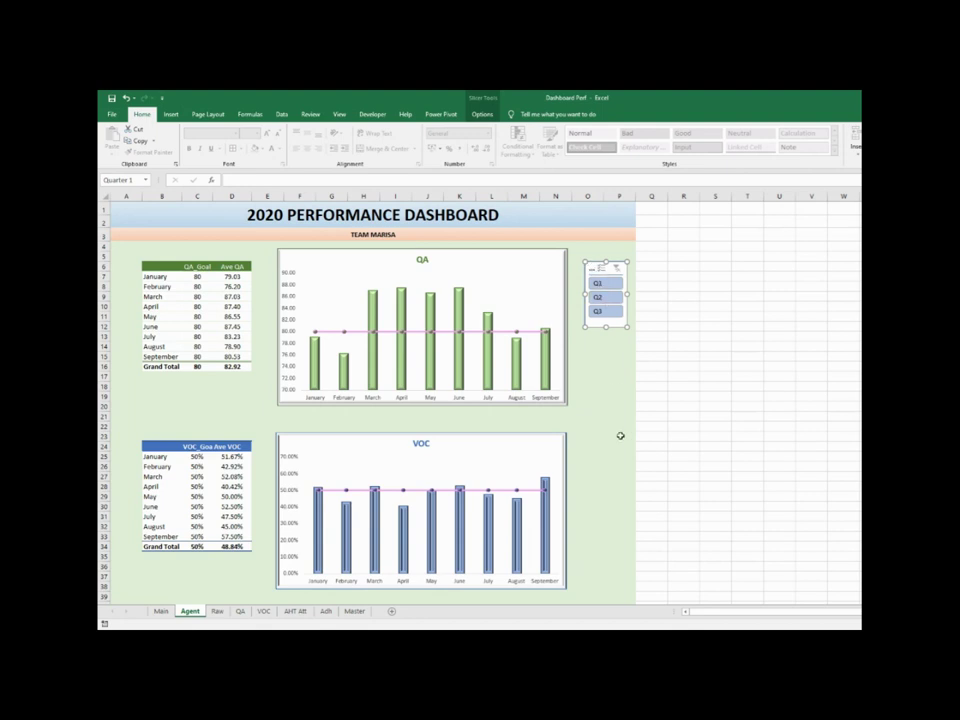
{"action": "key", "text": "Delete"}
{"action": "left_click", "coordinate": [609, 408]}
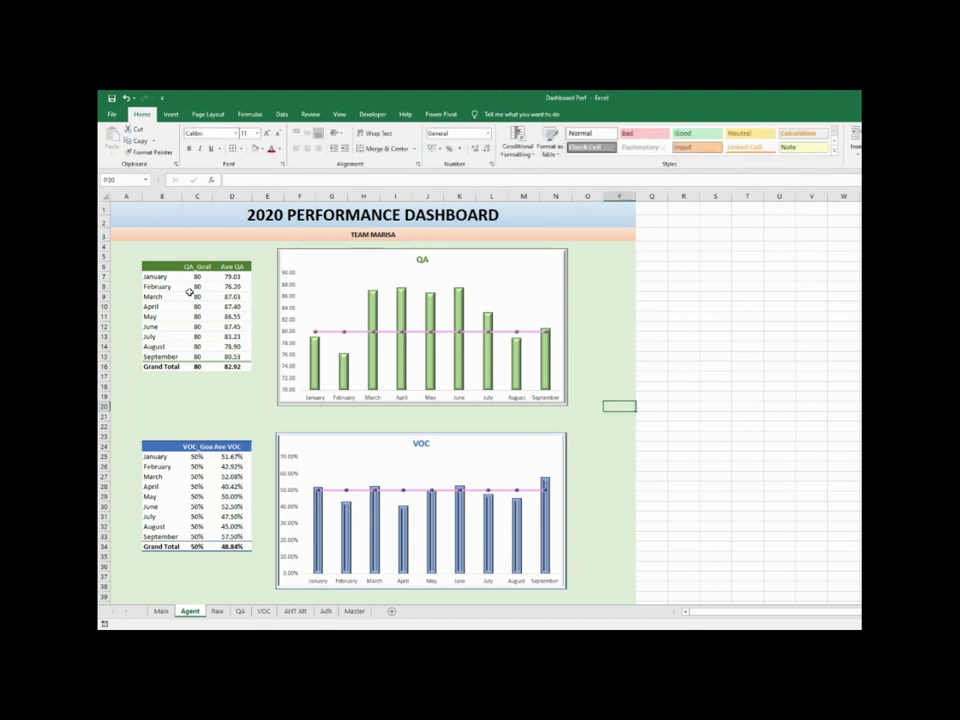
{"action": "left_click_drag", "start_coordinate": [167, 268], "coordinate": [248, 364]}
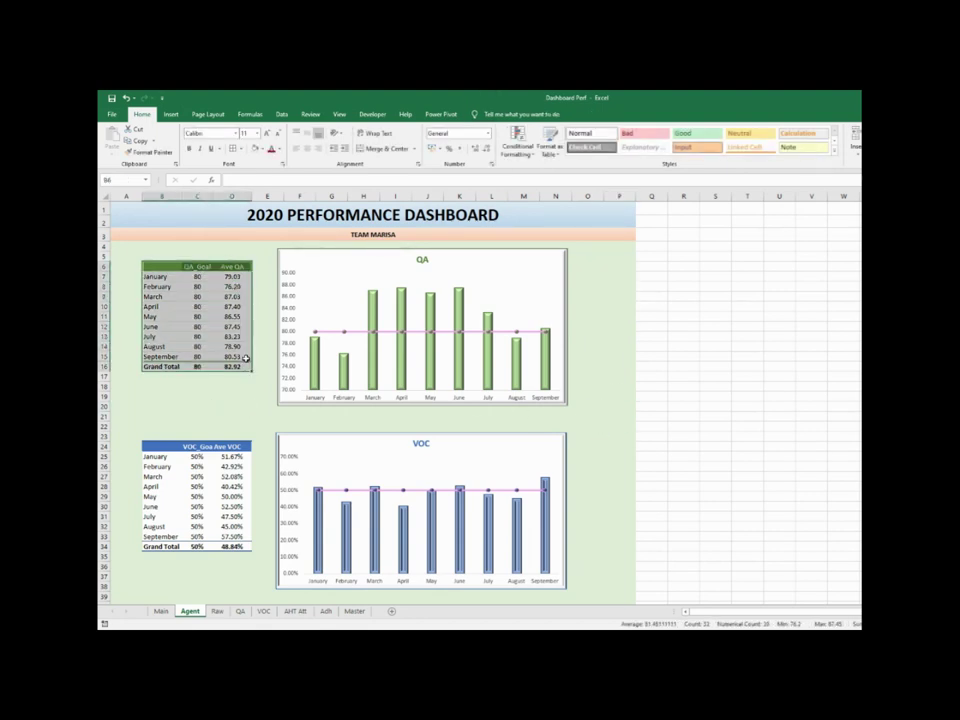
{"action": "left_click_drag", "start_coordinate": [156, 270], "coordinate": [247, 365]}
{"action": "left_click_drag", "start_coordinate": [175, 262], "coordinate": [707, 253]}
Move the VOC, AHT and ADH pivot tables over to columns S–U
{"action": "left_click_drag", "start_coordinate": [160, 446], "coordinate": [240, 546]}
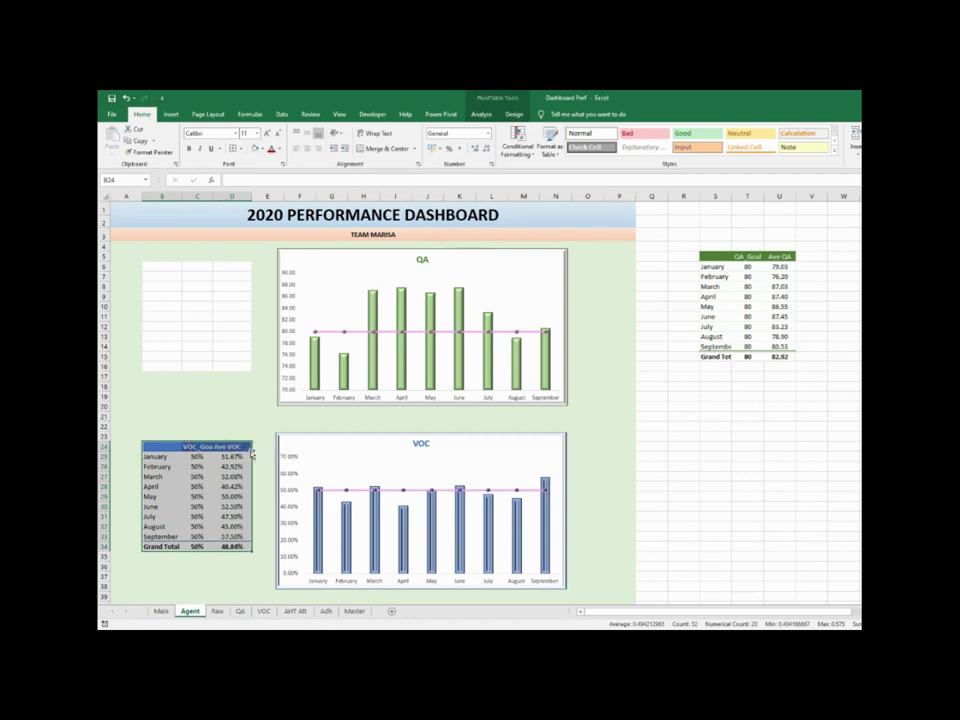
{"action": "left_click_drag", "start_coordinate": [251, 453], "coordinate": [790, 446]}
{"action": "scroll", "coordinate": [195, 408], "scroll_direction": "down", "scroll_amount": 8}
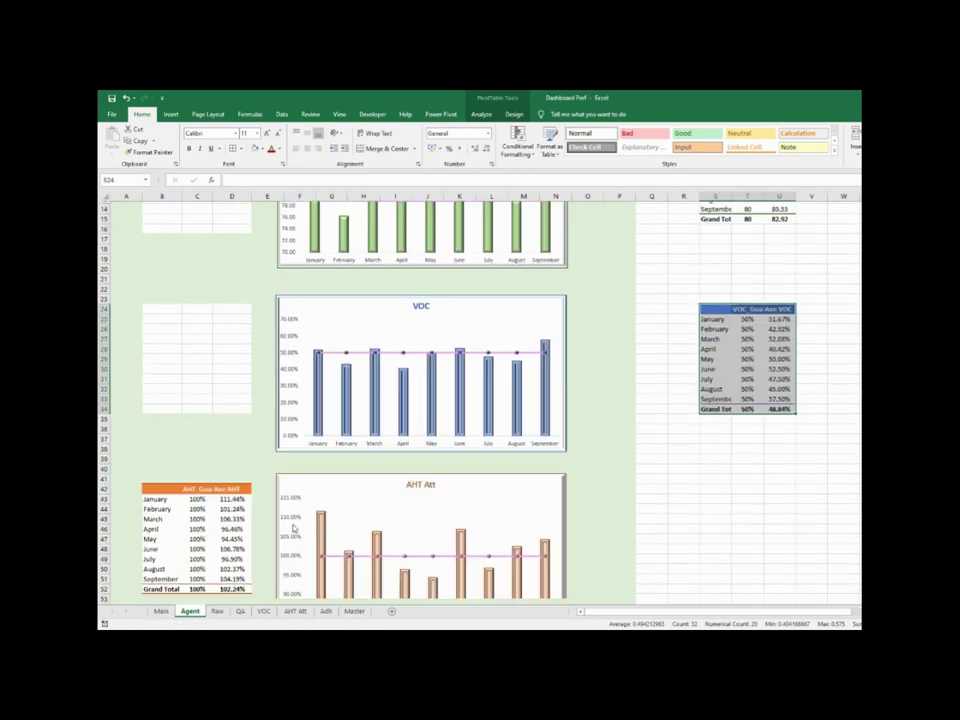
{"action": "left_click_drag", "start_coordinate": [180, 388], "coordinate": [245, 477]}
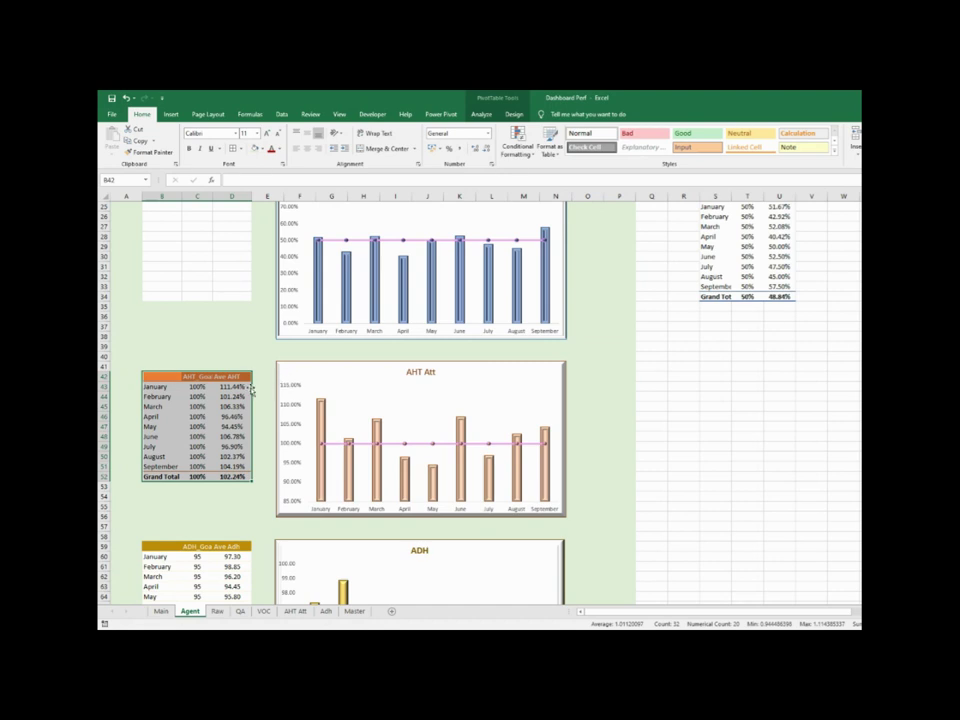
{"action": "left_click_drag", "start_coordinate": [252, 390], "coordinate": [785, 395]}
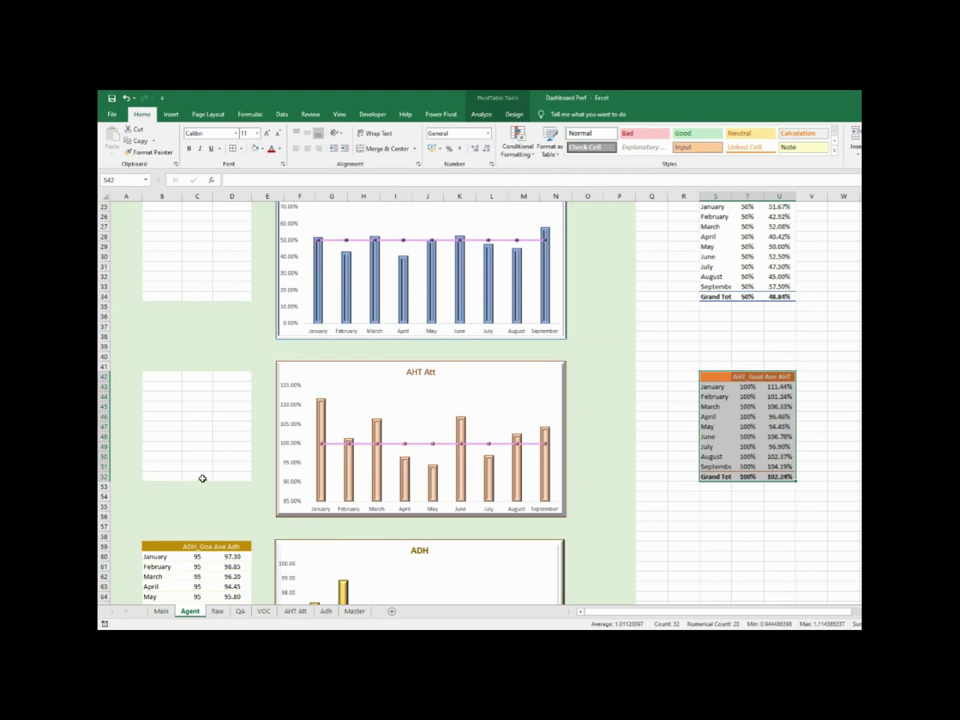
{"action": "scroll", "coordinate": [202, 478], "scroll_direction": "down", "scroll_amount": 4}
{"action": "left_click_drag", "start_coordinate": [147, 427], "coordinate": [787, 511]}
{"action": "left_click", "coordinate": [650, 584]}
Select the emptied columns B–D down through row 70
{"action": "scroll", "coordinate": [210, 340], "scroll_direction": "up", "scroll_amount": 12}
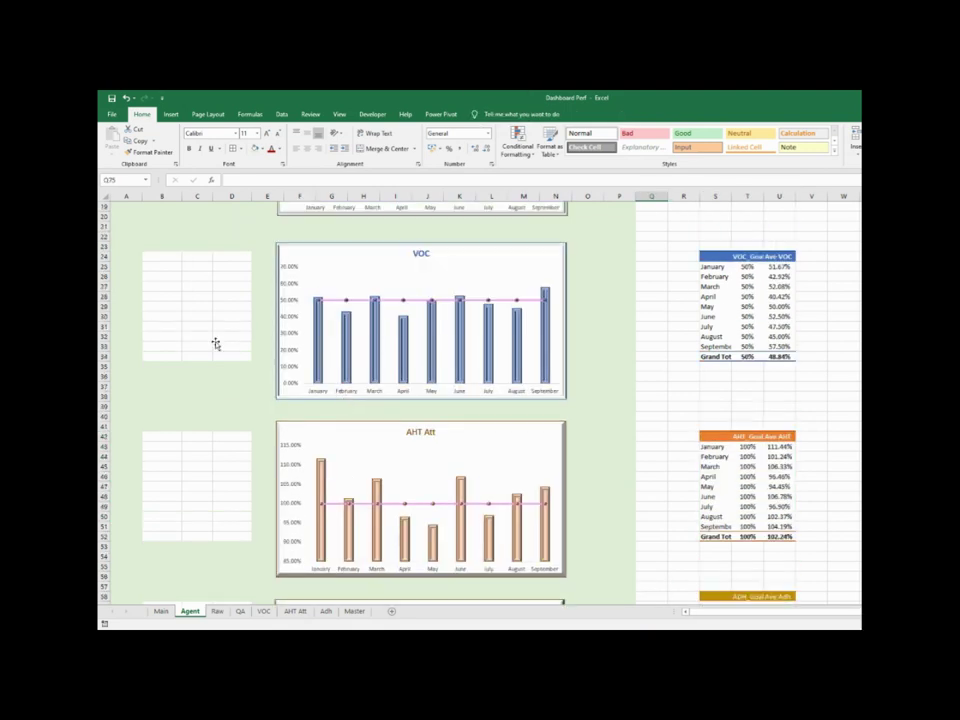
{"action": "left_click_drag", "start_coordinate": [150, 256], "coordinate": [245, 352]}
{"action": "left_click_drag", "start_coordinate": [230, 397], "coordinate": [223, 366]}
{"action": "scroll", "coordinate": [223, 422], "scroll_direction": "up", "scroll_amount": 18}
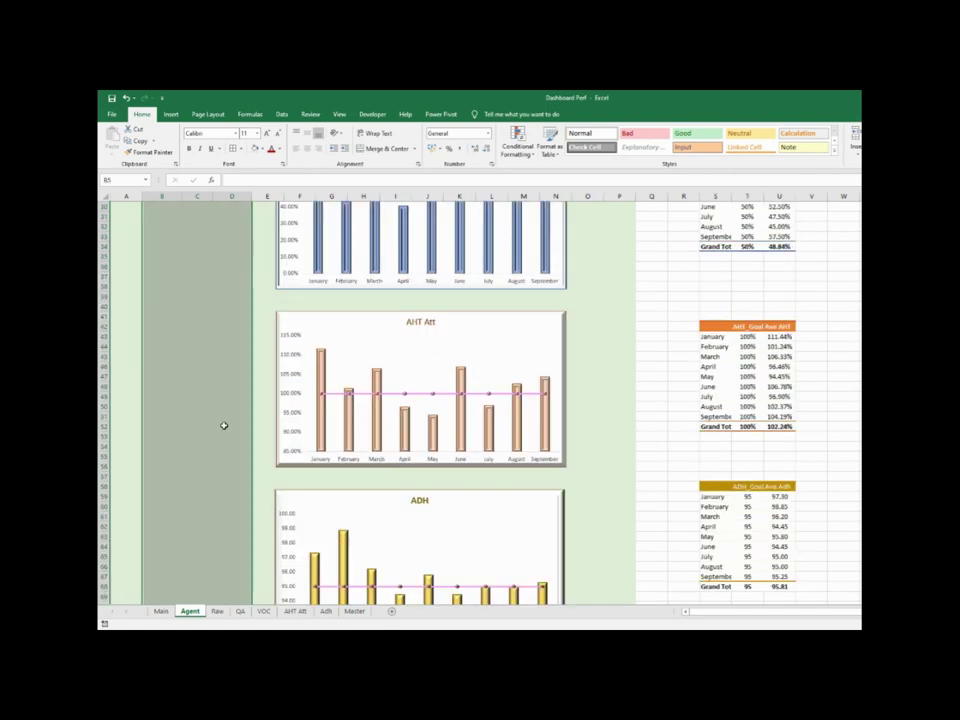
Shift the QA and VOC charts left into column B and widen VOC to match QA
{"action": "left_click", "coordinate": [184, 347]}
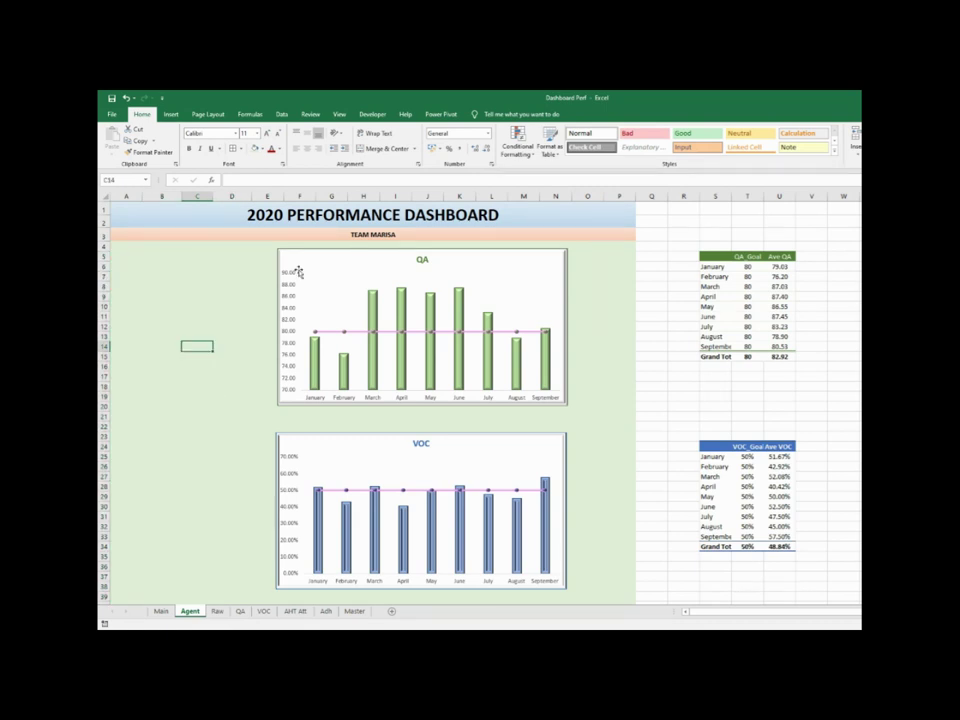
{"action": "left_click", "coordinate": [274, 329]}
{"action": "left_click_drag", "start_coordinate": [274, 329], "coordinate": [182, 328]}
{"action": "left_click_drag", "start_coordinate": [291, 259], "coordinate": [266, 257]}
{"action": "mouse_move", "coordinate": [341, 435]}
{"action": "left_mouse_down"}
{"action": "mouse_move", "coordinate": [214, 441]}
{"action": "mouse_move", "coordinate": [215, 428]}
{"action": "left_mouse_up"}
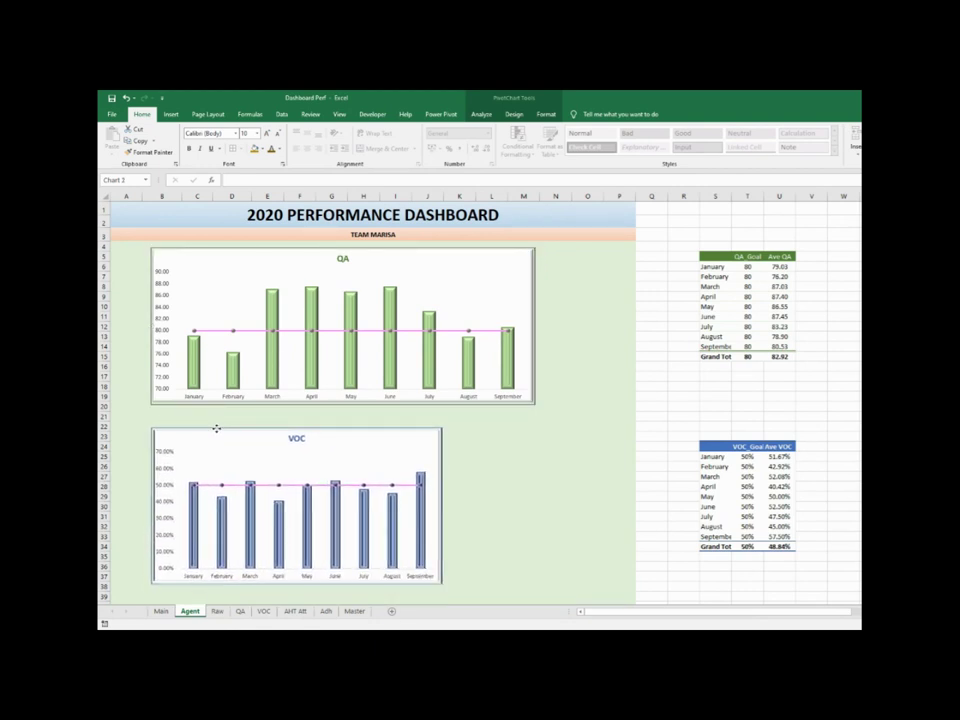
{"action": "left_click_drag", "start_coordinate": [443, 505], "coordinate": [537, 513]}
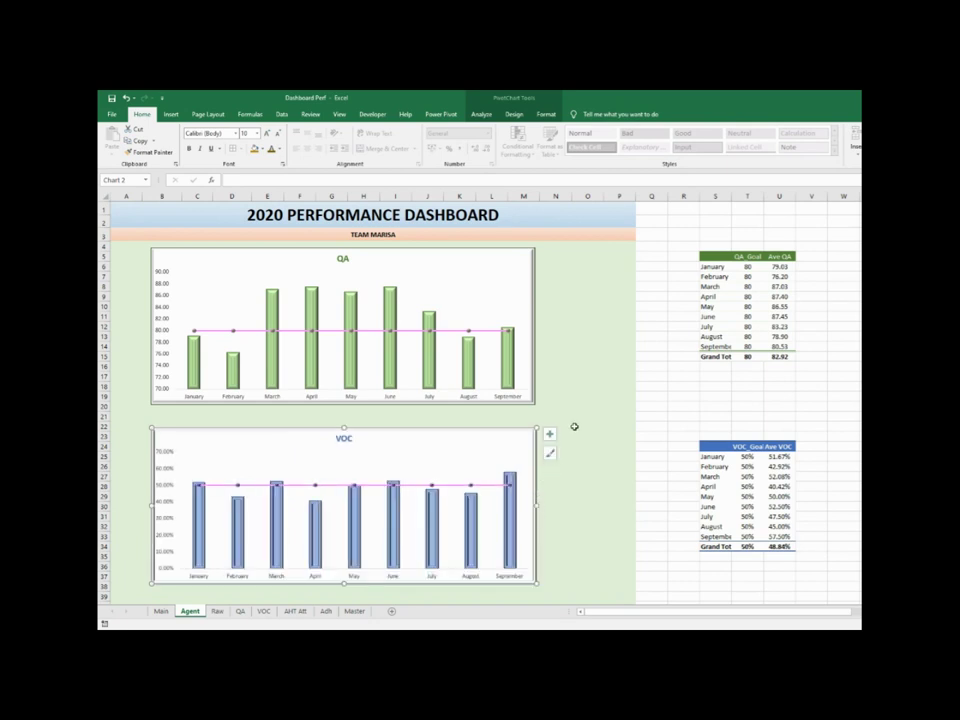
Shift the AHT Att and ADH charts left and widen them to match the charts above
{"action": "scroll", "coordinate": [575, 427], "scroll_direction": "down", "scroll_amount": 10}
{"action": "left_click_drag", "start_coordinate": [321, 306], "coordinate": [200, 295]}
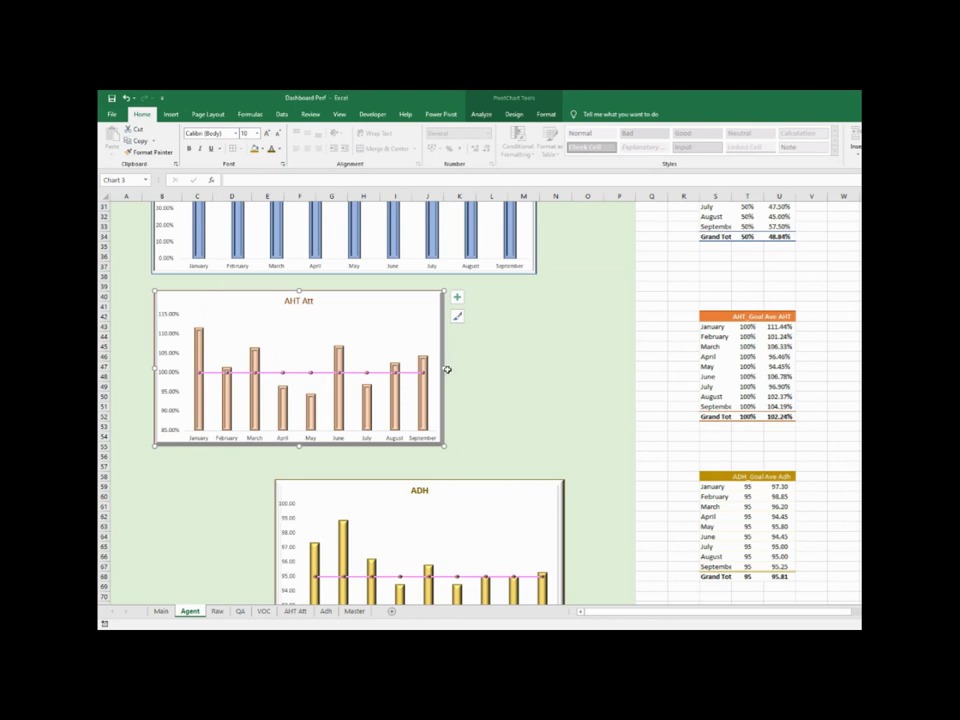
{"action": "left_click_drag", "start_coordinate": [445, 369], "coordinate": [536, 368]}
{"action": "scroll", "coordinate": [599, 404], "scroll_direction": "down", "scroll_amount": 1}
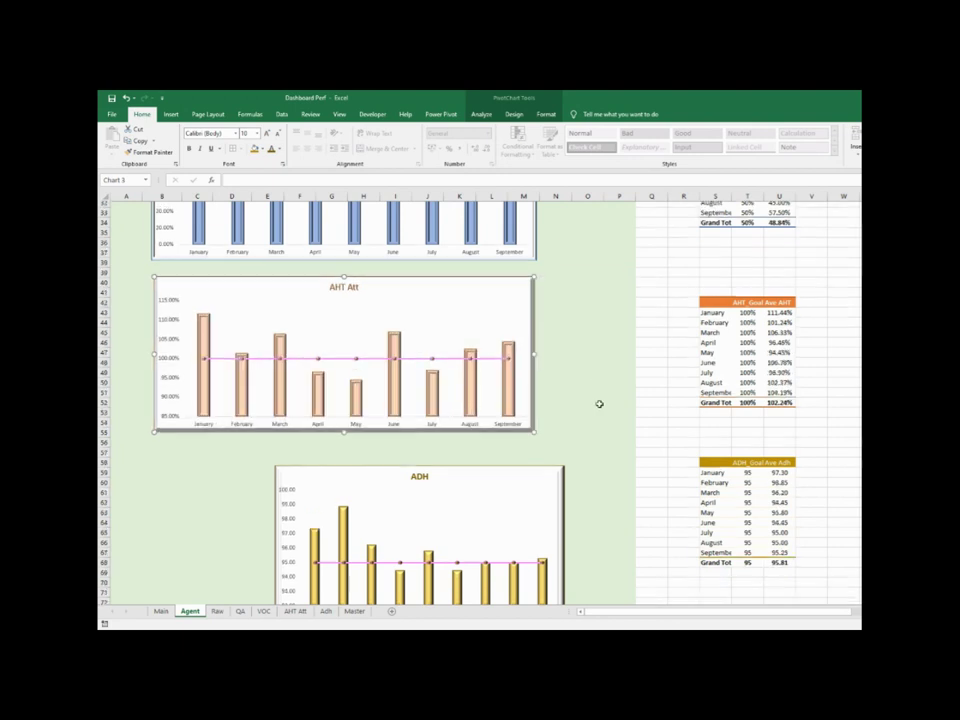
{"action": "scroll", "coordinate": [599, 404], "scroll_direction": "down", "scroll_amount": 5}
{"action": "mouse_move", "coordinate": [420, 334]}
{"action": "left_mouse_down"}
{"action": "mouse_move", "coordinate": [302, 316]}
{"action": "mouse_move", "coordinate": [311, 316]}
{"action": "left_mouse_up"}
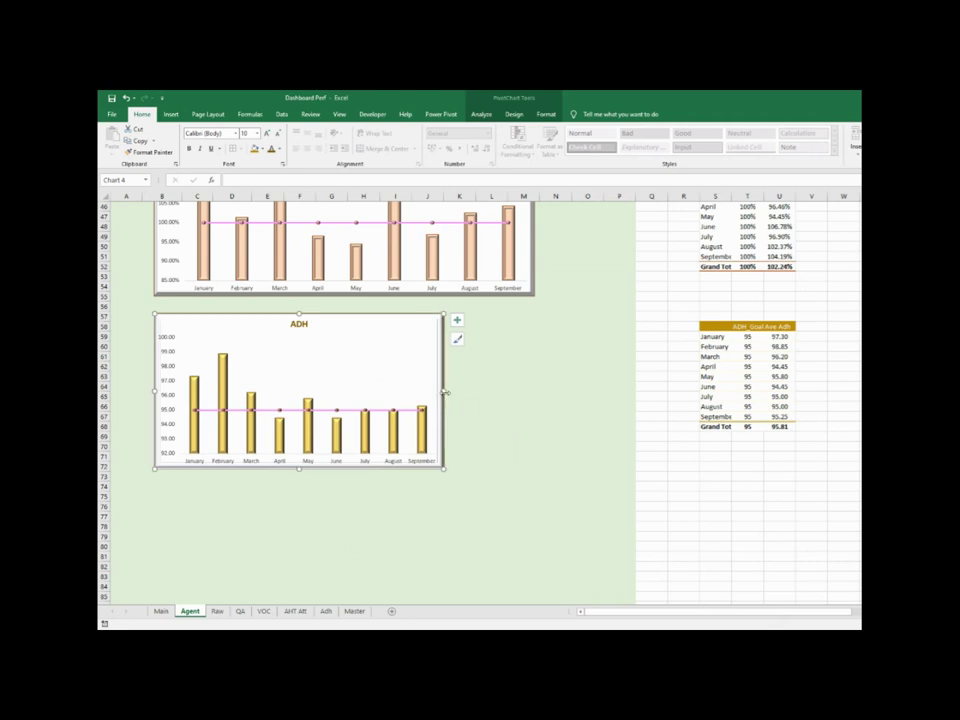
{"action": "left_click_drag", "start_coordinate": [446, 393], "coordinate": [535, 391]}
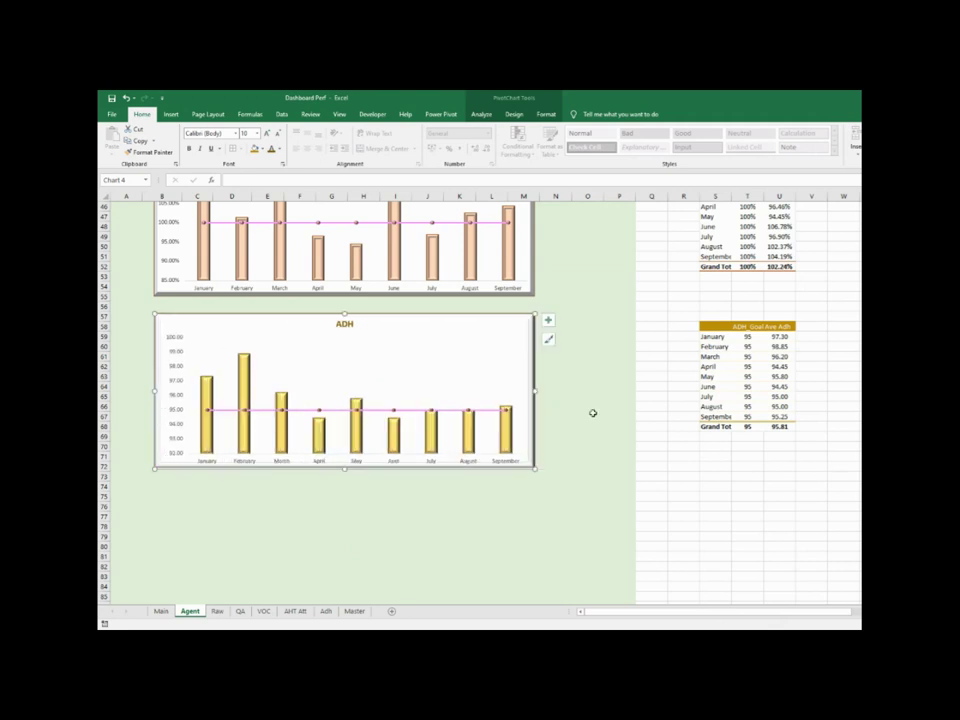
{"action": "scroll", "coordinate": [593, 413], "scroll_direction": "up", "scroll_amount": 15}
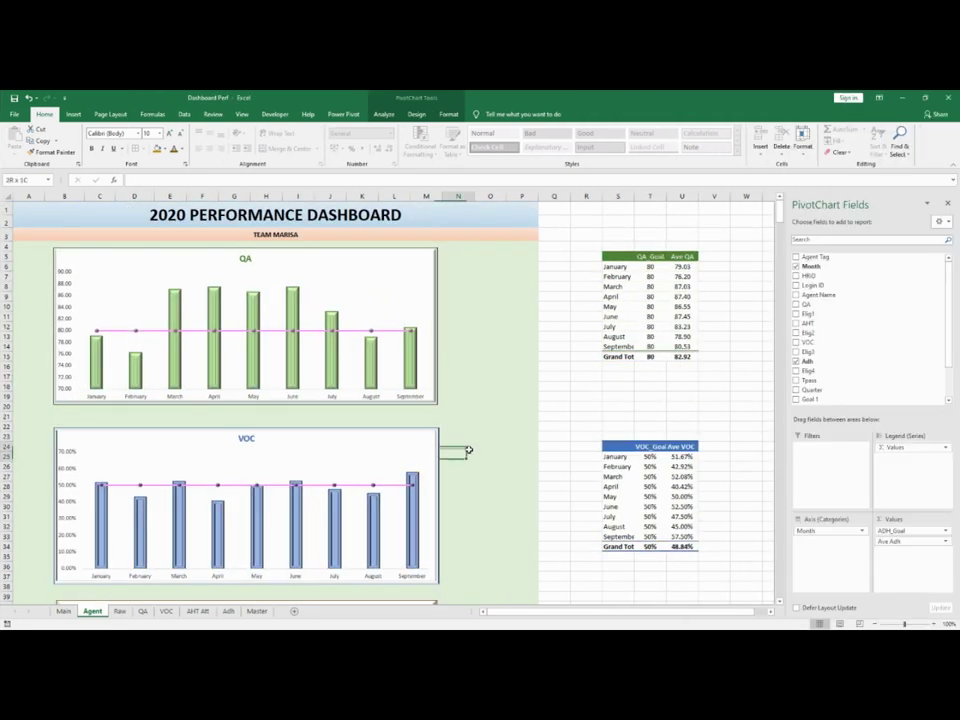
Replace QA_Goal and VOC_Goal with HRID in the QA and VOC pivot tables
{"action": "left_click", "coordinate": [554, 447]}
{"action": "left_click", "coordinate": [716, 258]}
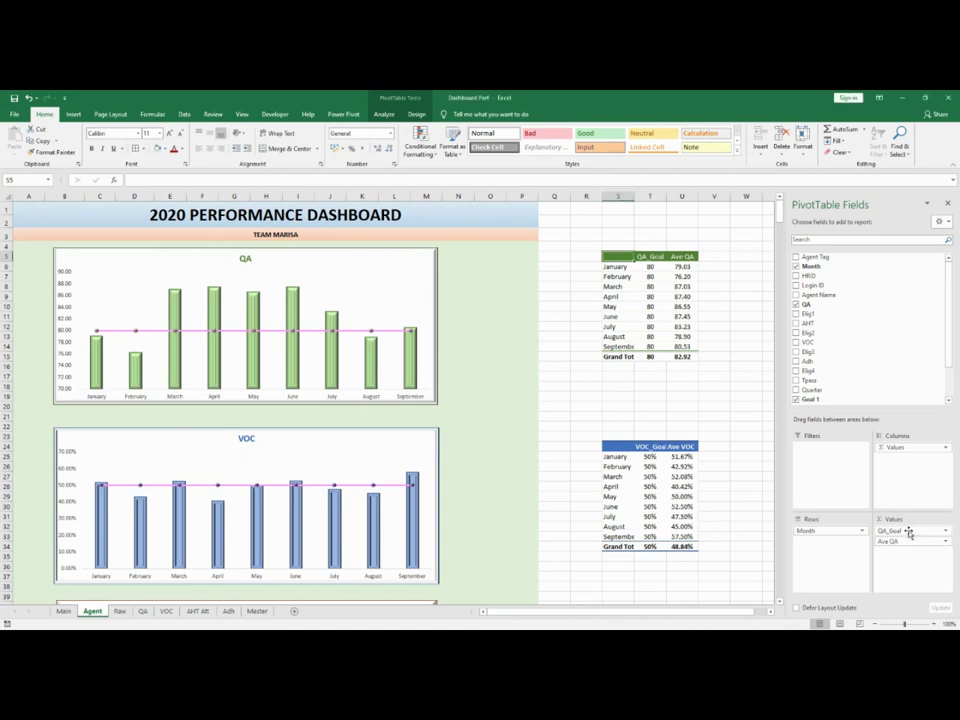
{"action": "left_click_drag", "start_coordinate": [909, 534], "coordinate": [885, 349]}
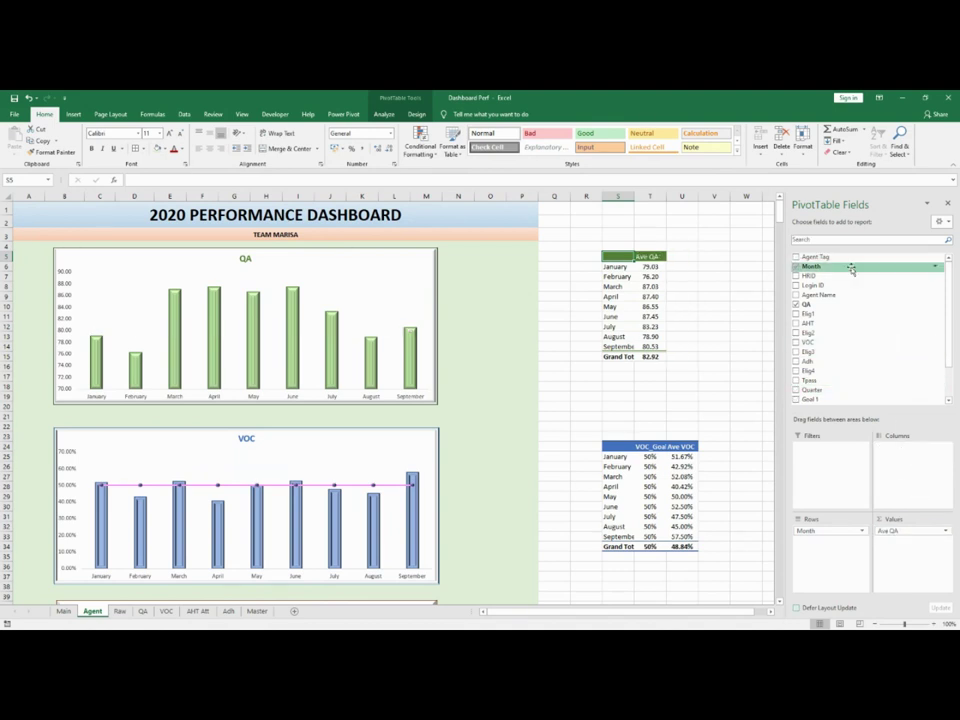
{"action": "left_click_drag", "start_coordinate": [843, 279], "coordinate": [905, 474]}
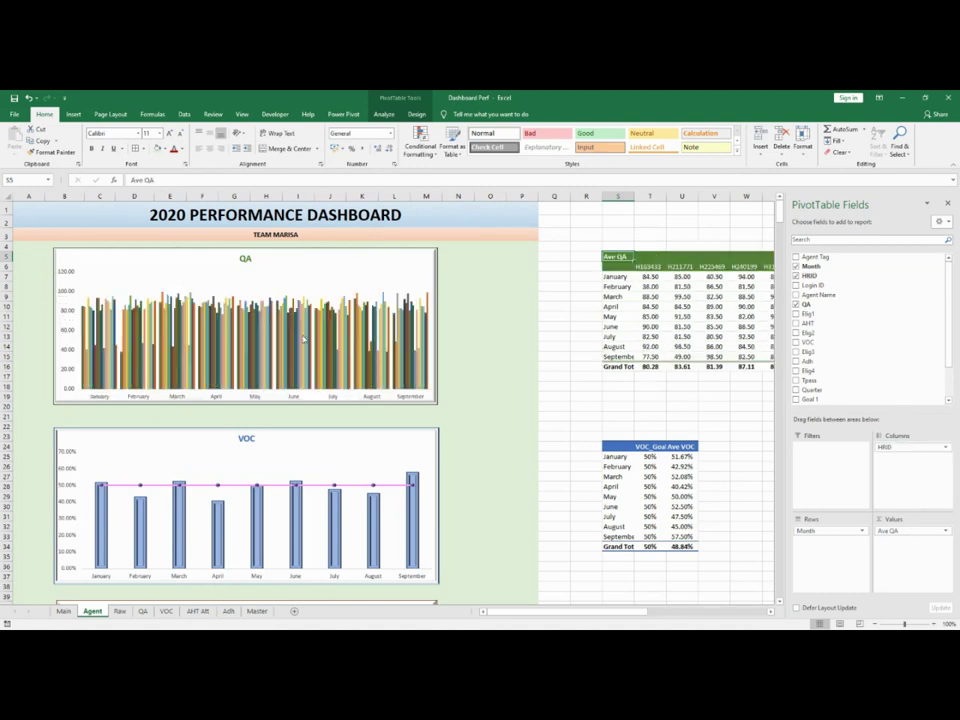
{"action": "left_click", "coordinate": [626, 449]}
{"action": "left_click_drag", "start_coordinate": [887, 531], "coordinate": [857, 316]}
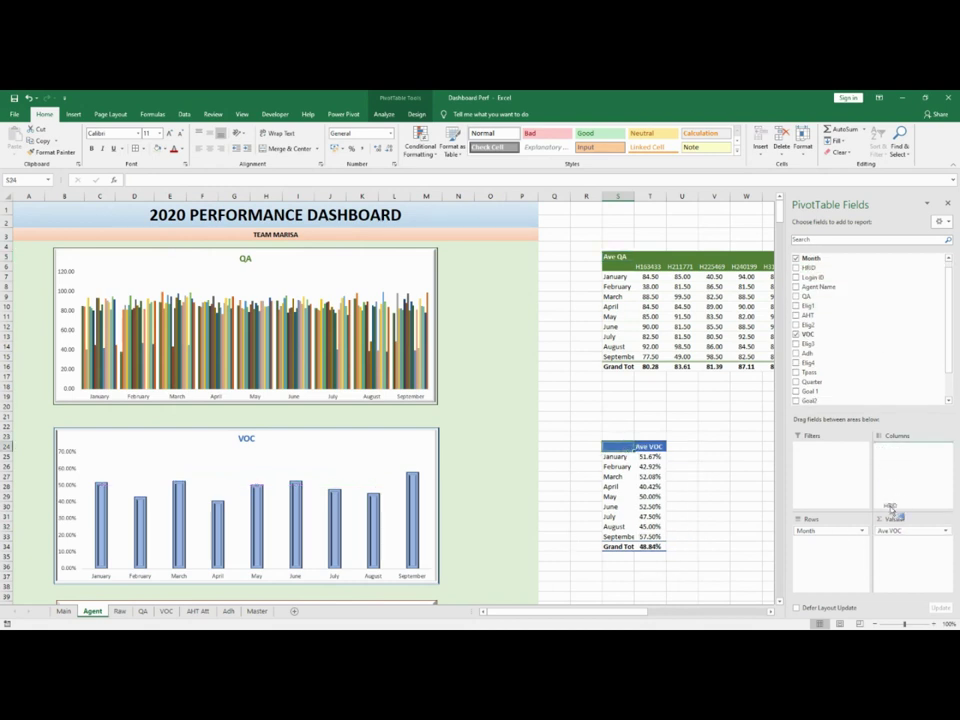
{"action": "left_click_drag", "start_coordinate": [910, 537], "coordinate": [908, 533]}
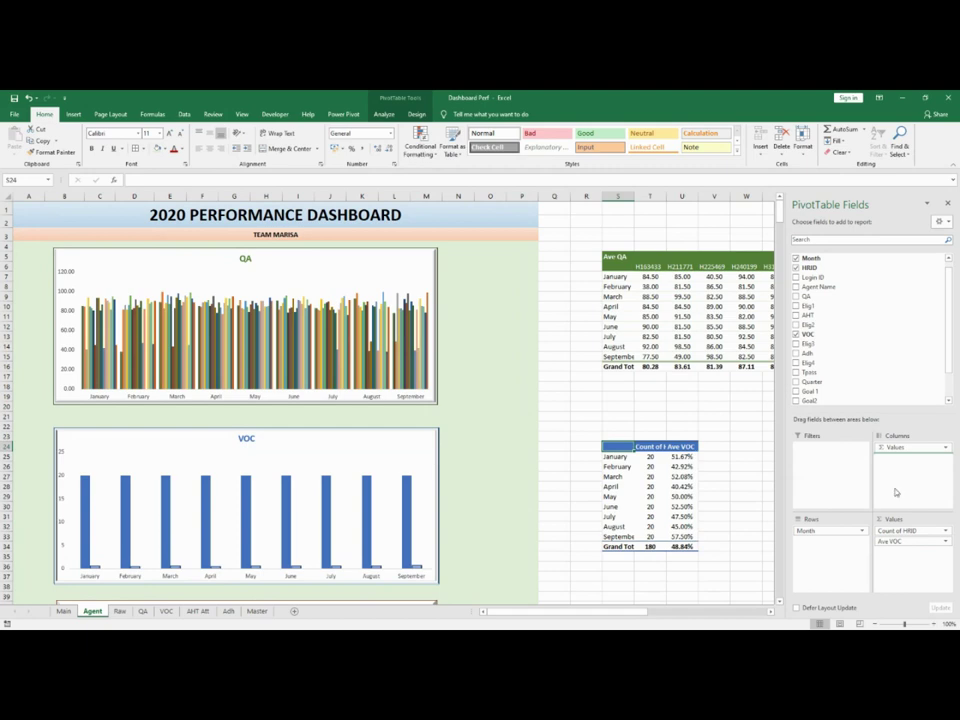
{"action": "left_click_drag", "start_coordinate": [898, 530], "coordinate": [896, 492]}
Replace AHT_Goal and ADH_Goal with HRID in the AHT and ADH pivot tables
{"action": "scroll", "coordinate": [434, 521], "scroll_direction": "down", "scroll_amount": 4}
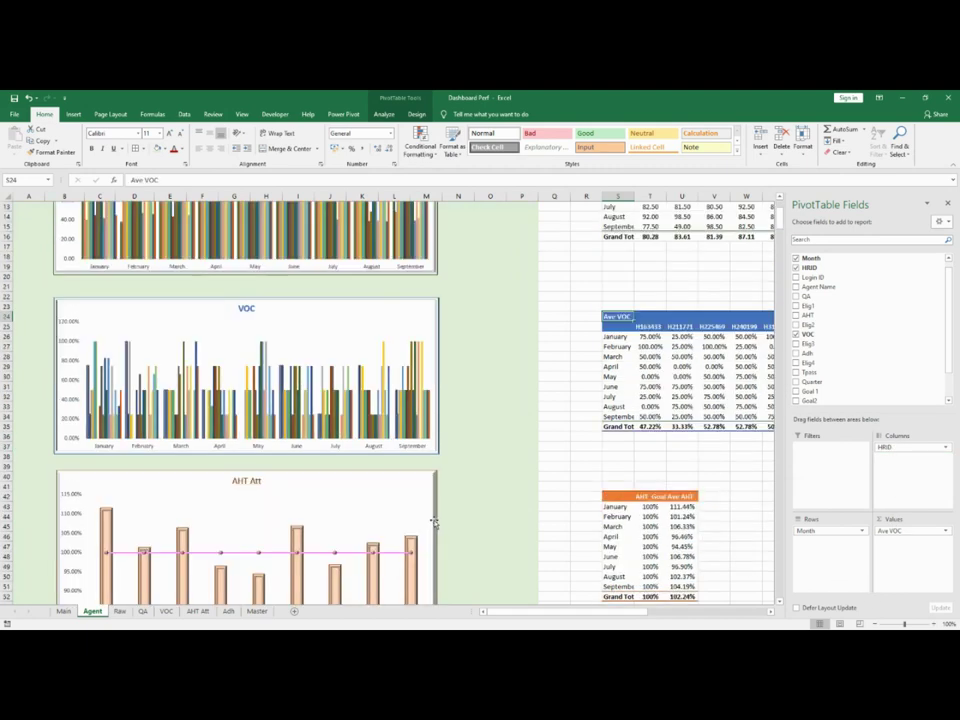
{"action": "scroll", "coordinate": [434, 521], "scroll_direction": "down", "scroll_amount": 4}
{"action": "left_click", "coordinate": [646, 438]}
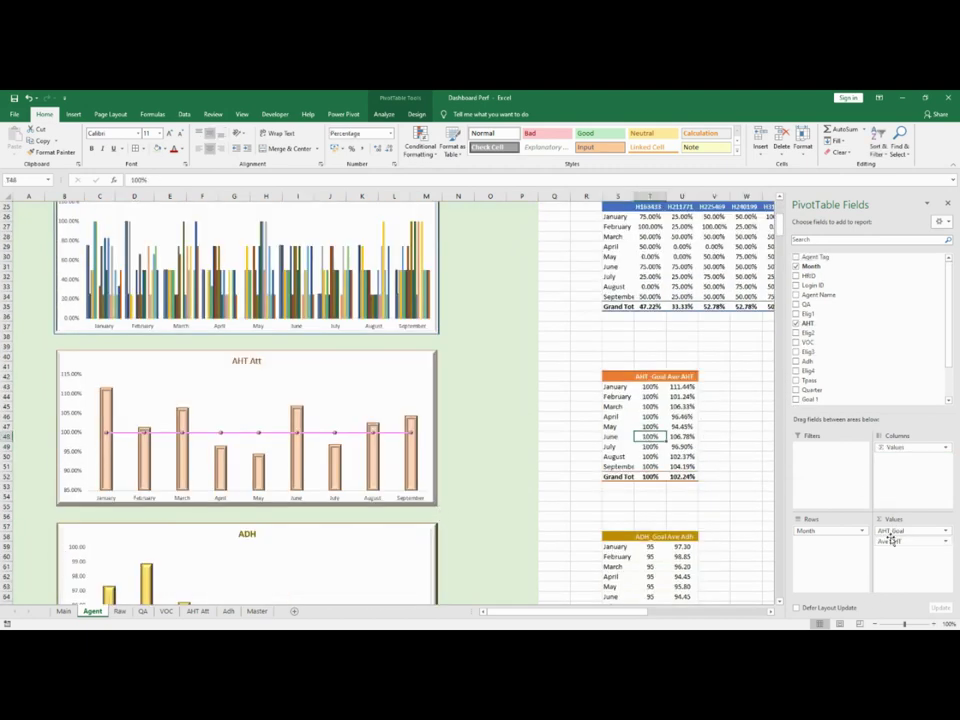
{"action": "left_click_drag", "start_coordinate": [930, 531], "coordinate": [842, 336]}
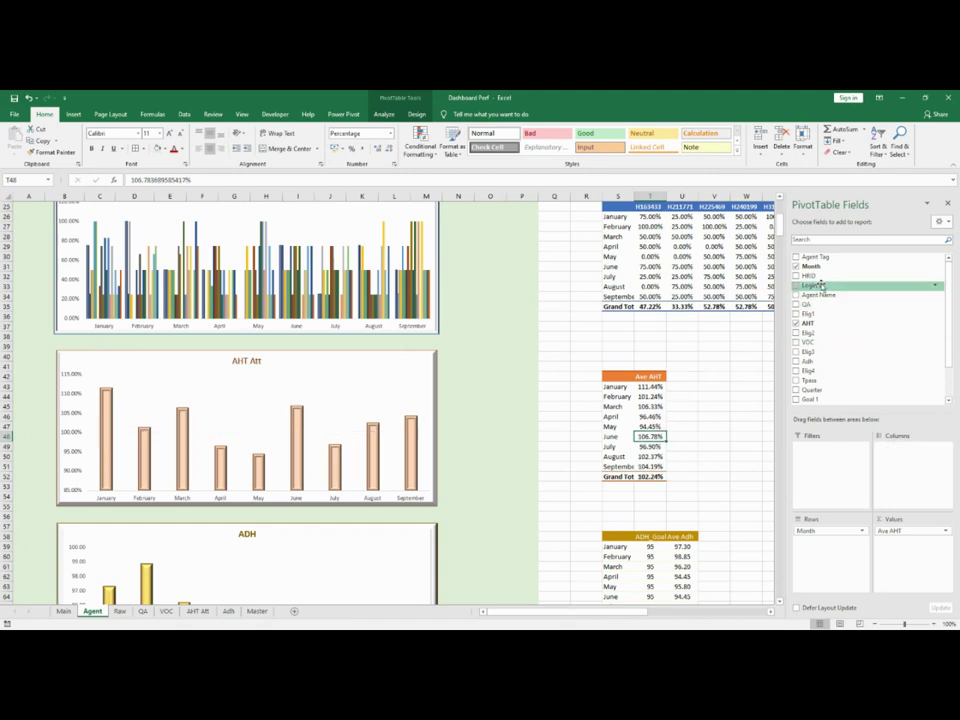
{"action": "left_click_drag", "start_coordinate": [823, 276], "coordinate": [898, 457]}
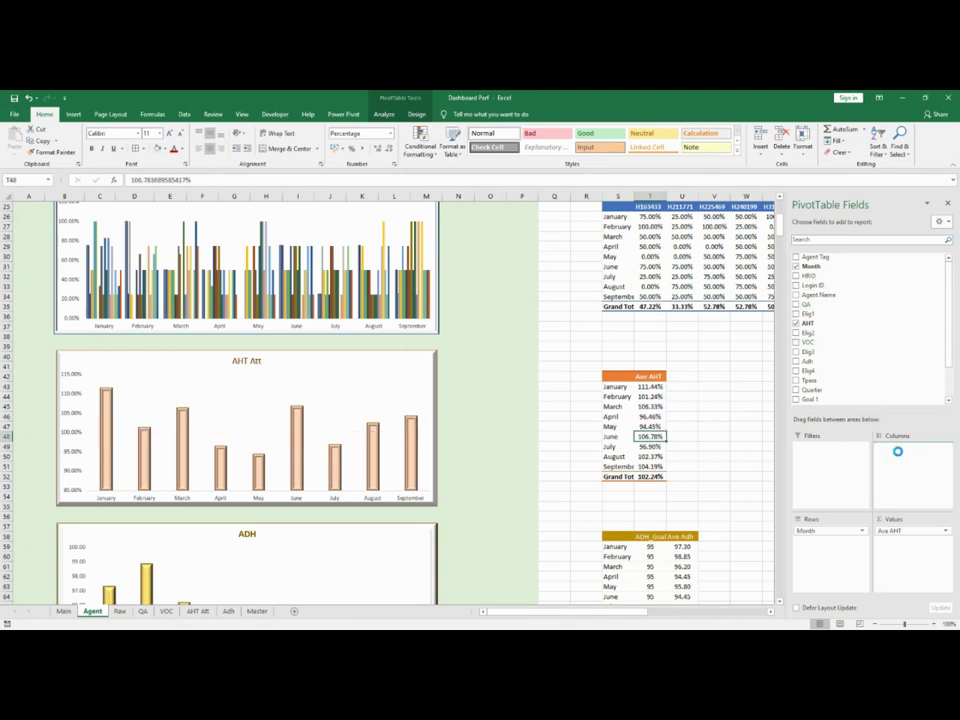
{"action": "left_click", "coordinate": [650, 546]}
{"action": "scroll", "coordinate": [643, 549], "scroll_direction": "down", "scroll_amount": 6}
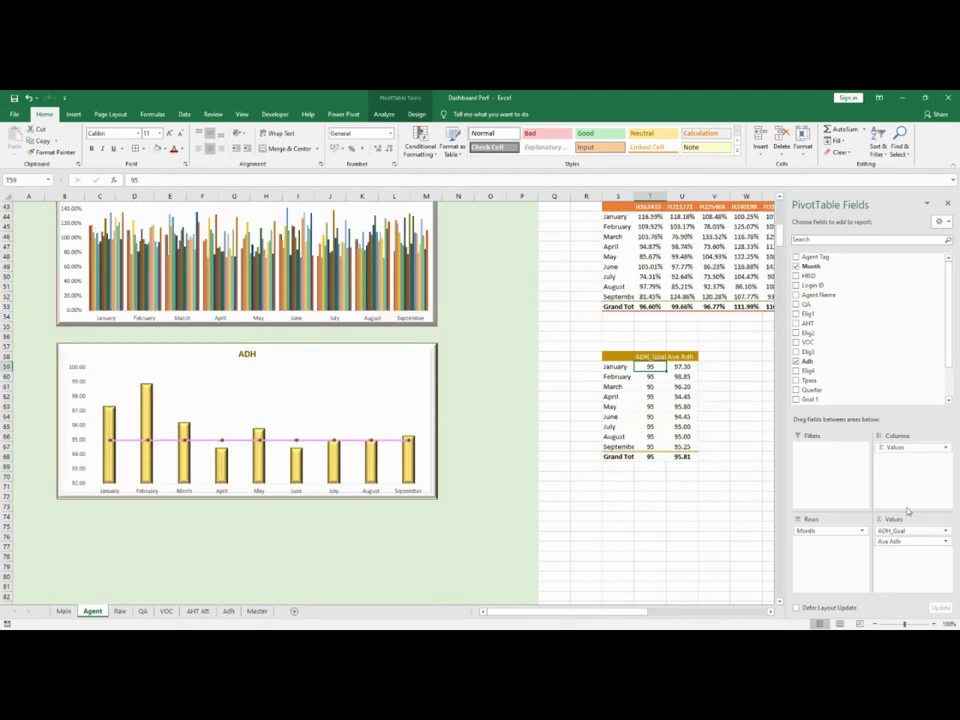
{"action": "left_click_drag", "start_coordinate": [900, 531], "coordinate": [818, 285]}
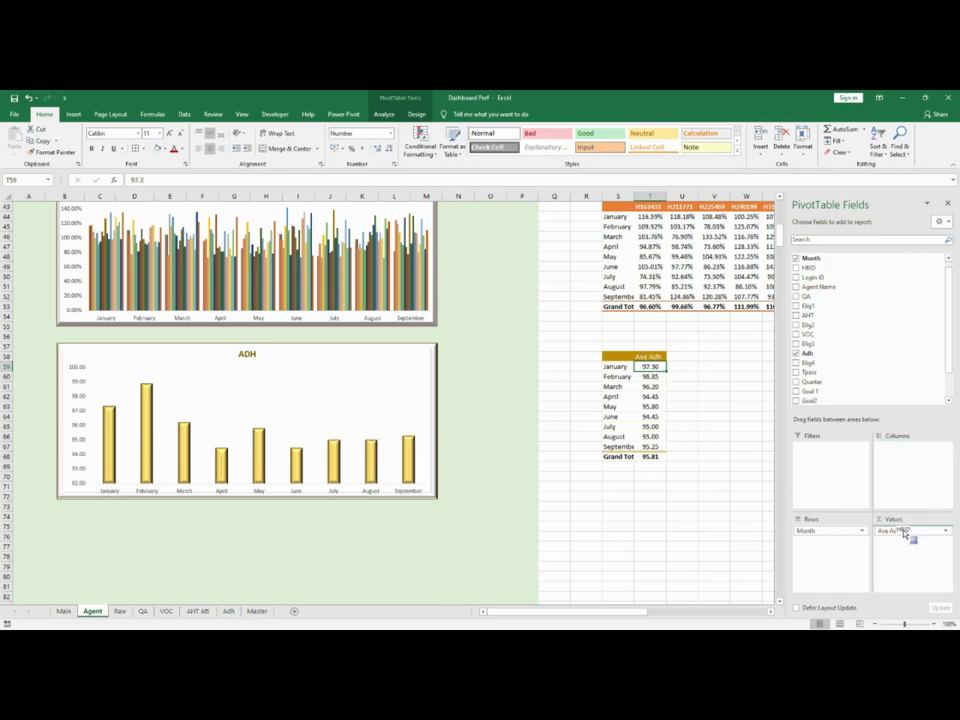
{"action": "left_click_drag", "start_coordinate": [903, 535], "coordinate": [898, 455]}
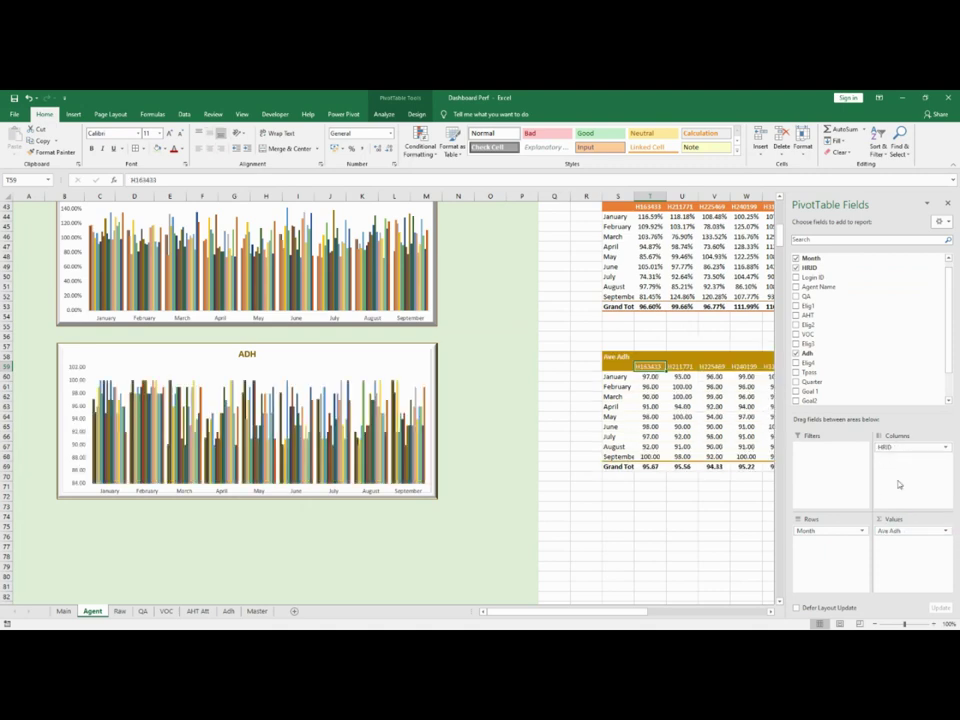
{"action": "scroll", "coordinate": [450, 450], "scroll_direction": "up", "scroll_amount": 14}
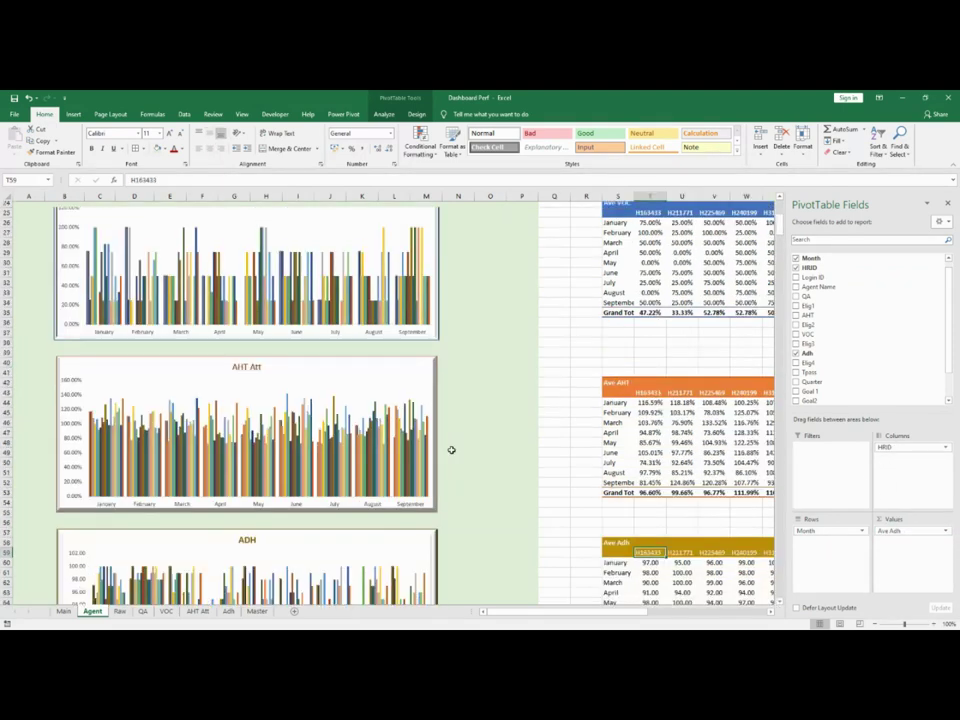
{"action": "left_click", "coordinate": [300, 336]}
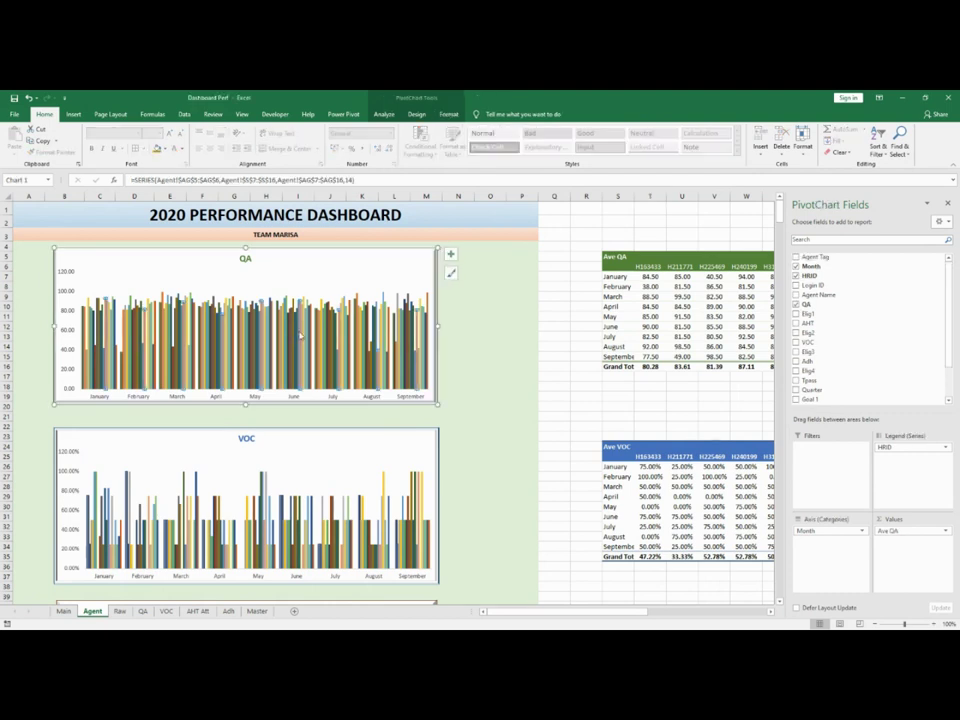
Change the QA chart series to Line with Markers
{"action": "right_click", "coordinate": [300, 336]}
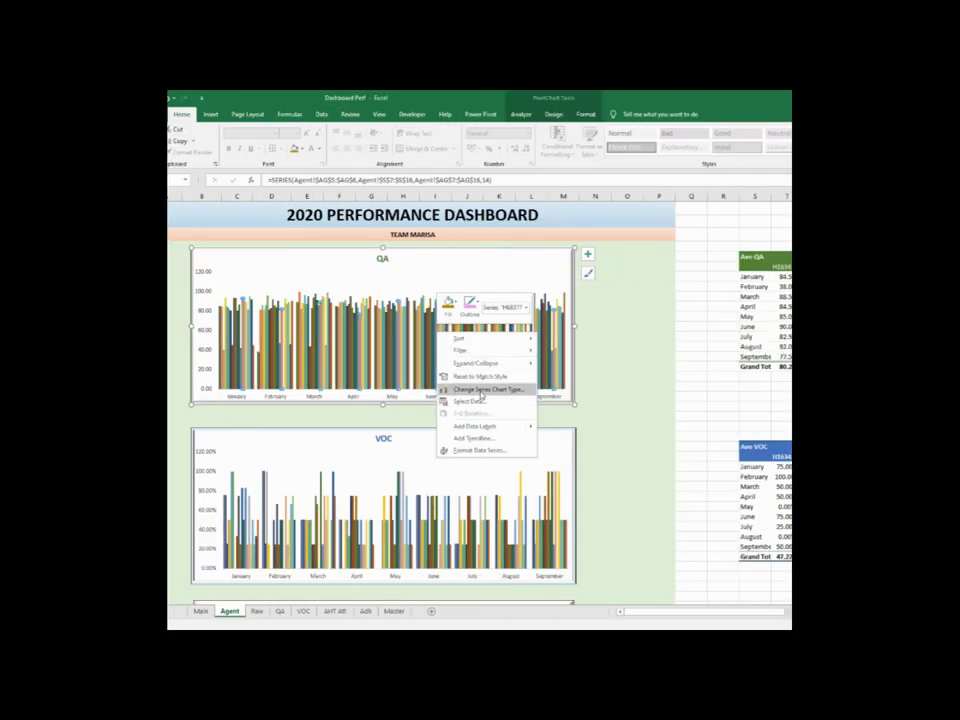
{"action": "left_click", "coordinate": [483, 391]}
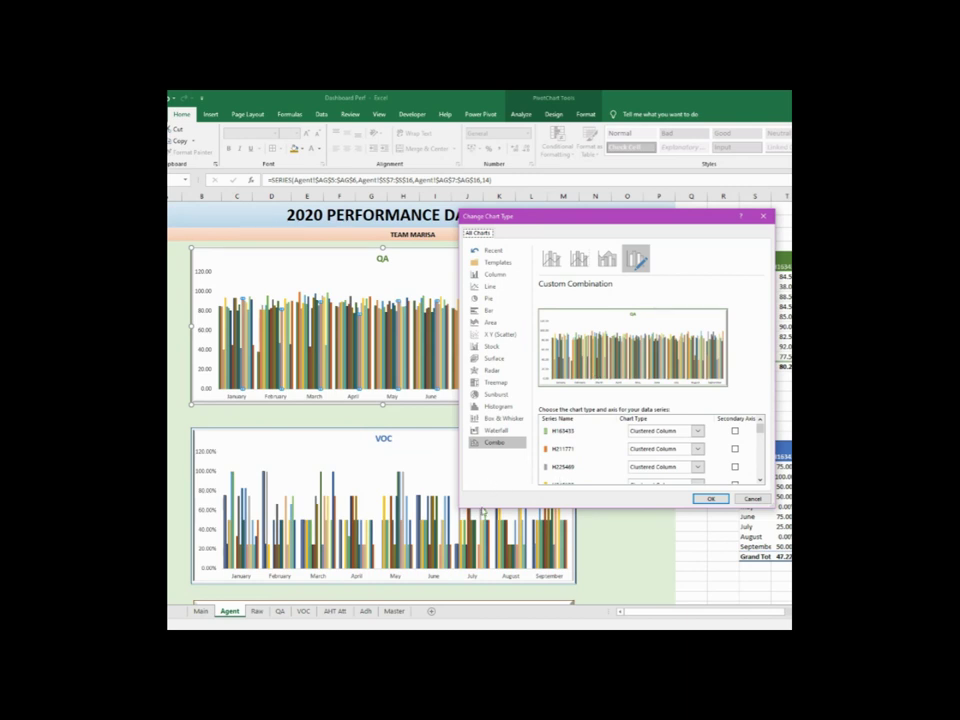
{"action": "left_click", "coordinate": [491, 287]}
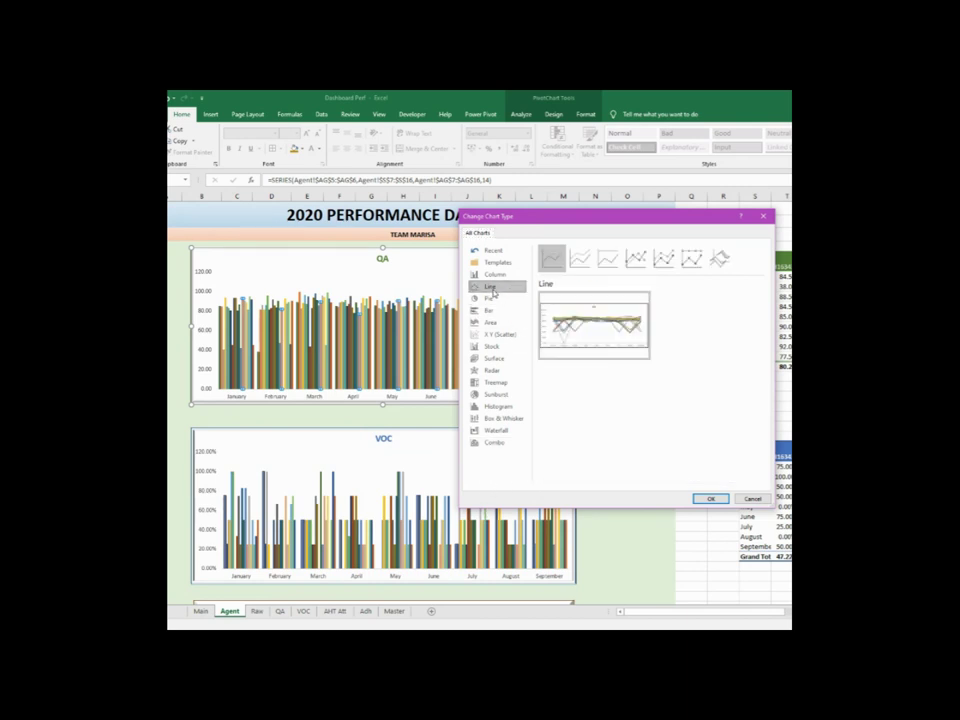
{"action": "left_click", "coordinate": [487, 311]}
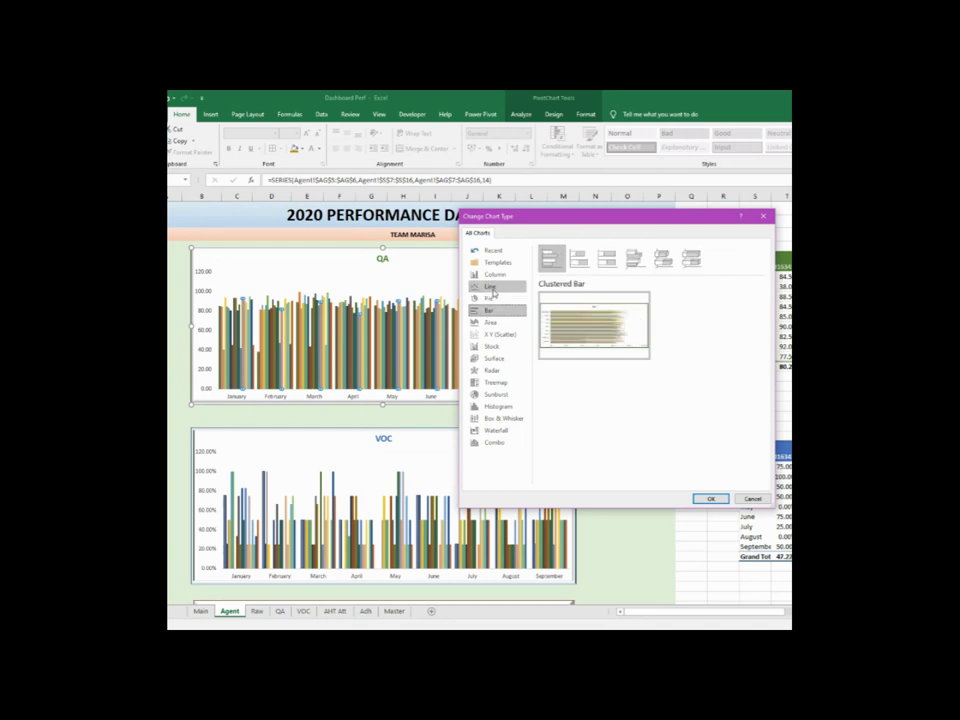
{"action": "left_click", "coordinate": [493, 290]}
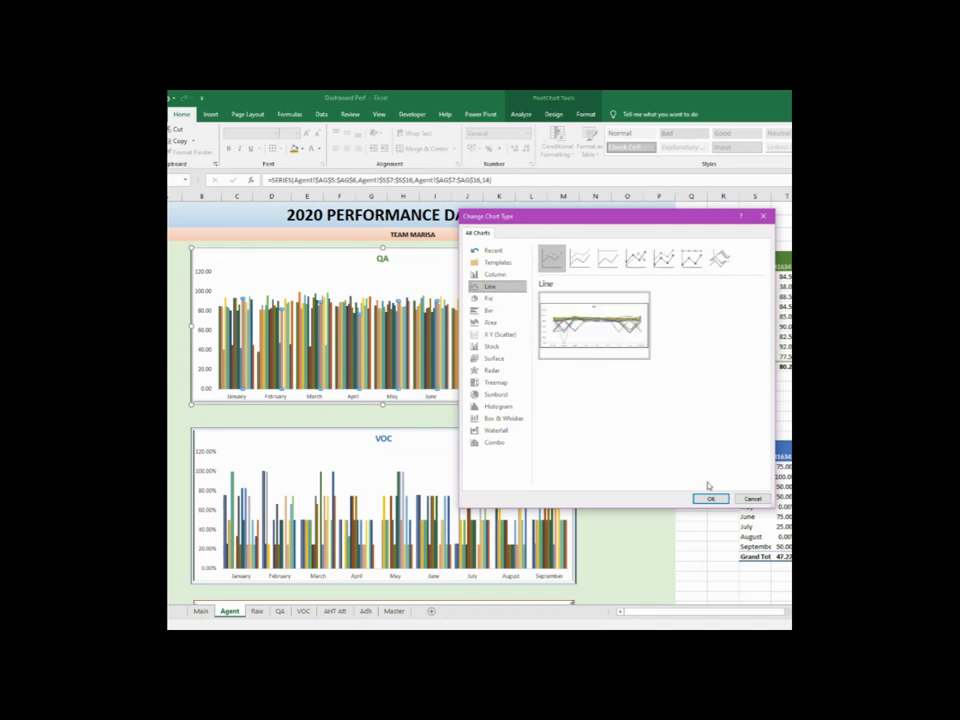
{"action": "left_click", "coordinate": [636, 258]}
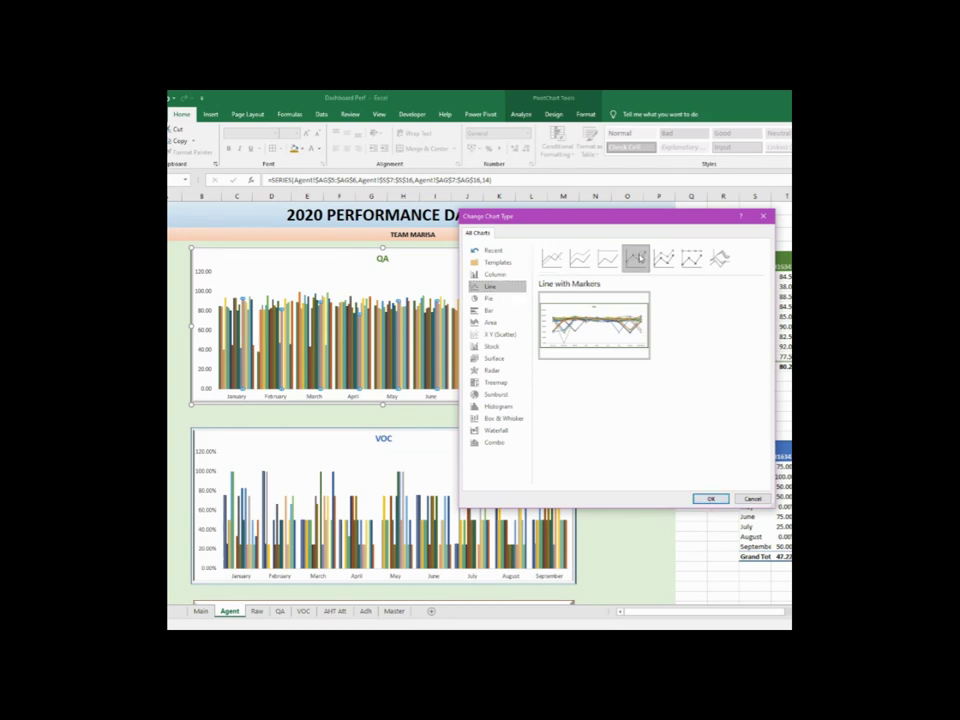
{"action": "left_click", "coordinate": [712, 498]}
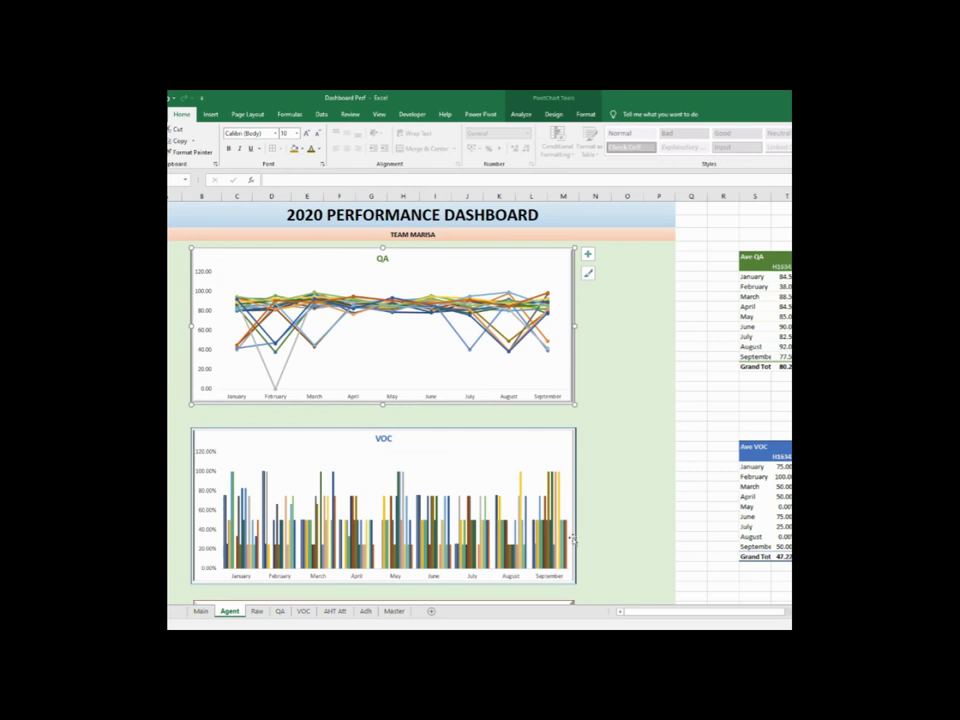
Change the VOC chart series to Line with Markers
{"action": "scroll", "coordinate": [545, 480], "scroll_direction": "down", "scroll_amount": 3}
{"action": "left_click", "coordinate": [502, 460]}
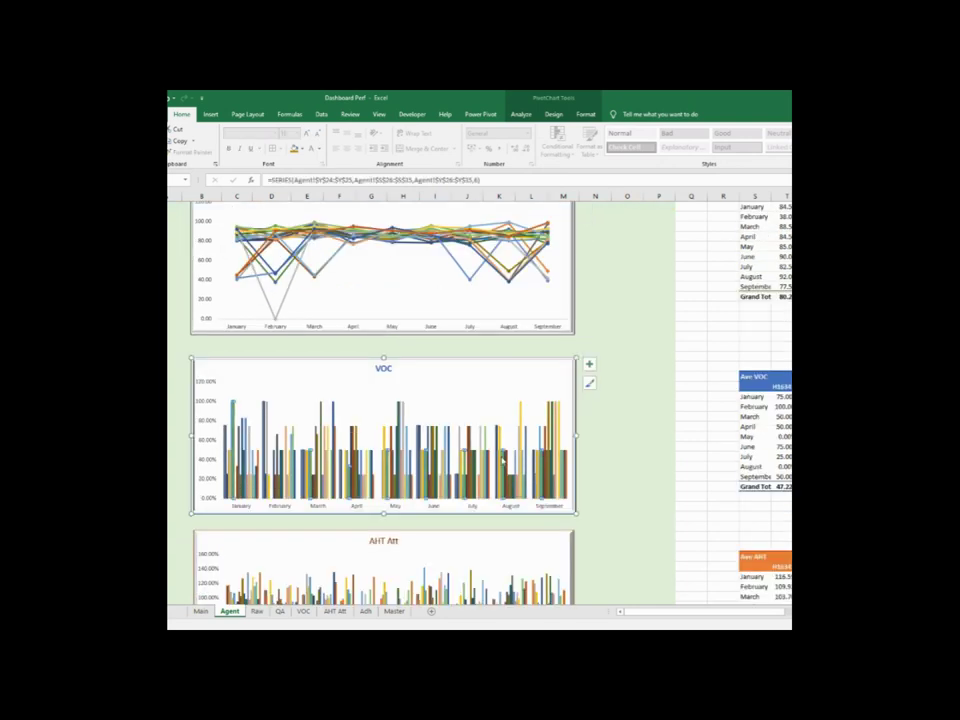
{"action": "right_click", "coordinate": [502, 460]}
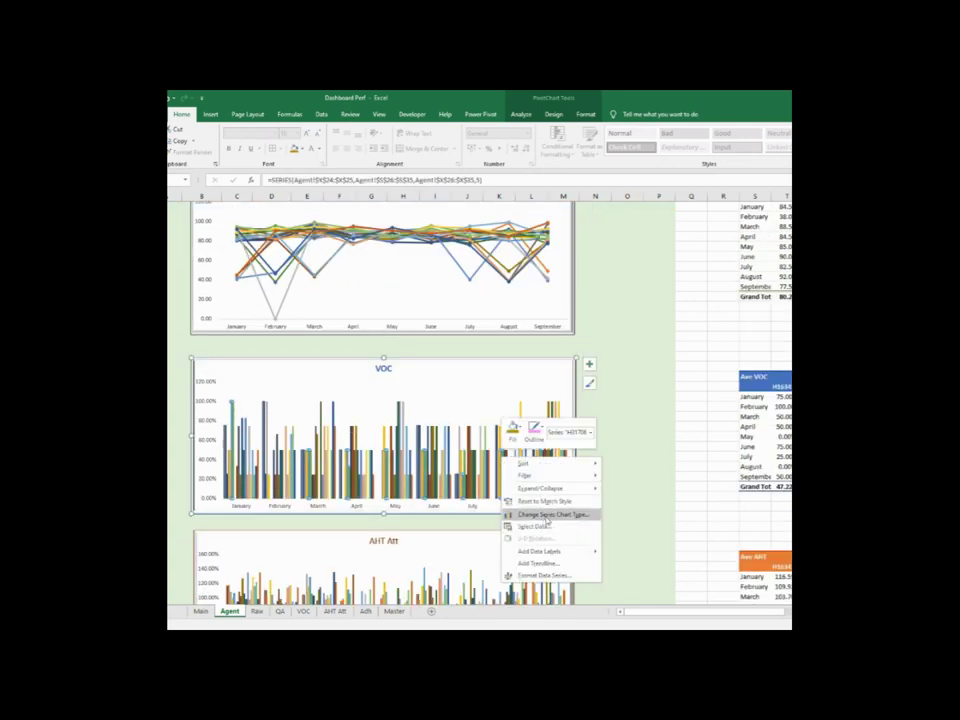
{"action": "left_click", "coordinate": [547, 516]}
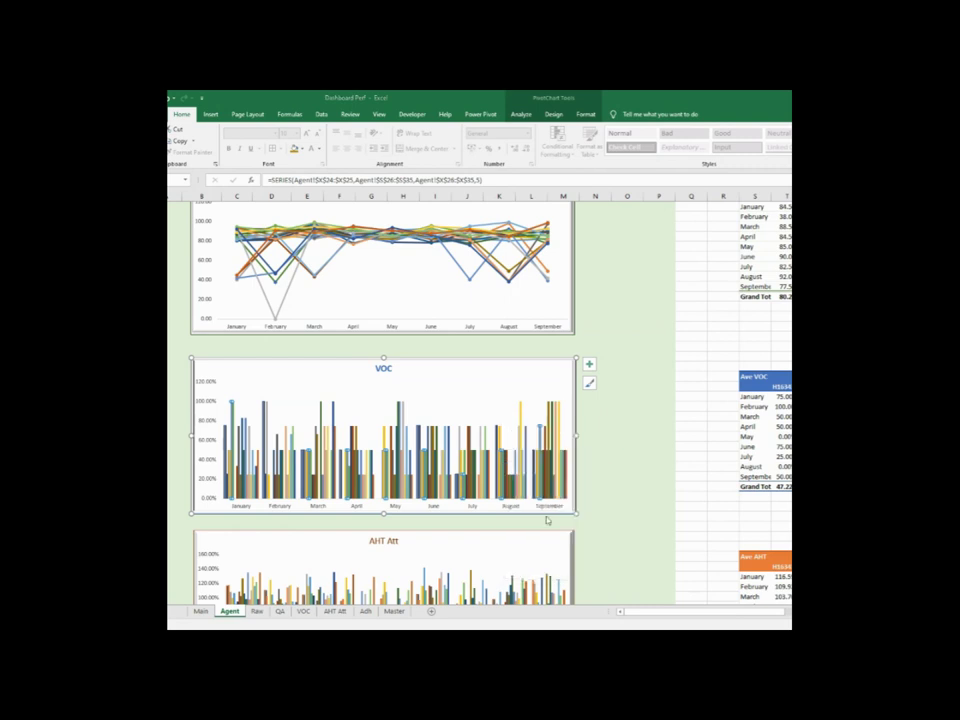
{"action": "left_click", "coordinate": [494, 288]}
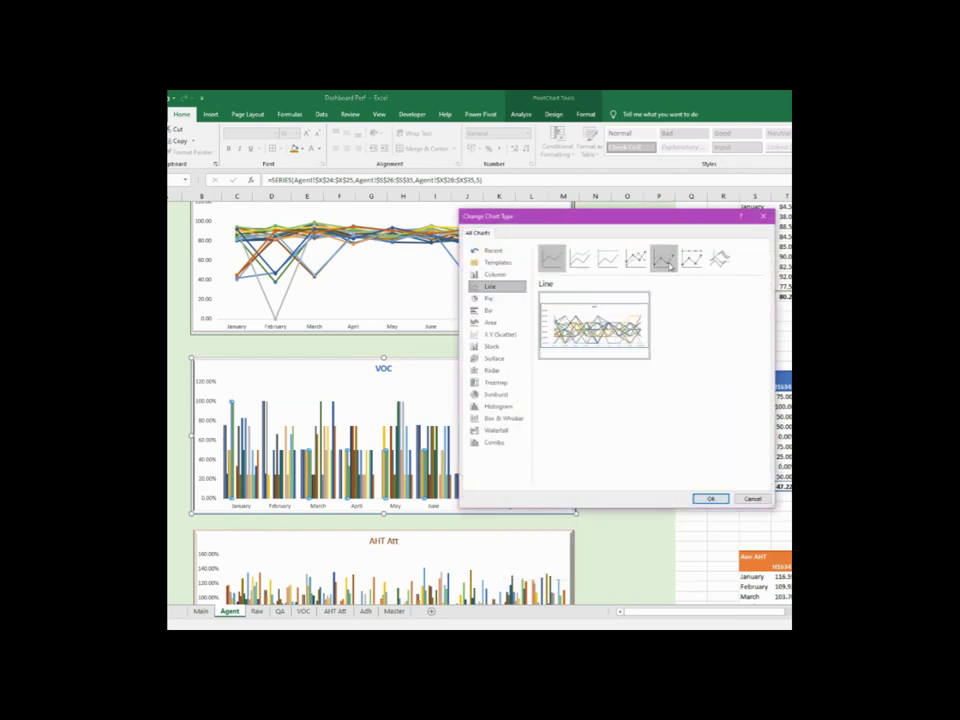
{"action": "left_click", "coordinate": [636, 258]}
{"action": "left_click", "coordinate": [711, 499]}
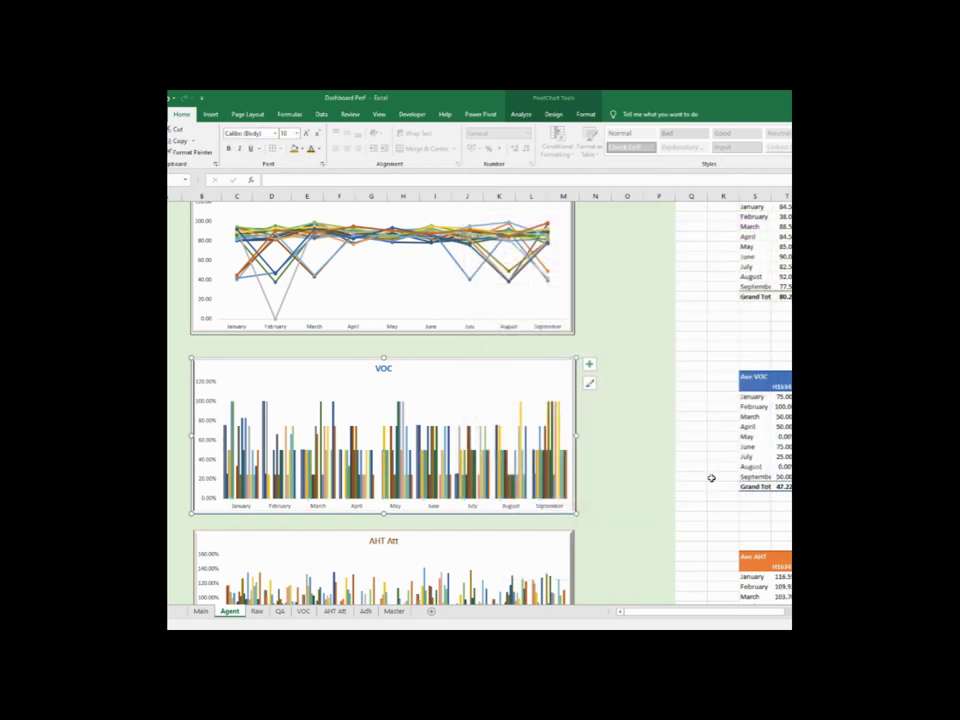
Change the AHT Att chart series to Line with Markers
{"action": "scroll", "coordinate": [604, 465], "scroll_direction": "down", "scroll_amount": 3}
{"action": "left_click", "coordinate": [535, 475]}
{"action": "left_click", "coordinate": [535, 475]}
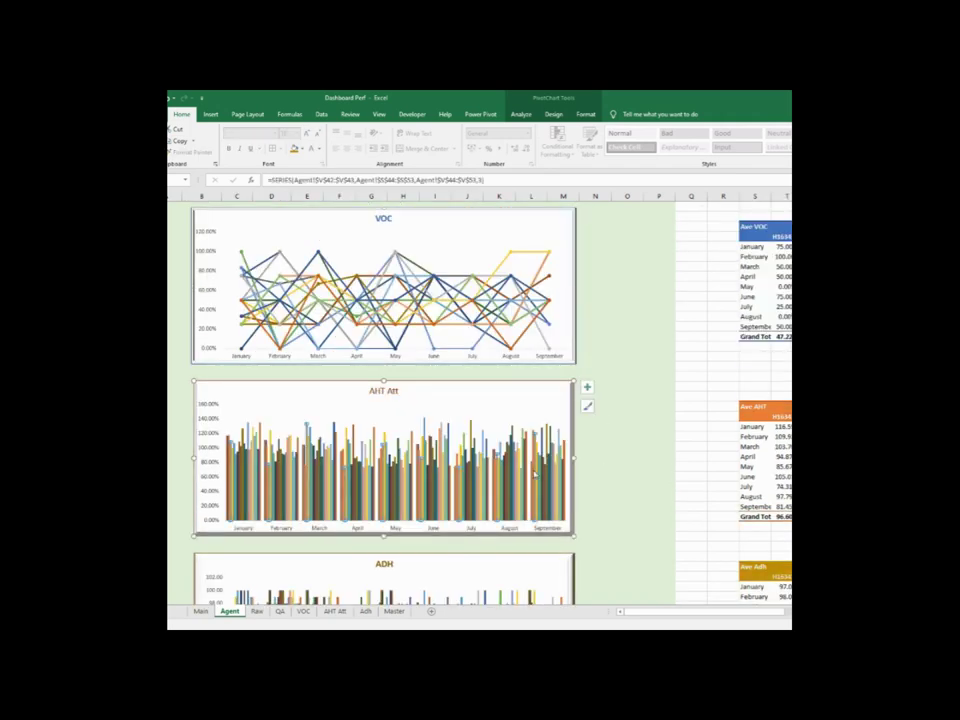
{"action": "right_click", "coordinate": [535, 474]}
{"action": "left_click", "coordinate": [583, 529]}
{"action": "left_click", "coordinate": [499, 288]}
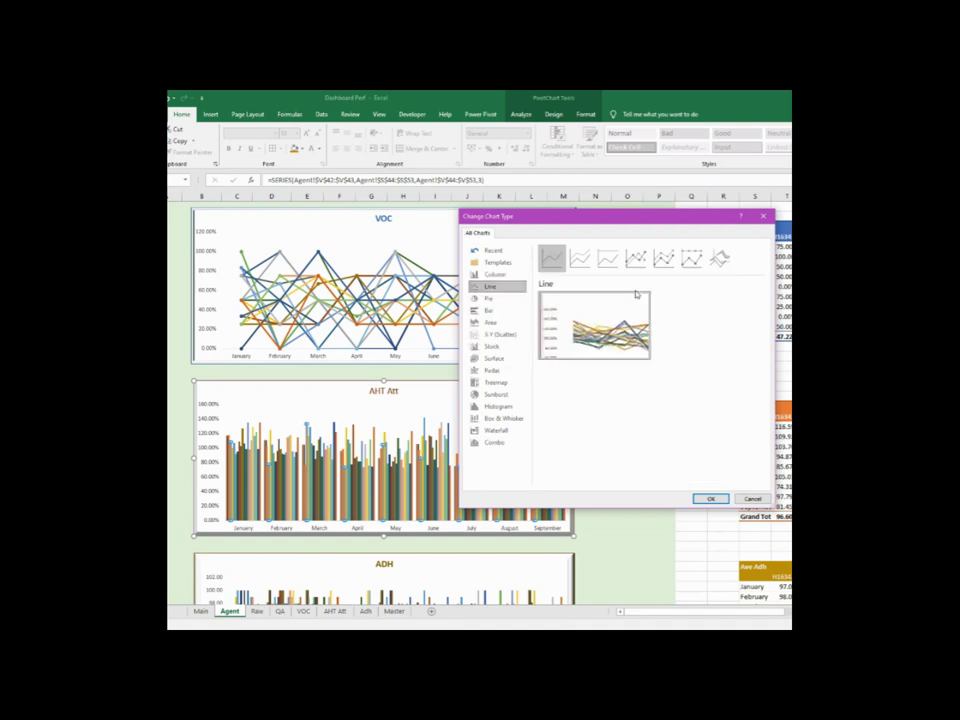
{"action": "left_click", "coordinate": [636, 258]}
{"action": "left_click", "coordinate": [708, 498]}
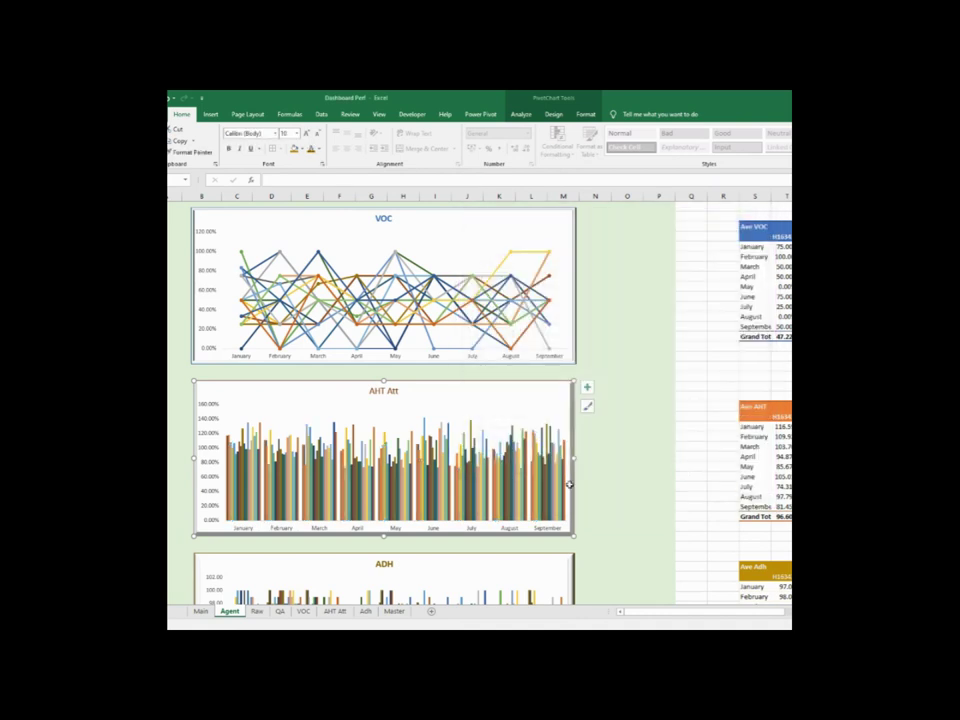
Change the ADH chart series to Line with Markers
{"action": "scroll", "coordinate": [500, 487], "scroll_direction": "down", "scroll_amount": 4}
{"action": "left_click", "coordinate": [496, 441]}
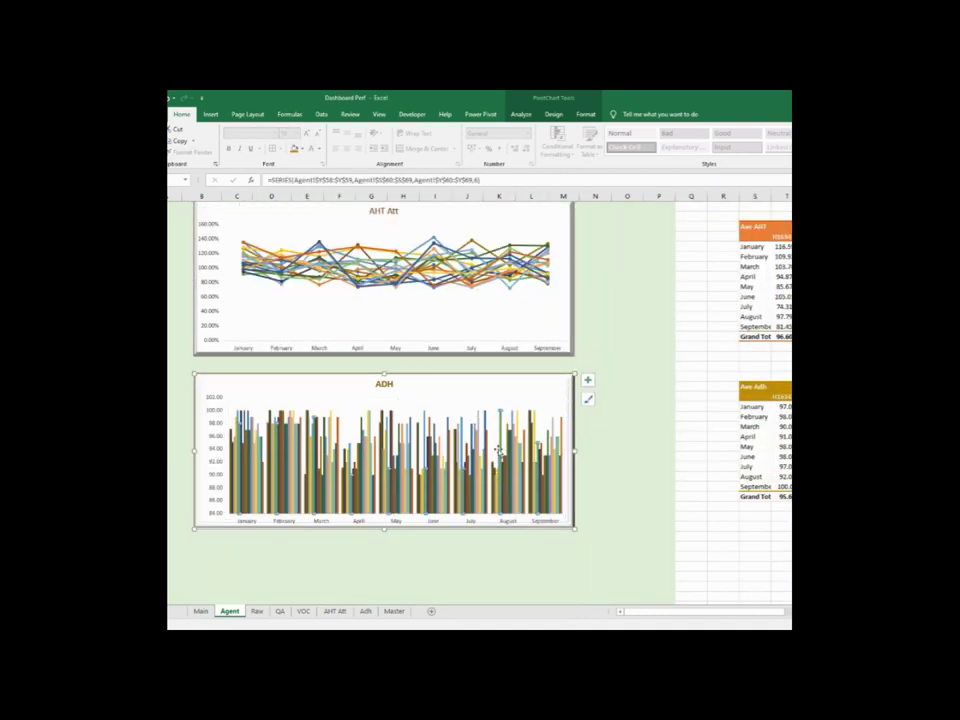
{"action": "left_click", "coordinate": [476, 455]}
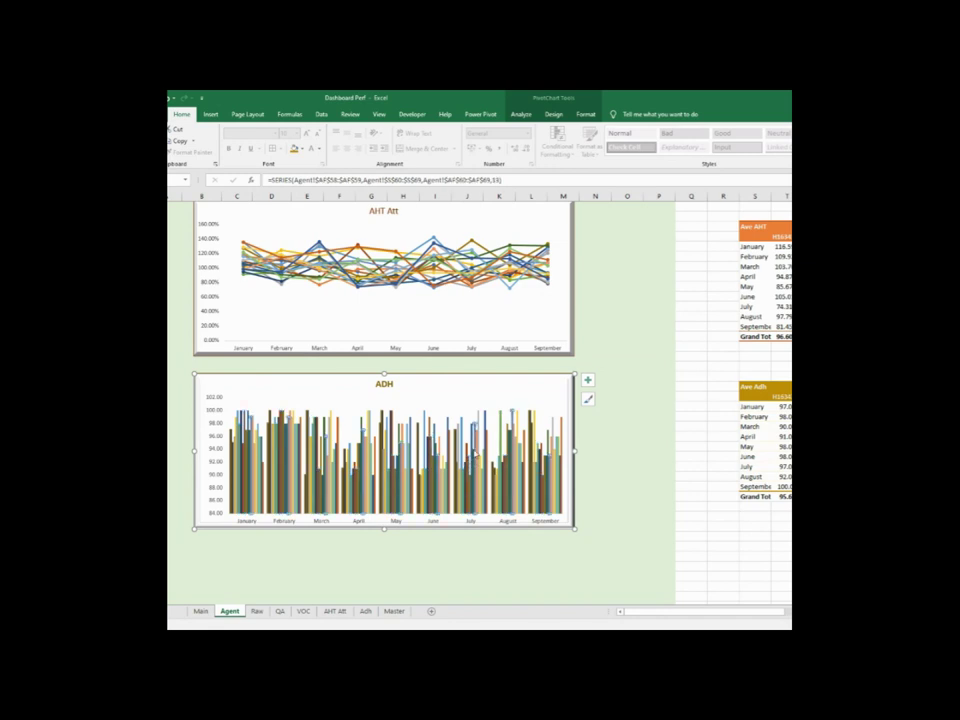
{"action": "right_click", "coordinate": [473, 448]}
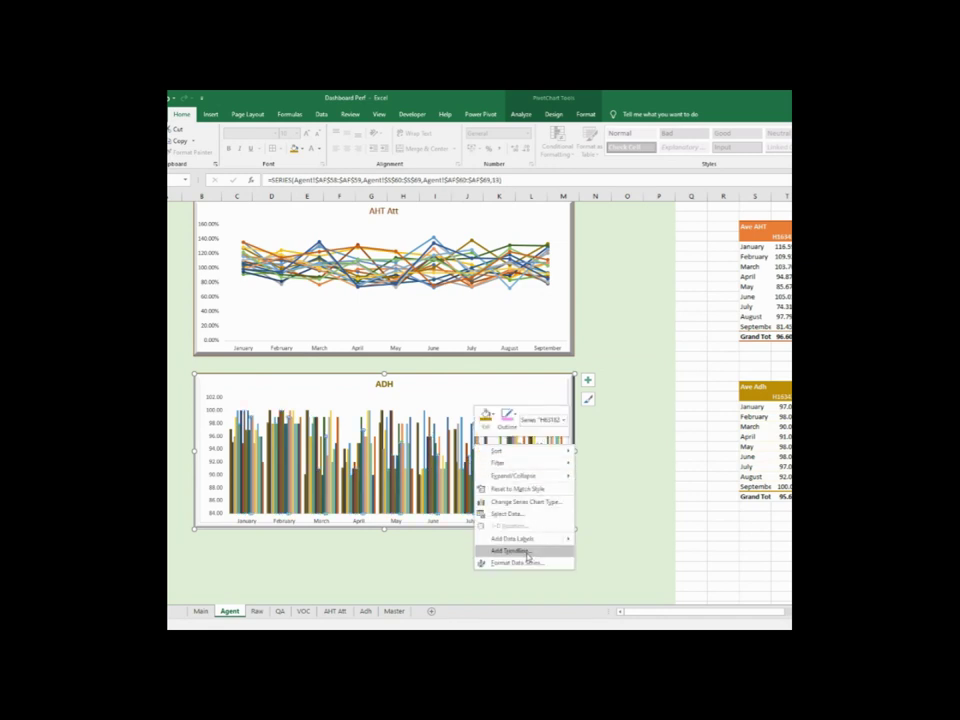
{"action": "left_click", "coordinate": [522, 501]}
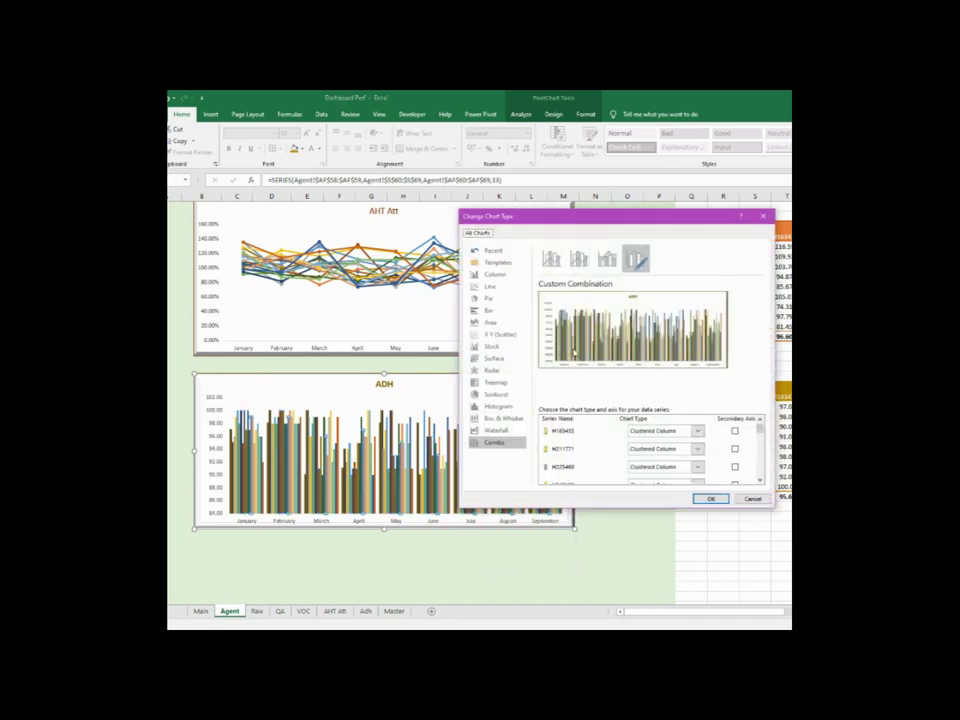
{"action": "left_click", "coordinate": [503, 290]}
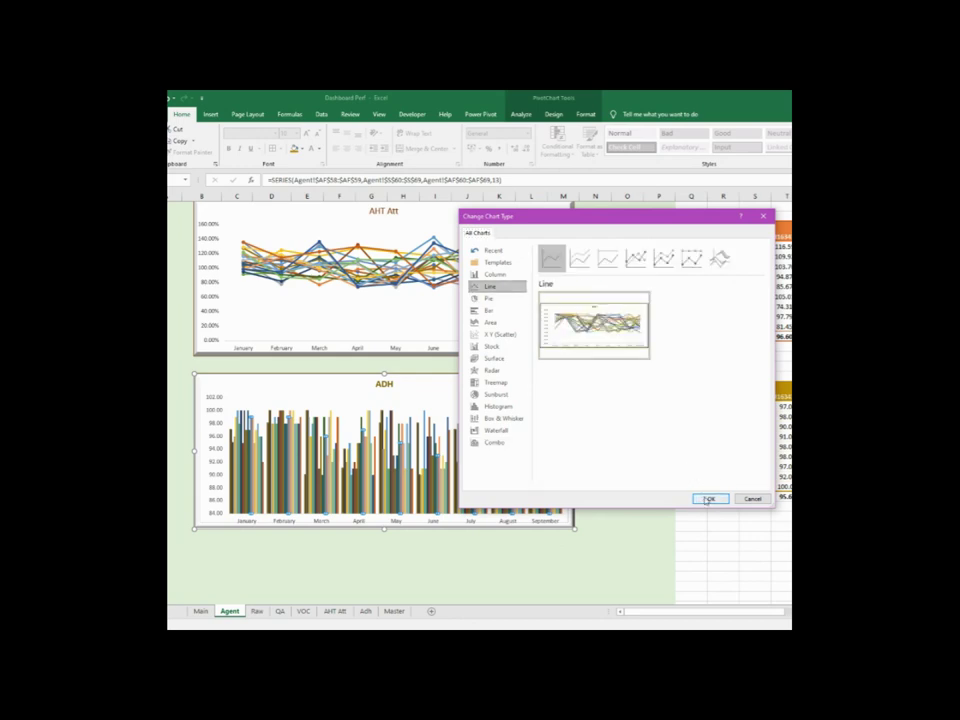
{"action": "left_click", "coordinate": [636, 258]}
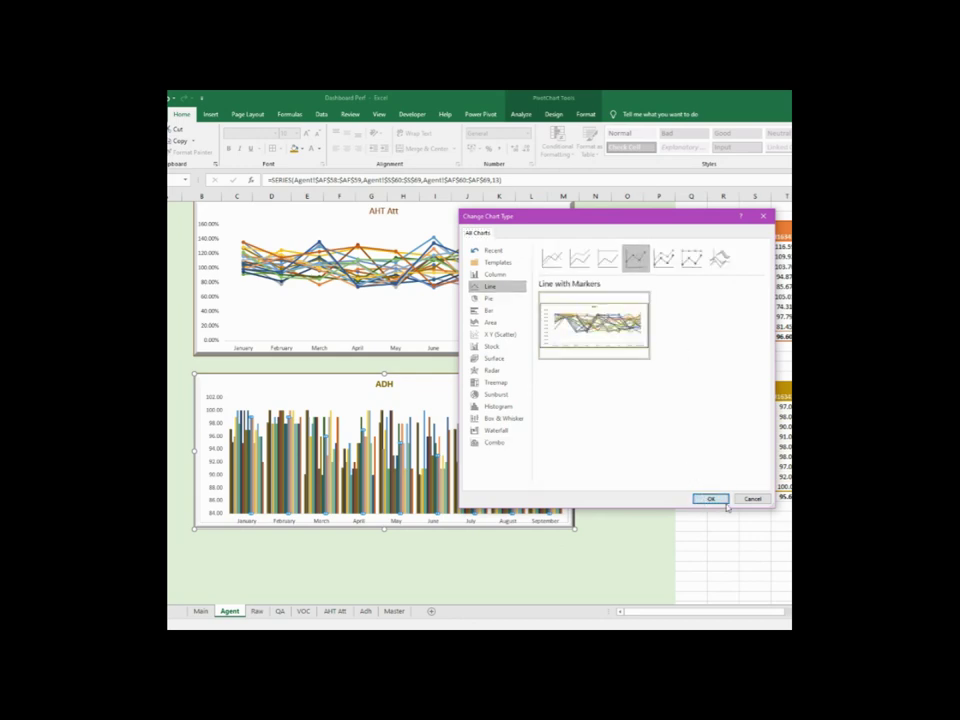
{"action": "left_click", "coordinate": [710, 498]}
{"action": "left_click", "coordinate": [504, 502]}
{"action": "scroll", "coordinate": [504, 495], "scroll_direction": "up", "scroll_amount": 13}
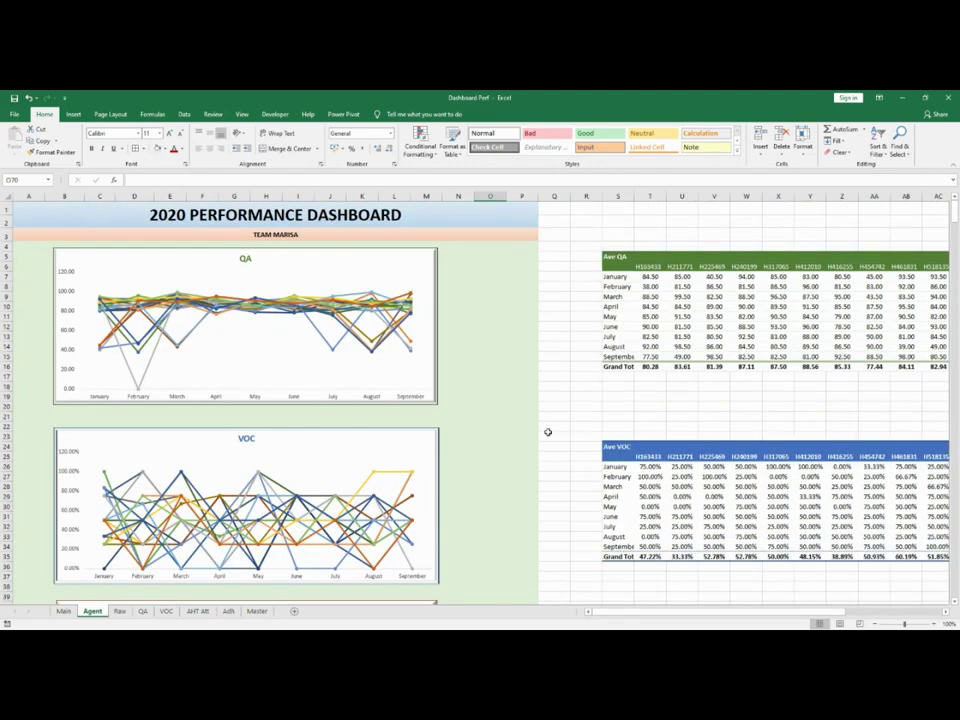
Select cell T9 in the Ave QA pivot table and close the field list
{"action": "left_click_drag", "start_coordinate": [618, 196], "coordinate": [793, 216]}
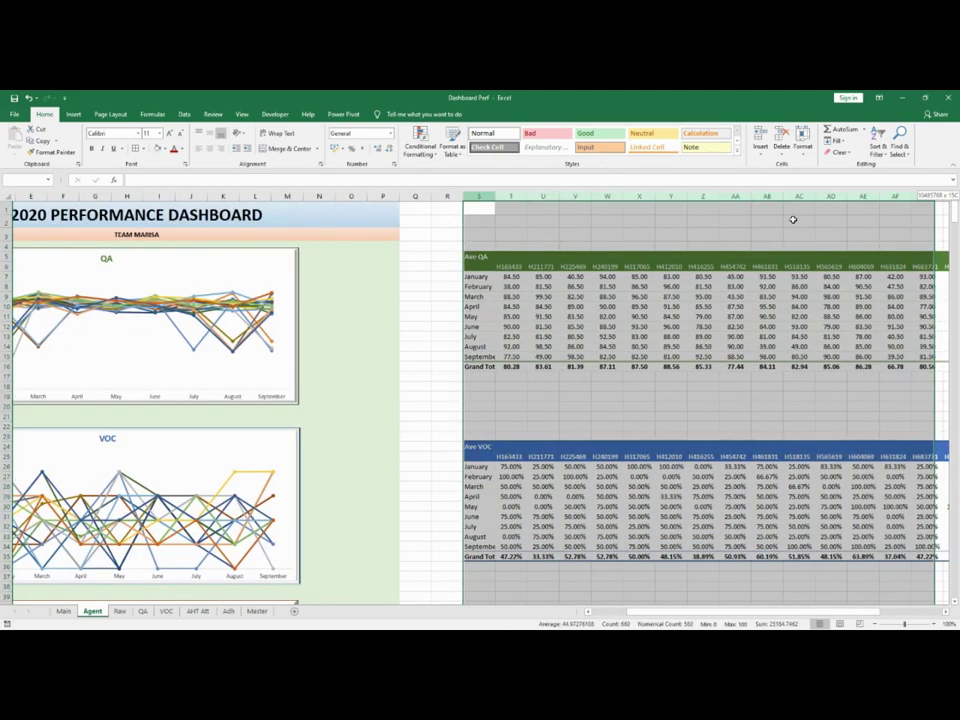
{"action": "left_click", "coordinate": [574, 297]}
{"action": "left_click", "coordinate": [476, 336]}
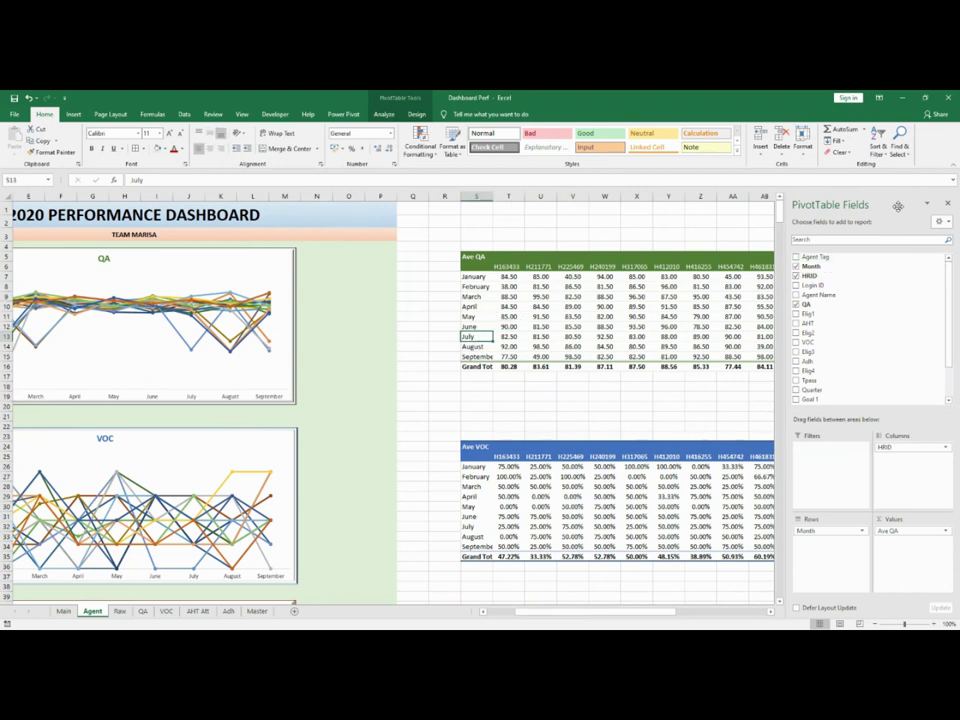
{"action": "left_click", "coordinate": [948, 204]}
{"action": "left_click", "coordinate": [509, 297]}
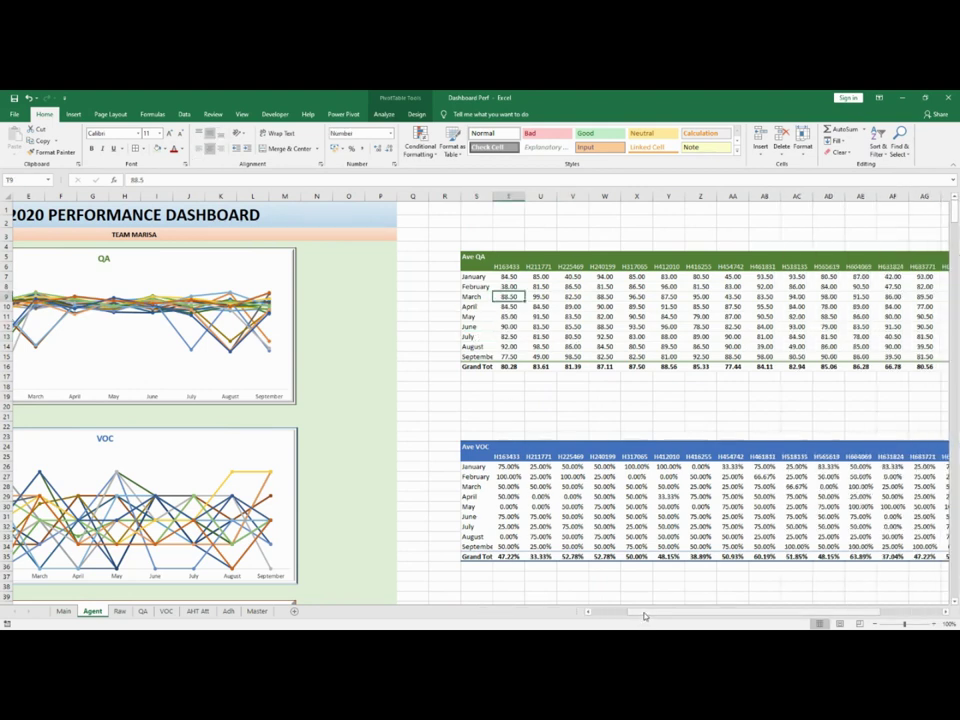
{"action": "scroll", "coordinate": [643, 615], "scroll_direction": "left", "scroll_amount": 2}
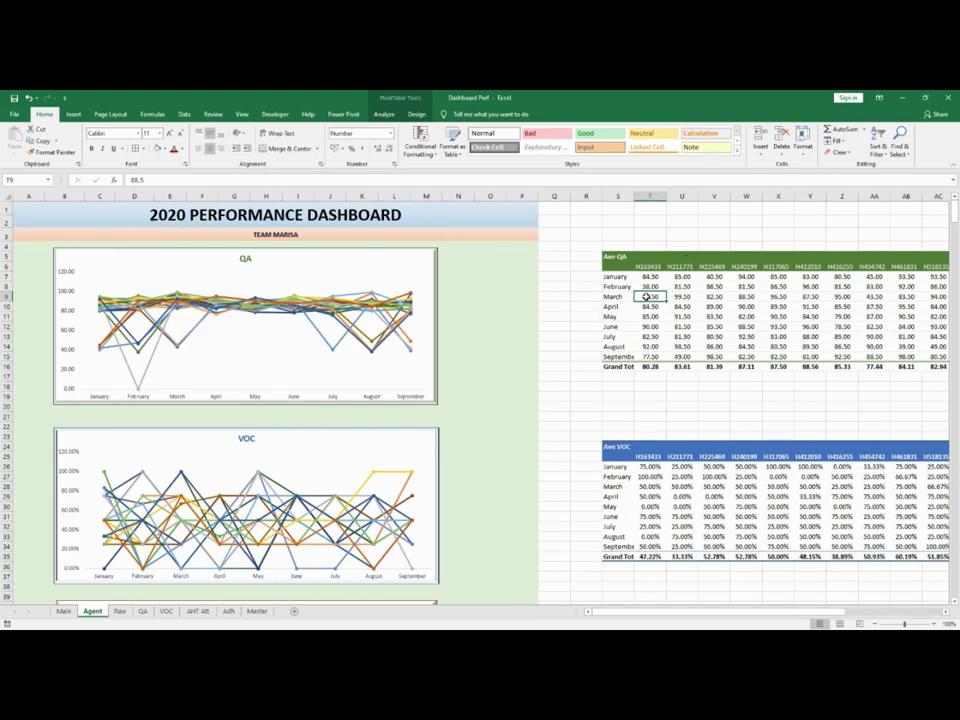
Insert an Agent Name slicer from PivotTable Analyze
{"action": "left_click", "coordinate": [384, 114]}
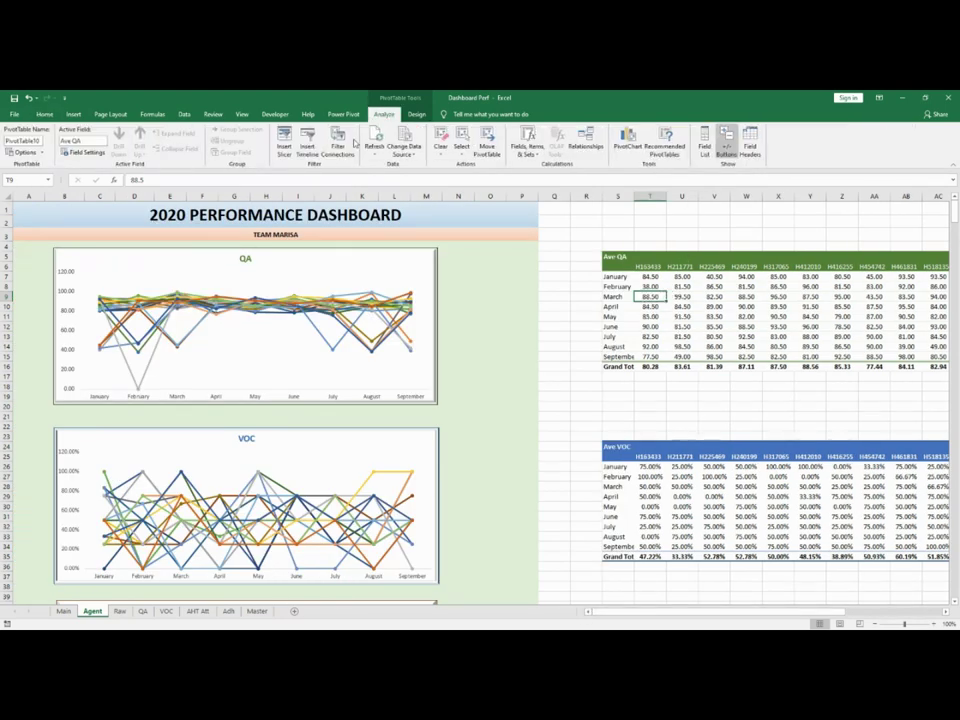
{"action": "left_click", "coordinate": [284, 143]}
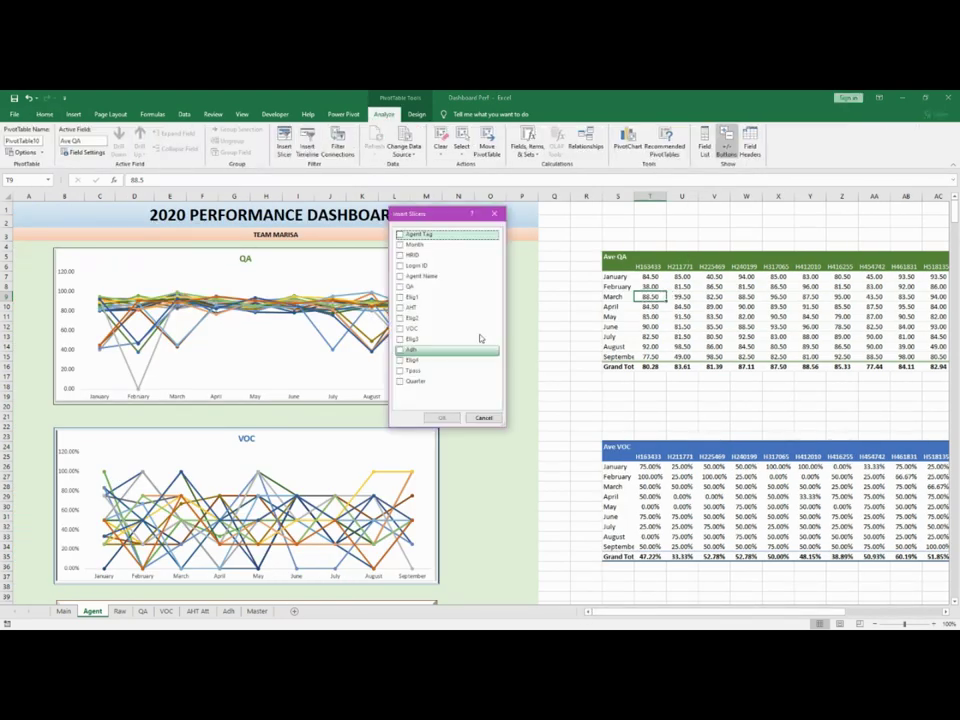
{"action": "left_click", "coordinate": [400, 276]}
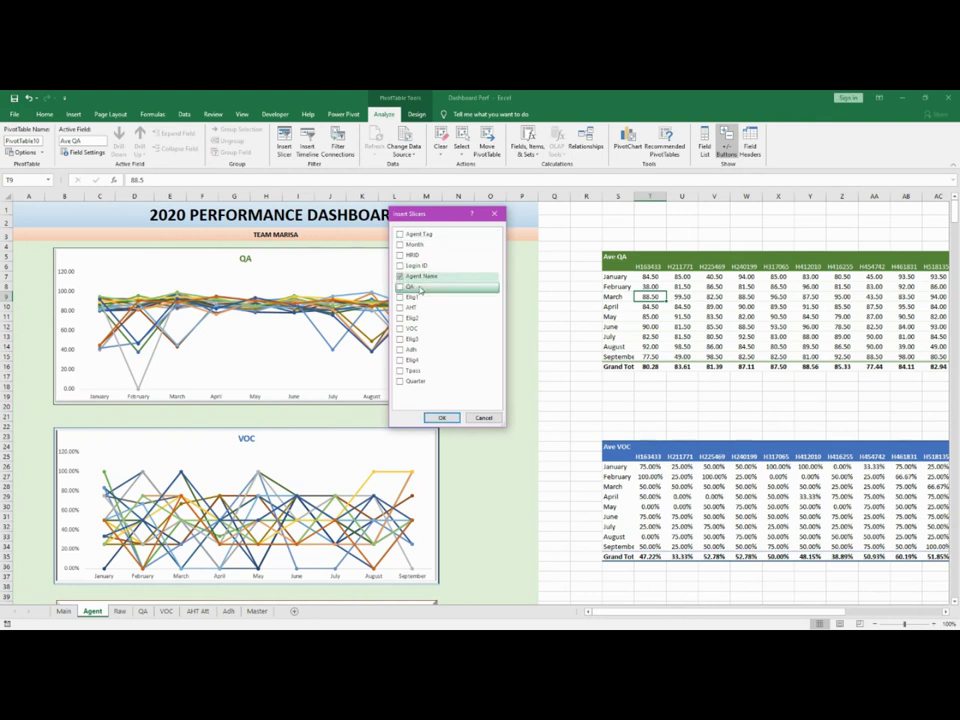
{"action": "left_click", "coordinate": [440, 418]}
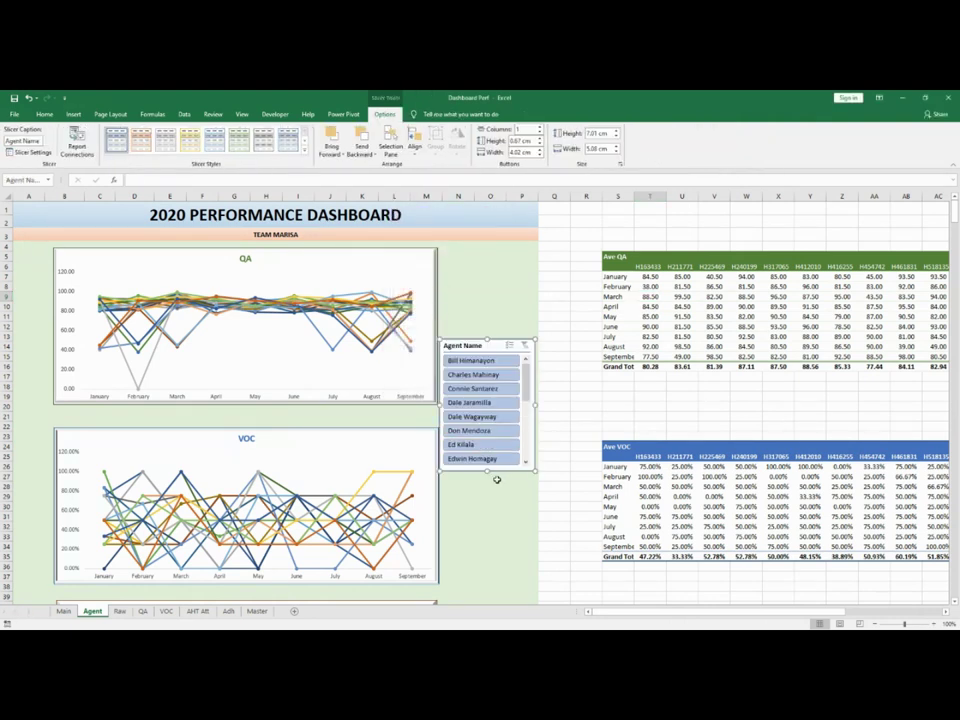
Move the Agent Name slicer to row 5, stretch it to list every agent, and widen columns N–P
{"action": "left_click_drag", "start_coordinate": [487, 470], "coordinate": [493, 604]}
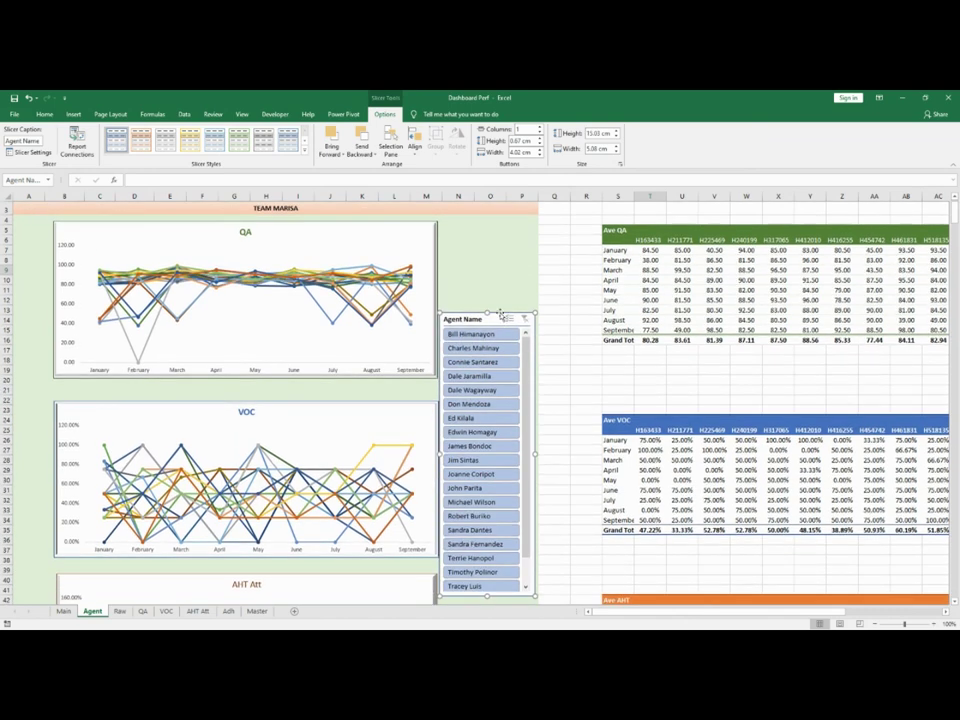
{"action": "left_click_drag", "start_coordinate": [505, 298], "coordinate": [509, 219]}
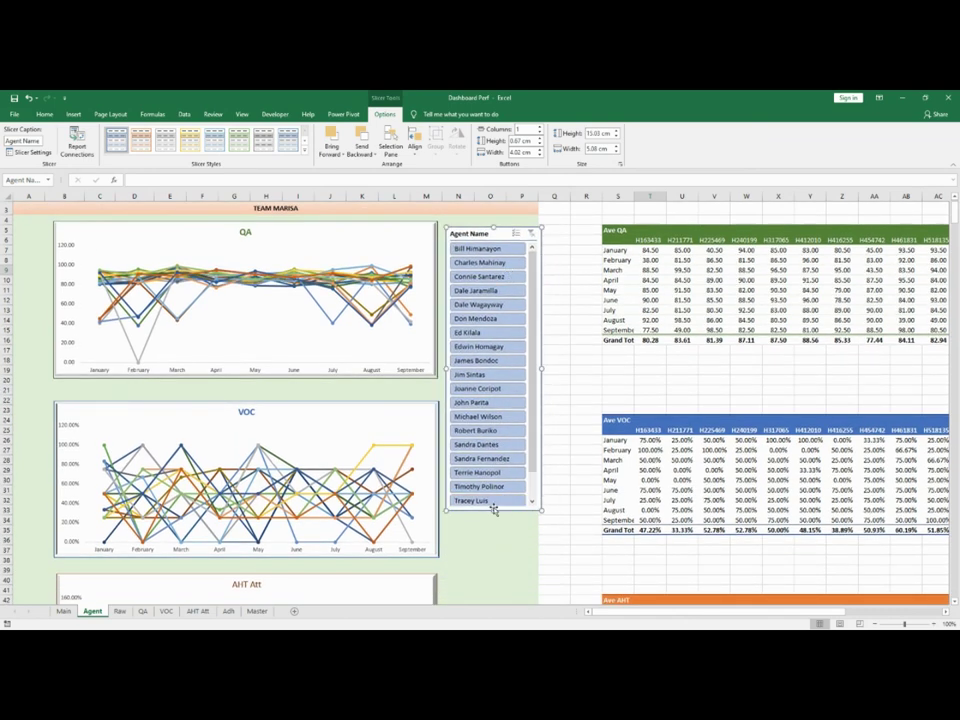
{"action": "left_click_drag", "start_coordinate": [493, 511], "coordinate": [497, 600]}
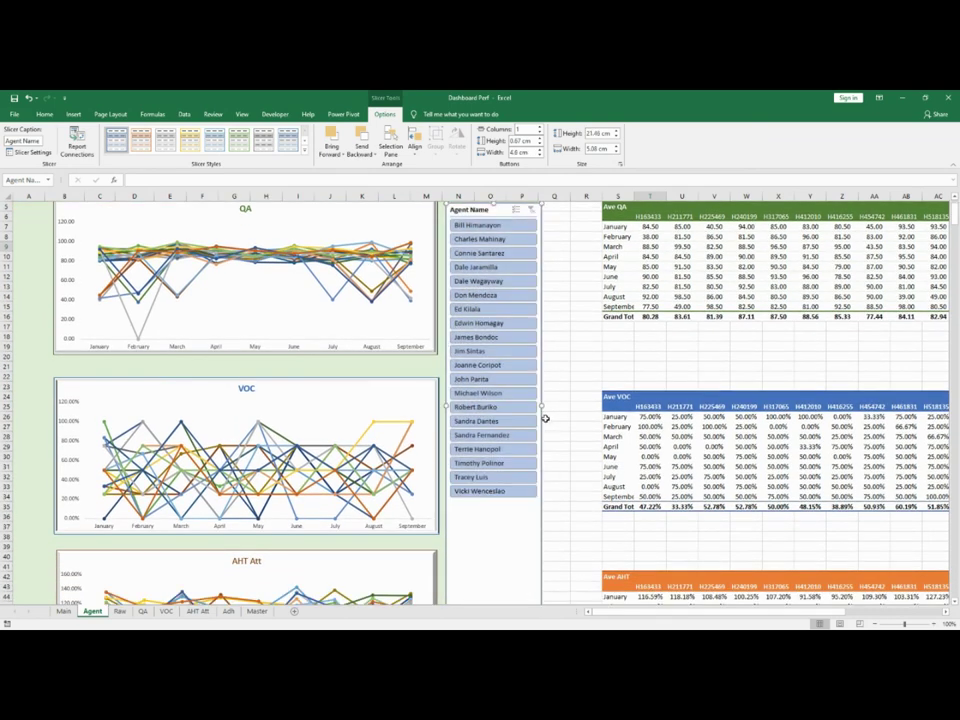
{"action": "left_click", "coordinate": [487, 196]}
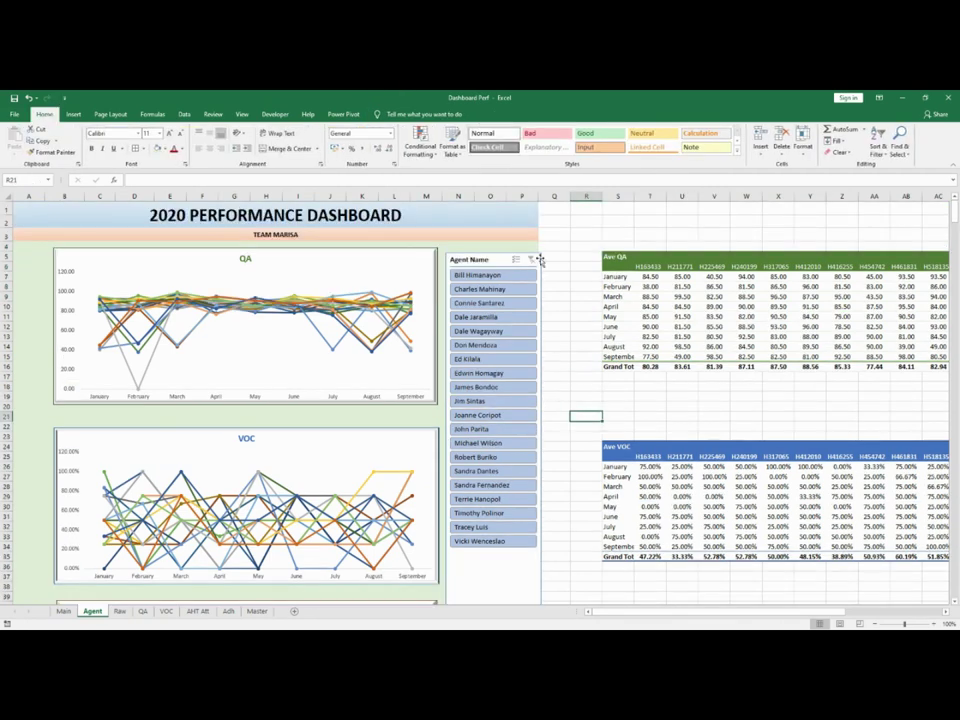
{"action": "left_click_drag", "start_coordinate": [487, 196], "coordinate": [458, 196]}
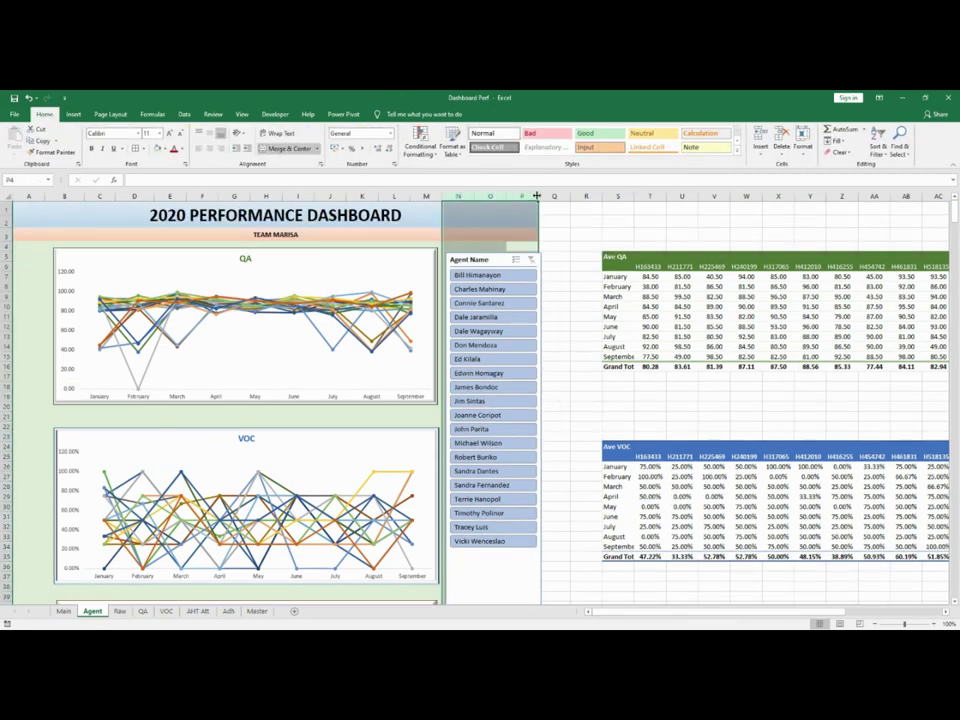
{"action": "left_click_drag", "start_coordinate": [538, 196], "coordinate": [575, 199]}
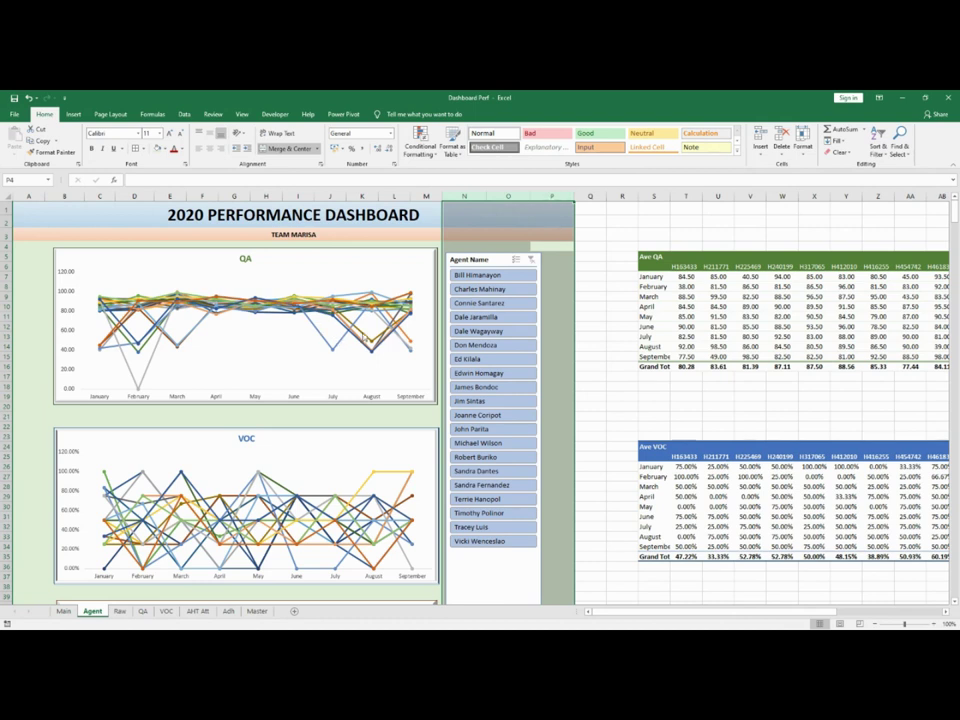
Narrow the Agent Name slicer and fit it beside the QA and VOC charts
{"action": "left_click", "coordinate": [541, 457]}
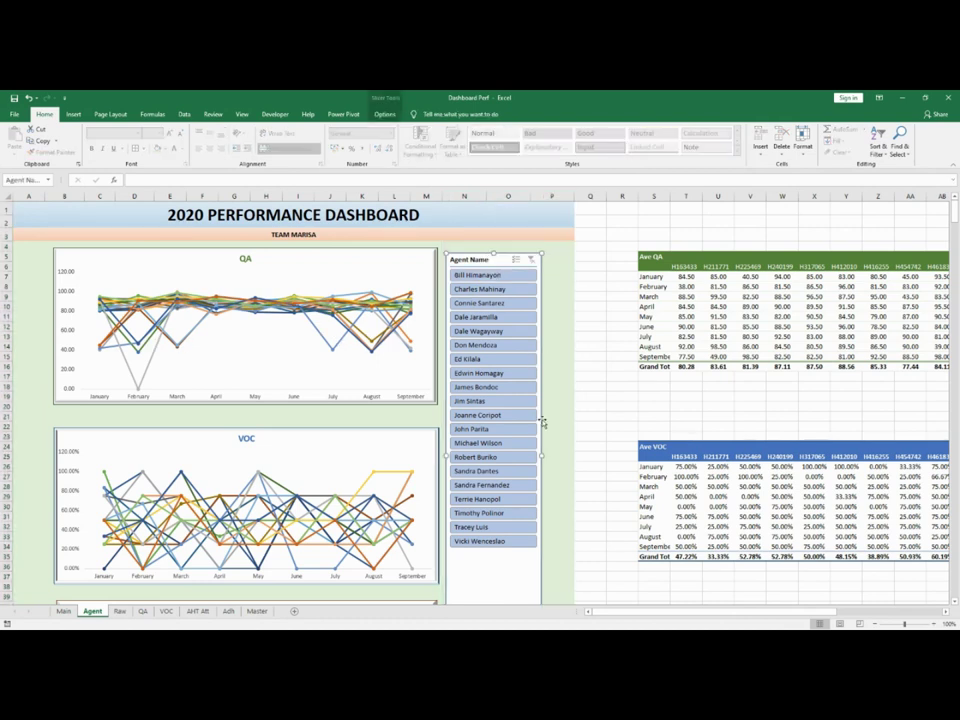
{"action": "left_click_drag", "start_coordinate": [531, 455], "coordinate": [524, 455]}
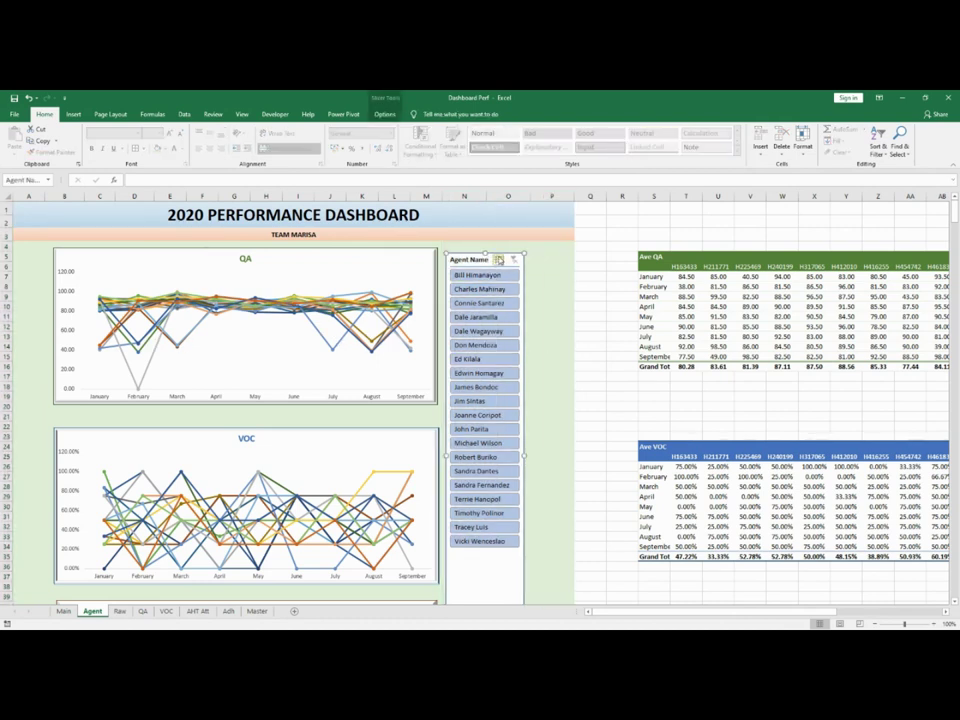
{"action": "left_click_drag", "start_coordinate": [508, 250], "coordinate": [515, 249]}
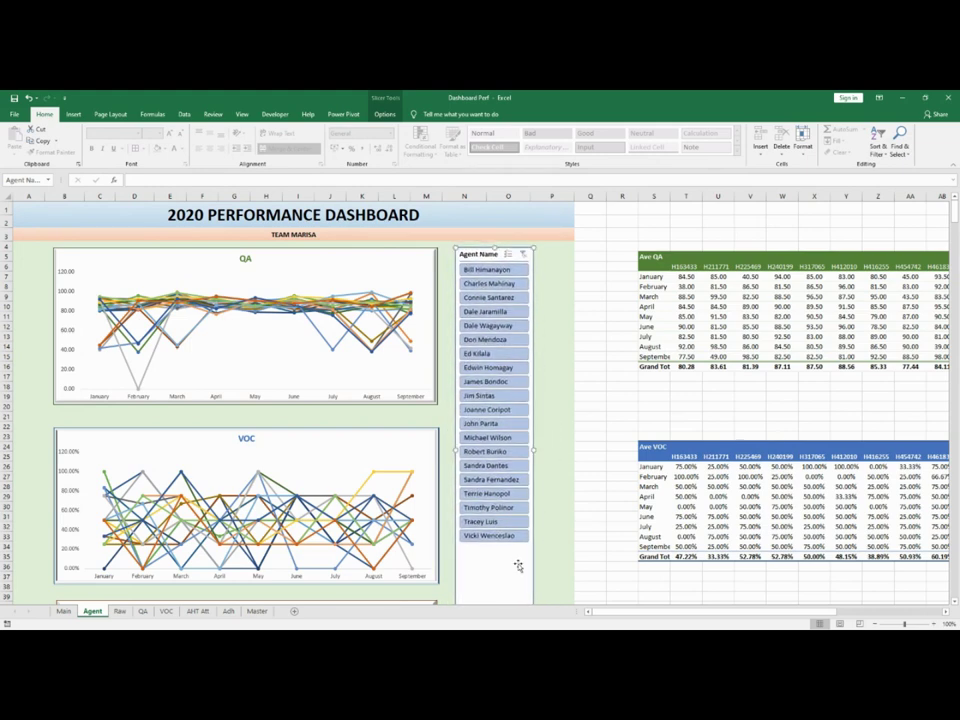
{"action": "left_click_drag", "start_coordinate": [540, 544], "coordinate": [495, 455]}
{"action": "scroll", "coordinate": [552, 556], "scroll_direction": "down", "scroll_amount": 3}
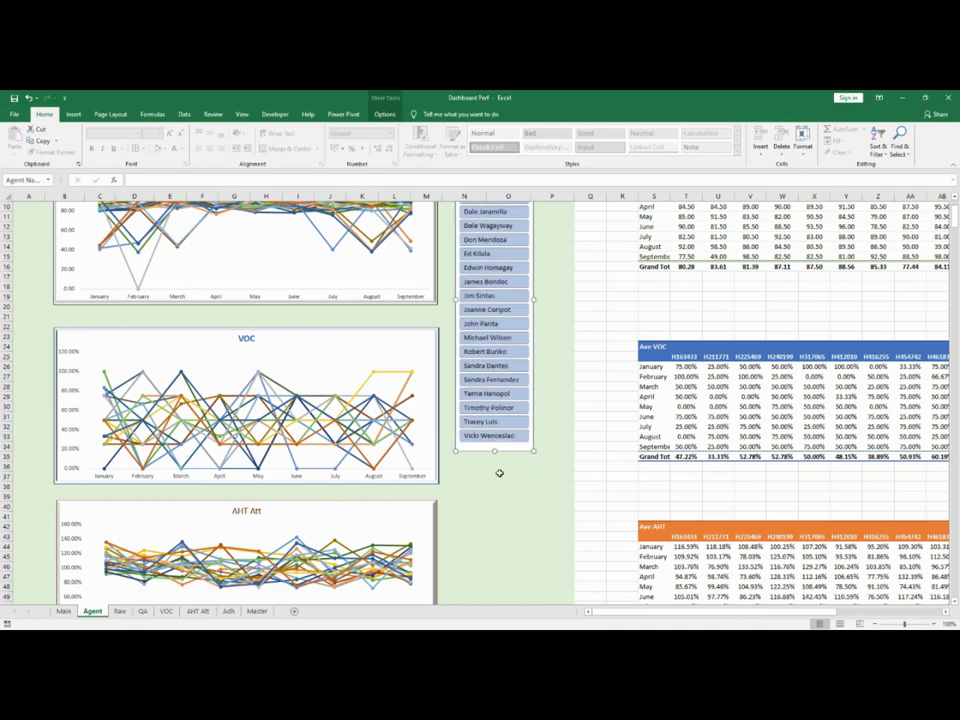
{"action": "left_click", "coordinate": [508, 497]}
{"action": "scroll", "coordinate": [533, 488], "scroll_direction": "up", "scroll_amount": 1}
{"action": "scroll", "coordinate": [533, 488], "scroll_direction": "up", "scroll_amount": 3}
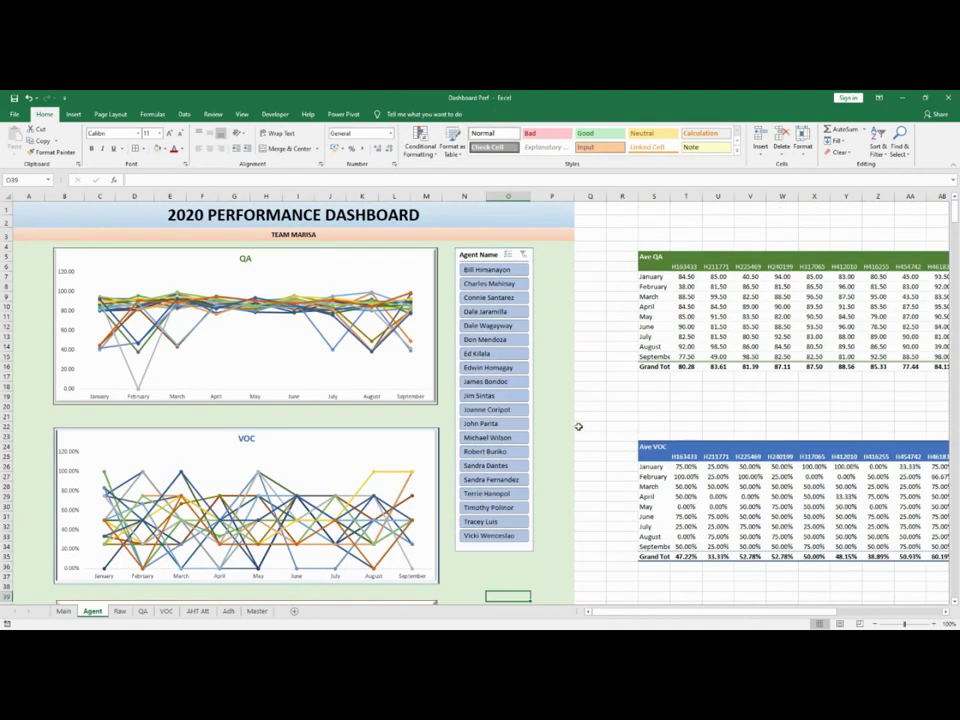
{"action": "left_click", "coordinate": [662, 307]}
Insert a Quarter slicer for the QA pivot table
{"action": "left_click", "coordinate": [384, 114]}
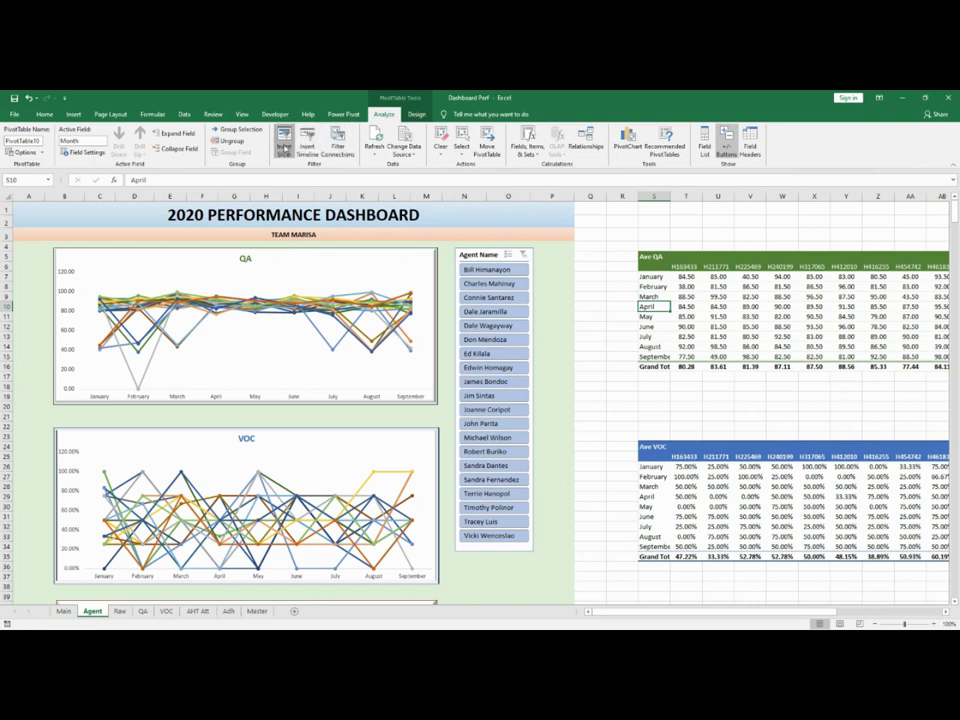
{"action": "left_click", "coordinate": [284, 148]}
{"action": "left_click", "coordinate": [414, 381]}
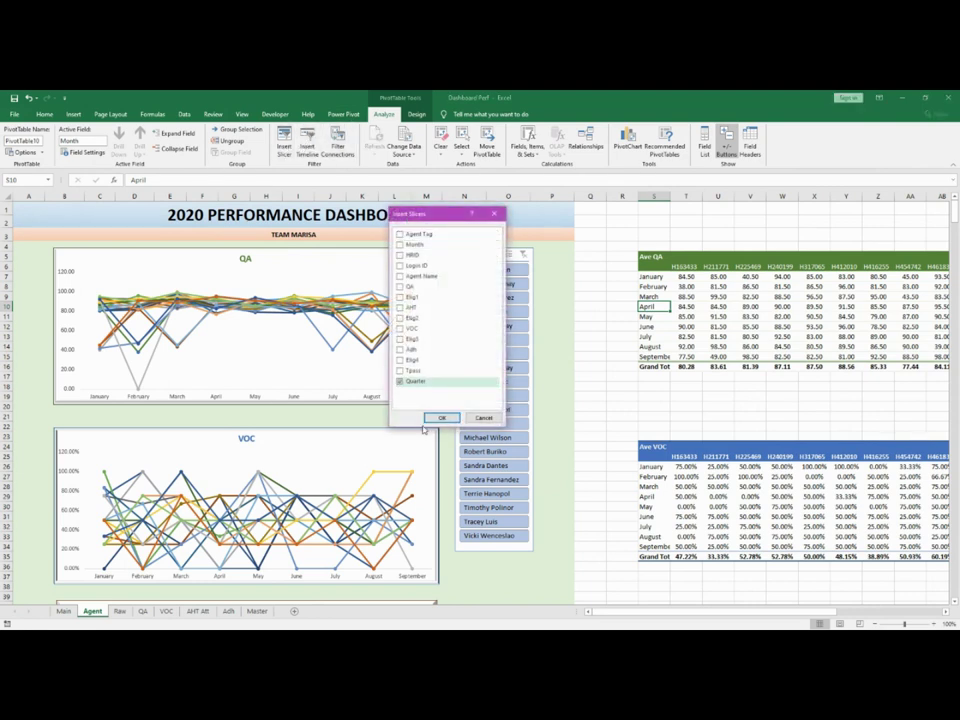
{"action": "left_click", "coordinate": [439, 419]}
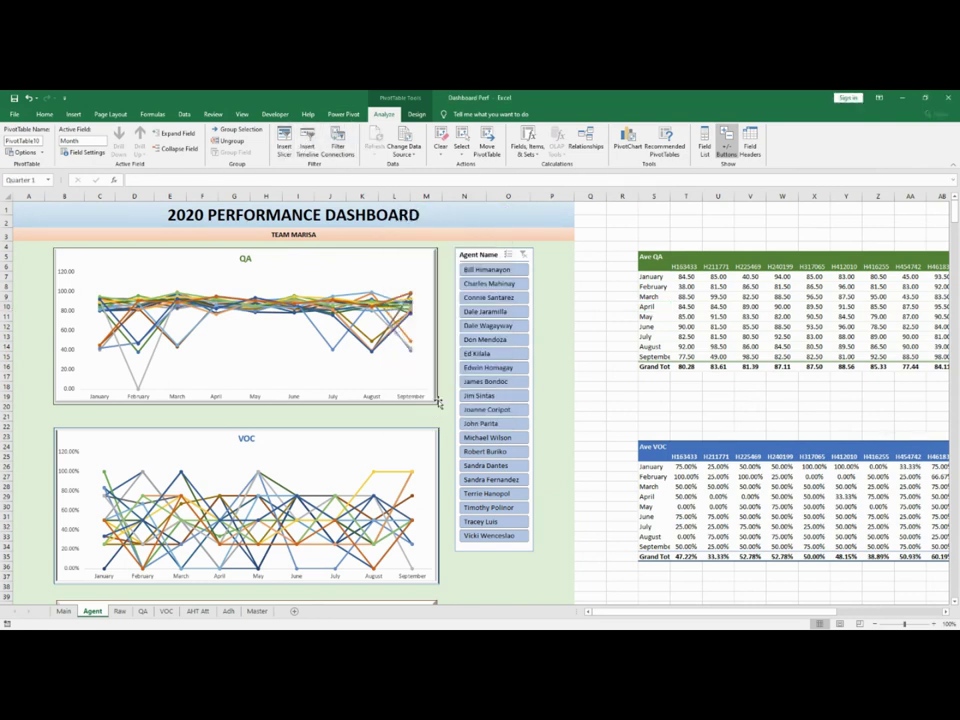
Shrink the Quarter slicer and place it directly below the Agent Name slicer
{"action": "left_click_drag", "start_coordinate": [492, 468], "coordinate": [487, 407]}
{"action": "left_click_drag", "start_coordinate": [491, 347], "coordinate": [531, 592]}
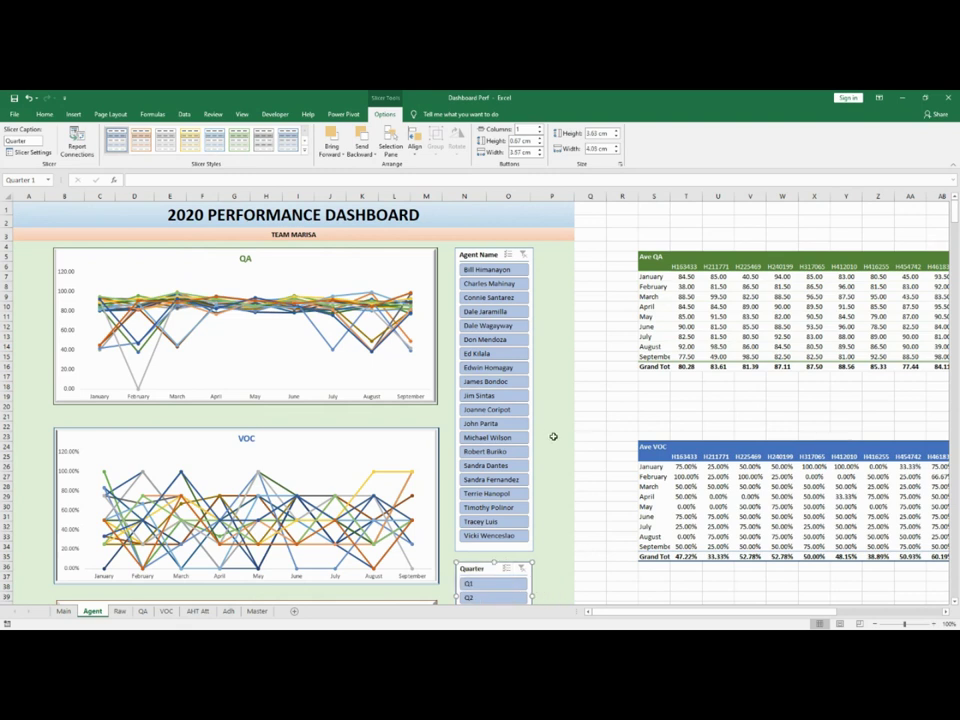
{"action": "left_click", "coordinate": [553, 484]}
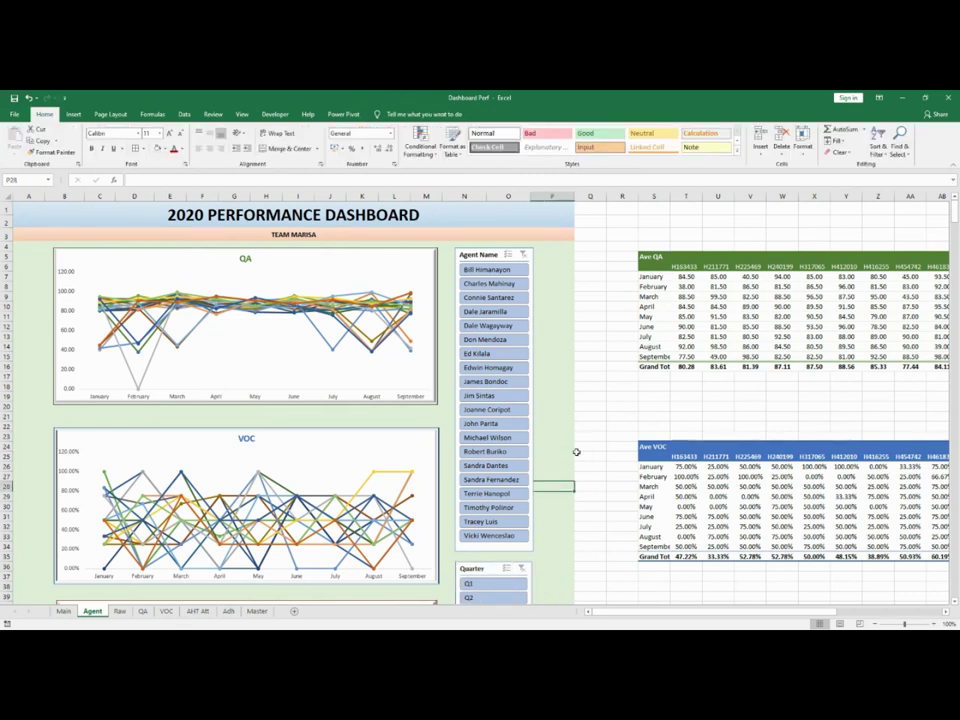
{"action": "left_click_drag", "start_coordinate": [654, 196], "coordinate": [905, 196]}
Hide pivot data columns S through AN and scroll back toward column A
{"action": "right_click", "coordinate": [830, 289]}
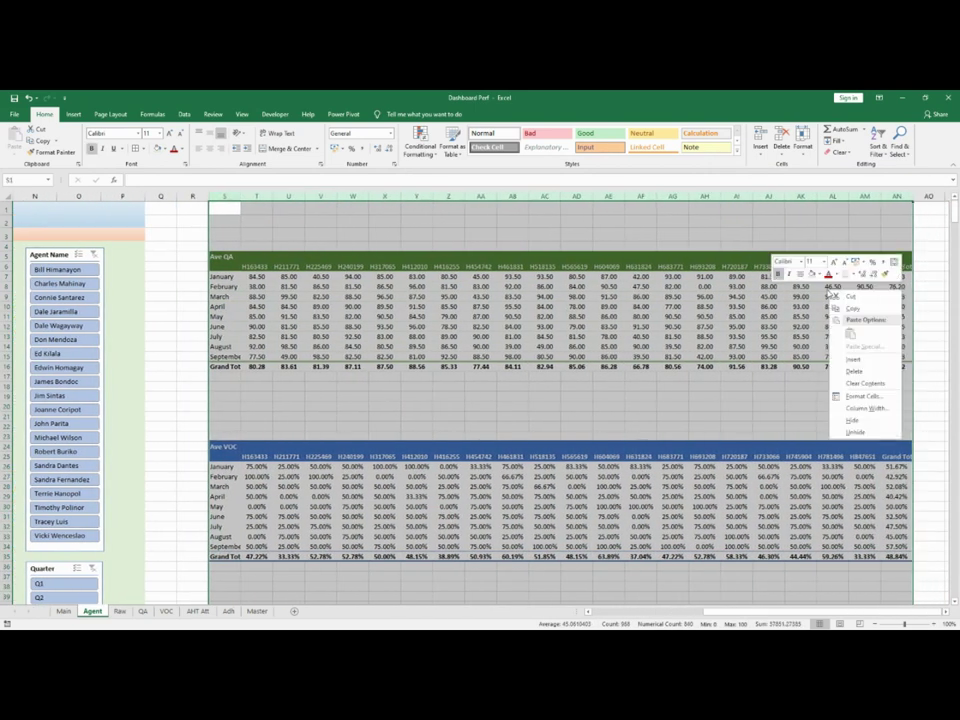
{"action": "left_click", "coordinate": [850, 430]}
{"action": "left_click_drag", "start_coordinate": [633, 613], "coordinate": [596, 613]}
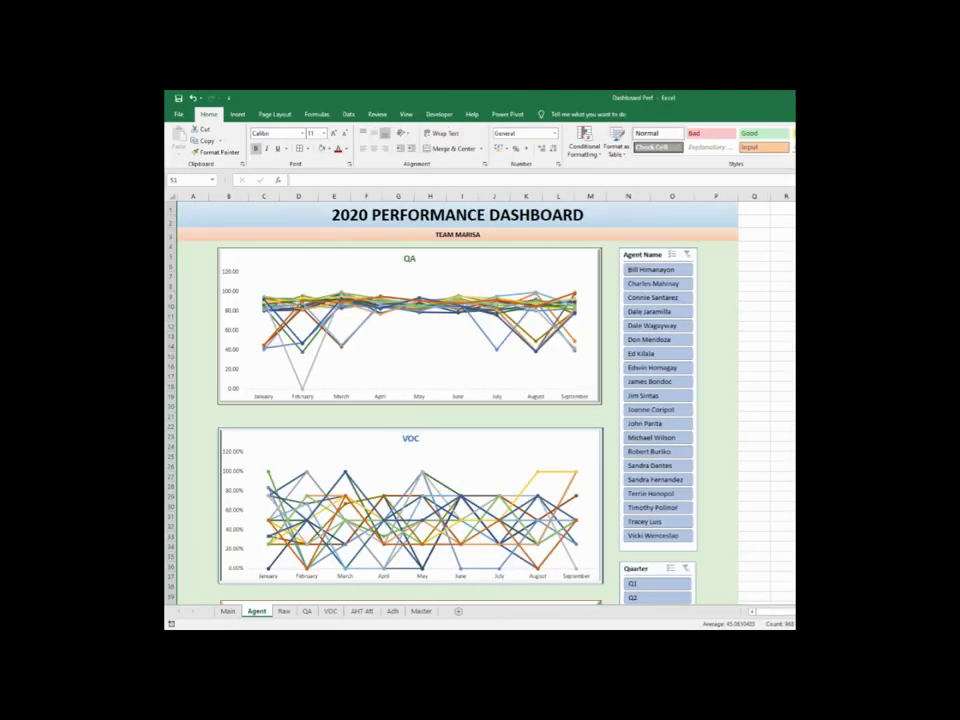
Filter to the first agent, add Data Labels to the QA line chart, then clear the filter
{"action": "left_click", "coordinate": [657, 271]}
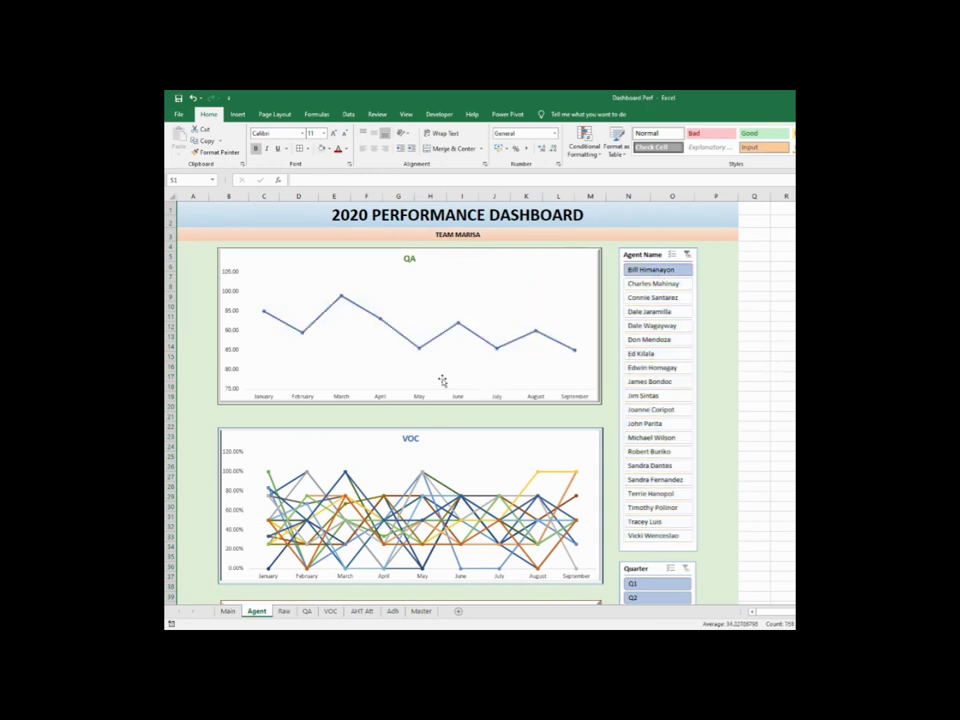
{"action": "left_click", "coordinate": [601, 272]}
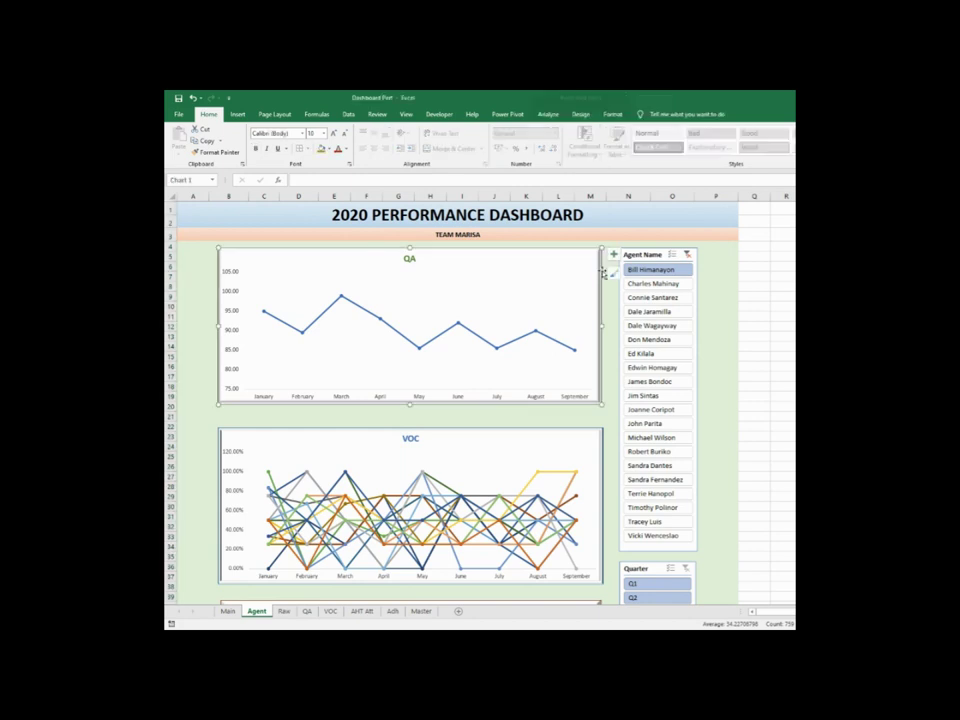
{"action": "left_click", "coordinate": [614, 254]}
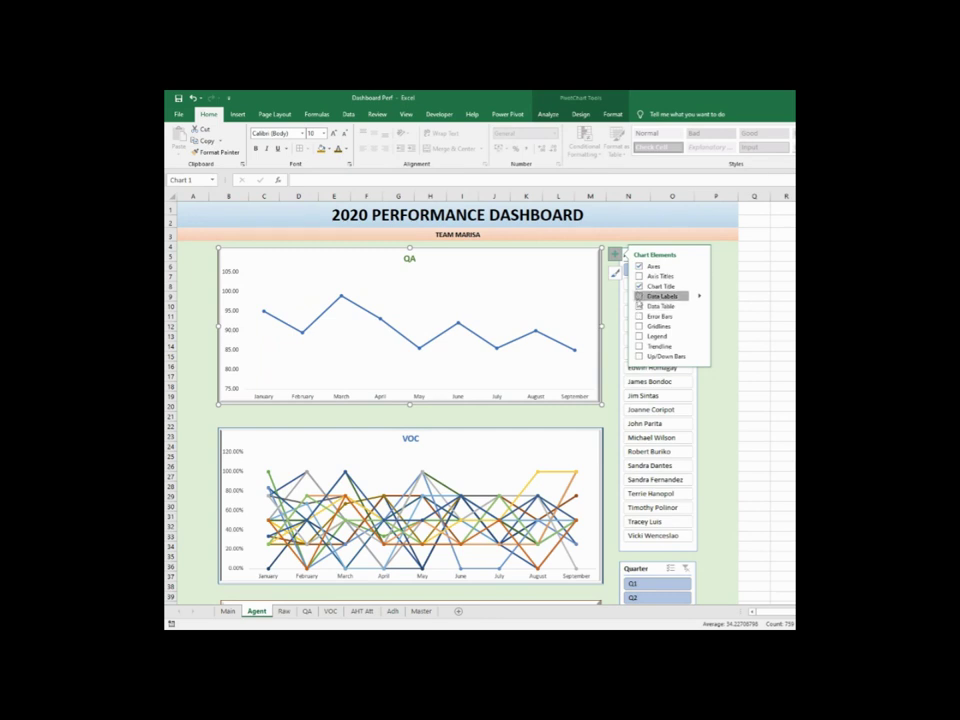
{"action": "left_click", "coordinate": [639, 296]}
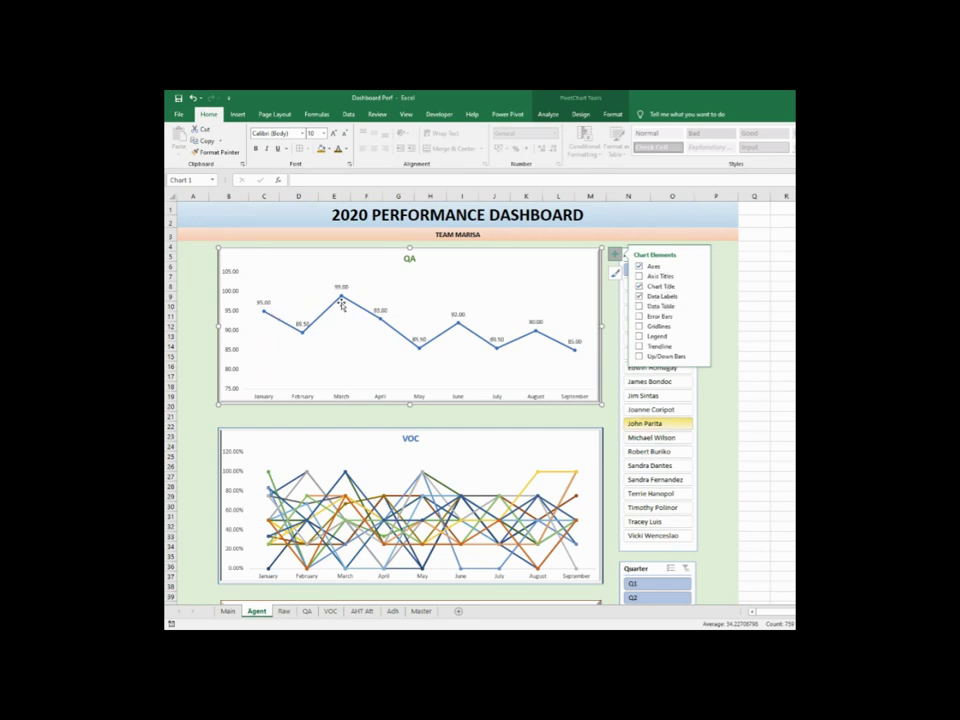
{"action": "left_click", "coordinate": [760, 425]}
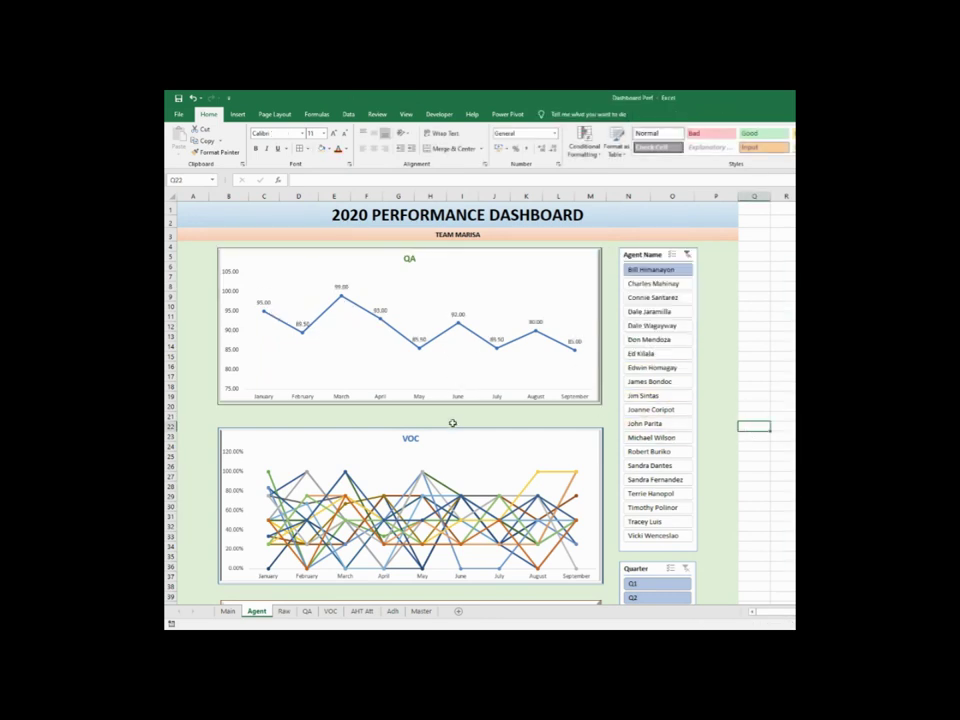
{"action": "left_click", "coordinate": [686, 256]}
Open the Agent Name slicer's Report Connections and enlarge its list of PivotTable10–13
{"action": "right_click", "coordinate": [672, 299]}
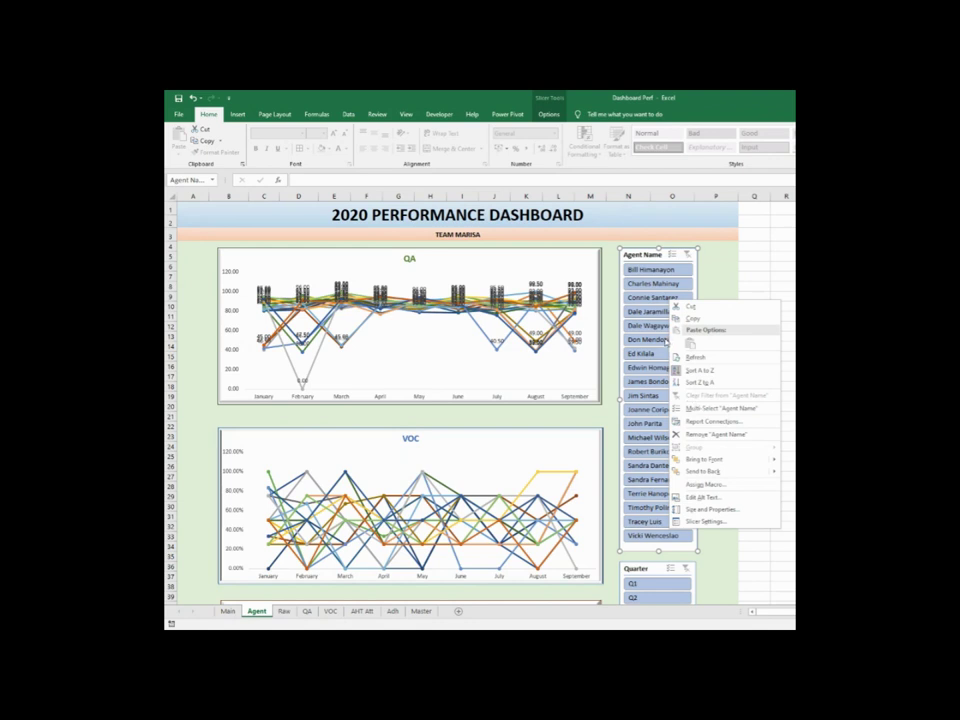
{"action": "key", "text": "Escape"}
{"action": "right_click", "coordinate": [667, 341]}
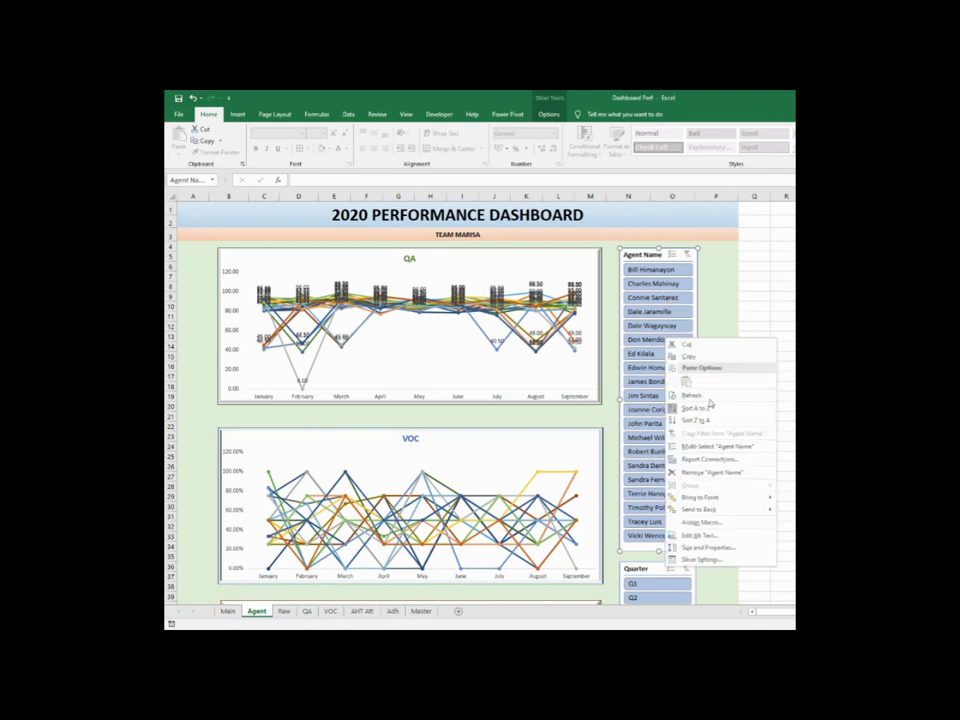
{"action": "left_click", "coordinate": [716, 462]}
{"action": "left_click_drag", "start_coordinate": [733, 435], "coordinate": [747, 280]}
{"action": "left_click_drag", "start_coordinate": [700, 361], "coordinate": [700, 508]}
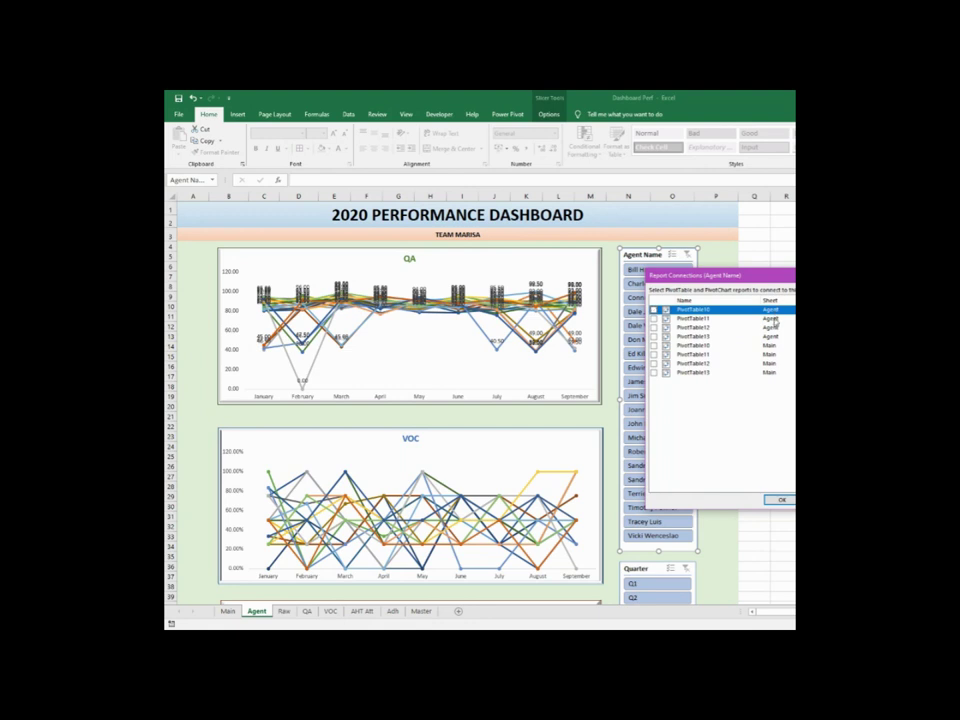
Connect the Agent Name slicer to PivotTable10, 11, 12 and 13
{"action": "left_click", "coordinate": [774, 318]}
{"action": "left_click", "coordinate": [772, 327]}
{"action": "left_click", "coordinate": [770, 337]}
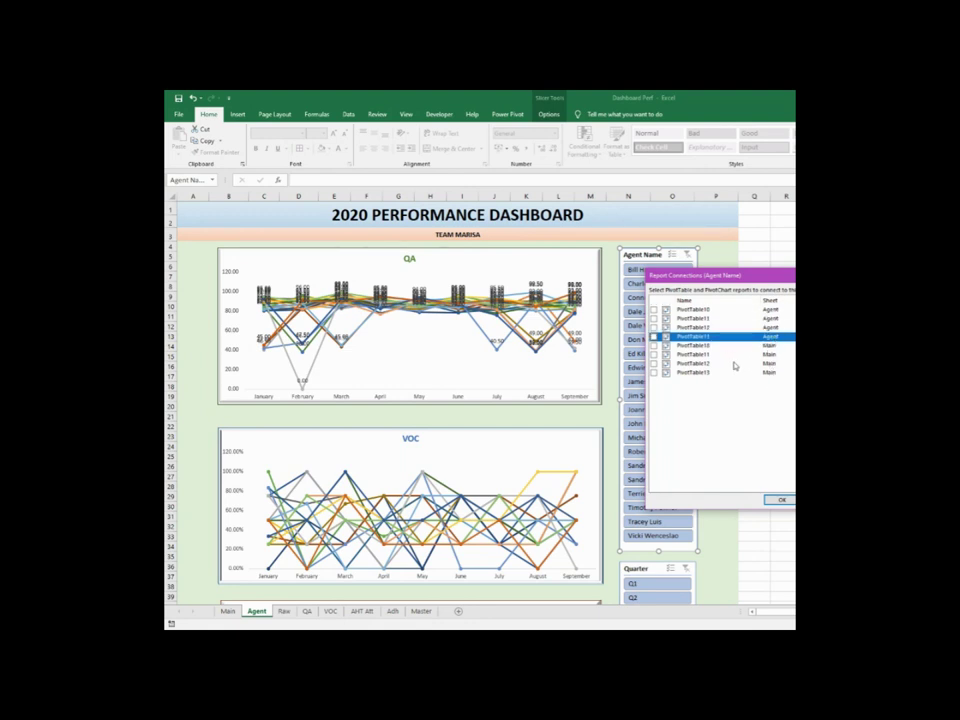
{"action": "left_click", "coordinate": [654, 310]}
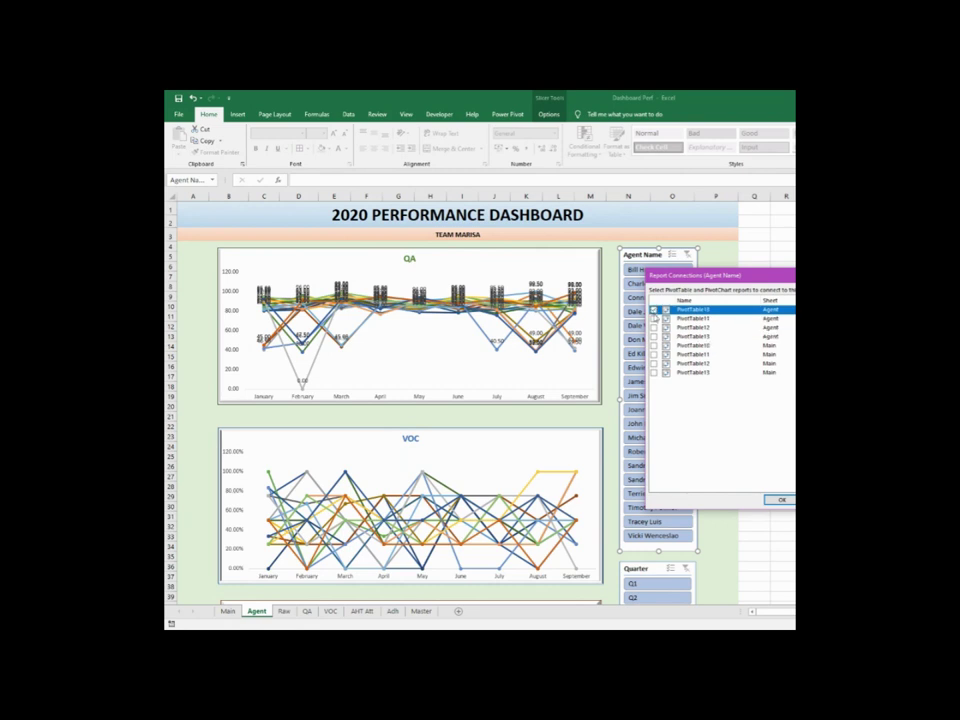
{"action": "left_click", "coordinate": [654, 319]}
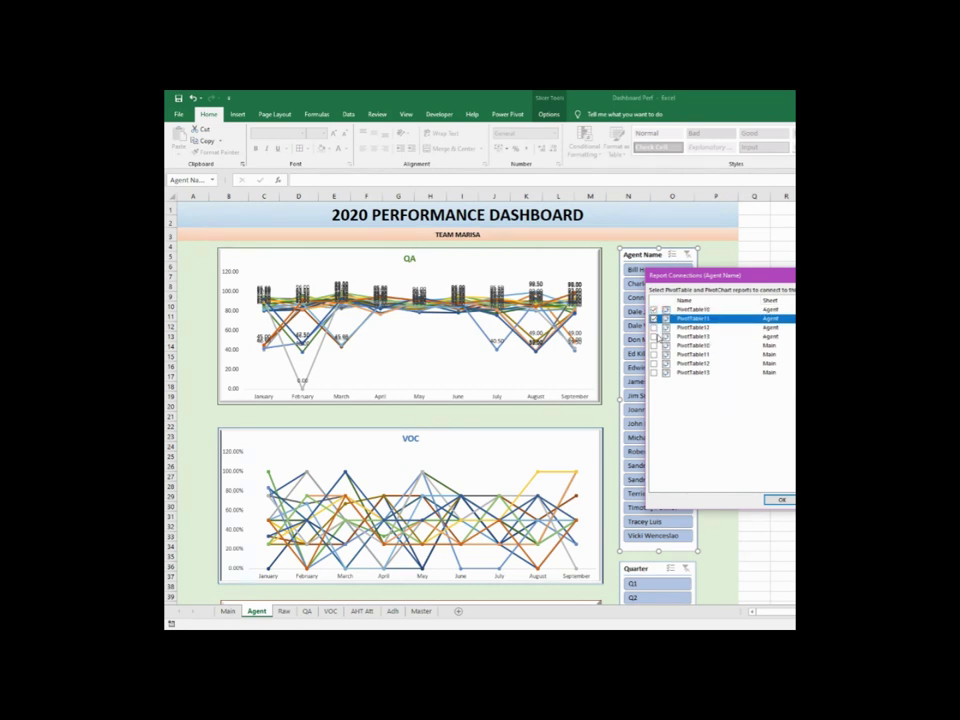
{"action": "left_click", "coordinate": [654, 327]}
{"action": "left_click", "coordinate": [654, 336]}
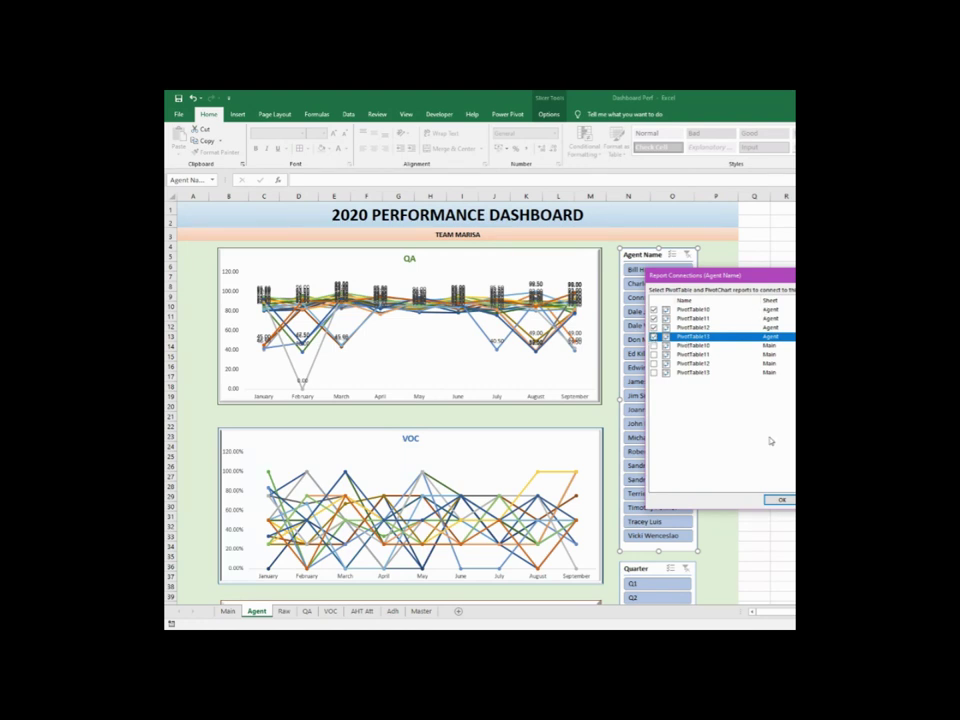
{"action": "left_click", "coordinate": [781, 499]}
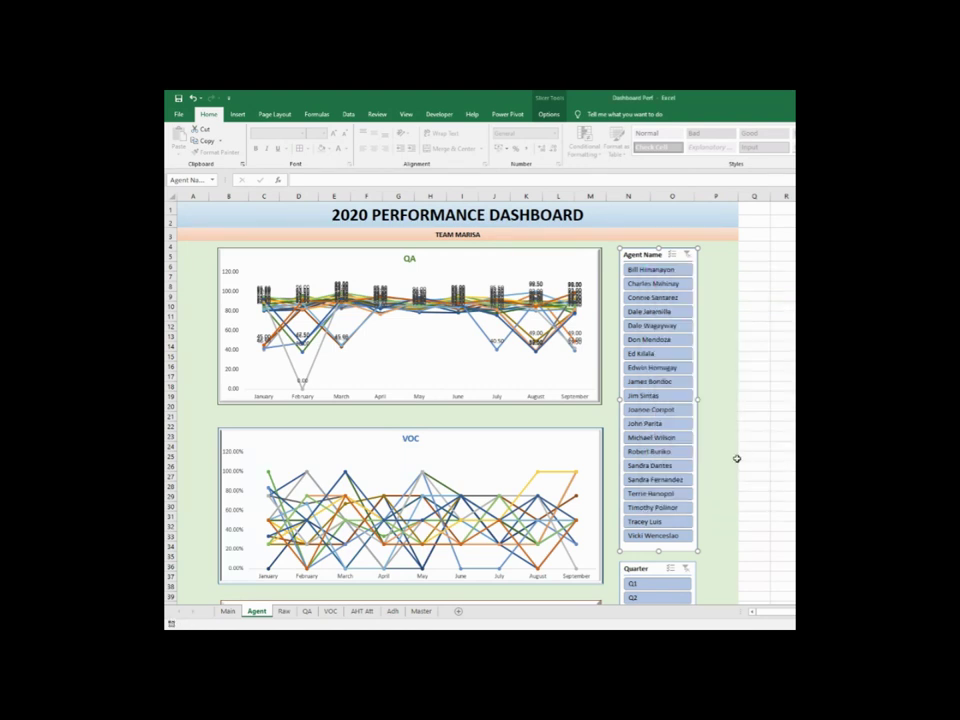
Connect the Quarter slicer to PivotTable11, 12 and 13 via Report Connections
{"action": "scroll", "coordinate": [736, 487], "scroll_direction": "down", "scroll_amount": 4}
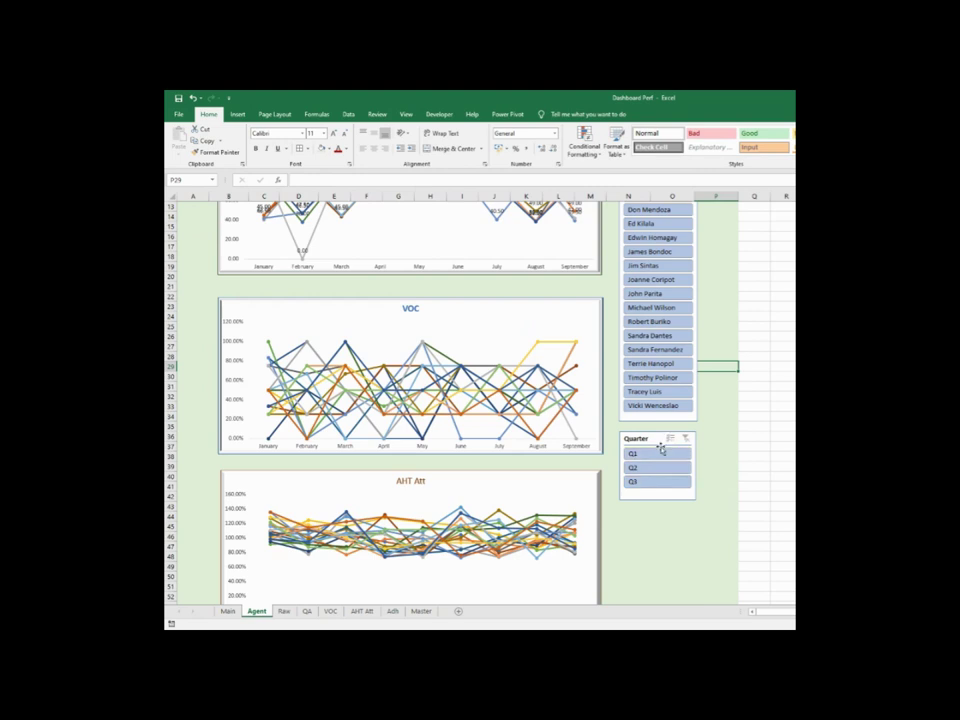
{"action": "right_click", "coordinate": [658, 458]}
{"action": "left_click", "coordinate": [705, 340]}
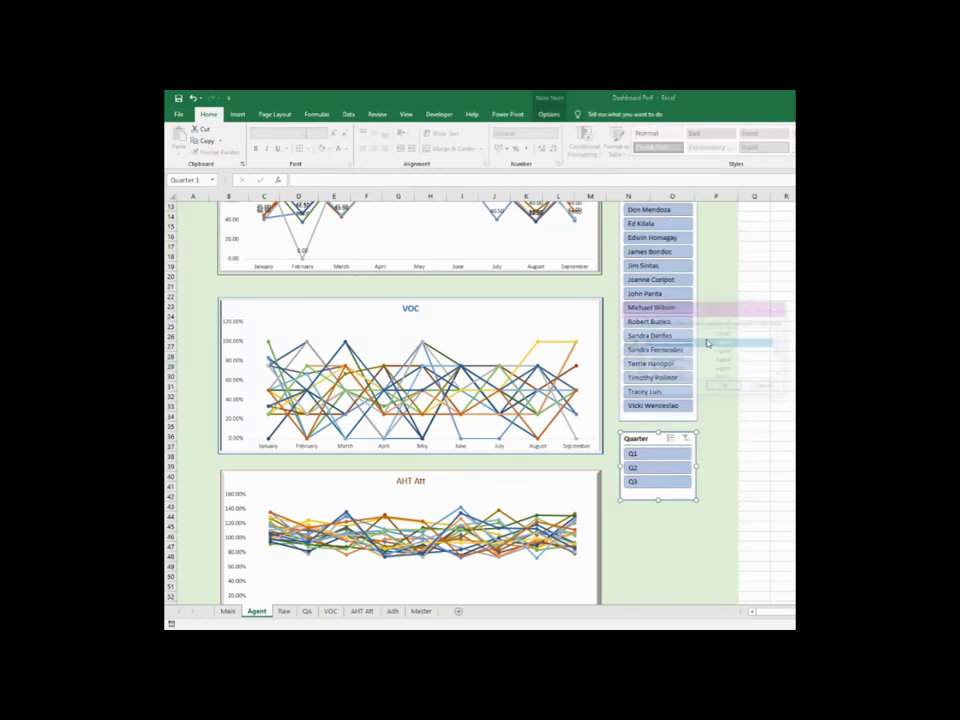
{"action": "left_click", "coordinate": [627, 351]}
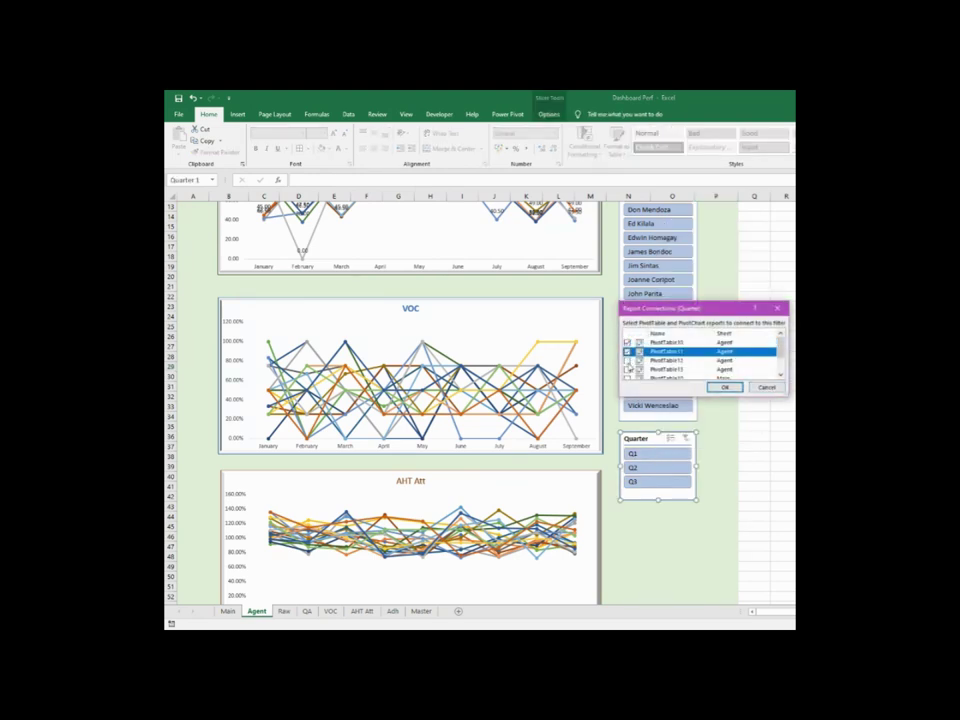
{"action": "left_click", "coordinate": [627, 360]}
{"action": "left_click", "coordinate": [627, 369]}
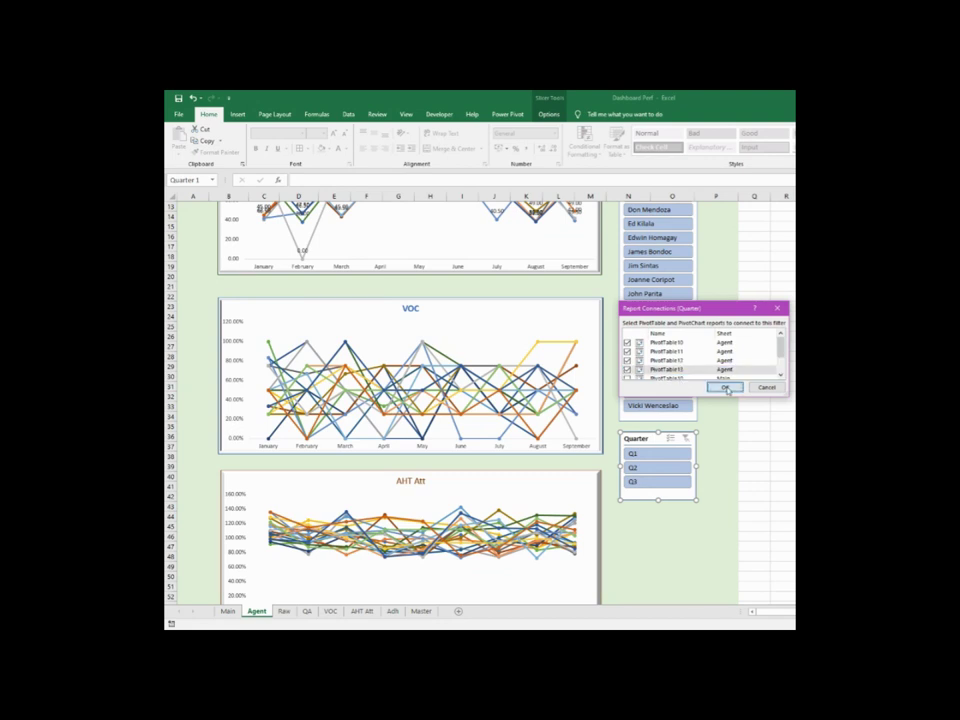
{"action": "left_click", "coordinate": [726, 388]}
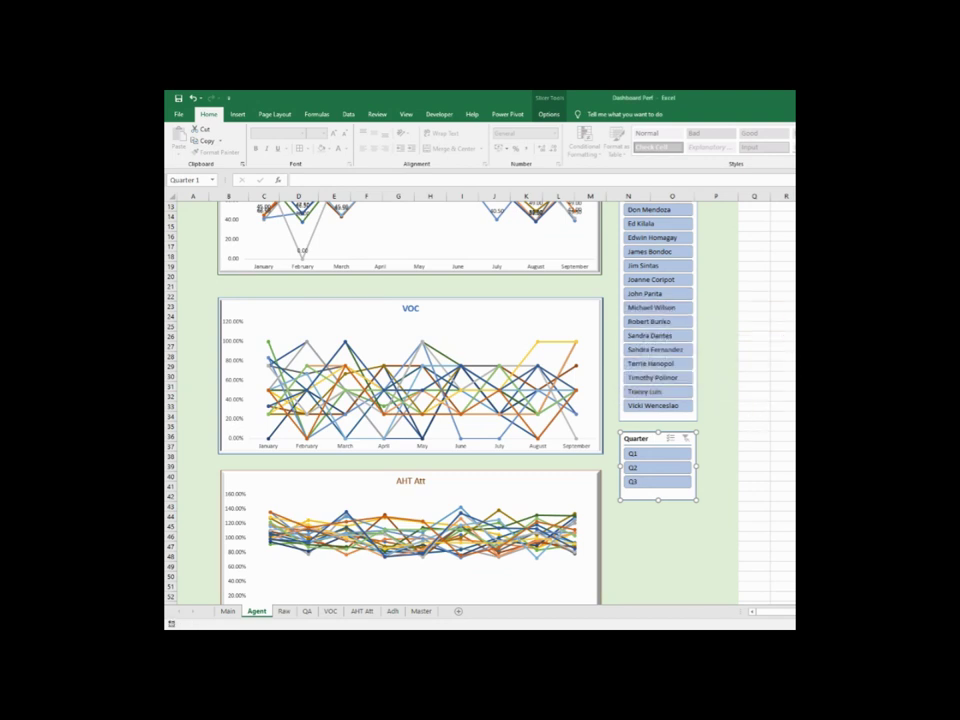
Pick a single agent in the Agent Name slicer to filter the charts
{"action": "scroll", "coordinate": [660, 350], "scroll_direction": "up", "scroll_amount": 4}
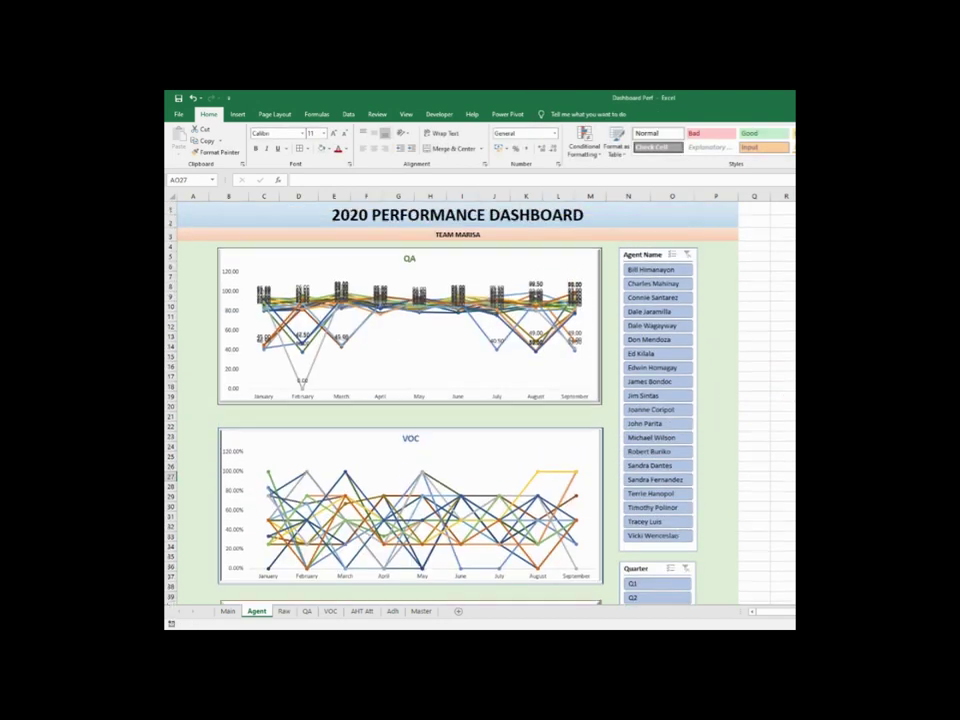
{"action": "left_click", "coordinate": [657, 284]}
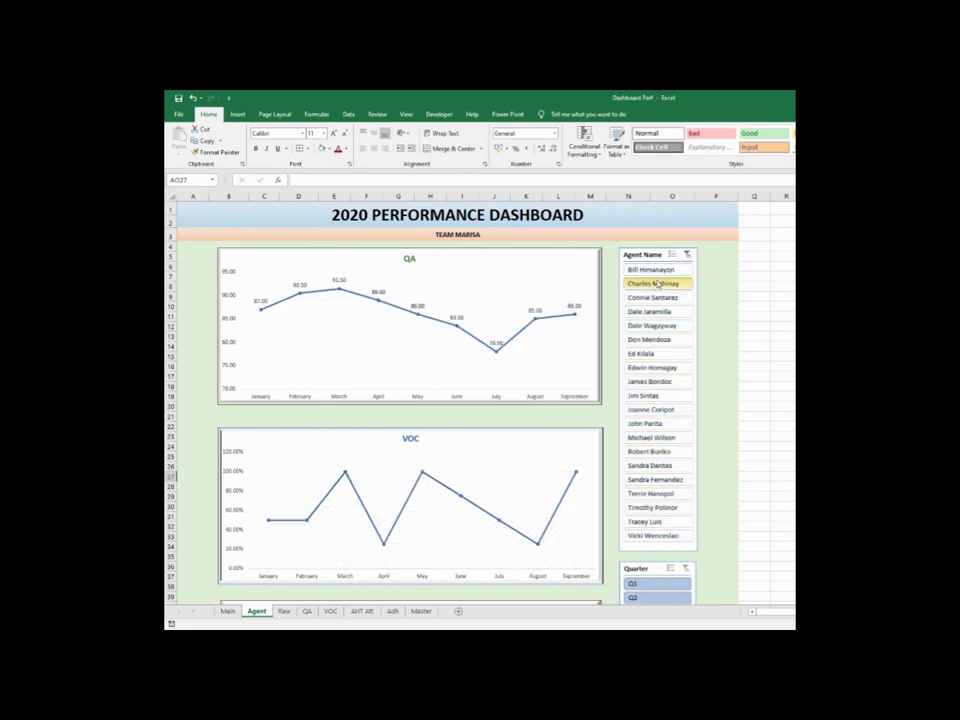
{"action": "scroll", "coordinate": [547, 437], "scroll_direction": "down", "scroll_amount": 9}
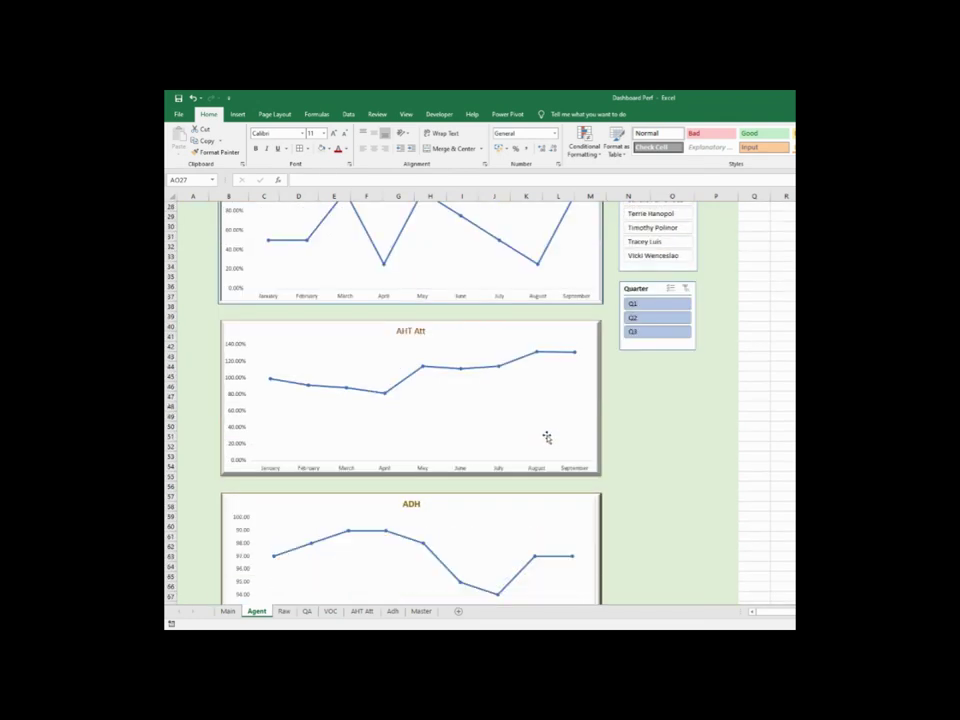
{"action": "scroll", "coordinate": [547, 437], "scroll_direction": "down", "scroll_amount": 3}
Turn on Data Labels for the ADH and AHT Att charts
{"action": "left_click", "coordinate": [590, 472]}
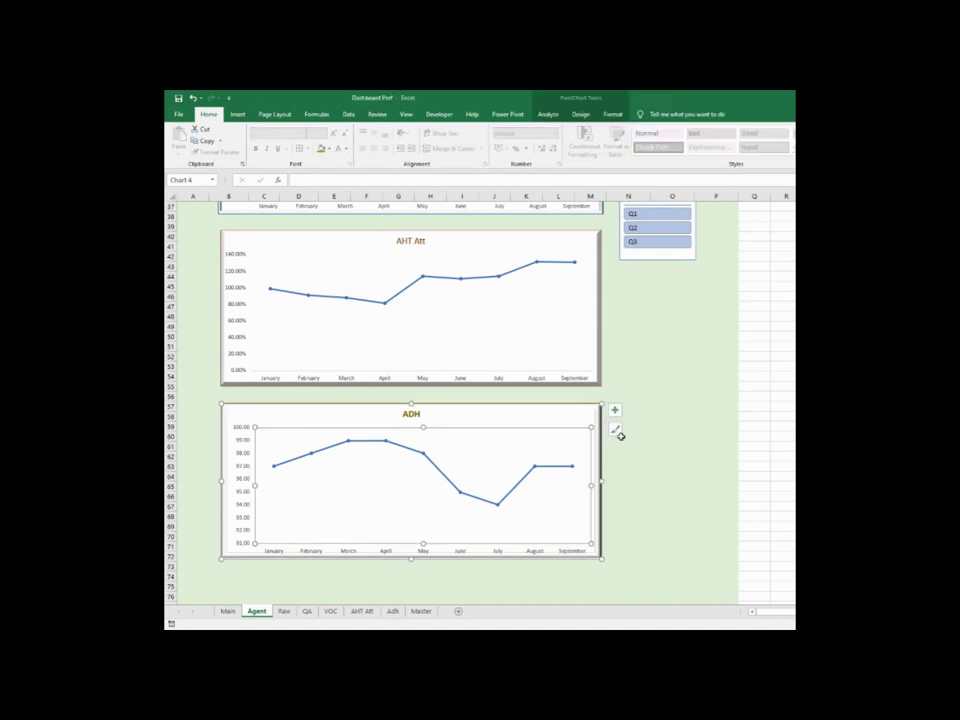
{"action": "left_click", "coordinate": [614, 409]}
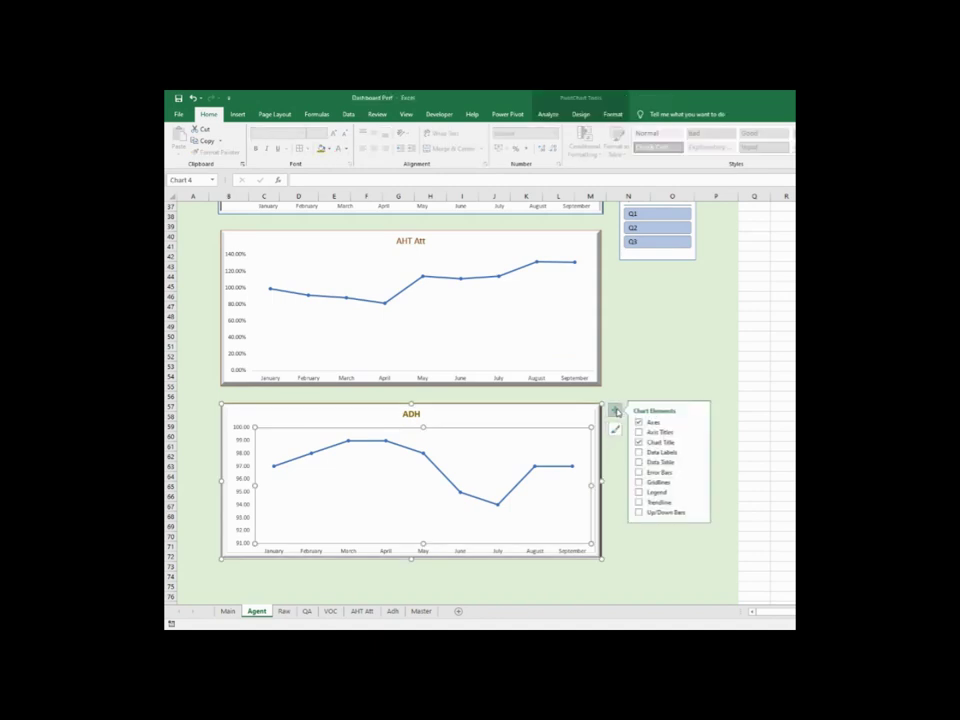
{"action": "left_click", "coordinate": [639, 452]}
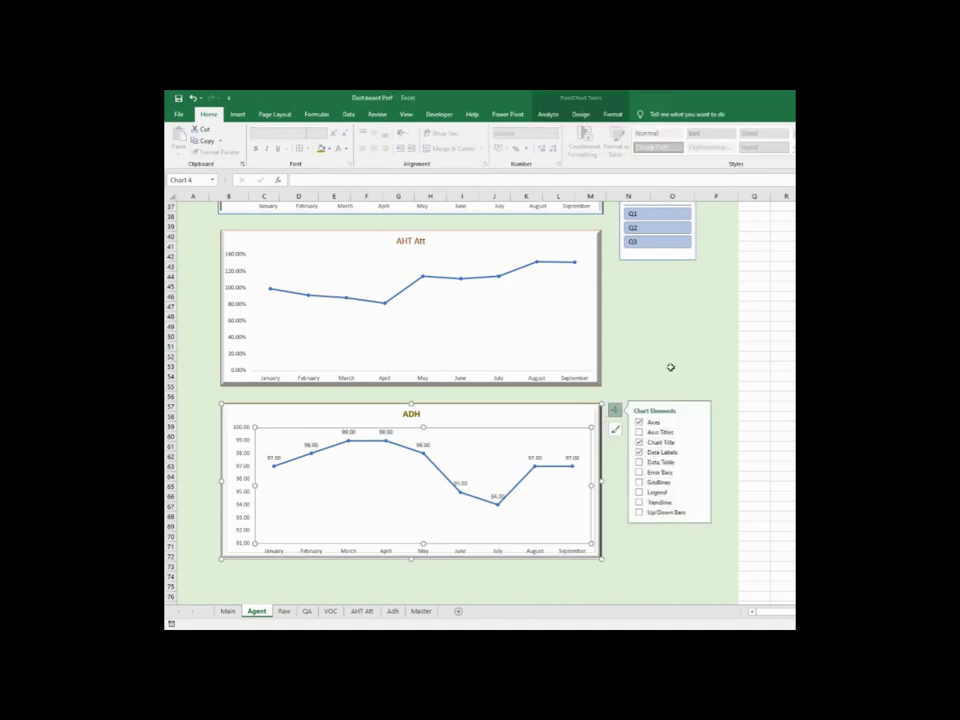
{"action": "left_click", "coordinate": [600, 284]}
{"action": "left_click", "coordinate": [614, 238]}
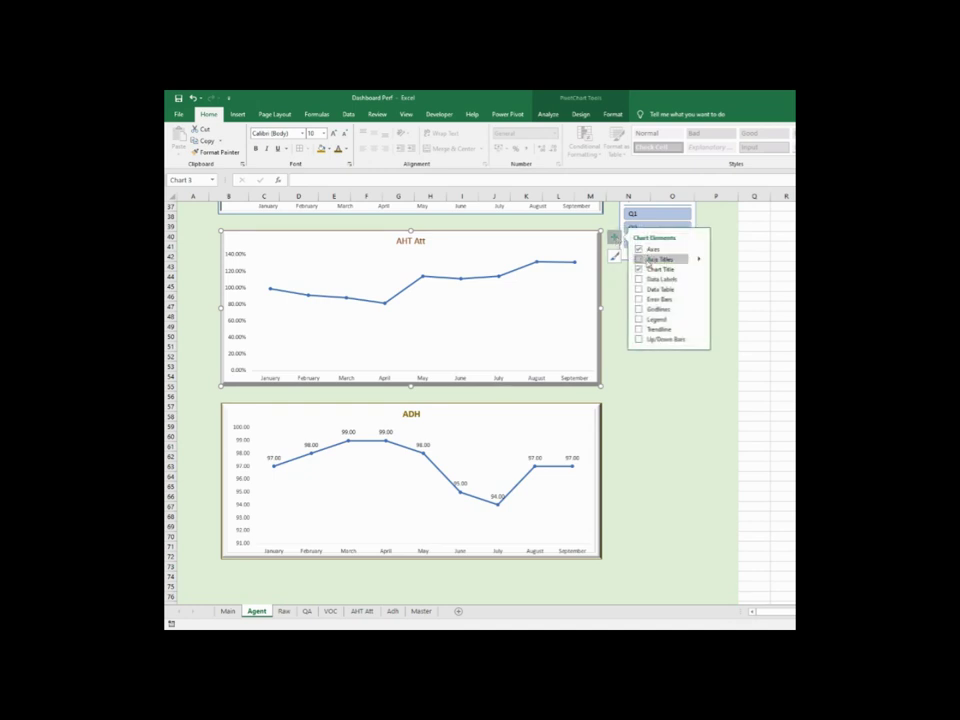
{"action": "left_click", "coordinate": [640, 279]}
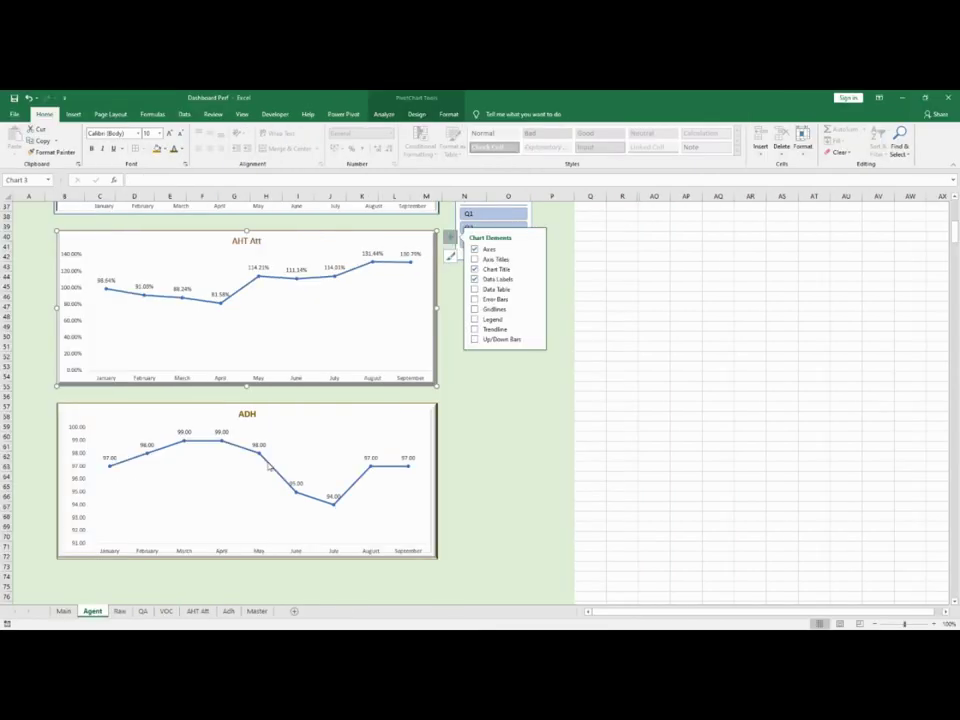
Add a linear trendline to the ADH series and make its outline pink
{"action": "left_click", "coordinate": [437, 461]}
{"action": "right_click", "coordinate": [268, 467]}
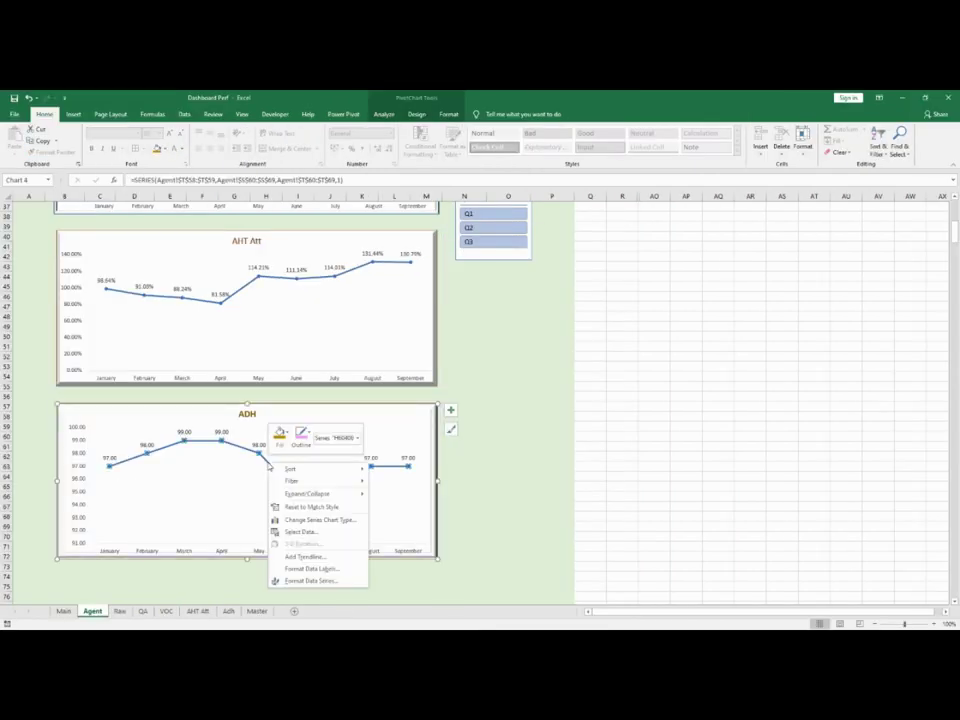
{"action": "left_click", "coordinate": [311, 558]}
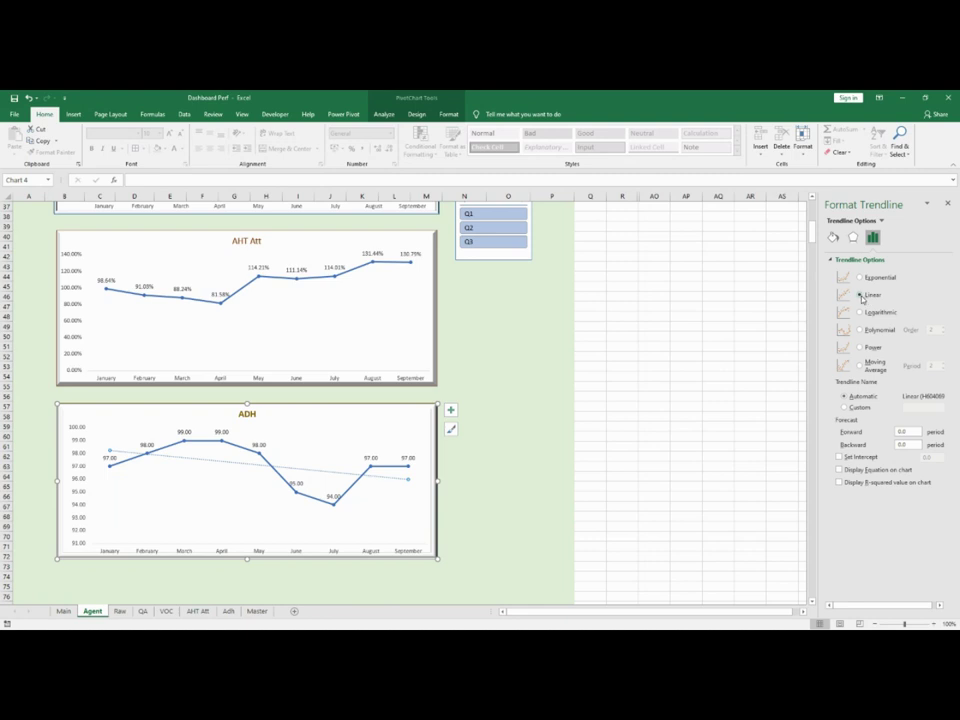
{"action": "left_click", "coordinate": [349, 487]}
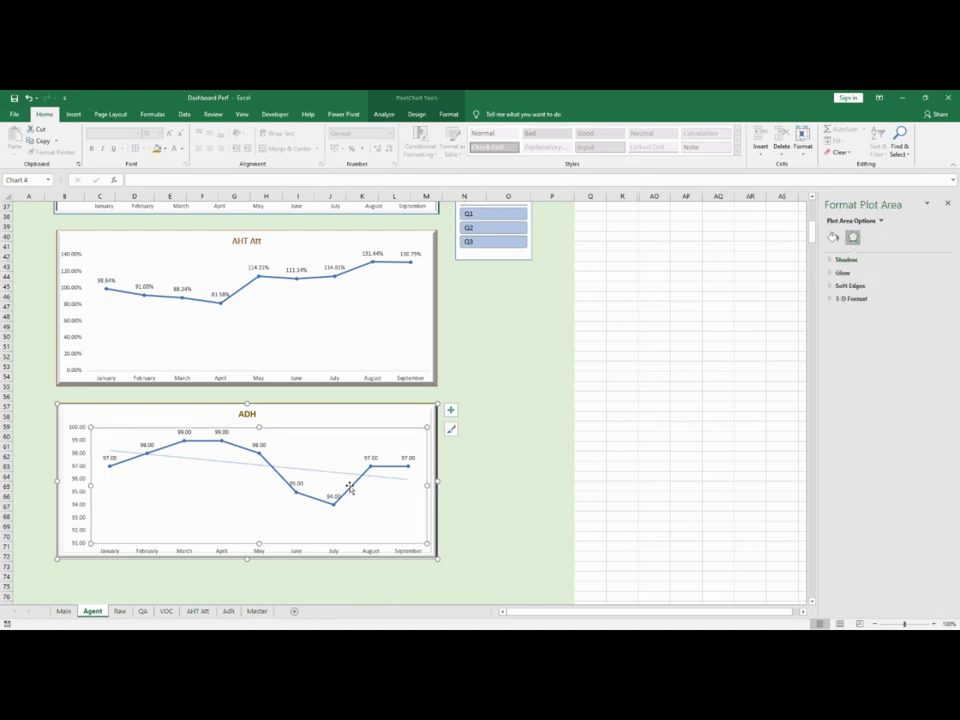
{"action": "left_click", "coordinate": [335, 474]}
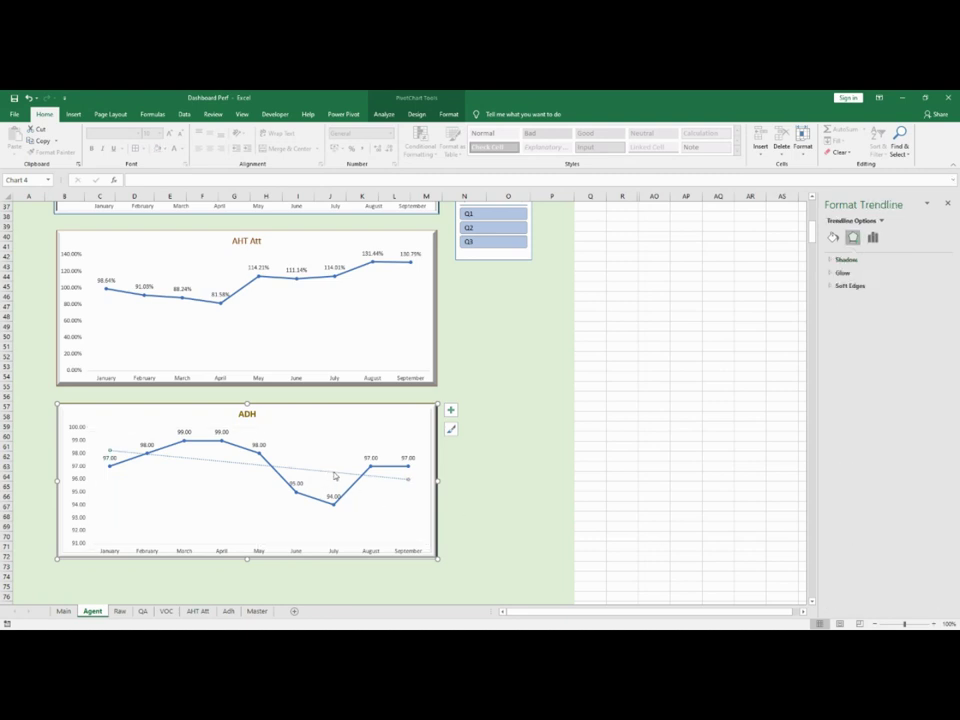
{"action": "right_click", "coordinate": [335, 472]}
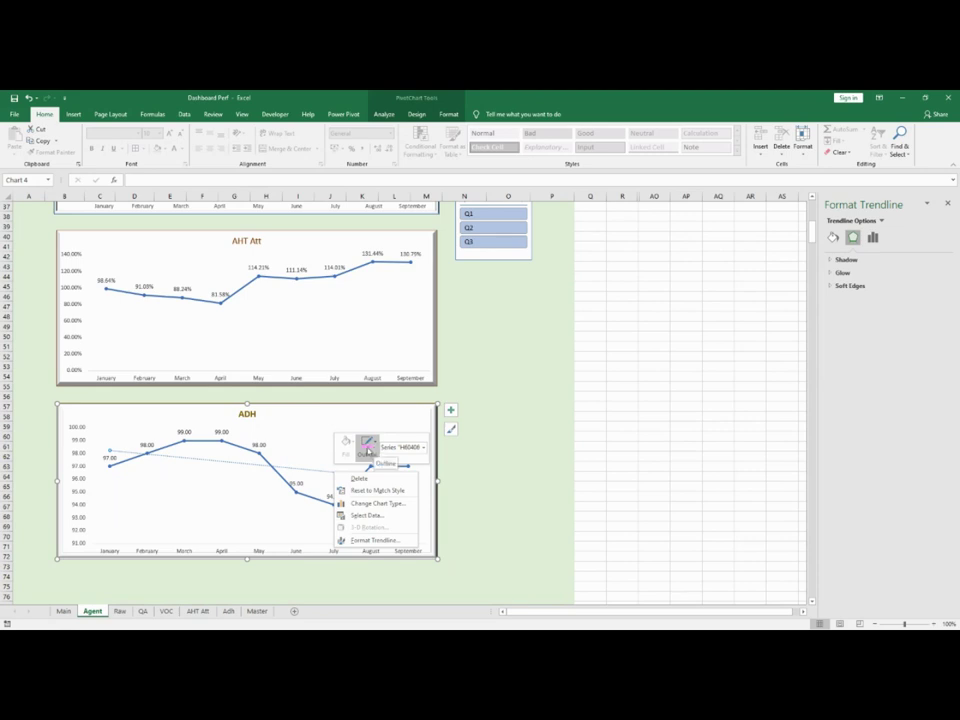
{"action": "left_click", "coordinate": [372, 450]}
{"action": "left_click", "coordinate": [362, 568]}
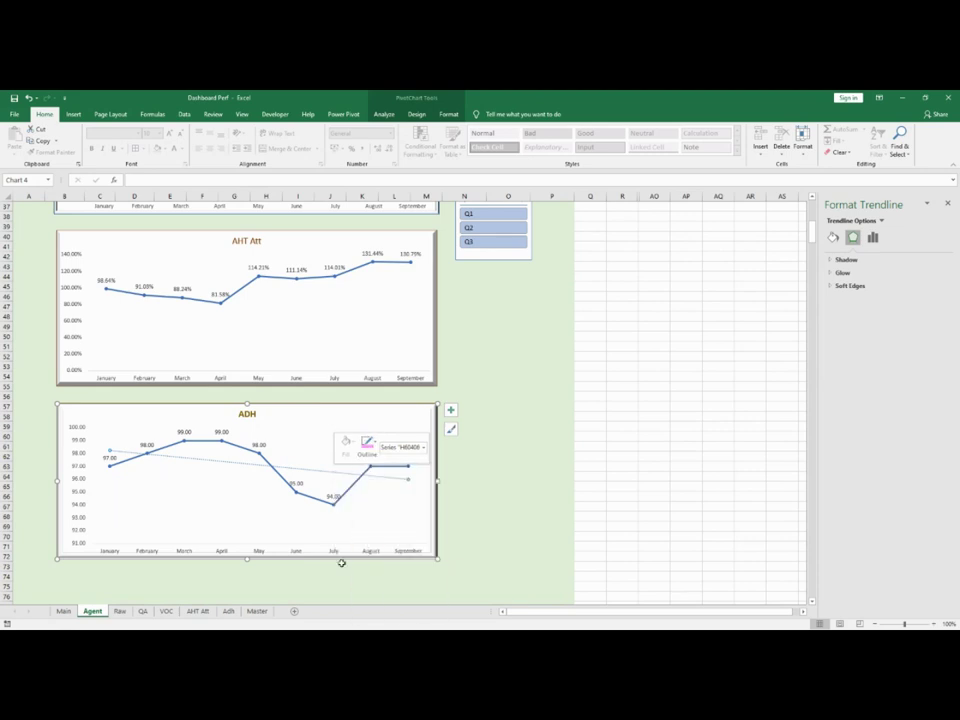
{"action": "left_click", "coordinate": [236, 521]}
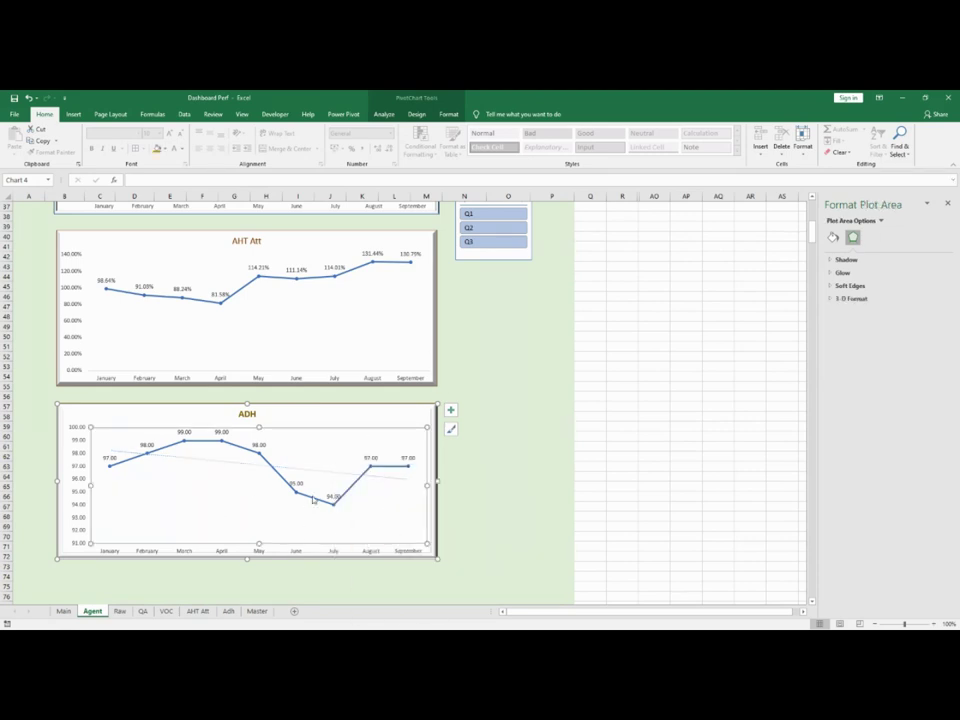
{"action": "scroll", "coordinate": [490, 448], "scroll_direction": "up", "scroll_amount": 2}
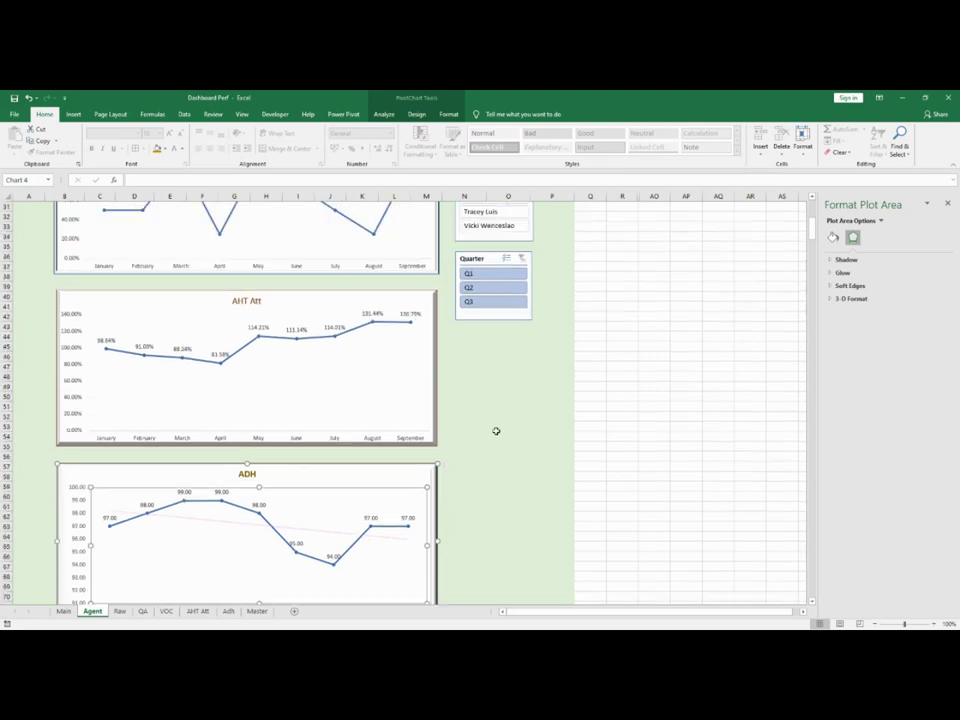
{"action": "scroll", "coordinate": [420, 401], "scroll_direction": "up", "scroll_amount": 3}
Add a linear trendline to the AHT Att series and colour its outline pink
{"action": "left_click", "coordinate": [388, 413]}
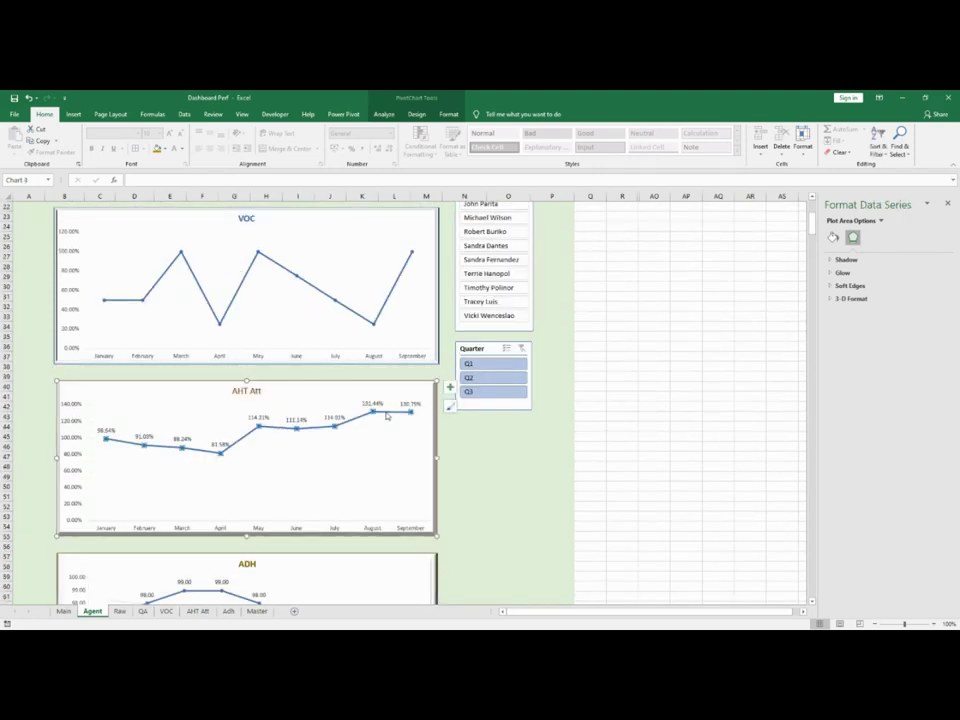
{"action": "right_click", "coordinate": [388, 410]}
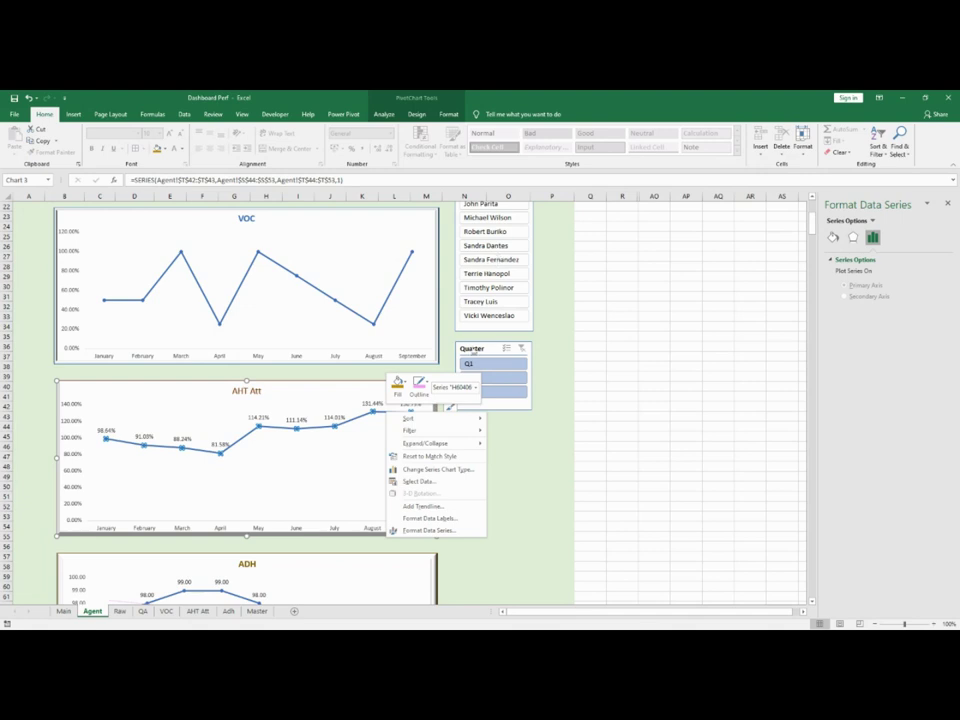
{"action": "left_click", "coordinate": [420, 506]}
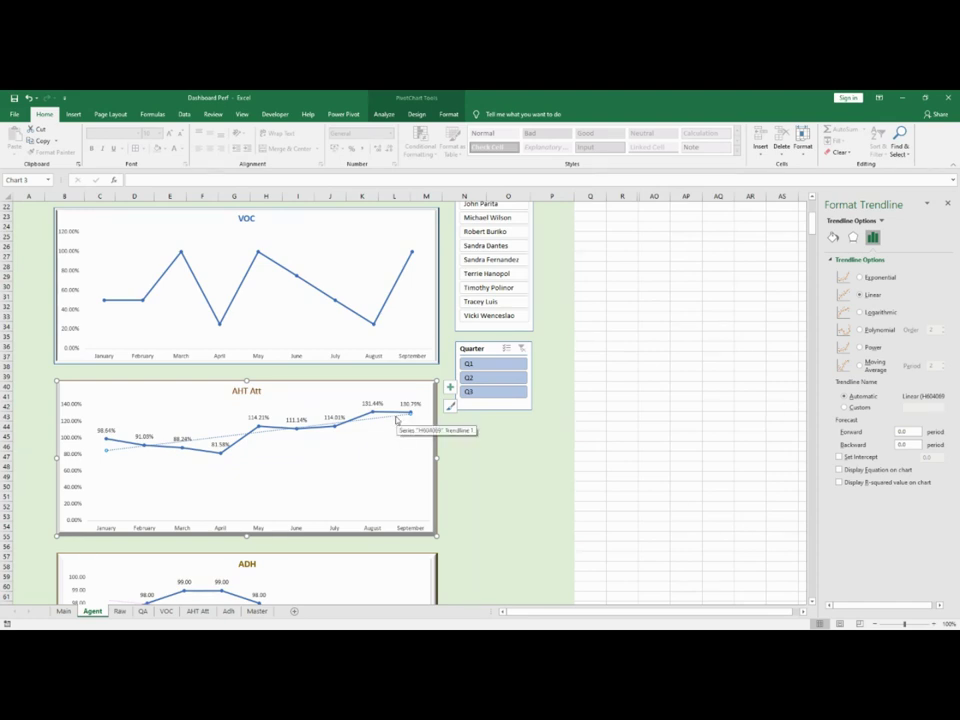
{"action": "right_click", "coordinate": [404, 414]}
{"action": "left_click", "coordinate": [435, 395]}
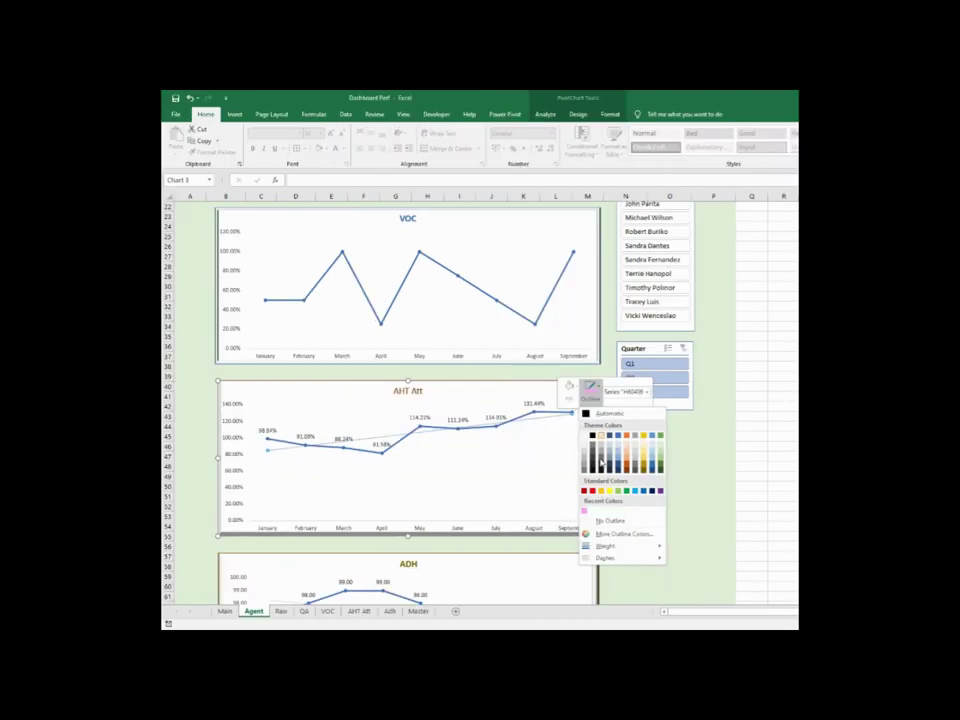
{"action": "left_click", "coordinate": [586, 515]}
{"action": "scroll", "coordinate": [632, 458], "scroll_direction": "up", "scroll_amount": 5}
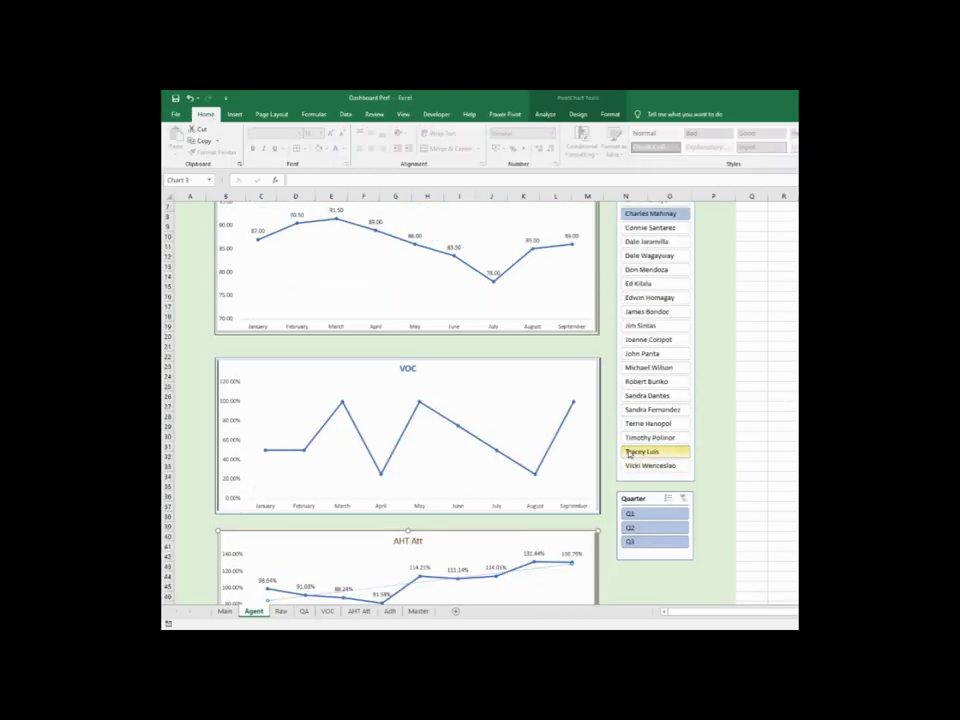
Add data labels and a trendline to the VOC chart, with a pink trendline outline
{"action": "left_click", "coordinate": [597, 378]}
{"action": "left_click", "coordinate": [614, 367]}
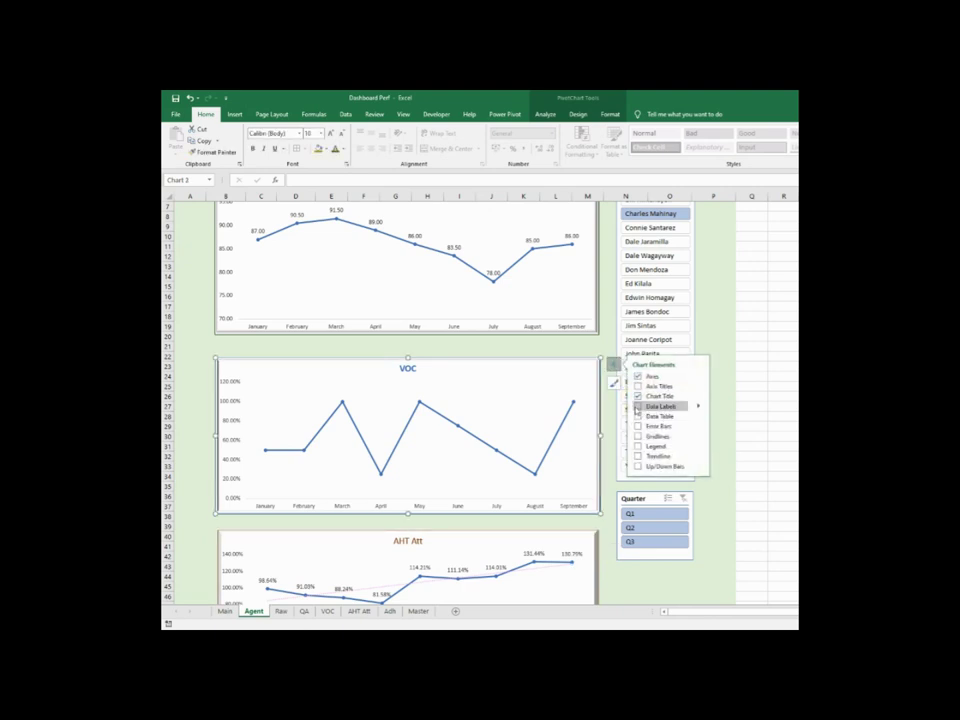
{"action": "left_click", "coordinate": [655, 406]}
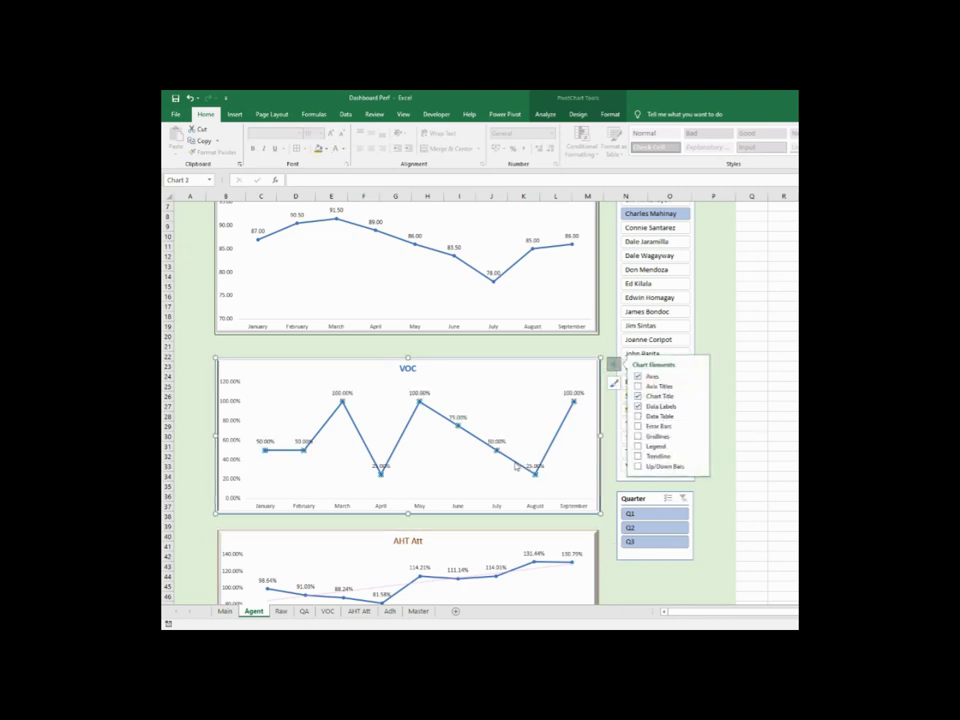
{"action": "right_click", "coordinate": [521, 462]}
{"action": "left_click", "coordinate": [601, 518]}
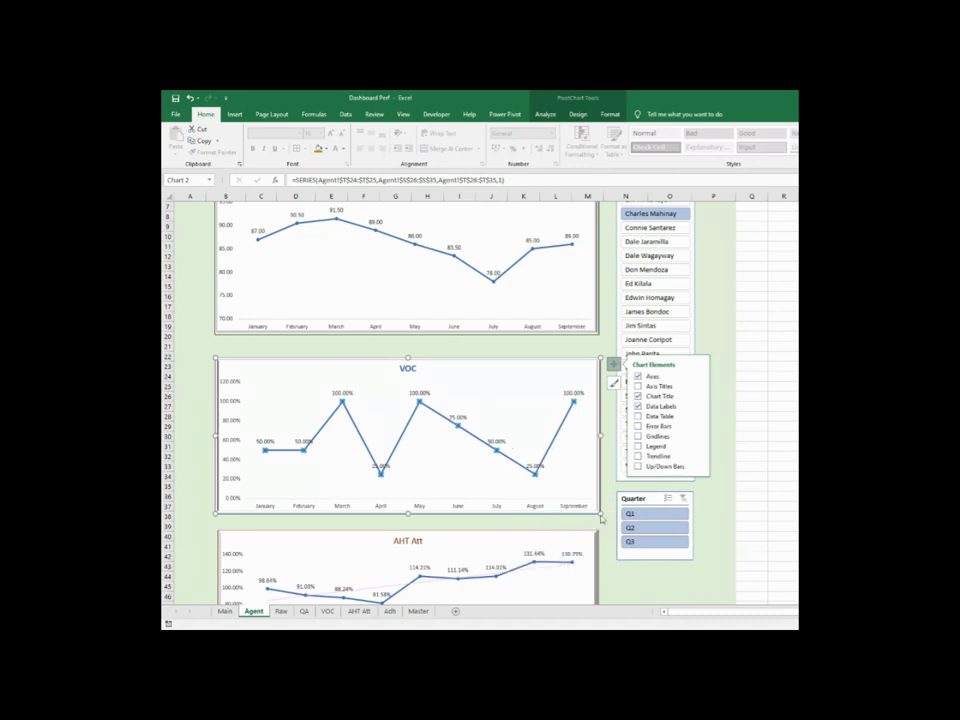
{"action": "left_click", "coordinate": [639, 456]}
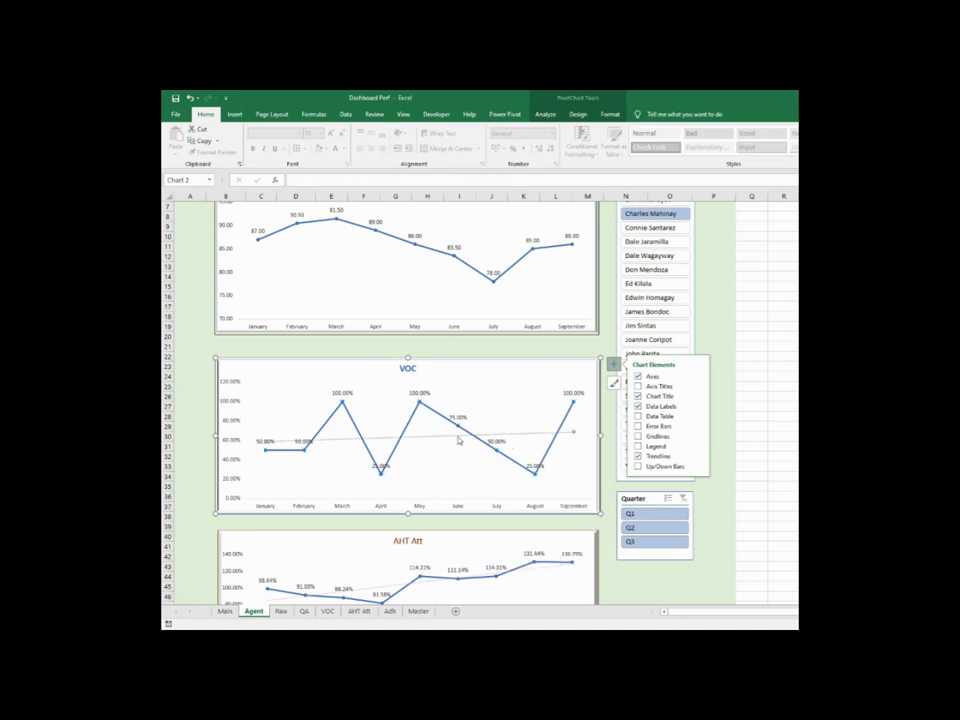
{"action": "right_click", "coordinate": [458, 438]}
{"action": "left_click", "coordinate": [491, 410]}
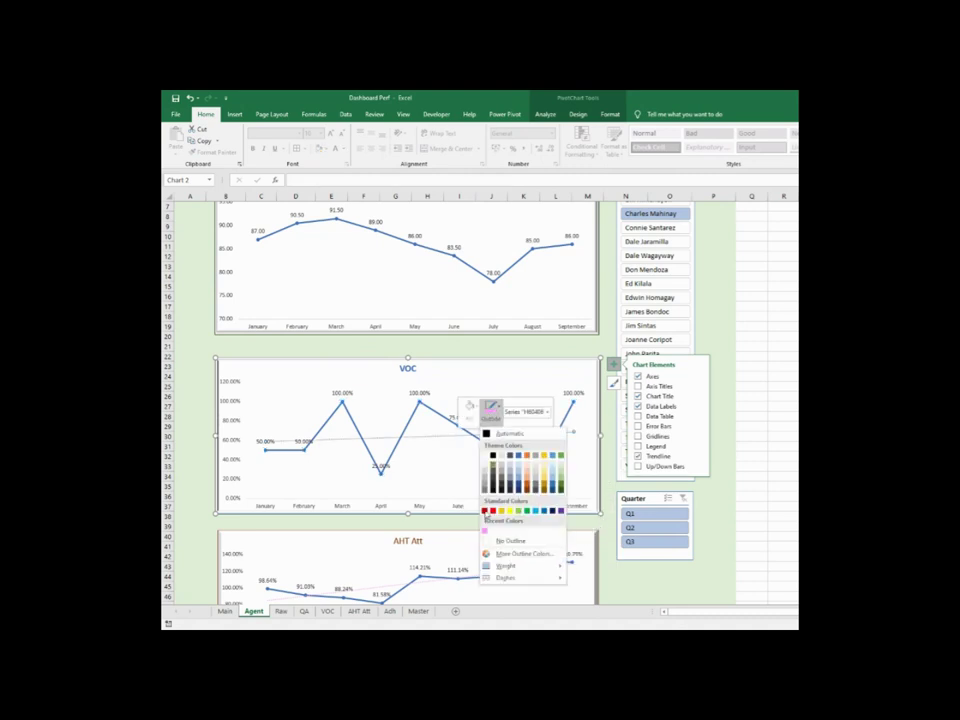
{"action": "left_click", "coordinate": [484, 532]}
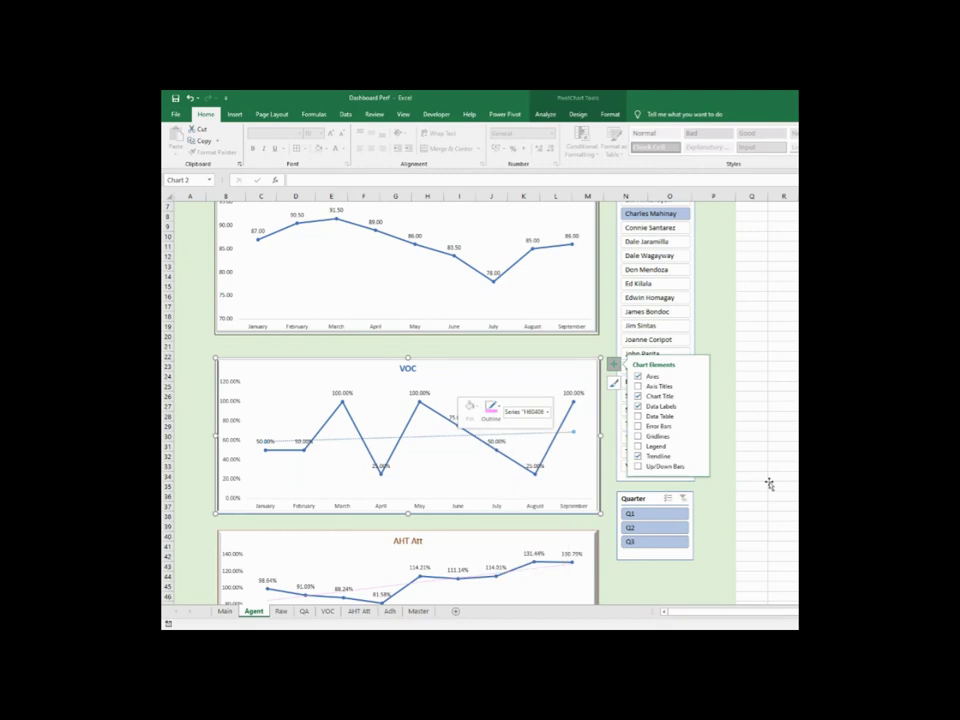
Add a linear trendline to the QA chart and colour its outline pink
{"action": "left_click", "coordinate": [528, 271]}
{"action": "right_click", "coordinate": [517, 268]}
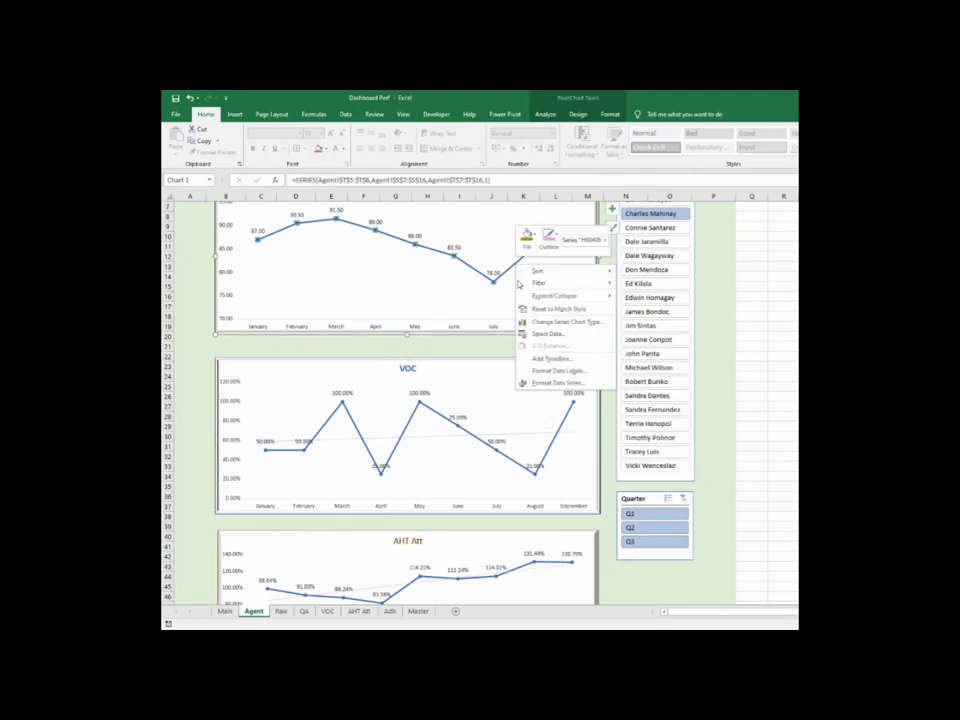
{"action": "left_click", "coordinate": [590, 360]}
{"action": "key", "text": "F4"}
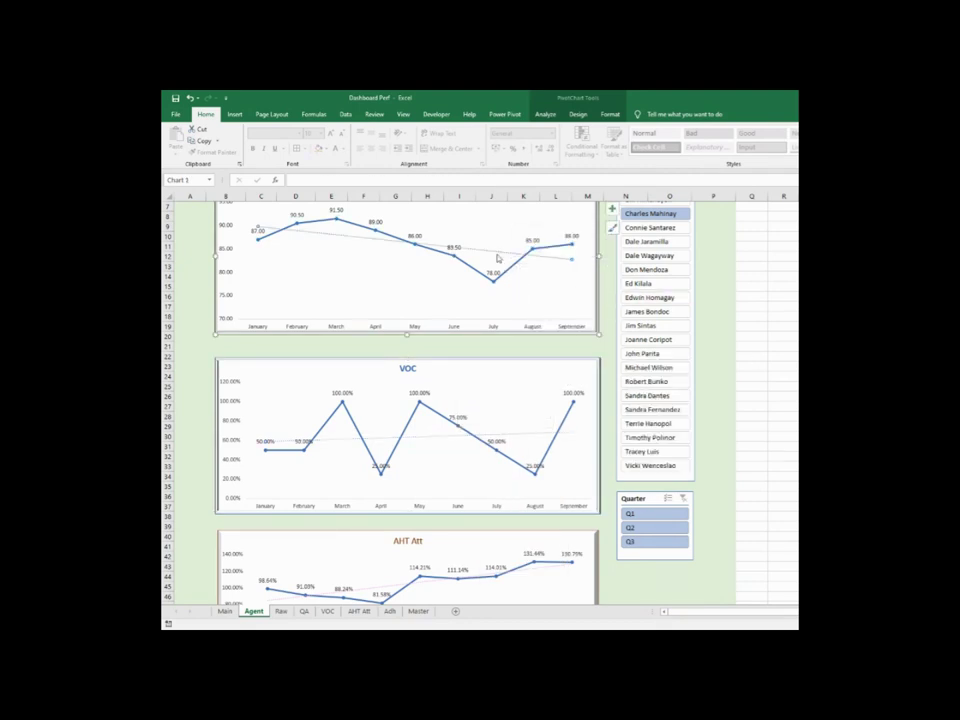
{"action": "right_click", "coordinate": [497, 256]}
{"action": "left_click", "coordinate": [531, 222]}
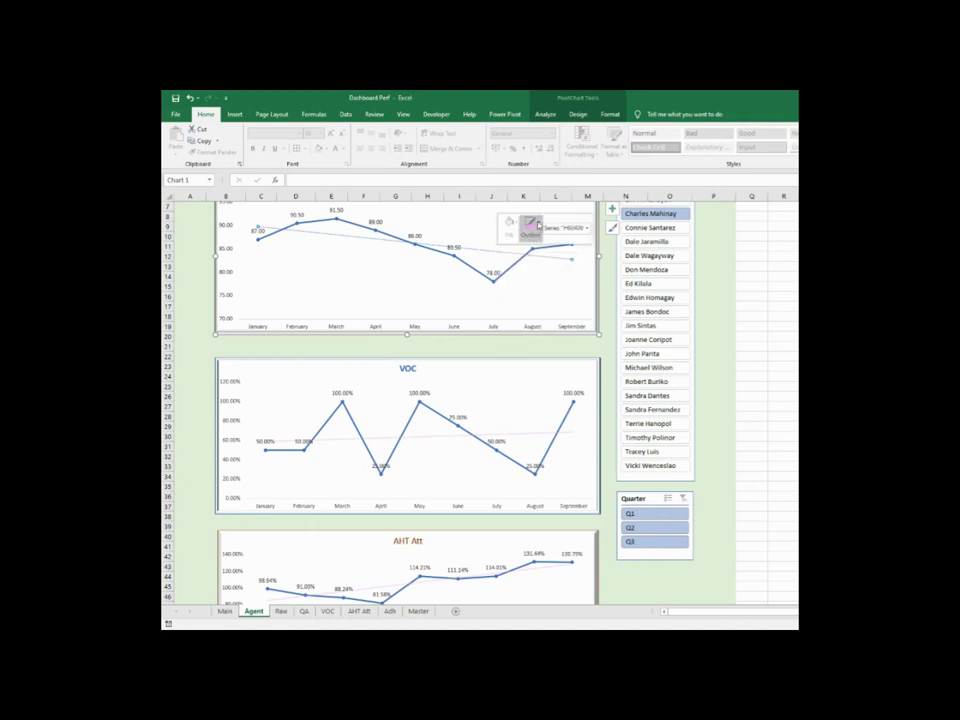
{"action": "left_click", "coordinate": [525, 347]}
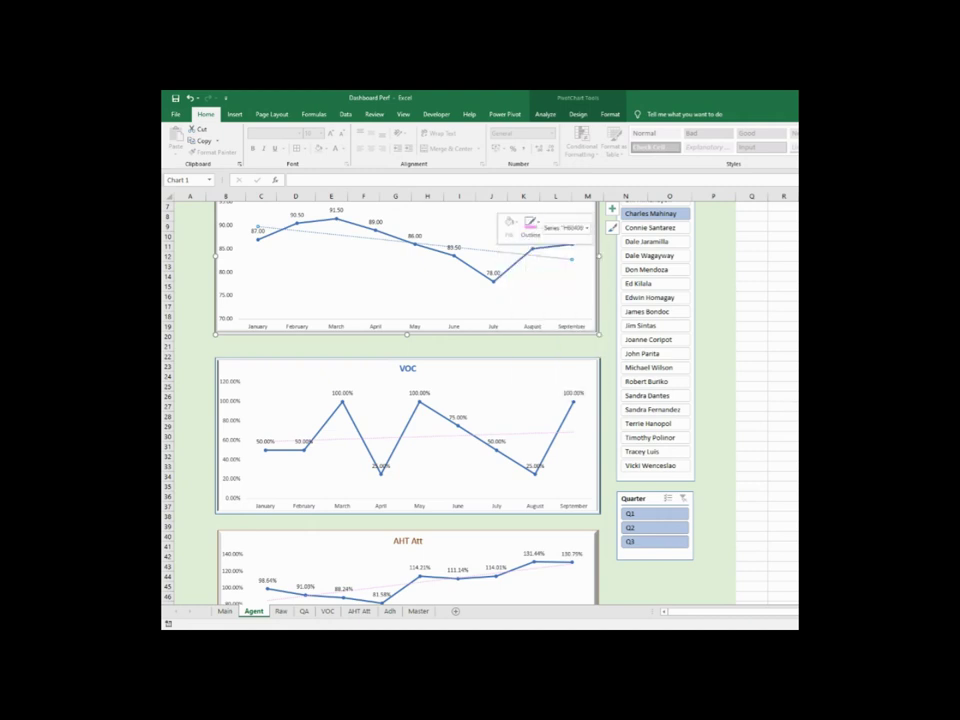
{"action": "left_click", "coordinate": [602, 396]}
{"action": "scroll", "coordinate": [574, 386], "scroll_direction": "up", "scroll_amount": 2}
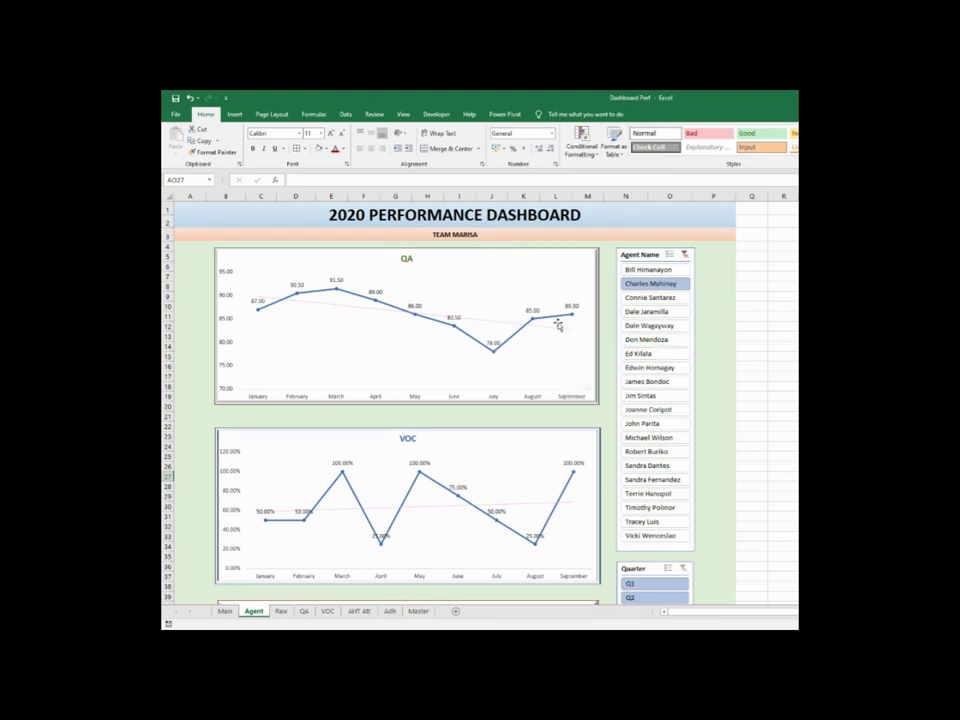
Filter all dashboard charts to Q3 in the Quarter slicer
{"action": "scroll", "coordinate": [641, 437], "scroll_direction": "down", "scroll_amount": 2}
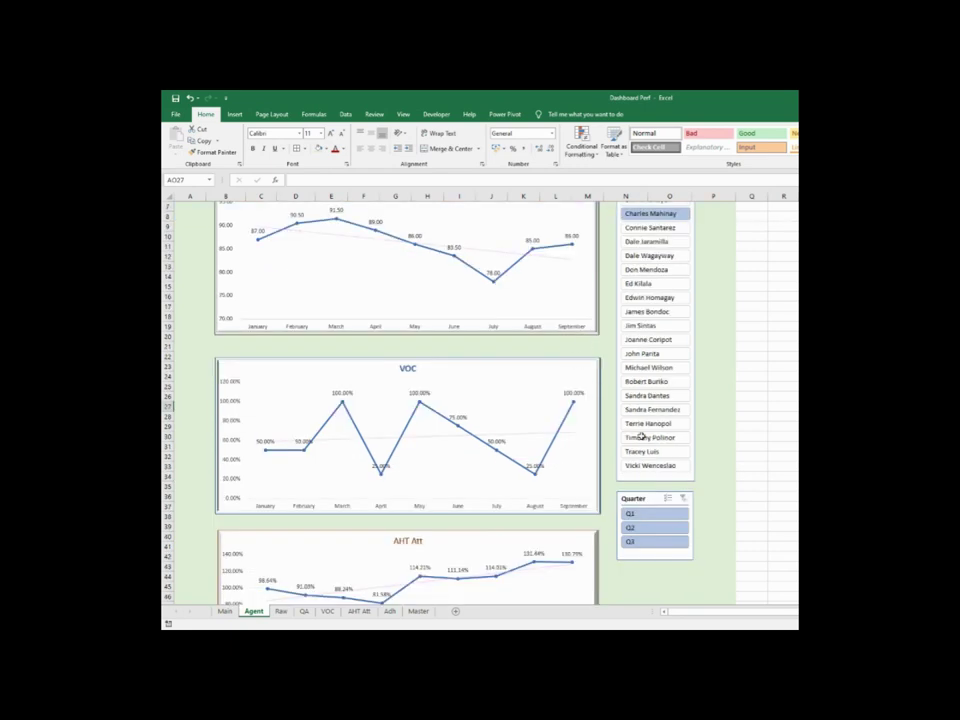
{"action": "left_click", "coordinate": [650, 541]}
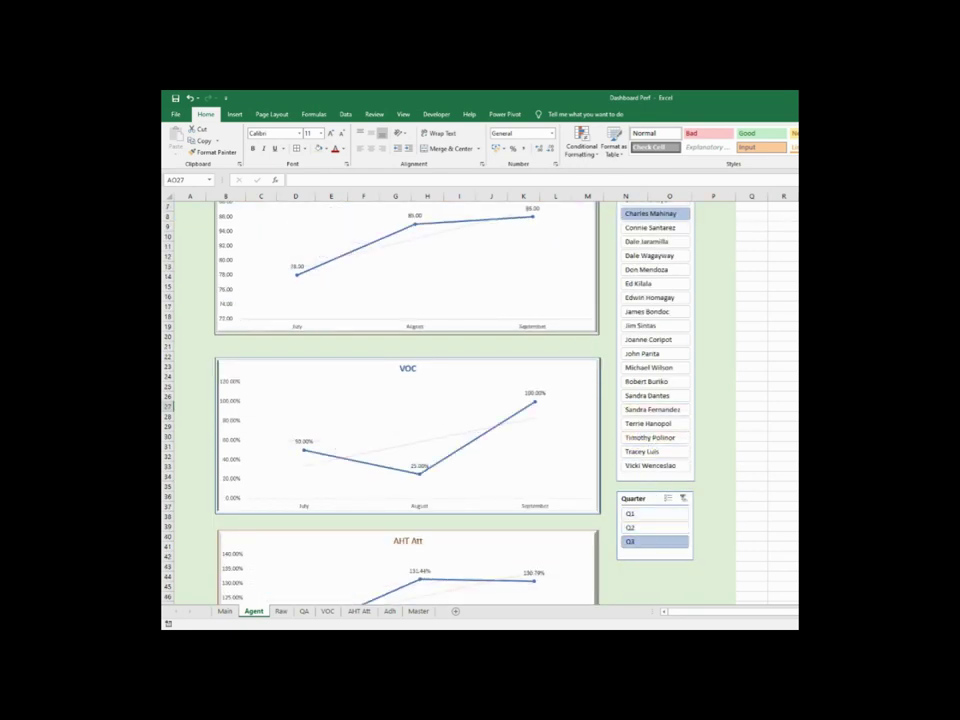
{"action": "scroll", "coordinate": [420, 285], "scroll_direction": "up", "scroll_amount": 2}
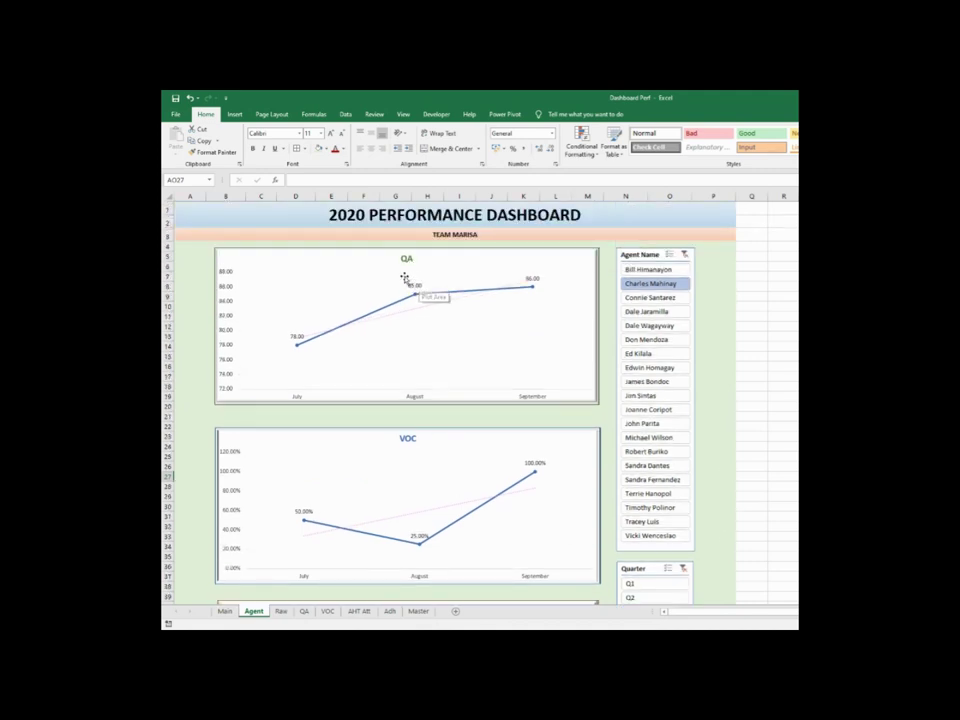
{"action": "scroll", "coordinate": [478, 299], "scroll_direction": "down", "scroll_amount": 15}
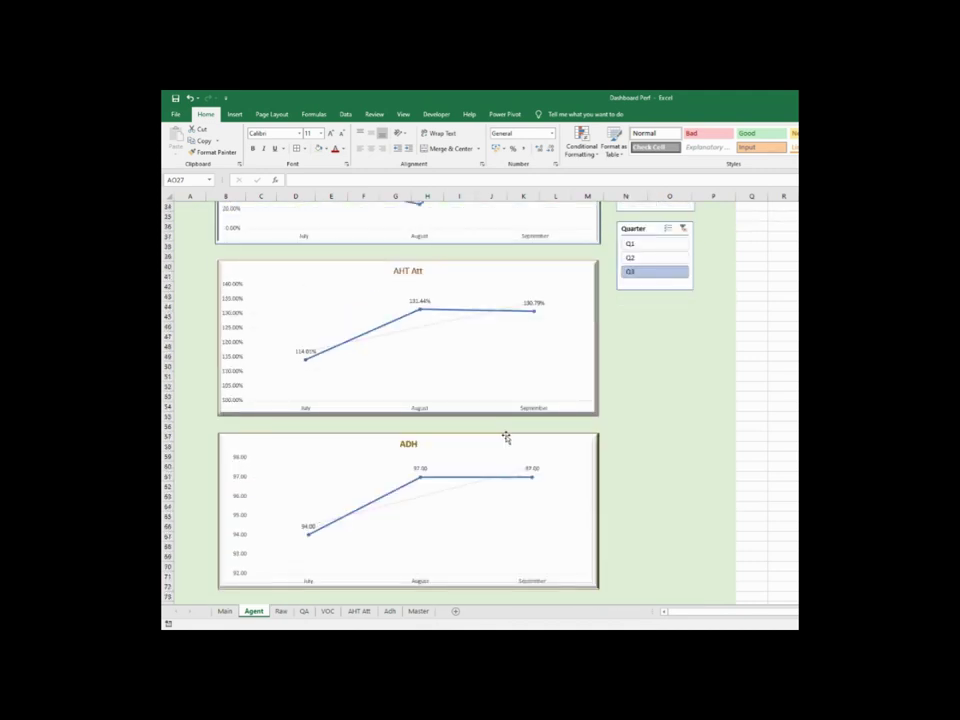
{"action": "scroll", "coordinate": [672, 391], "scroll_direction": "up", "scroll_amount": 15}
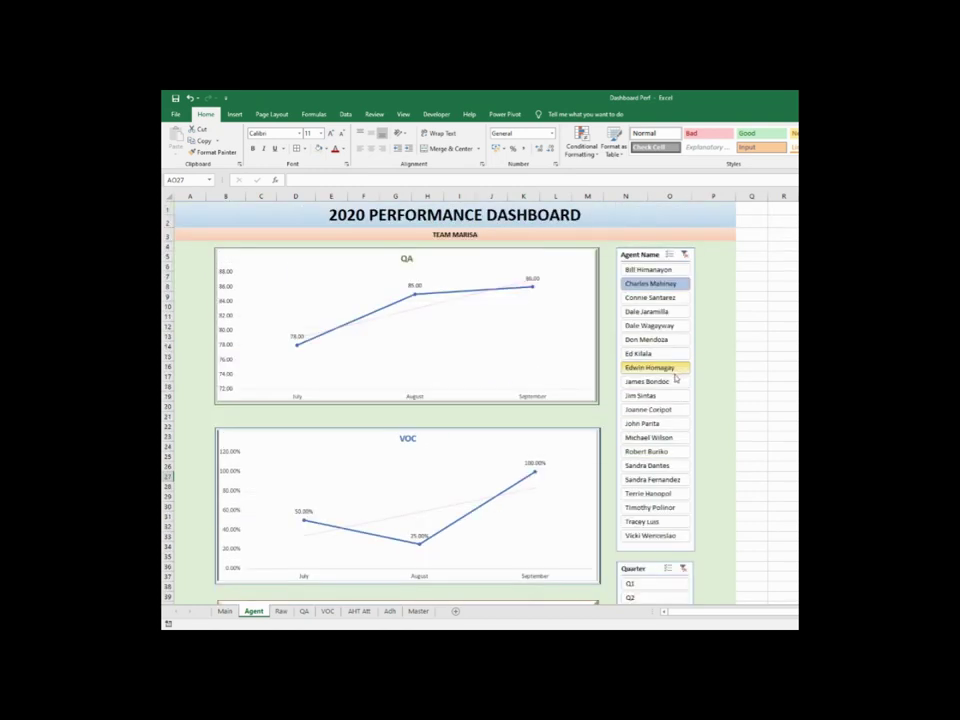
Switch the charts to another agent in the Agent Name slicer and return to A1
{"action": "left_click", "coordinate": [660, 326]}
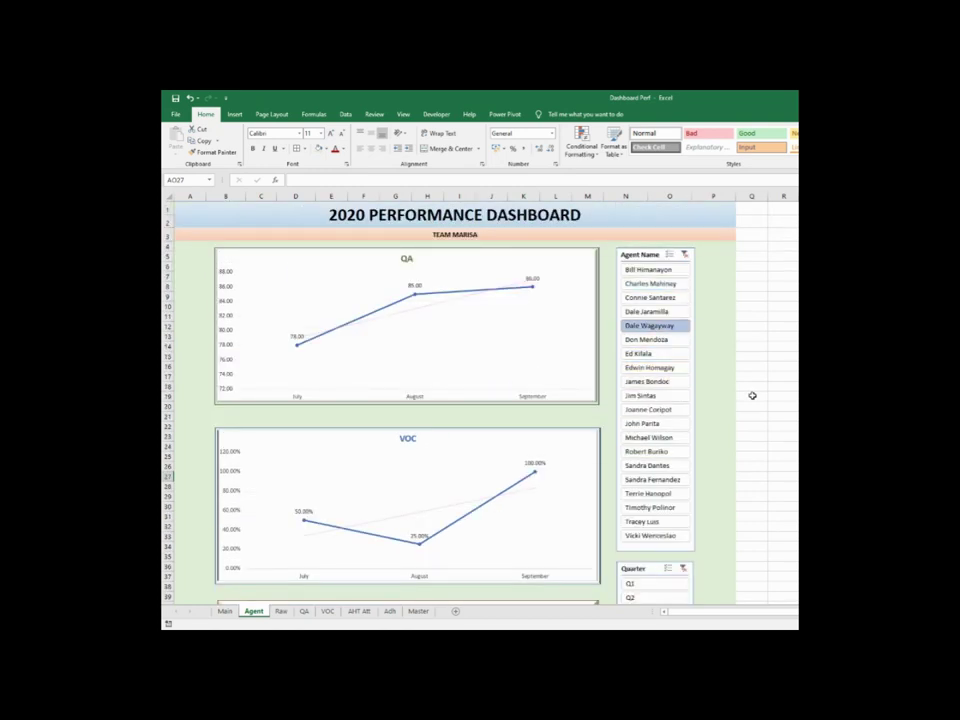
{"action": "left_click", "coordinate": [652, 411]}
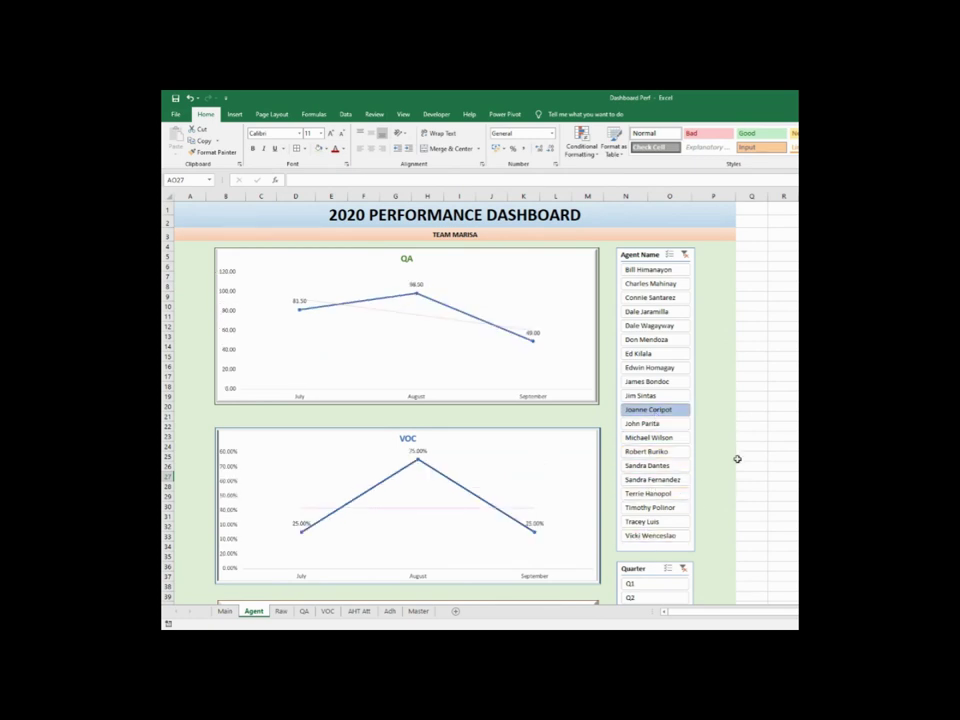
{"action": "scroll", "coordinate": [643, 532], "scroll_direction": "down", "scroll_amount": 4}
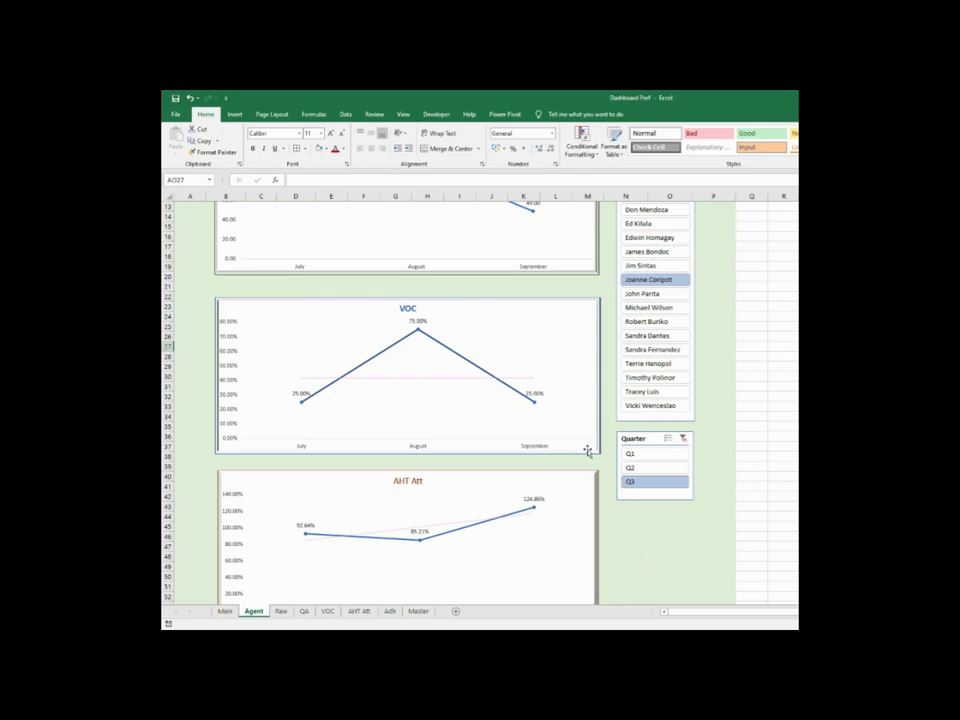
{"action": "key", "text": "ctrl+Home"}
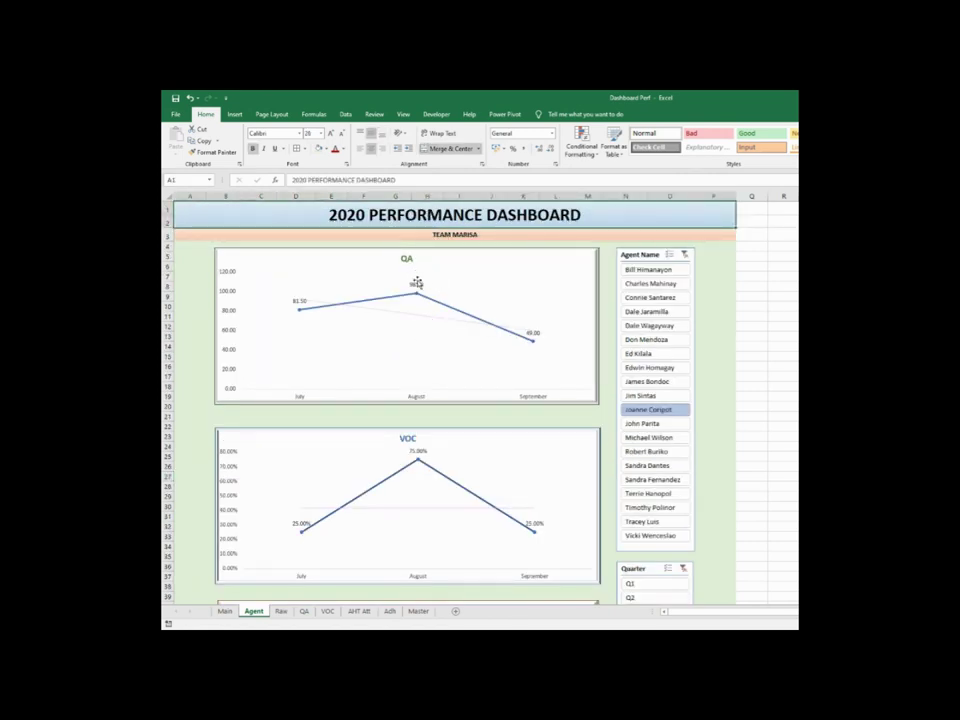
Change the dashboard title from 2020 PERFORMANCE to COACHING DASHBOARD
{"action": "double_click", "coordinate": [355, 214]}
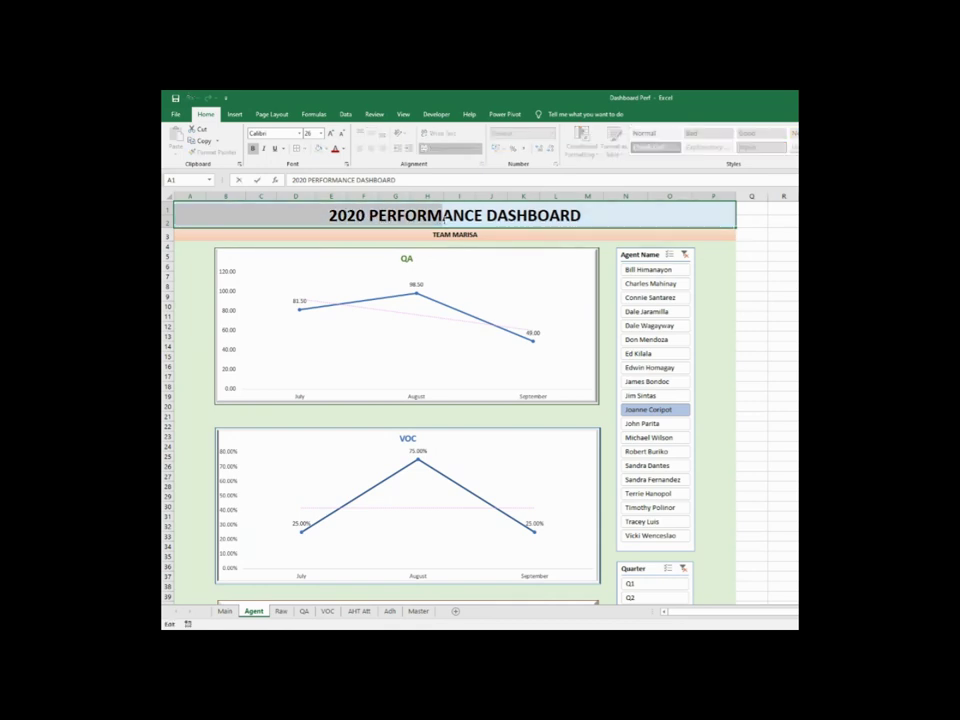
{"action": "left_click_drag", "start_coordinate": [330, 214], "coordinate": [481, 215]}
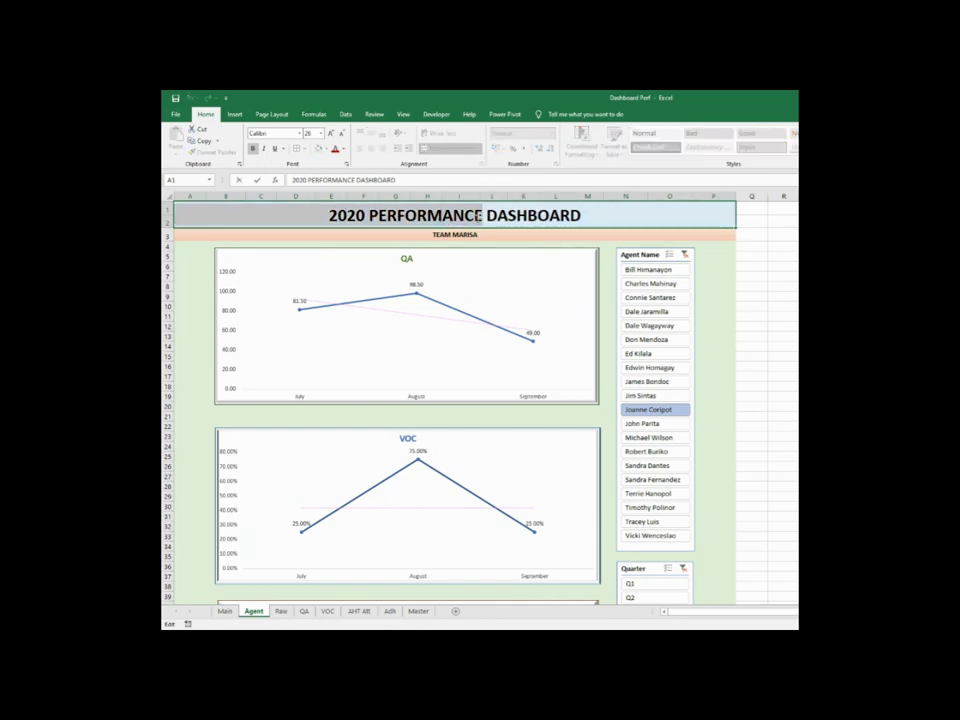
{"action": "type", "text": "COACHING"}
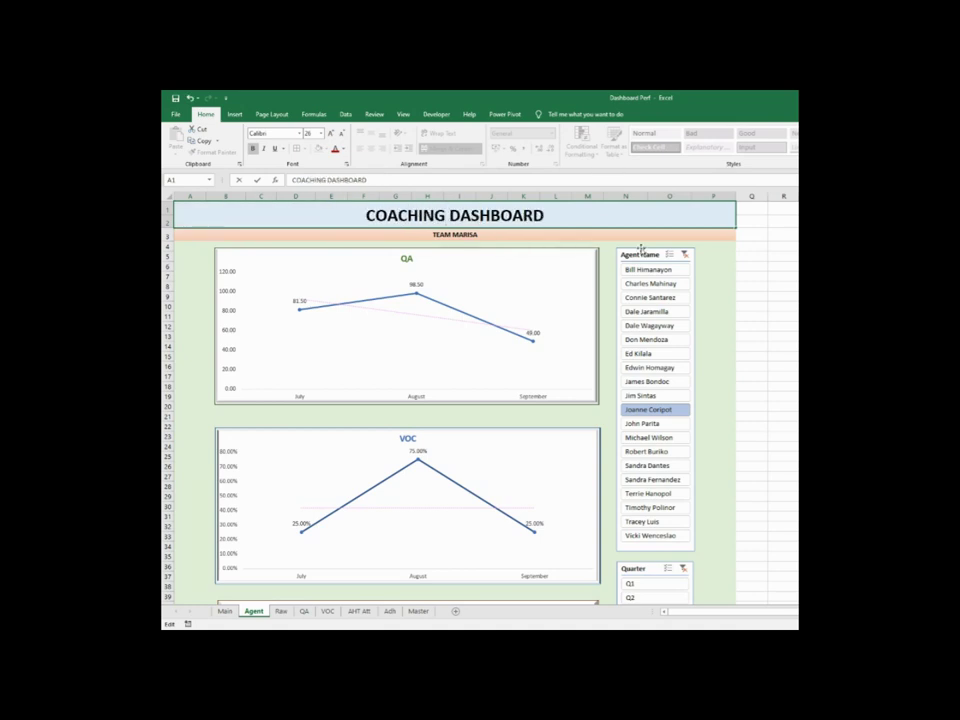
{"action": "left_click", "coordinate": [743, 304]}
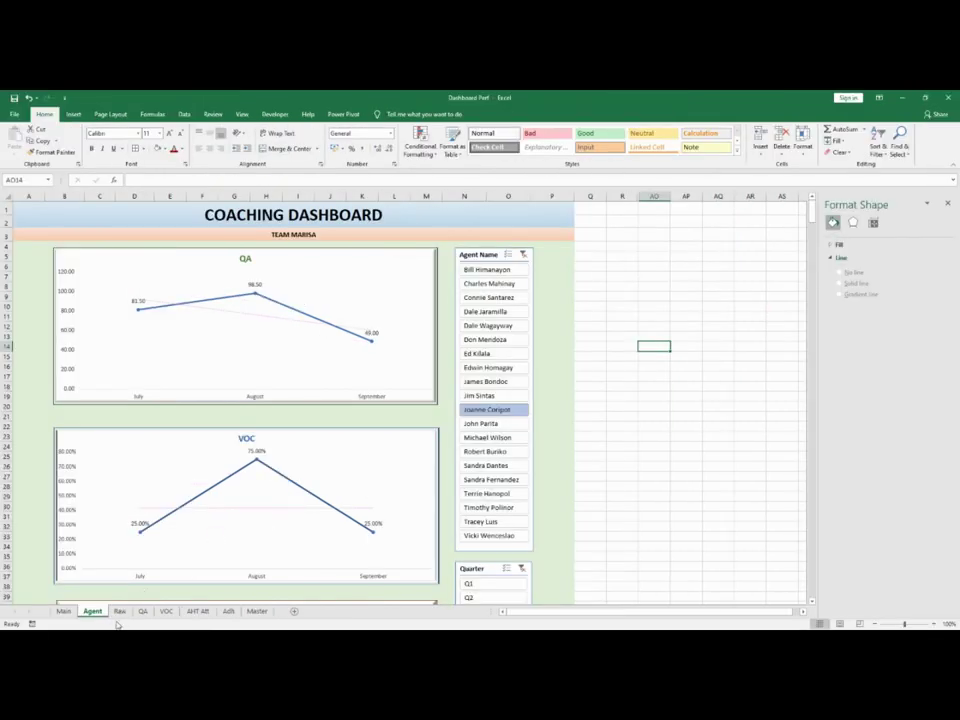
Copy the Agent sheet, placing the copy before the Raw sheet
{"action": "left_click", "coordinate": [119, 611]}
{"action": "left_click", "coordinate": [92, 611]}
{"action": "right_click", "coordinate": [94, 612]}
{"action": "left_click", "coordinate": [128, 529]}
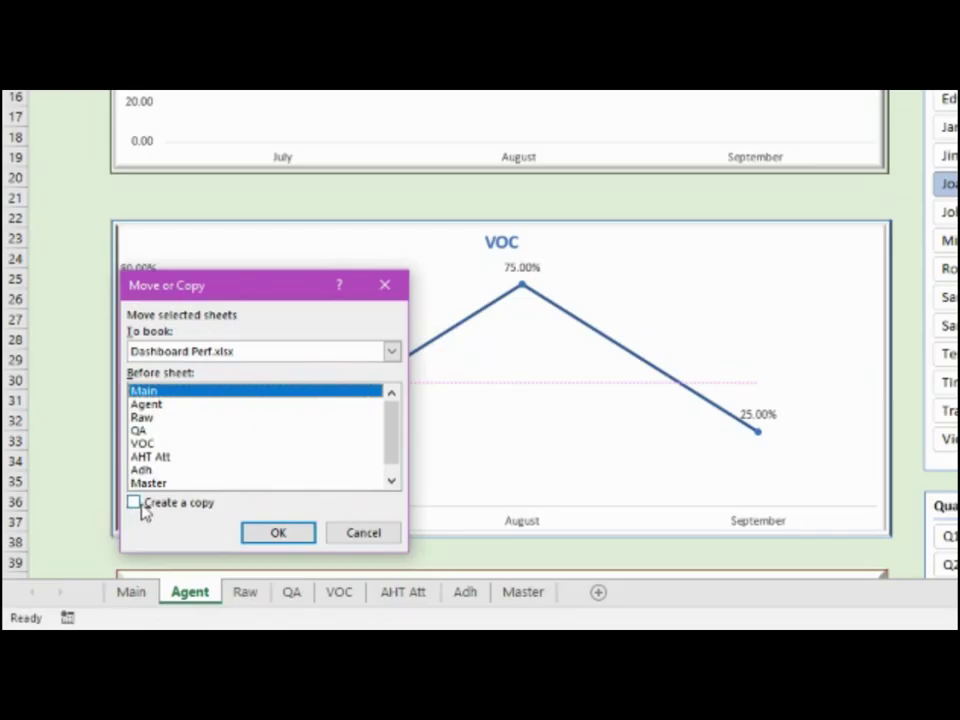
{"action": "left_click", "coordinate": [136, 504]}
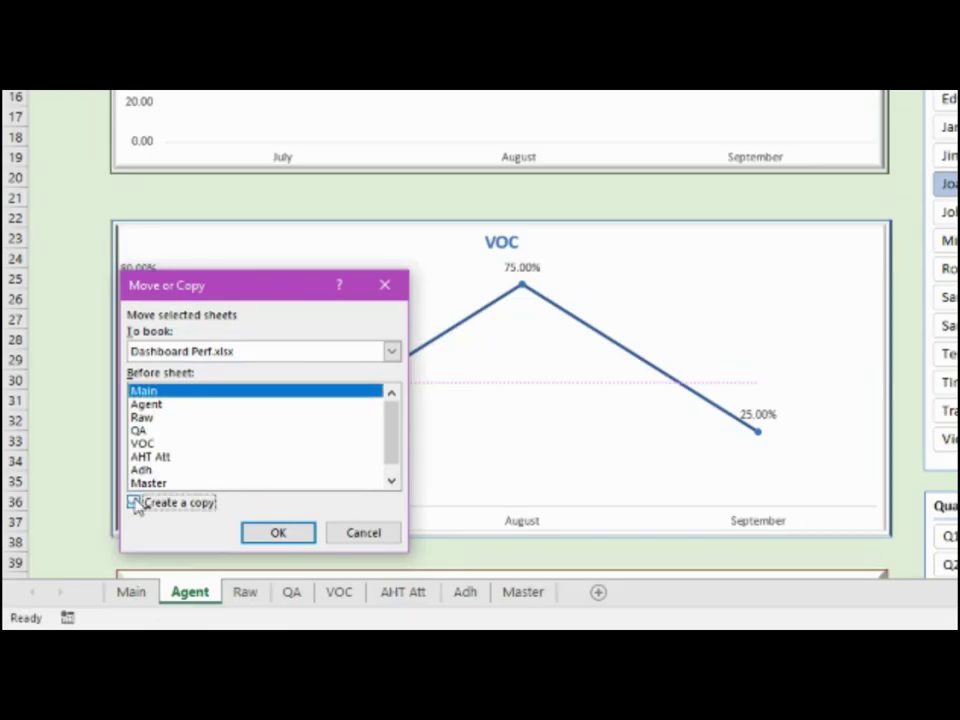
{"action": "left_click", "coordinate": [152, 417]}
{"action": "left_click", "coordinate": [268, 533]}
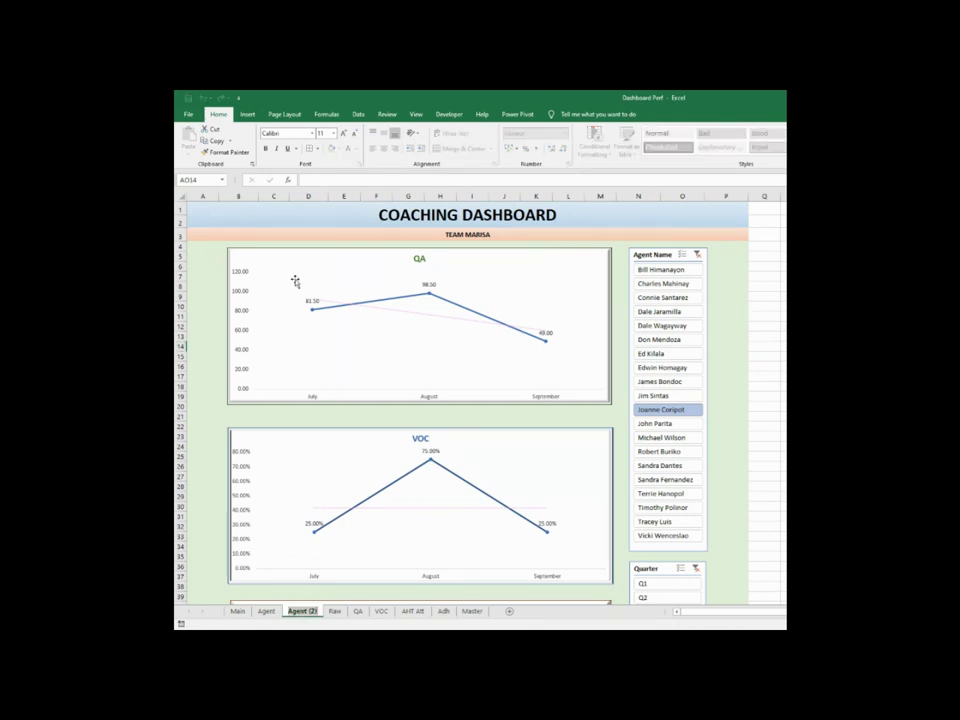
Change the Agent (2) title from COACHING DASHBOARD to TEAM MONTHLY DASHBOARD
{"action": "left_click", "coordinate": [245, 210]}
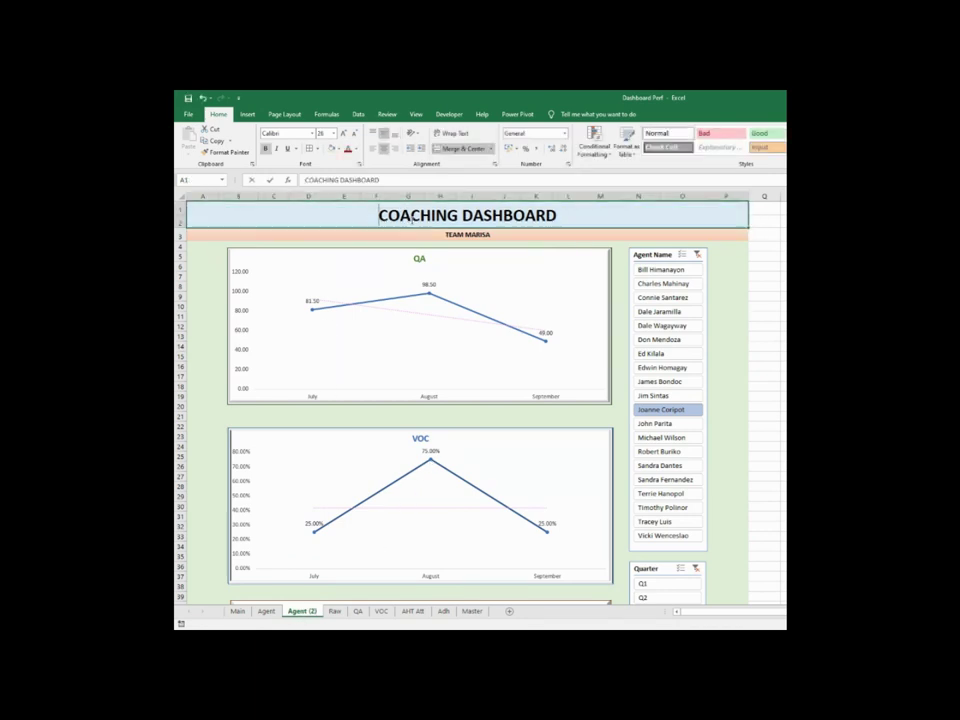
{"action": "double_click", "coordinate": [402, 210]}
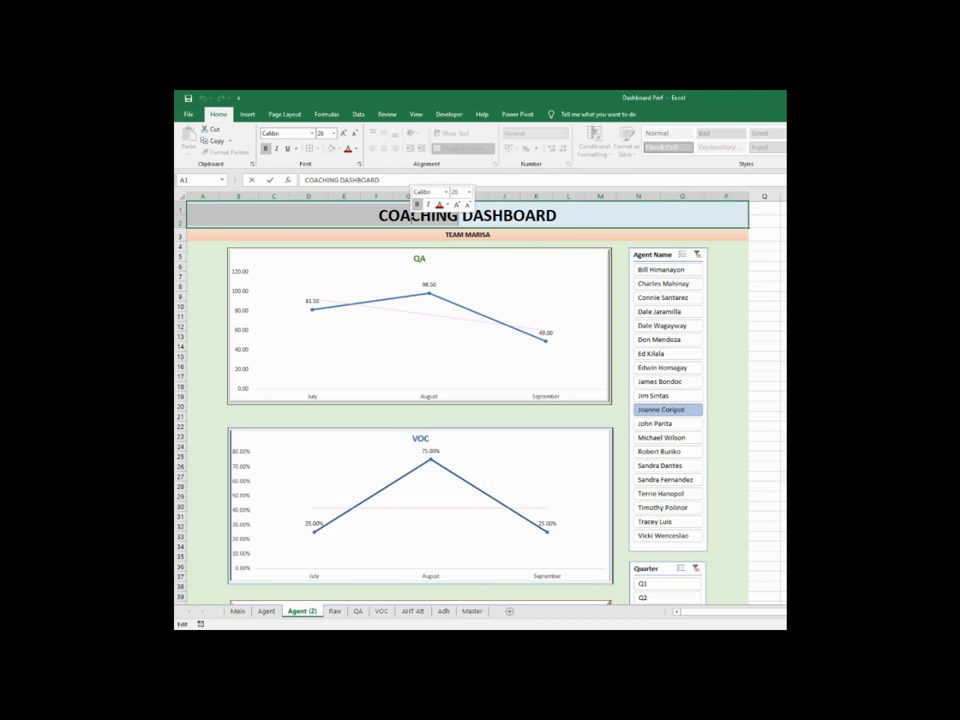
{"action": "type", "text": "team"}
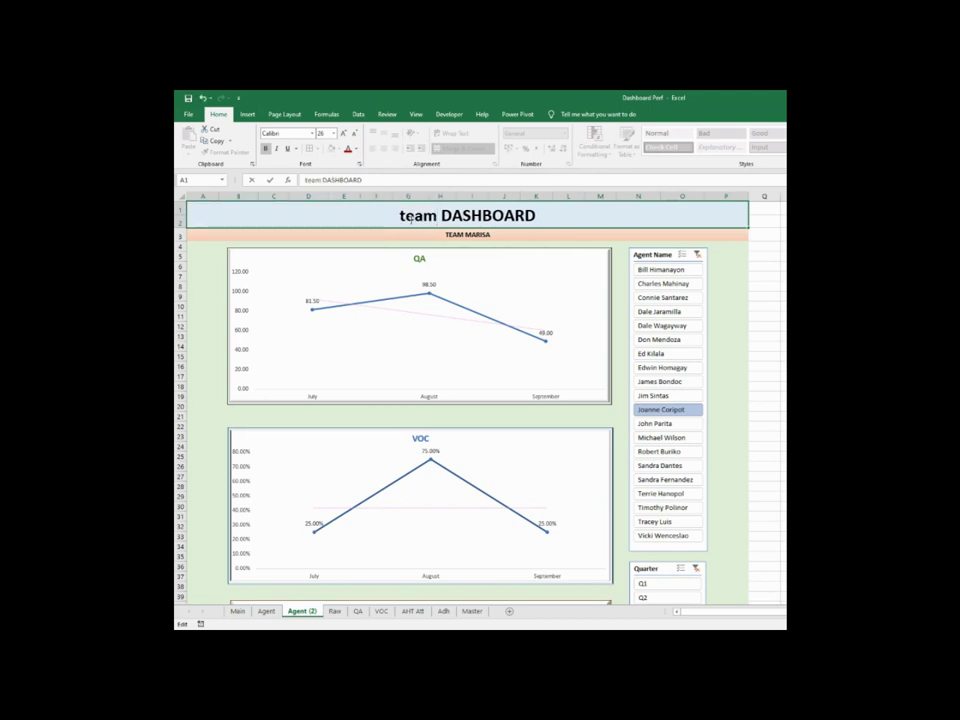
{"action": "key", "text": "BackSpace"}
{"action": "key", "text": "BackSpace"}
{"action": "key", "text": "BackSpace"}
{"action": "key", "text": "BackSpace"}
{"action": "type", "text": "TEAM"}
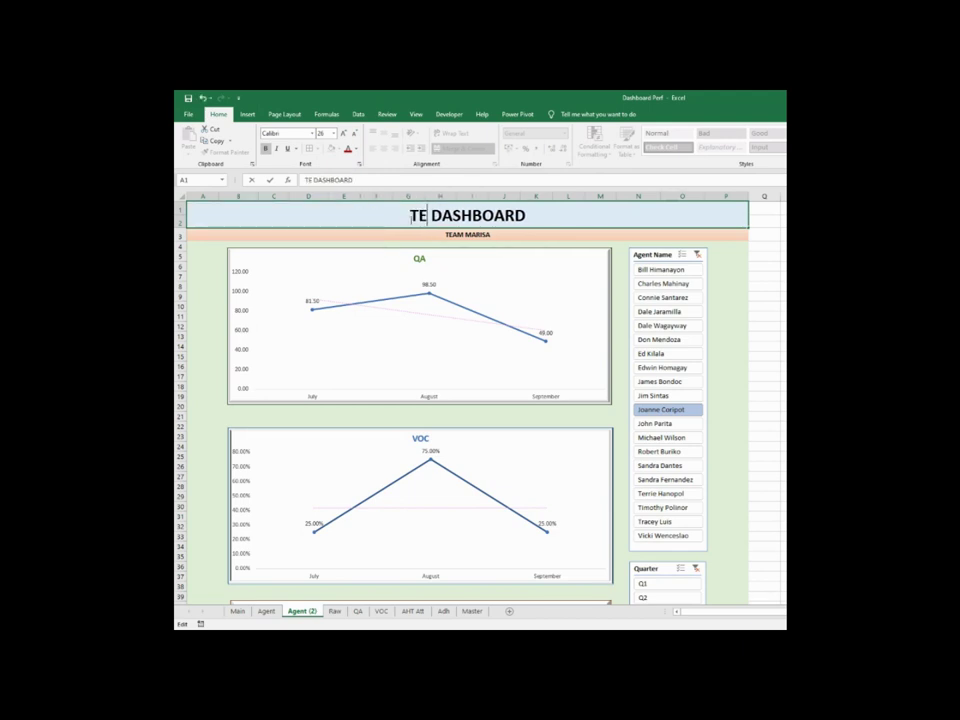
{"action": "type", "text": " MONTHLY DASHB"}
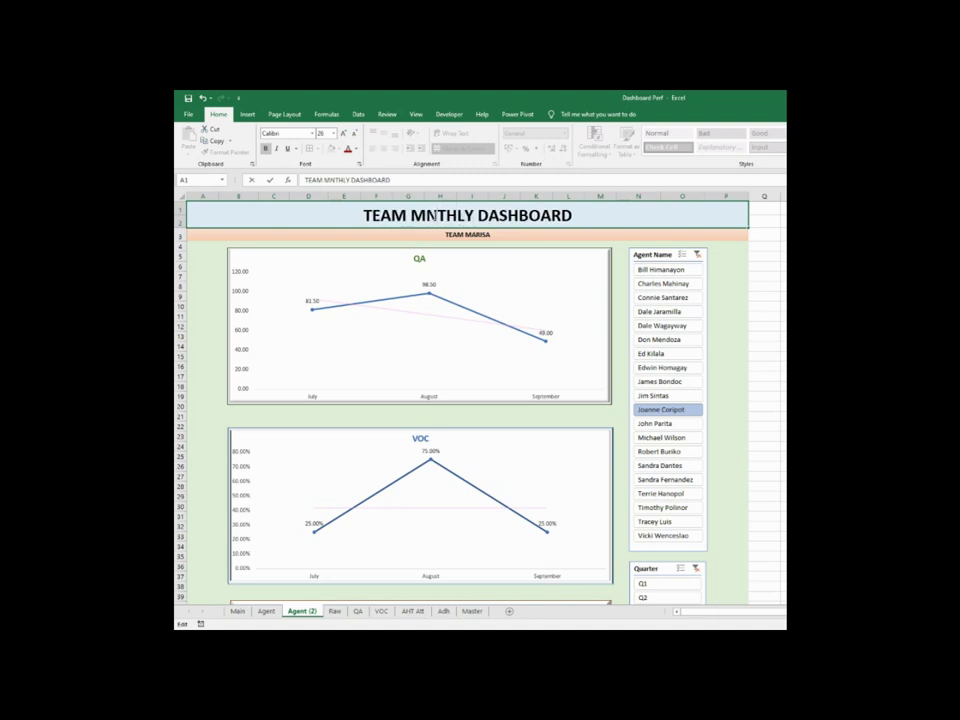
{"action": "type", "text": "O"}
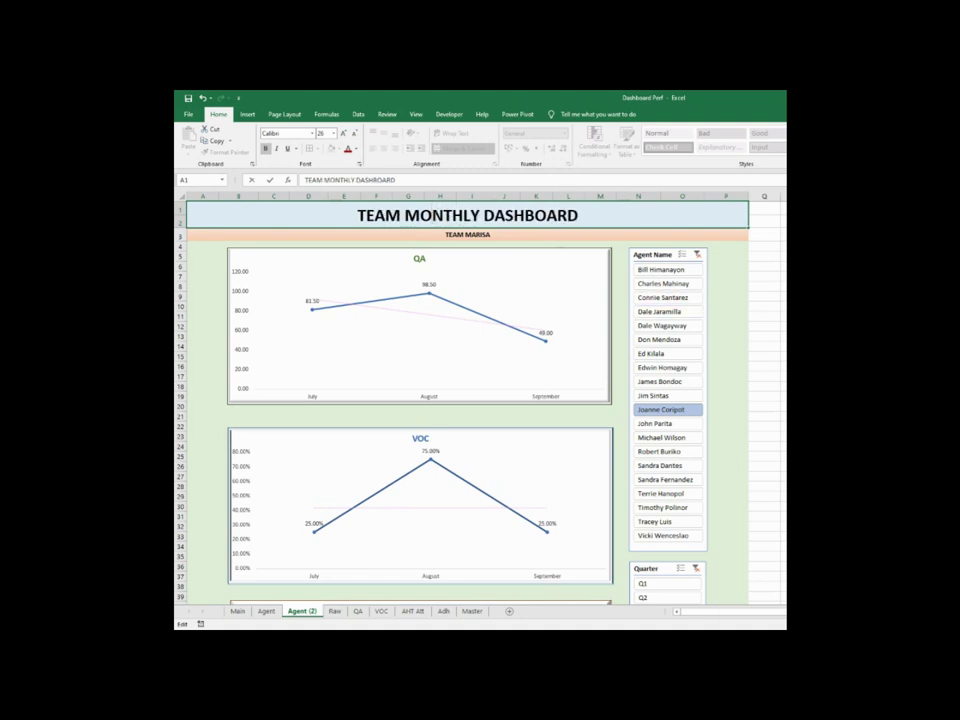
{"action": "left_click", "coordinate": [455, 251]}
Delete the QA, VOC, AHT Att and ADH charts and both slicers from Agent (2)
{"action": "key", "text": "Delete"}
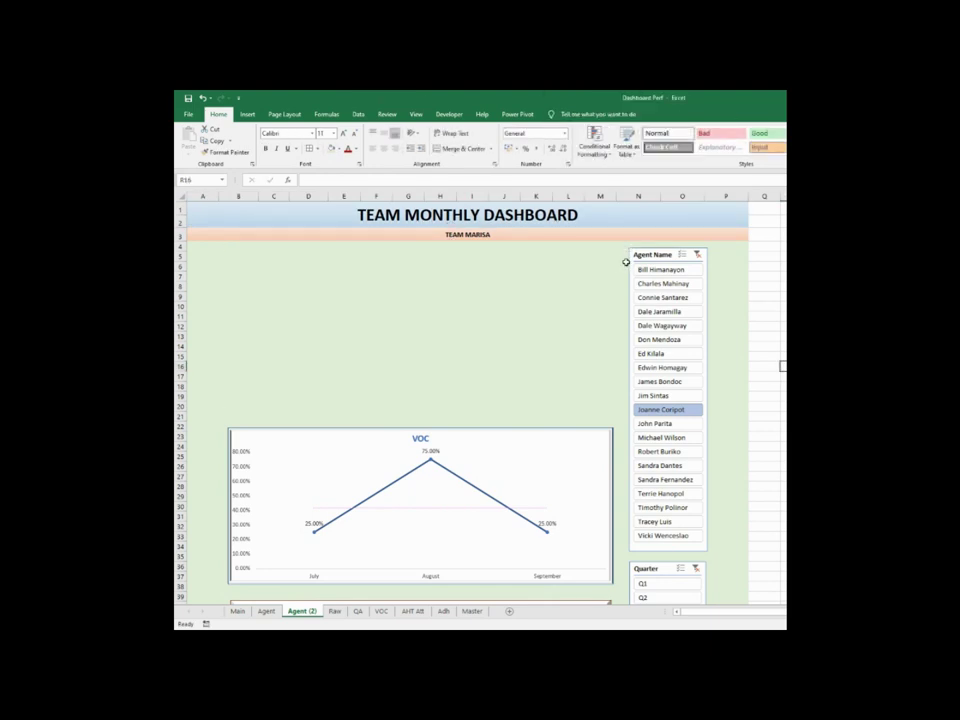
{"action": "left_click", "coordinate": [631, 262]}
{"action": "key", "text": "Delete"}
{"action": "left_click", "coordinate": [553, 426]}
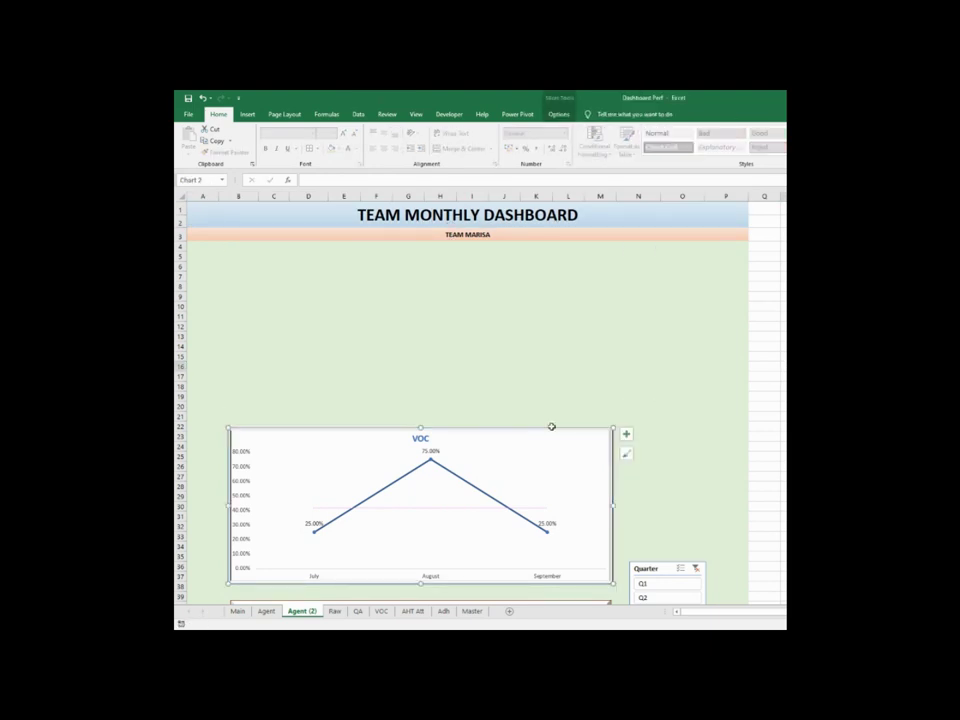
{"action": "key", "text": "Delete"}
{"action": "scroll", "coordinate": [599, 436], "scroll_direction": "down", "scroll_amount": 4}
{"action": "left_click", "coordinate": [583, 477]}
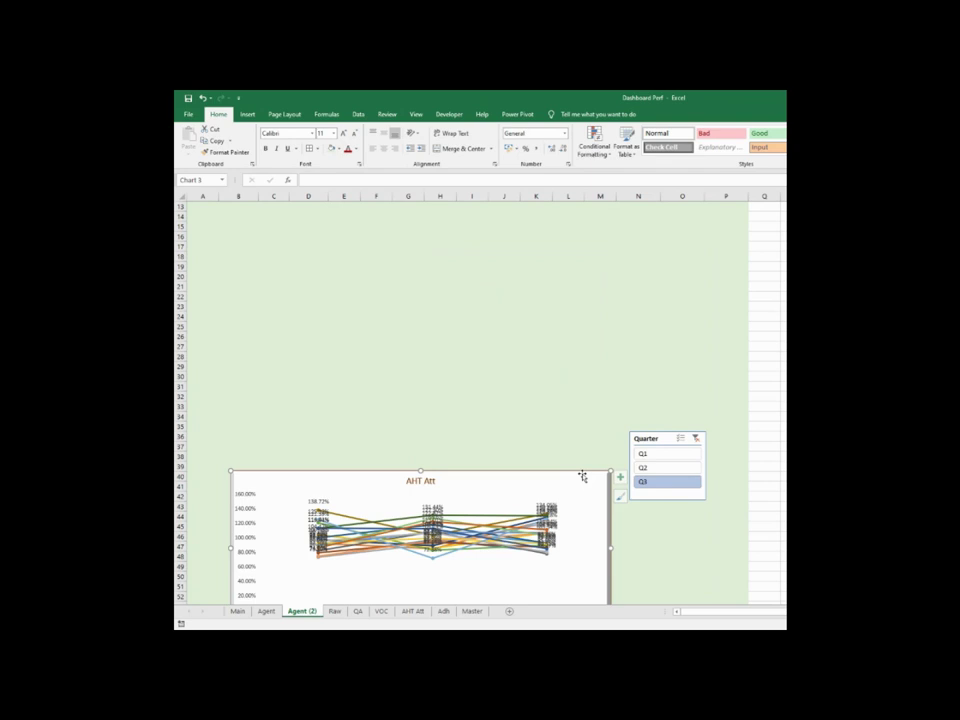
{"action": "key", "text": "Delete"}
{"action": "left_click", "coordinate": [645, 438]}
{"action": "key", "text": "Delete"}
{"action": "scroll", "coordinate": [475, 455], "scroll_direction": "down", "scroll_amount": 5}
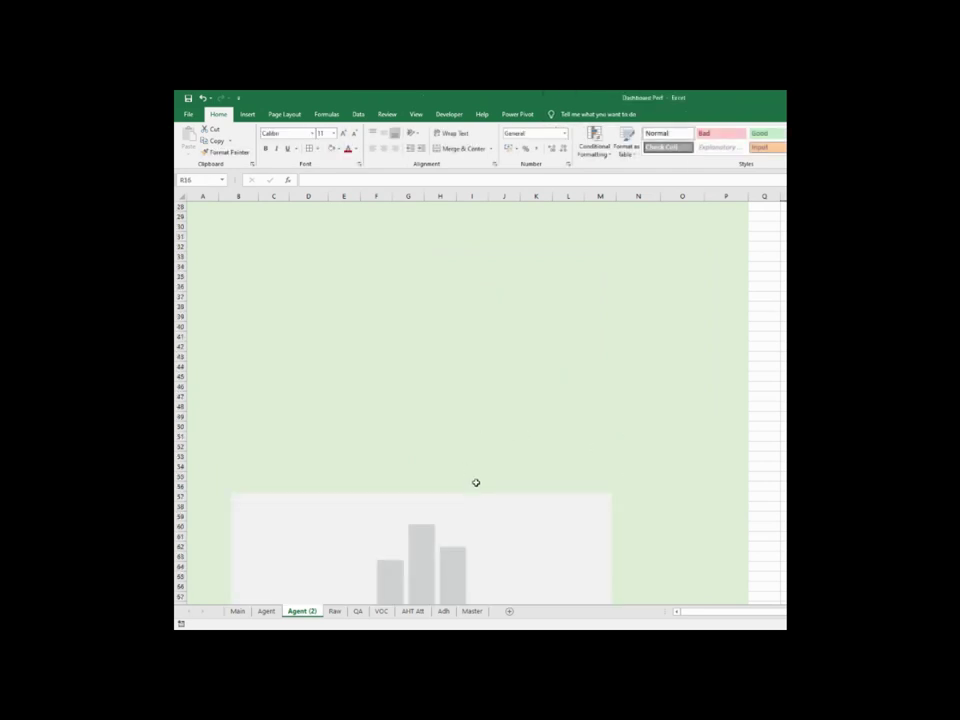
{"action": "scroll", "coordinate": [476, 483], "scroll_direction": "down", "scroll_amount": 4}
{"action": "left_click", "coordinate": [574, 467]}
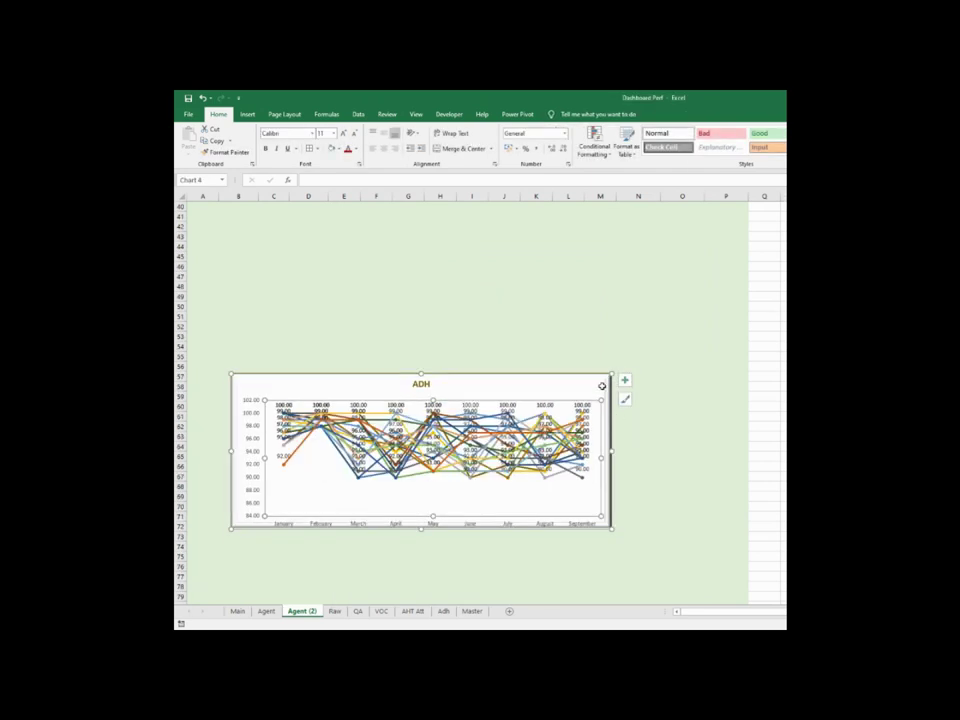
{"action": "key", "text": "Delete"}
Delete the Avg VOC and Avg AHT tables and return to the top of the sheet
{"action": "scroll", "coordinate": [529, 536], "scroll_direction": "down", "scroll_amount": 5}
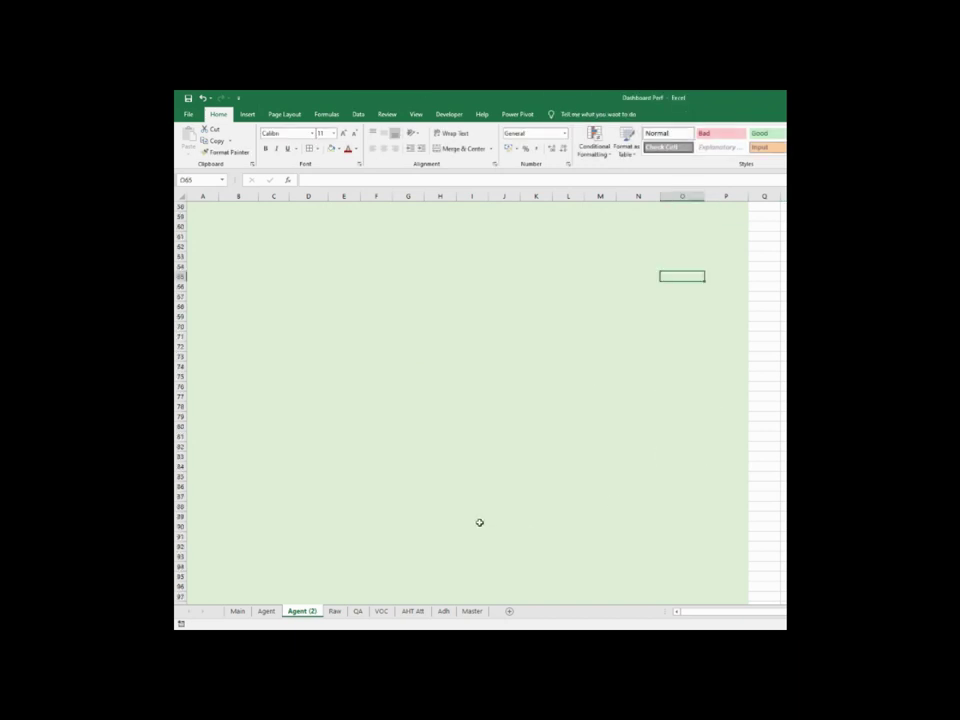
{"action": "scroll", "coordinate": [479, 522], "scroll_direction": "up", "scroll_amount": 12}
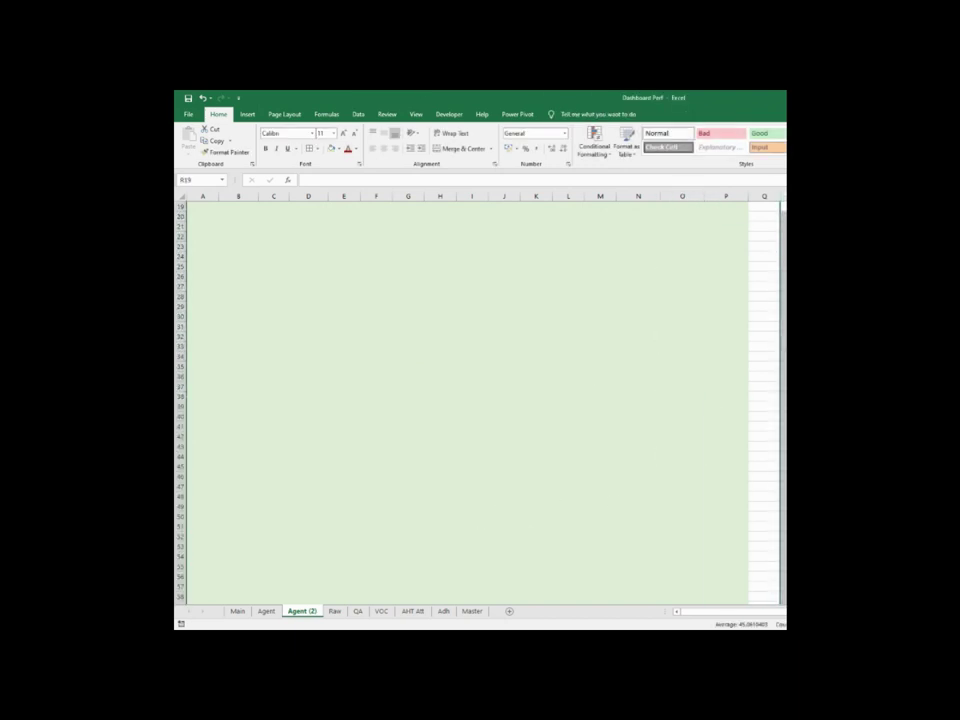
{"action": "scroll", "coordinate": [480, 400], "scroll_direction": "right", "scroll_amount": 6}
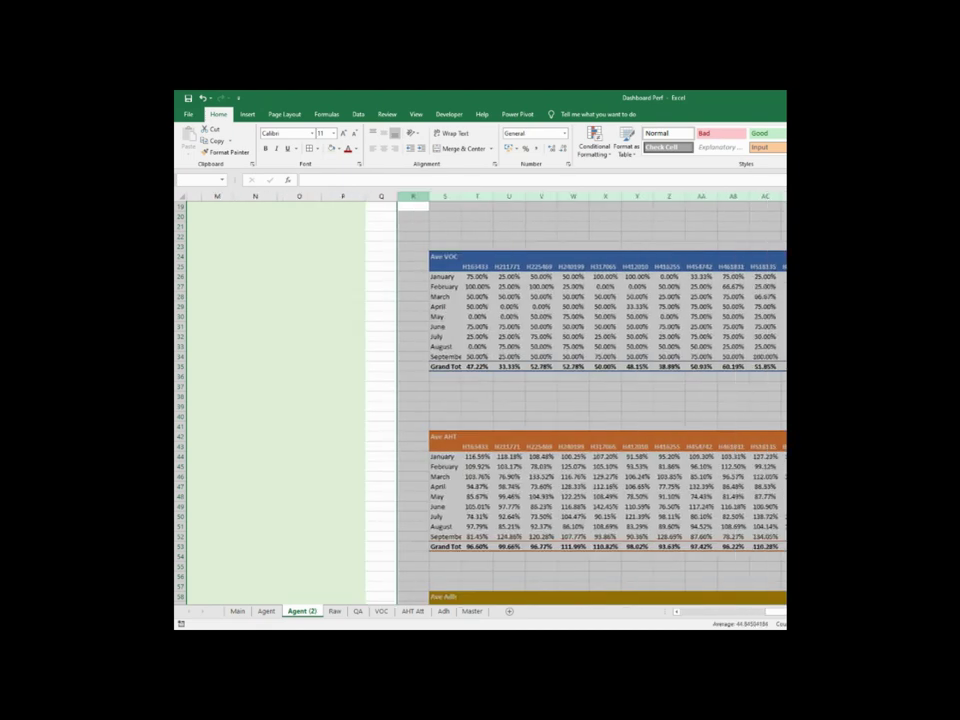
{"action": "key", "text": "Delete"}
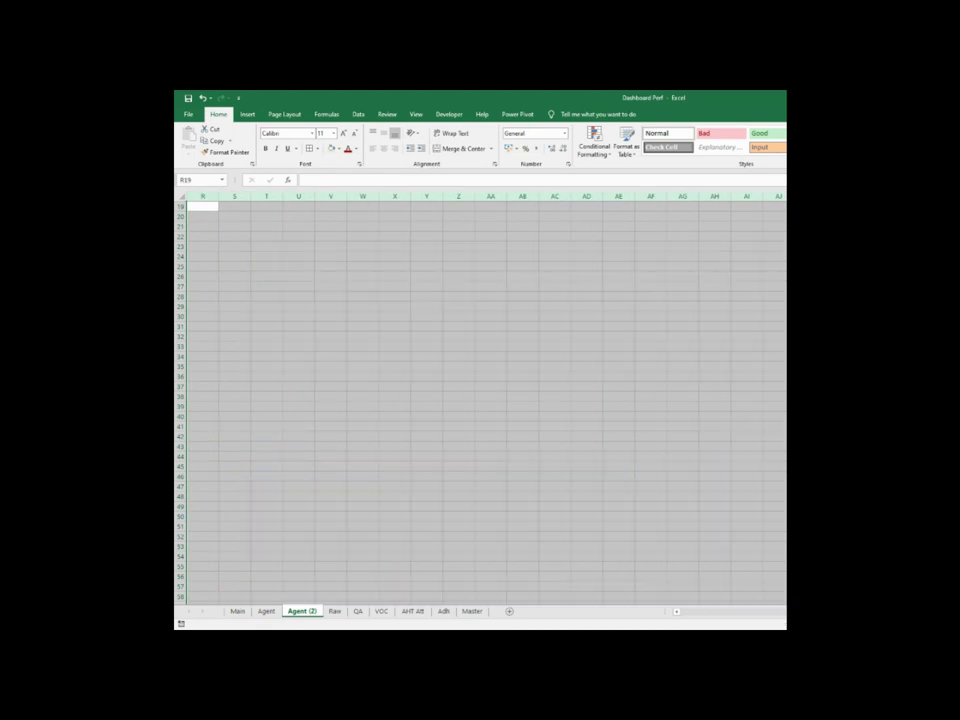
{"action": "left_click", "coordinate": [630, 240]}
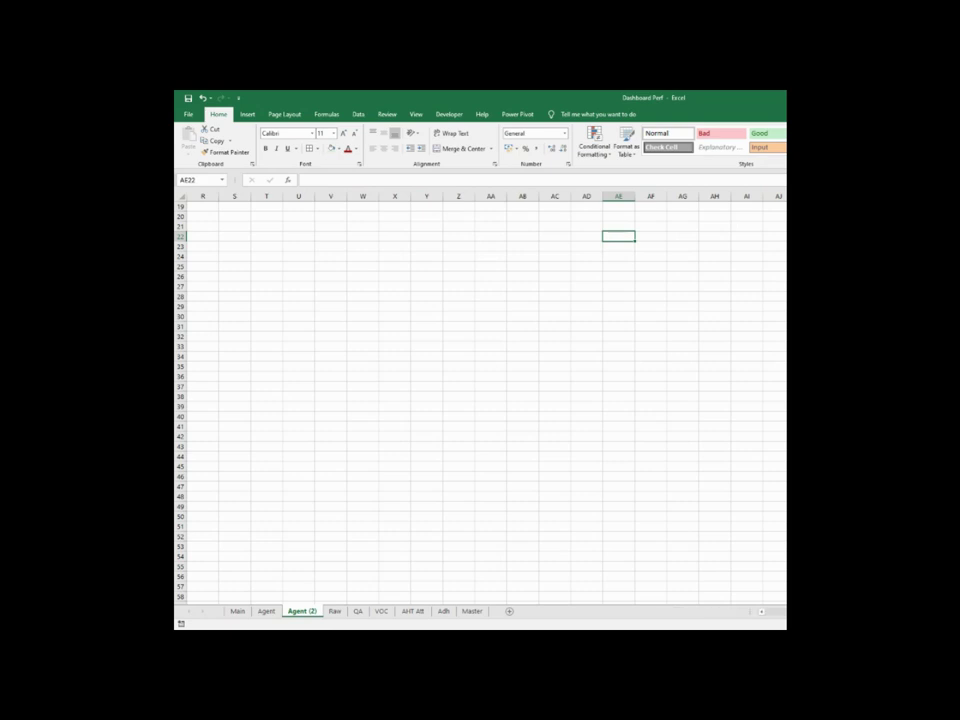
{"action": "key", "text": "ctrl+Home"}
{"action": "left_click", "coordinate": [460, 386]}
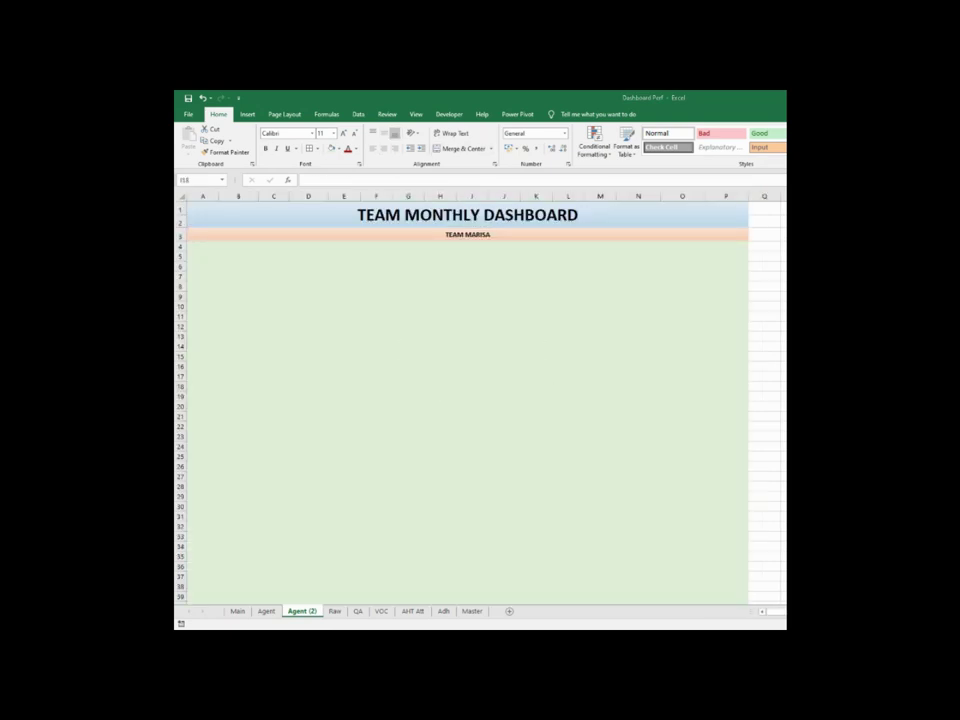
Rename the Agent (2) sheet tab to EOM, correcting an initial 'aem' entry
{"action": "double_click", "coordinate": [305, 611]}
{"action": "type", "text": "aem"}
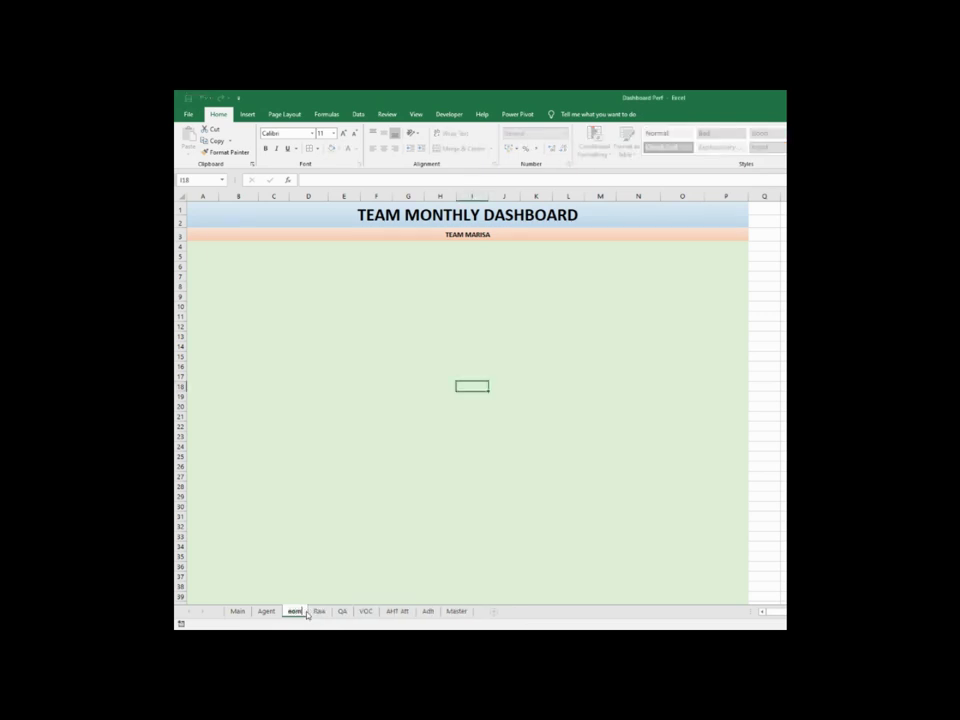
{"action": "left_click", "coordinate": [343, 437]}
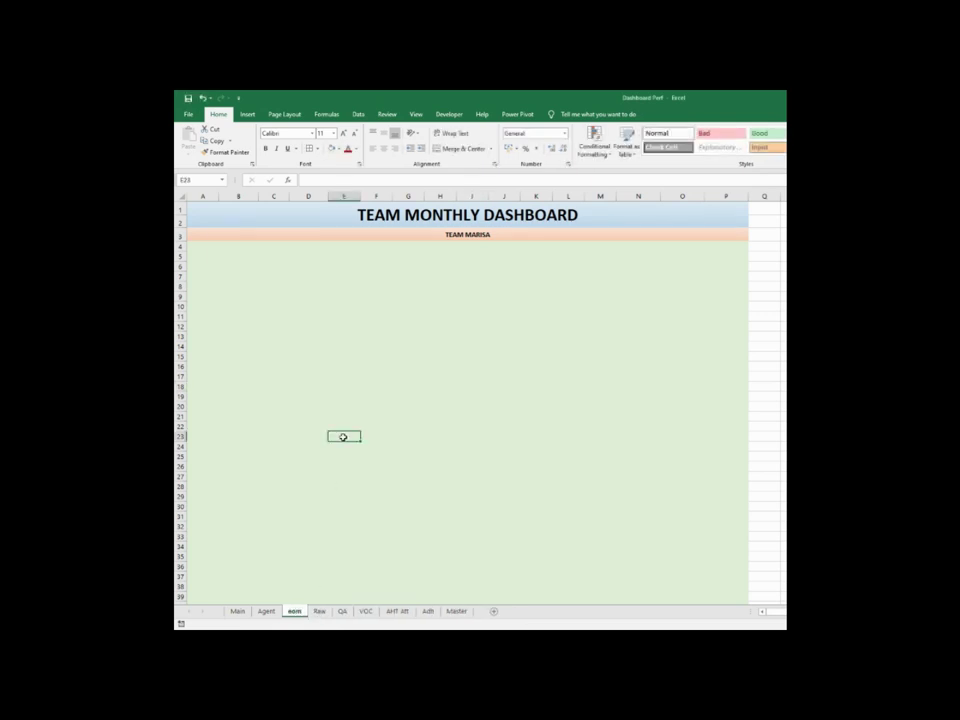
{"action": "double_click", "coordinate": [294, 611]}
{"action": "type", "text": "EOM"}
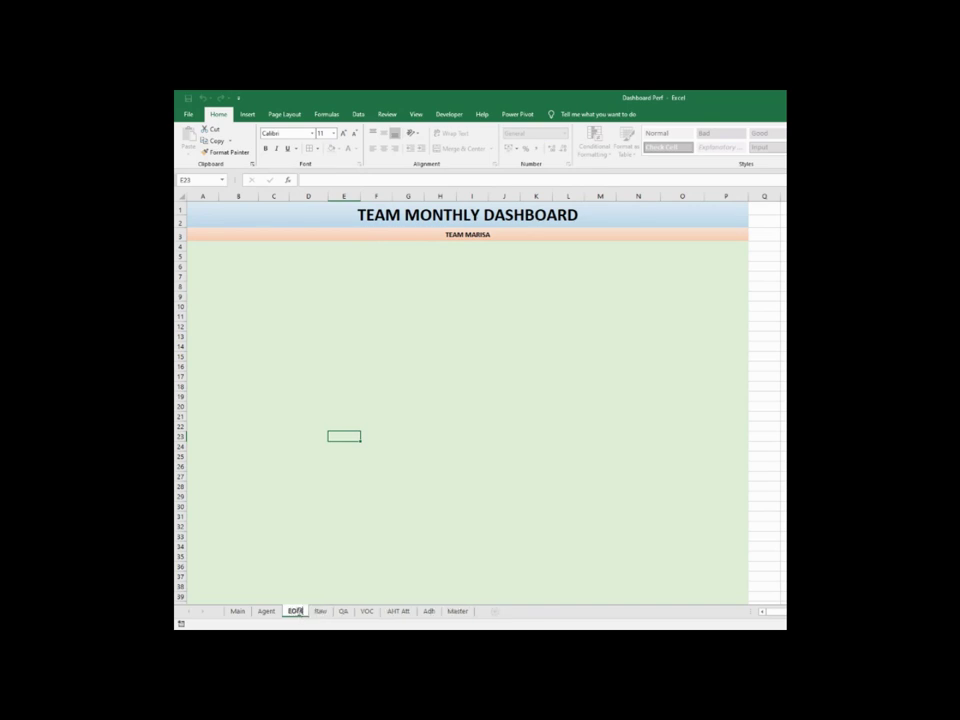
{"action": "left_click", "coordinate": [505, 505]}
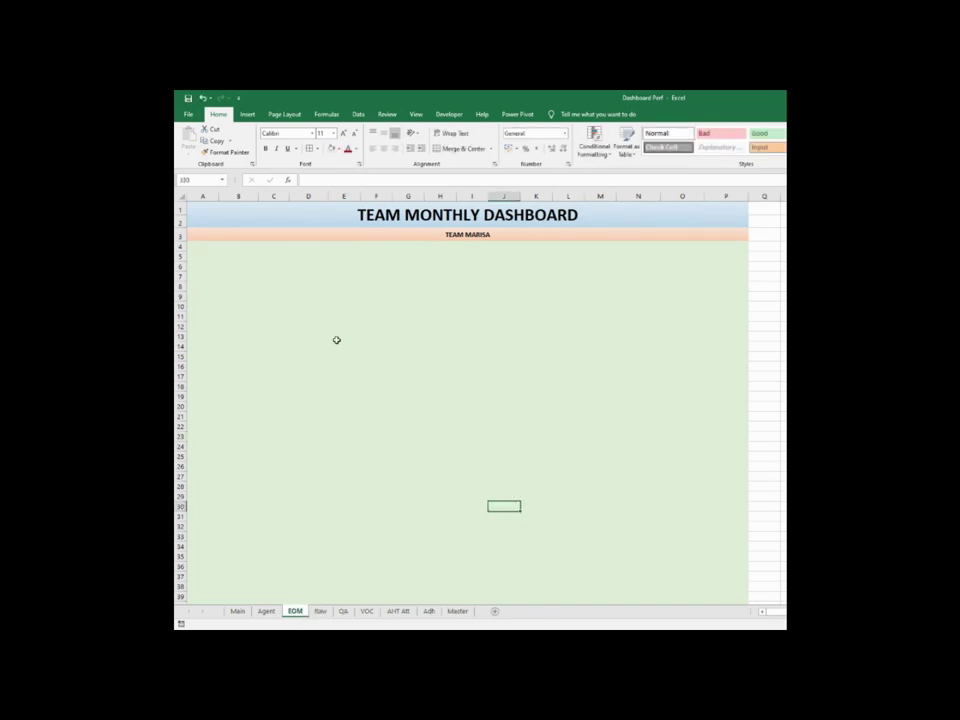
{"action": "left_click", "coordinate": [204, 245]}
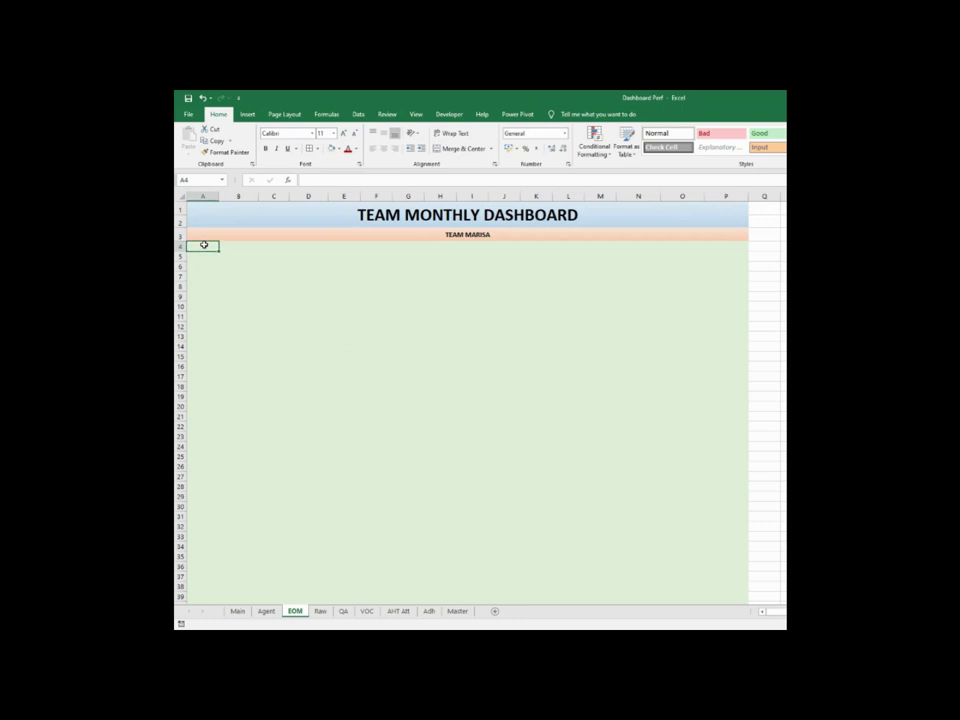
Fill A4:P12 with a light peach theme colour, then select row 13 from A to P
{"action": "left_click_drag", "start_coordinate": [204, 245], "coordinate": [734, 328]}
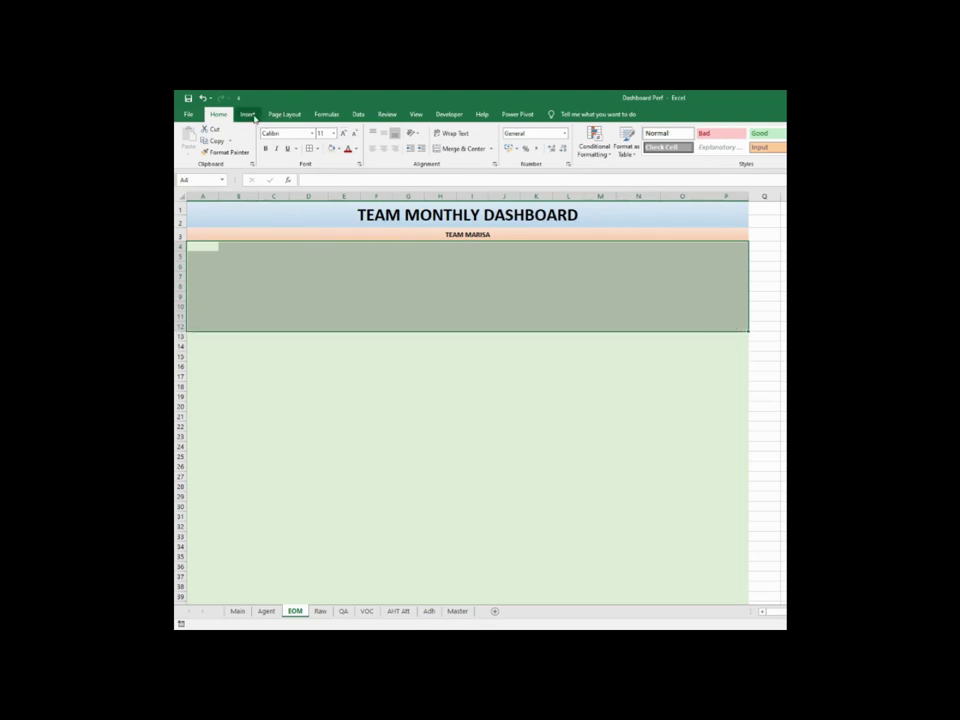
{"action": "left_click", "coordinate": [340, 148]}
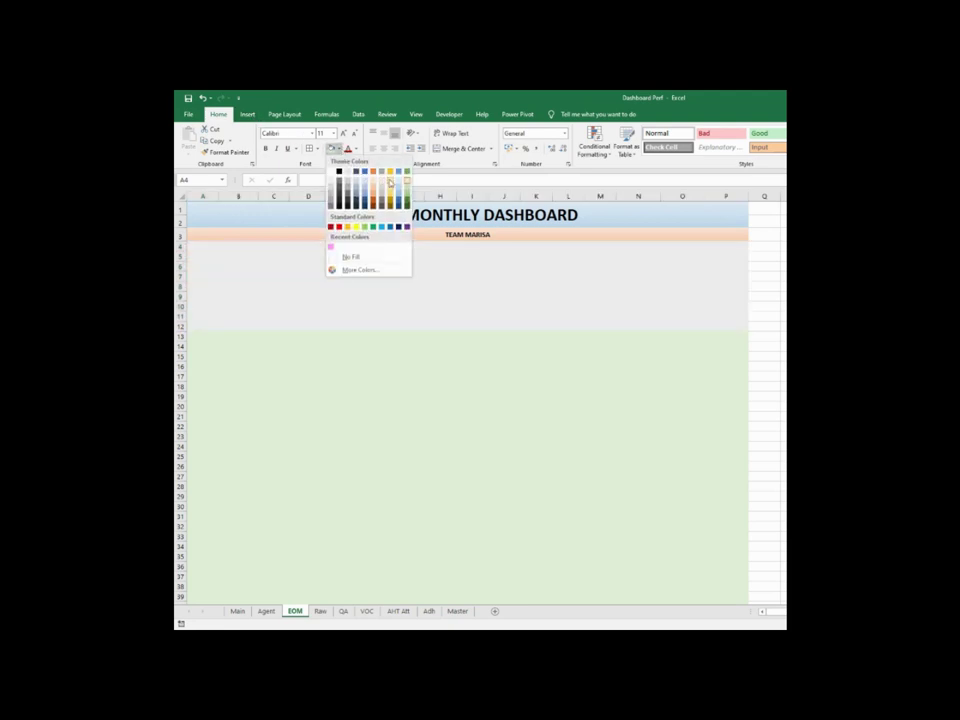
{"action": "left_click", "coordinate": [381, 180]}
{"action": "left_click", "coordinate": [504, 416]}
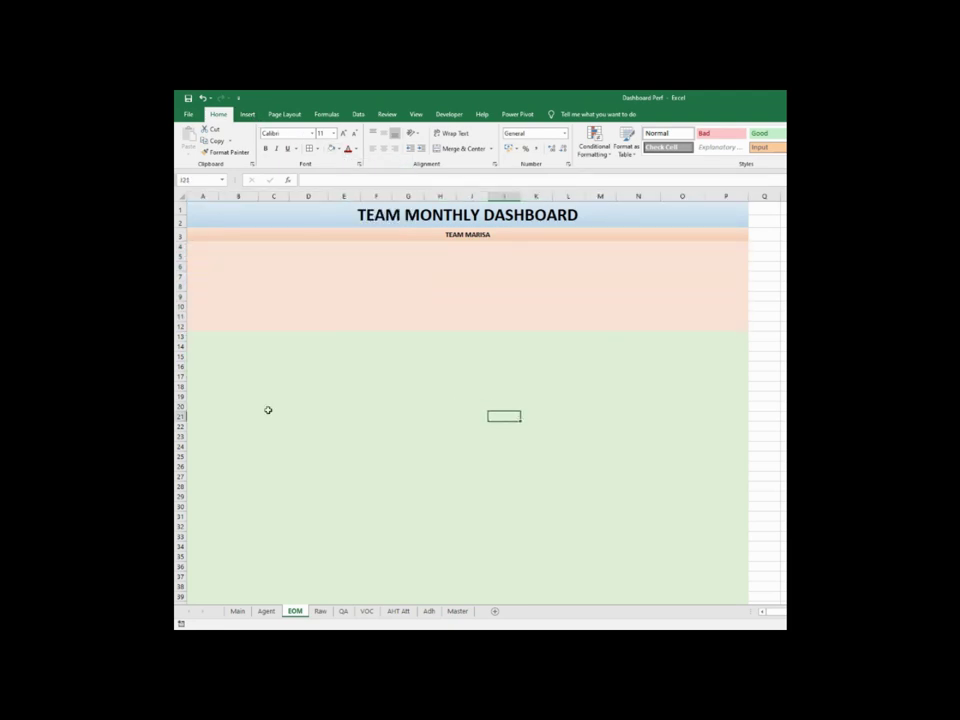
{"action": "left_click", "coordinate": [196, 336]}
{"action": "left_click_drag", "start_coordinate": [196, 336], "coordinate": [706, 342]}
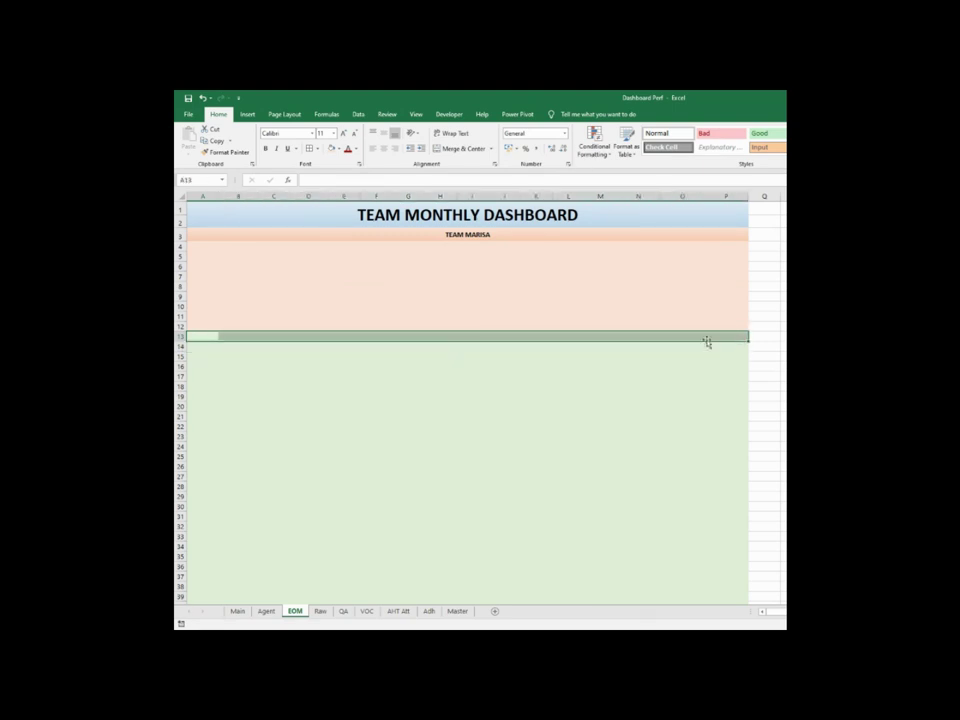
Merge A13:P13 and give row 13 a green-to-light-green gradient fill
{"action": "left_click", "coordinate": [460, 148]}
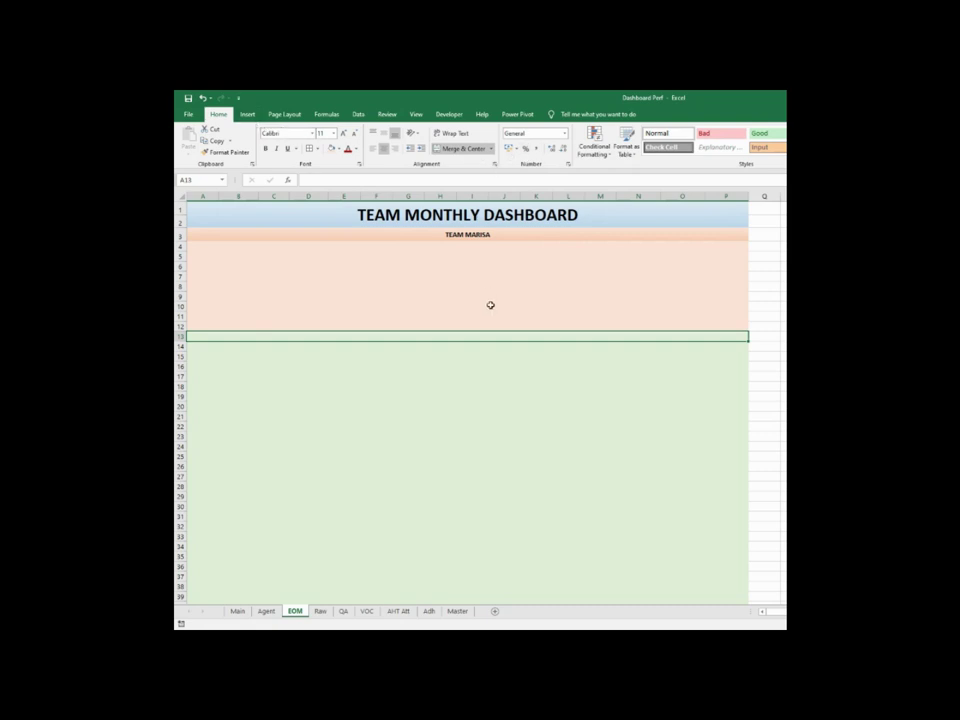
{"action": "right_click", "coordinate": [488, 340]}
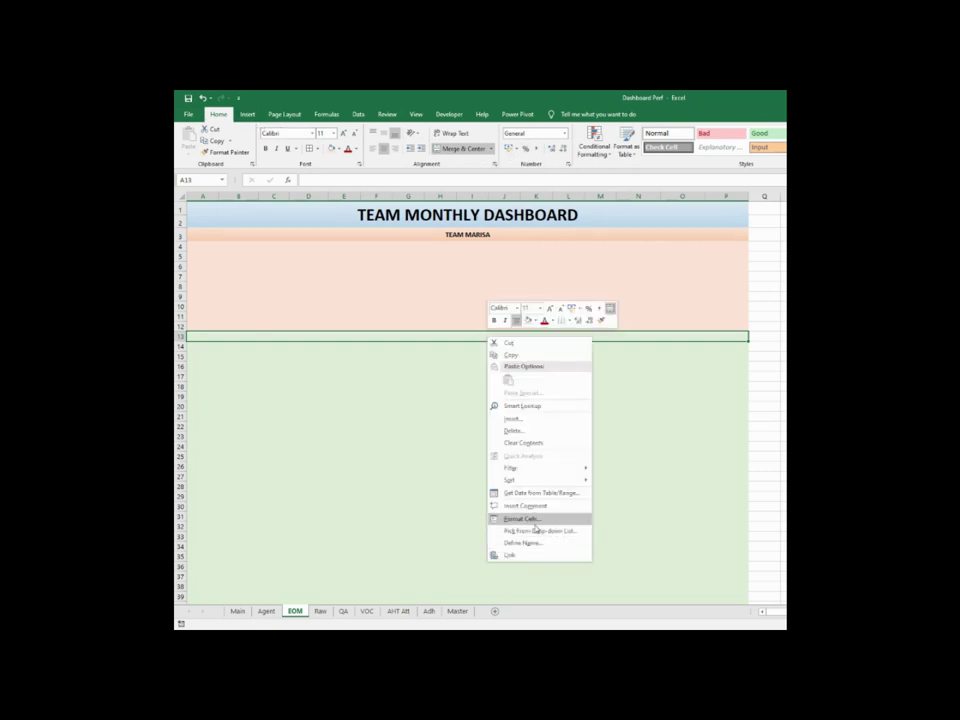
{"action": "left_click", "coordinate": [510, 519]}
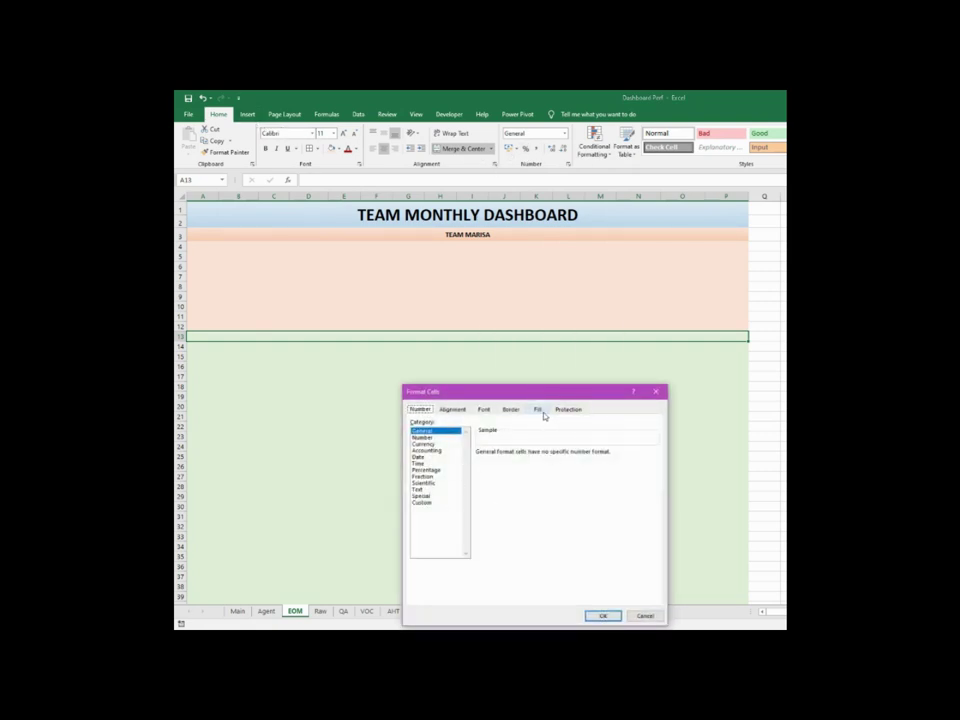
{"action": "left_click", "coordinate": [541, 411]}
{"action": "left_click", "coordinate": [432, 526]}
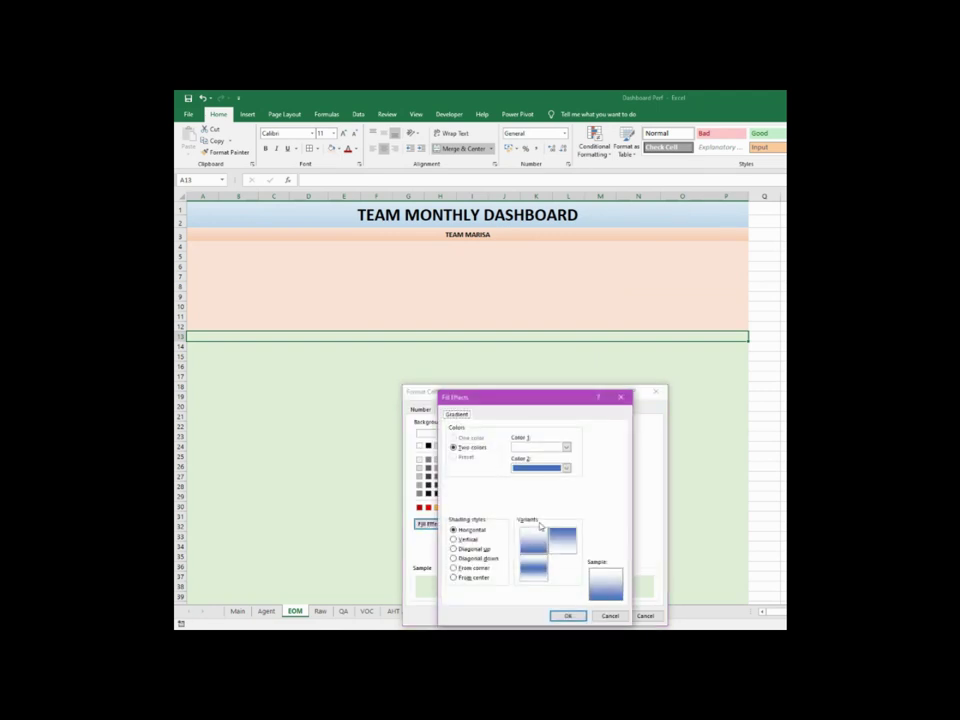
{"action": "left_click", "coordinate": [567, 447]}
{"action": "left_click", "coordinate": [592, 479]}
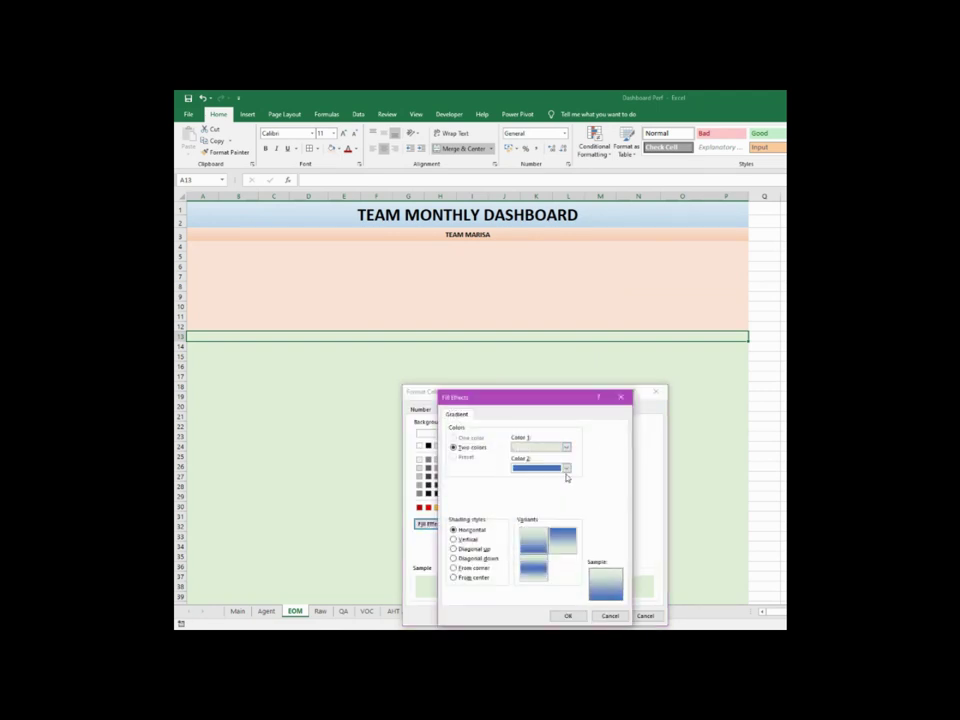
{"action": "left_click", "coordinate": [566, 468]}
{"action": "left_click", "coordinate": [593, 508]}
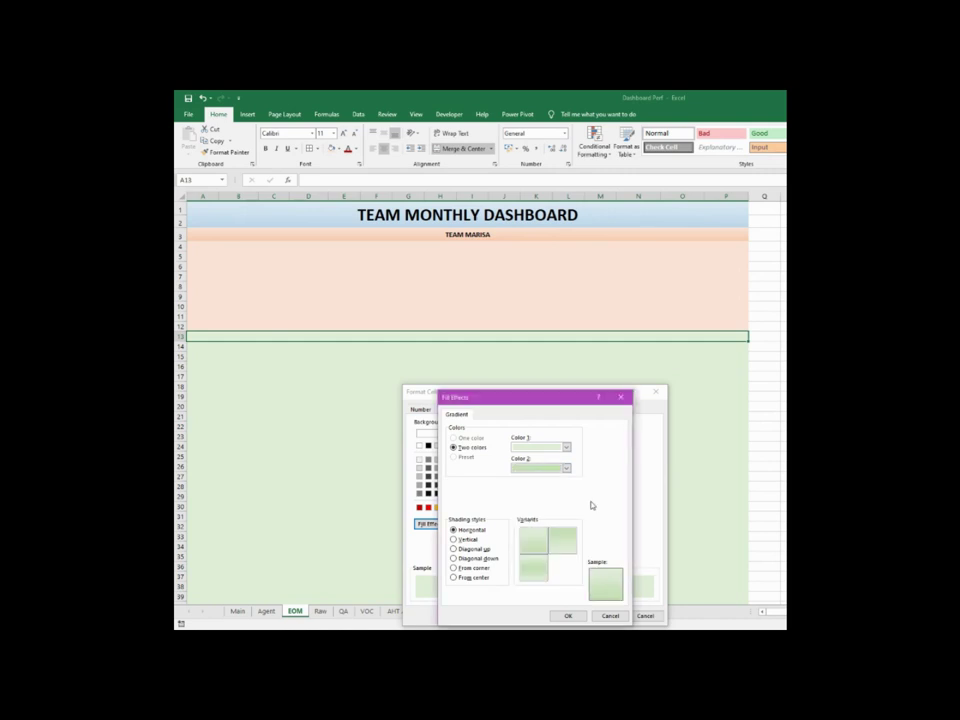
{"action": "left_click", "coordinate": [566, 615]}
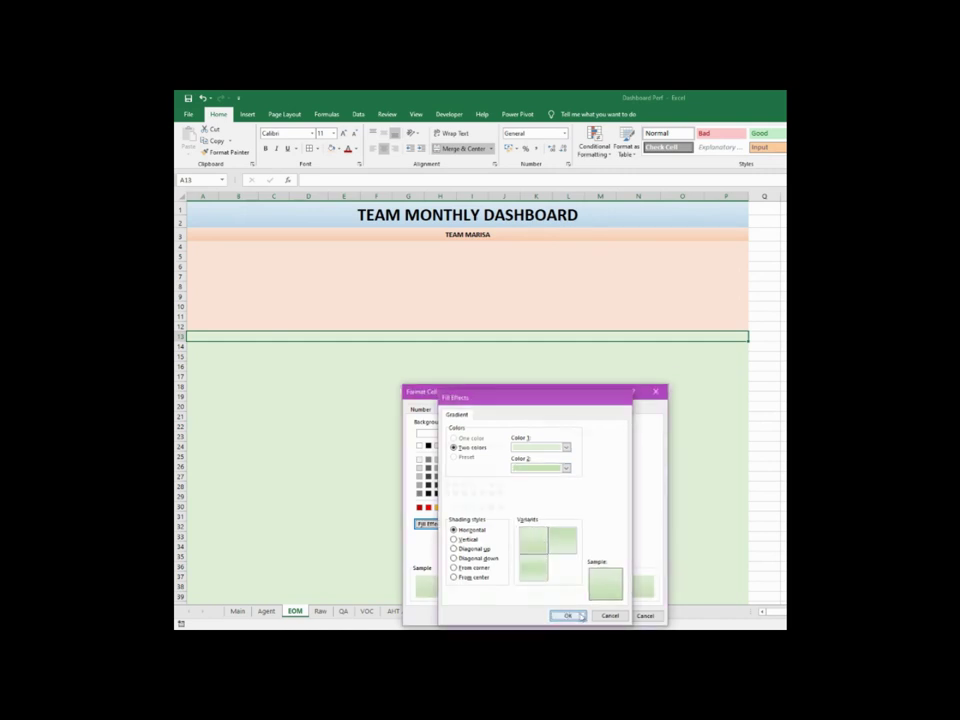
{"action": "left_click", "coordinate": [603, 615]}
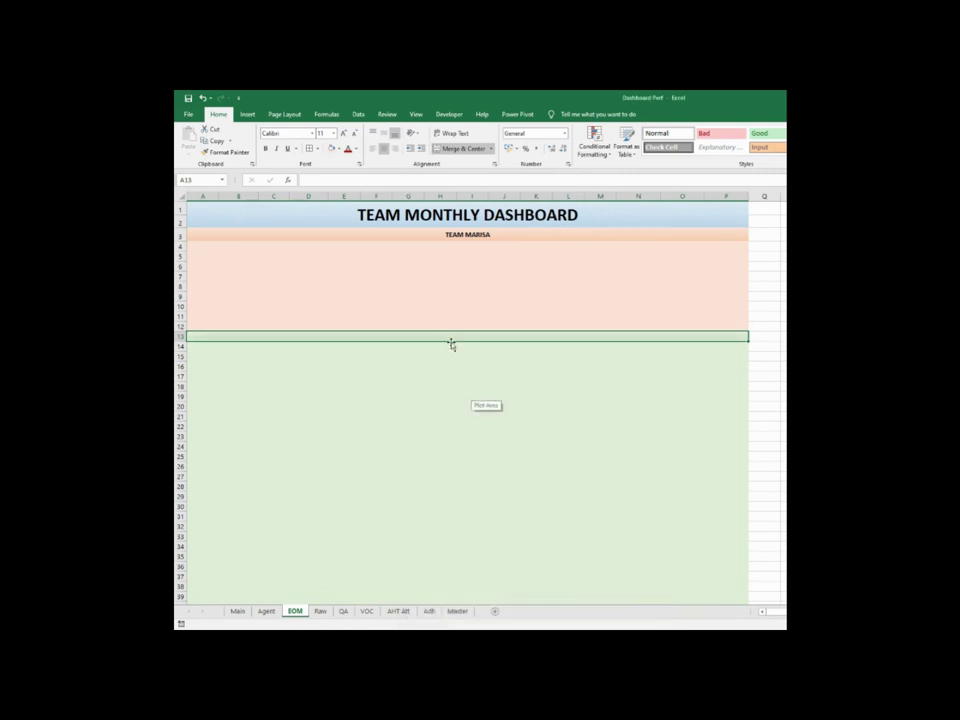
Enter the AGENTS heading in the merged cell and make it 16 pt bold
{"action": "type", "text": "AGENTS"}
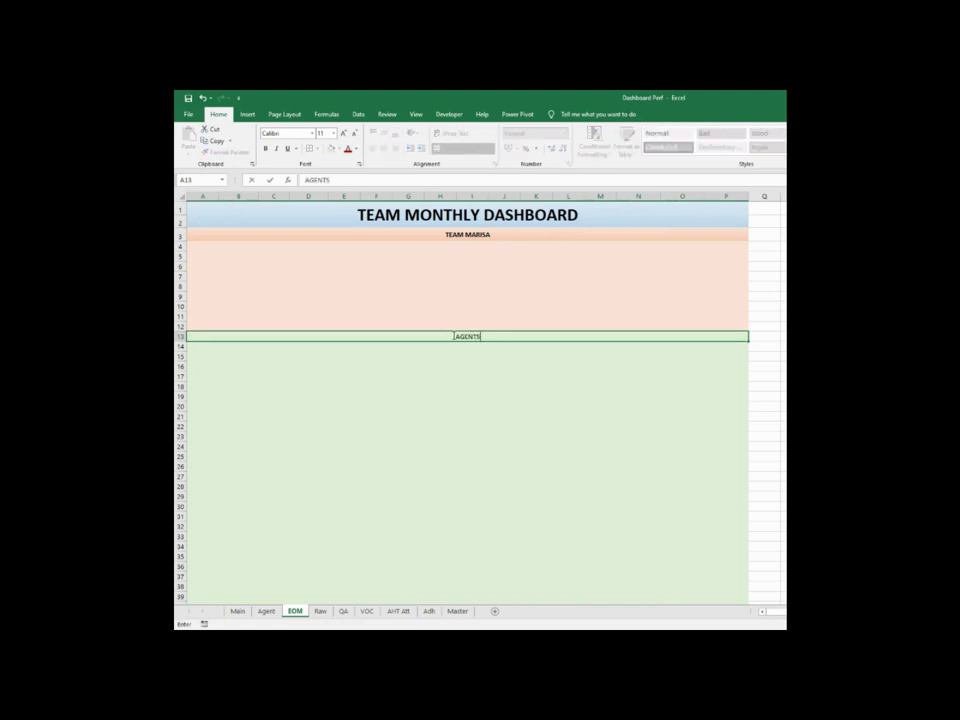
{"action": "left_click", "coordinate": [454, 385]}
{"action": "left_click", "coordinate": [461, 336]}
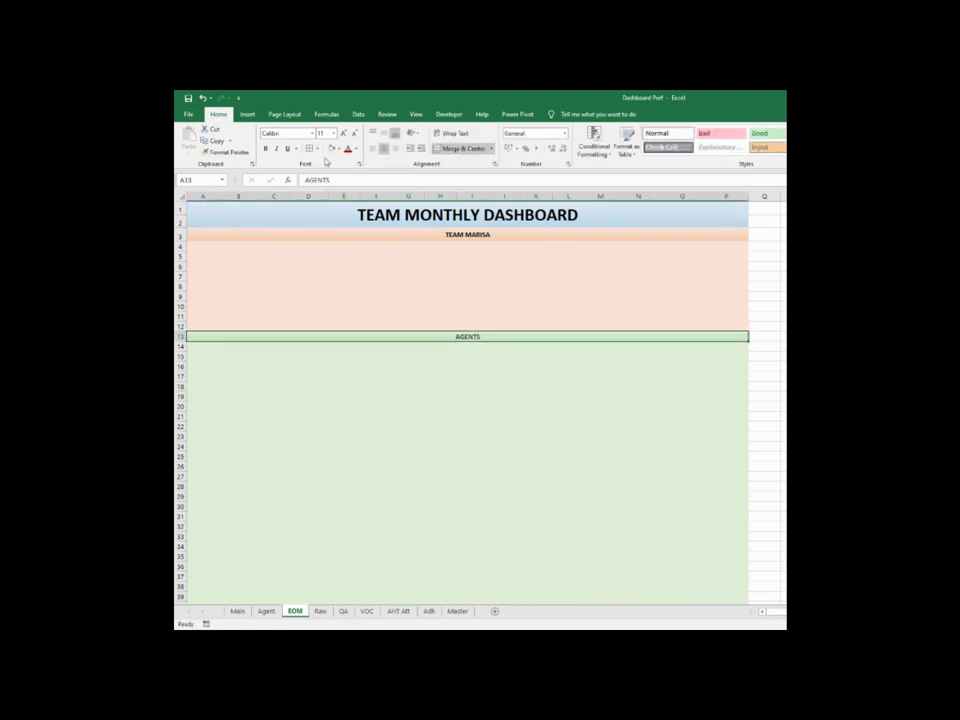
{"action": "left_click", "coordinate": [334, 134]}
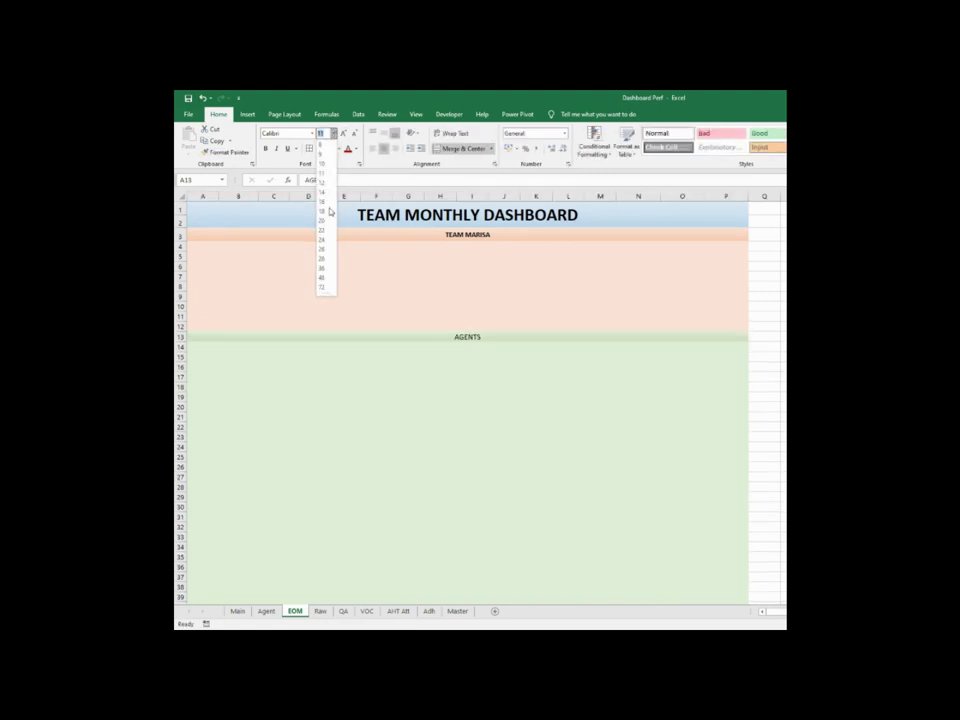
{"action": "left_click", "coordinate": [326, 208]}
{"action": "key", "text": "ctrl+b"}
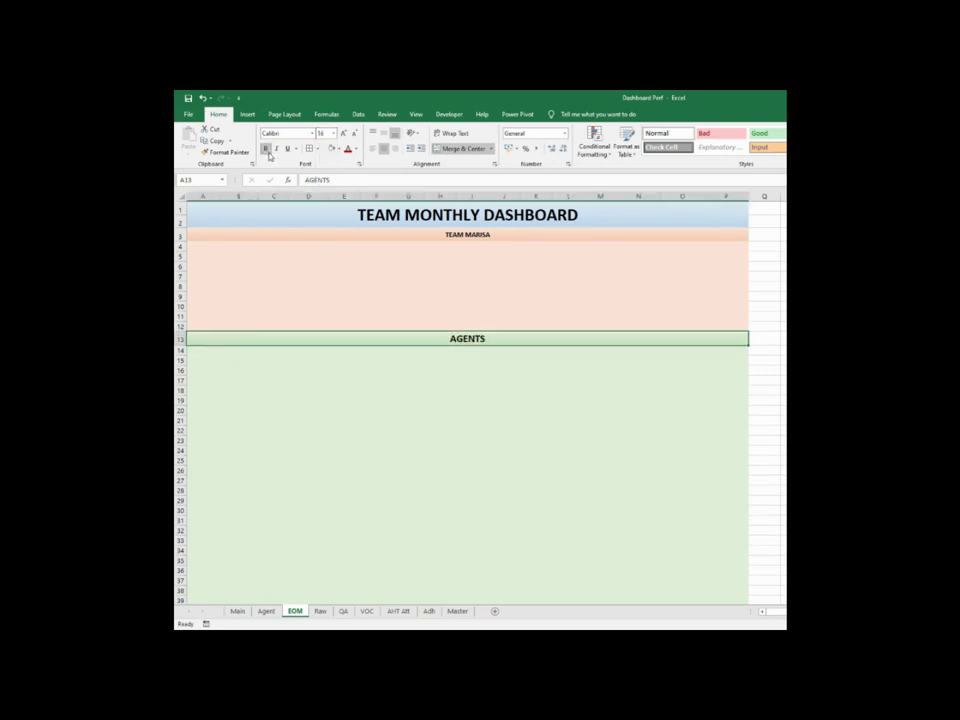
{"action": "left_click", "coordinate": [440, 460]}
{"action": "left_click", "coordinate": [577, 497]}
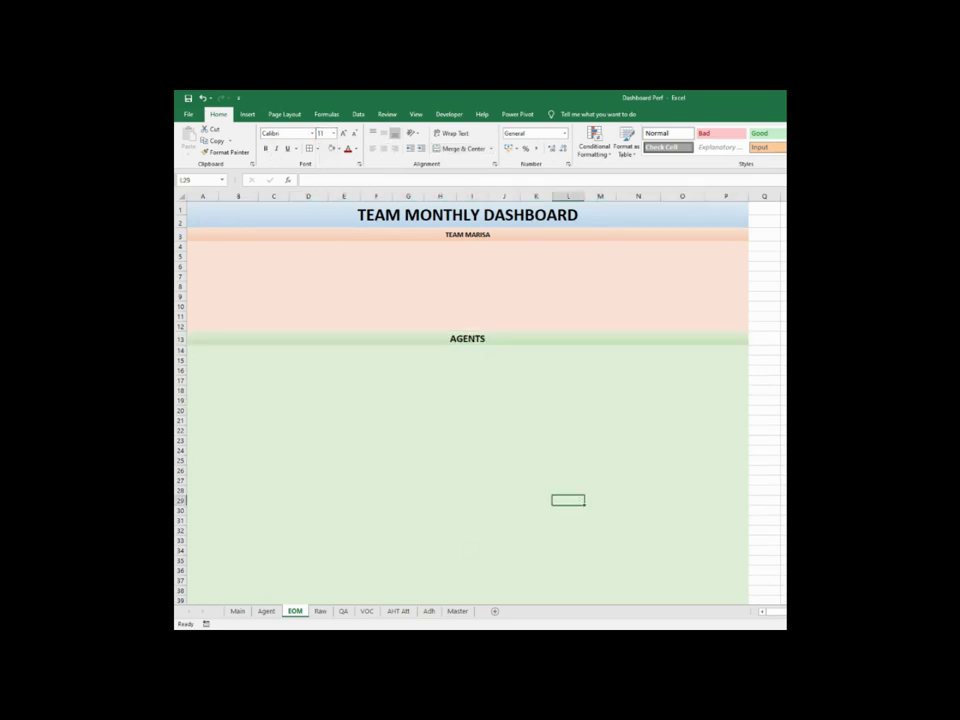
{"action": "left_click", "coordinate": [482, 365]}
Label B4 'Month' and fill the C4 input cell white
{"action": "left_click", "coordinate": [241, 248]}
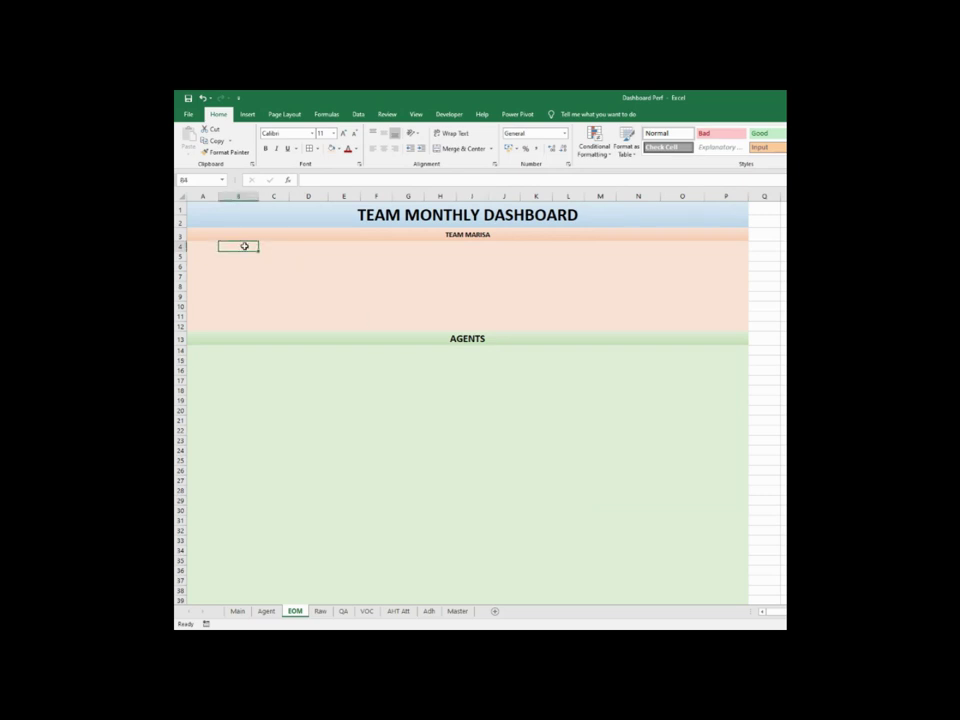
{"action": "type", "text": "mONTH"}
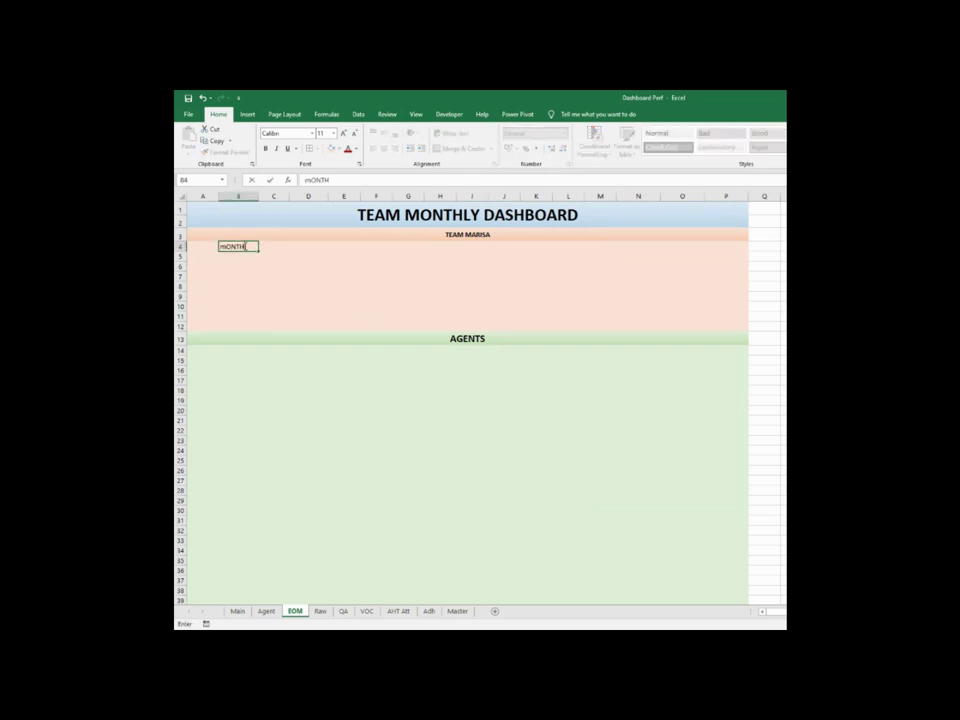
{"action": "left_click", "coordinate": [266, 247]}
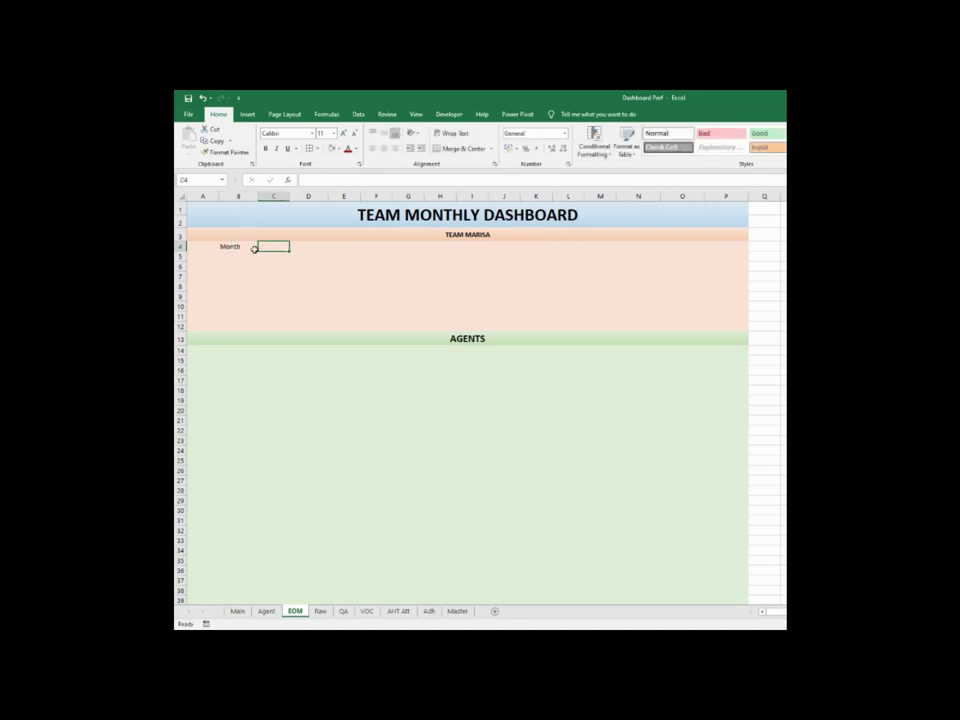
{"action": "left_click", "coordinate": [340, 148]}
{"action": "left_click", "coordinate": [331, 174]}
{"action": "left_click", "coordinate": [343, 316]}
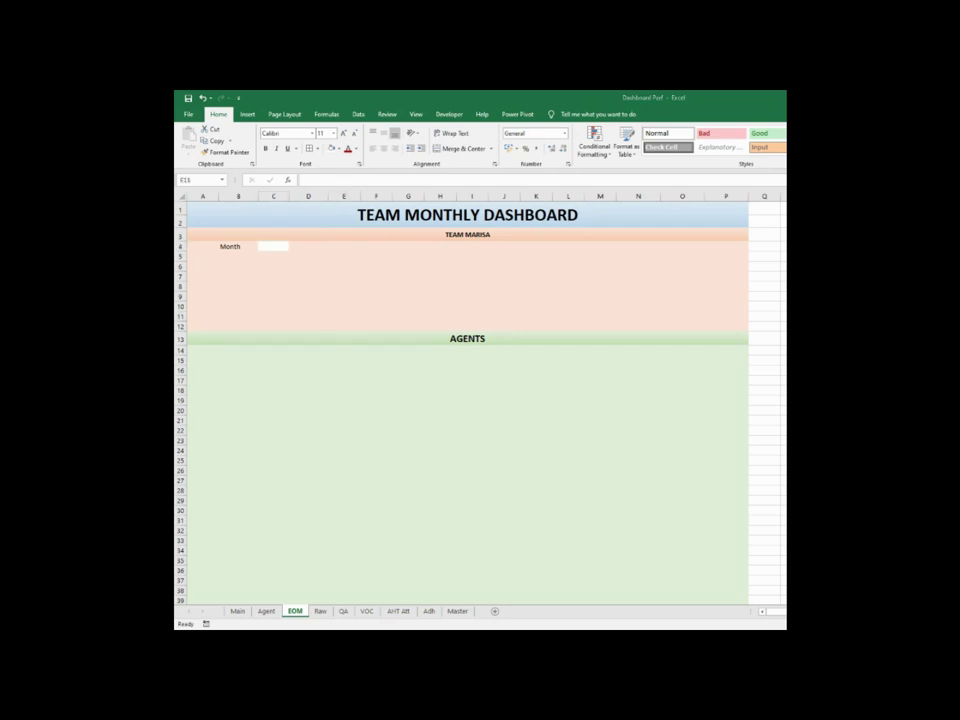
Add the headers Metrics in C6 and Team Score in D6
{"action": "left_click", "coordinate": [267, 275]}
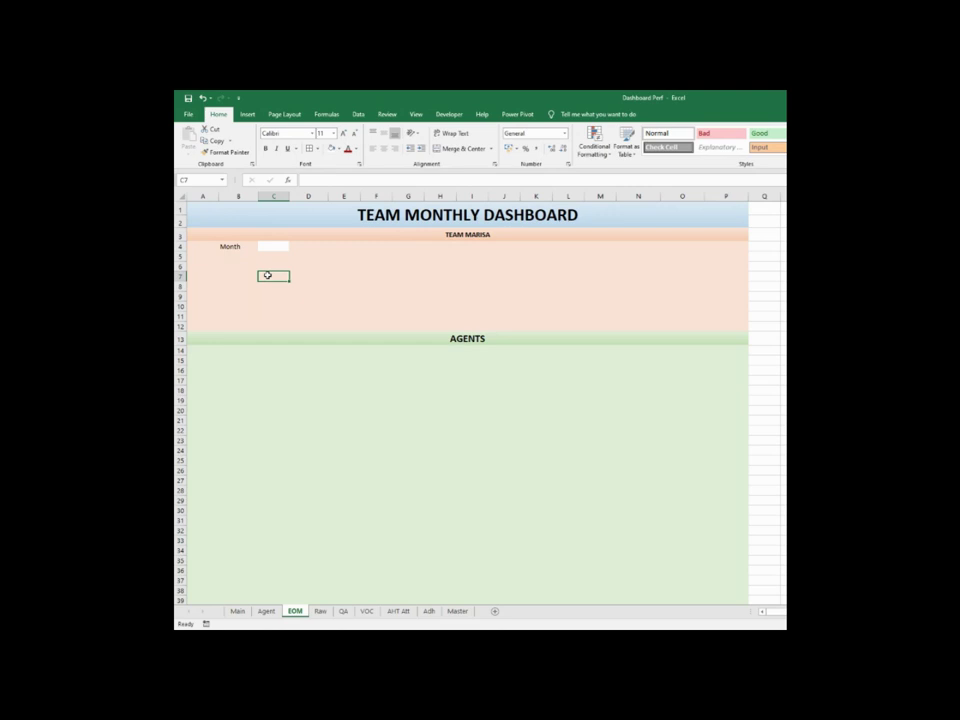
{"action": "left_click", "coordinate": [267, 267]}
{"action": "left_click", "coordinate": [310, 264]}
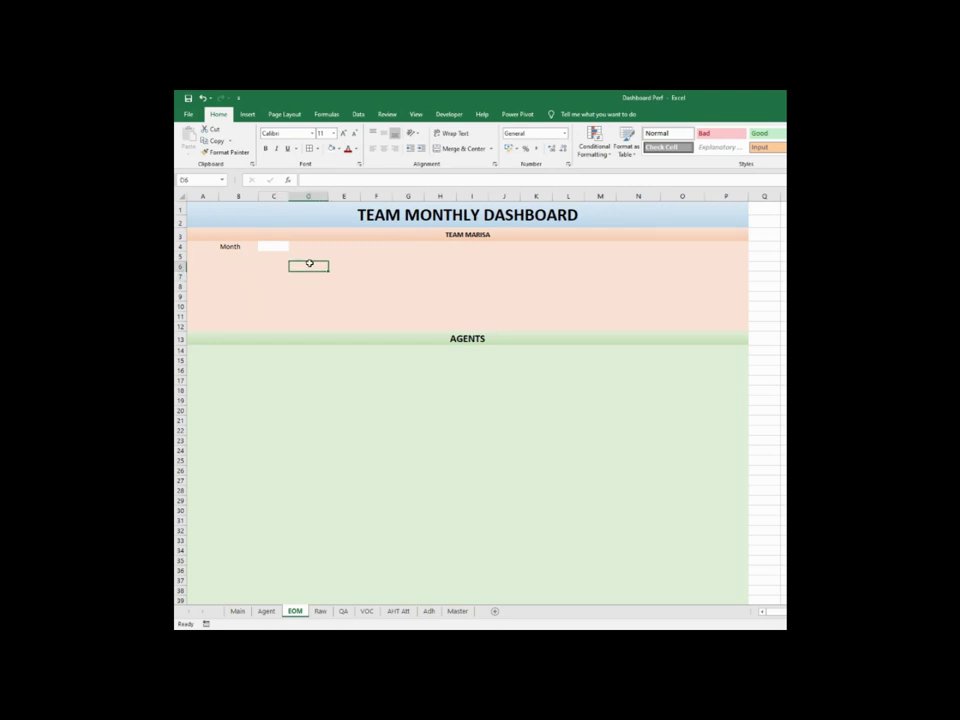
{"action": "type", "text": "Team Score"}
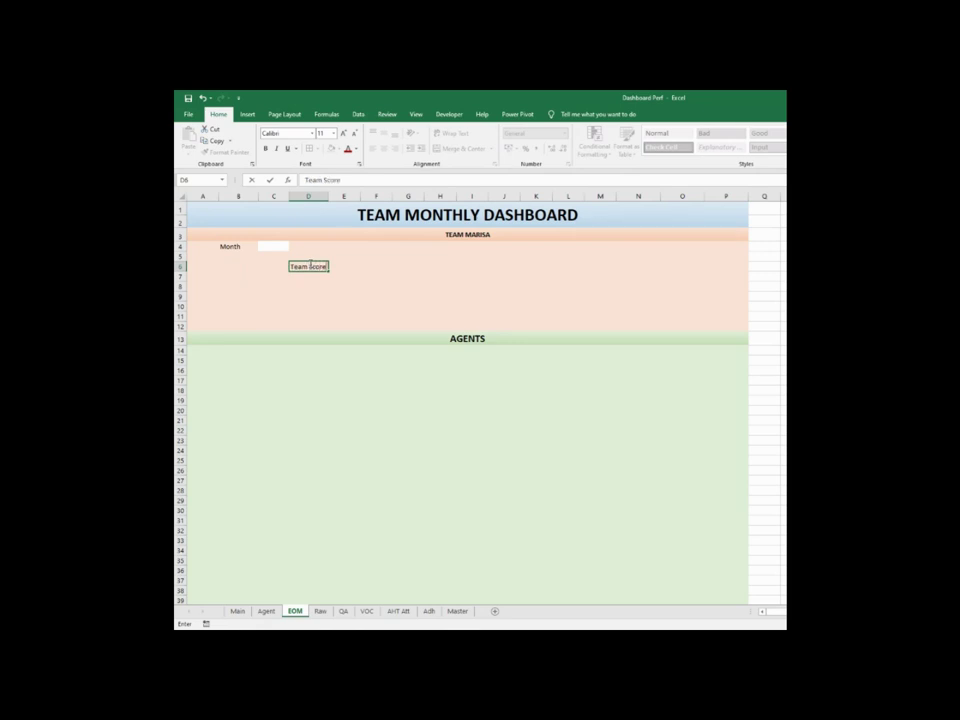
{"action": "key", "text": "Left"}
{"action": "type", "text": "M"}
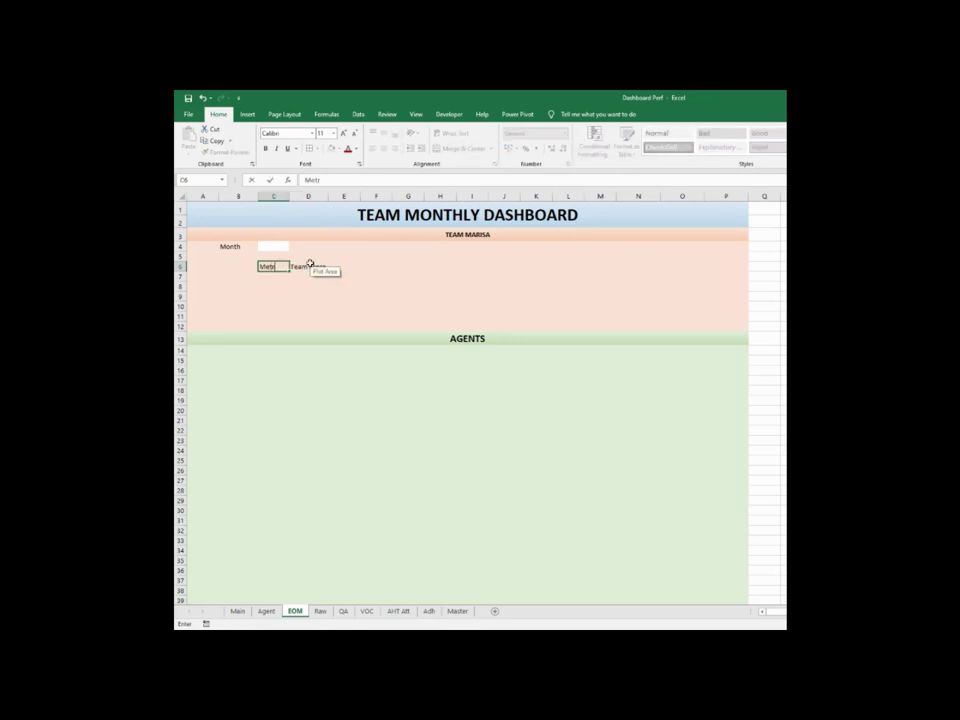
{"action": "type", "text": "etrics"}
{"action": "left_click", "coordinate": [278, 278]}
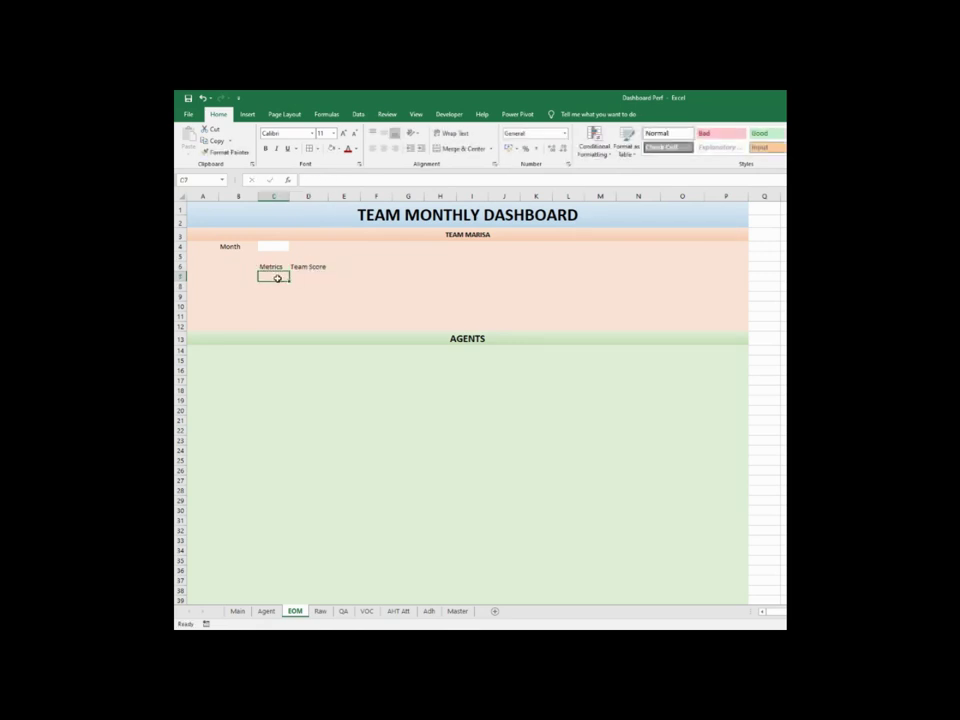
List QA, AHT, VOC, ADH and WEIGHED down column C from C7
{"action": "type", "text": "Q"}
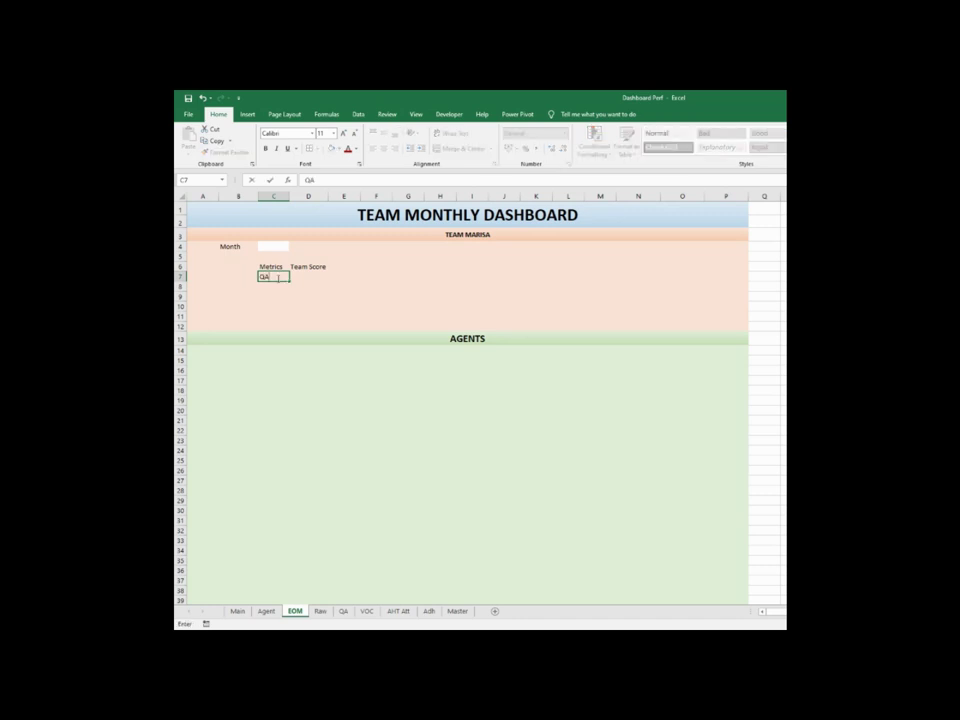
{"action": "type", "text": "A"}
{"action": "key", "text": "Return"}
{"action": "type", "text": "AHT"}
{"action": "key", "text": "Return"}
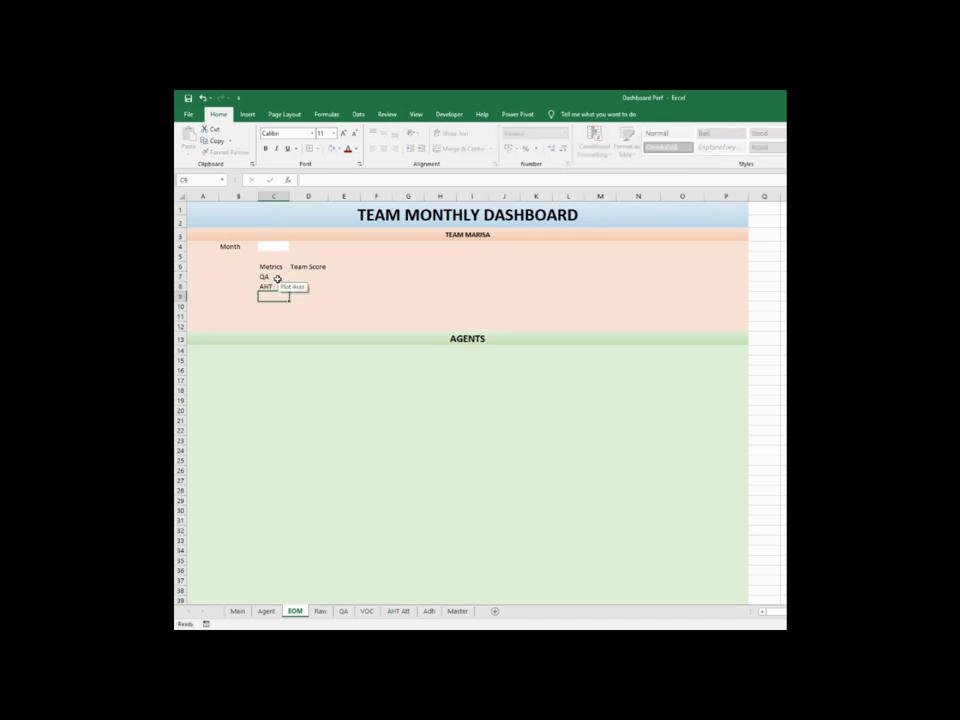
{"action": "type", "text": "VOC"}
{"action": "key", "text": "Return"}
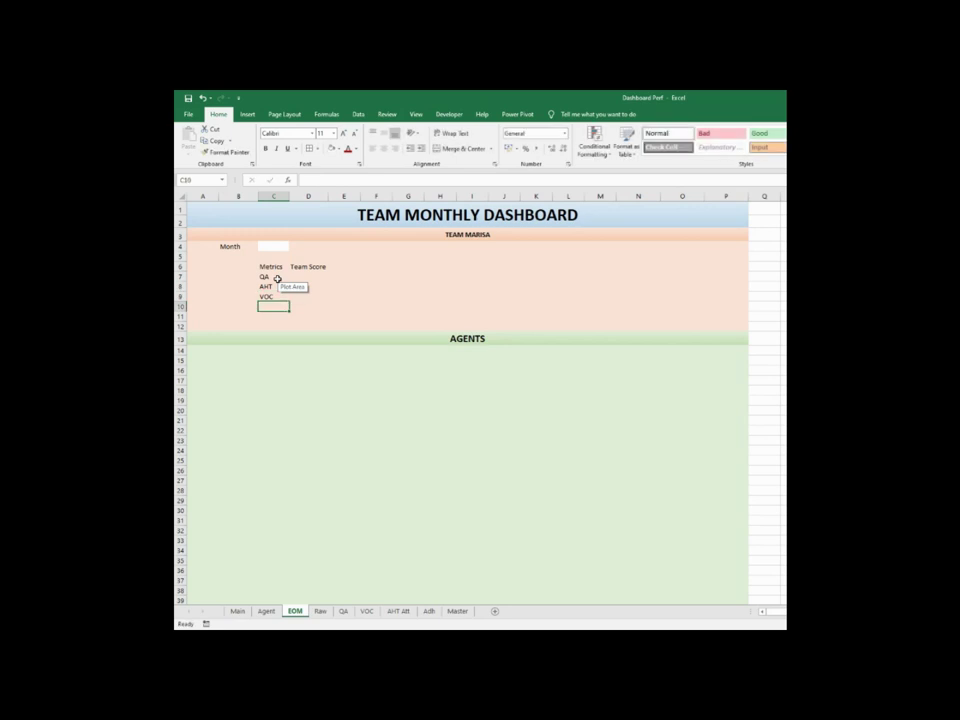
{"action": "type", "text": "ADH"}
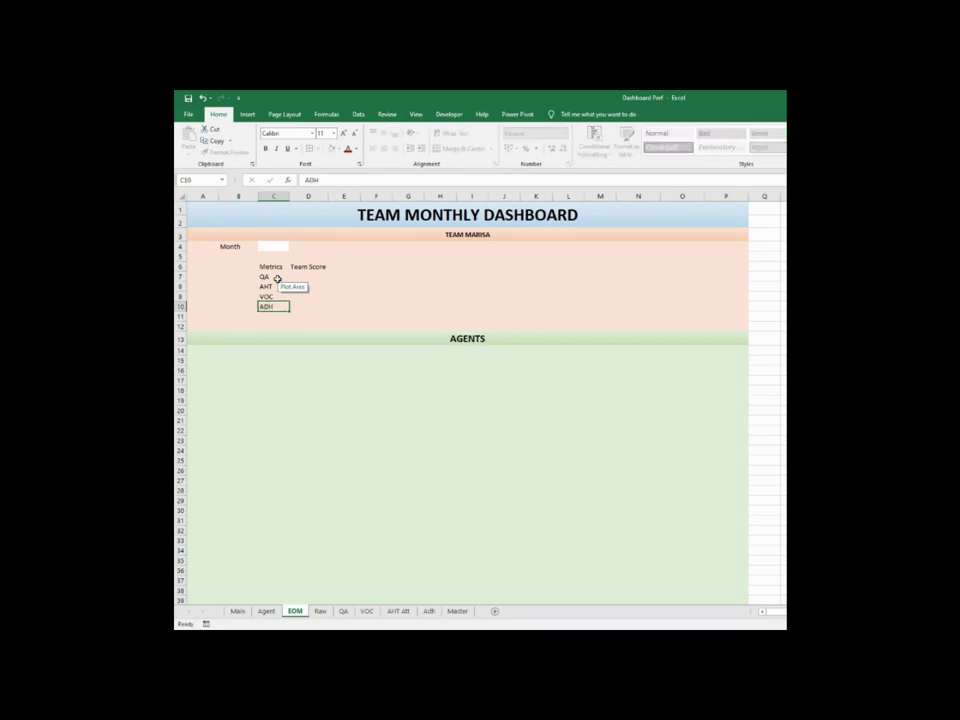
{"action": "key", "text": "Return"}
{"action": "type", "text": "WEIGHED%"}
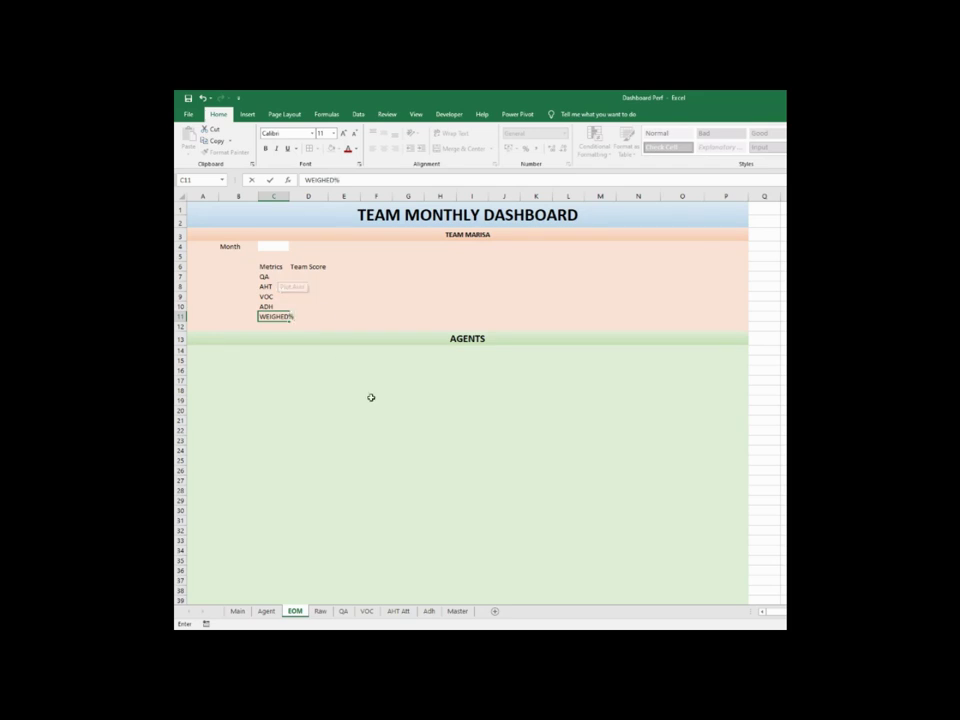
Widen column C to fit the metric labels and select Team Score cells D7:D11
{"action": "left_click", "coordinate": [372, 397]}
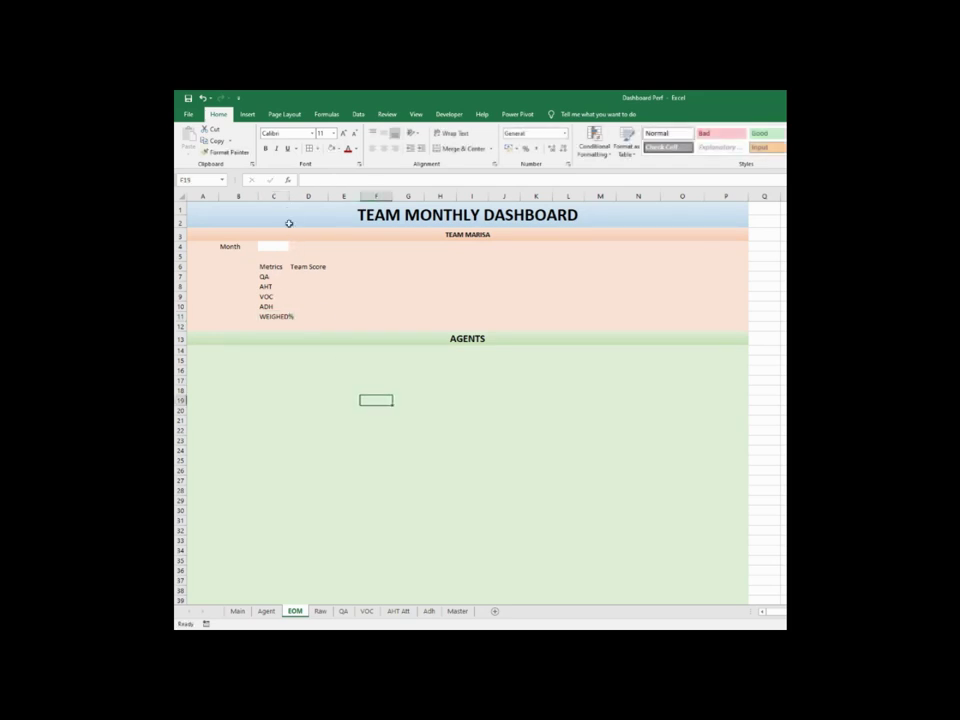
{"action": "left_click_drag", "start_coordinate": [291, 196], "coordinate": [299, 196]}
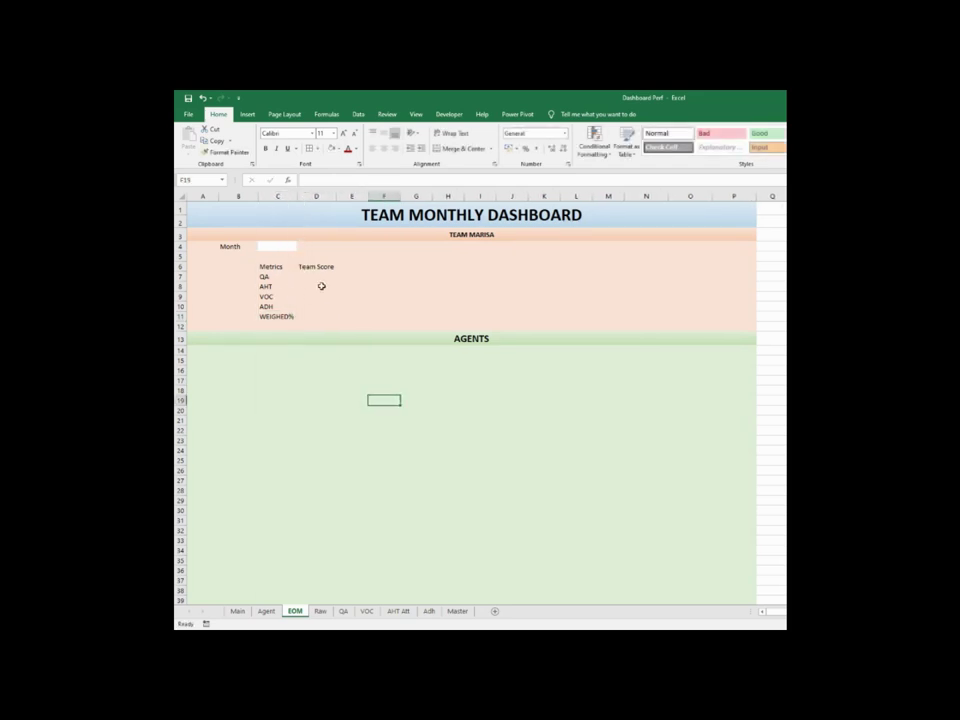
{"action": "left_click_drag", "start_coordinate": [317, 276], "coordinate": [319, 315]}
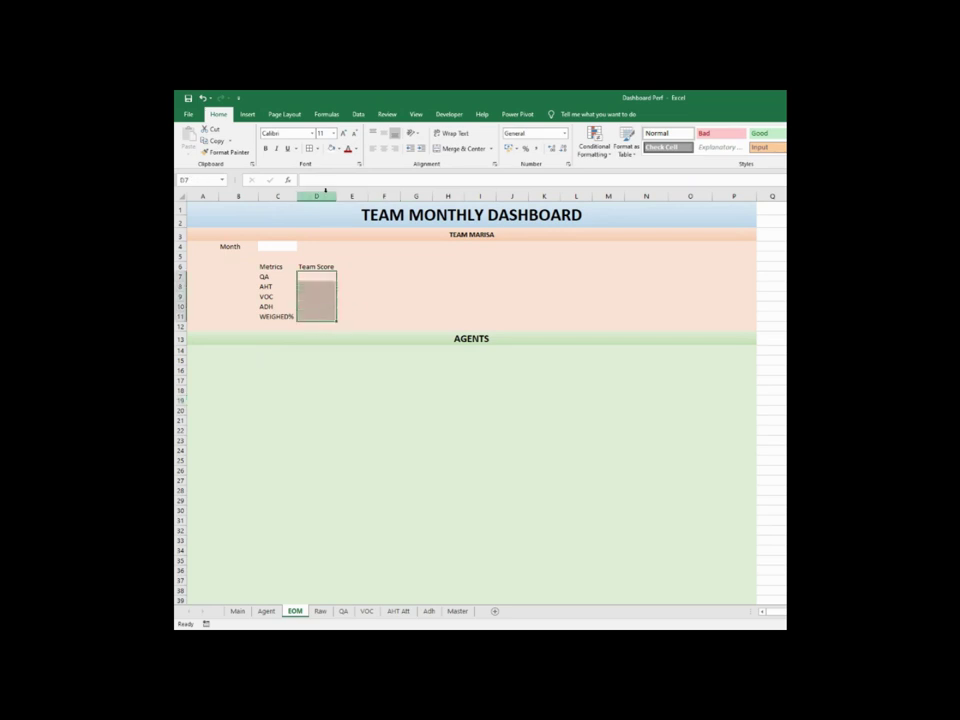
Give D7:D11 orange top, inside-horizontal and left borders
{"action": "right_click", "coordinate": [328, 287]}
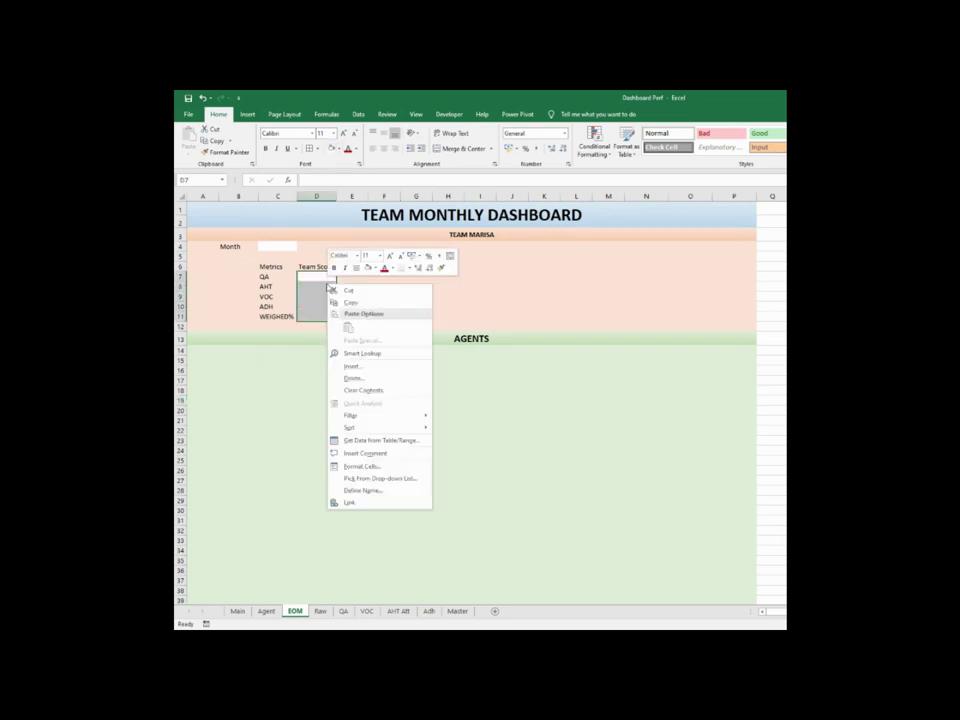
{"action": "left_click", "coordinate": [362, 466]}
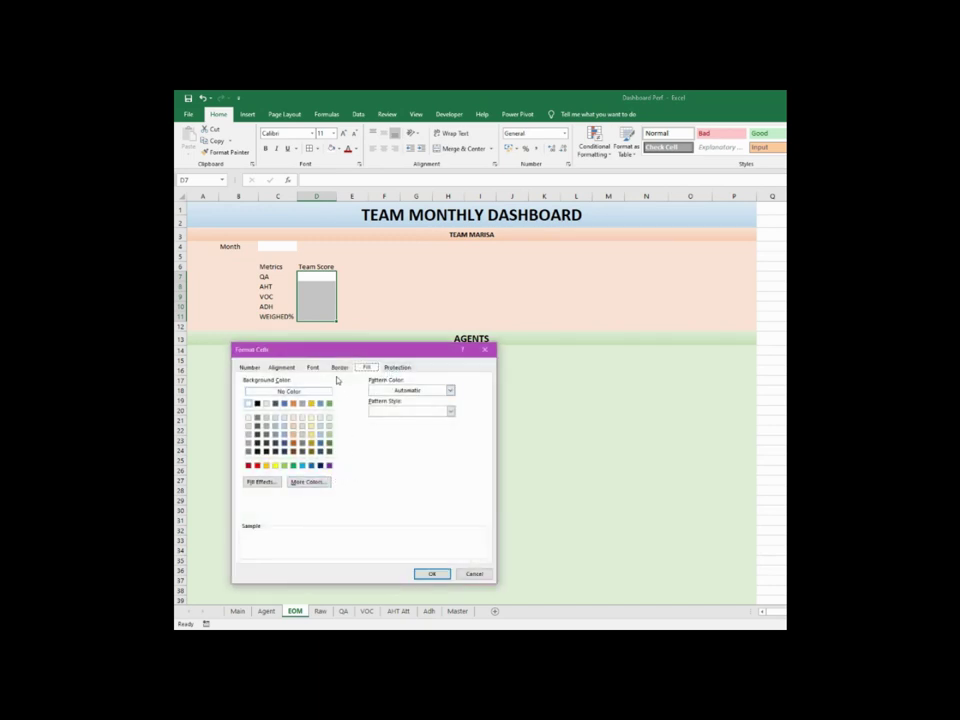
{"action": "left_click", "coordinate": [337, 368]}
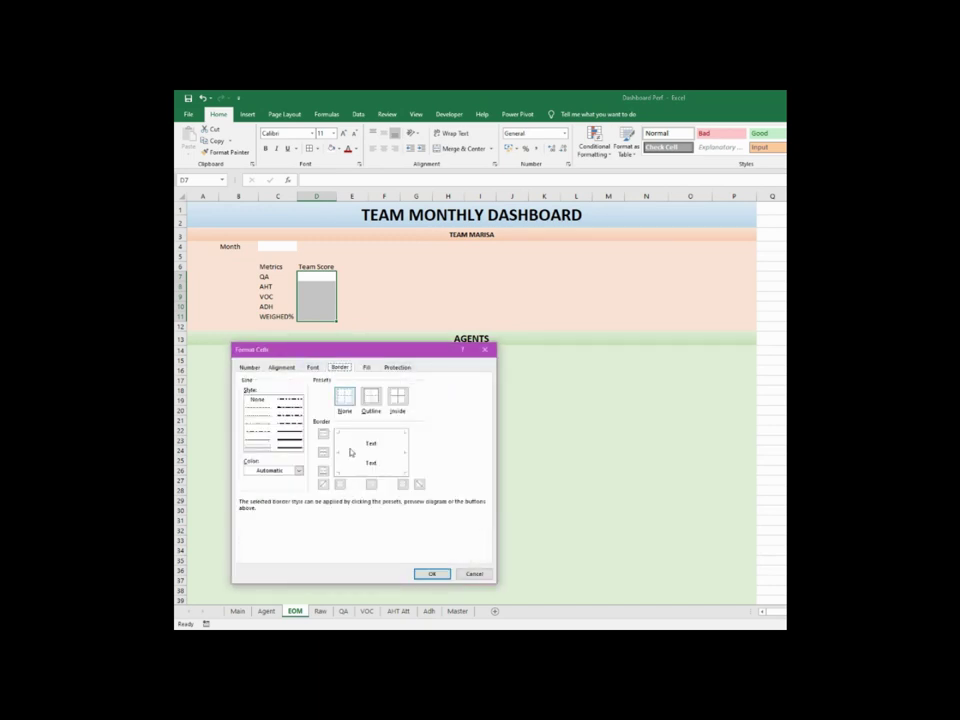
{"action": "left_click", "coordinate": [298, 470]}
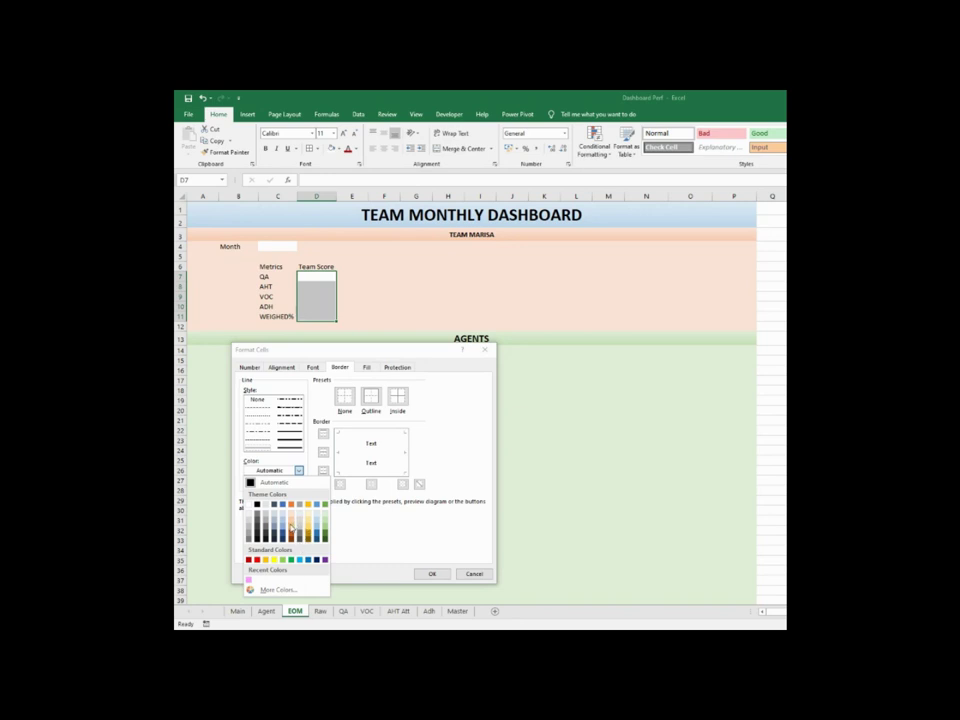
{"action": "left_click", "coordinate": [291, 527]}
{"action": "left_click", "coordinate": [323, 433]}
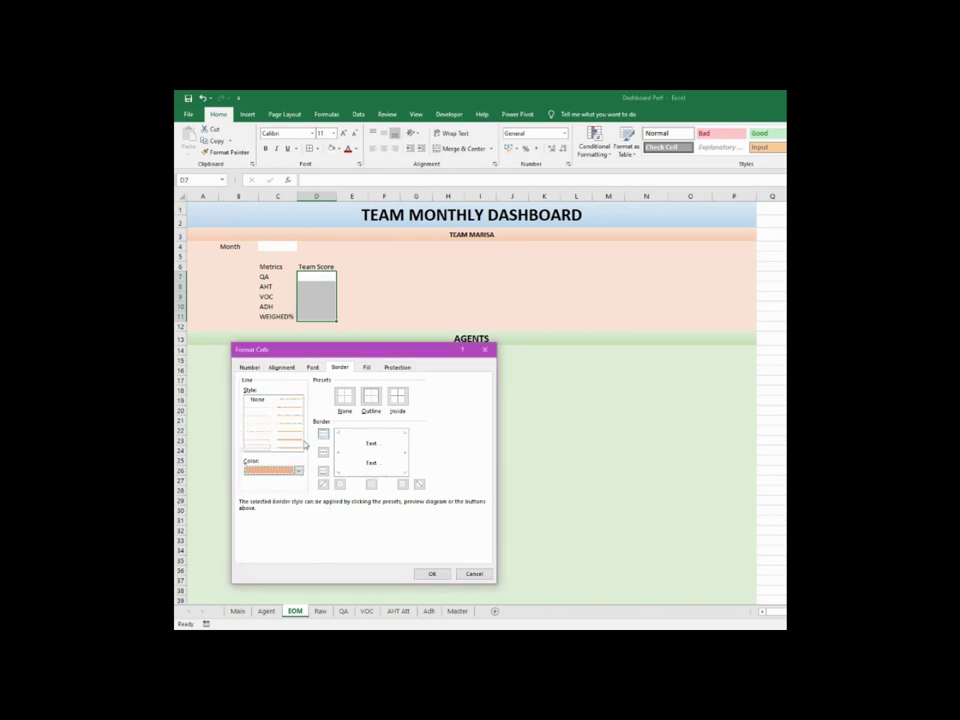
{"action": "left_click", "coordinate": [369, 448]}
{"action": "left_click", "coordinate": [336, 458]}
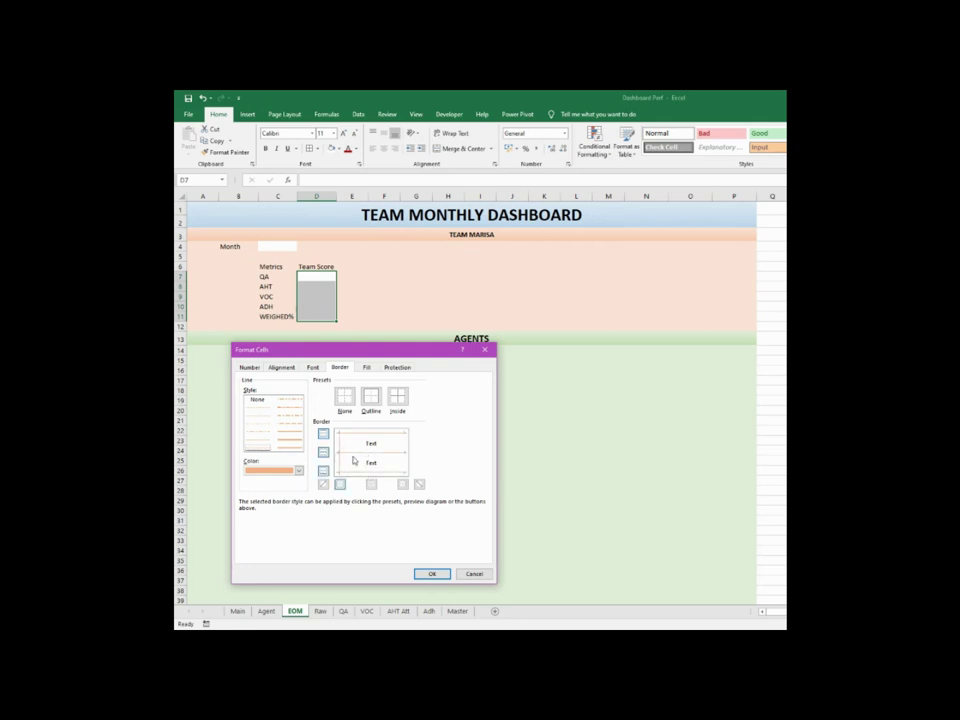
{"action": "left_click", "coordinate": [437, 573]}
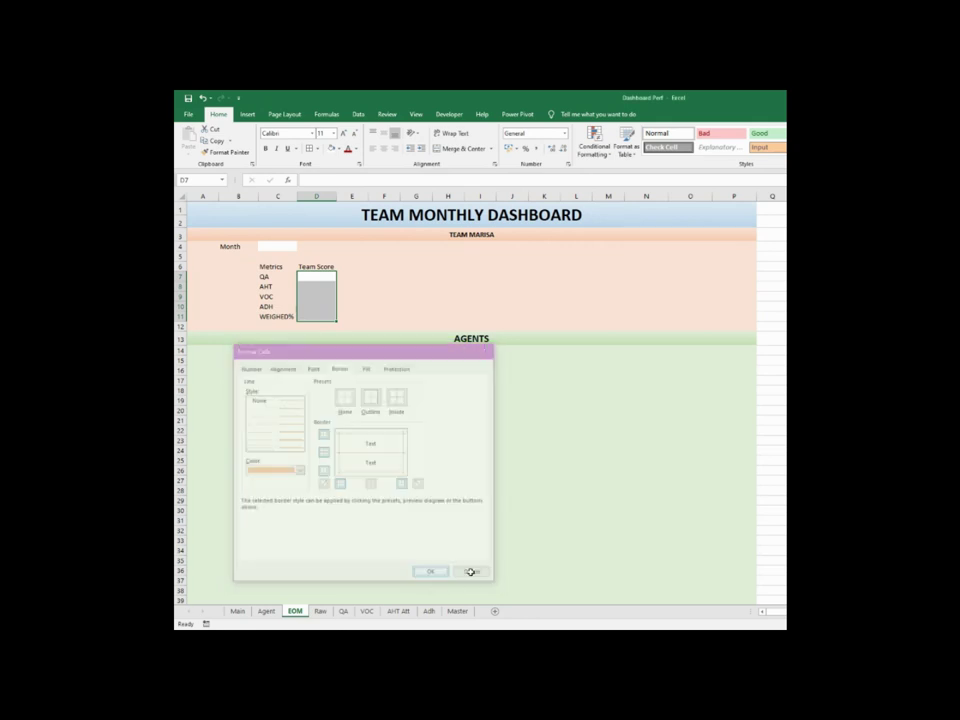
{"action": "left_click", "coordinate": [346, 450]}
{"action": "left_click", "coordinate": [593, 482]}
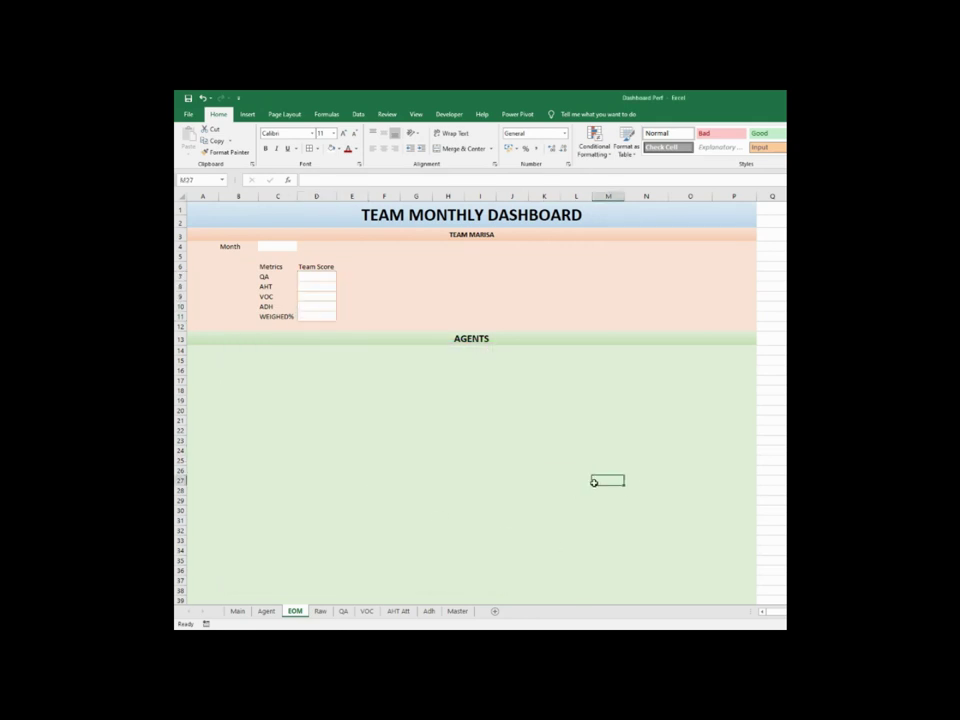
{"action": "left_click", "coordinate": [405, 268]}
{"action": "left_click", "coordinate": [393, 265]}
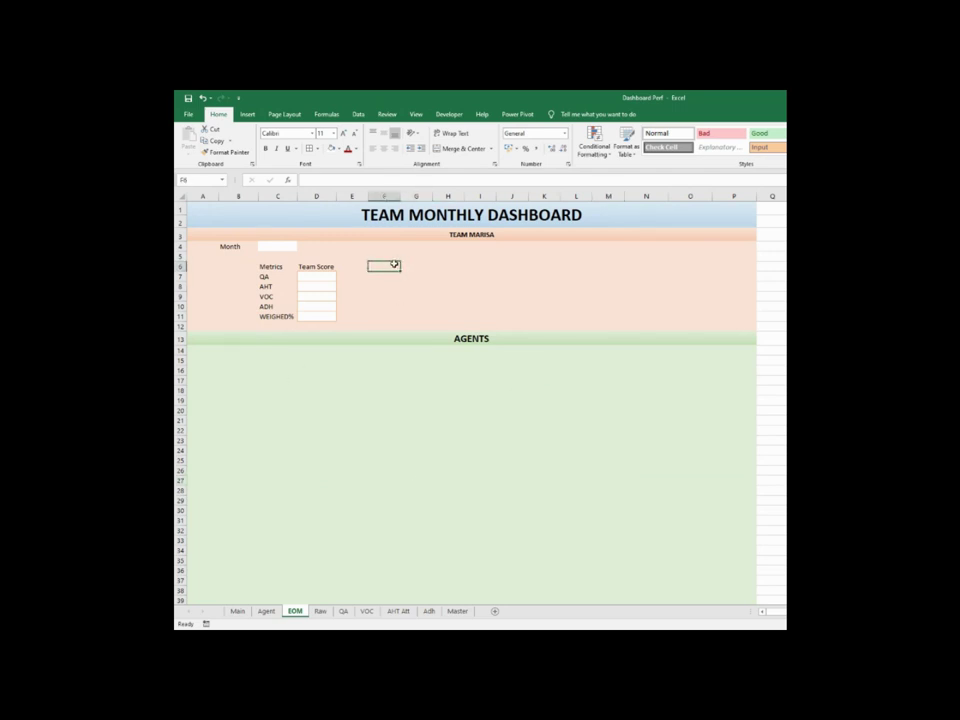
Enter the Top 5 heading and copy the bordered Team Score cells into F7:G11
{"action": "type", "text": "EOP"}
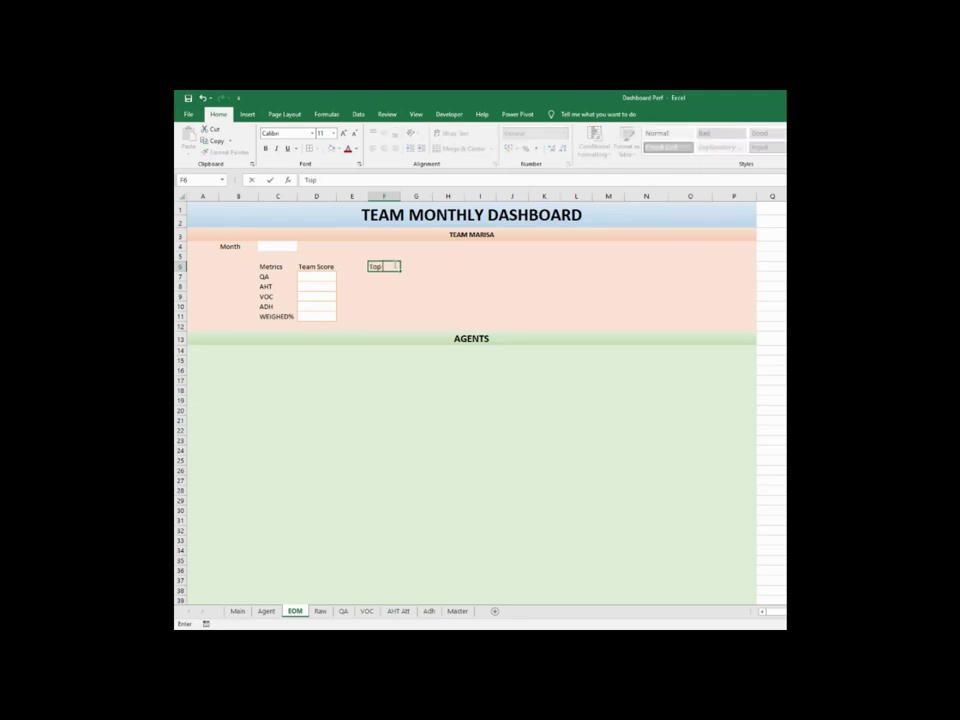
{"action": "left_click_drag", "start_coordinate": [386, 276], "coordinate": [426, 313]}
{"action": "right_click", "coordinate": [424, 318]}
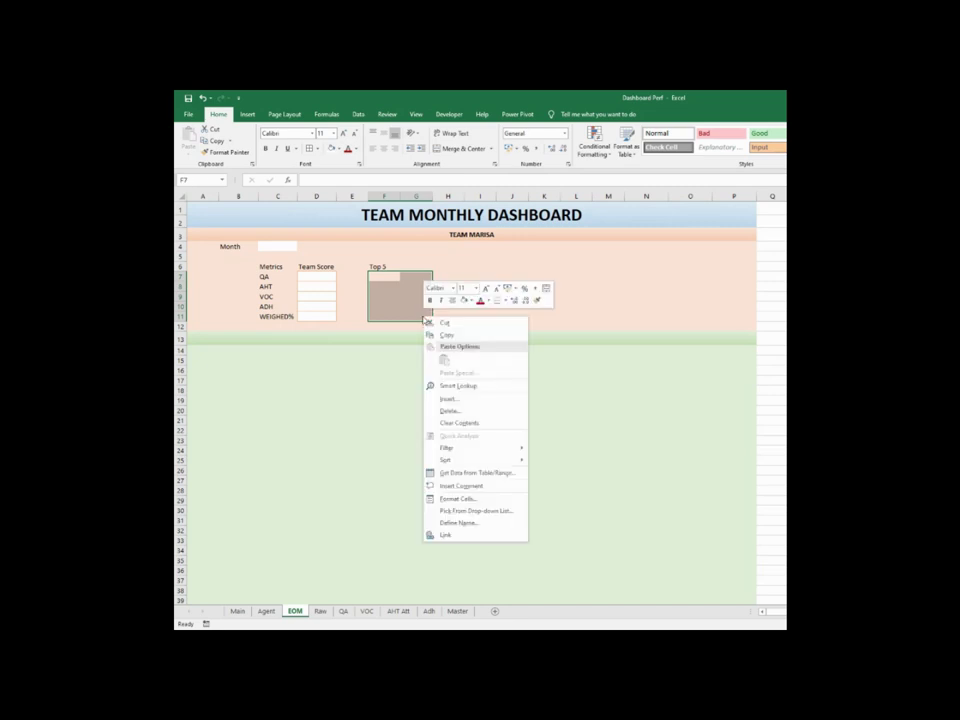
{"action": "left_click", "coordinate": [310, 275]}
{"action": "left_click_drag", "start_coordinate": [313, 273], "coordinate": [313, 315]}
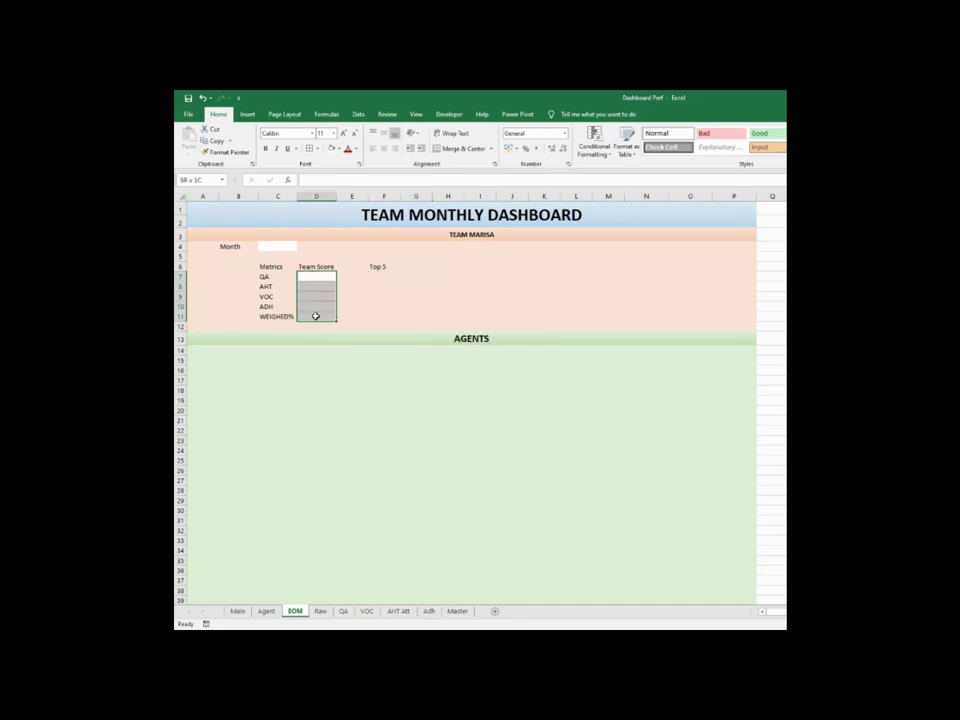
{"action": "key", "text": "ctrl+c"}
{"action": "left_click_drag", "start_coordinate": [376, 276], "coordinate": [415, 315]}
{"action": "key", "text": "ctrl+v"}
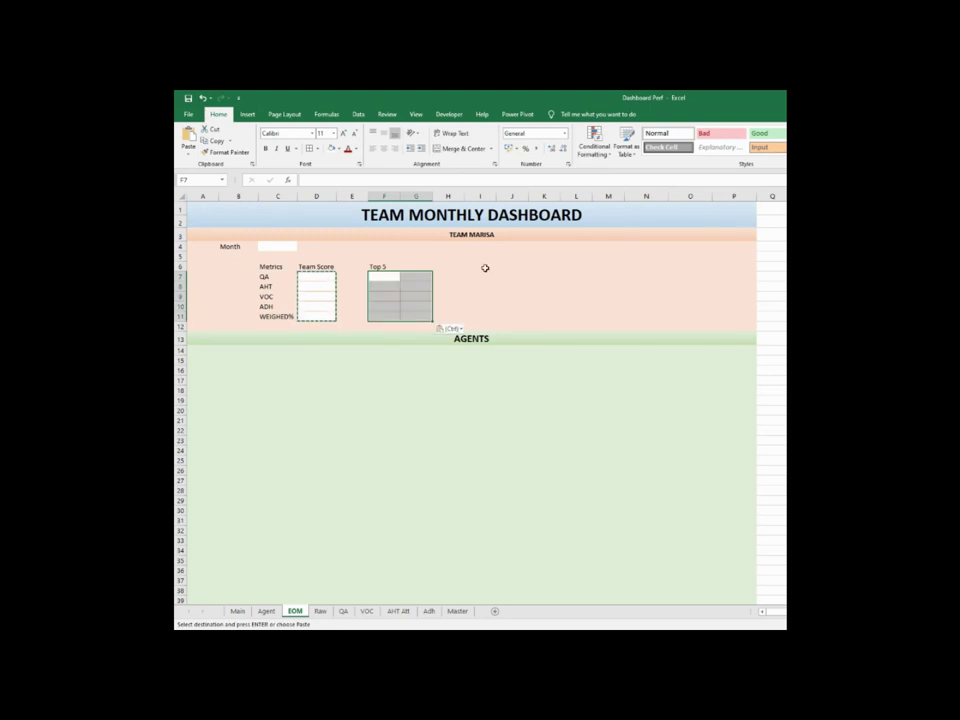
Add the Bottom 5 heading in I6 and copy the Top 5 table into I7:J11
{"action": "left_click", "coordinate": [473, 266]}
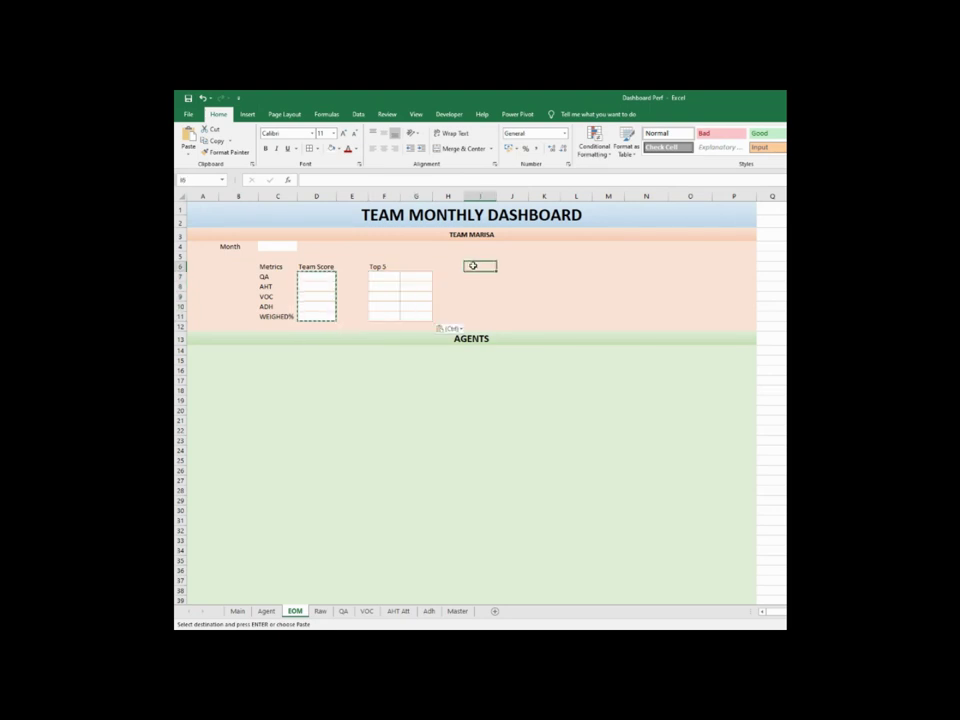
{"action": "type", "text": "8"}
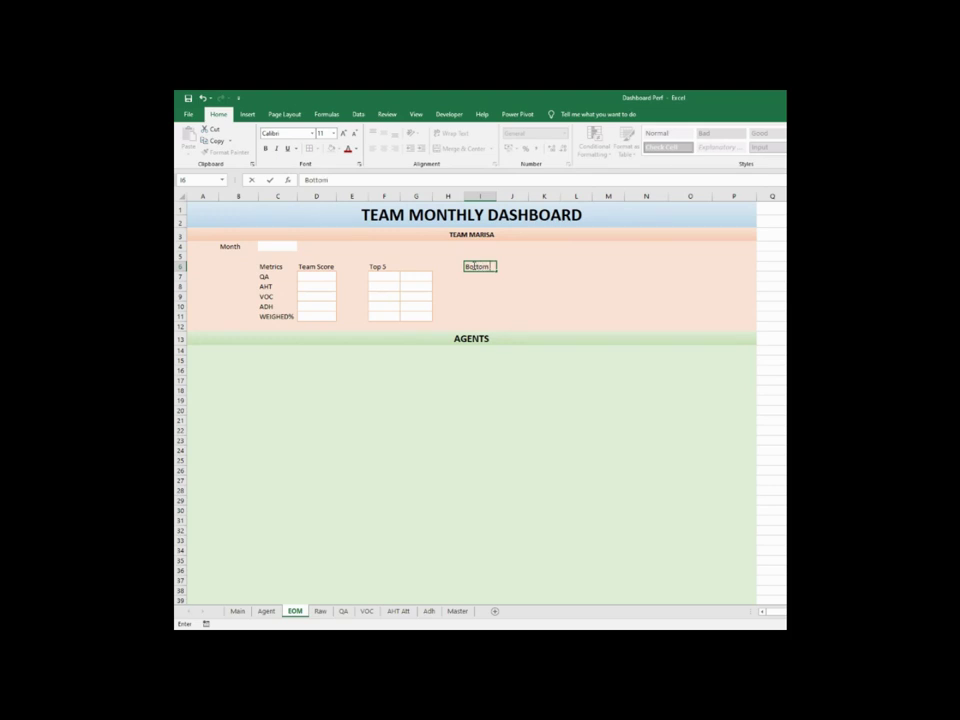
{"action": "type", "text": "ottom 5"}
{"action": "left_click", "coordinate": [385, 276]}
{"action": "left_click_drag", "start_coordinate": [378, 274], "coordinate": [425, 316]}
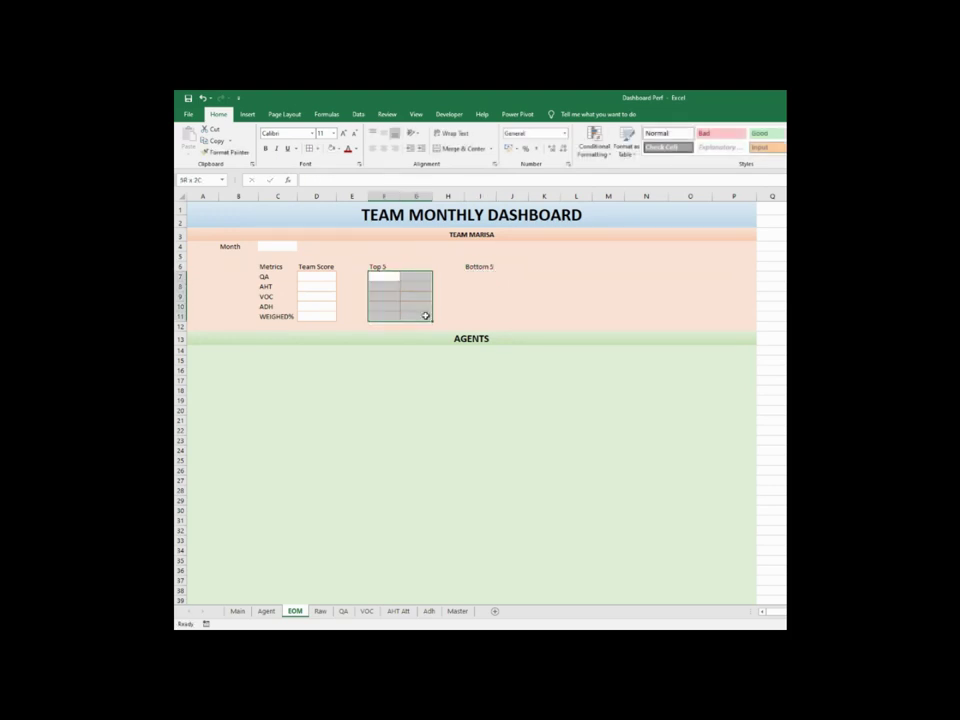
{"action": "key", "text": "ctrl+c"}
{"action": "left_click_drag", "start_coordinate": [484, 278], "coordinate": [523, 317]}
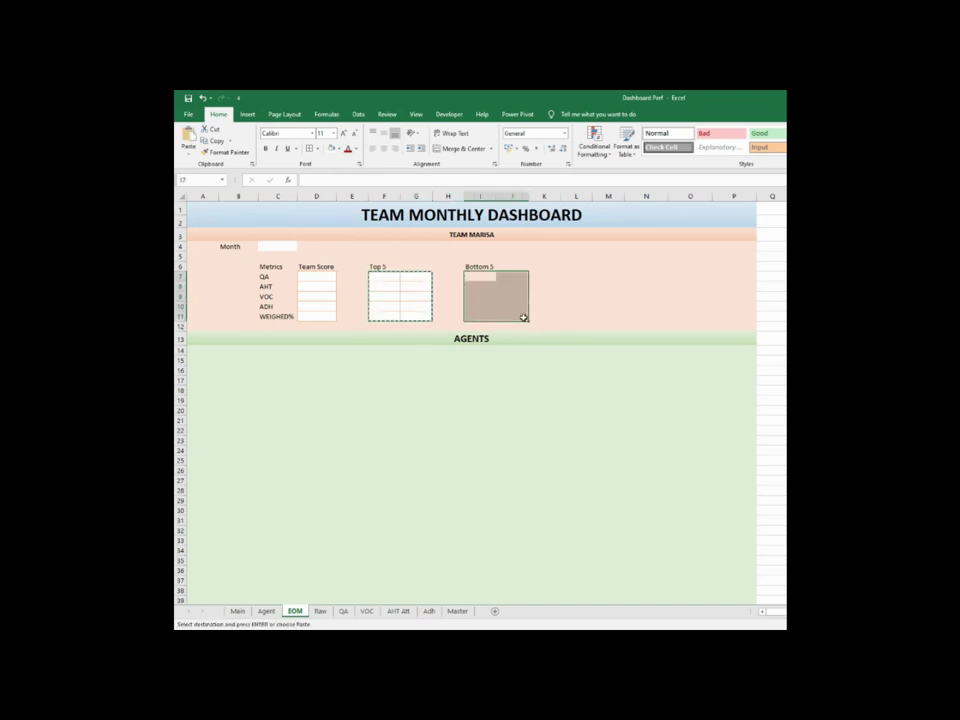
{"action": "key", "text": "ctrl+v"}
{"action": "left_click", "coordinate": [606, 448]}
{"action": "left_click", "coordinate": [389, 431]}
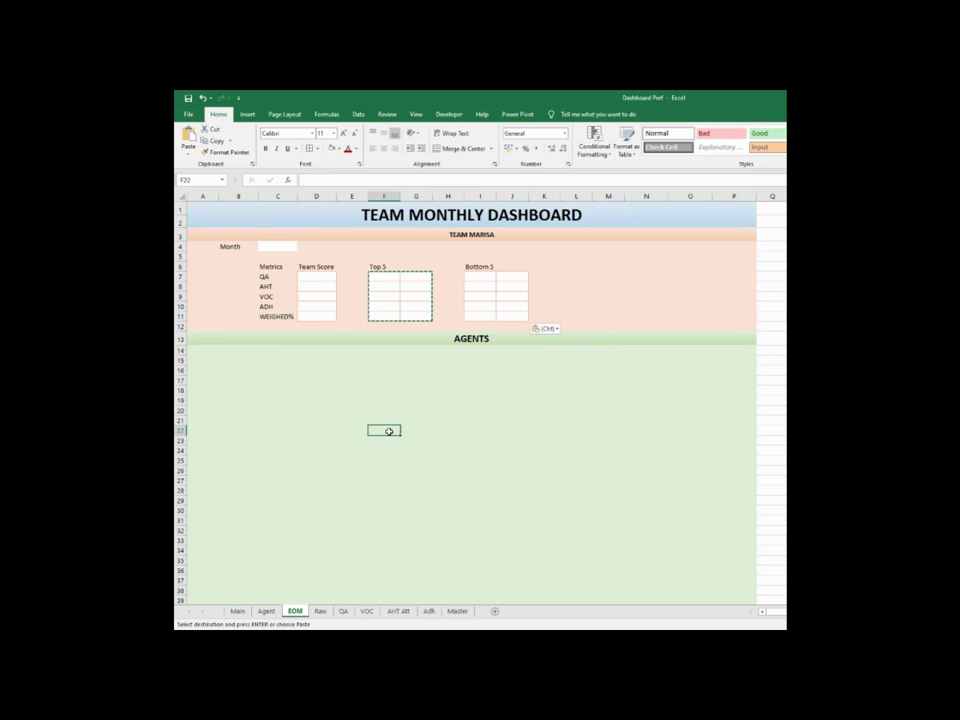
{"action": "left_click", "coordinate": [451, 463]}
{"action": "left_click", "coordinate": [492, 489]}
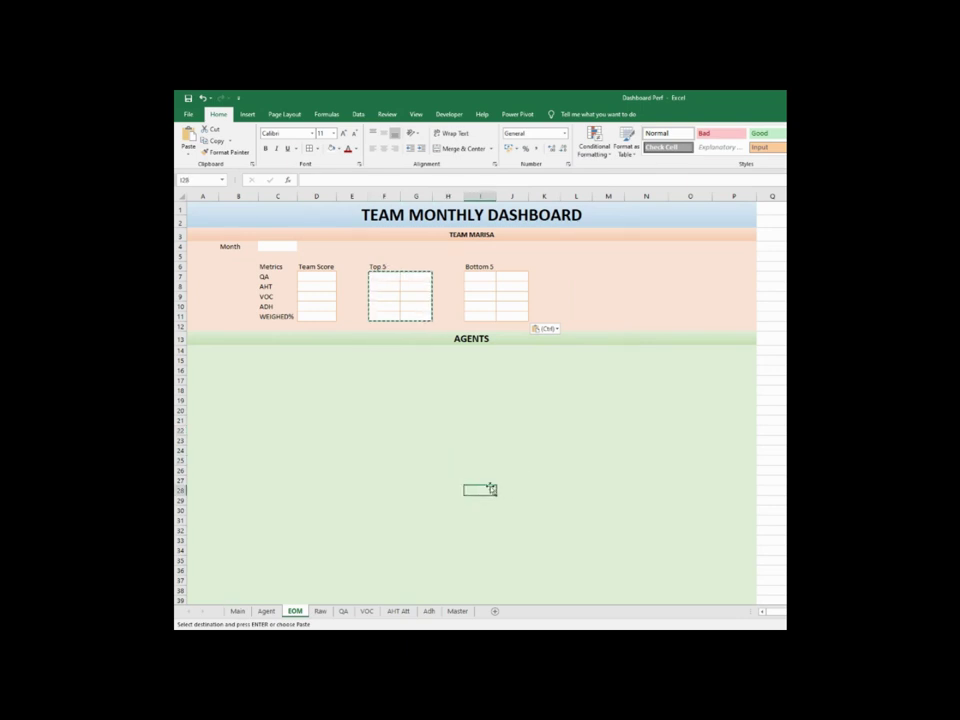
{"action": "left_click", "coordinate": [280, 246]}
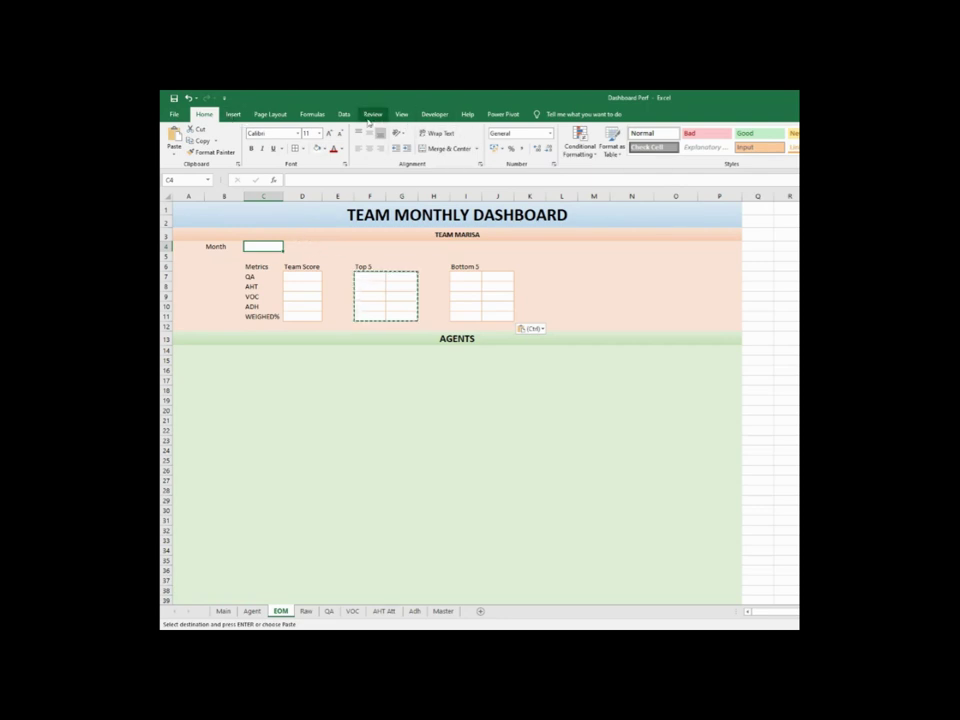
Restrict C4 to a List validation sourced from the Master sheet's Months column from E2
{"action": "left_click", "coordinate": [343, 116]}
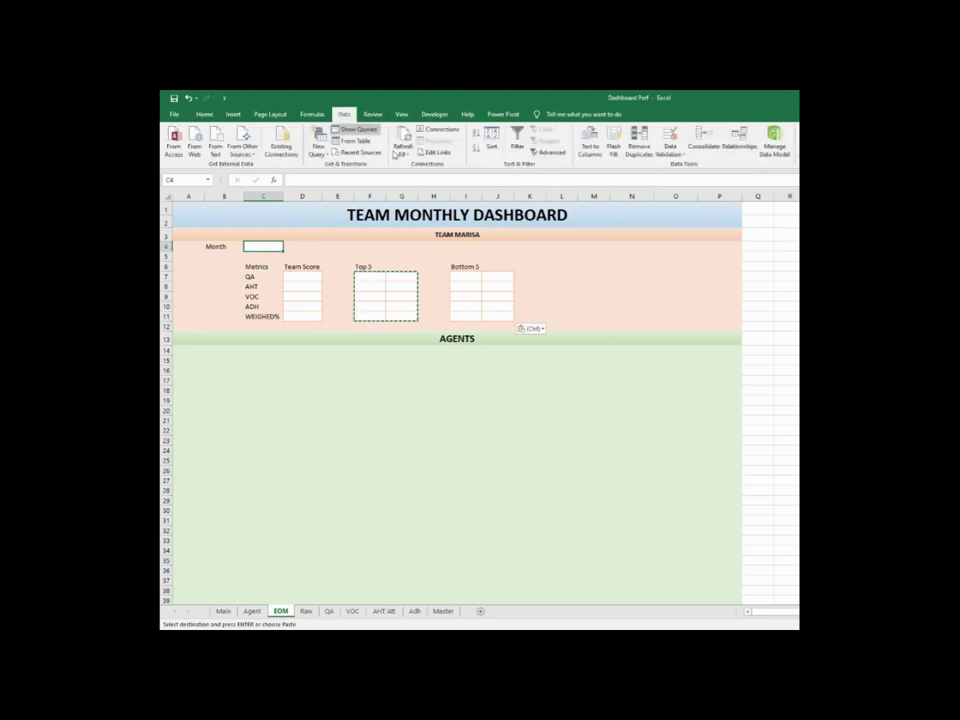
{"action": "left_click", "coordinate": [672, 150]}
{"action": "left_click", "coordinate": [688, 174]}
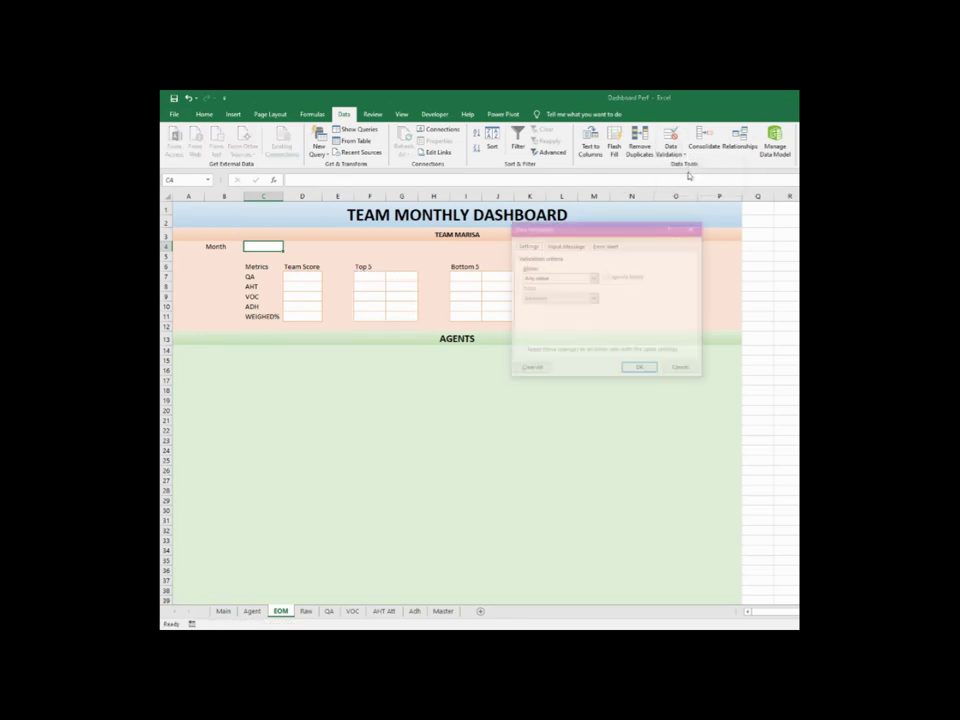
{"action": "left_click", "coordinate": [594, 278]}
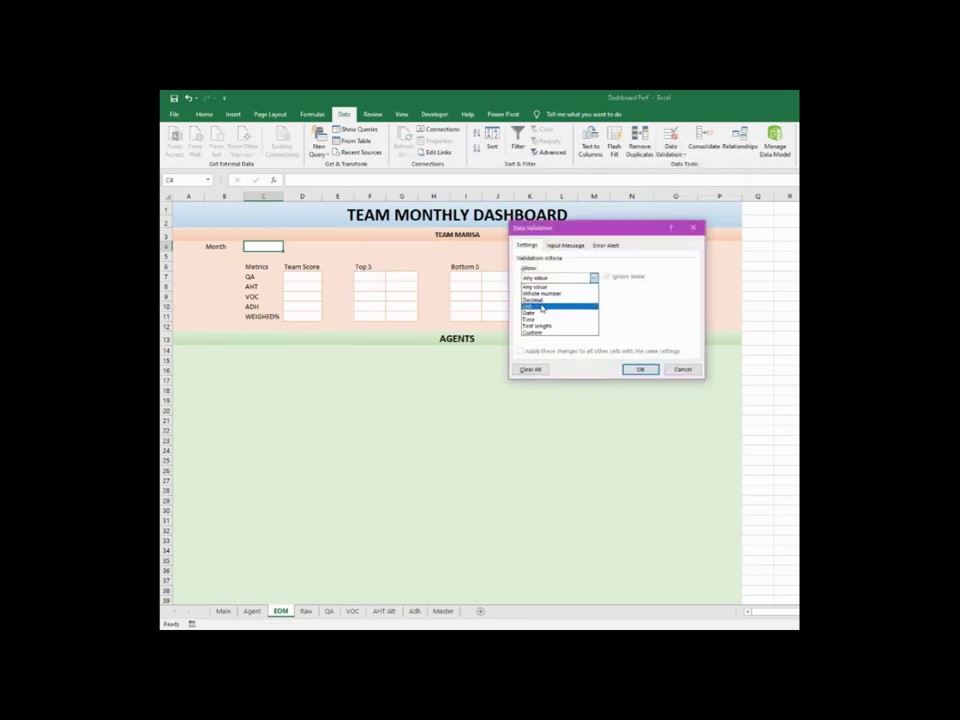
{"action": "left_click", "coordinate": [541, 307]}
{"action": "left_click", "coordinate": [651, 316]}
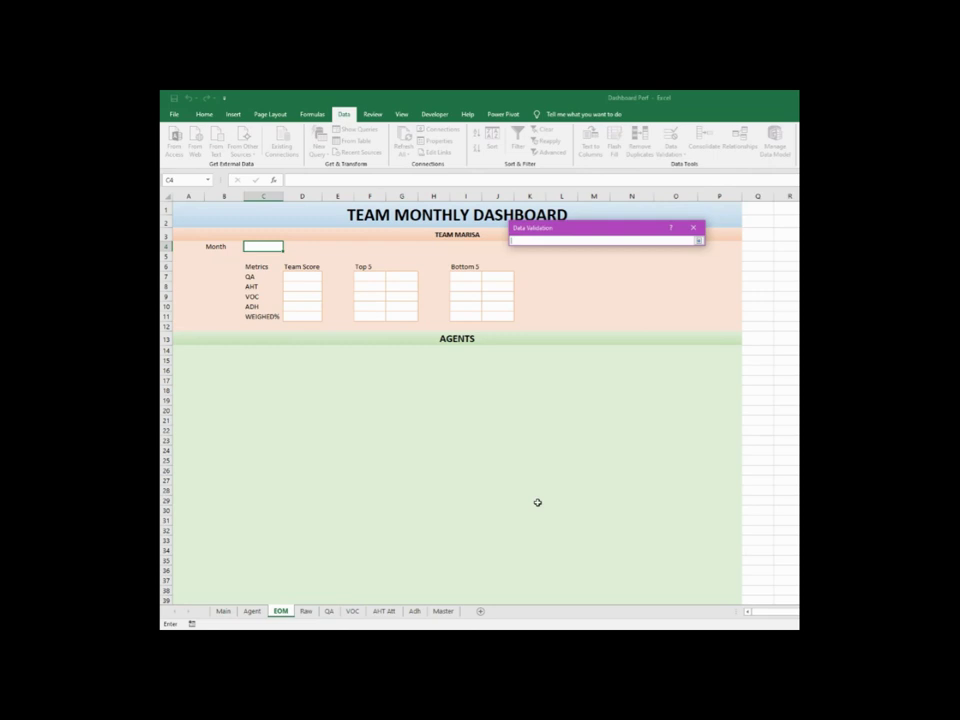
{"action": "left_click", "coordinate": [442, 614]}
{"action": "left_click", "coordinate": [424, 215]}
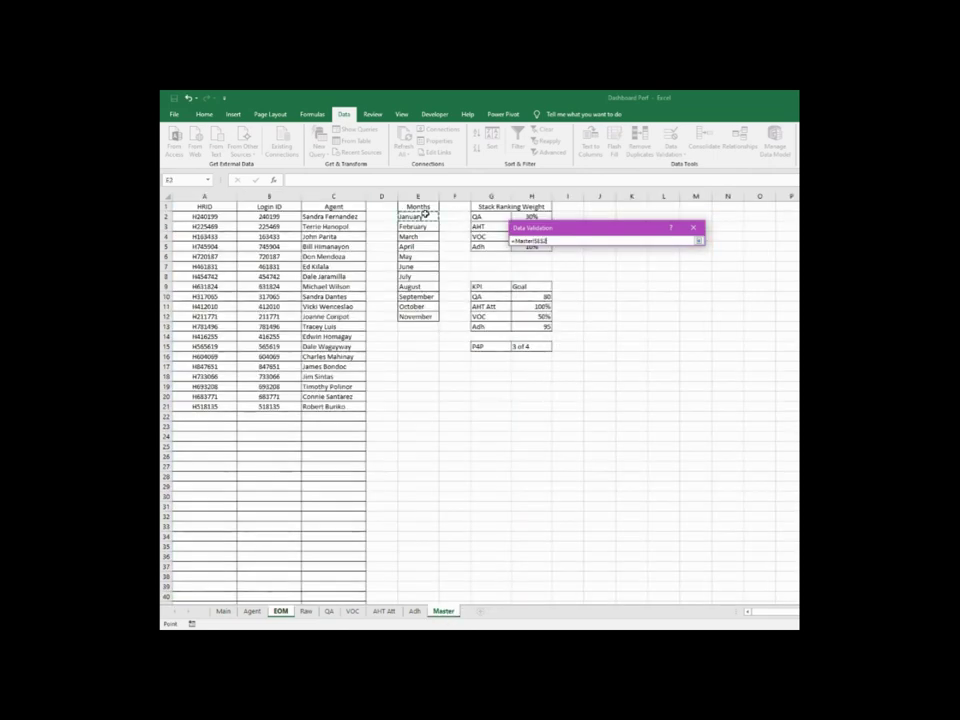
{"action": "left_click_drag", "start_coordinate": [424, 215], "coordinate": [416, 328]}
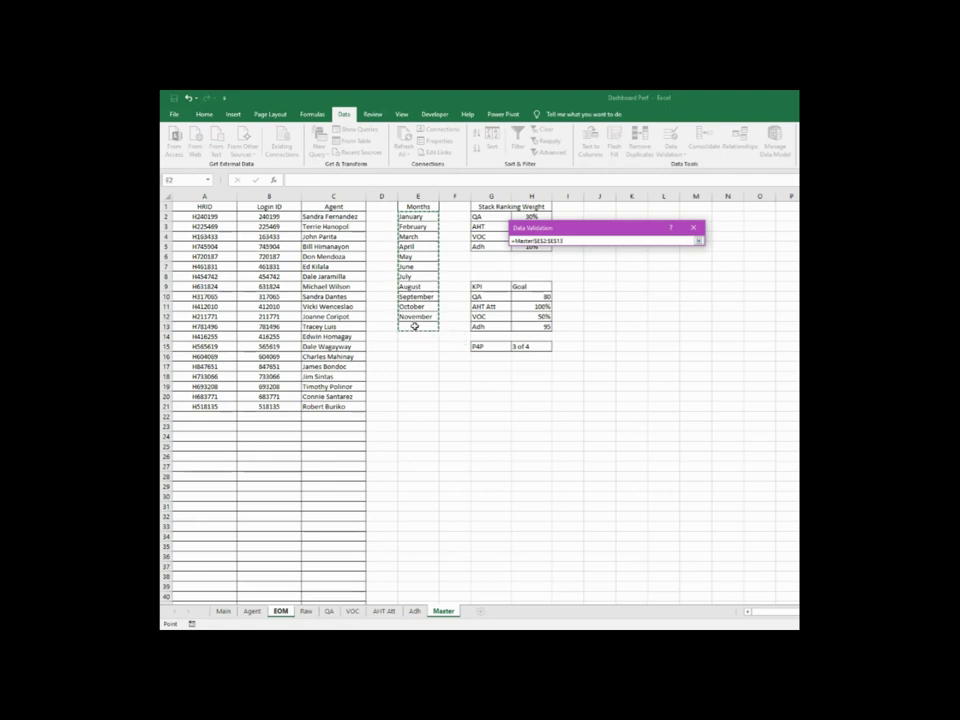
{"action": "left_click", "coordinate": [699, 240]}
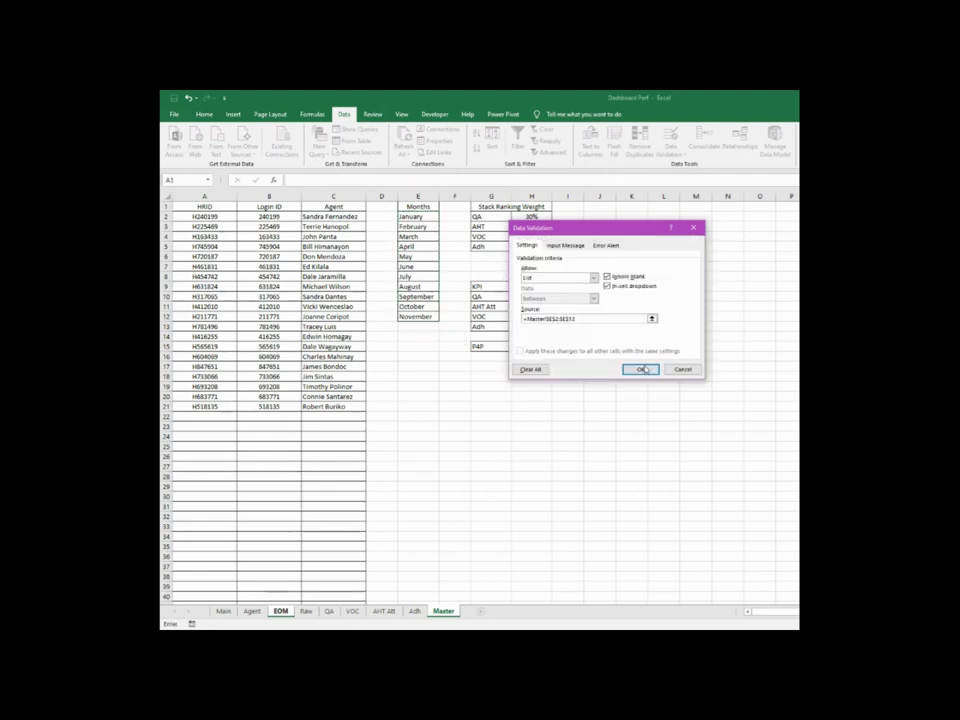
{"action": "left_click", "coordinate": [643, 370]}
Check C4's month dropdown list, then close it without choosing
{"action": "left_click", "coordinate": [287, 249]}
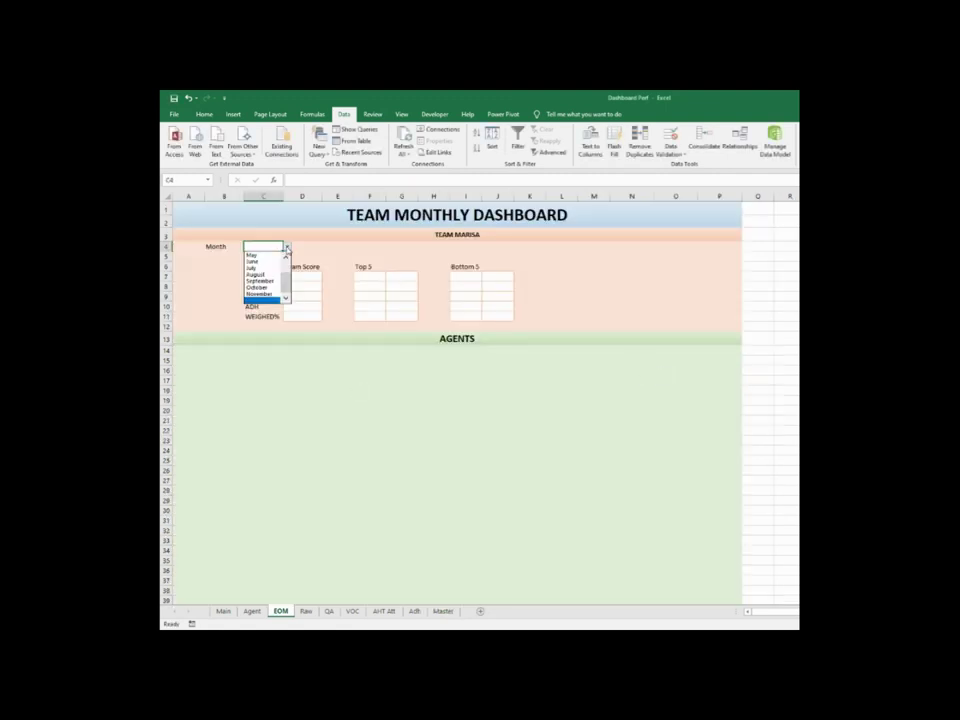
{"action": "scroll", "coordinate": [286, 279], "scroll_direction": "down", "scroll_amount": 2}
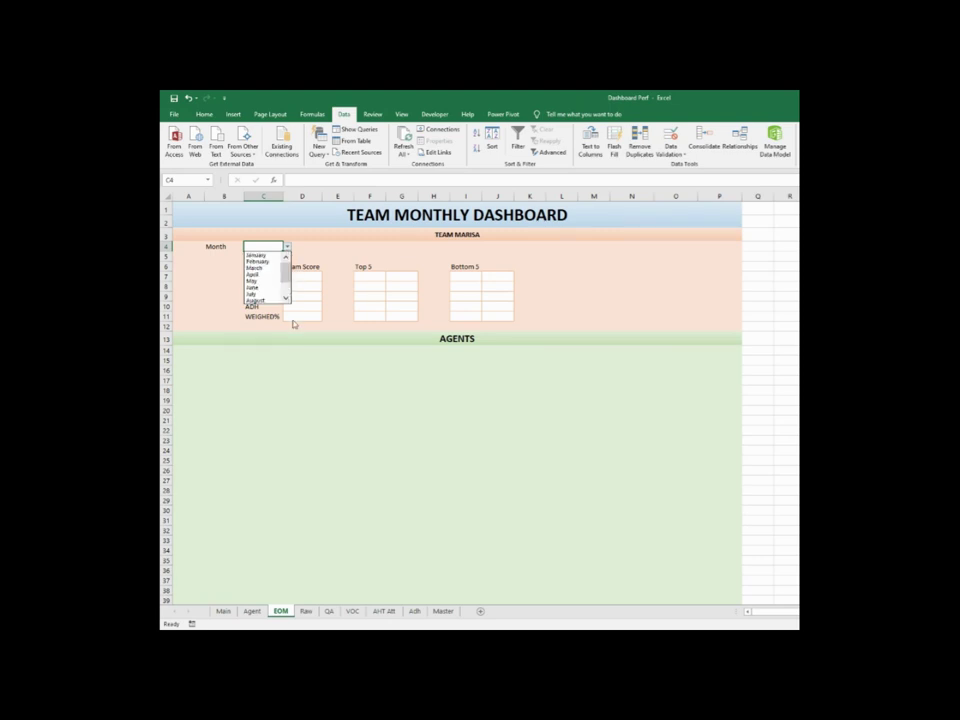
{"action": "left_click", "coordinate": [308, 510]}
Enter December in E13 below November on the Master sheet
{"action": "left_click", "coordinate": [443, 611]}
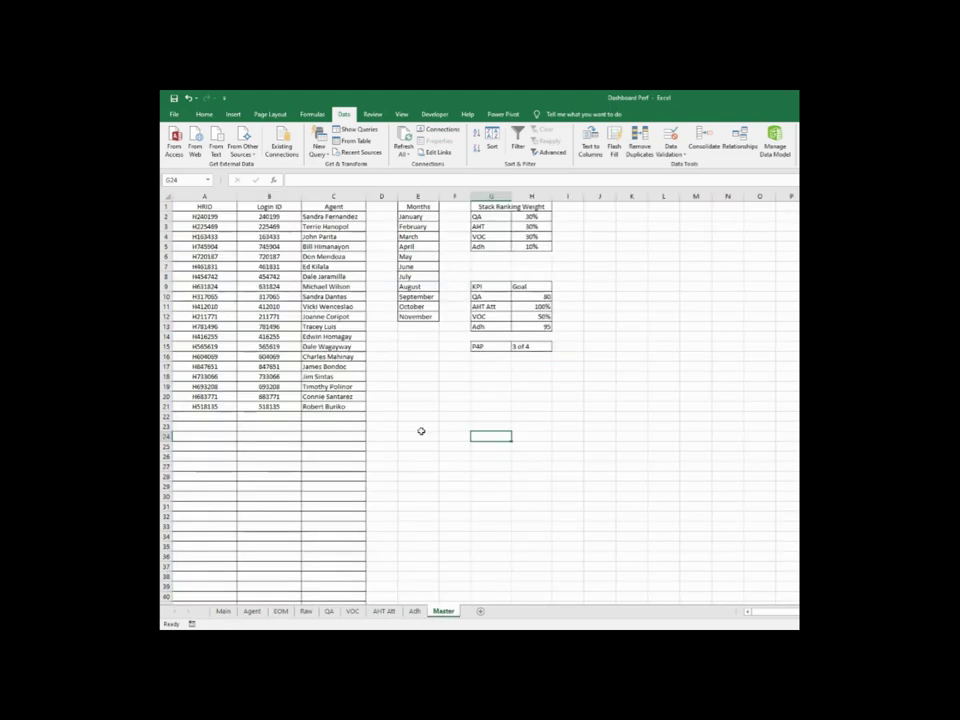
{"action": "left_click", "coordinate": [420, 328]}
{"action": "key", "text": "ctrl+d"}
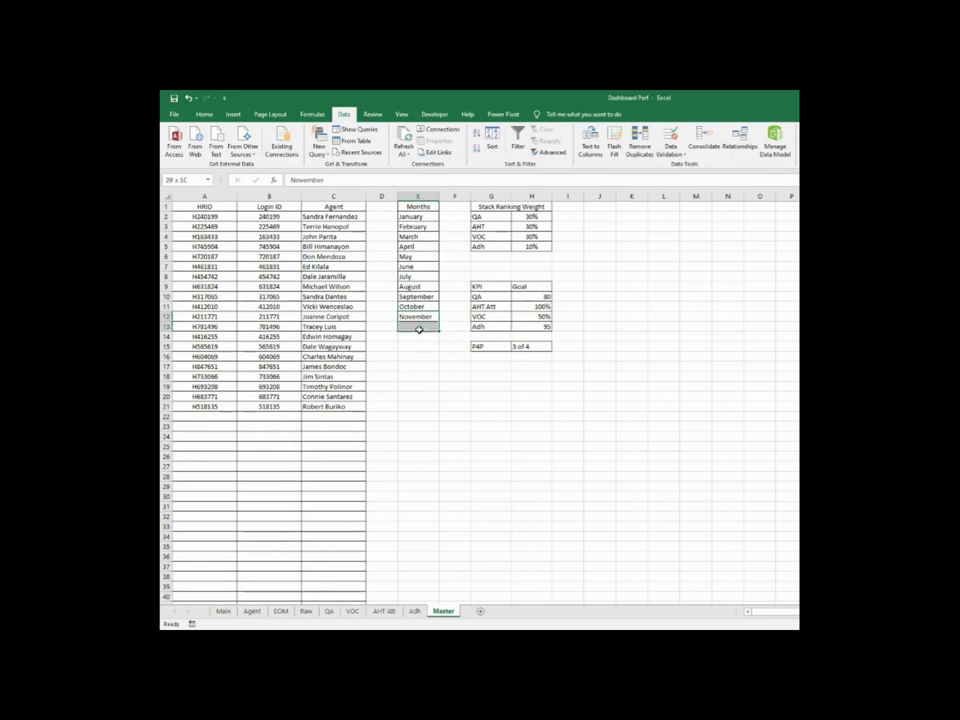
{"action": "type", "text": "December"}
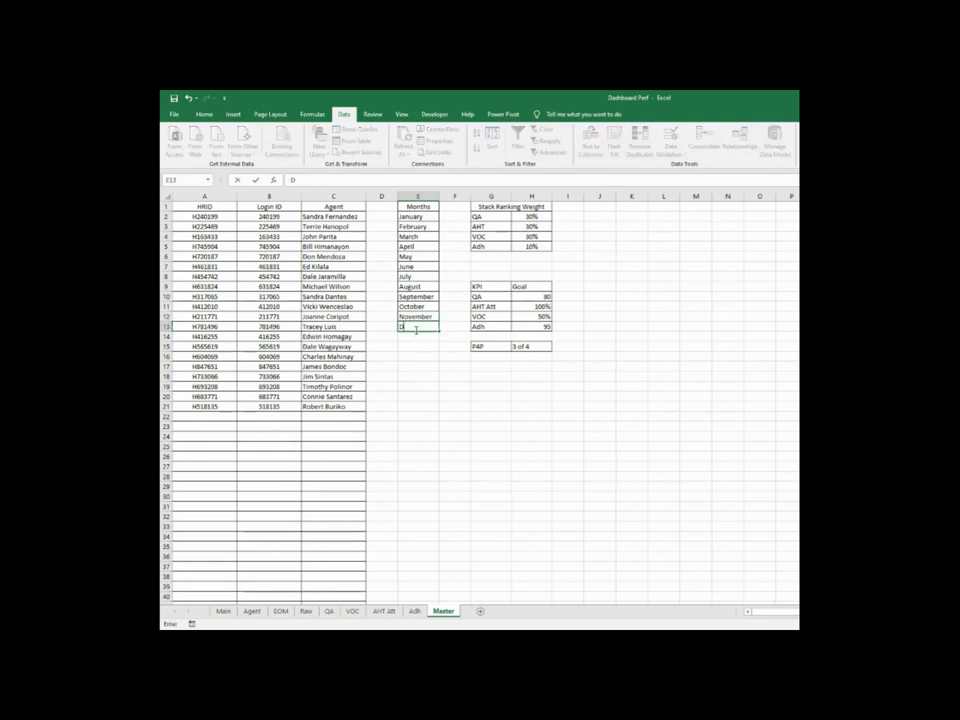
{"action": "left_click", "coordinate": [414, 376]}
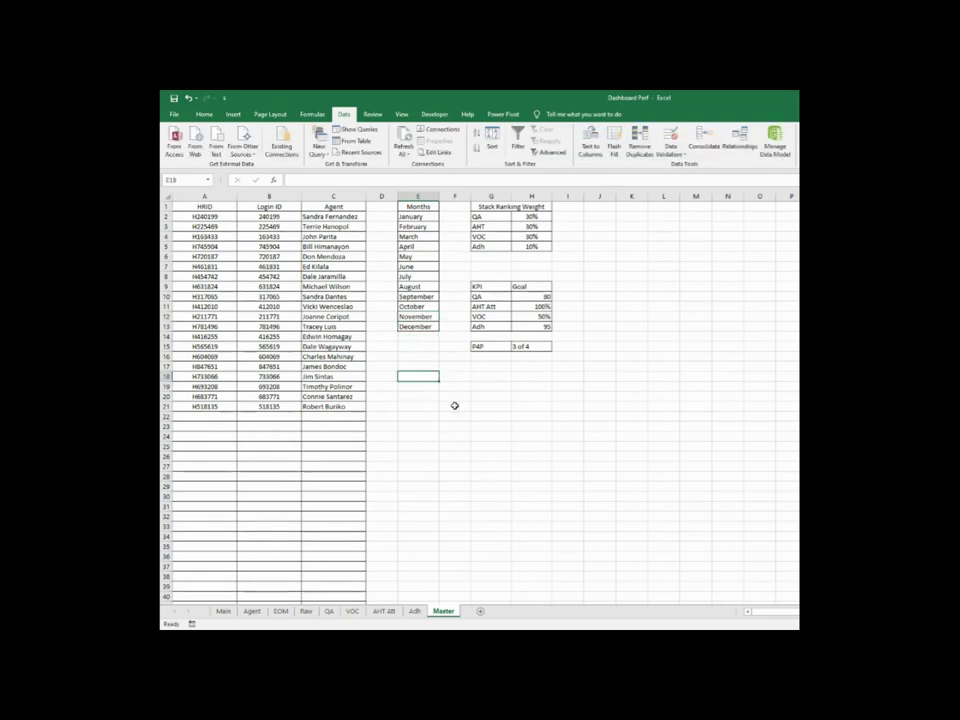
On the EOM sheet, check that the Month dropdown lists the month names
{"action": "left_click", "coordinate": [280, 611]}
{"action": "left_click", "coordinate": [288, 247]}
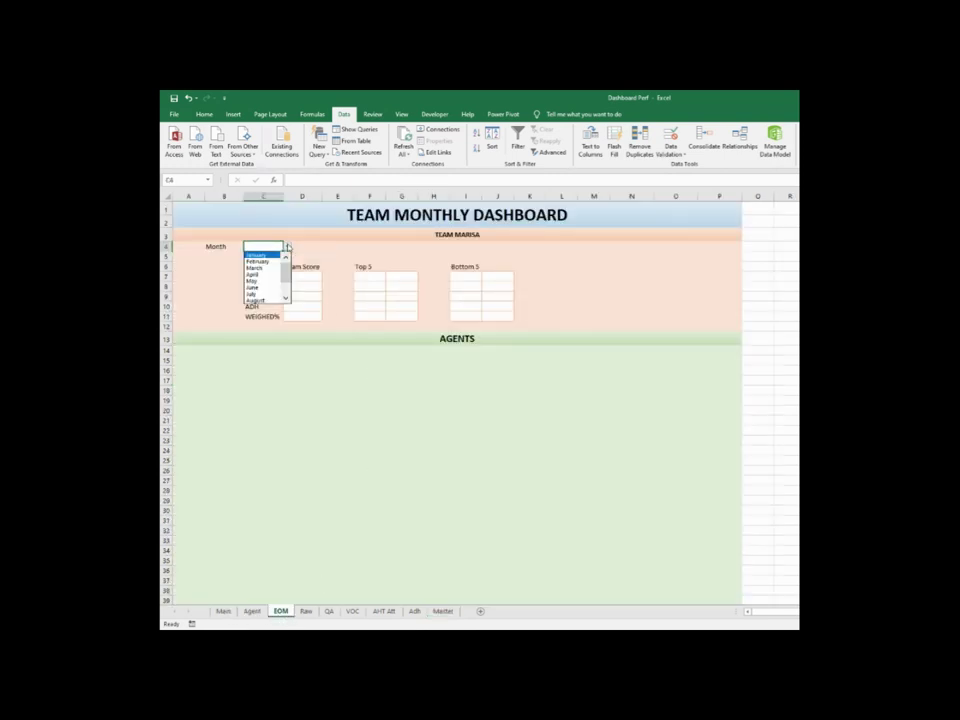
{"action": "scroll", "coordinate": [287, 268], "scroll_direction": "down", "scroll_amount": 2}
{"action": "key", "text": "Escape"}
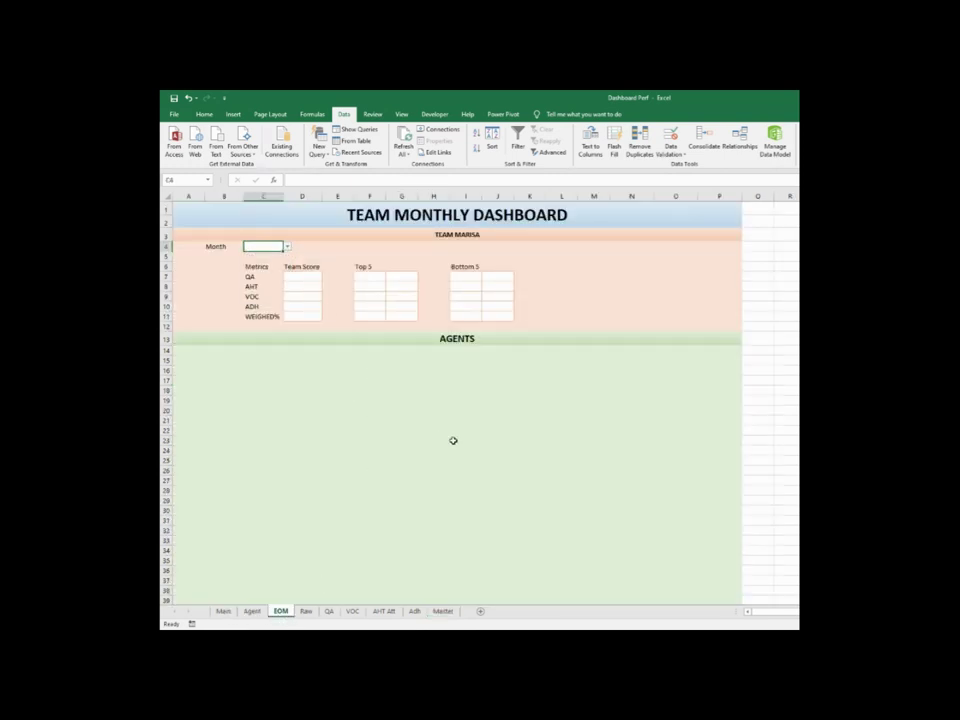
{"action": "left_click", "coordinate": [493, 457]}
{"action": "left_click", "coordinate": [491, 490]}
{"action": "left_click", "coordinate": [402, 490]}
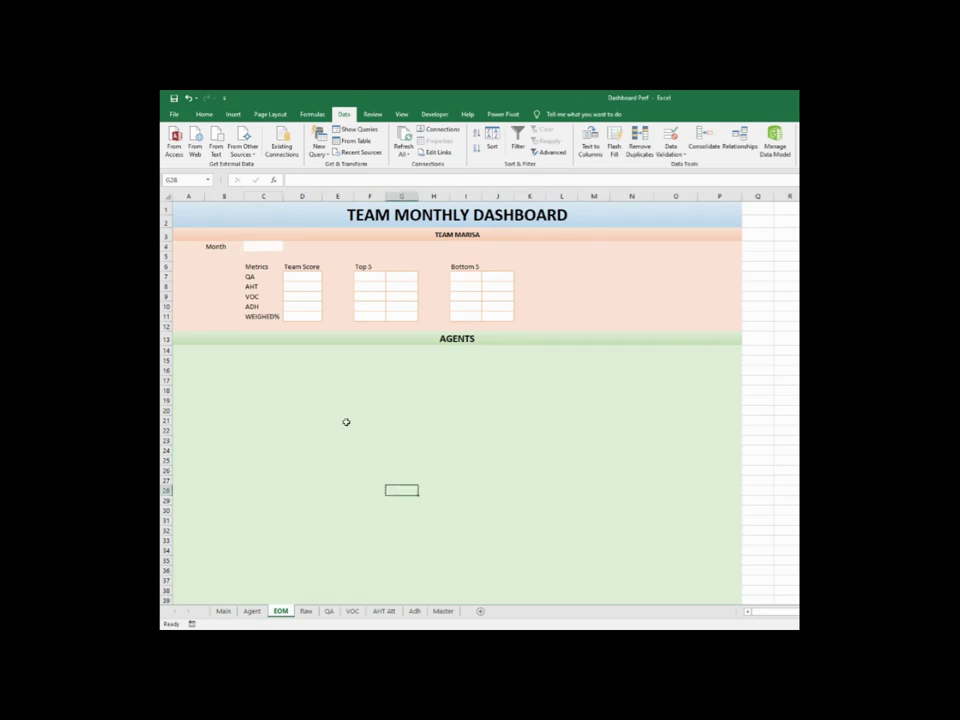
{"action": "left_click", "coordinate": [369, 400]}
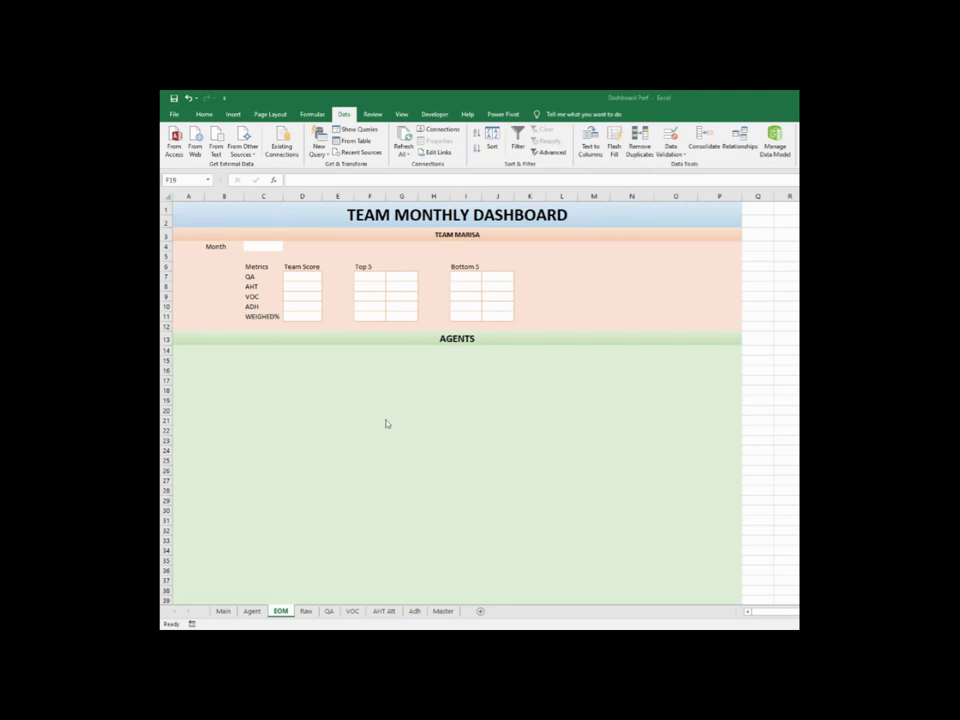
Give C14:L39 green outline and inside horizontal and vertical borders
{"action": "left_click_drag", "start_coordinate": [246, 348], "coordinate": [548, 599]}
{"action": "right_click", "coordinate": [331, 427]}
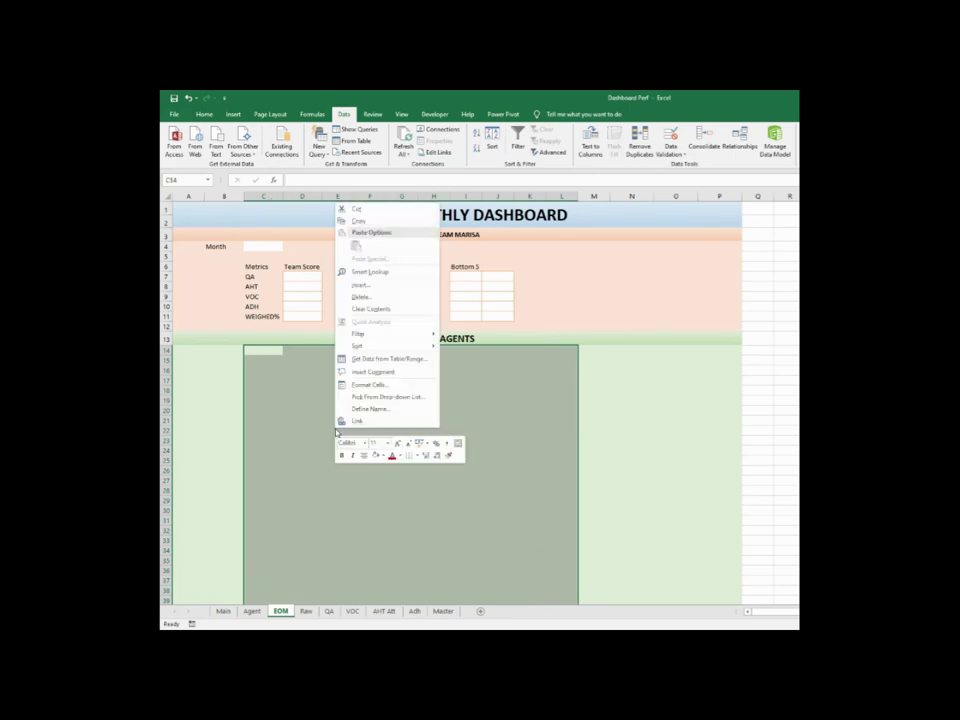
{"action": "left_click", "coordinate": [369, 386]}
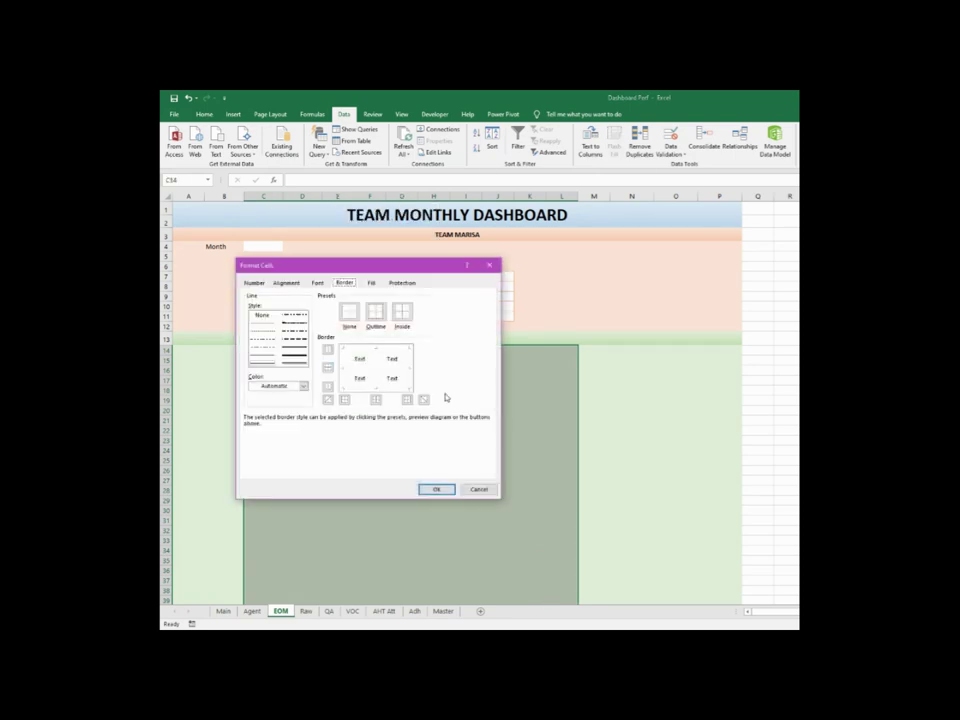
{"action": "left_click", "coordinate": [304, 386]}
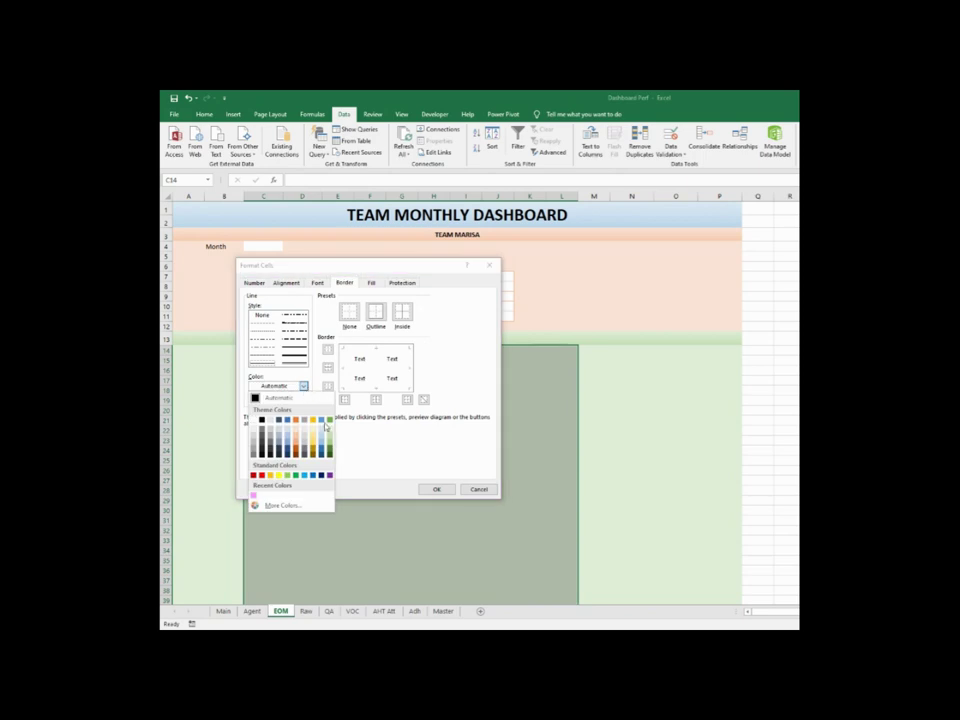
{"action": "left_click", "coordinate": [321, 432]}
{"action": "left_click", "coordinate": [266, 366]}
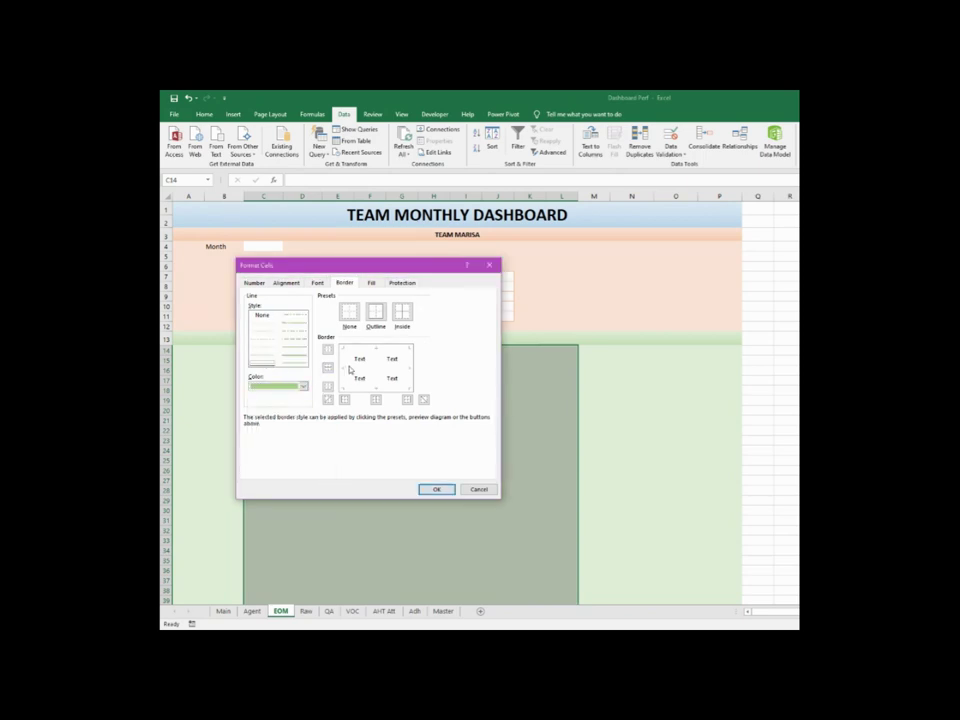
{"action": "left_click", "coordinate": [361, 349]}
{"action": "left_click", "coordinate": [360, 367]}
{"action": "left_click", "coordinate": [360, 386]}
{"action": "left_click", "coordinate": [344, 399]}
{"action": "left_click", "coordinate": [375, 399]}
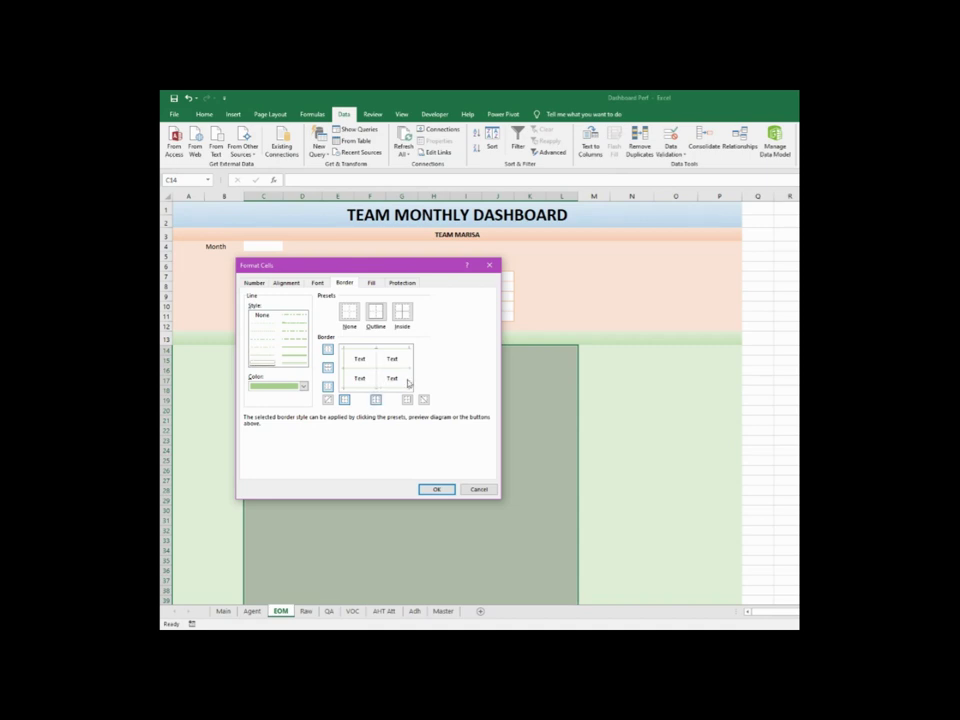
{"action": "left_click", "coordinate": [407, 399]}
{"action": "left_click", "coordinate": [436, 489]}
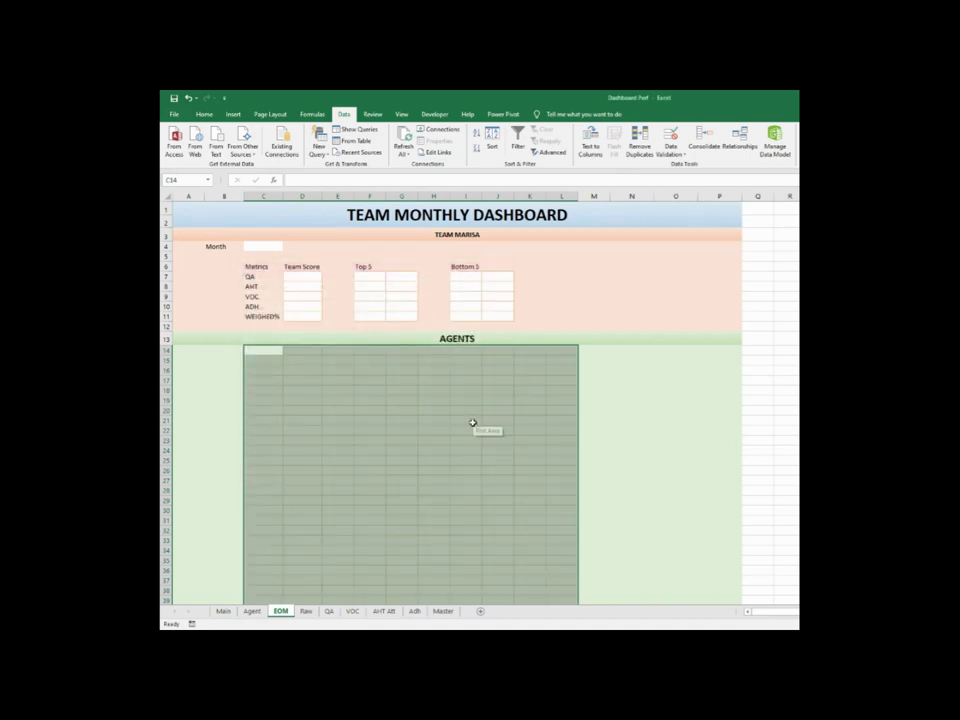
{"action": "left_click", "coordinate": [378, 350]}
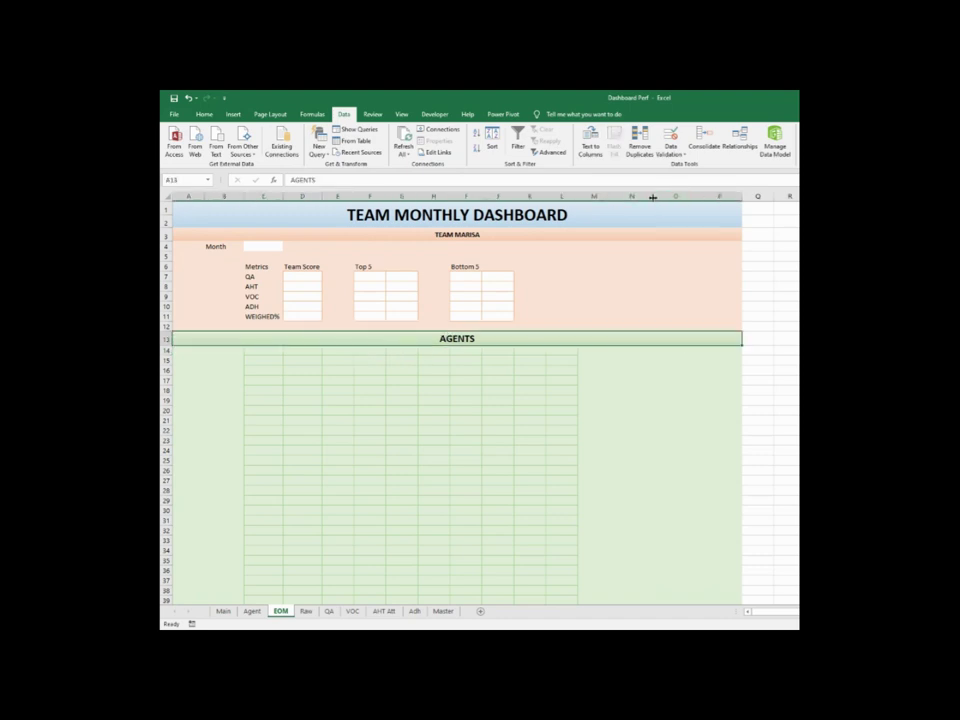
Narrow columns N to P slightly and select the header row C14:L14
{"action": "left_click", "coordinate": [647, 194]}
{"action": "left_click_drag", "start_coordinate": [647, 194], "coordinate": [730, 196]}
{"action": "left_click_drag", "start_coordinate": [606, 193], "coordinate": [578, 214]}
{"action": "left_click", "coordinate": [497, 360]}
{"action": "left_click_drag", "start_coordinate": [252, 351], "coordinate": [565, 351]}
{"action": "left_click", "coordinate": [205, 115]}
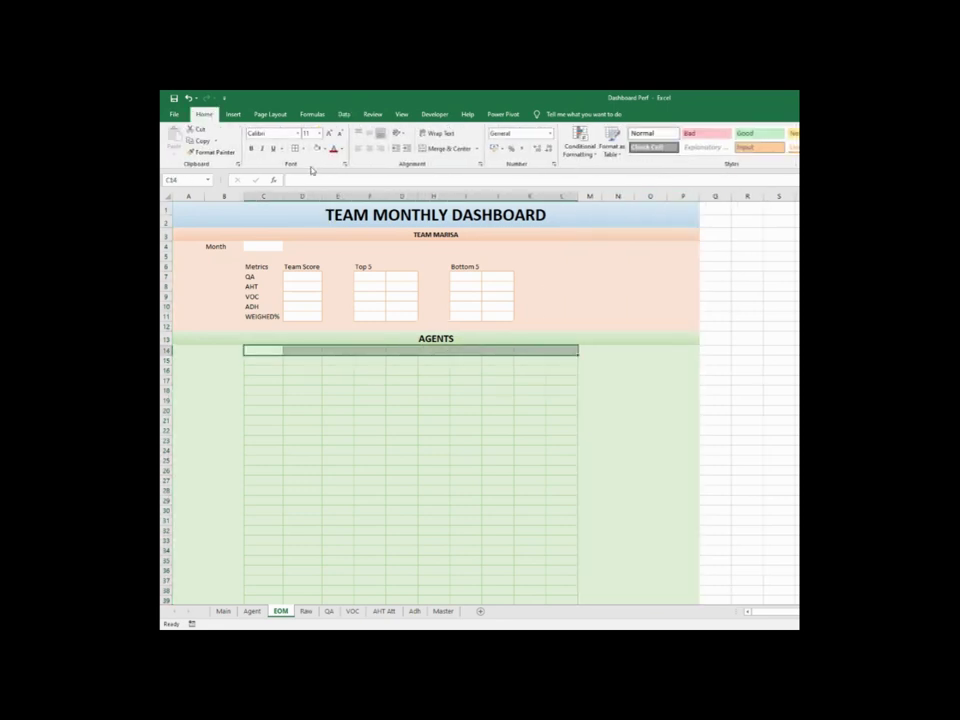
{"action": "left_click", "coordinate": [324, 148]}
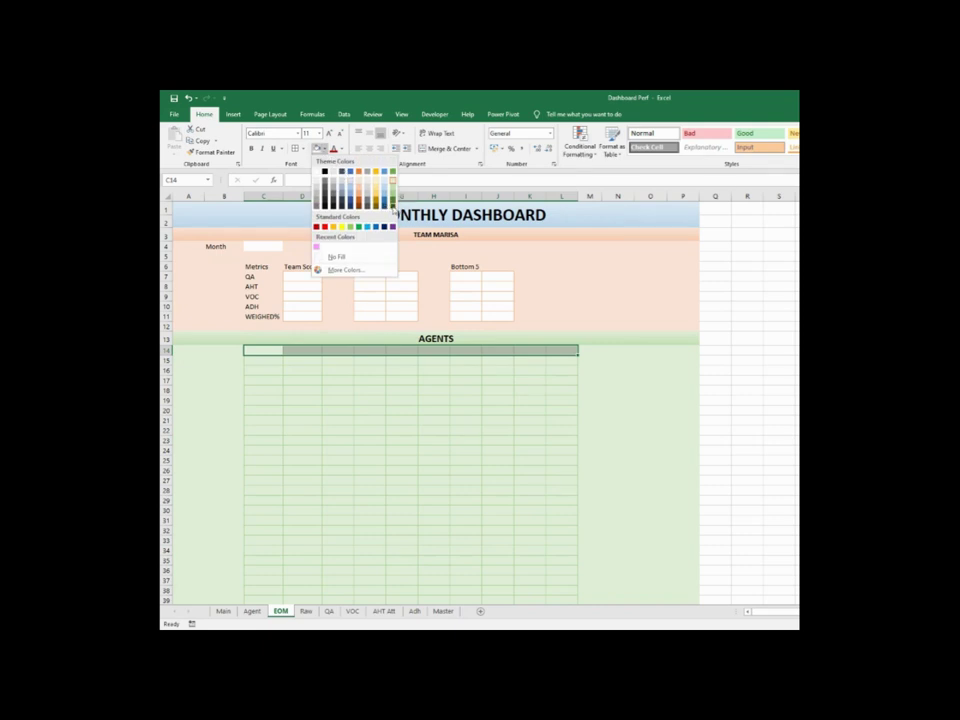
{"action": "left_click", "coordinate": [392, 206]}
{"action": "left_click", "coordinate": [341, 149]}
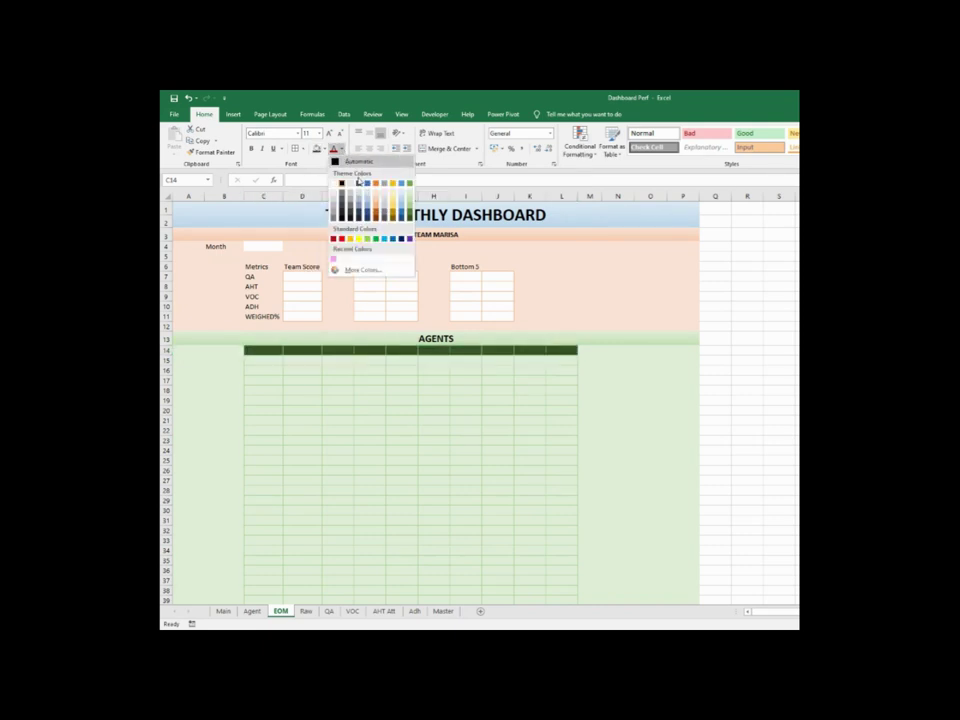
{"action": "left_click", "coordinate": [325, 366]}
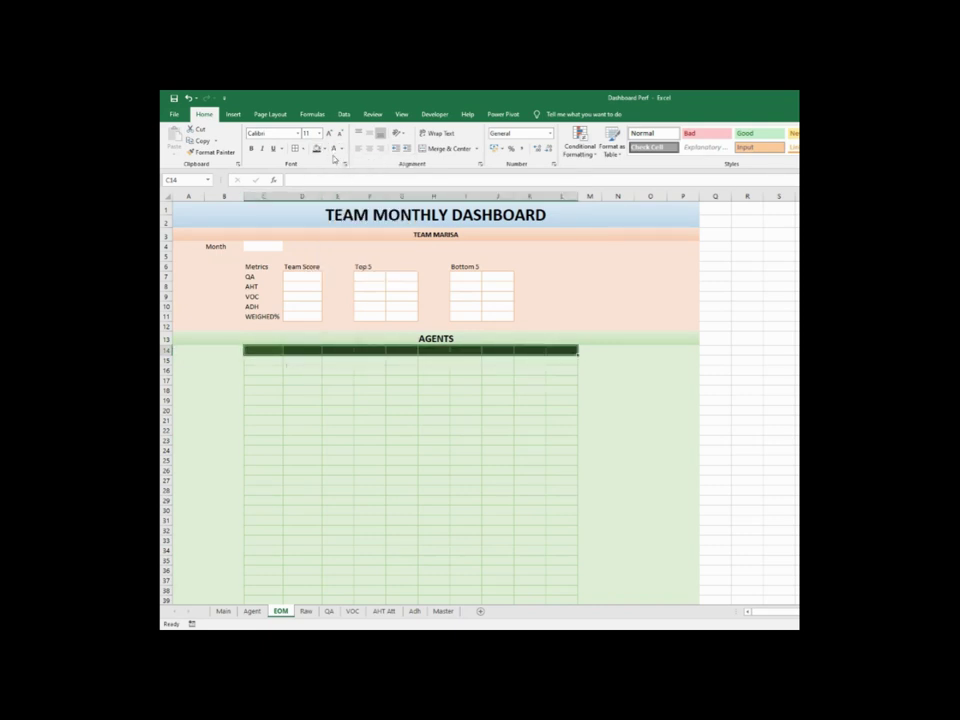
{"action": "key", "text": "Up"}
Enter the headings Rank, HRID, Login ID and Name in C14:F14
{"action": "left_click", "coordinate": [321, 371]}
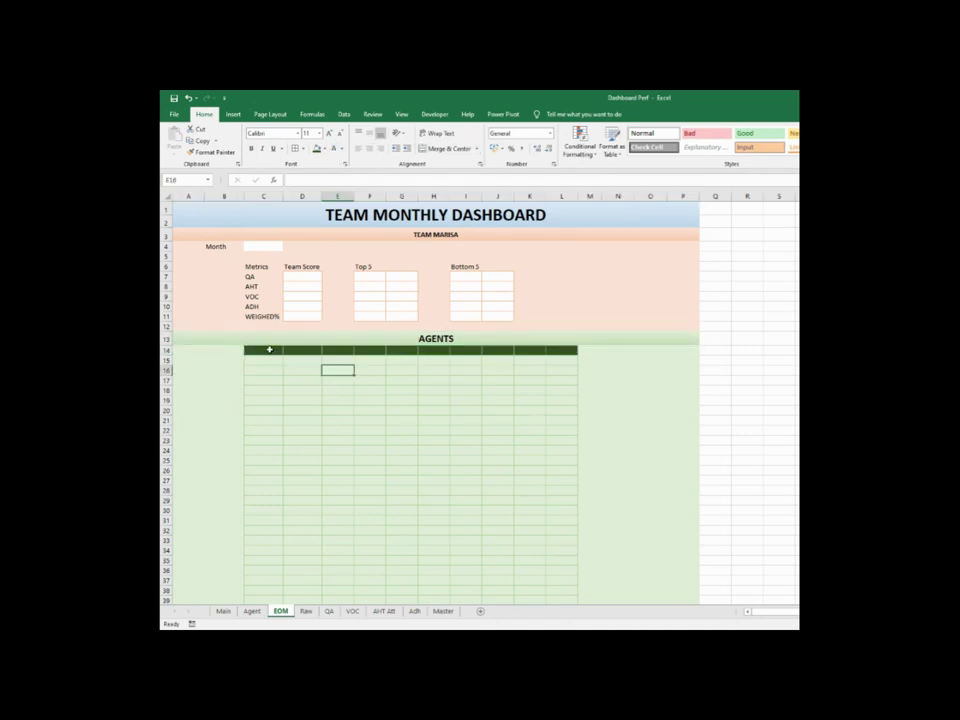
{"action": "left_click", "coordinate": [261, 350]}
{"action": "type", "text": "Rank"}
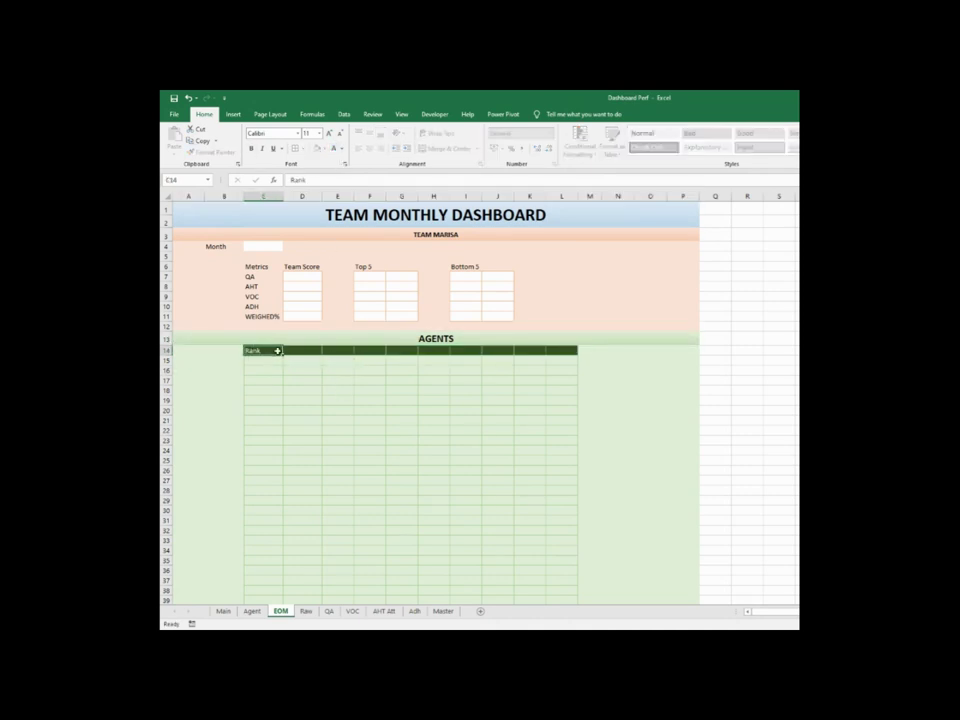
{"action": "key", "text": "Tab"}
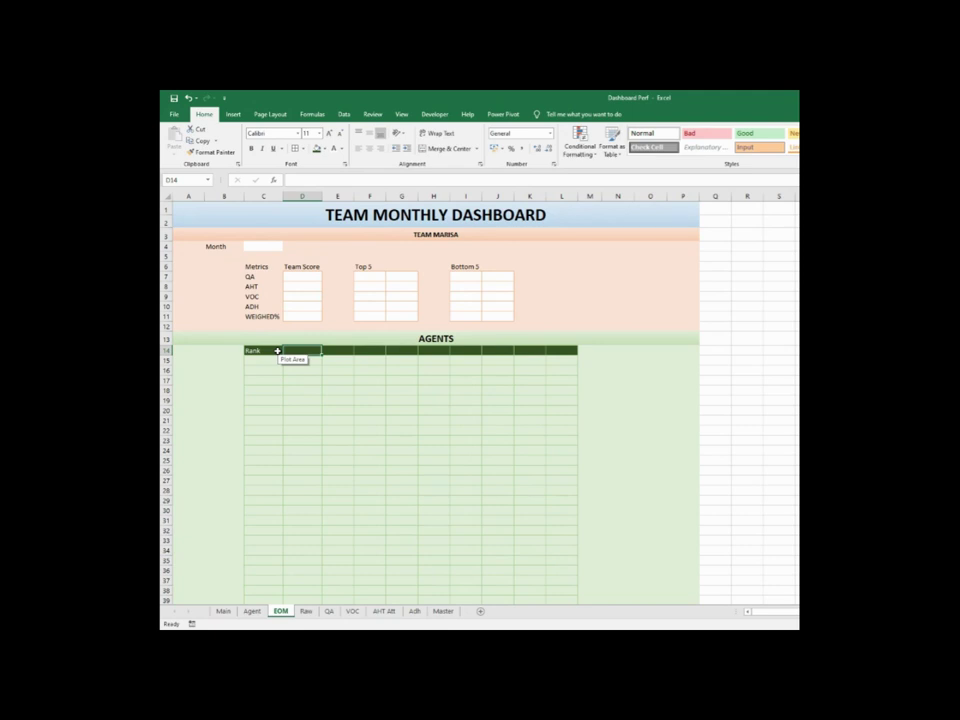
{"action": "type", "text": "H"}
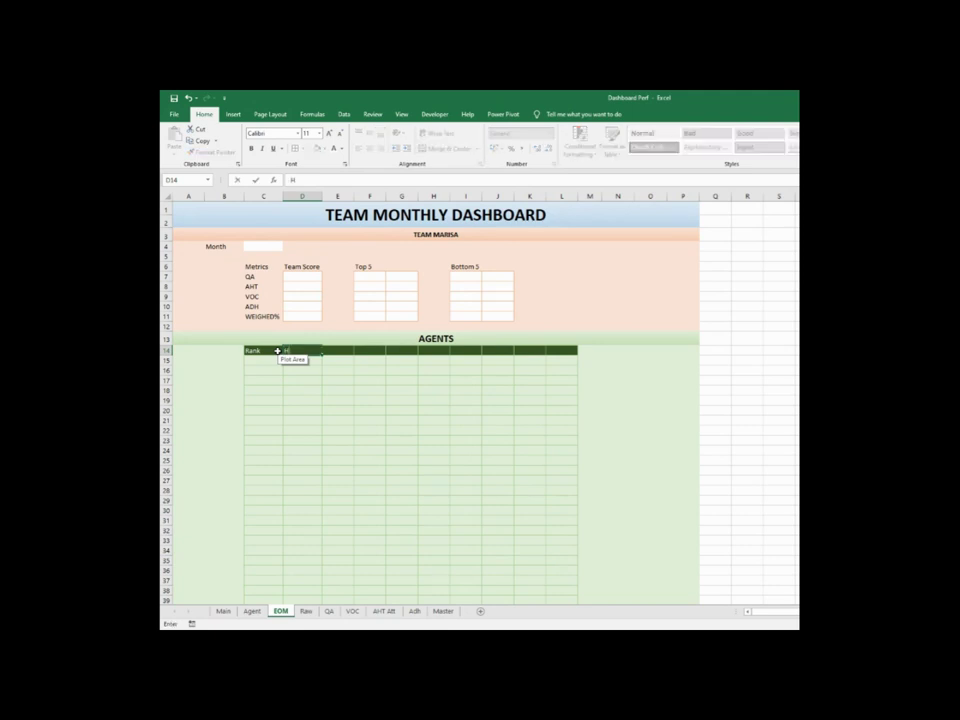
{"action": "type", "text": "RID"}
{"action": "key", "text": "Tab"}
{"action": "type", "text": "Logi"}
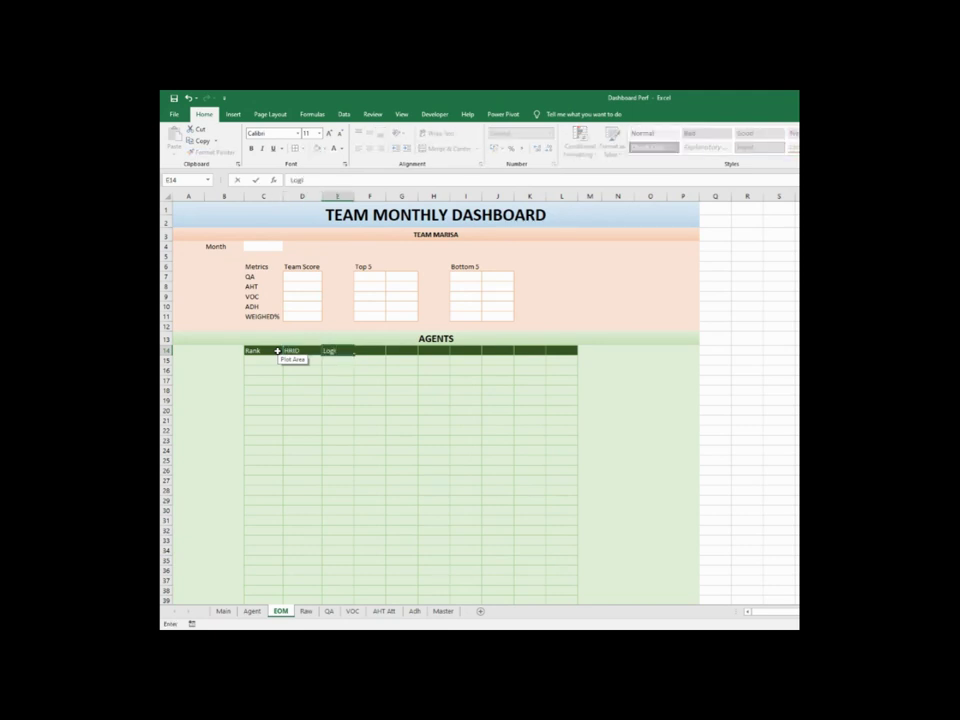
{"action": "type", "text": "n IDF"}
{"action": "key", "text": "Tab"}
{"action": "type", "text": "Name"}
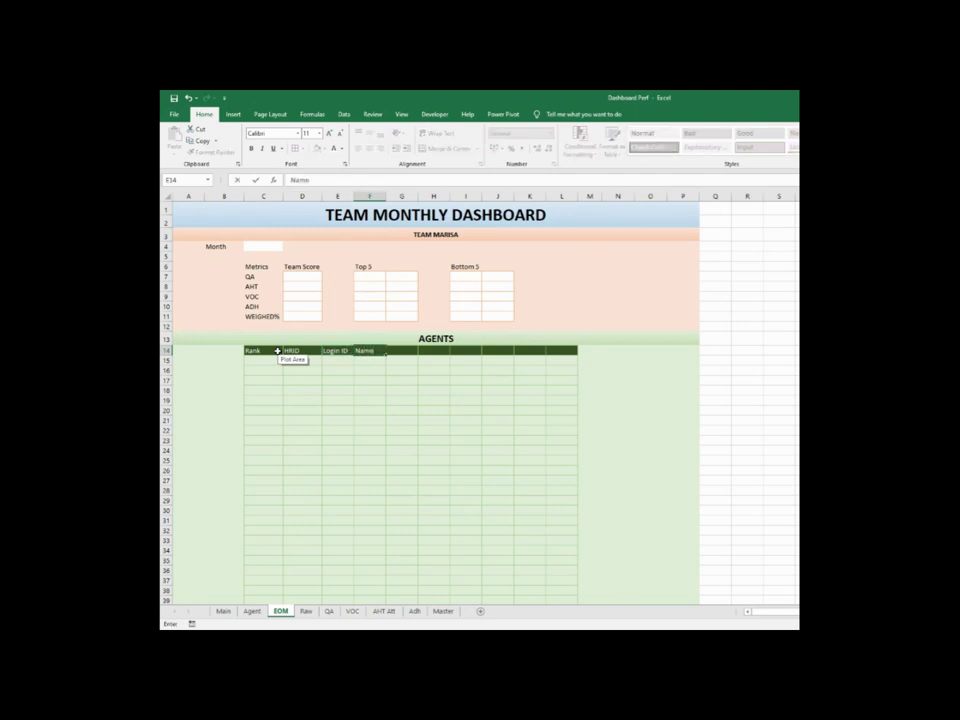
{"action": "key", "text": "Tab"}
Continue the header row with QA, AHT, VOC, ADH, Elig and Weighed% in G14:L14
{"action": "type", "text": "Q"}
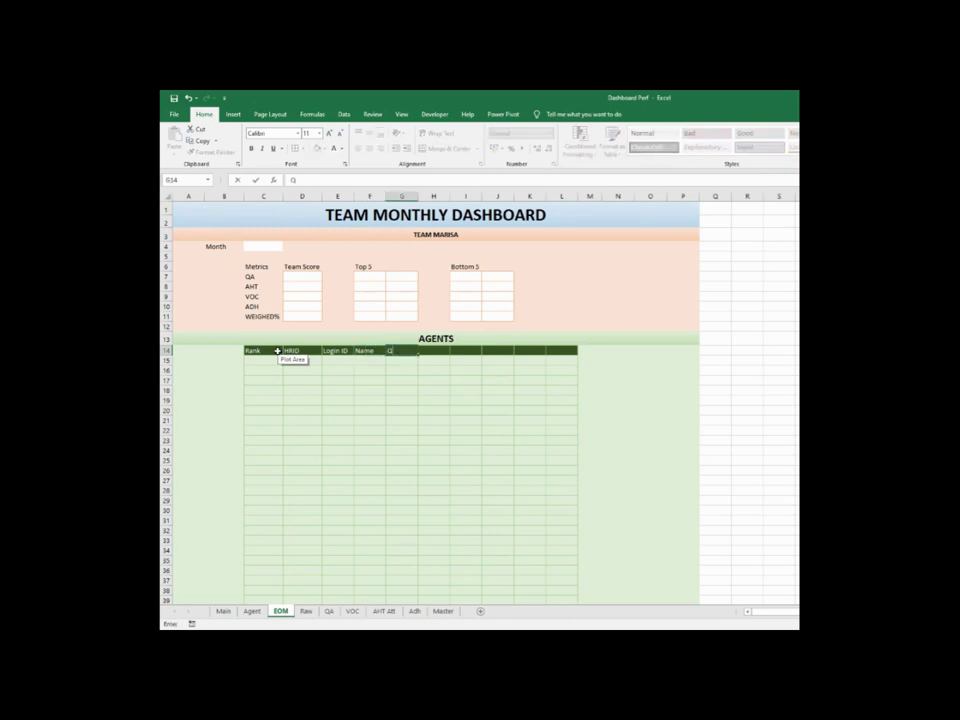
{"action": "key", "text": "Tab"}
{"action": "type", "text": "A"}
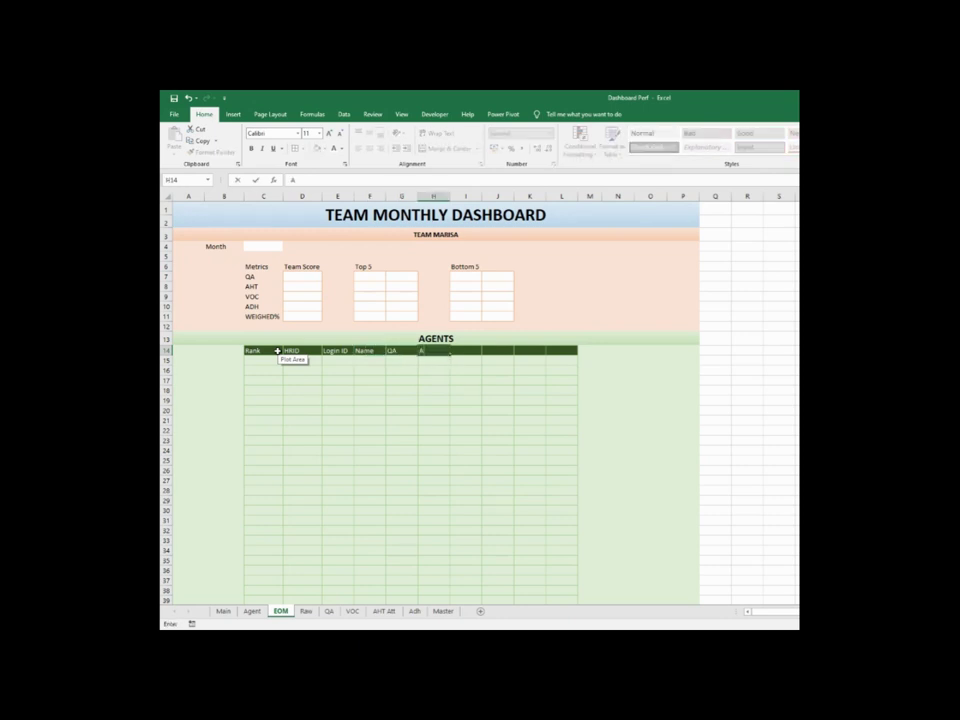
{"action": "type", "text": "HT"}
{"action": "key", "text": "Tab"}
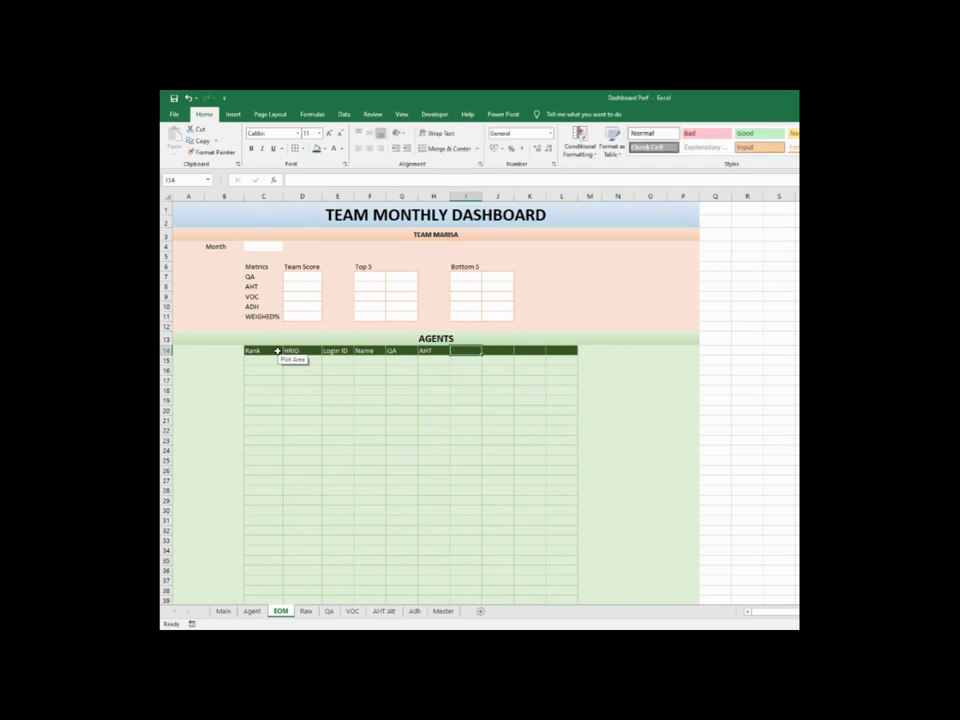
{"action": "type", "text": "VOC"}
{"action": "key", "text": "Tab"}
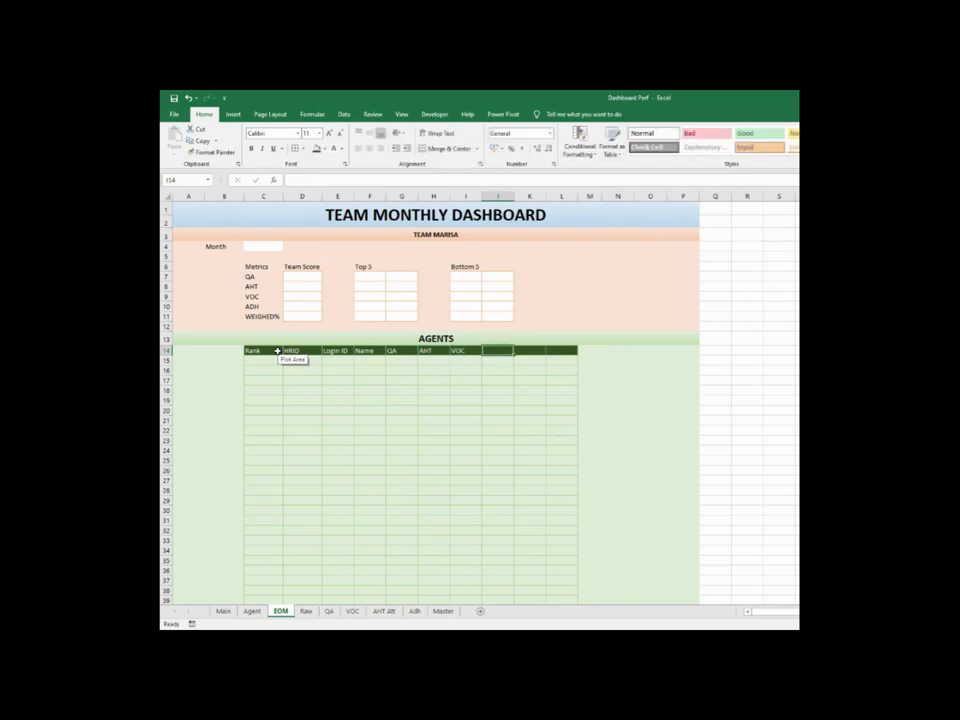
{"action": "type", "text": "ADH"}
{"action": "key", "text": "Tab"}
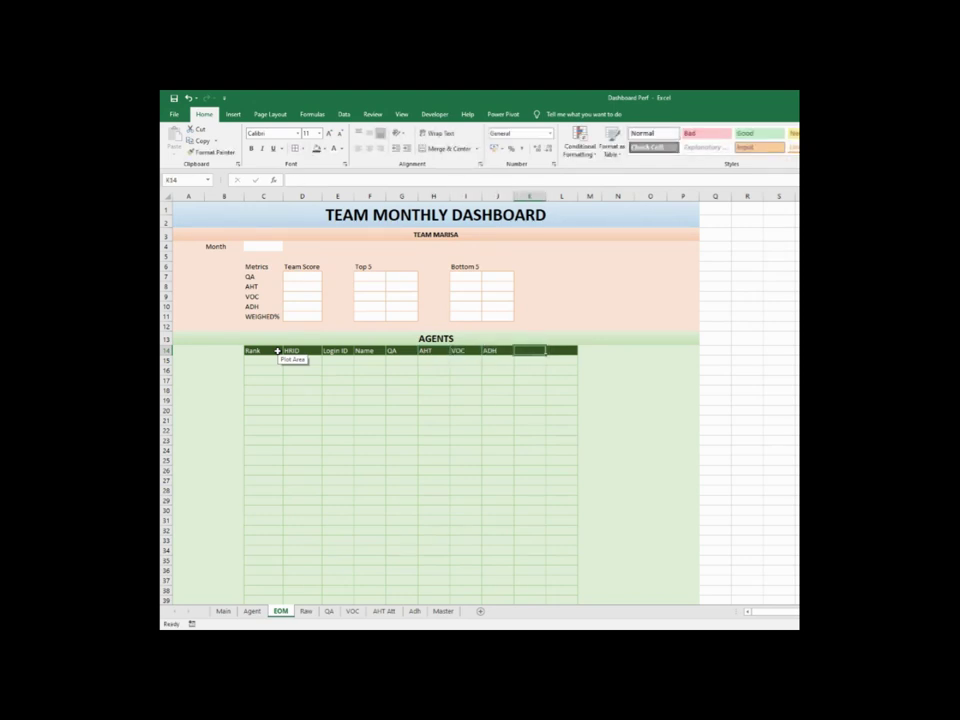
{"action": "type", "text": "Elig"}
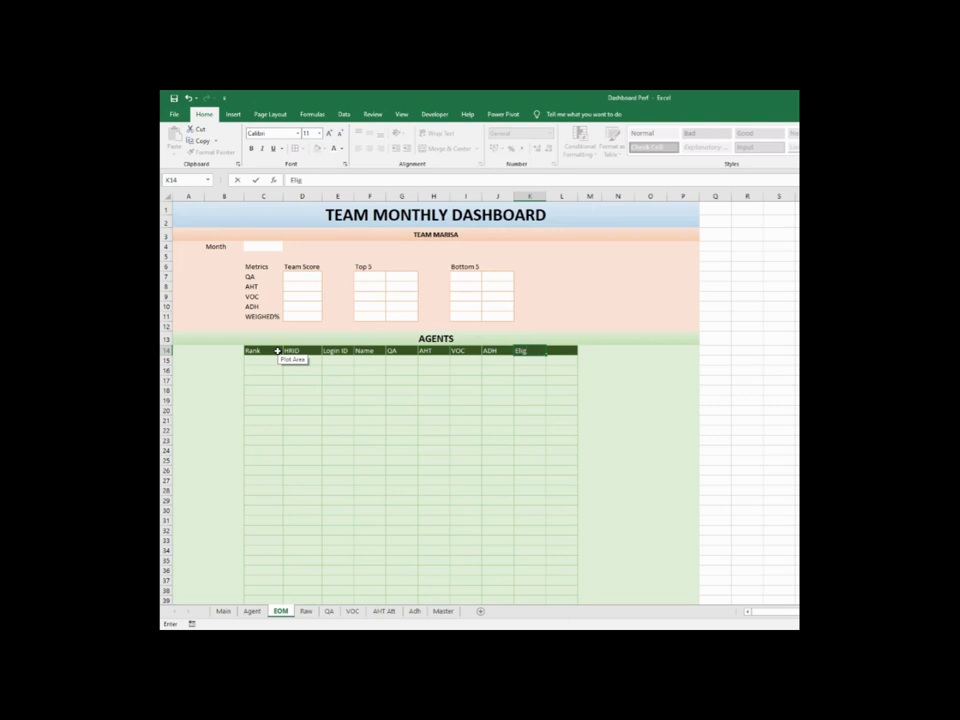
{"action": "key", "text": "Tab"}
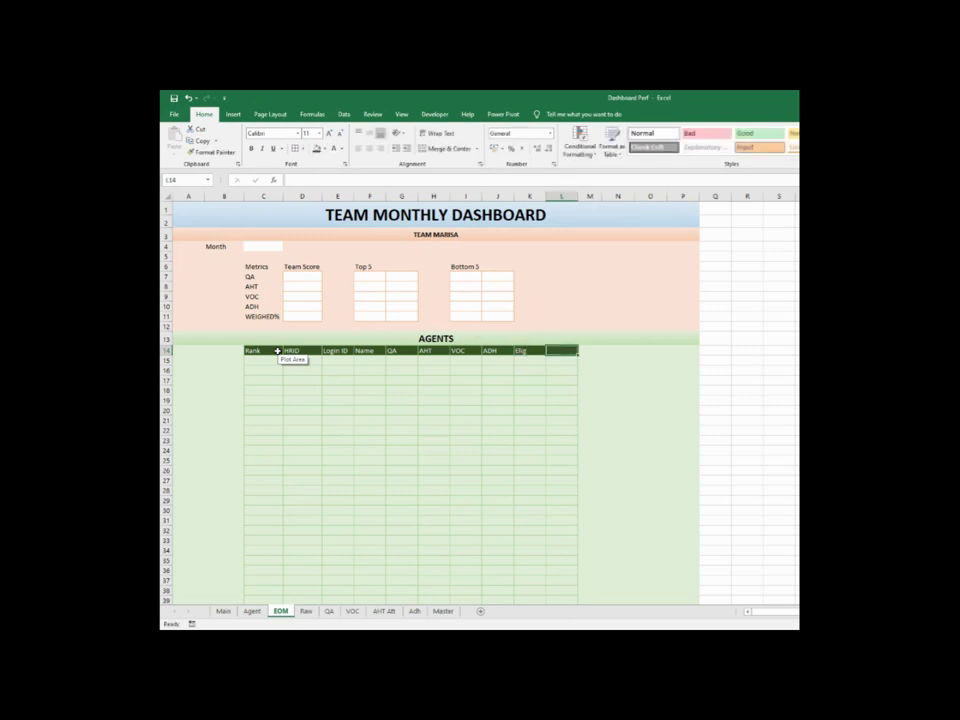
{"action": "type", "text": "Weig"}
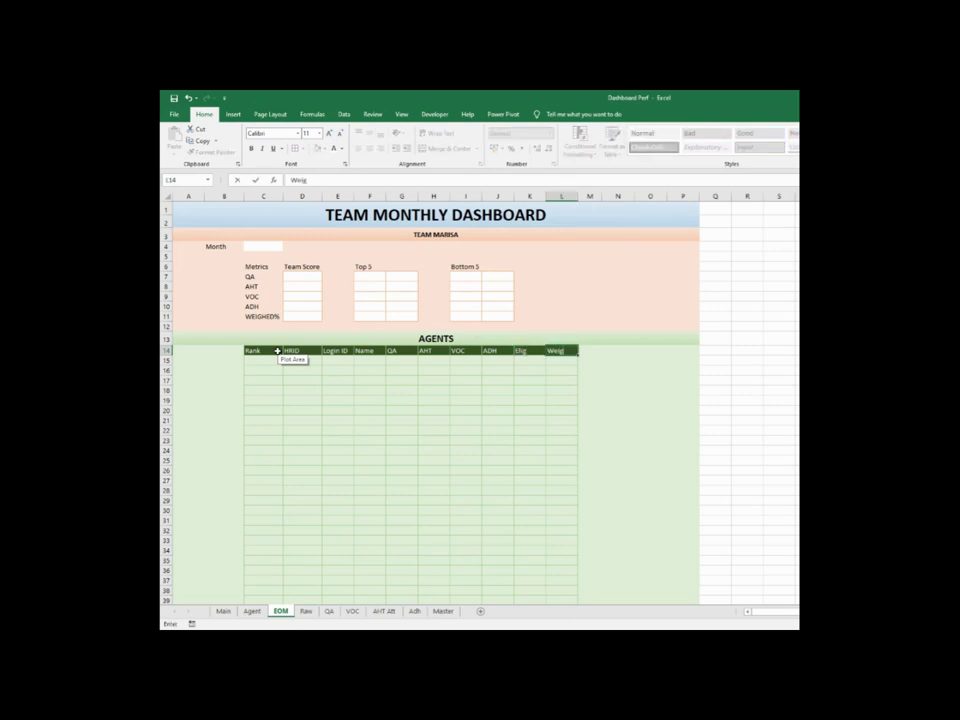
{"action": "type", "text": "hed%"}
Widen column L to fit Weighed%, then try AutoFit on columns C–L and undo it
{"action": "left_click", "coordinate": [405, 441]}
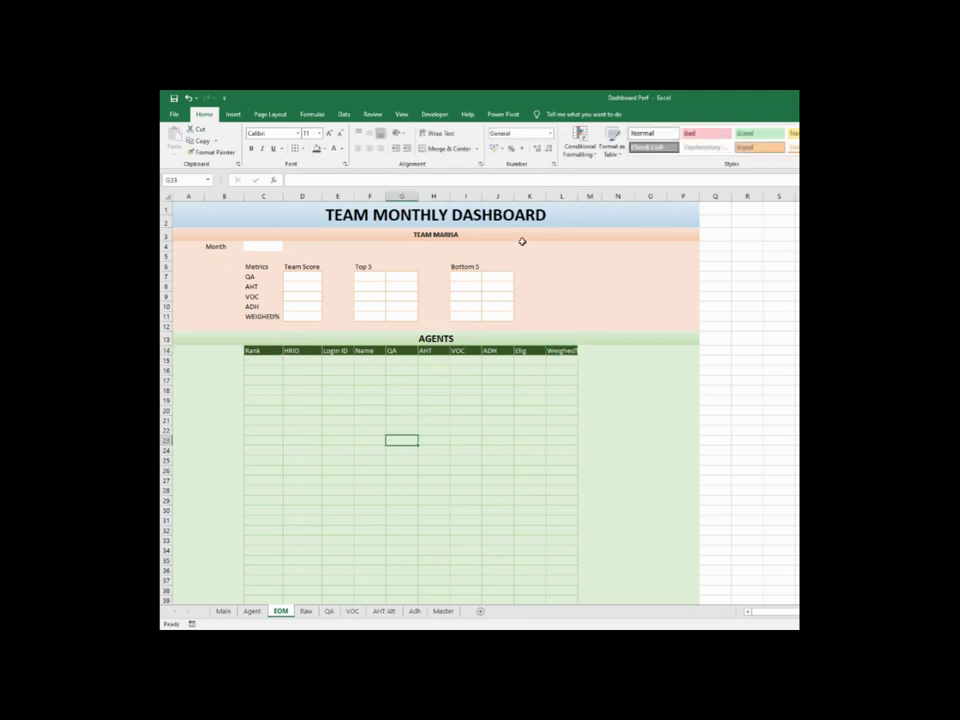
{"action": "left_click_drag", "start_coordinate": [579, 197], "coordinate": [583, 197]}
{"action": "left_click", "coordinate": [564, 430]}
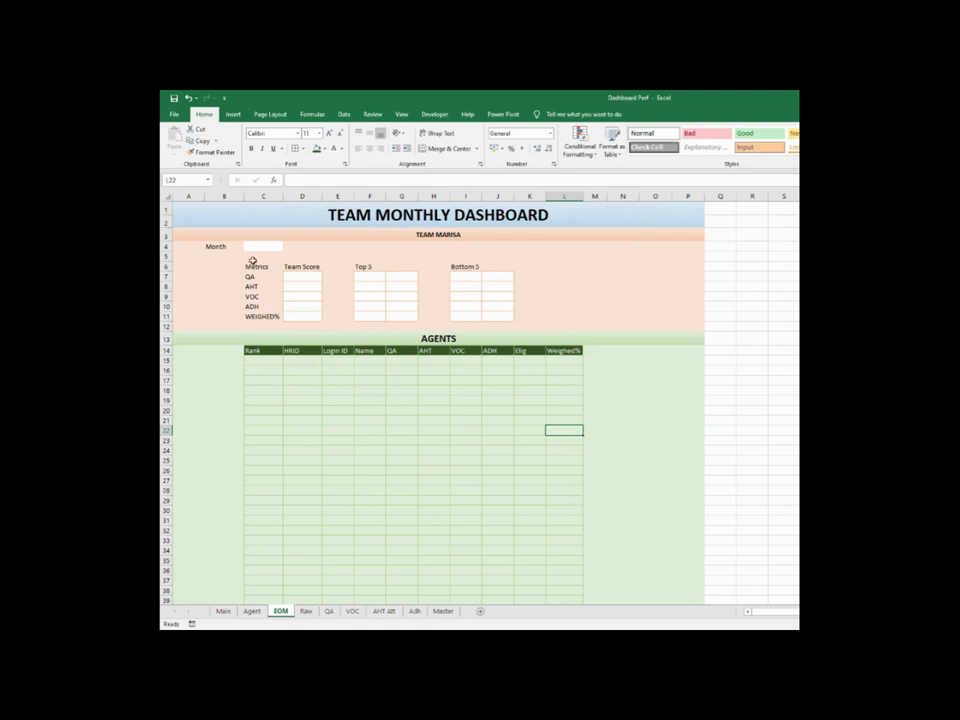
{"action": "left_click_drag", "start_coordinate": [263, 196], "coordinate": [580, 196]}
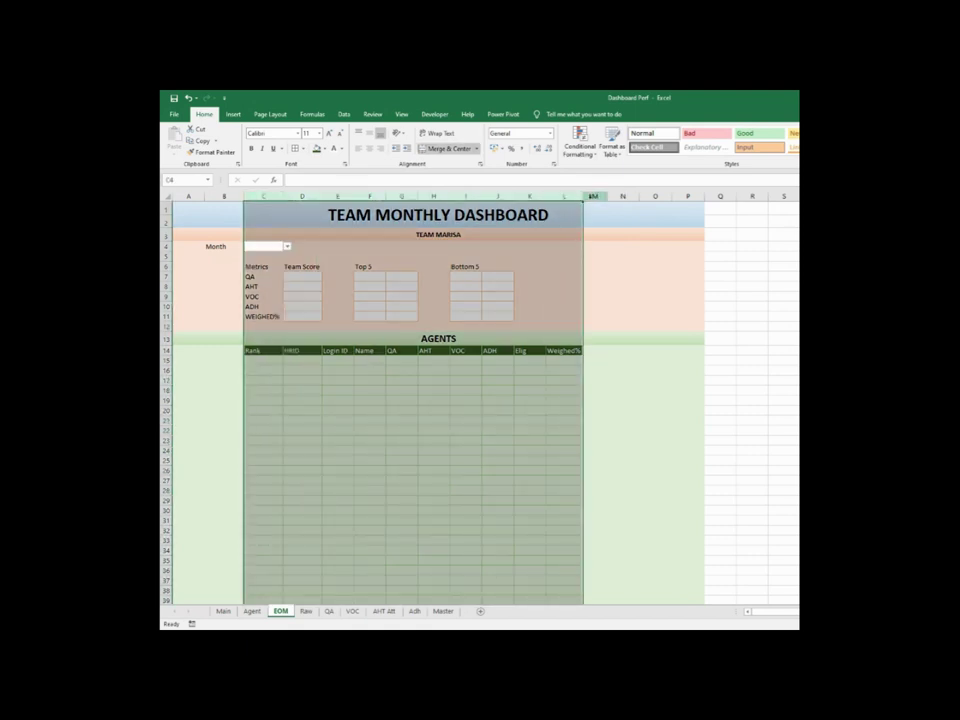
{"action": "double_click", "coordinate": [583, 196]}
{"action": "left_click", "coordinate": [583, 431]}
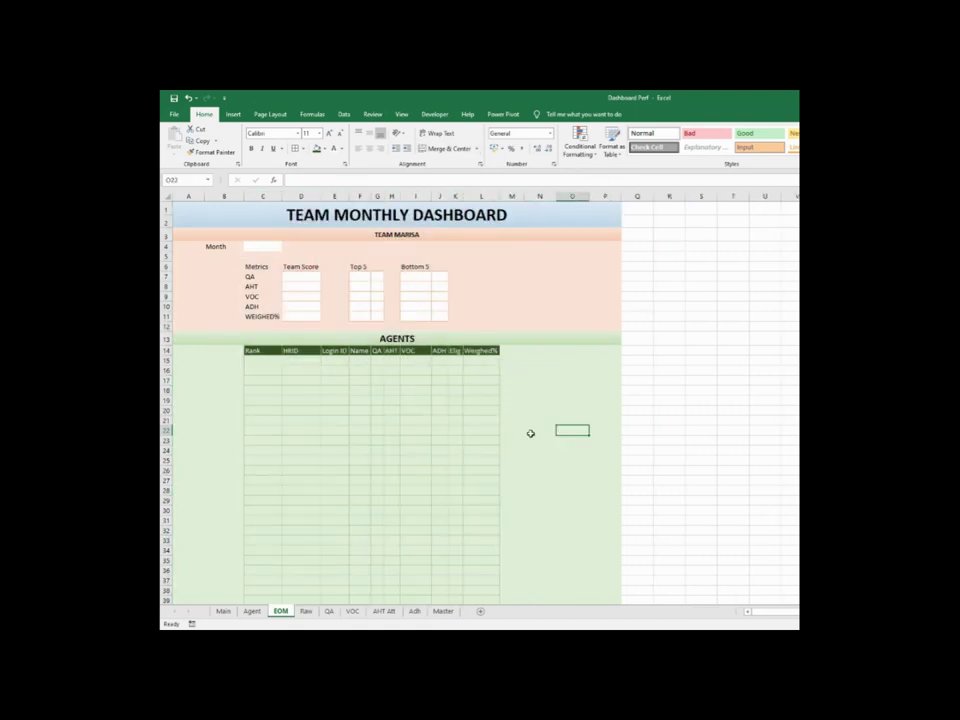
{"action": "key", "text": "ctrl+z"}
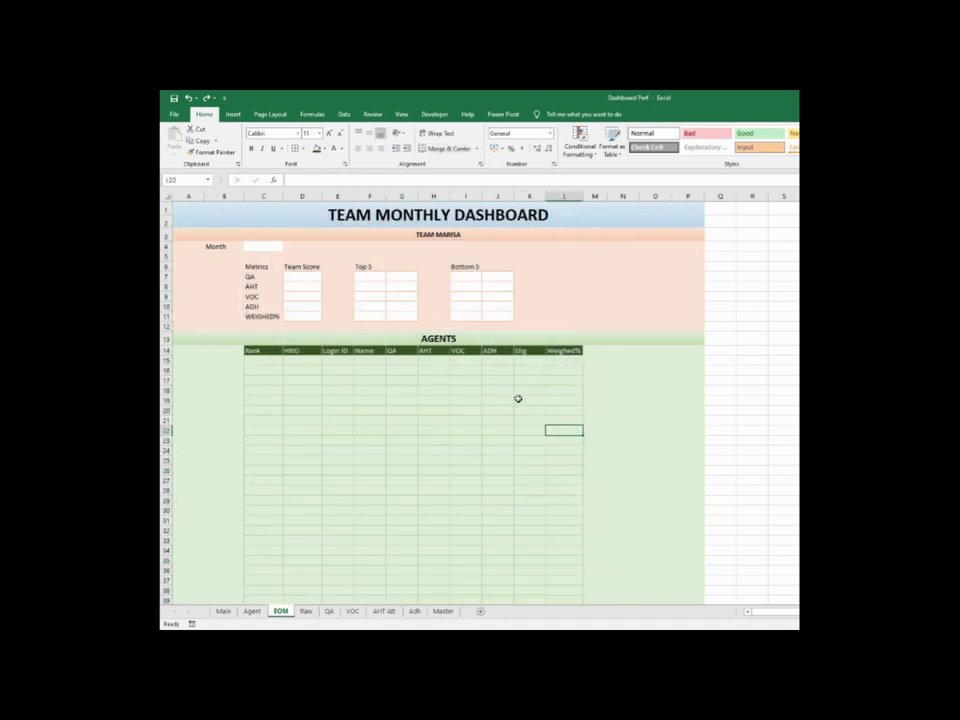
Centre the AGENTS header cells Rank through Weighed% in C14:L14
{"action": "left_click_drag", "start_coordinate": [277, 350], "coordinate": [565, 350]}
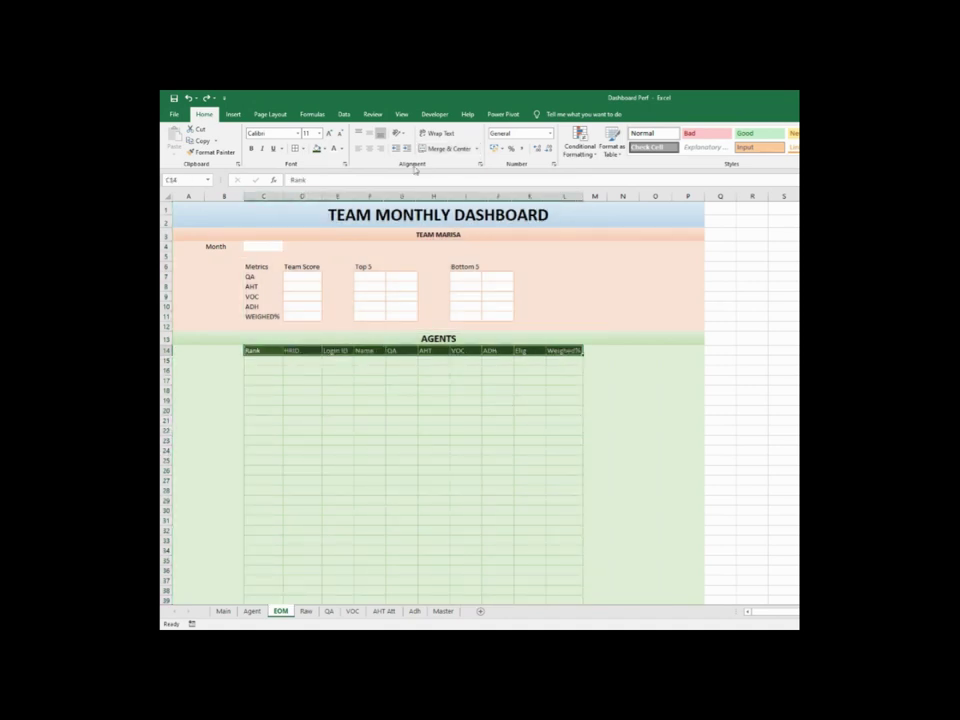
{"action": "left_click", "coordinate": [369, 148]}
{"action": "left_click", "coordinate": [497, 431]}
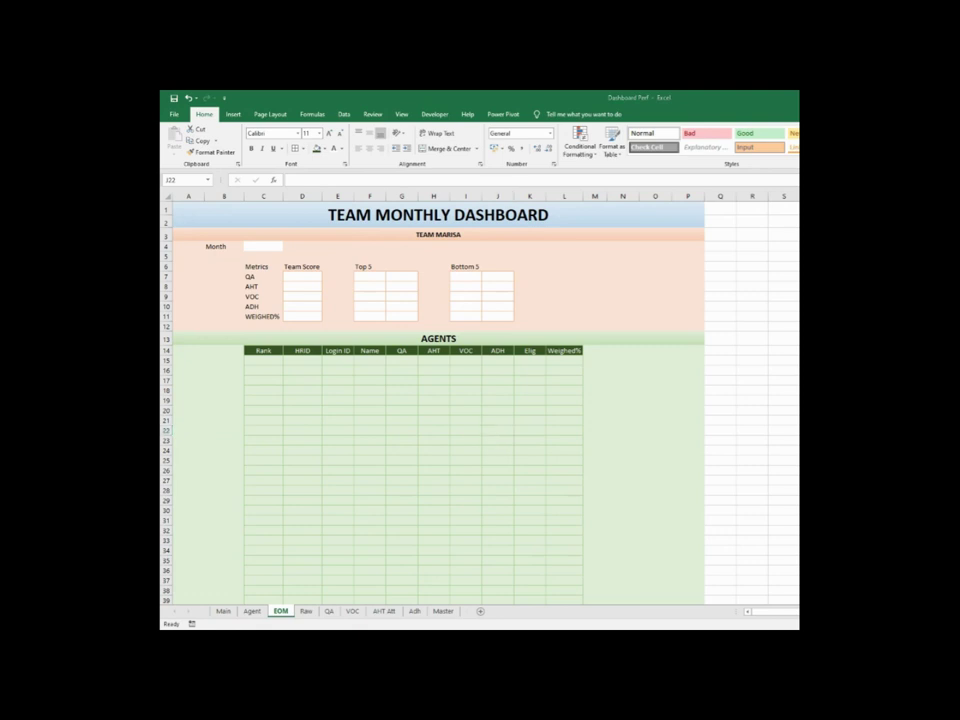
{"action": "key", "text": "ctrl+c"}
Paste the HRIDs down from D15 and enter =VLOOKUP(D15,Master!A:C,2,0) in E15 for the Login ID
{"action": "right_click", "coordinate": [288, 360]}
{"action": "left_click", "coordinate": [330, 400]}
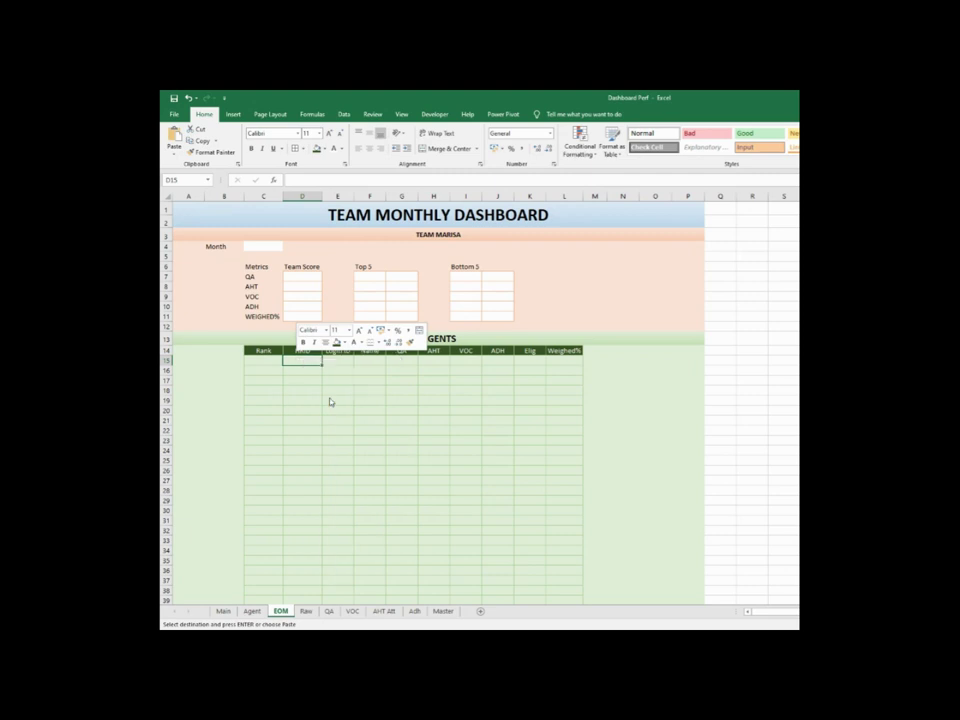
{"action": "left_click", "coordinate": [334, 361]}
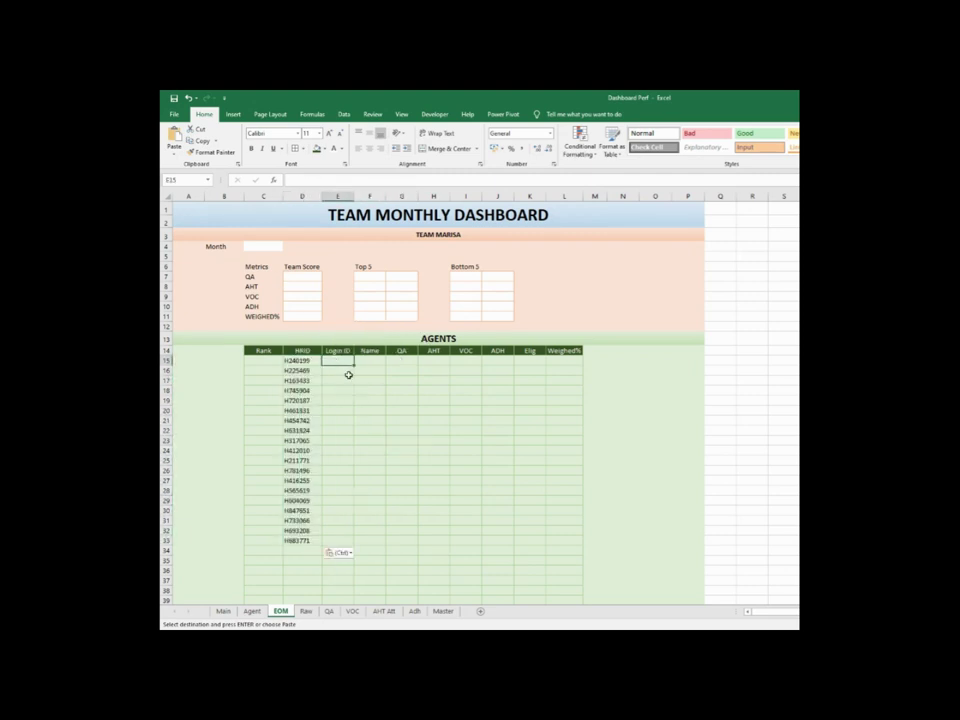
{"action": "type", "text": "=vlo"}
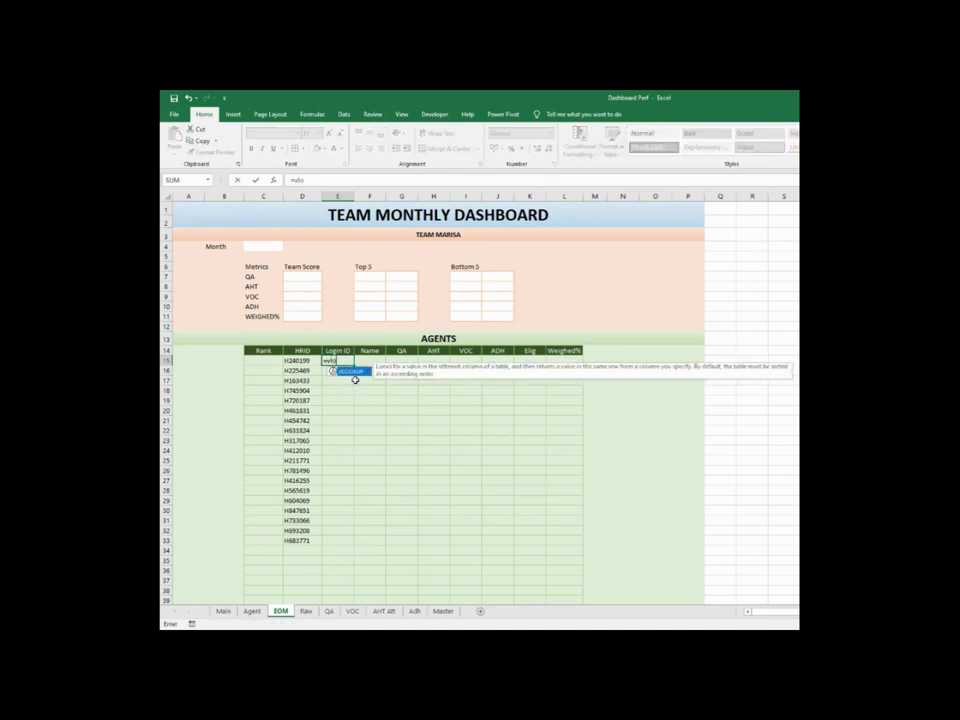
{"action": "type", "text": "okup("}
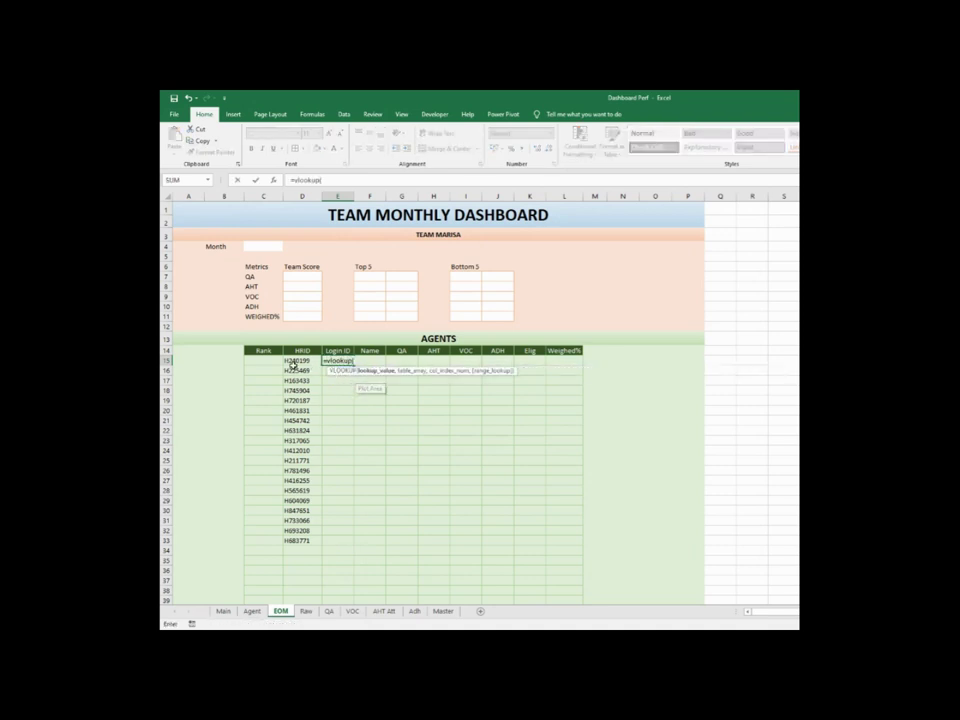
{"action": "left_click", "coordinate": [286, 361]}
{"action": "type", "text": ","}
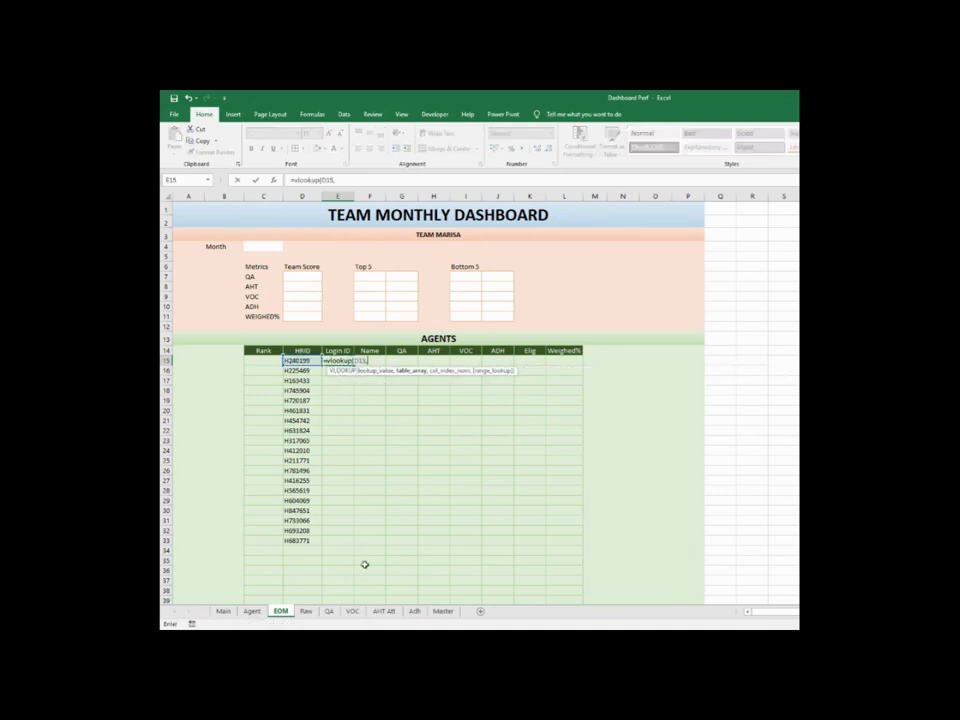
{"action": "left_click", "coordinate": [443, 611]}
{"action": "left_click", "coordinate": [222, 195]}
{"action": "left_click_drag", "start_coordinate": [222, 195], "coordinate": [333, 195]}
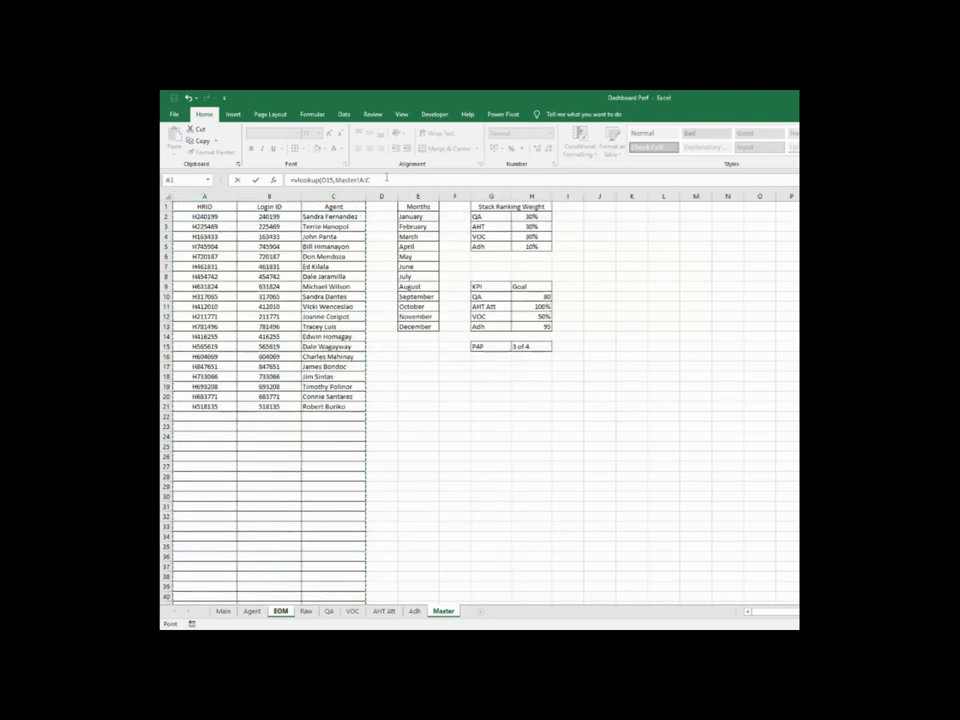
{"action": "left_click", "coordinate": [386, 178]}
{"action": "type", "text": ",2,0"}
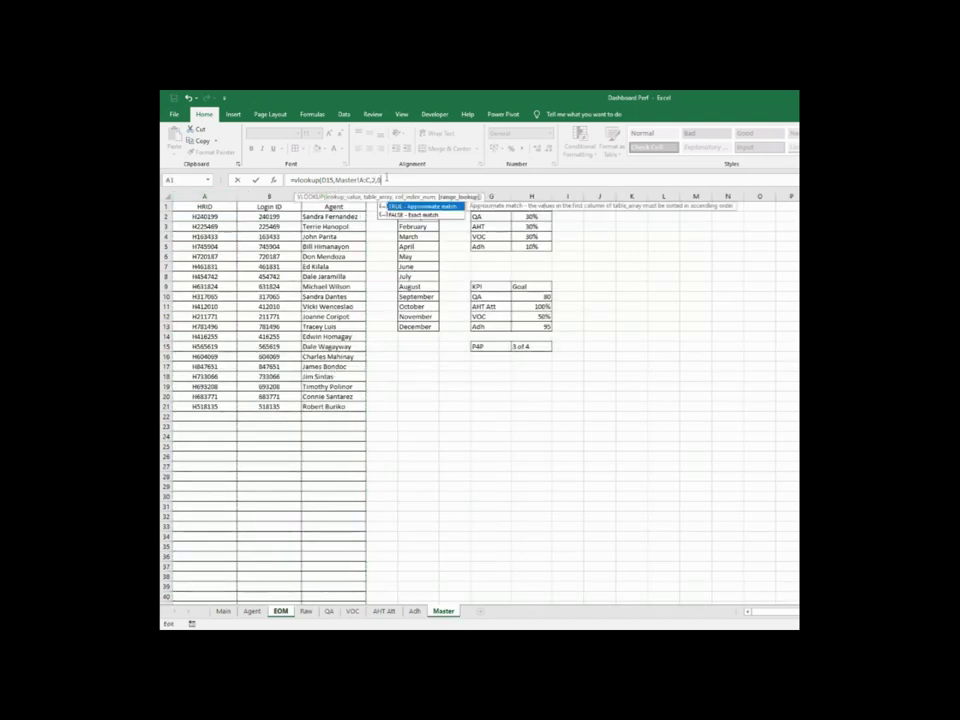
{"action": "key", "text": "Return"}
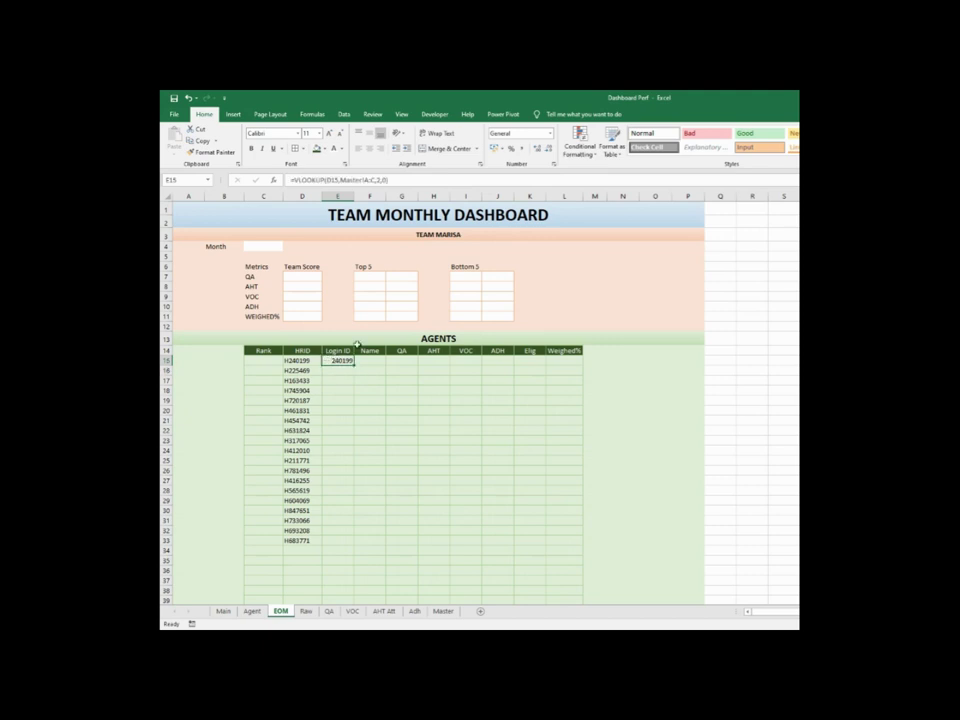
Paste the lookup into F15, change it to return the agent name, and autofit column F
{"action": "left_click", "coordinate": [396, 180]}
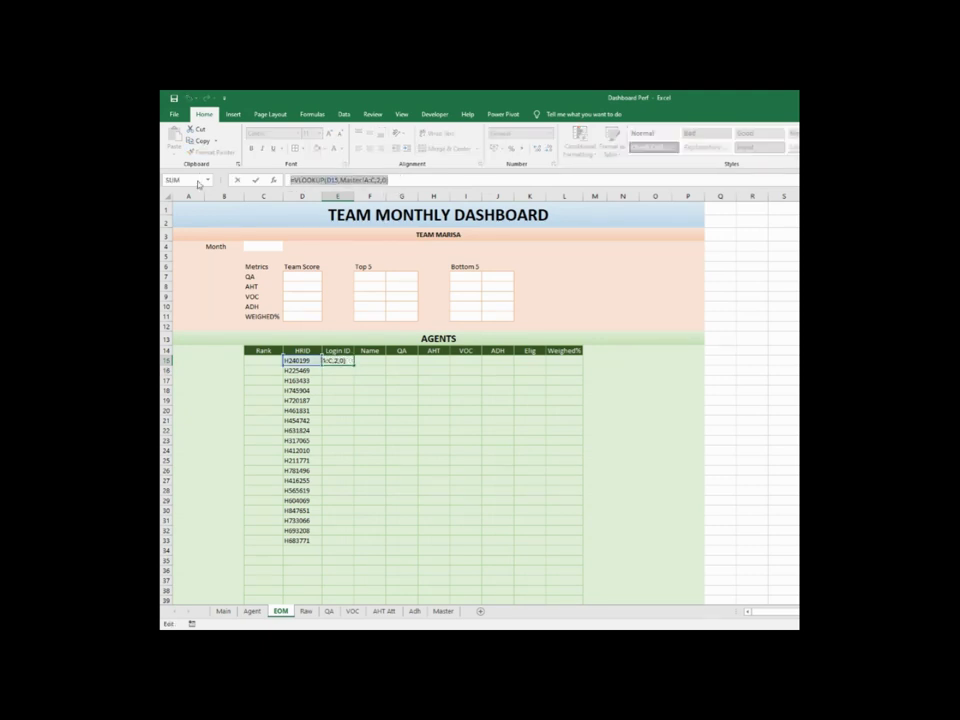
{"action": "key", "text": "Escape"}
{"action": "left_click", "coordinate": [366, 361]}
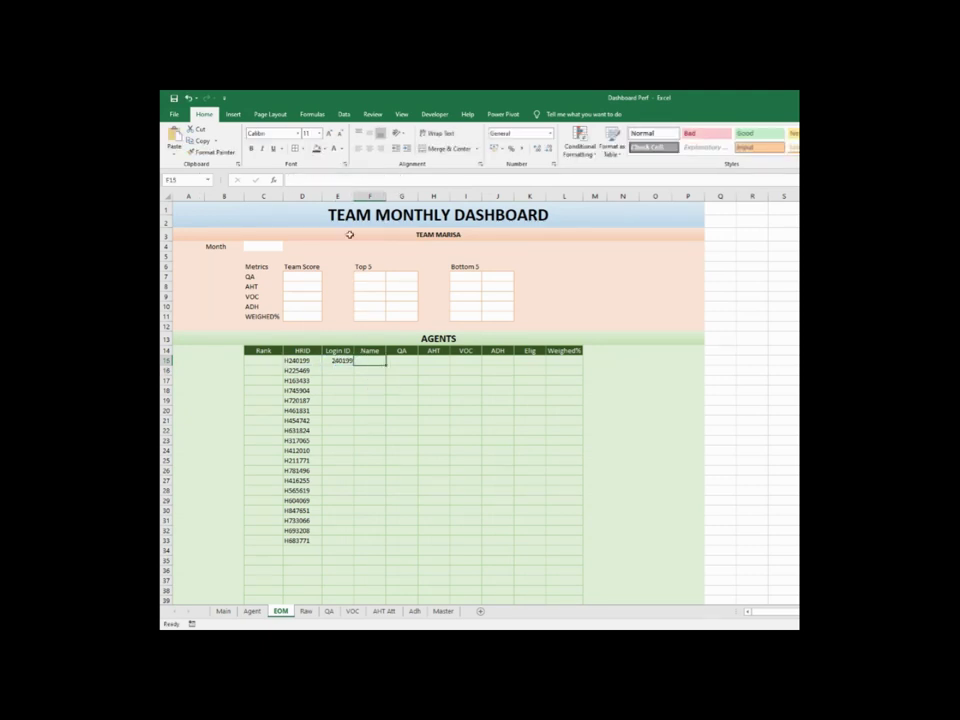
{"action": "left_click", "coordinate": [346, 181]}
{"action": "key", "text": "ctrl+v"}
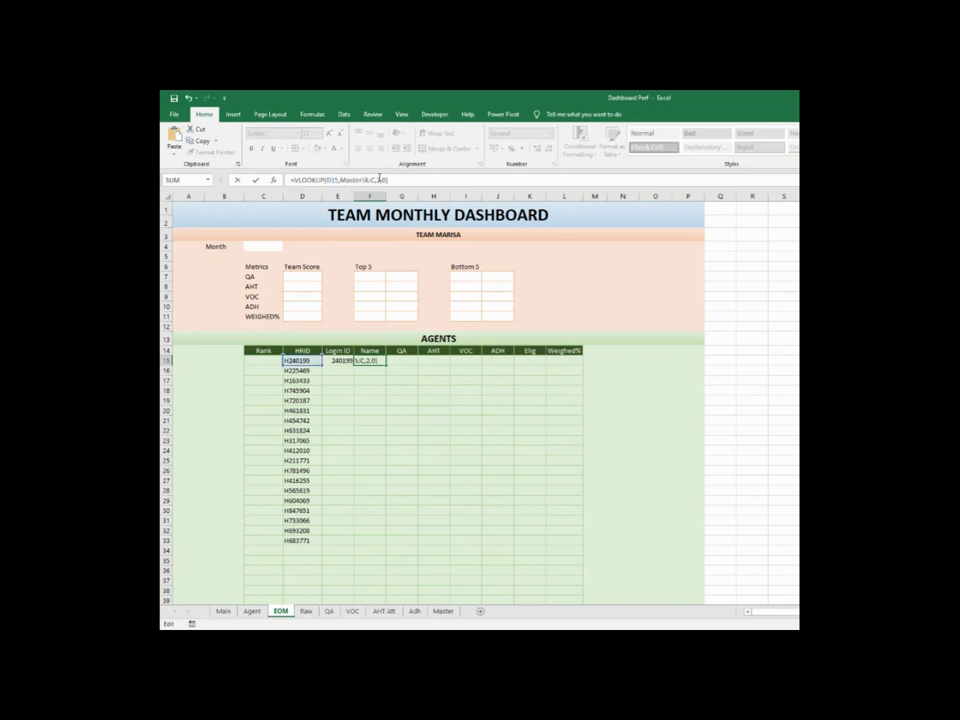
{"action": "left_click", "coordinate": [366, 180]}
{"action": "key", "text": "Return"}
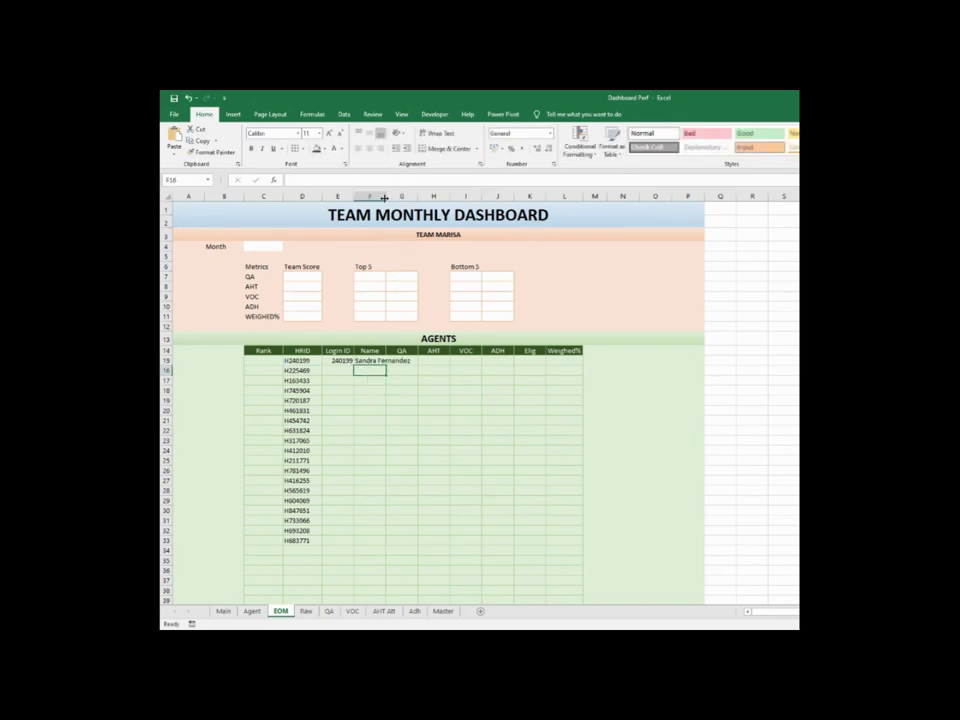
{"action": "double_click", "coordinate": [385, 196]}
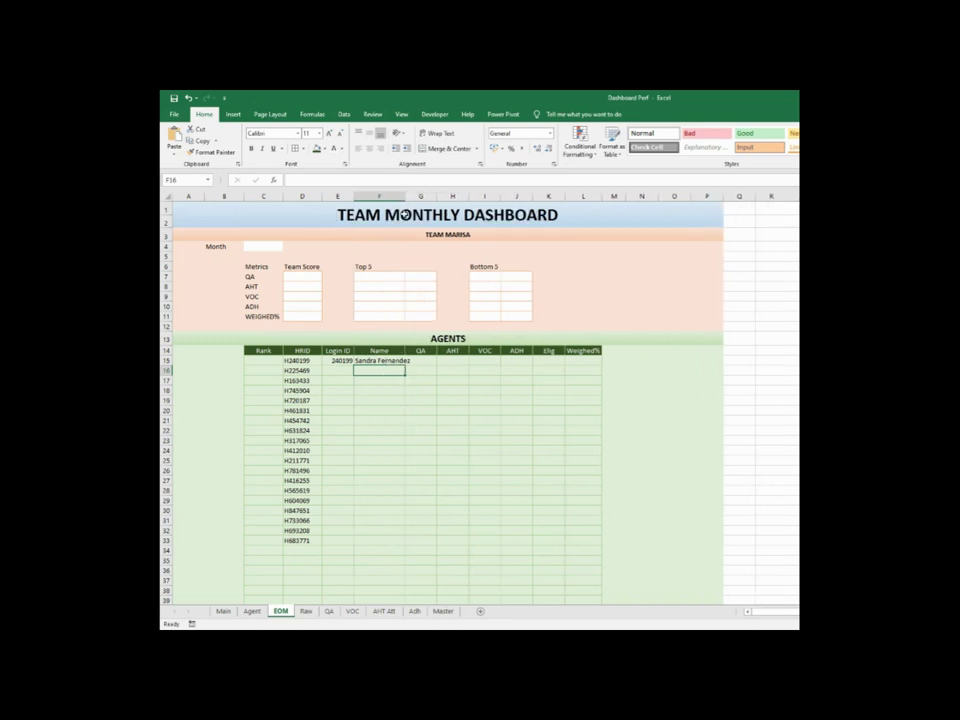
Move the Top 5 and Bottom 5 block from F6:J11 one column right to G6:K11
{"action": "left_click", "coordinate": [414, 296]}
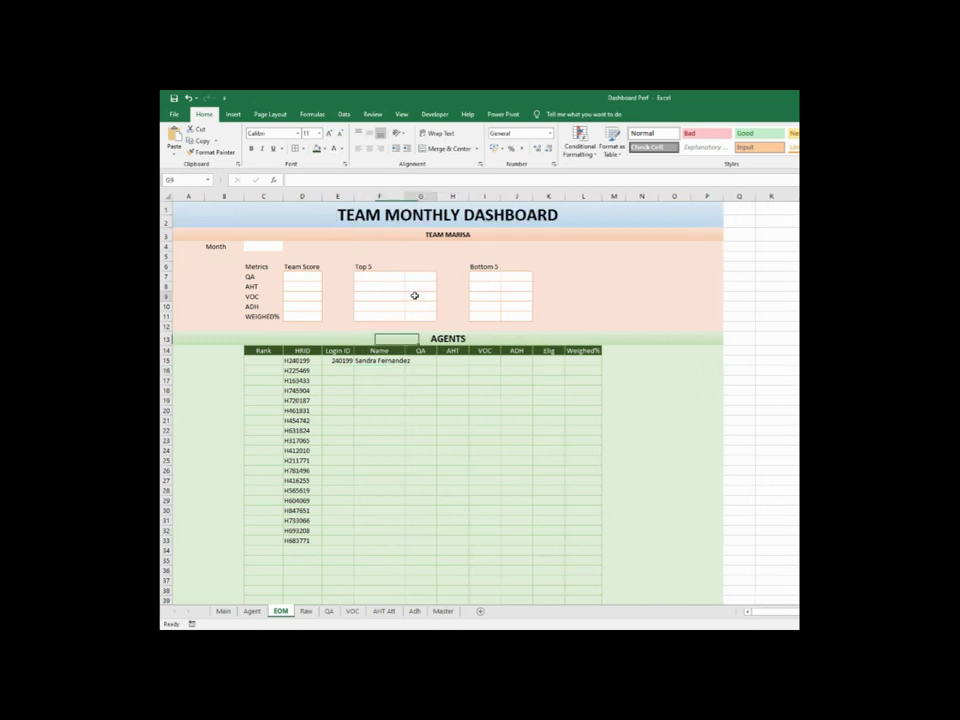
{"action": "left_click", "coordinate": [368, 267]}
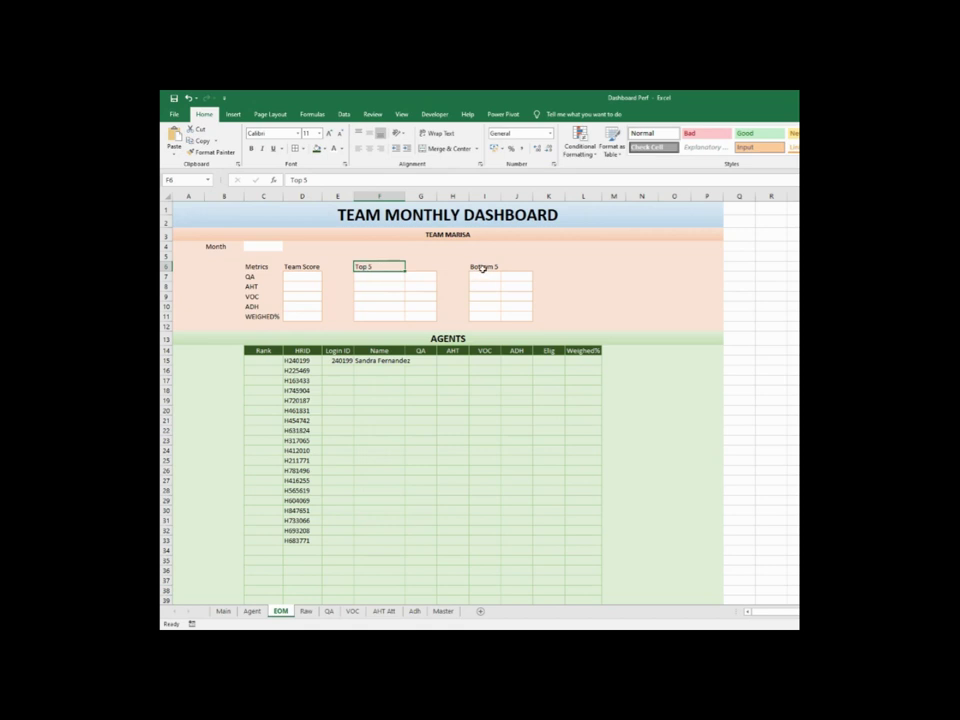
{"action": "left_click_drag", "start_coordinate": [368, 267], "coordinate": [548, 326]}
{"action": "left_click", "coordinate": [454, 304]}
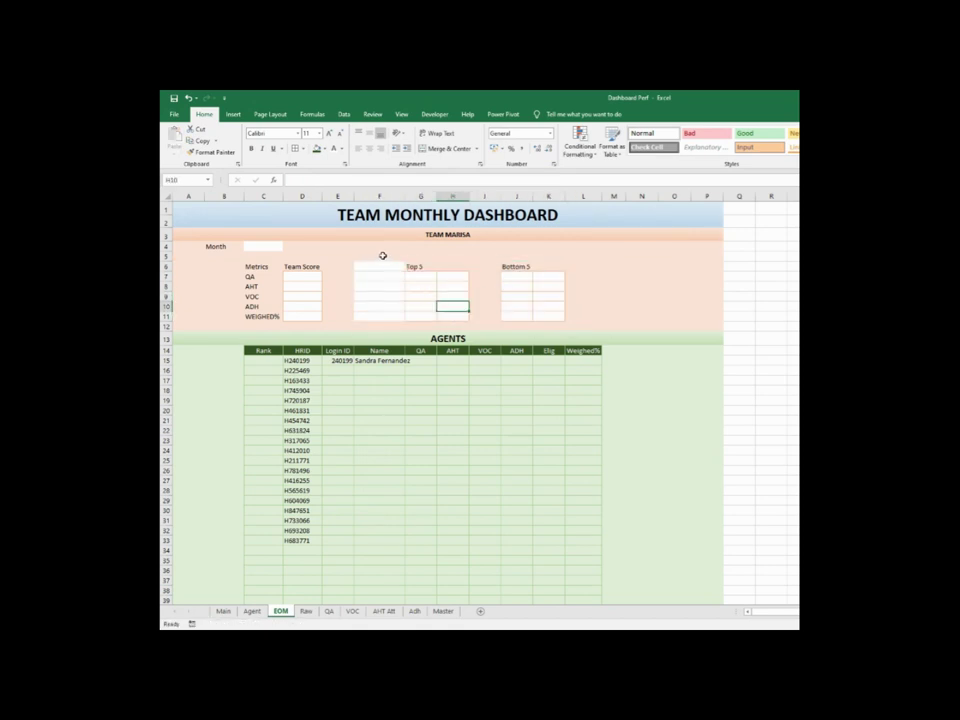
Widen the Name column F slightly
{"action": "left_click_drag", "start_coordinate": [386, 254], "coordinate": [388, 312]}
{"action": "left_click", "coordinate": [420, 314]}
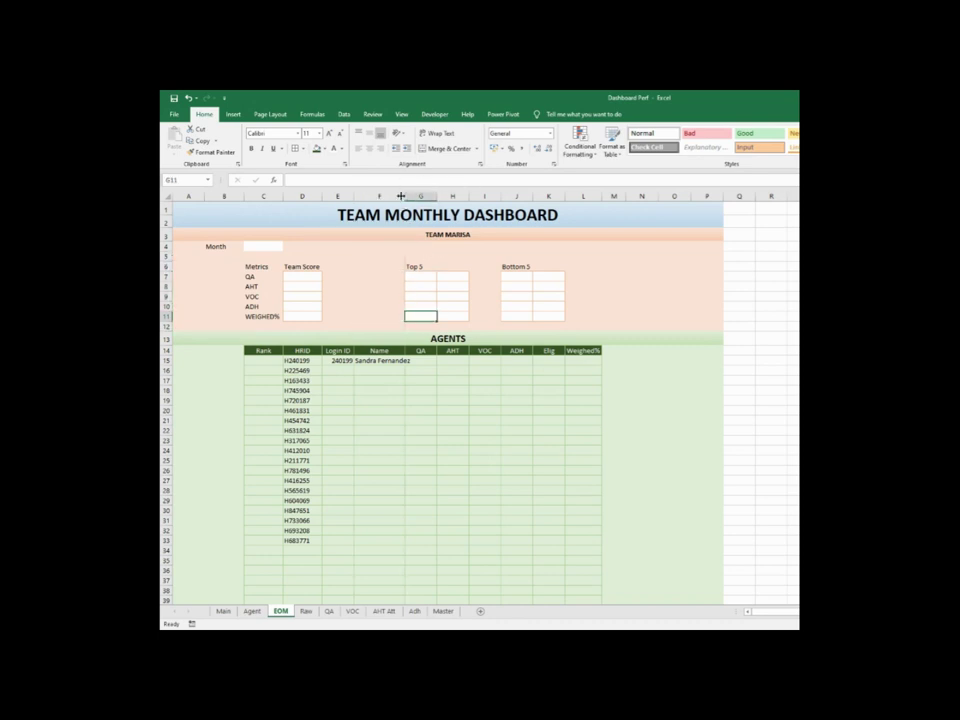
{"action": "left_click_drag", "start_coordinate": [400, 196], "coordinate": [408, 196]}
{"action": "left_click", "coordinate": [405, 391]}
{"action": "left_click_drag", "start_coordinate": [492, 398], "coordinate": [497, 422]}
{"action": "left_click", "coordinate": [556, 430]}
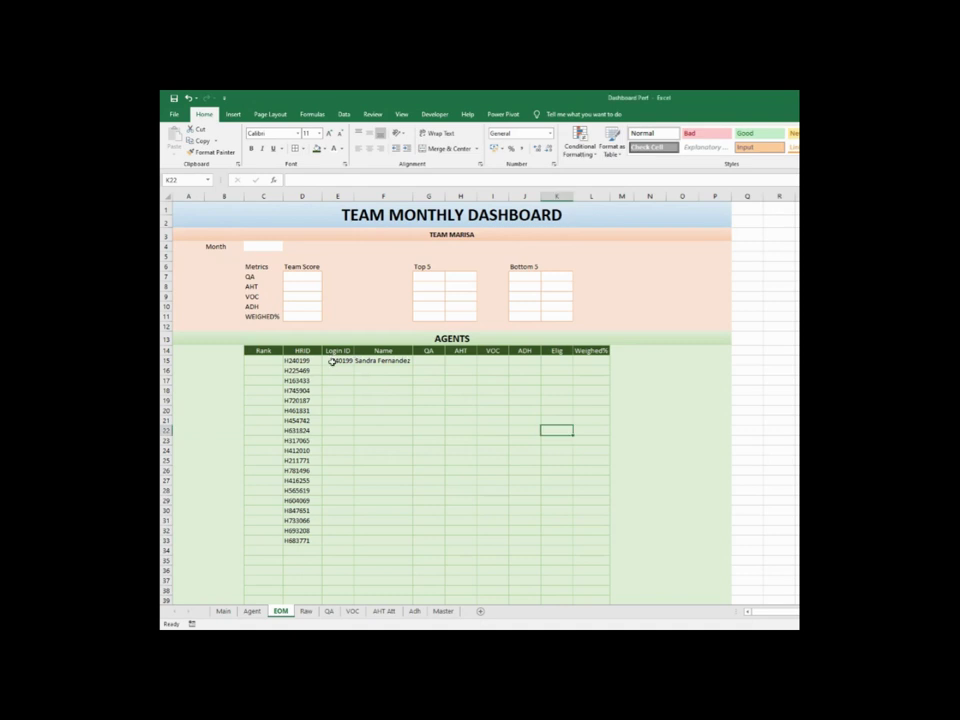
Fill the E15:F15 Login ID and Name lookups down to every agent through row 33
{"action": "left_click_drag", "start_coordinate": [333, 360], "coordinate": [410, 368]}
{"action": "double_click", "coordinate": [412, 366]}
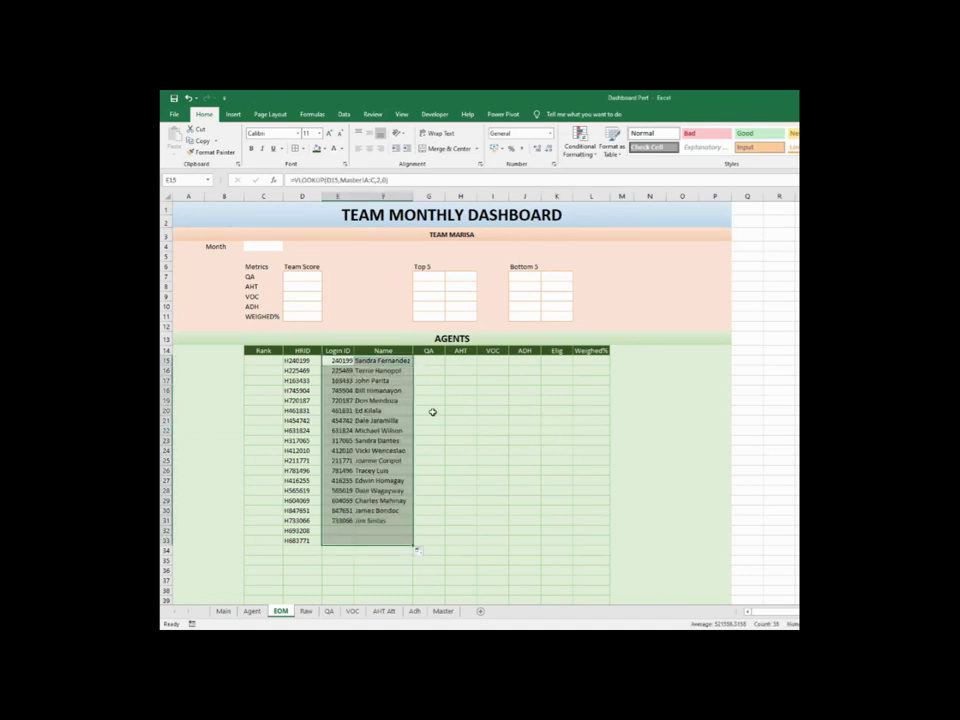
{"action": "left_click", "coordinate": [433, 418]}
{"action": "left_click", "coordinate": [437, 360]}
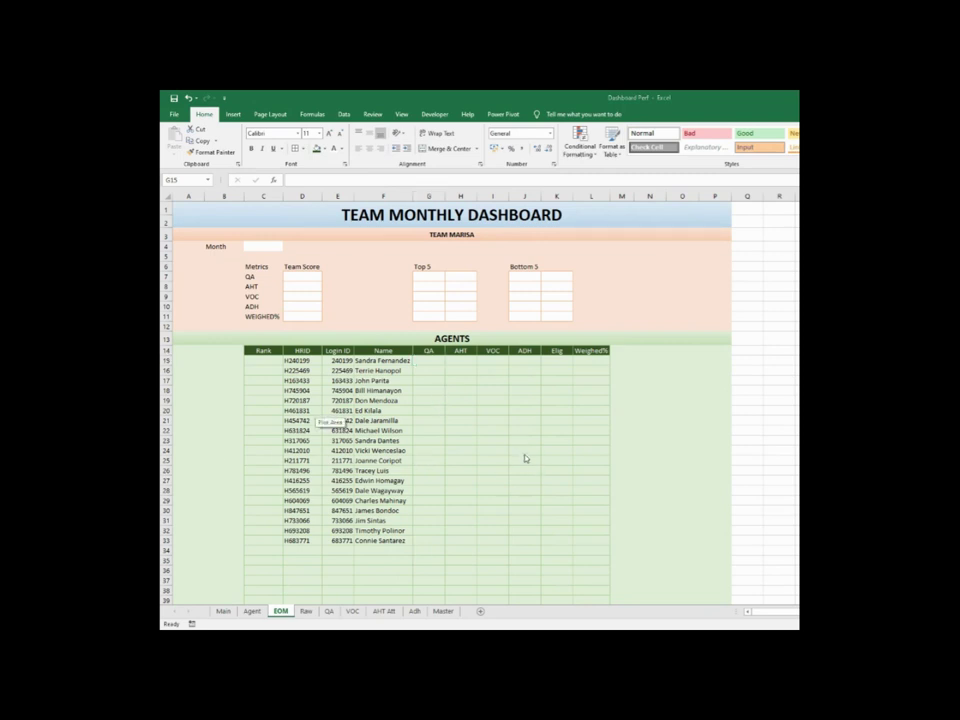
{"action": "left_click", "coordinate": [429, 360]}
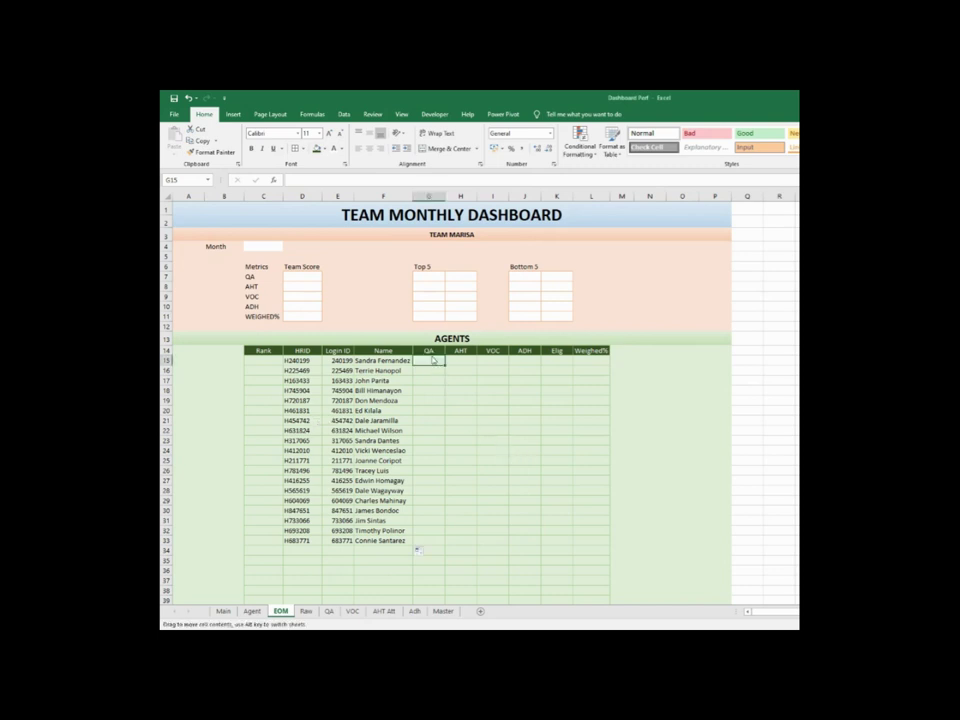
Choose January from the Month dropdown in C4
{"action": "left_click", "coordinate": [268, 247]}
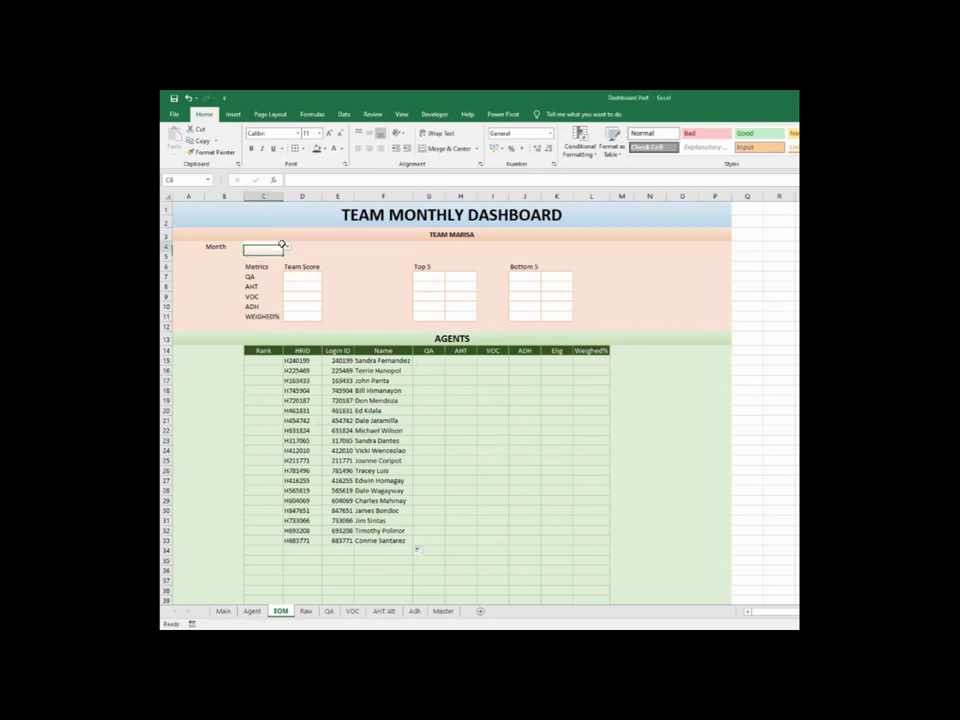
{"action": "left_click", "coordinate": [288, 247]}
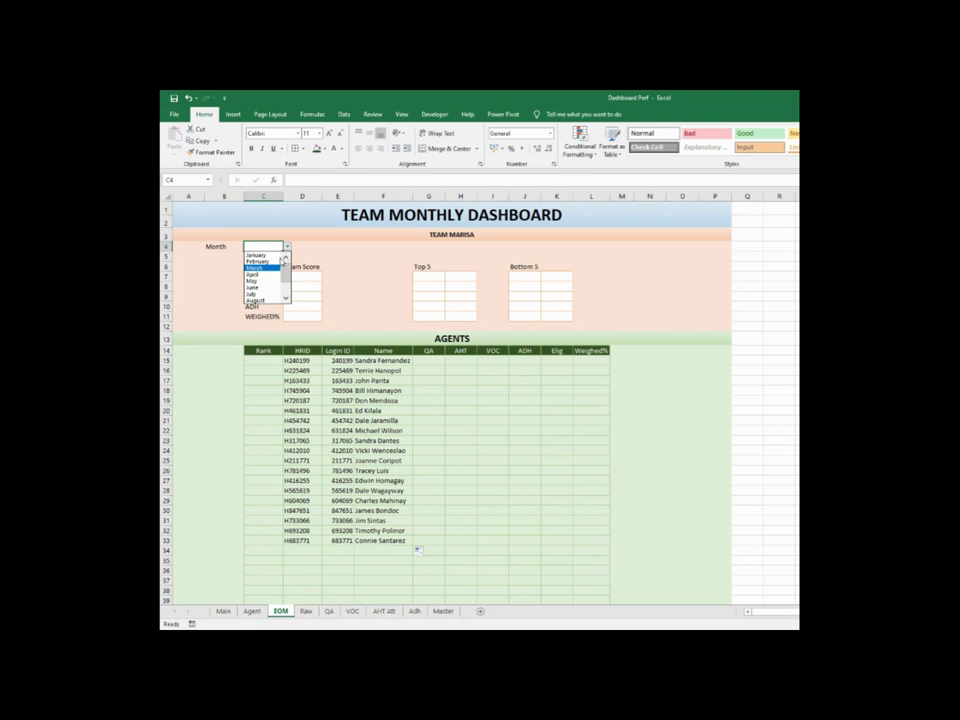
{"action": "left_click", "coordinate": [274, 257]}
{"action": "left_click", "coordinate": [461, 400]}
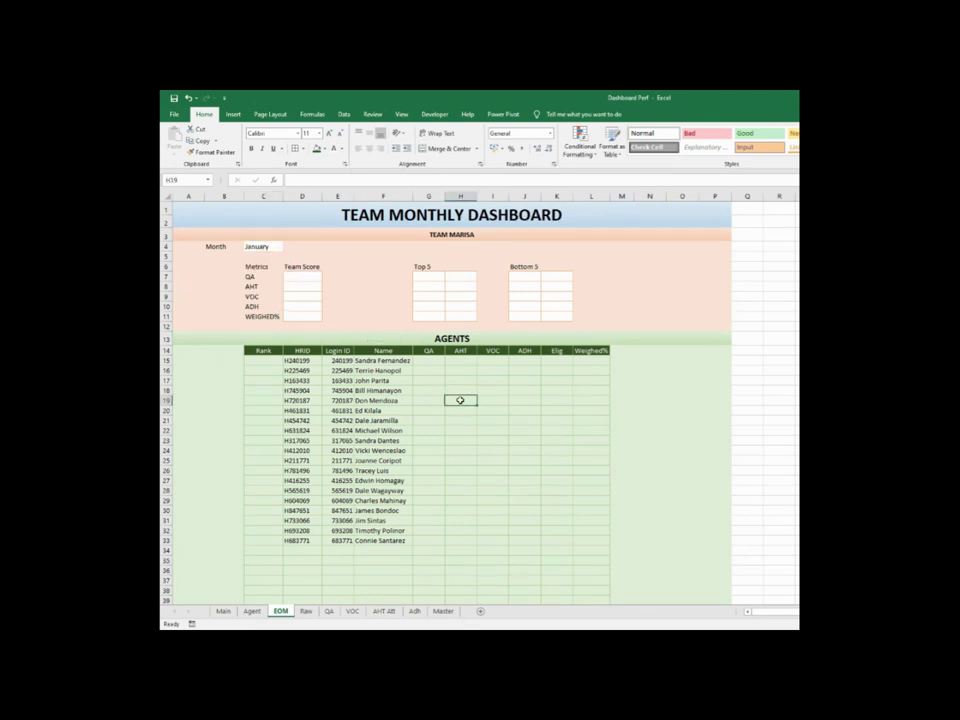
{"action": "left_click", "coordinate": [438, 362]}
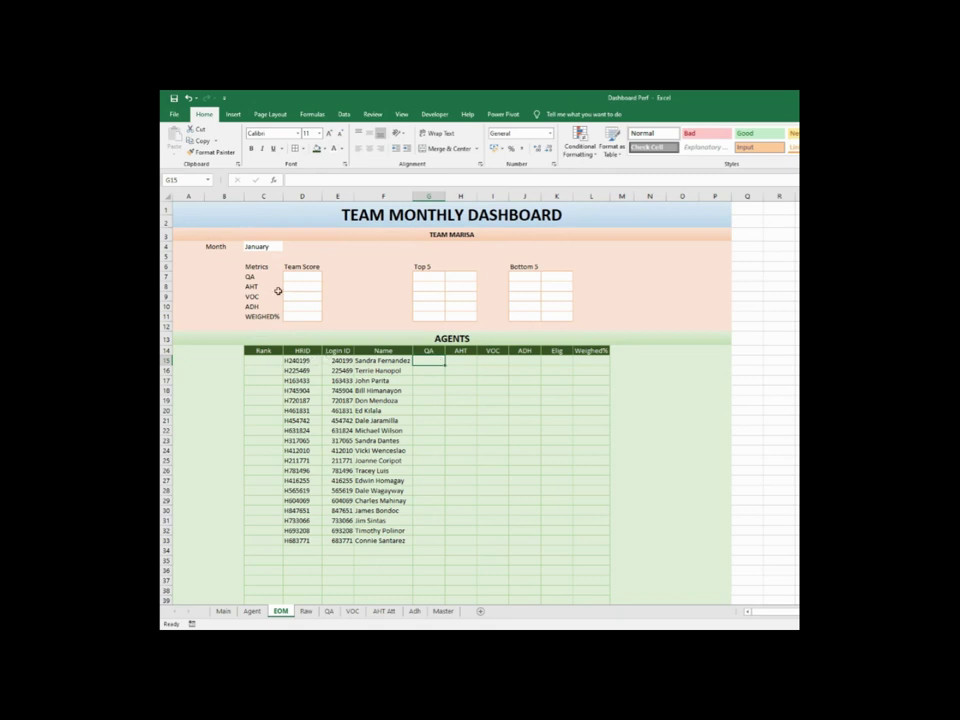
{"action": "left_click", "coordinate": [256, 248]}
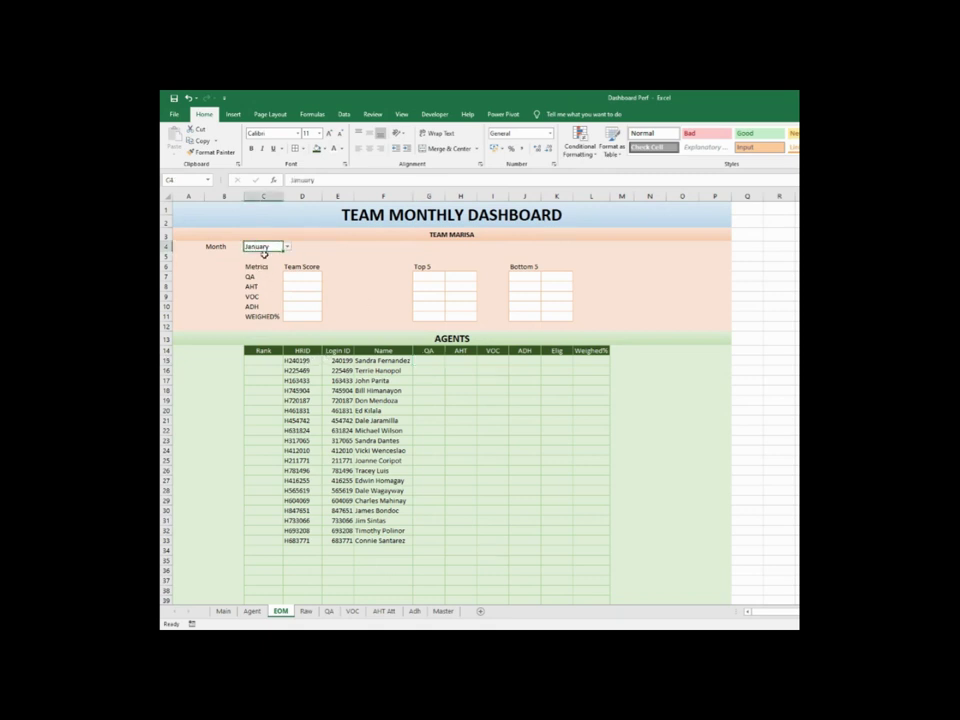
{"action": "left_click", "coordinate": [431, 358]}
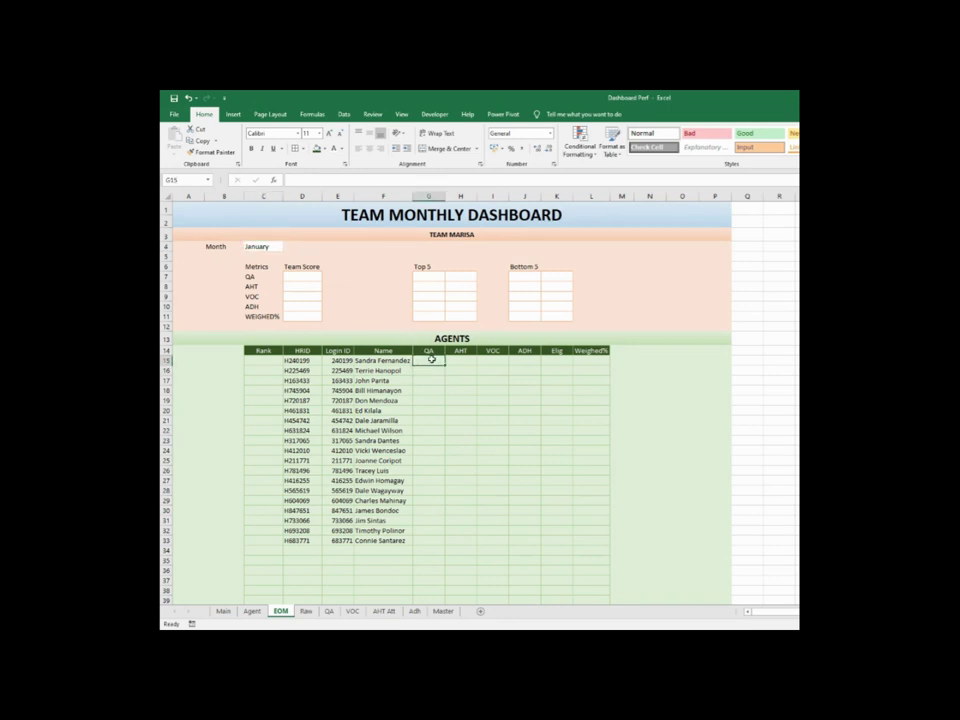
Start a VLOOKUP in G15 keyed on $C$4&D15, with the month cell made absolute
{"action": "type", "text": "=vlookup("}
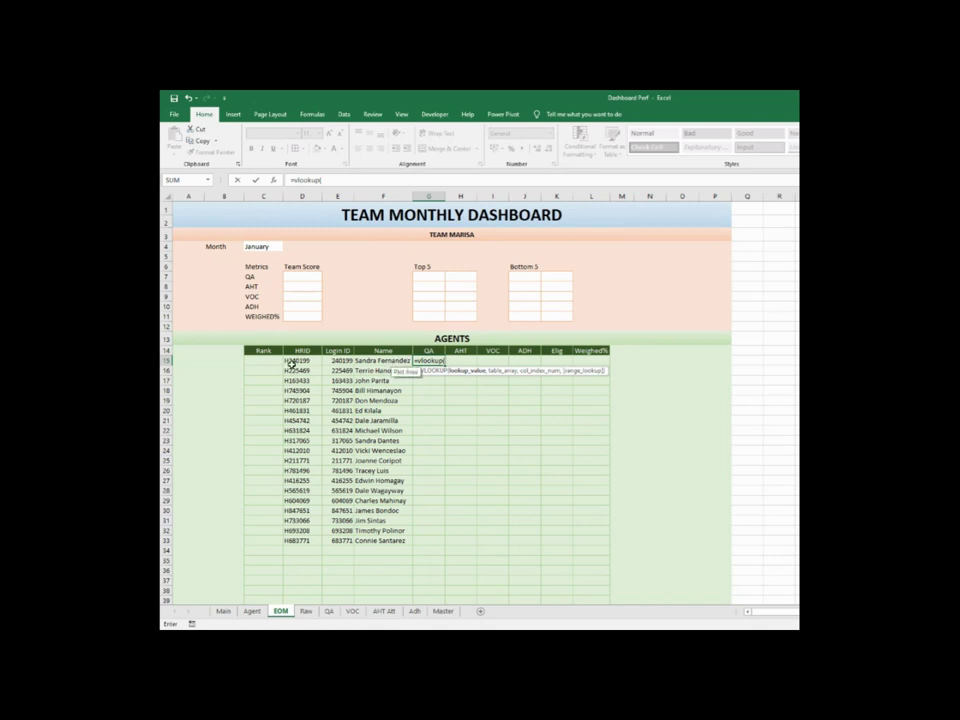
{"action": "left_click", "coordinate": [270, 247]}
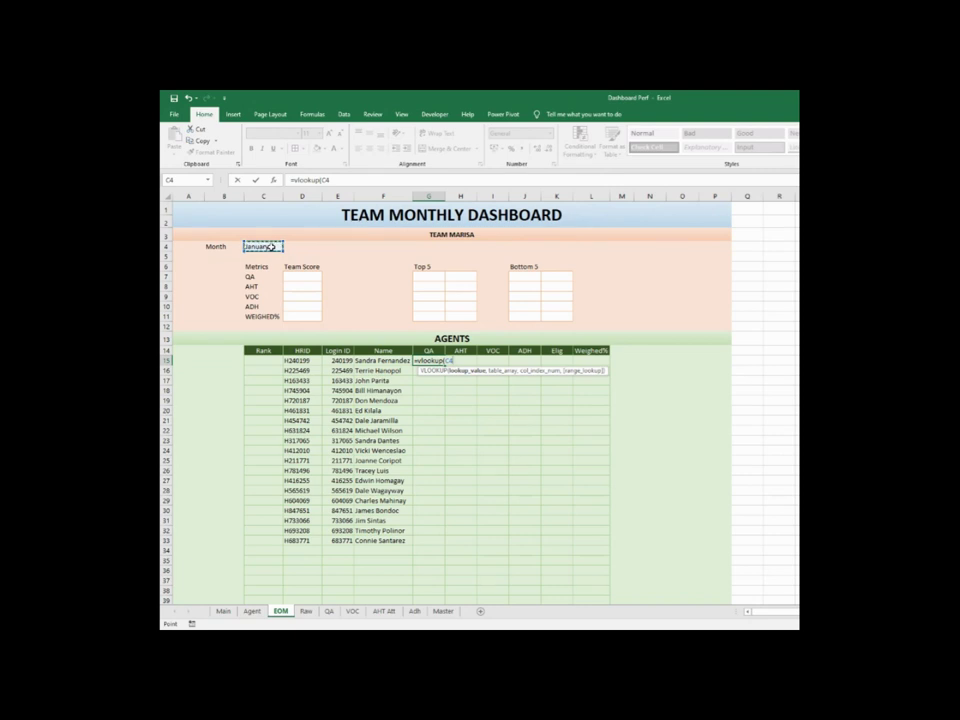
{"action": "type", "text": "&"}
{"action": "left_click", "coordinate": [299, 359]}
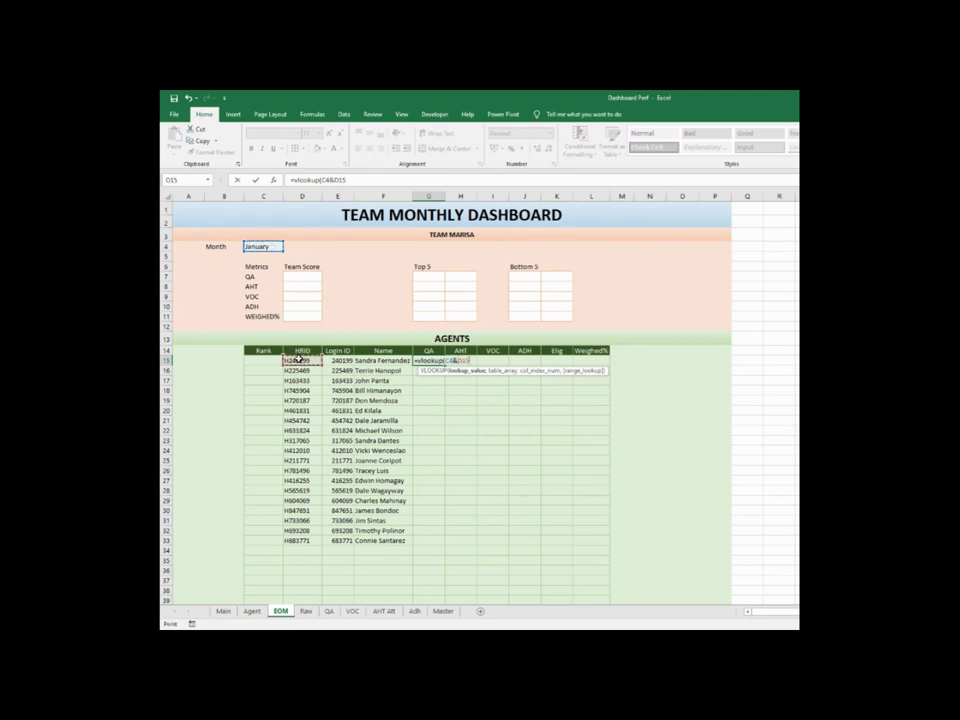
{"action": "type", "text": ","}
{"action": "left_click", "coordinate": [322, 180]}
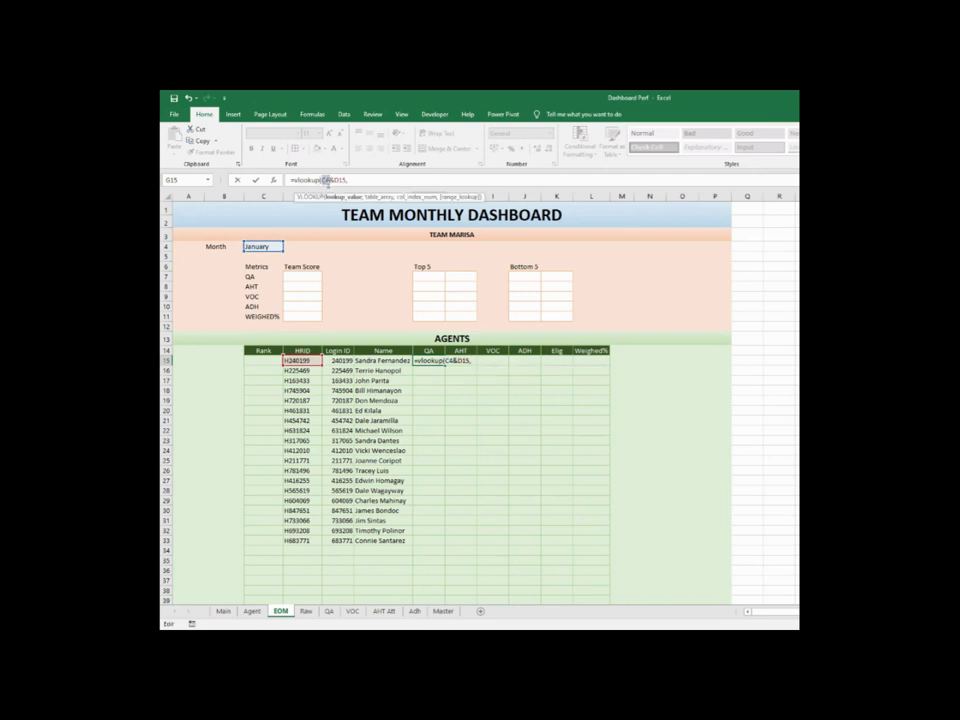
{"action": "key", "text": "F4"}
{"action": "left_click", "coordinate": [370, 182]}
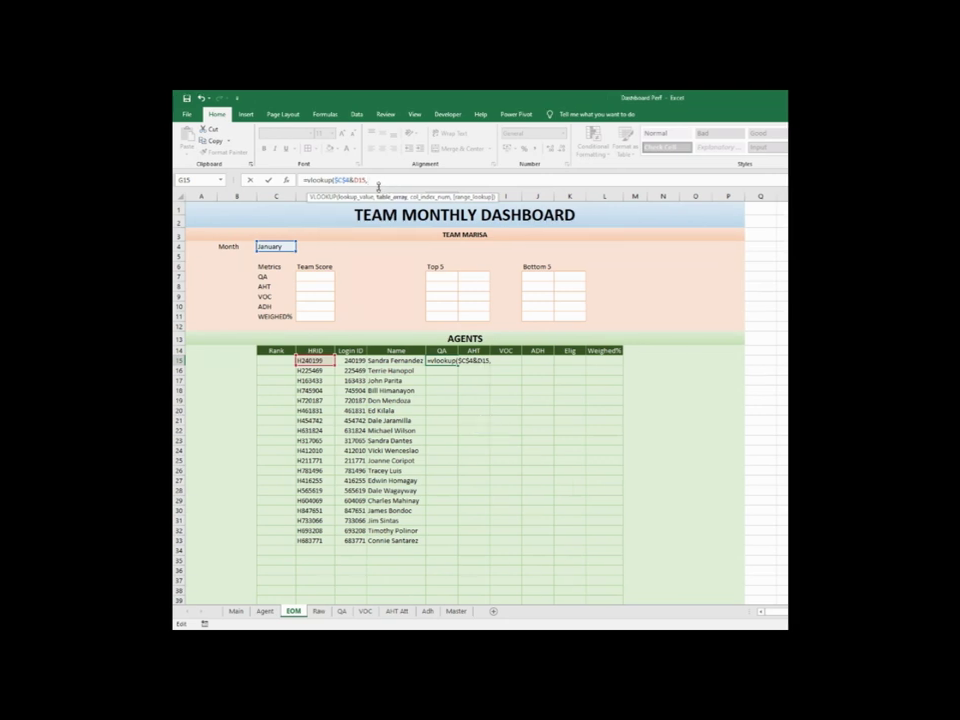
Point the lookup at the raw data table and finish with column 6, exact match, returning #N/A
{"action": "left_click", "coordinate": [319, 611]}
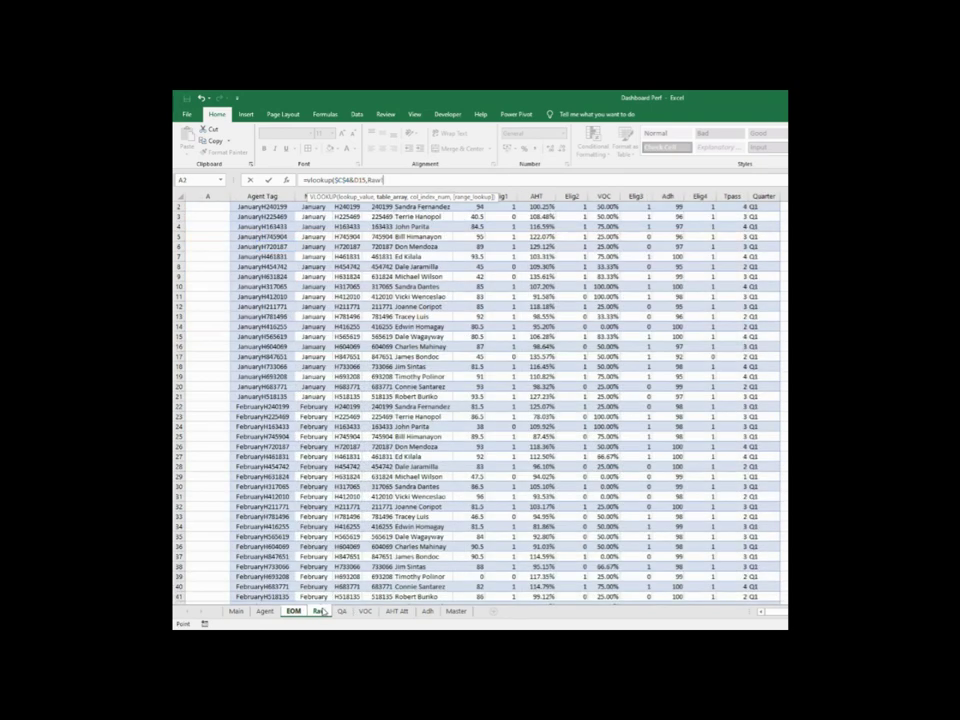
{"action": "left_click", "coordinate": [255, 197]}
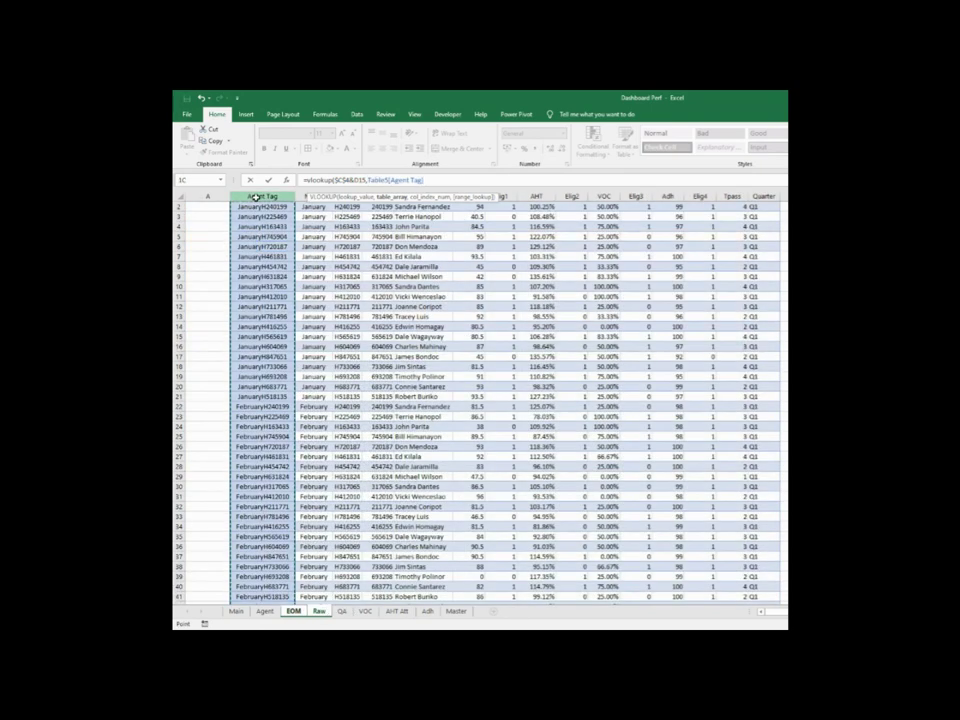
{"action": "left_click", "coordinate": [776, 201], "text": "shift"}
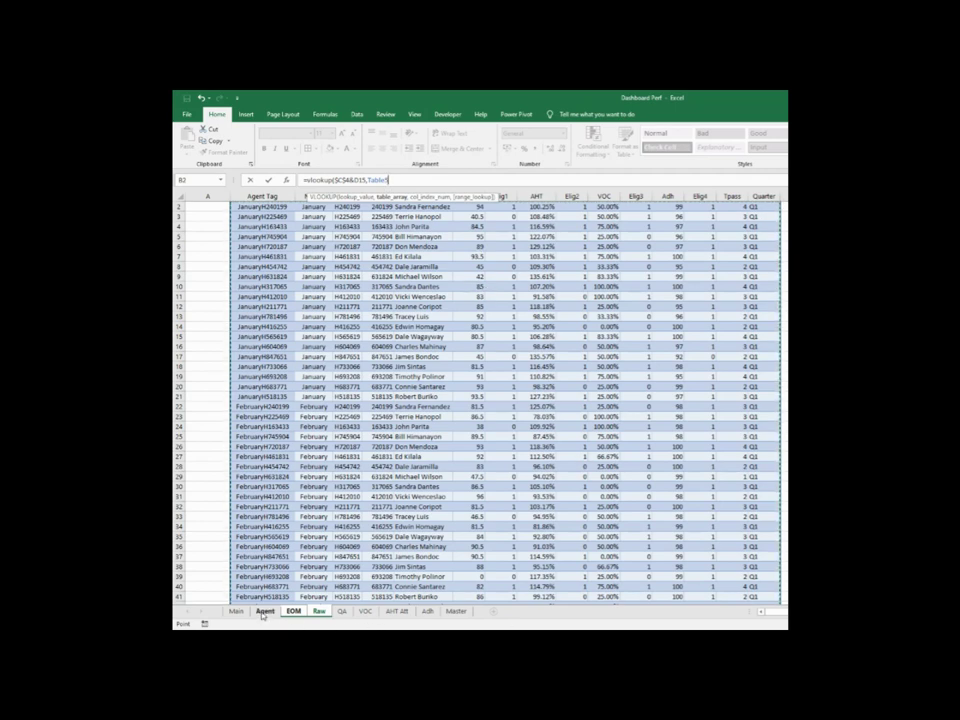
{"action": "left_click", "coordinate": [293, 611]}
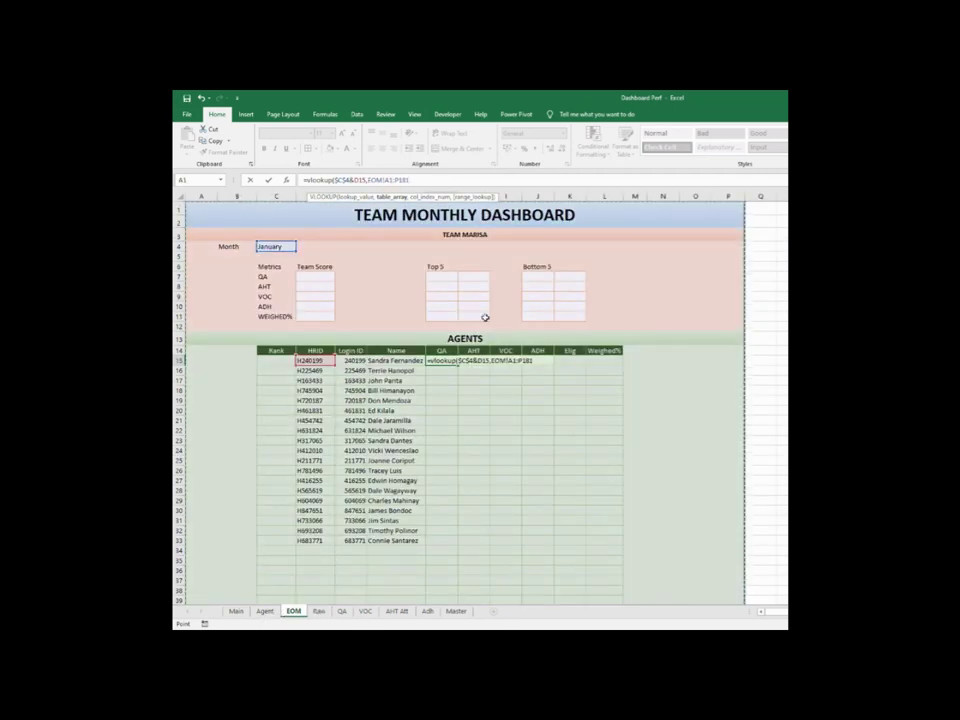
{"action": "left_click", "coordinate": [434, 181]}
{"action": "type", "text": ",6"}
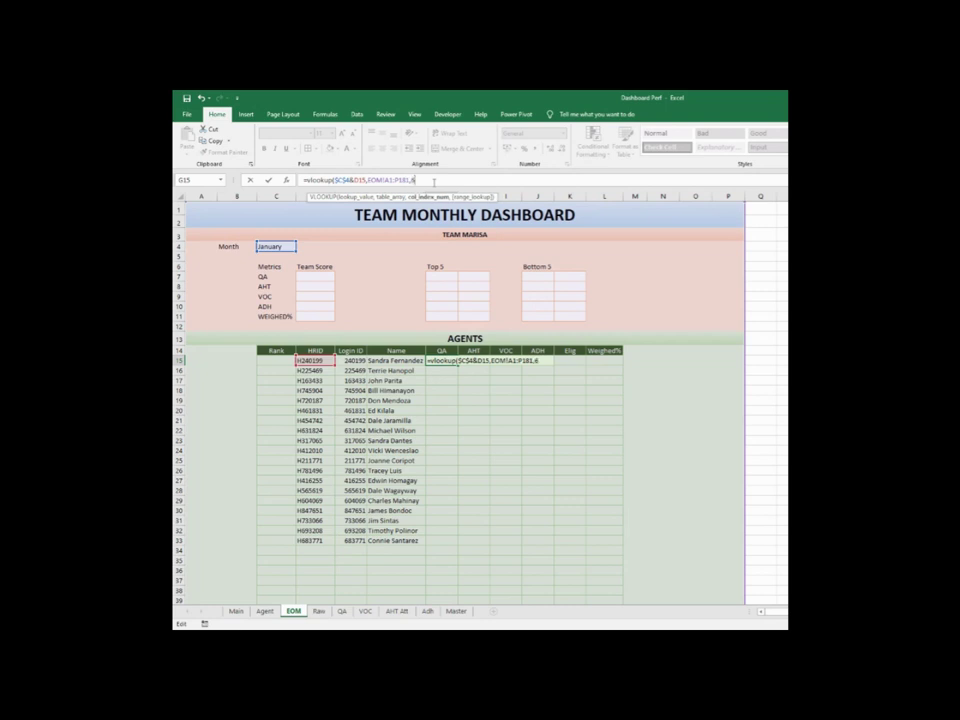
{"action": "type", "text": ",0"}
{"action": "key", "text": "Return"}
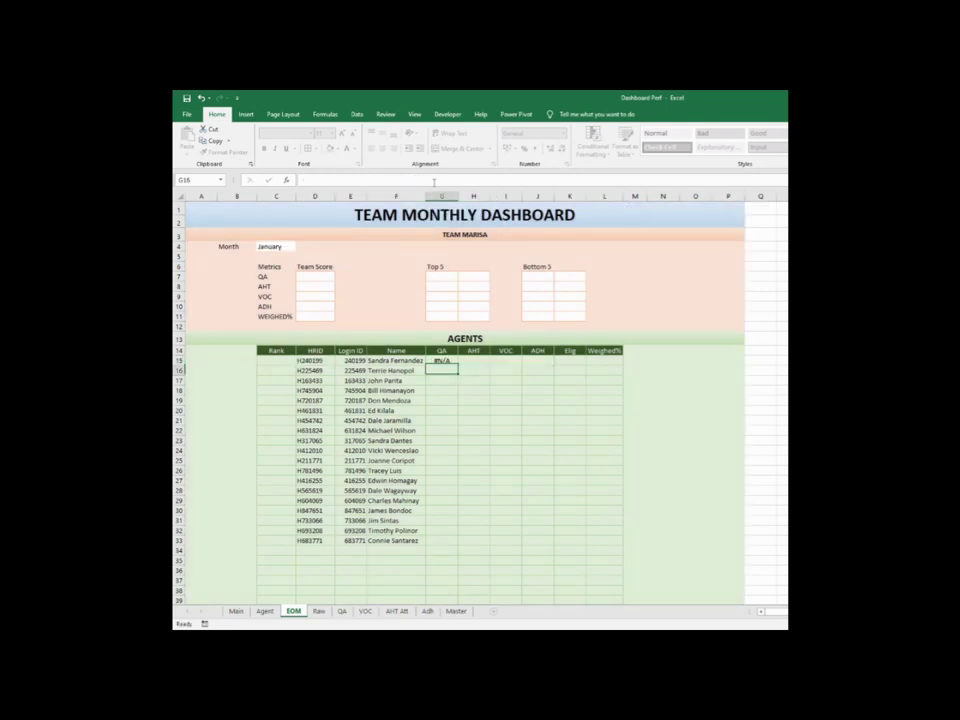
{"action": "key", "text": "Up"}
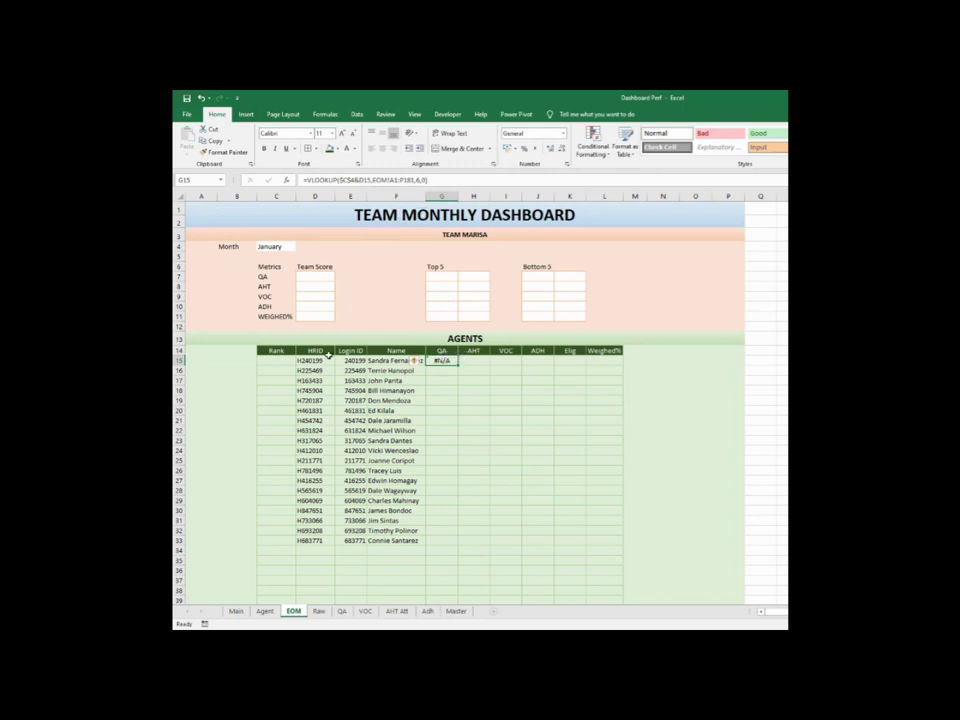
Change G15 to =VLOOKUP($C$4&D15,Table5,6,0) so the first agent's QA reads 94
{"action": "left_click", "coordinate": [319, 611]}
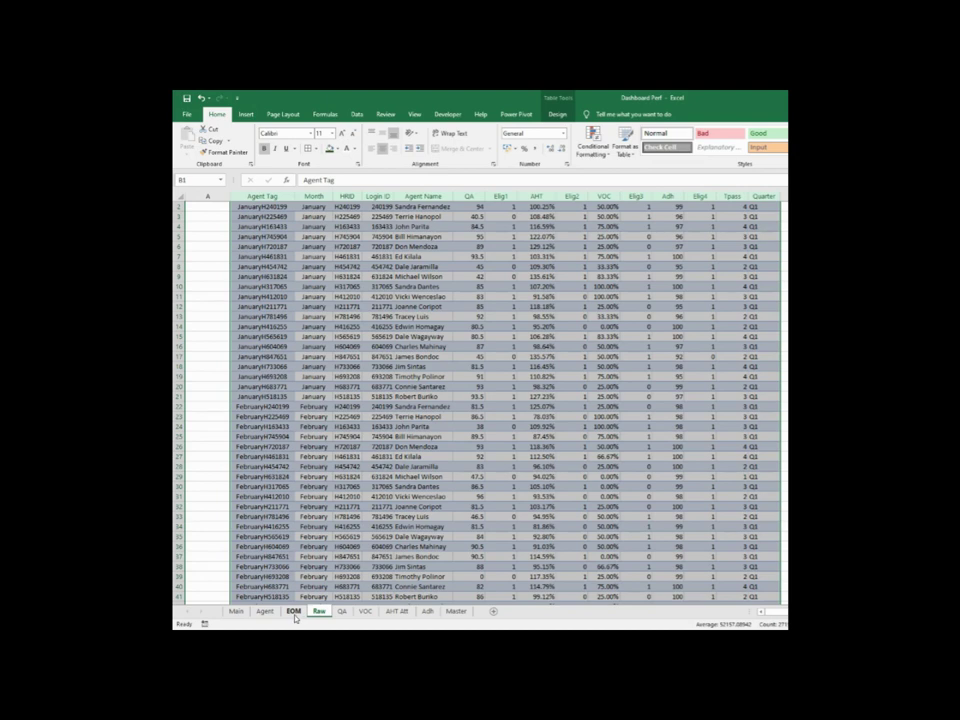
{"action": "left_click", "coordinate": [292, 612]}
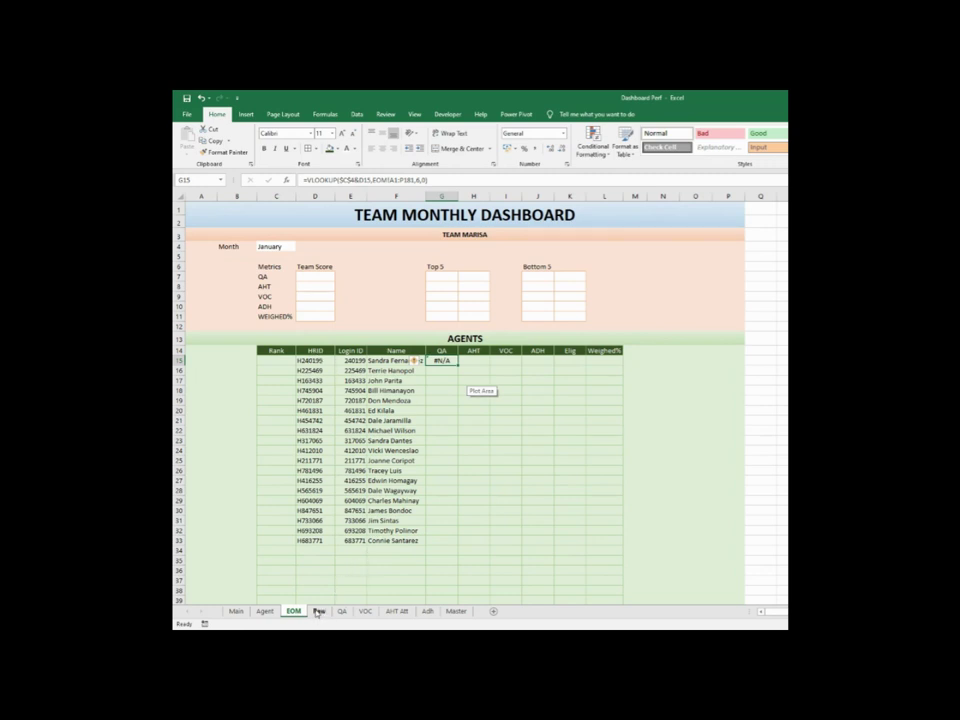
{"action": "left_click_drag", "start_coordinate": [372, 180], "coordinate": [433, 180]}
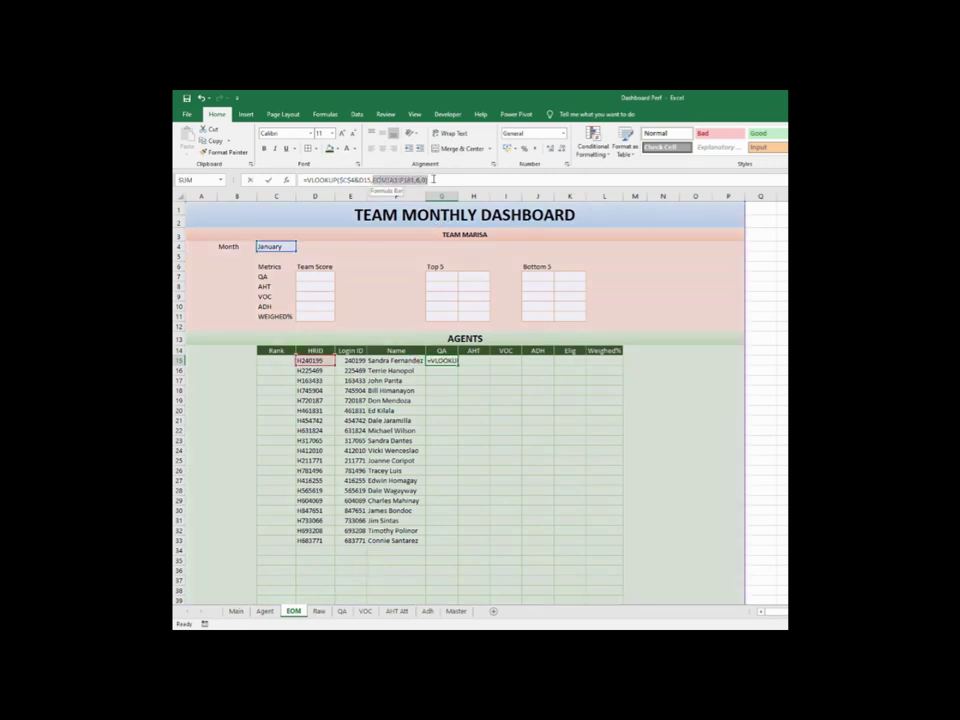
{"action": "key", "text": "BackSpace"}
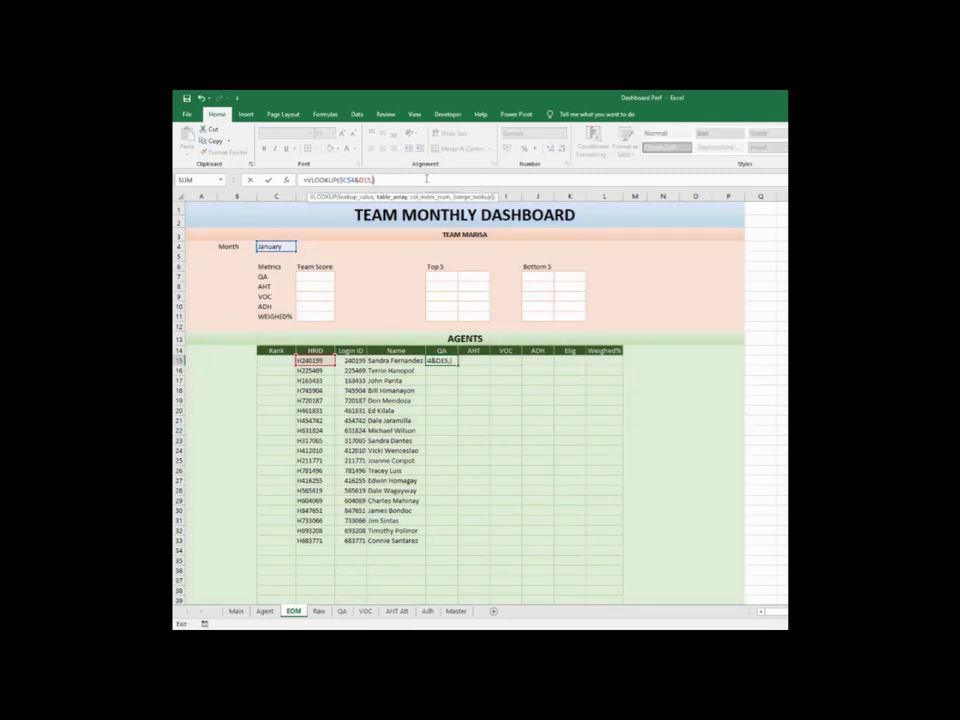
{"action": "left_click", "coordinate": [318, 611]}
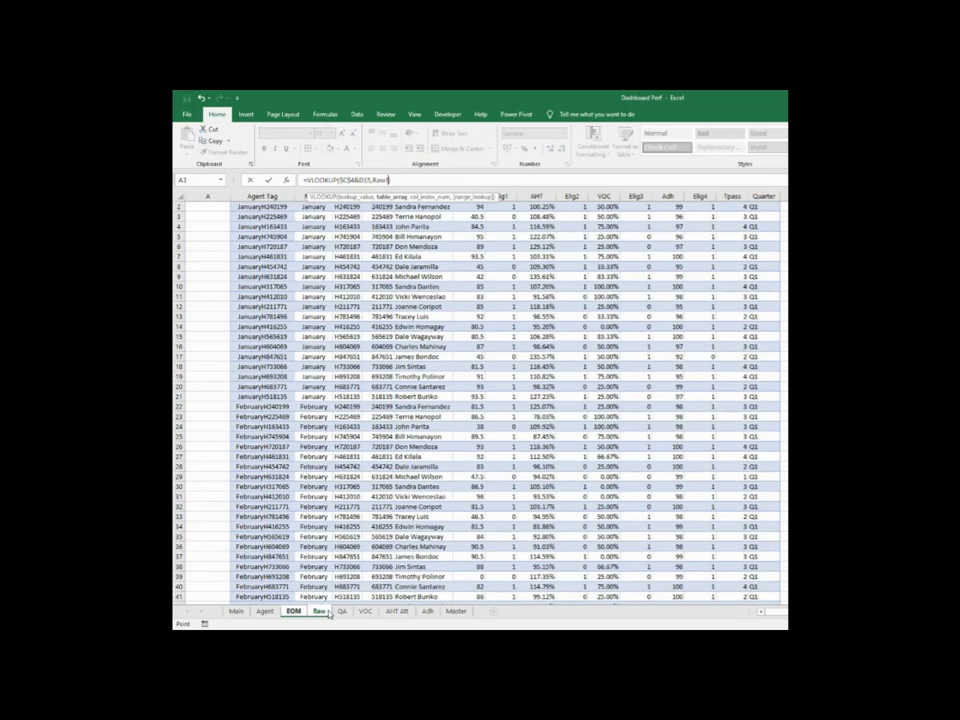
{"action": "left_click_drag", "start_coordinate": [254, 192], "coordinate": [772, 200]}
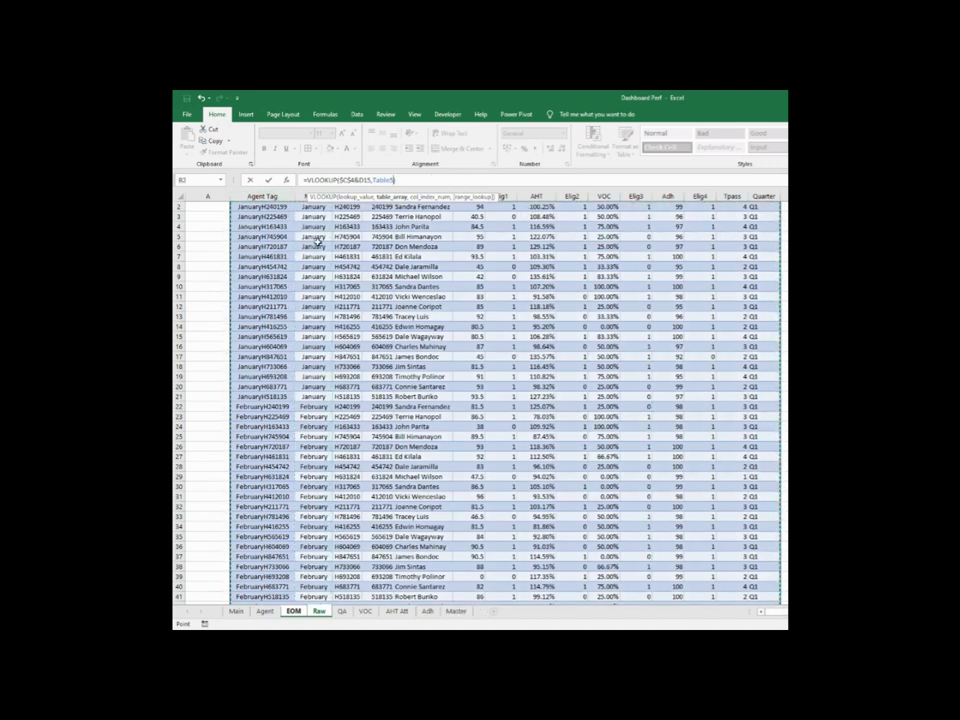
{"action": "left_click", "coordinate": [395, 180]}
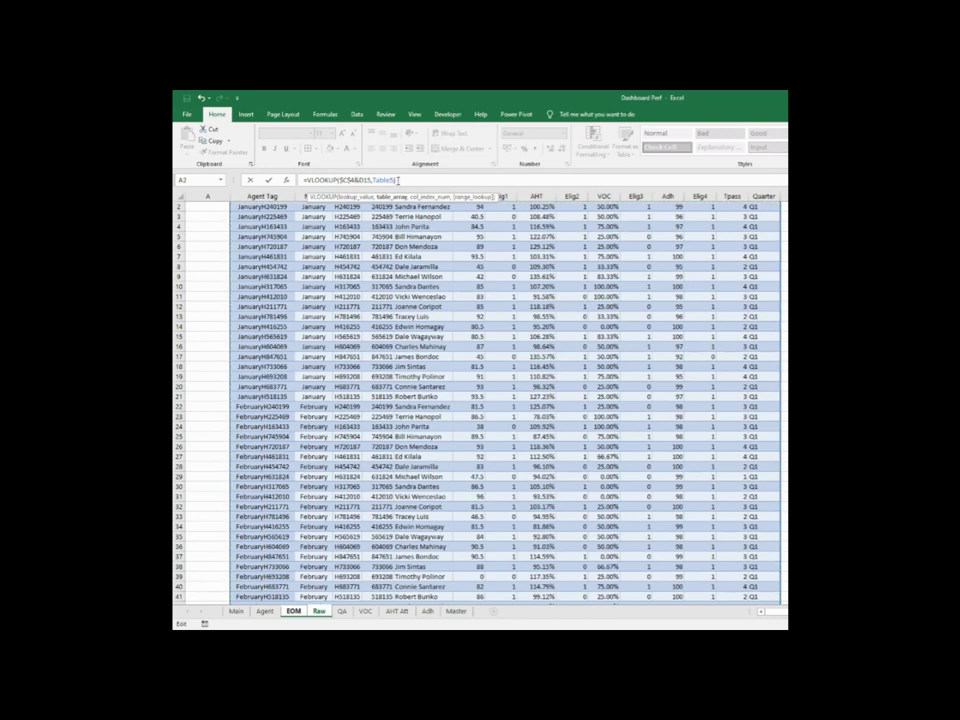
{"action": "type", "text": ",6,0"}
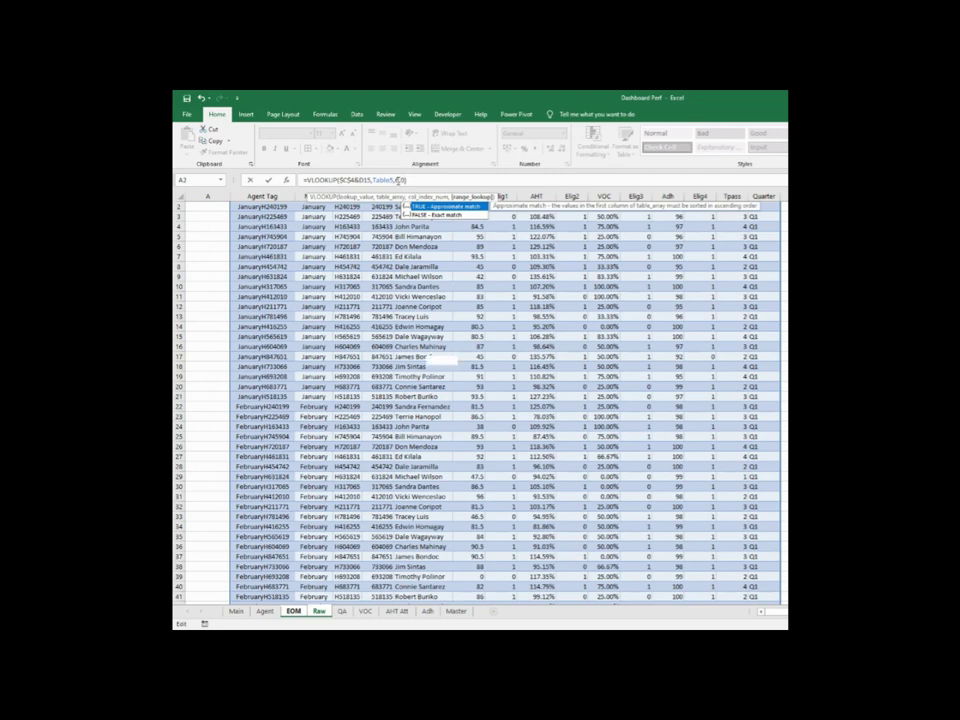
{"action": "key", "text": "Return"}
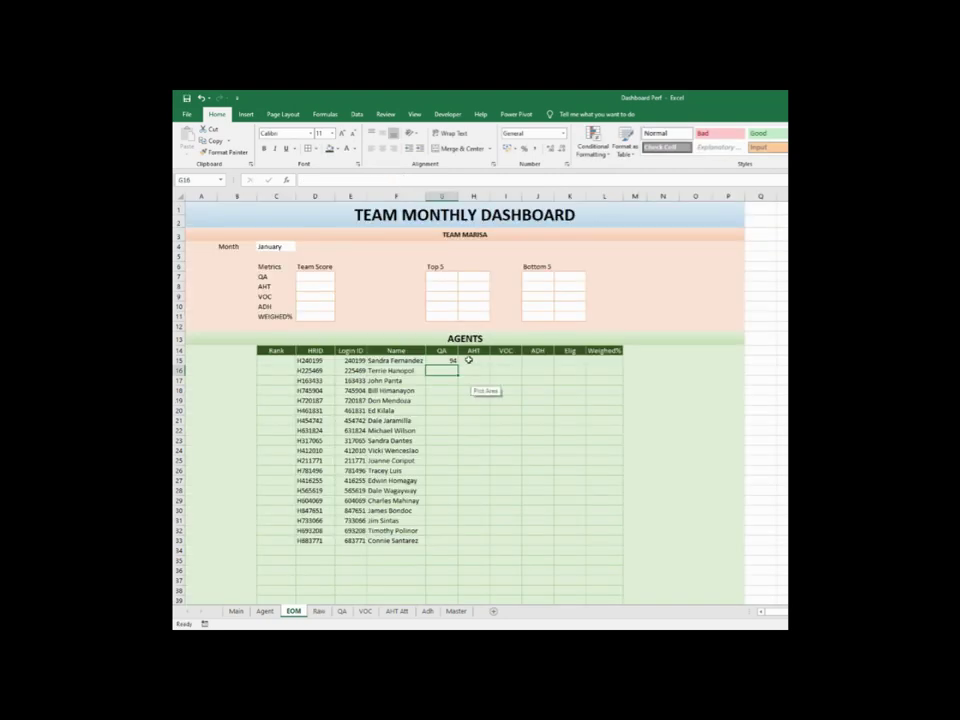
Copy G15's lookup into H15 so the first agent's AHT shows 1.002525
{"action": "left_click", "coordinate": [450, 360]}
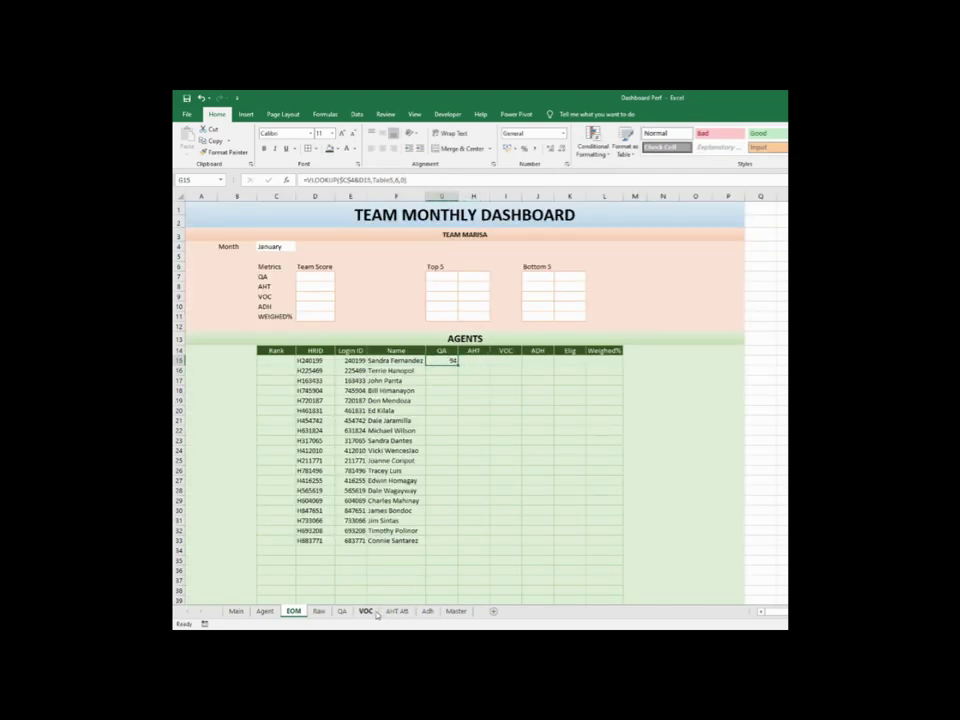
{"action": "left_click", "coordinate": [318, 611]}
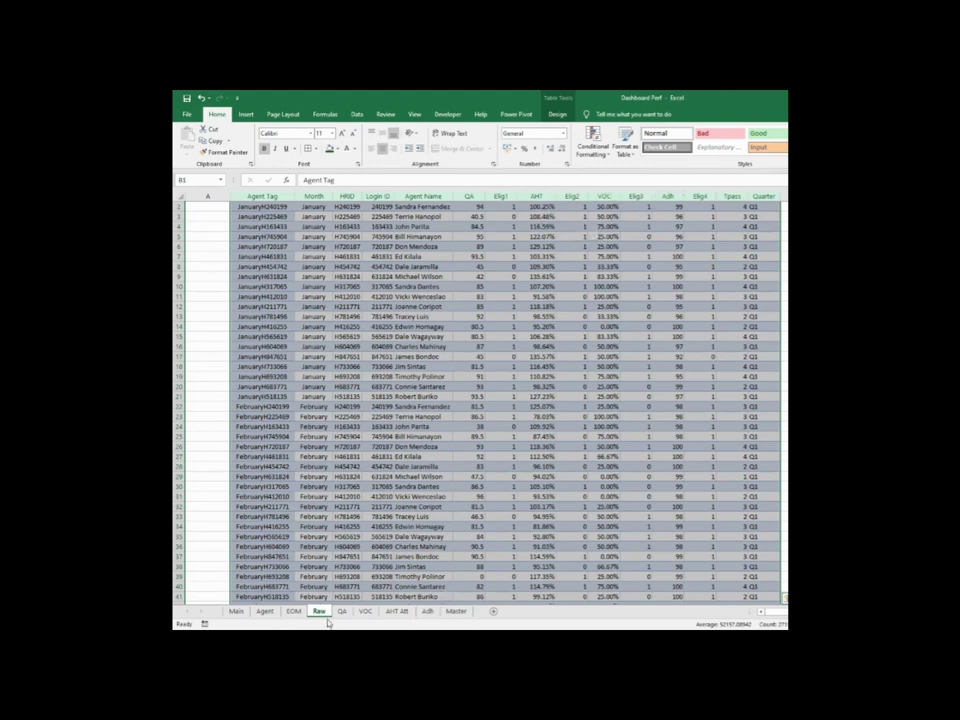
{"action": "left_click", "coordinate": [293, 611]}
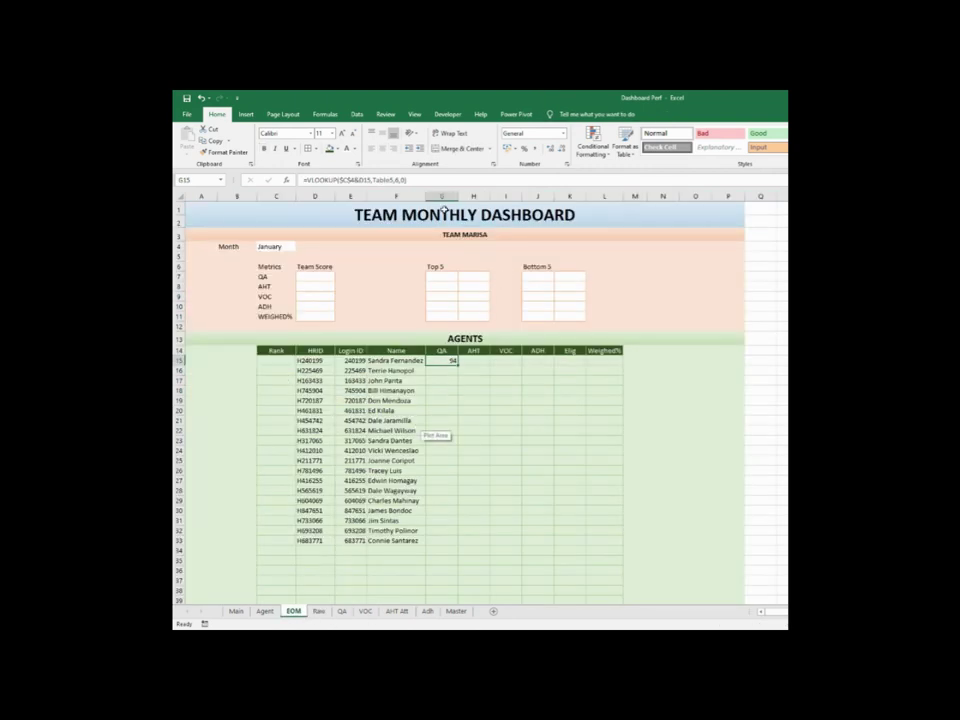
{"action": "key", "text": "F2"}
{"action": "key", "text": "Escape"}
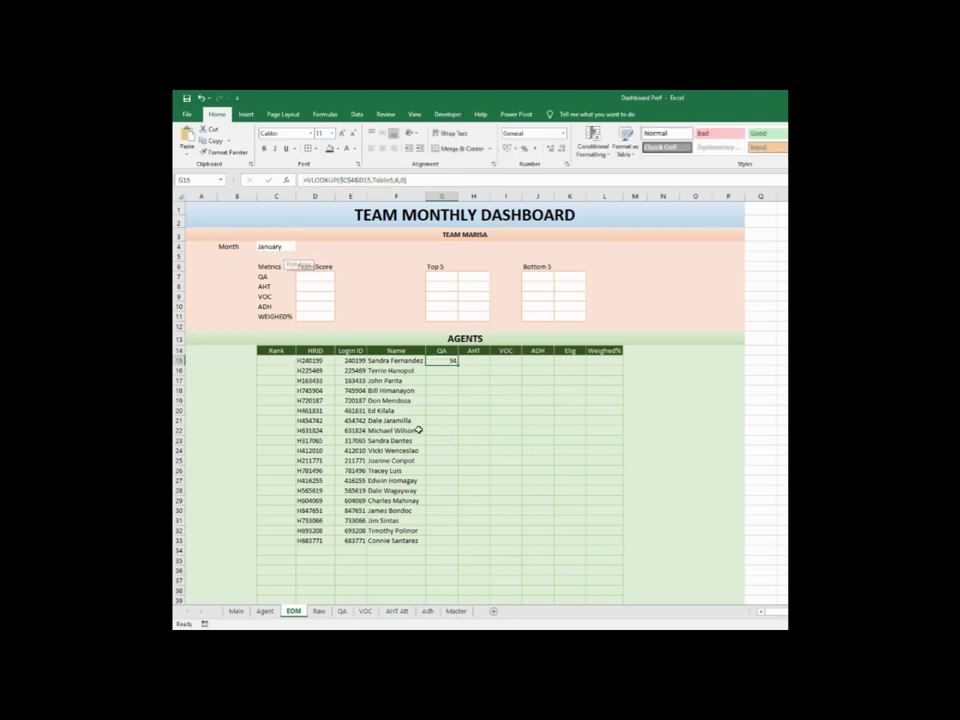
{"action": "left_click", "coordinate": [475, 362]}
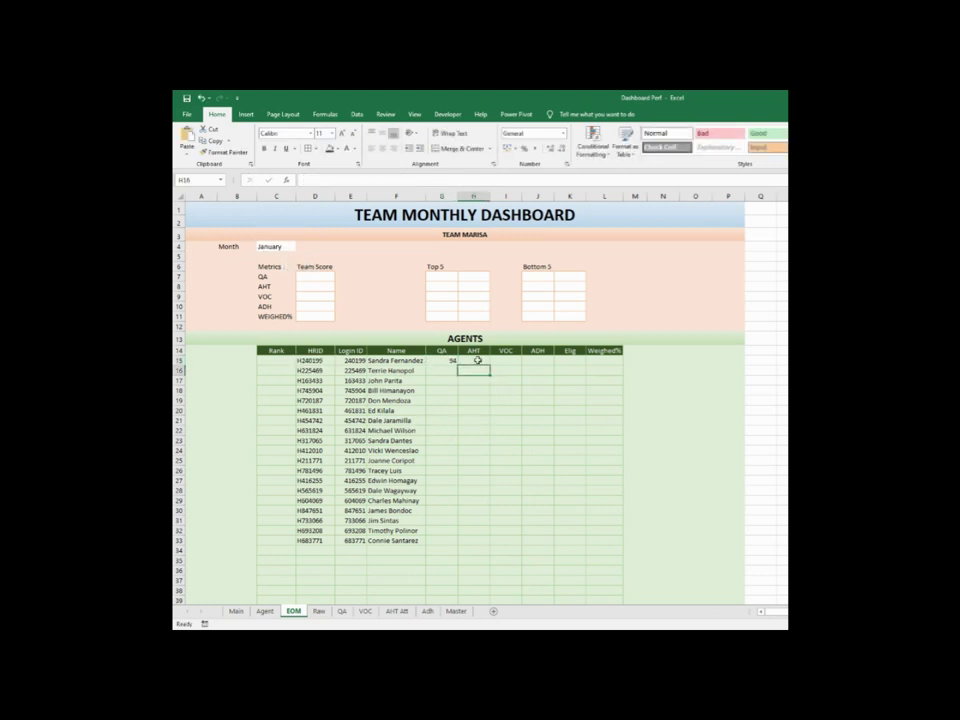
{"action": "left_click", "coordinate": [475, 181]}
{"action": "type", "text": "=VLOOKUP($C$4&D15,Table5,6,0)"}
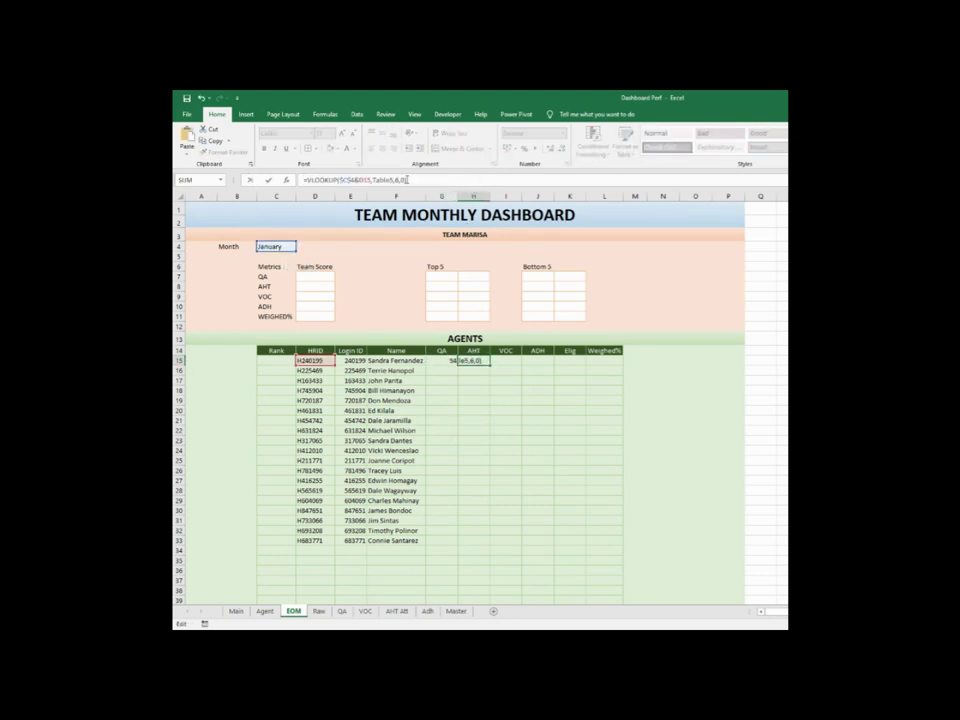
{"action": "left_click", "coordinate": [397, 180]}
{"action": "key", "text": "Tab"}
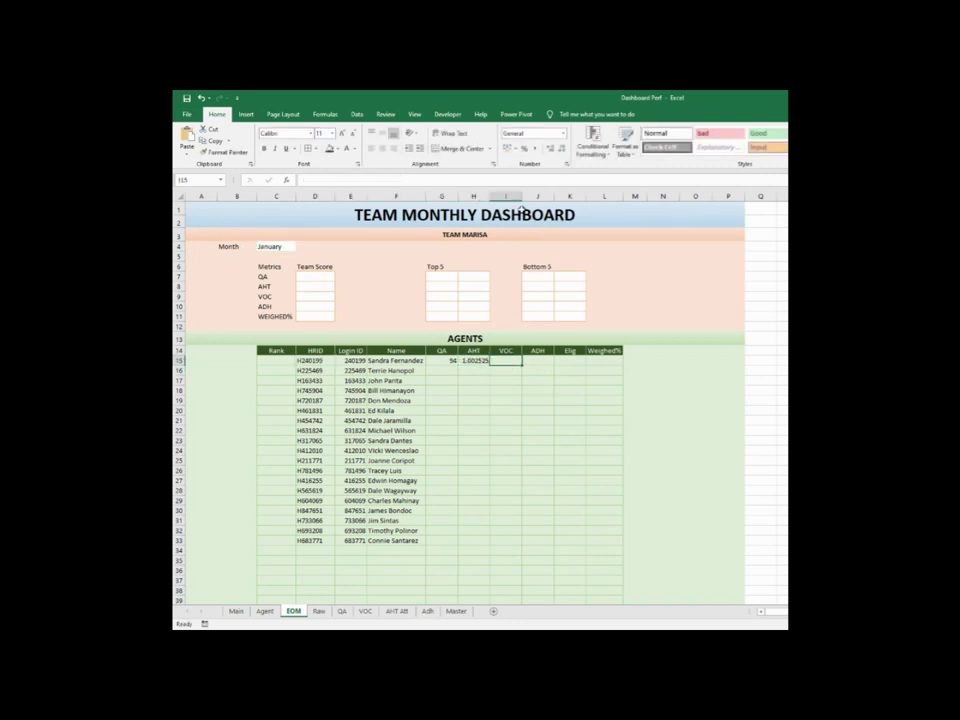
Paste the lookup into I15 and J15 with adjusted column indexes for VOC 0.5 and ADH 99
{"action": "left_click", "coordinate": [399, 180]}
{"action": "type", "text": "=VLOOKUP($C$4&D15,Table5,6,0)"}
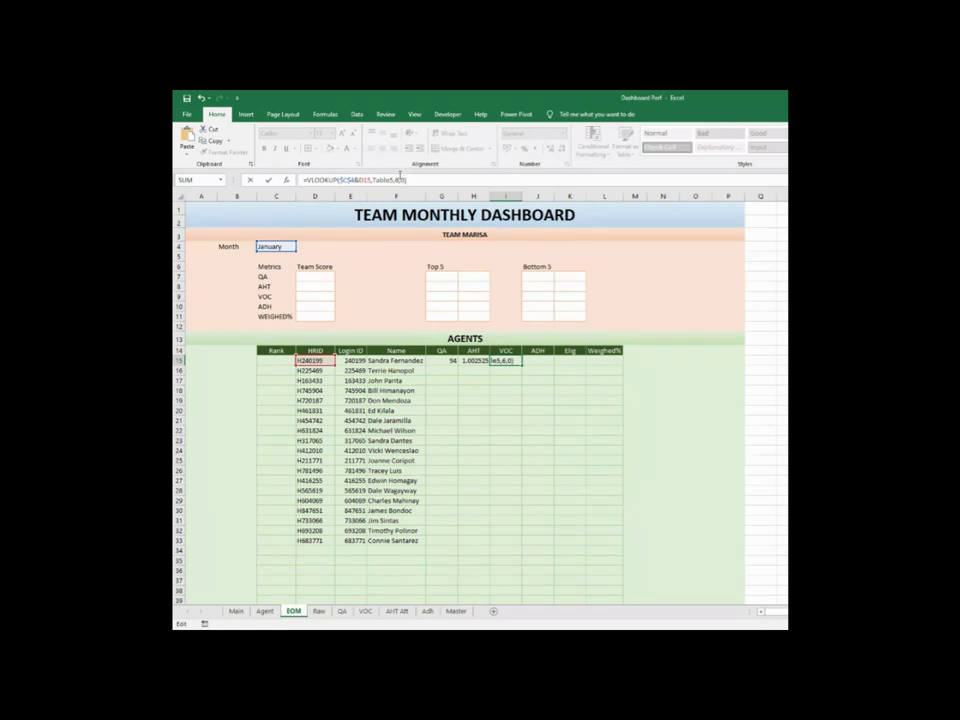
{"action": "double_click", "coordinate": [399, 180]}
{"action": "type", "text": "7"}
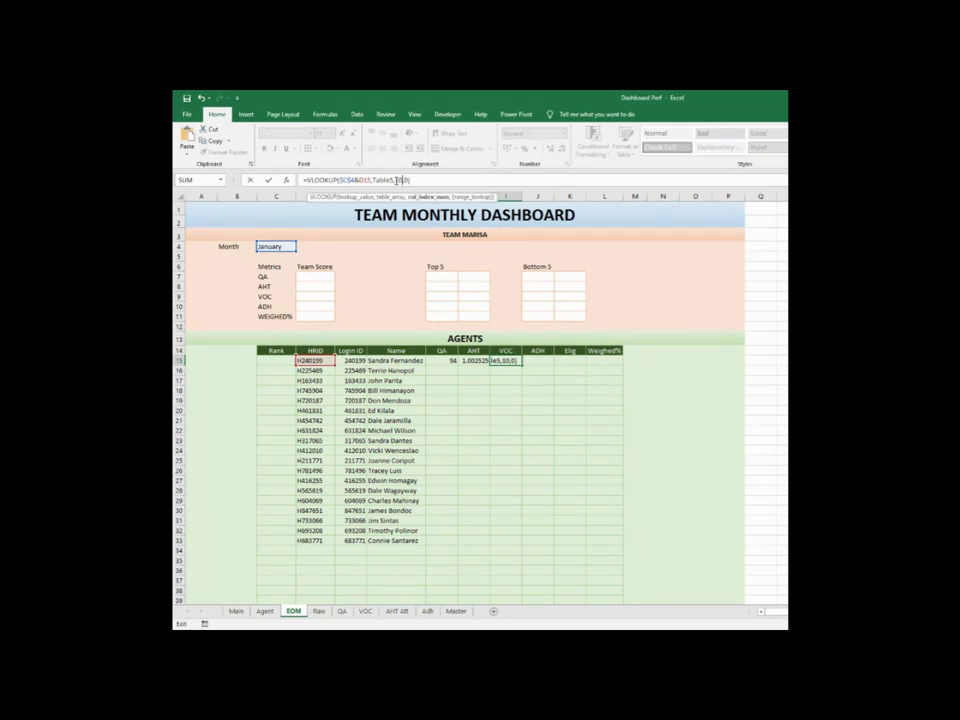
{"action": "key", "text": "Return"}
{"action": "left_click", "coordinate": [540, 361]}
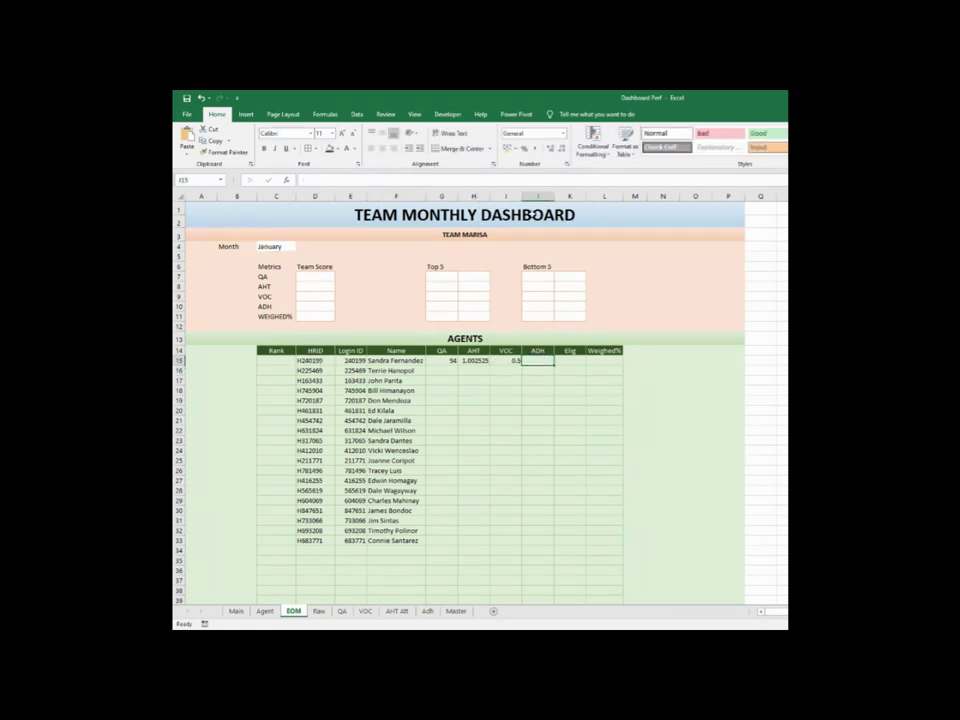
{"action": "left_click", "coordinate": [416, 179]}
{"action": "type", "text": "=VLOOKUP($C$4&D15,Table5,6,0)"}
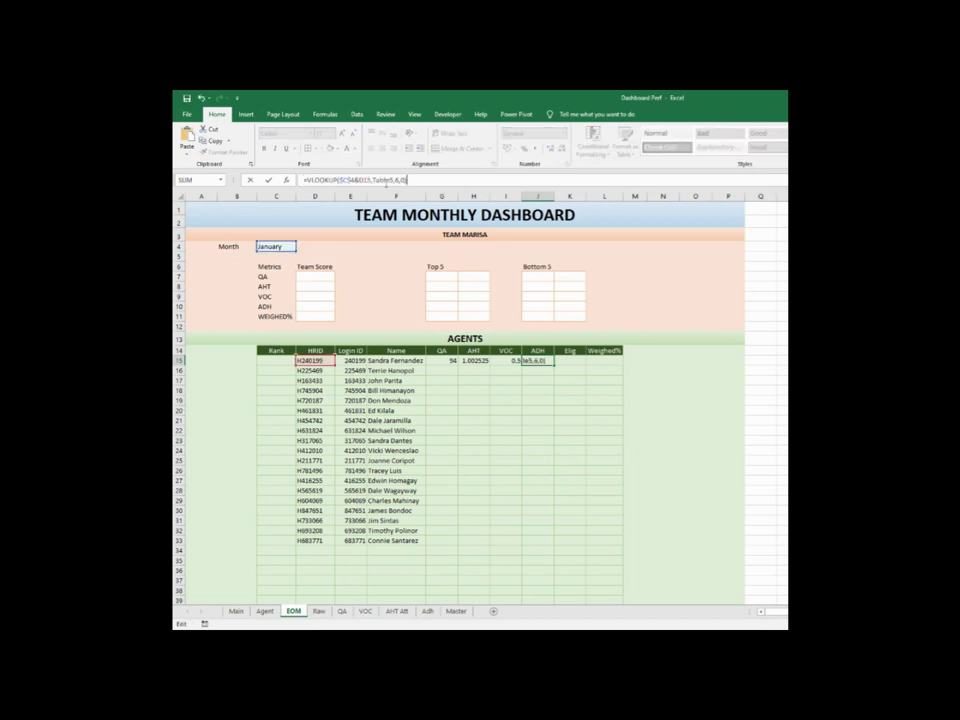
{"action": "double_click", "coordinate": [398, 180]}
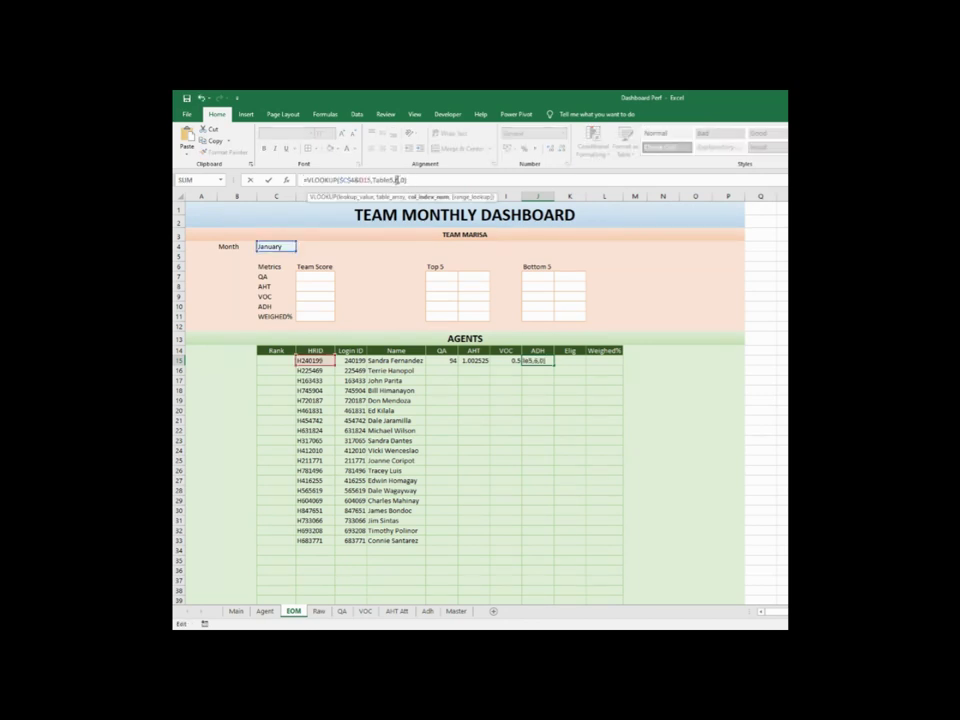
{"action": "type", "text": "7"}
{"action": "key", "text": "Return"}
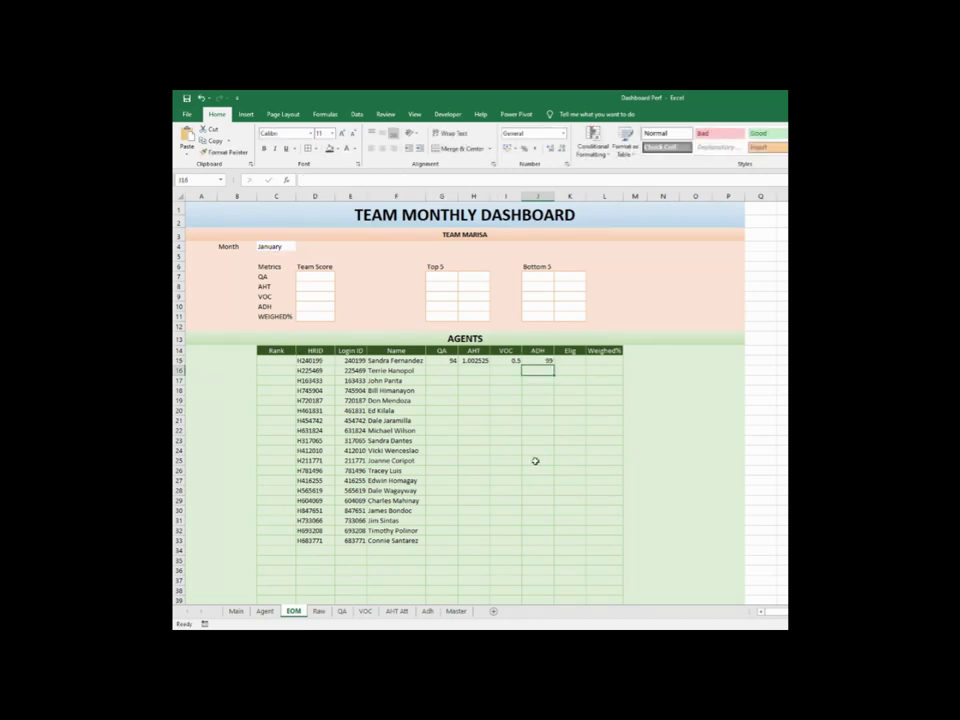
Add the Elig lookup in K15, correcting its column index so it shows 4
{"action": "left_click", "coordinate": [573, 361]}
{"action": "left_click", "coordinate": [369, 181]}
{"action": "type", "text": "=VLOOKUP($C$4&D15,Table5,6,0)"}
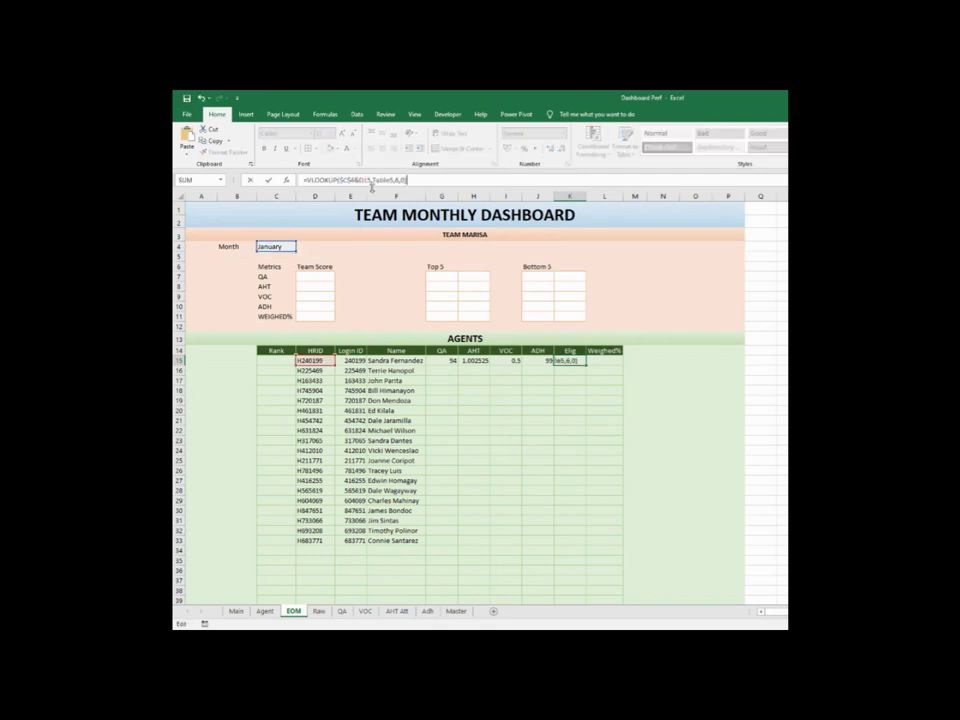
{"action": "double_click", "coordinate": [397, 180]}
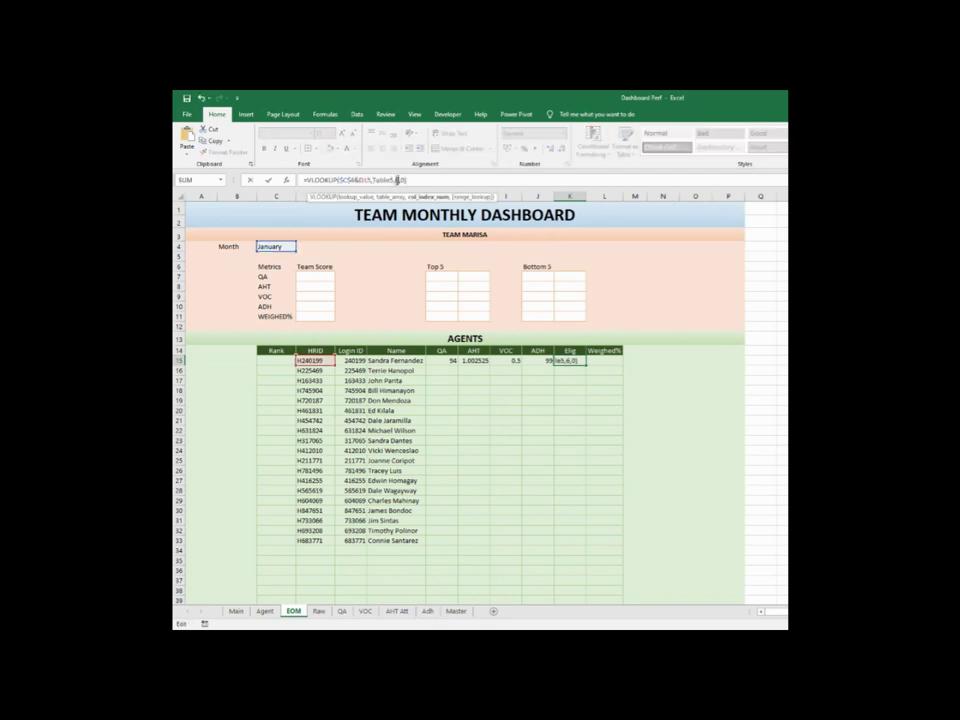
{"action": "key", "text": "Return"}
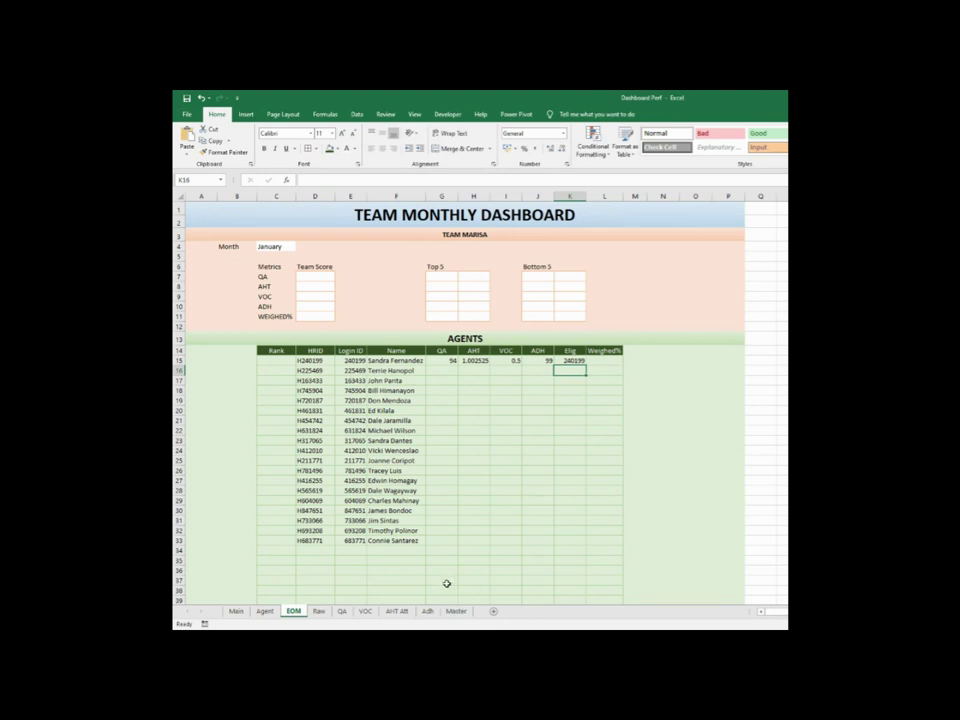
{"action": "left_click", "coordinate": [565, 361]}
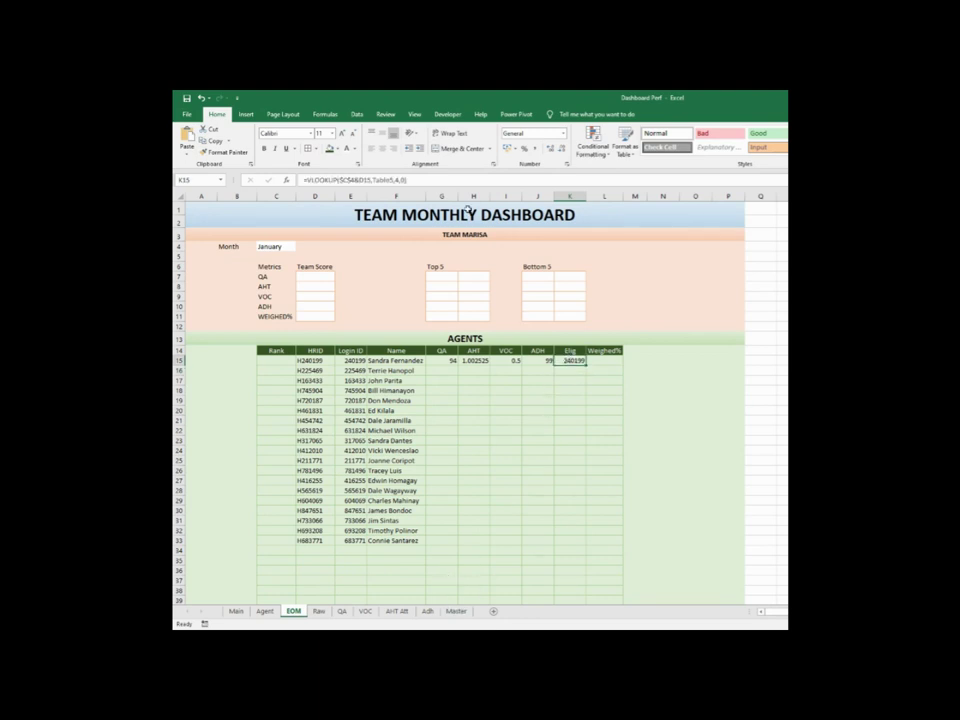
{"action": "double_click", "coordinate": [400, 180]}
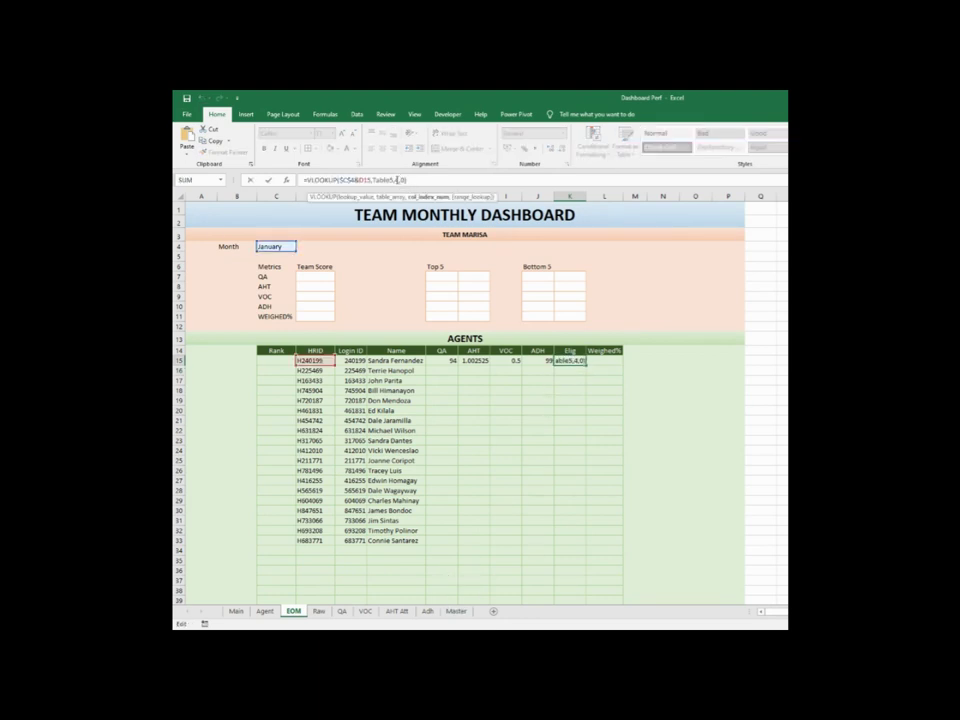
{"action": "key", "text": "Return"}
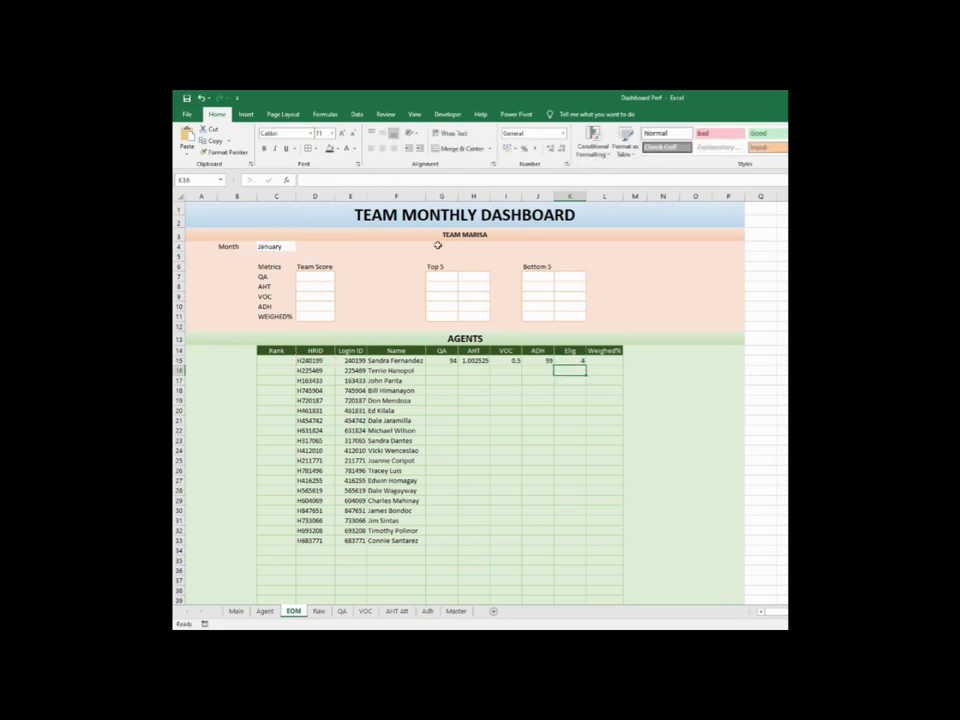
{"action": "left_click", "coordinate": [630, 469]}
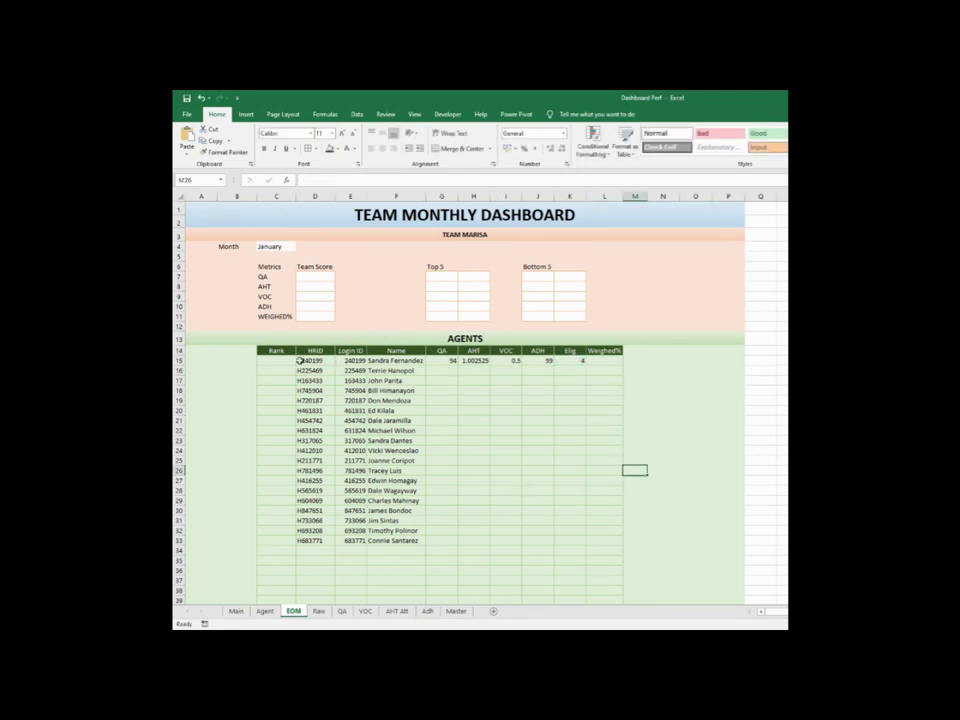
Select the agents' ID and metric ranges, then return to G15's QA formula
{"action": "left_click_drag", "start_coordinate": [322, 360], "coordinate": [370, 585]}
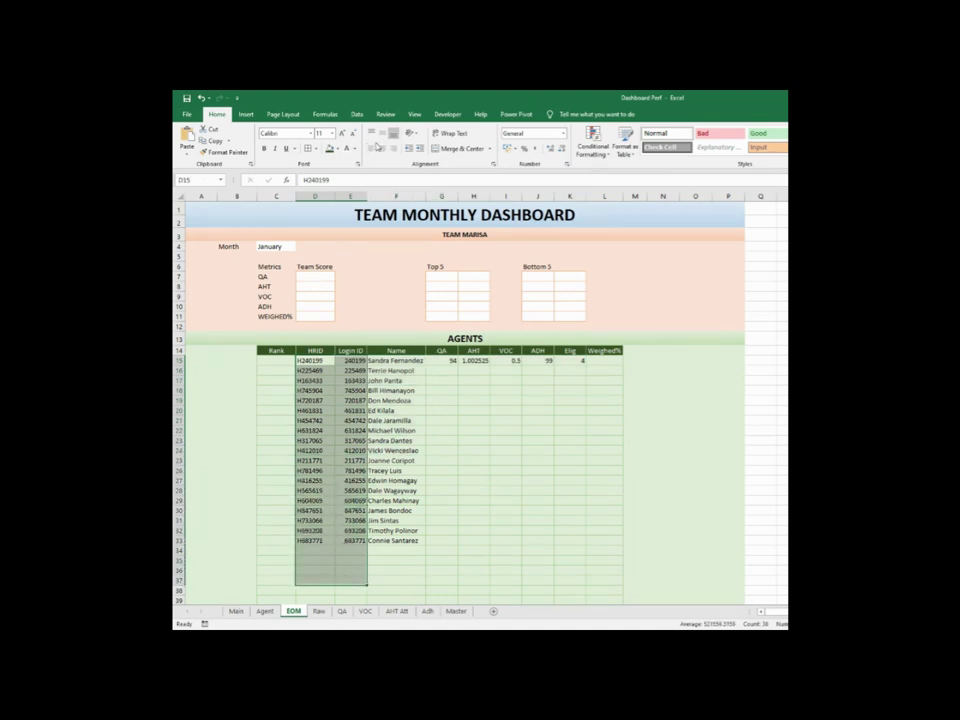
{"action": "left_click_drag", "start_coordinate": [441, 361], "coordinate": [603, 561]}
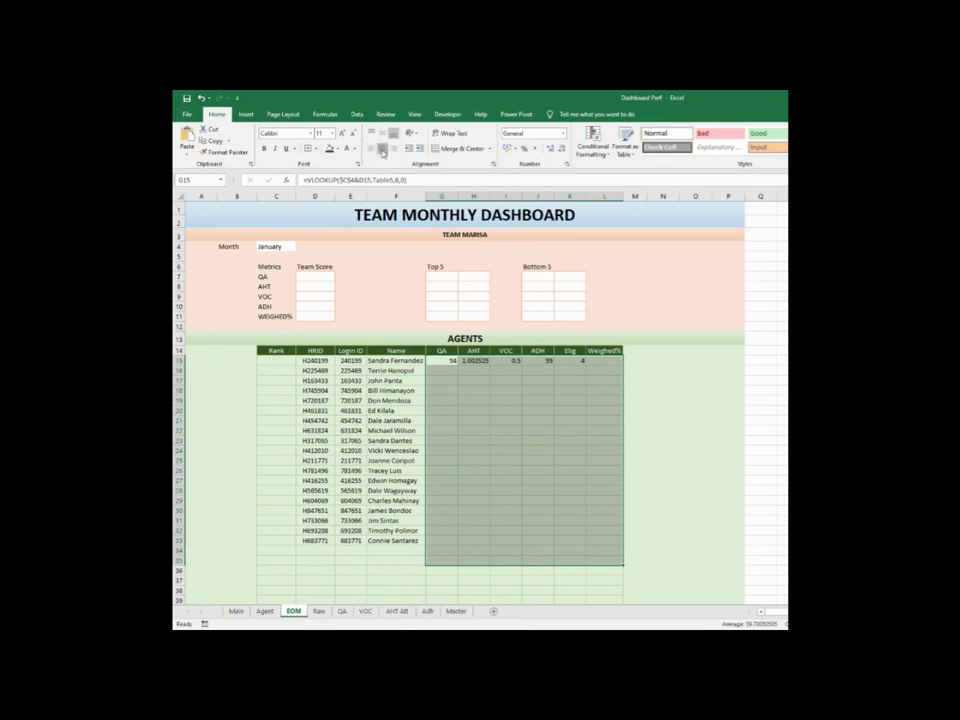
{"action": "left_click", "coordinate": [569, 450]}
{"action": "key", "text": "Left"}
{"action": "key", "text": "Left"}
{"action": "key", "text": "Left"}
{"action": "key", "text": "Left"}
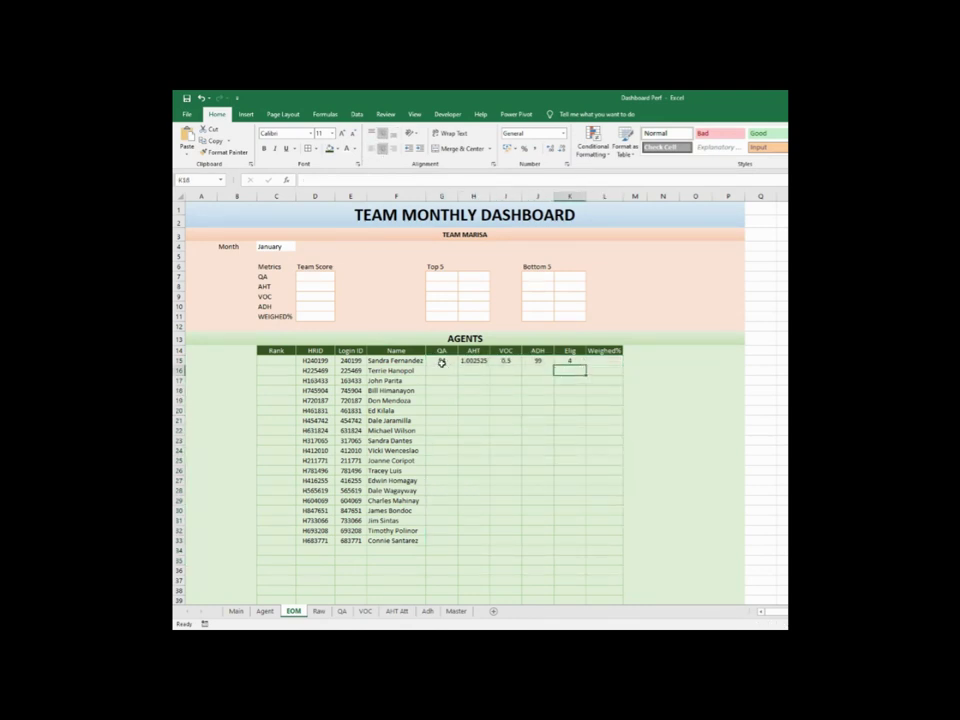
{"action": "key", "text": "ctrl+Up"}
Set the Month in C4 to November, leaving row 15's lookups at #N/A
{"action": "left_click", "coordinate": [263, 247]}
{"action": "left_click", "coordinate": [299, 249]}
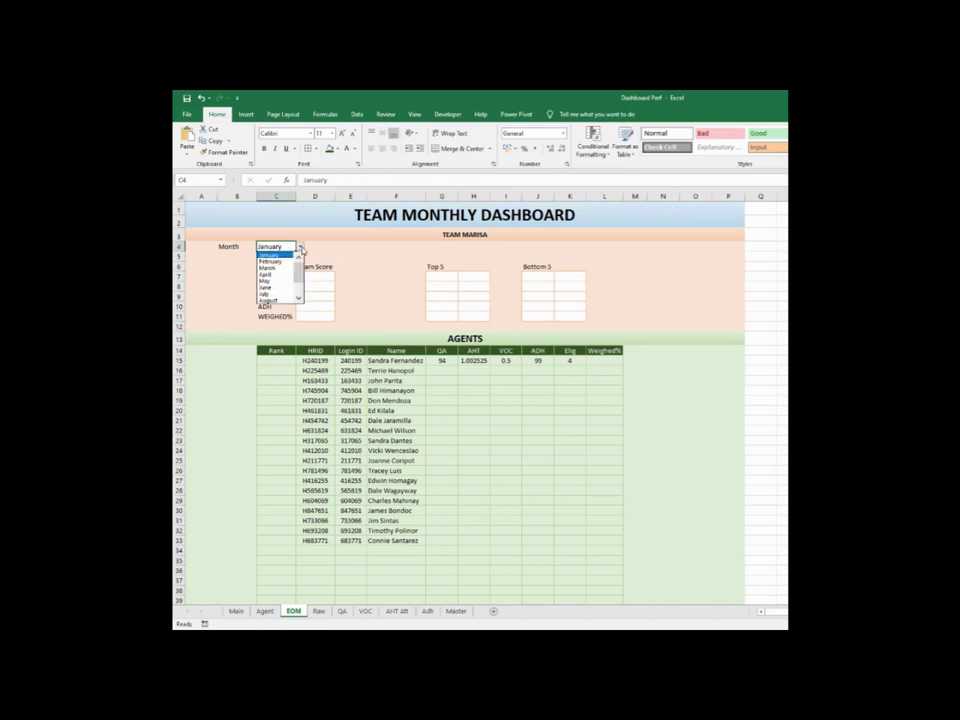
{"action": "left_click_drag", "start_coordinate": [300, 272], "coordinate": [298, 298]}
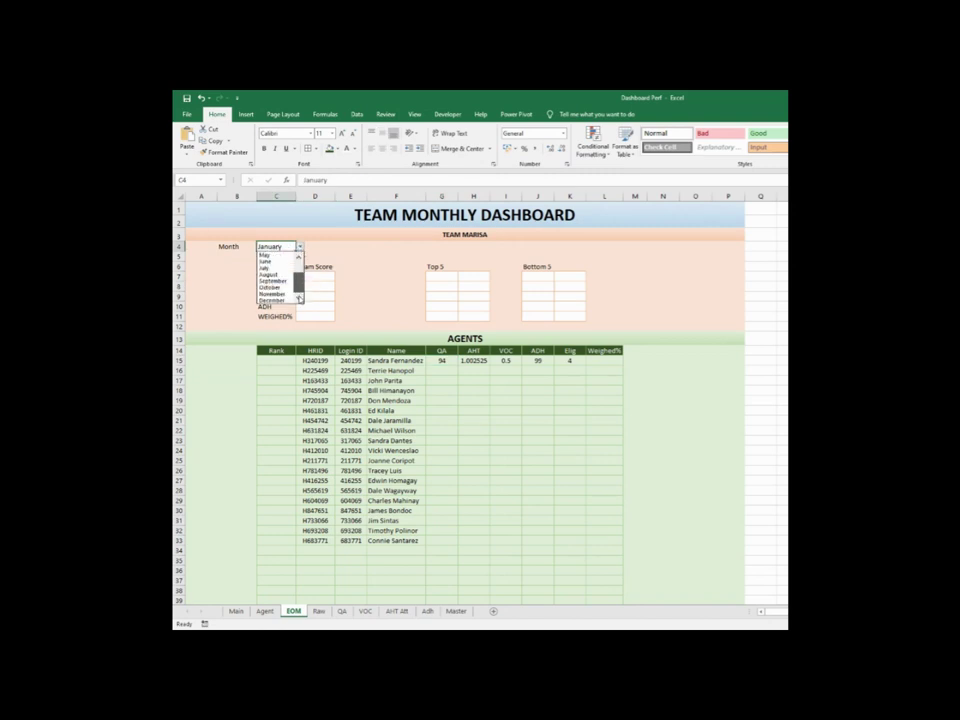
{"action": "left_click", "coordinate": [278, 294]}
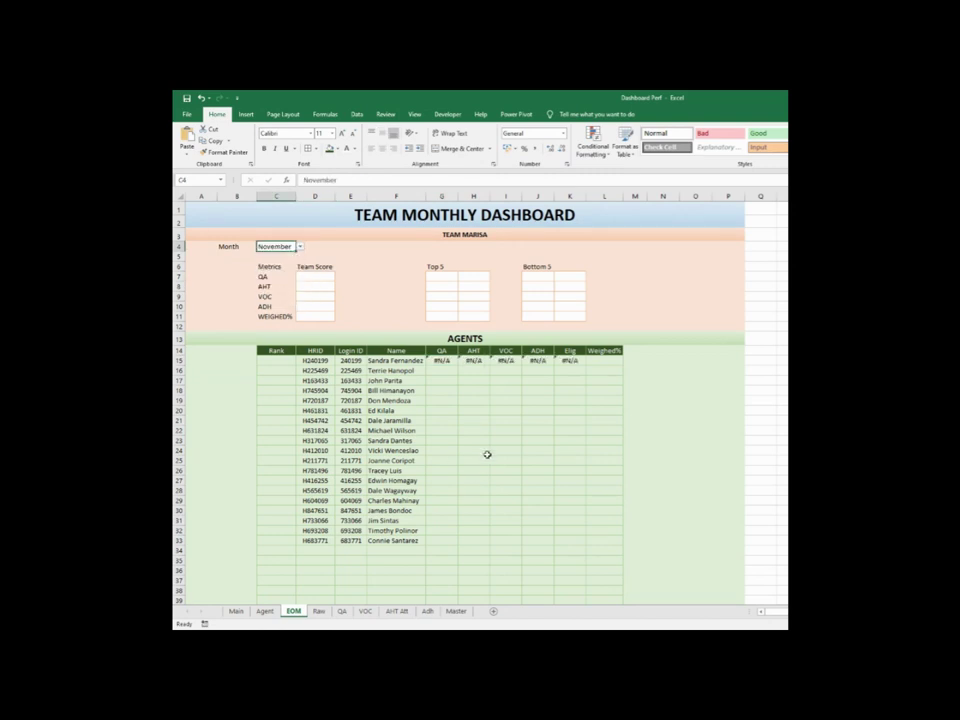
{"action": "left_click", "coordinate": [453, 362]}
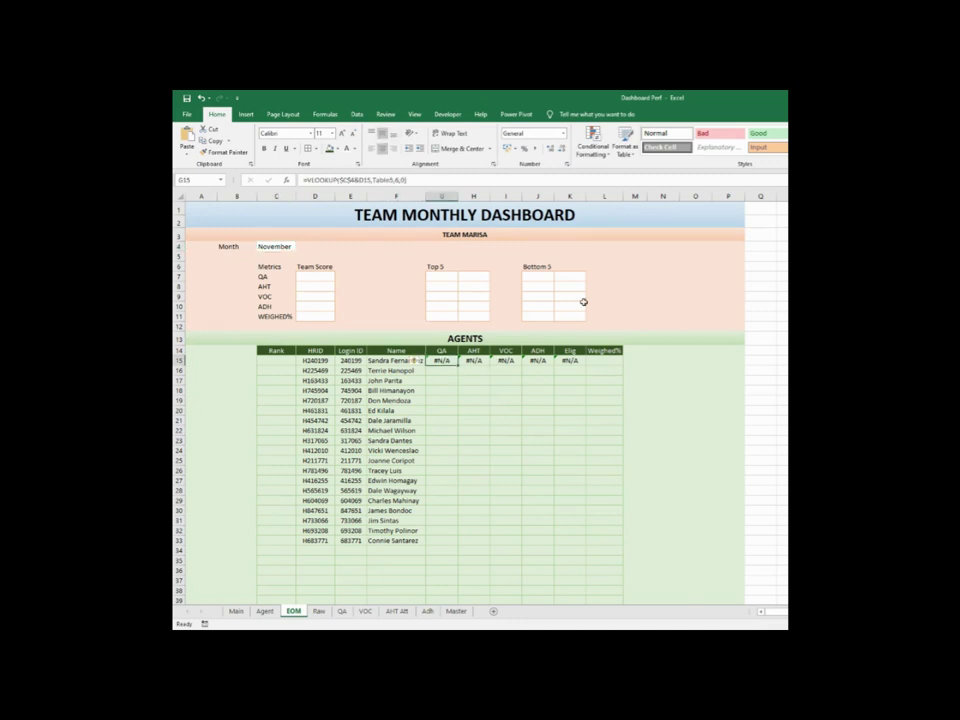
Wrap G15's QA lookup in IFERROR(...,"") so it shows a blank instead of #N/A
{"action": "left_click", "coordinate": [306, 179]}
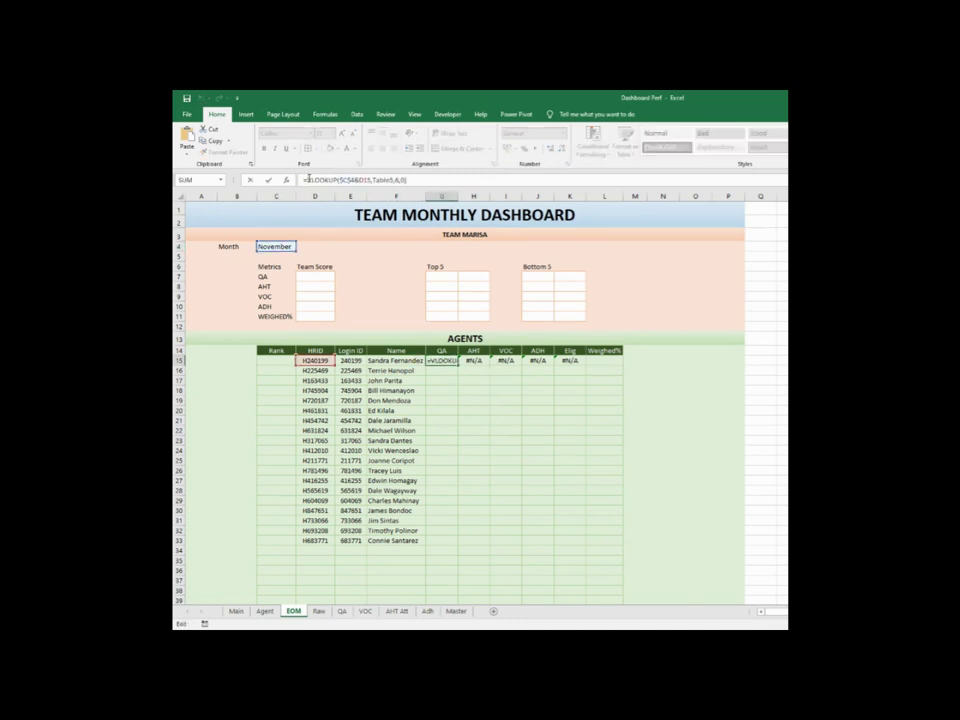
{"action": "type", "text": "iferro"}
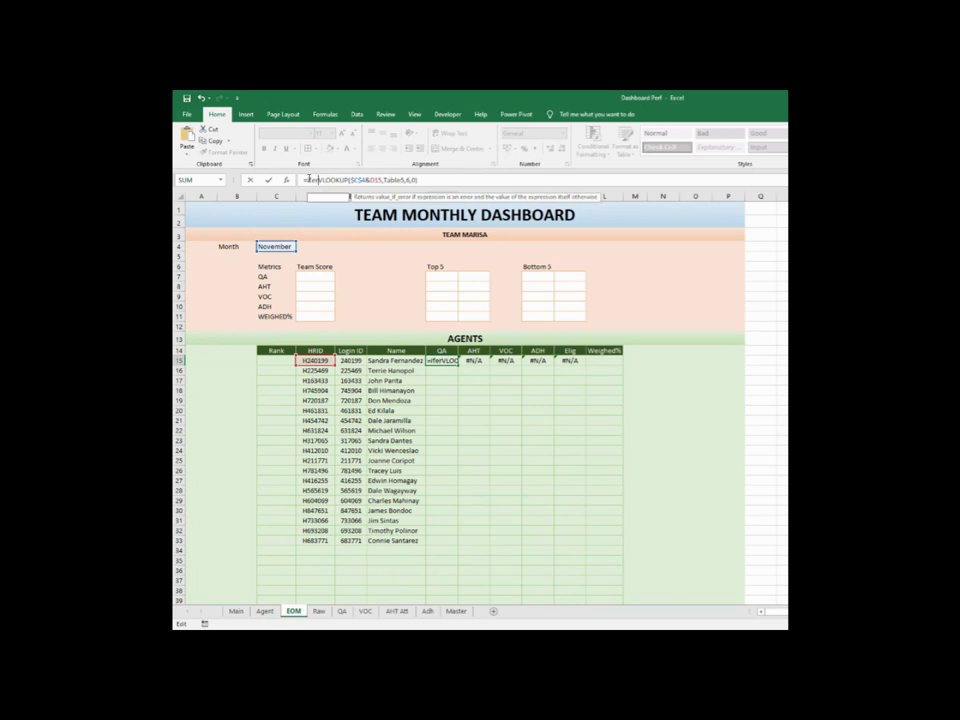
{"action": "type", "text": "r("}
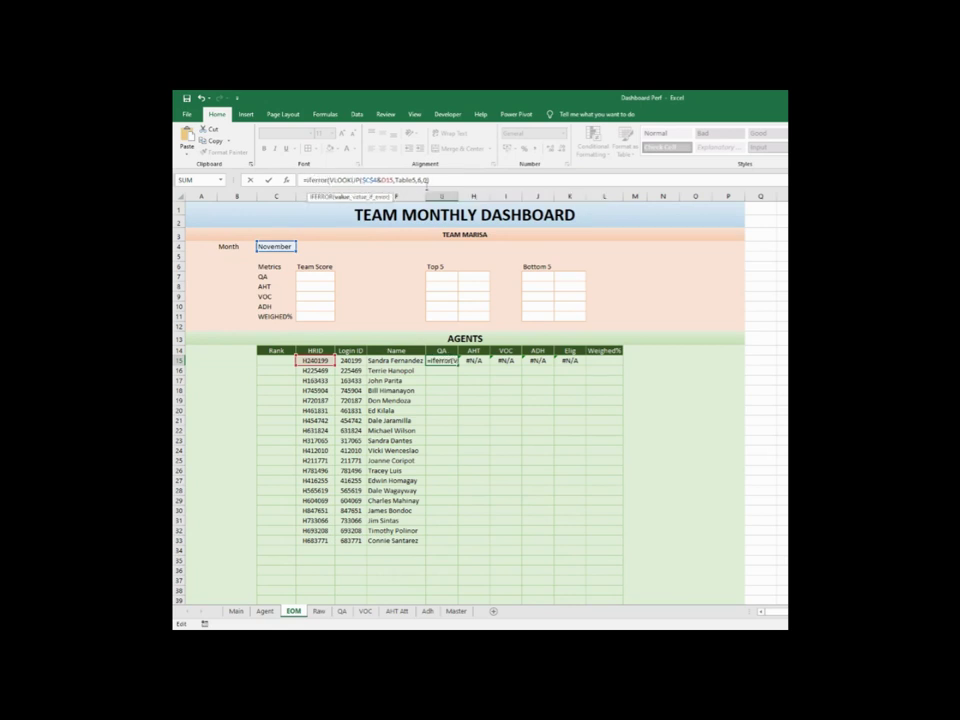
{"action": "left_click", "coordinate": [432, 179]}
{"action": "type", "text": ",\"\")"}
{"action": "key", "text": "Return"}
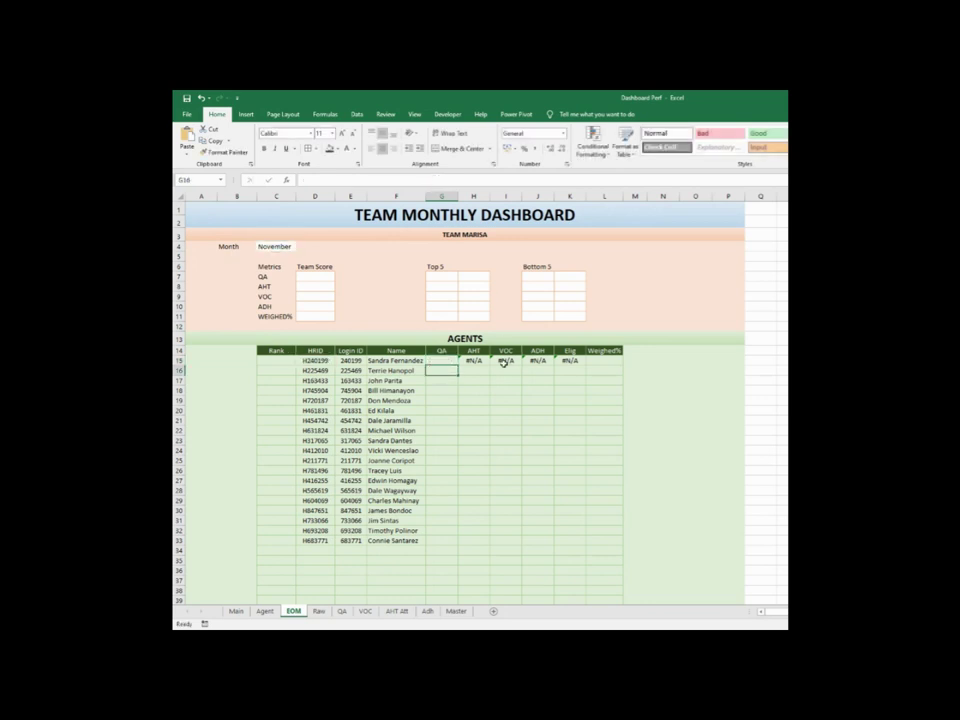
{"action": "left_click", "coordinate": [484, 360]}
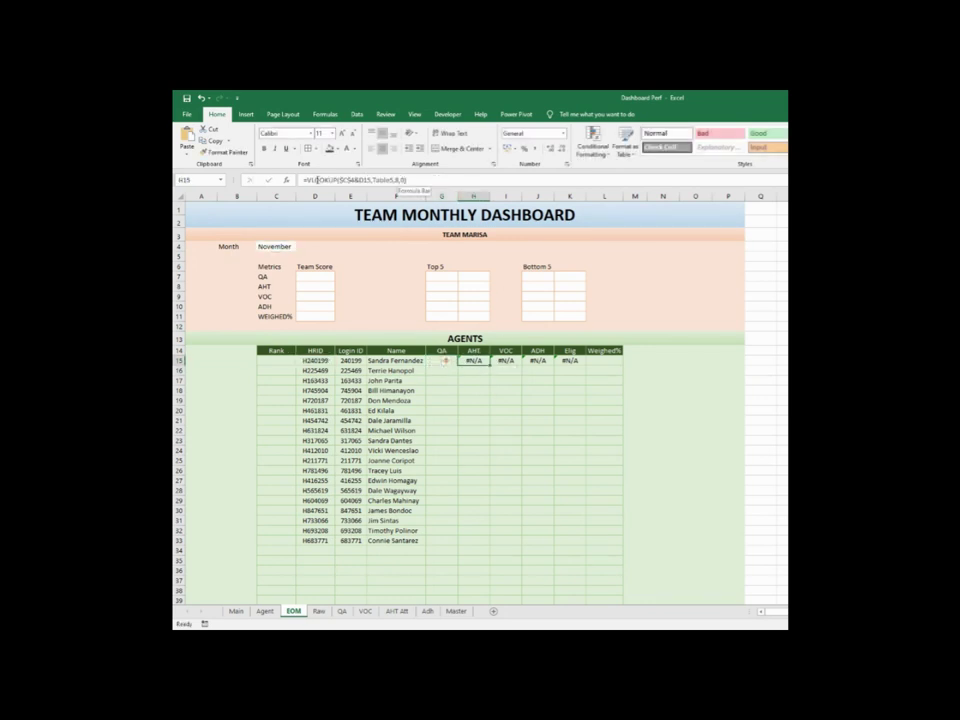
{"action": "left_click", "coordinate": [438, 360]}
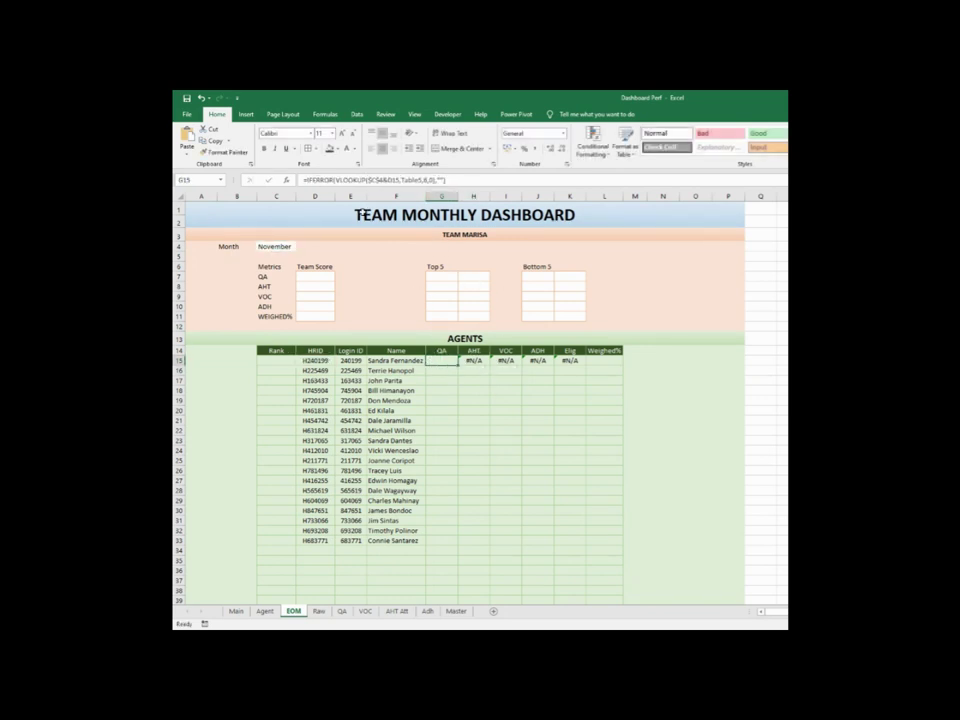
{"action": "left_click_drag", "start_coordinate": [307, 180], "coordinate": [333, 180]}
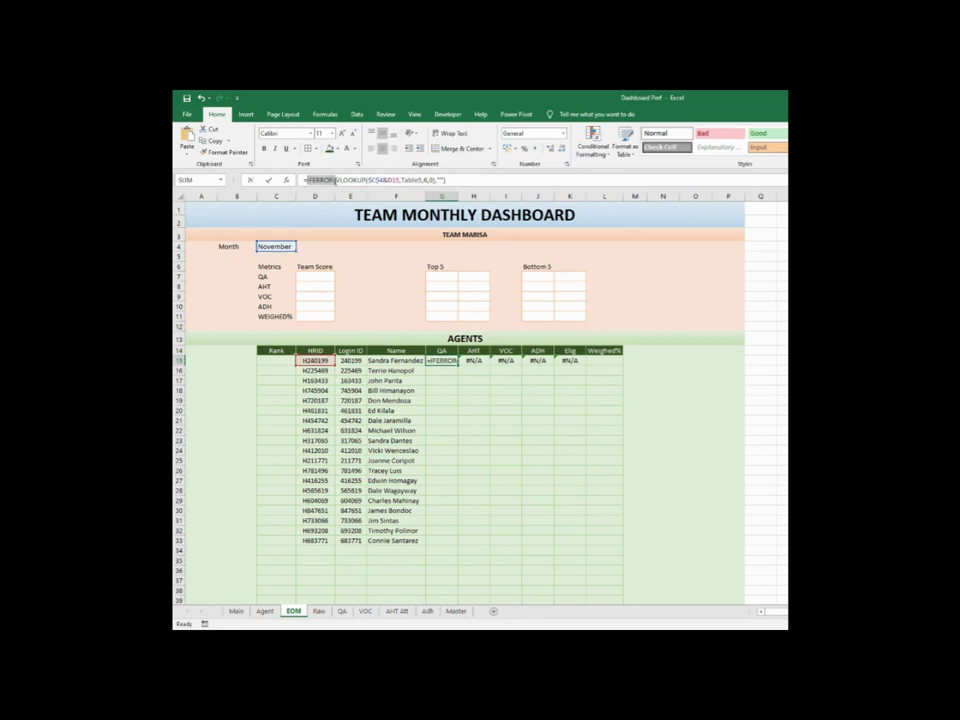
{"action": "key", "text": "Tab"}
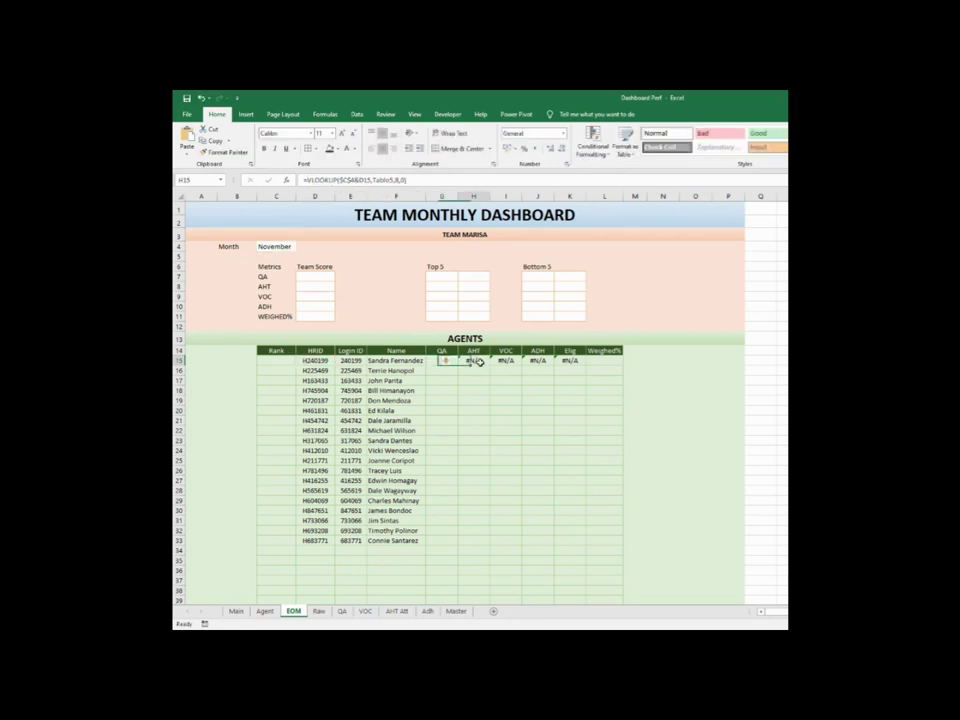
Wrap H15's AHT lookup in IFERROR with an empty-string fallback
{"action": "left_click", "coordinate": [309, 180]}
{"action": "type", "text": "IFERROR("}
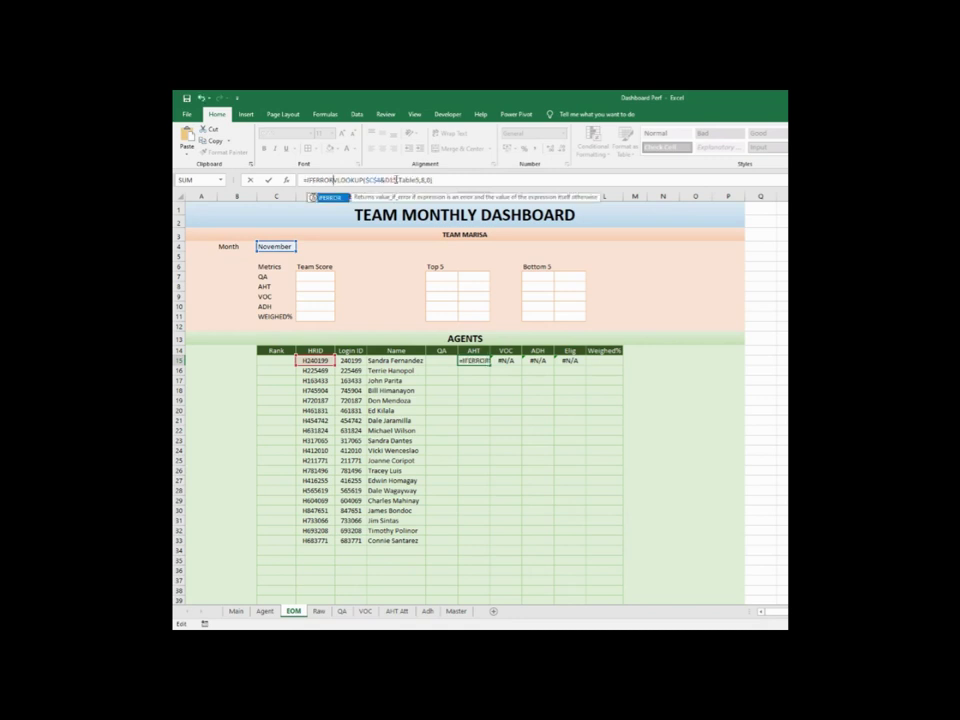
{"action": "key", "text": "Tab"}
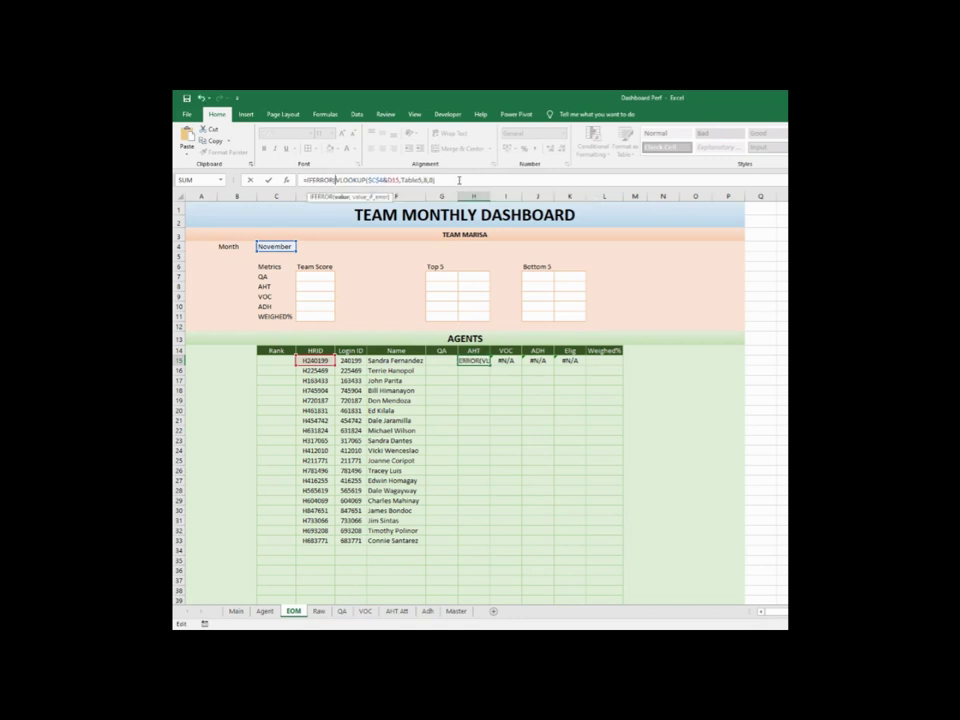
{"action": "left_click", "coordinate": [448, 180]}
{"action": "type", "text": ",\"\""}
{"action": "key", "text": "Return"}
{"action": "key", "text": "Up"}
{"action": "key", "text": "Right"}
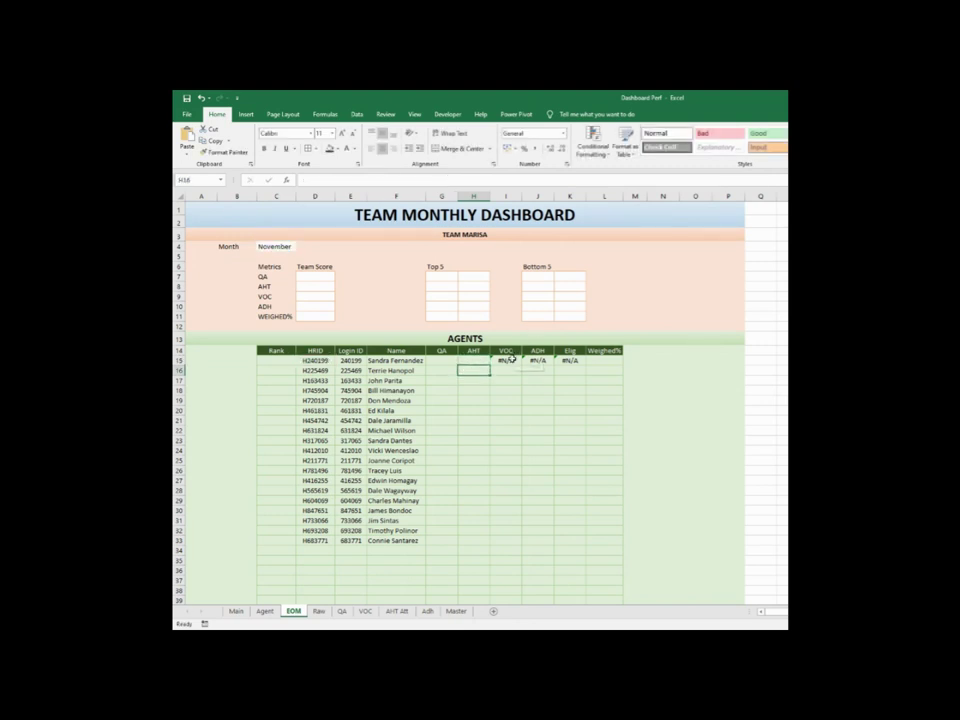
Wrap I15's VOC lookup in IFERROR with an empty-string fallback
{"action": "left_click", "coordinate": [307, 180]}
{"action": "type", "text": "IFERROR(VLOOKUP($C$4&D15,Table5,10,0"}
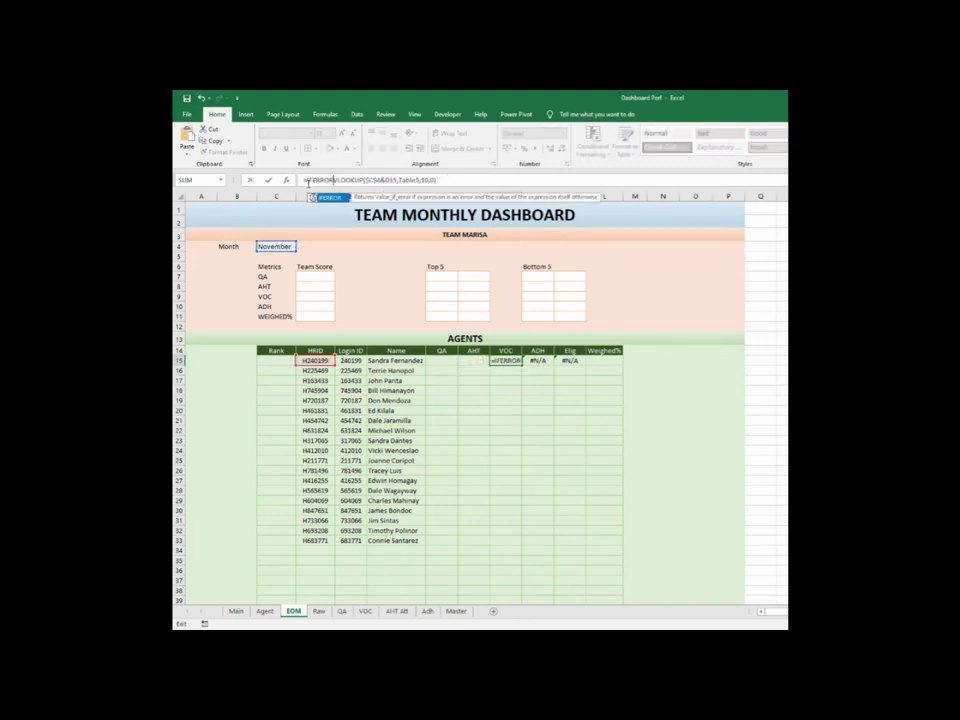
{"action": "left_click", "coordinate": [465, 178]}
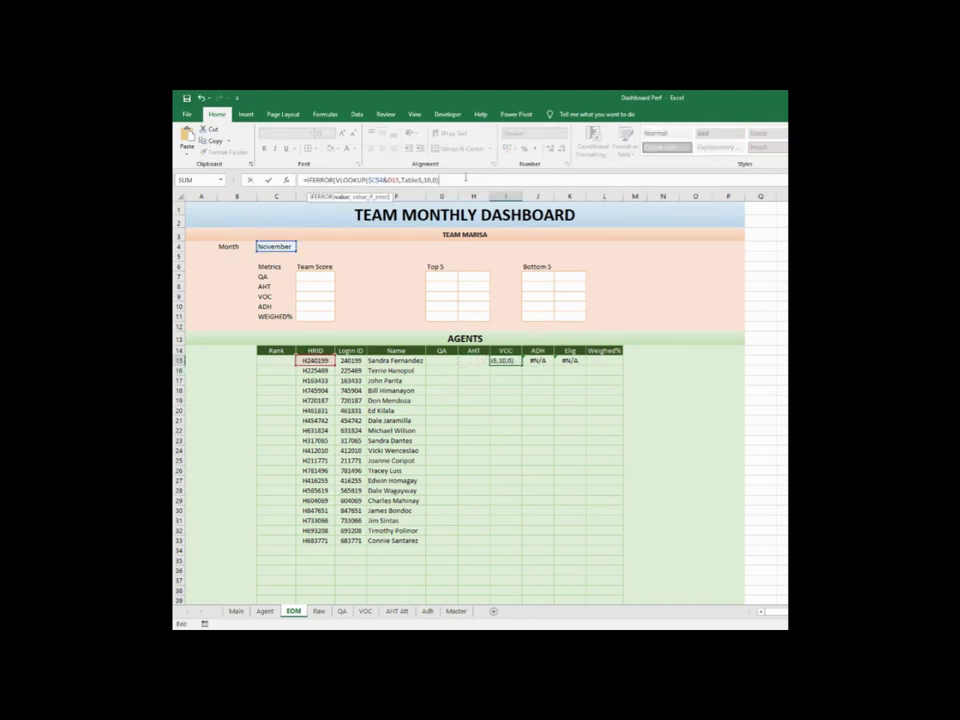
{"action": "type", "text": ",\"\")"}
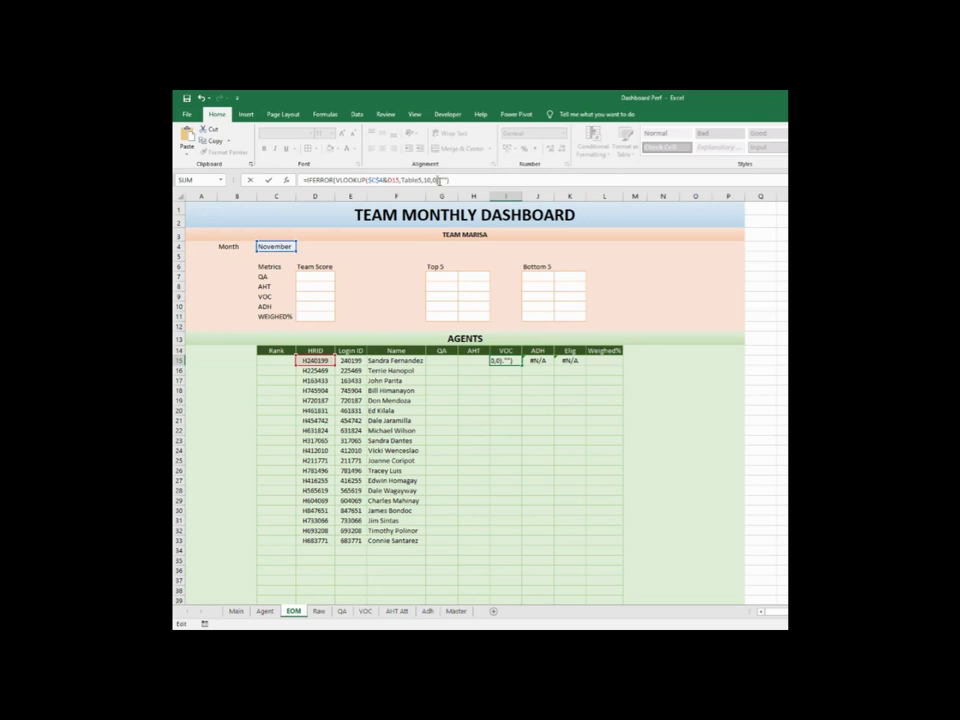
{"action": "left_click", "coordinate": [440, 180]}
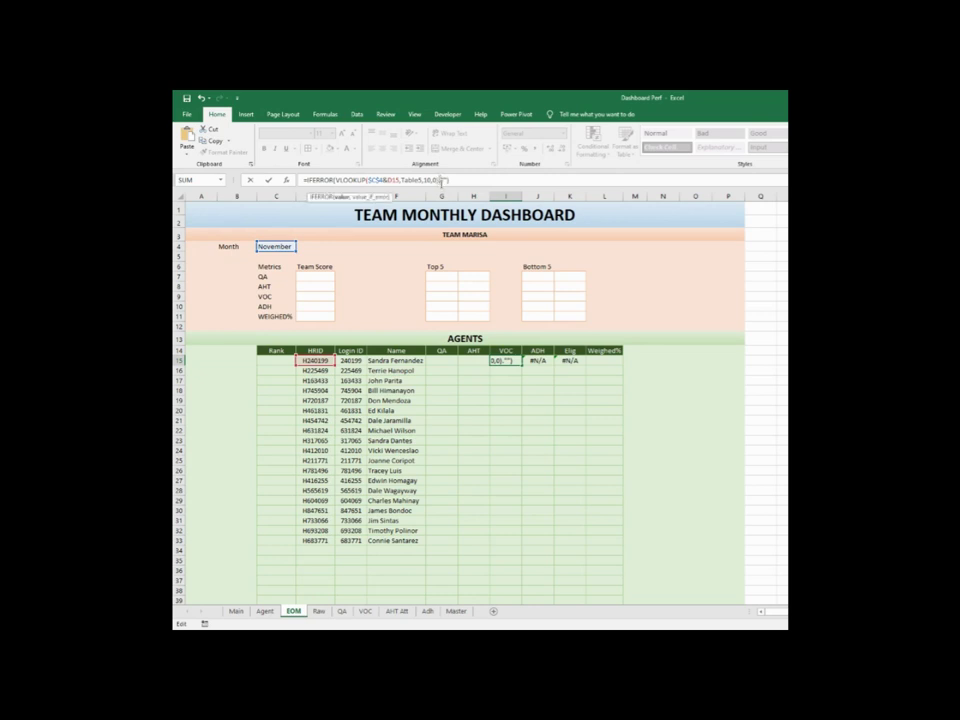
{"action": "key", "text": "Return"}
Wrap the ADH and Elig lookups in J15 and K15 in IFERROR as well
{"action": "left_click", "coordinate": [535, 361]}
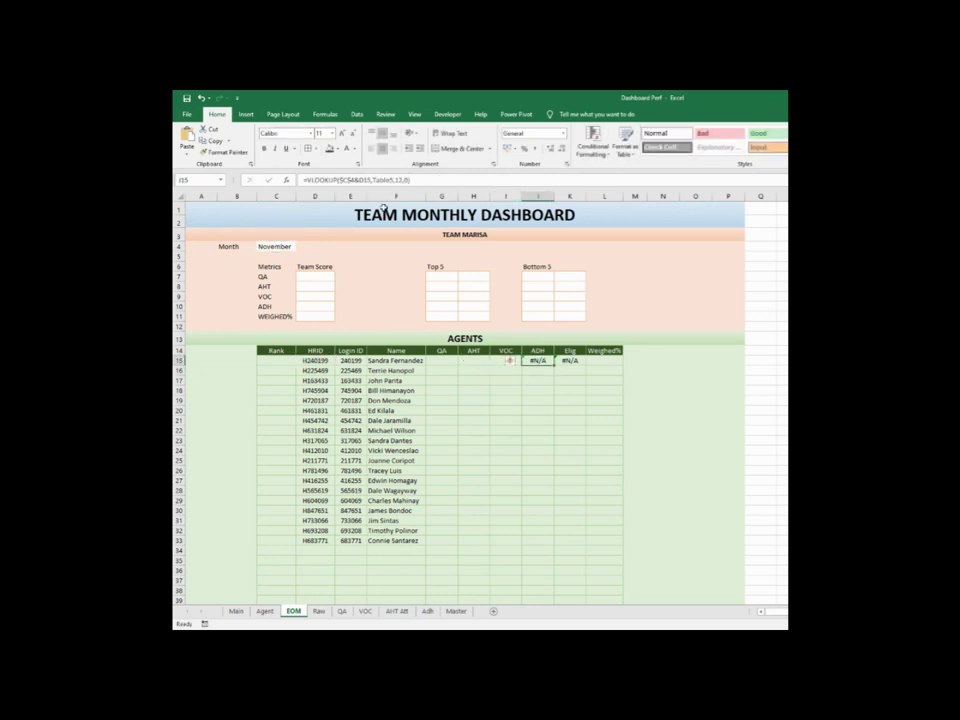
{"action": "left_click", "coordinate": [306, 180]}
{"action": "type", "text": "IFERROR("}
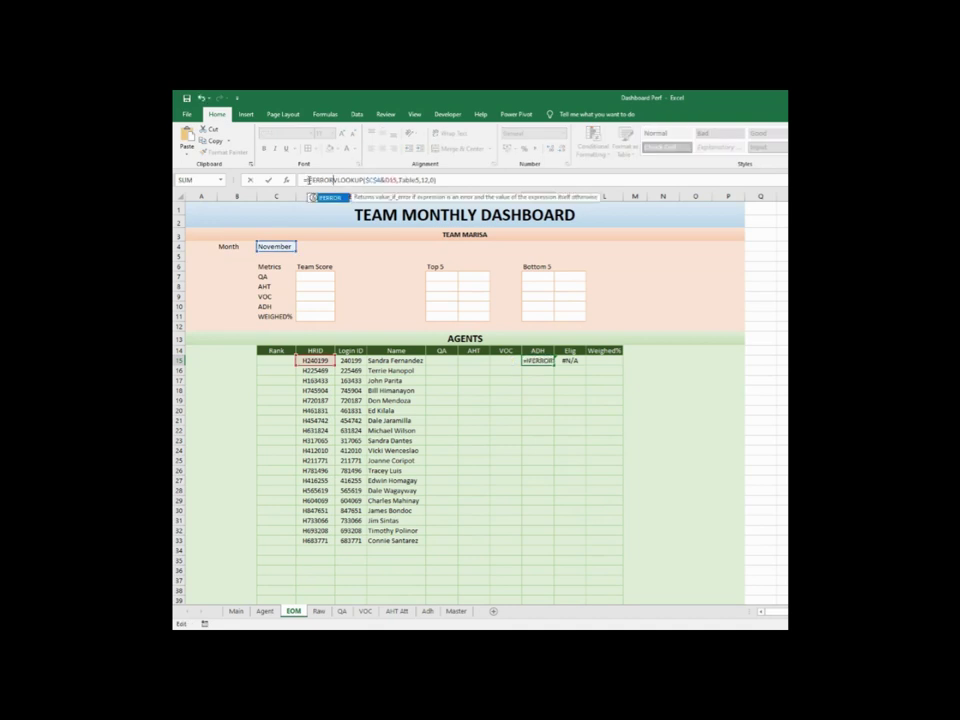
{"action": "type", "text": "),"}
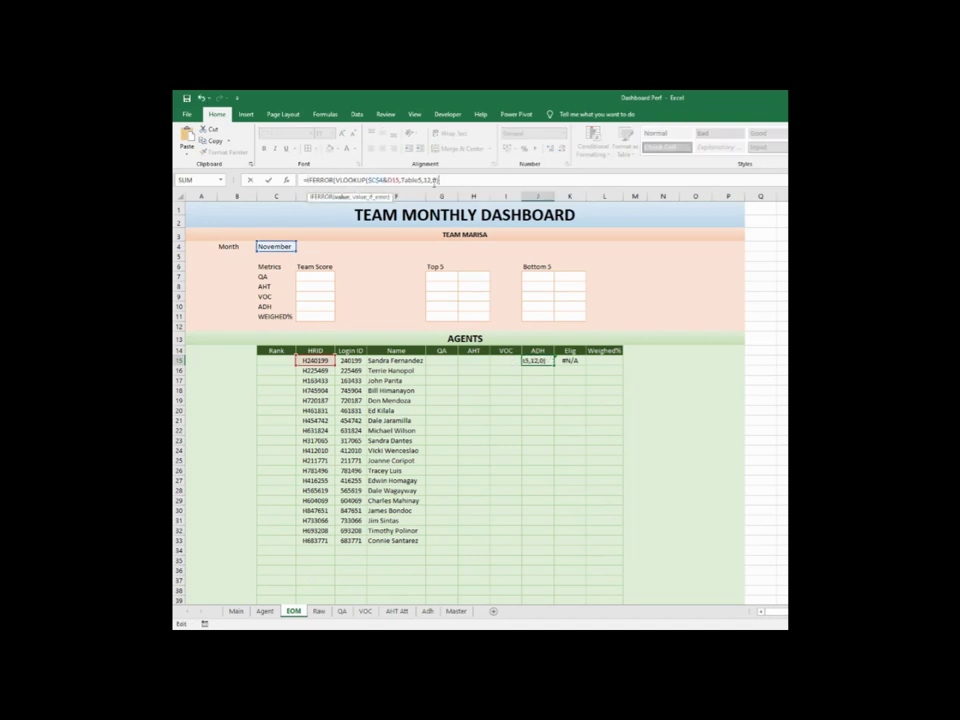
{"action": "type", "text": "\"\")"}
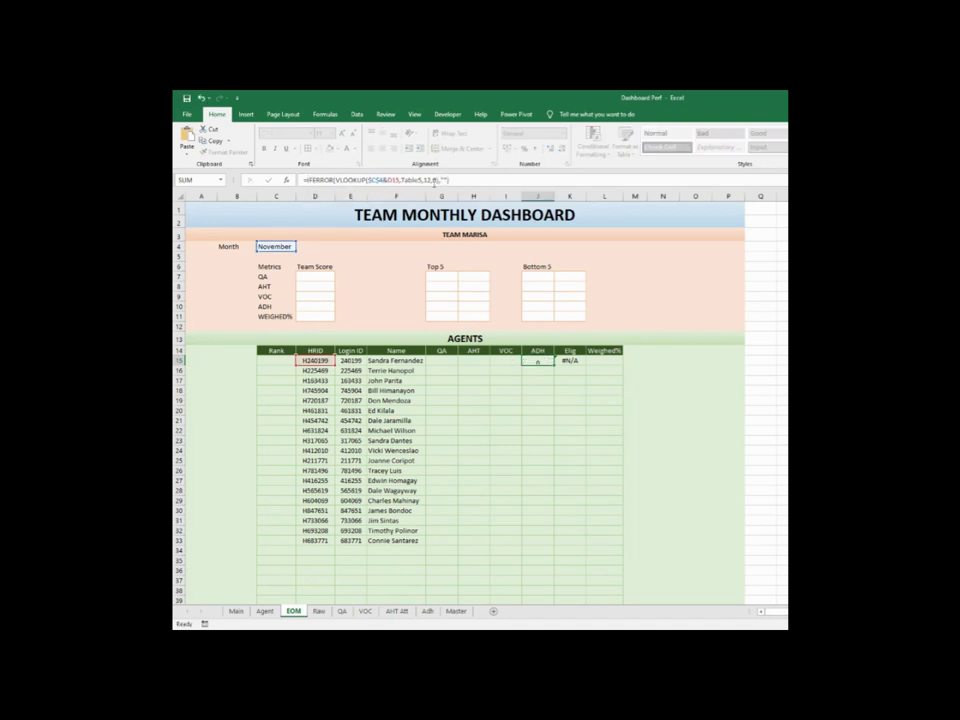
{"action": "key", "text": "Return"}
{"action": "left_click", "coordinate": [570, 360]}
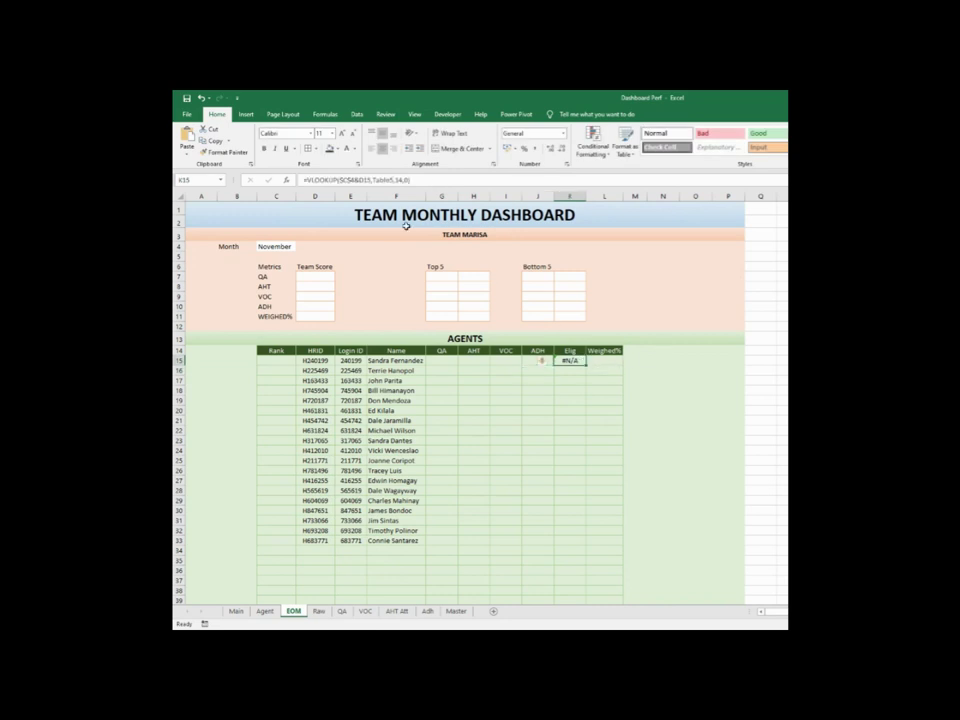
{"action": "left_click", "coordinate": [305, 181]}
{"action": "type", "text": "IFERROR"}
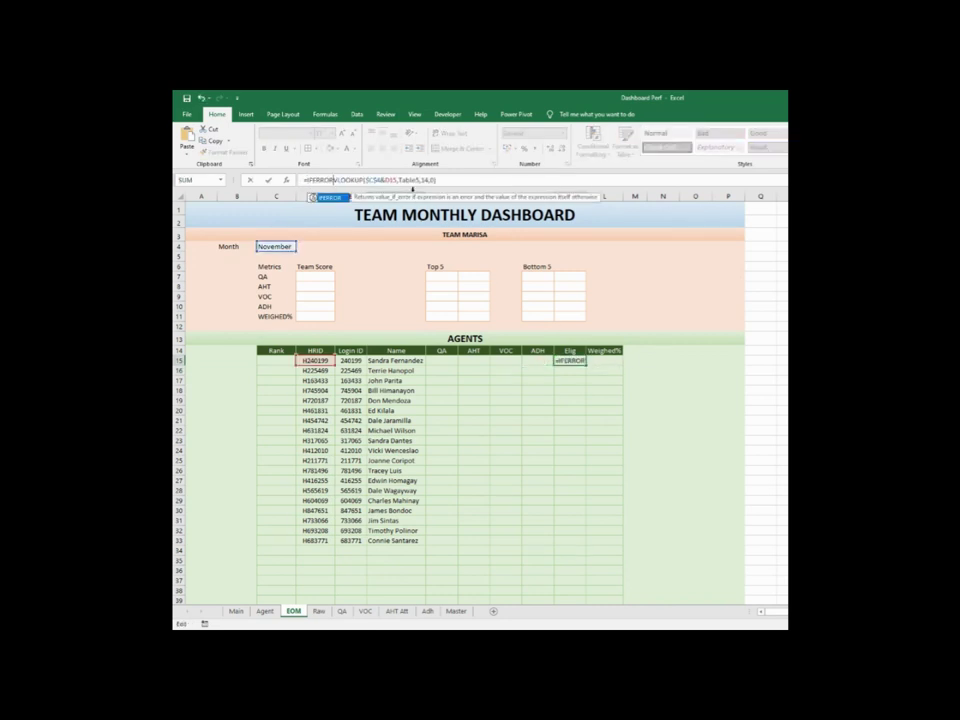
{"action": "type", "text": "("}
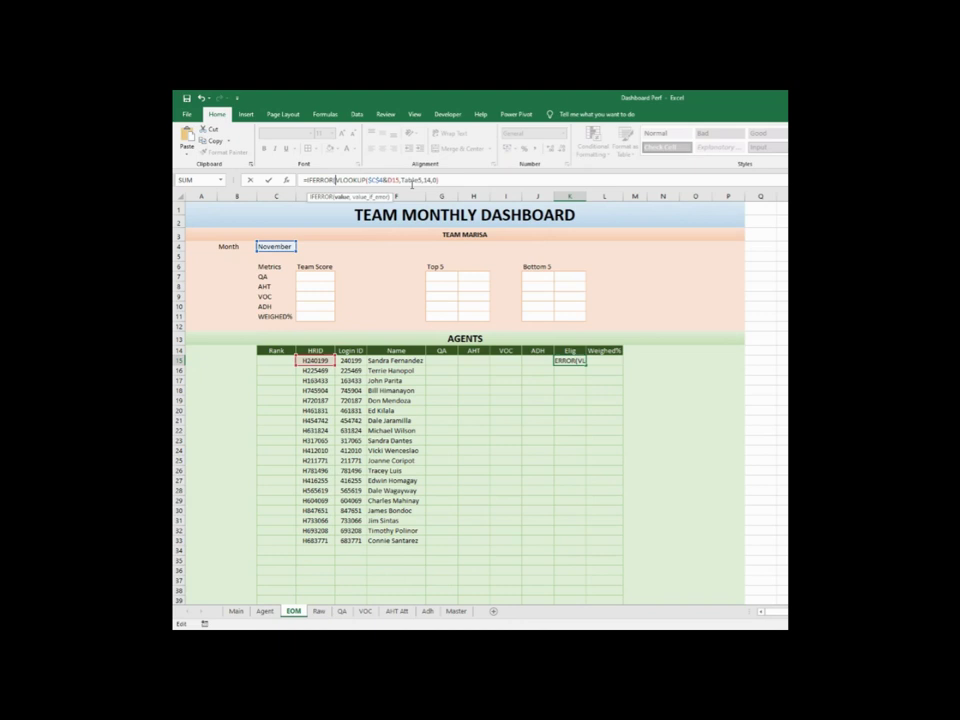
{"action": "left_click", "coordinate": [441, 180]}
{"action": "type", "text": ",\"\")"}
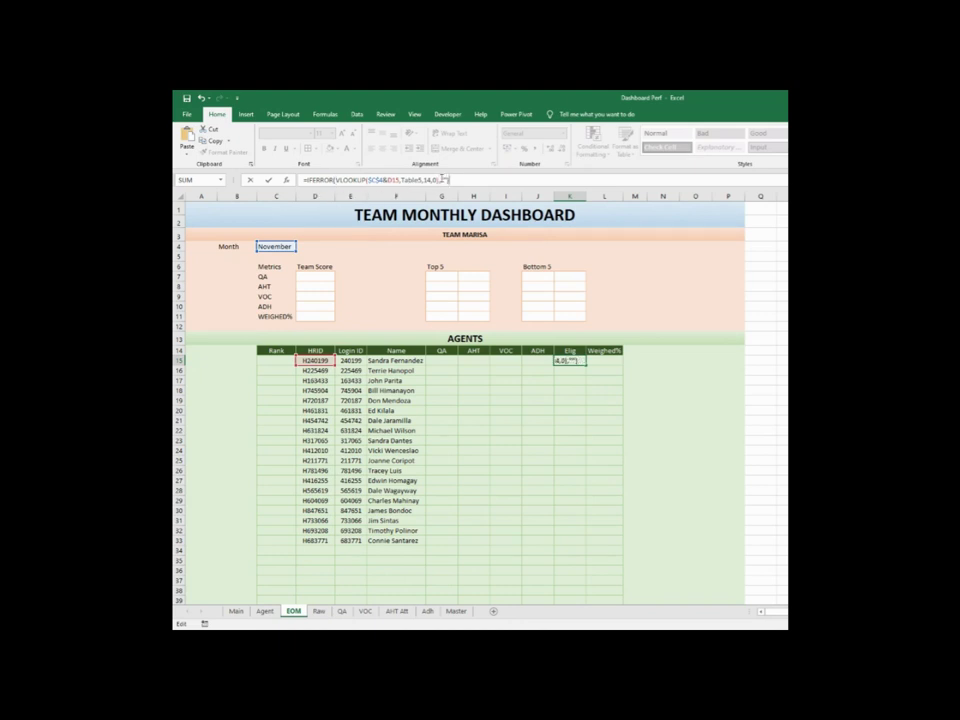
{"action": "key", "text": "Return"}
Review each row 15 lookup formula, then switch to the Master sheet
{"action": "left_click", "coordinate": [601, 360]}
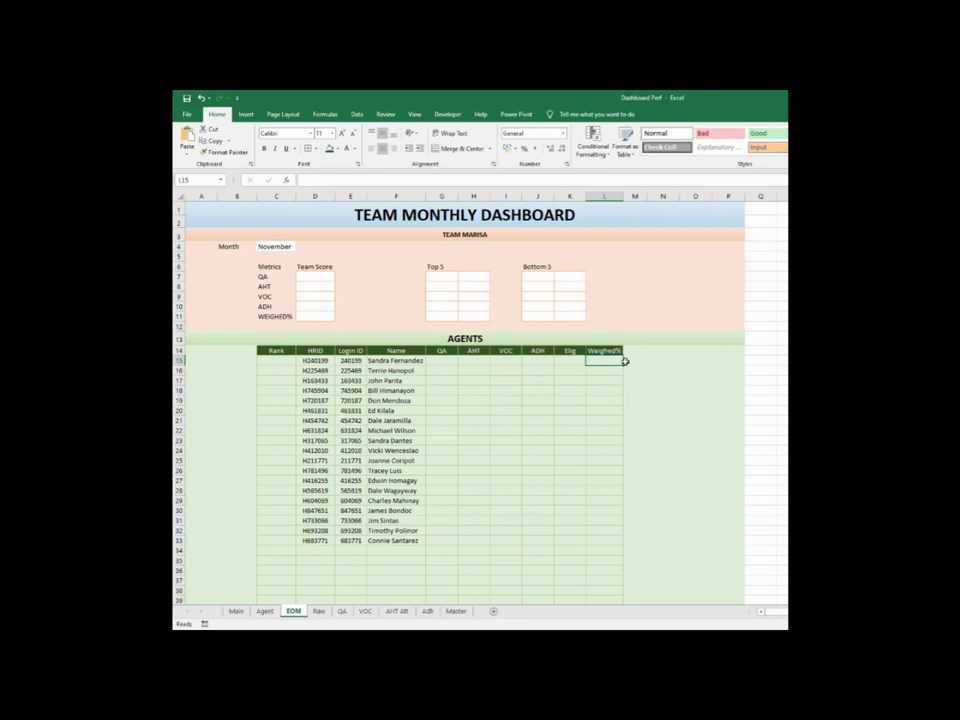
{"action": "left_click", "coordinate": [430, 362]}
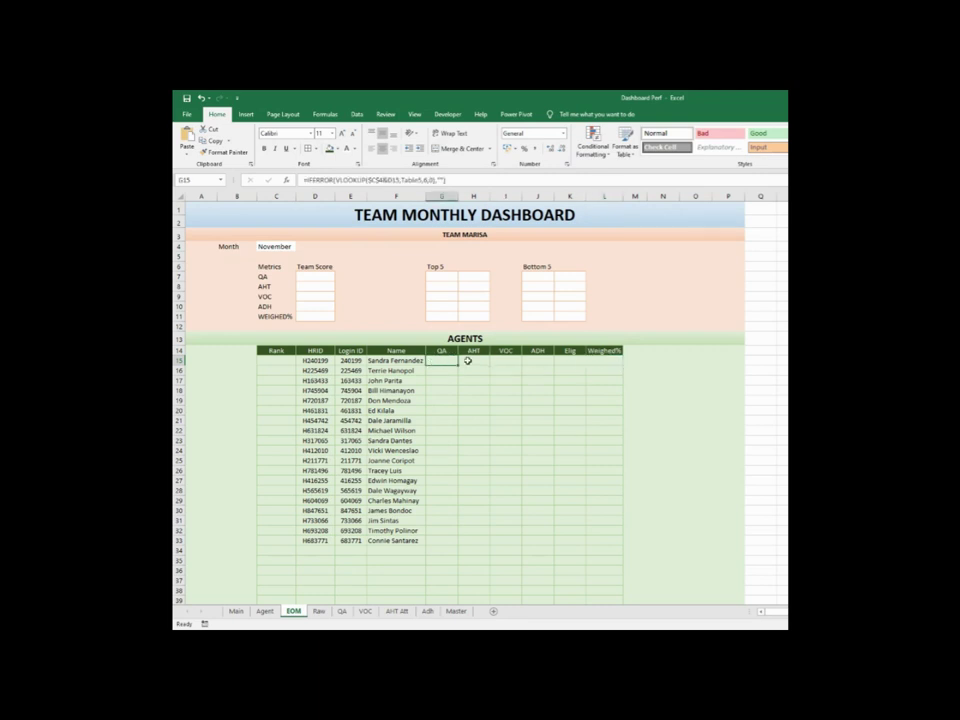
{"action": "left_click", "coordinate": [469, 361]}
{"action": "left_click", "coordinate": [506, 361]}
{"action": "left_click", "coordinate": [537, 361]}
{"action": "left_click", "coordinate": [569, 361]}
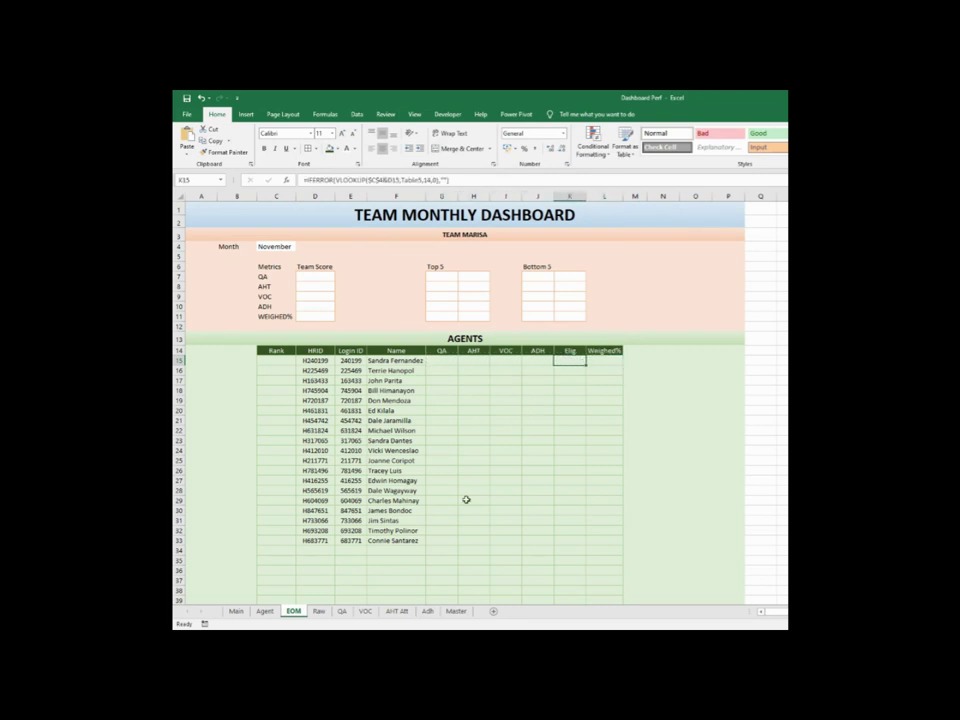
{"action": "left_click", "coordinate": [455, 611]}
{"action": "left_click_drag", "start_coordinate": [543, 216], "coordinate": [542, 247]}
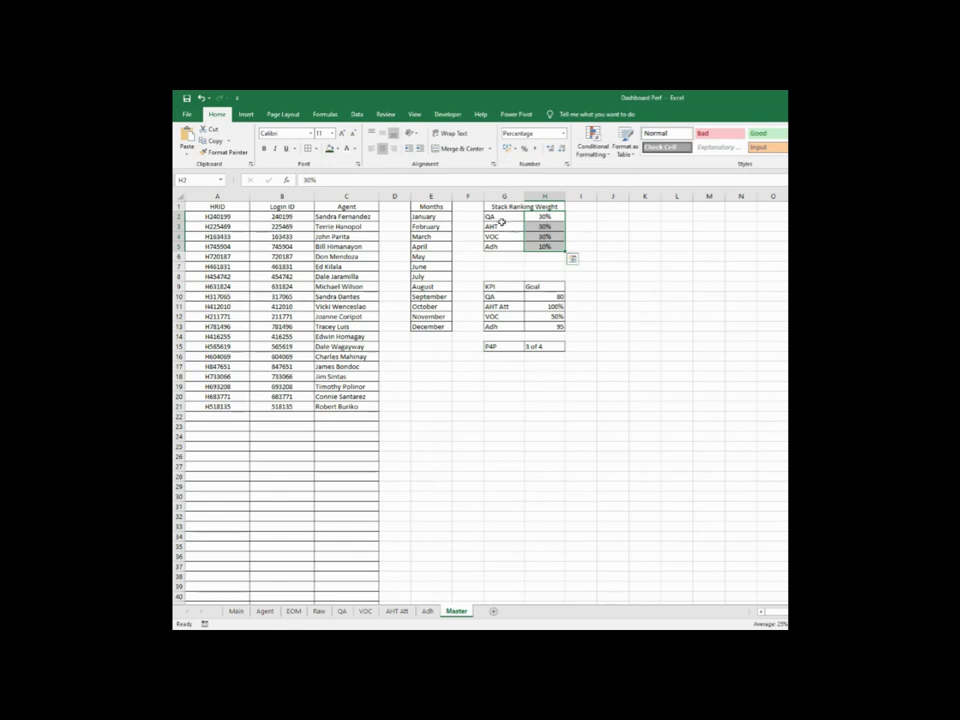
{"action": "left_click_drag", "start_coordinate": [543, 214], "coordinate": [548, 236]}
{"action": "key", "text": "ctrl+z"}
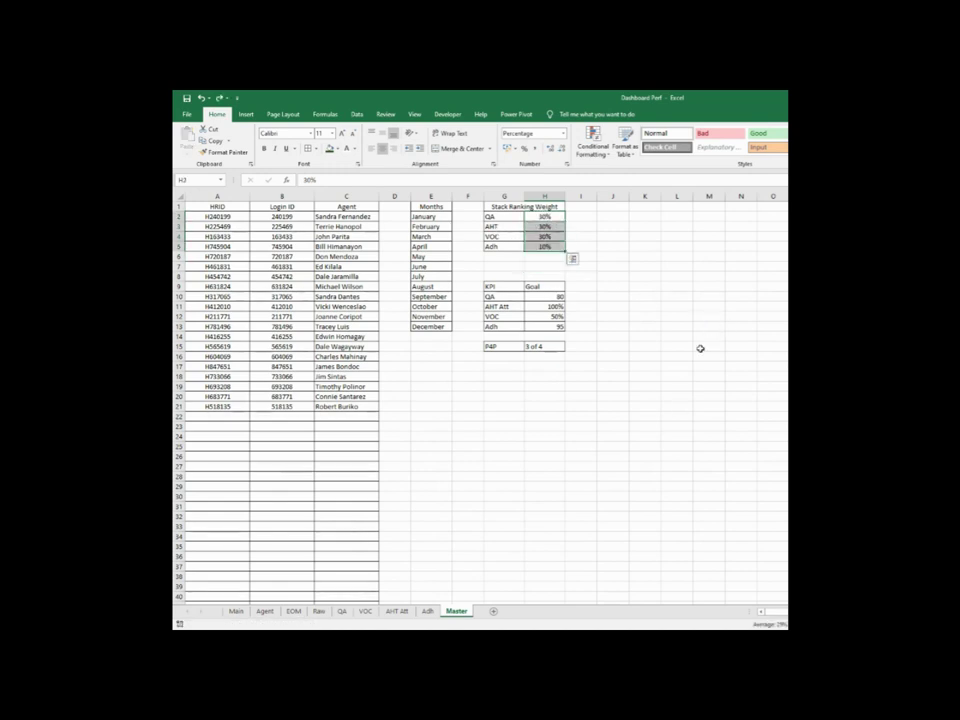
{"action": "left_click", "coordinate": [709, 346]}
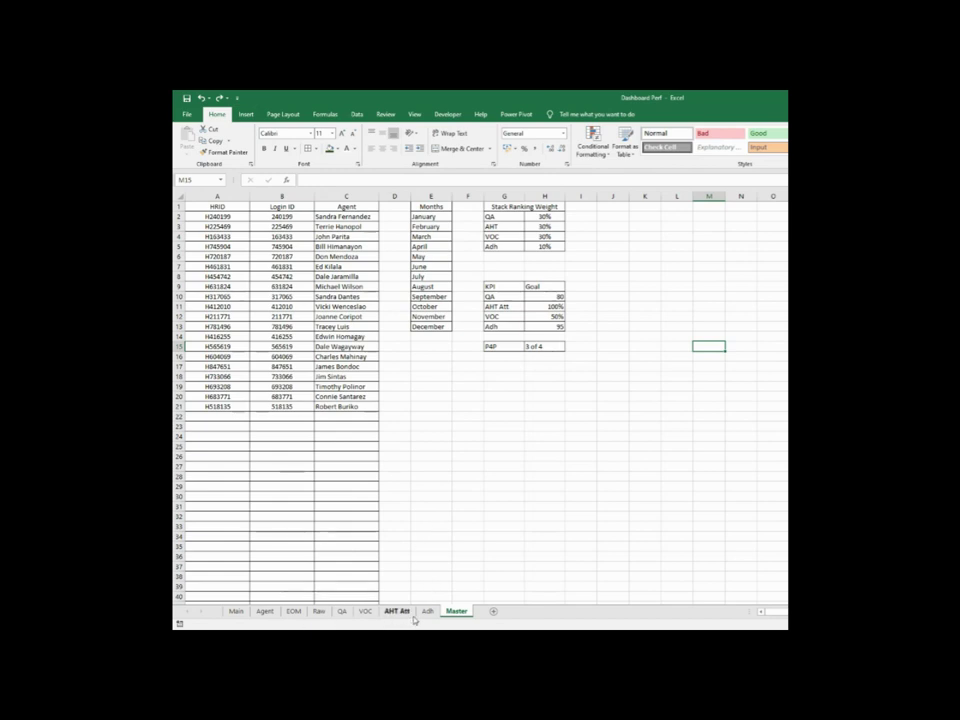
{"action": "left_click", "coordinate": [286, 612]}
{"action": "left_click", "coordinate": [430, 360]}
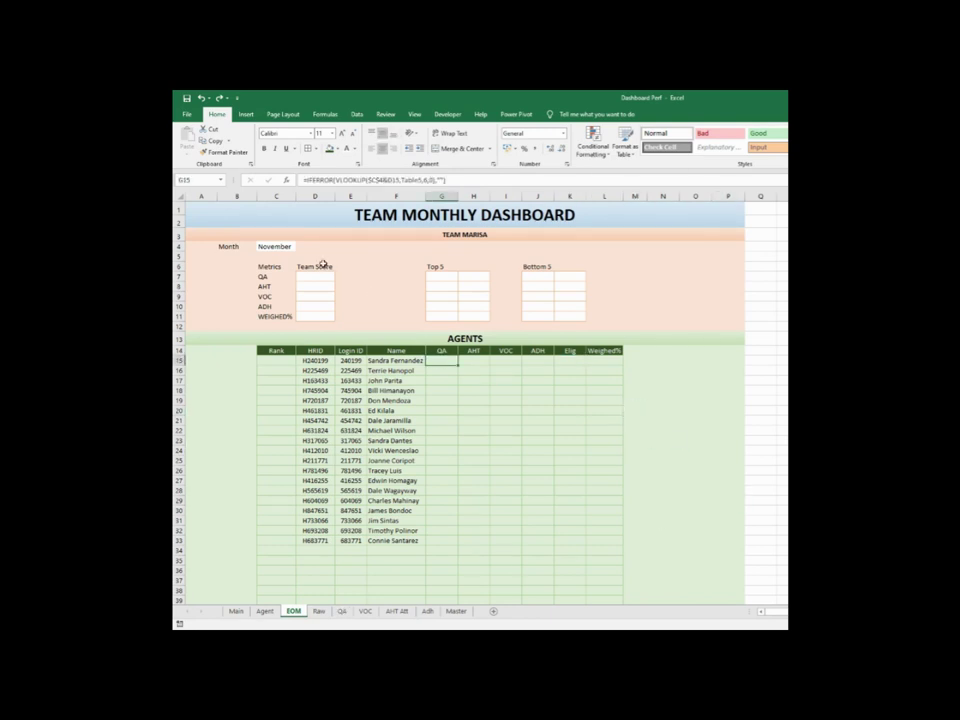
Try July and December in the Month cell C4, then settle on January
{"action": "left_click", "coordinate": [303, 247]}
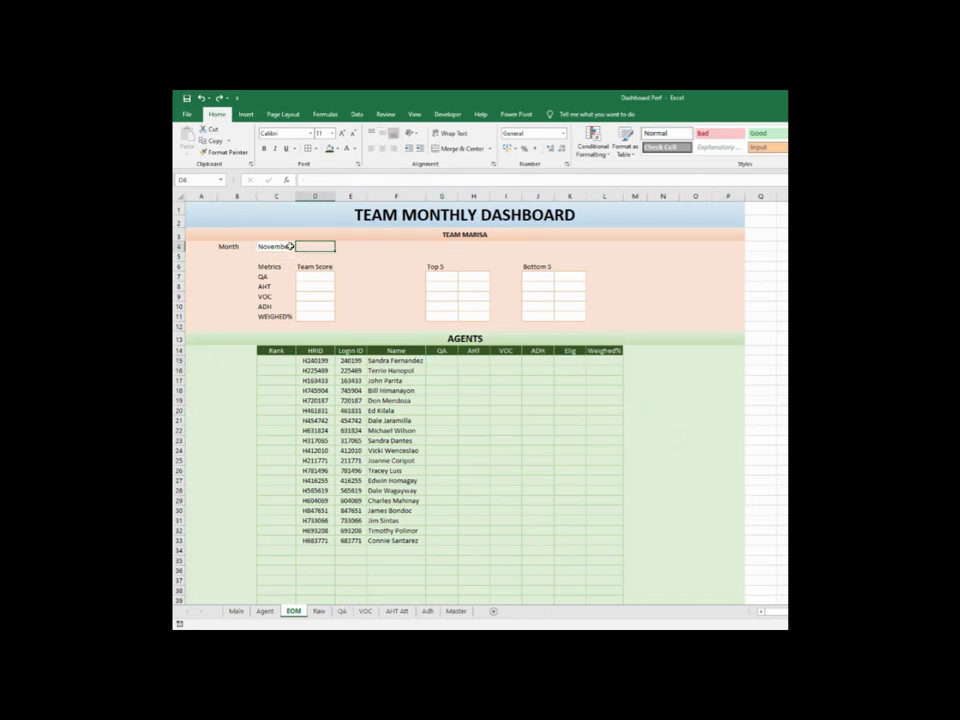
{"action": "left_click", "coordinate": [291, 246]}
{"action": "left_click", "coordinate": [299, 246]}
{"action": "left_click", "coordinate": [281, 270]}
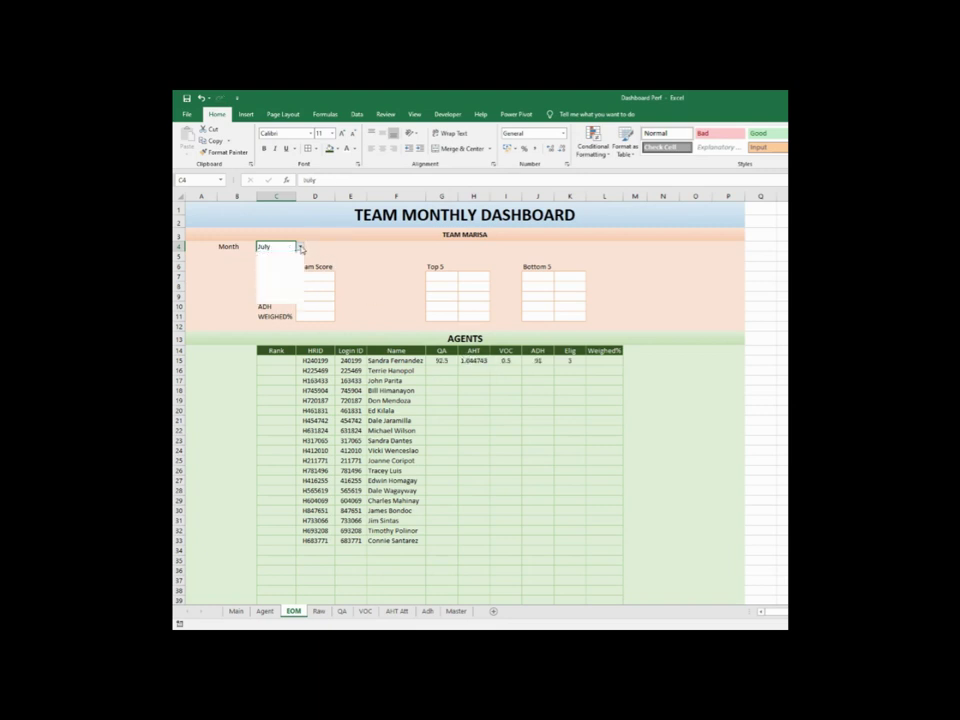
{"action": "left_click", "coordinate": [300, 246]}
{"action": "left_click", "coordinate": [281, 300]}
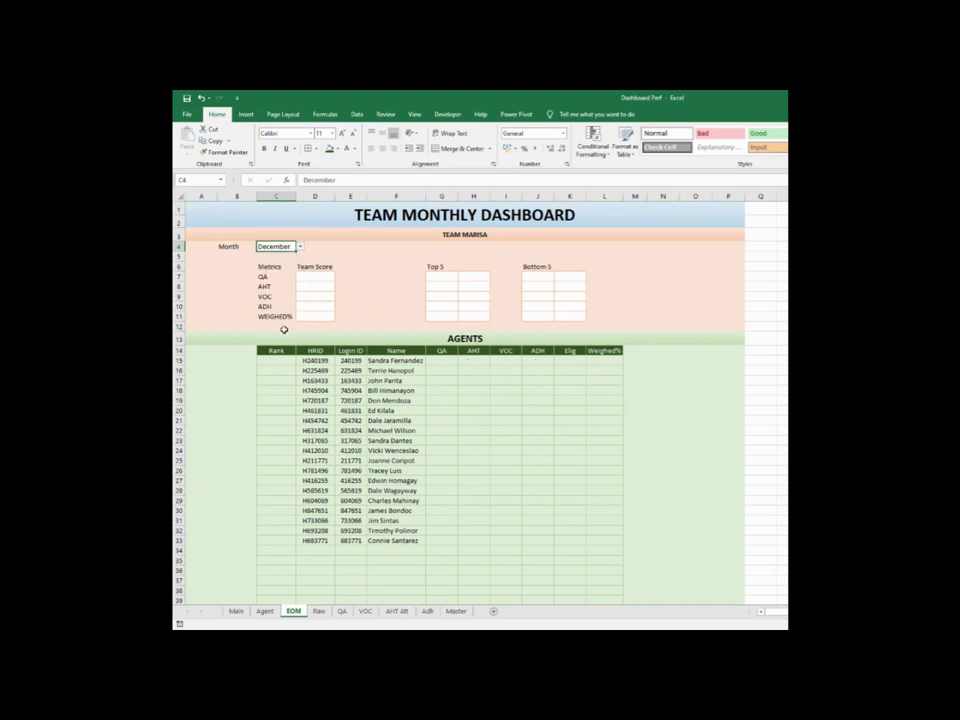
{"action": "left_click", "coordinate": [300, 246]}
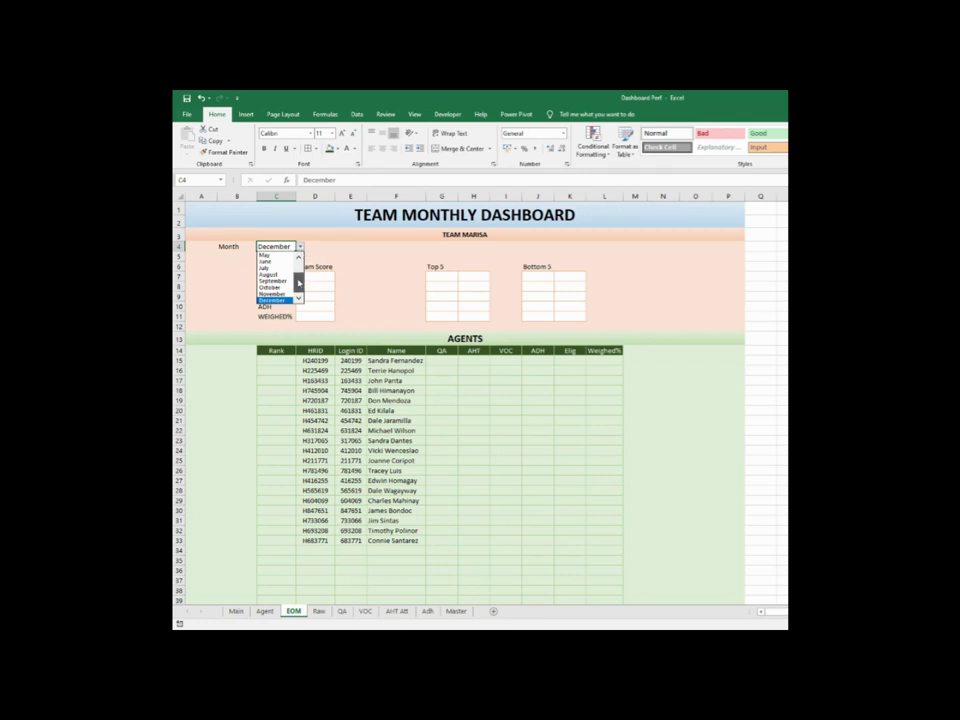
{"action": "scroll", "coordinate": [285, 275], "scroll_direction": "up", "scroll_amount": 2}
{"action": "left_click", "coordinate": [272, 255]}
Select the first agent's metric values and the AHT column cells
{"action": "left_click_drag", "start_coordinate": [447, 364], "coordinate": [560, 360]}
{"action": "left_click", "coordinate": [473, 362]}
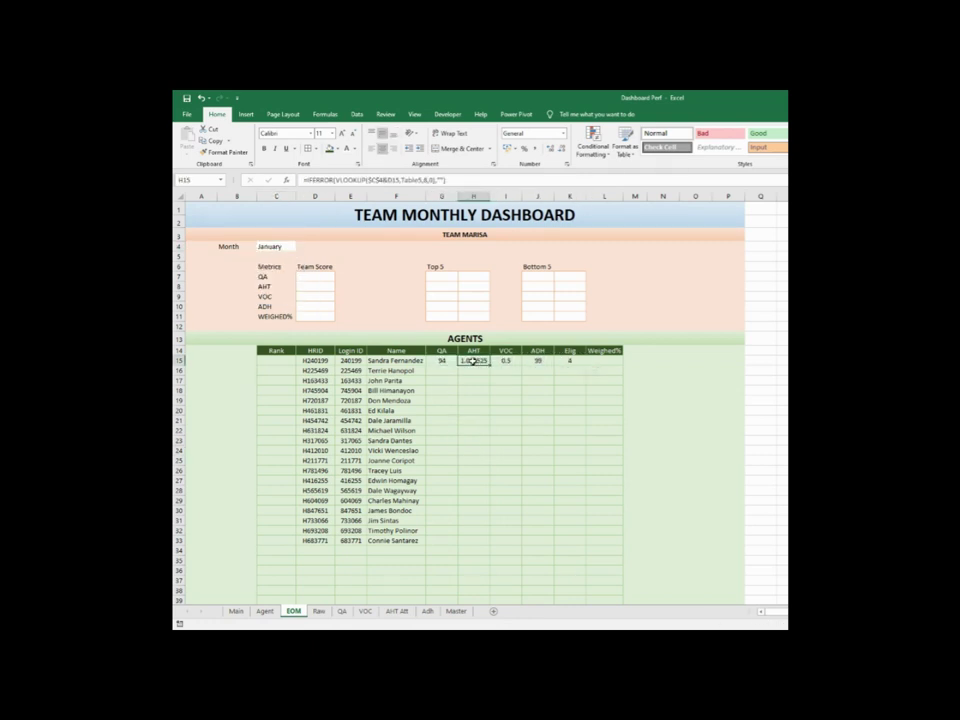
{"action": "left_click_drag", "start_coordinate": [473, 362], "coordinate": [486, 596]}
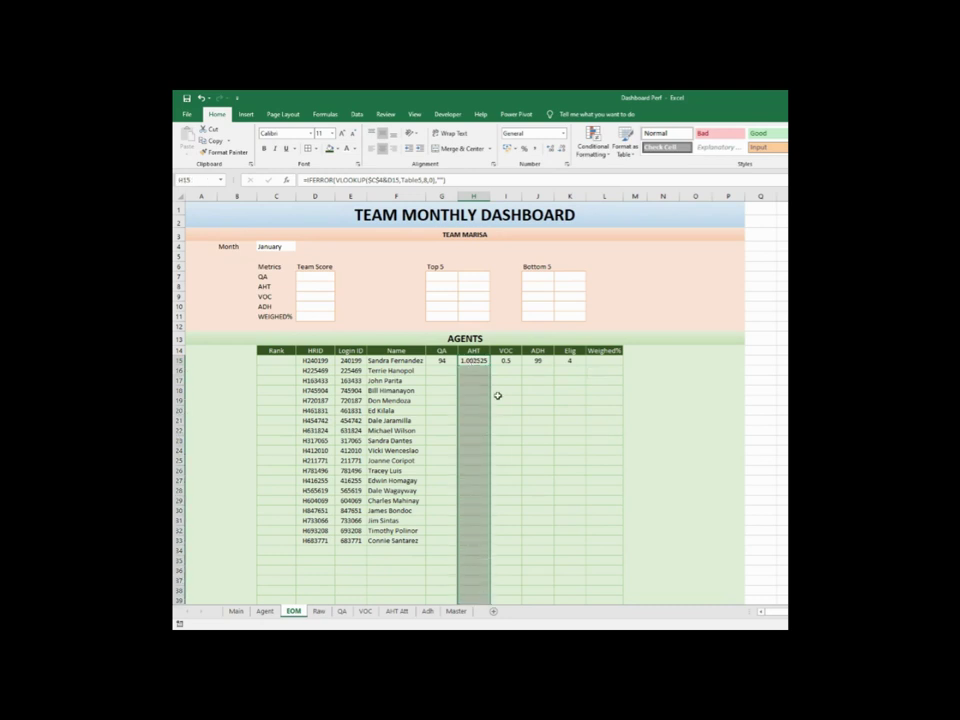
Format the AHT and VOC values as two-decimal percentages, showing 100.25% and 50.00%
{"action": "left_click", "coordinate": [508, 350], "text": "ctrl"}
{"action": "left_click_drag", "start_coordinate": [472, 361], "coordinate": [500, 597]}
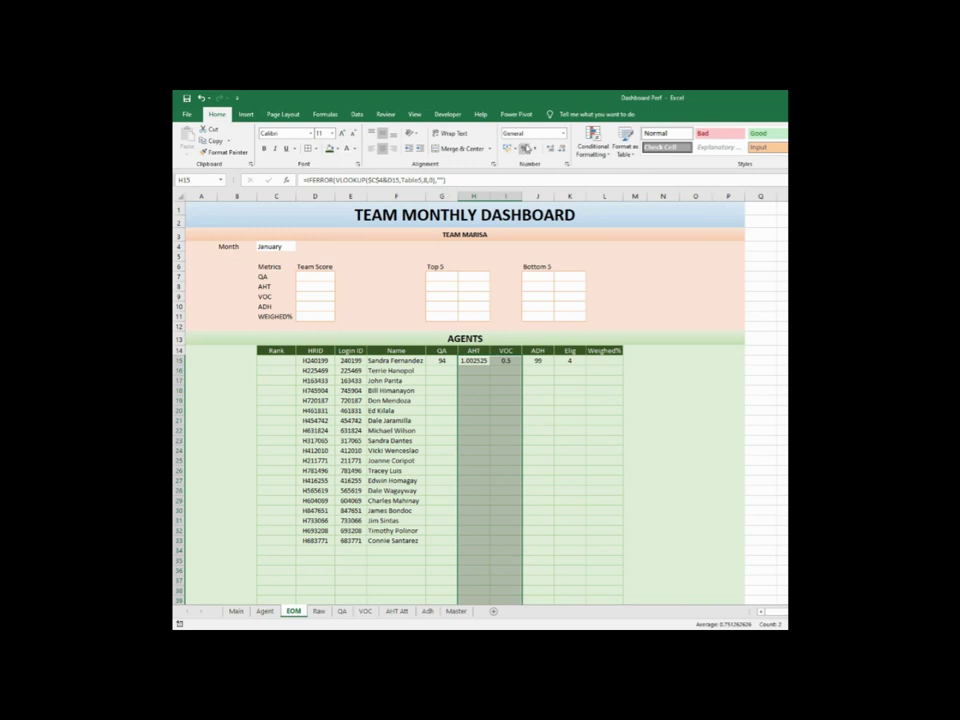
{"action": "left_click", "coordinate": [524, 148]}
{"action": "left_click", "coordinate": [549, 148]}
{"action": "left_click", "coordinate": [549, 148]}
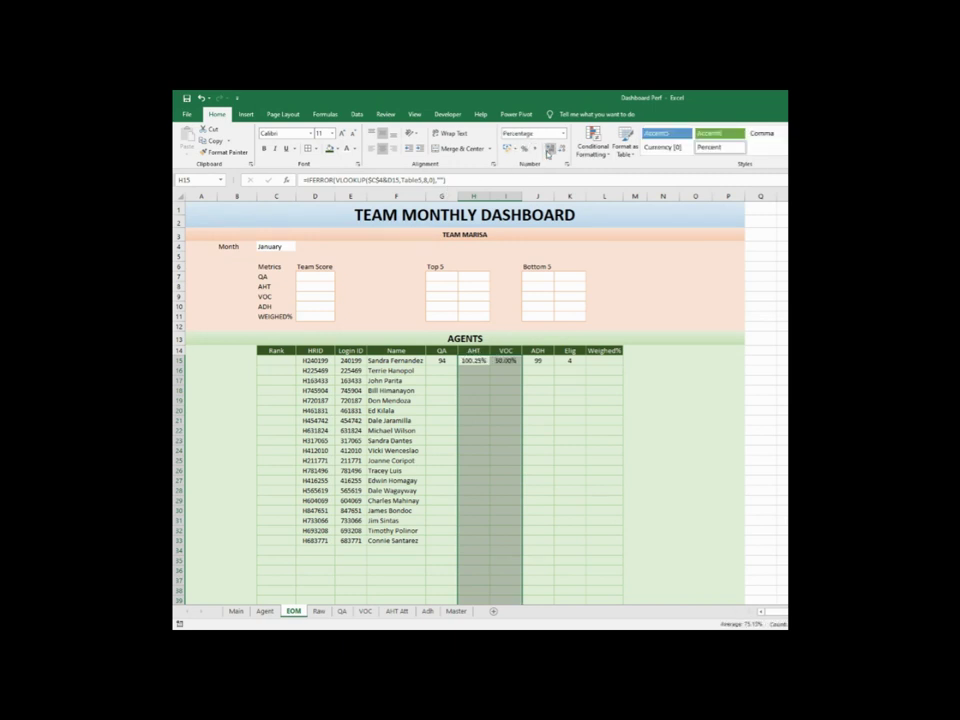
Check the ADH and Elig formulas, then format Weighed% cells L15:L37 as Percentage
{"action": "left_click", "coordinate": [538, 418]}
{"action": "left_click", "coordinate": [535, 362]}
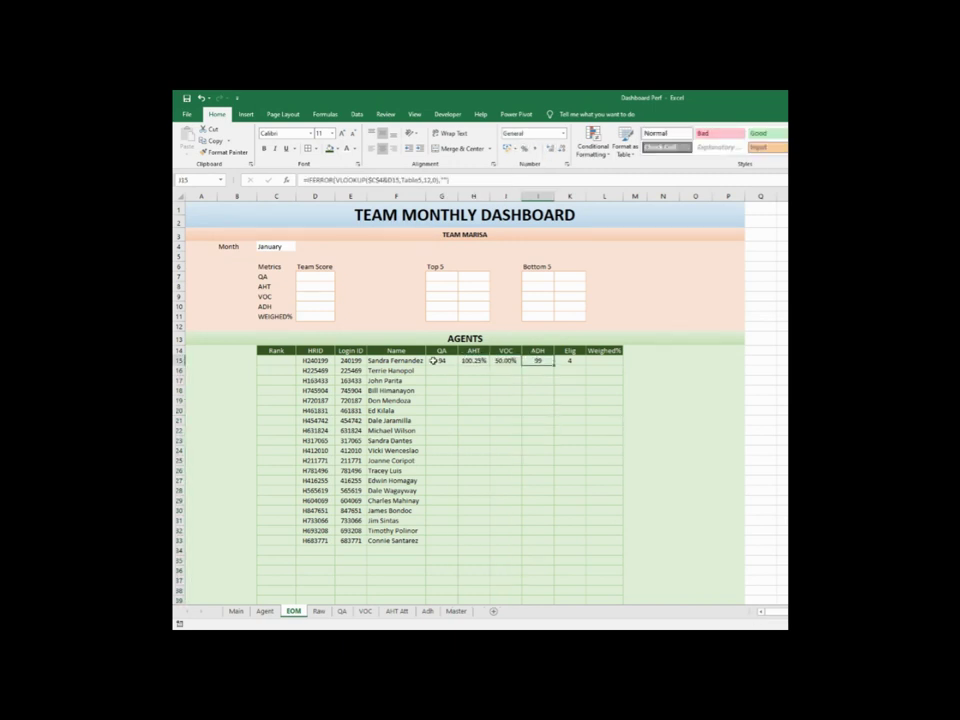
{"action": "left_click", "coordinate": [566, 362]}
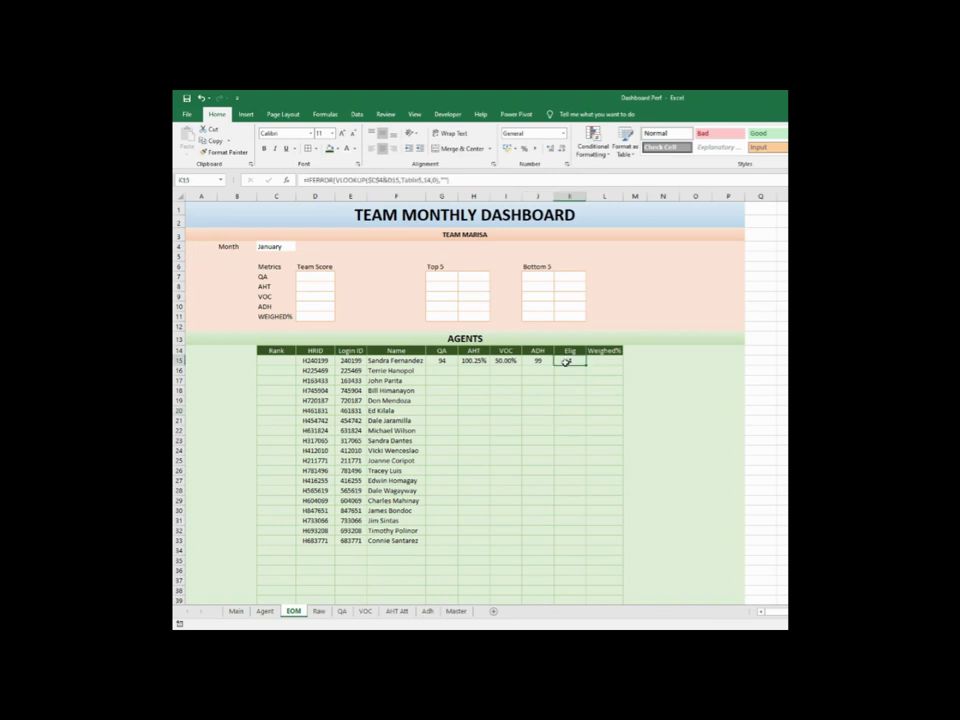
{"action": "left_click_drag", "start_coordinate": [606, 362], "coordinate": [606, 583]}
{"action": "left_click", "coordinate": [523, 148]}
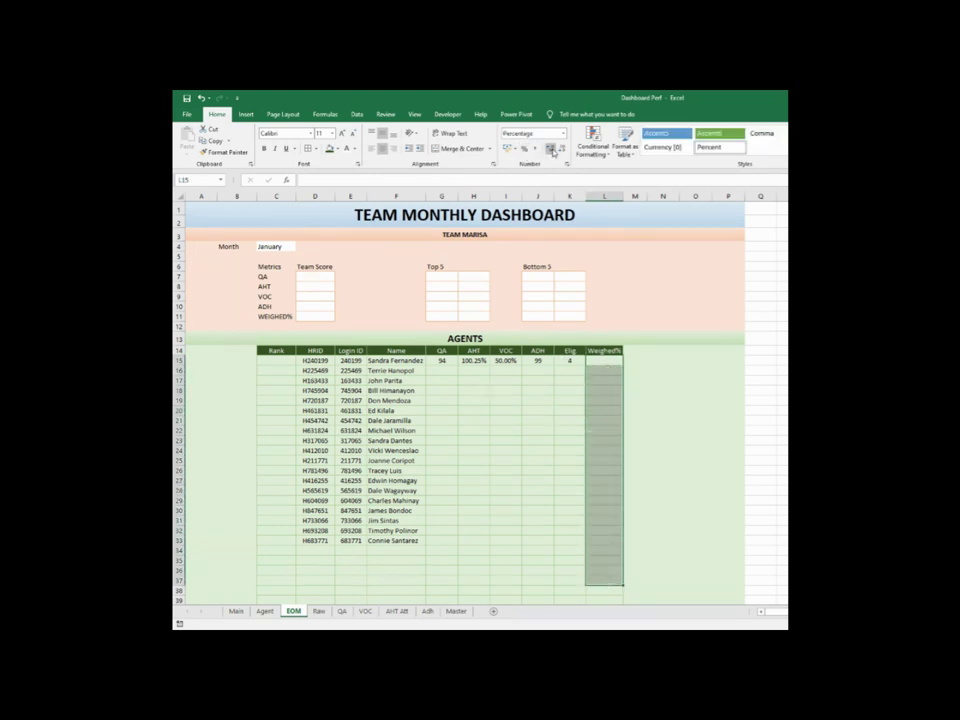
{"action": "left_click", "coordinate": [600, 362]}
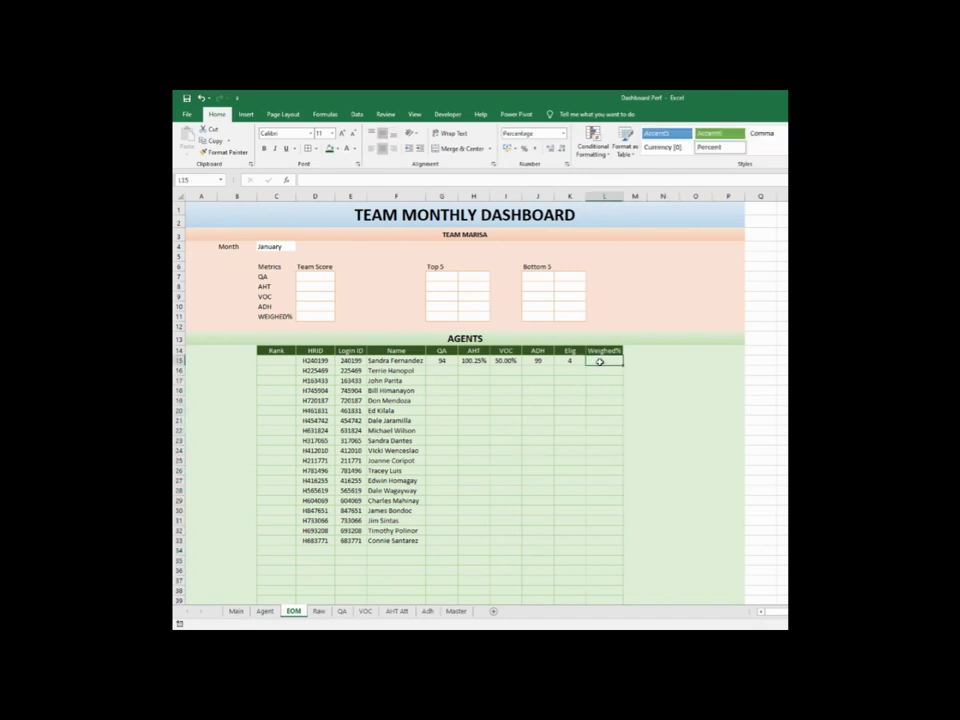
Start L15's Weighed% formula with the QA score G15 times Master!H2
{"action": "type", "text": "=("}
{"action": "left_click", "coordinate": [442, 361]}
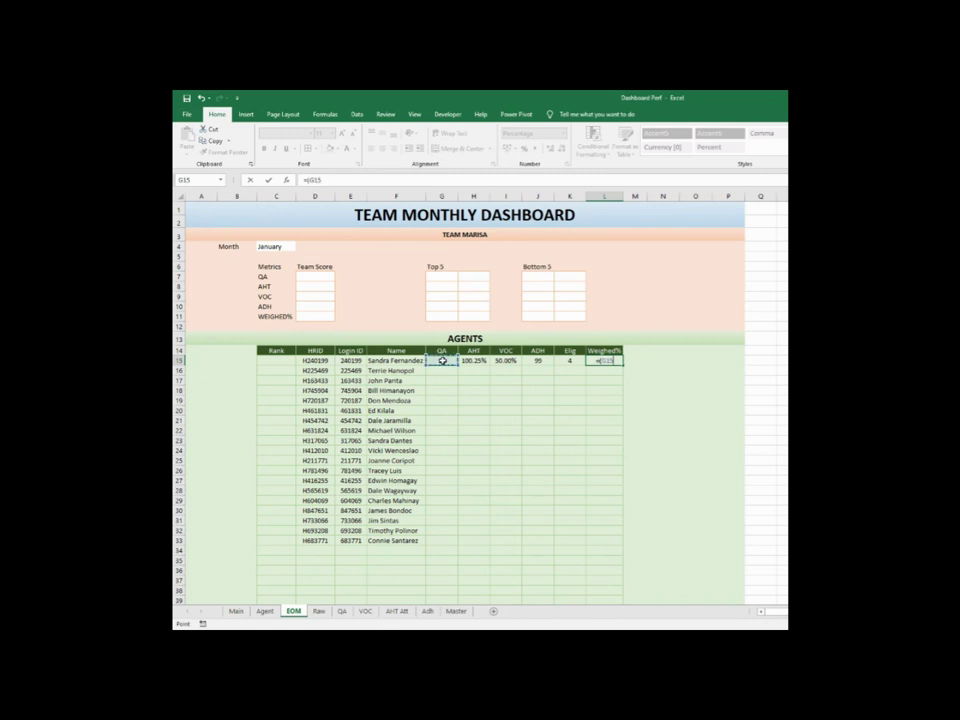
{"action": "type", "text": "*"}
{"action": "left_click", "coordinate": [456, 611]}
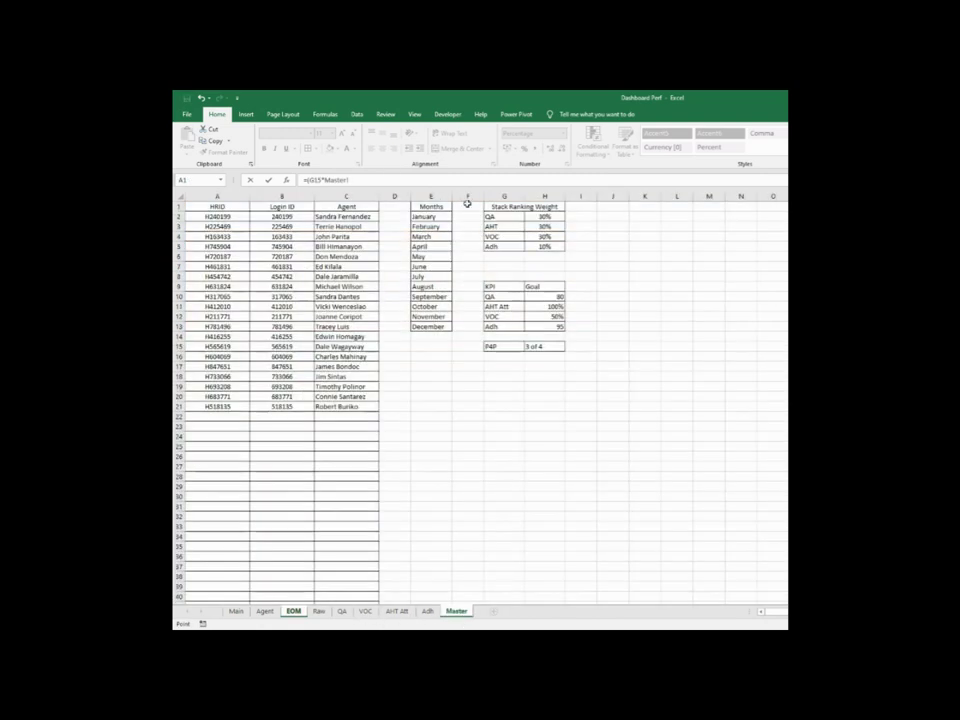
{"action": "left_click", "coordinate": [545, 216]}
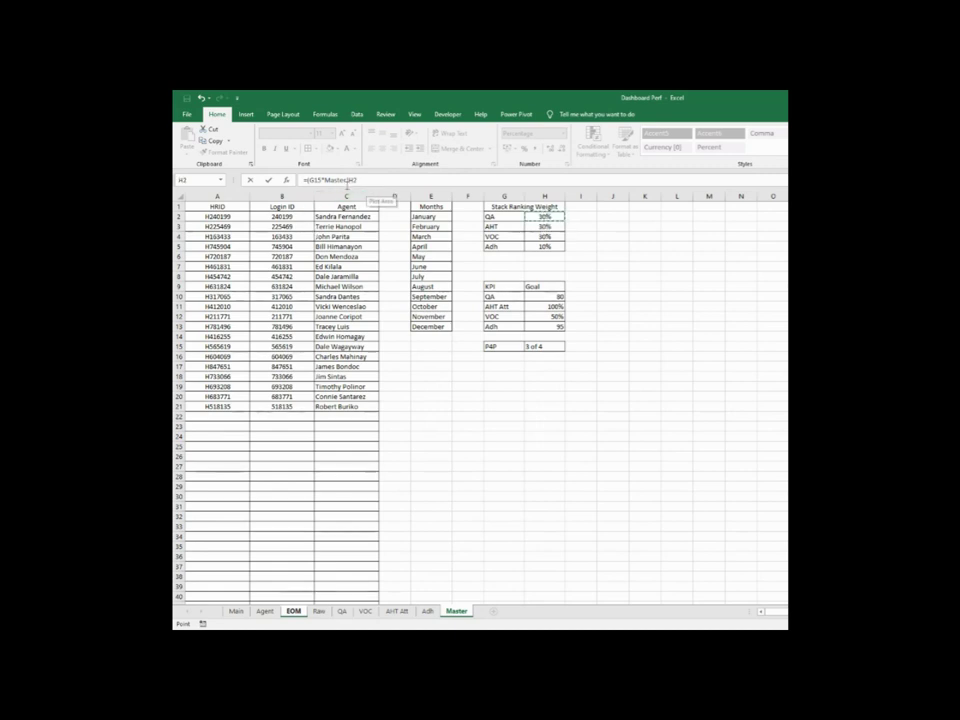
{"action": "left_click", "coordinate": [350, 180]}
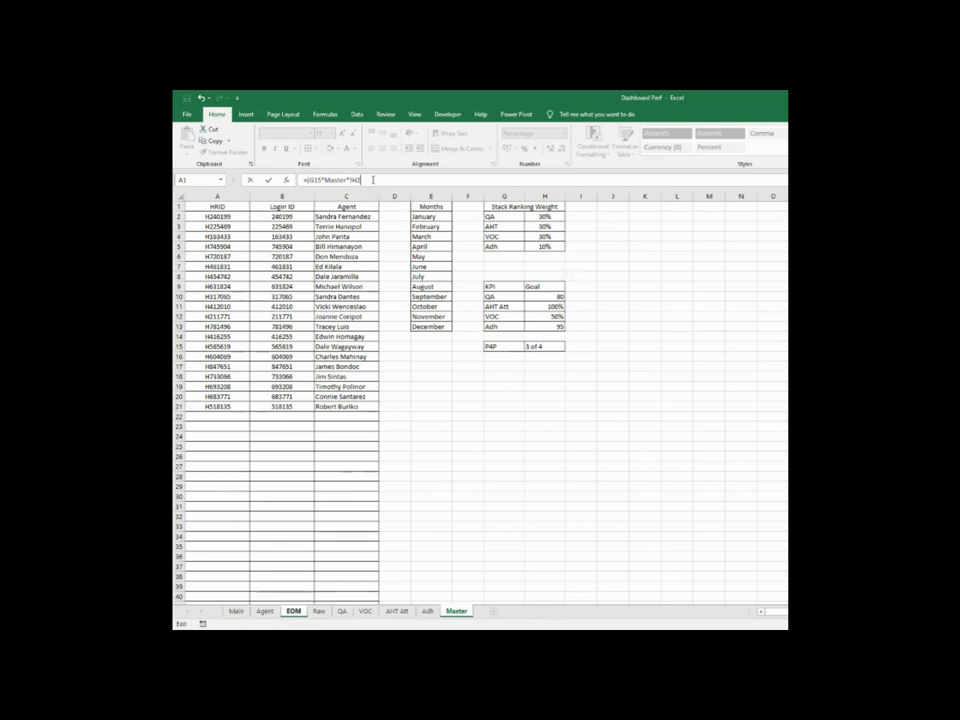
{"action": "type", "text": ")+("}
Add the AHT term, EOM!H15*100 times Master!H3
{"action": "left_click", "coordinate": [293, 611]}
{"action": "left_click", "coordinate": [475, 360]}
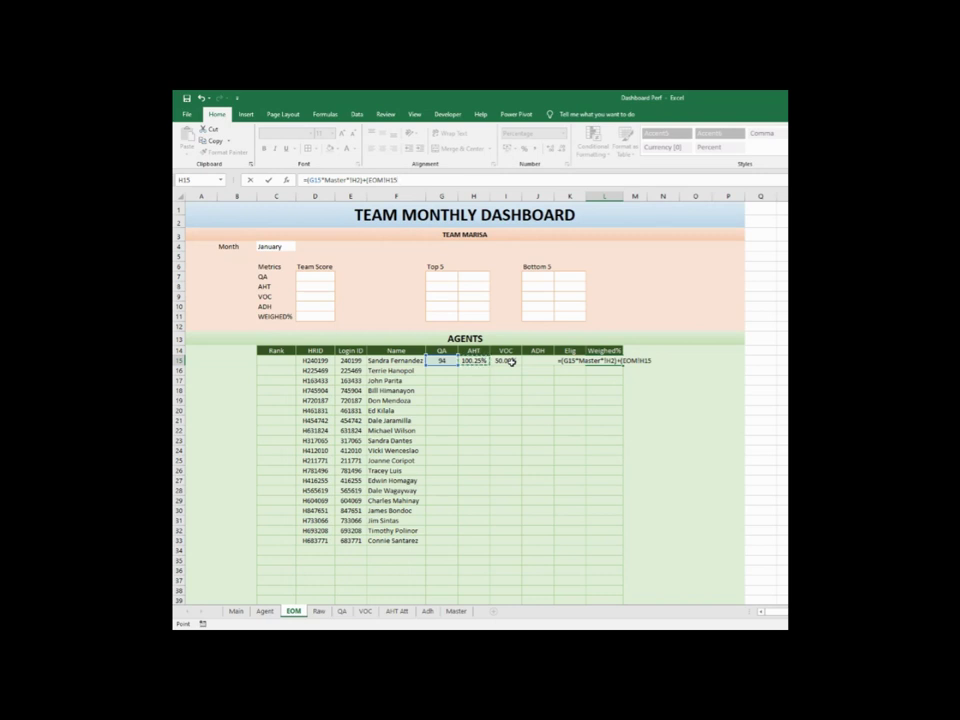
{"action": "type", "text": "*100\""}
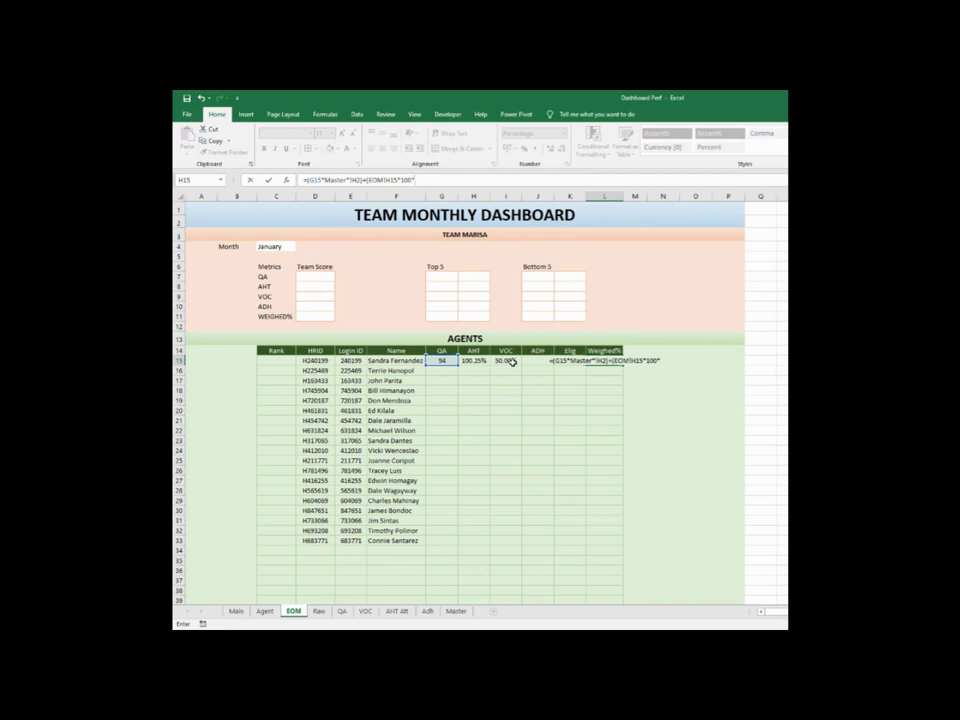
{"action": "left_click", "coordinate": [455, 611]}
{"action": "left_click", "coordinate": [547, 227]}
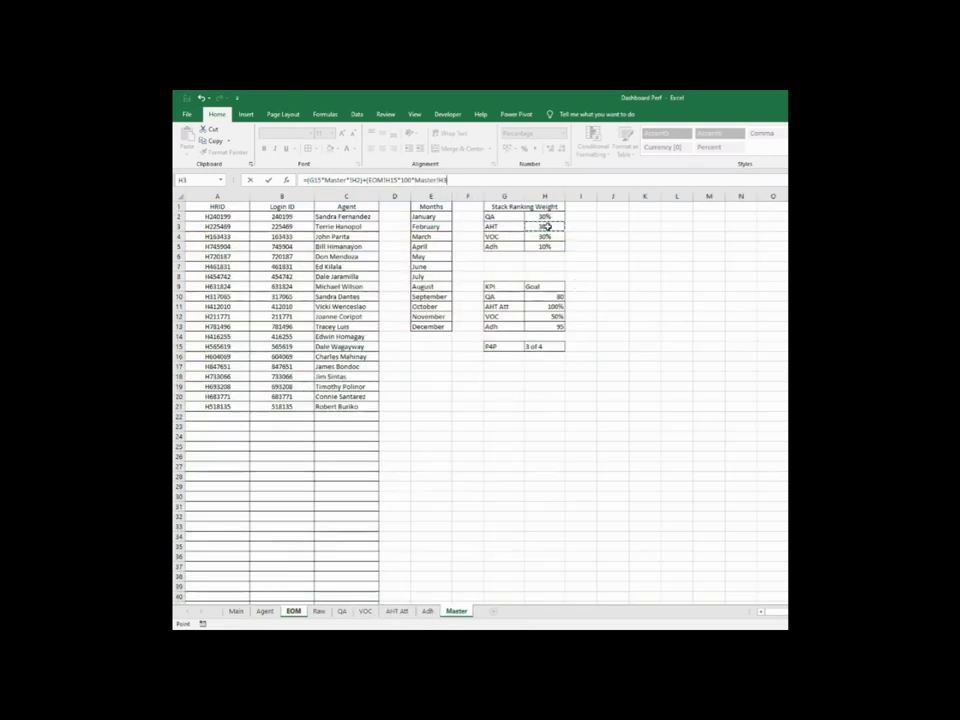
{"action": "type", "text": ")+("}
Add the VOC term, EOM!I15*100 times Master!H4
{"action": "left_click", "coordinate": [293, 611]}
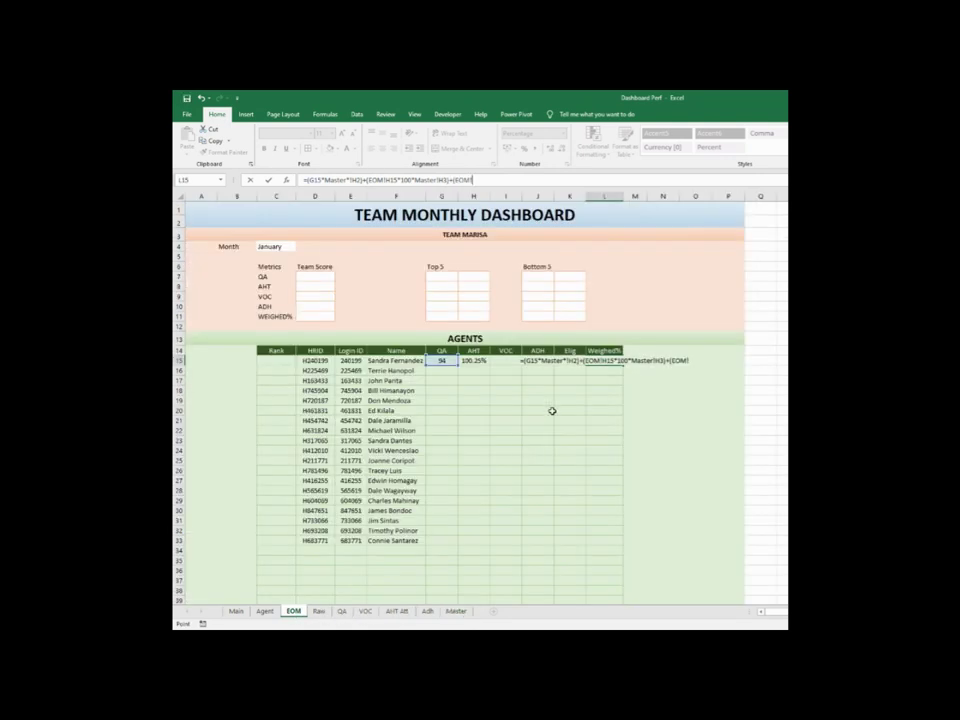
{"action": "left_click", "coordinate": [505, 366]}
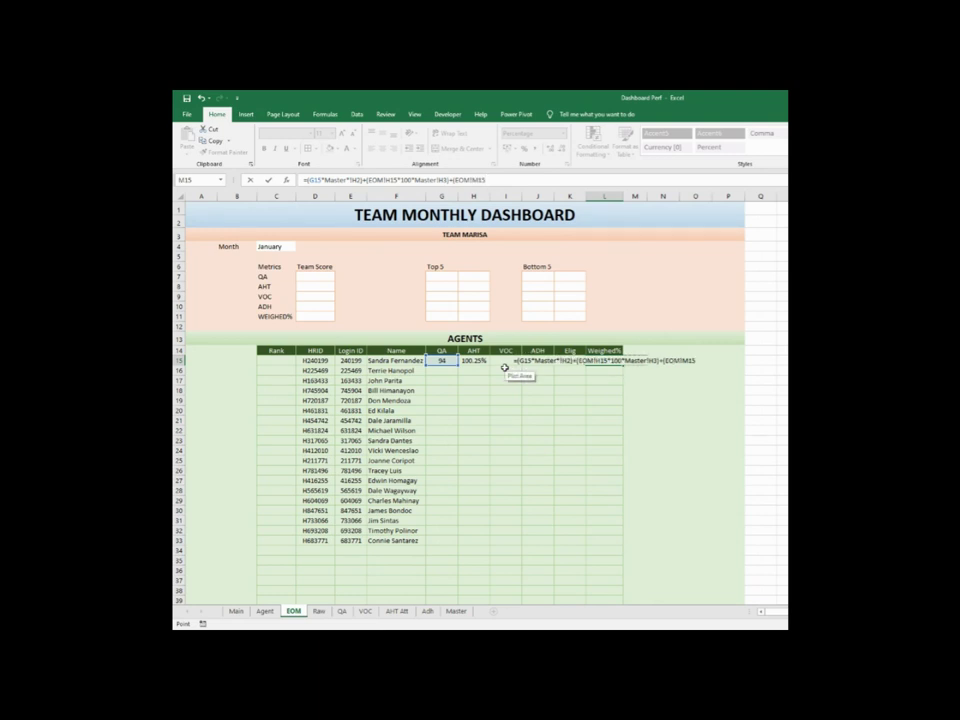
{"action": "key", "text": "Left"}
{"action": "key", "text": "Left"}
{"action": "key", "text": "Left"}
{"action": "key", "text": "Left"}
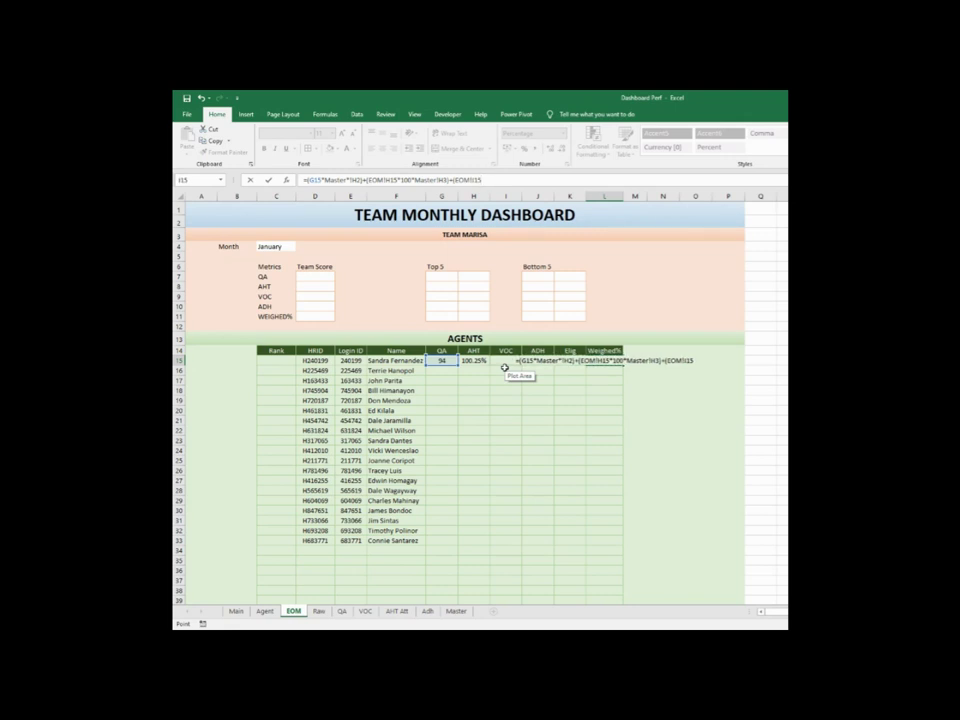
{"action": "type", "text": "*100"}
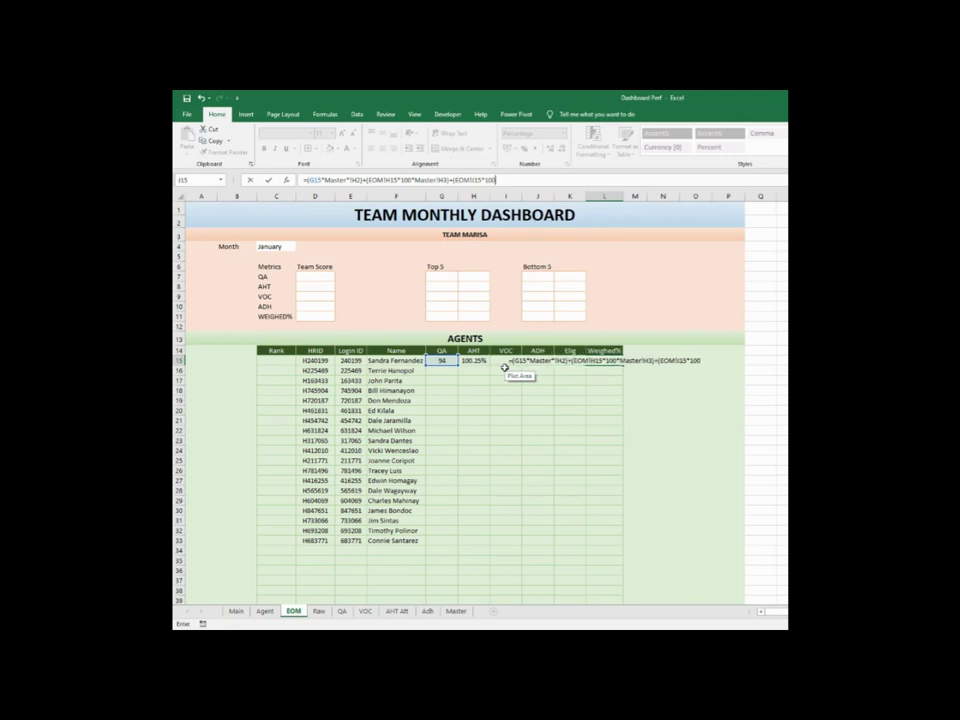
{"action": "type", "text": "*"}
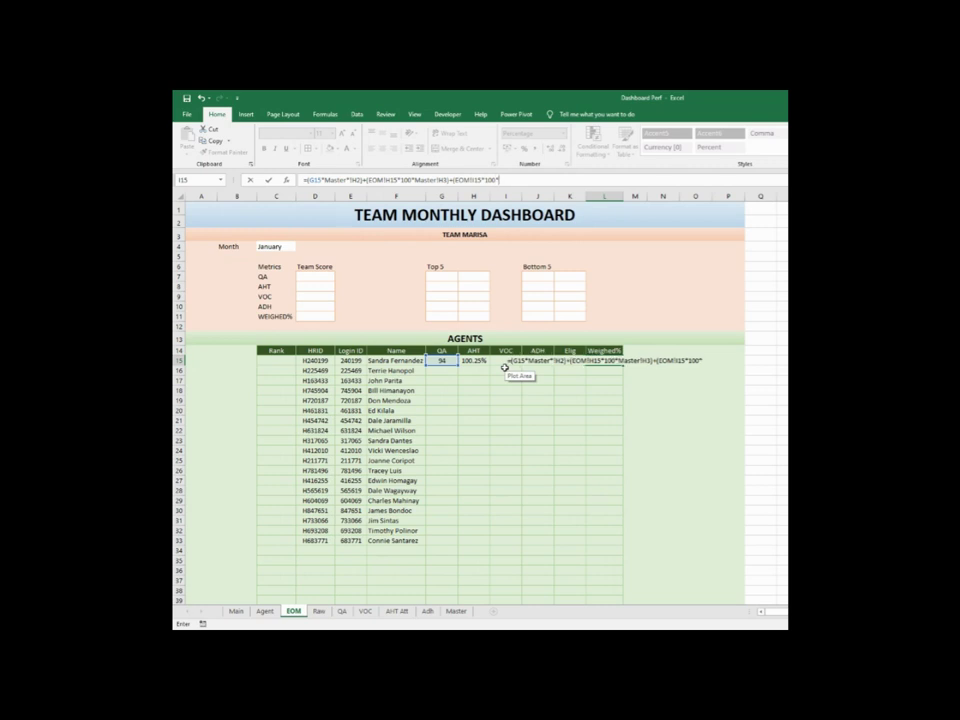
{"action": "left_click", "coordinate": [455, 611]}
{"action": "left_click", "coordinate": [549, 238]}
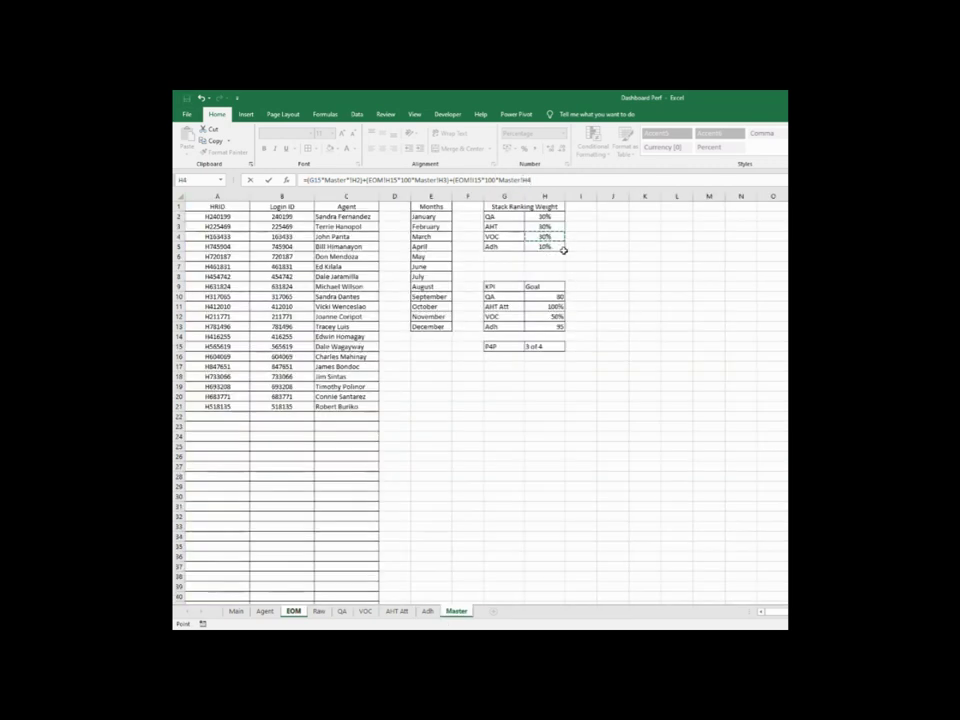
{"action": "type", "text": ")+("}
Add the adherence term EOM!J15 times Master!H5, enter it, and dismiss the formula error
{"action": "left_click", "coordinate": [292, 611]}
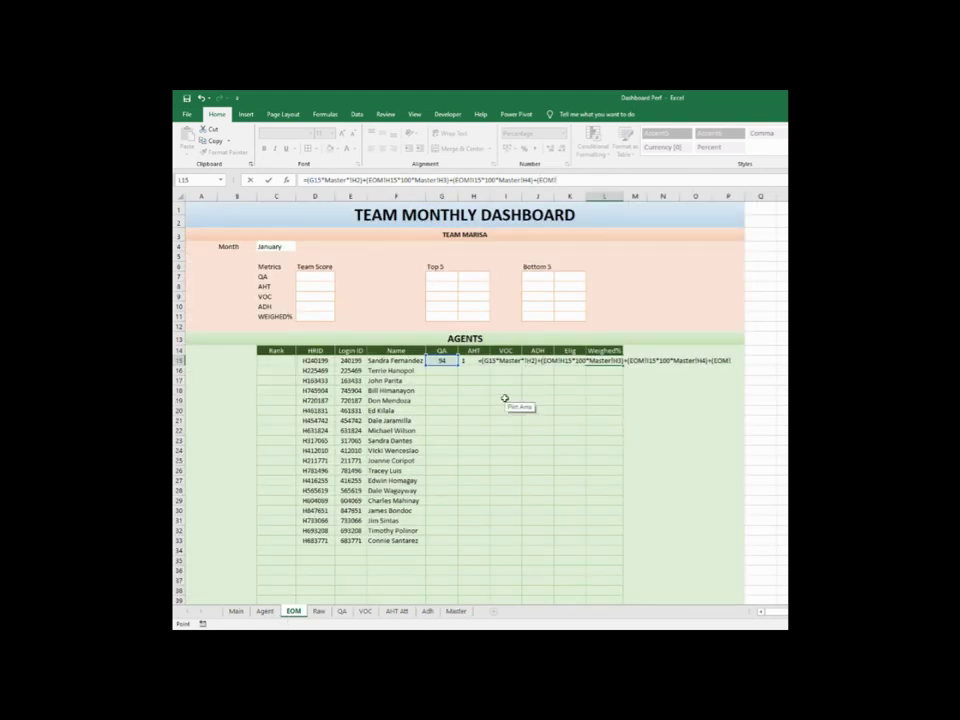
{"action": "key", "text": "Right"}
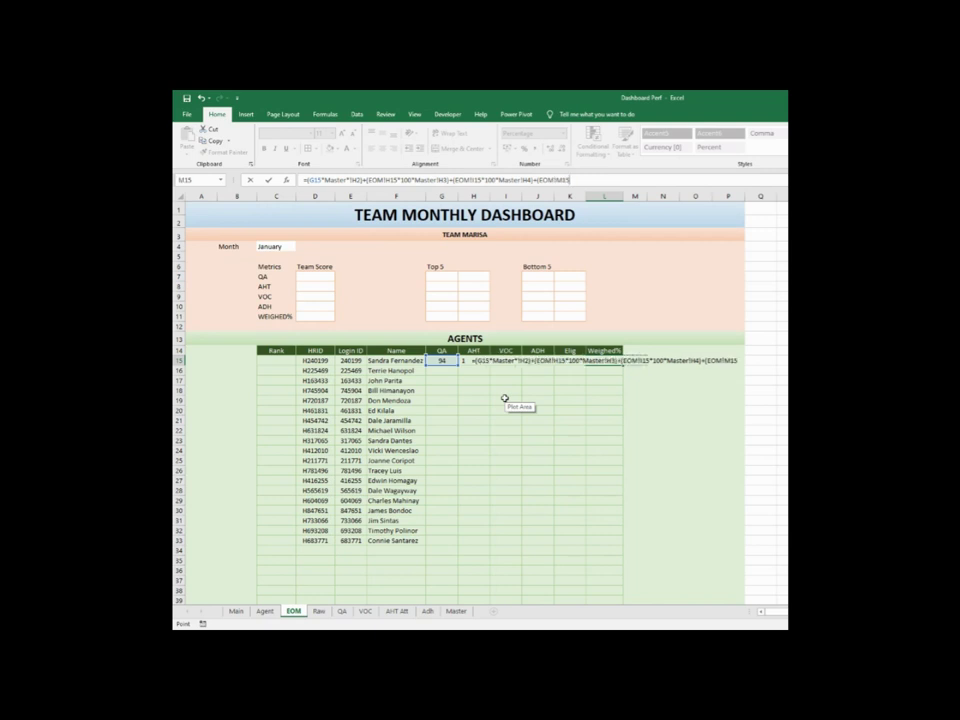
{"action": "key", "text": "Left"}
{"action": "key", "text": "Left"}
{"action": "key", "text": "Left"}
{"action": "key", "text": "Left"}
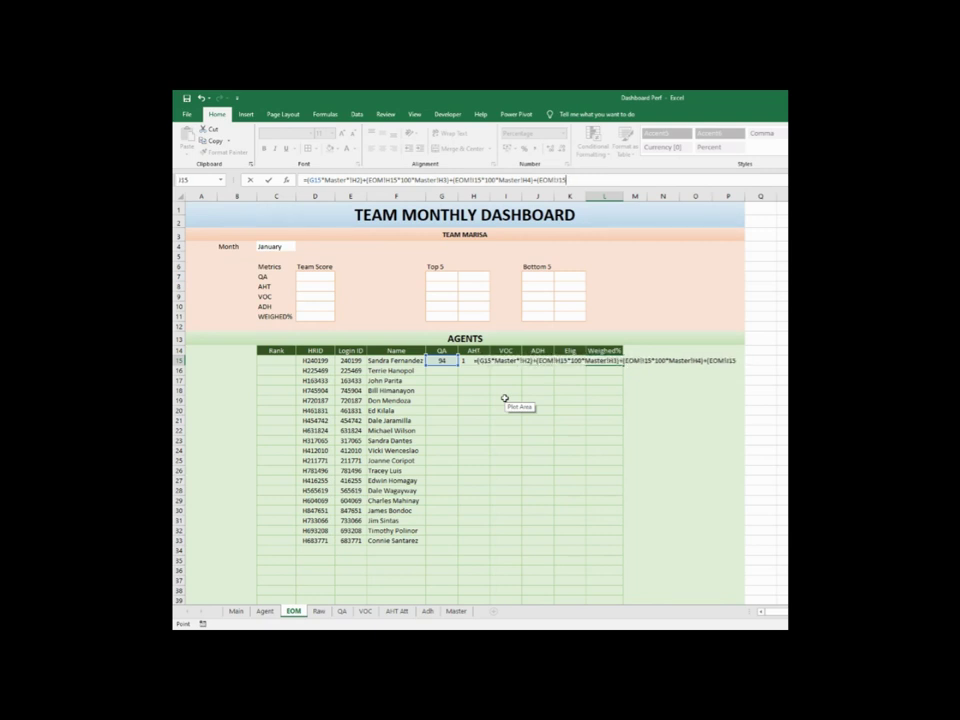
{"action": "type", "text": "*"}
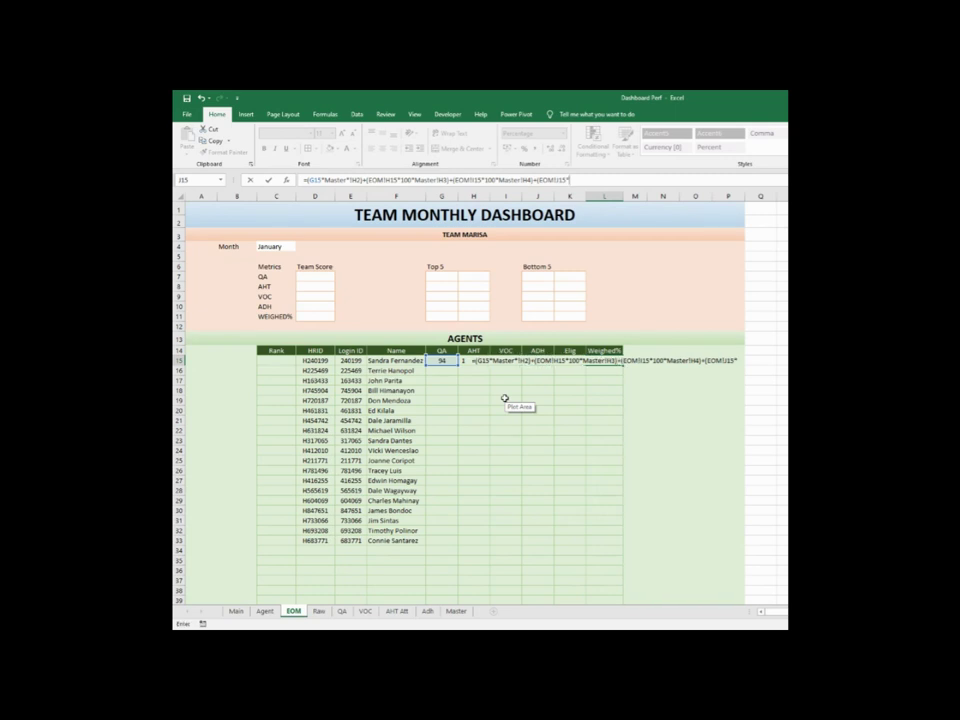
{"action": "left_click", "coordinate": [449, 617]}
{"action": "left_click", "coordinate": [543, 247]}
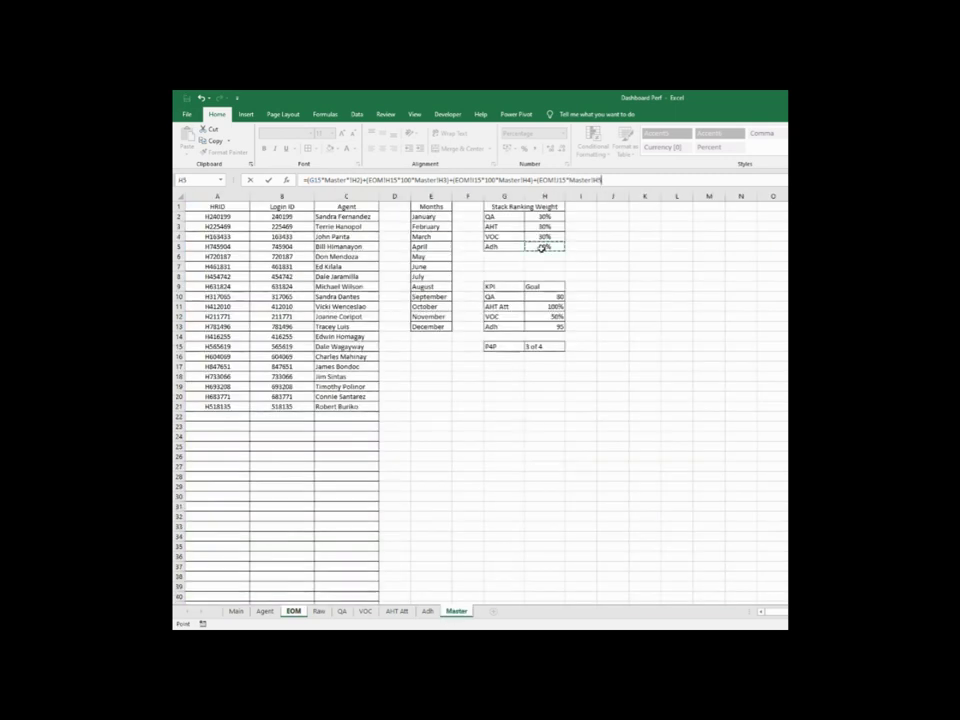
{"action": "type", "text": ")"}
{"action": "key", "text": "Return"}
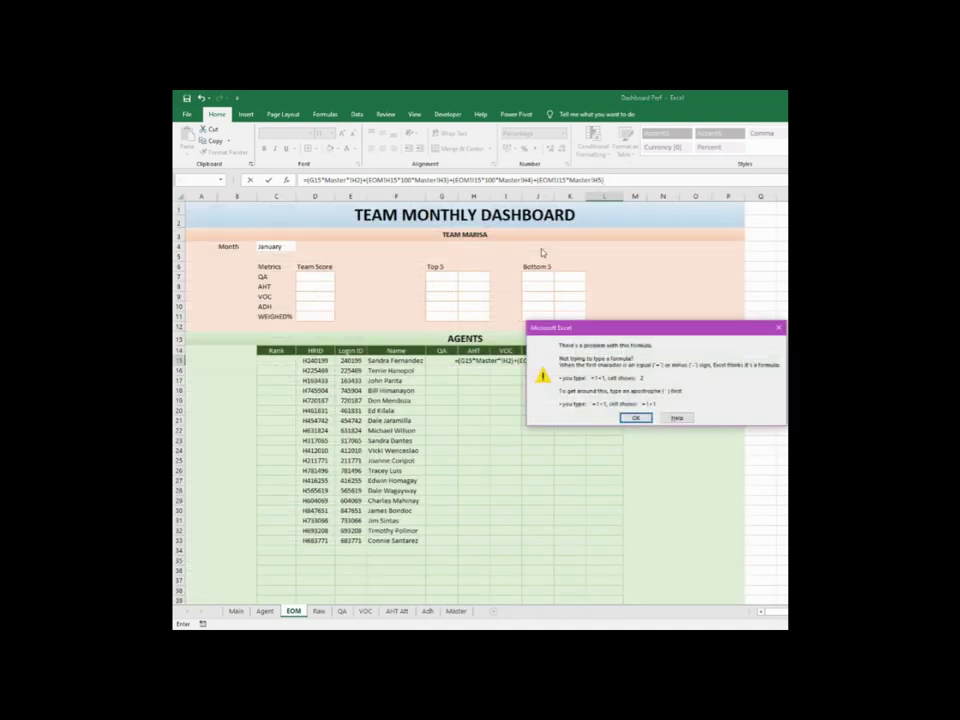
{"action": "left_click", "coordinate": [635, 418]}
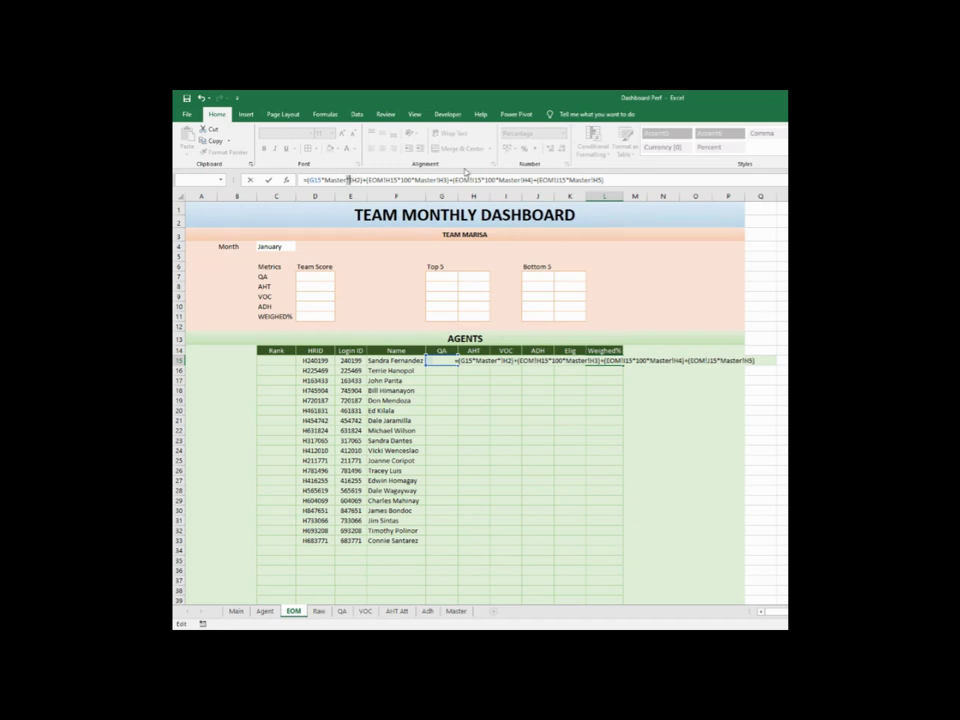
Remove the EOM! prefixes so the formula uses H15, I15 and J15, then commit it
{"action": "left_click", "coordinate": [347, 179]}
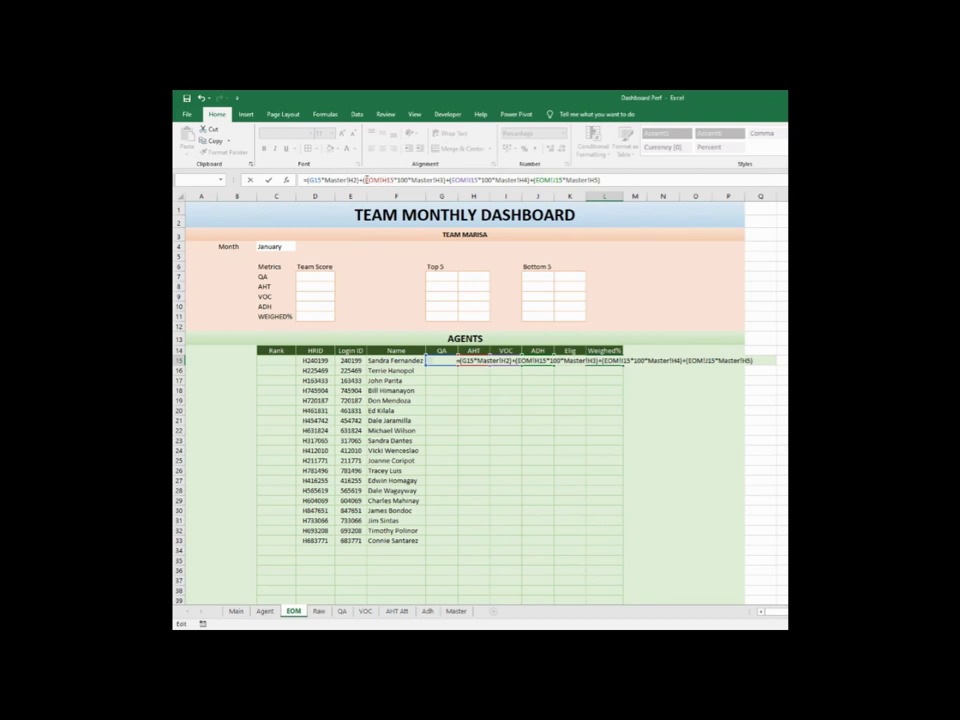
{"action": "left_click_drag", "start_coordinate": [366, 180], "coordinate": [381, 180]}
{"action": "type", "text": "H"}
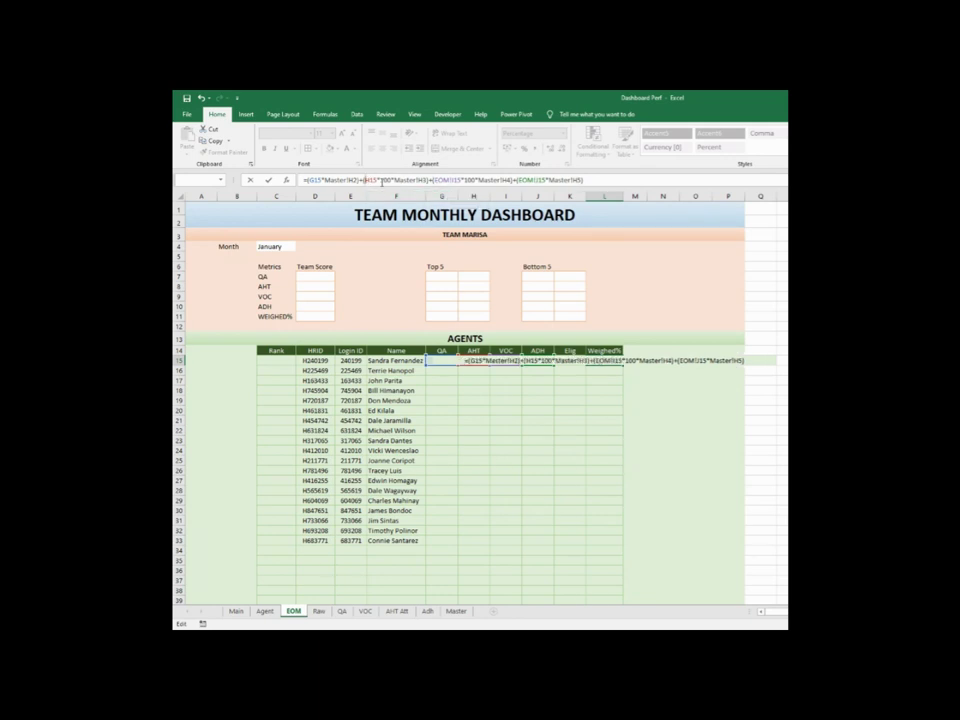
{"action": "left_click_drag", "start_coordinate": [434, 180], "coordinate": [456, 180]}
{"action": "type", "text": "I"}
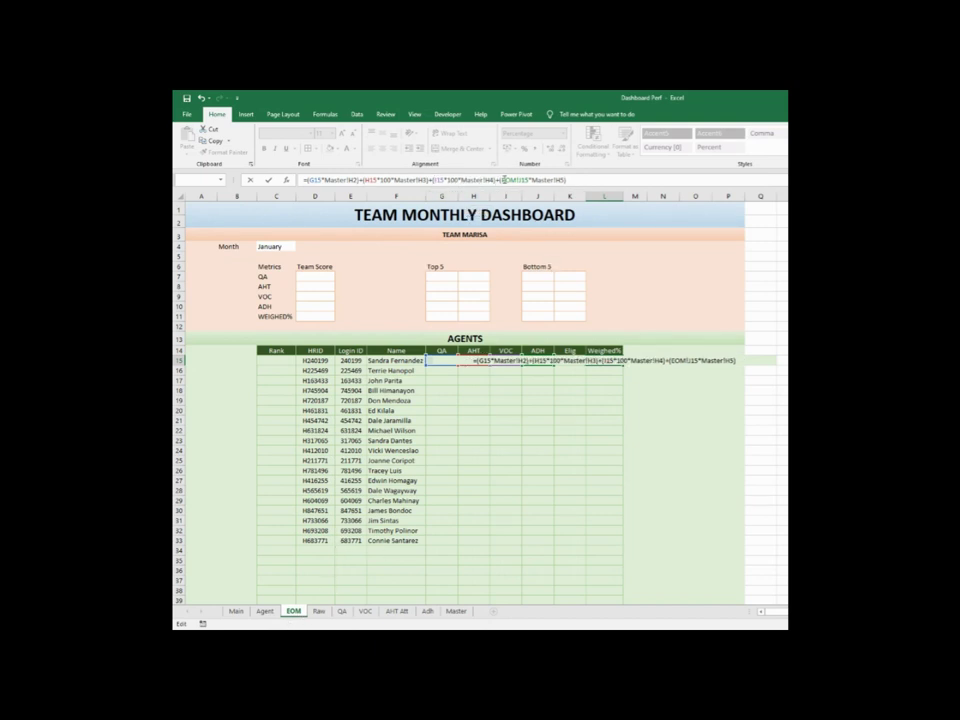
{"action": "left_click_drag", "start_coordinate": [502, 180], "coordinate": [517, 180]}
{"action": "type", "text": "I"}
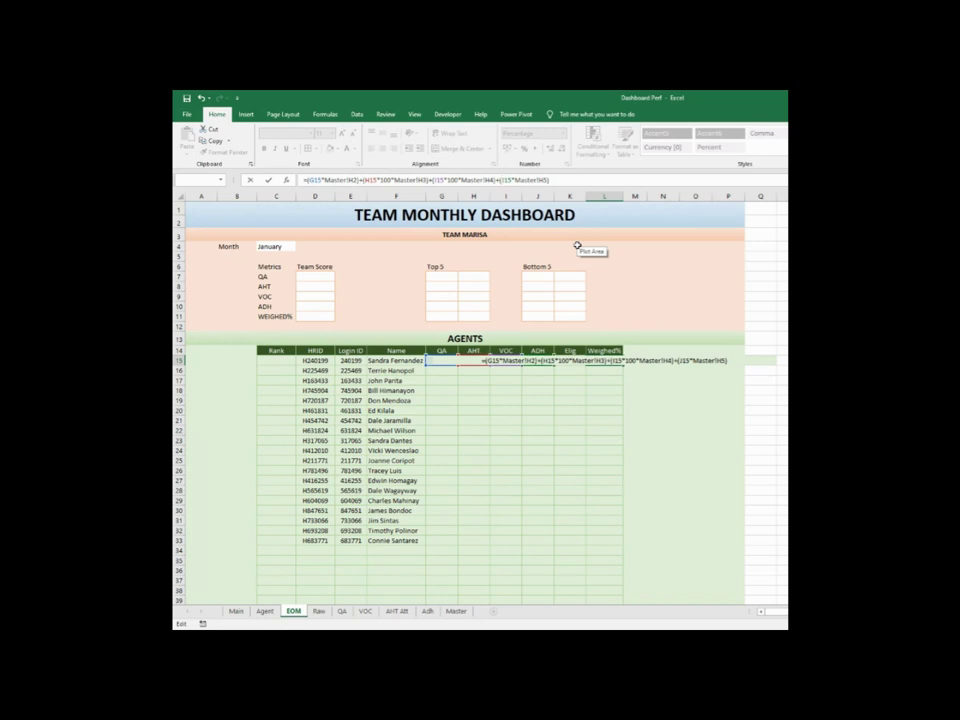
{"action": "key", "text": "ctrl+Return"}
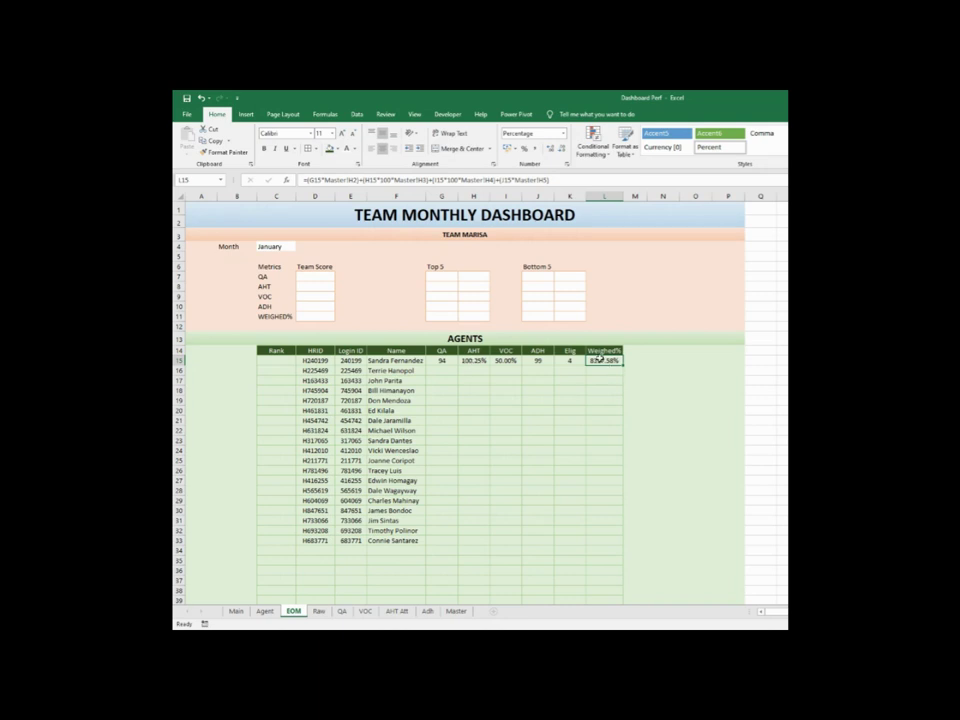
Paste only J15's formatting onto the Weighed% cell L15
{"action": "left_click_drag", "start_coordinate": [591, 360], "coordinate": [606, 400]}
{"action": "left_click", "coordinate": [538, 360]}
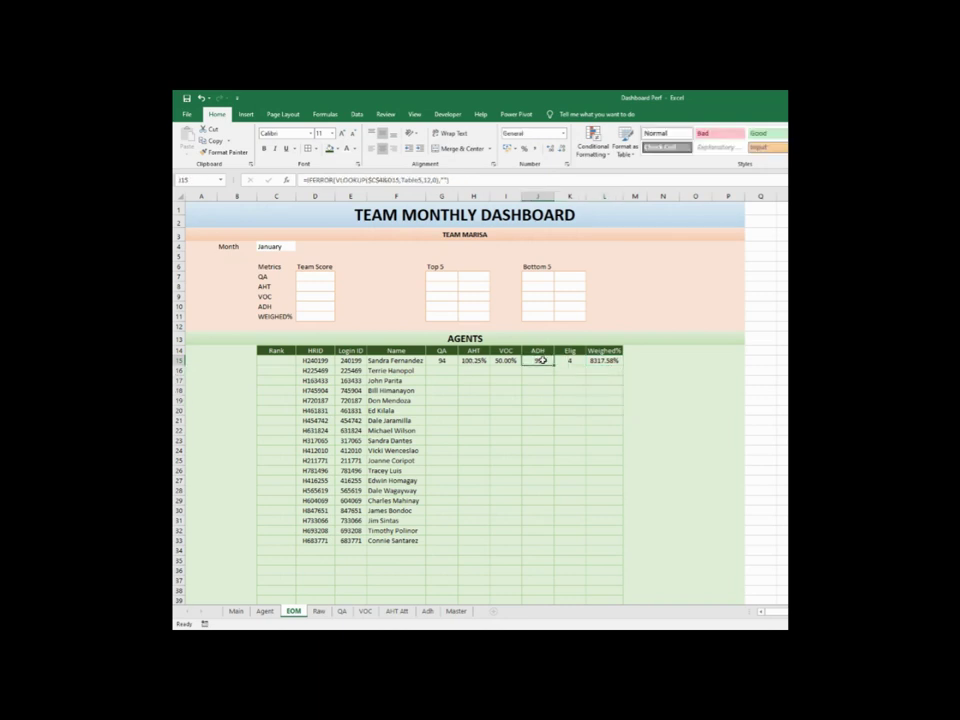
{"action": "key", "text": "ctrl+c"}
{"action": "left_click", "coordinate": [611, 359]}
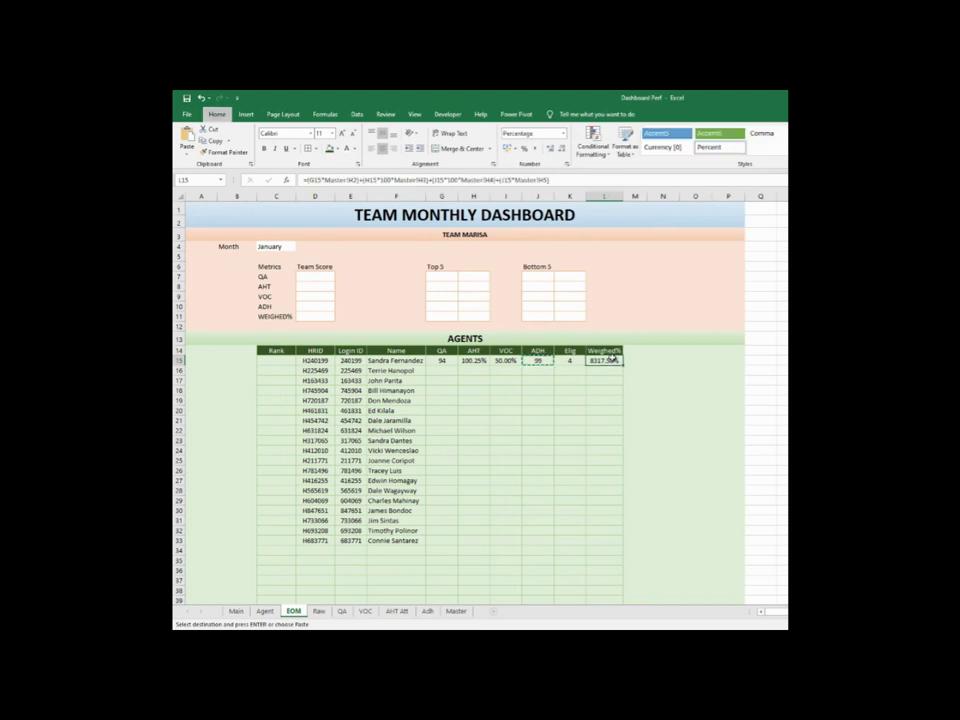
{"action": "key", "text": "ctrl+alt+v"}
{"action": "key", "text": "Return"}
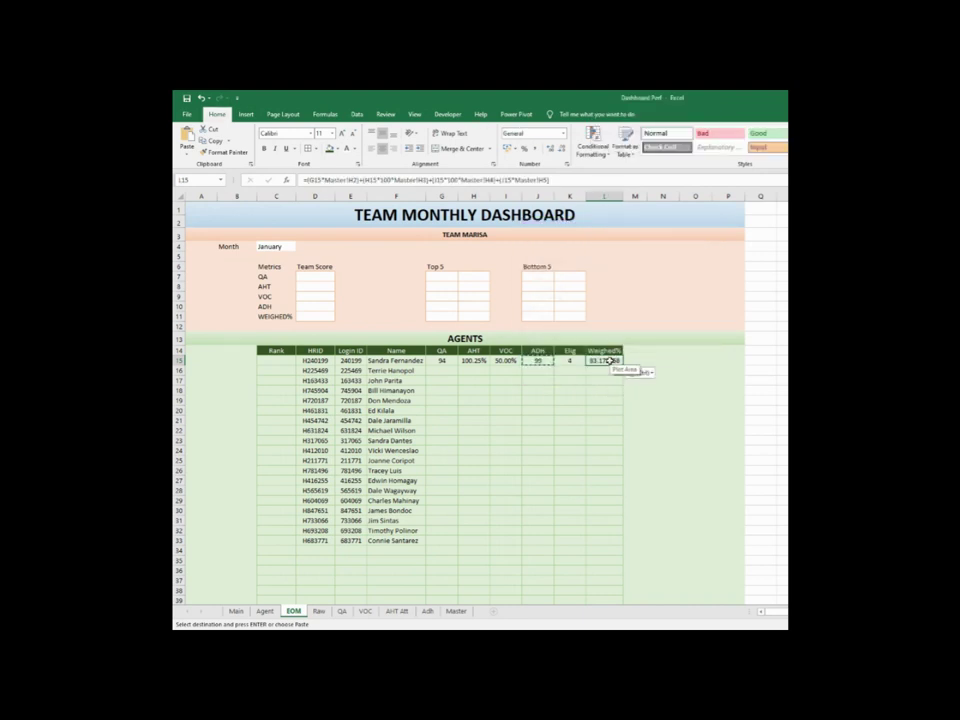
Decrease L15's decimals until it reads 83.18
{"action": "left_click", "coordinate": [473, 360]}
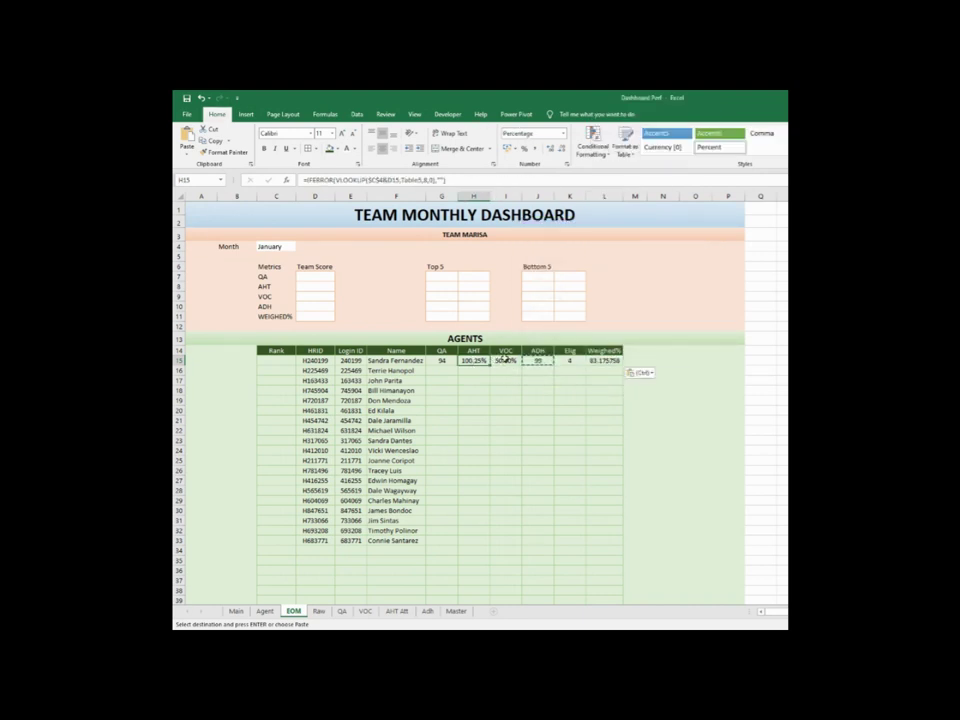
{"action": "left_click", "coordinate": [533, 429]}
{"action": "left_click_drag", "start_coordinate": [473, 360], "coordinate": [506, 360]}
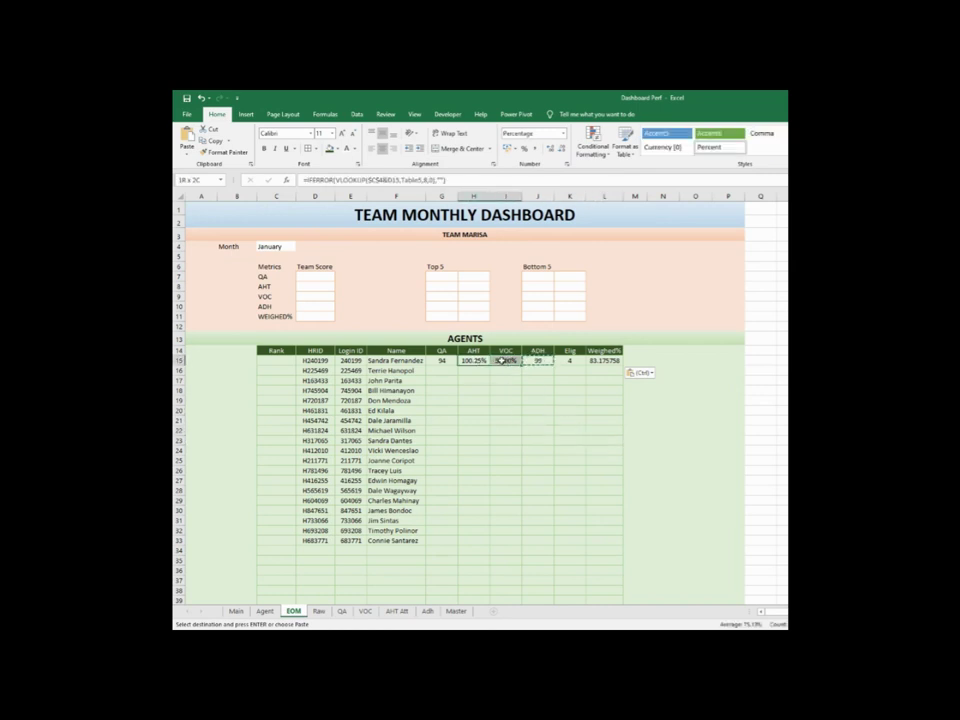
{"action": "left_click", "coordinate": [612, 487]}
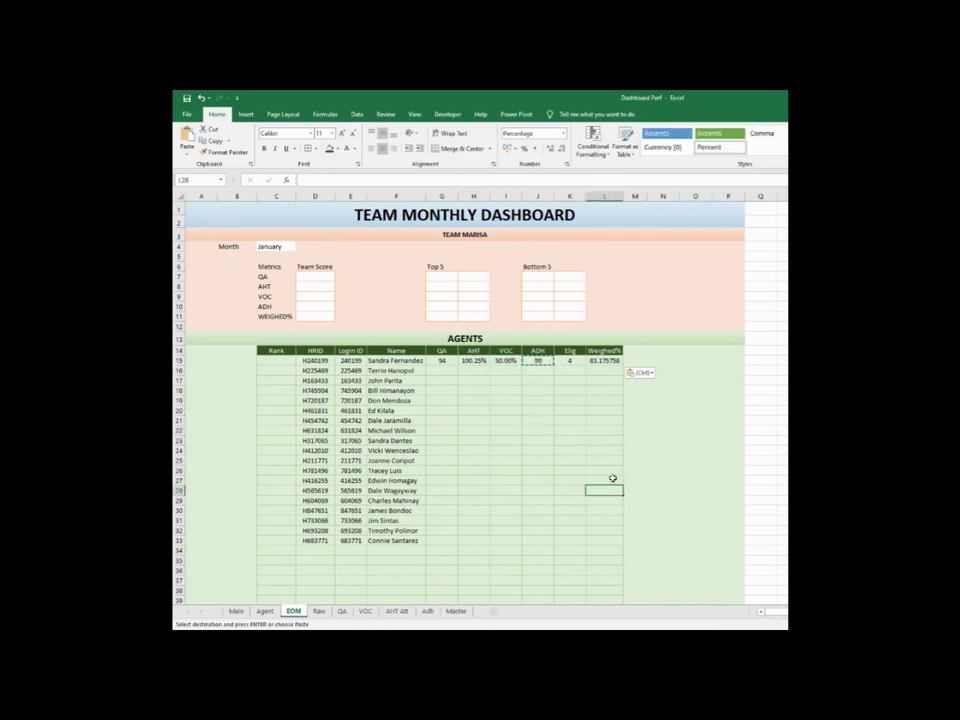
{"action": "left_click", "coordinate": [612, 361]}
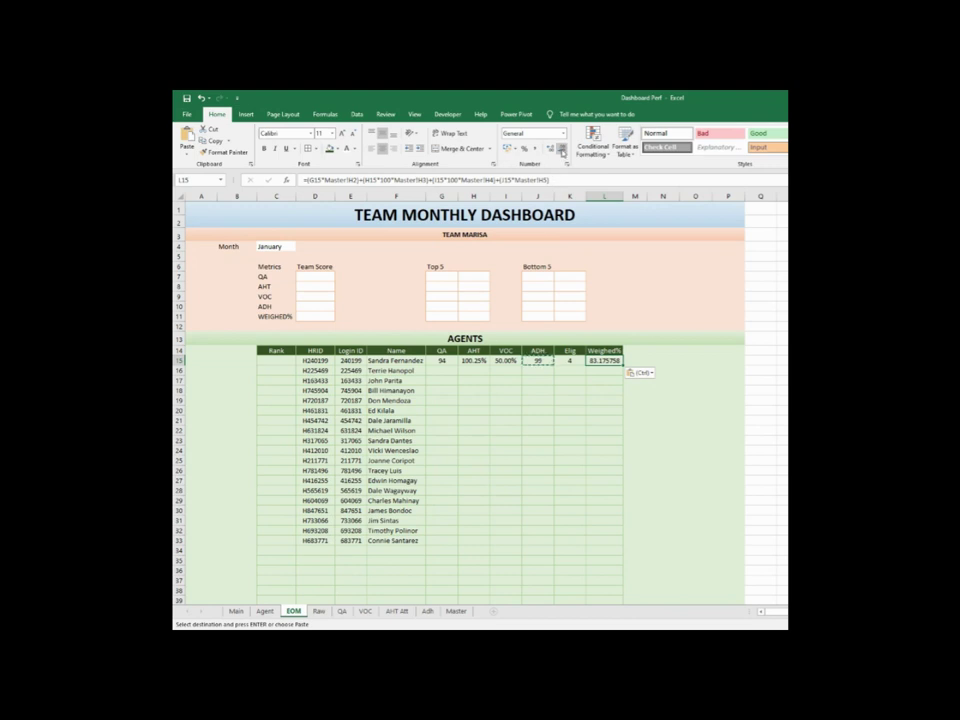
{"action": "left_click", "coordinate": [562, 149]}
{"action": "left_click", "coordinate": [562, 149]}
{"action": "left_click", "coordinate": [562, 149]}
{"action": "left_click", "coordinate": [562, 149]}
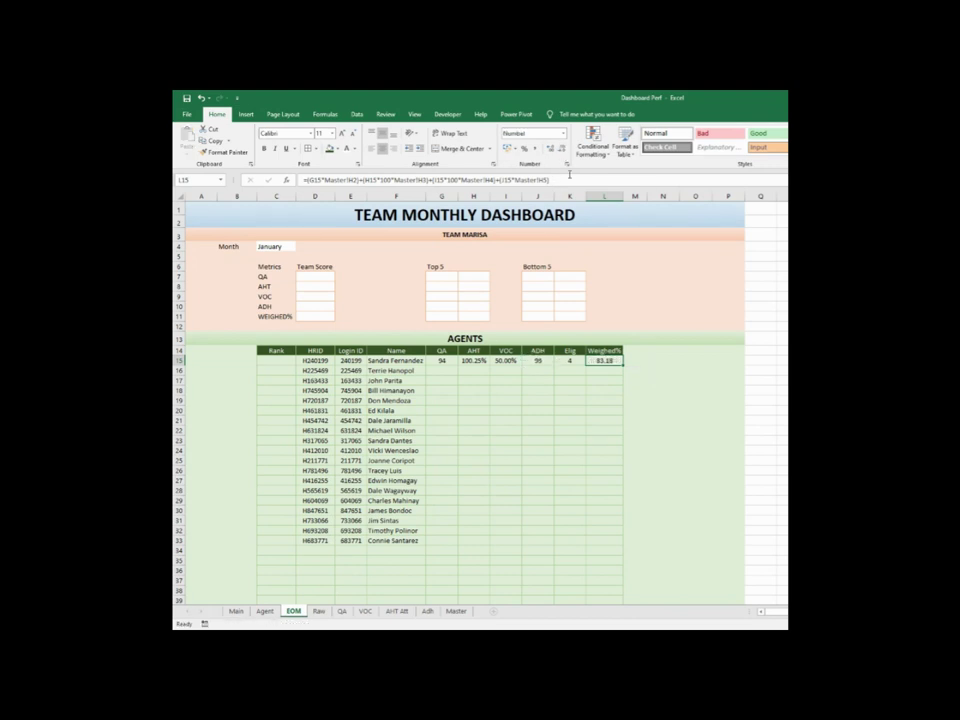
{"action": "left_click", "coordinate": [612, 451]}
{"action": "left_click", "coordinate": [604, 360]}
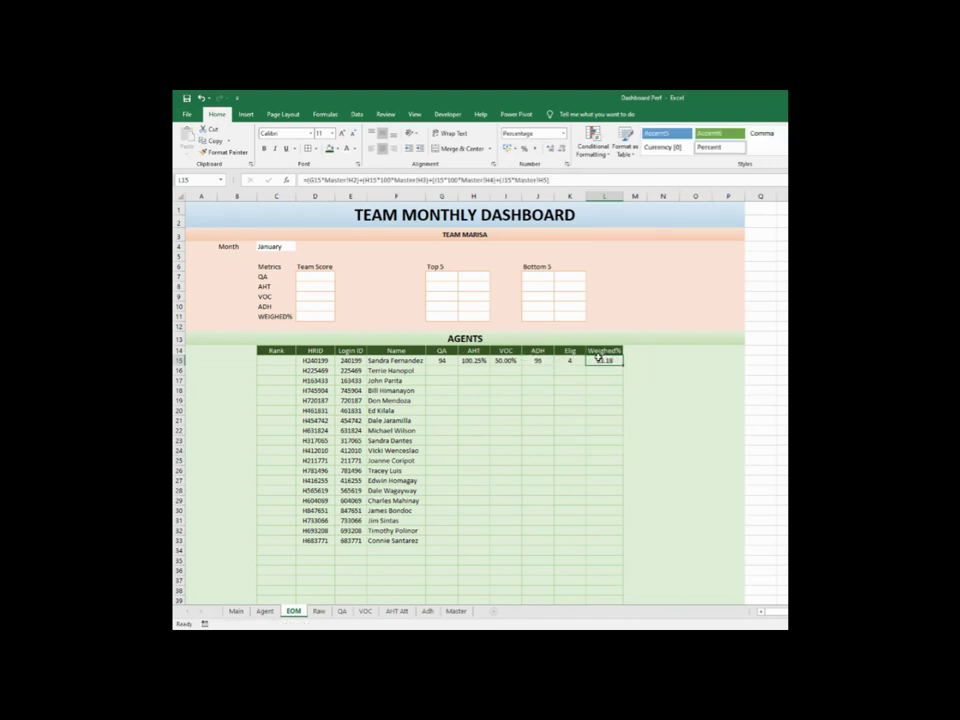
{"action": "left_click", "coordinate": [306, 179]}
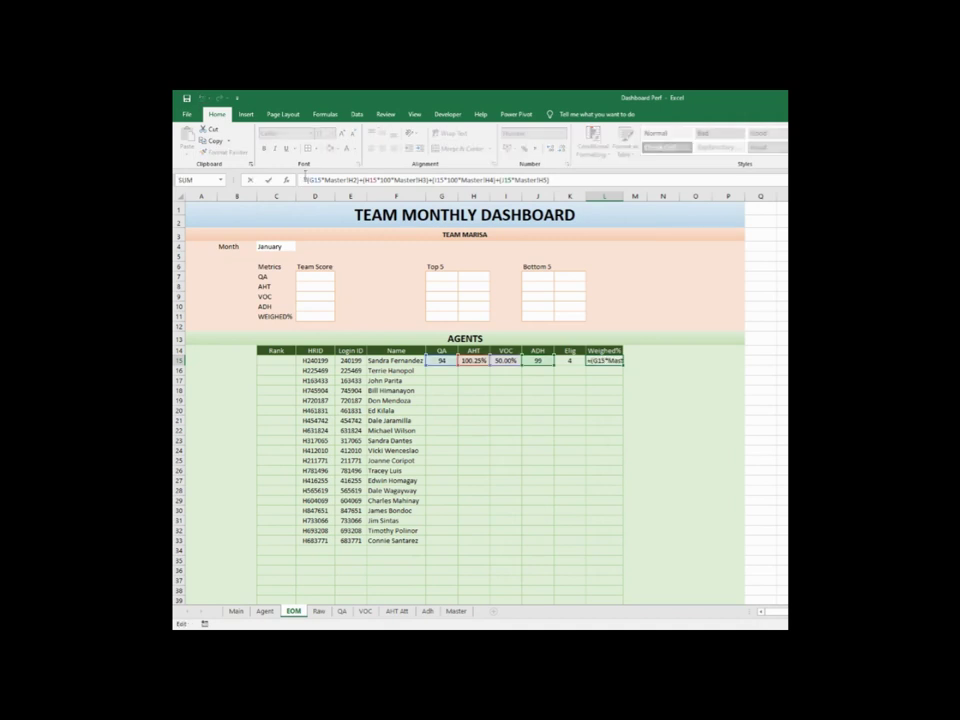
Wrap the Weighed% formula in IFERROR so errors return 0
{"action": "type", "text": "iferror("}
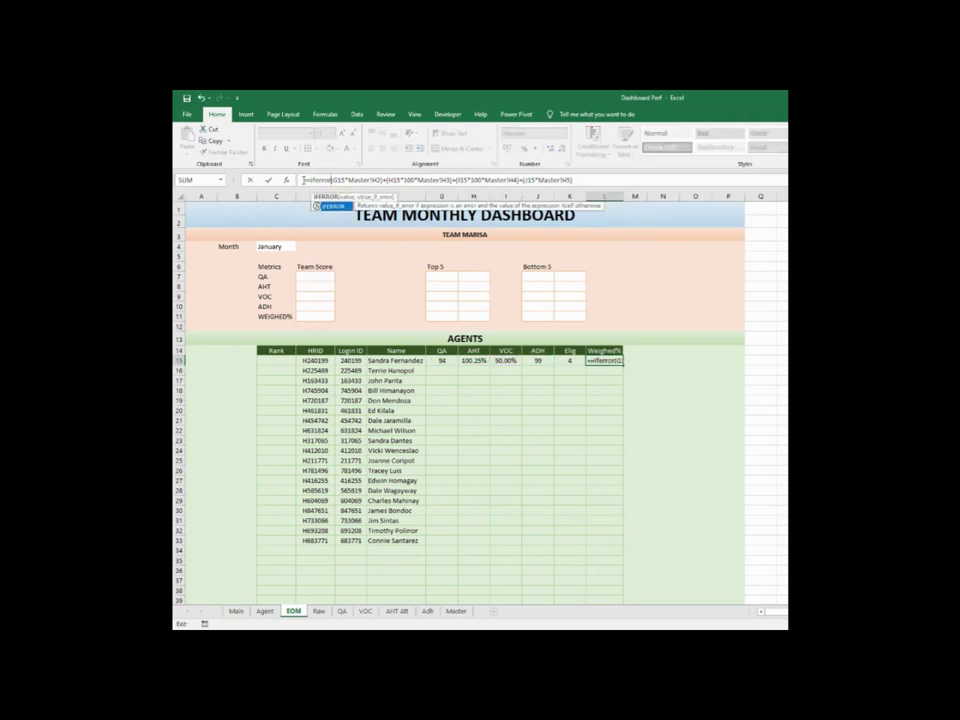
{"action": "left_click", "coordinate": [313, 181]}
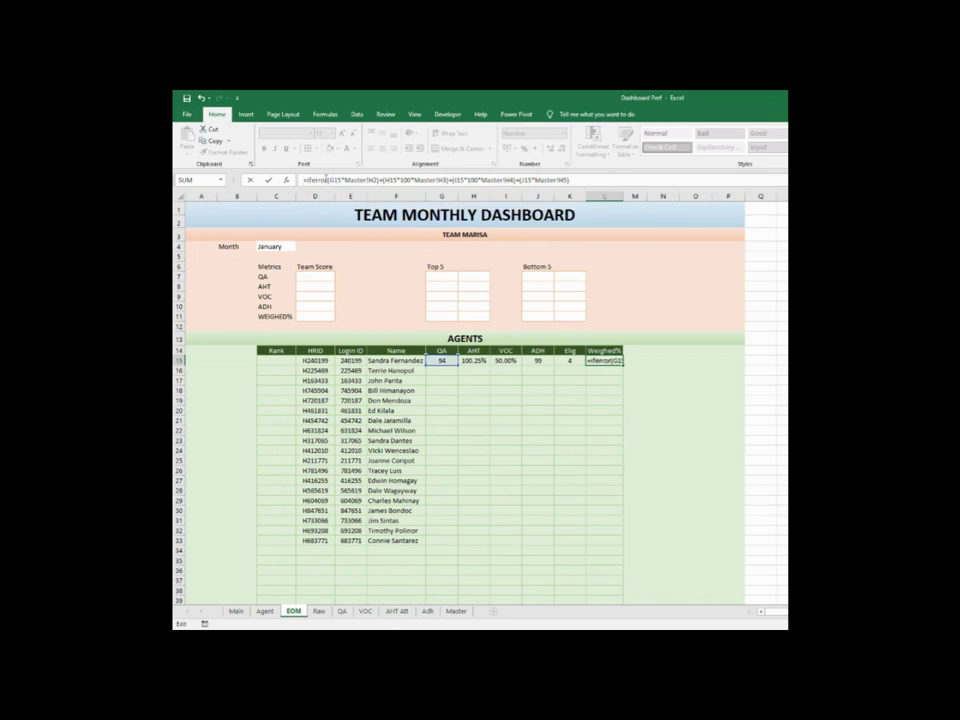
{"action": "left_click", "coordinate": [328, 180]}
{"action": "type", "text": "("}
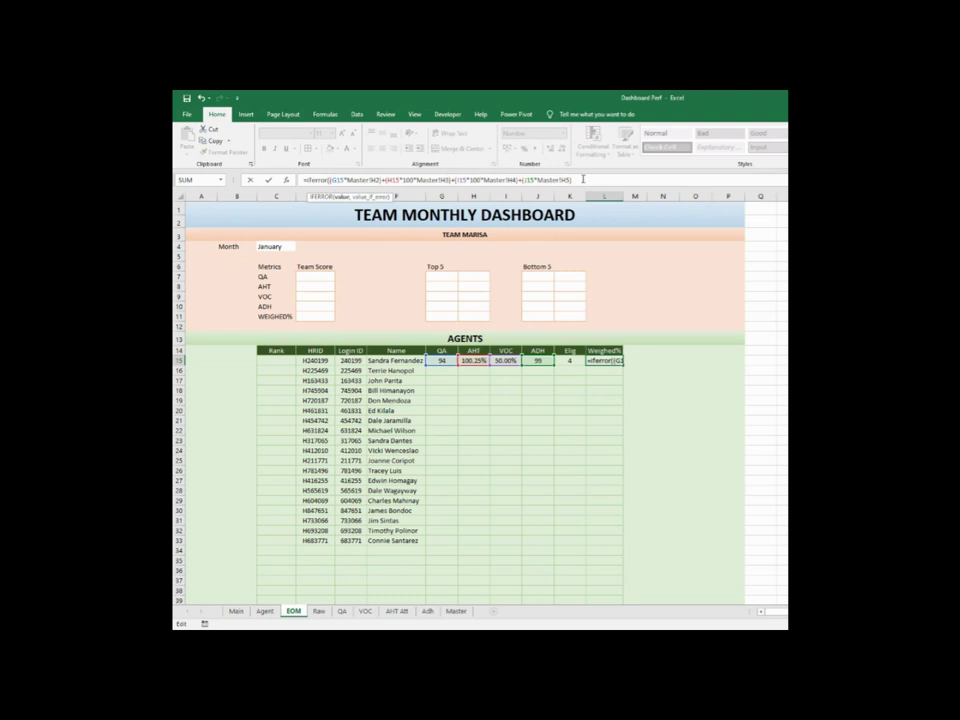
{"action": "left_click", "coordinate": [581, 179]}
{"action": "type", "text": "),0)"}
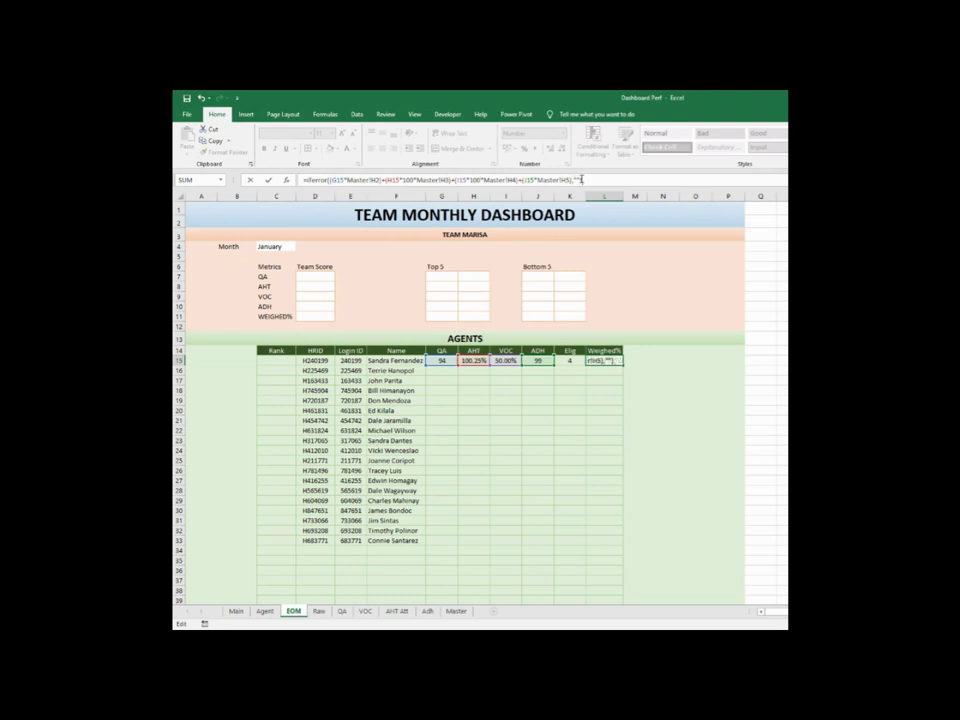
{"action": "key", "text": "Return"}
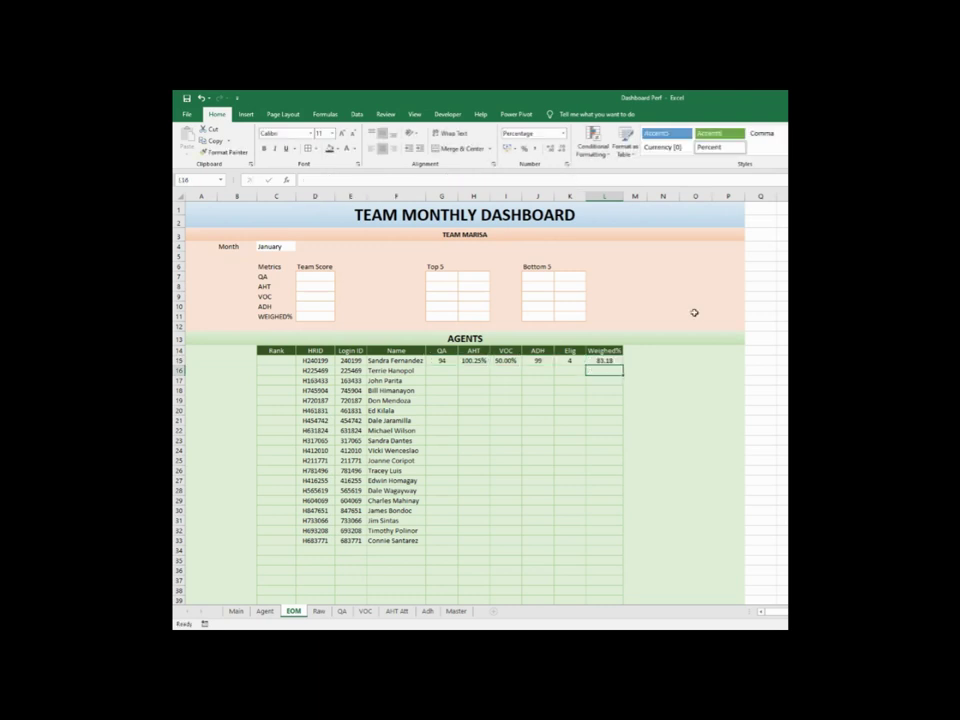
Review the QA, AHT, VOC and Weighed% formulas in row 15
{"action": "left_click", "coordinate": [449, 352]}
{"action": "left_click", "coordinate": [449, 361]}
{"action": "left_click", "coordinate": [476, 361]}
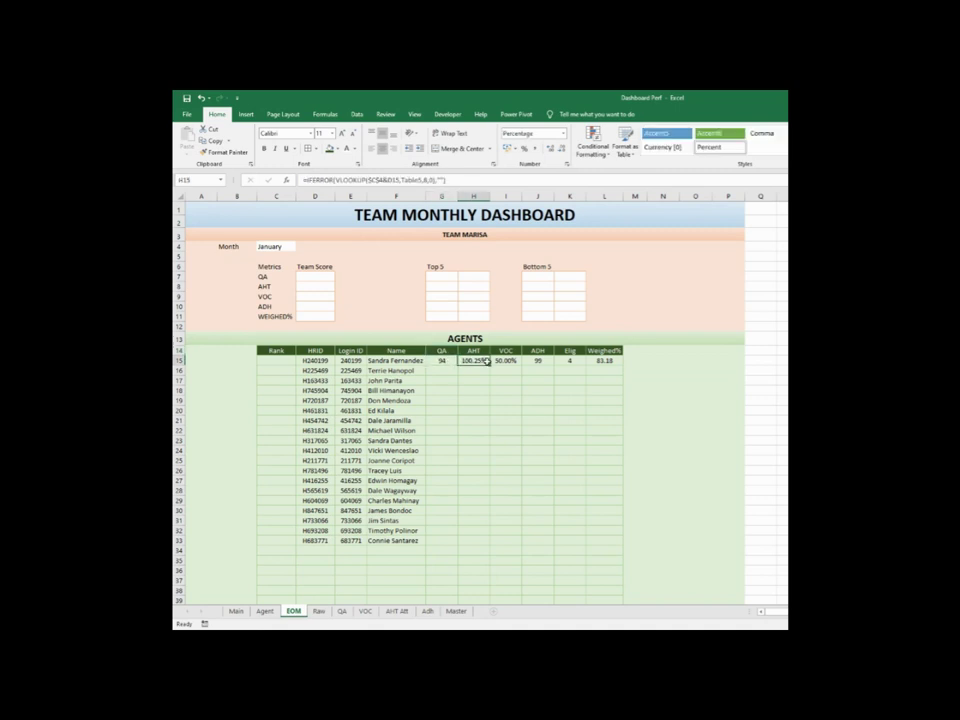
{"action": "left_click", "coordinate": [514, 361]}
{"action": "left_click", "coordinate": [604, 361]}
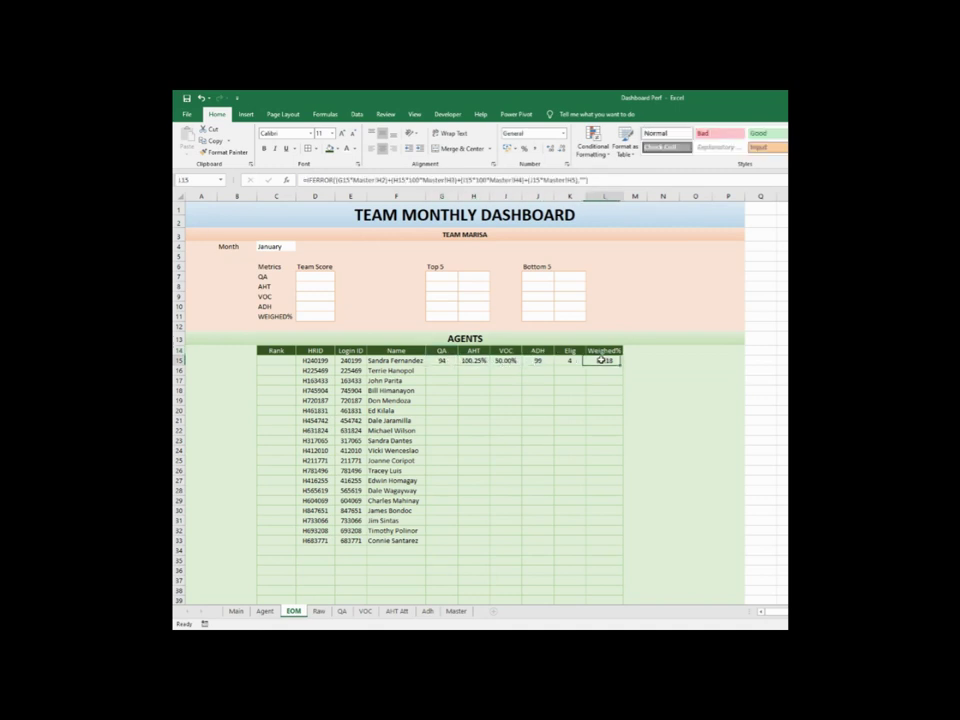
{"action": "left_click", "coordinate": [474, 361]}
{"action": "left_click", "coordinate": [449, 362]}
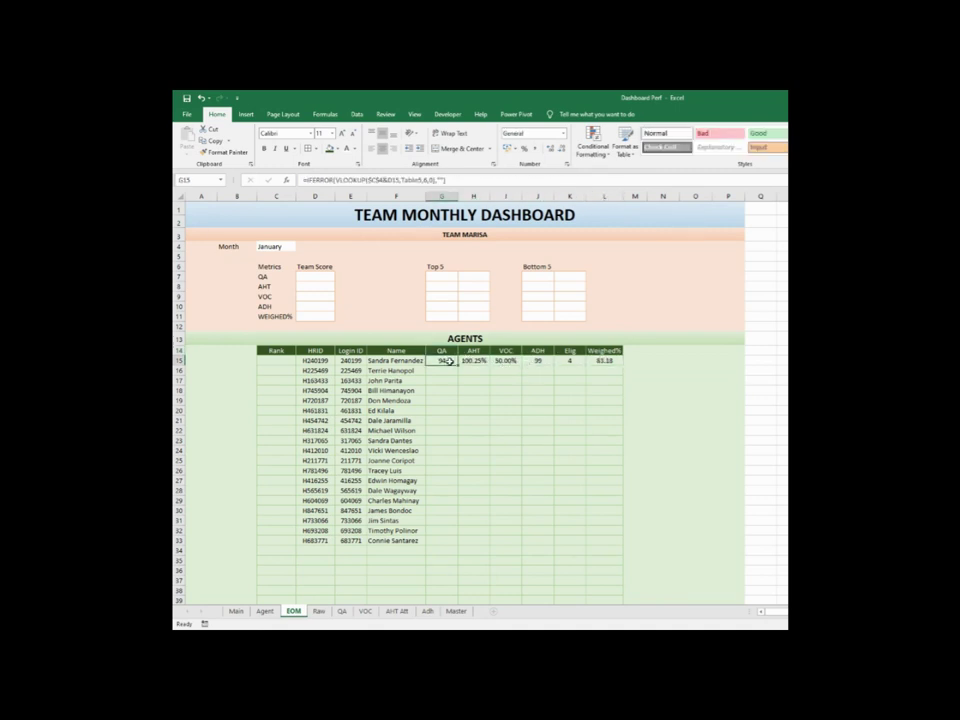
{"action": "left_click", "coordinate": [604, 361]}
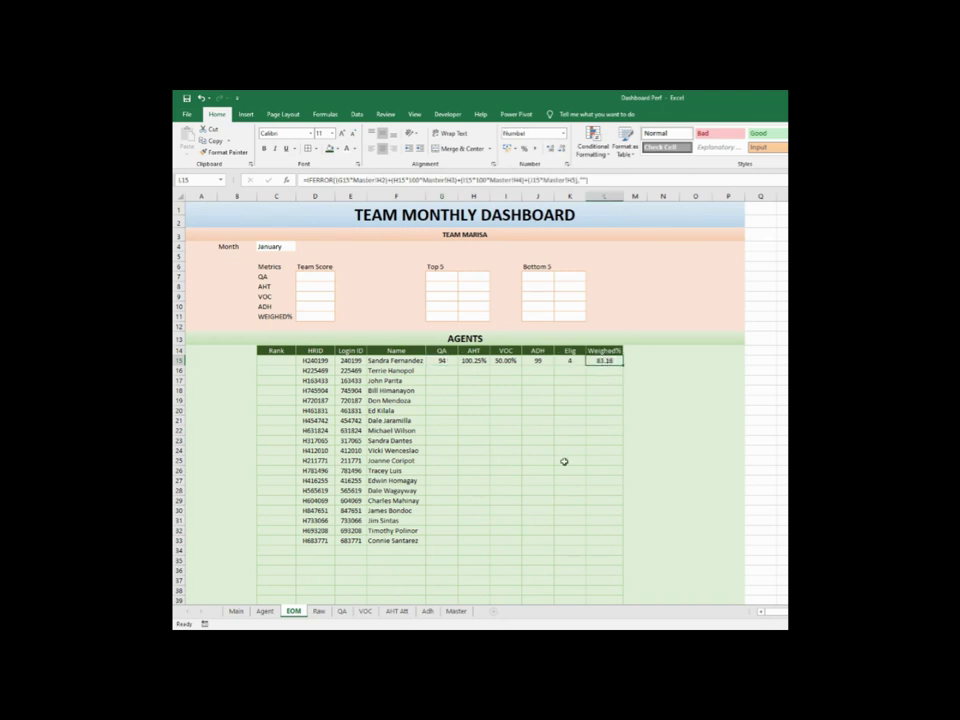
Make the Master!H2 to H5 weight references absolute with F4
{"action": "left_click", "coordinate": [379, 181]}
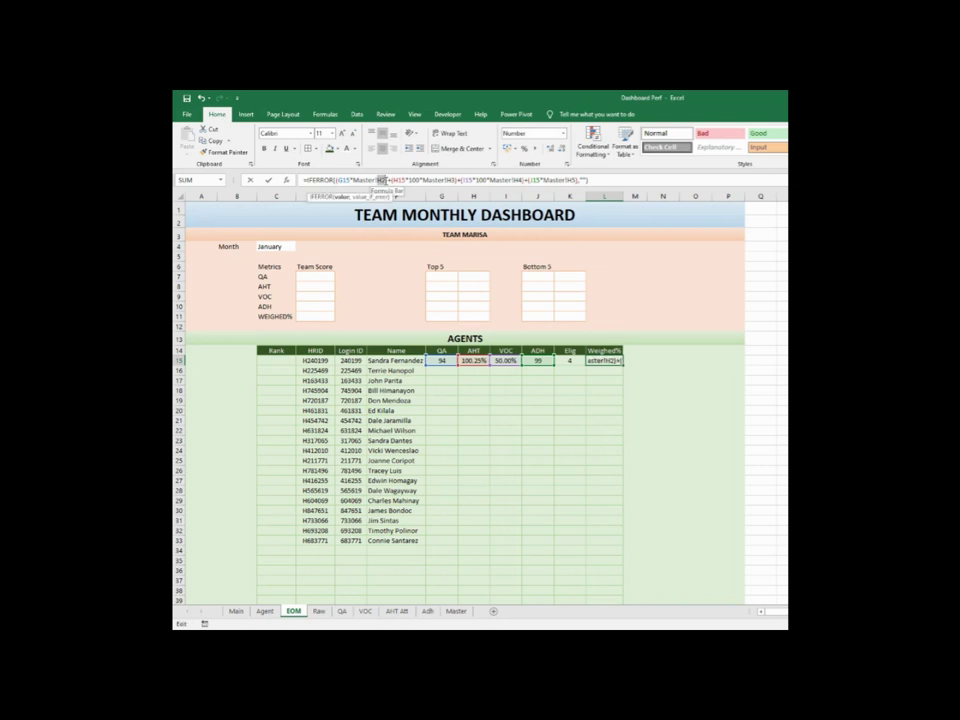
{"action": "key", "text": "F4"}
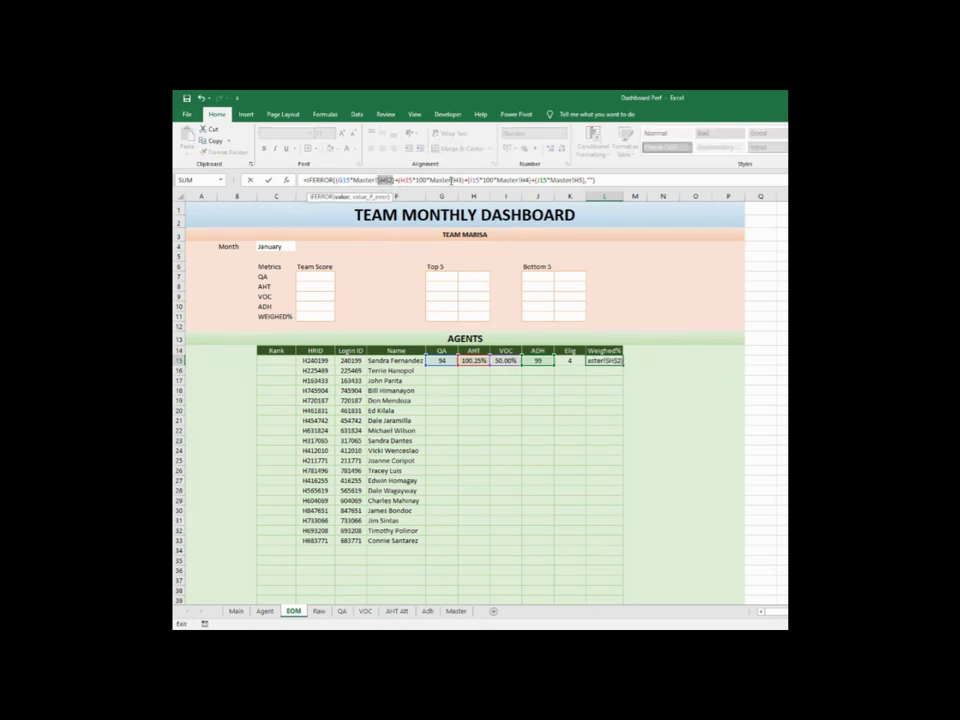
{"action": "left_click_drag", "start_coordinate": [455, 180], "coordinate": [462, 180]}
{"action": "key", "text": "F4"}
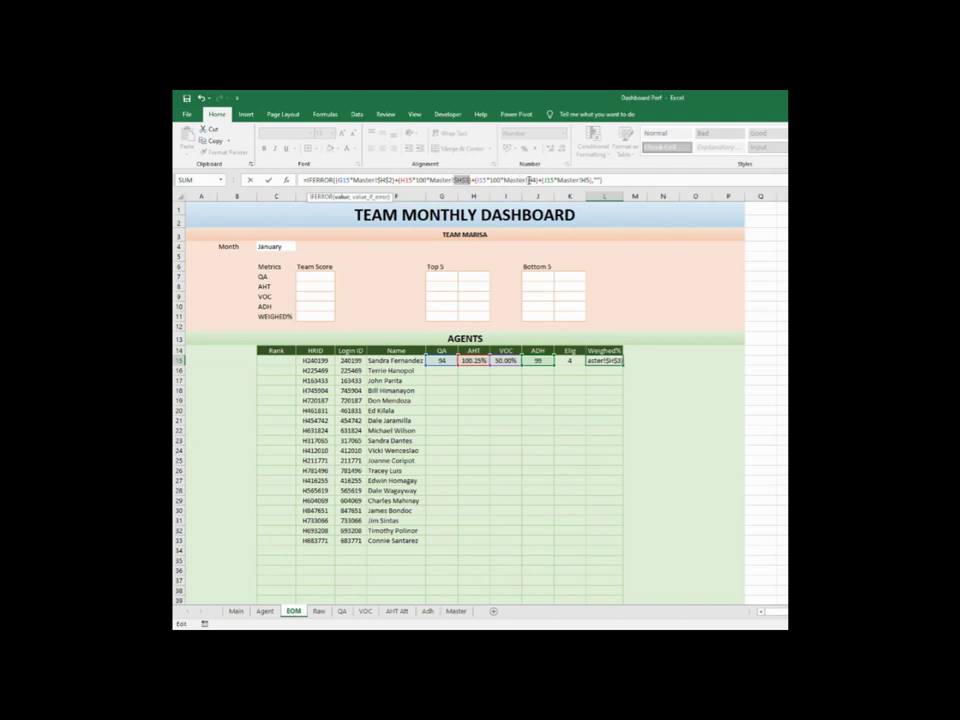
{"action": "left_click_drag", "start_coordinate": [528, 180], "coordinate": [599, 180]}
{"action": "key", "text": "F4"}
{"action": "key", "text": "F4"}
{"action": "left_click", "coordinate": [591, 180]}
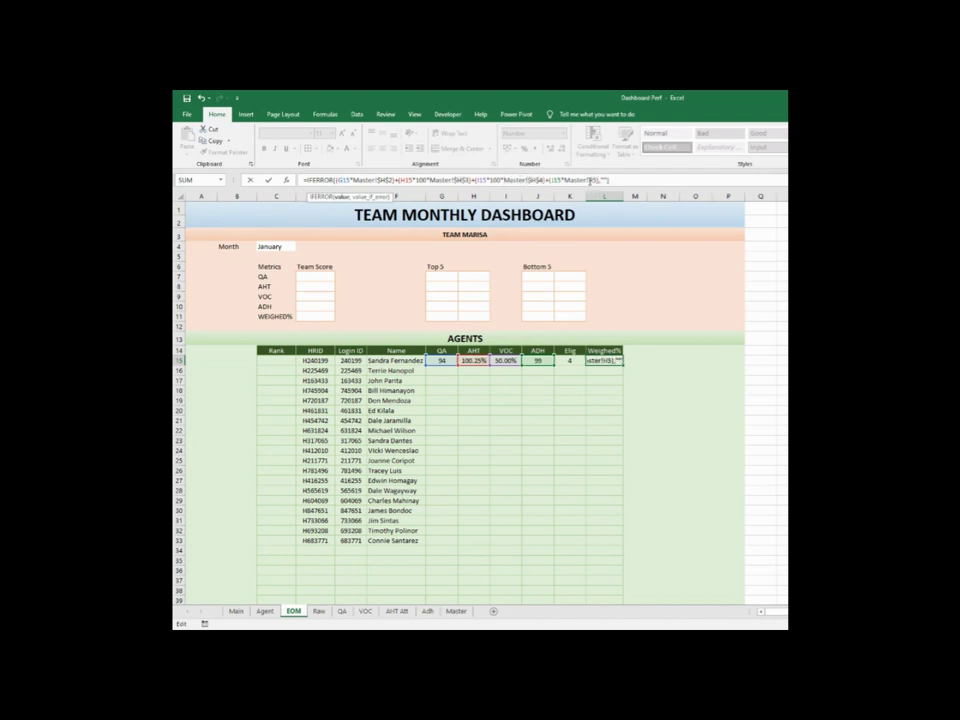
{"action": "type", "text": "5"}
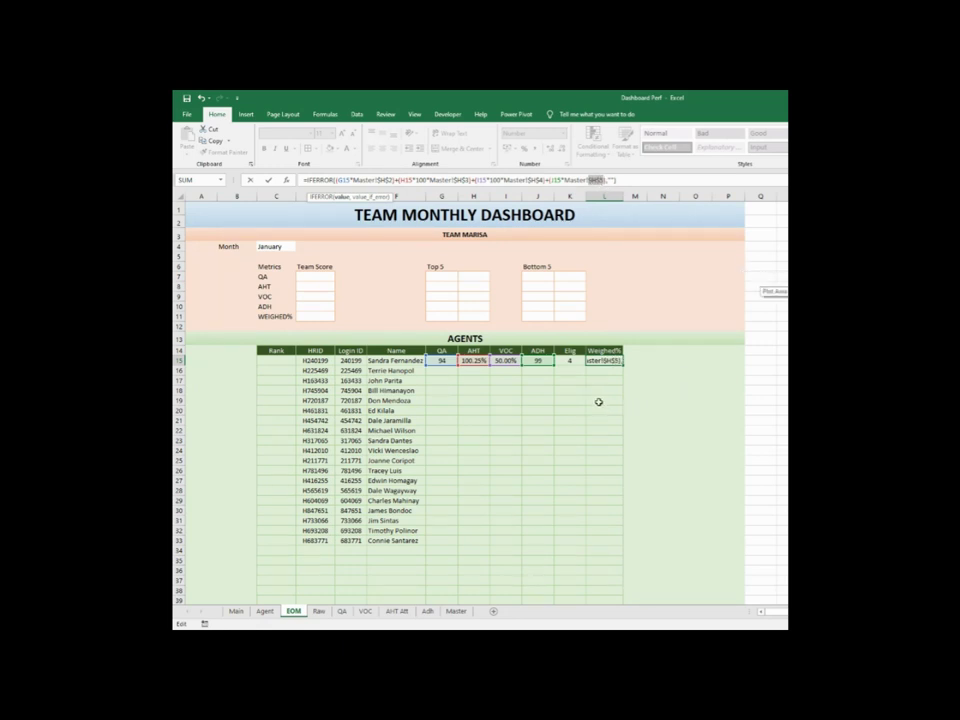
{"action": "left_click", "coordinate": [601, 181]}
{"action": "key", "text": "Return"}
Fill the G15:L15 formulas down for all agents to row 33
{"action": "left_click_drag", "start_coordinate": [441, 361], "coordinate": [618, 362]}
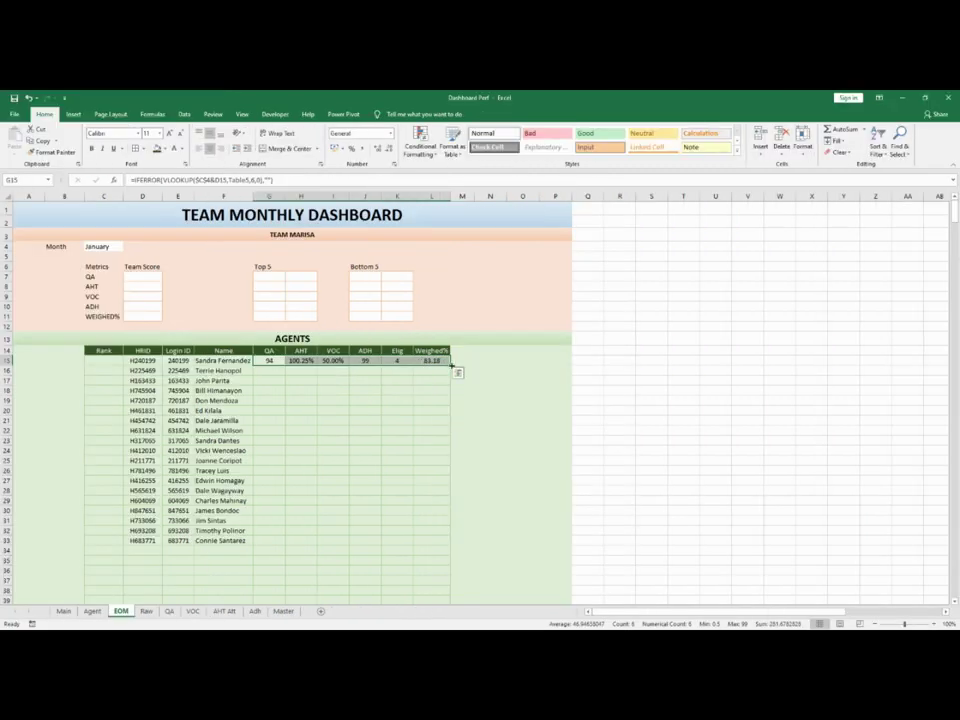
{"action": "double_click", "coordinate": [451, 365]}
{"action": "left_click", "coordinate": [333, 520]}
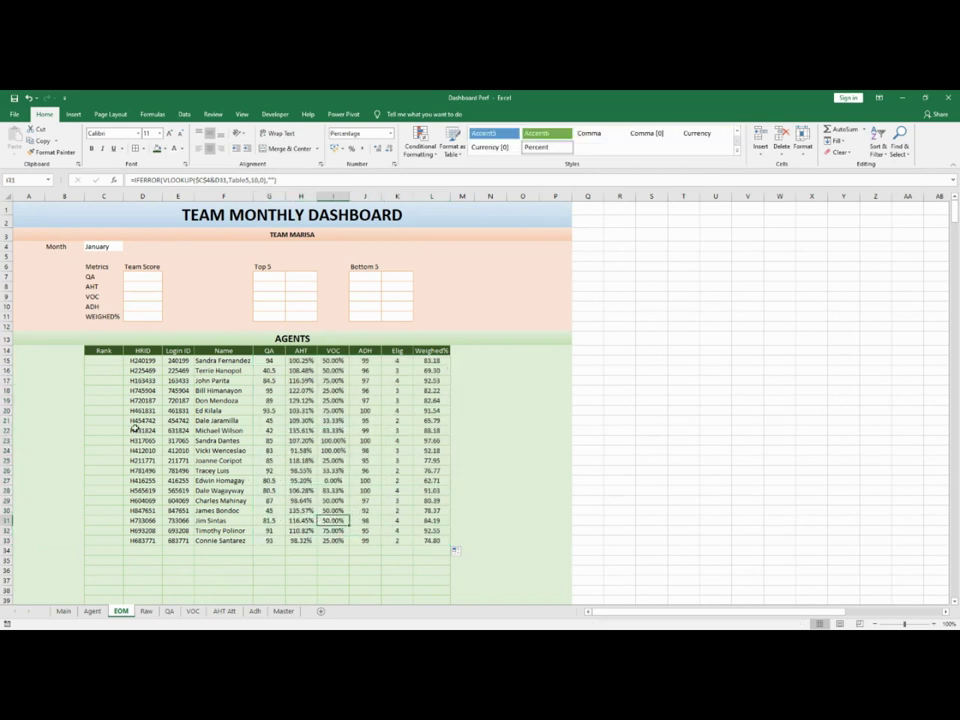
Enter =RANK(L15,$L$15:$L$33) in C15
{"action": "left_click", "coordinate": [98, 361]}
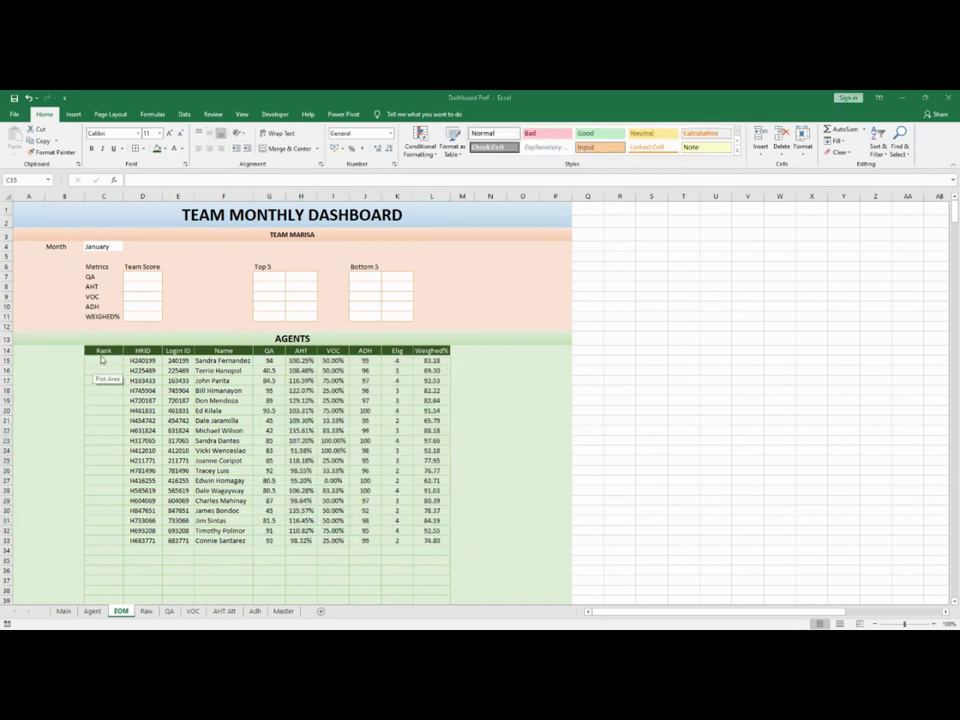
{"action": "type", "text": "=rank"}
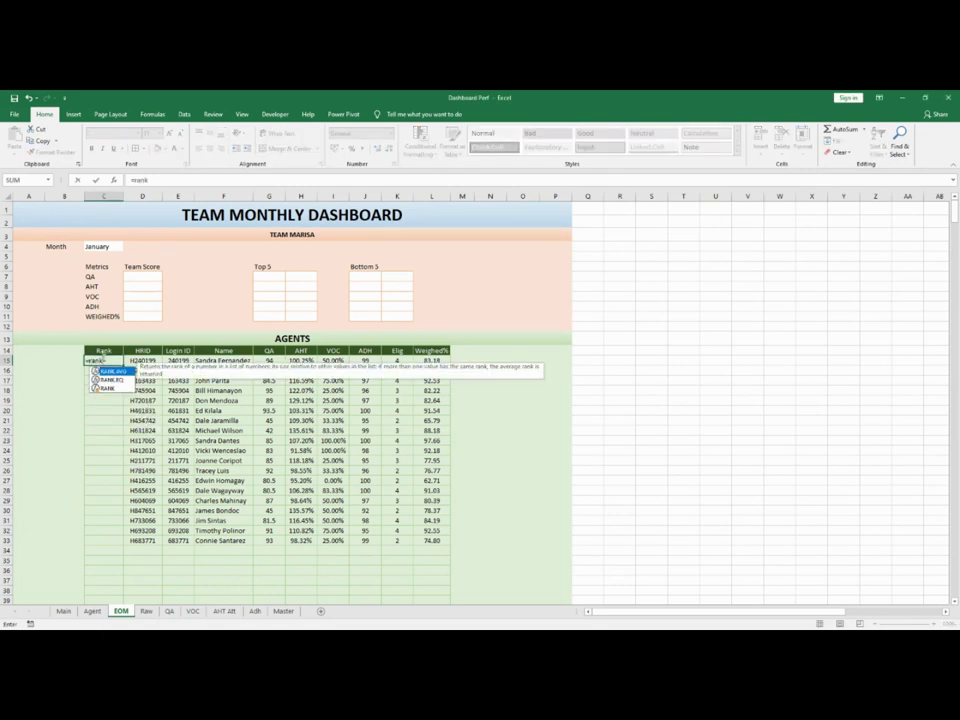
{"action": "type", "text": "("}
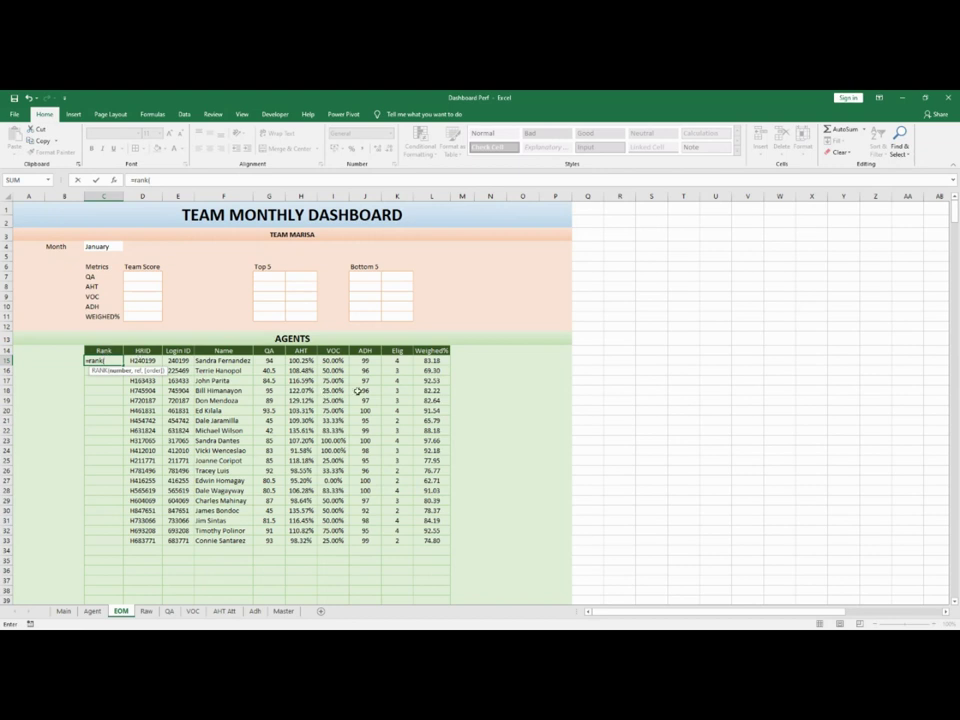
{"action": "left_click", "coordinate": [430, 362]}
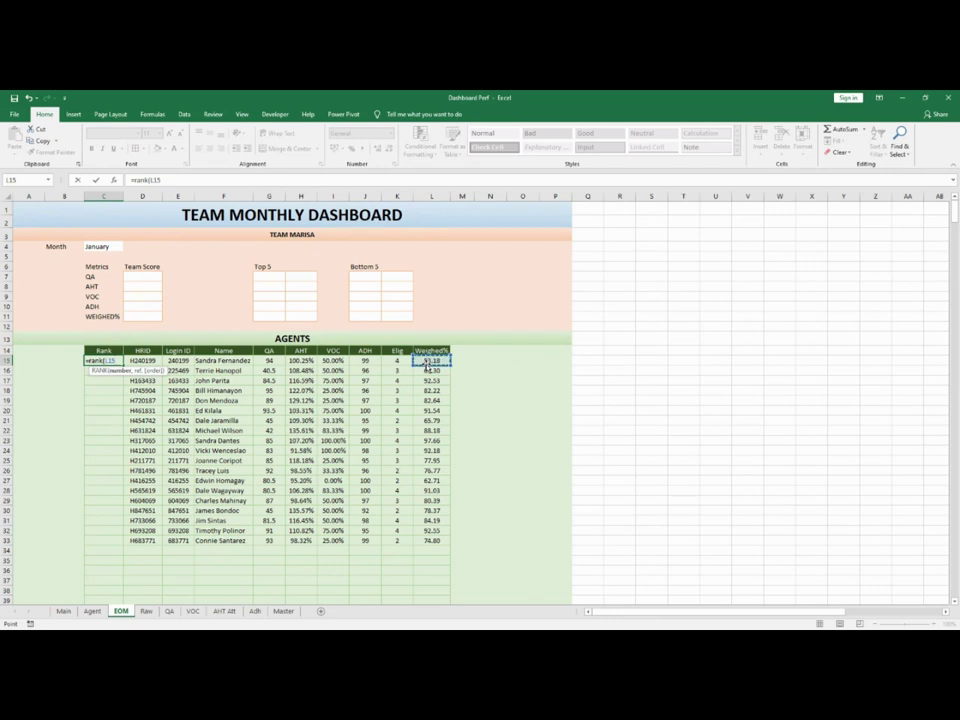
{"action": "type", "text": ","}
{"action": "left_click_drag", "start_coordinate": [432, 540], "coordinate": [437, 360]}
{"action": "left_click", "coordinate": [208, 180]}
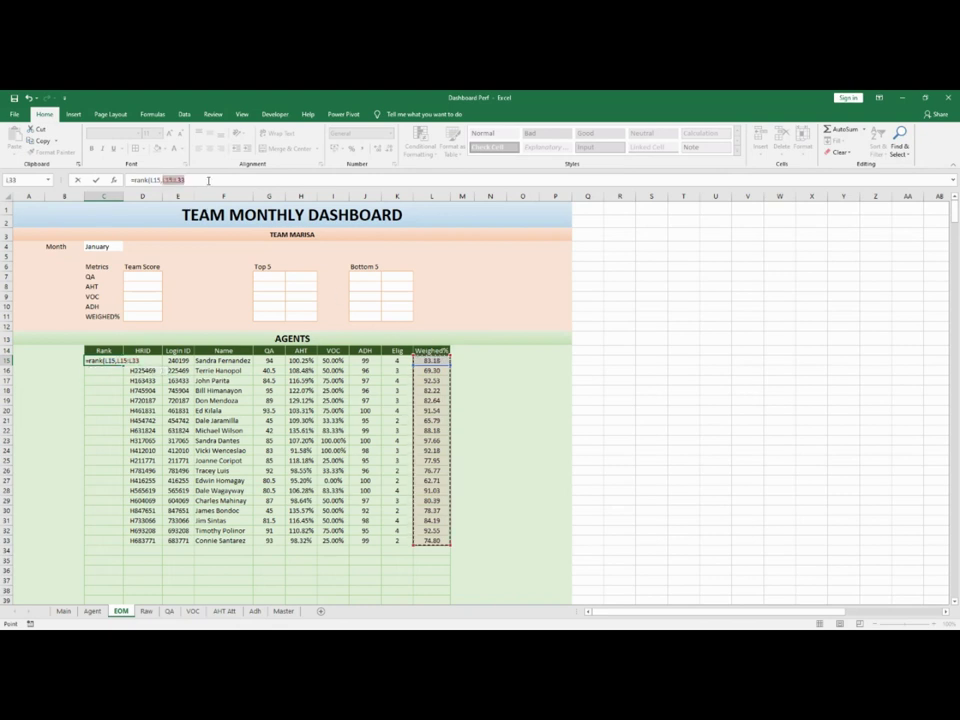
{"action": "key", "text": "F4"}
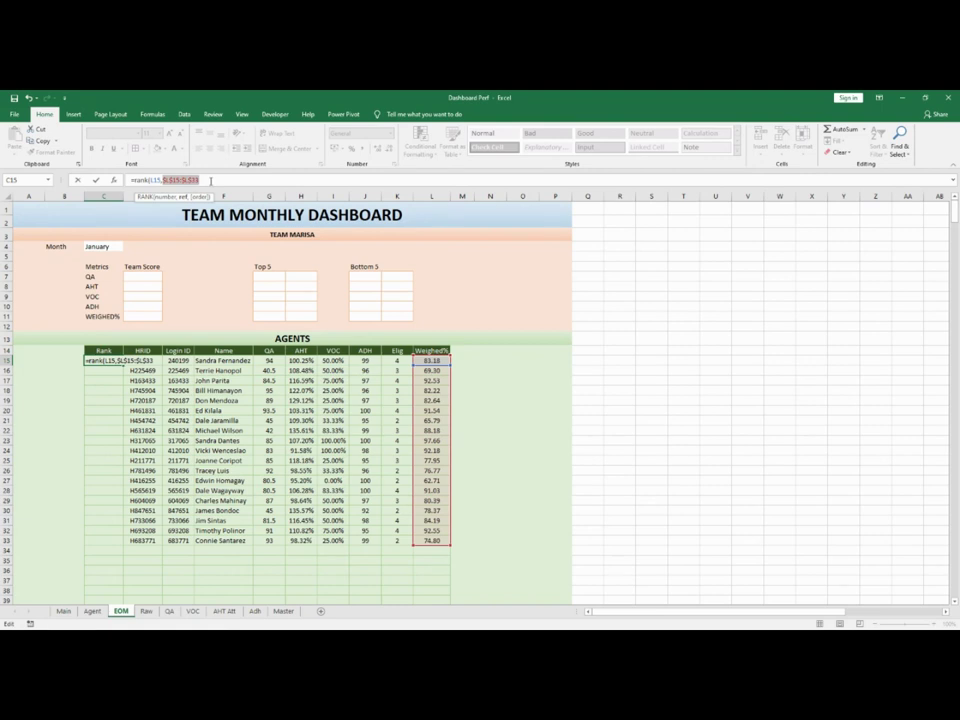
{"action": "left_click", "coordinate": [210, 180]}
{"action": "type", "text": ")"}
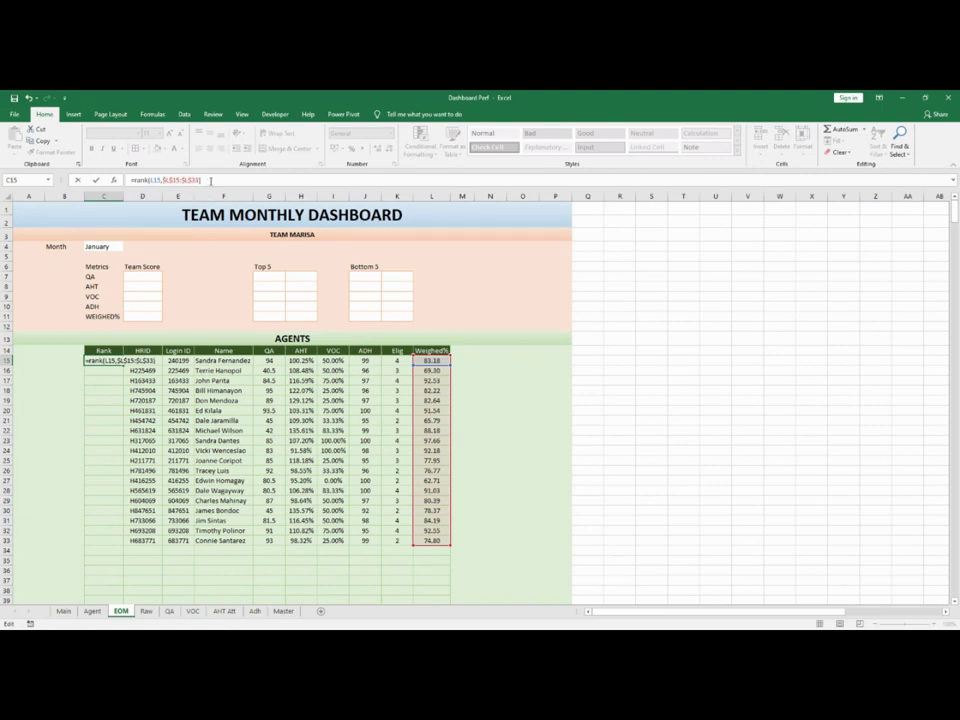
{"action": "key", "text": "Return"}
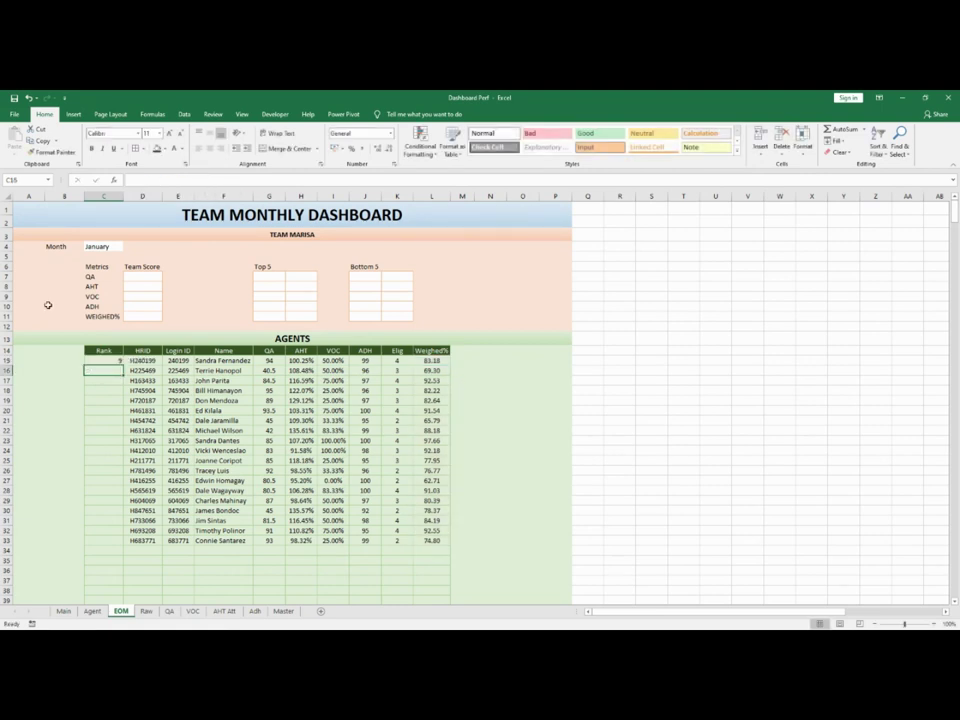
Fill the rank down to row 33, then clear L20's score to test it
{"action": "left_click_drag", "start_coordinate": [93, 360], "coordinate": [99, 541]}
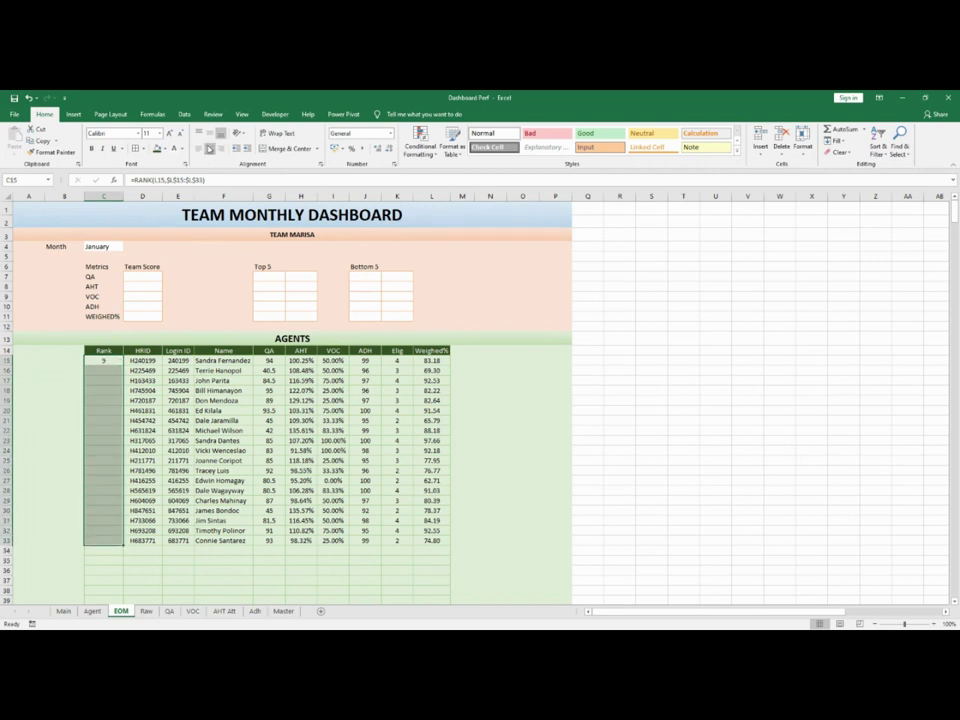
{"action": "left_click", "coordinate": [178, 500]}
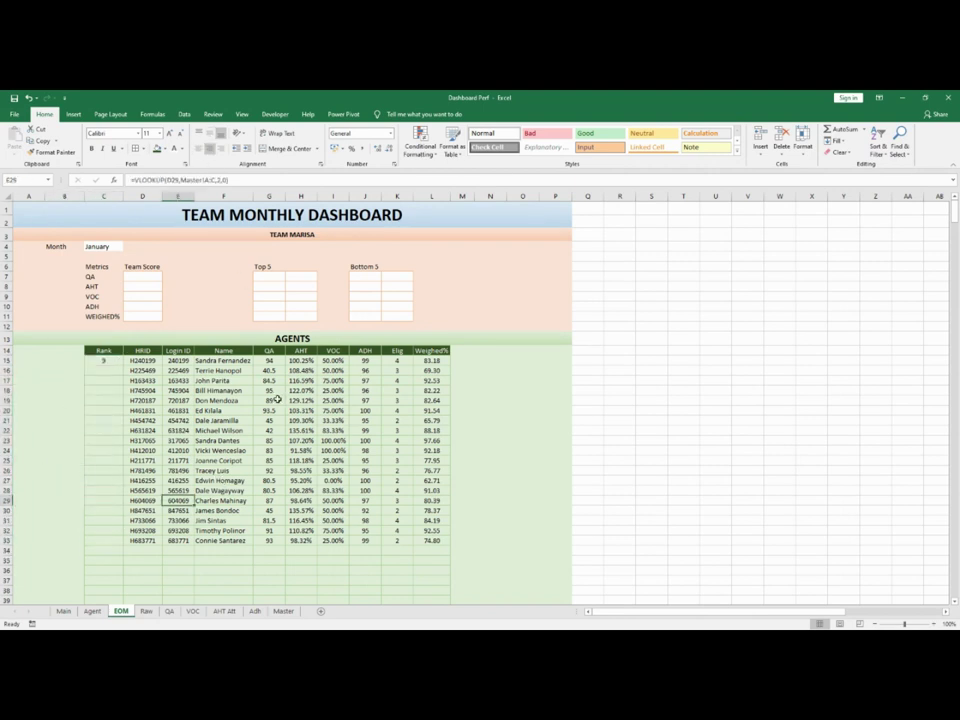
{"action": "left_click", "coordinate": [431, 360]}
{"action": "left_click", "coordinate": [117, 362]}
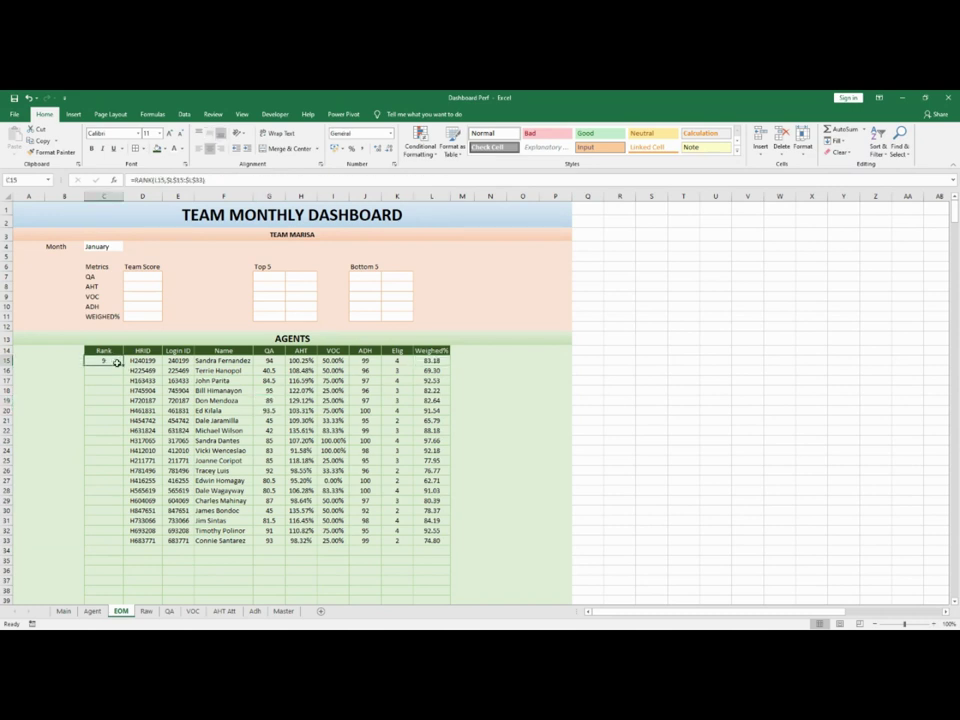
{"action": "double_click", "coordinate": [124, 366]}
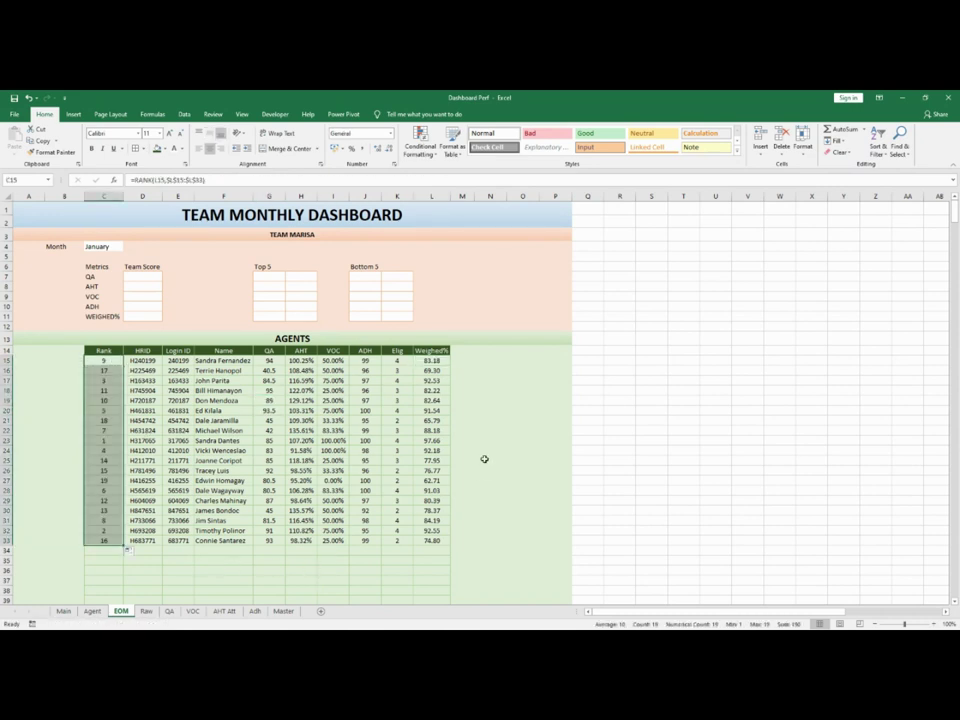
{"action": "left_click", "coordinate": [433, 411]}
{"action": "key", "text": "Delete"}
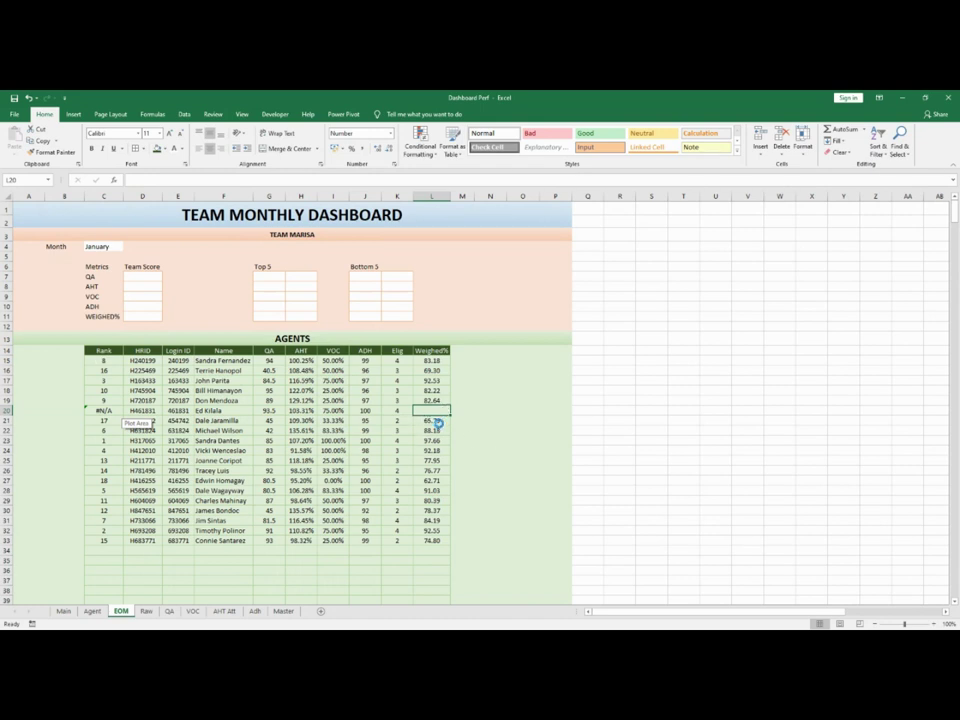
Change C15 to =IF(L15="","",(RANK(L15,$L$15:$L$33)))
{"action": "left_click", "coordinate": [118, 357]}
{"action": "left_click", "coordinate": [133, 180]}
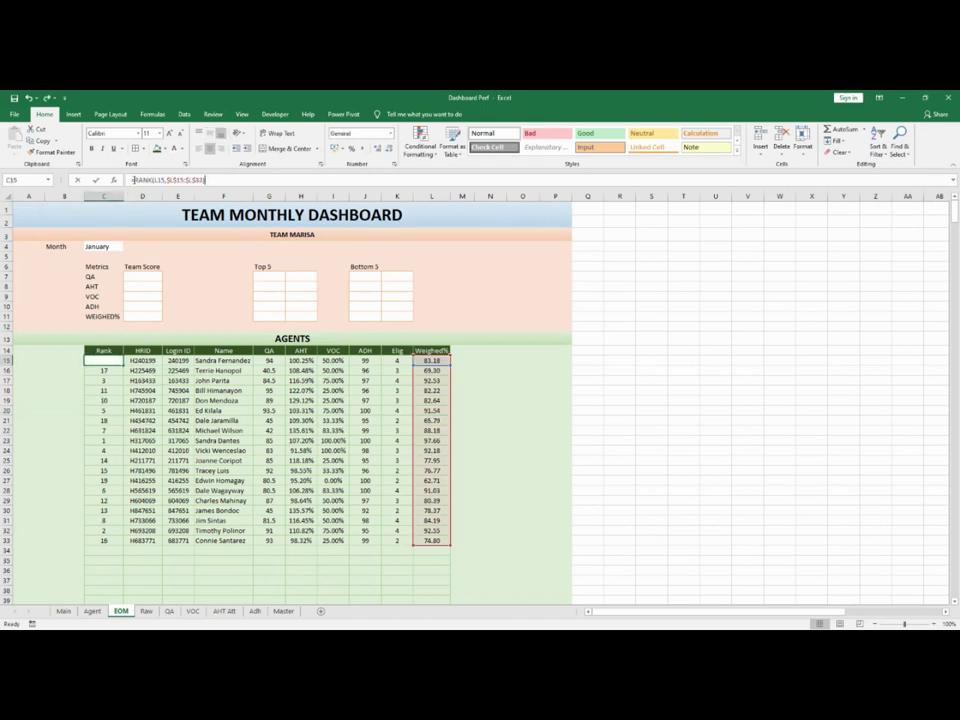
{"action": "type", "text": "IF"}
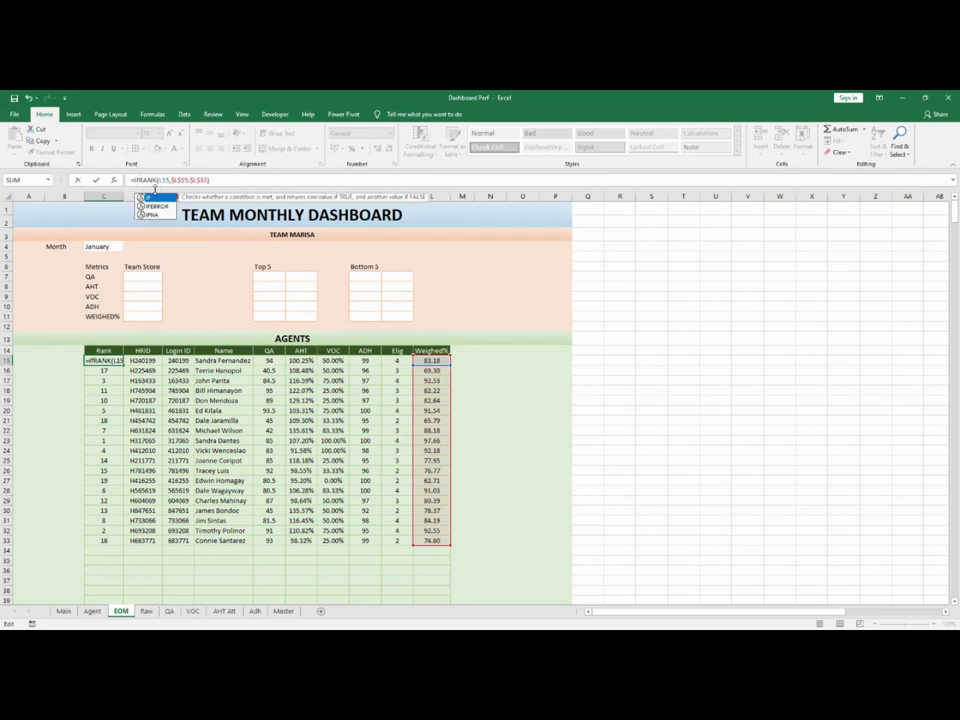
{"action": "type", "text": "("}
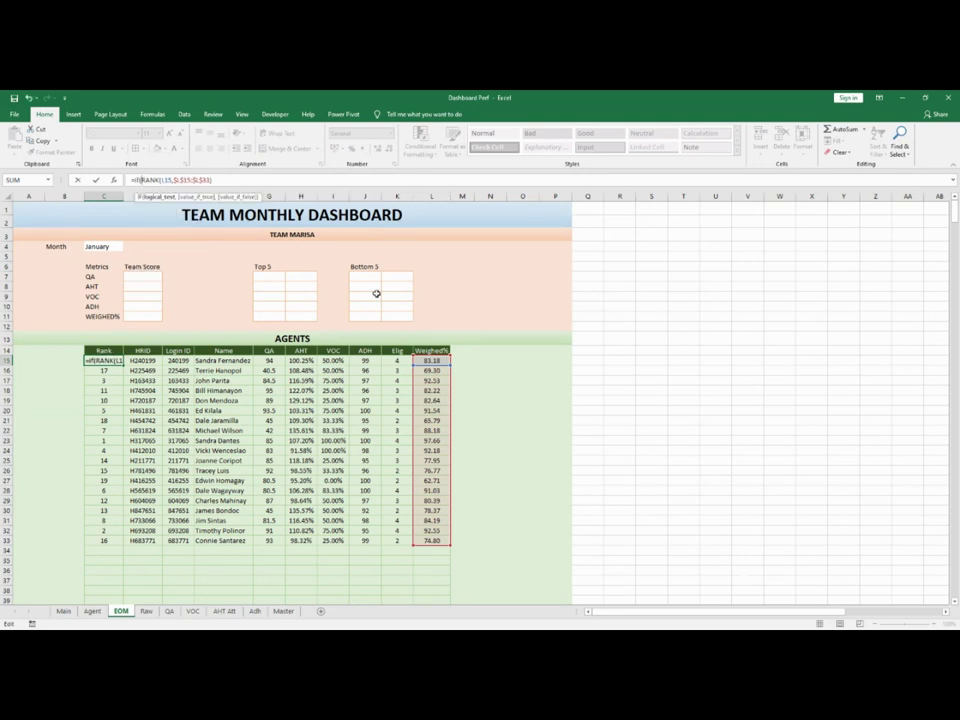
{"action": "left_click", "coordinate": [433, 360]}
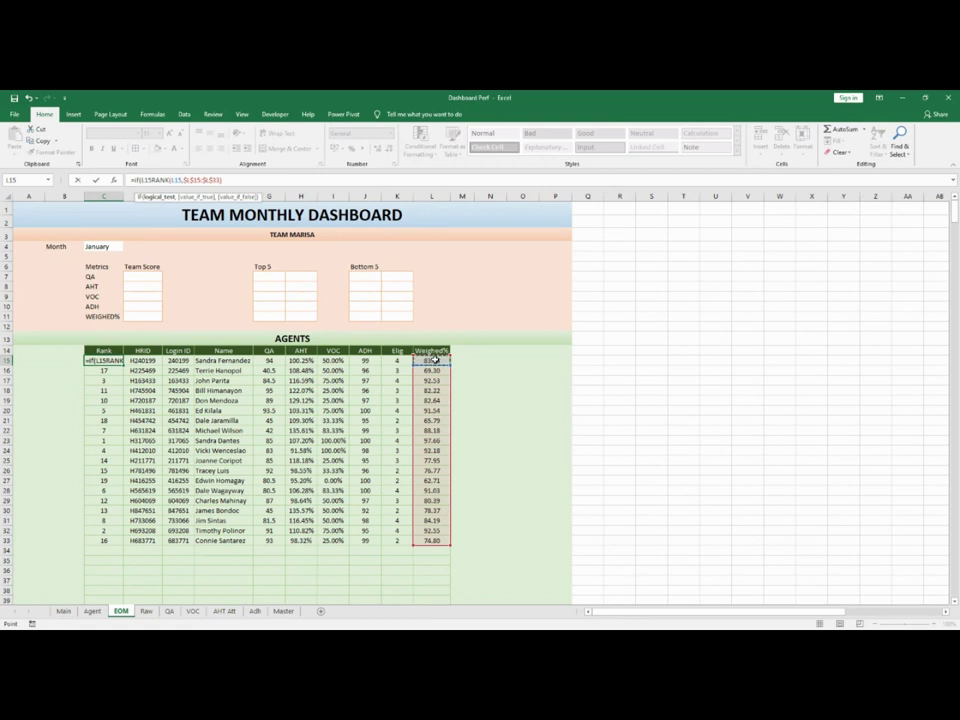
{"action": "type", "text": "=\"\""}
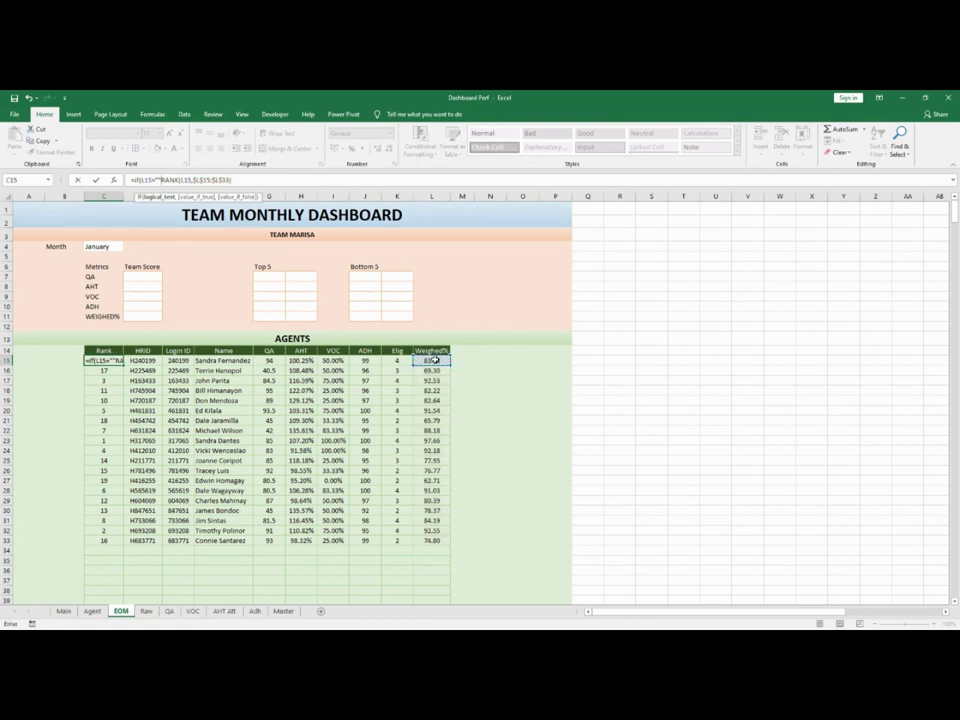
{"action": "type", "text": ",\"\","}
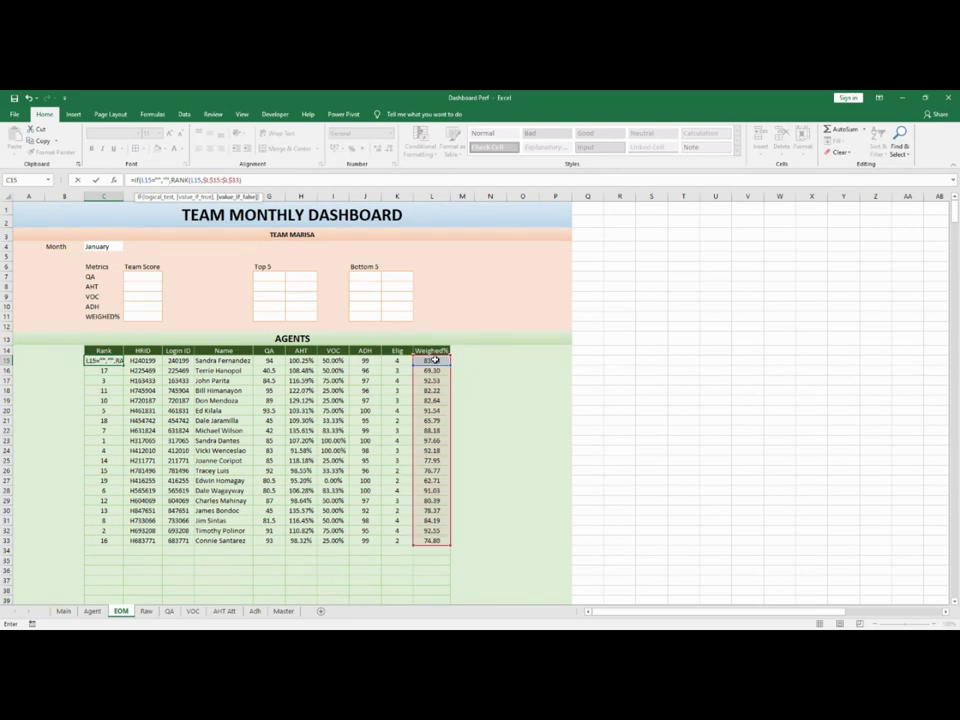
{"action": "type", "text": "("}
{"action": "left_click", "coordinate": [277, 182]}
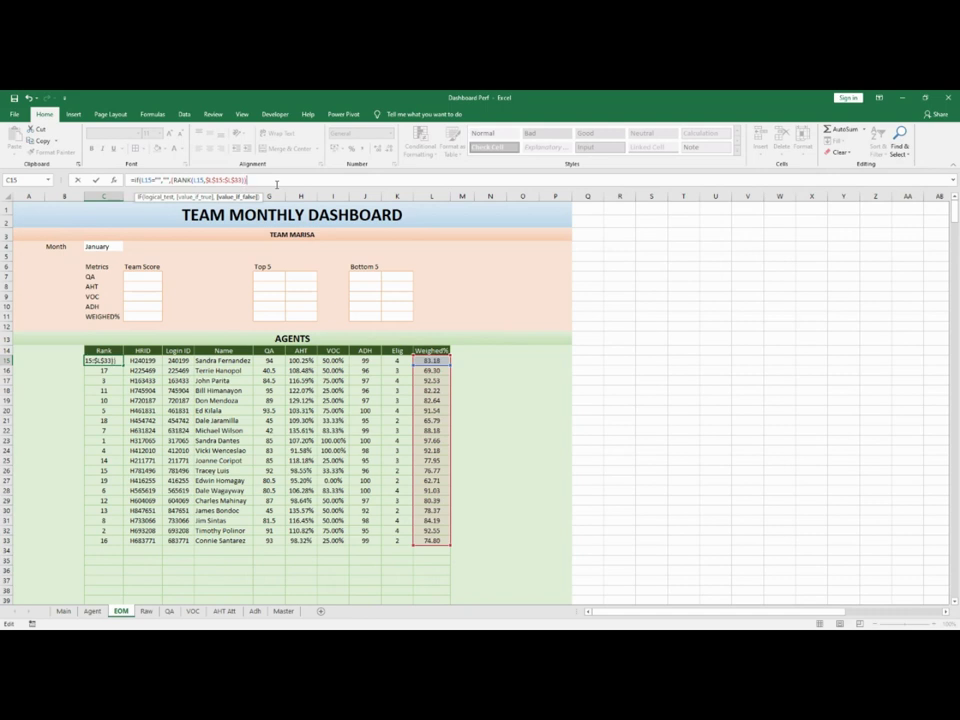
{"action": "type", "text": ")"}
{"action": "key", "text": "Return"}
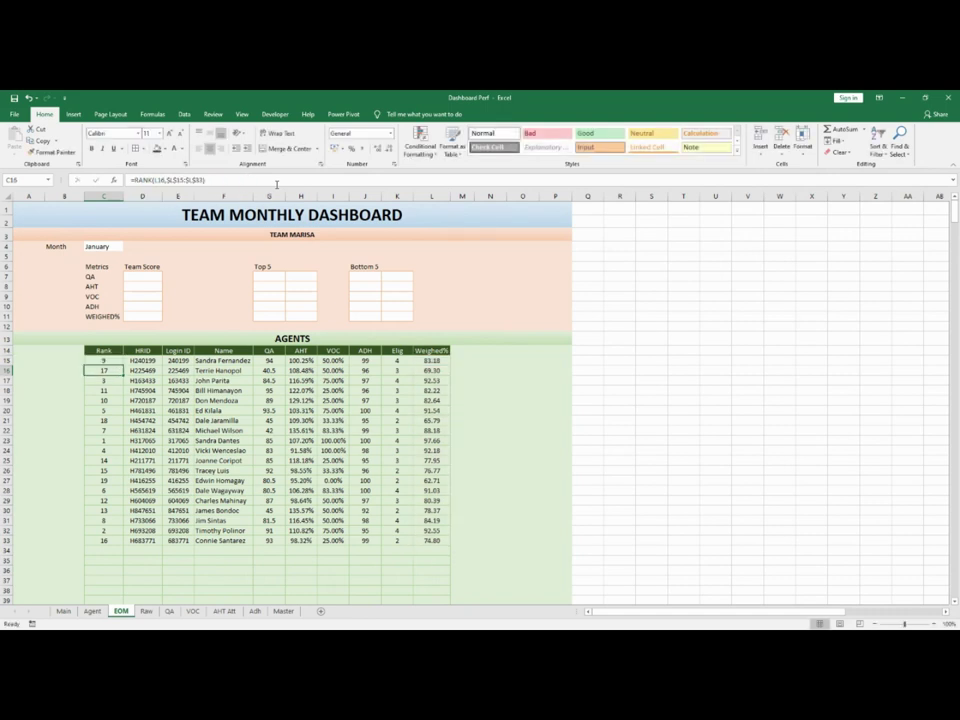
{"action": "left_click", "coordinate": [119, 360]}
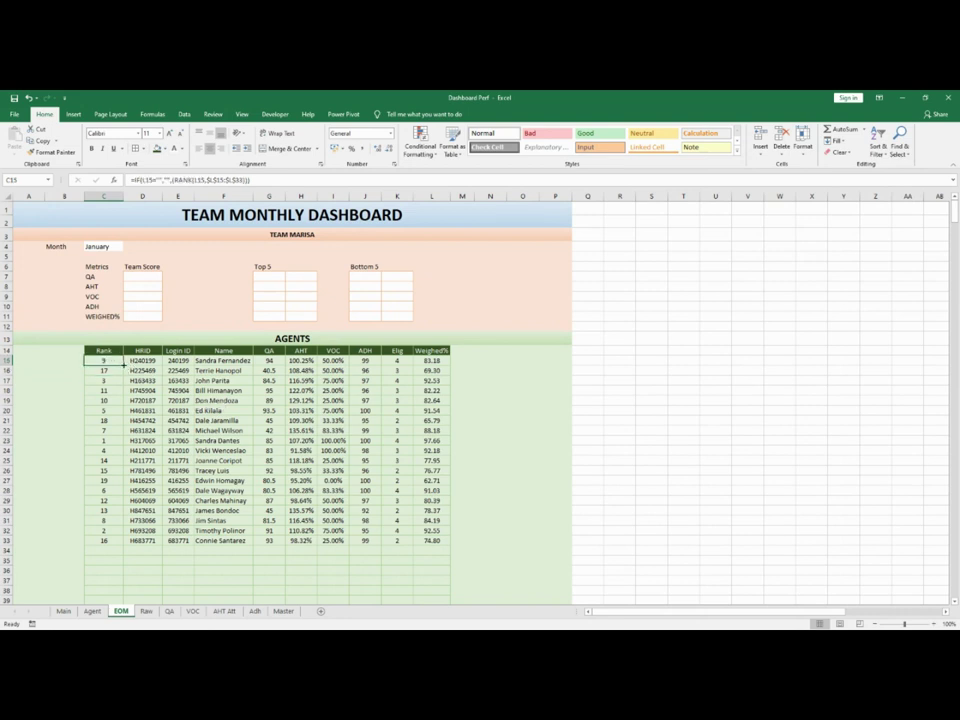
Fill the IF rank formula down to C33 and test by clearing then restoring L20
{"action": "double_click", "coordinate": [124, 365]}
{"action": "left_click", "coordinate": [432, 410]}
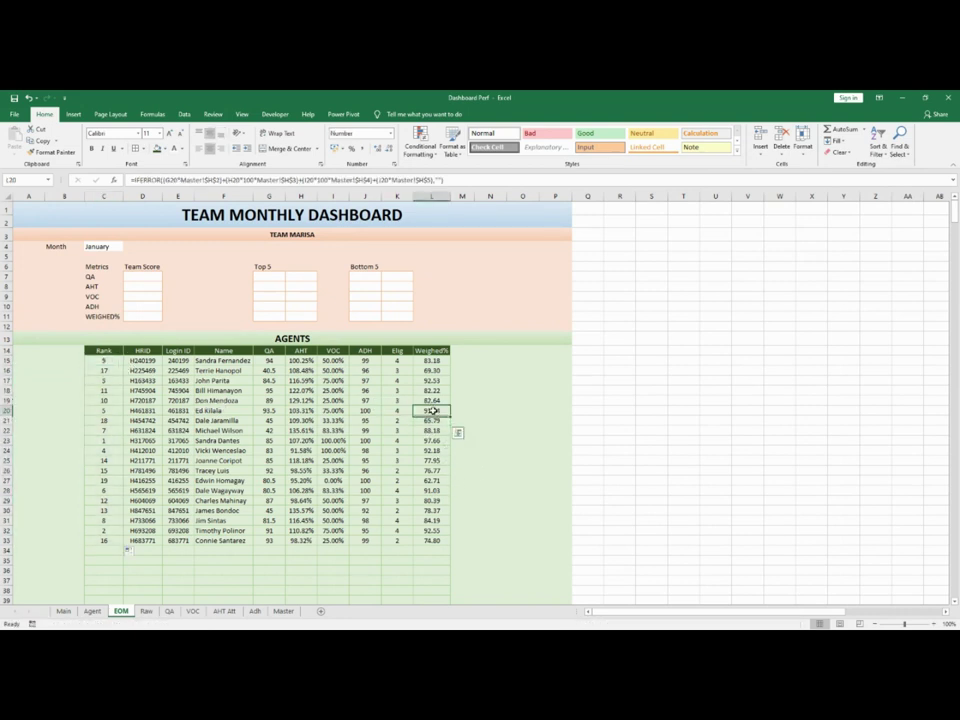
{"action": "key", "text": "Delete"}
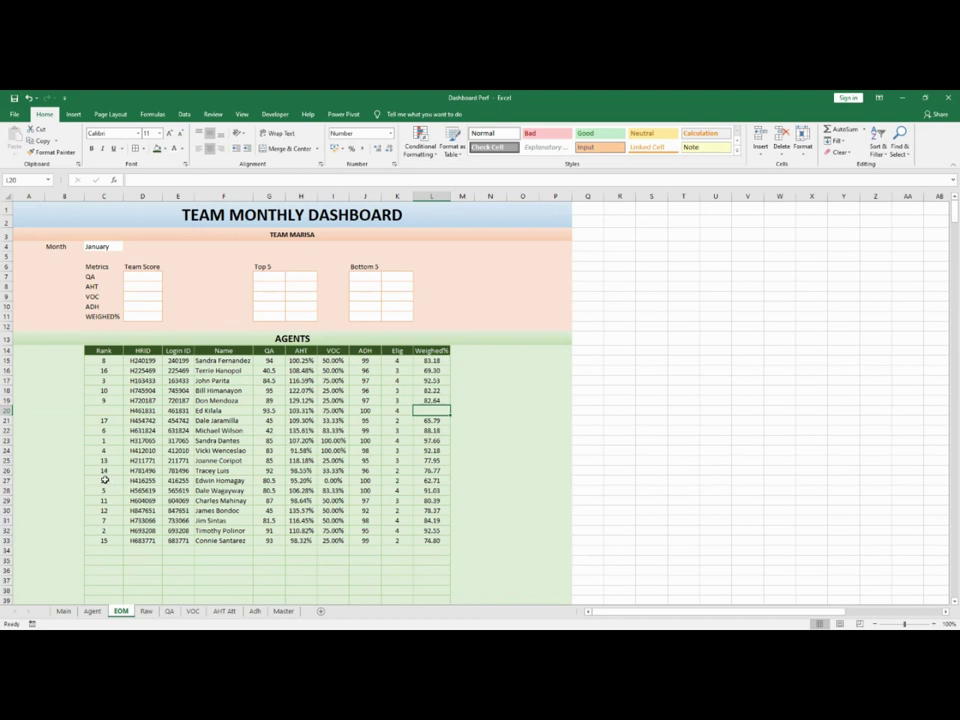
{"action": "key", "text": "ctrl+z"}
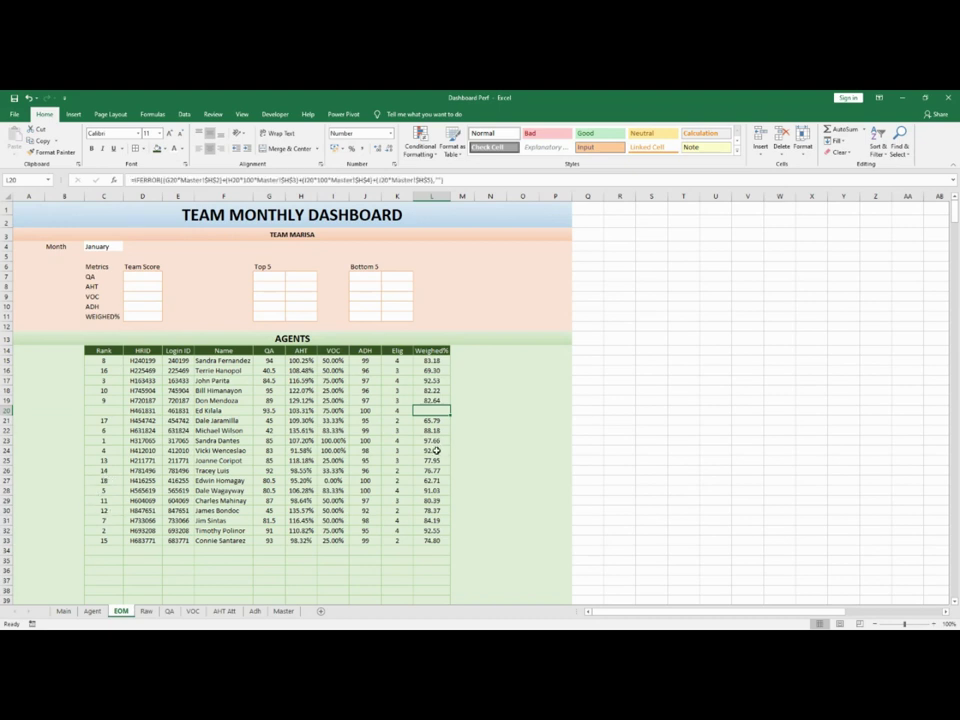
Repeat the blank test by clearing and restoring L27 and L33
{"action": "left_click", "coordinate": [107, 481]}
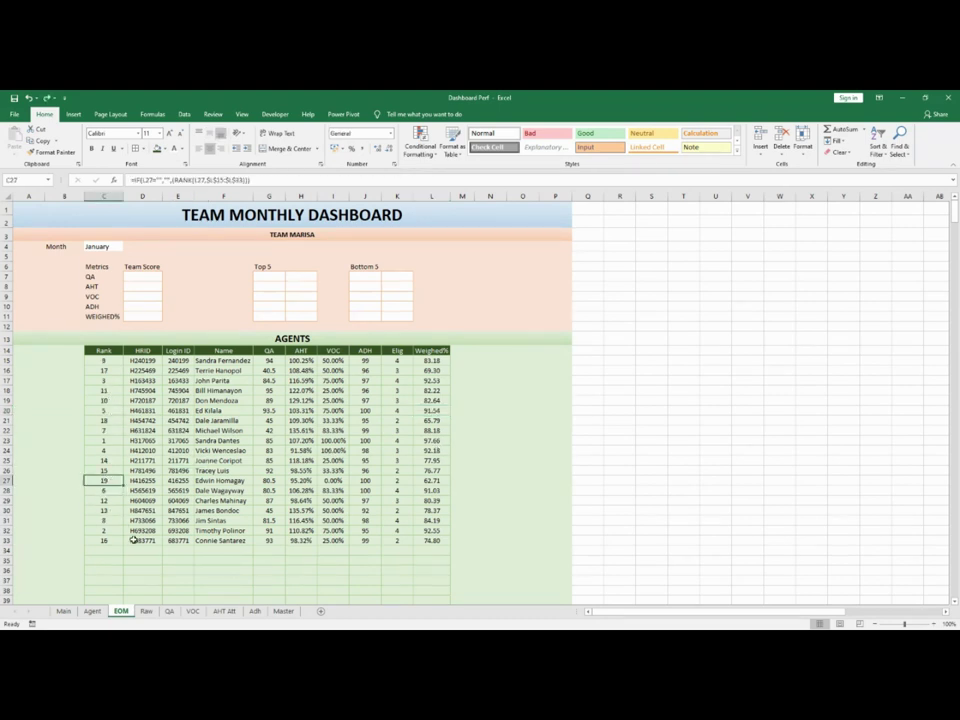
{"action": "left_click", "coordinate": [432, 481]}
{"action": "key", "text": "Delete"}
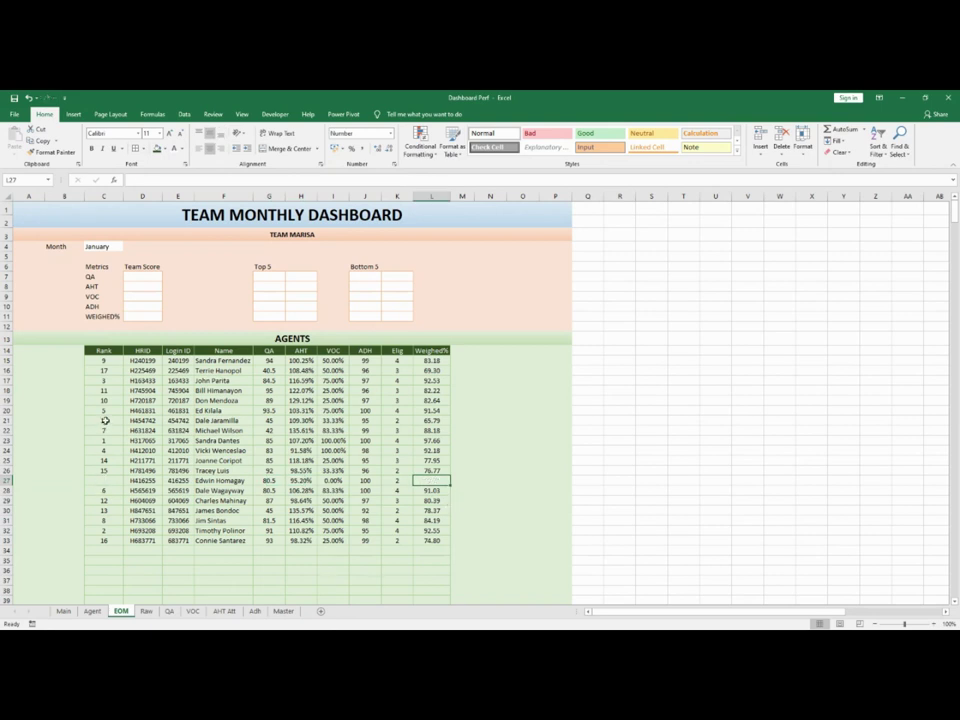
{"action": "key", "text": "ctrl+z"}
{"action": "left_click", "coordinate": [431, 540]}
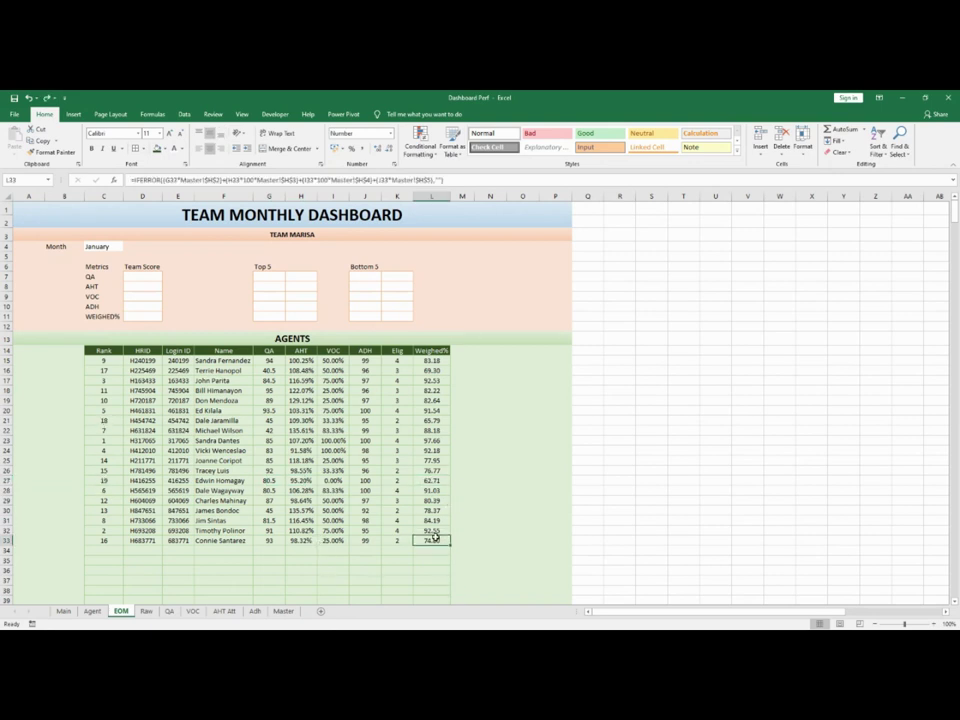
{"action": "key", "text": "Delete"}
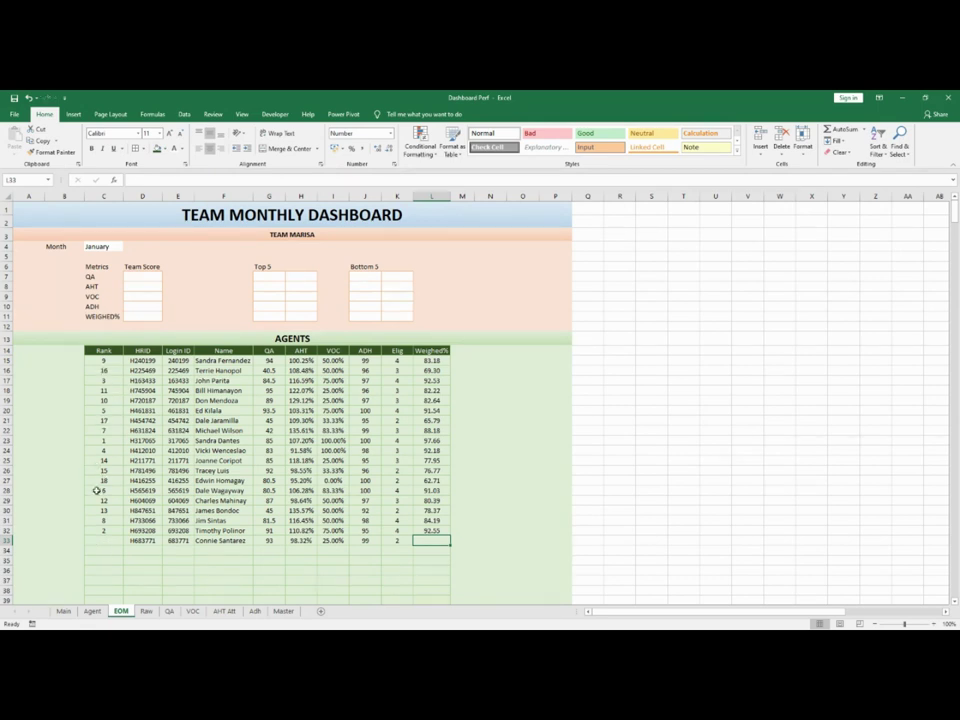
{"action": "key", "text": "ctrl+z"}
{"action": "left_click", "coordinate": [333, 460]}
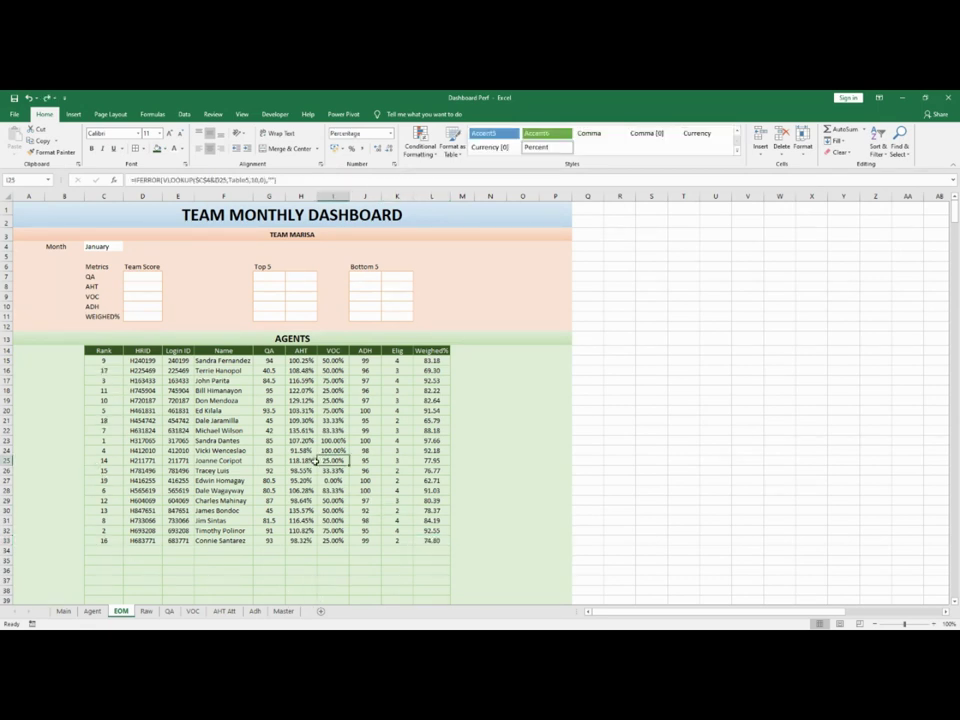
Number the Top 5 slots G7:G11 from 1 to 5
{"action": "left_click", "coordinate": [268, 277]}
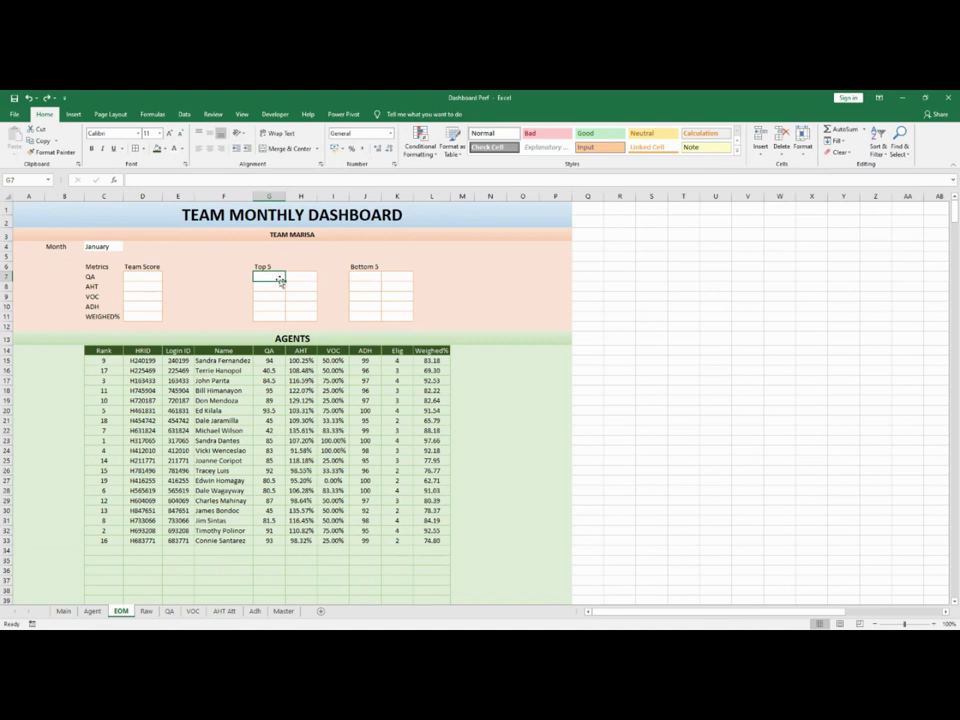
{"action": "type", "text": "1"}
{"action": "key", "text": "Return"}
{"action": "type", "text": "2"}
{"action": "key", "text": "Return"}
{"action": "type", "text": "3"}
{"action": "key", "text": "Return"}
{"action": "type", "text": "4"}
{"action": "key", "text": "Return"}
{"action": "type", "text": "5"}
{"action": "key", "text": "Return"}
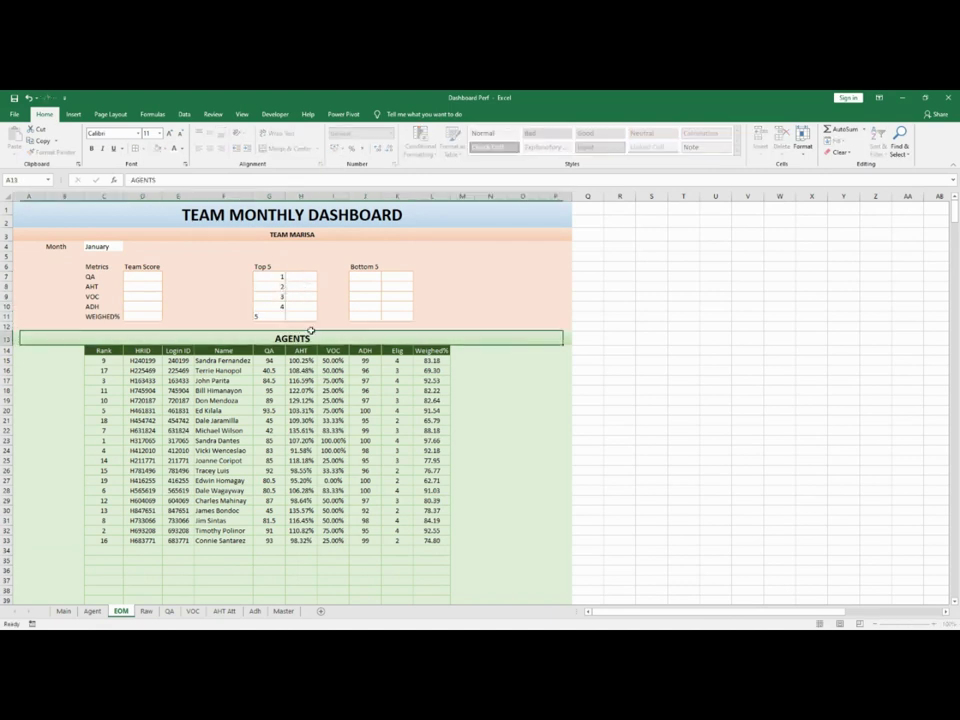
{"action": "left_click", "coordinate": [293, 277]}
Make the text of the Top 5 block G7:H11 blue
{"action": "left_click_drag", "start_coordinate": [279, 275], "coordinate": [302, 318]}
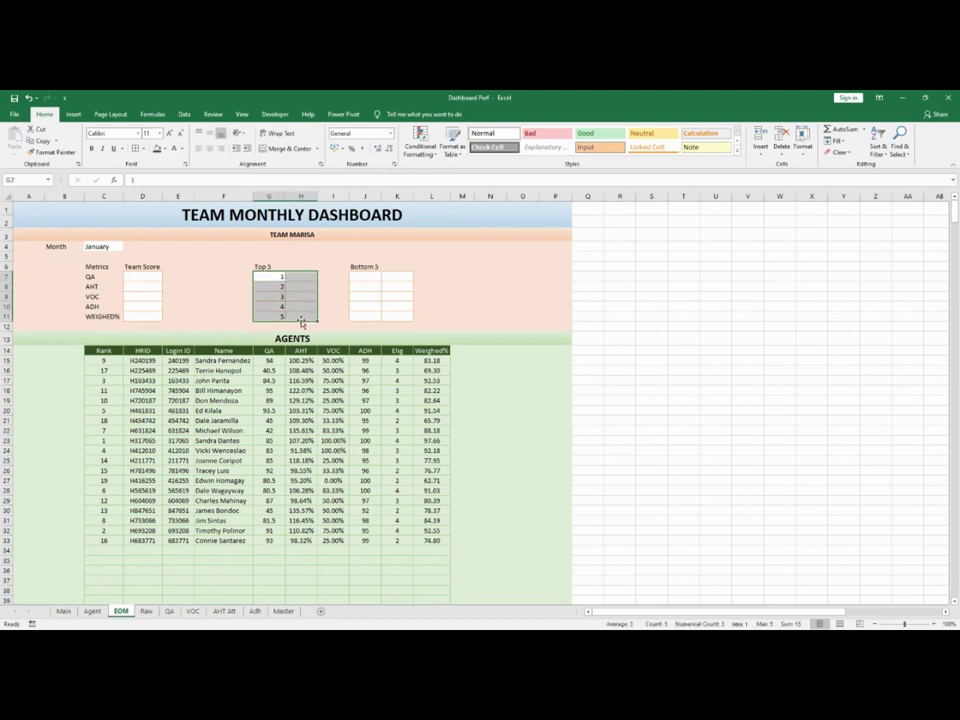
{"action": "left_click", "coordinate": [165, 148]}
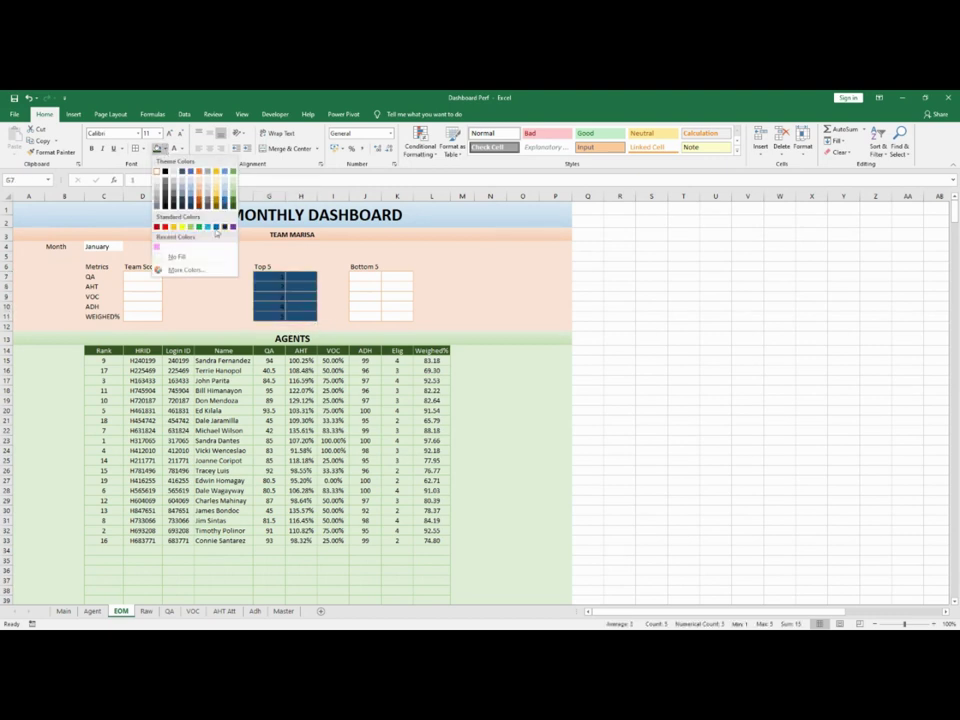
{"action": "left_click", "coordinate": [177, 256]}
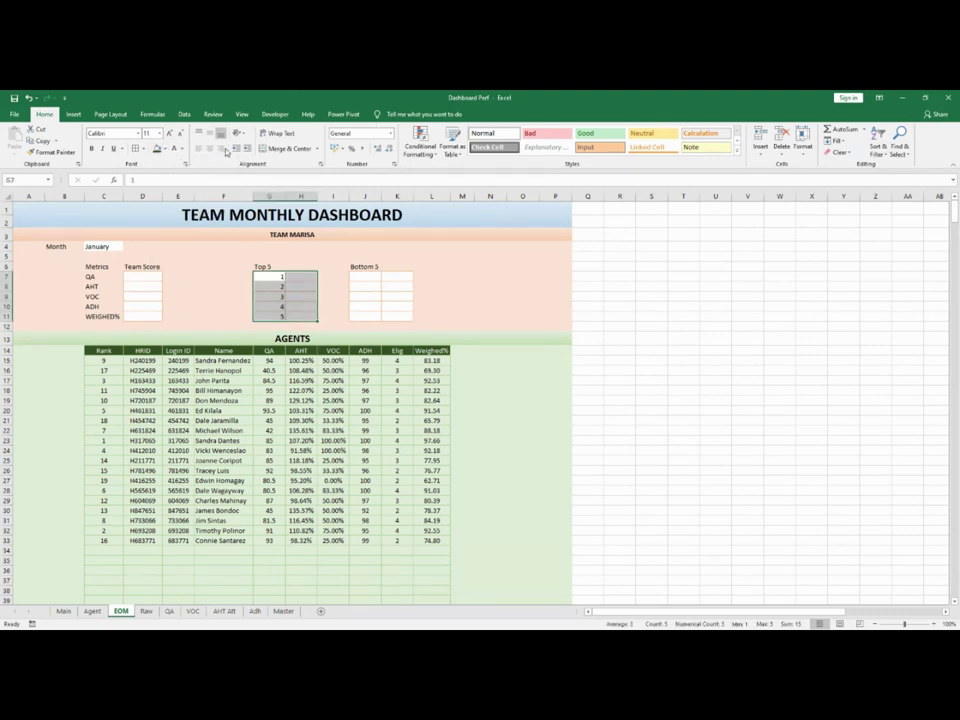
{"action": "left_click", "coordinate": [179, 149]}
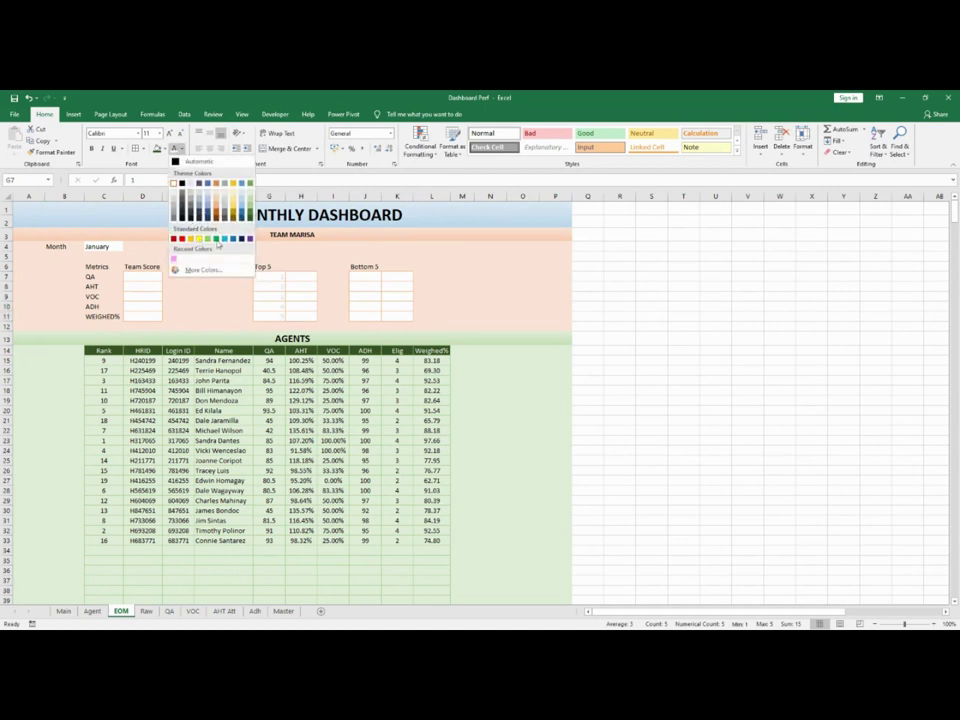
{"action": "left_click", "coordinate": [234, 242]}
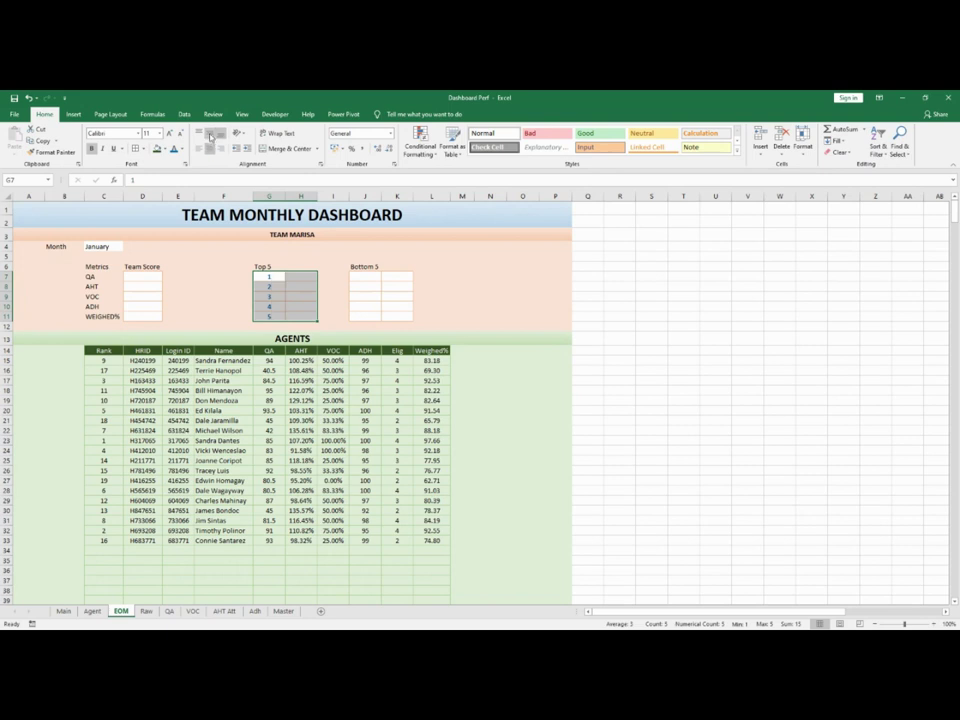
{"action": "left_click", "coordinate": [300, 287]}
Make the text of the Bottom 5 block J7:K11 red
{"action": "left_click_drag", "start_coordinate": [270, 275], "coordinate": [272, 316]}
{"action": "left_click", "coordinate": [363, 277]}
{"action": "left_click_drag", "start_coordinate": [363, 277], "coordinate": [388, 311]}
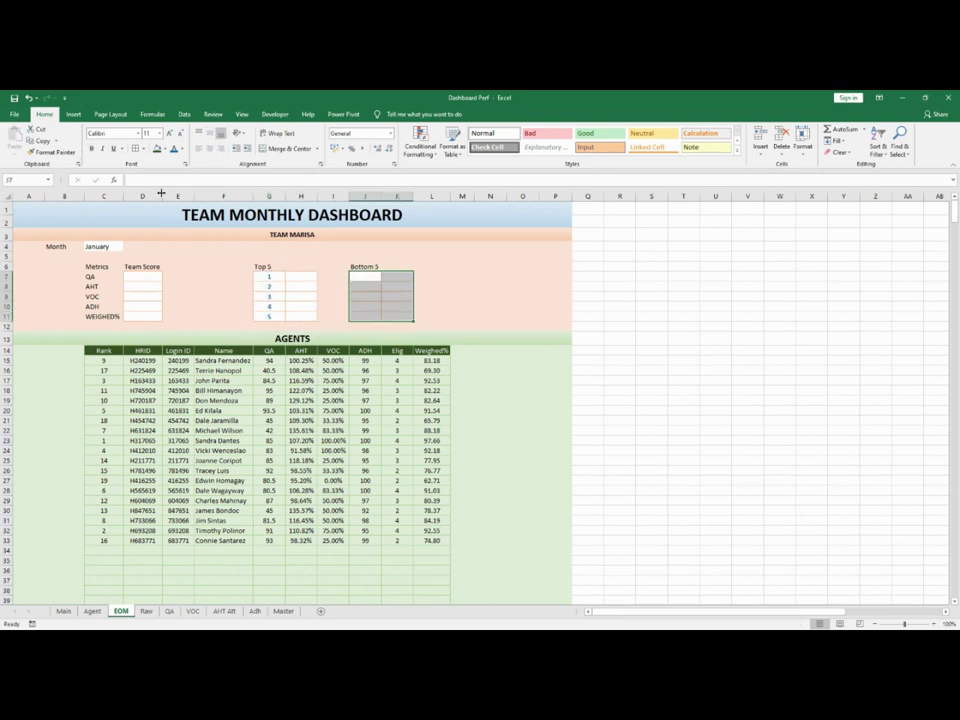
{"action": "left_click", "coordinate": [181, 149]}
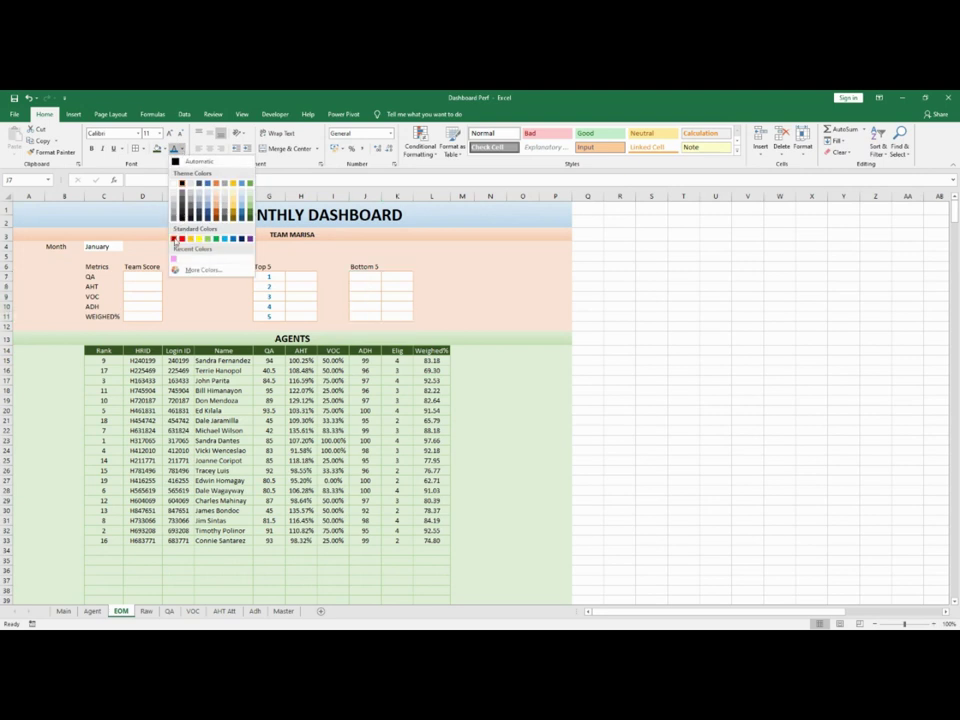
{"action": "left_click", "coordinate": [204, 161]}
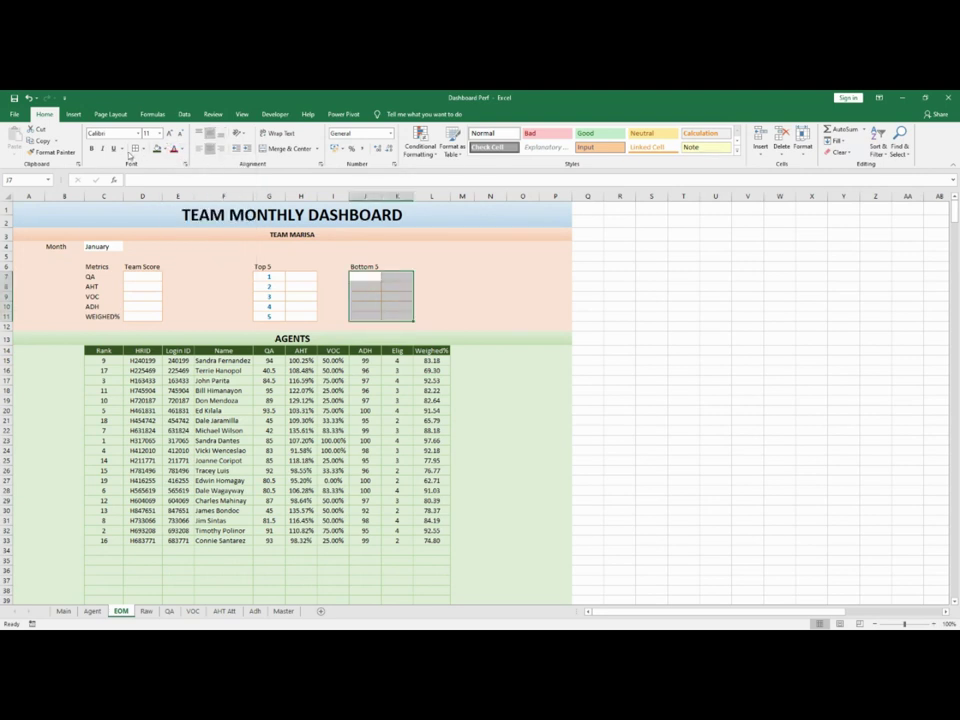
{"action": "left_click", "coordinate": [478, 407]}
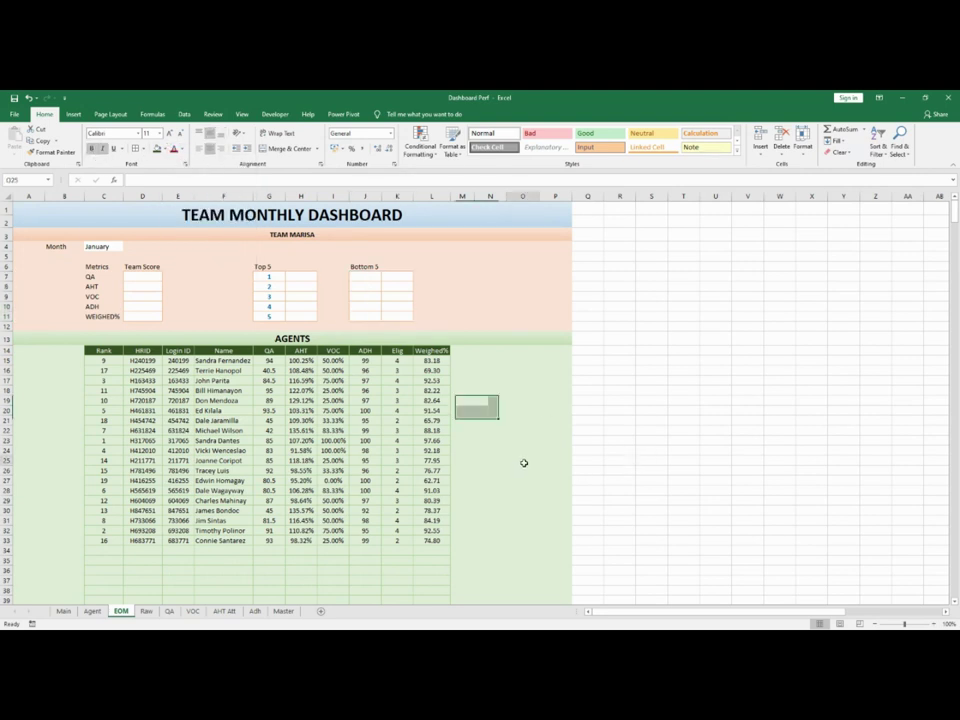
{"action": "left_click", "coordinate": [715, 421]}
{"action": "left_click", "coordinate": [362, 276]}
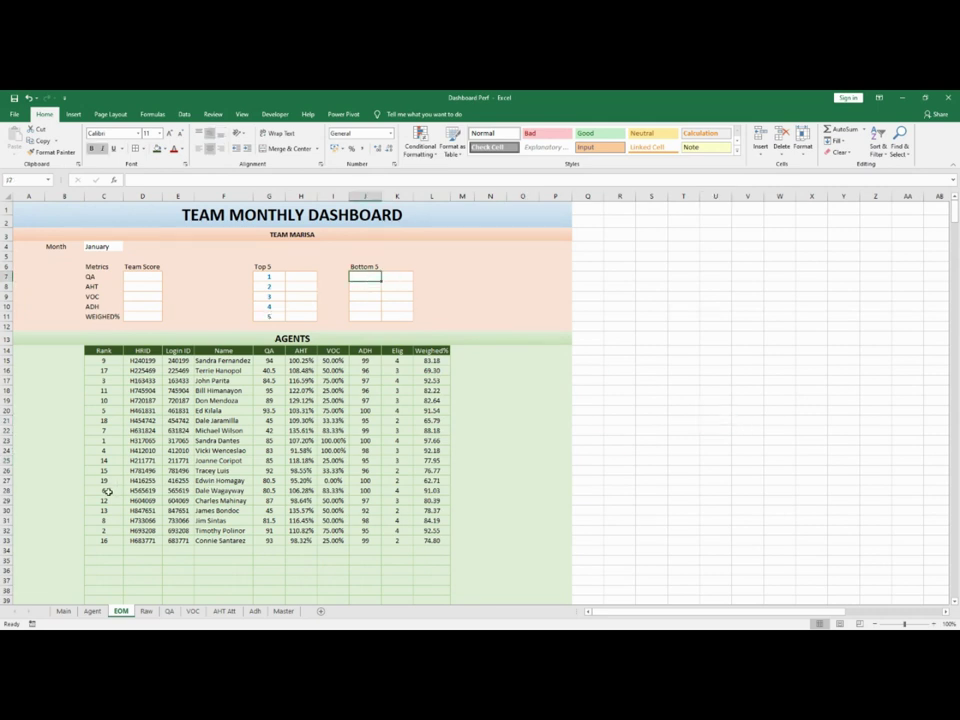
{"action": "type", "text": "19"}
{"action": "key", "text": "Return"}
{"action": "type", "text": "18"}
{"action": "key", "text": "Return"}
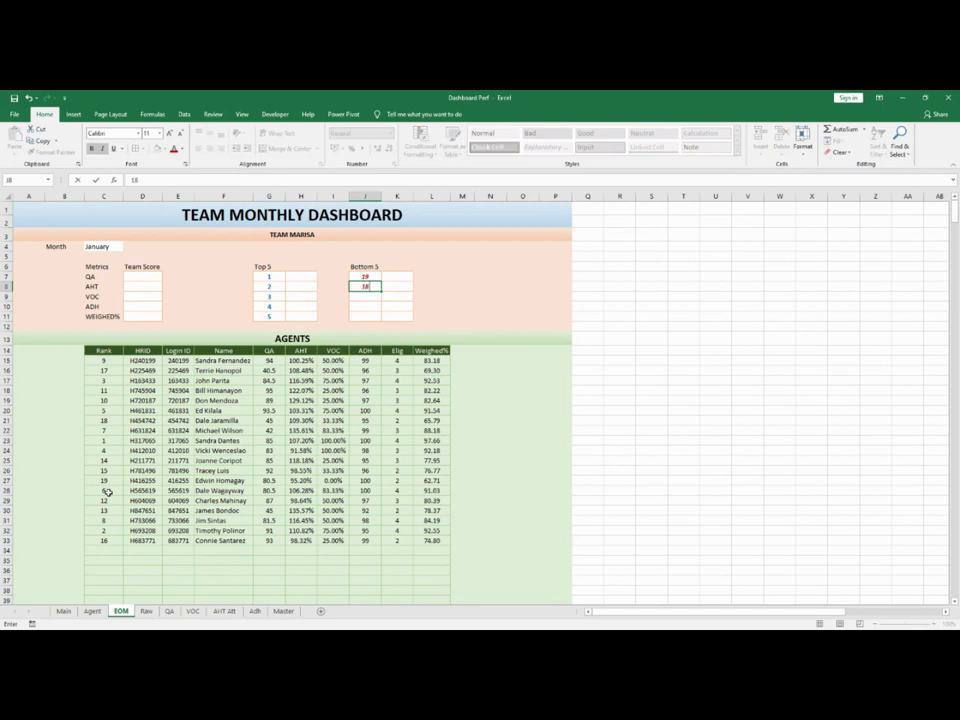
{"action": "type", "text": "1"}
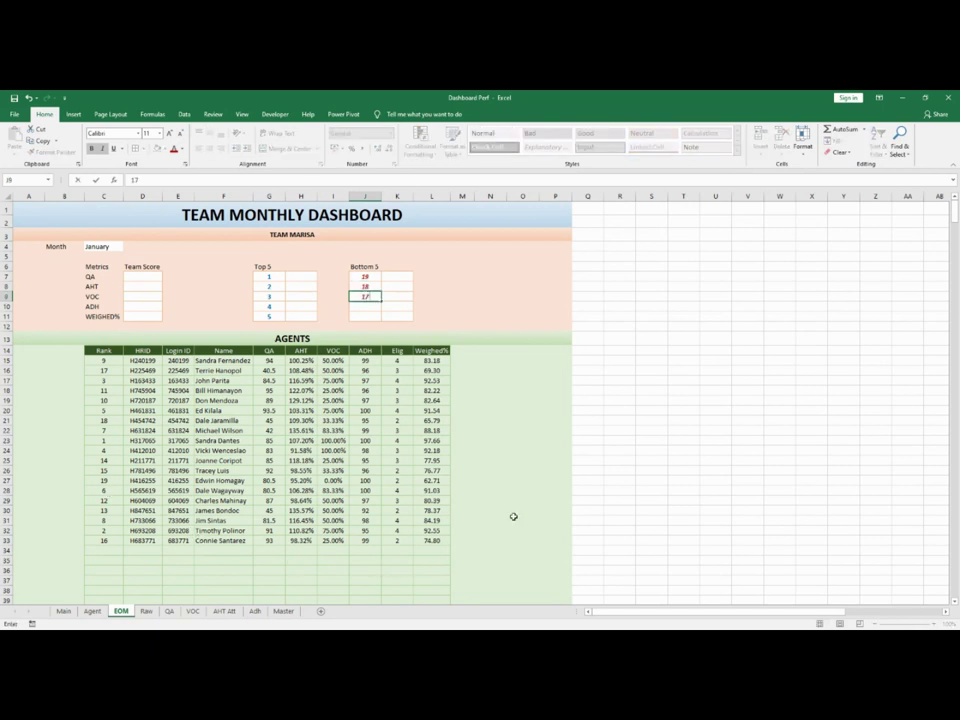
{"action": "type", "text": "7"}
{"action": "left_click", "coordinate": [513, 516]}
{"action": "left_click", "coordinate": [432, 410]}
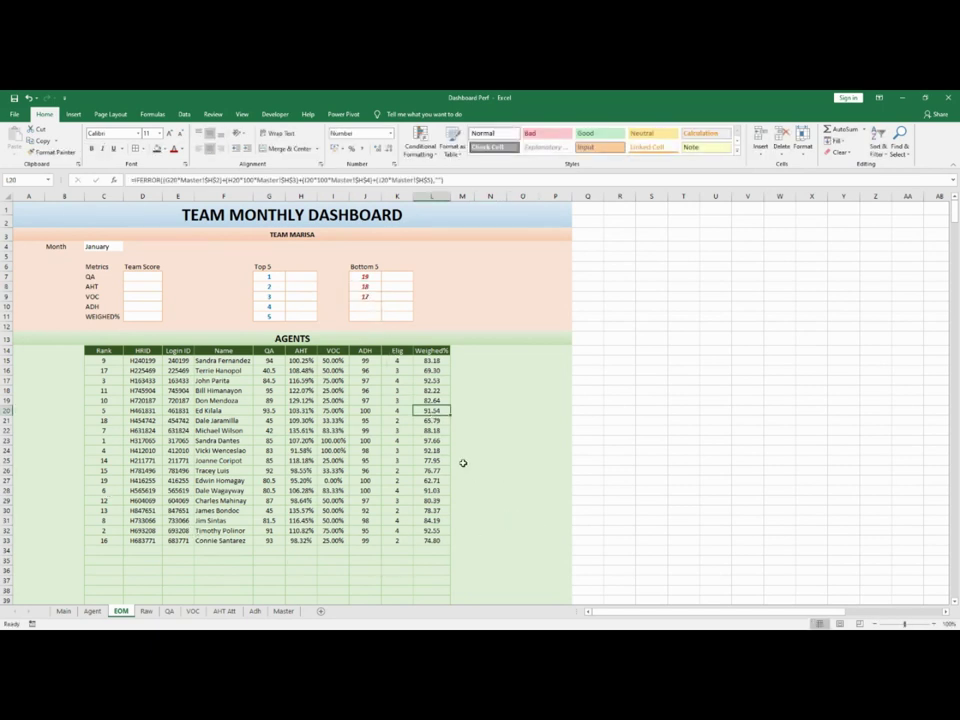
{"action": "key", "text": "Delete"}
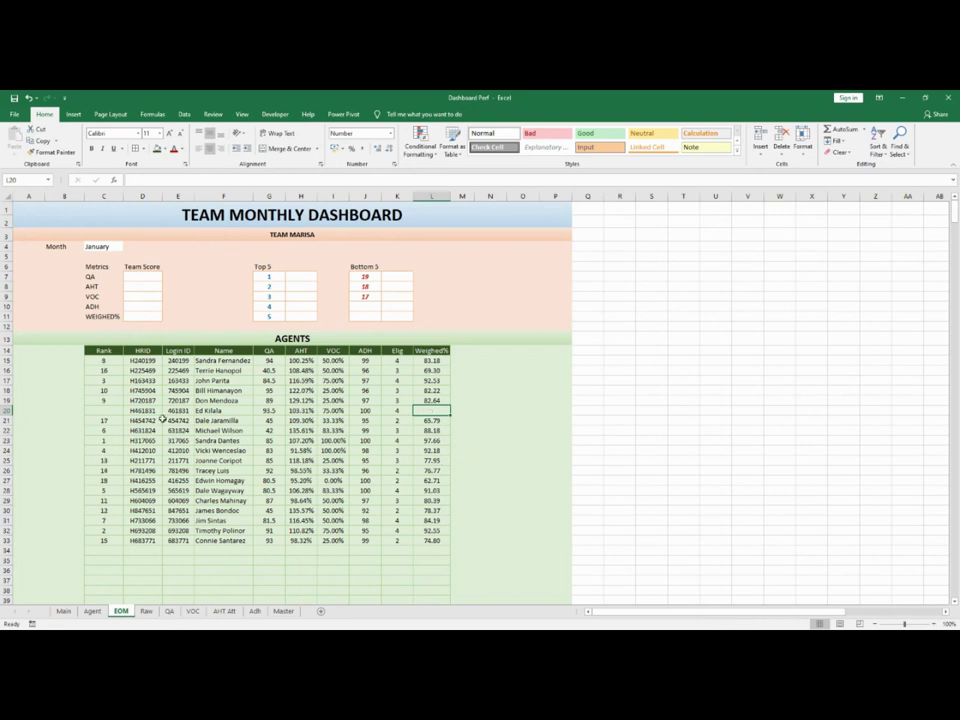
{"action": "left_click", "coordinate": [370, 276]}
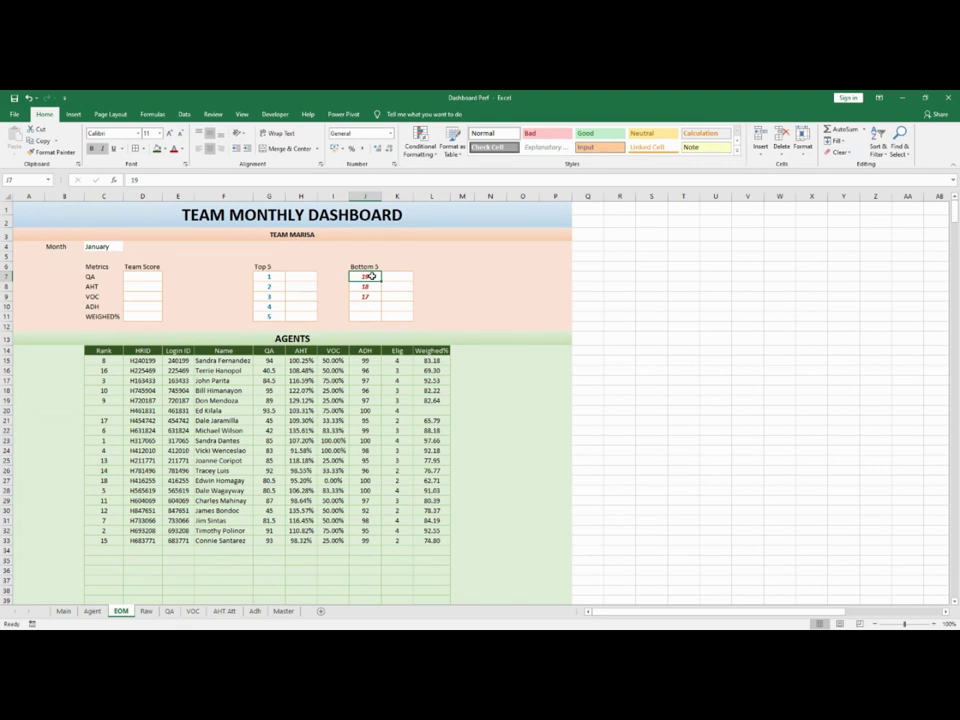
{"action": "key", "text": "ctrl+z"}
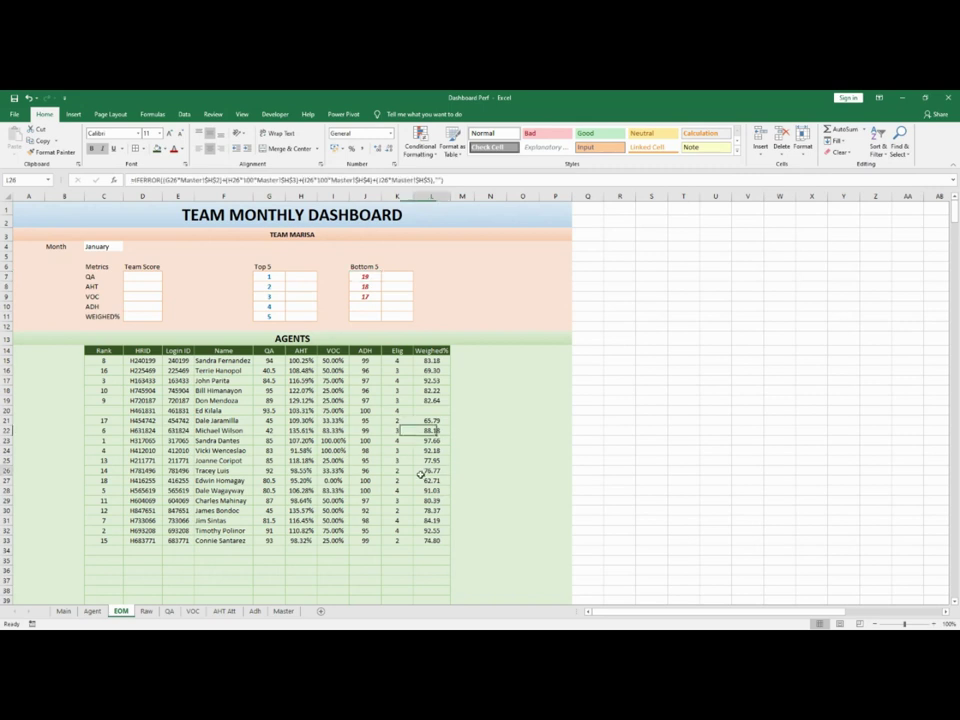
{"action": "left_click_drag", "start_coordinate": [372, 278], "coordinate": [367, 300]}
{"action": "key", "text": "Delete"}
Enter =MAX(C15:C33) in J7 to get the largest rank
{"action": "left_click", "coordinate": [366, 278]}
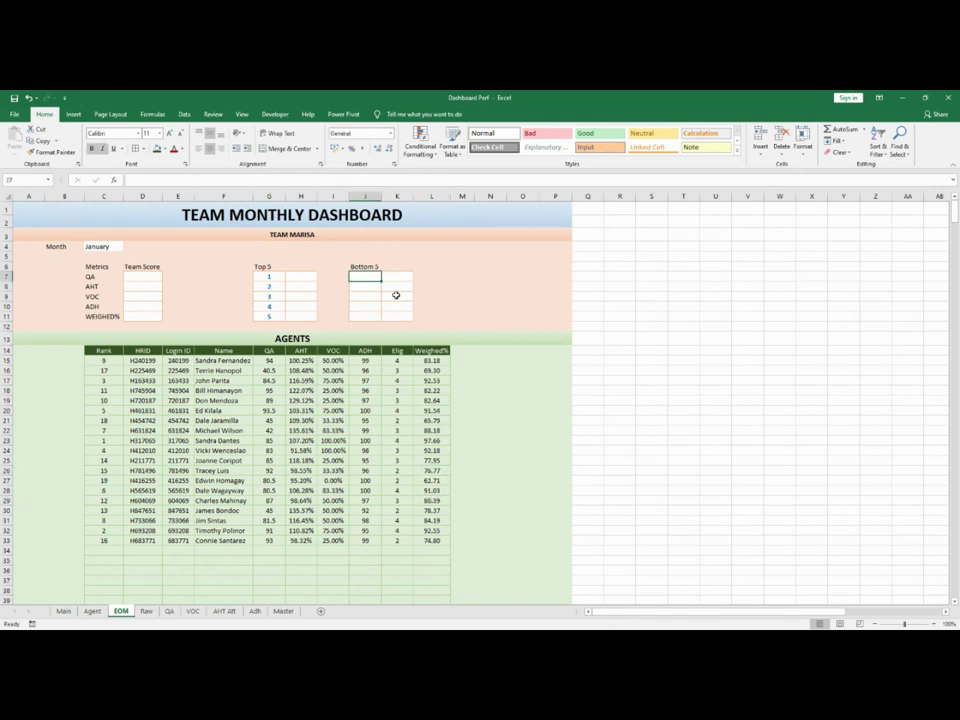
{"action": "type", "text": "=max("}
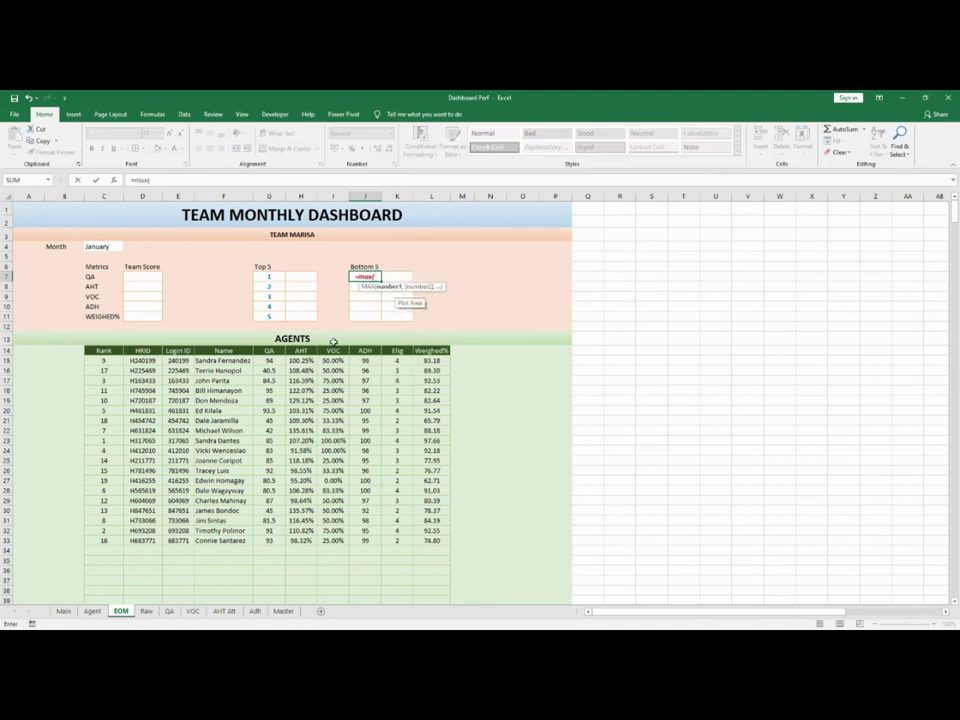
{"action": "left_click_drag", "start_coordinate": [105, 360], "coordinate": [105, 540]}
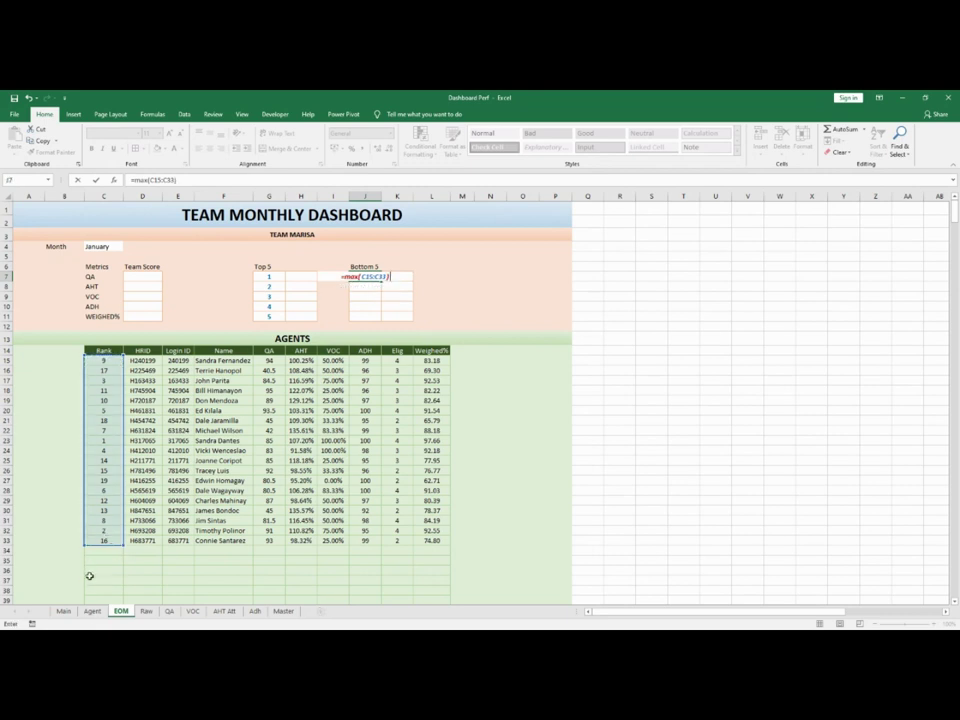
{"action": "type", "text": ")"}
{"action": "key", "text": "Return"}
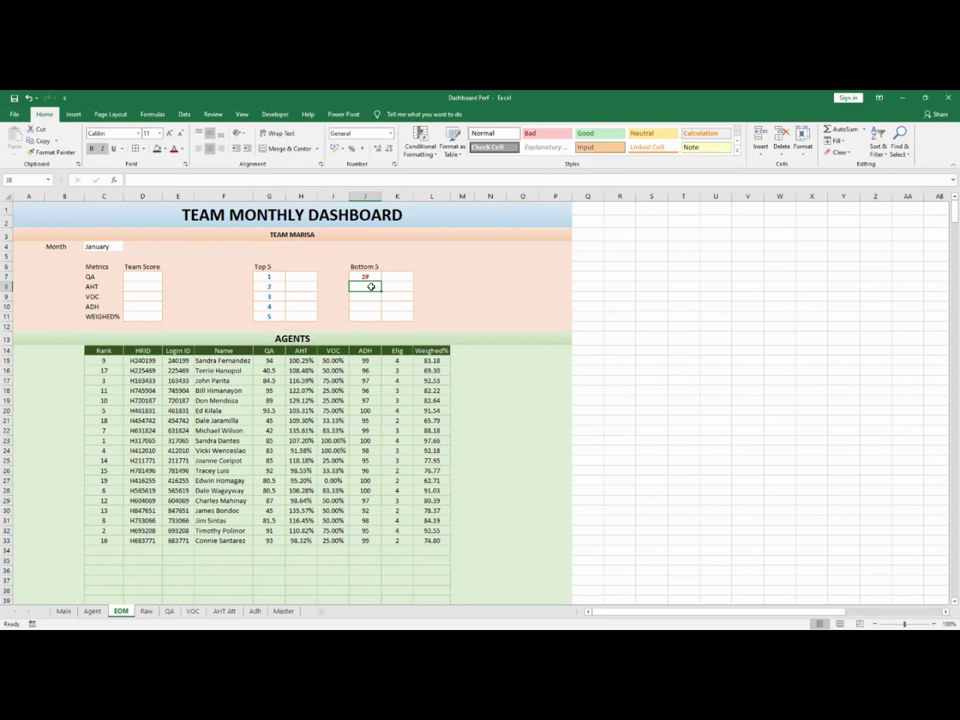
Enter =J7-1 in J8 and fill the countdown down to J11
{"action": "type", "text": "="}
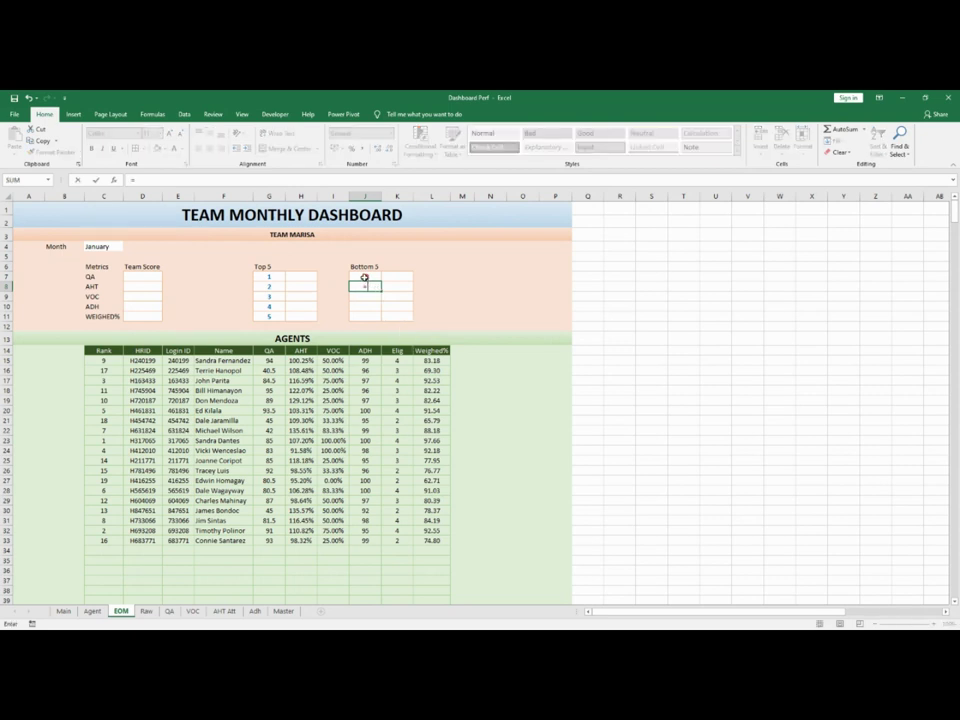
{"action": "left_click", "coordinate": [365, 278]}
{"action": "type", "text": "-1"}
{"action": "key", "text": "ctrl+Return"}
{"action": "left_click_drag", "start_coordinate": [381, 310], "coordinate": [381, 320]}
Test rank recalculation by clearing Weighed% in L23 and L28, then undo
{"action": "left_click", "coordinate": [431, 440]}
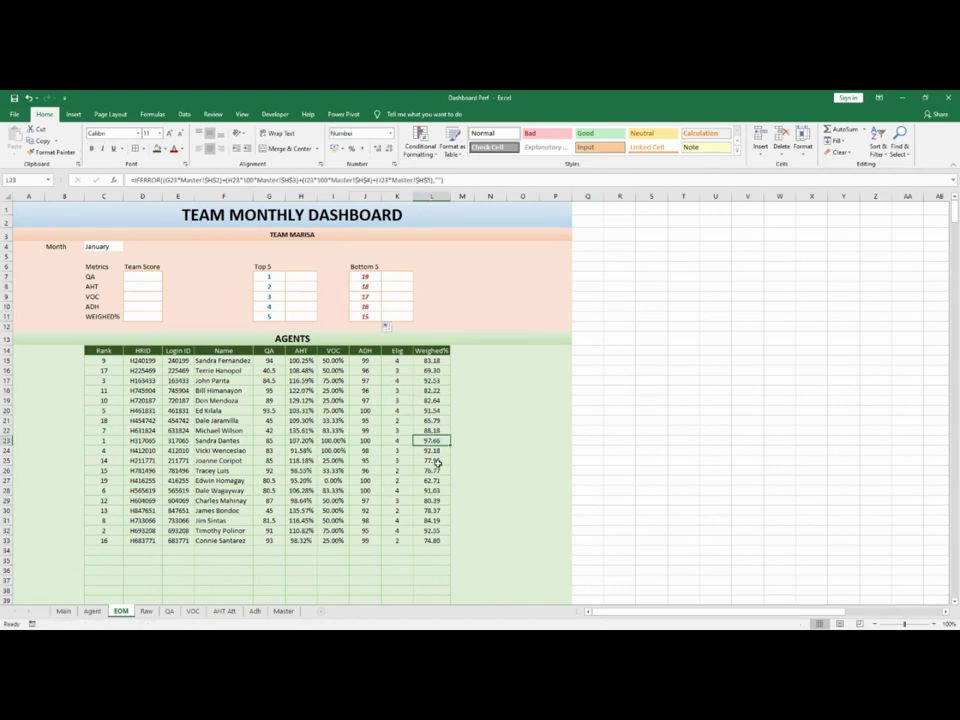
{"action": "key", "text": "Delete"}
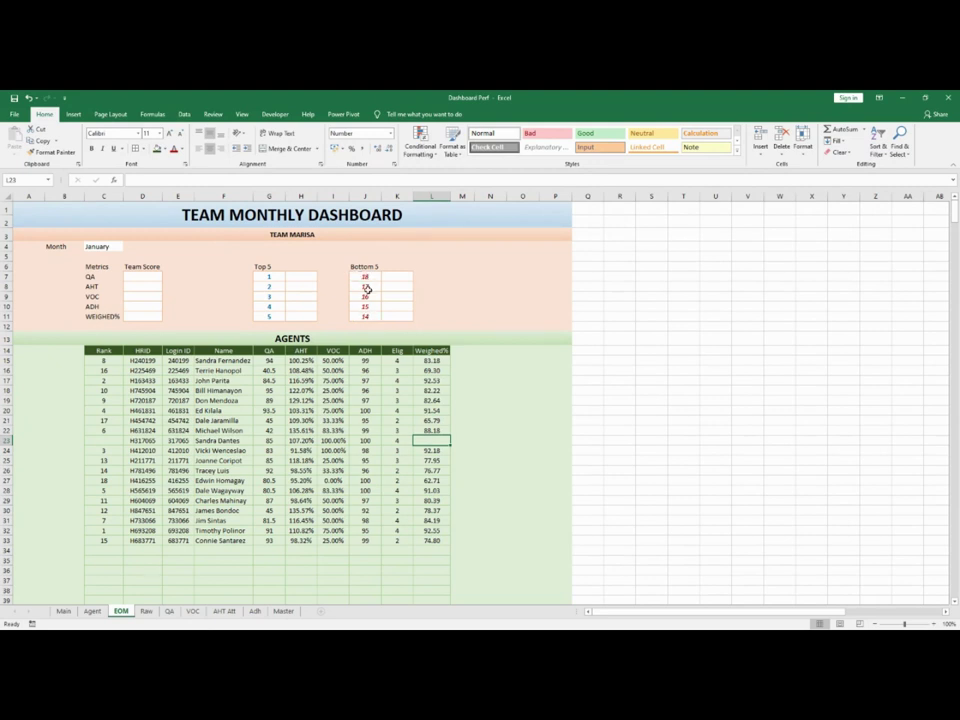
{"action": "left_click", "coordinate": [435, 490]}
{"action": "key", "text": "Delete"}
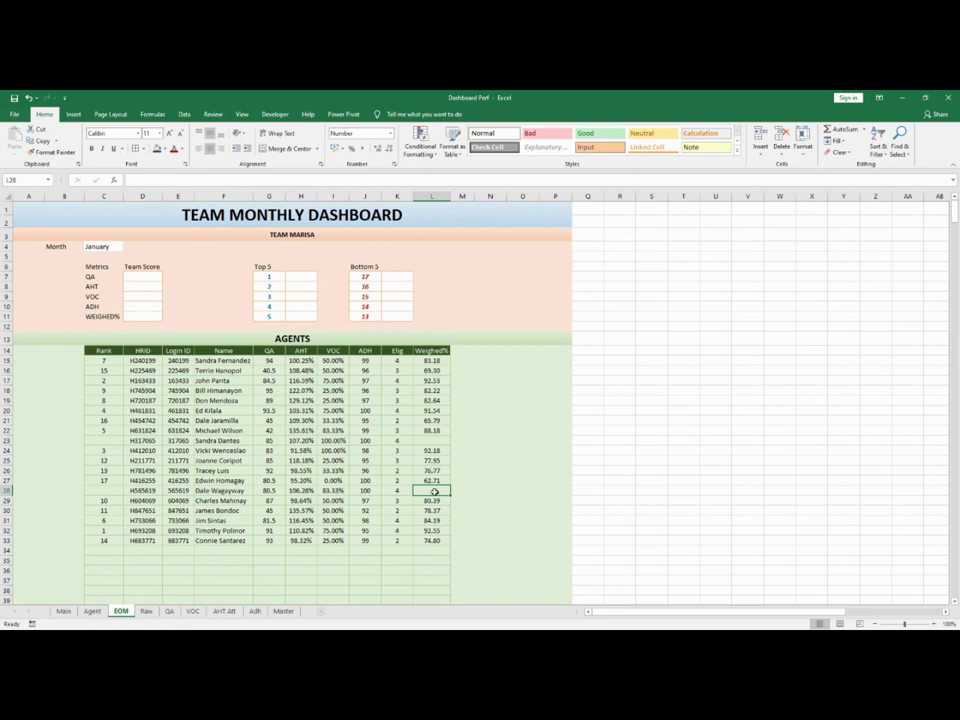
{"action": "key", "text": "ctrl+z"}
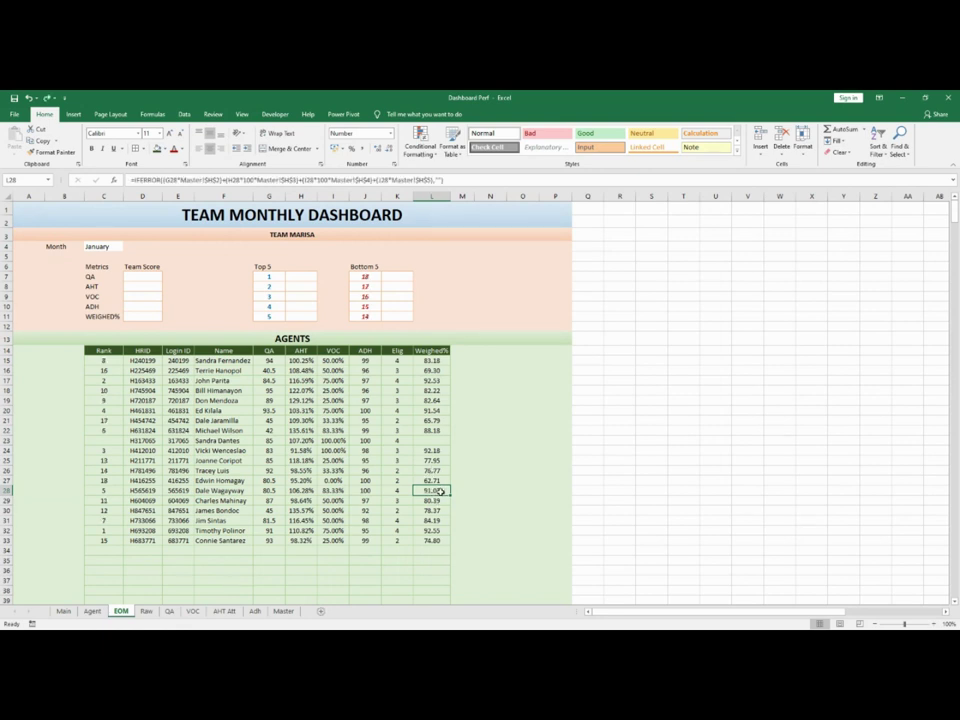
Inspect the ADH lookup cells from J21 and the AHT value in H28
{"action": "left_click", "coordinate": [370, 422]}
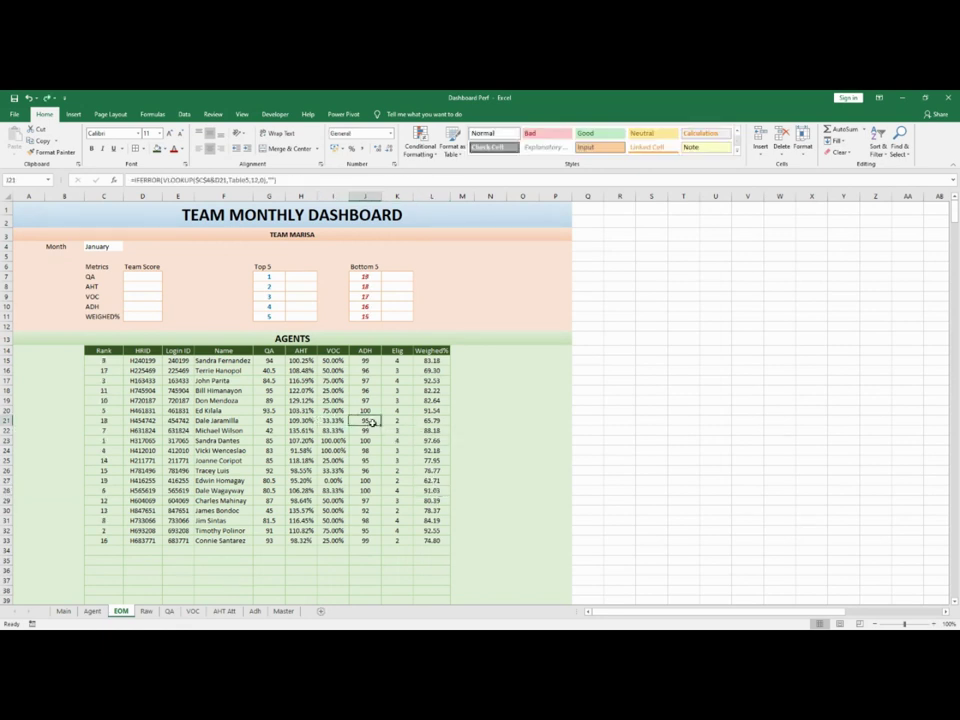
{"action": "key", "text": "Return"}
{"action": "key", "text": "Return"}
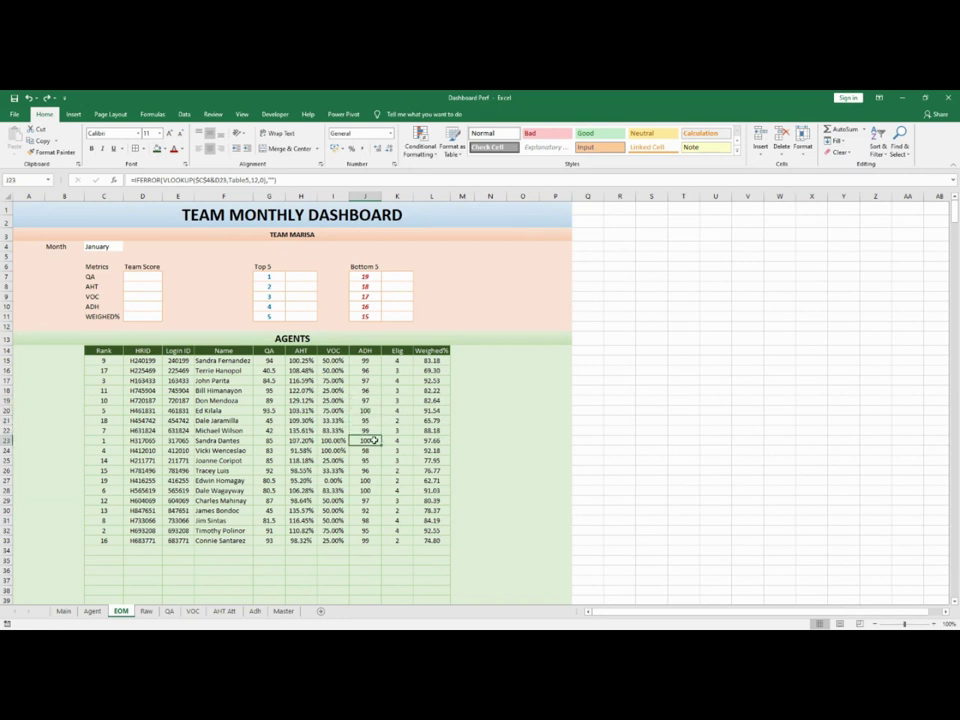
{"action": "left_click", "coordinate": [287, 490]}
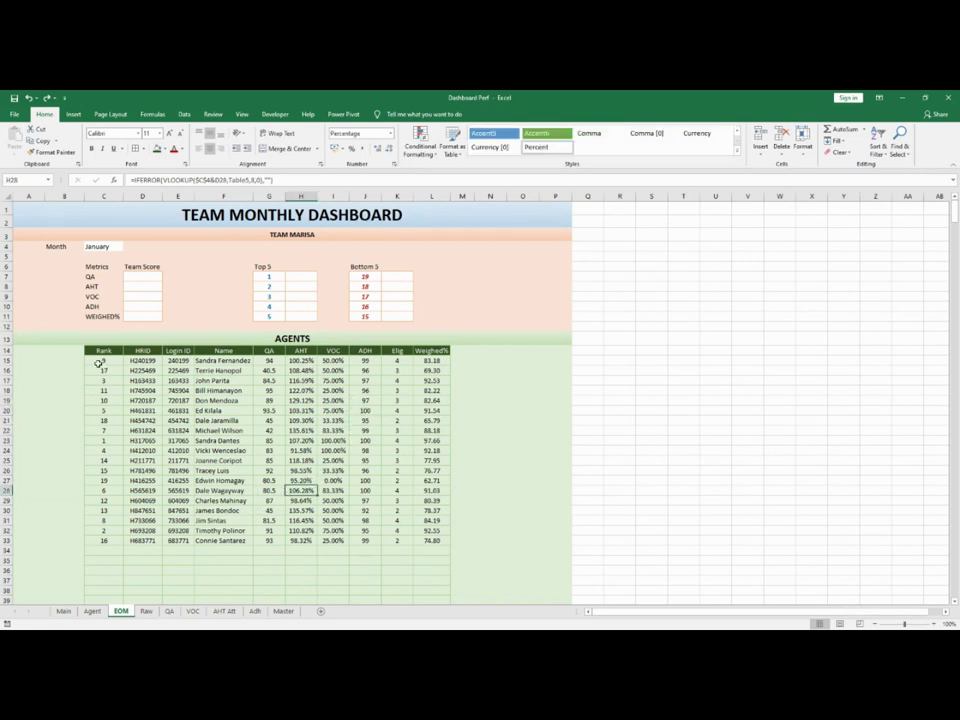
Create a Top 5 ranked-values conditional formatting rule for ranks C15:C33
{"action": "left_click", "coordinate": [99, 362]}
{"action": "left_click_drag", "start_coordinate": [100, 395], "coordinate": [101, 538]}
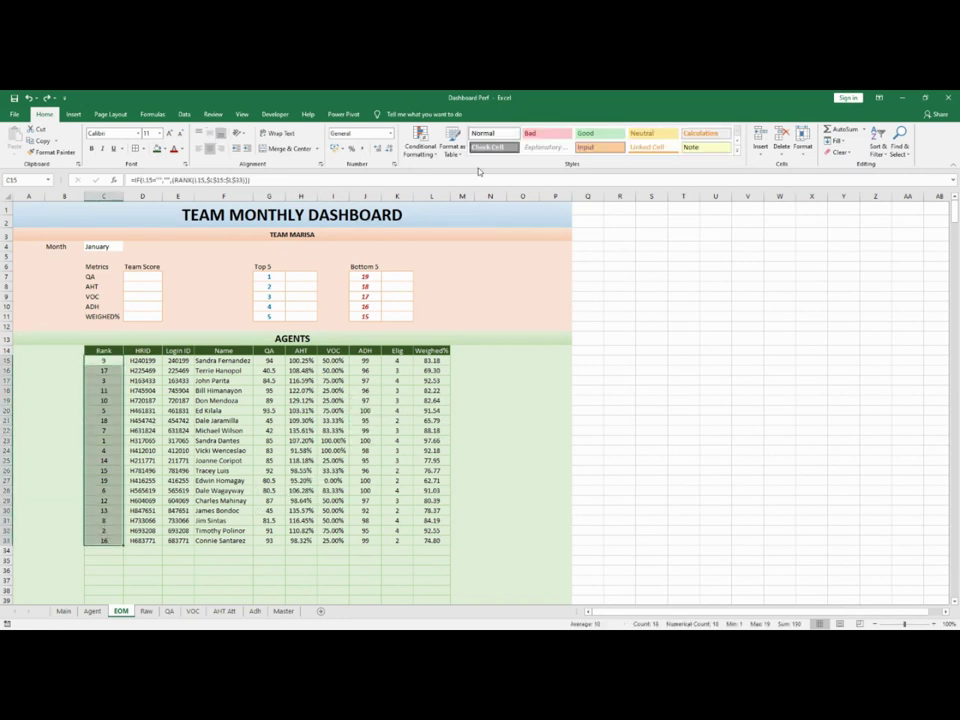
{"action": "left_click", "coordinate": [433, 157]}
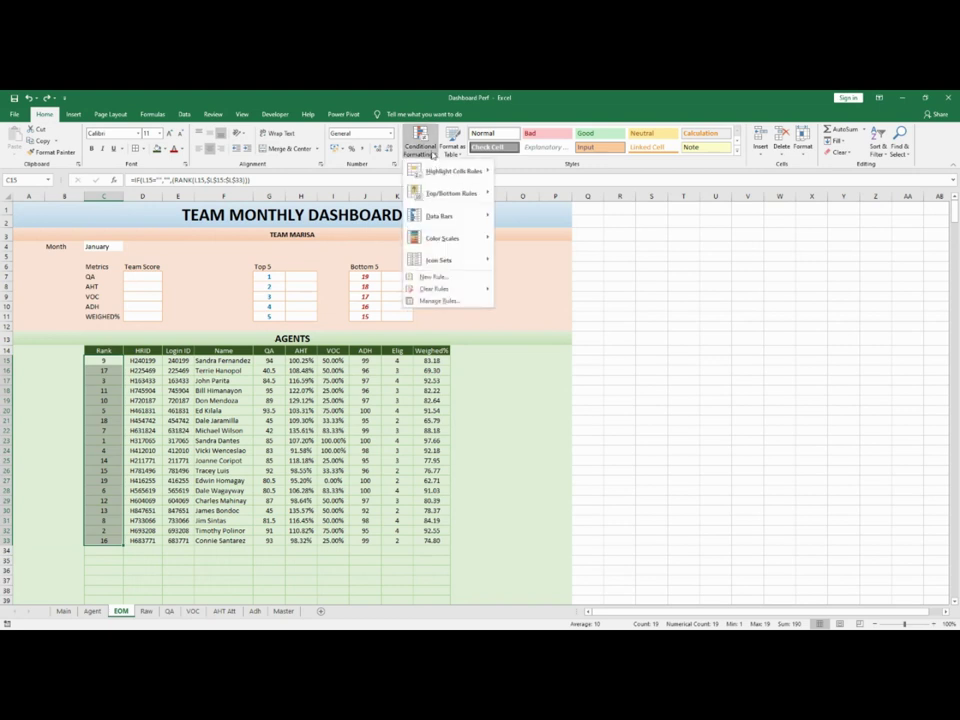
{"action": "mouse_move", "coordinate": [447, 192]}
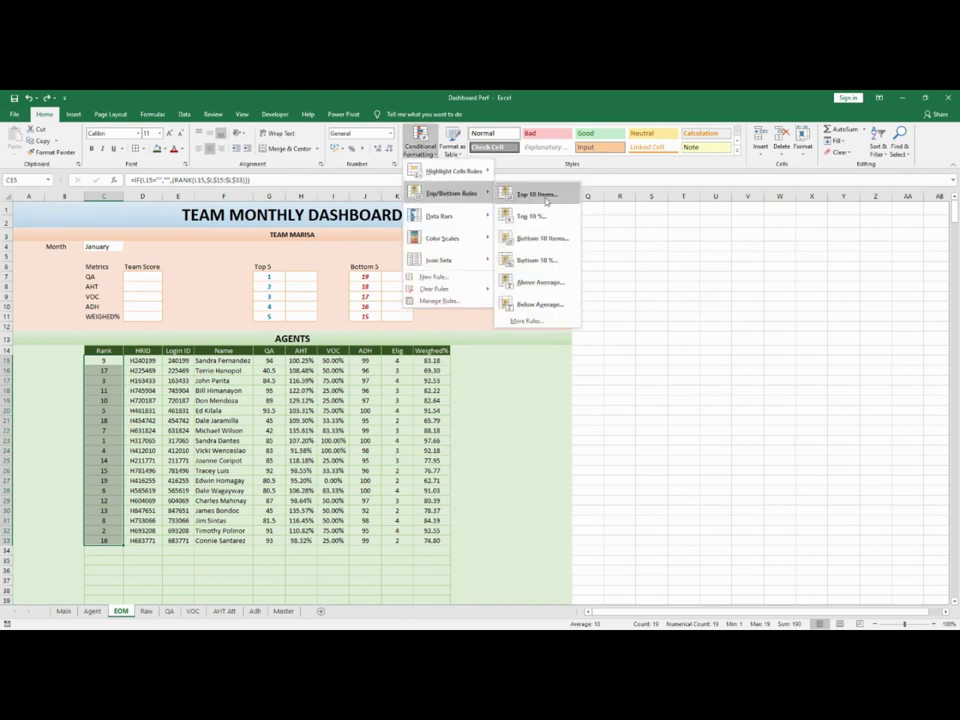
{"action": "left_click", "coordinate": [433, 276]}
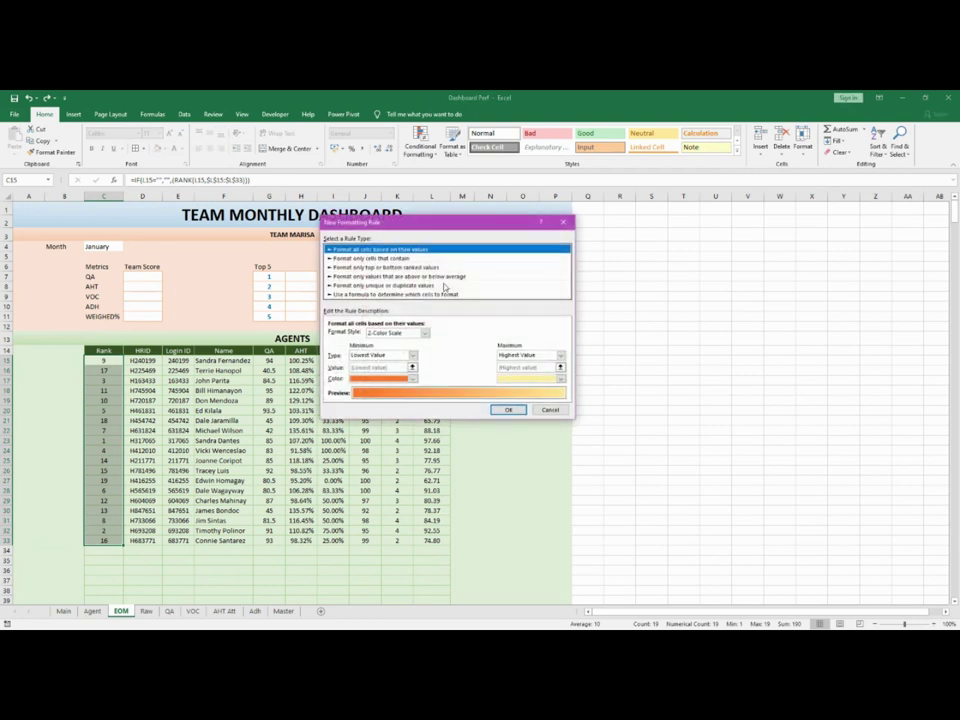
{"action": "left_click", "coordinate": [377, 268]}
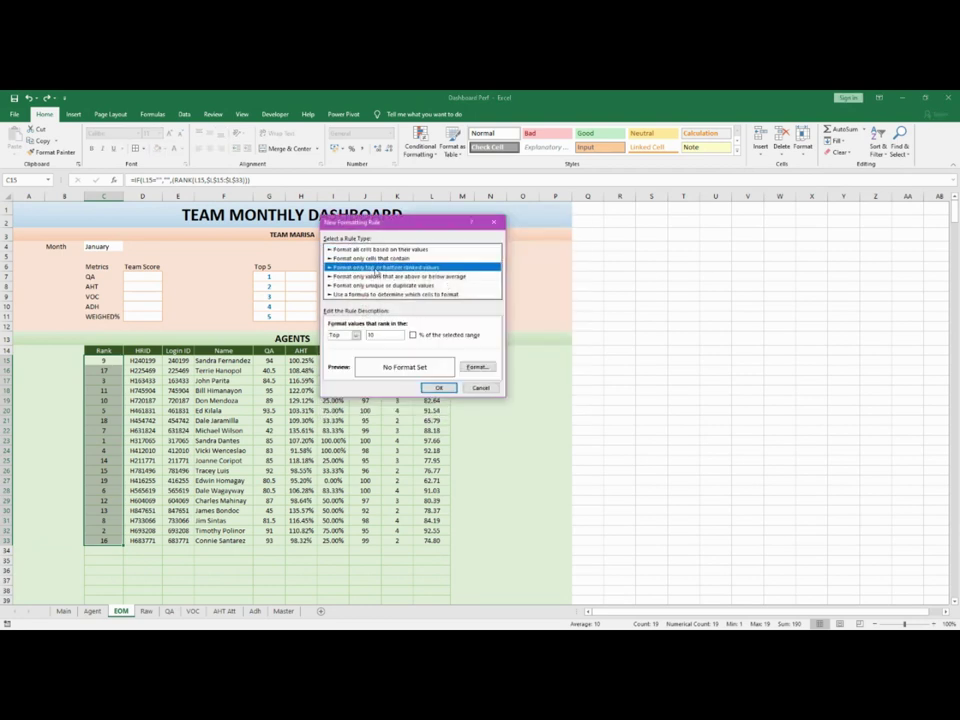
{"action": "double_click", "coordinate": [385, 335]}
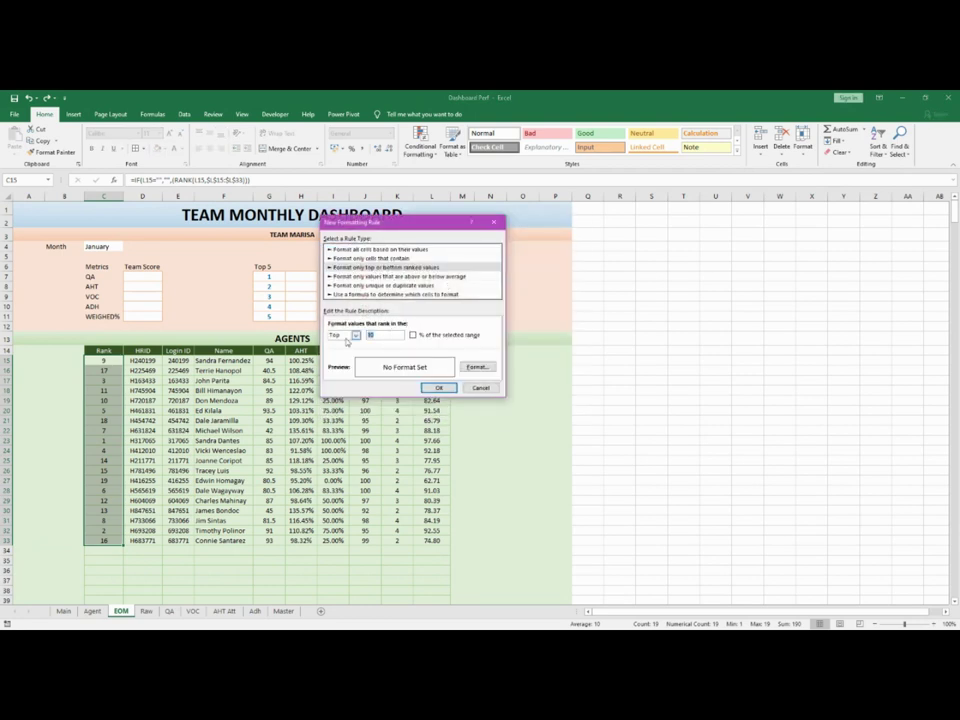
{"action": "type", "text": "5"}
Format the Top 5 rule as bold italic red and apply it
{"action": "left_click", "coordinate": [472, 368]}
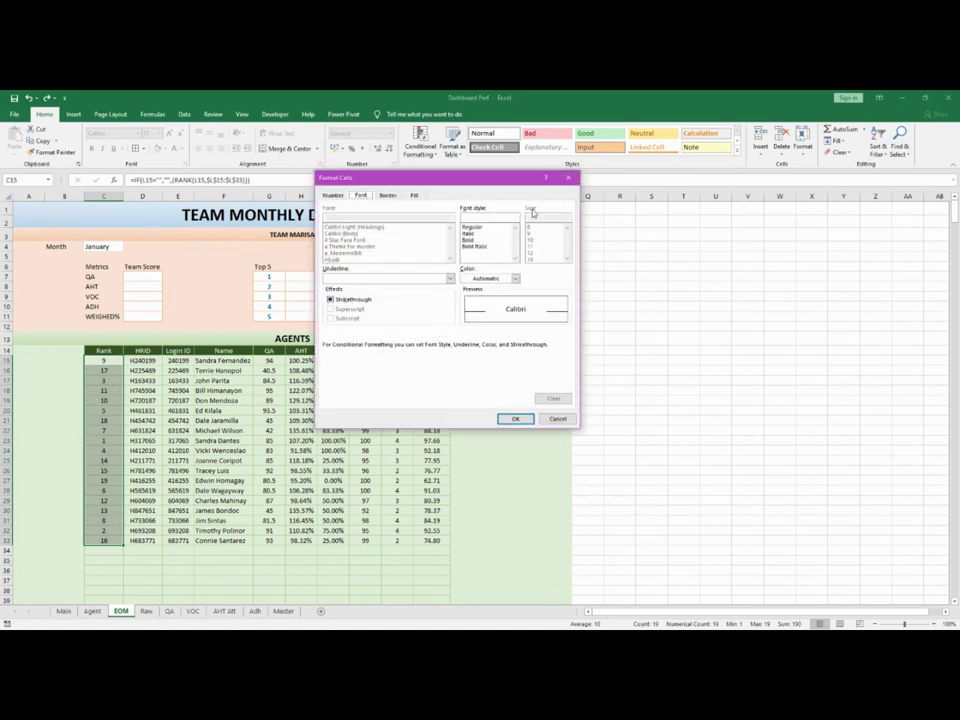
{"action": "left_click", "coordinate": [484, 247]}
{"action": "left_click", "coordinate": [515, 278]}
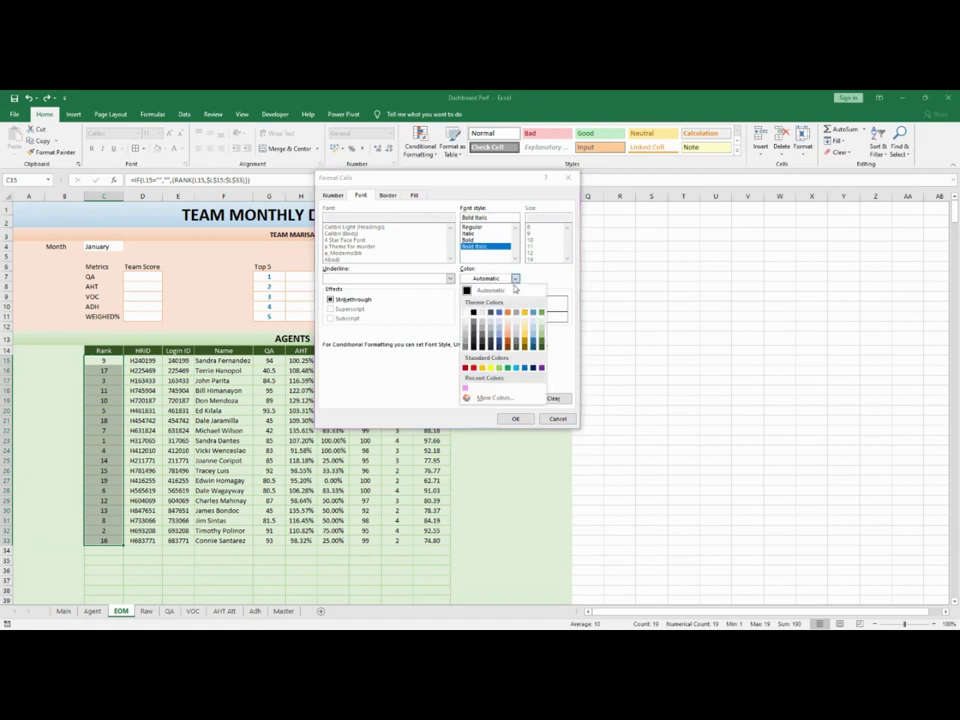
{"action": "left_click", "coordinate": [469, 369]}
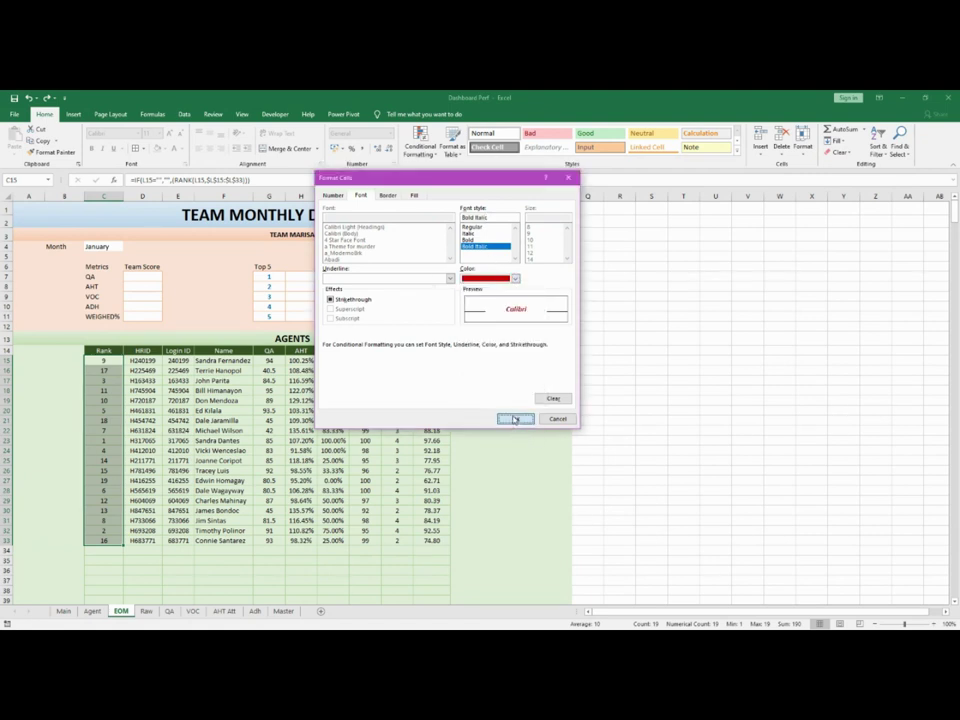
{"action": "left_click", "coordinate": [514, 279]}
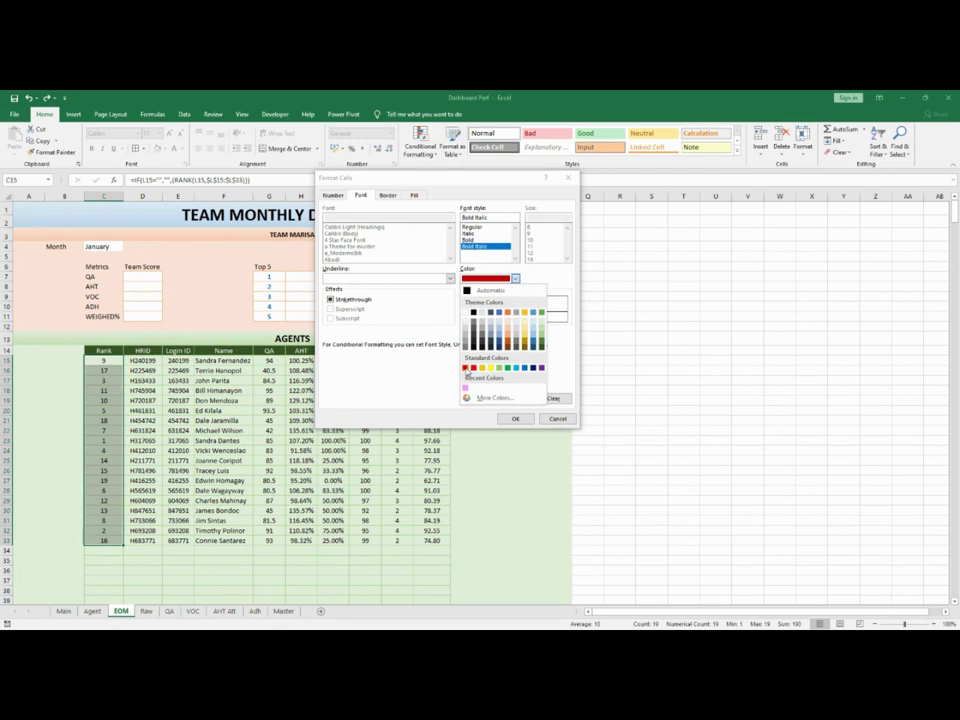
{"action": "left_click", "coordinate": [512, 417]}
{"action": "left_click", "coordinate": [514, 418]}
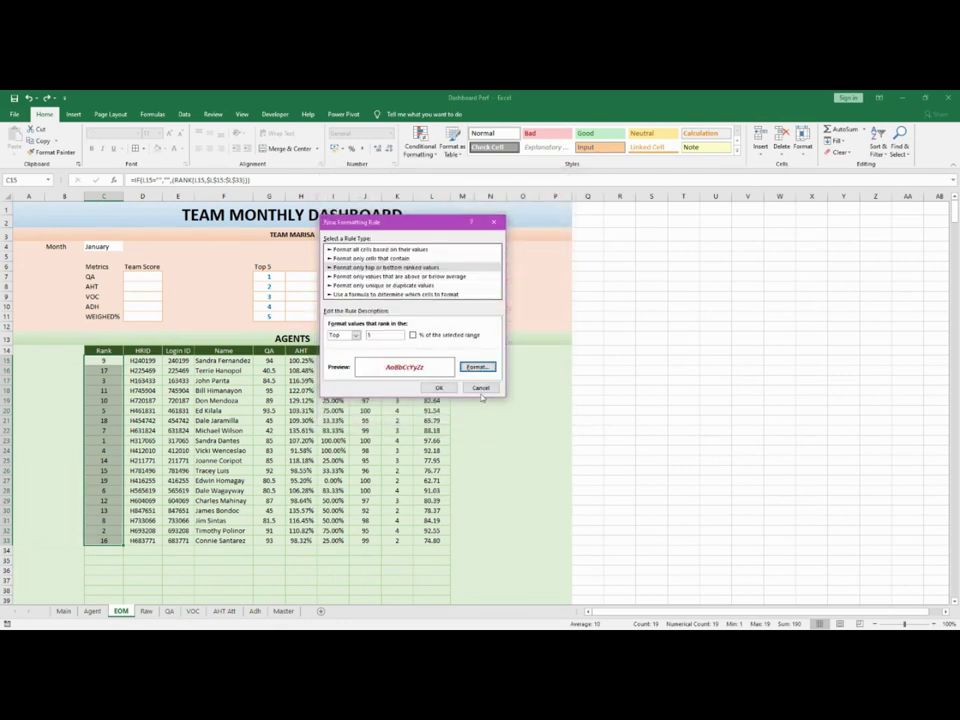
{"action": "left_click", "coordinate": [440, 389]}
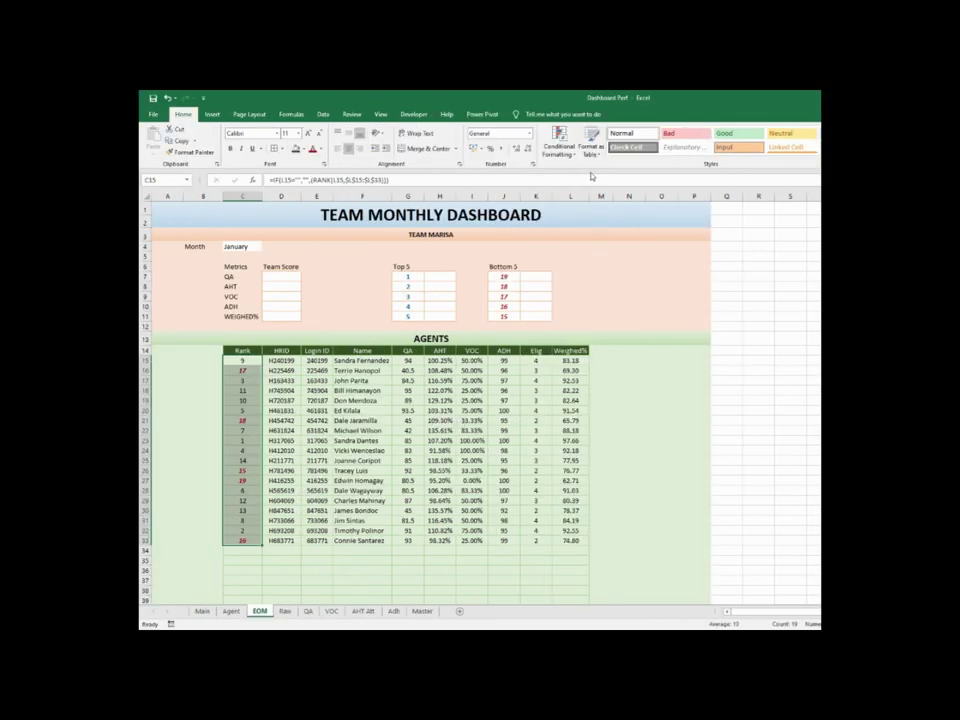
Add a Bottom 5 ranked-values conditional formatting rule to the Rank column
{"action": "left_click", "coordinate": [420, 141]}
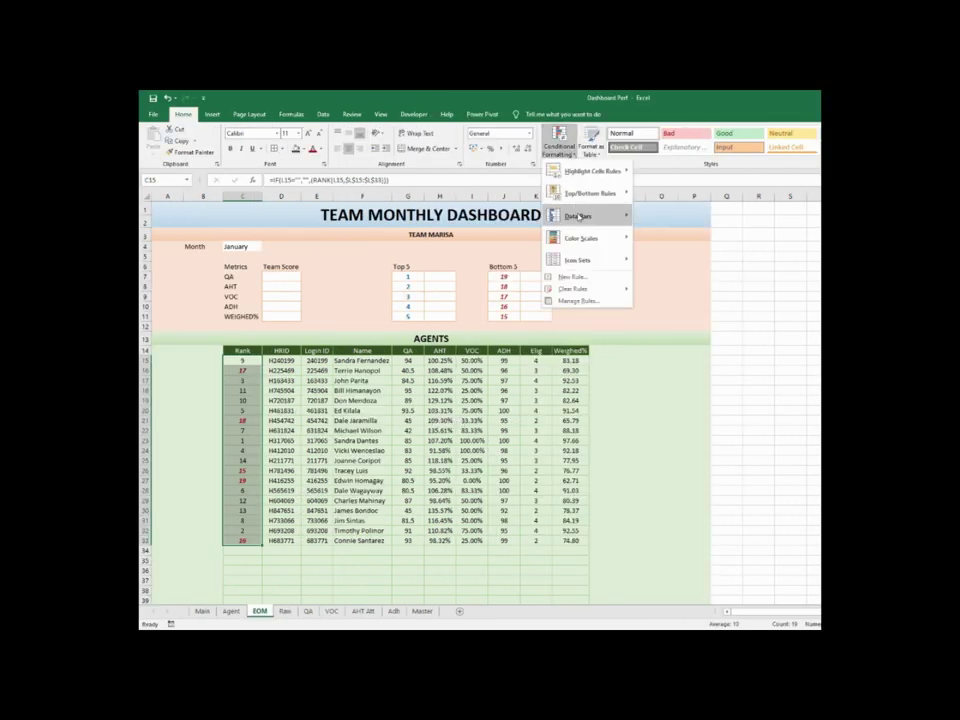
{"action": "mouse_move", "coordinate": [583, 217]}
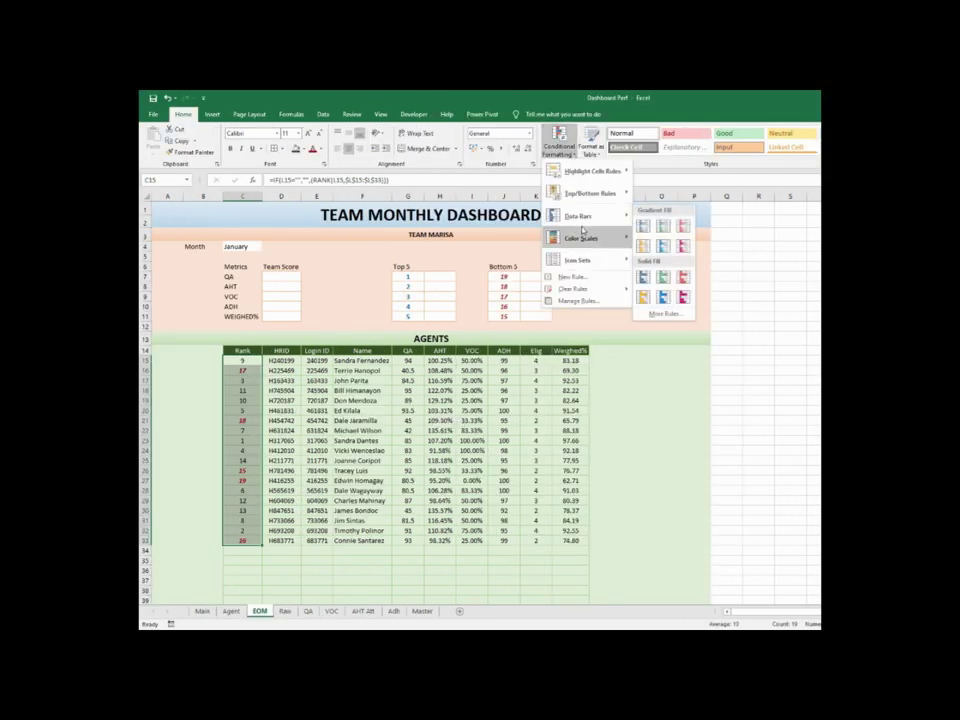
{"action": "left_click", "coordinate": [579, 278]}
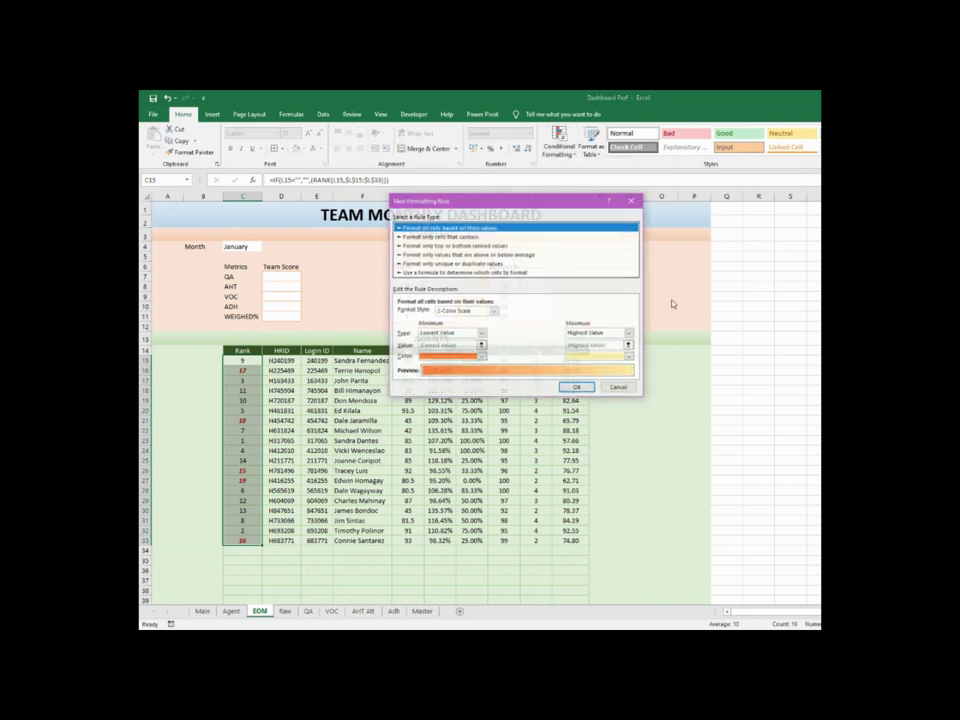
{"action": "left_click", "coordinate": [466, 245]}
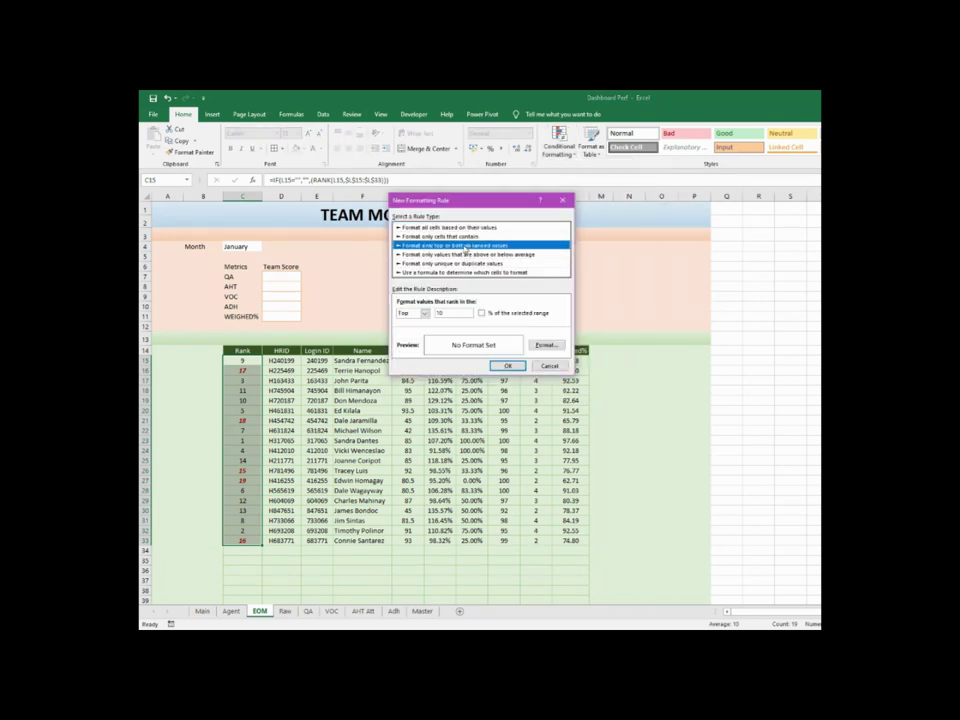
{"action": "left_click", "coordinate": [417, 313]}
{"action": "left_click", "coordinate": [410, 329]}
{"action": "key", "text": "Tab"}
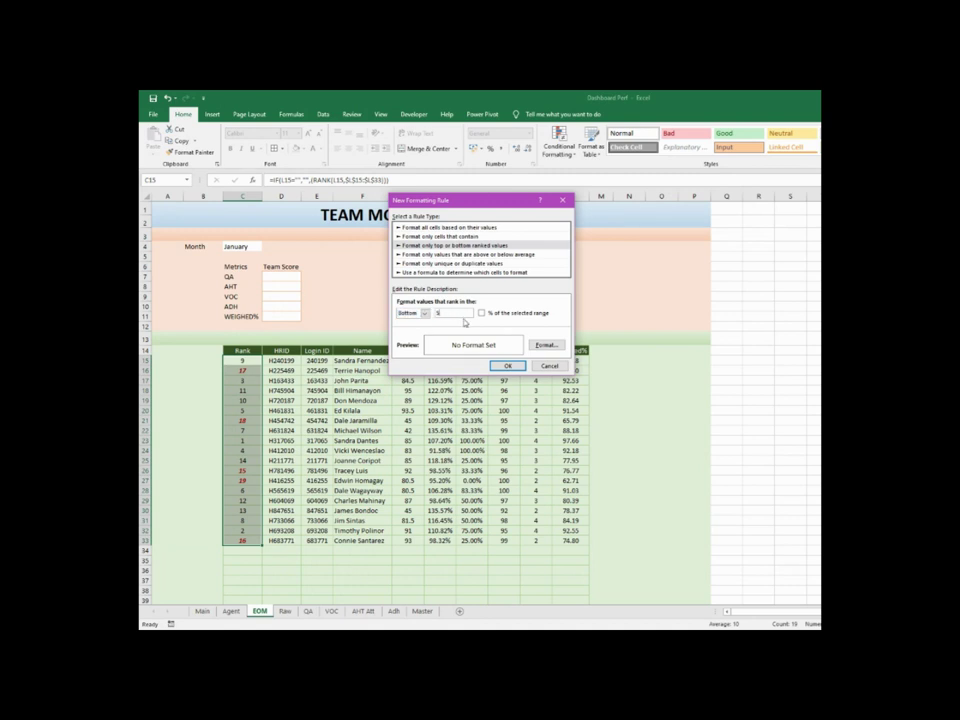
{"action": "type", "text": "5"}
Format the Bottom 5 rule as bold blue text and apply it
{"action": "left_click", "coordinate": [546, 344]}
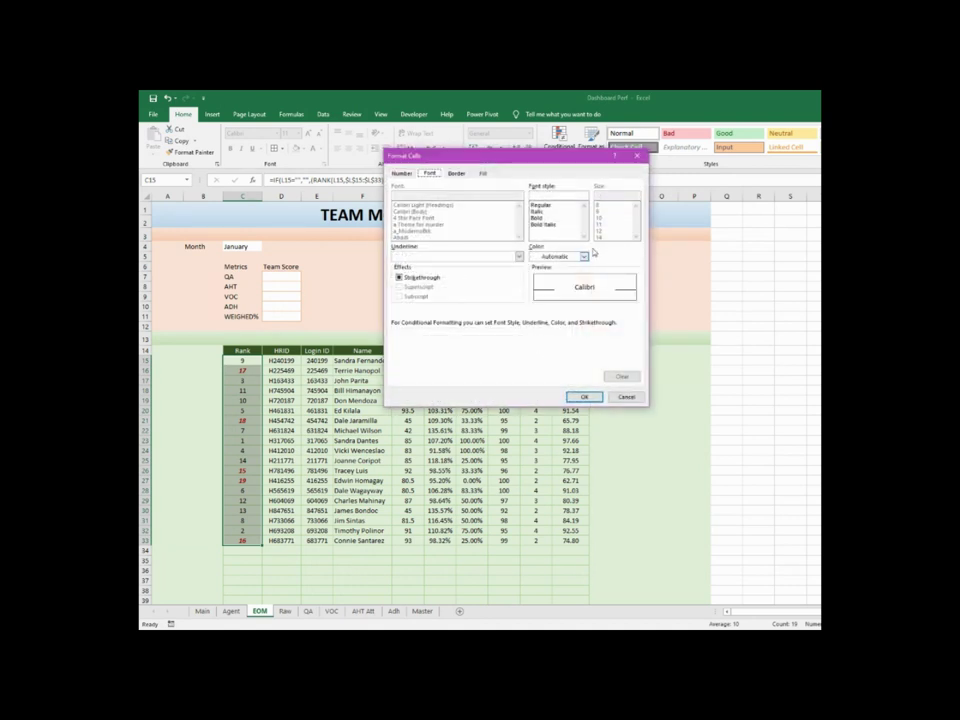
{"action": "left_click", "coordinate": [542, 218]}
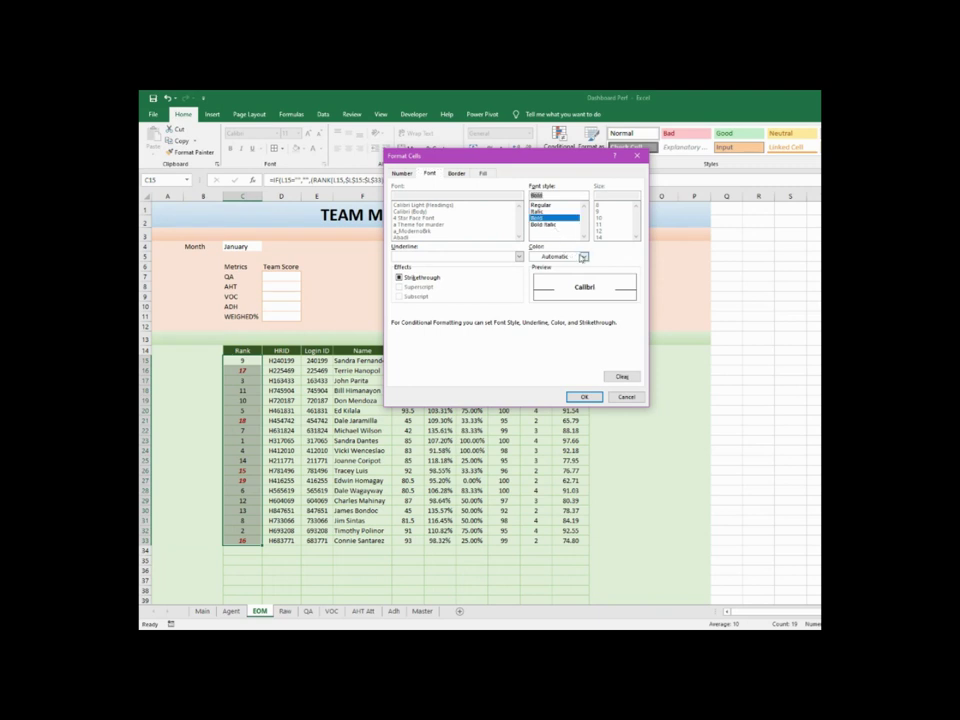
{"action": "left_click", "coordinate": [583, 257]}
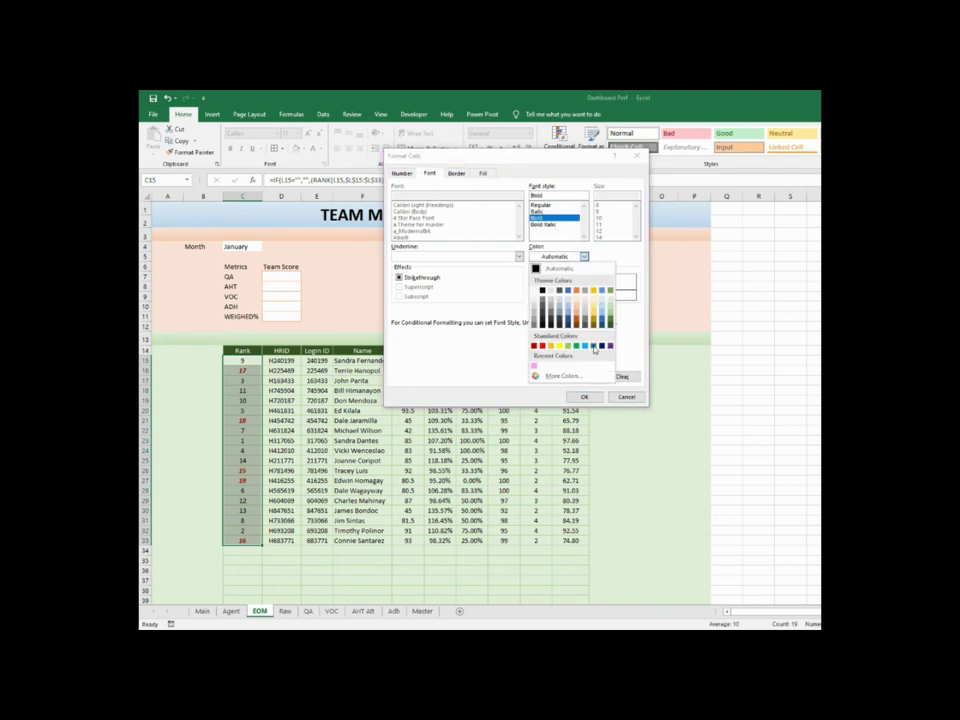
{"action": "left_click", "coordinate": [593, 346]}
{"action": "left_click", "coordinate": [584, 397]}
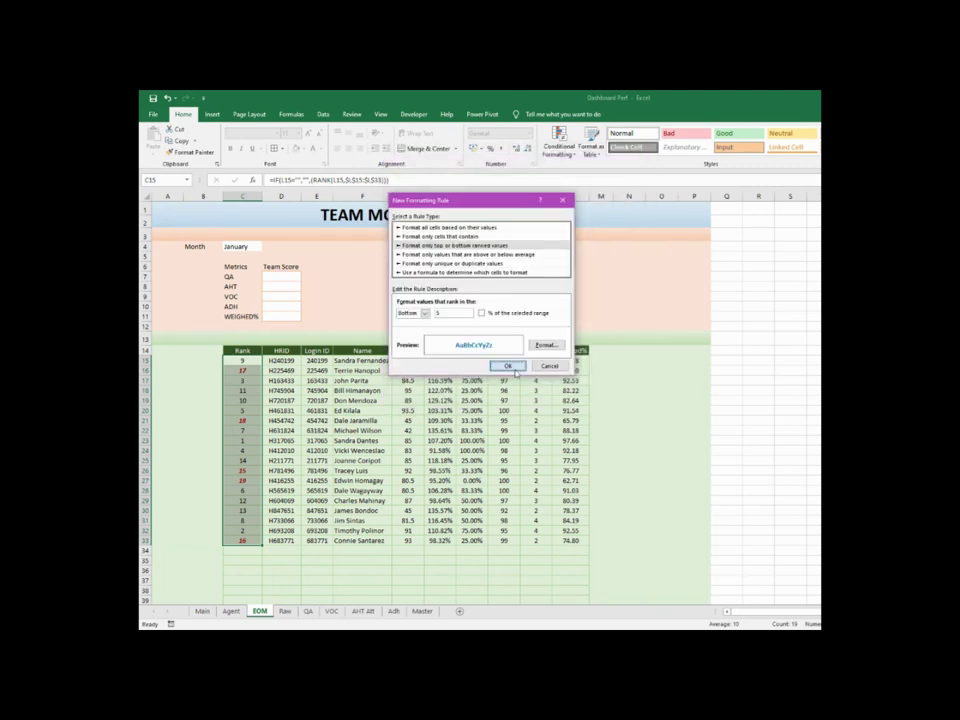
{"action": "left_click", "coordinate": [514, 370]}
Deselect the rank column and select the QA Team Score cell D7
{"action": "left_click", "coordinate": [668, 520]}
{"action": "left_click", "coordinate": [651, 461]}
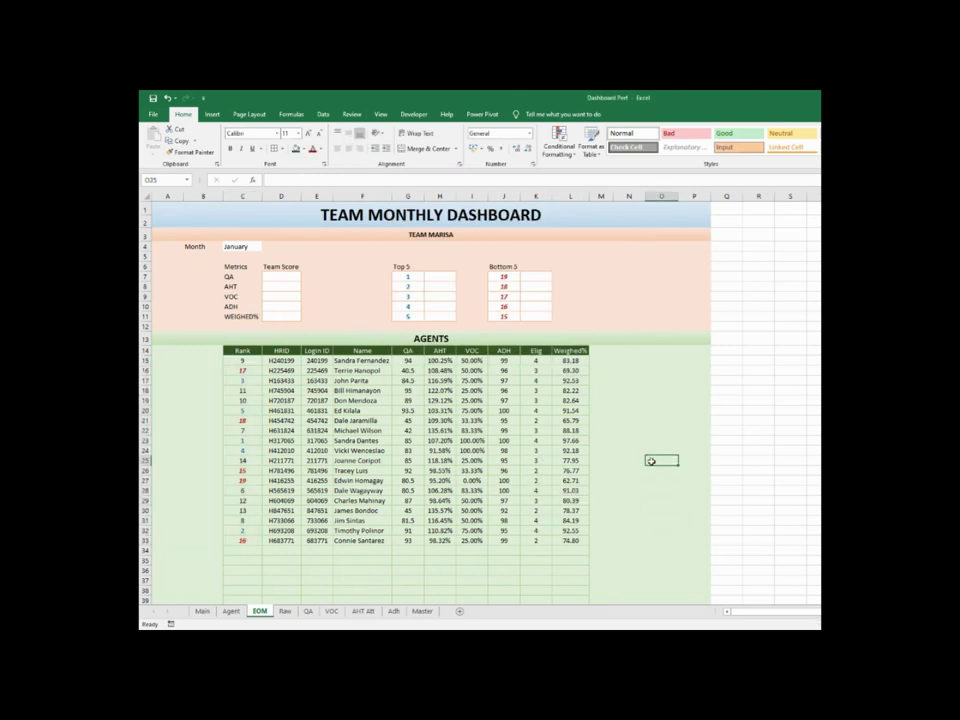
{"action": "left_click", "coordinate": [490, 569]}
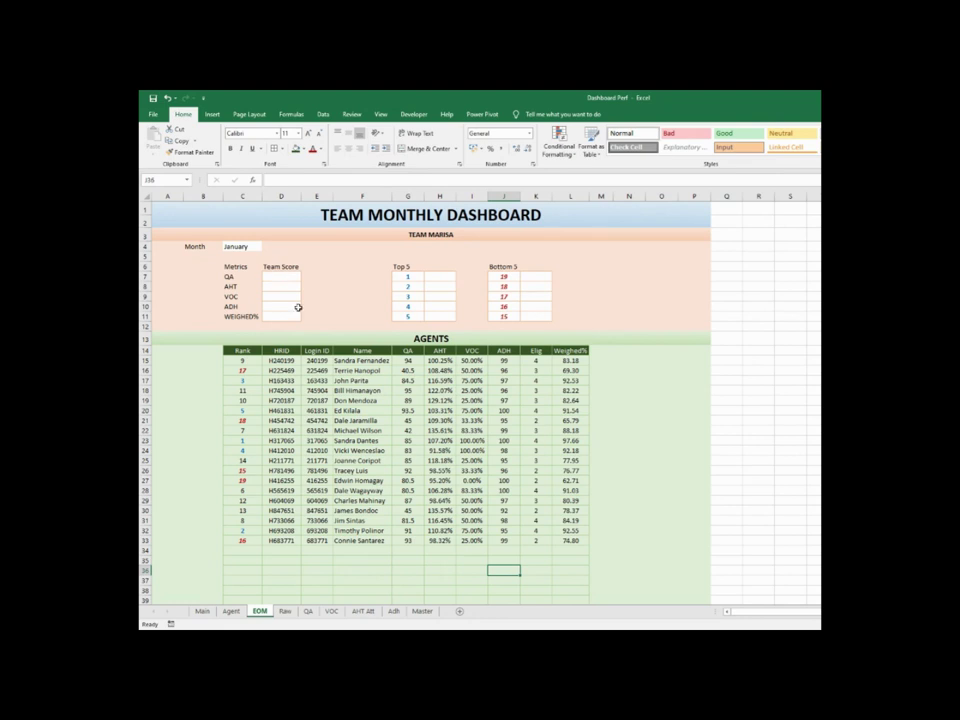
{"action": "left_click", "coordinate": [281, 276]}
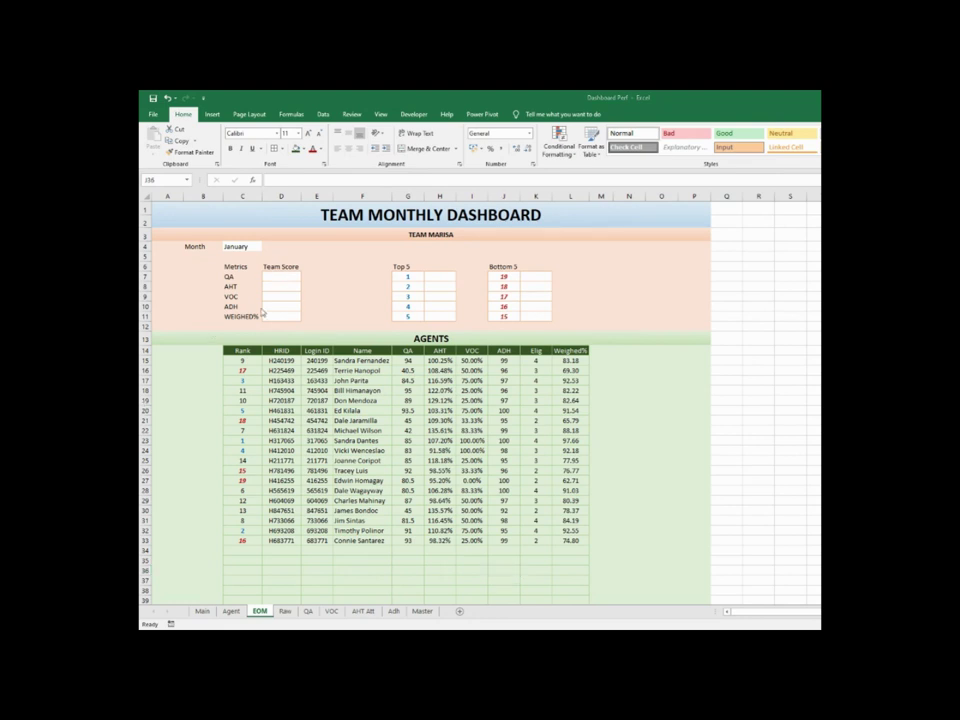
{"action": "left_click", "coordinate": [291, 276]}
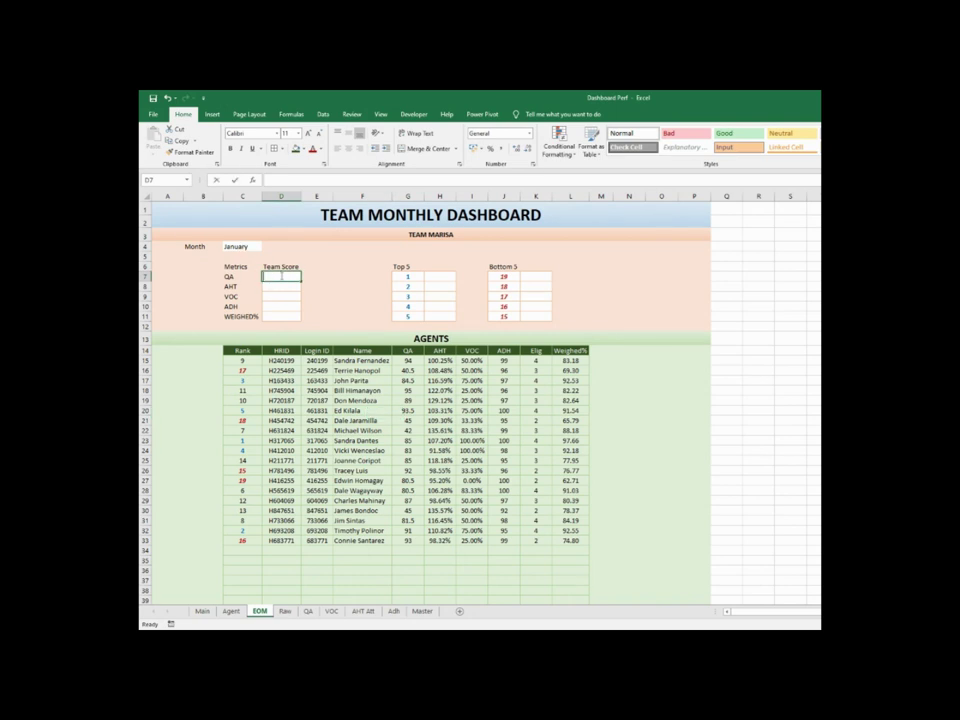
Start an AVERAGEIF in D7 using Raw's Month column and C4, then clear it
{"action": "type", "text": "=av"}
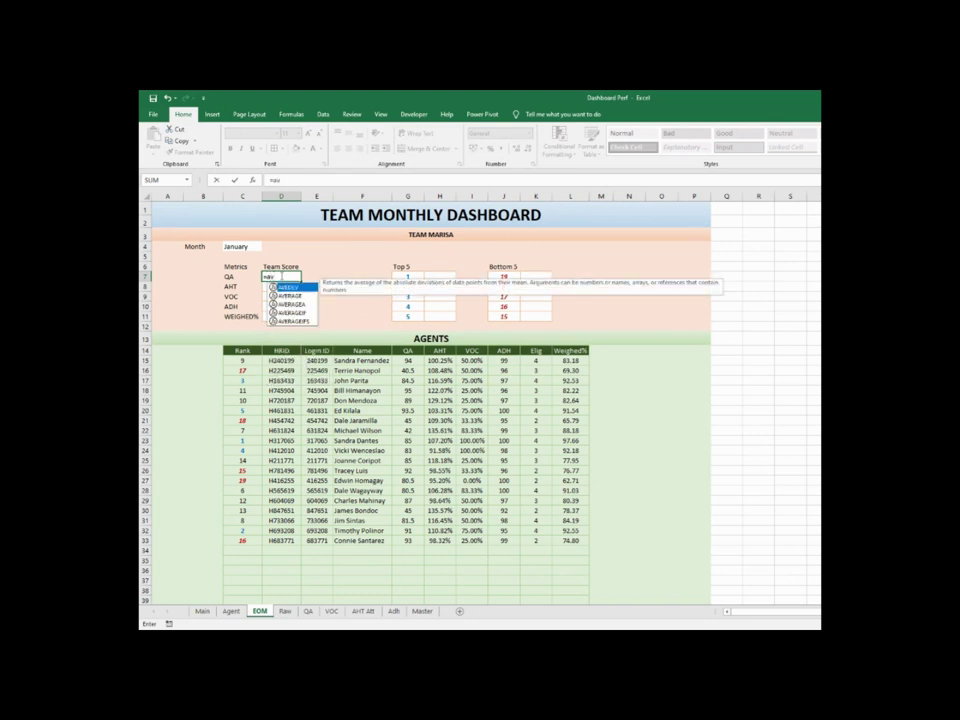
{"action": "type", "text": "erageif"}
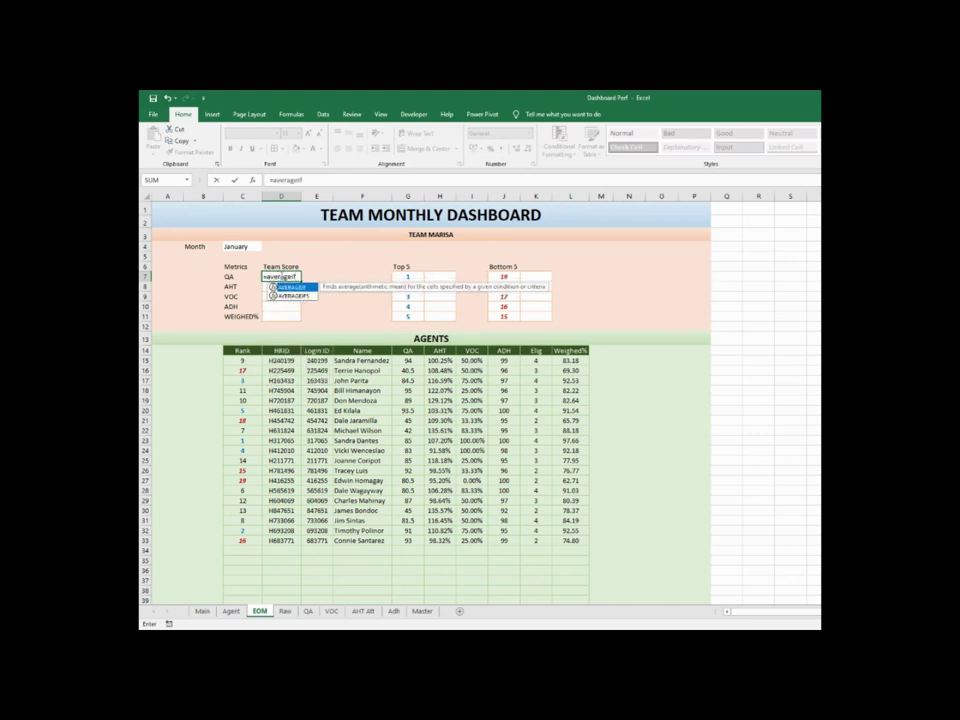
{"action": "type", "text": "("}
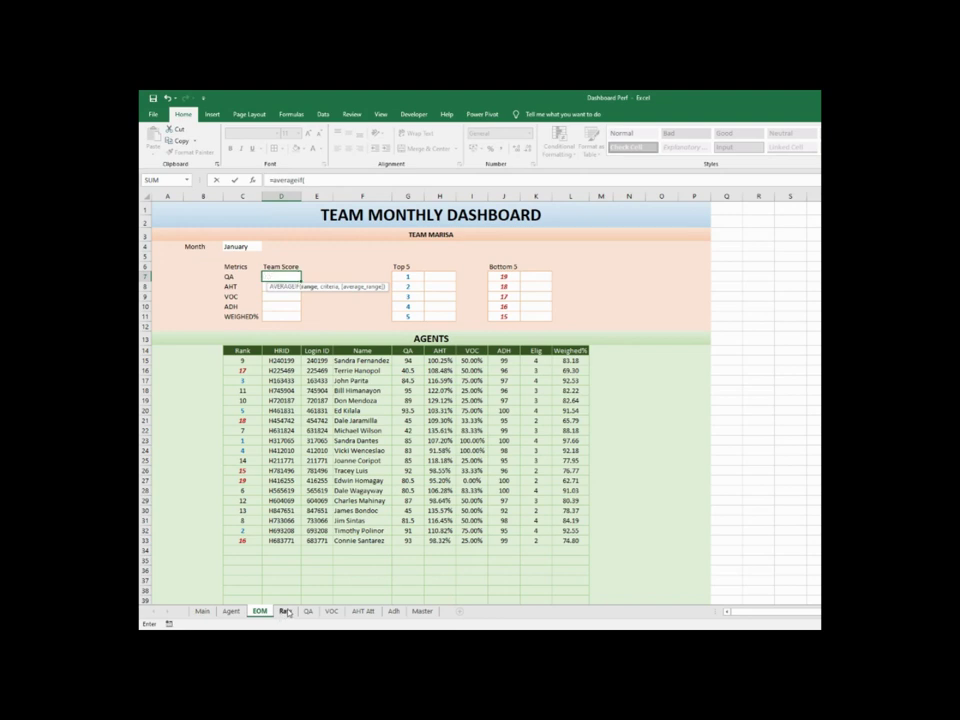
{"action": "left_click", "coordinate": [285, 611]}
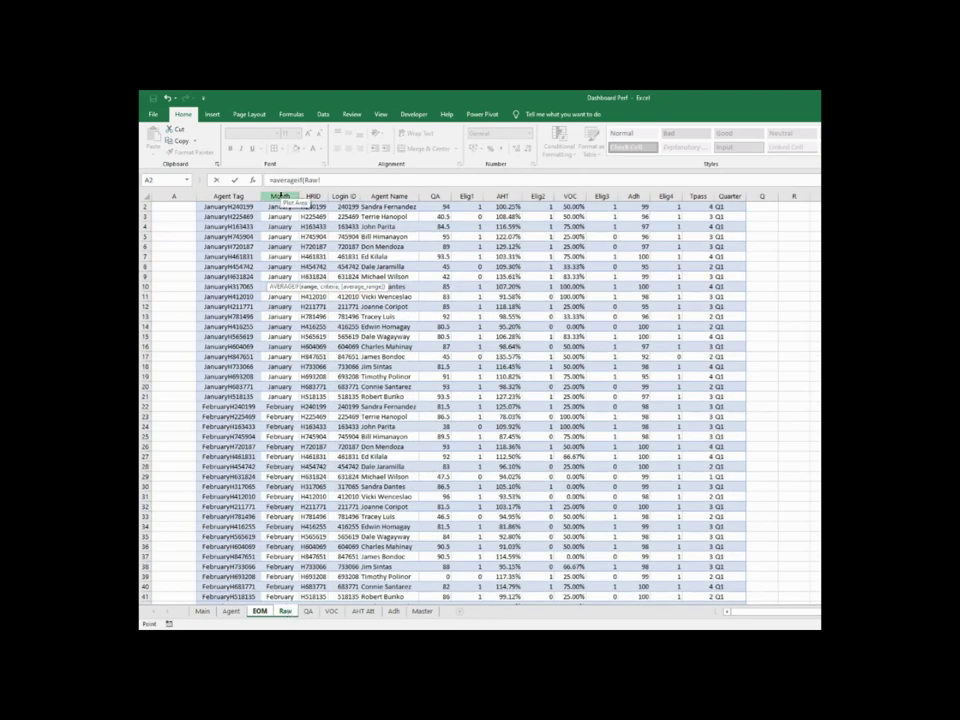
{"action": "left_click", "coordinate": [279, 195]}
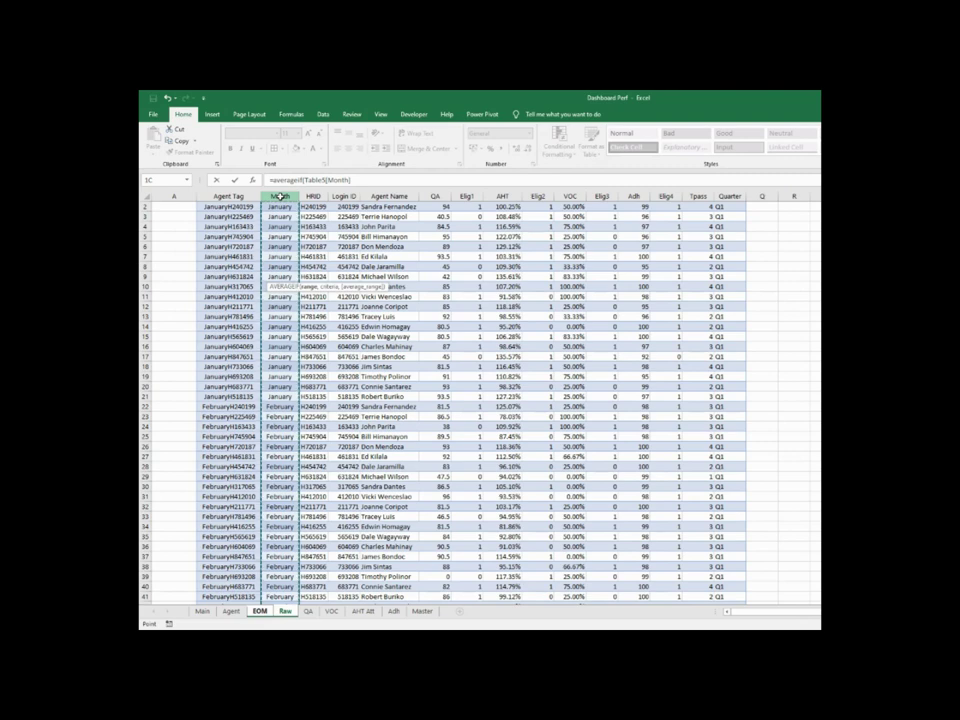
{"action": "left_click", "coordinate": [258, 611]}
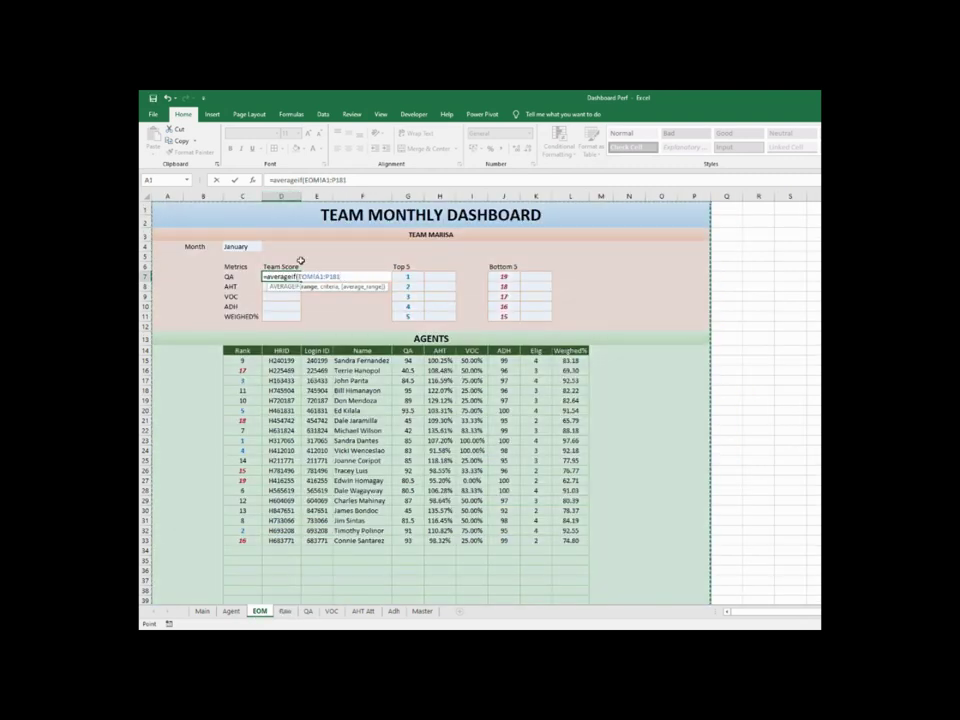
{"action": "left_click", "coordinate": [243, 247]}
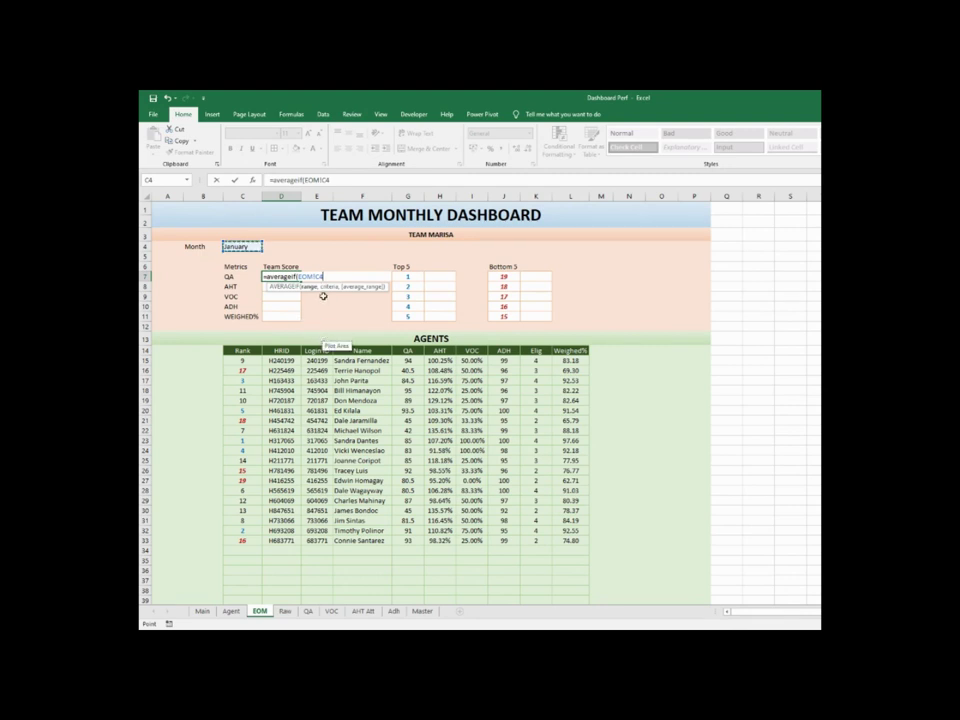
{"action": "key", "text": "BackSpace"}
{"action": "key", "text": "BackSpace"}
{"action": "key", "text": "BackSpace"}
{"action": "key", "text": "BackSpace"}
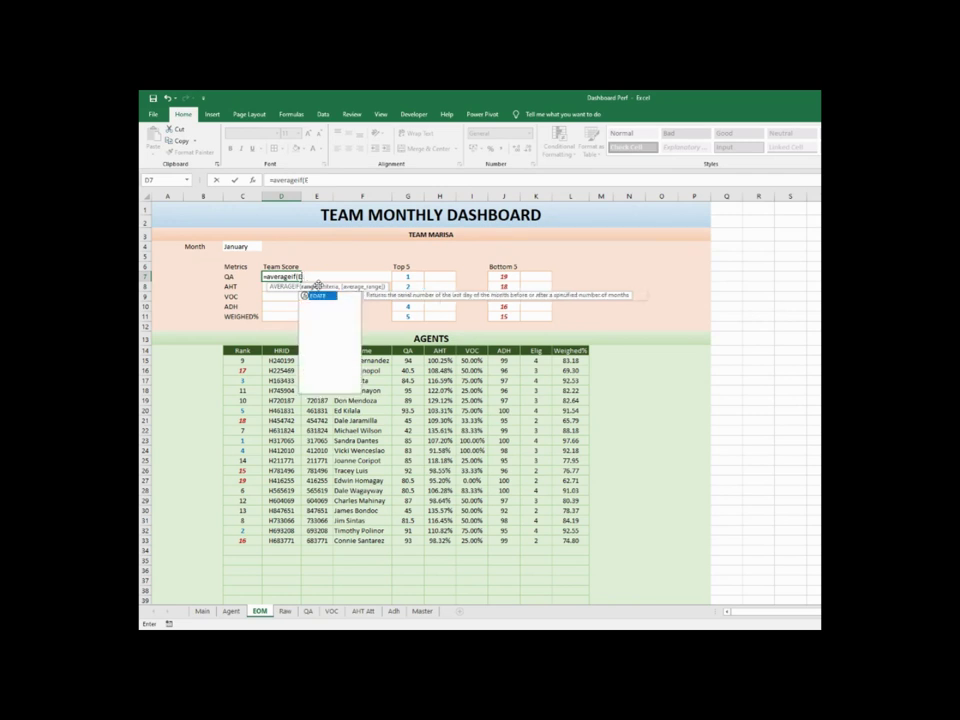
{"action": "key", "text": "BackSpace"}
{"action": "key", "text": "BackSpace"}
{"action": "key", "text": "BackSpace"}
{"action": "key", "text": "BackSpace"}
{"action": "key", "text": "BackSpace"}
{"action": "key", "text": "BackSpace"}
{"action": "key", "text": "BackSpace"}
{"action": "key", "text": "BackSpace"}
{"action": "key", "text": "BackSpace"}
{"action": "key", "text": "BackSpace"}
{"action": "key", "text": "BackSpace"}
{"action": "key", "text": "BackSpace"}
Rebuild AVERAGEIF with Table5[Month] as range and EOM!C4 as criterion
{"action": "type", "text": "averageif"}
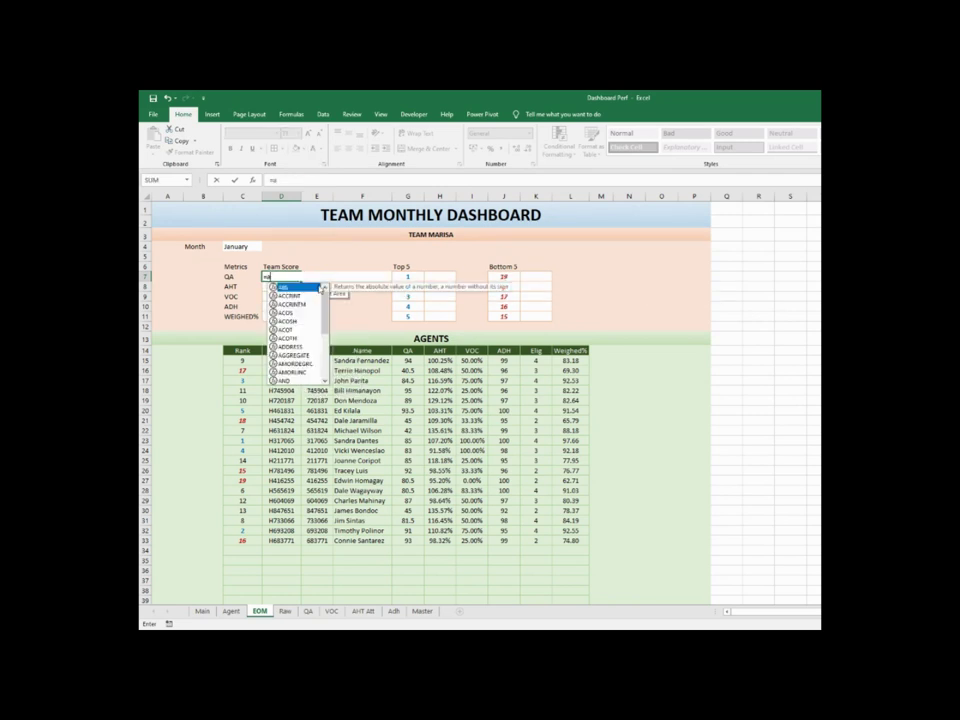
{"action": "double_click", "coordinate": [300, 288]}
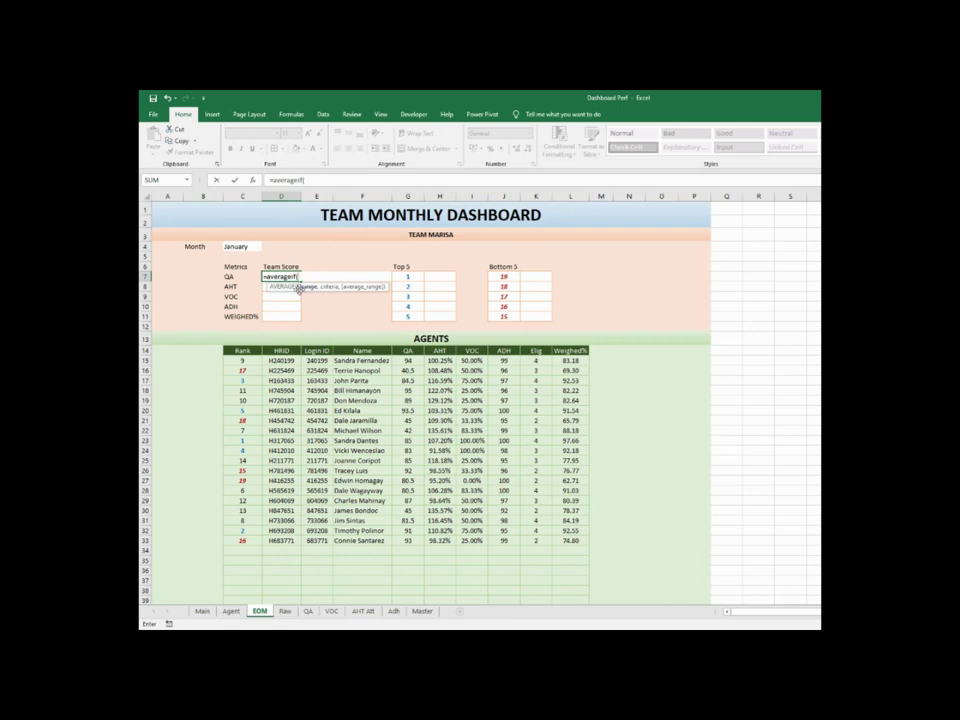
{"action": "left_click", "coordinate": [287, 612]}
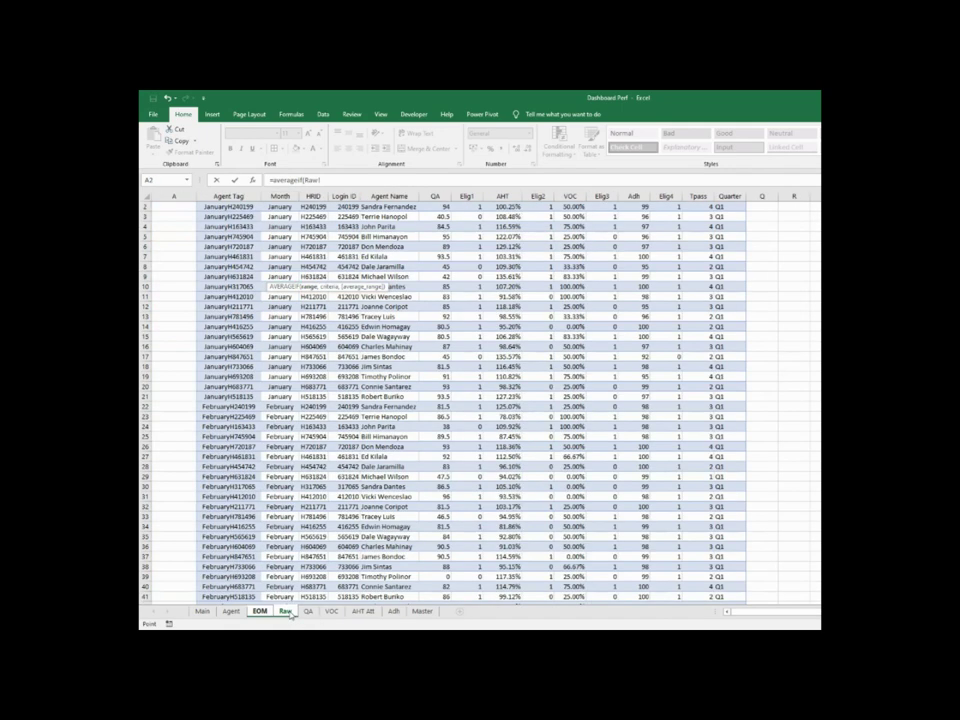
{"action": "left_click", "coordinate": [277, 195]}
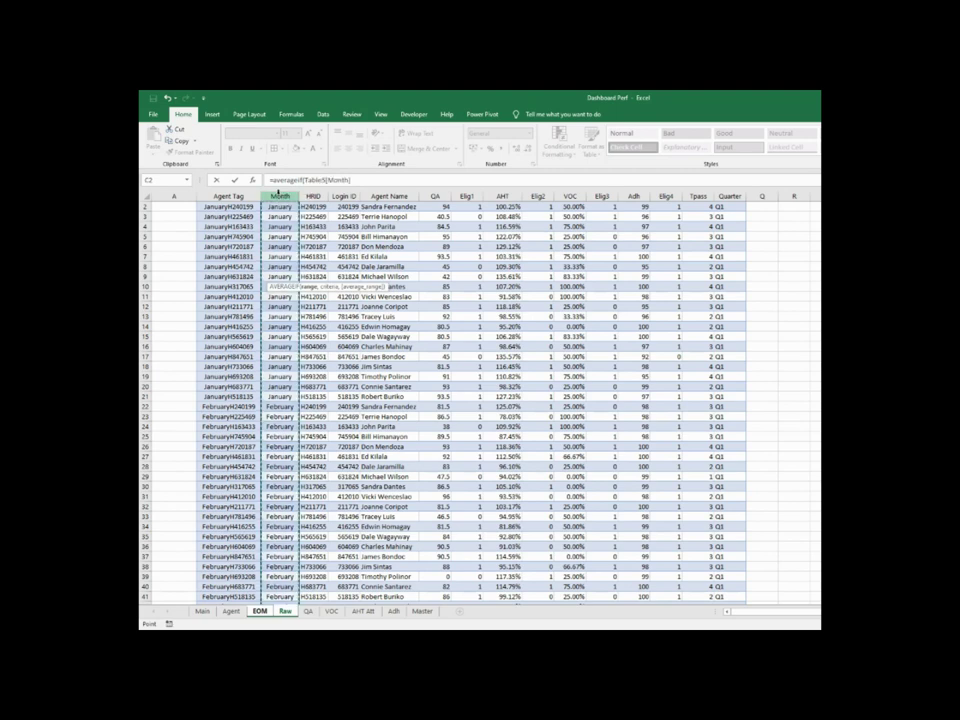
{"action": "type", "text": ","}
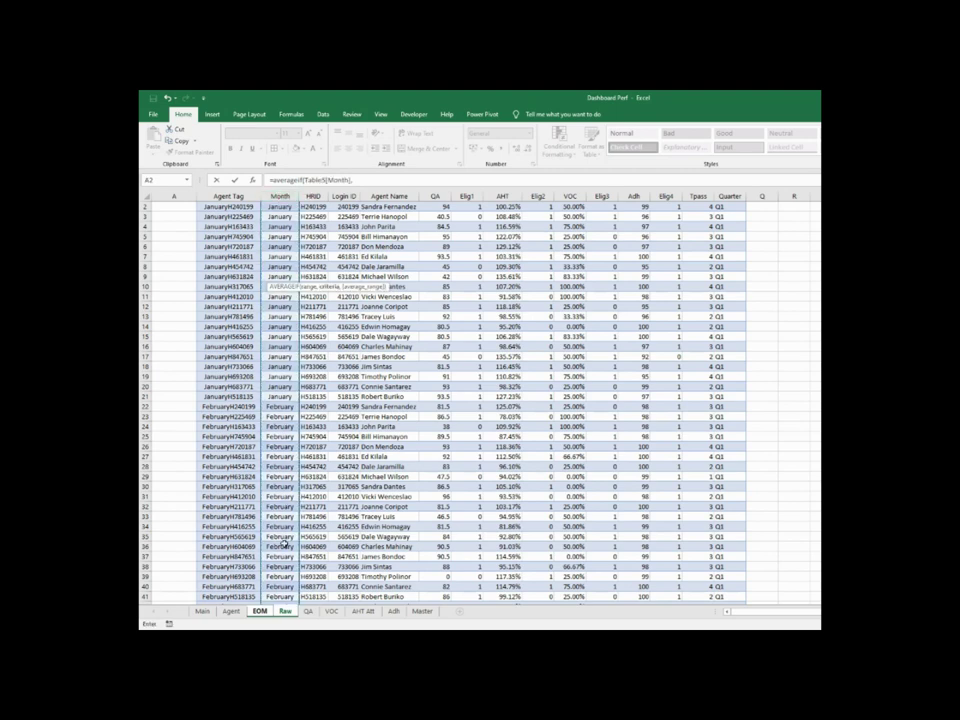
{"action": "left_click", "coordinate": [259, 611]}
{"action": "left_click", "coordinate": [242, 246]}
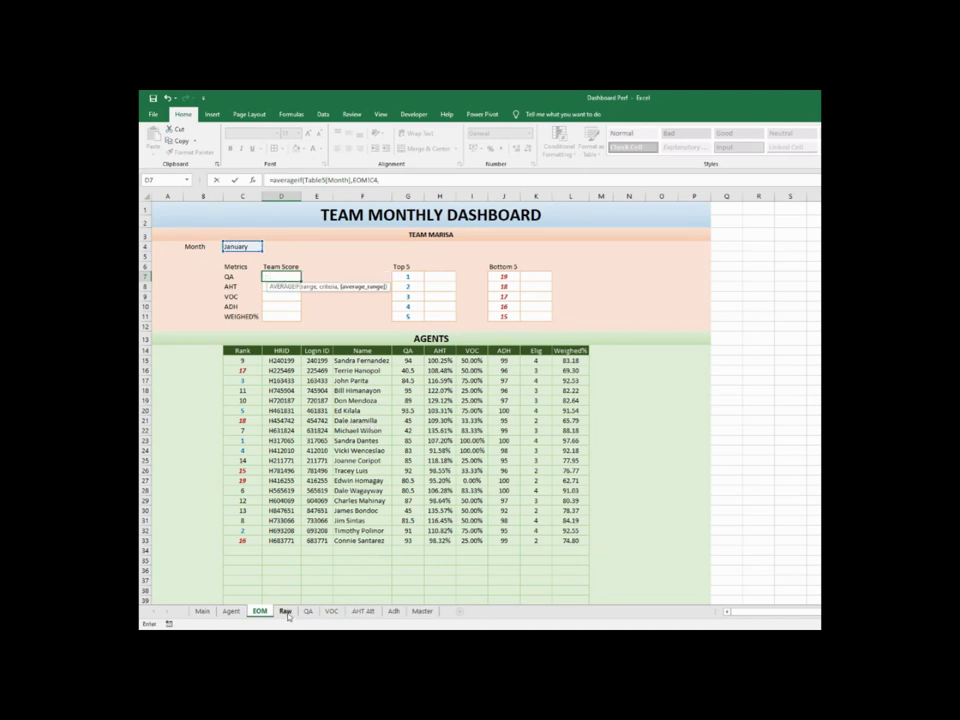
Average Table5[QA] and show the QA Team Score as 79.03 to two decimals
{"action": "left_click", "coordinate": [287, 611]}
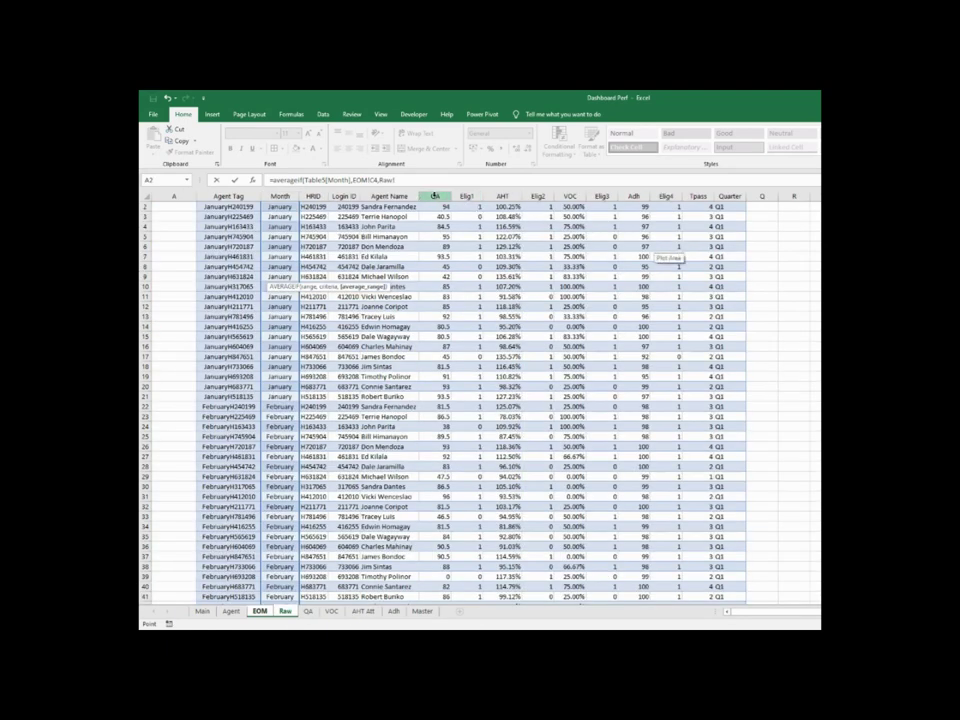
{"action": "left_click", "coordinate": [435, 196]}
{"action": "left_click", "coordinate": [428, 180]}
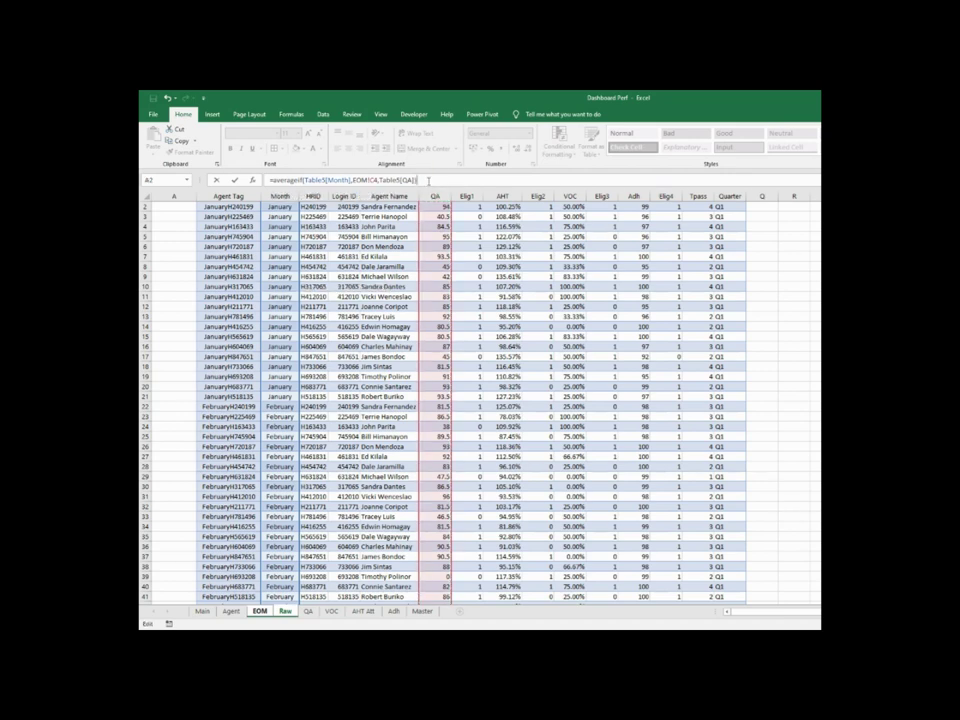
{"action": "key", "text": "Return"}
{"action": "left_click", "coordinate": [275, 277]}
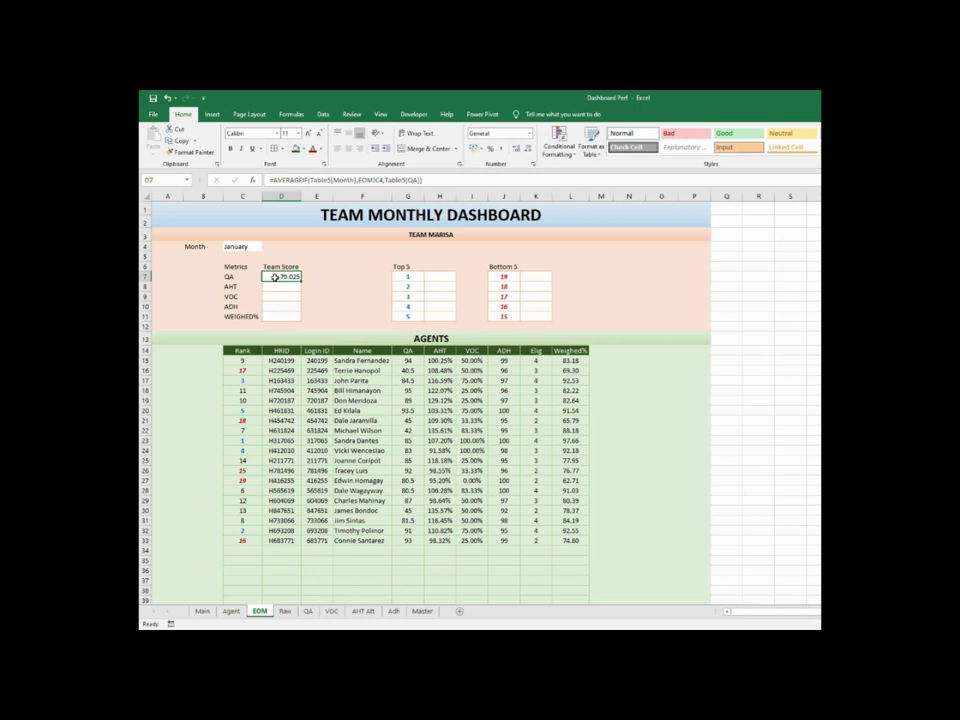
{"action": "left_click", "coordinate": [527, 148]}
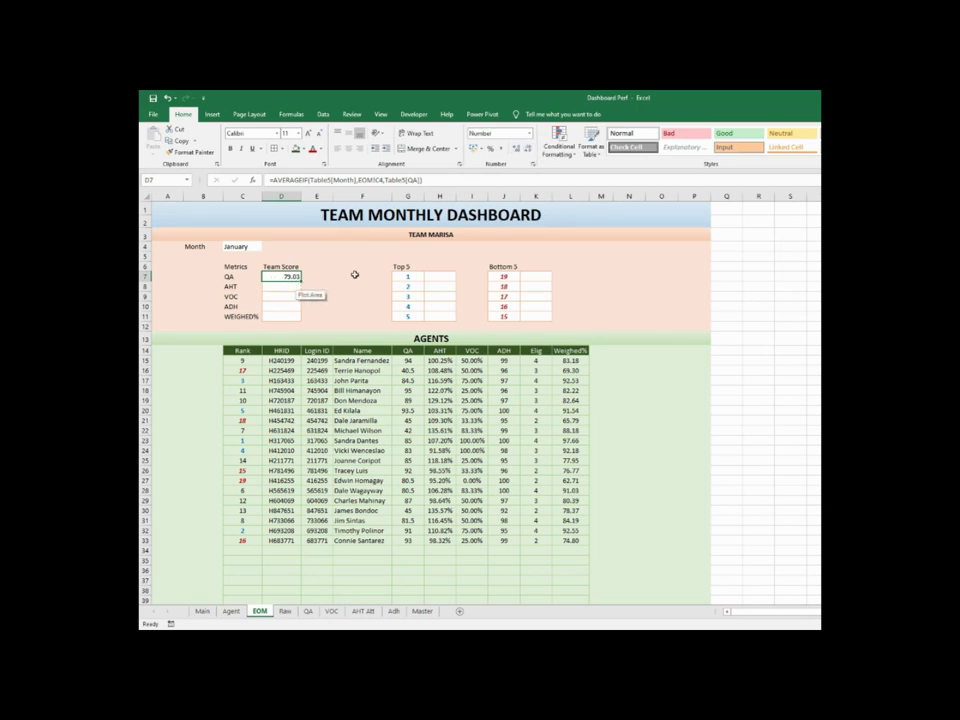
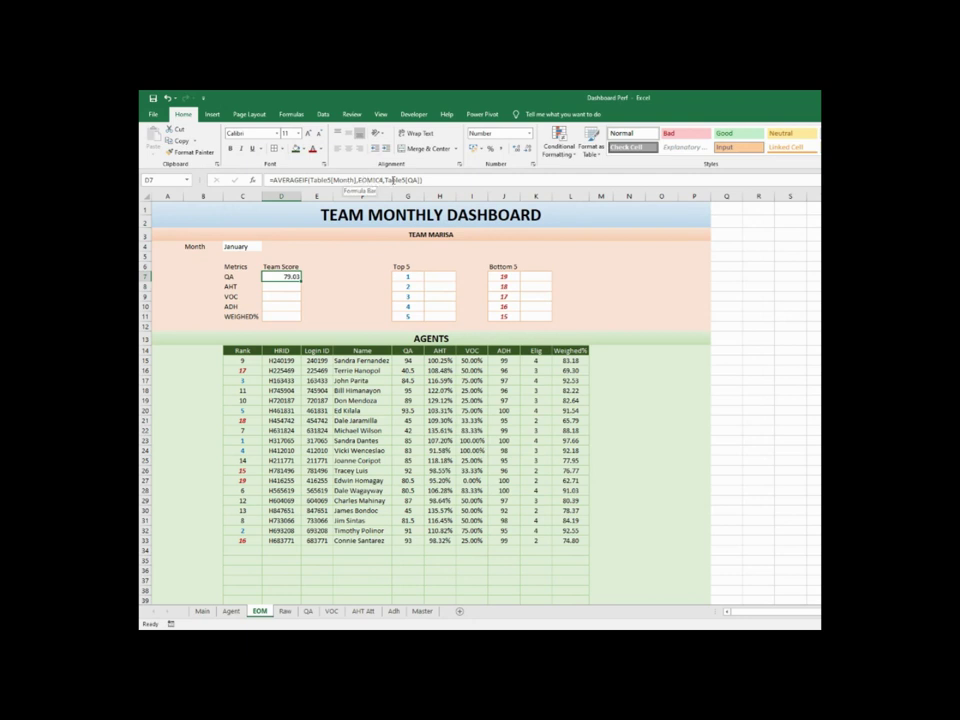
Re-commit the QA team score's AVERAGEIF formula in D7
{"action": "left_click", "coordinate": [291, 287]}
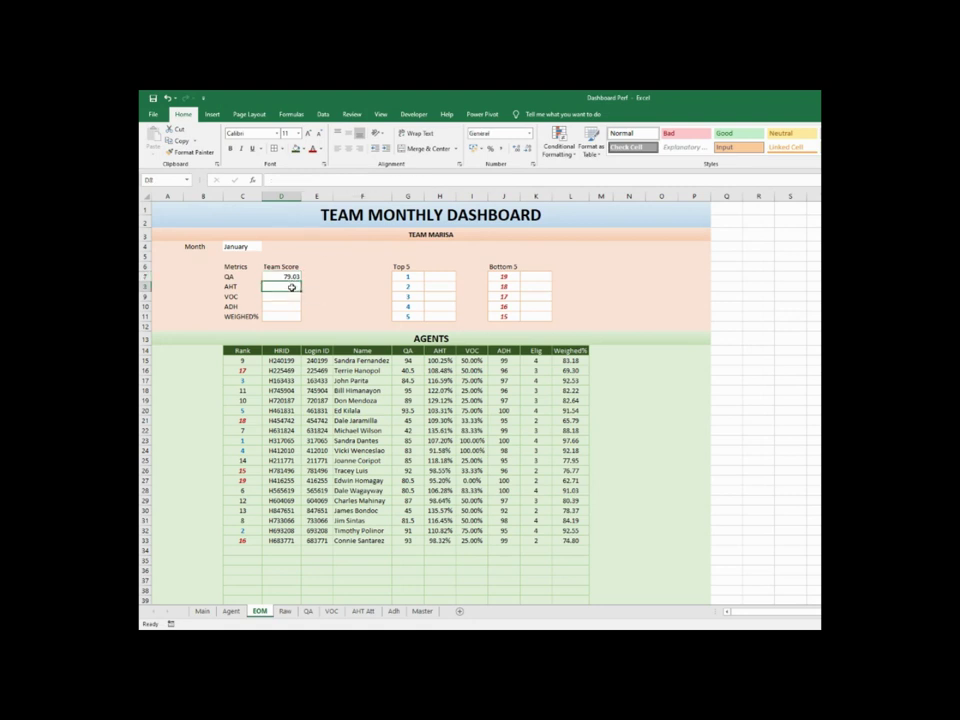
{"action": "left_click", "coordinate": [281, 276]}
{"action": "left_click", "coordinate": [262, 179]}
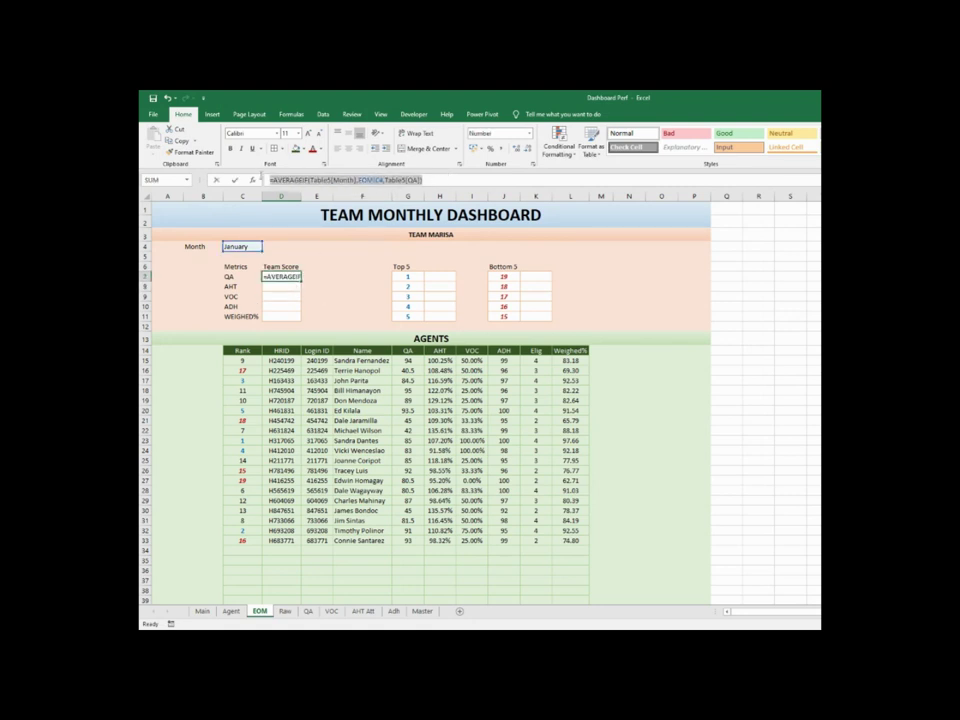
{"action": "key", "text": "Return"}
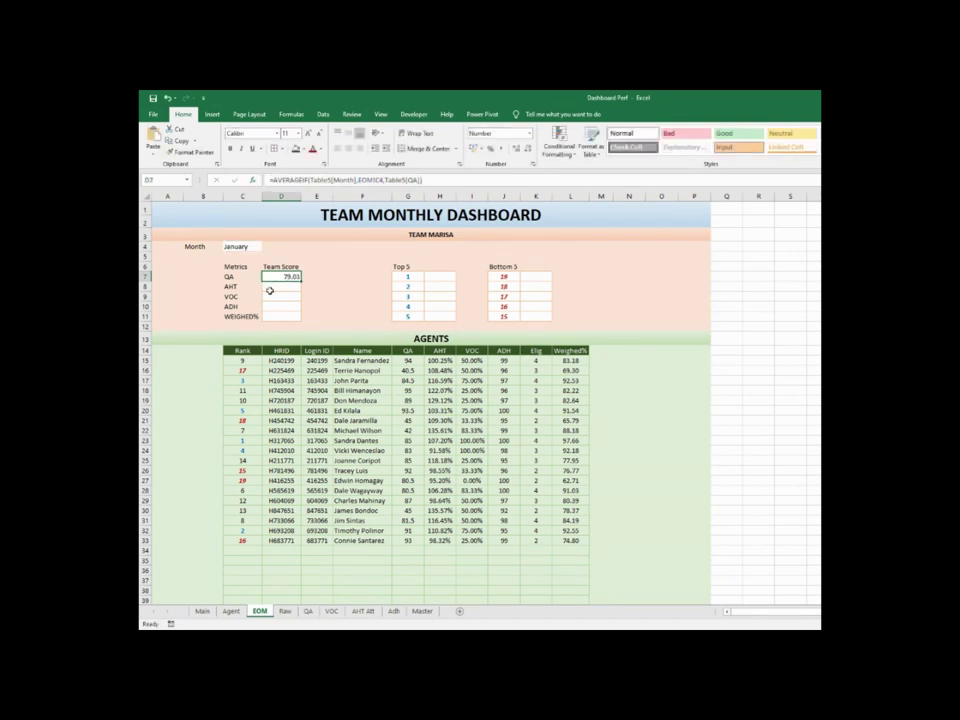
Paste the formula into D8 with Table5[AHT], giving the January AHT average 1.11438534
{"action": "left_click", "coordinate": [355, 178]}
{"action": "type", "text": "=AVERAGEIF(Table5[Month],EOM!C4,Table5[QA])"}
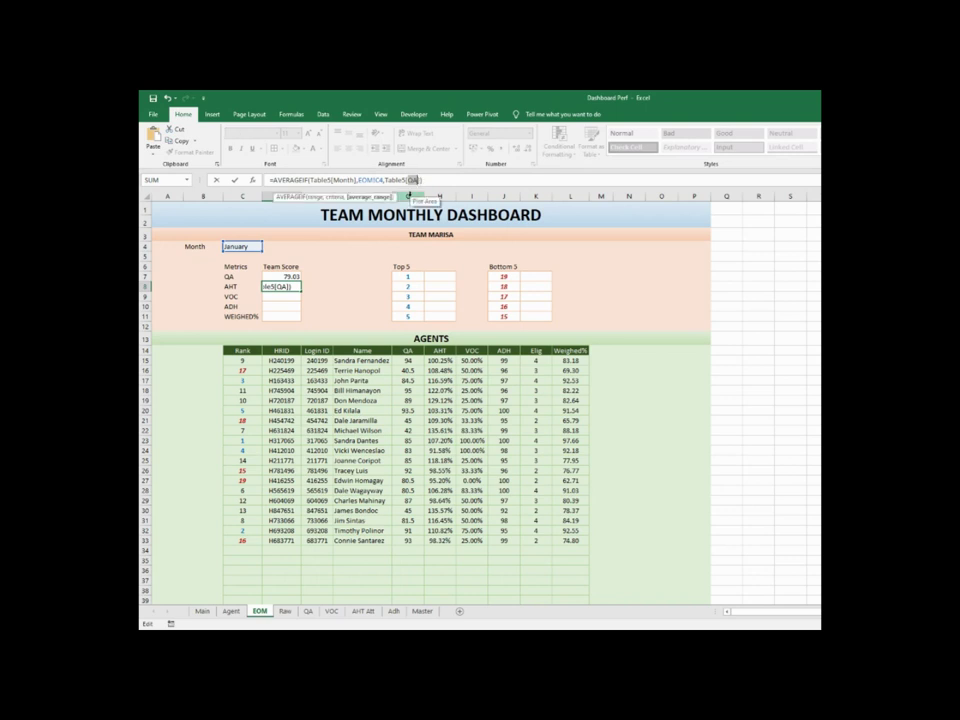
{"action": "type", "text": "AHT"}
{"action": "key", "text": "Return"}
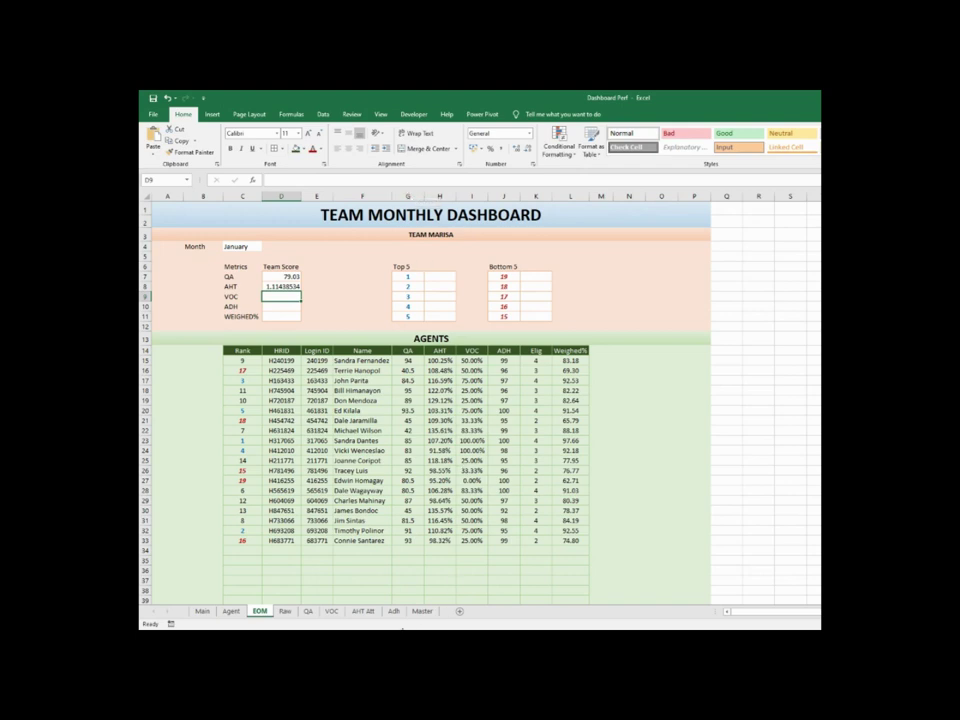
{"action": "left_click", "coordinate": [284, 611]}
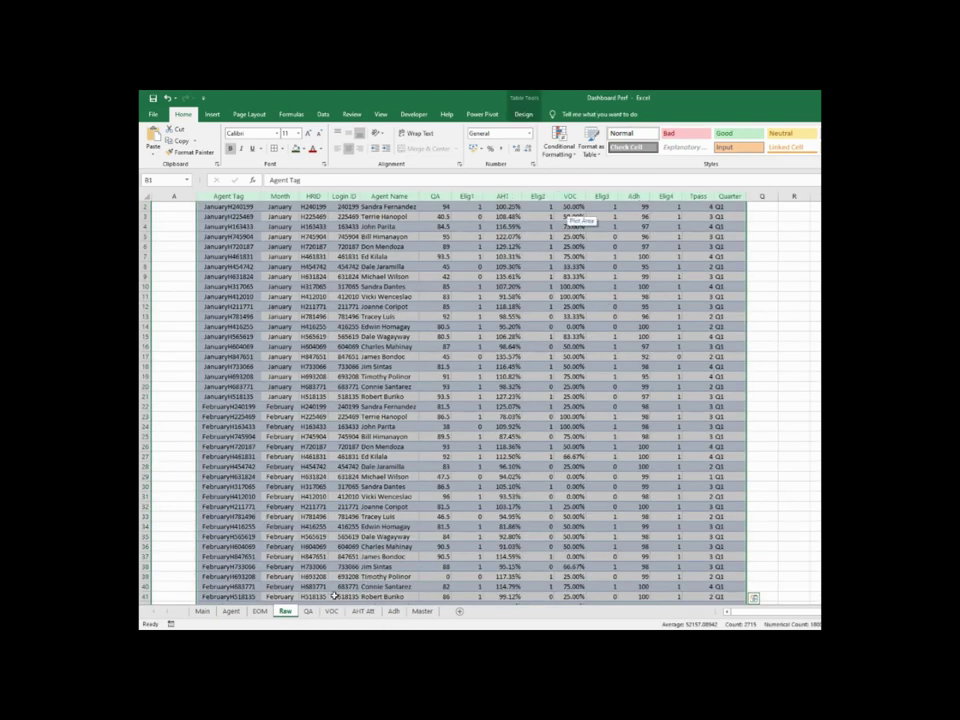
Fill D9 with the AVERAGEIF formula using Table5[VOC], giving 0.51666667
{"action": "left_click", "coordinate": [259, 611]}
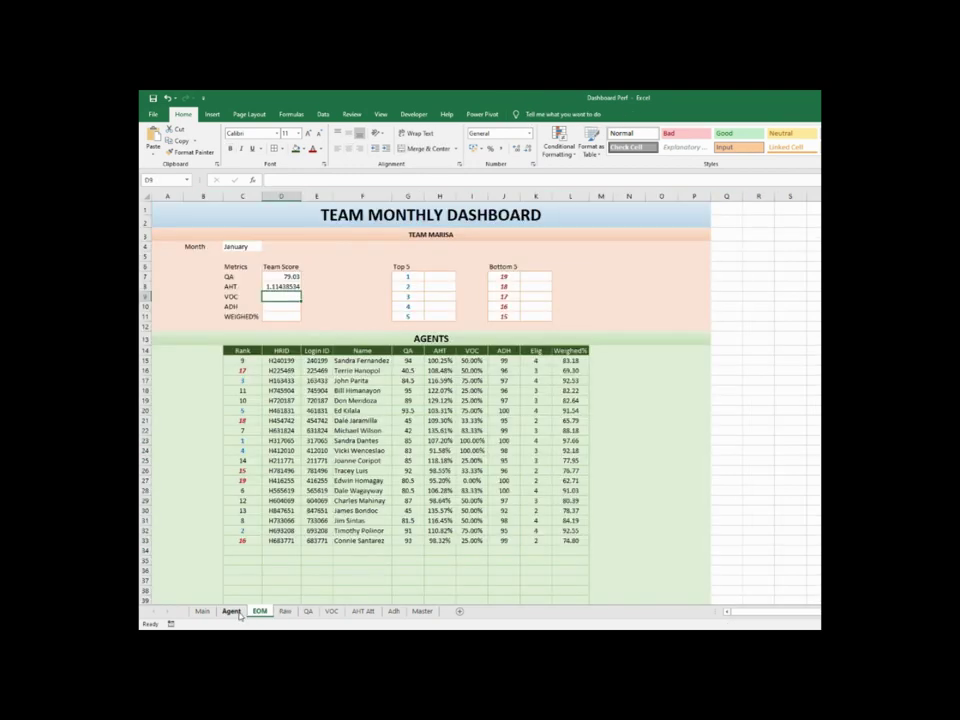
{"action": "left_click", "coordinate": [341, 177]}
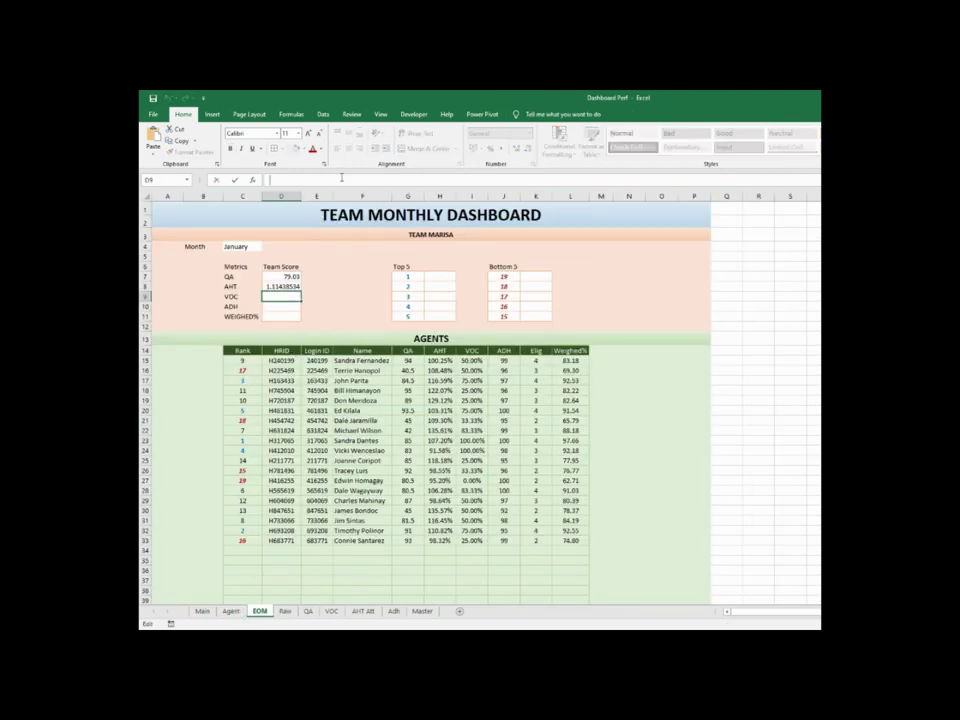
{"action": "type", "text": "=AVERAGEIF(Table5[Month],EOM!C4,Table5[QA])"}
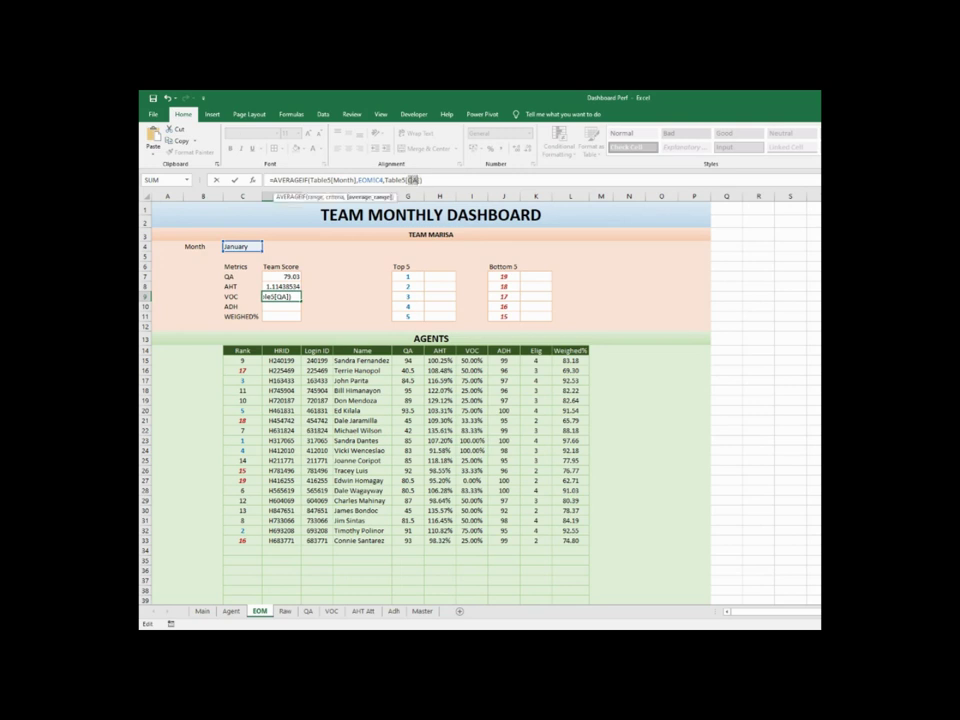
{"action": "type", "text": "VOCC"}
{"action": "key", "text": "BackSpace"}
{"action": "key", "text": "BackSpace"}
{"action": "type", "text": "OC"}
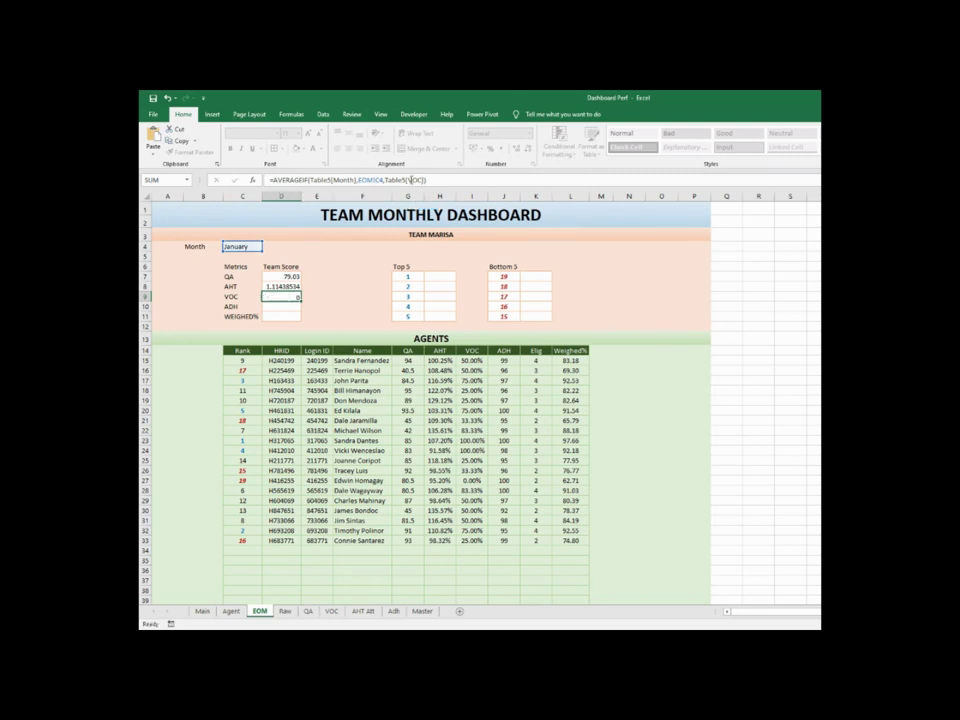
{"action": "key", "text": "Return"}
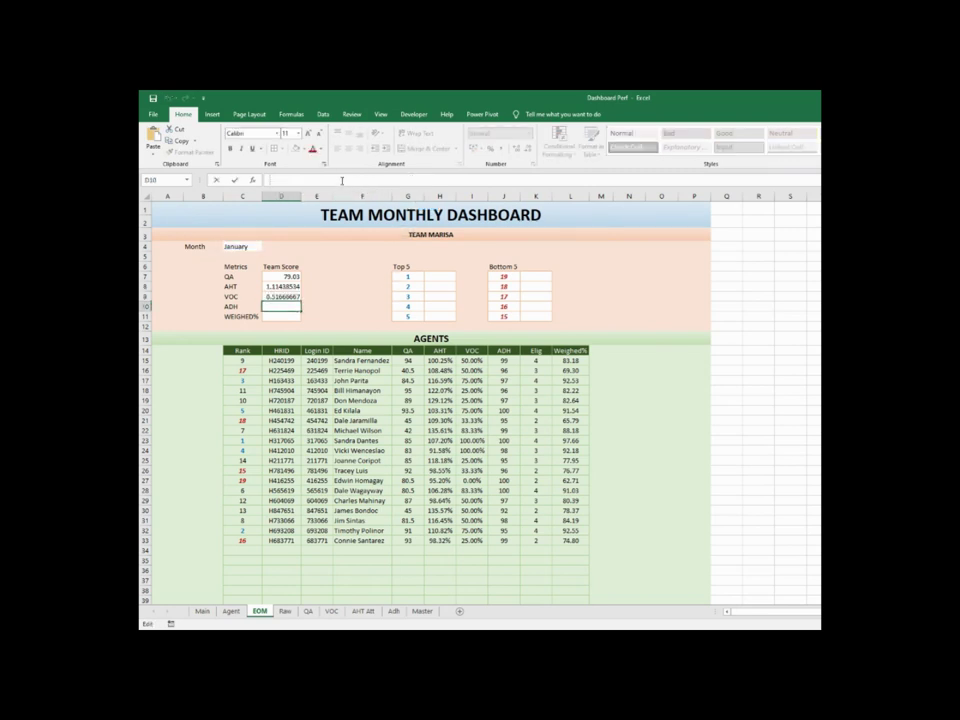
Fill D10 with the AVERAGEIF formula using Table5[ADH], giving 97.3
{"action": "left_click", "coordinate": [342, 181]}
{"action": "type", "text": "=AVERAGEIF(Table5[Month],EOM!C4,Table5[QA])"}
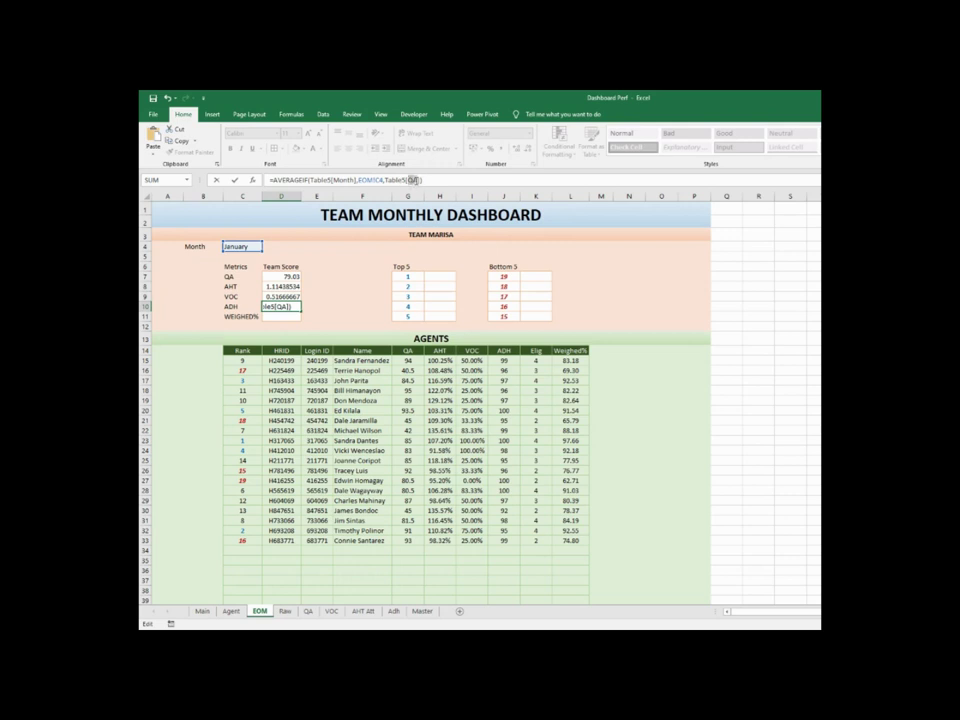
{"action": "type", "text": "A"}
{"action": "type", "text": "dh"}
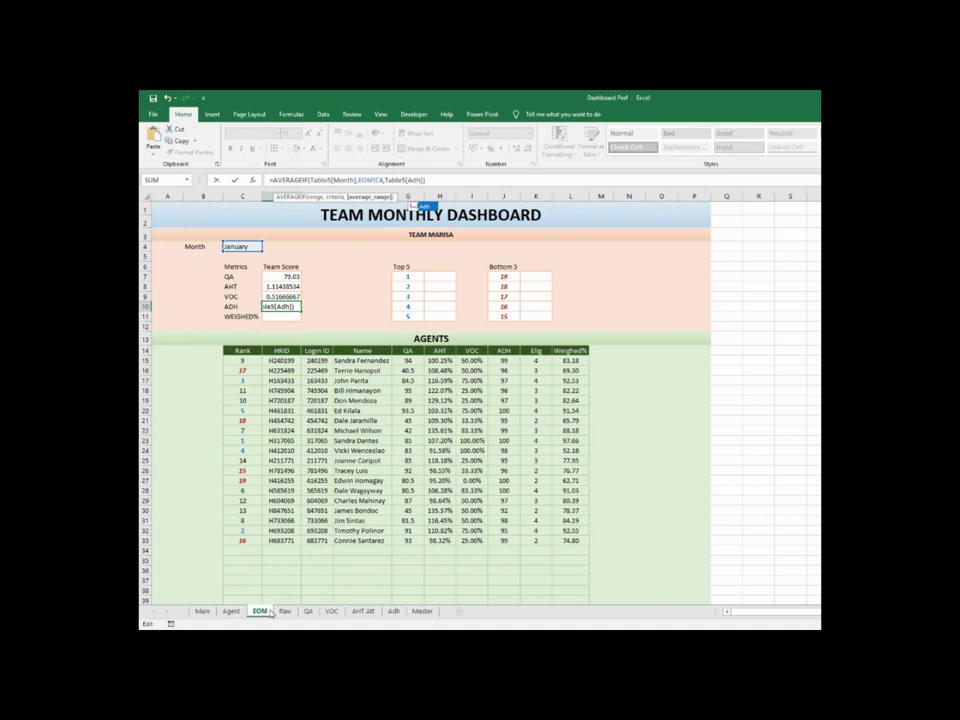
{"action": "key", "text": "BackSpace"}
{"action": "key", "text": "BackSpace"}
{"action": "type", "text": "DH"}
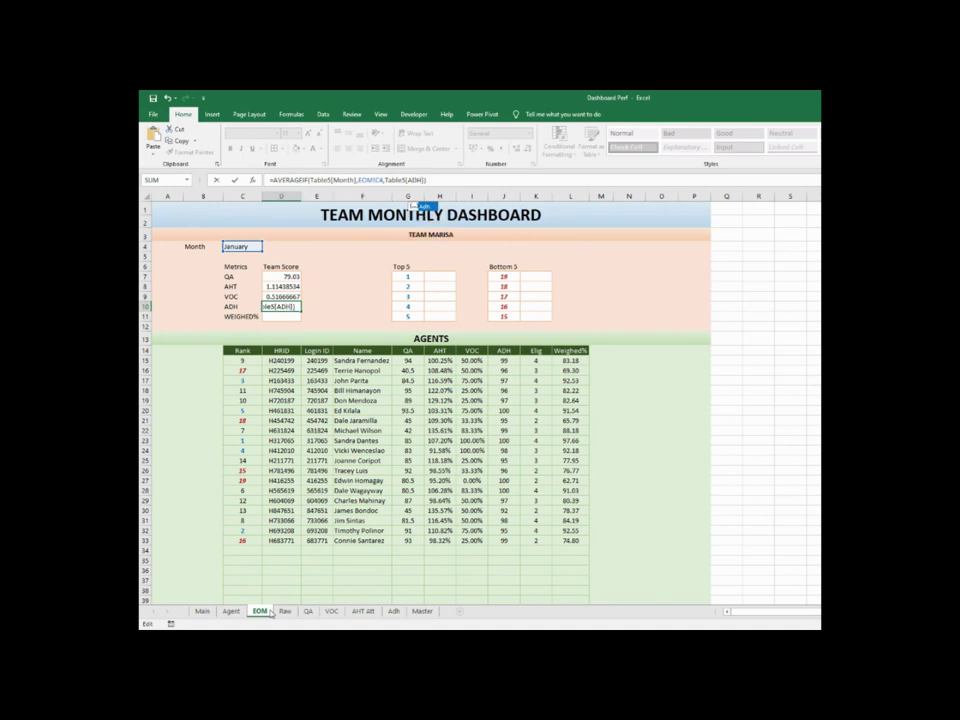
{"action": "key", "text": "Return"}
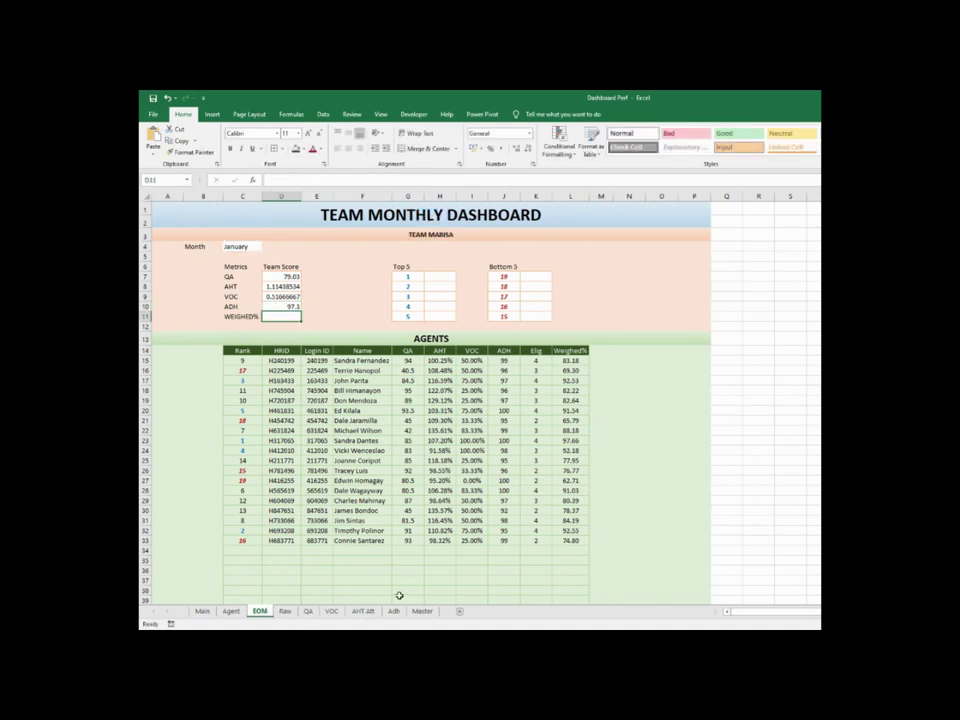
Format the AHT and VOC scores (D8:D9) as percentages with two decimals
{"action": "left_click", "coordinate": [281, 276]}
{"action": "left_click_drag", "start_coordinate": [281, 286], "coordinate": [282, 296]}
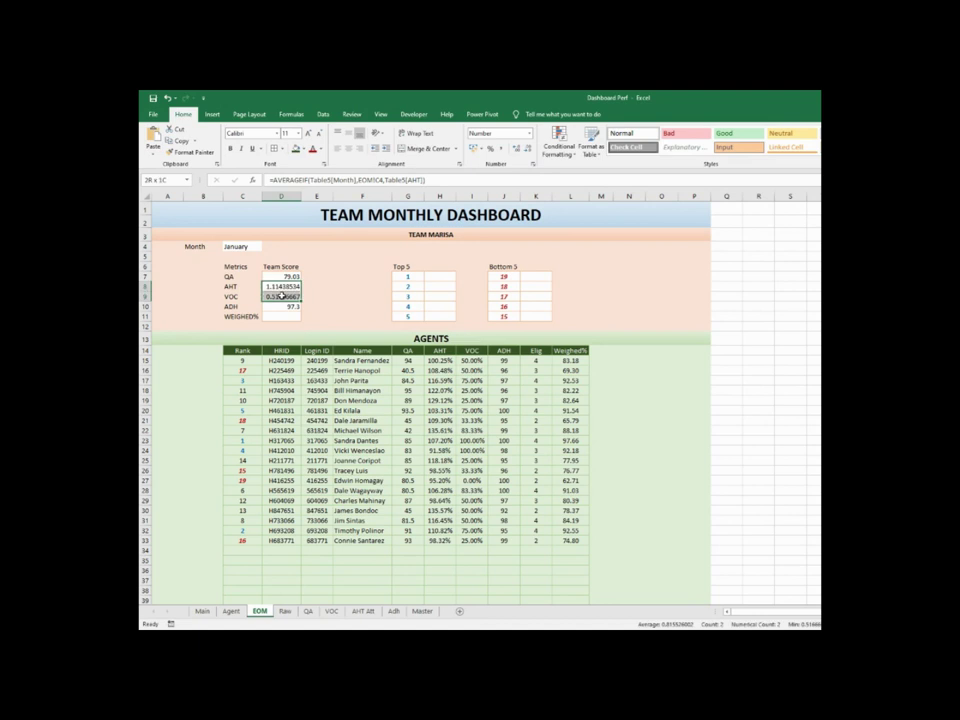
{"action": "left_click", "coordinate": [489, 148]}
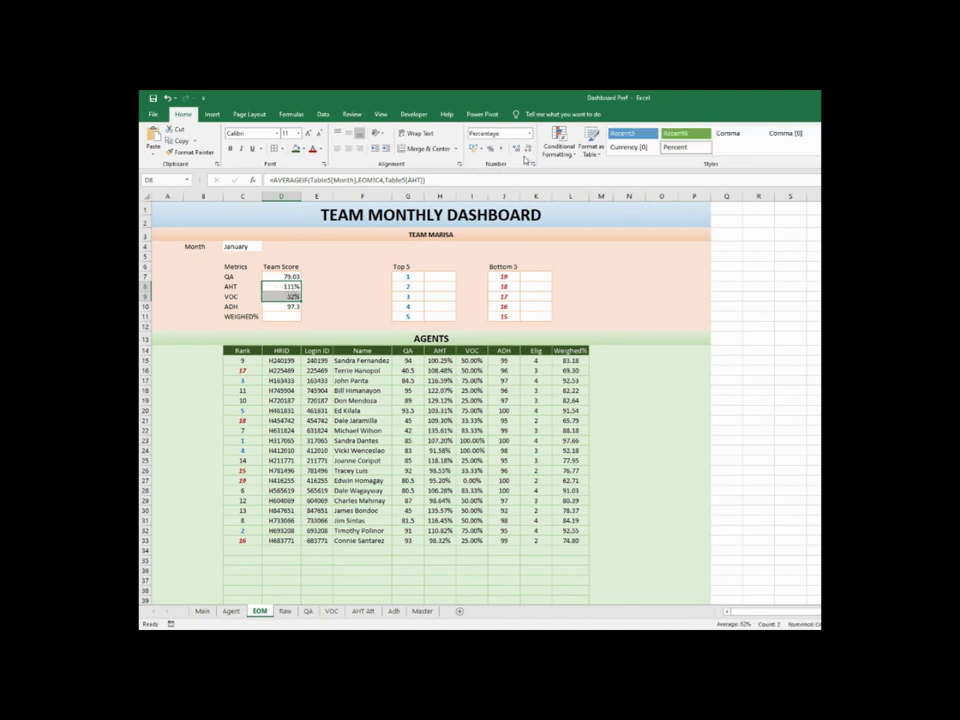
{"action": "left_click", "coordinate": [528, 148]}
{"action": "left_click", "coordinate": [528, 148]}
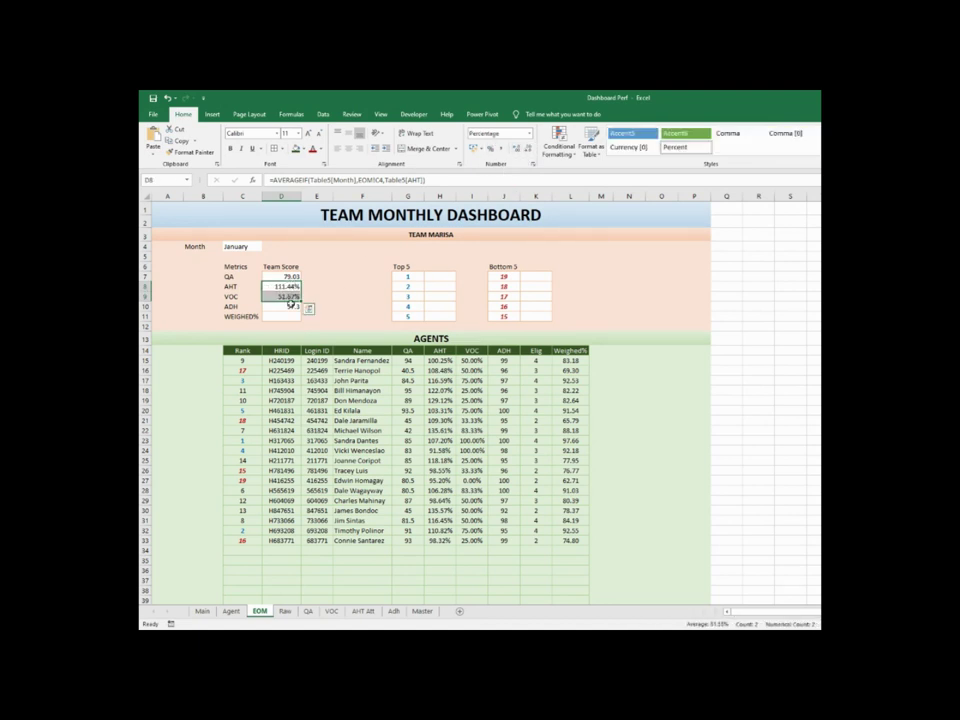
{"action": "left_click", "coordinate": [290, 306]}
{"action": "left_click", "coordinate": [292, 277], "text": "ctrl"}
{"action": "left_click", "coordinate": [528, 148]}
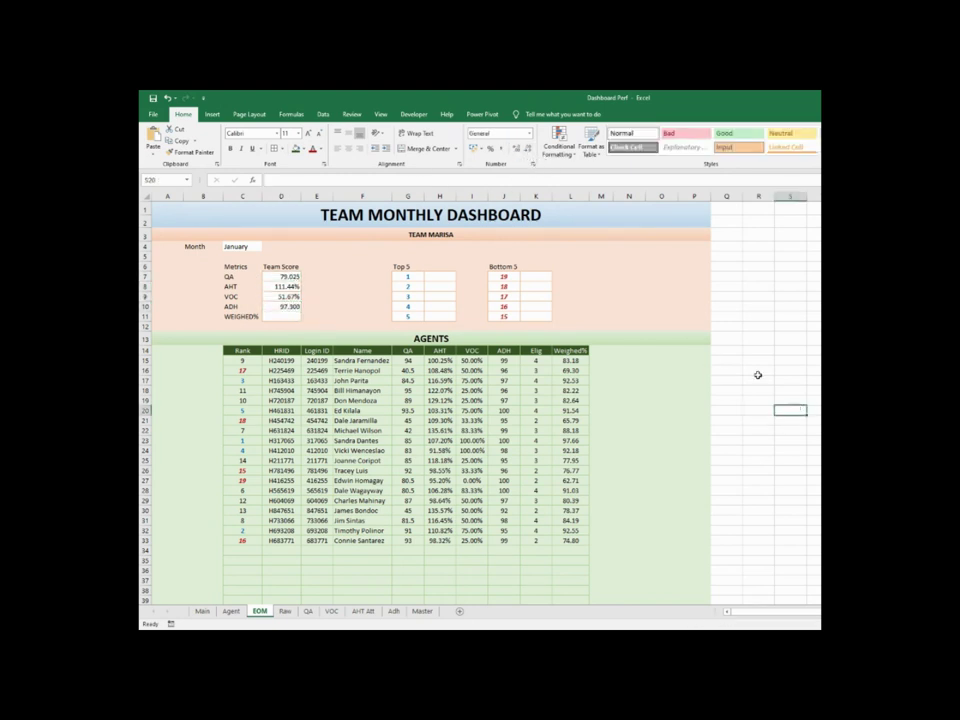
Reduce the QA and ADH scores in D7 and D10 to two decimals
{"action": "left_click", "coordinate": [292, 278]}
{"action": "left_click", "coordinate": [296, 306], "text": "ctrl"}
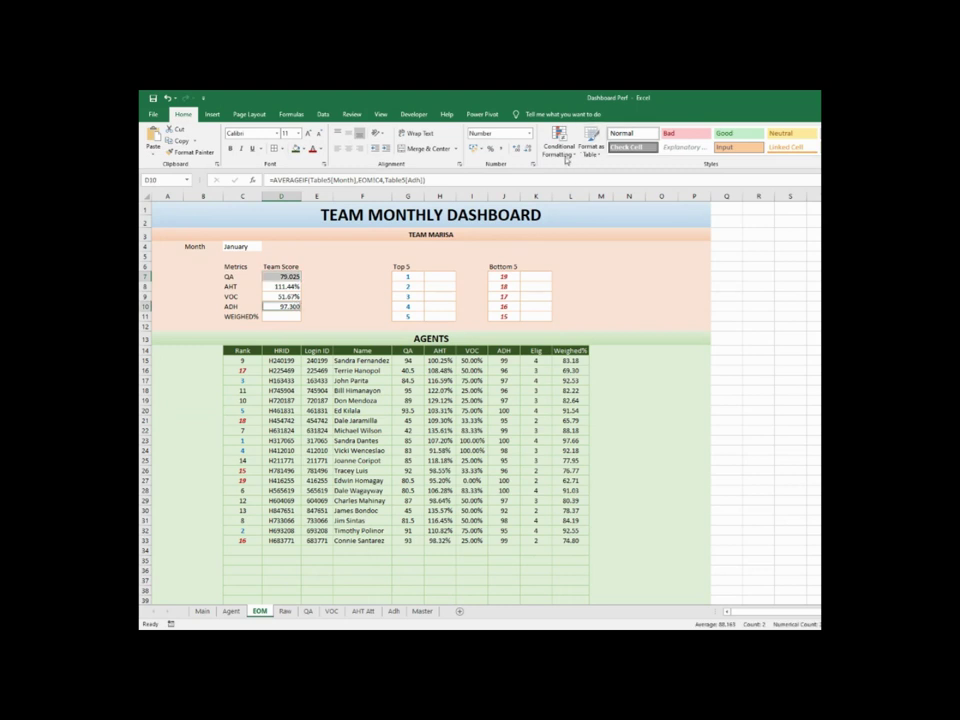
{"action": "left_click", "coordinate": [524, 148]}
{"action": "left_click", "coordinate": [800, 340]}
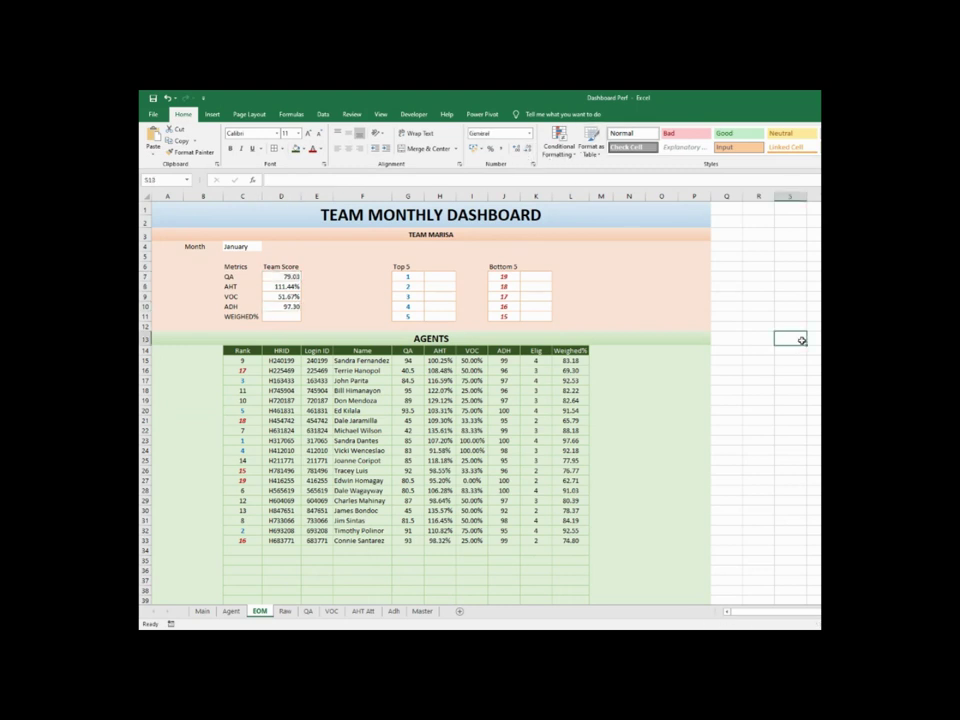
Start D11's formula with the QA and AHT scores times their Master weights
{"action": "left_click", "coordinate": [292, 316]}
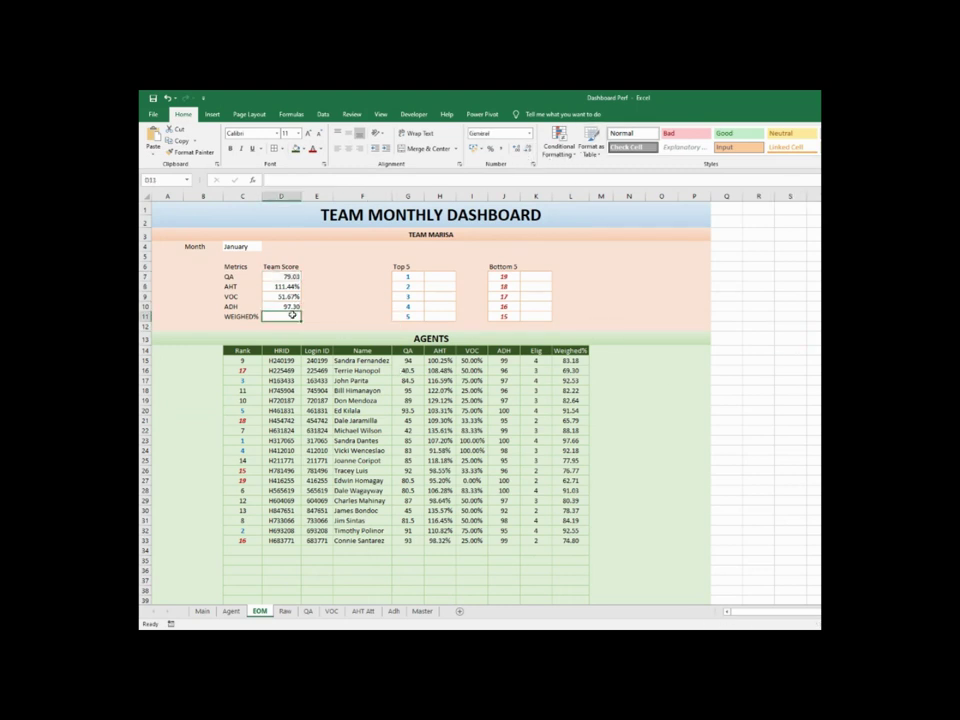
{"action": "type", "text": "="}
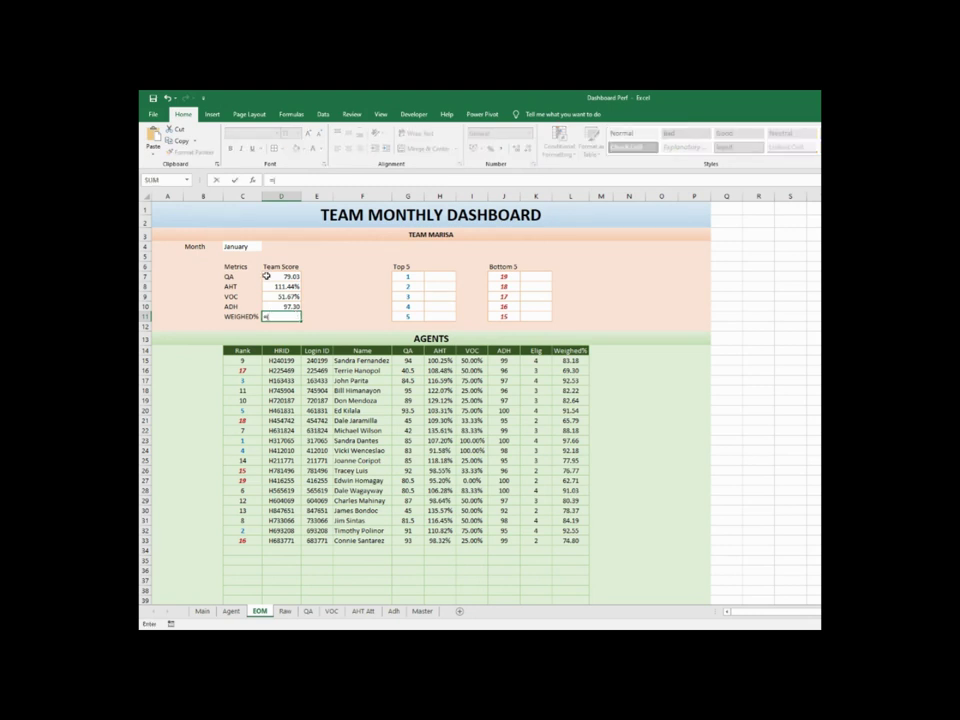
{"action": "left_click", "coordinate": [272, 277]}
{"action": "type", "text": "*"}
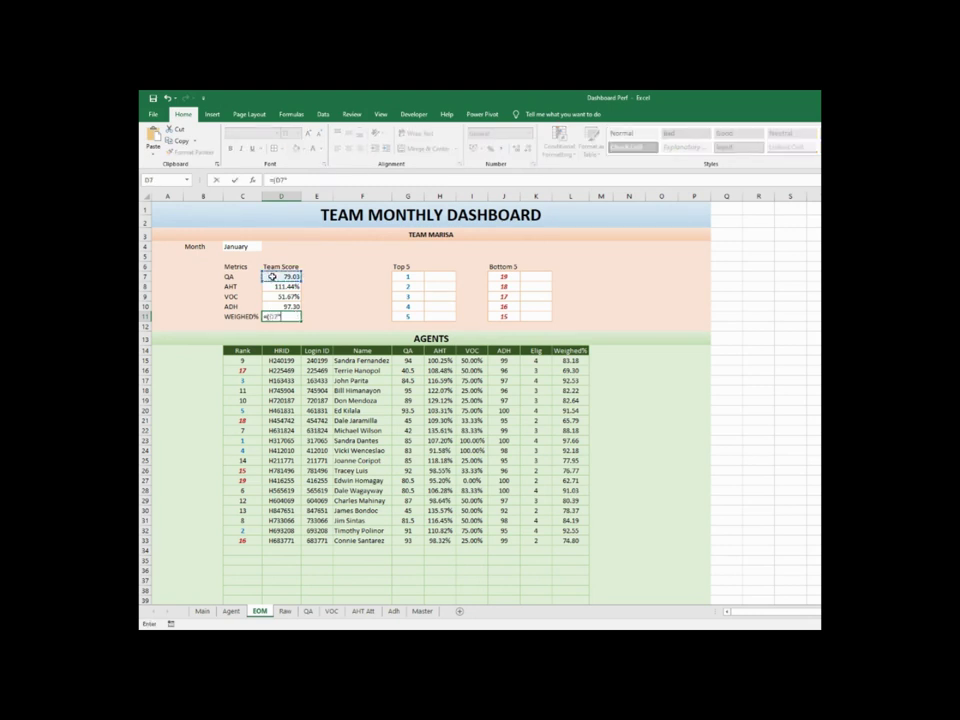
{"action": "left_click", "coordinate": [422, 611]}
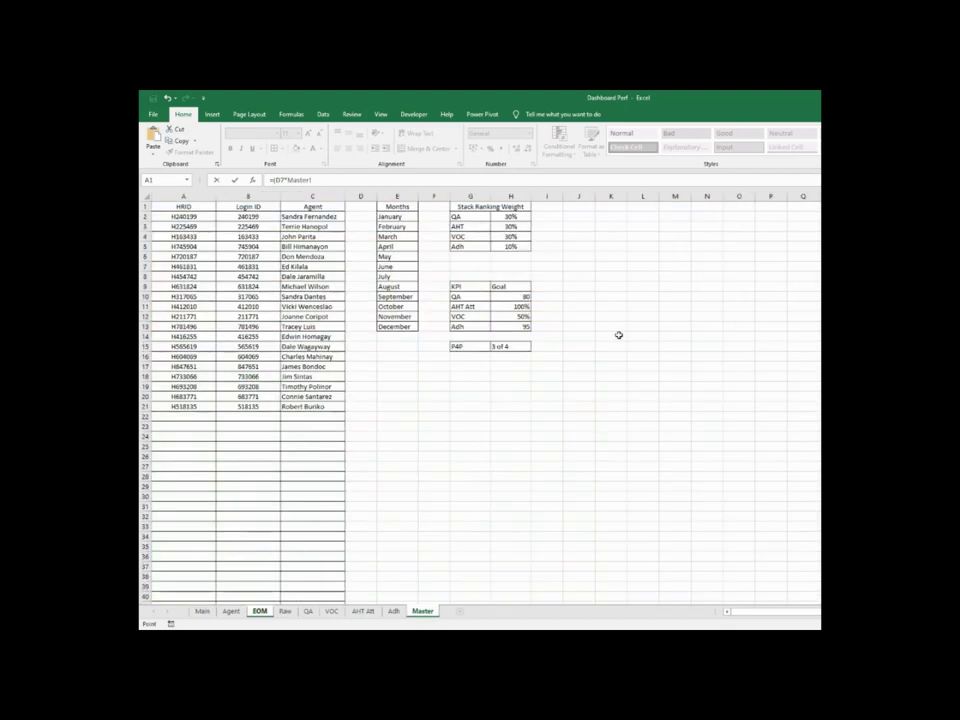
{"action": "left_click", "coordinate": [510, 216]}
{"action": "type", "text": ")+"}
{"action": "left_click", "coordinate": [260, 612]}
{"action": "left_click", "coordinate": [285, 287]}
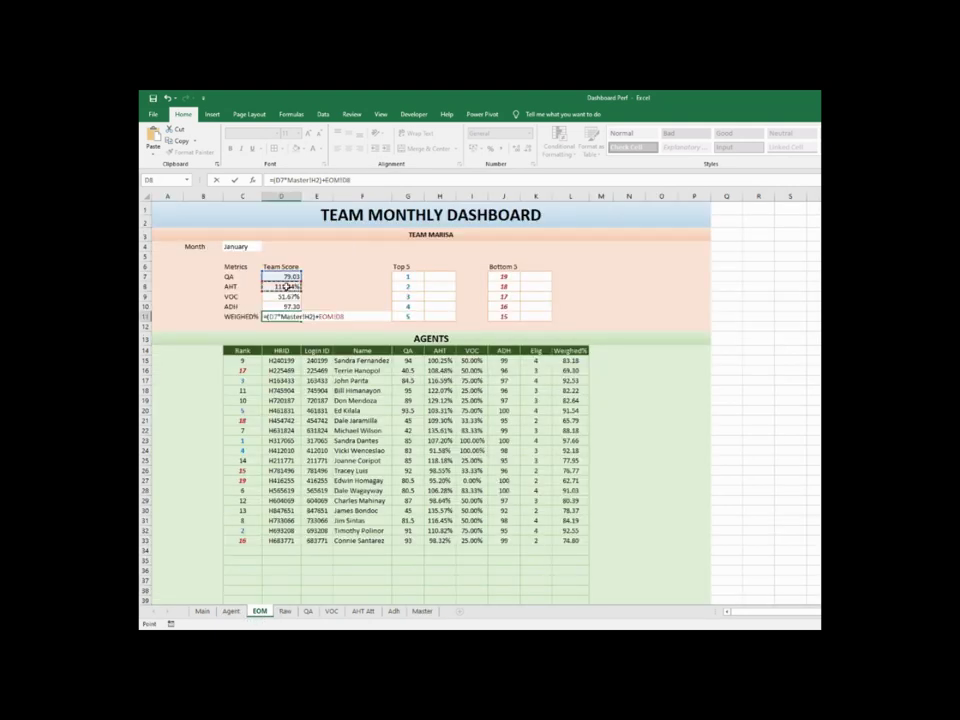
{"action": "left_click", "coordinate": [330, 180]}
{"action": "type", "text": "("}
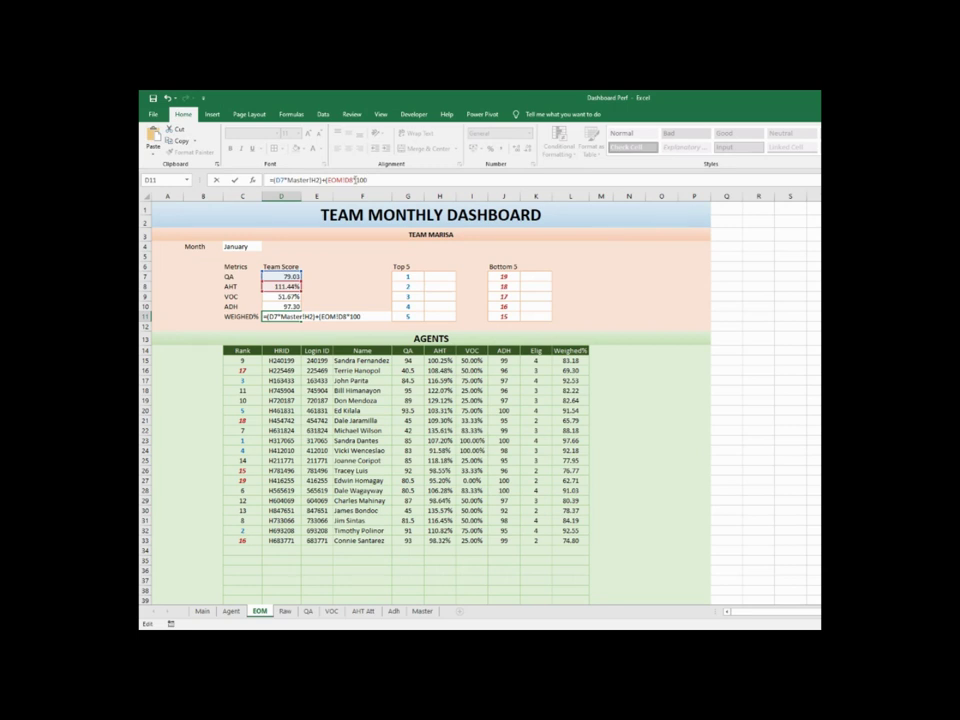
{"action": "left_click", "coordinate": [422, 610]}
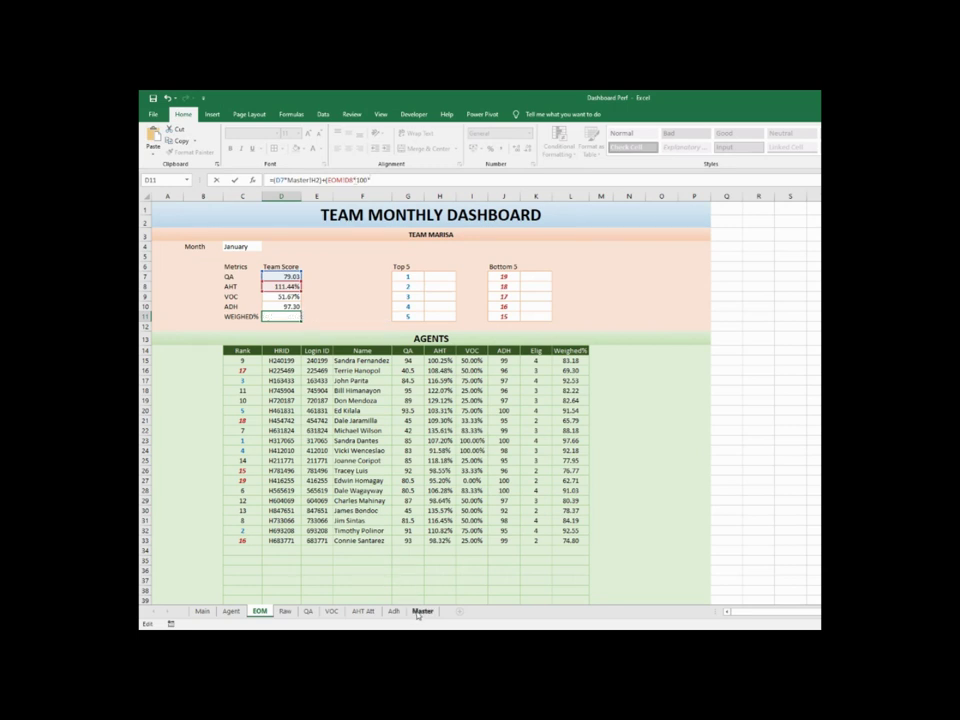
{"action": "left_click", "coordinate": [508, 226]}
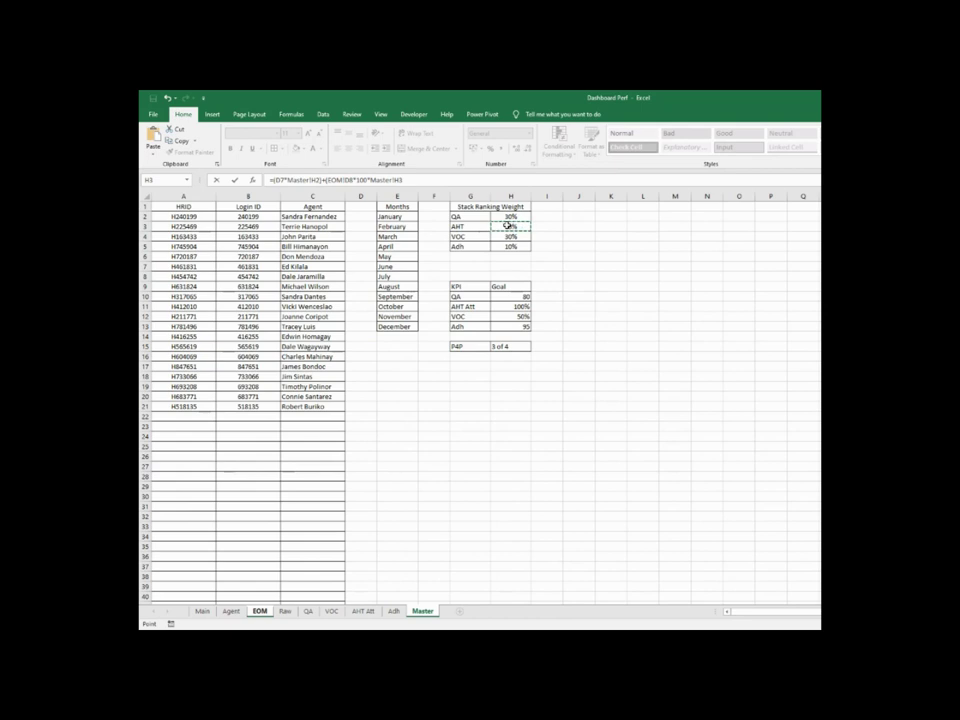
{"action": "type", "text": ")+("}
Add VOC*100 times Master H4 and ADH times Master H5, then commit
{"action": "left_click", "coordinate": [259, 610]}
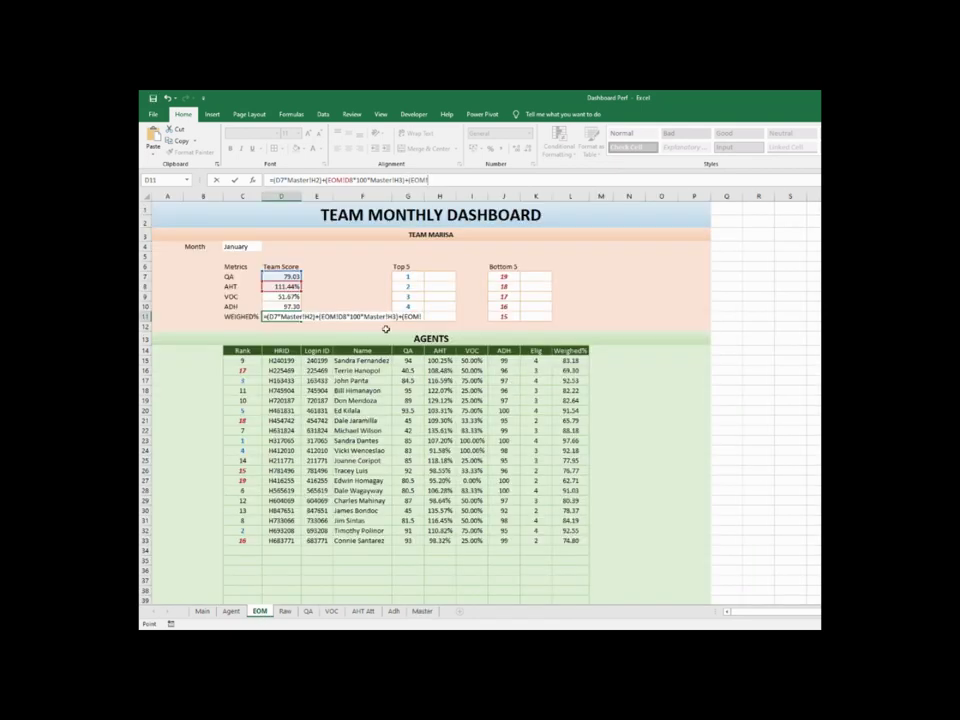
{"action": "left_click", "coordinate": [280, 296]}
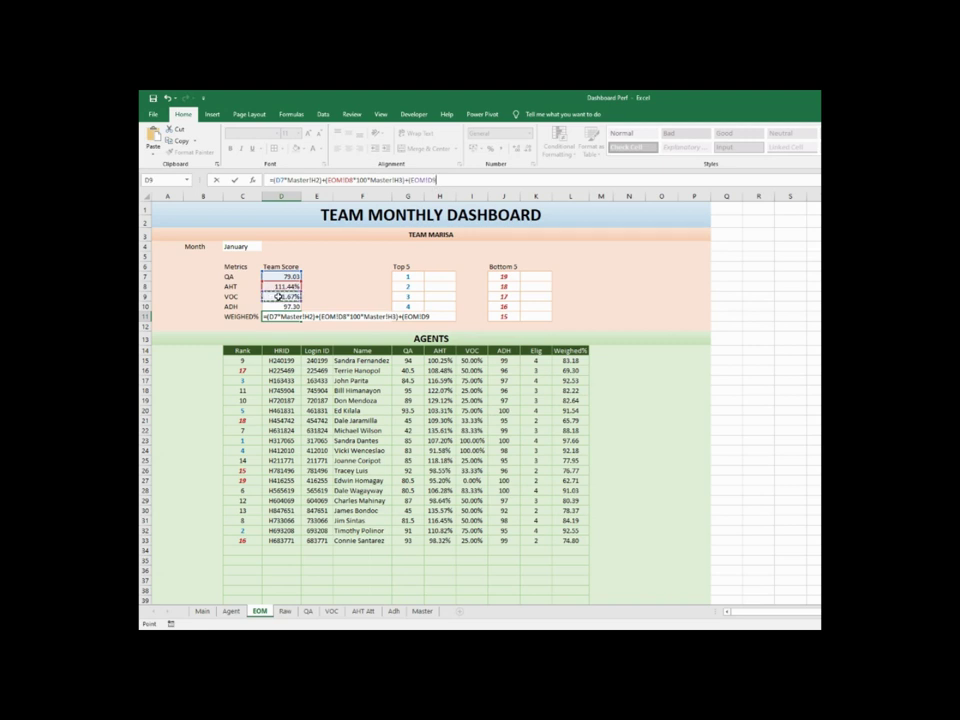
{"action": "type", "text": "*100*"}
{"action": "left_click", "coordinate": [422, 610]}
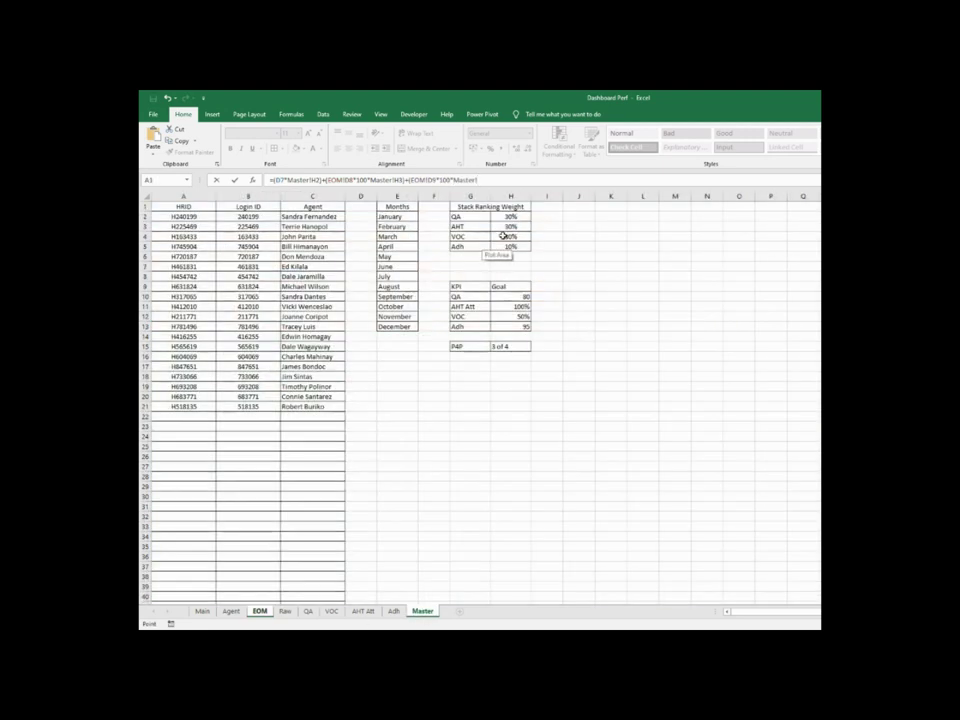
{"action": "left_click", "coordinate": [503, 236]}
{"action": "type", "text": ")+"}
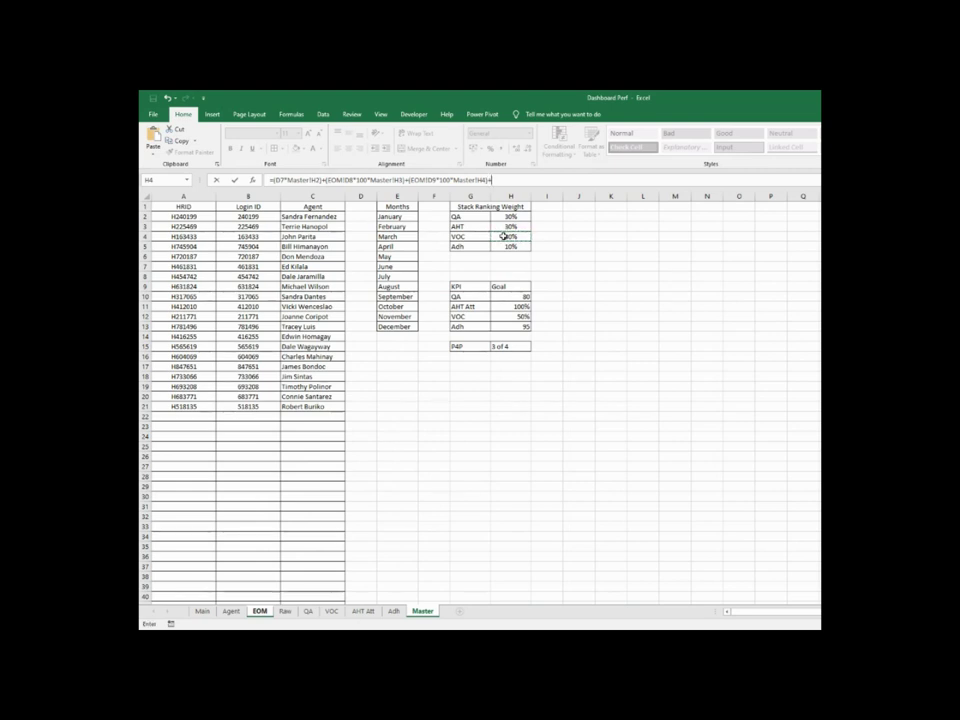
{"action": "type", "text": "("}
{"action": "left_click", "coordinate": [259, 610]}
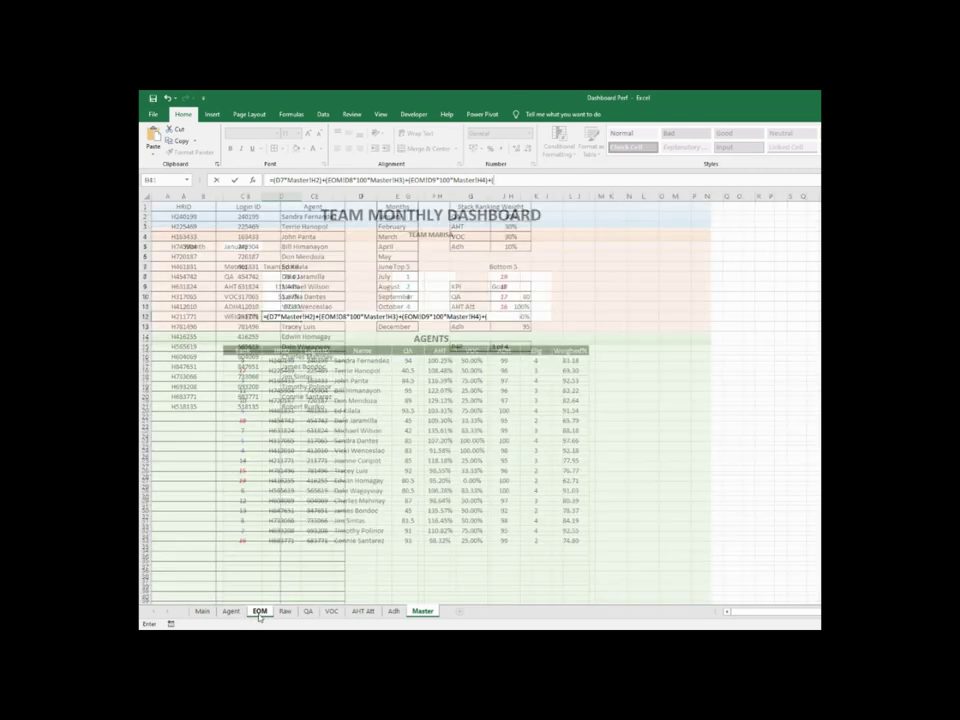
{"action": "left_click", "coordinate": [279, 307]}
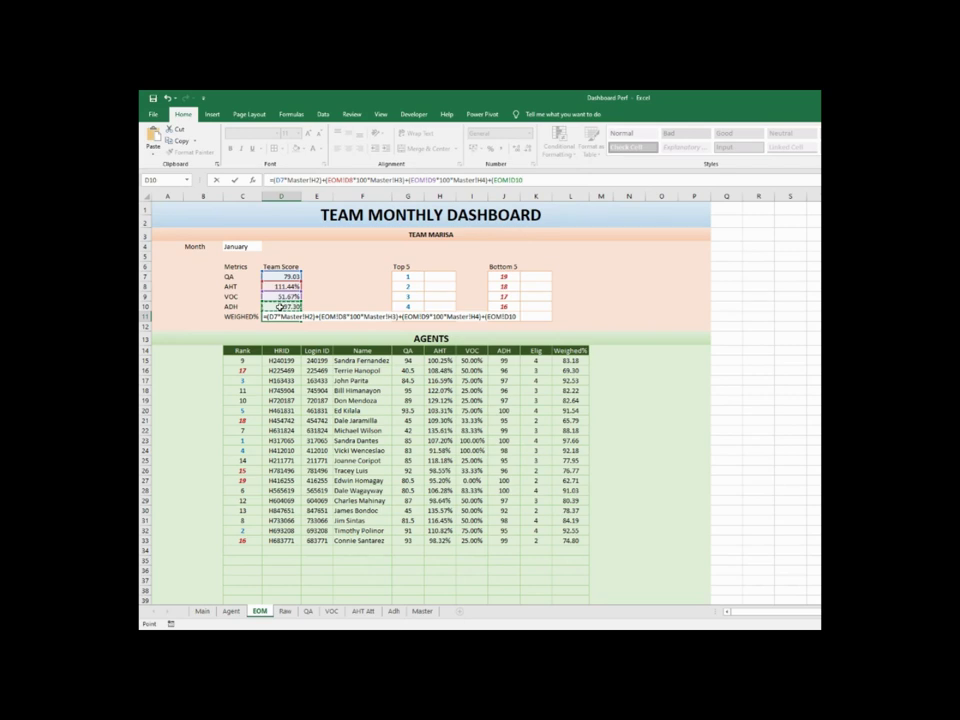
{"action": "type", "text": "*"}
{"action": "left_click", "coordinate": [422, 610]}
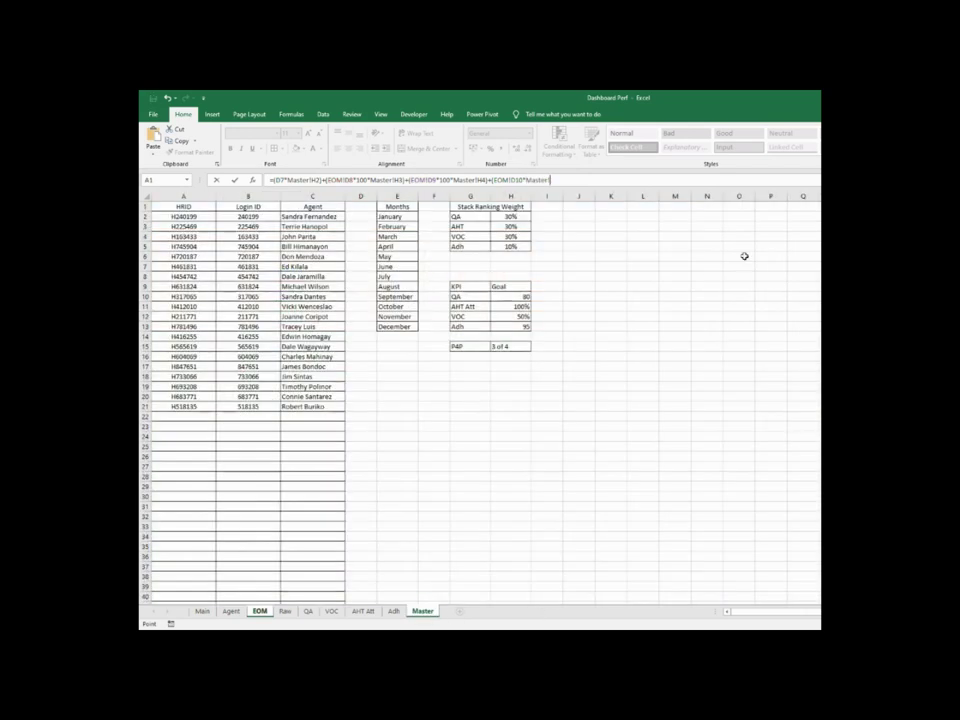
{"action": "left_click", "coordinate": [509, 245]}
{"action": "key", "text": "Return"}
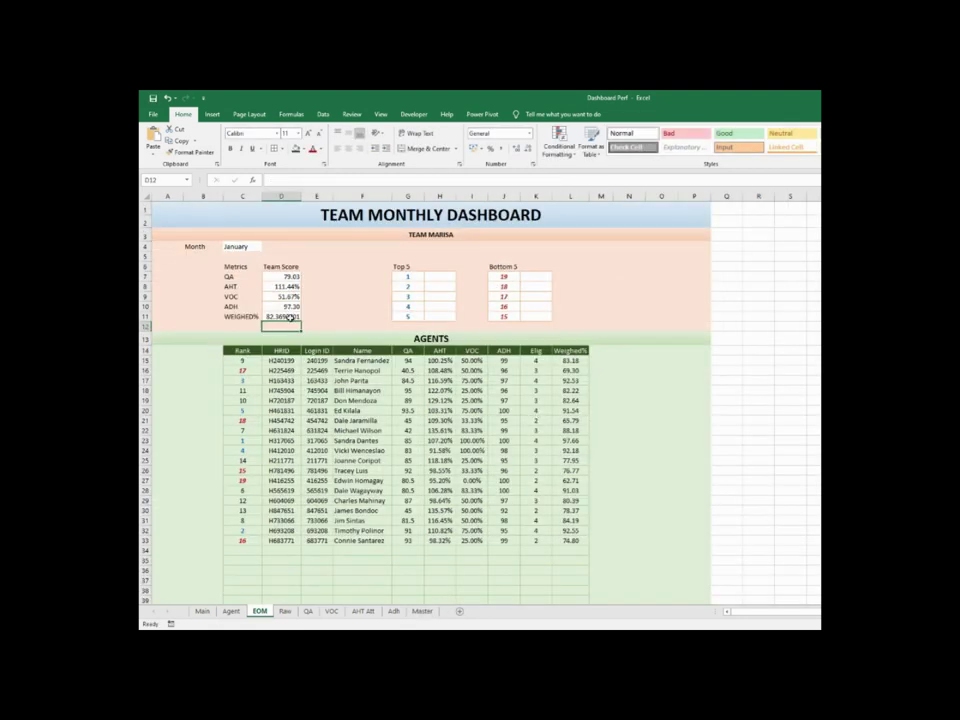
Reduce the weighted score's decimals in D11 so it shows 82.37
{"action": "left_click", "coordinate": [289, 317]}
{"action": "left_click", "coordinate": [529, 149]}
{"action": "left_click", "coordinate": [529, 149]}
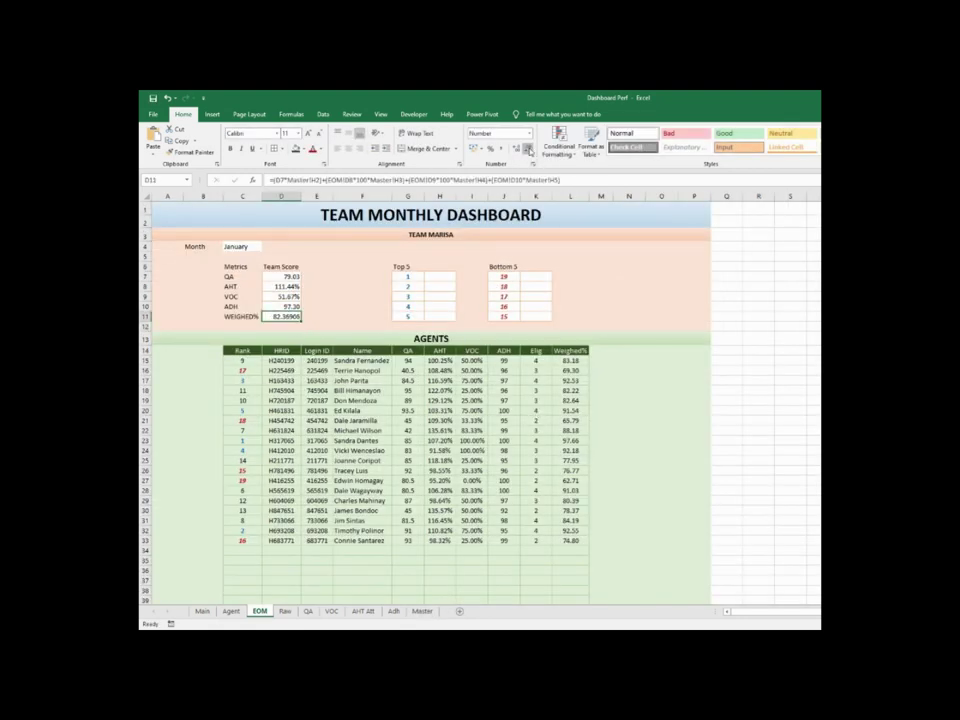
{"action": "left_click", "coordinate": [529, 149]}
{"action": "left_click", "coordinate": [529, 149]}
{"action": "left_click", "coordinate": [292, 278]}
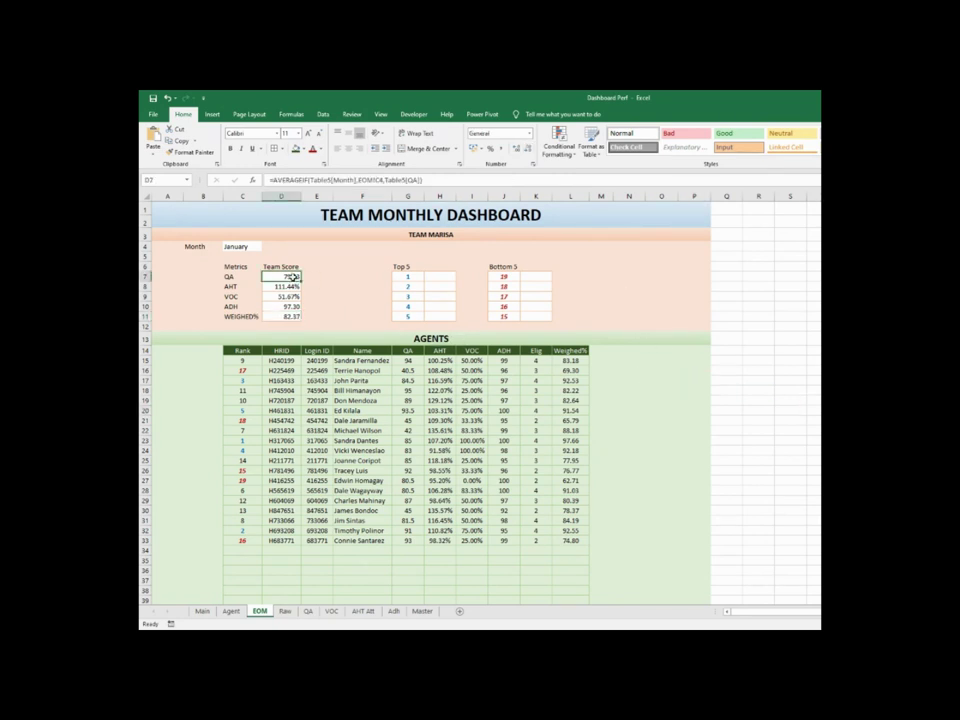
{"action": "right_click", "coordinate": [292, 278]}
Add a rule making the QA score D7 red bold italic when below 80
{"action": "left_click", "coordinate": [276, 277]}
{"action": "left_click", "coordinate": [556, 150]}
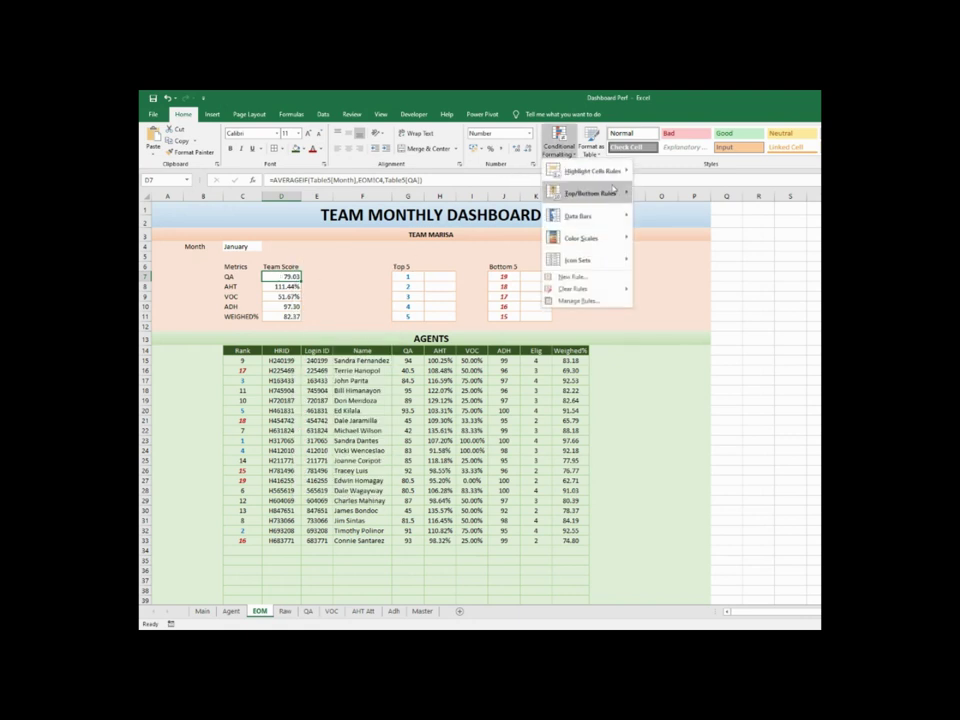
{"action": "left_click", "coordinate": [594, 277]}
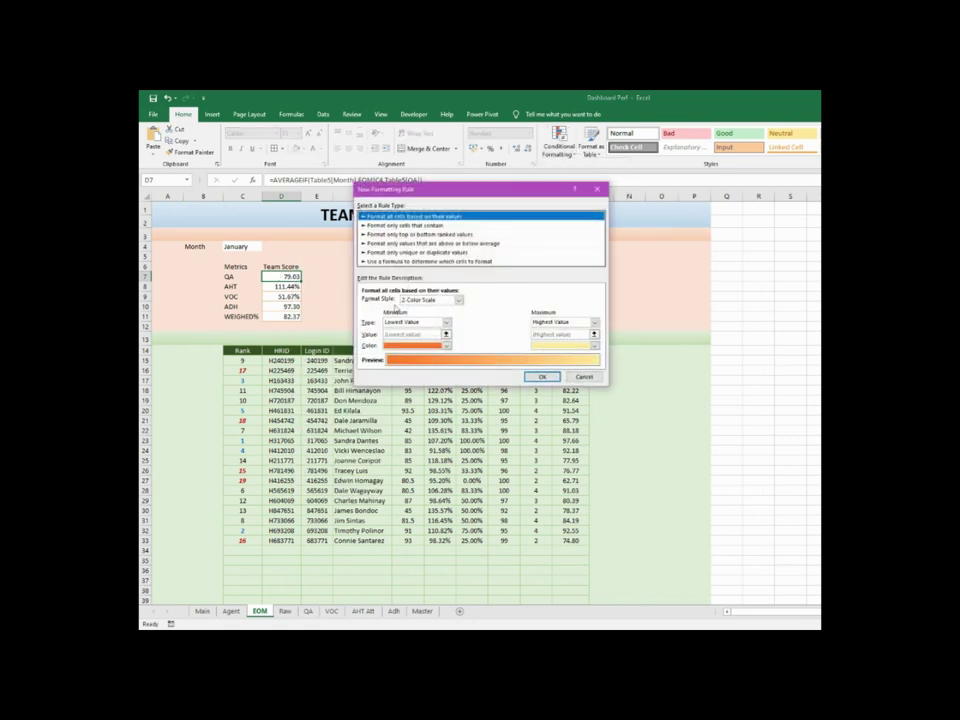
{"action": "left_click", "coordinate": [417, 226]}
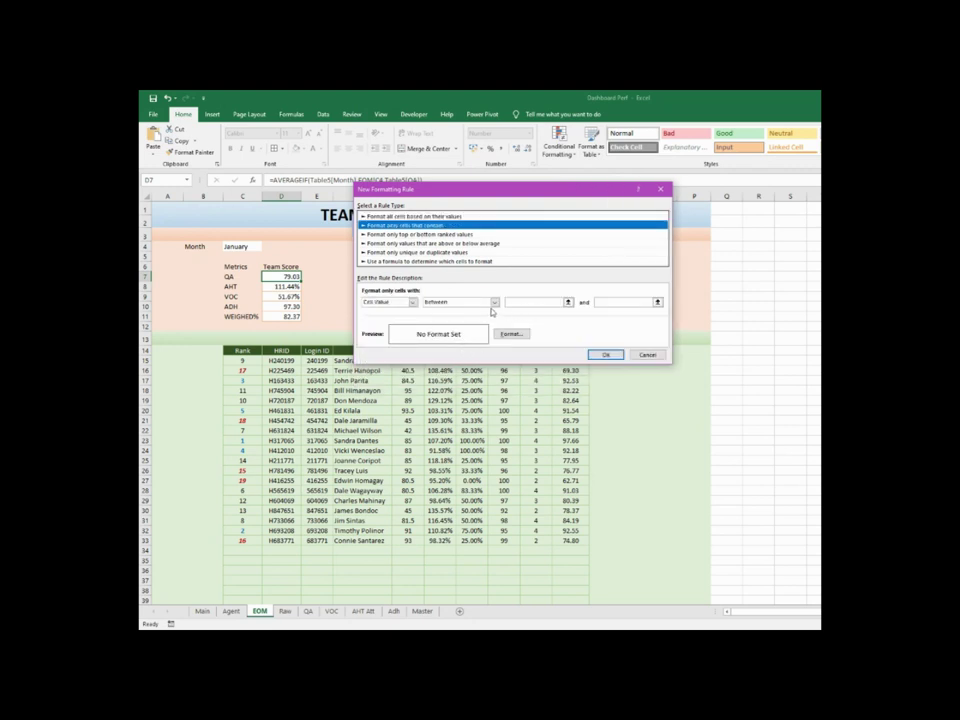
{"action": "left_click", "coordinate": [494, 302]}
{"action": "left_click", "coordinate": [447, 356]}
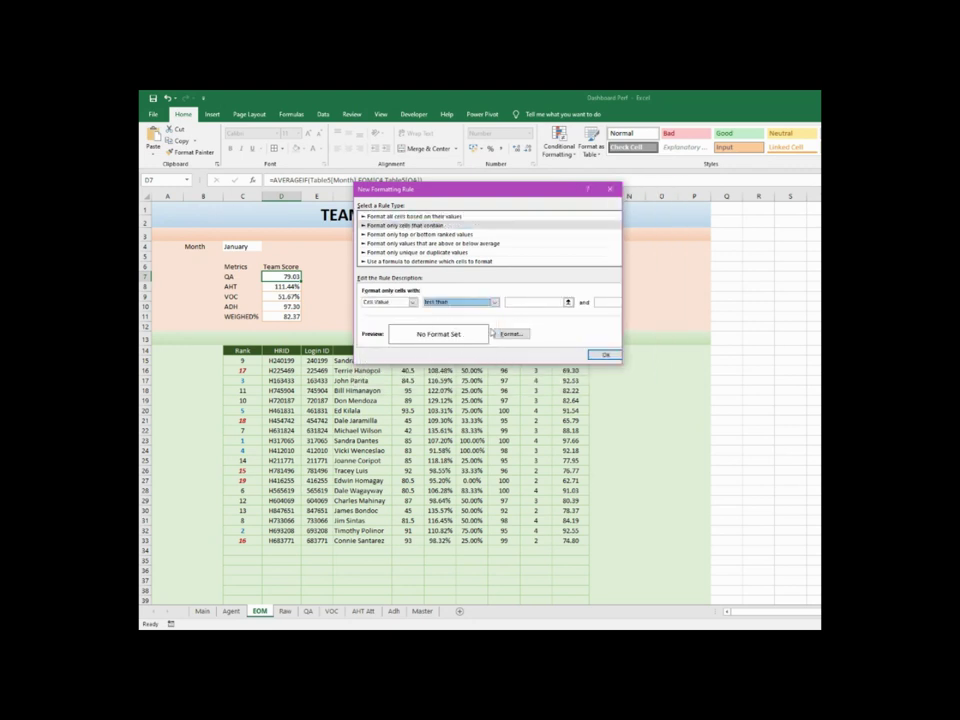
{"action": "left_click", "coordinate": [520, 302]}
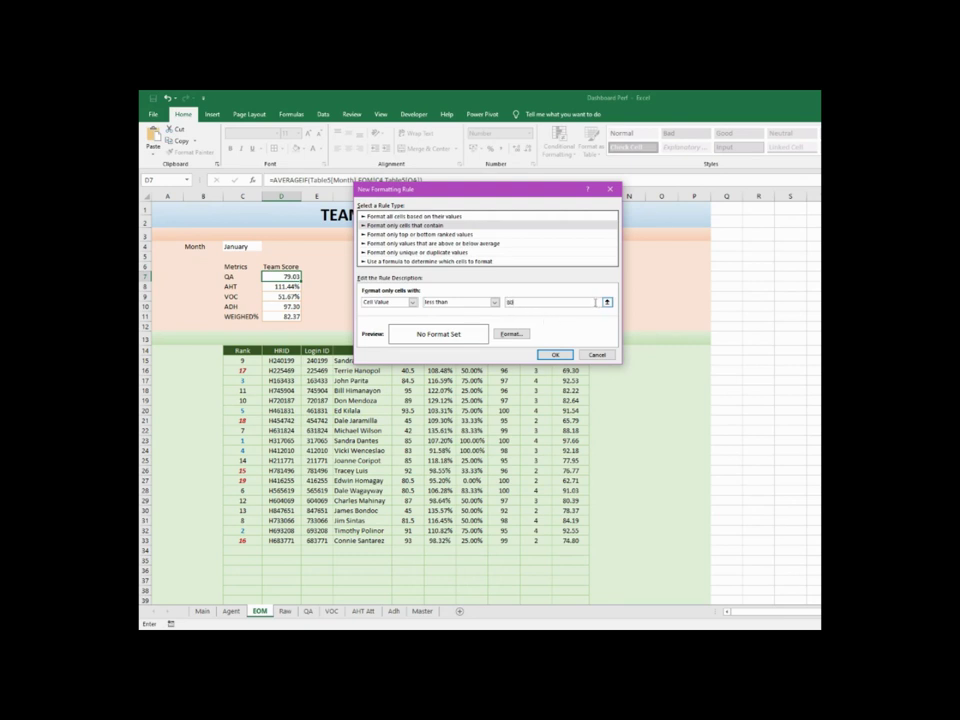
{"action": "left_click", "coordinate": [510, 334]}
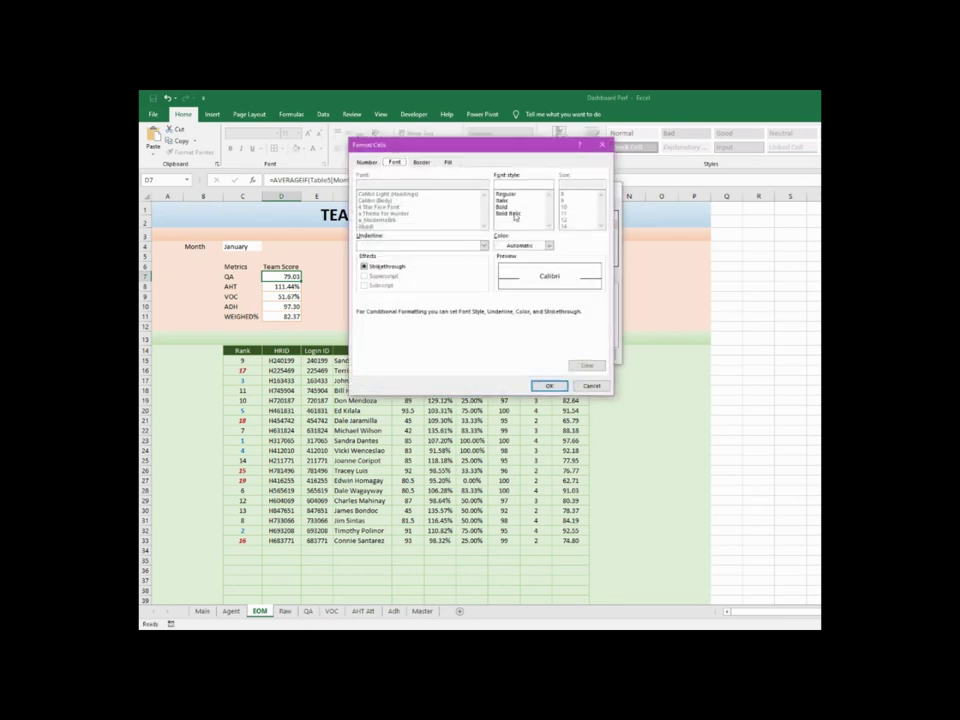
{"action": "left_click", "coordinate": [512, 214]}
{"action": "left_click", "coordinate": [548, 245]}
{"action": "left_click", "coordinate": [499, 336]}
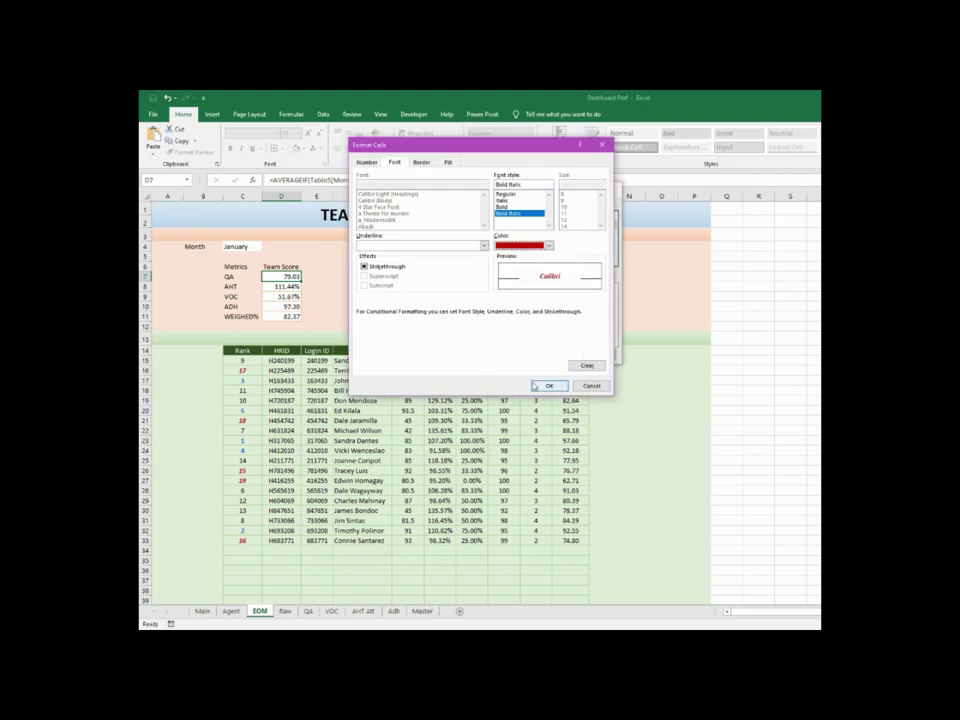
{"action": "left_click", "coordinate": [535, 386]}
{"action": "left_click", "coordinate": [553, 354]}
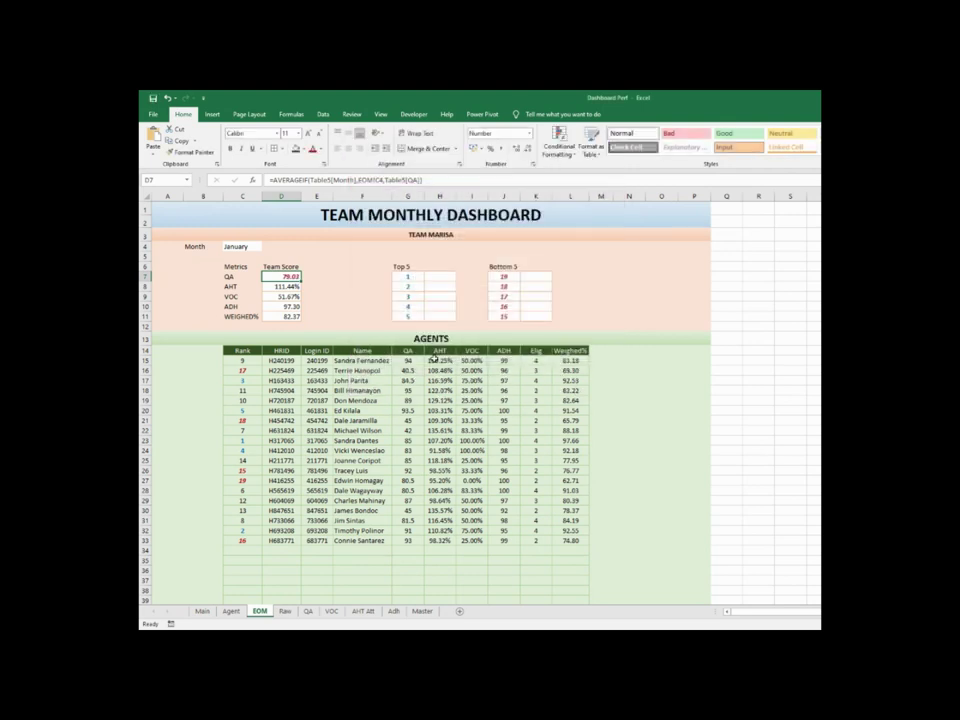
Add a rule making the AHT score D8 red bold italic when below 1
{"action": "left_click", "coordinate": [285, 286]}
{"action": "left_click", "coordinate": [559, 140]}
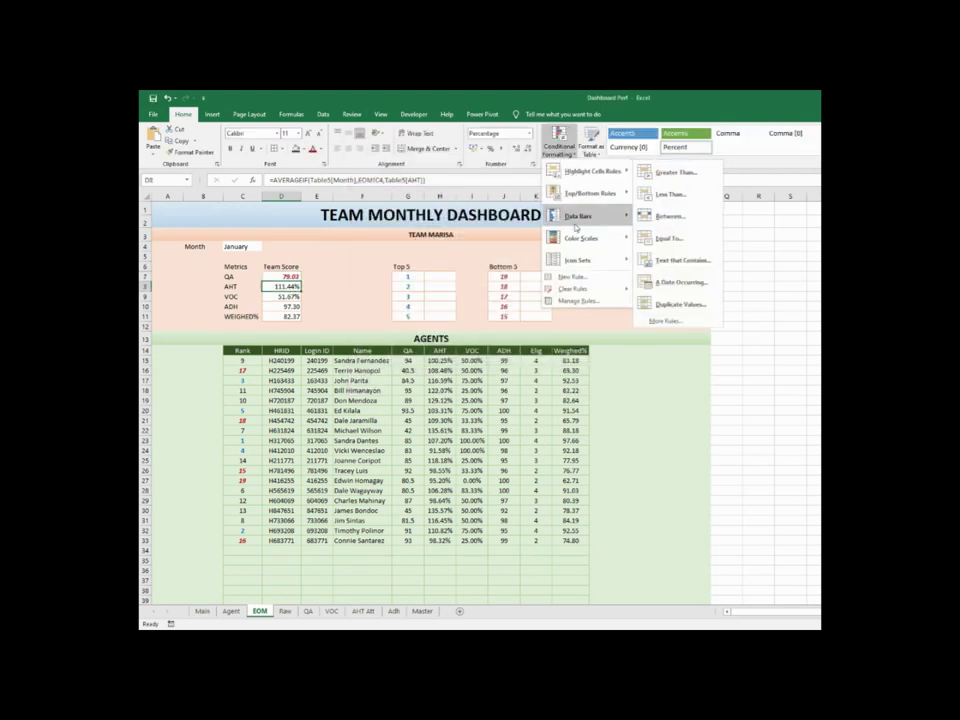
{"action": "left_click", "coordinate": [572, 276]}
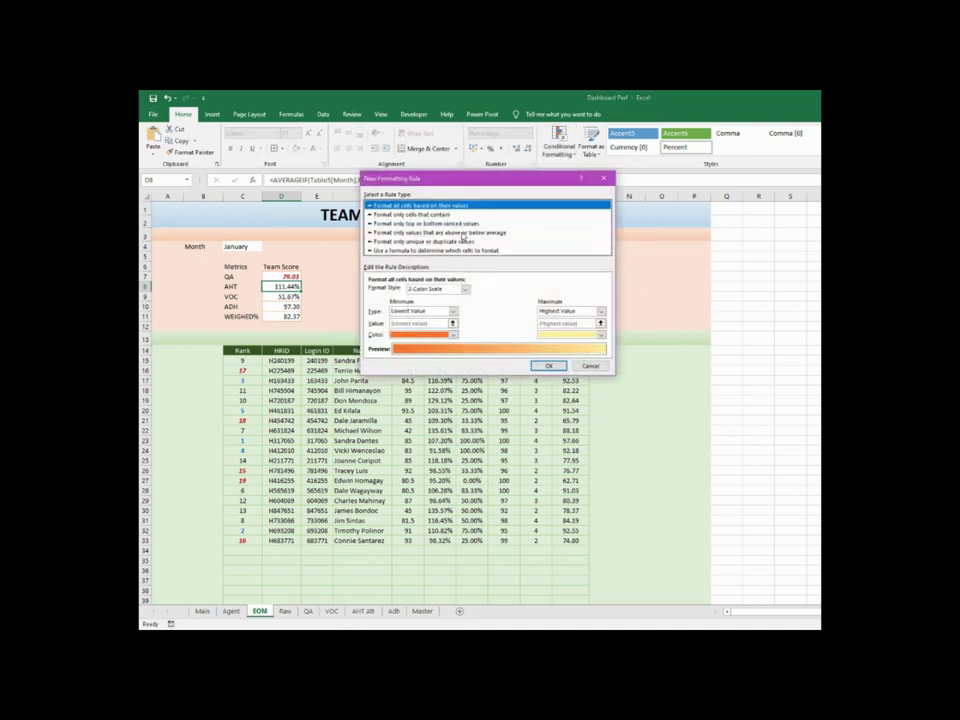
{"action": "left_click", "coordinate": [428, 214]}
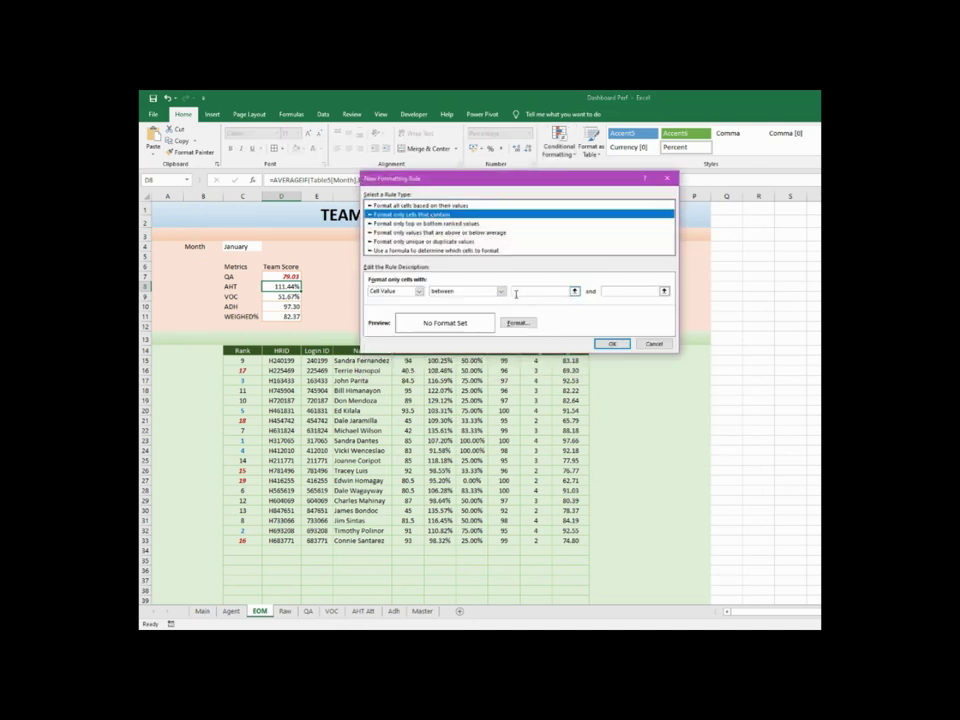
{"action": "left_click", "coordinate": [470, 291]}
{"action": "left_click", "coordinate": [470, 335]}
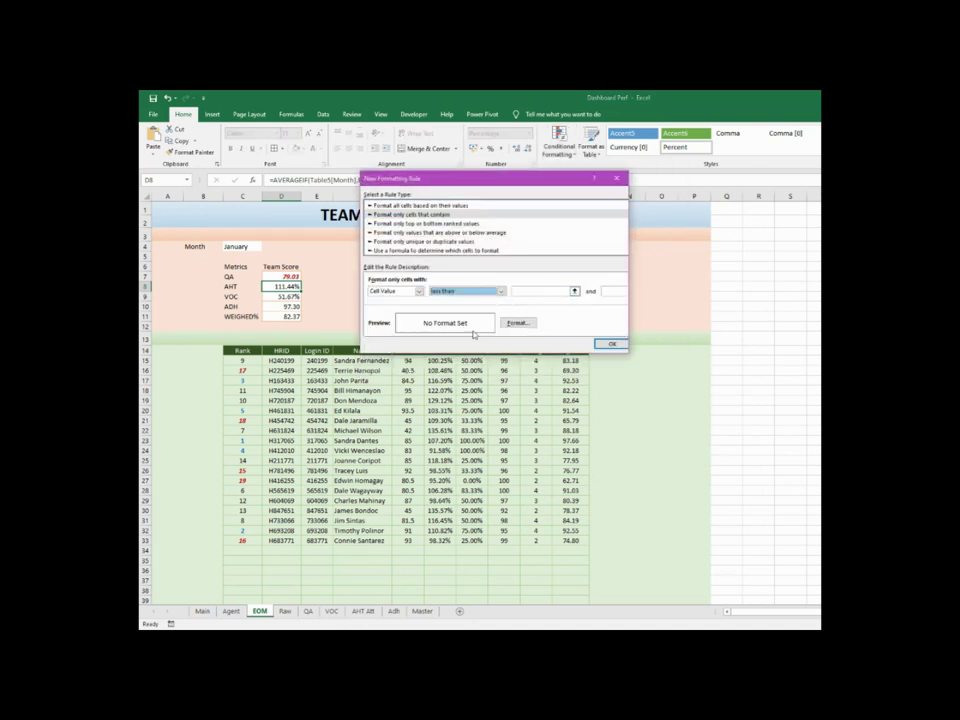
{"action": "left_click", "coordinate": [530, 292]}
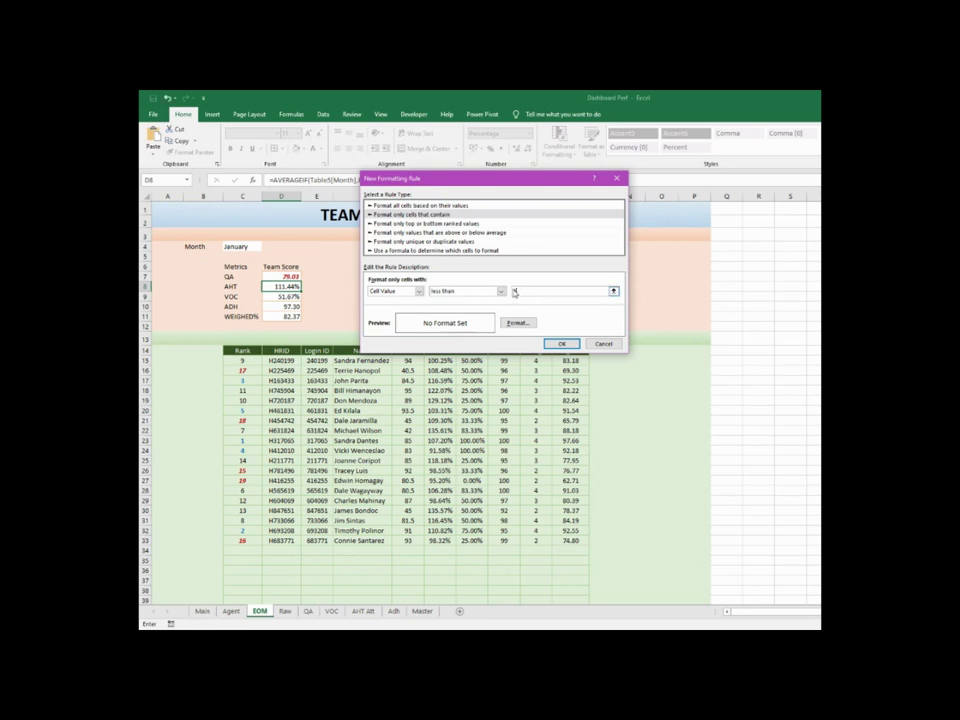
{"action": "left_click", "coordinate": [516, 323]}
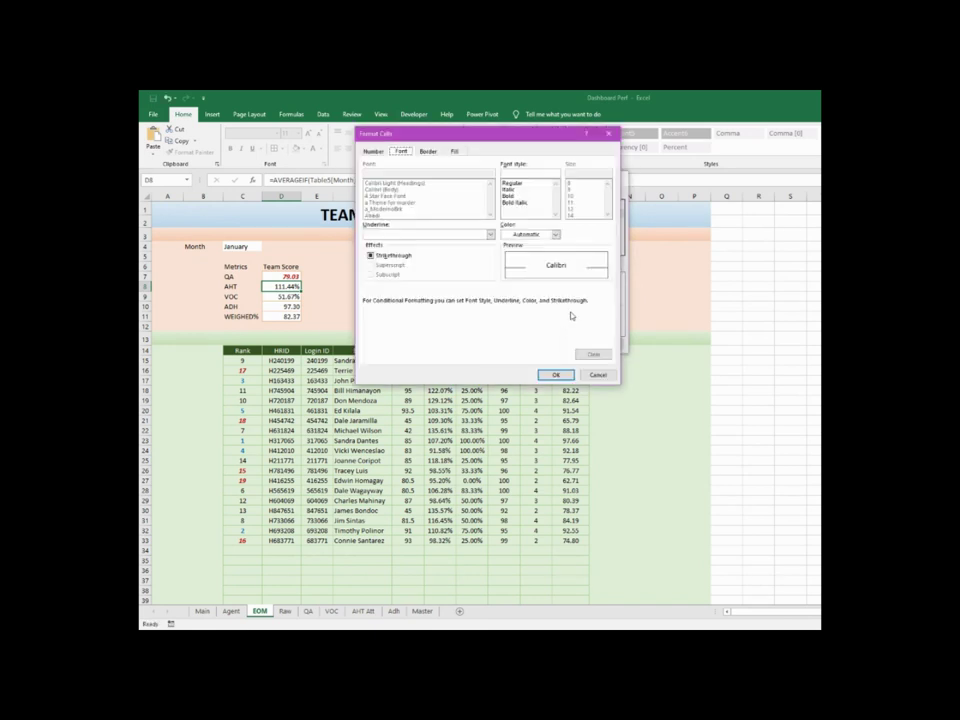
{"action": "left_click", "coordinate": [515, 203]}
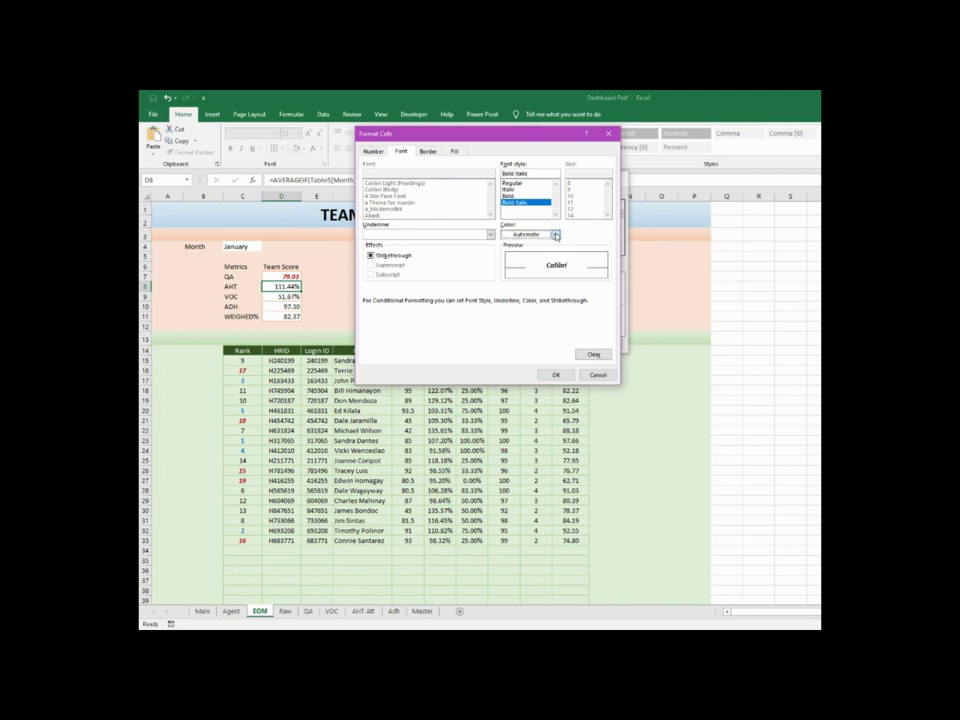
{"action": "left_click", "coordinate": [555, 234]}
{"action": "left_click", "coordinate": [508, 327]}
{"action": "left_click", "coordinate": [556, 375]}
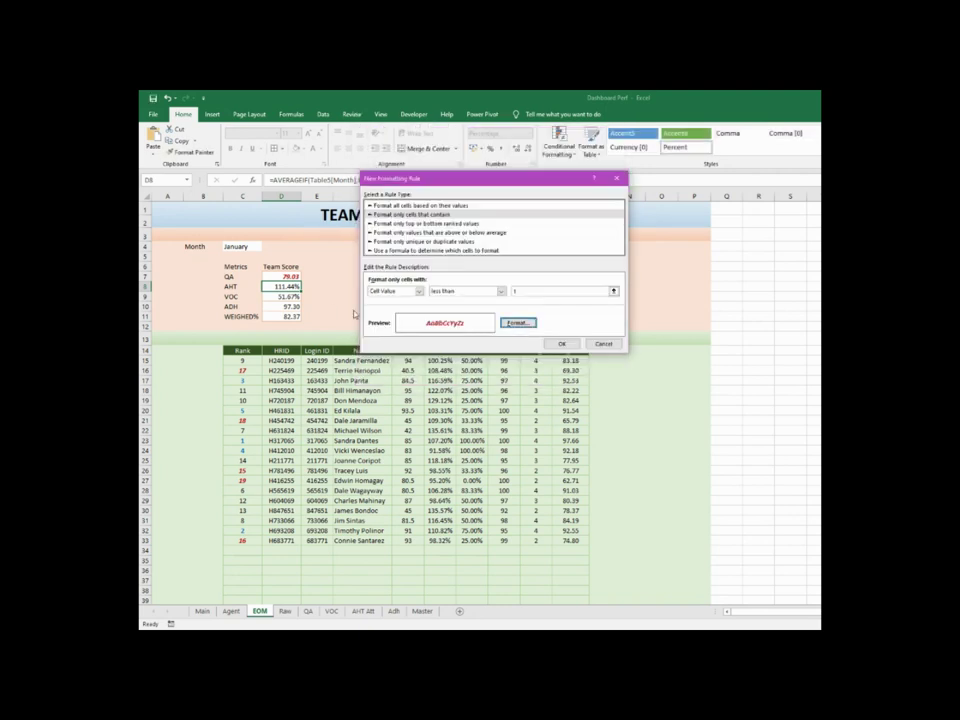
{"action": "left_click", "coordinate": [561, 343]}
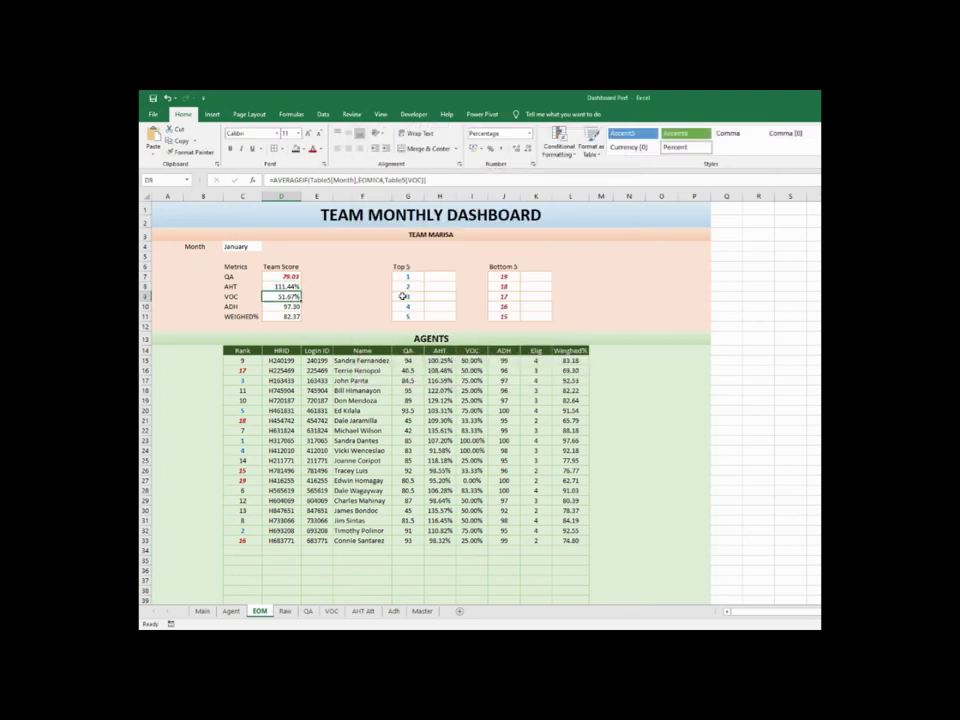
Add a rule making the VOC score D9 red when below 0.5
{"action": "left_click", "coordinate": [558, 142]}
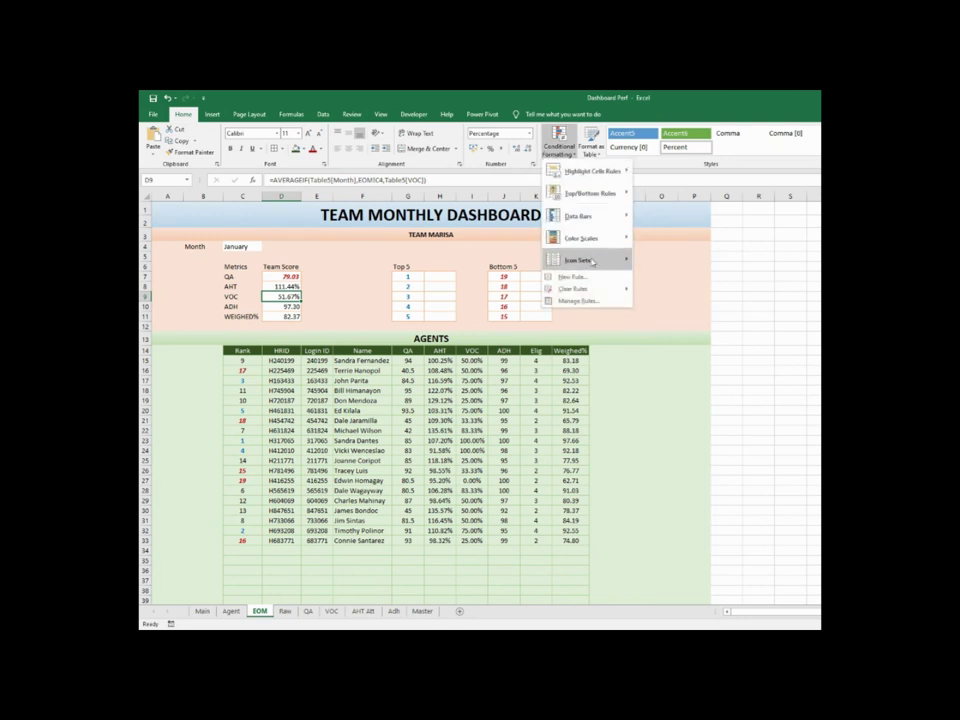
{"action": "left_click", "coordinate": [576, 277]}
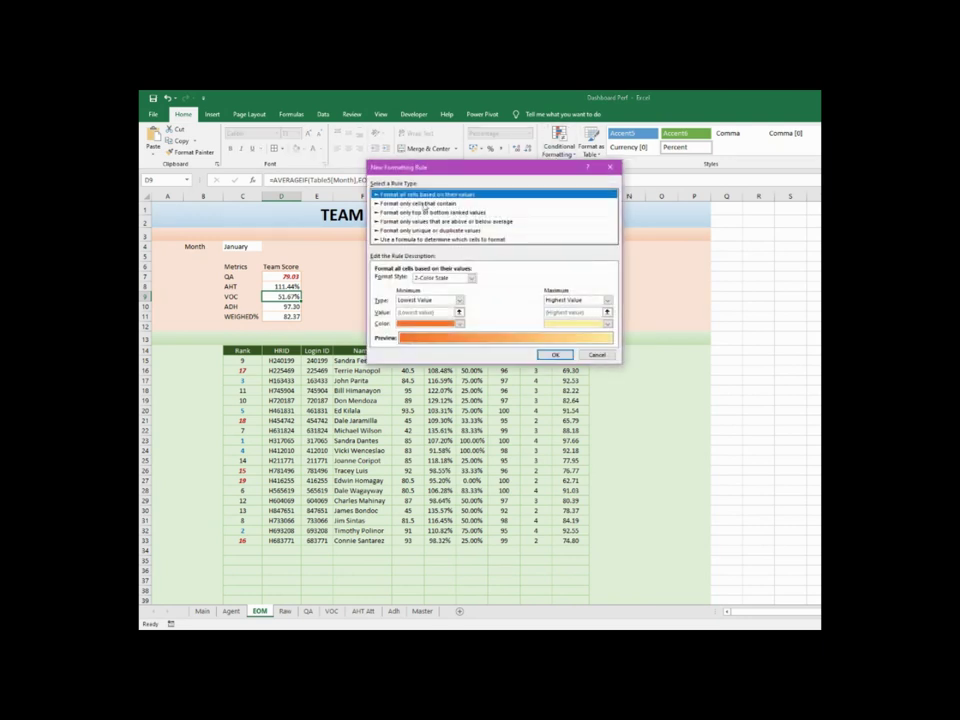
{"action": "left_click", "coordinate": [424, 204]}
{"action": "left_click", "coordinate": [505, 280]}
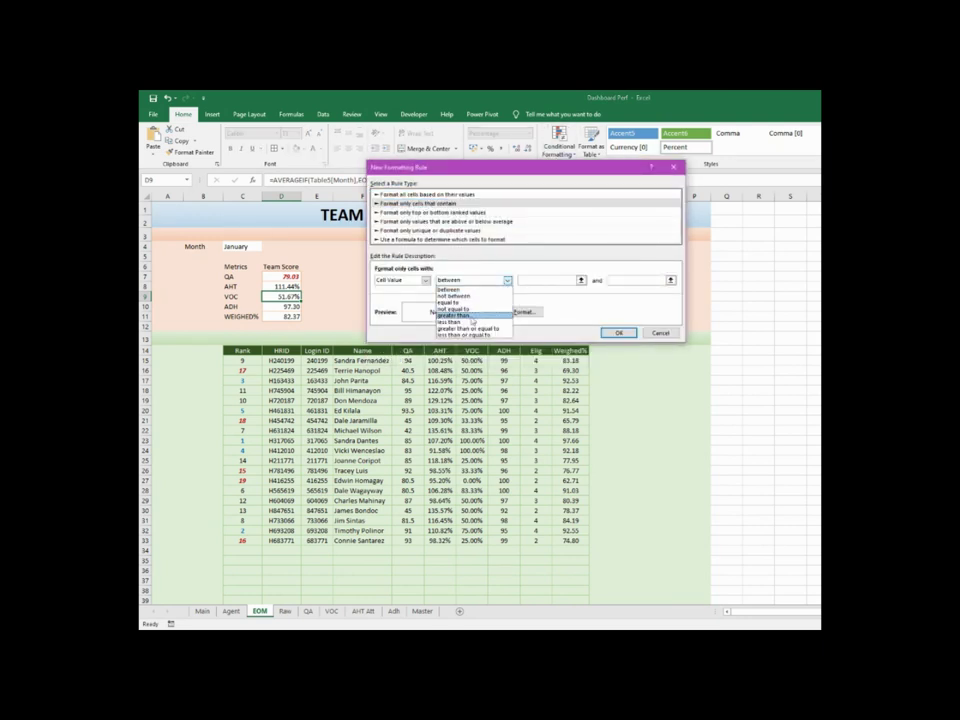
{"action": "left_click", "coordinate": [472, 321]}
{"action": "left_click", "coordinate": [578, 280]}
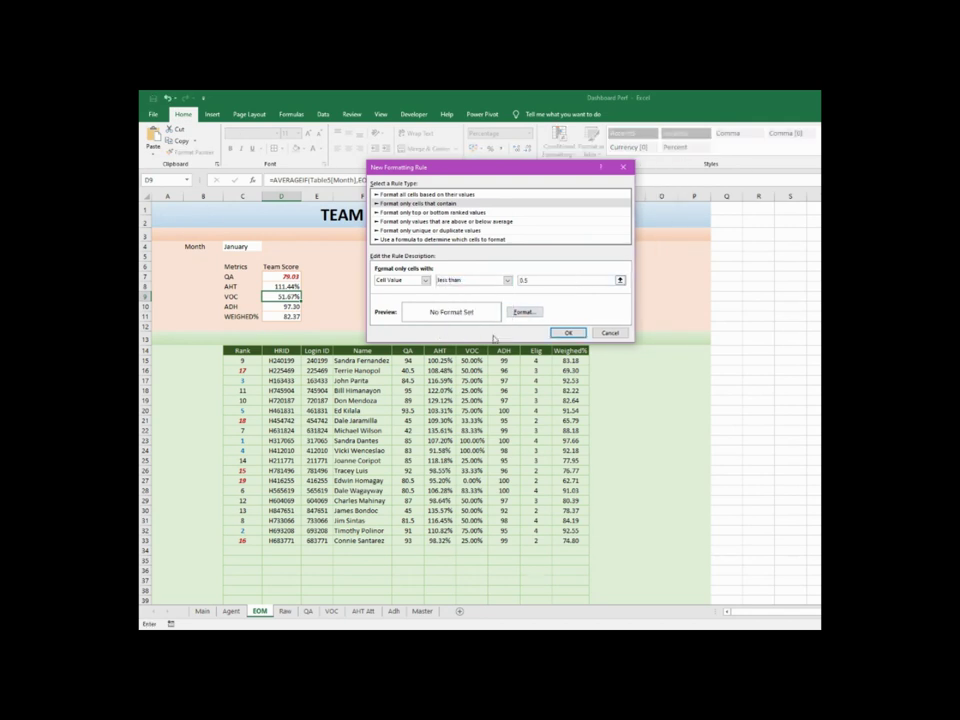
{"action": "left_click", "coordinate": [523, 312]}
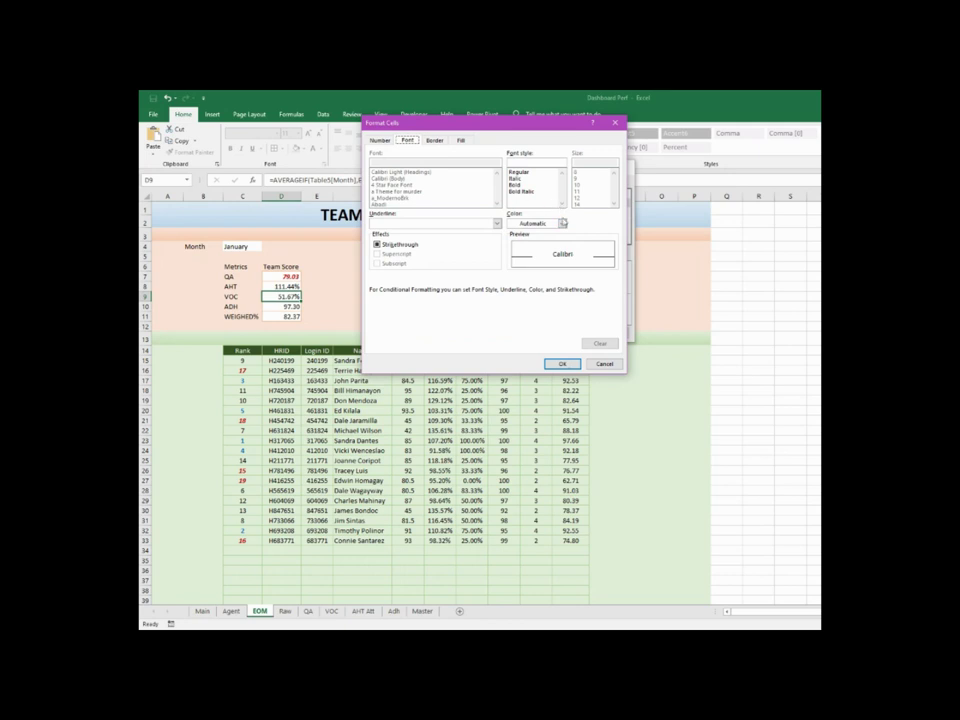
{"action": "left_click", "coordinate": [563, 224]}
{"action": "left_click", "coordinate": [518, 313]}
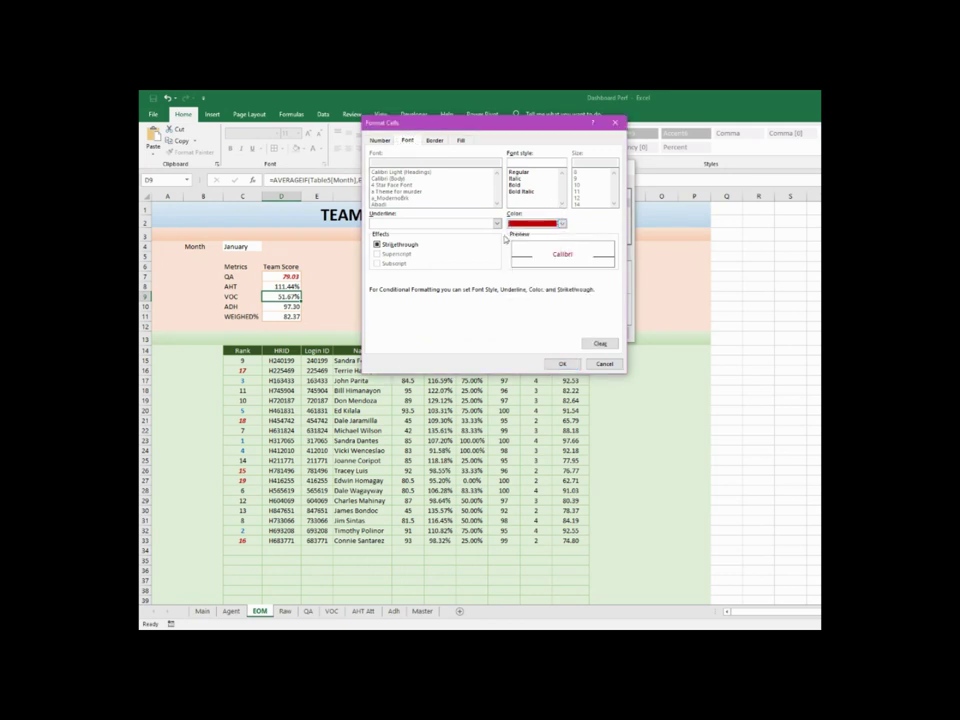
{"action": "left_click", "coordinate": [561, 364]}
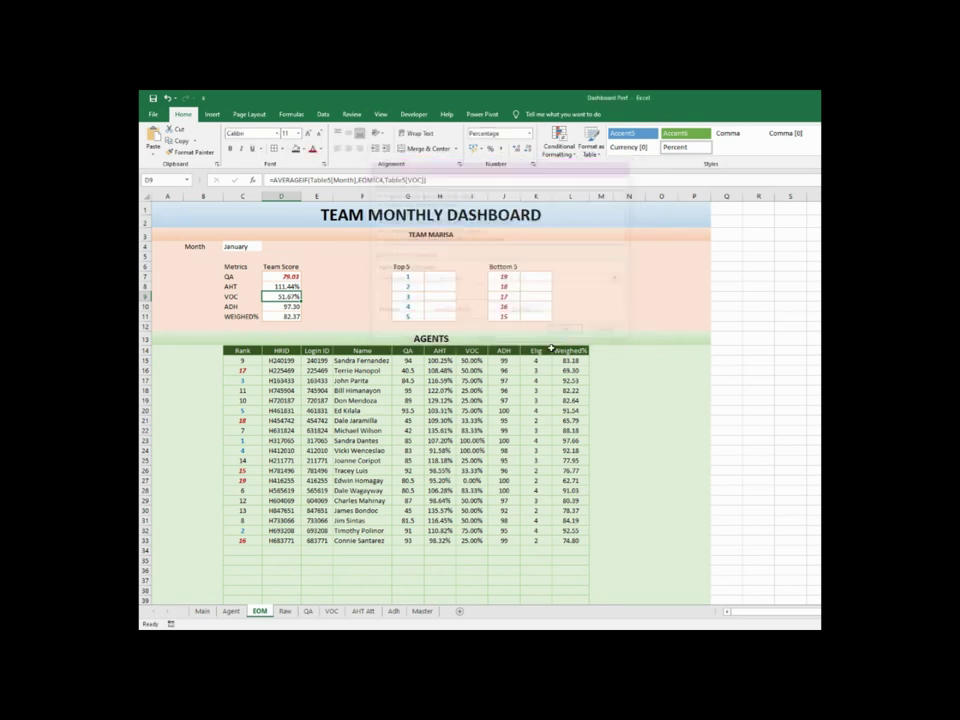
{"action": "left_click", "coordinate": [567, 333]}
Add a rule making the ADH score D10 red bold italic when below 95
{"action": "left_click", "coordinate": [285, 306]}
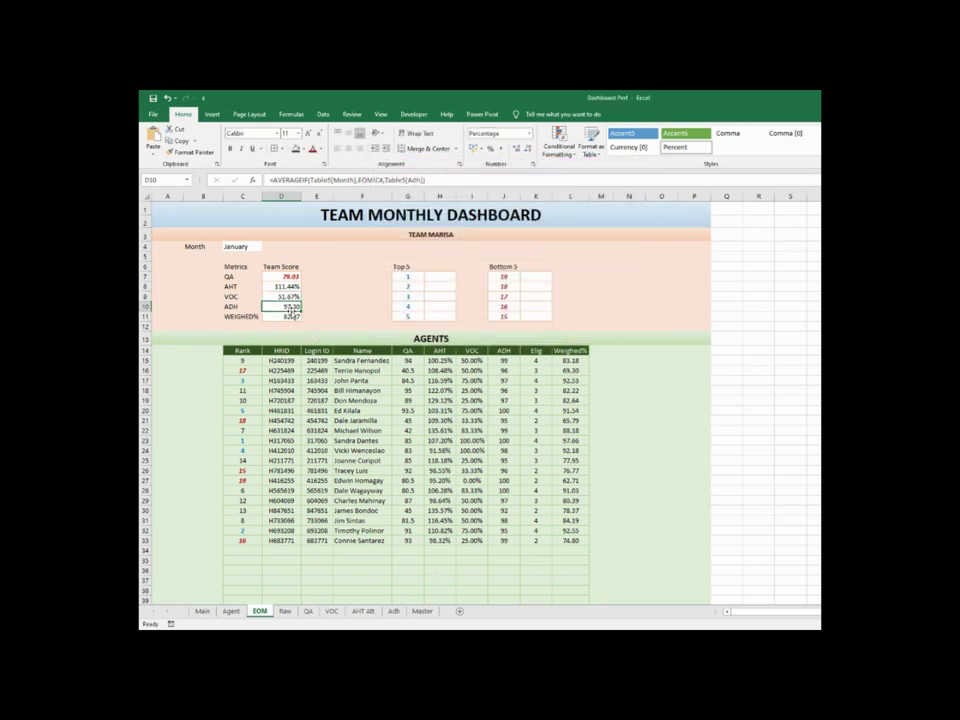
{"action": "left_click", "coordinate": [558, 140]}
{"action": "left_click", "coordinate": [570, 276]}
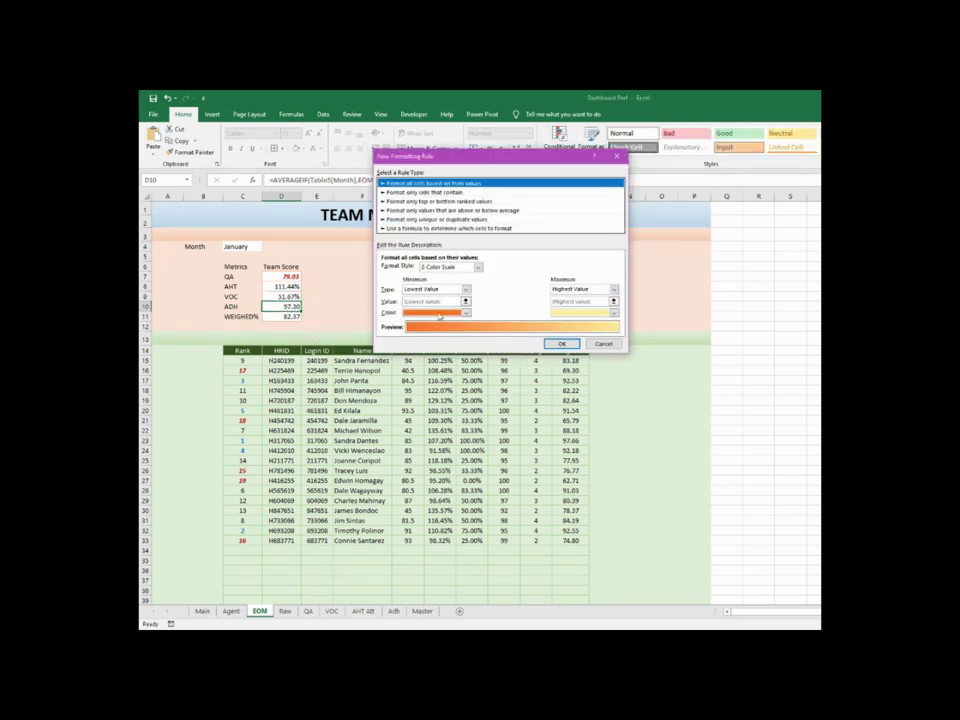
{"action": "left_click", "coordinate": [450, 193]}
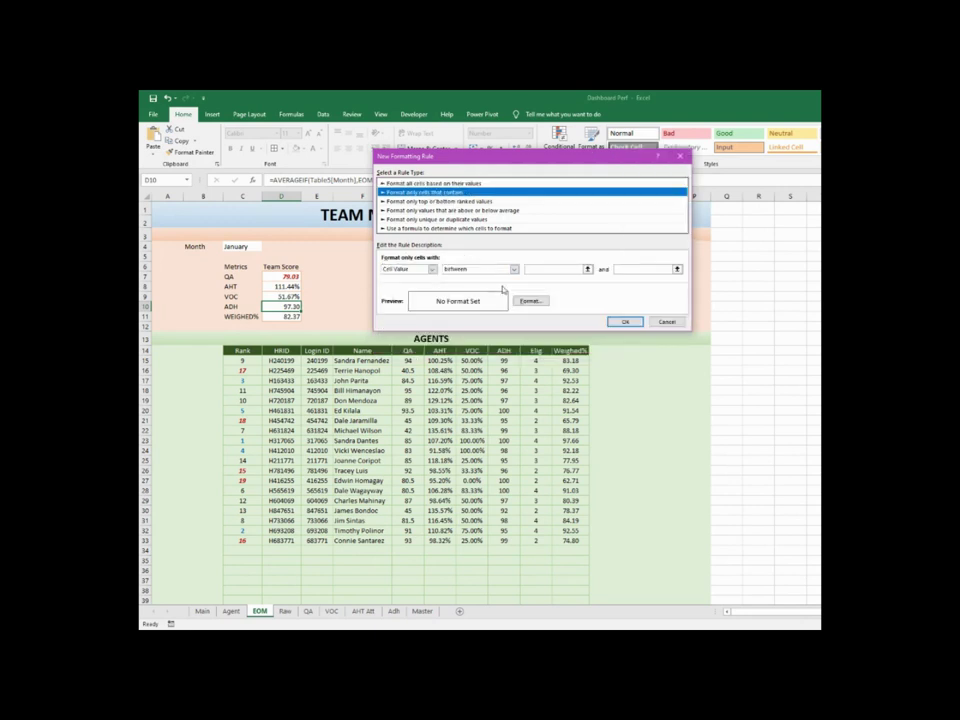
{"action": "left_click", "coordinate": [515, 269]}
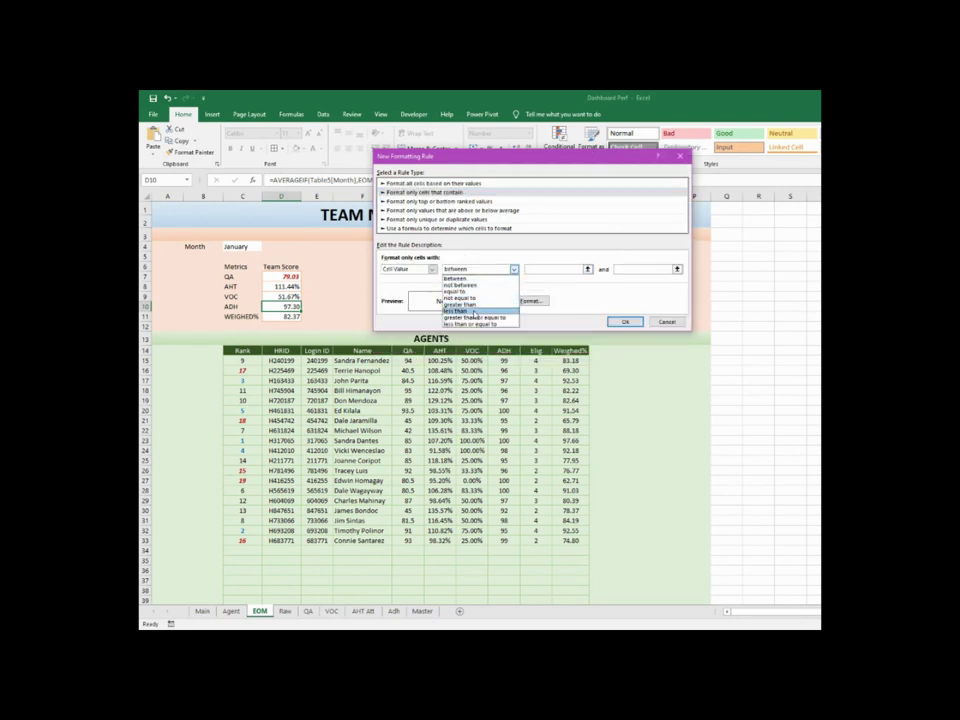
{"action": "left_click", "coordinate": [466, 318]}
{"action": "left_click", "coordinate": [553, 269]}
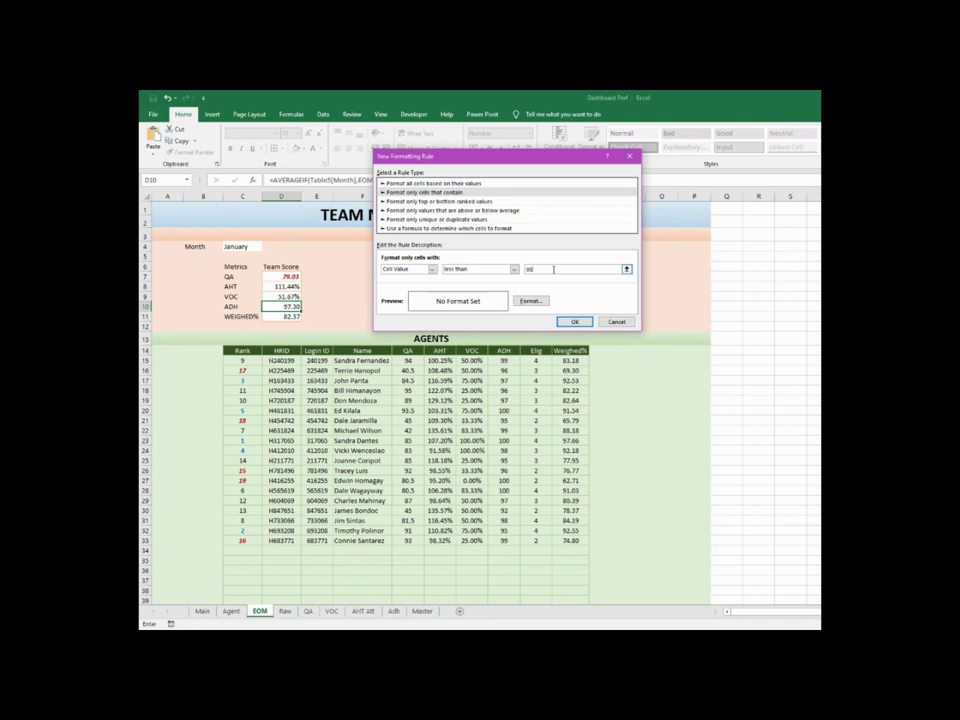
{"action": "left_click", "coordinate": [532, 300]}
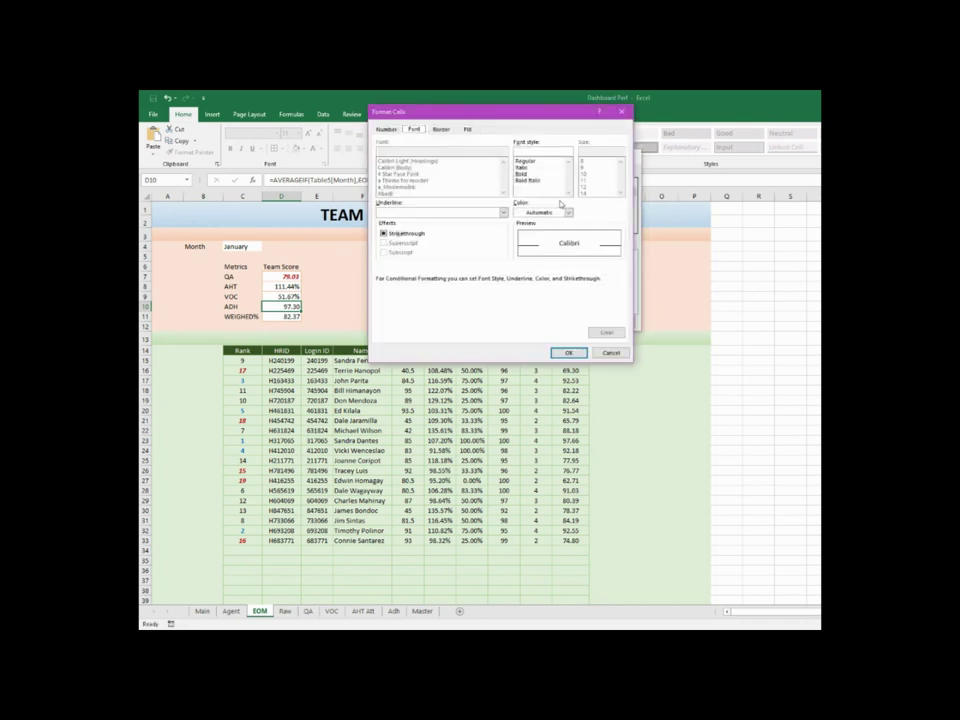
{"action": "left_click", "coordinate": [536, 181]}
{"action": "left_click", "coordinate": [569, 213]}
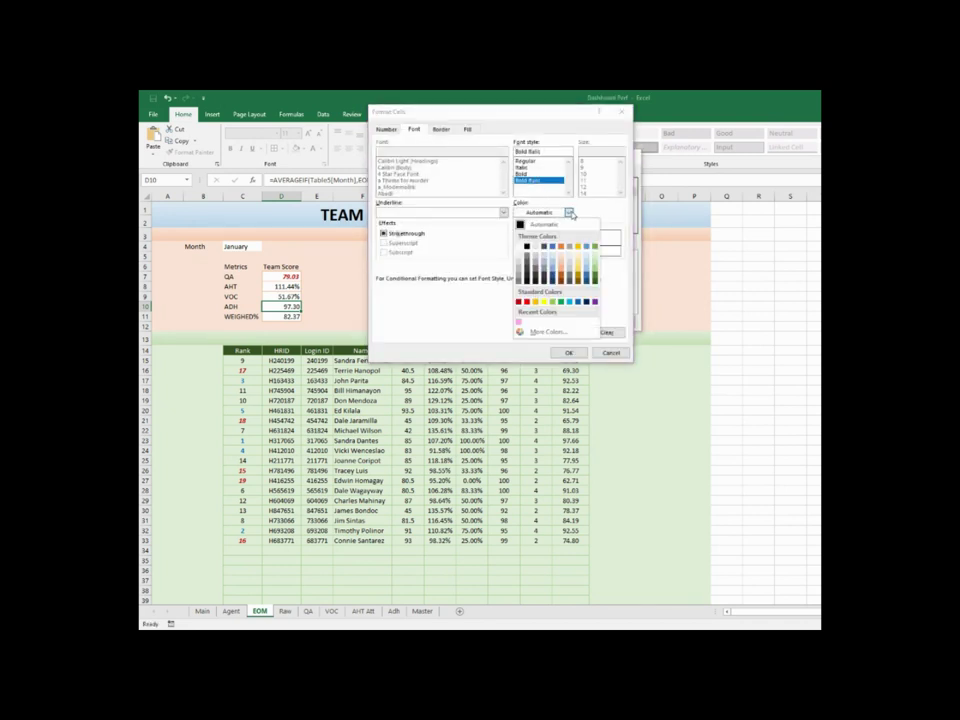
{"action": "left_click", "coordinate": [519, 301]}
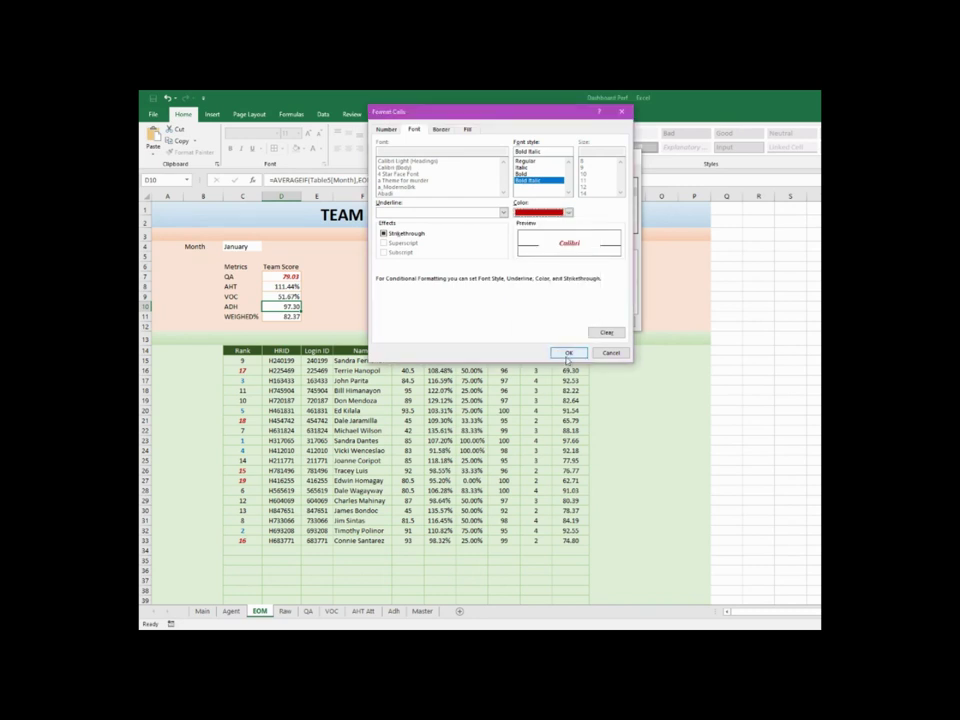
{"action": "left_click", "coordinate": [567, 352]}
{"action": "left_click", "coordinate": [572, 322]}
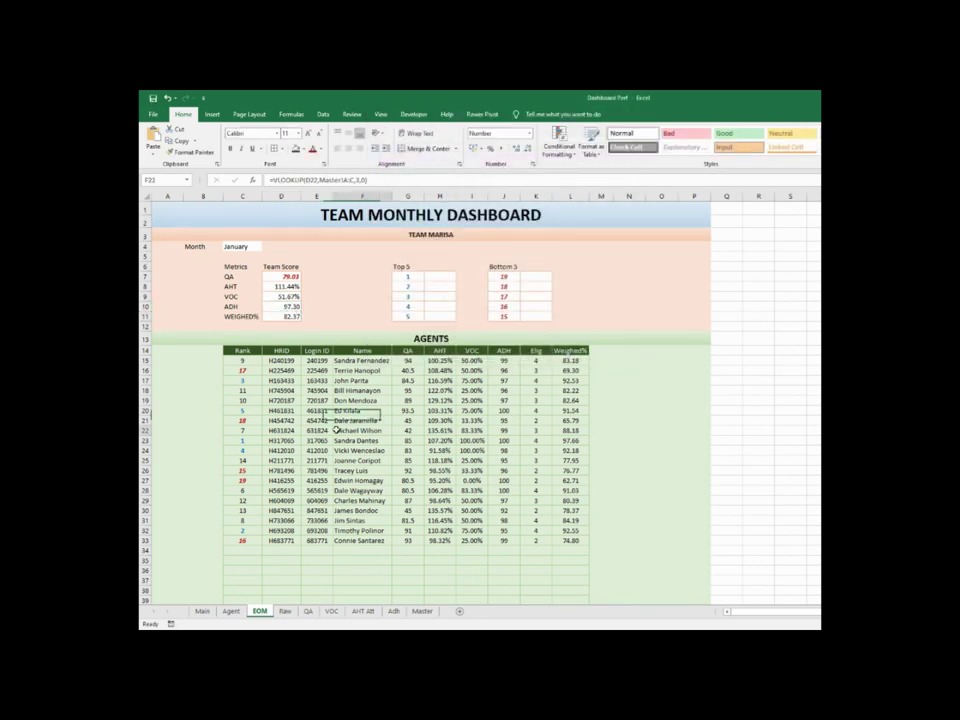
Copy the QA team score's formatting from D7 onto agents' QA values G15:G33
{"action": "left_click", "coordinate": [407, 450]}
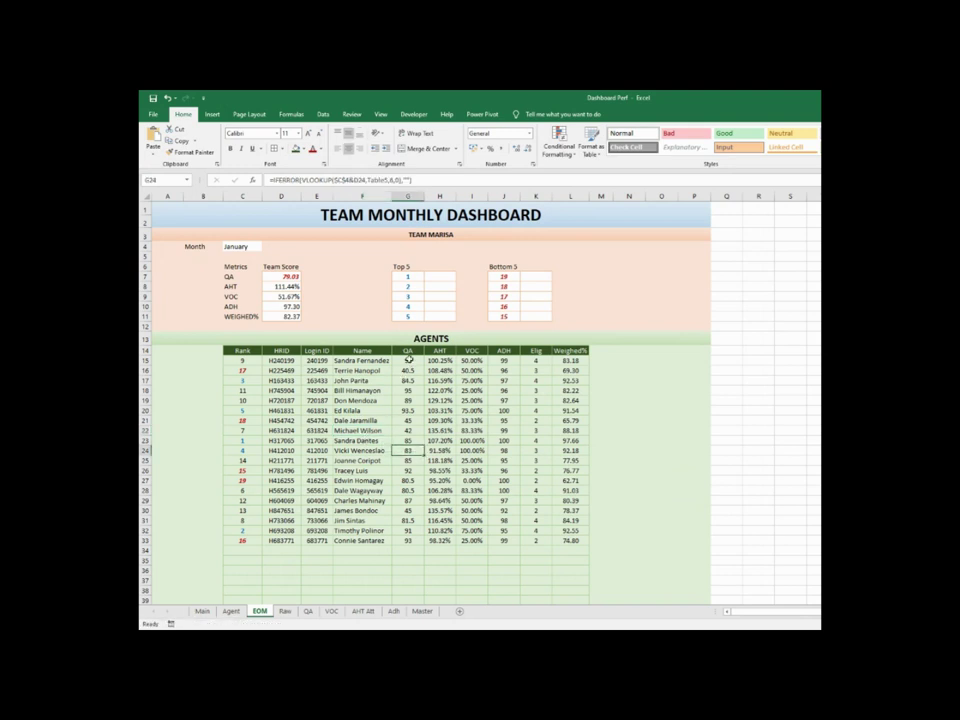
{"action": "left_click_drag", "start_coordinate": [408, 360], "coordinate": [410, 540]}
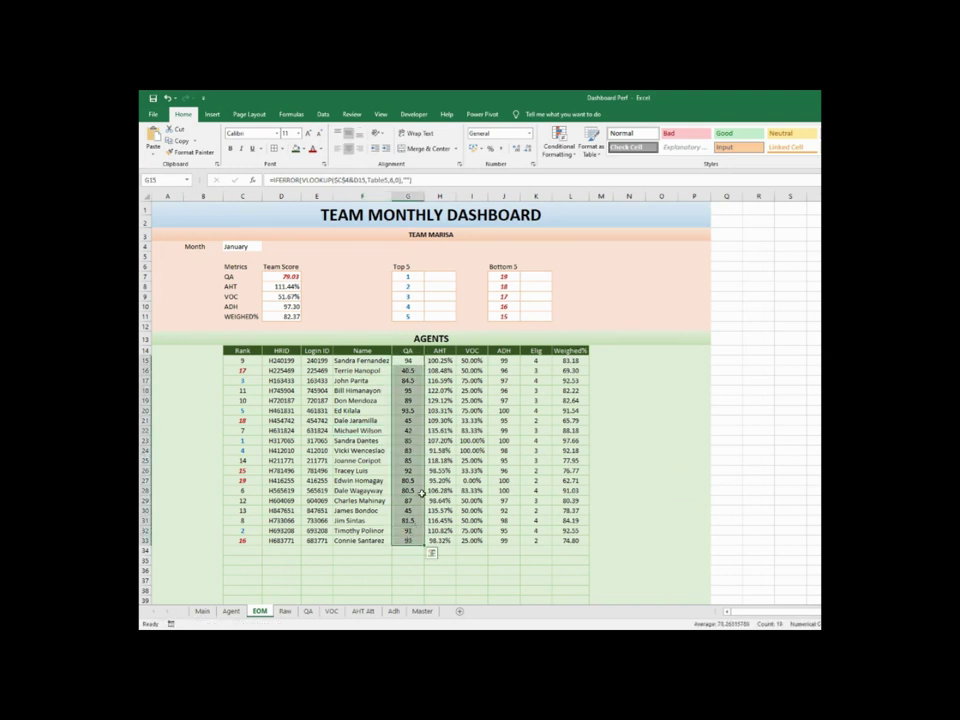
{"action": "left_click", "coordinate": [283, 277]}
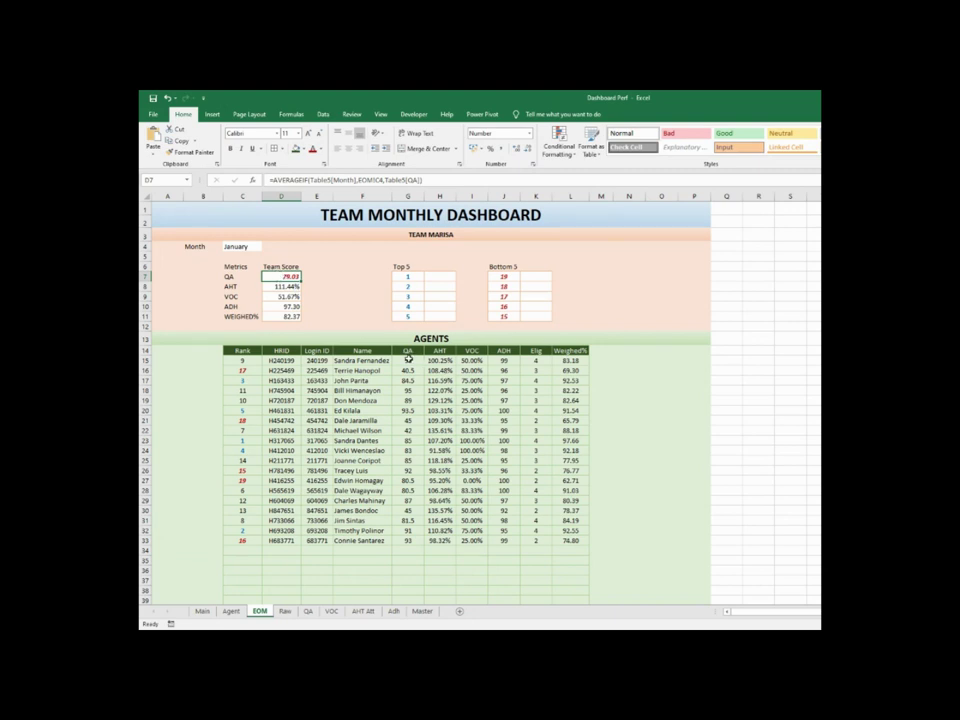
{"action": "left_click", "coordinate": [408, 360]}
{"action": "left_click_drag", "start_coordinate": [408, 361], "coordinate": [414, 542]}
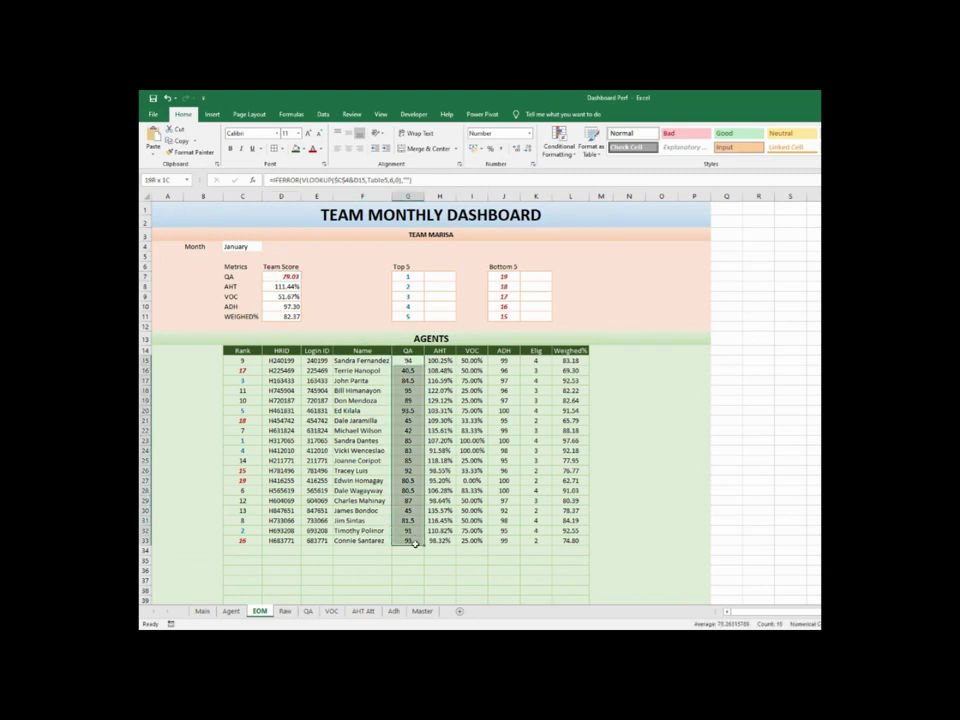
{"action": "left_click", "coordinate": [279, 277]}
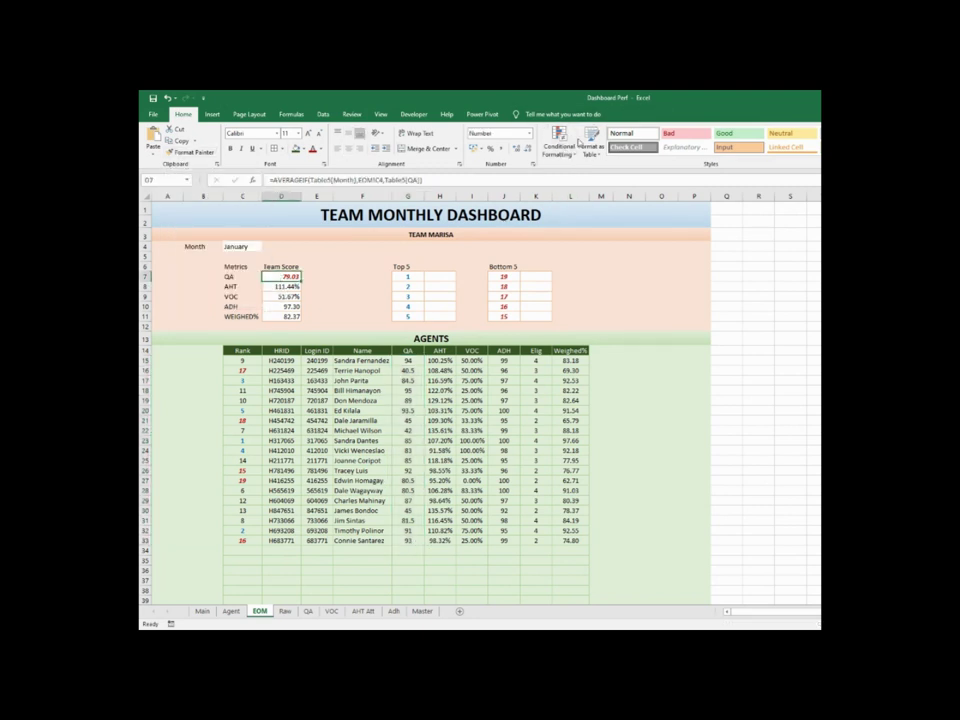
{"action": "left_click", "coordinate": [192, 152]}
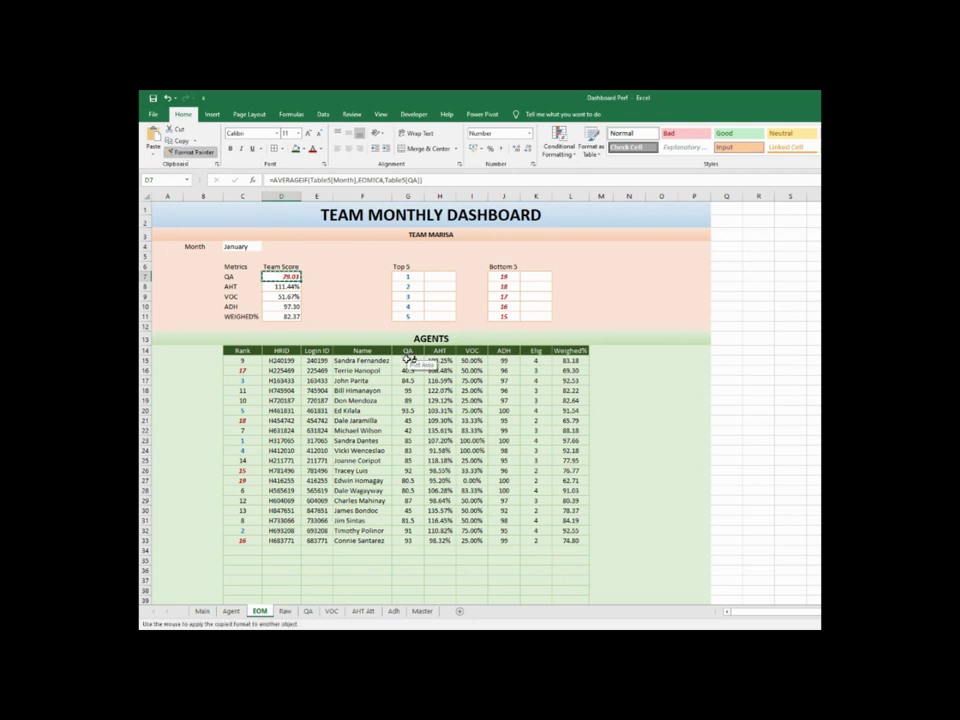
{"action": "left_click_drag", "start_coordinate": [408, 360], "coordinate": [408, 543]}
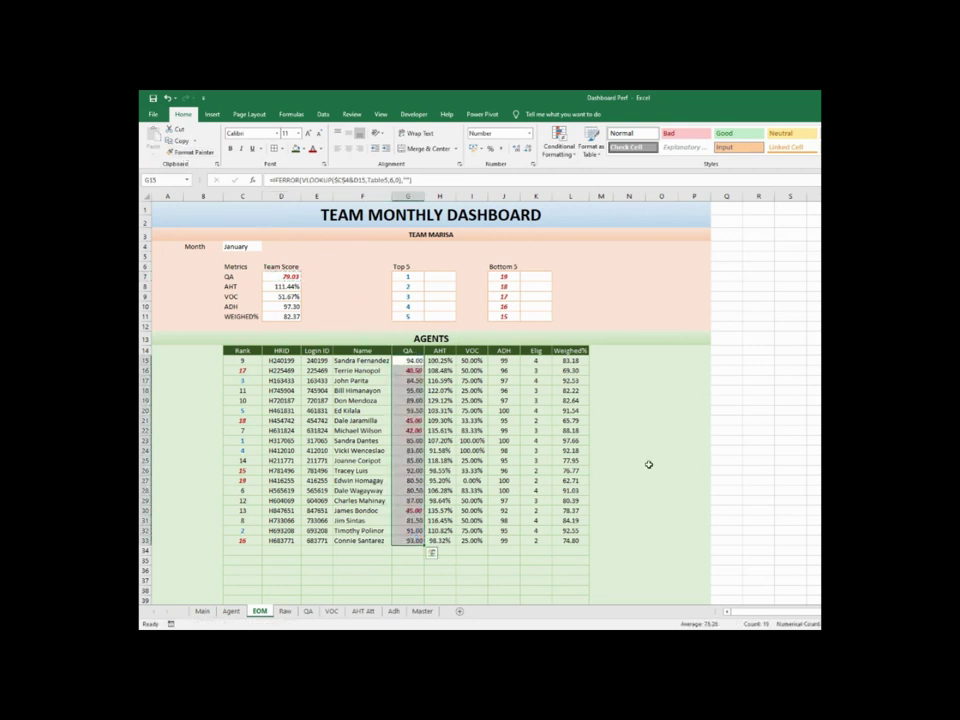
Copy the AHT and VOC team score formatting onto the agents' AHT and VOC columns
{"action": "left_click", "coordinate": [281, 287]}
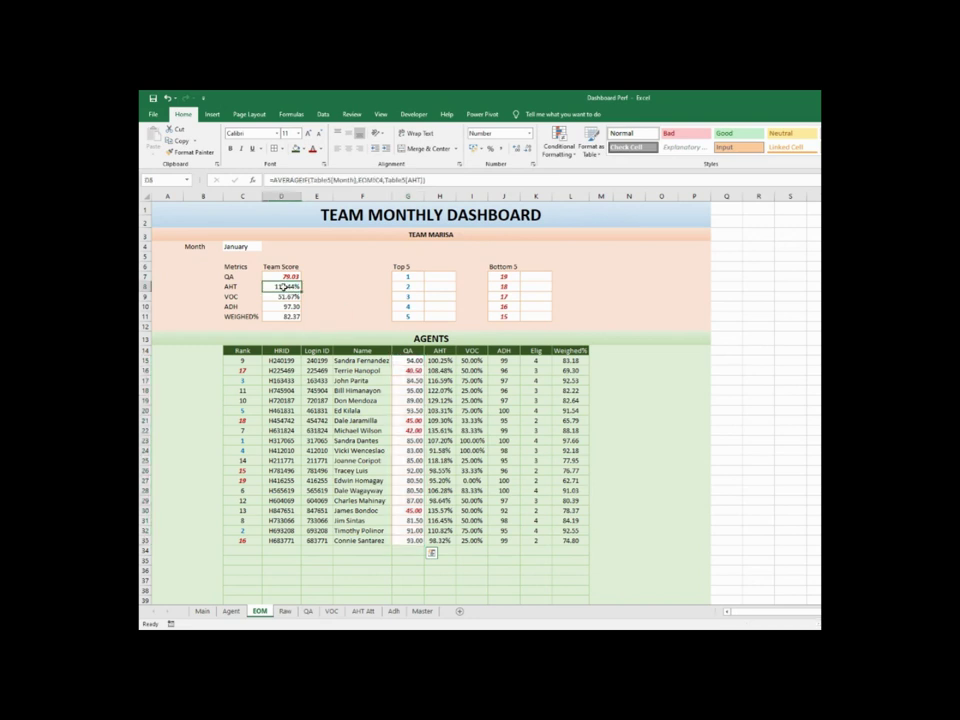
{"action": "left_click", "coordinate": [196, 152]}
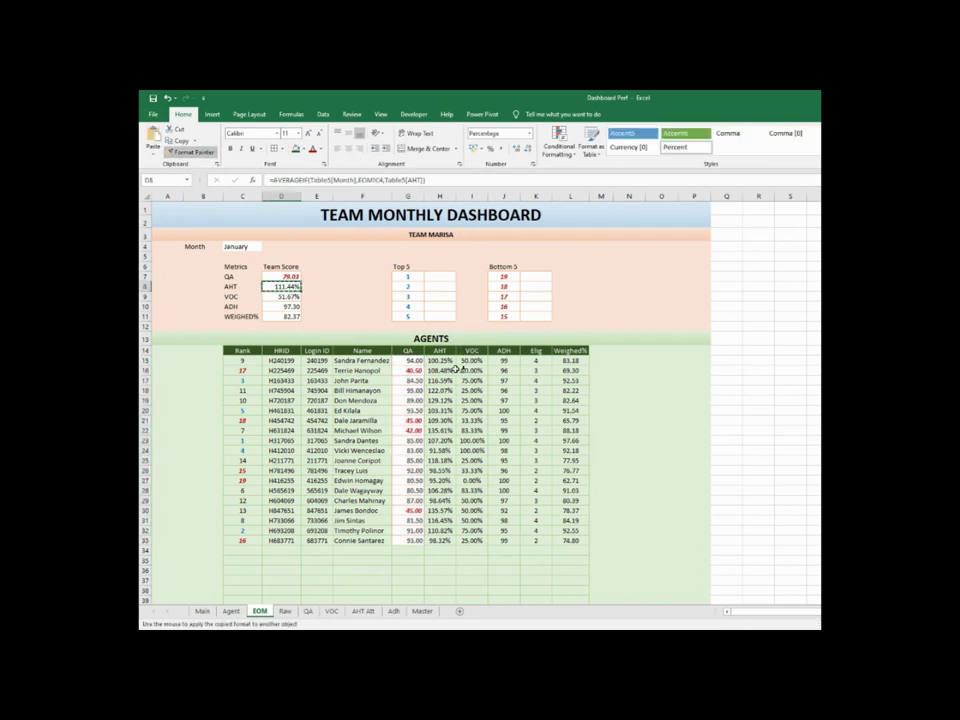
{"action": "left_click_drag", "start_coordinate": [440, 361], "coordinate": [445, 541]}
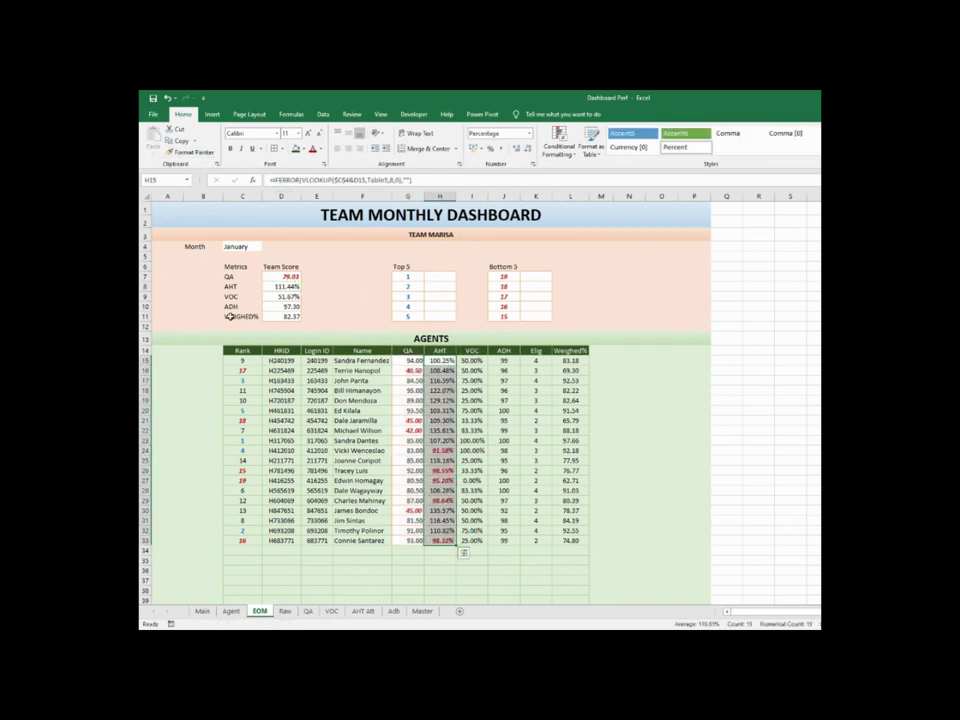
{"action": "left_click", "coordinate": [281, 296]}
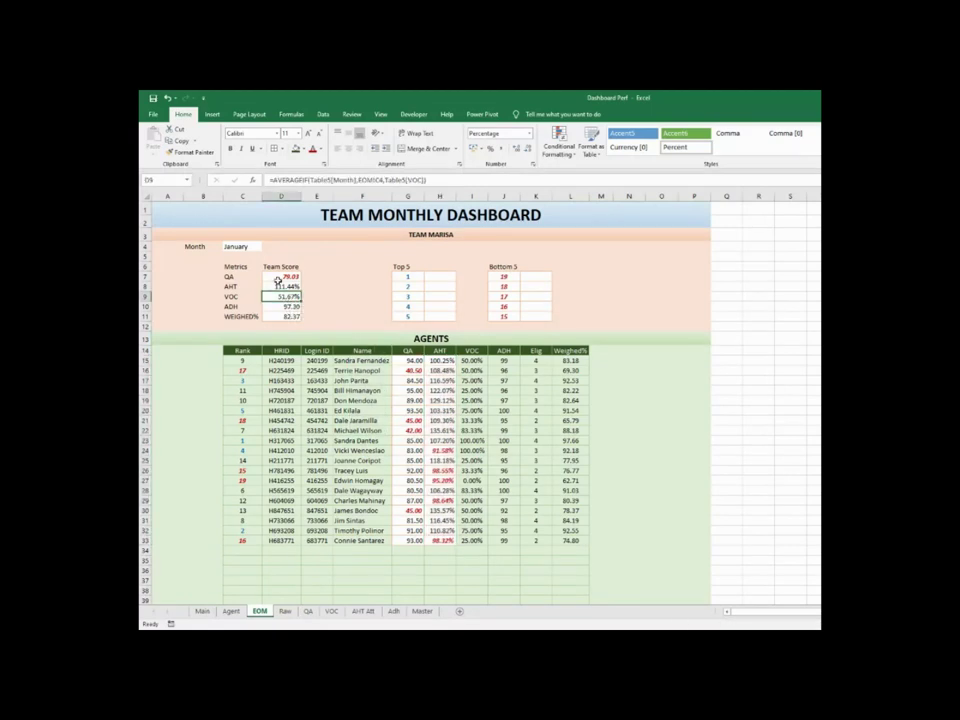
{"action": "left_click", "coordinate": [200, 155]}
{"action": "left_click_drag", "start_coordinate": [472, 360], "coordinate": [474, 541]}
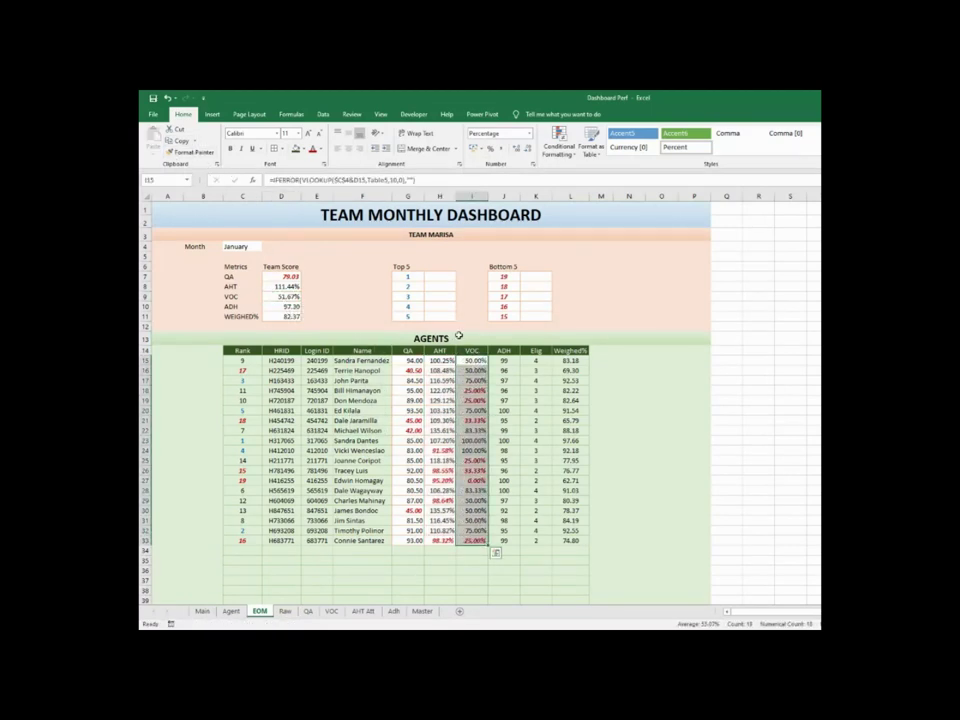
Copy the ADH team score's formatting from D10 onto agents' ADH values J15:J33
{"action": "left_click", "coordinate": [285, 307]}
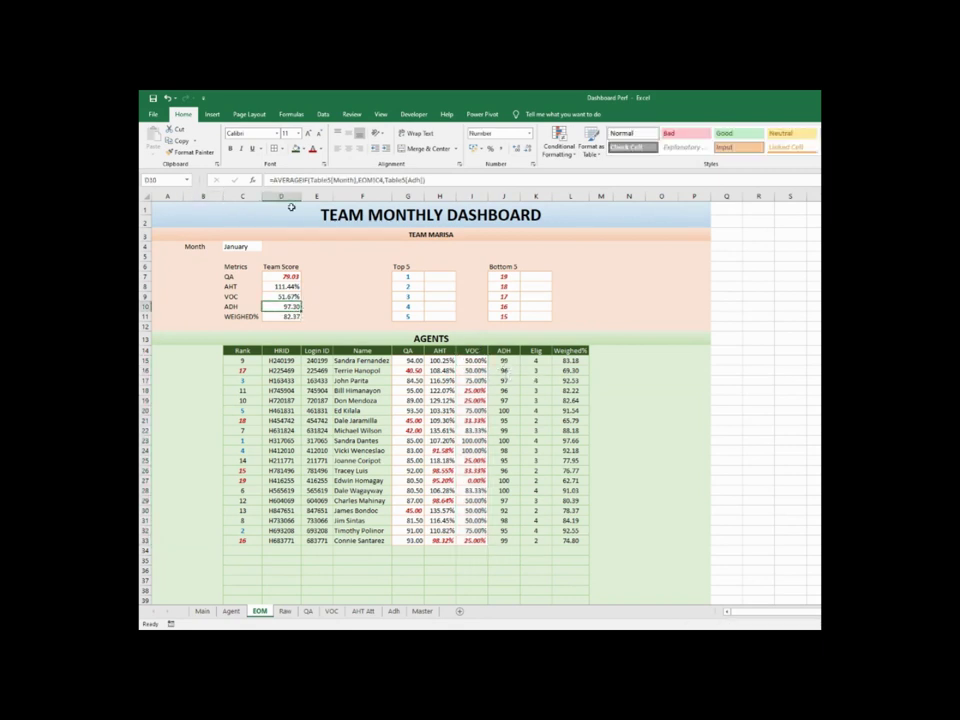
{"action": "left_click", "coordinate": [205, 153]}
{"action": "left_click_drag", "start_coordinate": [503, 360], "coordinate": [508, 540]}
{"action": "scroll", "coordinate": [545, 383], "scroll_direction": "down", "scroll_amount": 20}
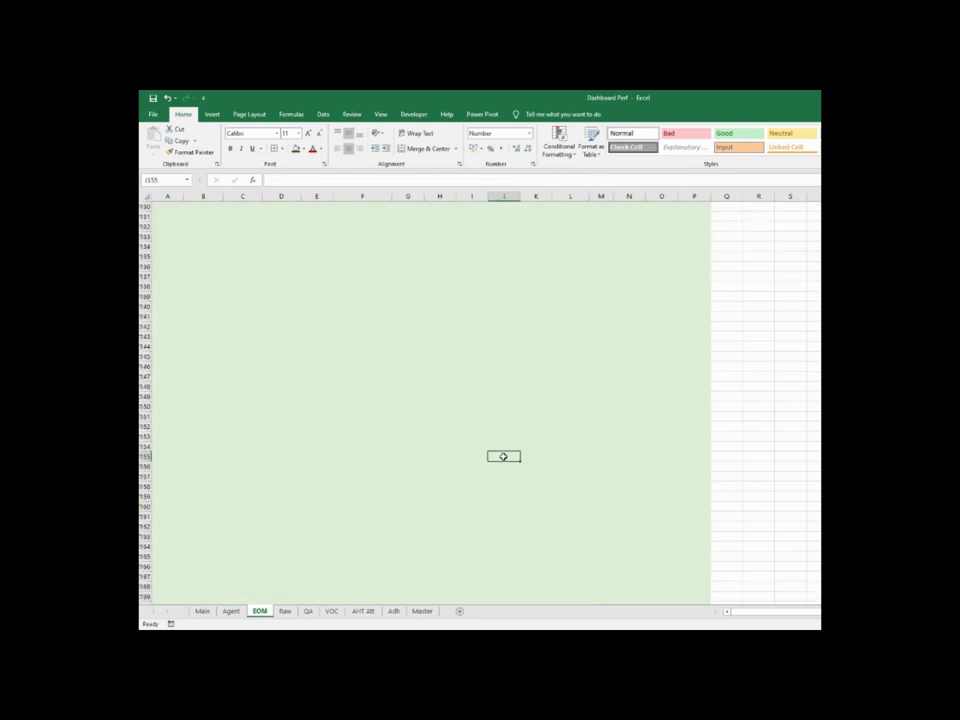
{"action": "scroll", "coordinate": [507, 470], "scroll_direction": "up", "scroll_amount": 20}
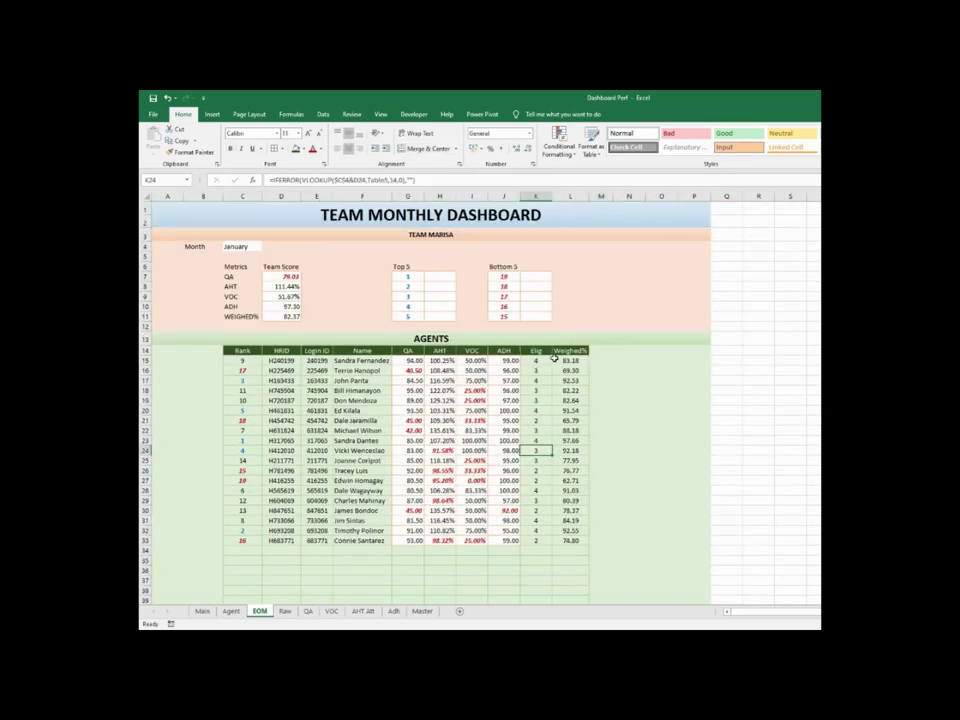
Give the QA-to-ADH score cells G15:J33 green borders and a light green fill
{"action": "left_click", "coordinate": [639, 581]}
{"action": "left_click", "coordinate": [604, 451]}
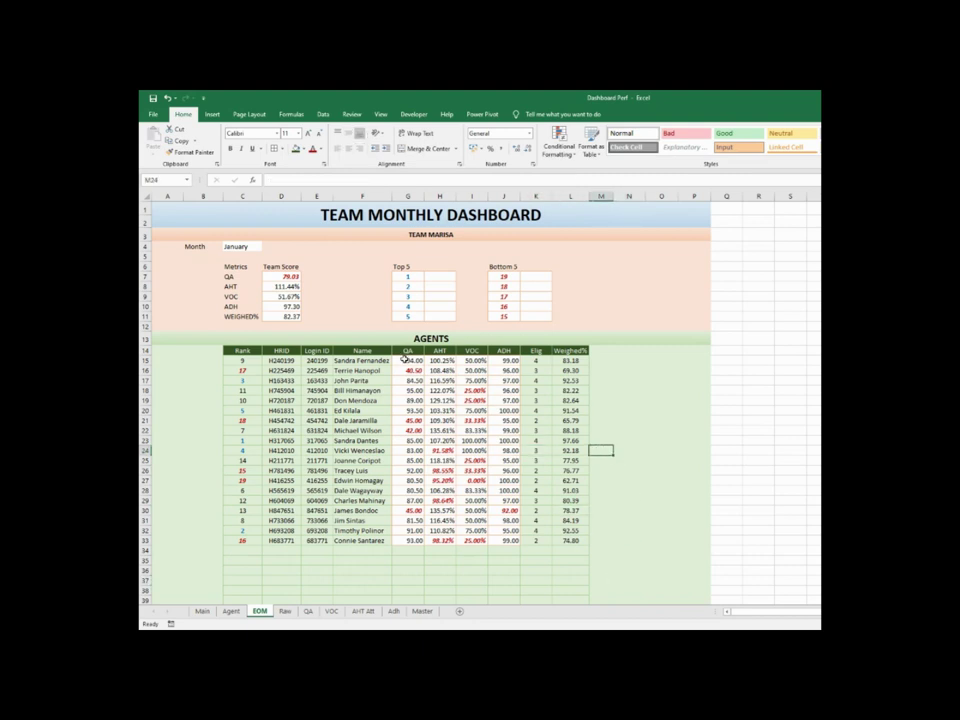
{"action": "left_click_drag", "start_coordinate": [399, 360], "coordinate": [506, 540]}
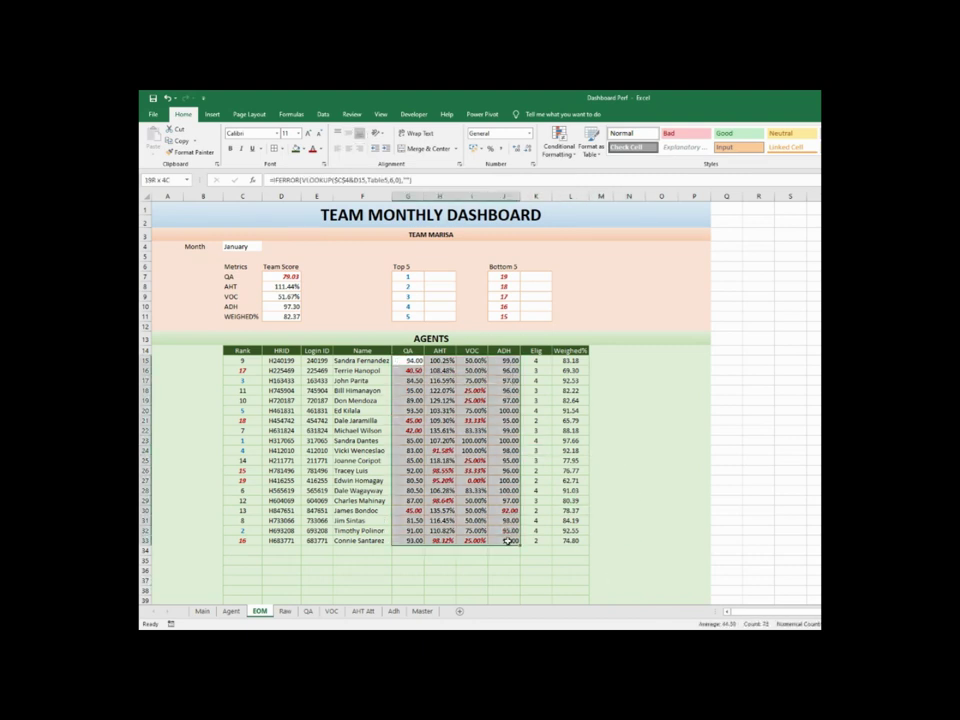
{"action": "right_click", "coordinate": [505, 510]}
{"action": "left_click", "coordinate": [590, 474]}
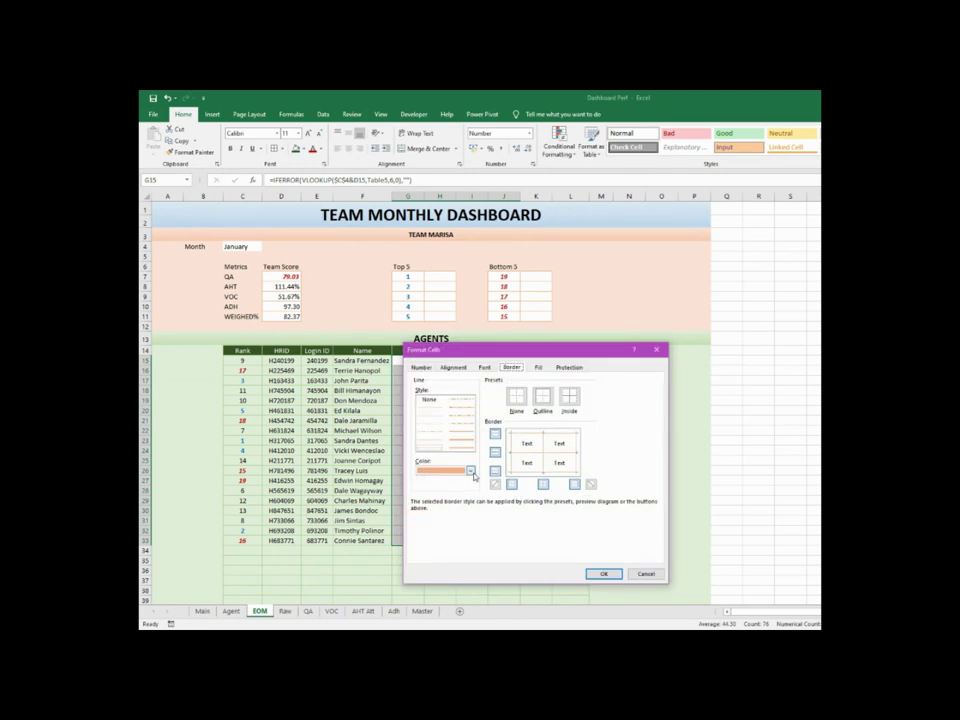
{"action": "left_click", "coordinate": [471, 471]}
{"action": "left_click", "coordinate": [497, 524]}
{"action": "left_click", "coordinate": [470, 471]}
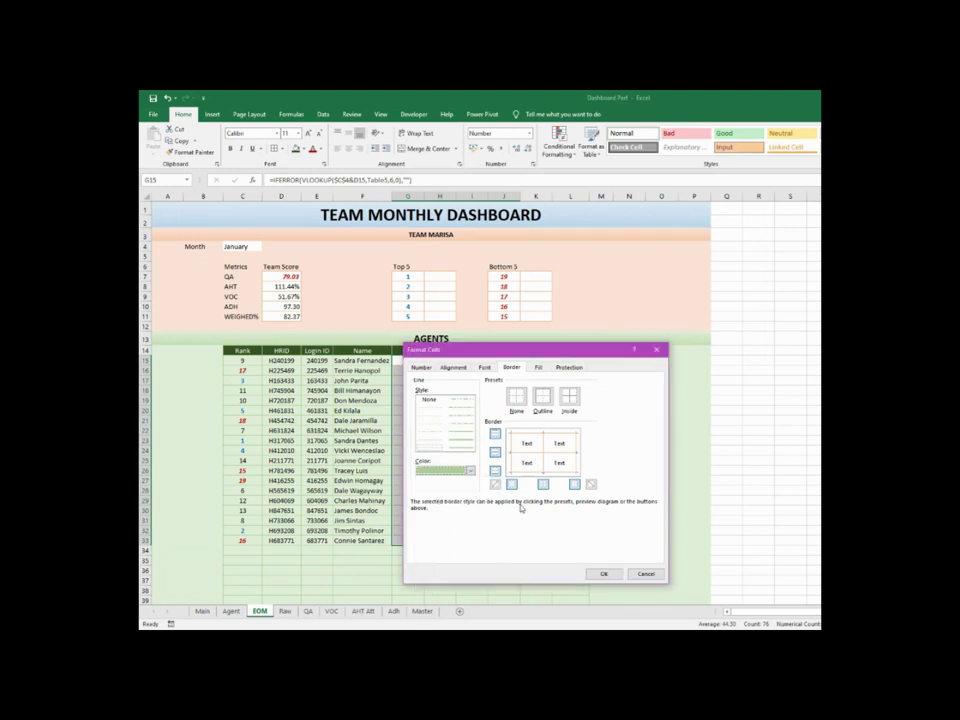
{"action": "left_click", "coordinate": [471, 471]}
{"action": "left_click", "coordinate": [538, 367]}
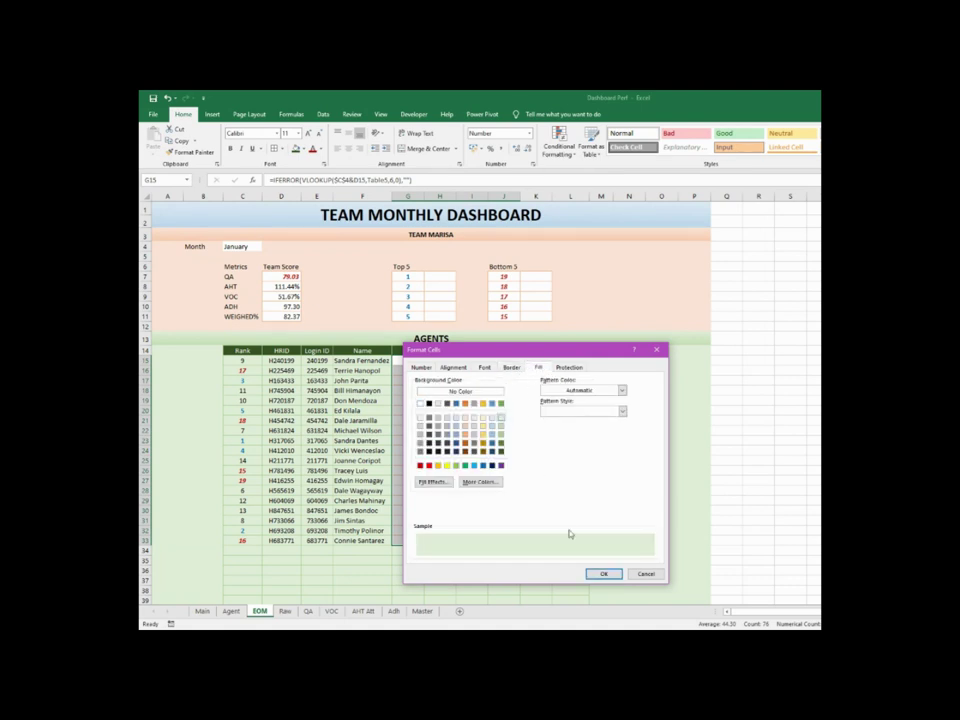
{"action": "left_click", "coordinate": [603, 573]}
{"action": "left_click", "coordinate": [613, 412]}
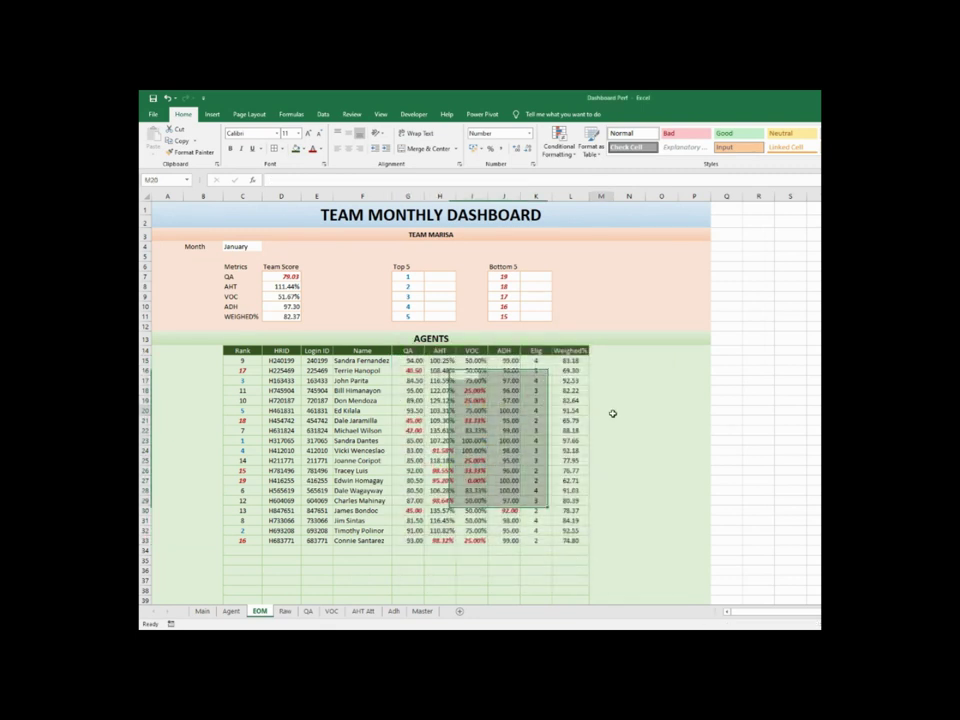
{"action": "left_click", "coordinate": [667, 490]}
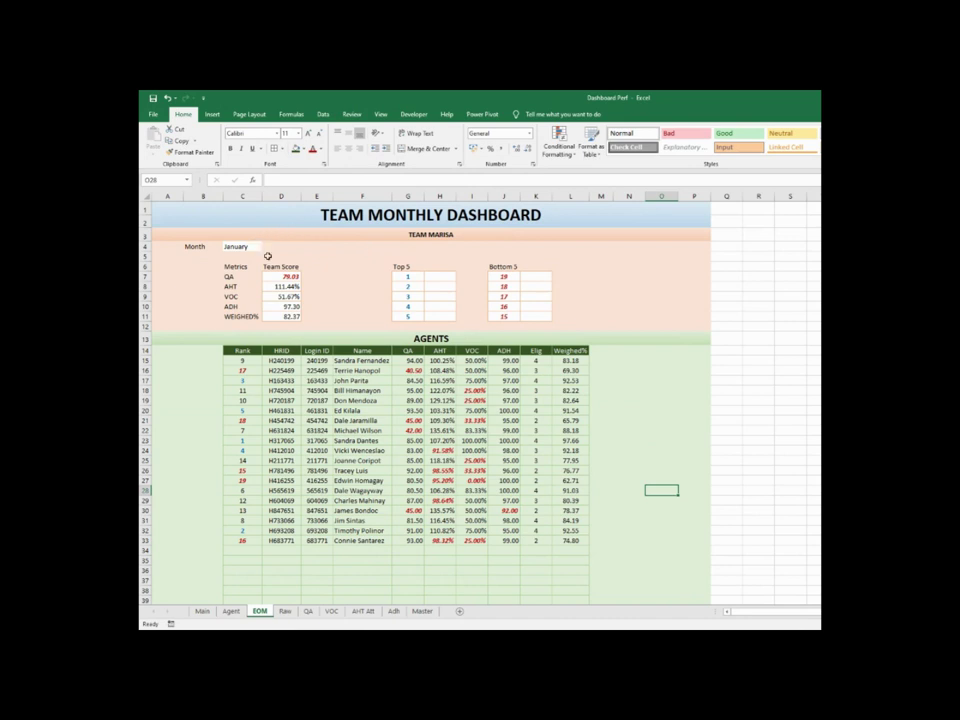
Enter a VLOOKUP in H7 returning the HRID for rank G7 from the Rank/HRID columns
{"action": "left_click", "coordinate": [437, 276]}
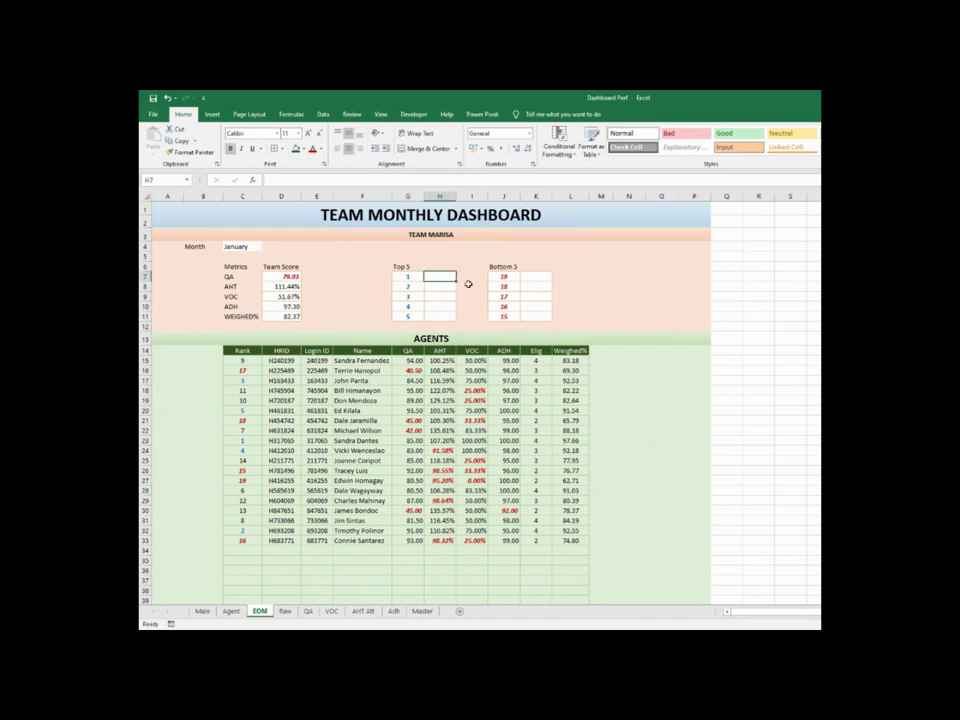
{"action": "type", "text": "=vlookup("}
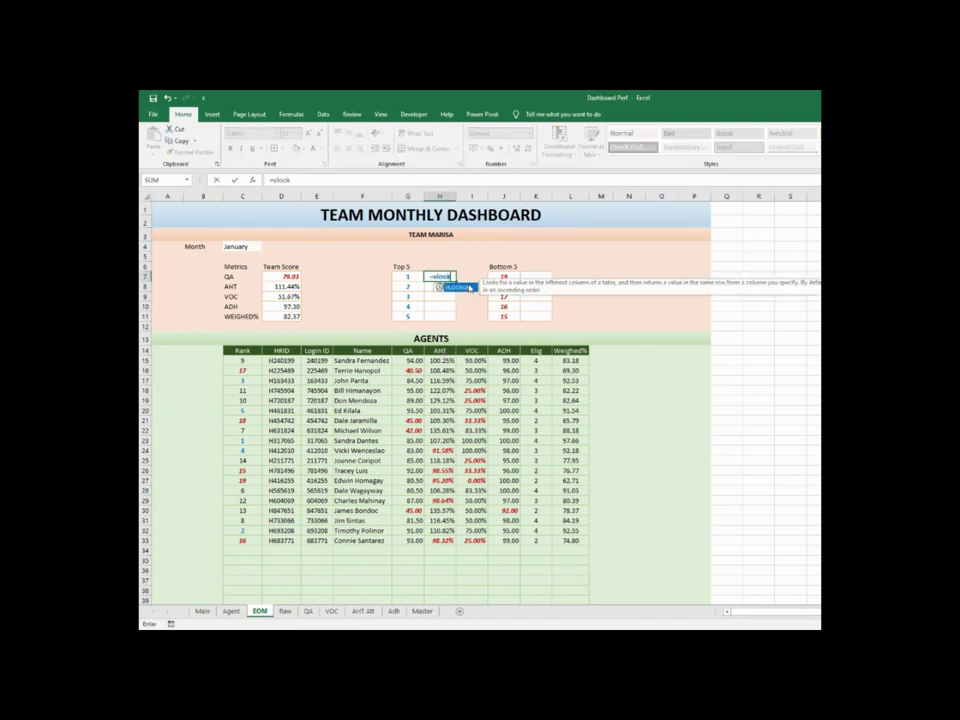
{"action": "left_click", "coordinate": [406, 278]}
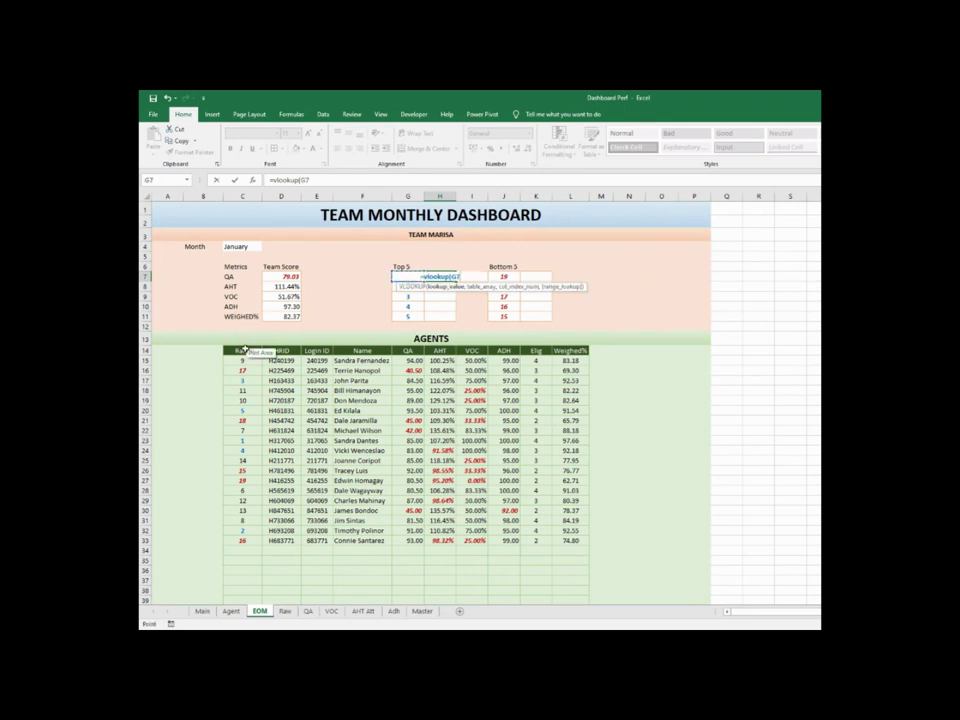
{"action": "left_click_drag", "start_coordinate": [242, 352], "coordinate": [288, 542]}
{"action": "left_click", "coordinate": [359, 177]}
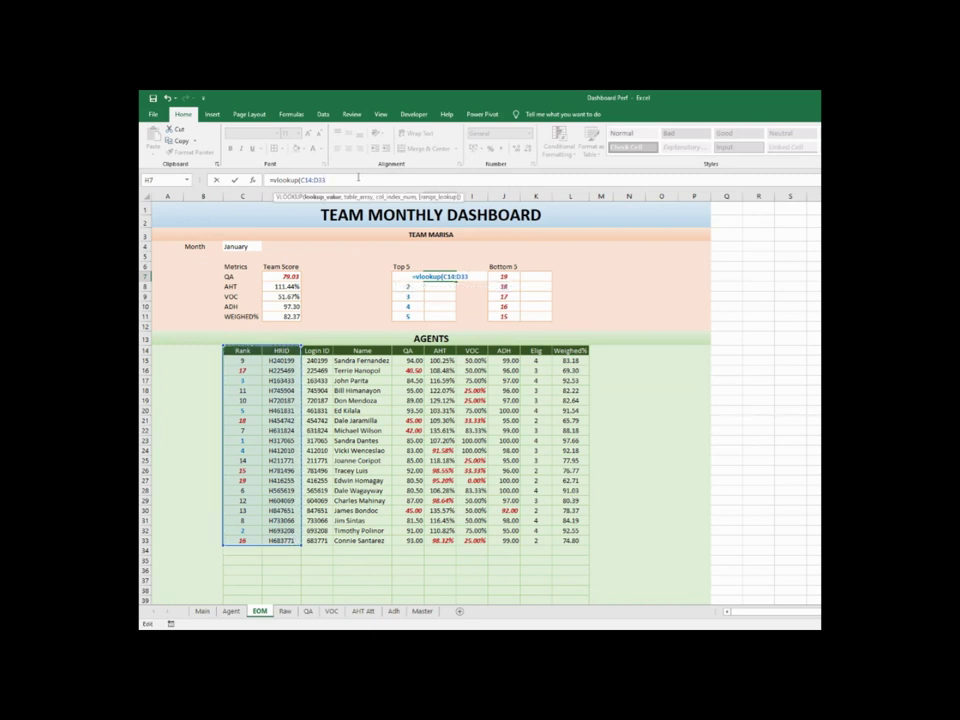
{"action": "type", "text": ",2,0)"}
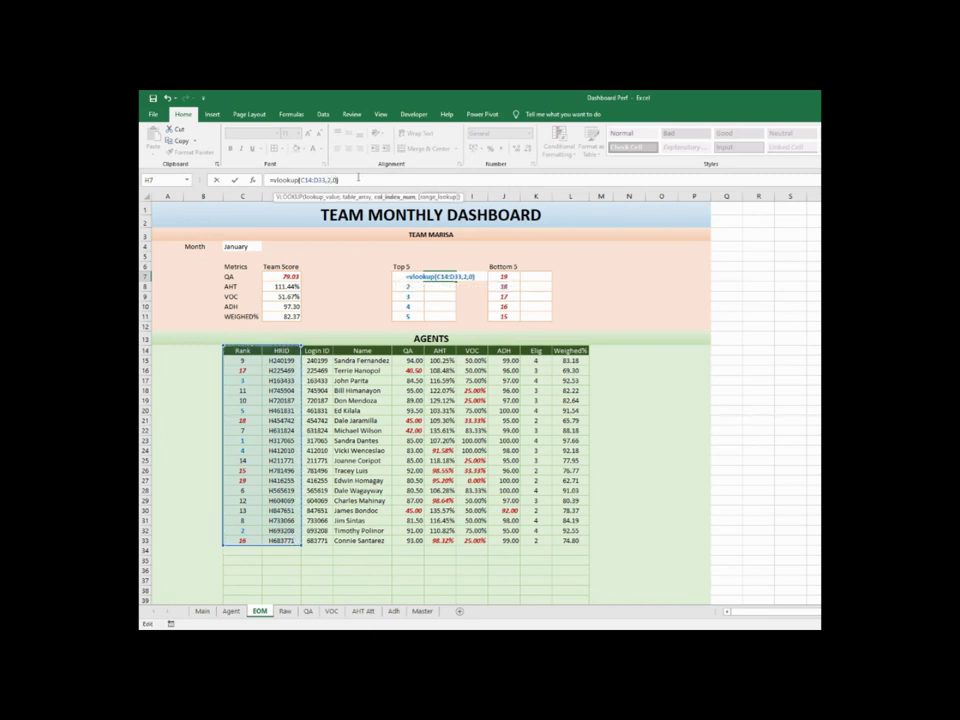
{"action": "key", "text": "Return"}
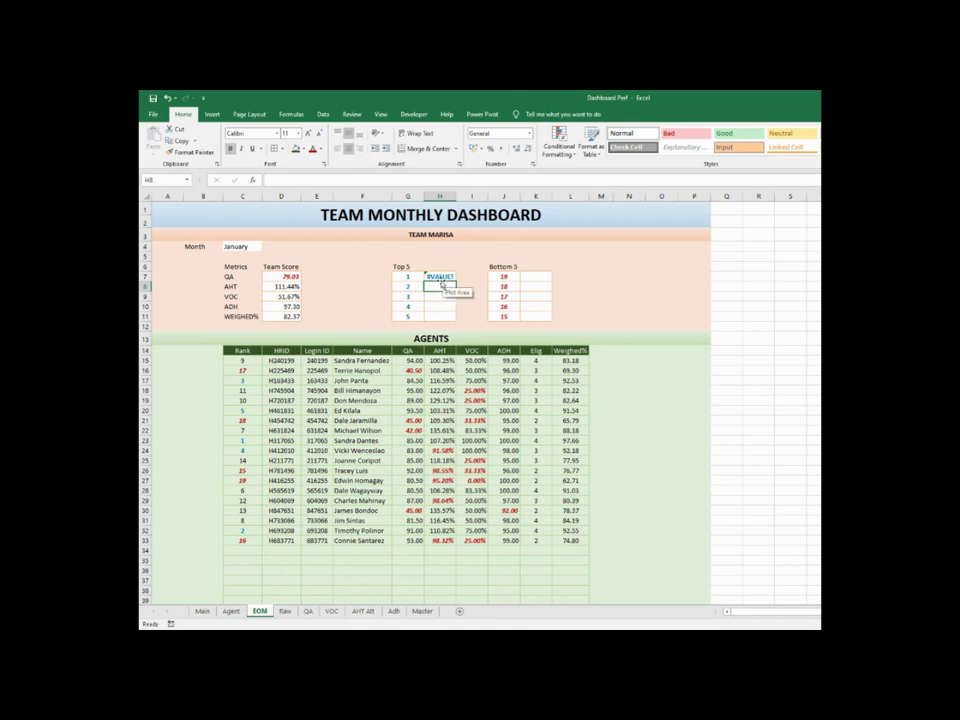
{"action": "left_click", "coordinate": [439, 276]}
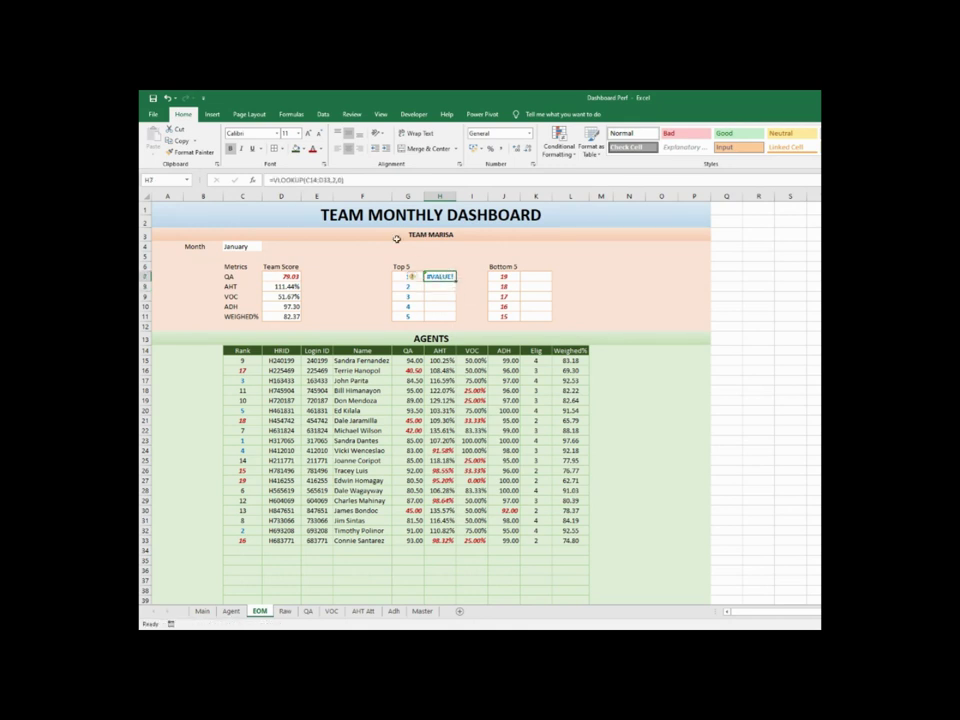
Fix H7 to =VLOOKUP(G7,$C$14:$D$33,2,0) with an absolute lookup range
{"action": "left_click", "coordinate": [308, 181]}
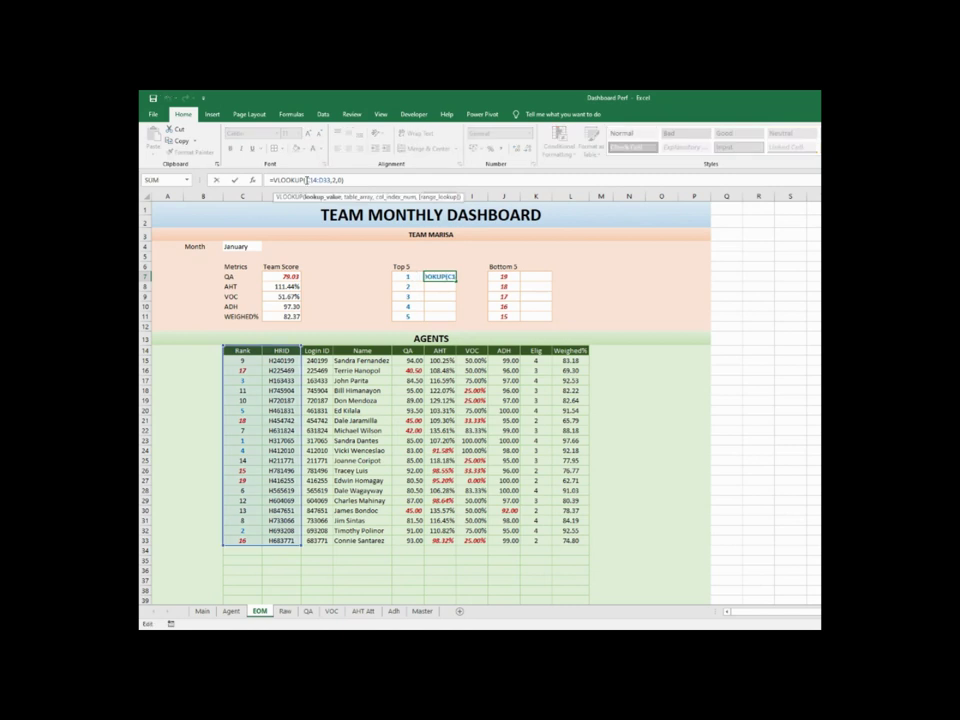
{"action": "left_click", "coordinate": [397, 276]}
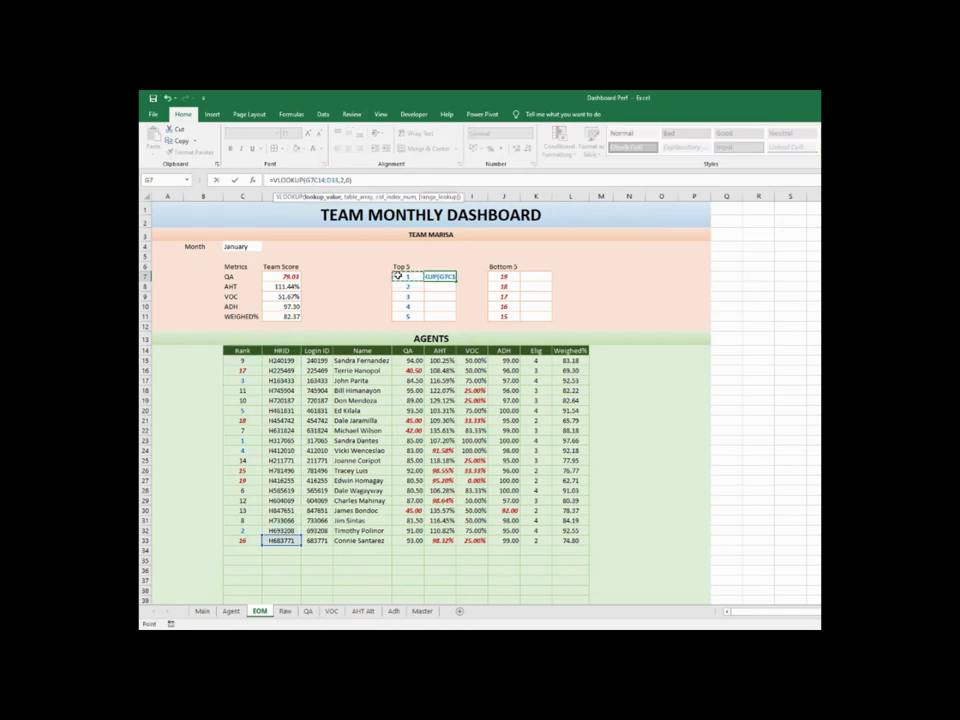
{"action": "type", "text": ","}
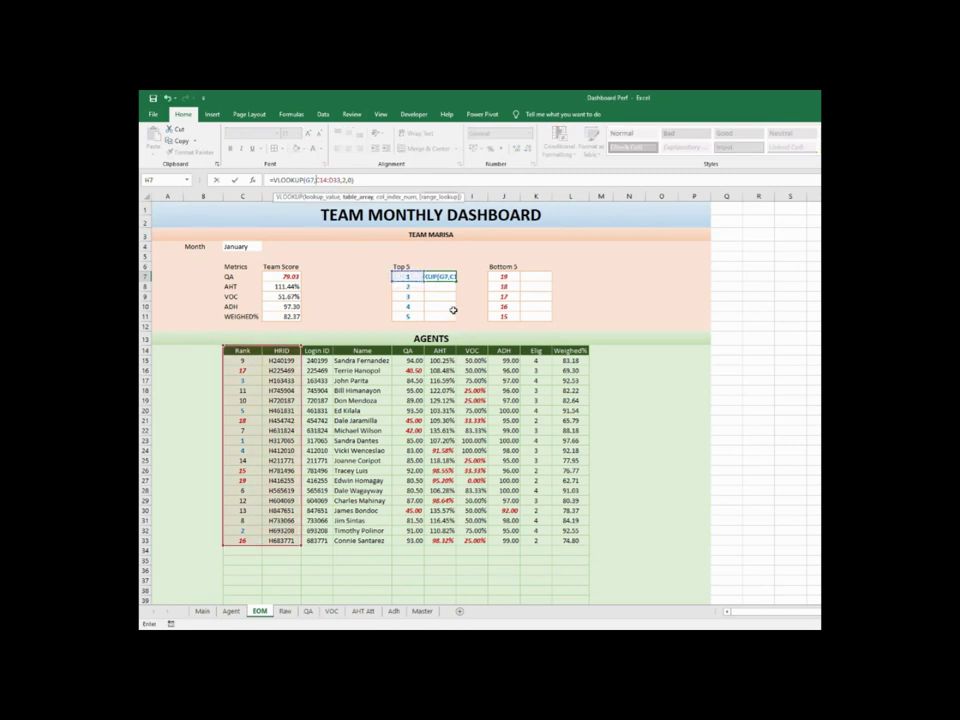
{"action": "key", "text": "ctrl+Return"}
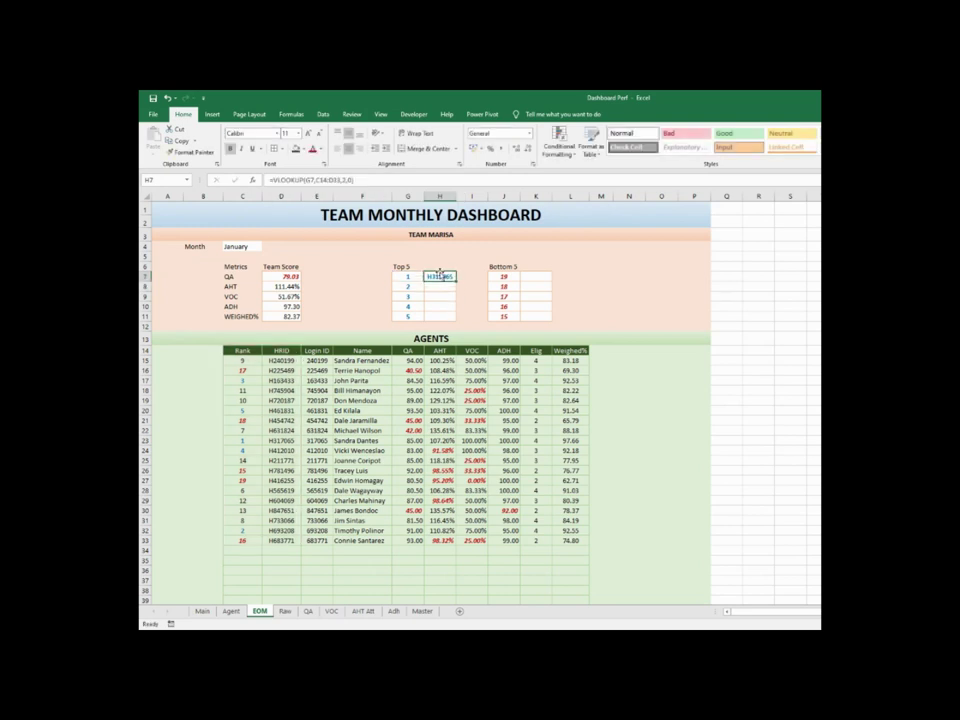
{"action": "left_click_drag", "start_coordinate": [313, 179], "coordinate": [289, 180]}
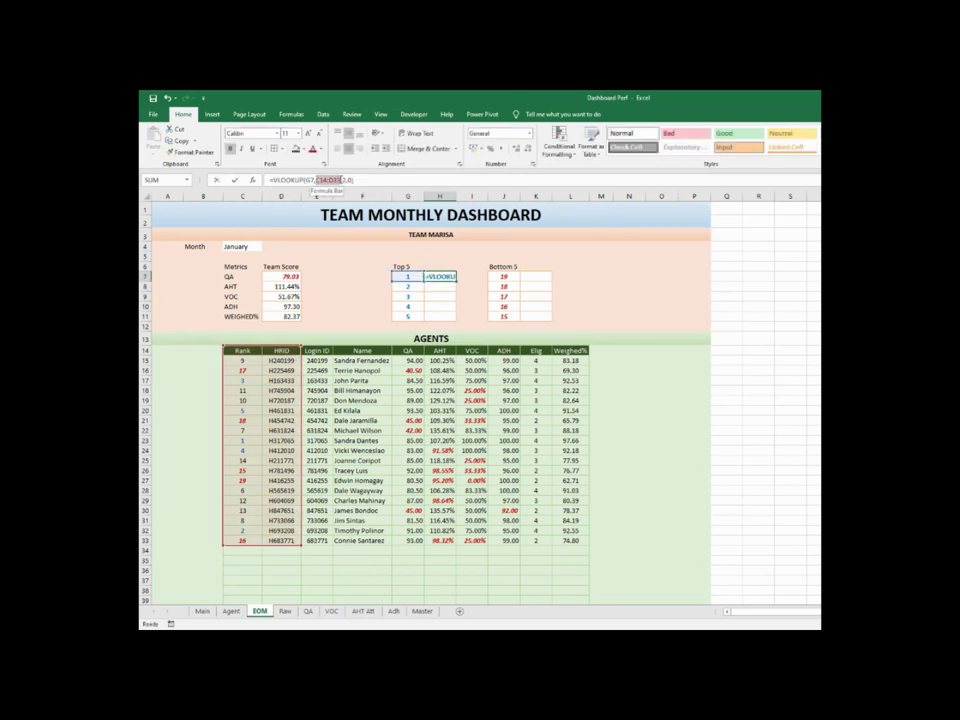
{"action": "key", "text": "F4"}
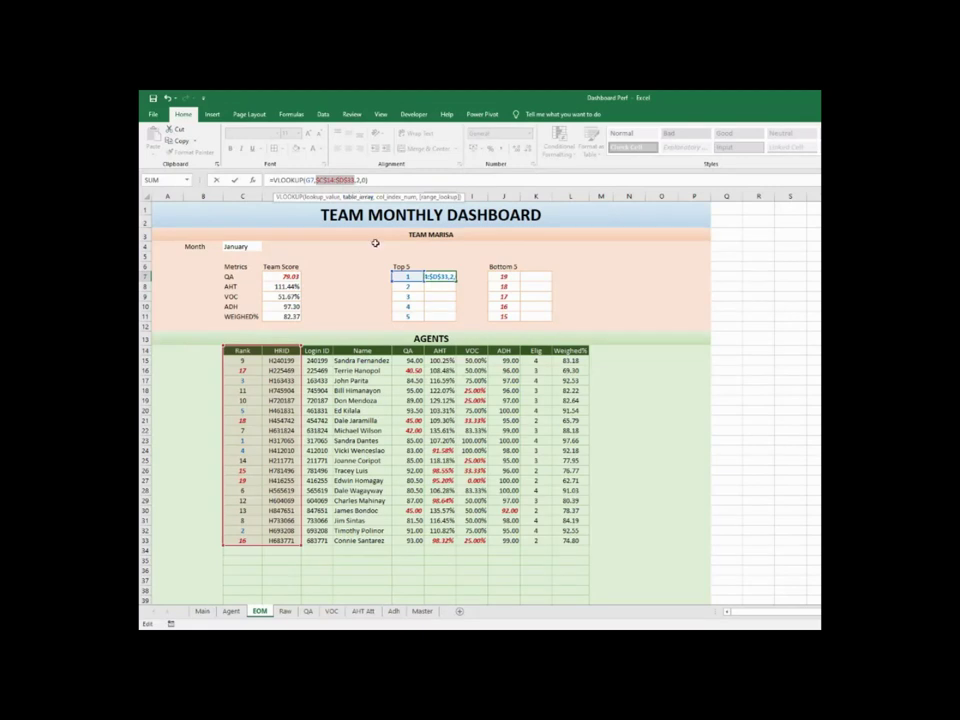
{"action": "key", "text": "ctrl+Return"}
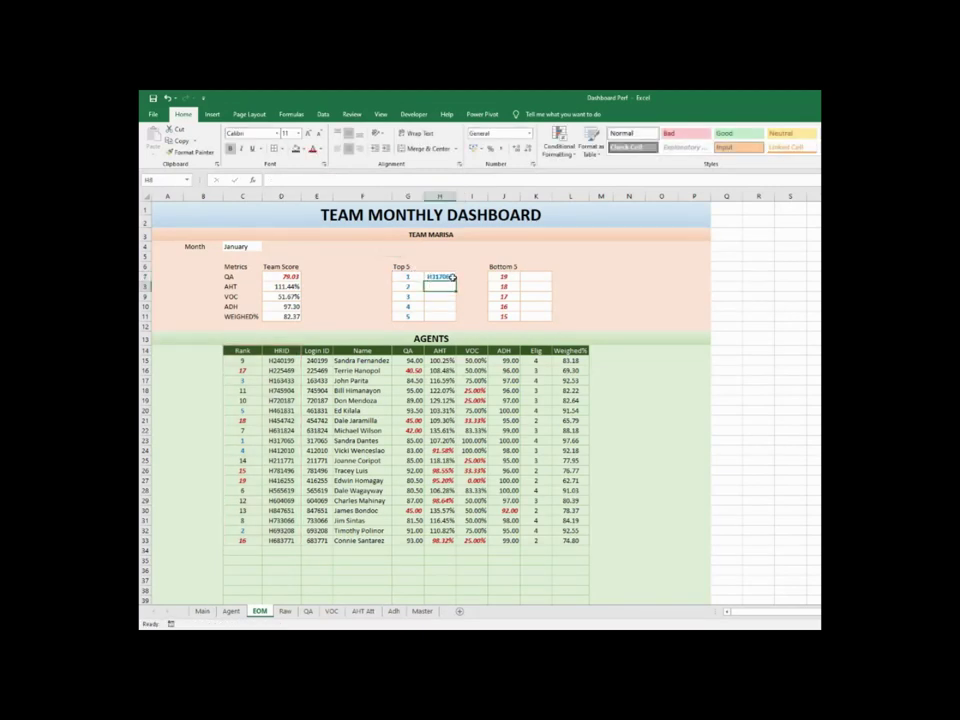
Fill the H7 lookup down to H11 and copy its formula text
{"action": "left_click_drag", "start_coordinate": [456, 281], "coordinate": [456, 321]}
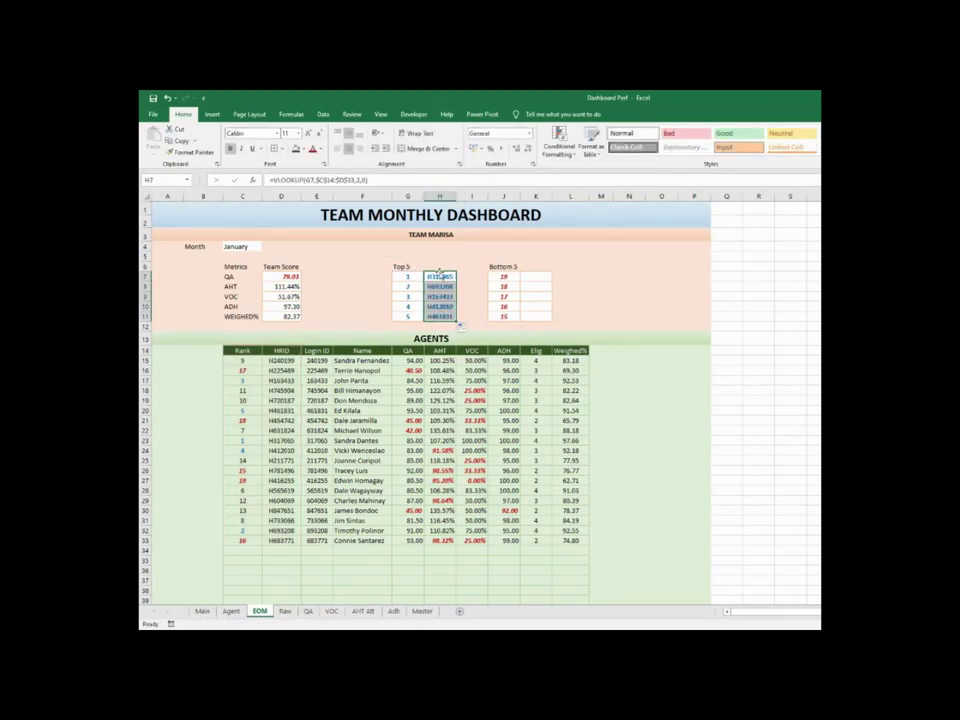
{"action": "key", "text": "F2"}
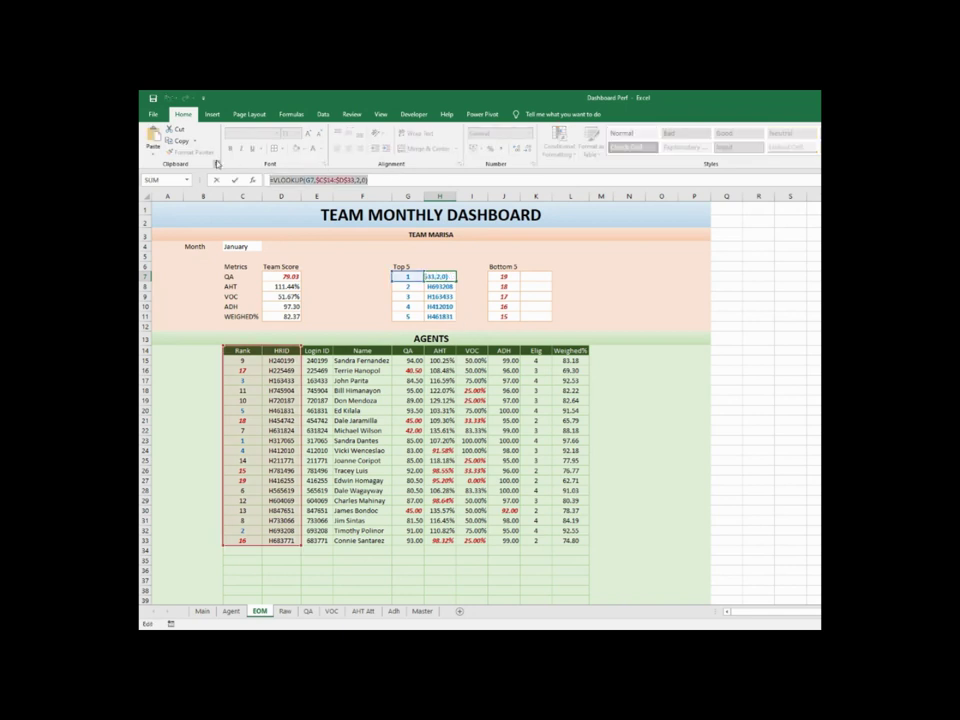
{"action": "key", "text": "Escape"}
{"action": "left_click", "coordinate": [535, 276]}
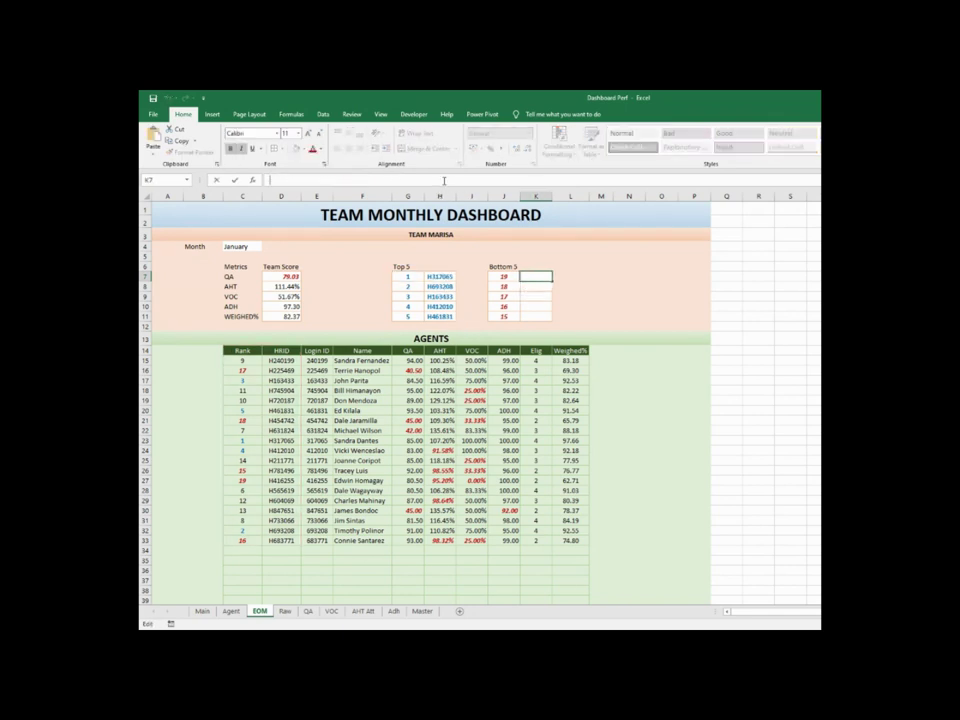
Paste the lookup into K7 using rank J7, then fill it down to K11
{"action": "left_click", "coordinate": [444, 181]}
{"action": "type", "text": "=VLOOKUP(G7,$C$14:$D$33,2,0)"}
{"action": "double_click", "coordinate": [310, 181]}
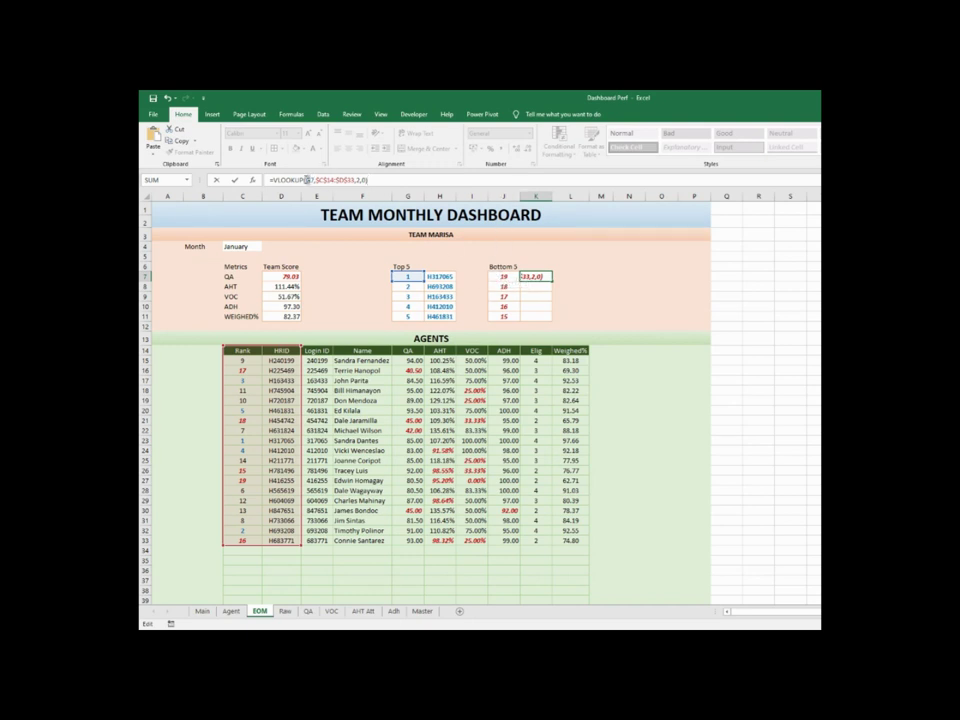
{"action": "type", "text": "J7"}
{"action": "key", "text": "Return"}
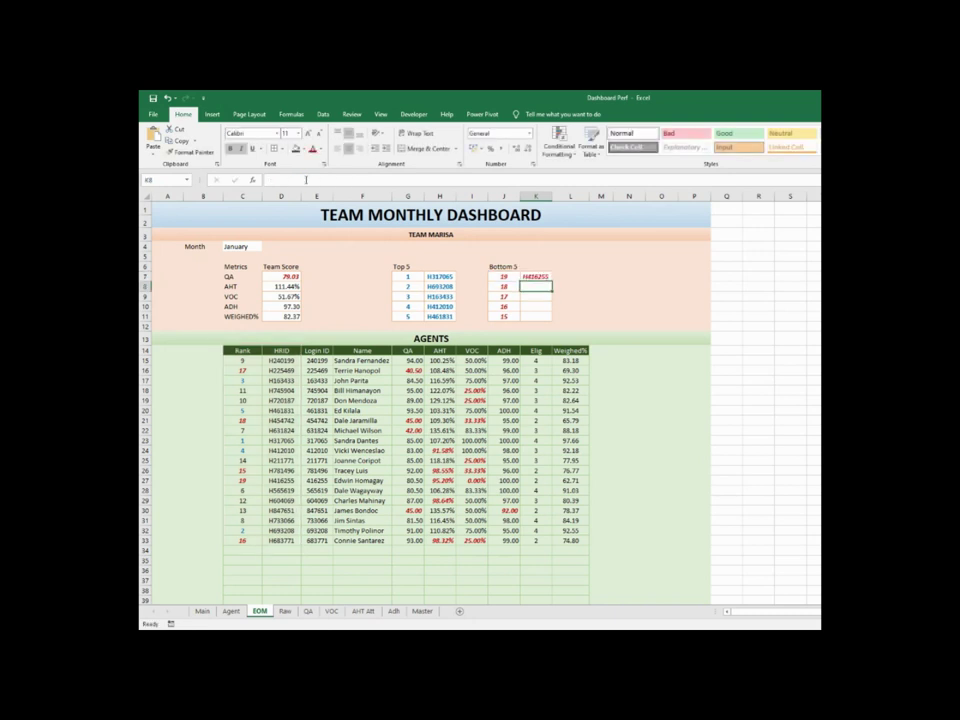
{"action": "left_click", "coordinate": [535, 276]}
{"action": "left_click_drag", "start_coordinate": [551, 282], "coordinate": [553, 318]}
{"action": "left_click", "coordinate": [747, 377]}
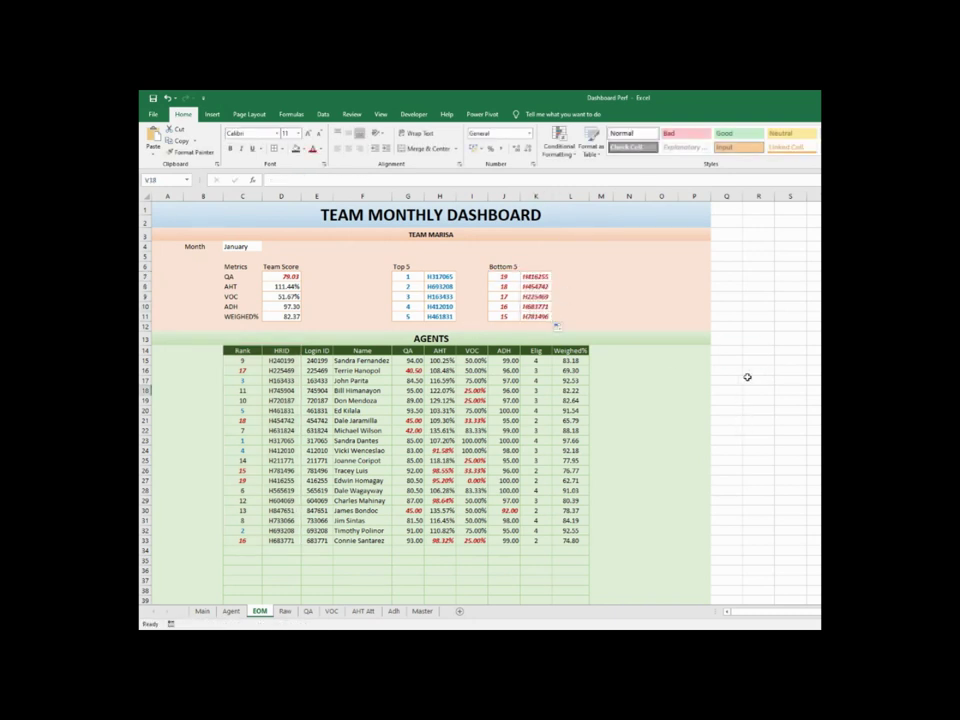
{"action": "left_click", "coordinate": [640, 479]}
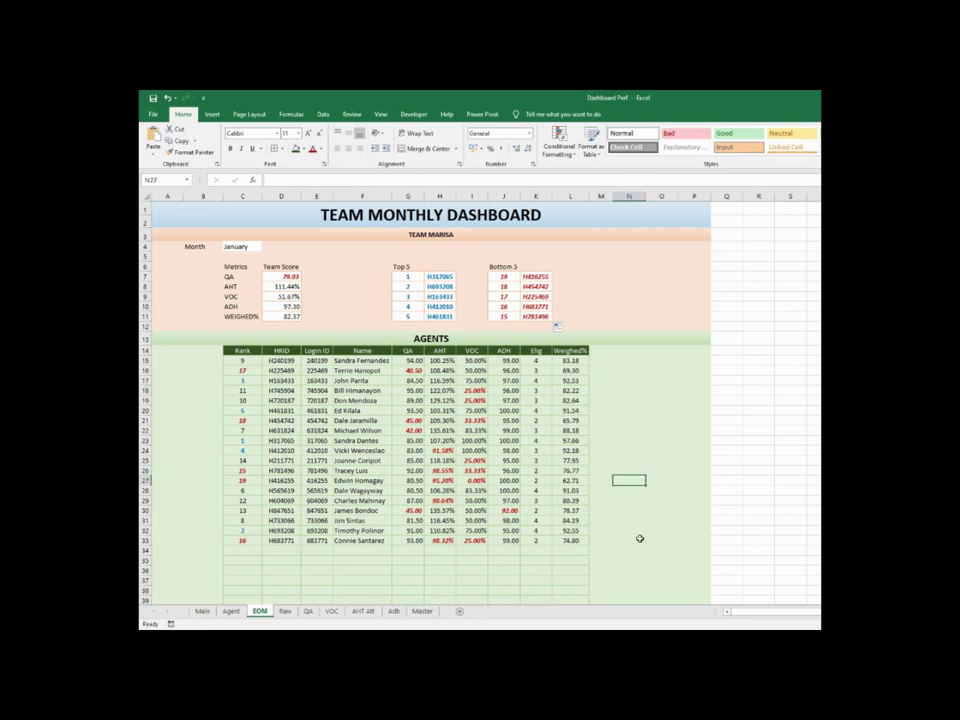
Switch the C4 month dropdown to February, then March, then June
{"action": "left_click", "coordinate": [656, 521]}
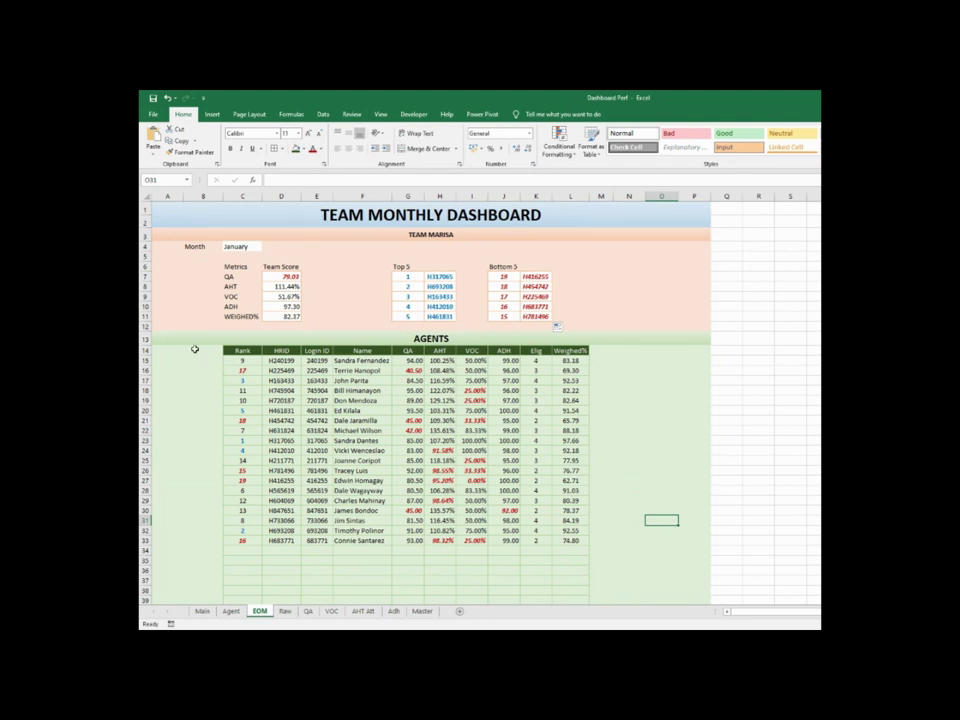
{"action": "left_click", "coordinate": [240, 247]}
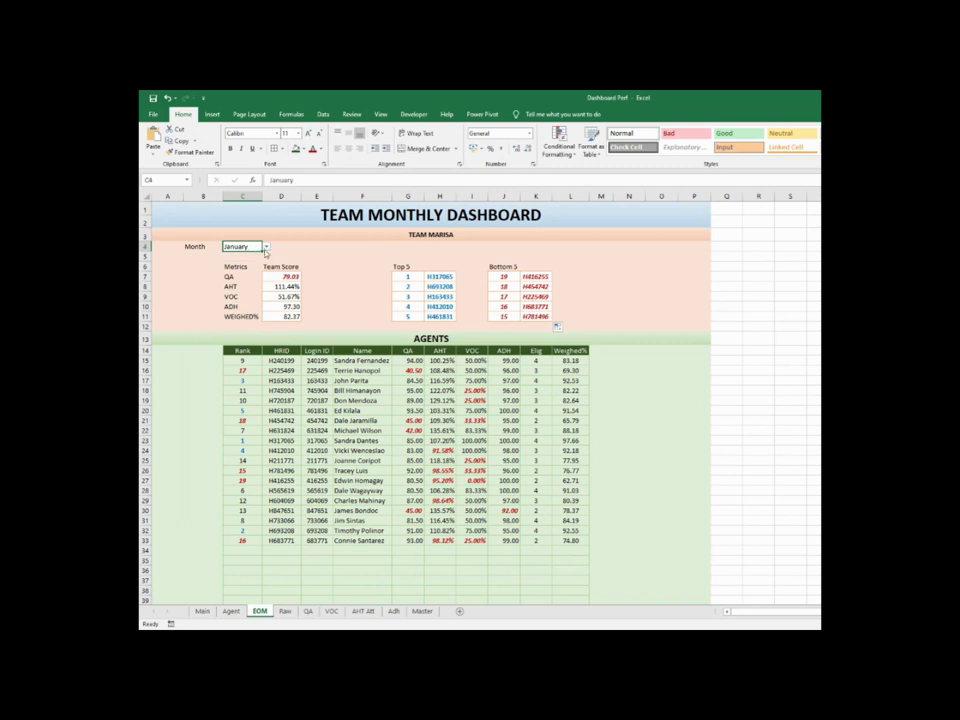
{"action": "left_click", "coordinate": [266, 246]}
{"action": "left_click", "coordinate": [243, 261]}
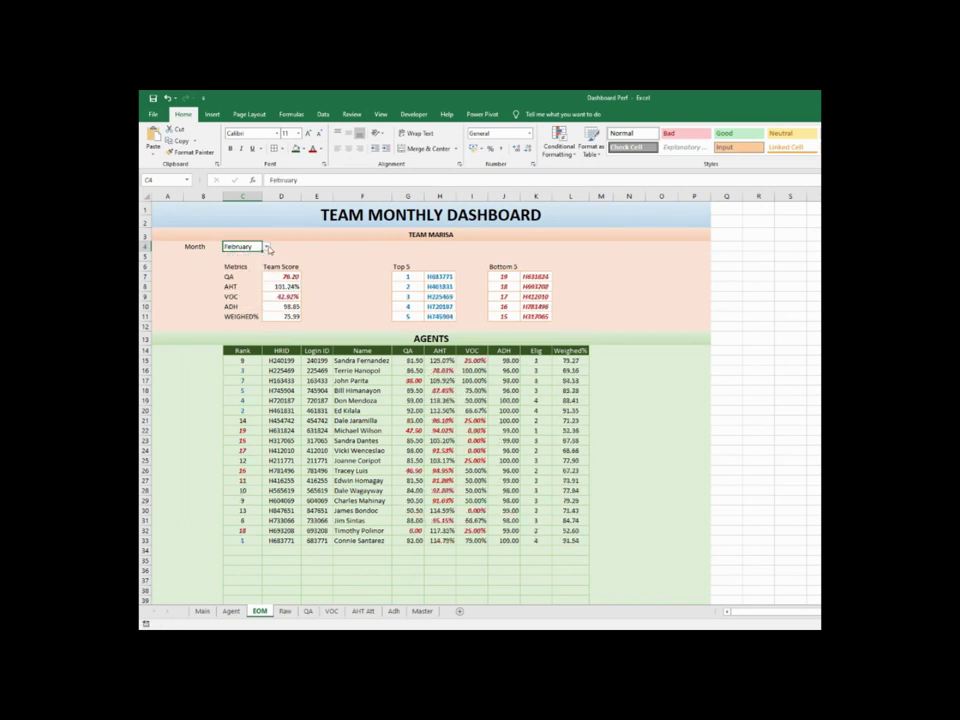
{"action": "left_click", "coordinate": [266, 247]}
{"action": "left_click", "coordinate": [243, 271]}
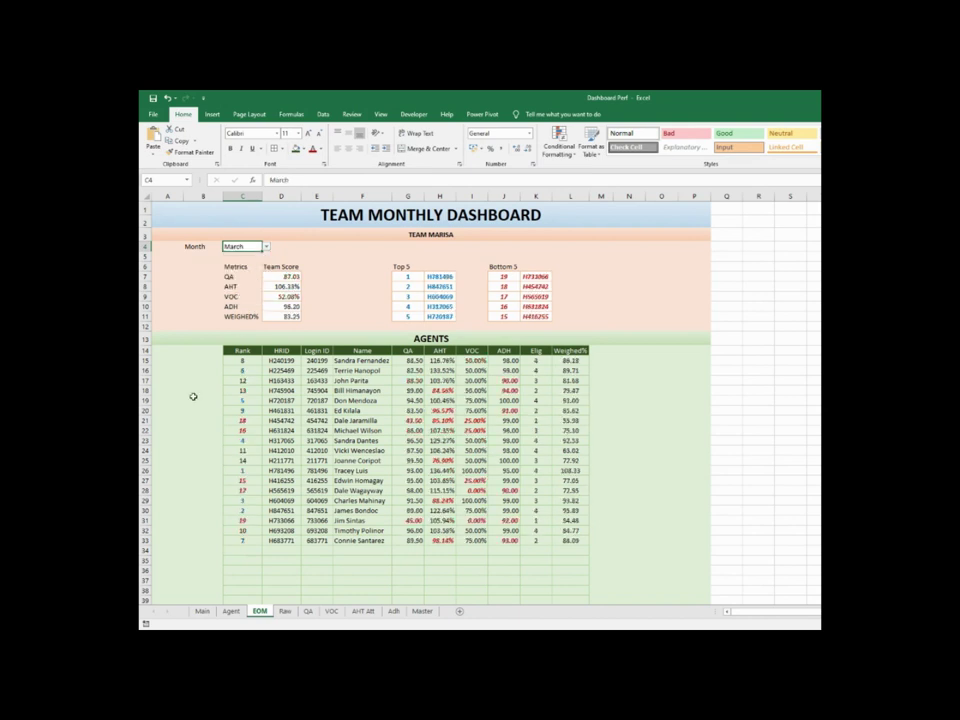
{"action": "left_click", "coordinate": [266, 246]}
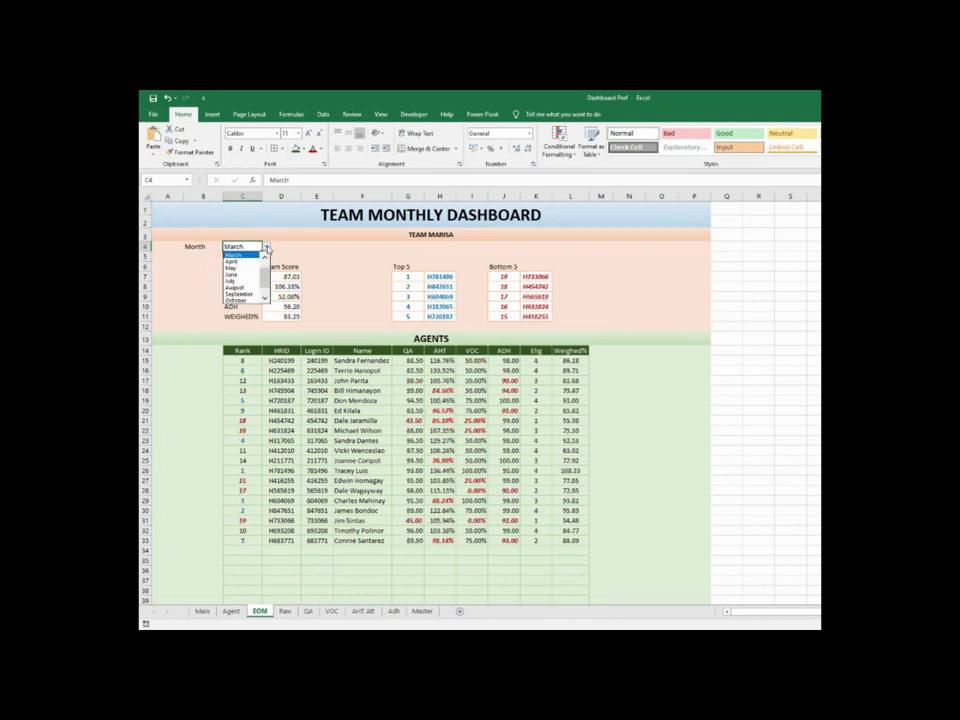
{"action": "left_click", "coordinate": [240, 274]}
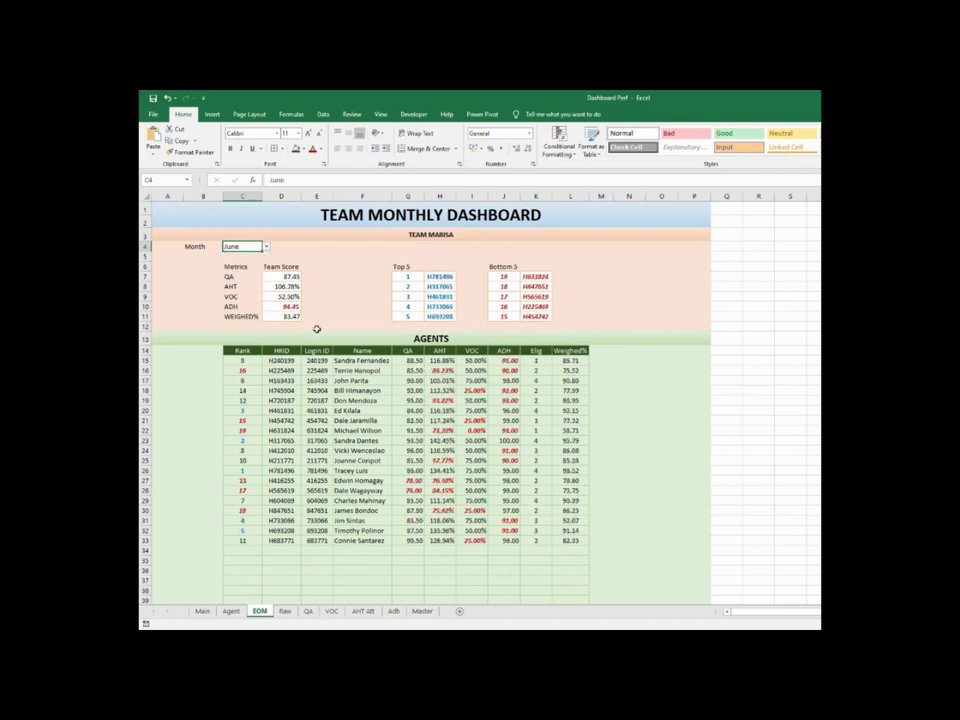
Continue the month through July, August and September to October
{"action": "left_click", "coordinate": [267, 247]}
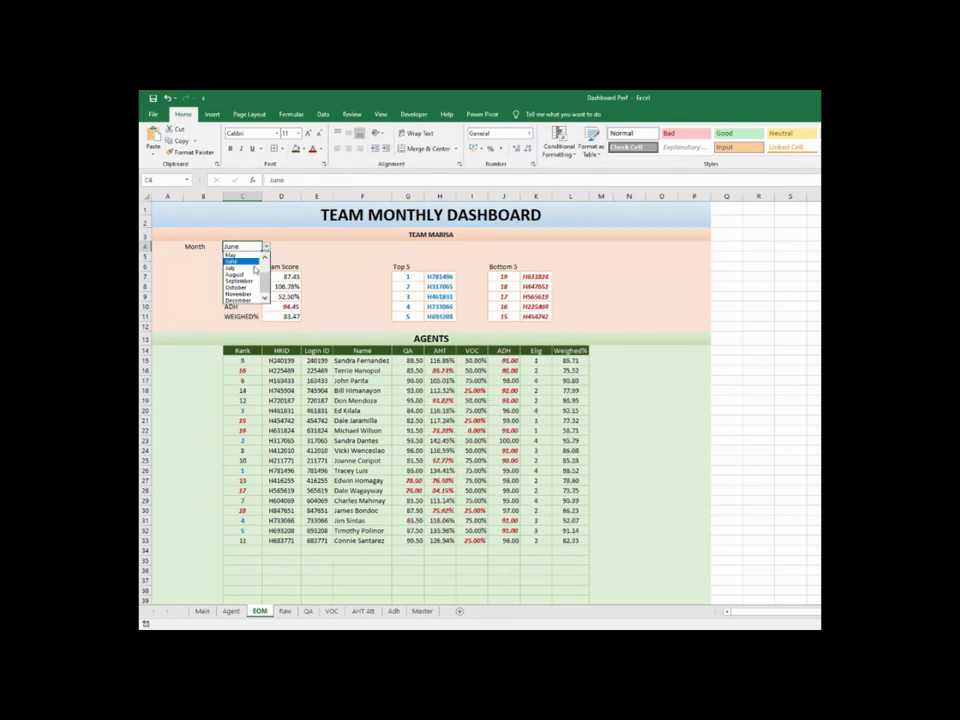
{"action": "left_click", "coordinate": [238, 272]}
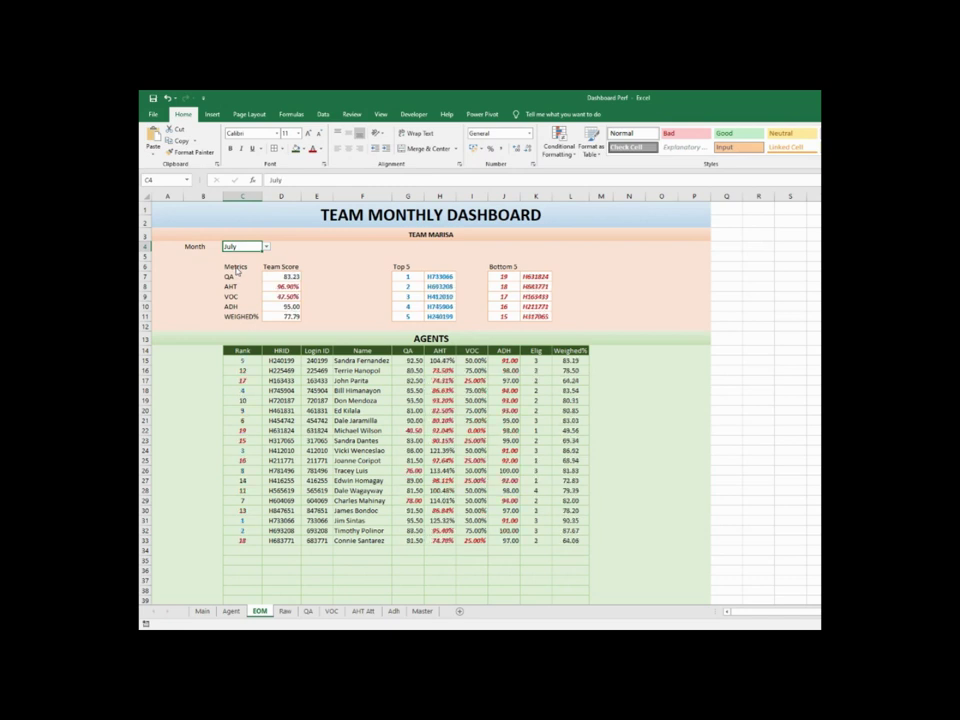
{"action": "left_click", "coordinate": [266, 246]}
{"action": "left_click", "coordinate": [250, 274]}
{"action": "left_click", "coordinate": [267, 247]}
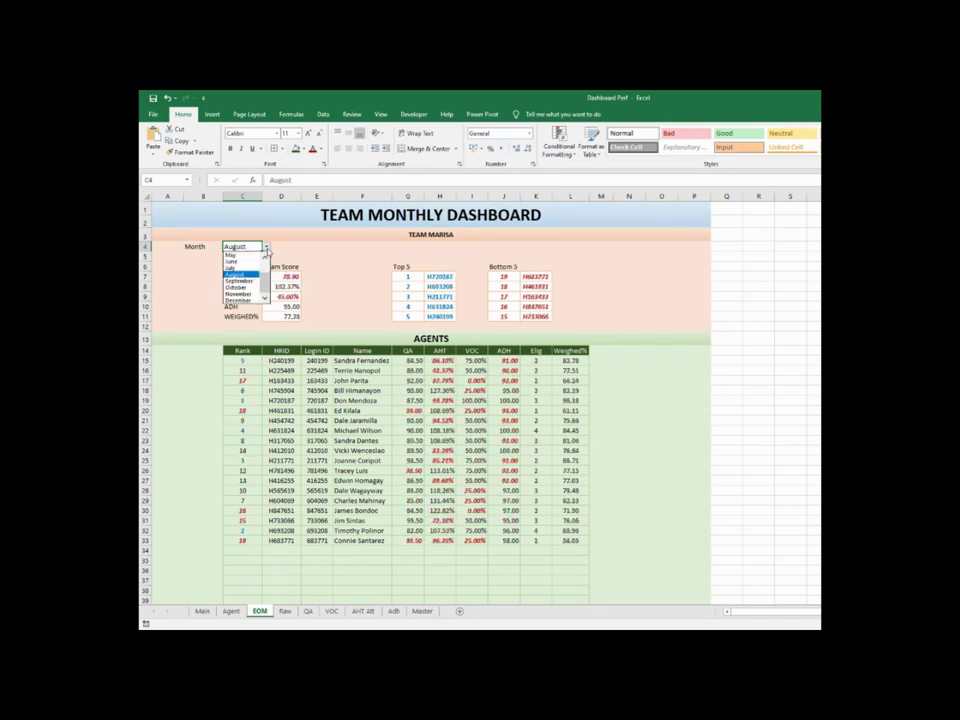
{"action": "left_click", "coordinate": [250, 281]}
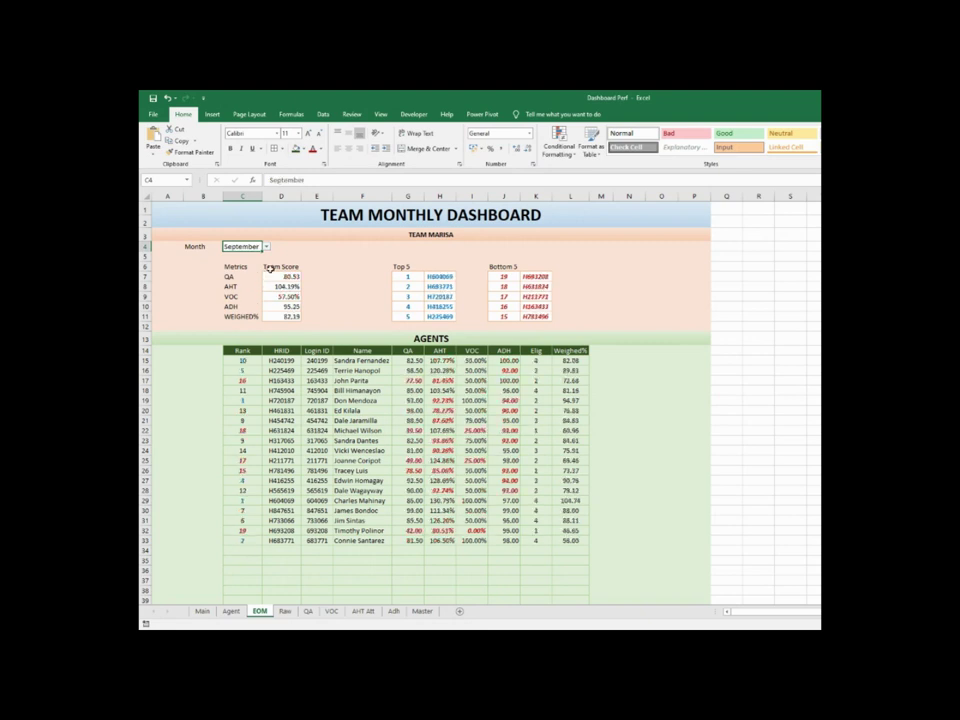
{"action": "left_click", "coordinate": [267, 247]}
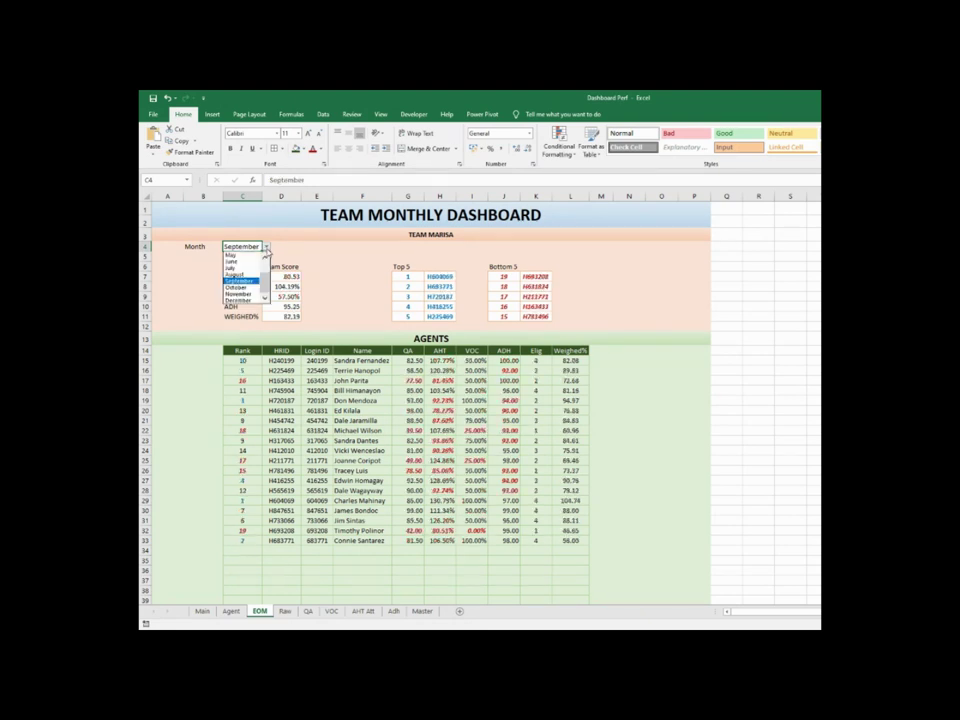
{"action": "left_click", "coordinate": [245, 290]}
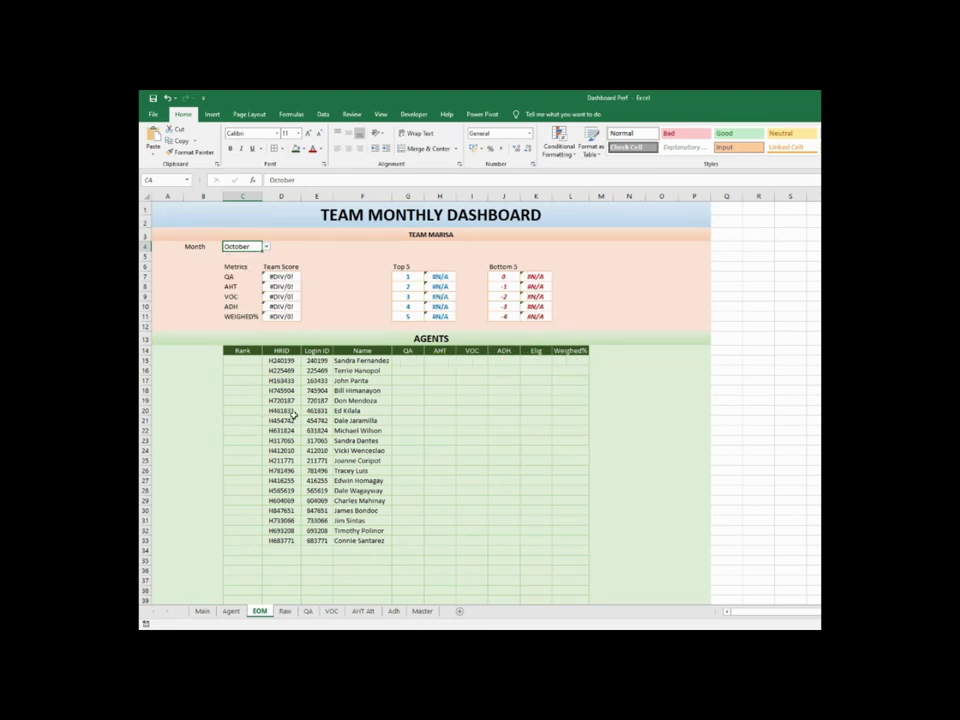
Wrap D7's QA team score AVERAGEIF formula in IFERROR(...,"")
{"action": "left_click", "coordinate": [287, 276]}
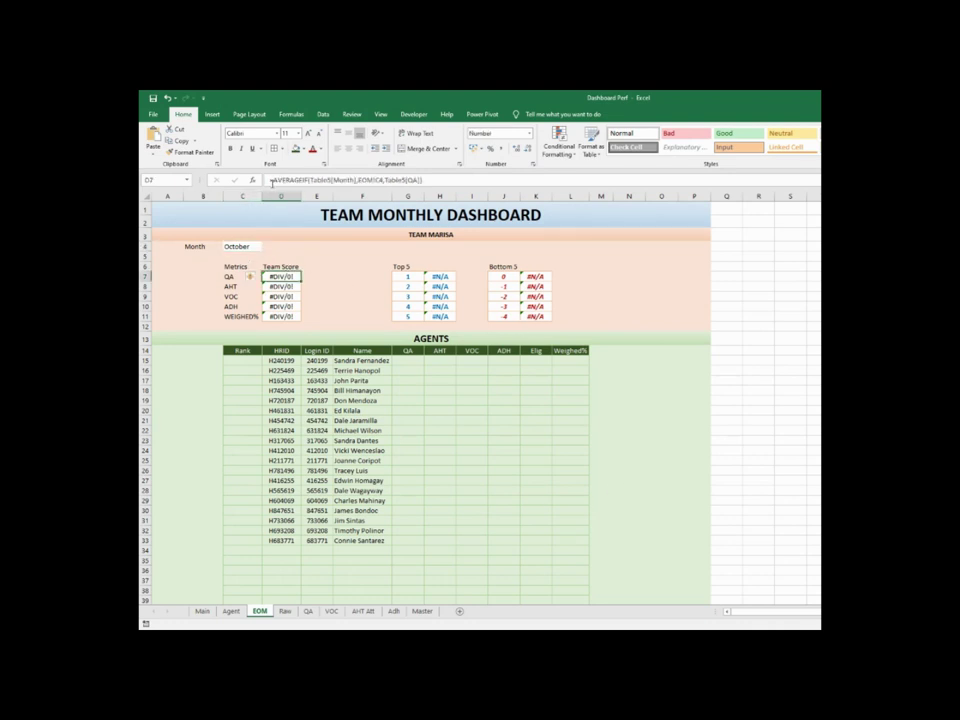
{"action": "double_click", "coordinate": [287, 276]}
{"action": "left_click", "coordinate": [276, 182]}
{"action": "type", "text": "iferror("}
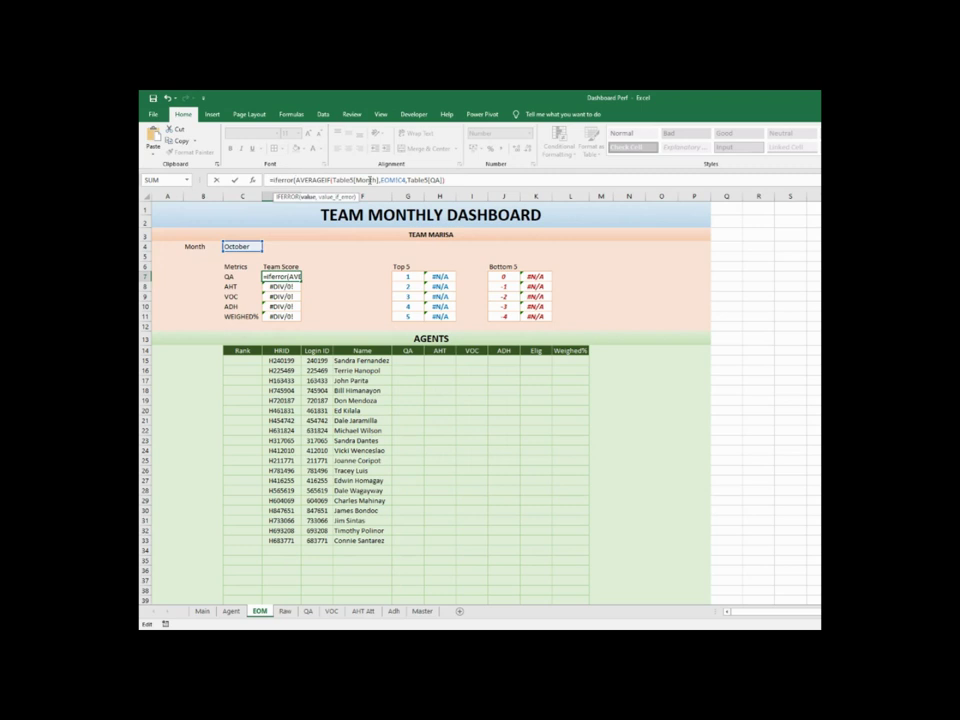
{"action": "left_click", "coordinate": [459, 181]}
{"action": "type", "text": ",\"\")"}
{"action": "left_click", "coordinate": [234, 180]}
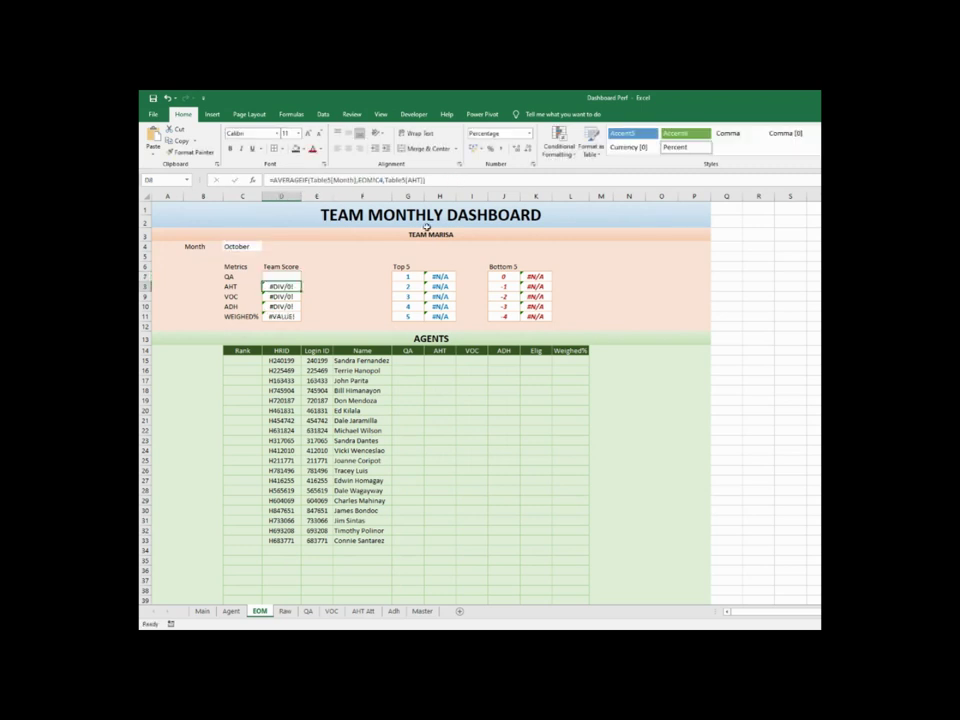
{"action": "left_click_drag", "start_coordinate": [274, 179], "coordinate": [305, 179]}
{"action": "key", "text": "ctrl+c"}
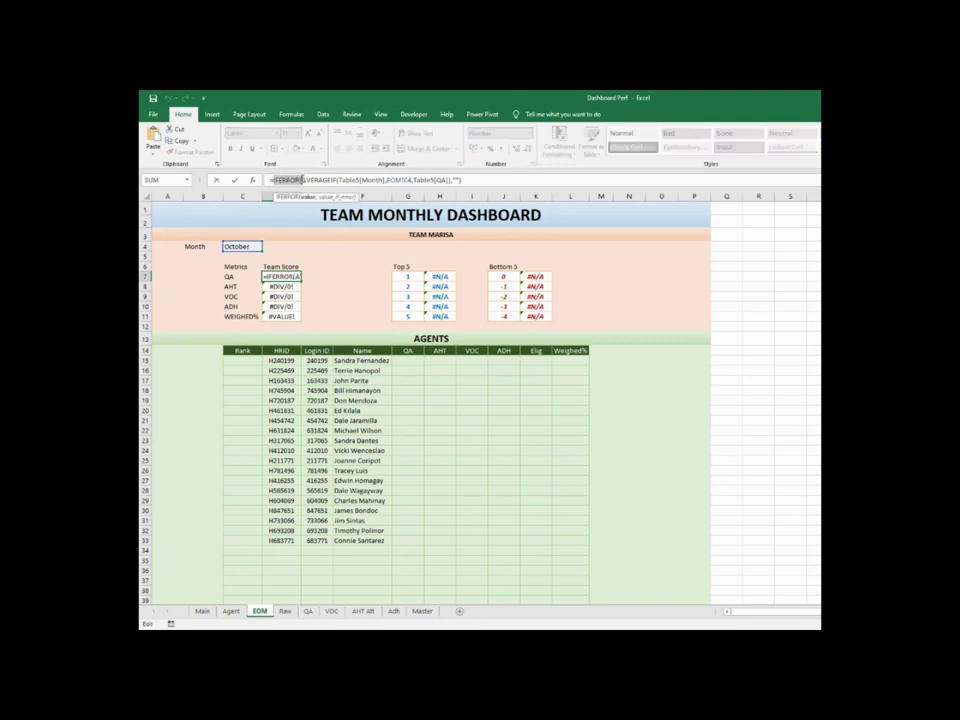
{"action": "key", "text": "Escape"}
Wrap the AHT score in D8 and the D9 formula in IFERROR(...,"")
{"action": "left_click", "coordinate": [284, 286]}
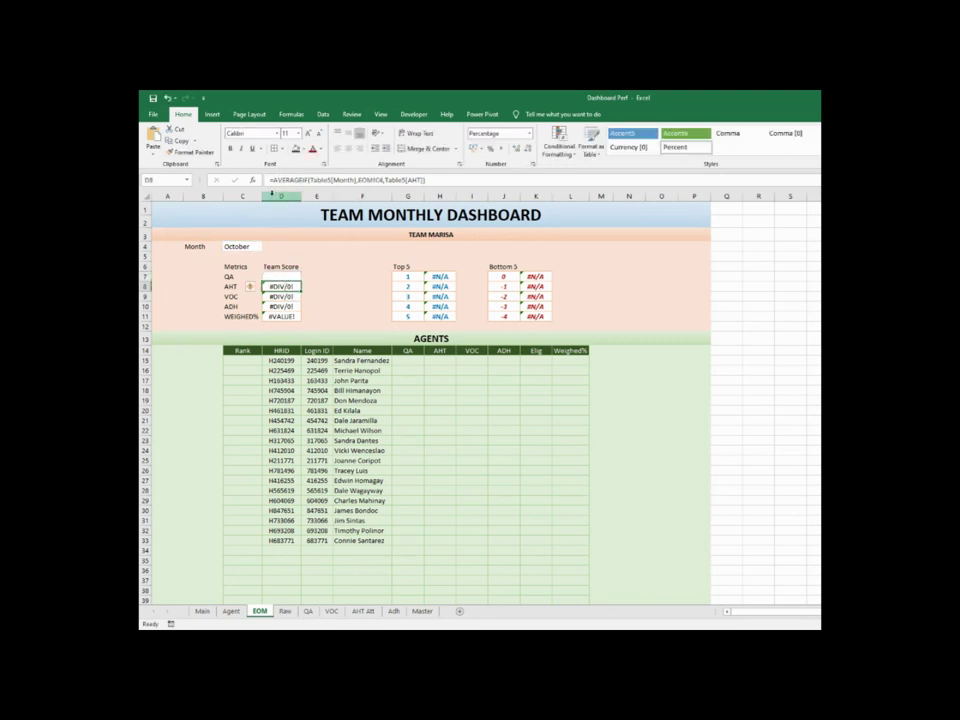
{"action": "left_click", "coordinate": [274, 180]}
{"action": "key", "text": "ctrl+v"}
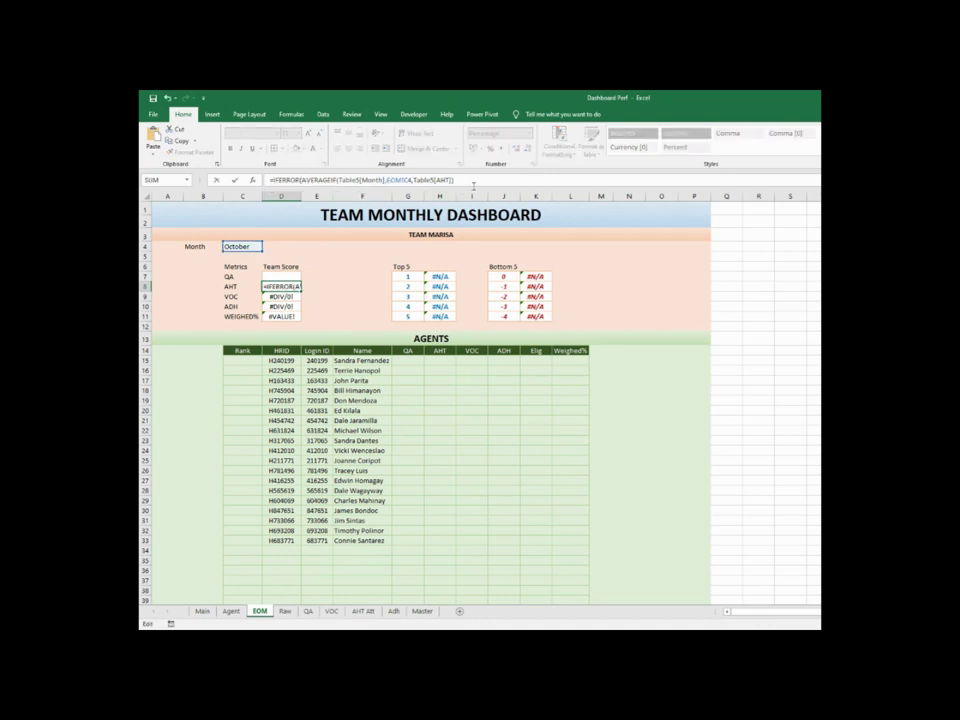
{"action": "left_click", "coordinate": [474, 180]}
{"action": "type", "text": ","}
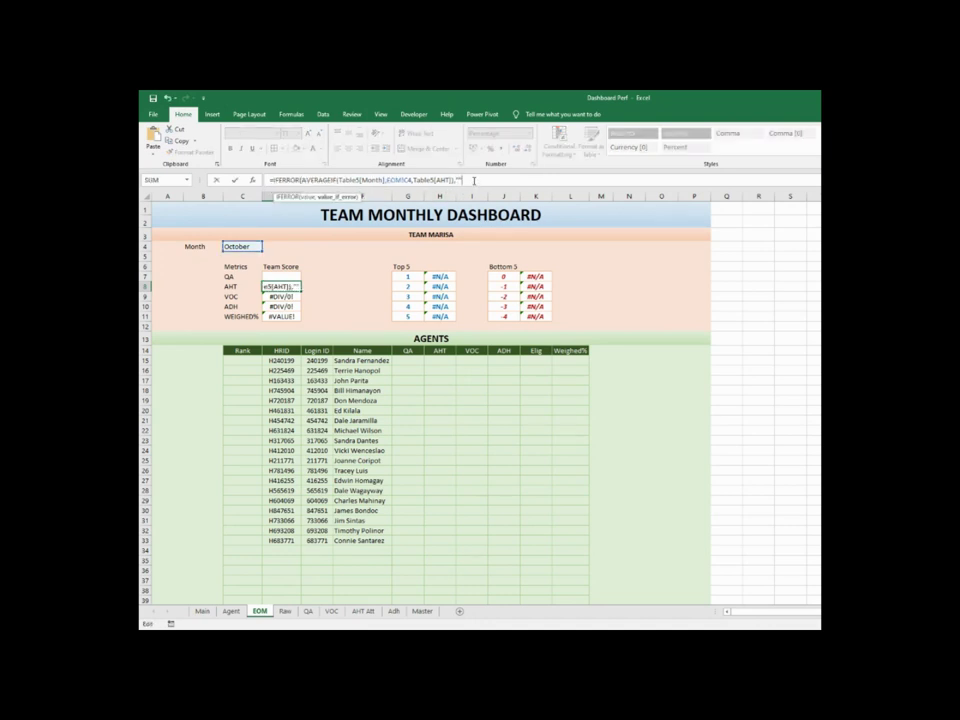
{"action": "type", "text": "\"\""}
{"action": "key", "text": "Return"}
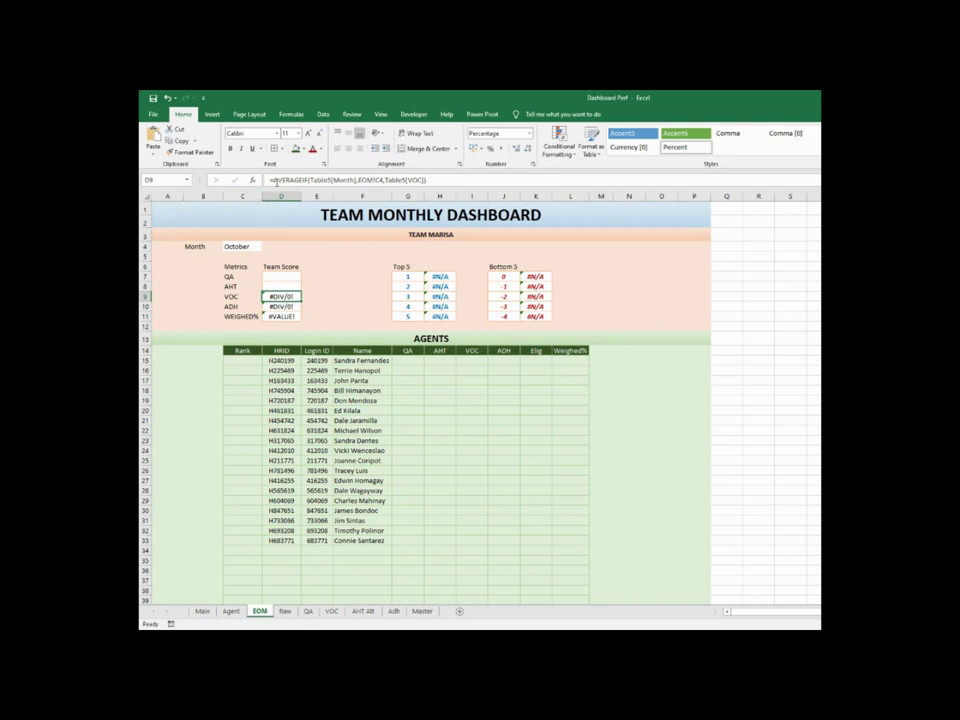
{"action": "left_click", "coordinate": [275, 181]}
{"action": "type", "text": "IFERROR("}
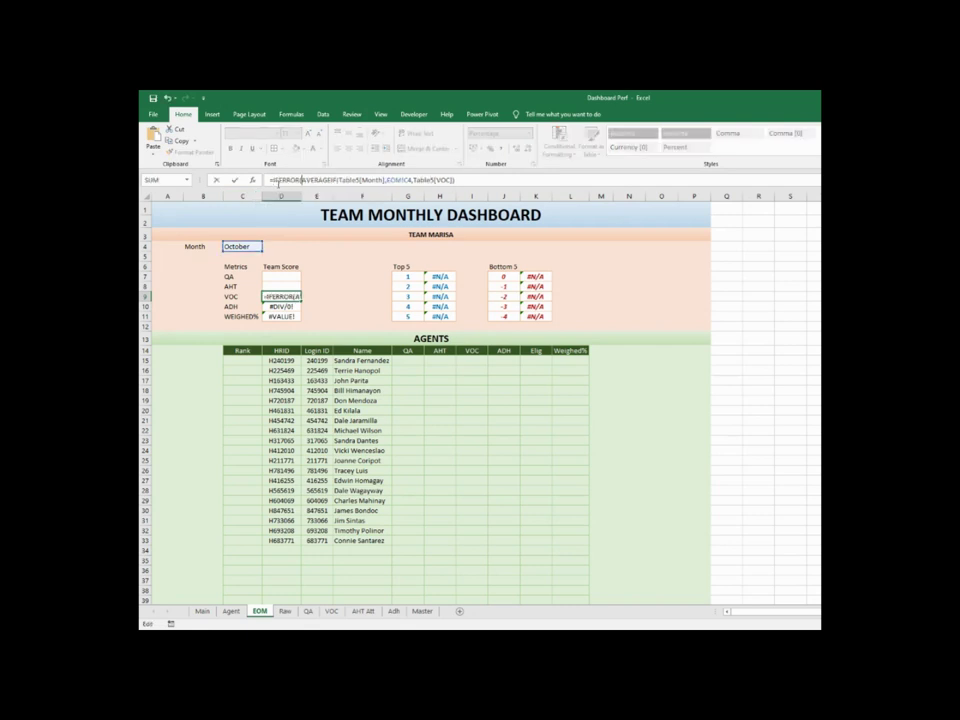
{"action": "left_click", "coordinate": [468, 180]}
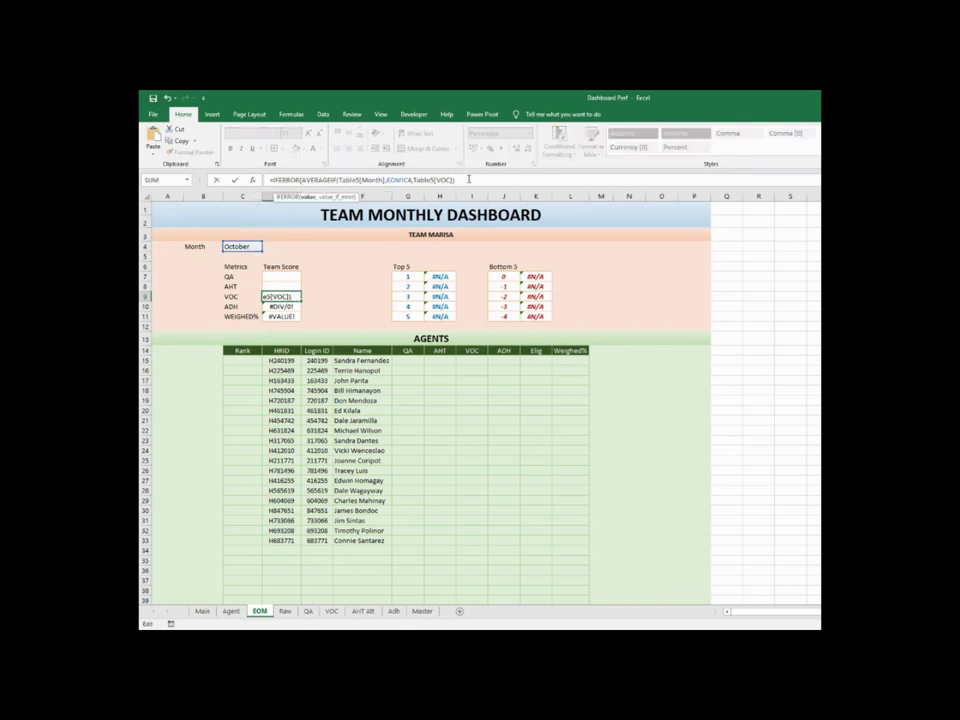
{"action": "type", "text": ",\"\")"}
{"action": "key", "text": "Return"}
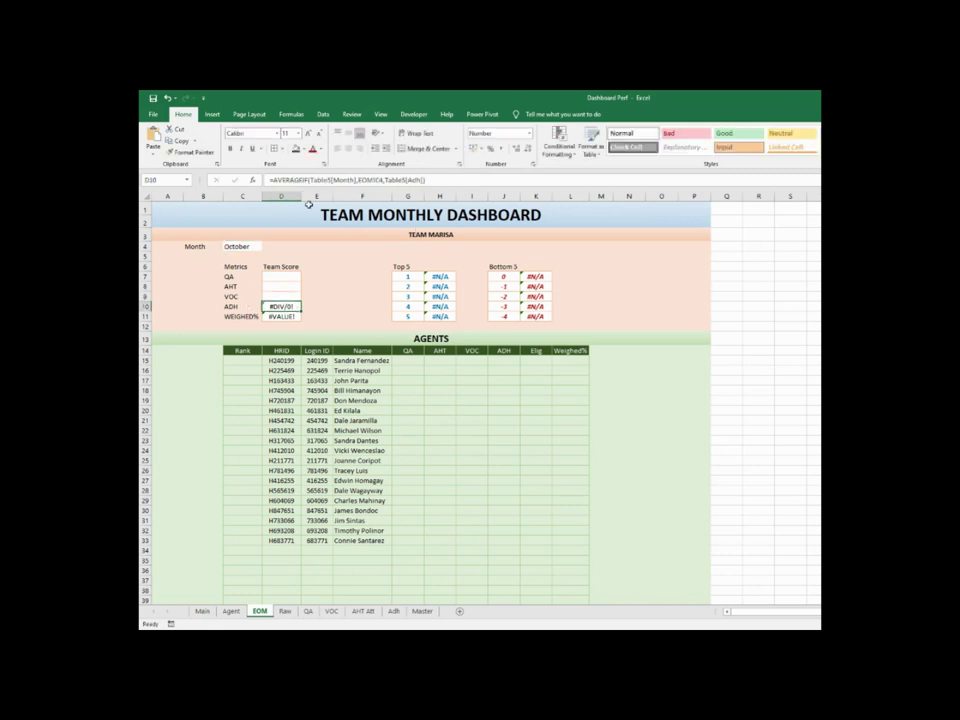
Wrap D10 and the weighted score in D11 in IFERROR(...,"")
{"action": "left_click", "coordinate": [273, 180]}
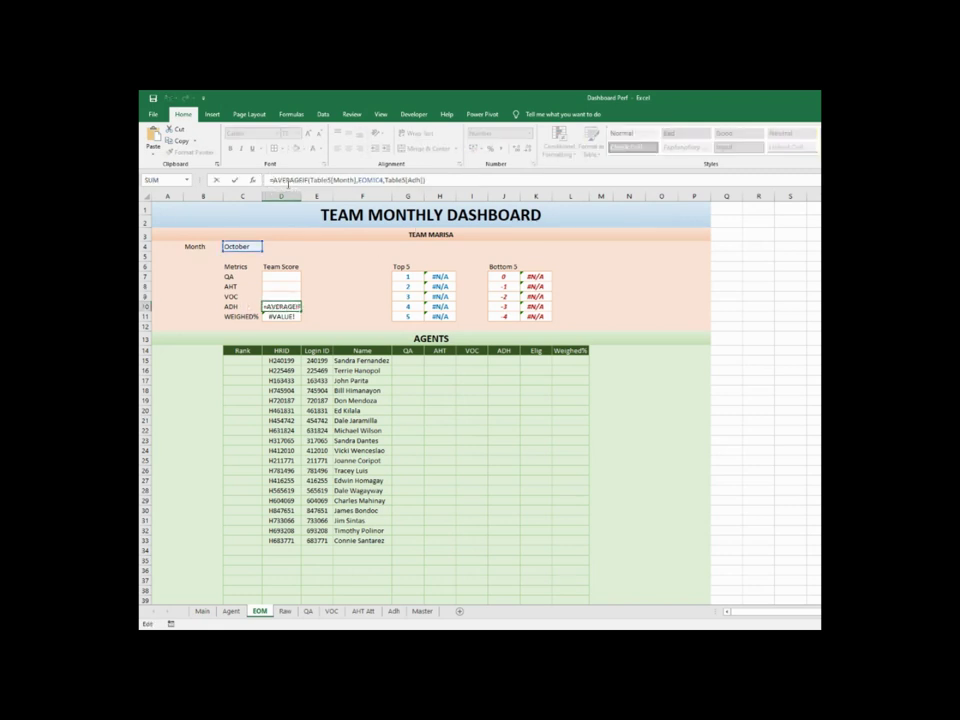
{"action": "type", "text": "IFERROR("}
{"action": "left_click", "coordinate": [477, 181]}
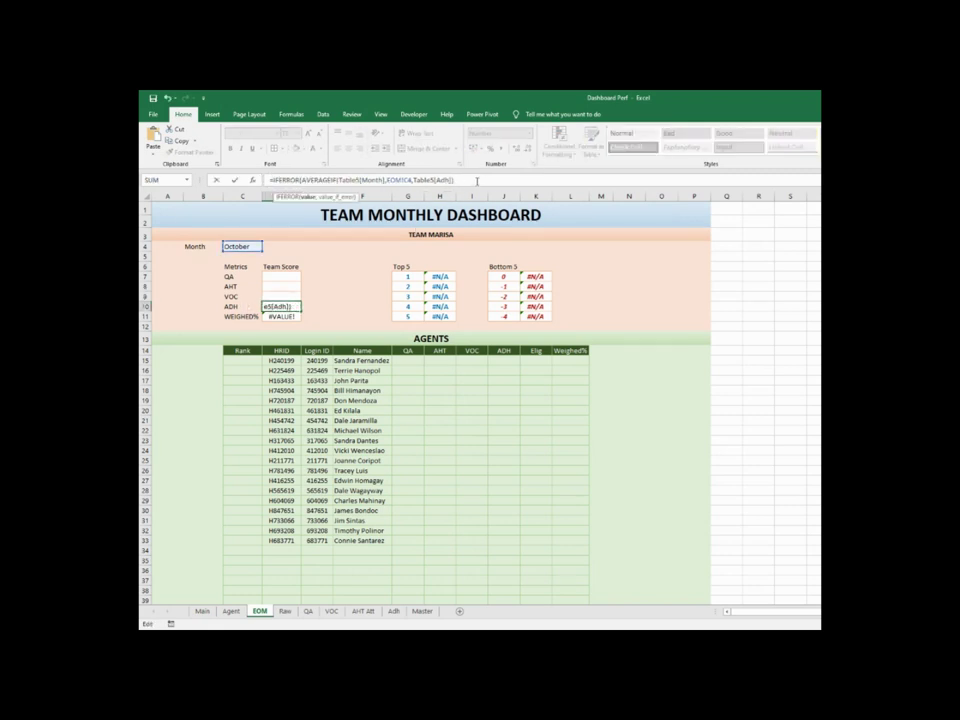
{"action": "type", "text": ",\"\")"}
{"action": "key", "text": "Return"}
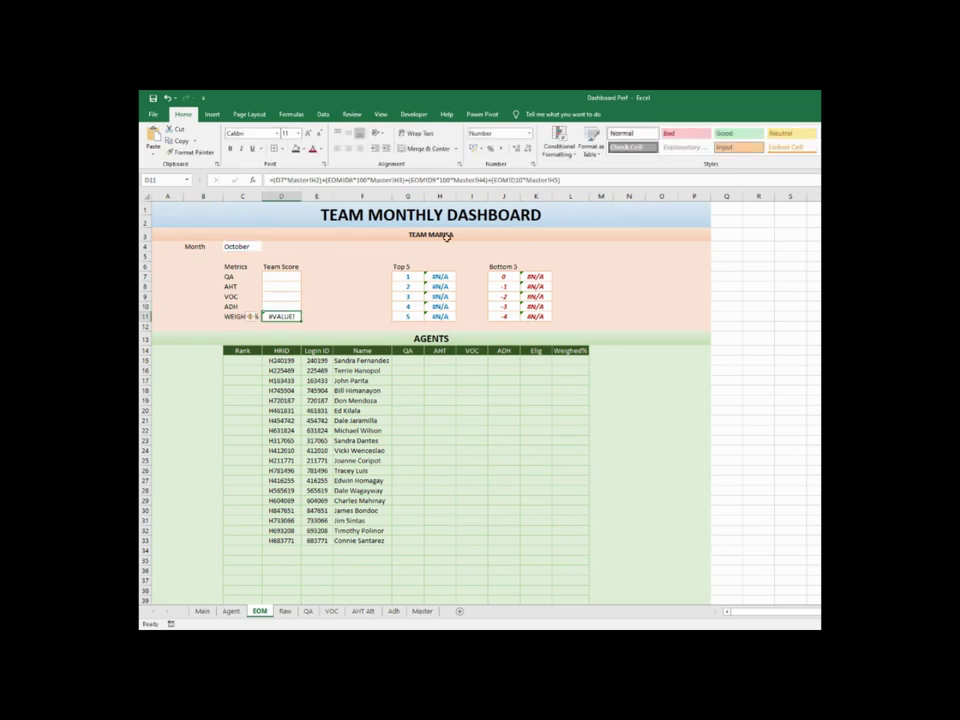
{"action": "left_click", "coordinate": [271, 181]}
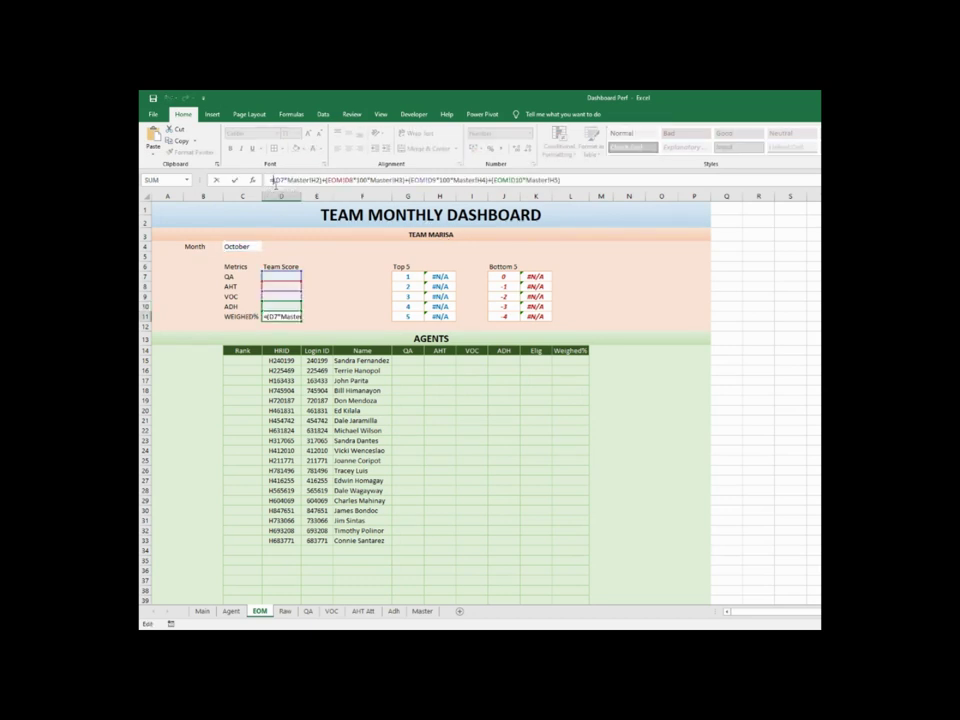
{"action": "type", "text": "IFERROR("}
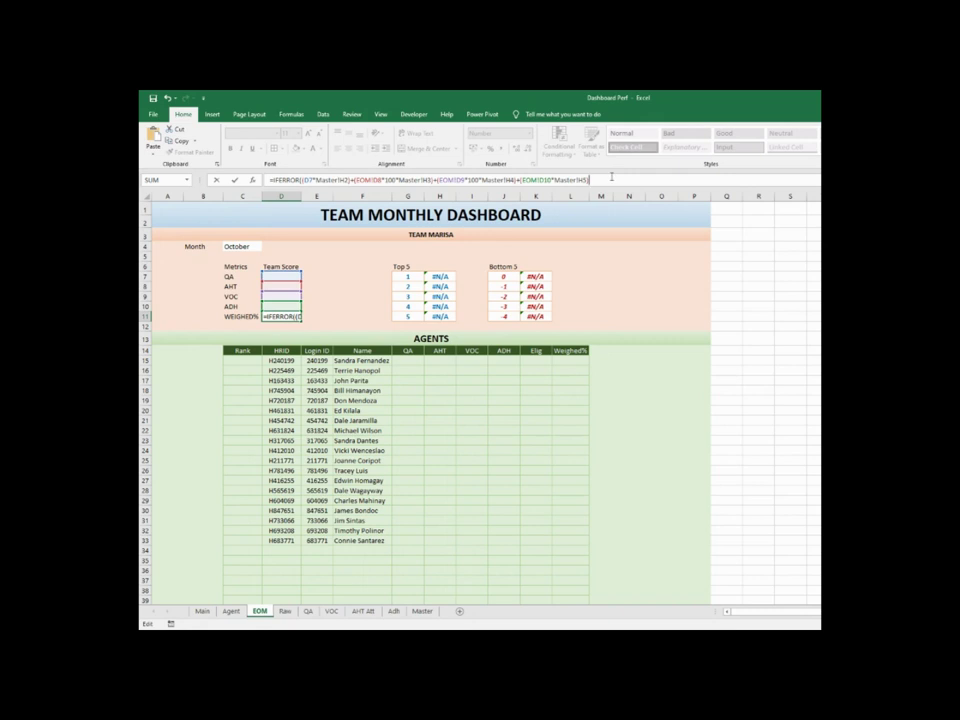
{"action": "type", "text": ",\"\")"}
{"action": "key", "text": "Return"}
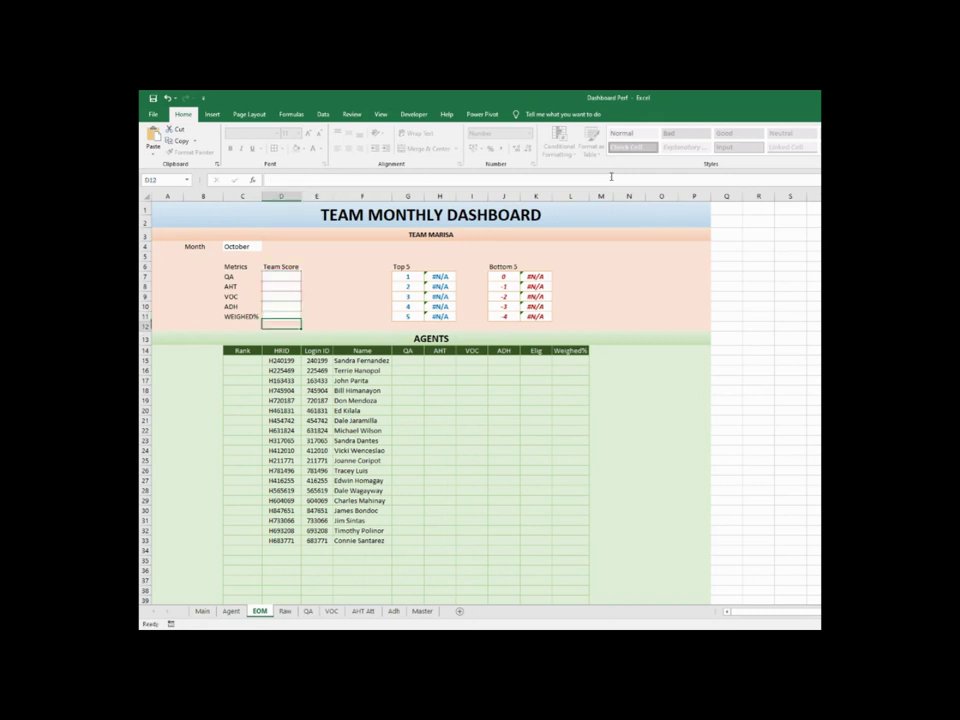
Wrap H7's Top 5 lookup in IFERROR(...,"") and fill it down to H11
{"action": "double_click", "coordinate": [438, 277]}
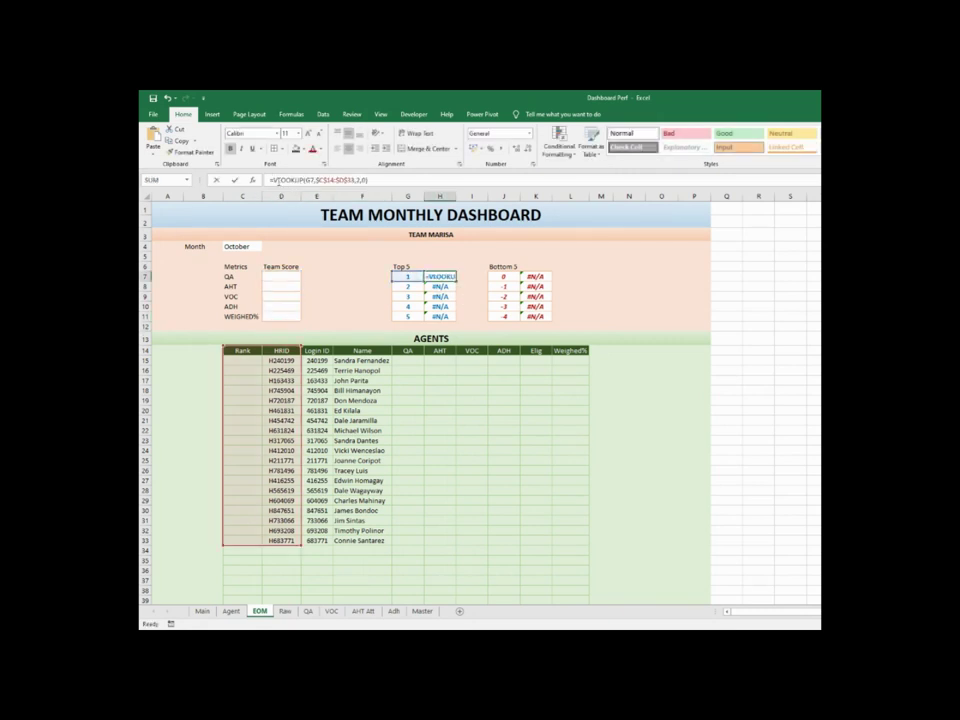
{"action": "left_click", "coordinate": [273, 180]}
{"action": "type", "text": "IFERROR("}
{"action": "left_click", "coordinate": [413, 184]}
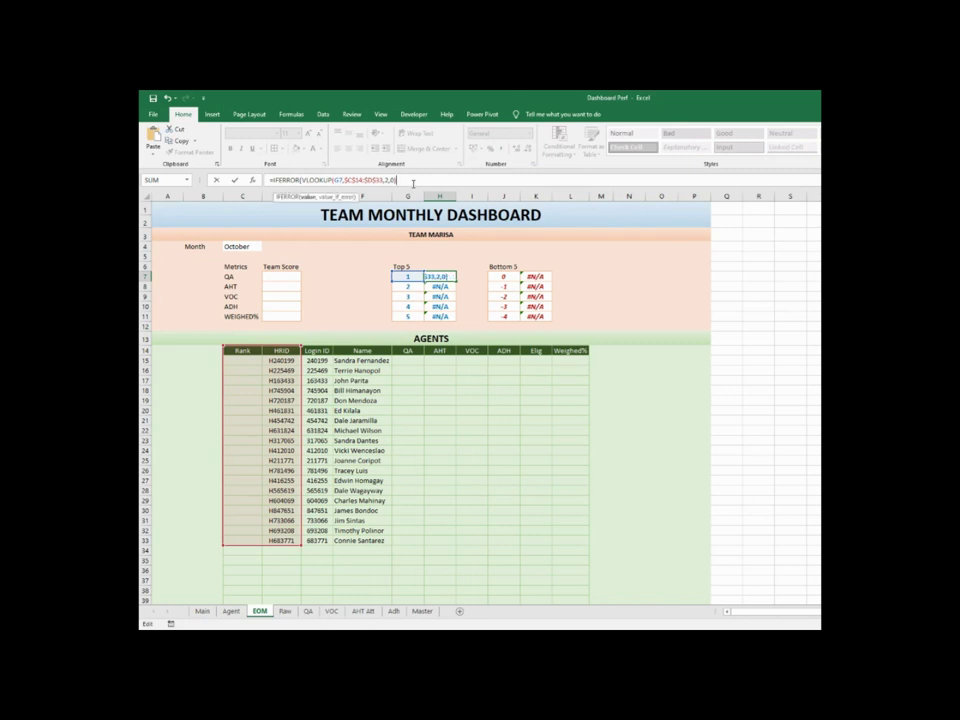
{"action": "type", "text": ",\"\")"}
{"action": "key", "text": "Return"}
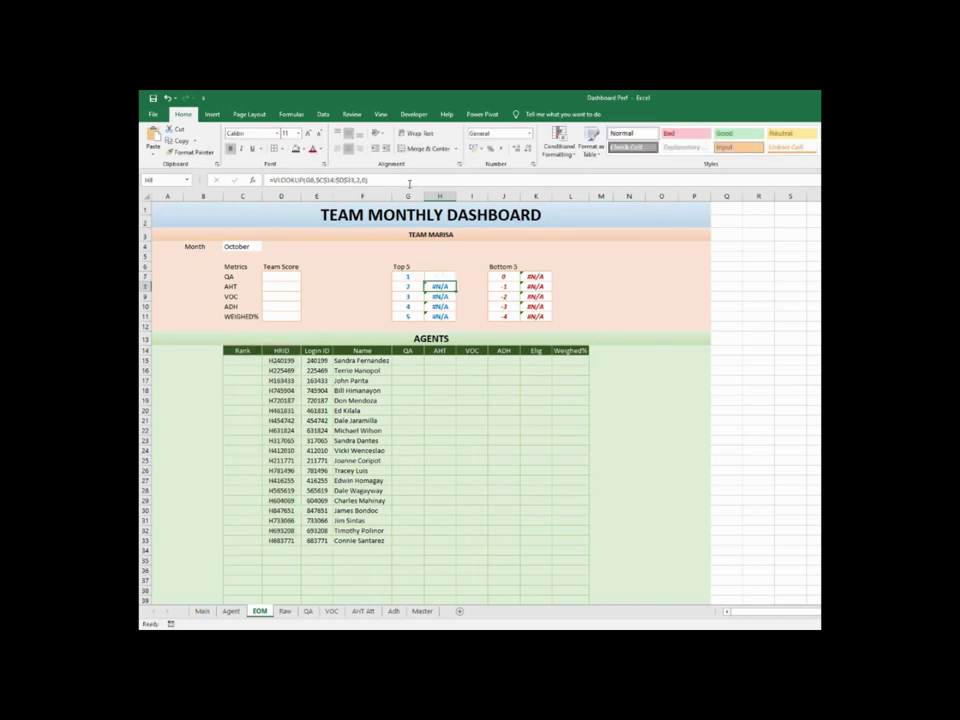
{"action": "left_click", "coordinate": [440, 278]}
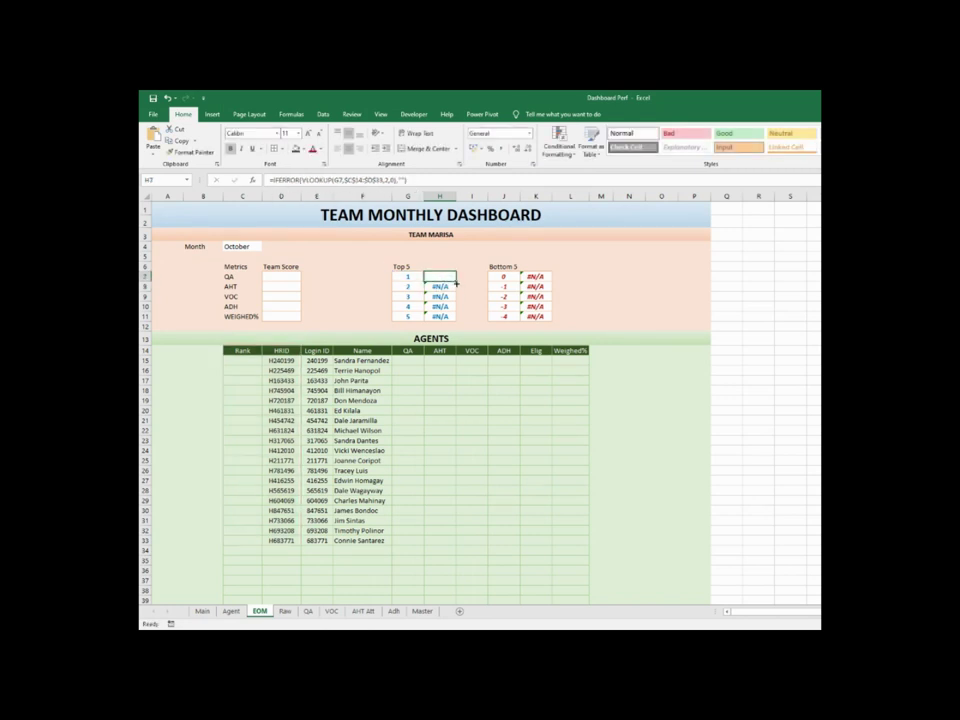
{"action": "left_click_drag", "start_coordinate": [455, 283], "coordinate": [452, 318]}
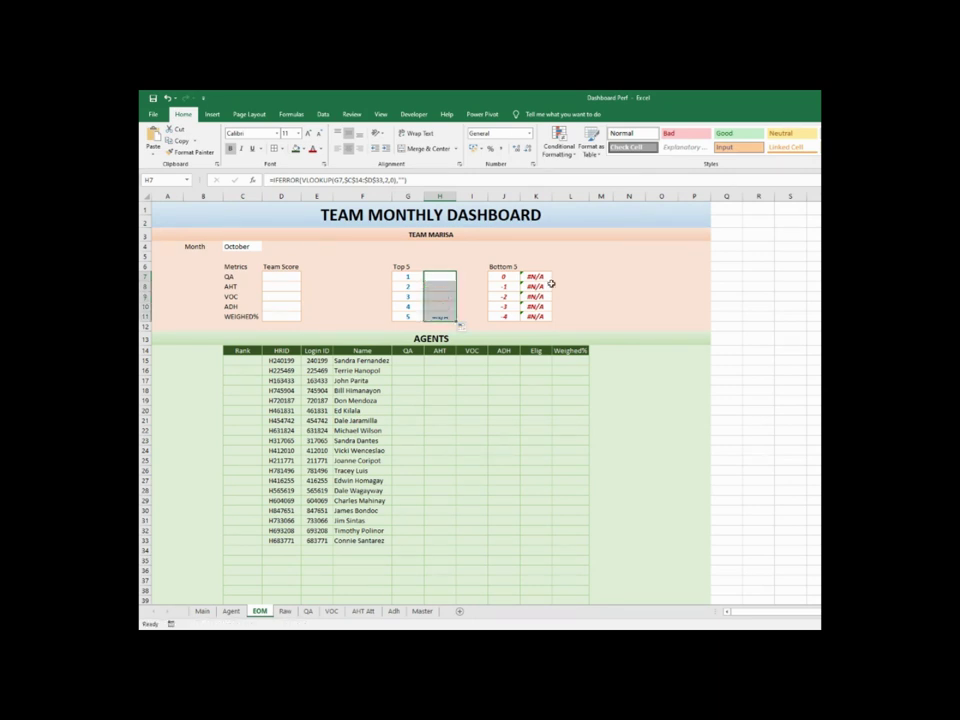
Wrap K7's Bottom 5 lookup in IFERROR(...,"") and fill it down to K11
{"action": "left_click", "coordinate": [537, 276]}
{"action": "left_click", "coordinate": [272, 180]}
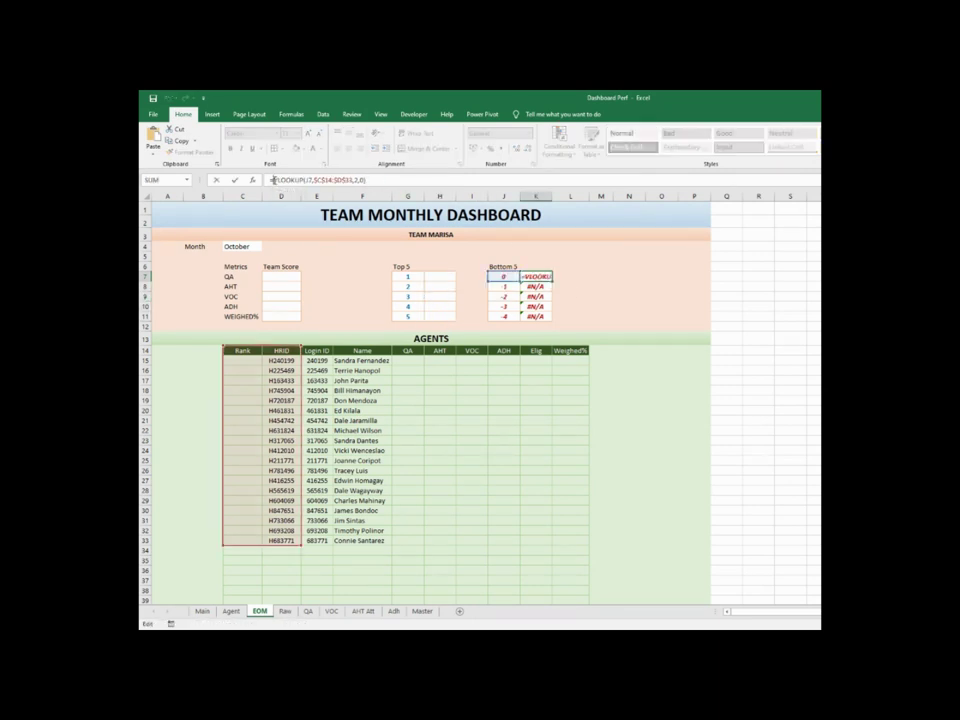
{"action": "type", "text": "IFERROR("}
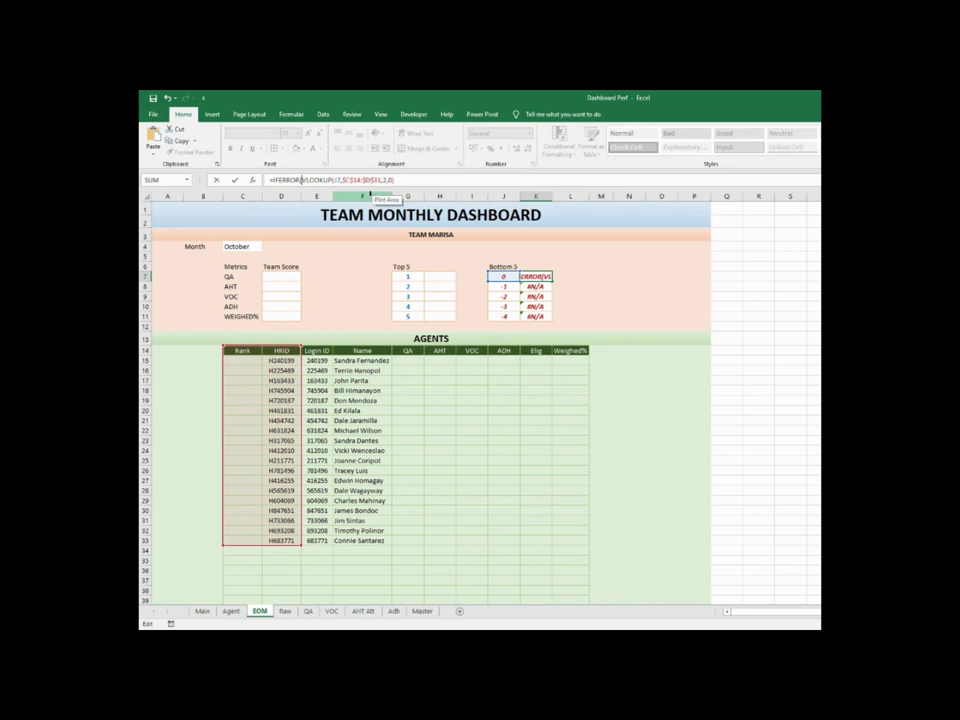
{"action": "left_click", "coordinate": [392, 180]}
{"action": "type", "text": ","}
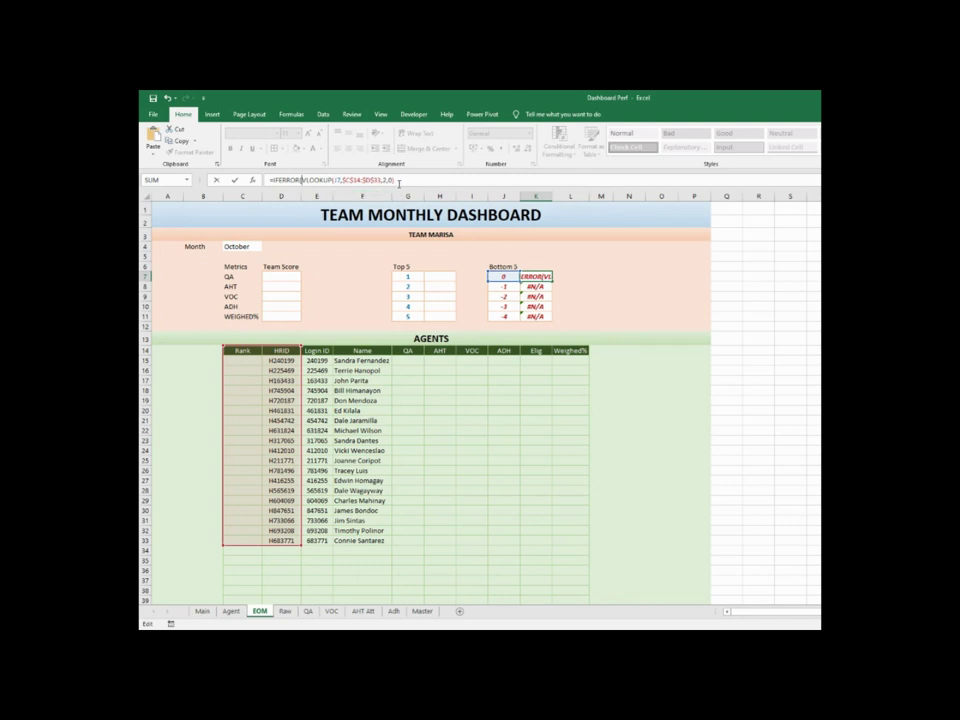
{"action": "left_click", "coordinate": [398, 181]}
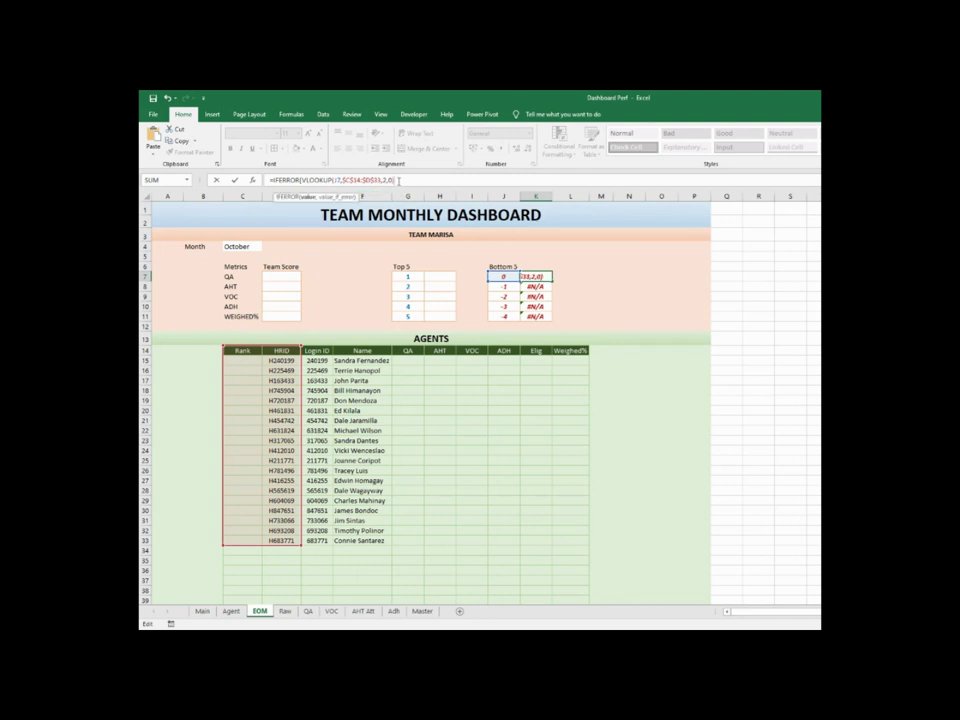
{"action": "type", "text": ",\"\""}
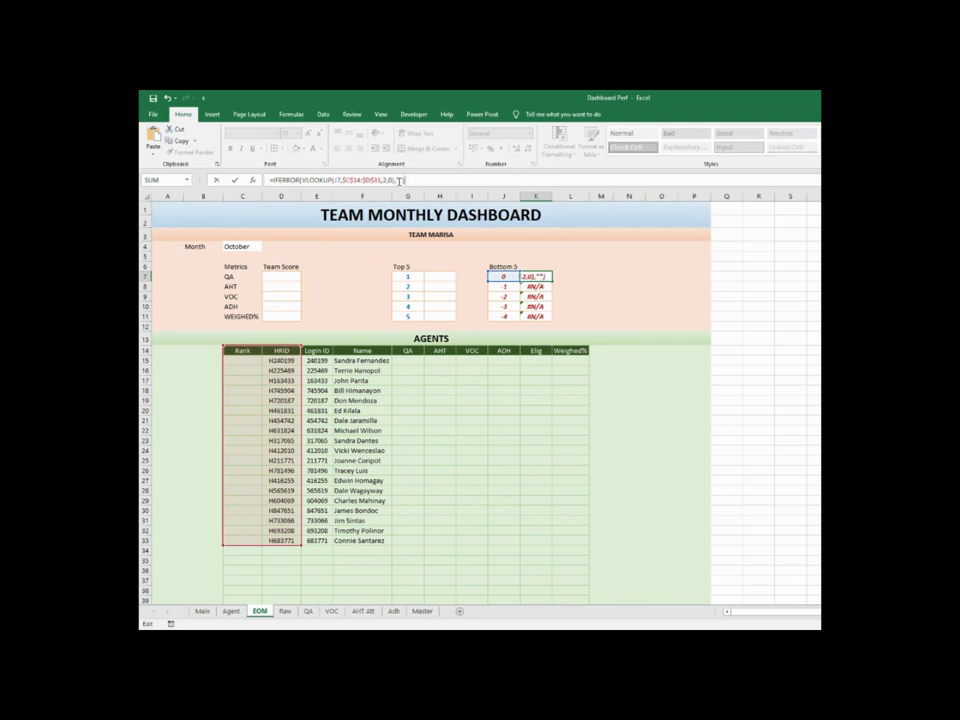
{"action": "key", "text": "Return"}
{"action": "left_click", "coordinate": [541, 278]}
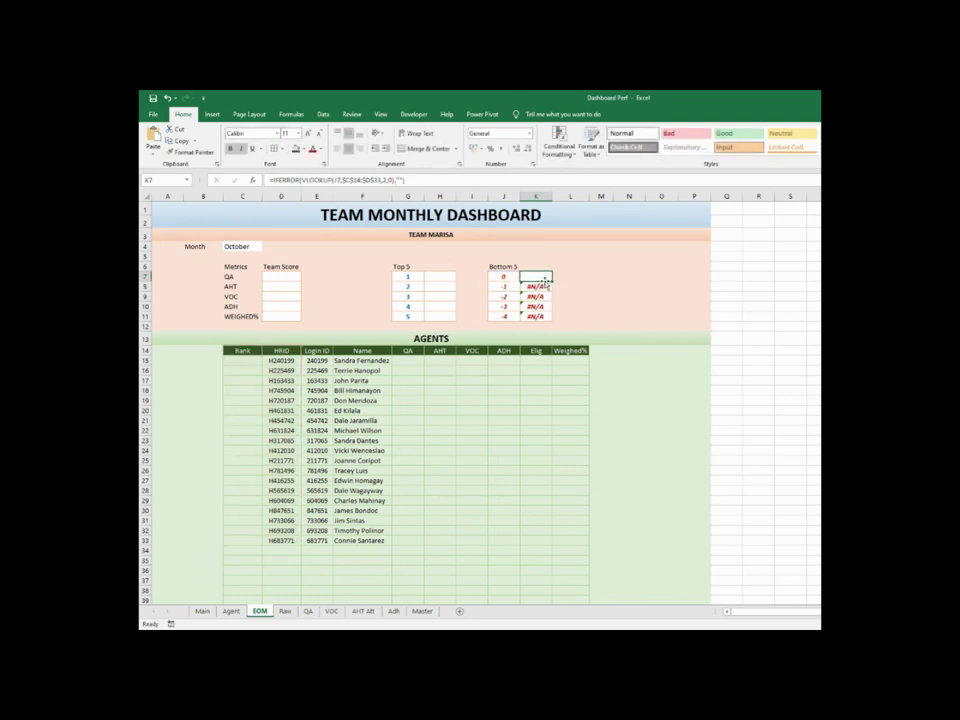
{"action": "left_click_drag", "start_coordinate": [552, 283], "coordinate": [552, 319]}
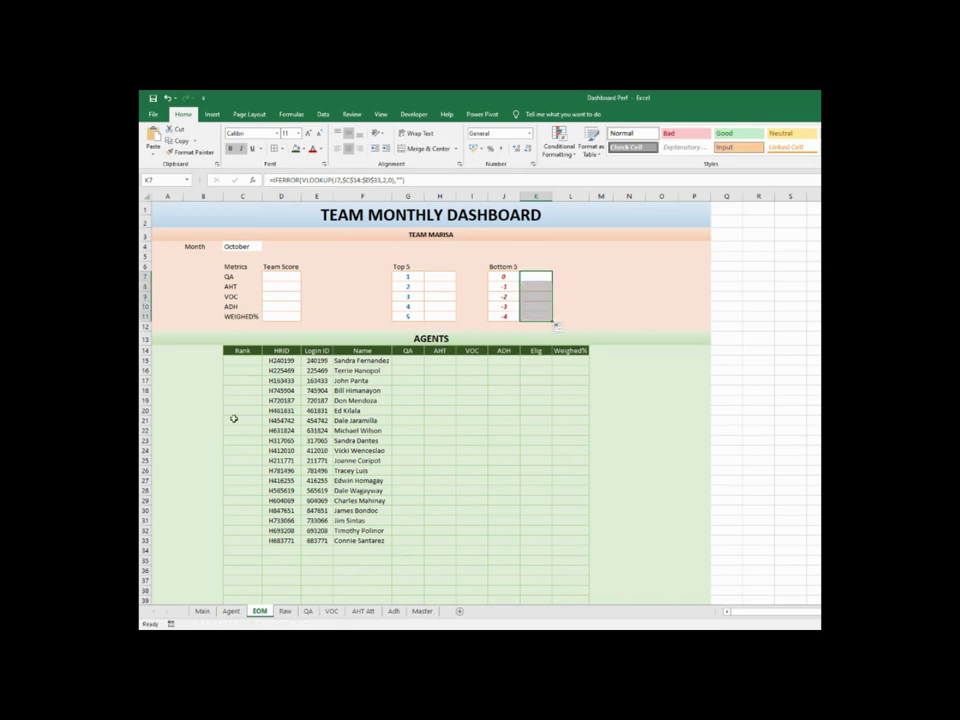
Change J8's rank to =IF(J7=0,"",J7-1) and fill it down to J11
{"action": "double_click", "coordinate": [507, 287]}
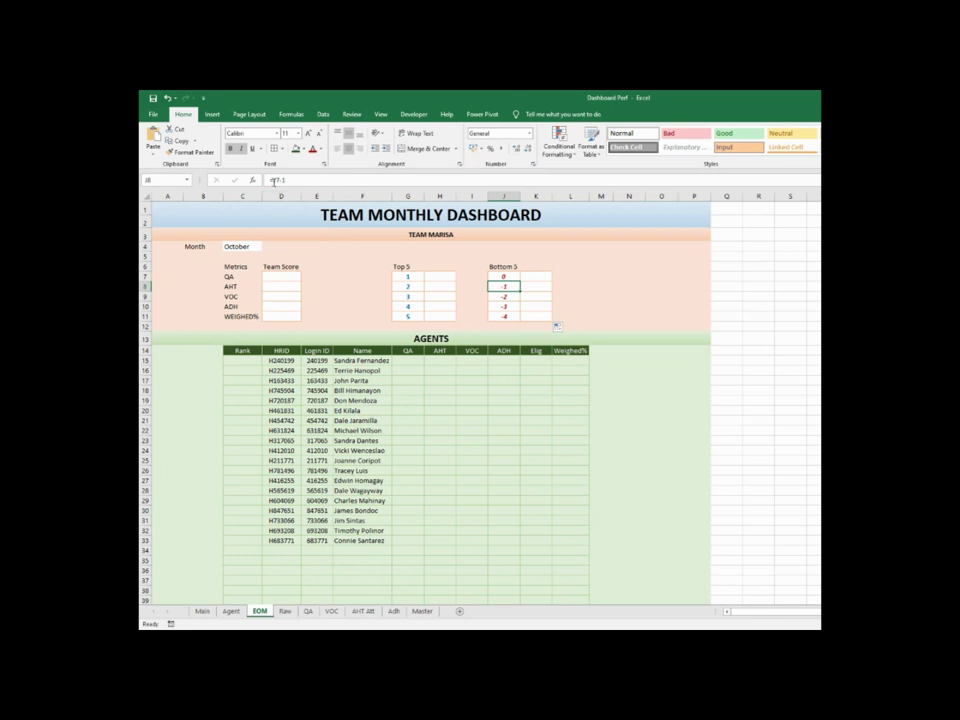
{"action": "type", "text": "if("}
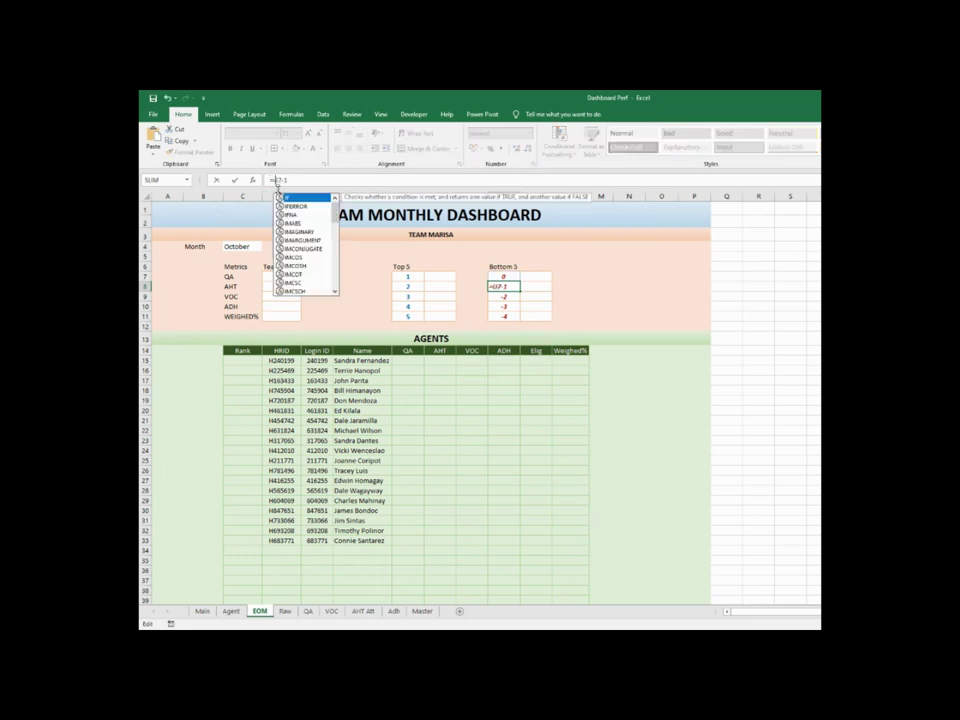
{"action": "left_click", "coordinate": [507, 277]}
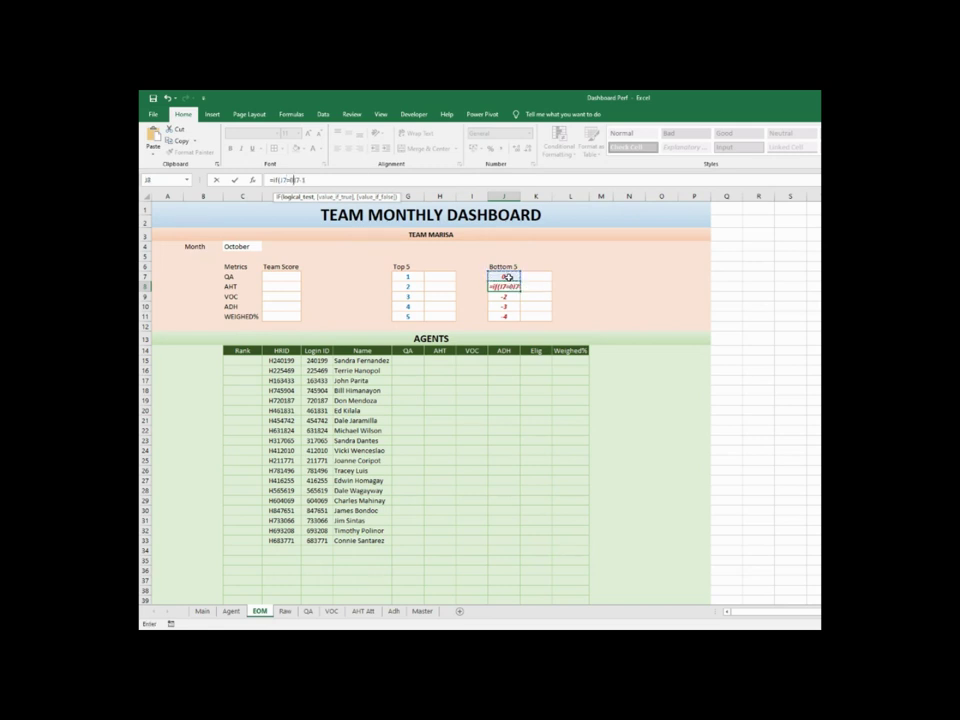
{"action": "type", "text": "0,\"\","}
{"action": "left_click", "coordinate": [325, 180]}
{"action": "key", "text": "Return"}
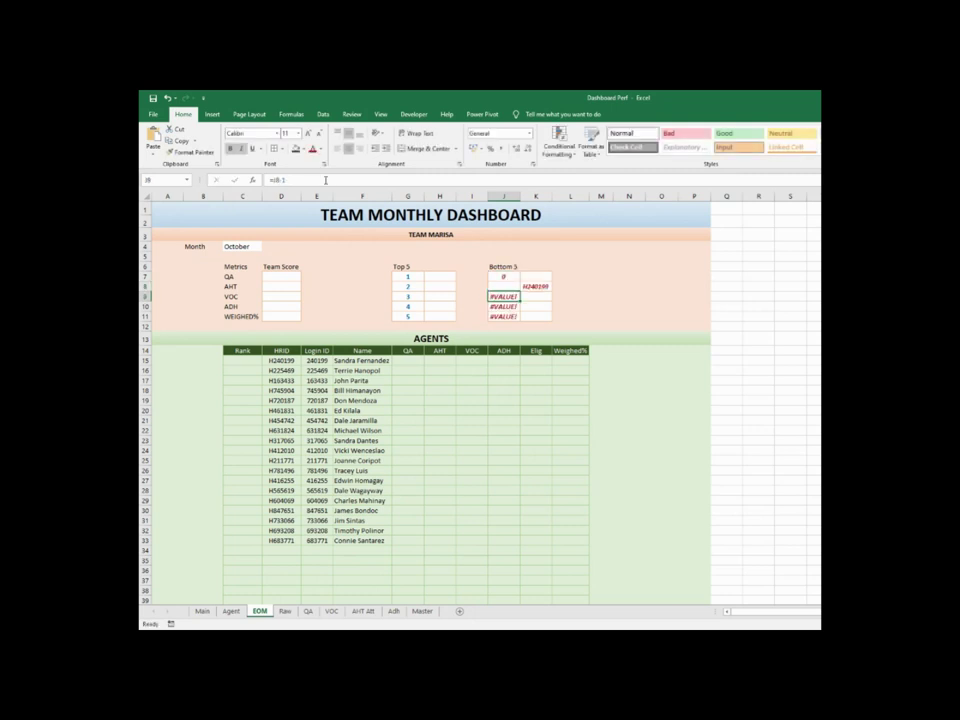
{"action": "left_click", "coordinate": [507, 287]}
{"action": "left_click_drag", "start_coordinate": [520, 291], "coordinate": [520, 320]}
Lock the J7 reference as $J$7 in J8 and refill down to J11
{"action": "left_click", "coordinate": [507, 287]}
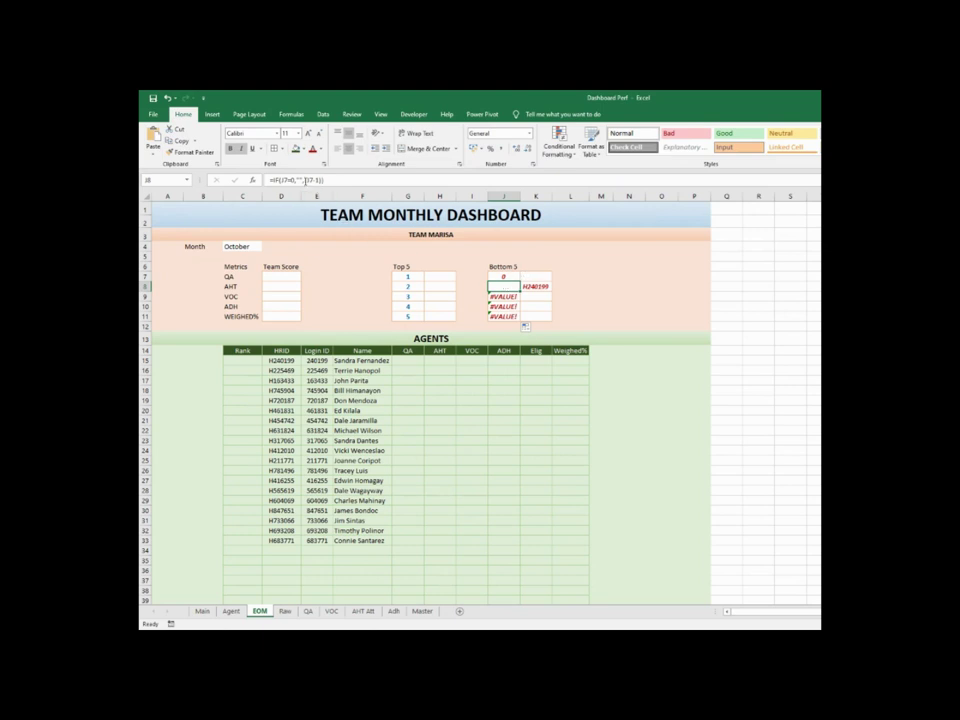
{"action": "left_click", "coordinate": [305, 180]}
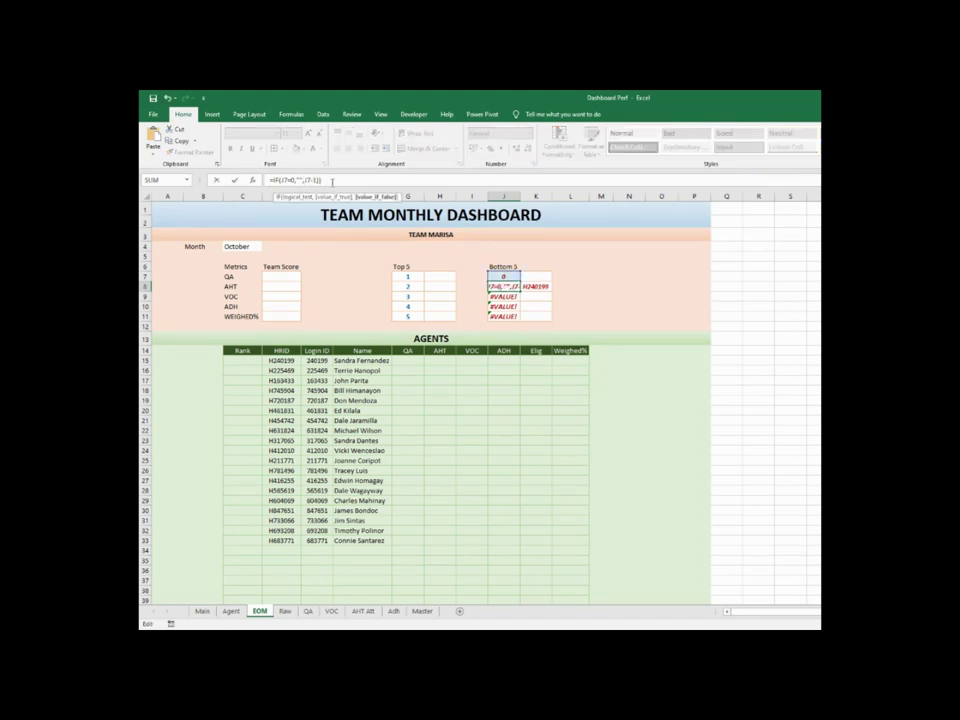
{"action": "left_click", "coordinate": [330, 180]}
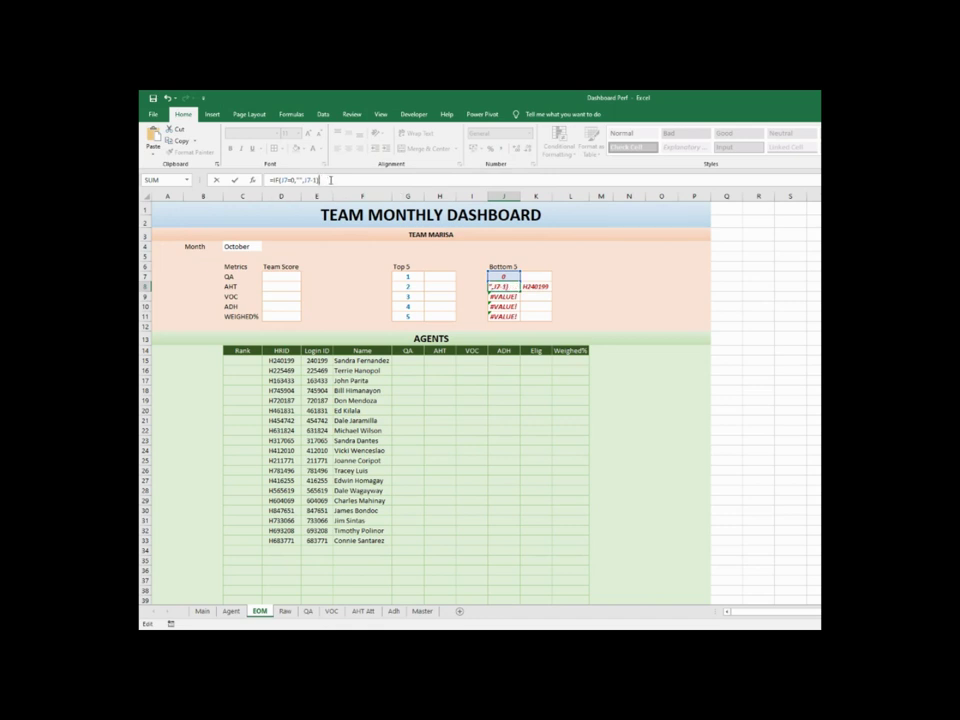
{"action": "key", "text": "Return"}
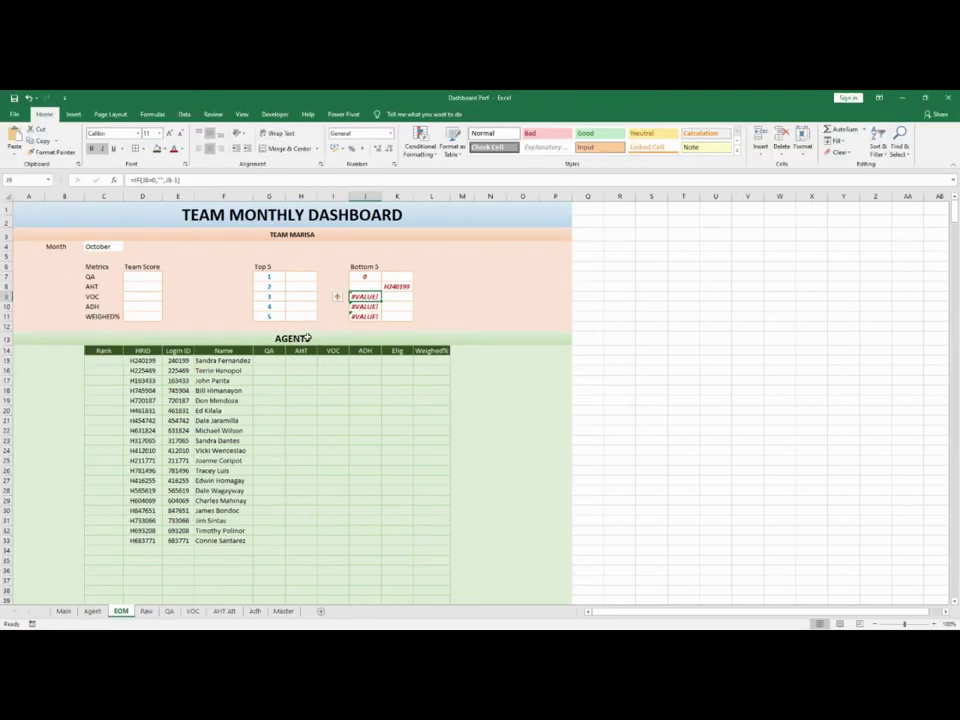
{"action": "key", "text": "super+Up"}
{"action": "left_click", "coordinate": [368, 286]}
{"action": "left_click_drag", "start_coordinate": [381, 291], "coordinate": [382, 321]}
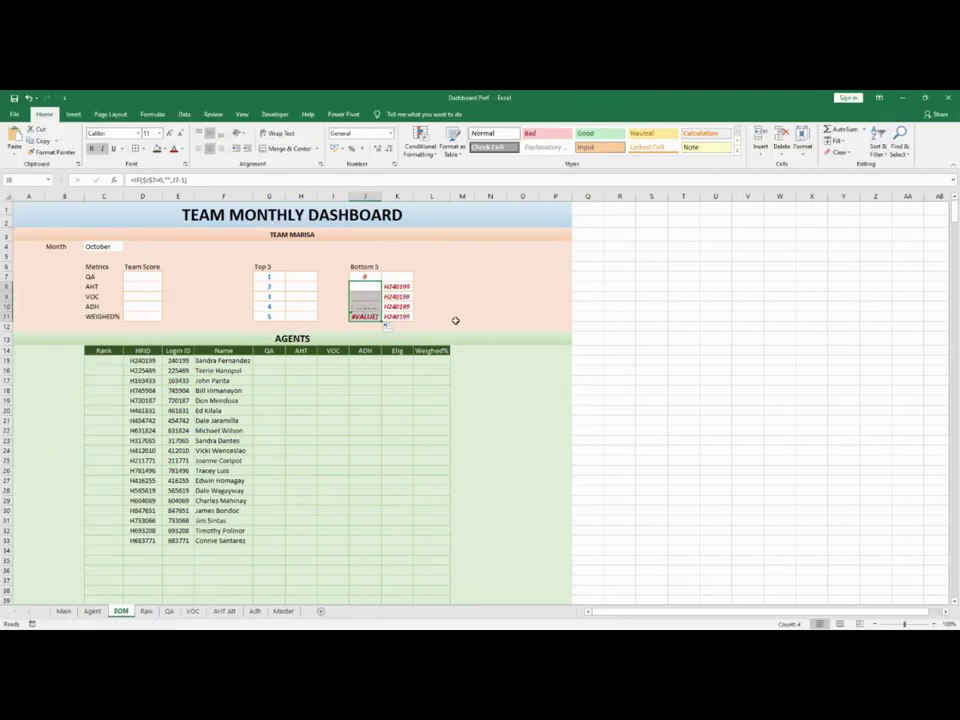
Wrap K8's VLOOKUP in IF(J8="","",...) so blank ranks return blank
{"action": "double_click", "coordinate": [407, 287]}
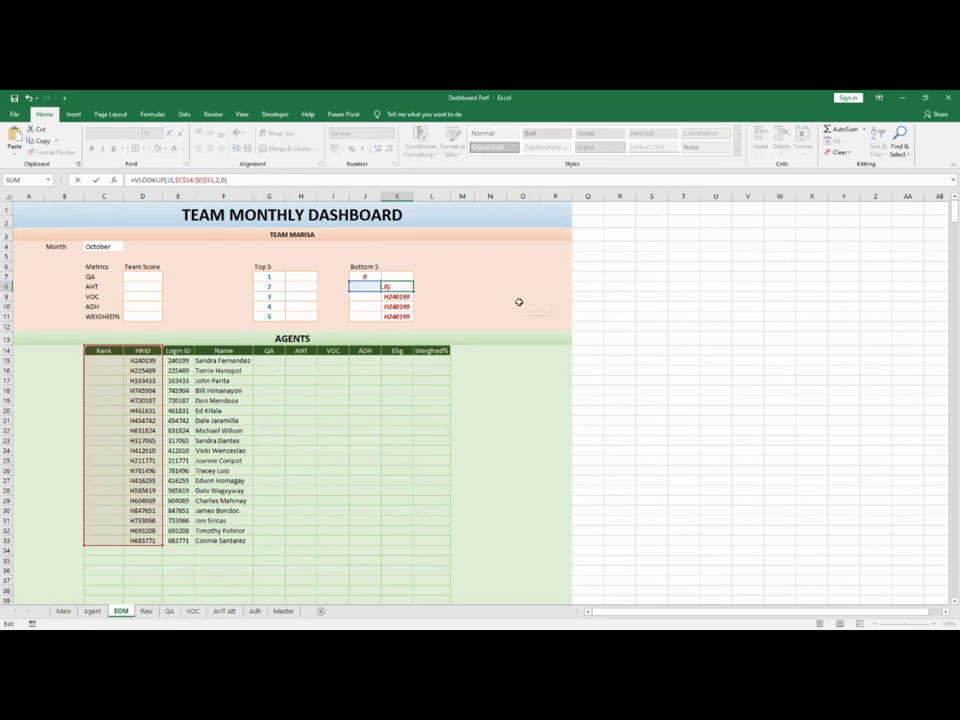
{"action": "key", "text": "Escape"}
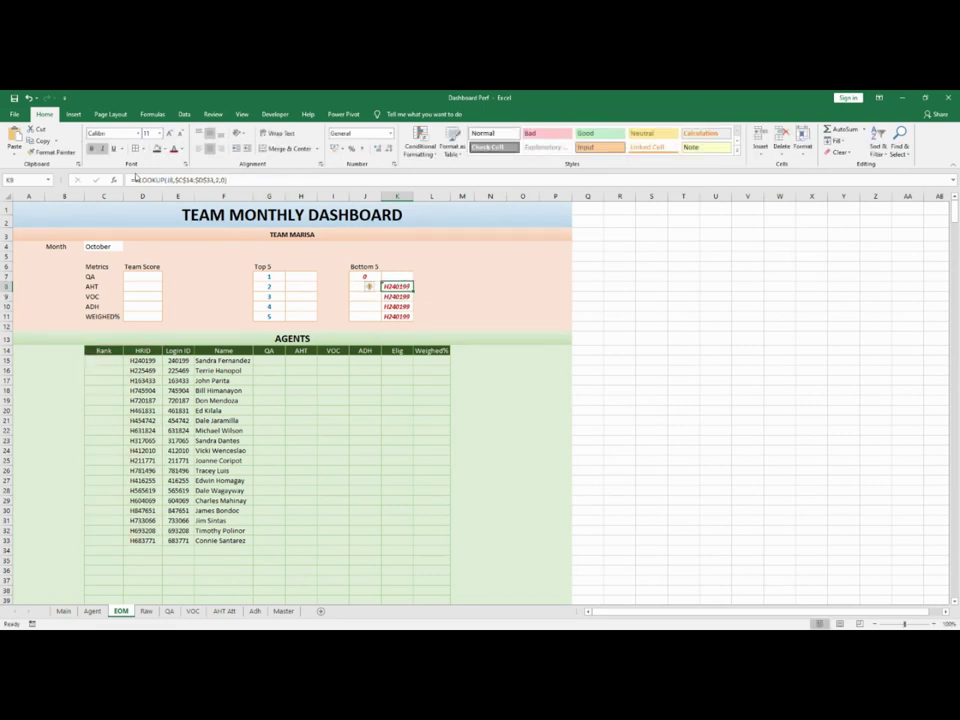
{"action": "left_click", "coordinate": [396, 276]}
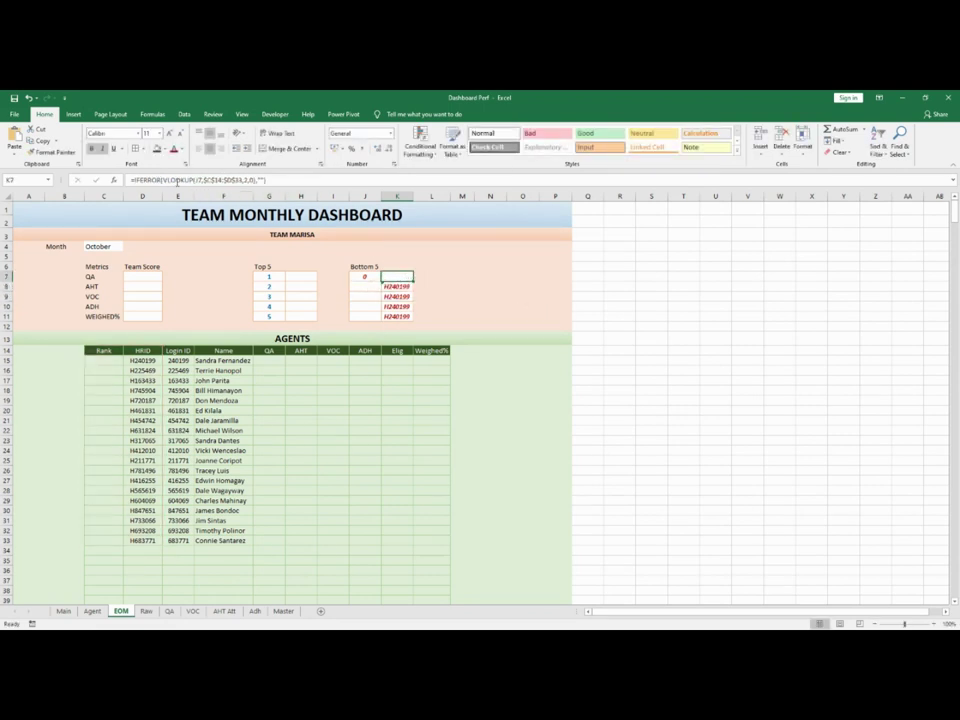
{"action": "key", "text": "Down"}
{"action": "left_click", "coordinate": [134, 180]}
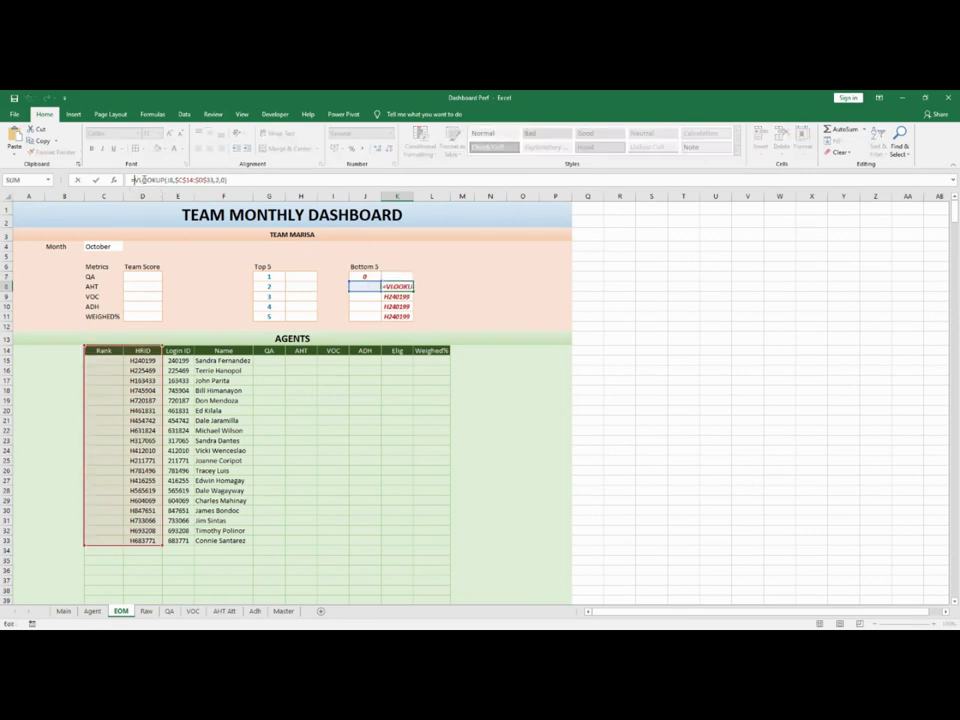
{"action": "type", "text": "IF("}
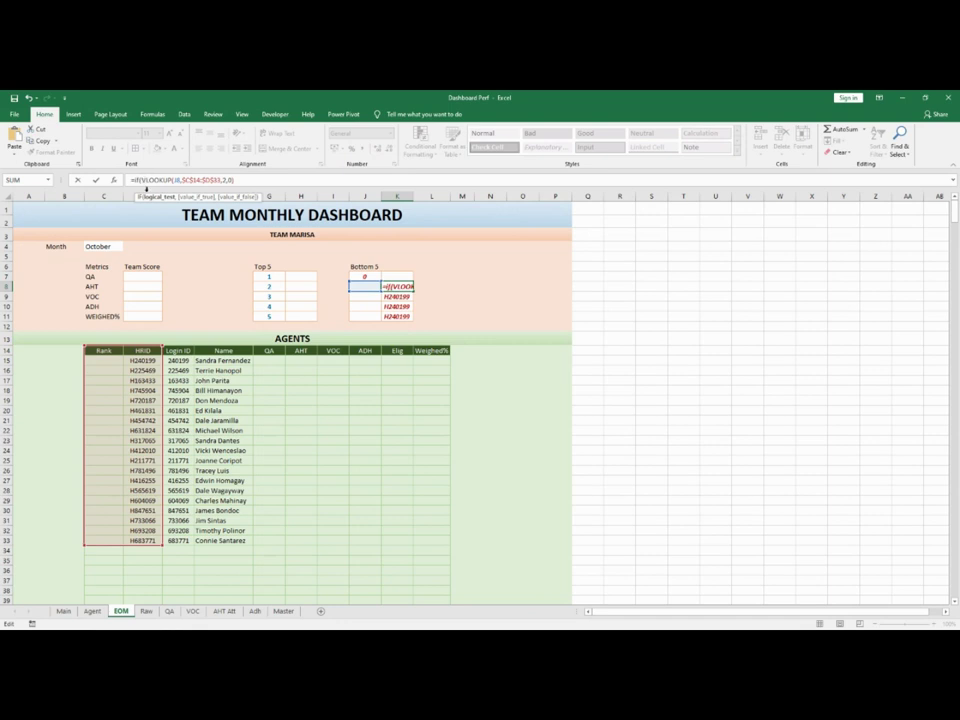
{"action": "left_click", "coordinate": [359, 287]}
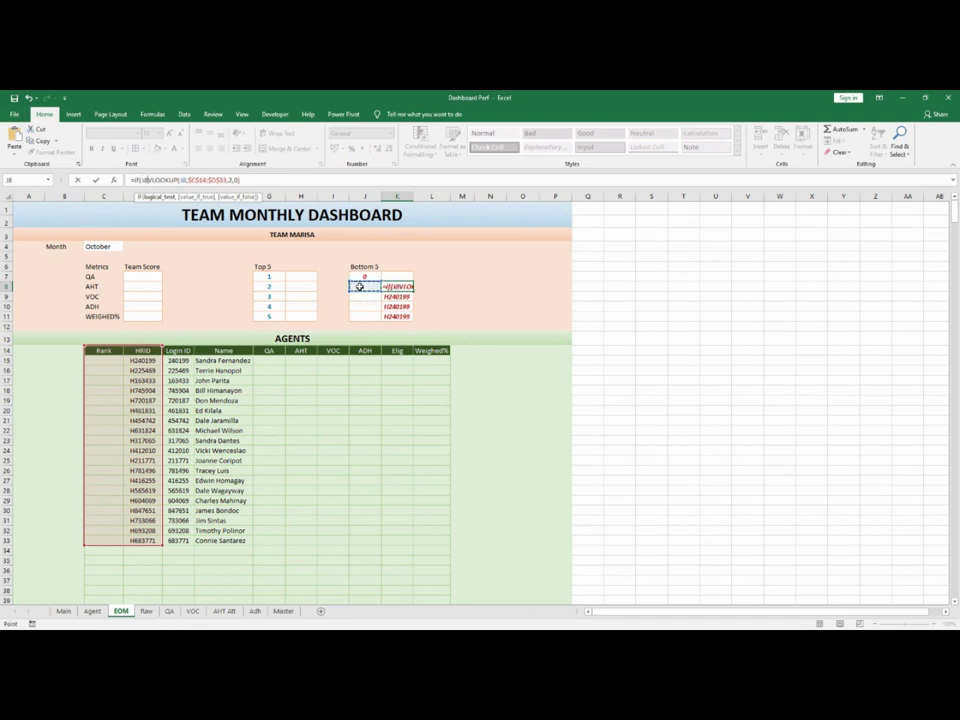
{"action": "type", "text": "=\"\",\"\","}
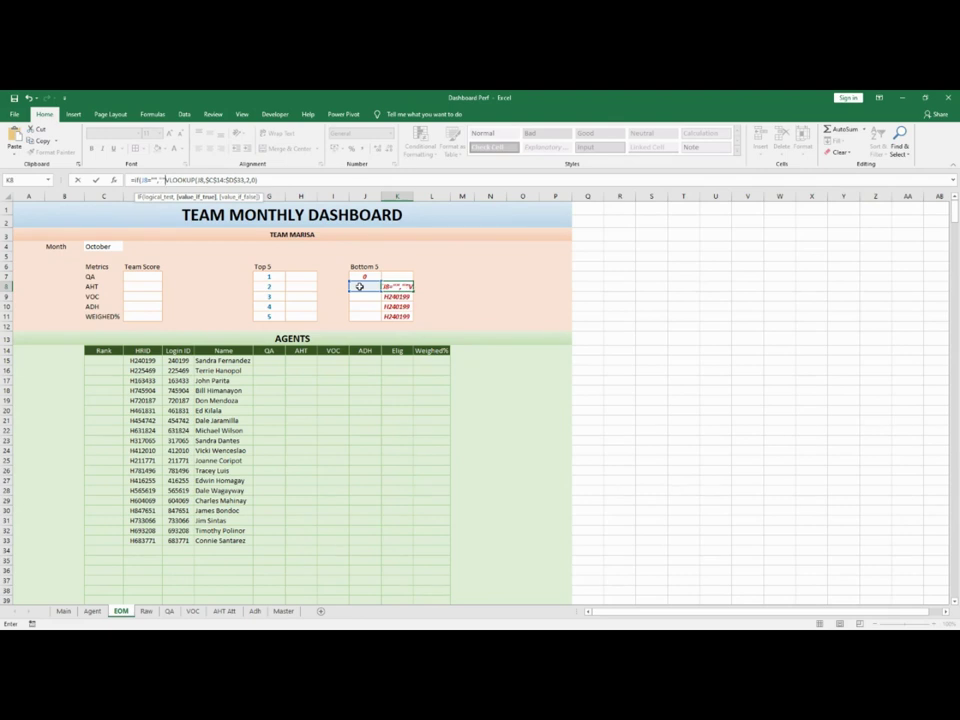
{"action": "left_click", "coordinate": [287, 181]}
{"action": "left_click", "coordinate": [397, 287]}
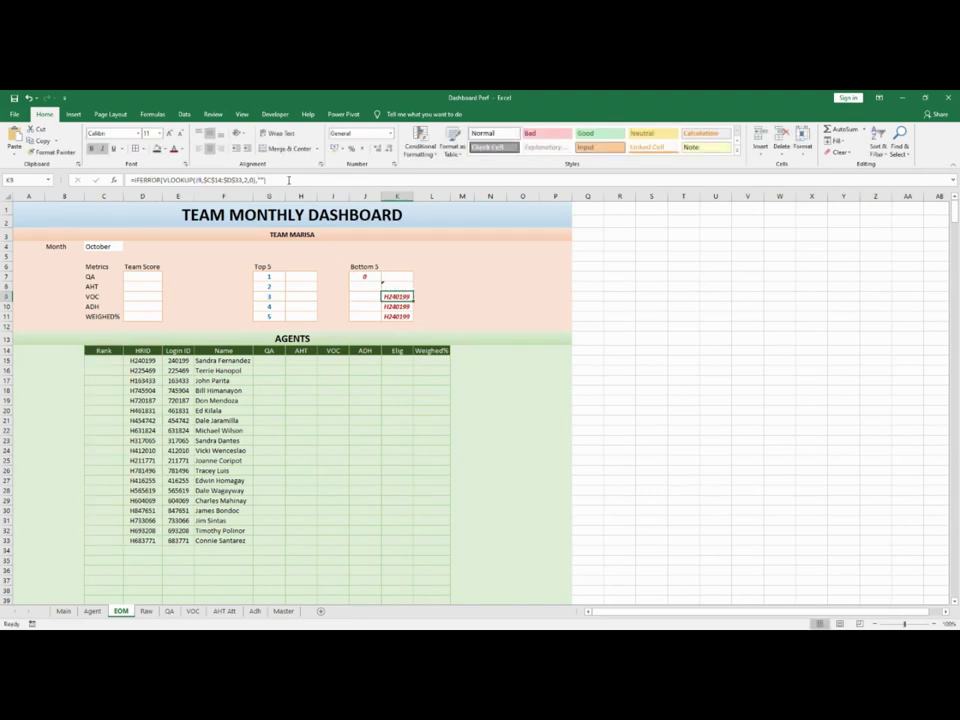
Wrap K8's formula in IFERROR(...,"") and fill it down through K11
{"action": "left_click", "coordinate": [136, 180]}
{"action": "type", "text": "ifer"}
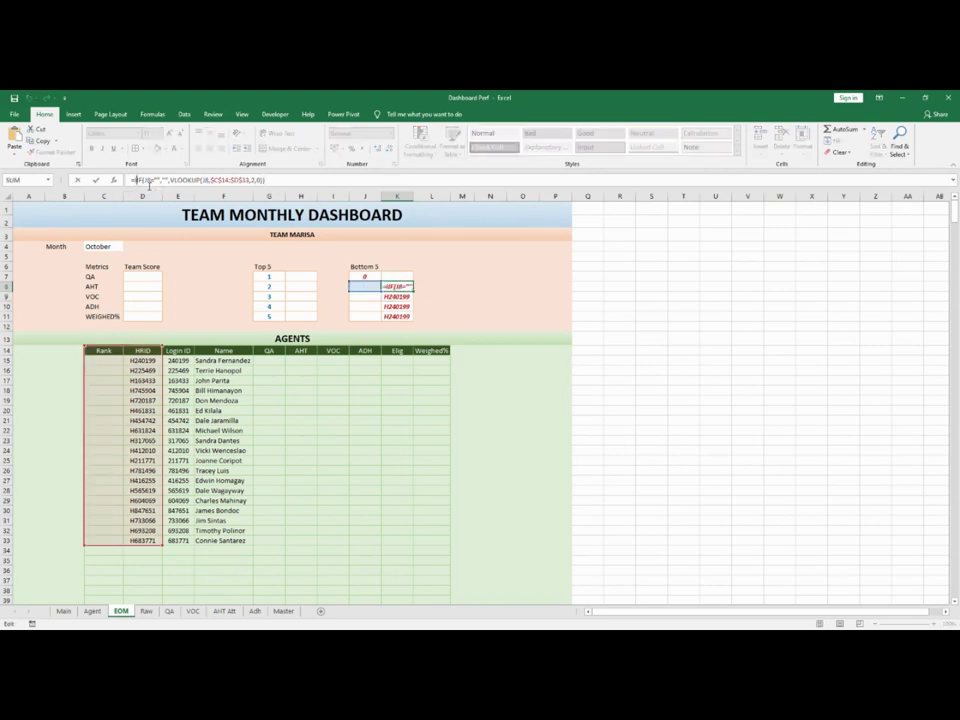
{"action": "type", "text": "ror(IF("}
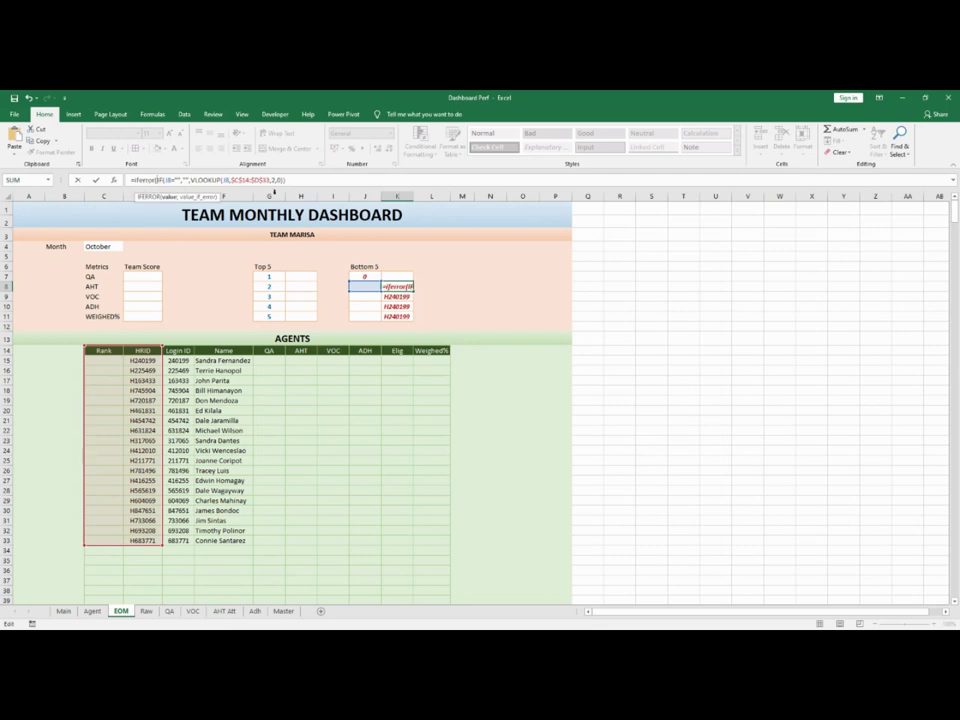
{"action": "left_click", "coordinate": [301, 183]}
{"action": "type", "text": ",\"\")"}
{"action": "key", "text": "Return"}
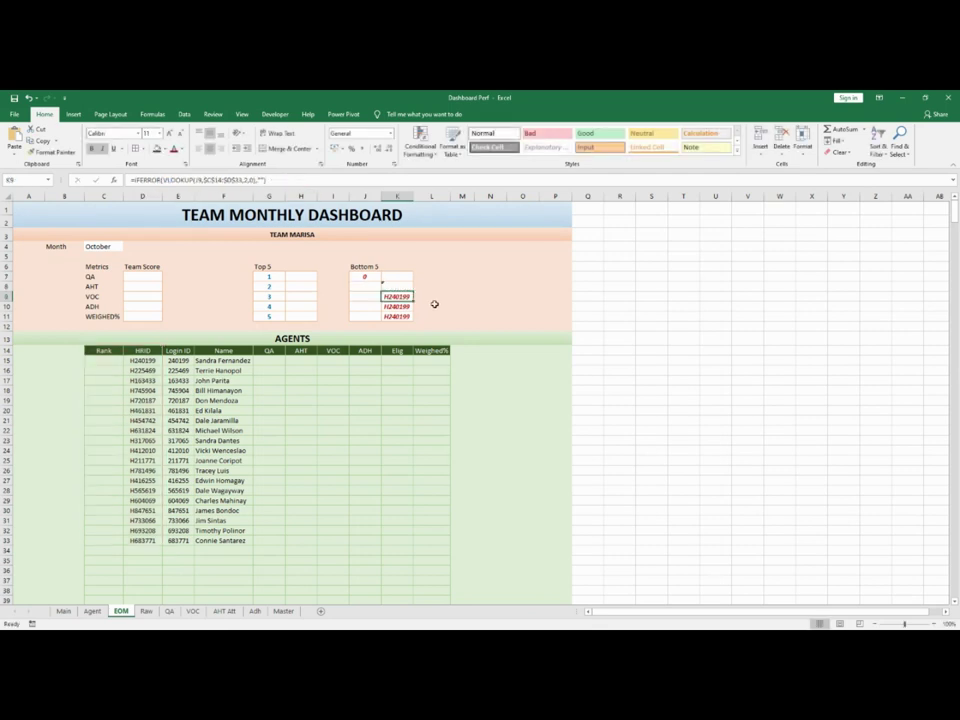
{"action": "left_click", "coordinate": [399, 285]}
{"action": "left_click_drag", "start_coordinate": [413, 292], "coordinate": [380, 276]}
{"action": "left_click", "coordinate": [463, 294]}
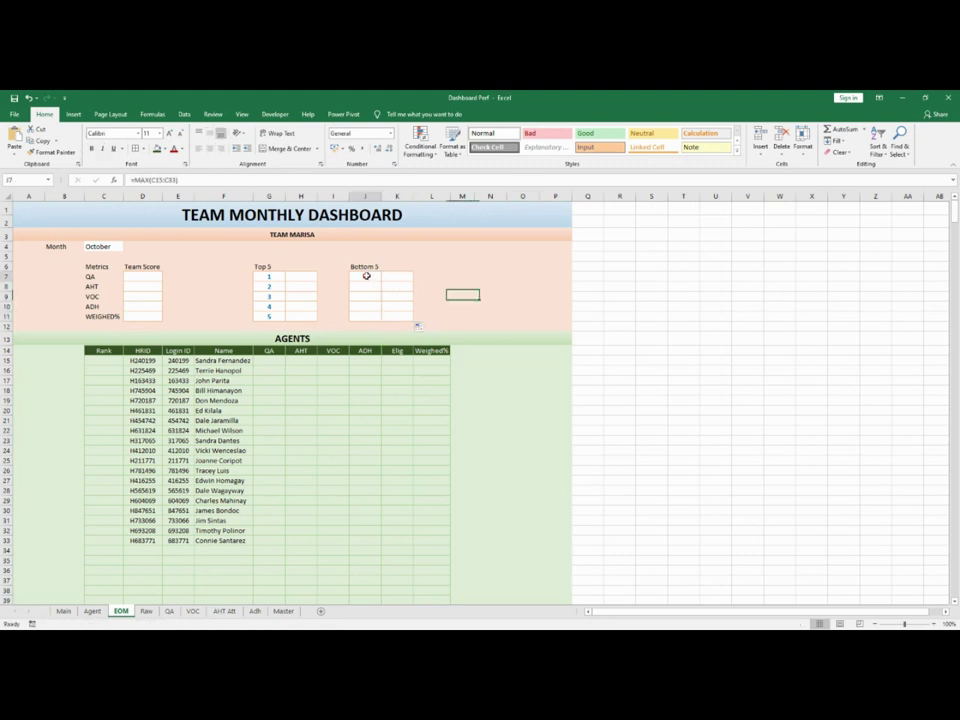
Check the Bottom 5 rank and ID formulas, then set month C4 to June
{"action": "left_click", "coordinate": [366, 275]}
{"action": "left_click", "coordinate": [395, 276]}
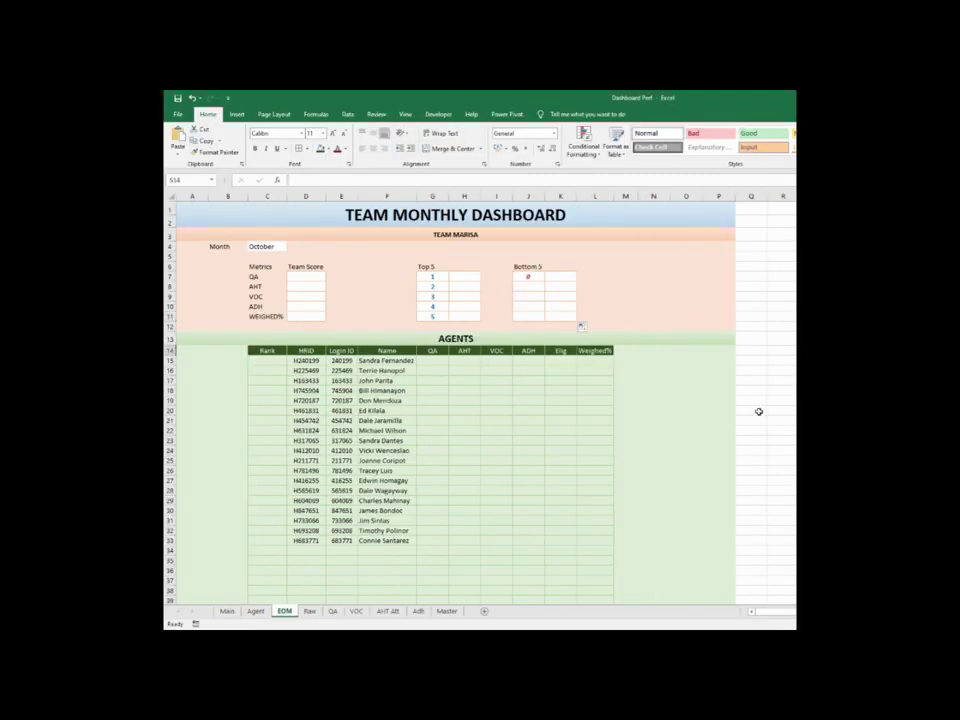
{"action": "left_click", "coordinate": [714, 419]}
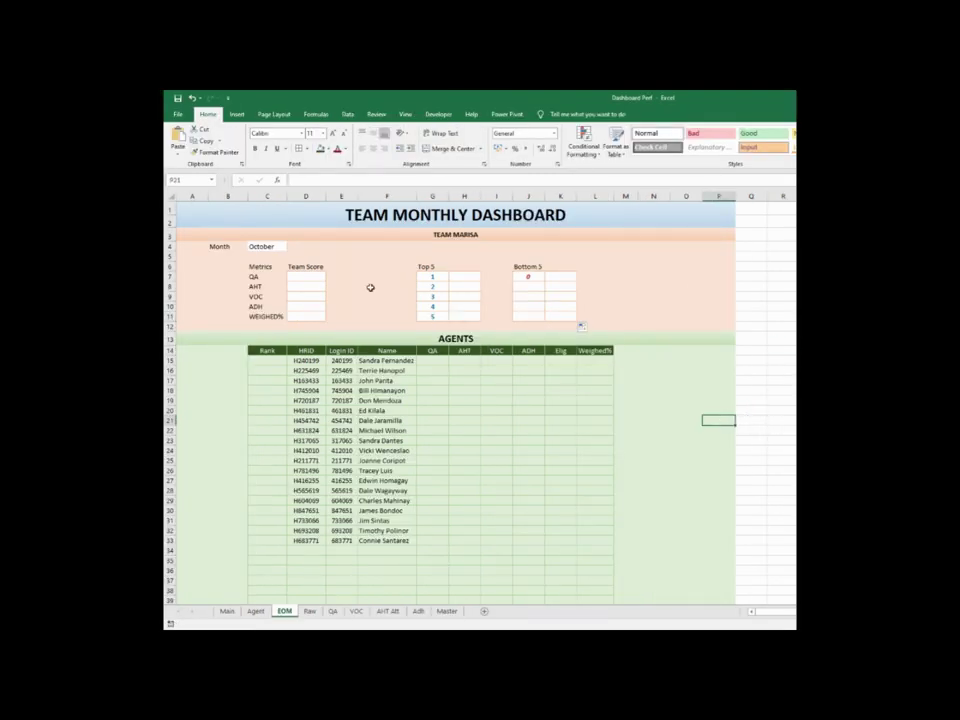
{"action": "left_click", "coordinate": [282, 247]}
{"action": "left_click", "coordinate": [290, 246]}
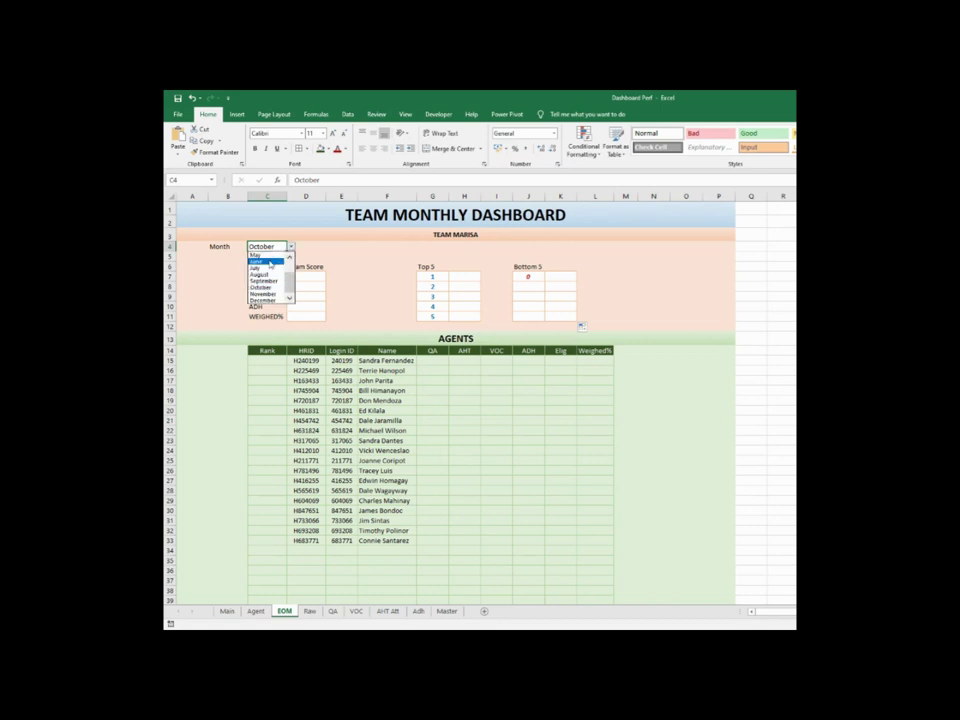
{"action": "left_click", "coordinate": [268, 262]}
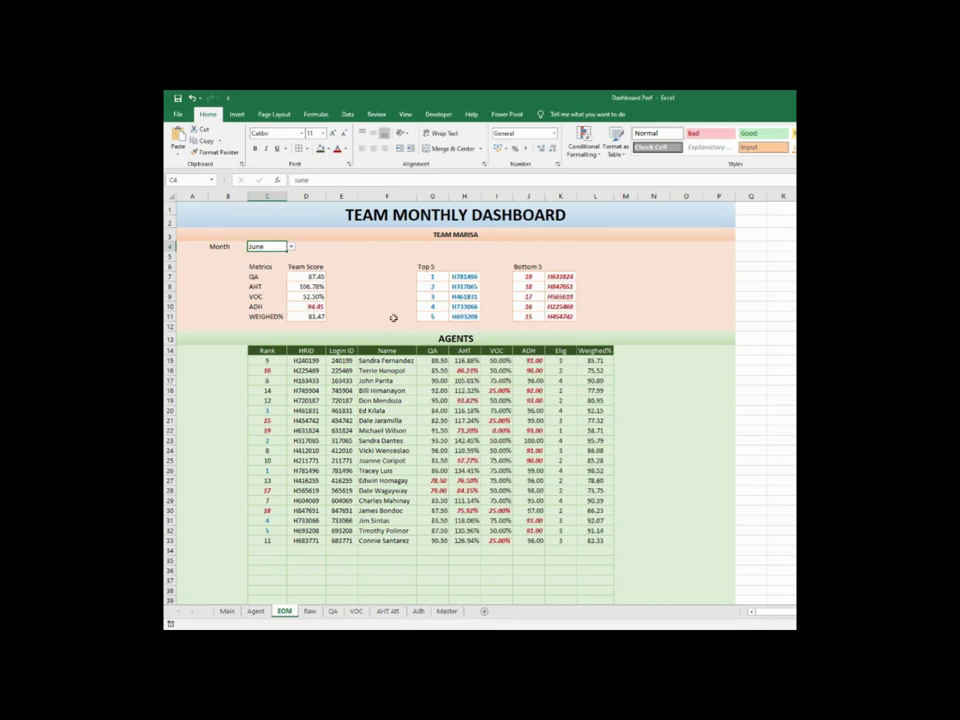
Clear the Weighed% cell L23 and undo, twice, to test blank-safe Top/Bottom 5 rankings
{"action": "left_click", "coordinate": [596, 440]}
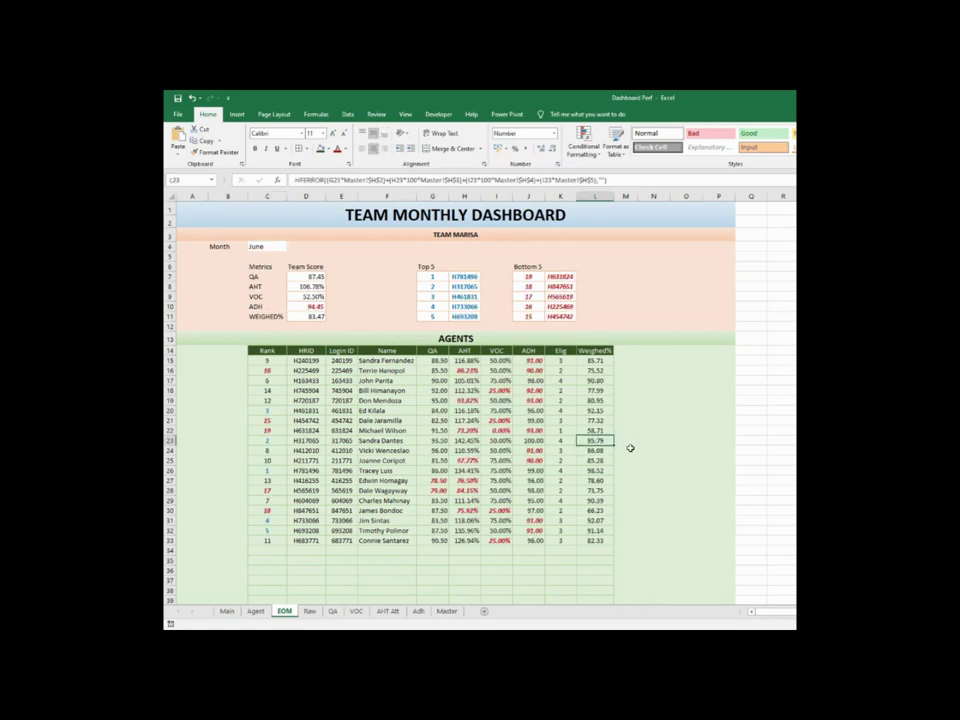
{"action": "key", "text": "Delete"}
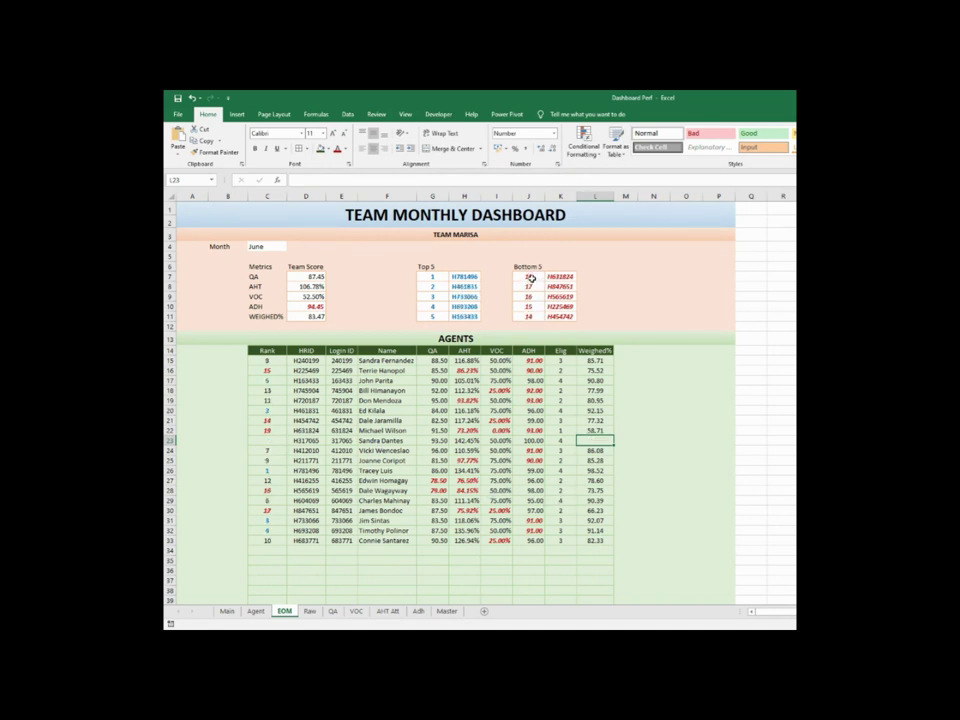
{"action": "key", "text": "ctrl+z"}
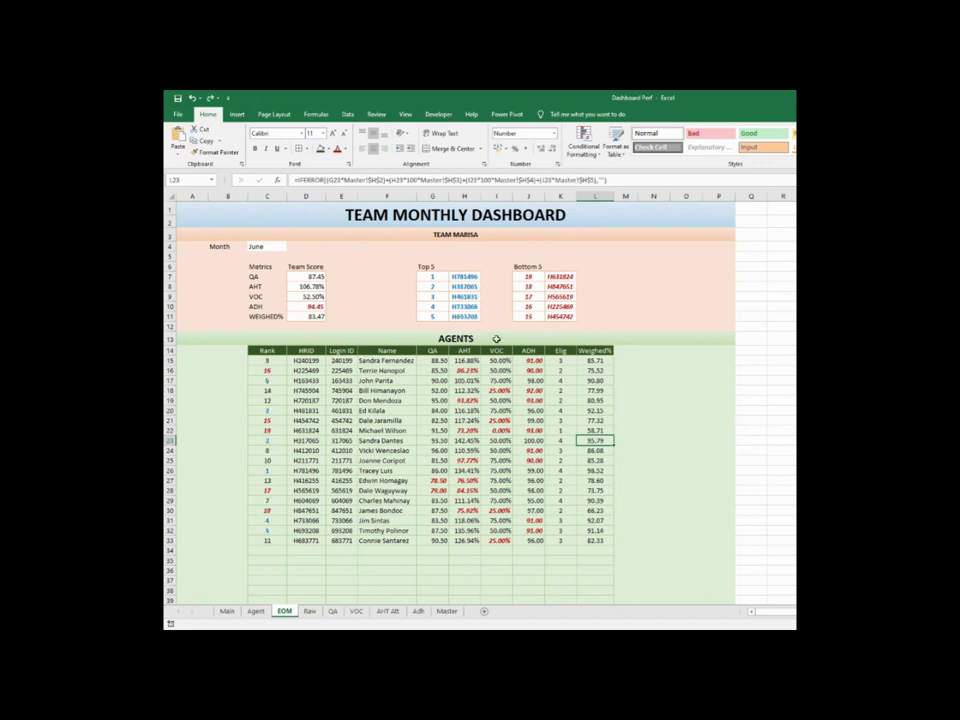
{"action": "left_click", "coordinate": [475, 285]}
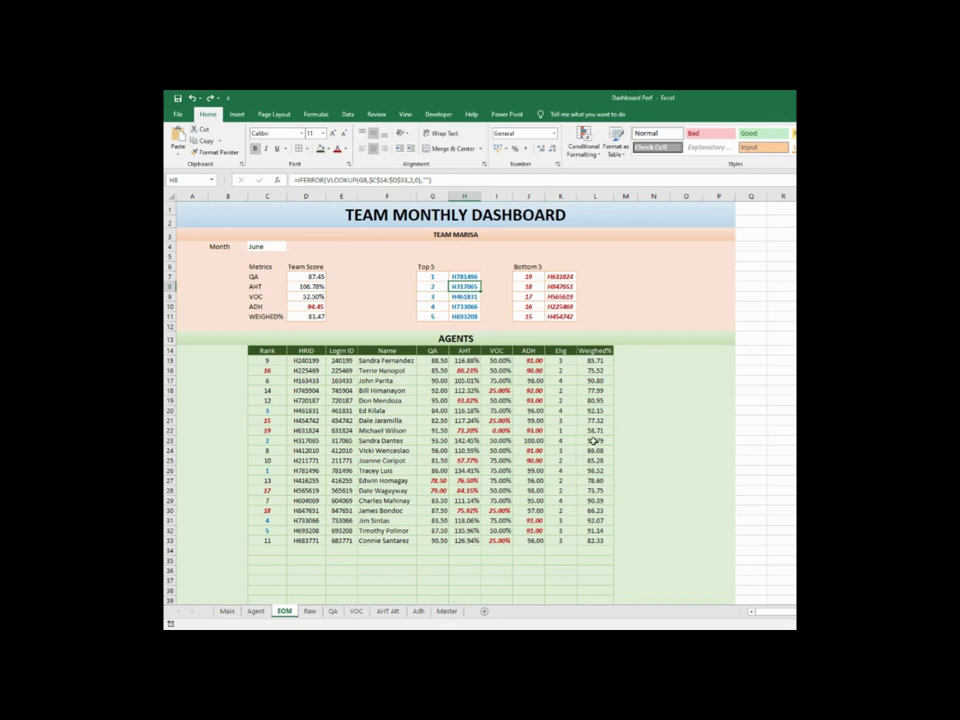
{"action": "left_click", "coordinate": [596, 440]}
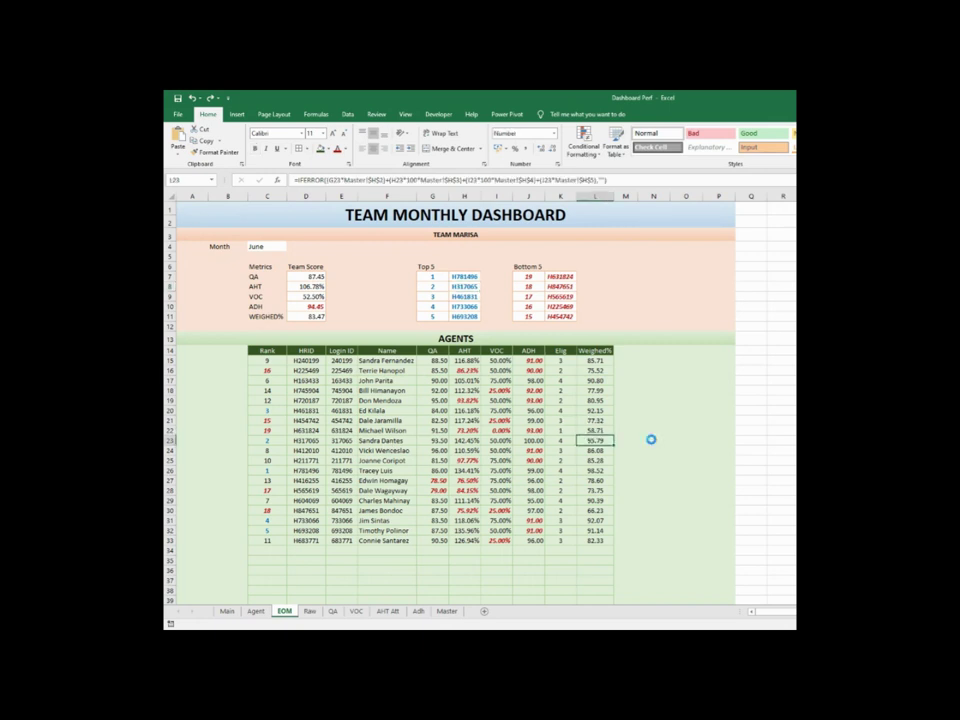
{"action": "key", "text": "Delete"}
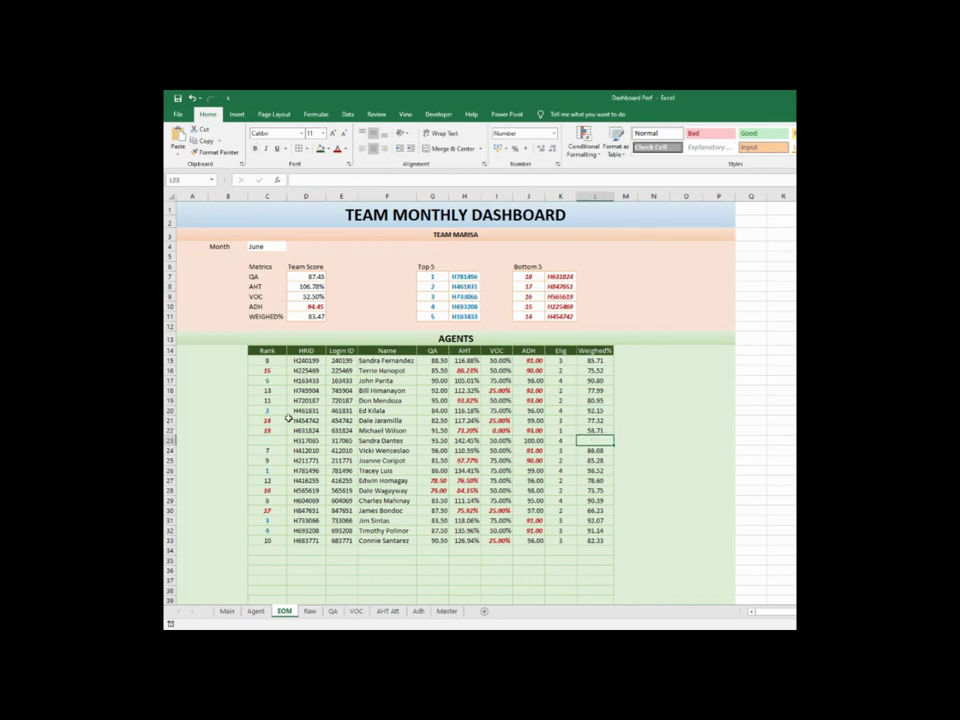
{"action": "key", "text": "ctrl+z"}
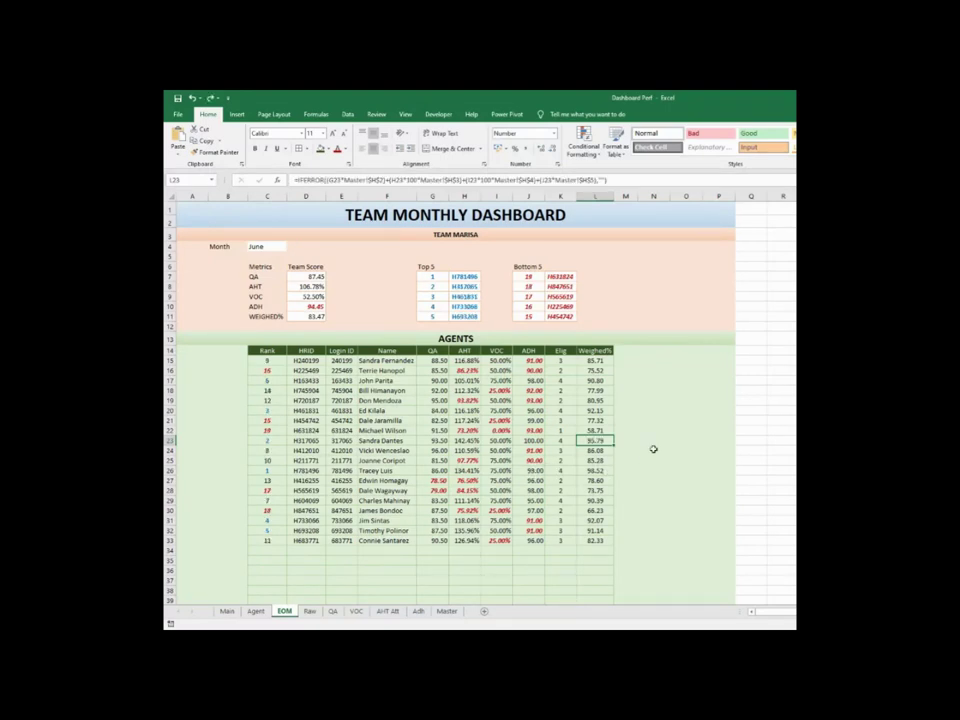
{"action": "left_click", "coordinate": [686, 428]}
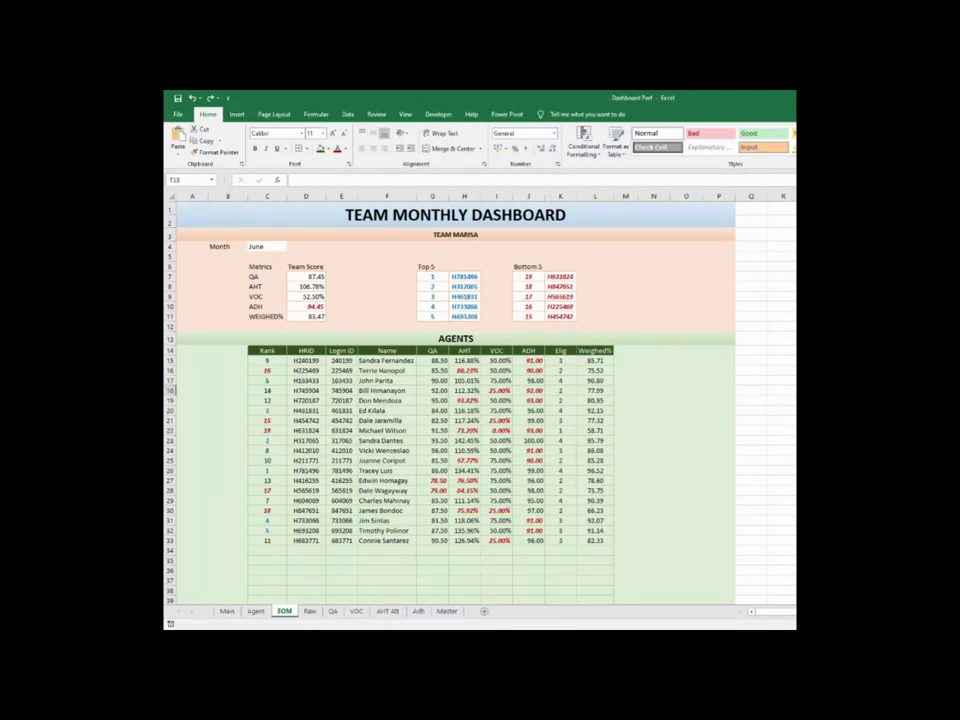
View the Main sheet, then pick a different agent in the Agent sheet's Agent Name slicer
{"action": "left_click", "coordinate": [227, 611]}
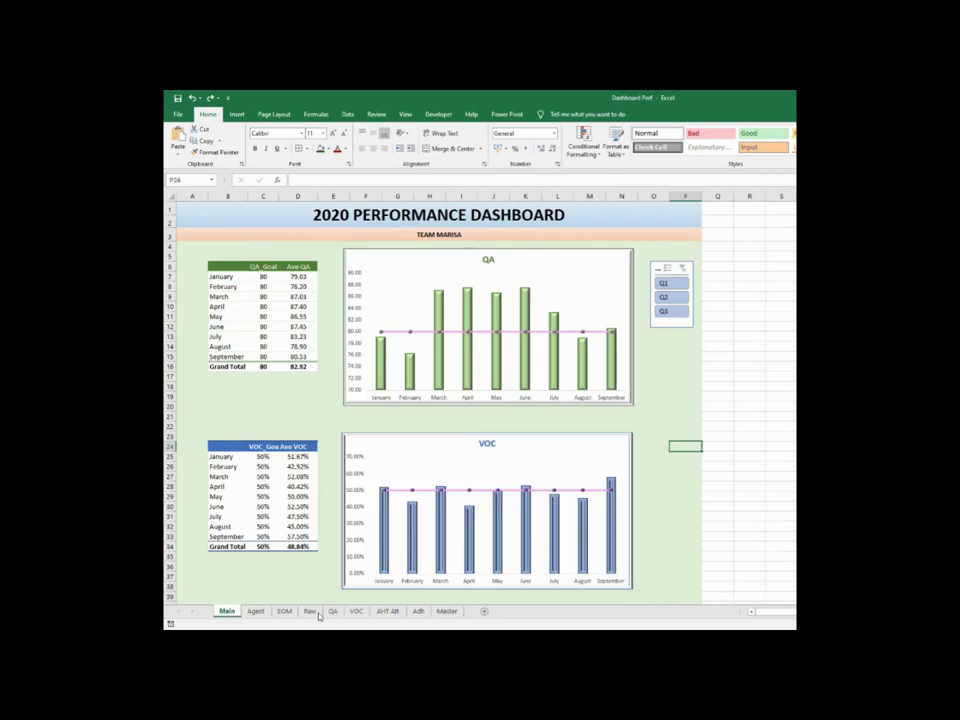
{"action": "left_click", "coordinate": [256, 611]}
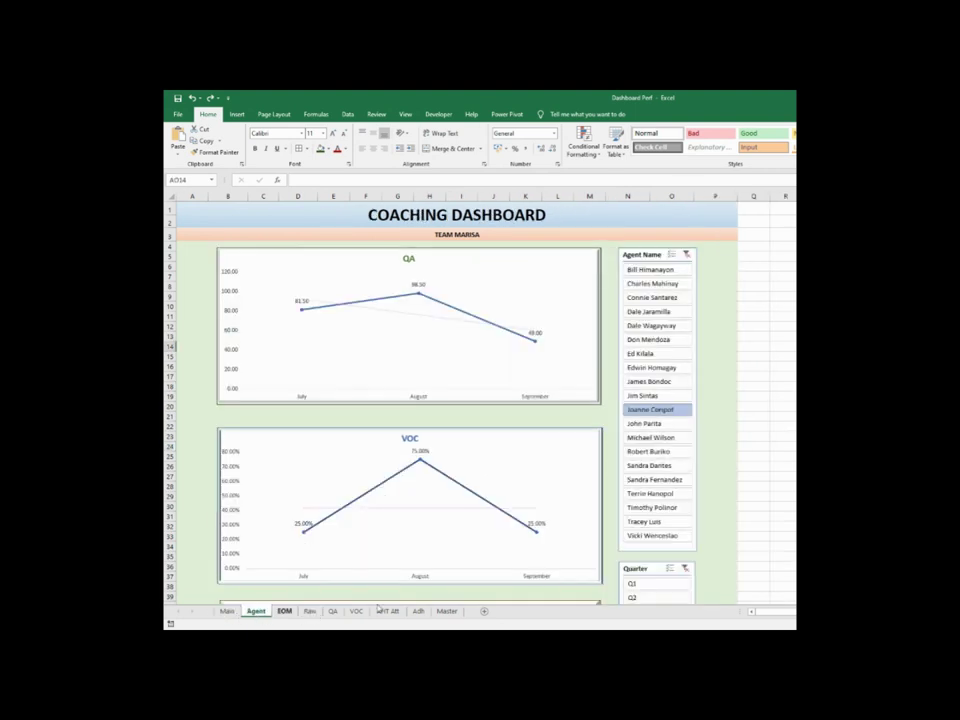
{"action": "left_click", "coordinate": [641, 286]}
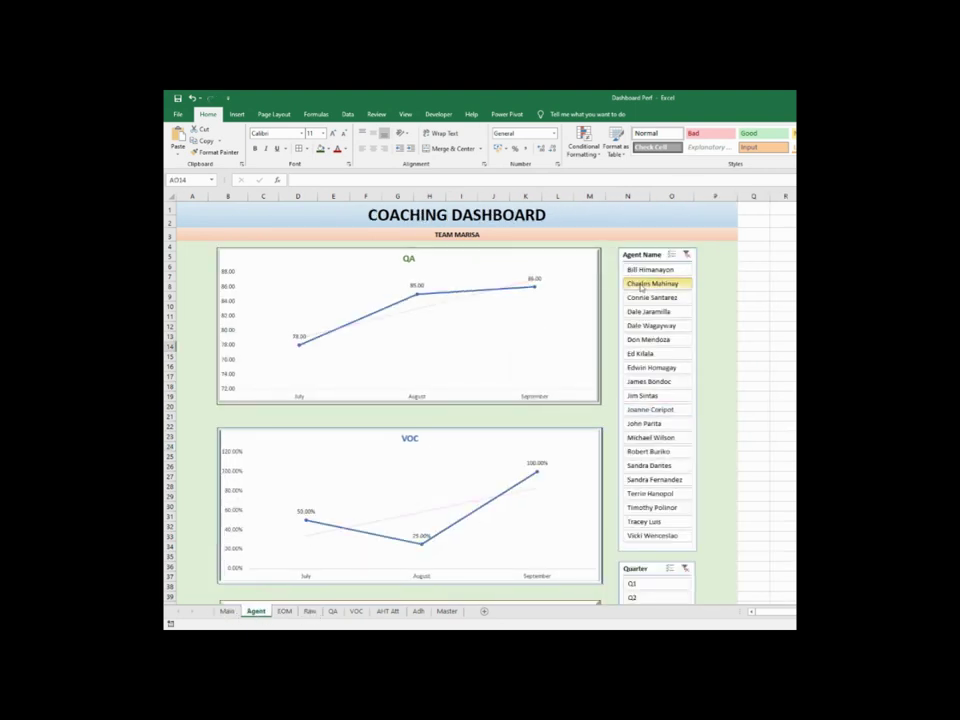
Set the EOM month in C4 to August, then view the Main performance dashboard
{"action": "left_click", "coordinate": [284, 611]}
{"action": "left_click", "coordinate": [262, 246]}
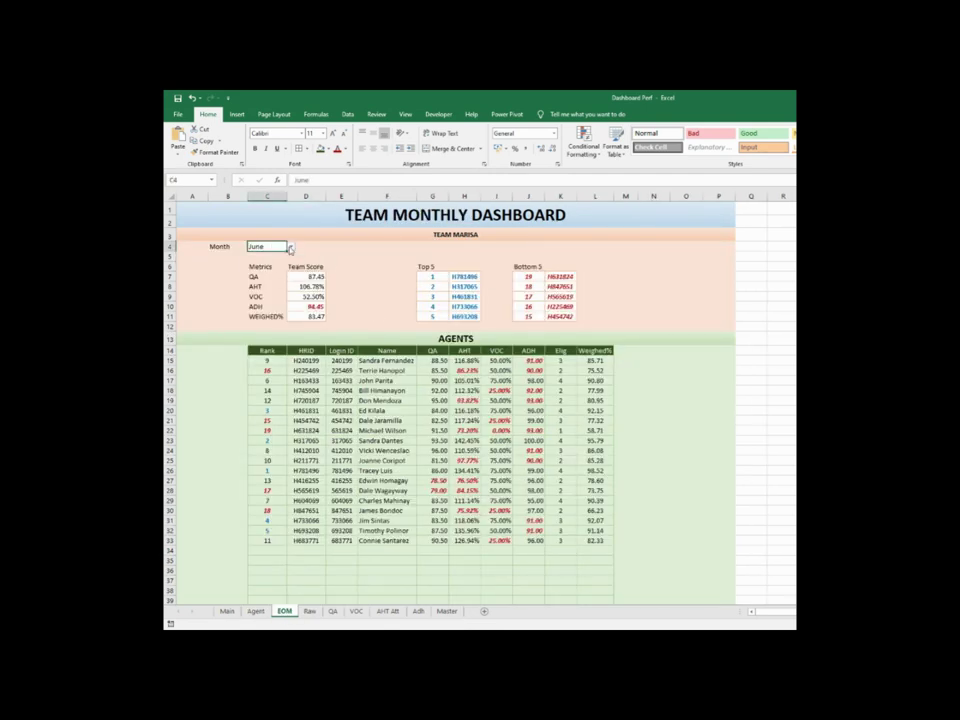
{"action": "left_click", "coordinate": [290, 246]}
{"action": "left_click", "coordinate": [268, 261]}
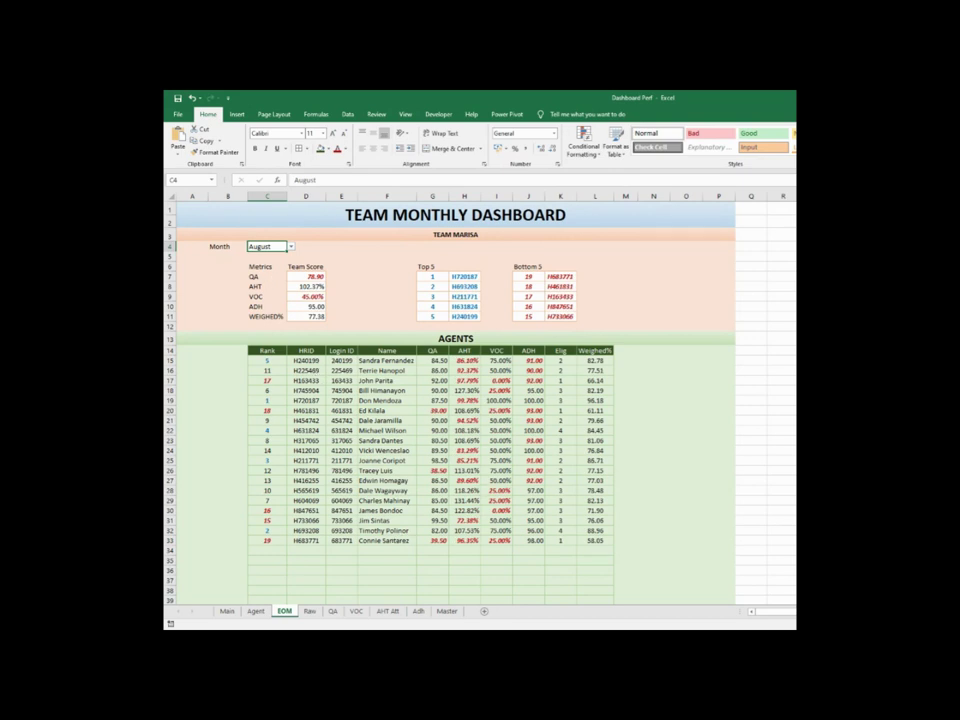
{"action": "left_click", "coordinate": [227, 611]}
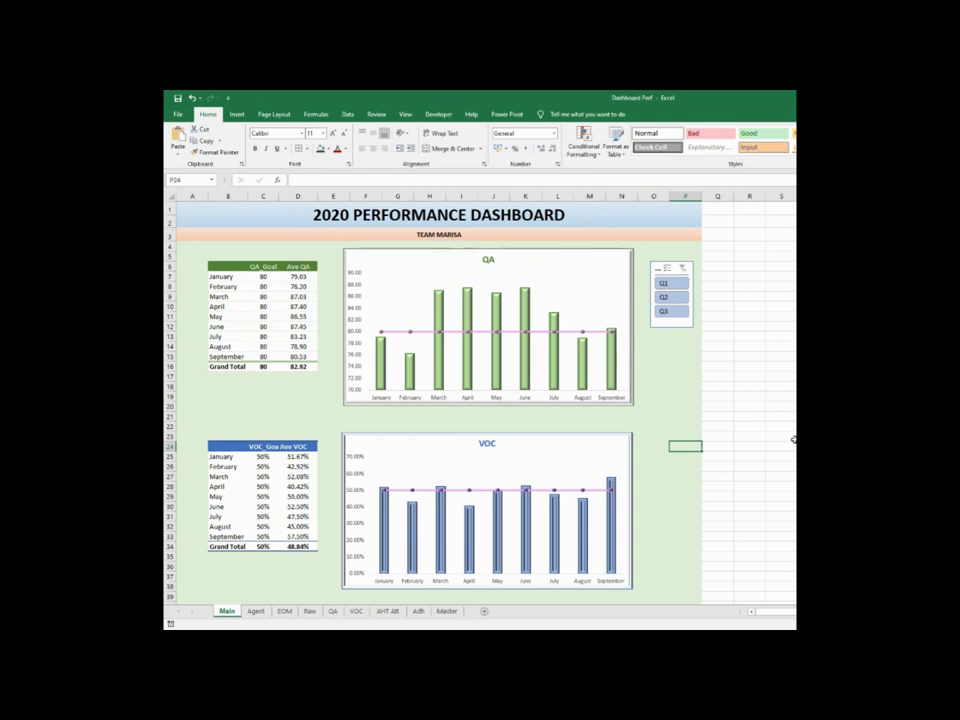
{"action": "left_click", "coordinate": [684, 506]}
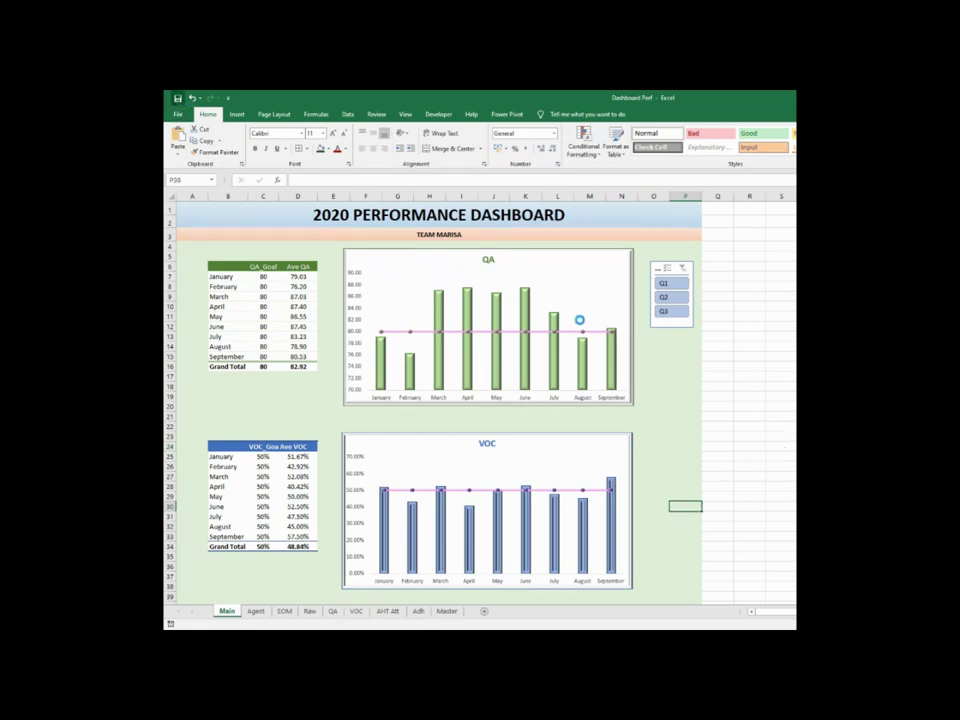
{"action": "left_click", "coordinate": [652, 404]}
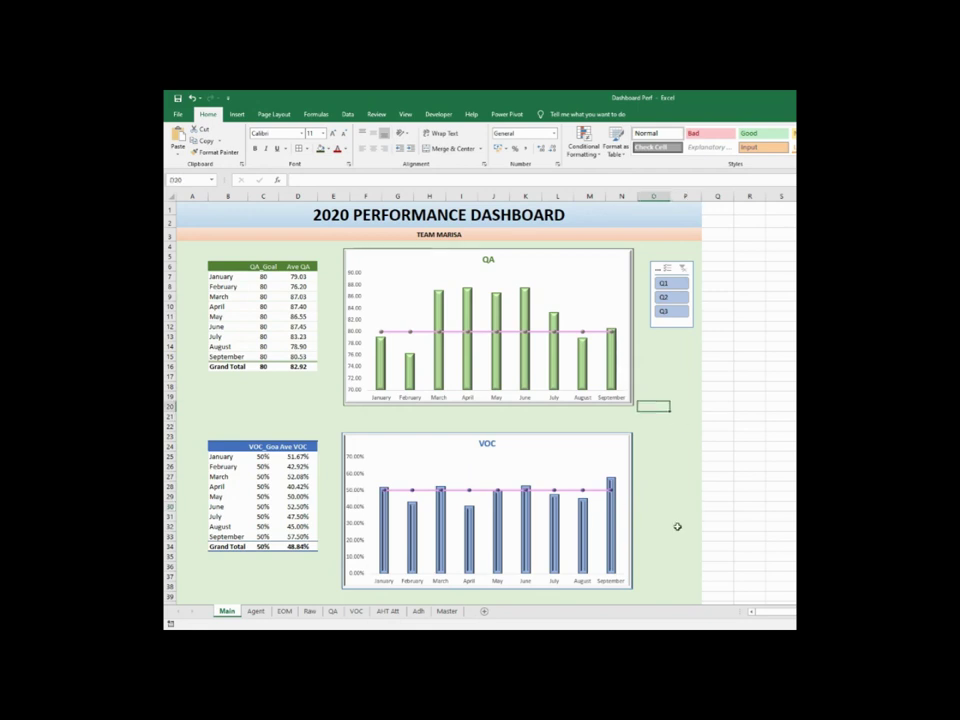